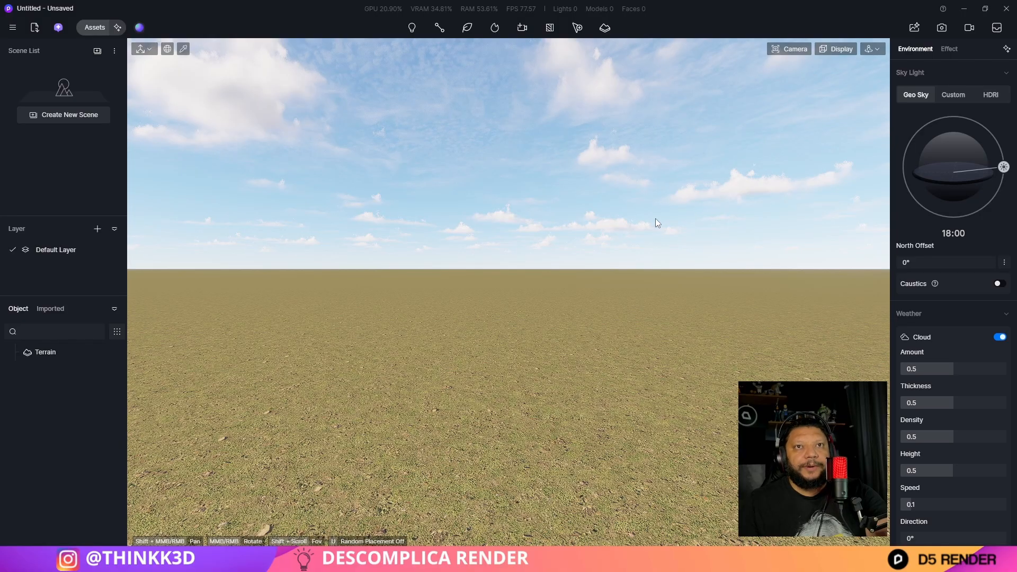
Switch the viewport navigation to Fly mode and set its movement speed to 10
{"action": "left_click", "coordinate": [872, 50]}
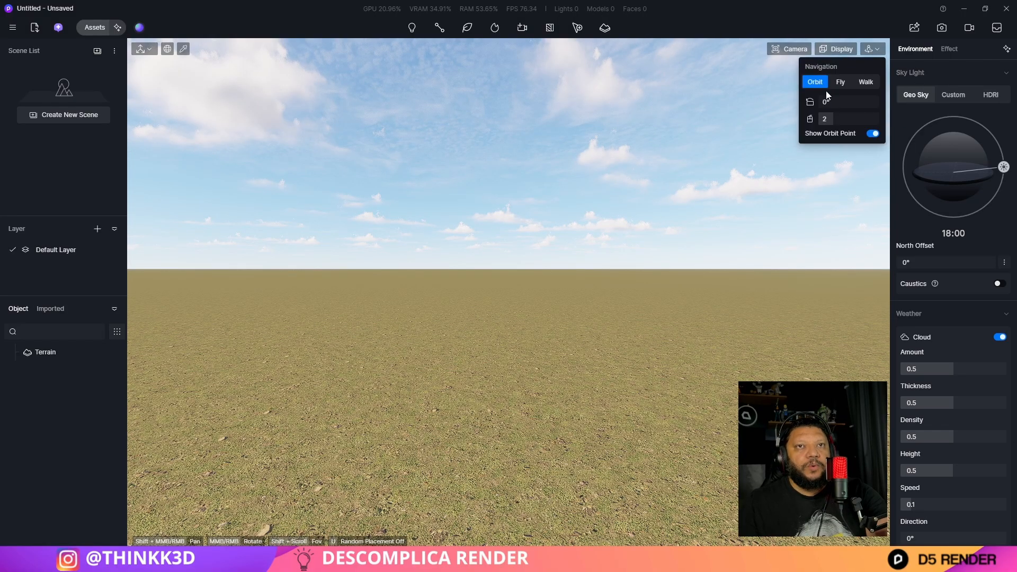
{"action": "left_click", "coordinate": [840, 84]}
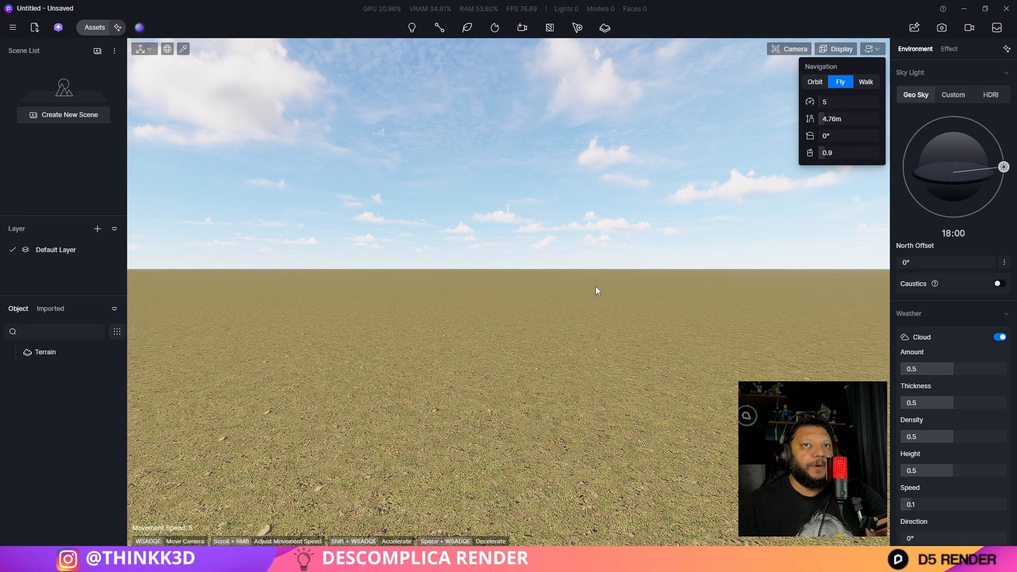
{"action": "key", "text": "w"}
{"action": "right_click_drag", "start_coordinate": [657, 332], "coordinate": [675, 312]}
{"action": "left_click", "coordinate": [873, 50]}
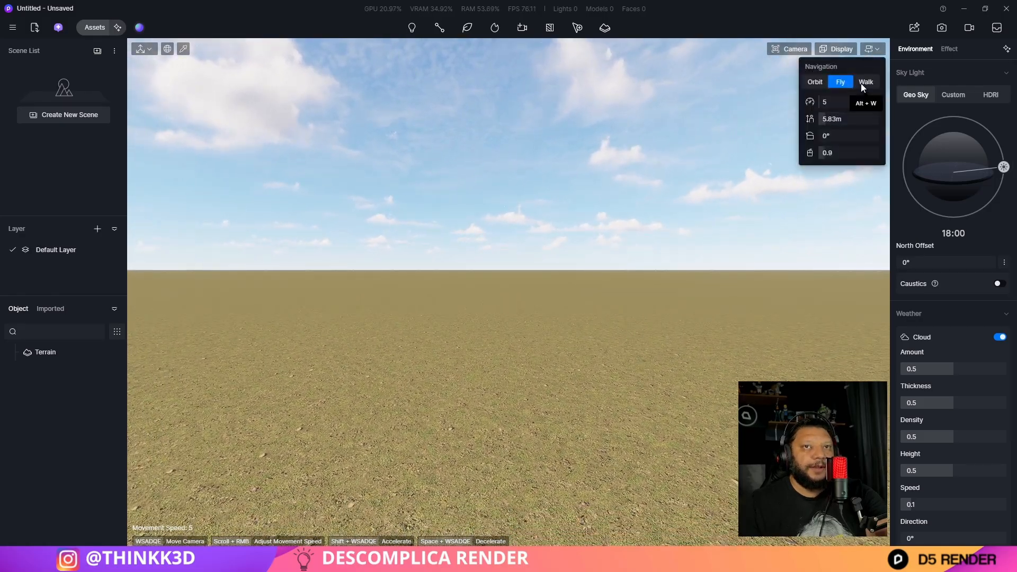
{"action": "mouse_move", "coordinate": [491, 384]}
{"action": "right_mouse_down"}
{"action": "mouse_move", "coordinate": [497, 411]}
{"action": "mouse_move", "coordinate": [495, 400]}
{"action": "right_mouse_up"}
{"action": "left_click", "coordinate": [876, 48]}
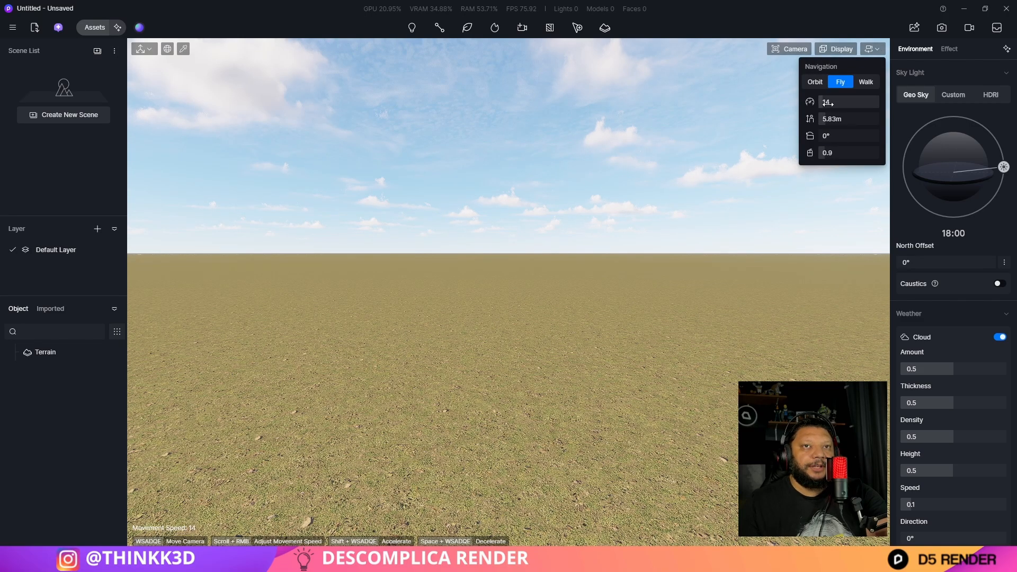
{"action": "left_click", "coordinate": [568, 341]}
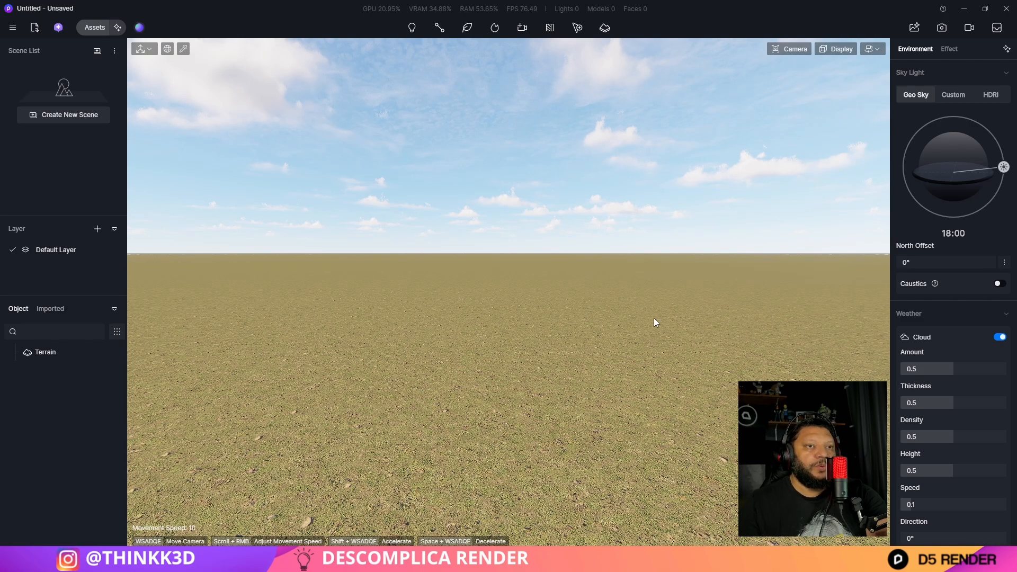
Try out the Fly camera by turning and moving it in all directions over the empty terrain
{"action": "right_click_drag", "start_coordinate": [656, 322], "coordinate": [477, 307]}
{"action": "right_click_drag", "start_coordinate": [572, 317], "coordinate": [625, 352]}
{"action": "scroll", "coordinate": [735, 314], "scroll_direction": "down", "scroll_amount": 2}
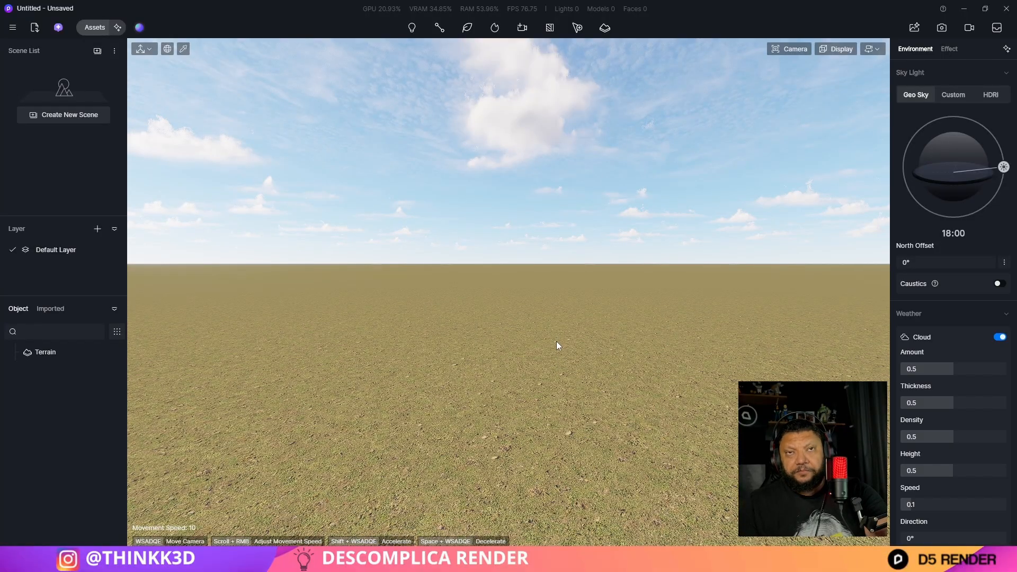
{"action": "key", "text": "a"}
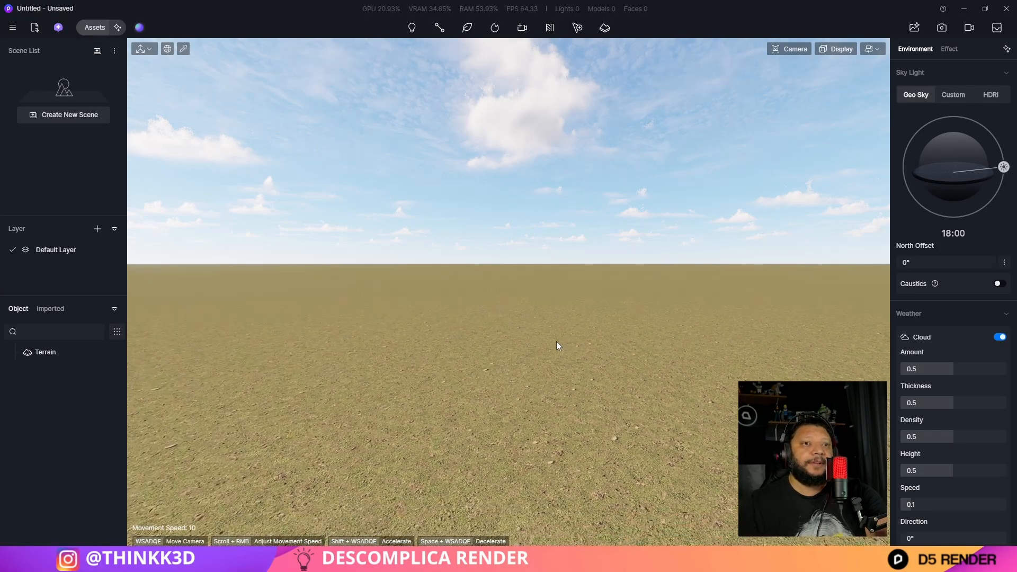
{"action": "key", "text": "s"}
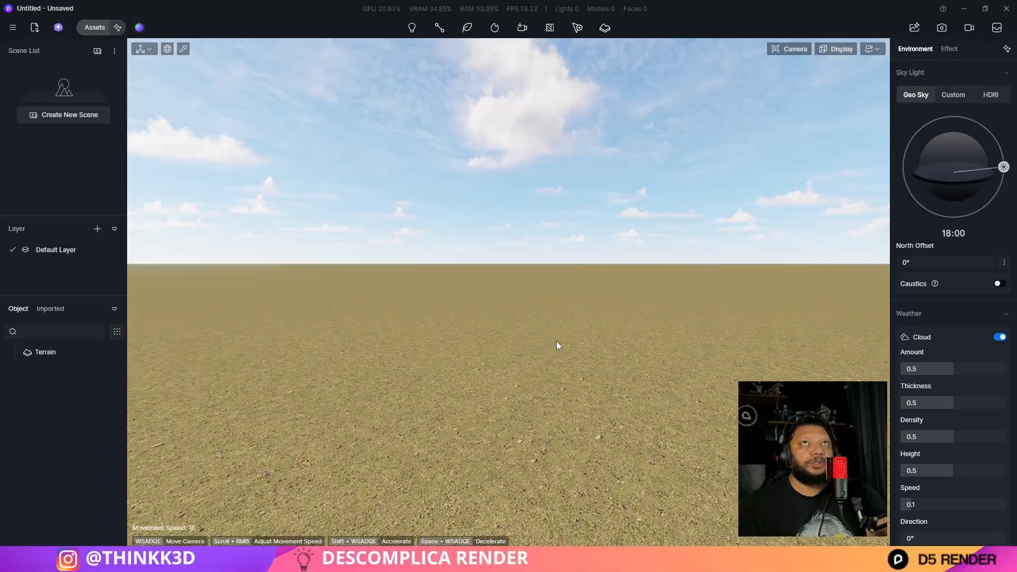
{"action": "key", "text": "d"}
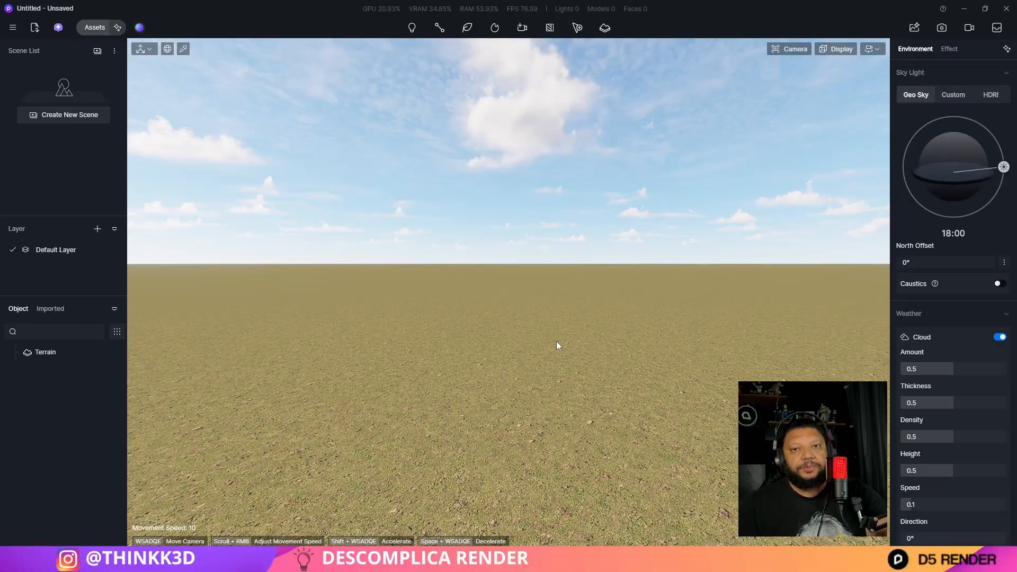
{"action": "key", "text": "q"}
{"action": "key", "text": "e"}
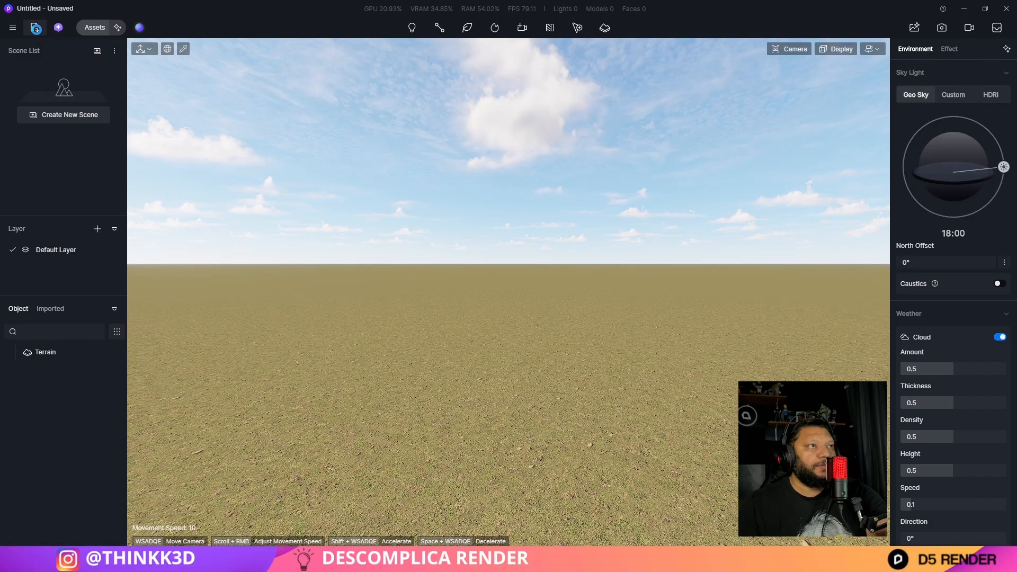
Import house.skp from the Model - Beach folder inside Beach 1 and place it on the terrain
{"action": "left_click", "coordinate": [36, 29]}
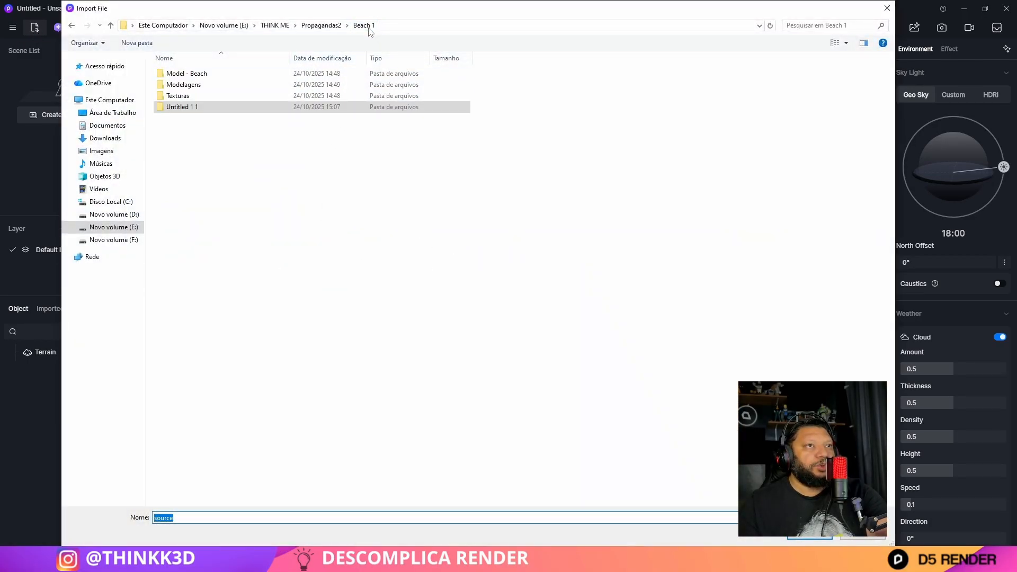
{"action": "double_click", "coordinate": [204, 86]}
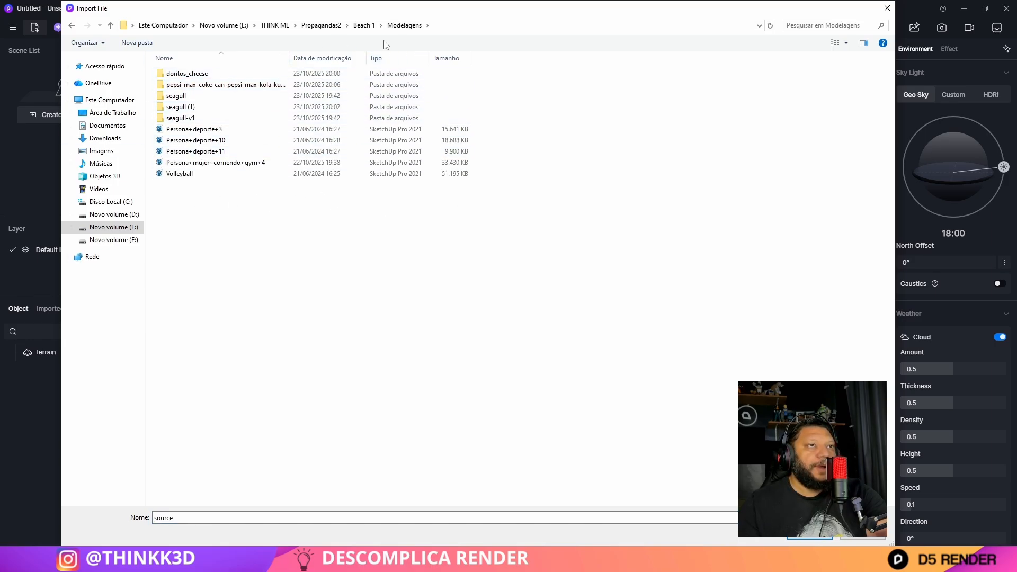
{"action": "left_click", "coordinate": [362, 25]}
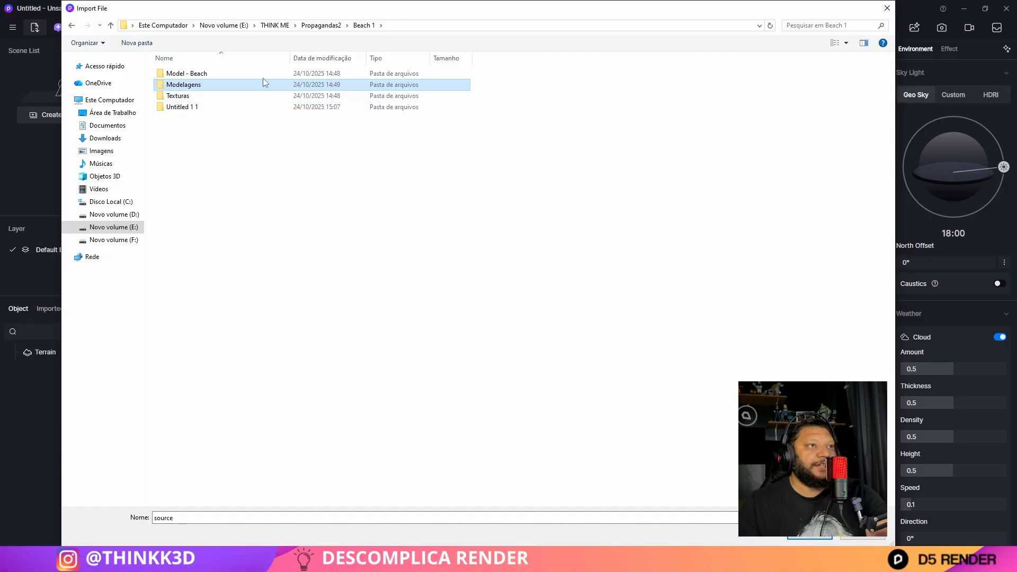
{"action": "double_click", "coordinate": [186, 74]}
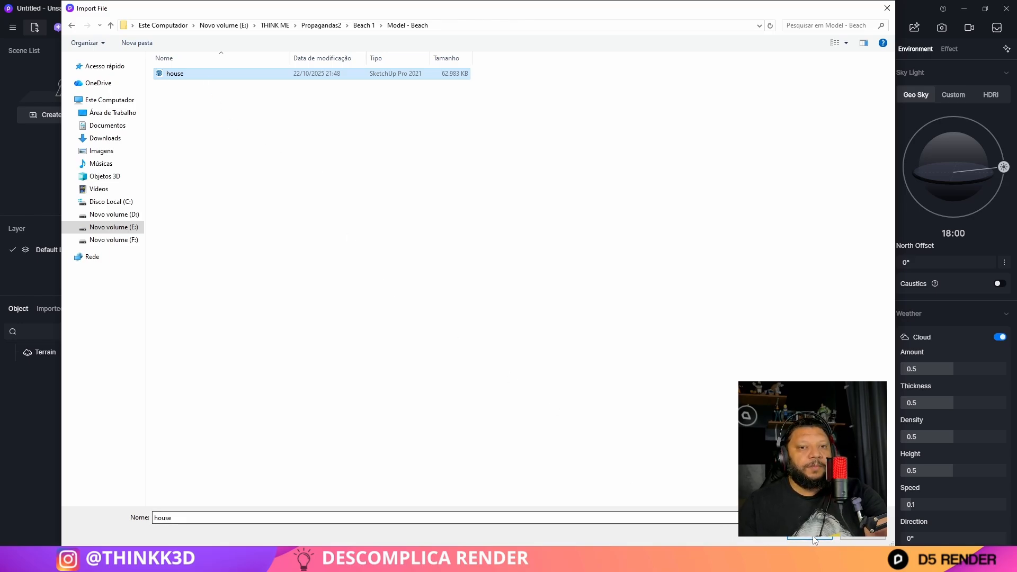
{"action": "double_click", "coordinate": [209, 77]}
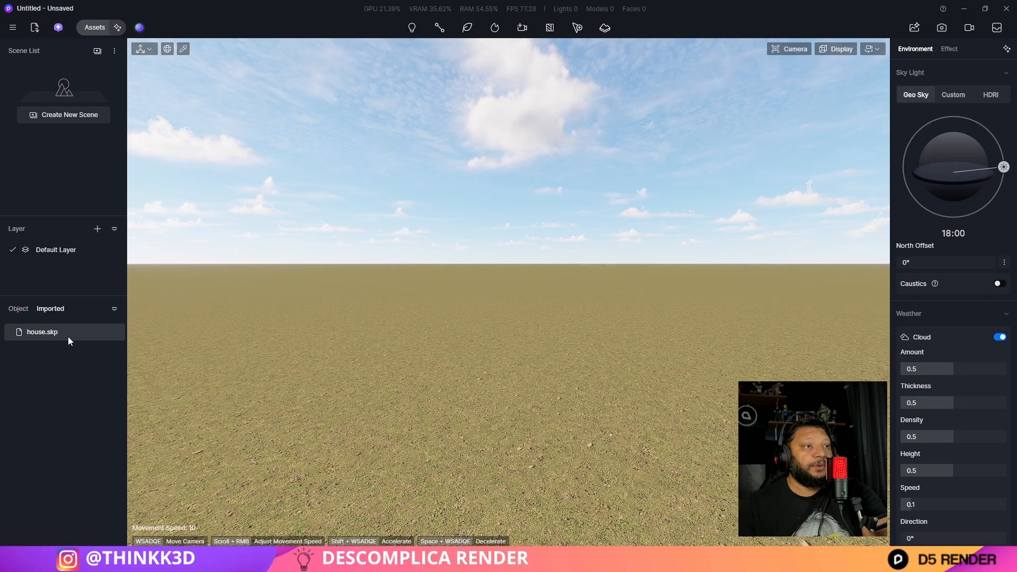
{"action": "left_click", "coordinate": [415, 386]}
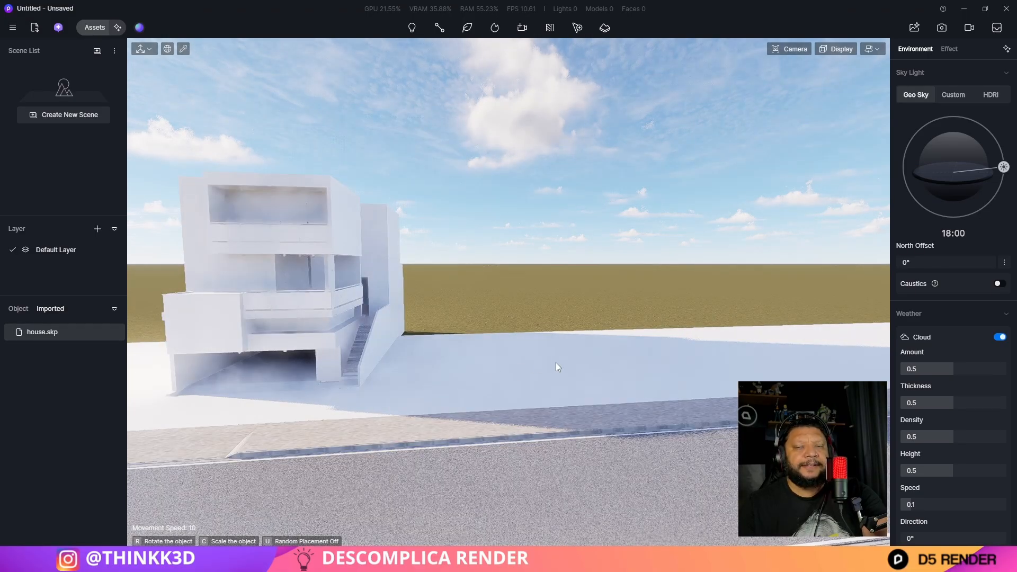
{"action": "left_click", "coordinate": [557, 365]}
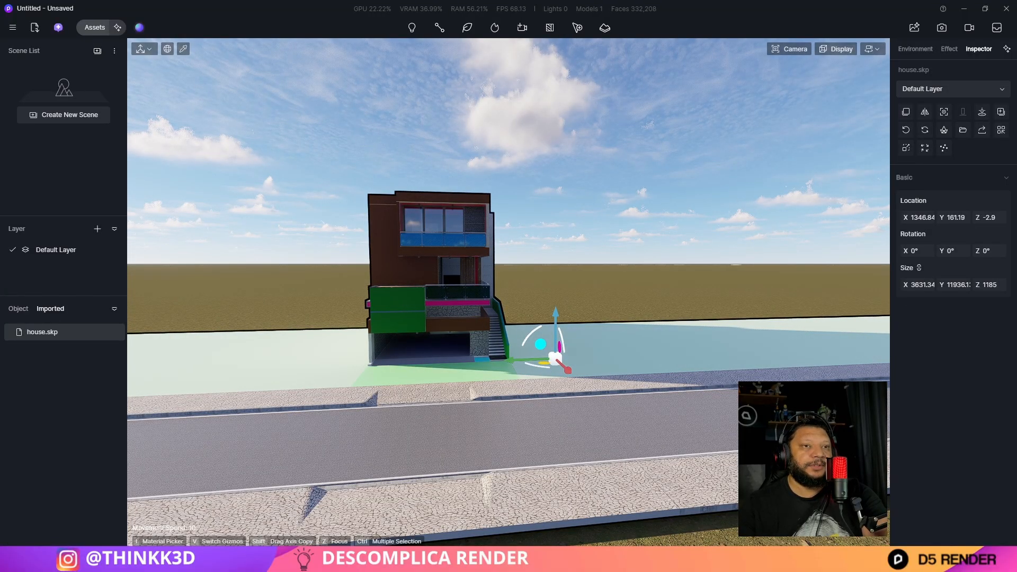
Raise the house model slightly above the terrain to a Z location of 5.73
{"action": "right_click_drag", "start_coordinate": [783, 360], "coordinate": [633, 303]}
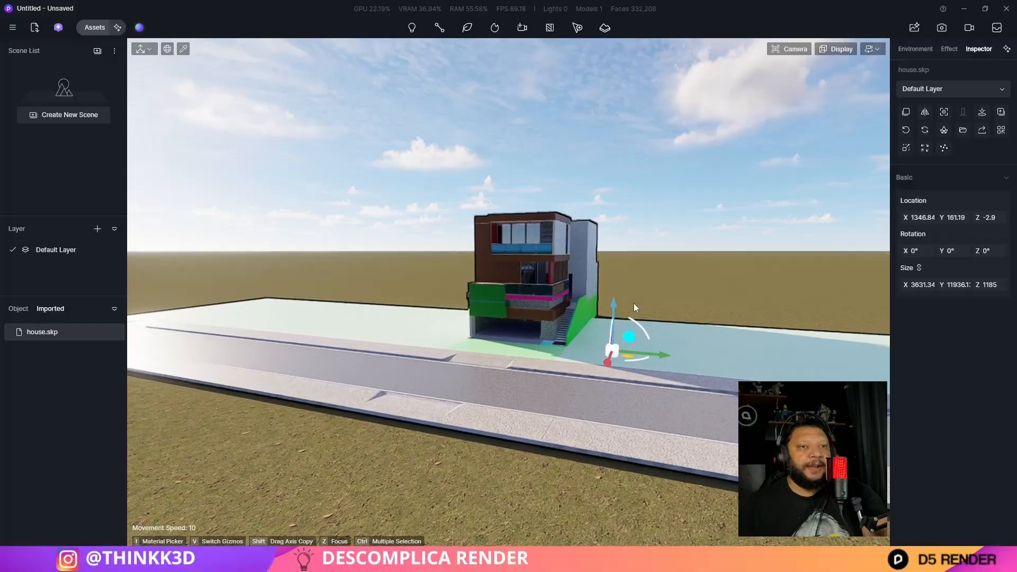
{"action": "scroll", "coordinate": [634, 300], "scroll_direction": "up", "scroll_amount": 4}
{"action": "middle_click_drag", "start_coordinate": [609, 323], "coordinate": [609, 307]}
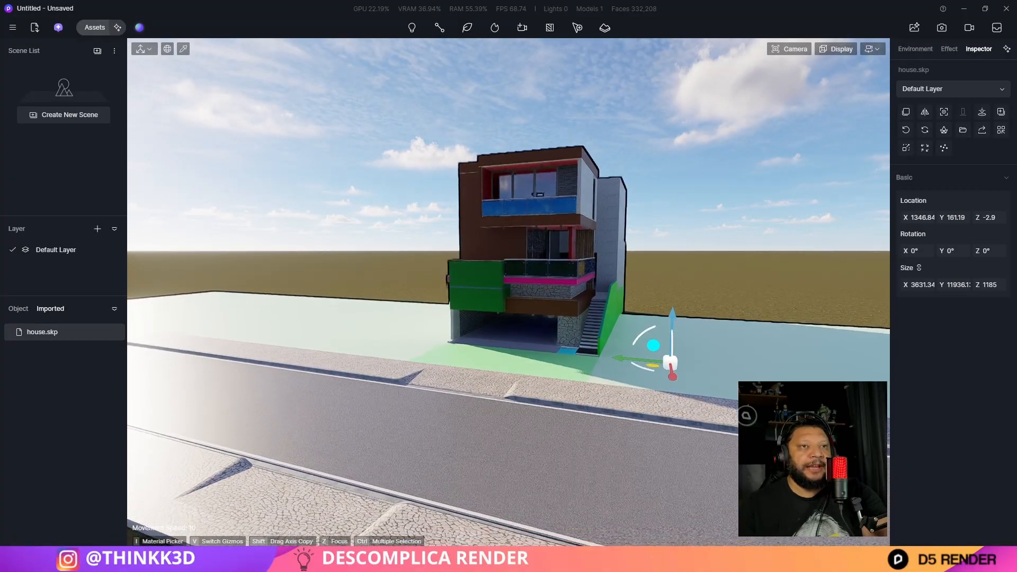
{"action": "key", "text": "w"}
{"action": "key", "text": "q"}
{"action": "right_click_drag", "start_coordinate": [601, 342], "coordinate": [602, 328]}
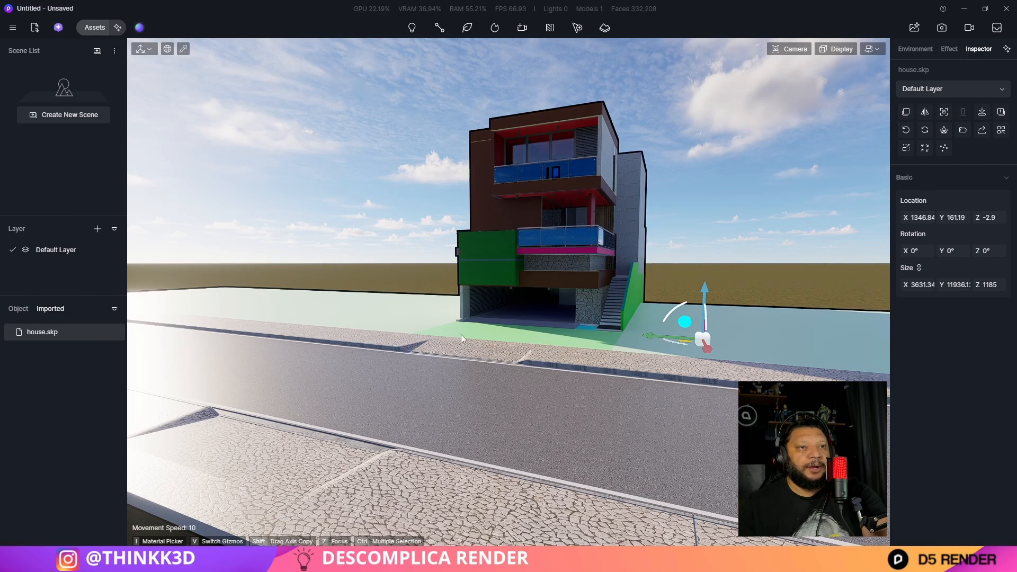
{"action": "scroll", "coordinate": [647, 360], "scroll_direction": "down", "scroll_amount": 5}
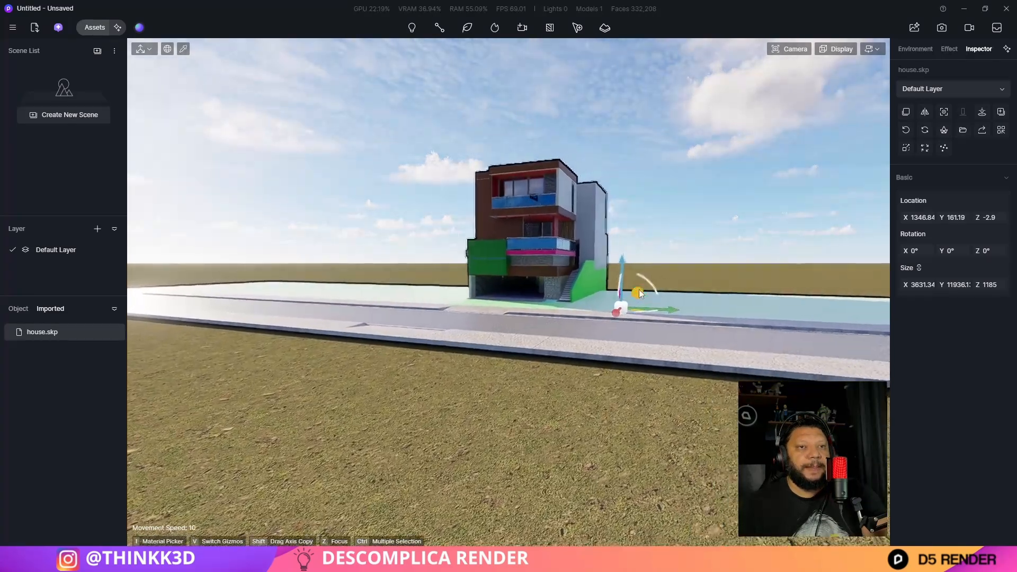
{"action": "mouse_move", "coordinate": [610, 277]}
{"action": "left_mouse_down"}
{"action": "mouse_move", "coordinate": [600, 259]}
{"action": "mouse_move", "coordinate": [602, 268]}
{"action": "left_mouse_up"}
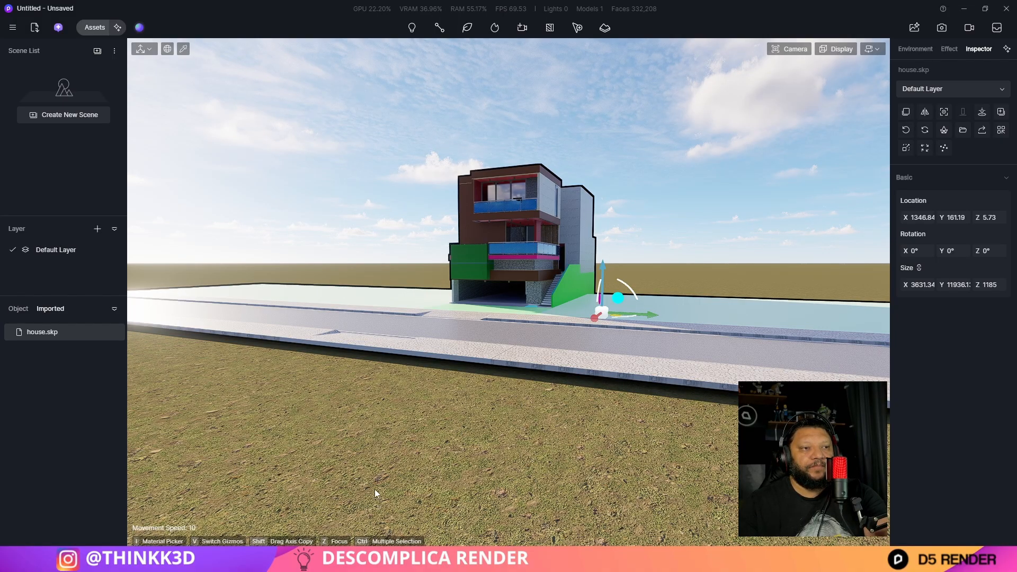
Examine the raised house and its street plot from several distances, heights and angles
{"action": "key", "text": "s"}
{"action": "key", "text": "d"}
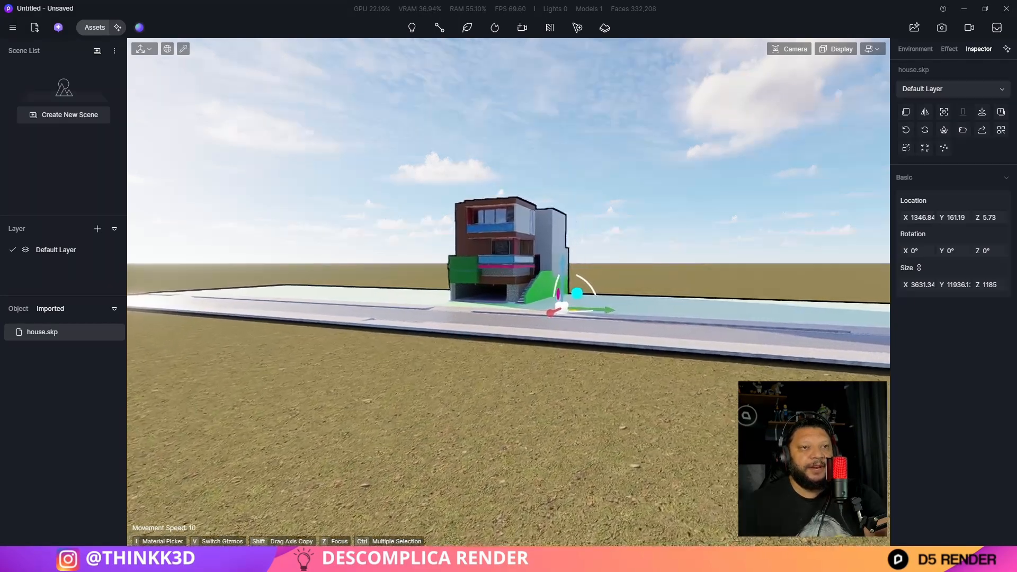
{"action": "key", "text": "w"}
{"action": "key", "text": "d"}
{"action": "right_click_drag", "start_coordinate": [594, 432], "coordinate": [579, 376]}
{"action": "key", "text": "w"}
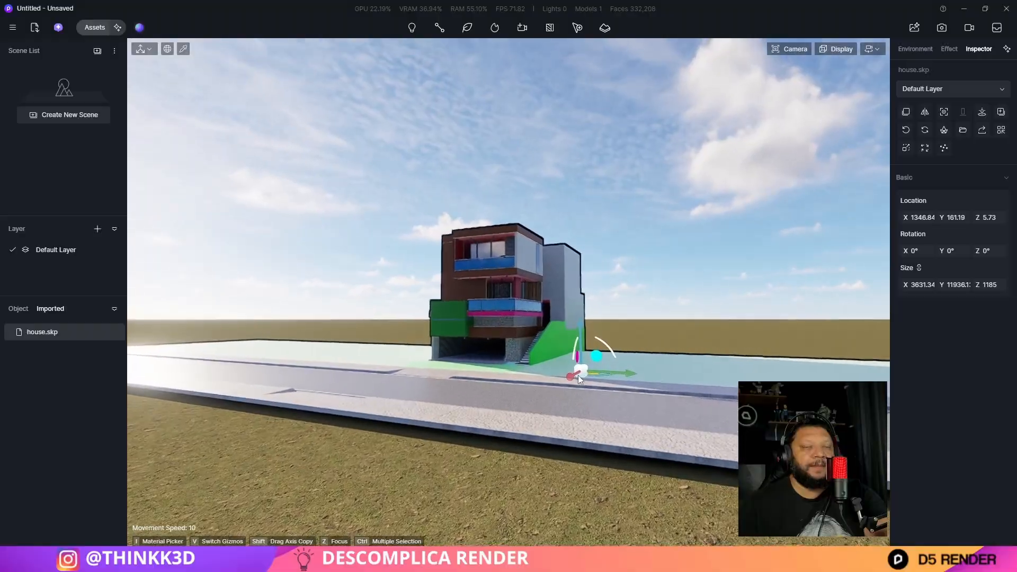
{"action": "key", "text": "e"}
{"action": "key", "text": "a"}
{"action": "key", "text": "q"}
{"action": "key", "text": "s"}
{"action": "key", "text": "e"}
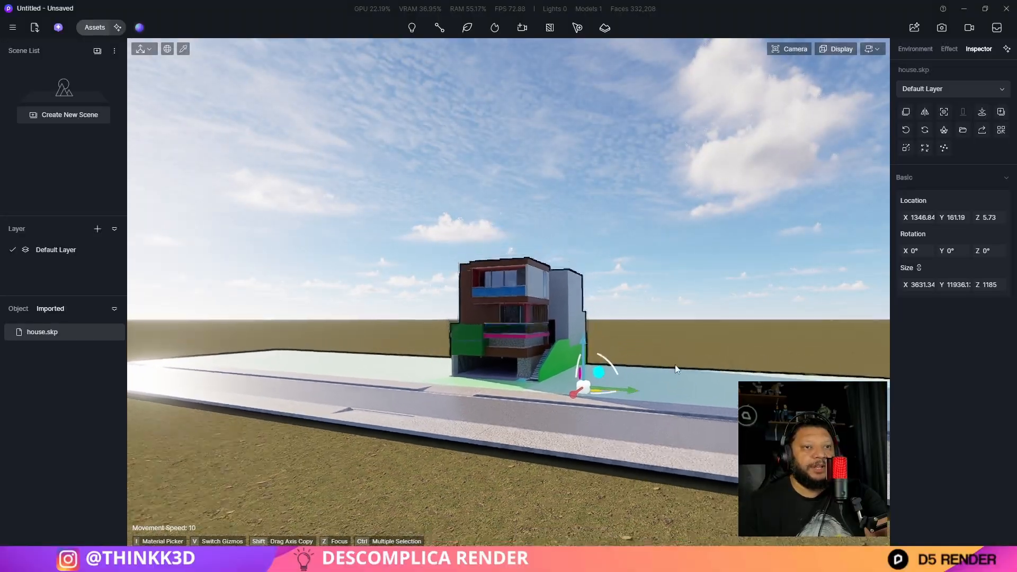
{"action": "key", "text": "e"}
{"action": "key", "text": "s"}
{"action": "key", "text": "d"}
{"action": "right_click_drag", "start_coordinate": [639, 357], "coordinate": [635, 430]}
{"action": "key", "text": "a"}
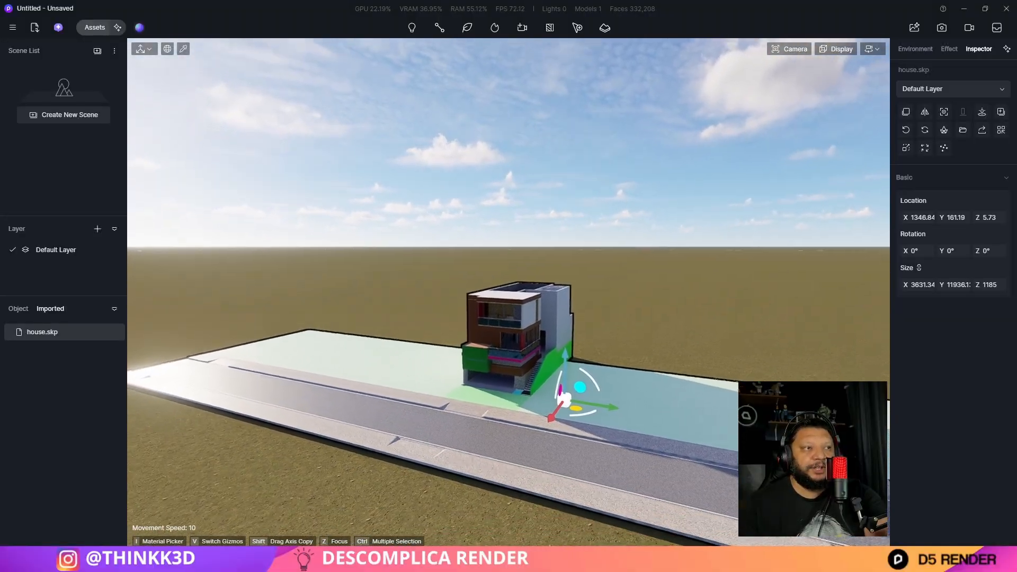
{"action": "right_click_drag", "start_coordinate": [622, 321], "coordinate": [624, 317]}
Add the Dunes 01 height map to the Terrain object, placing it behind the house
{"action": "left_click", "coordinate": [653, 332]}
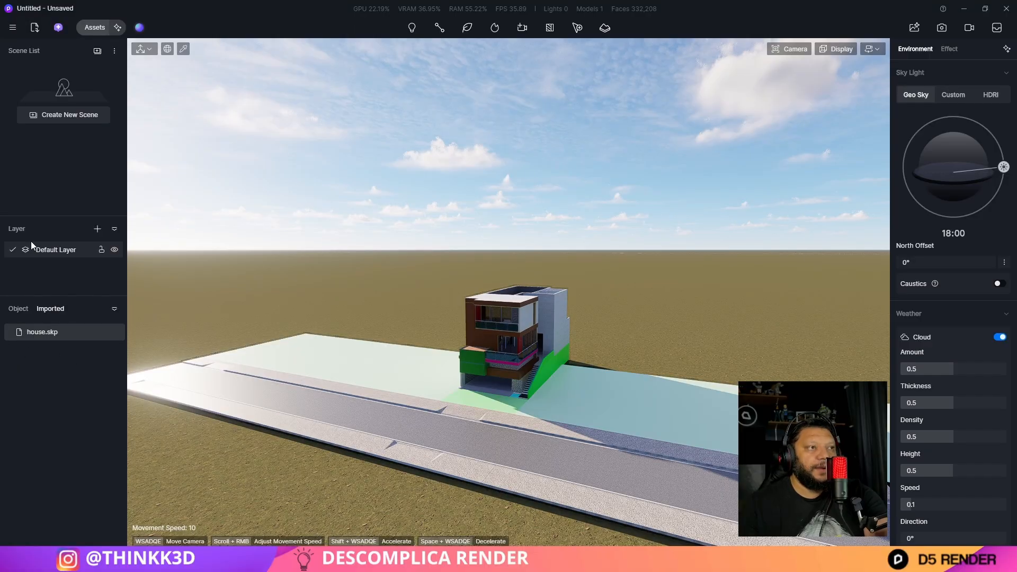
{"action": "left_click", "coordinate": [18, 309]}
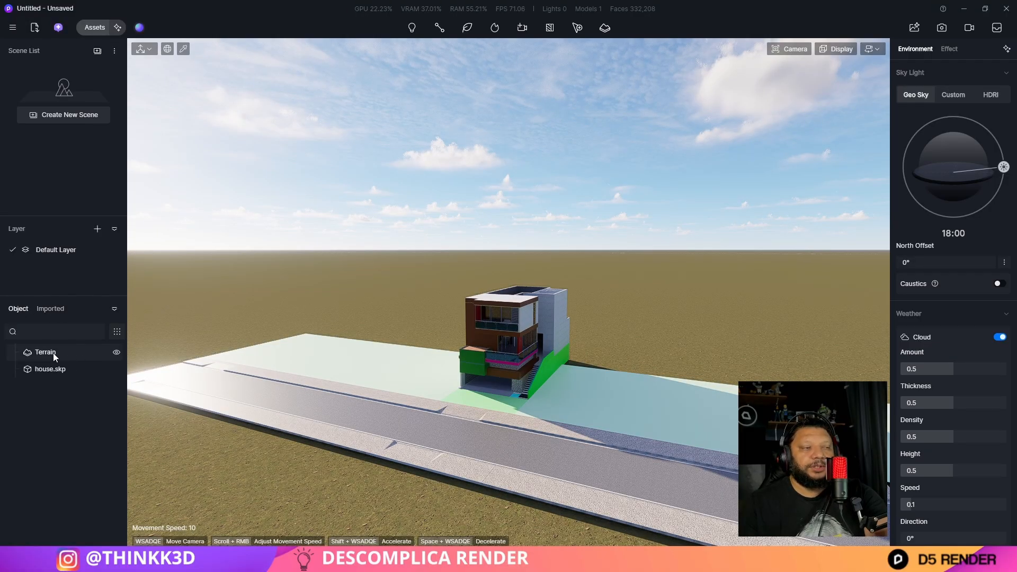
{"action": "left_click", "coordinate": [53, 352]}
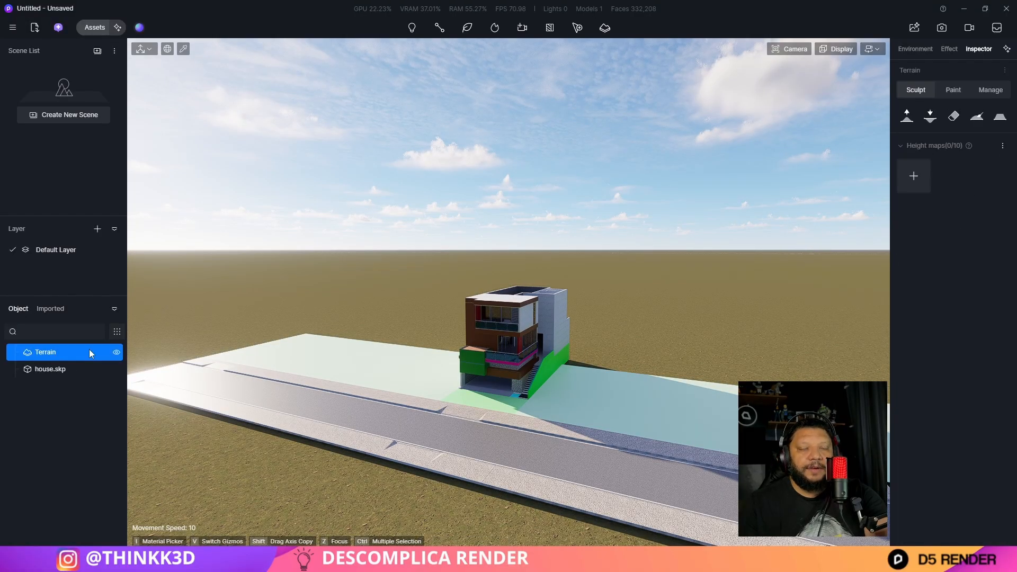
{"action": "left_click", "coordinate": [914, 175]}
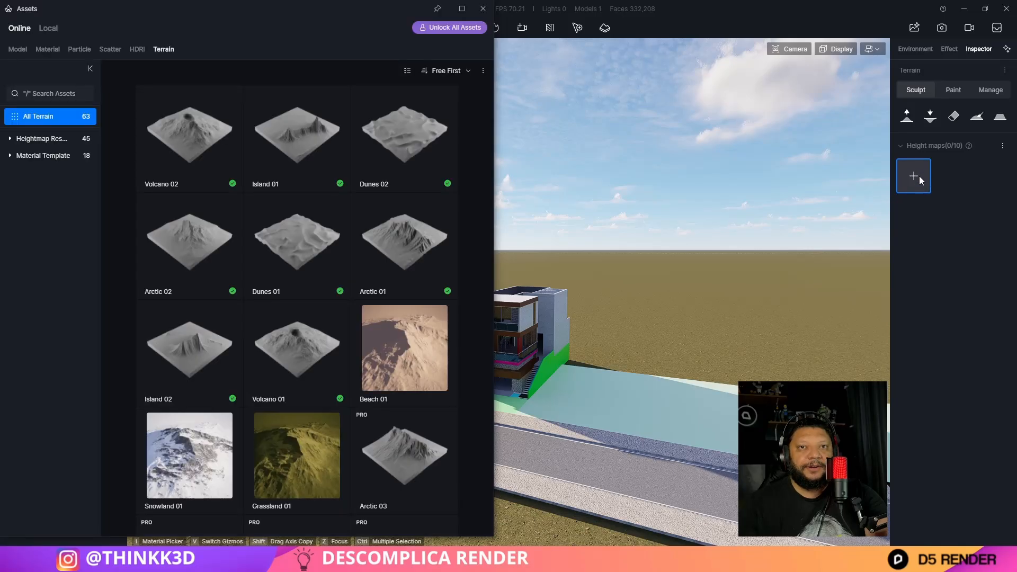
{"action": "left_click", "coordinate": [483, 9]}
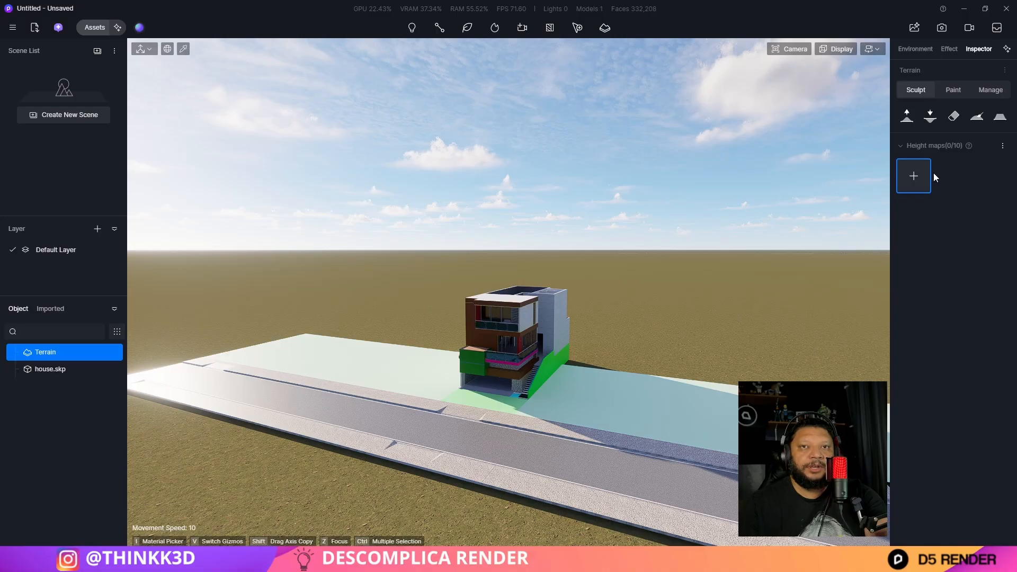
{"action": "left_click", "coordinate": [912, 176]}
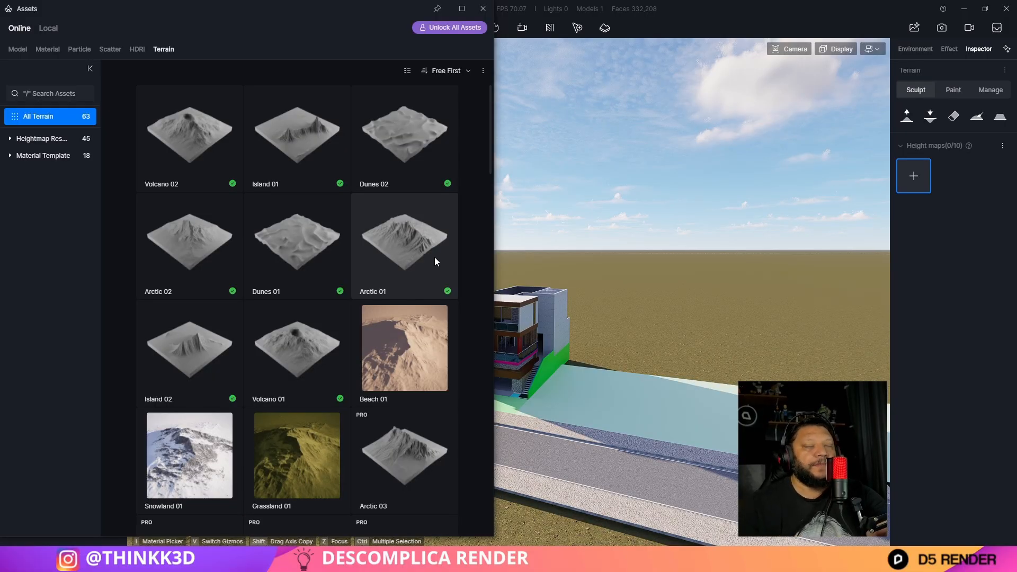
{"action": "left_click", "coordinate": [302, 245]}
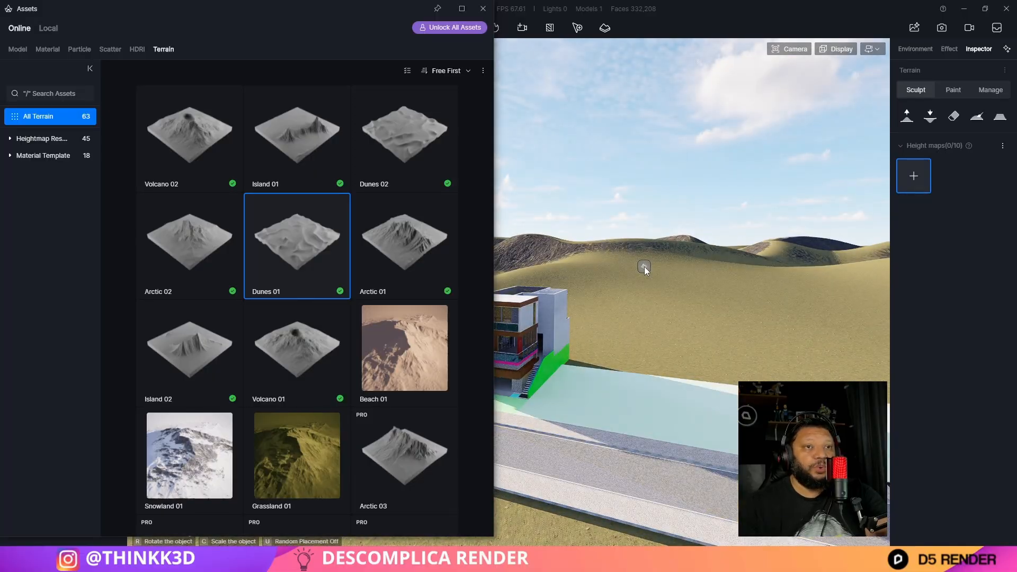
{"action": "left_click", "coordinate": [644, 266]}
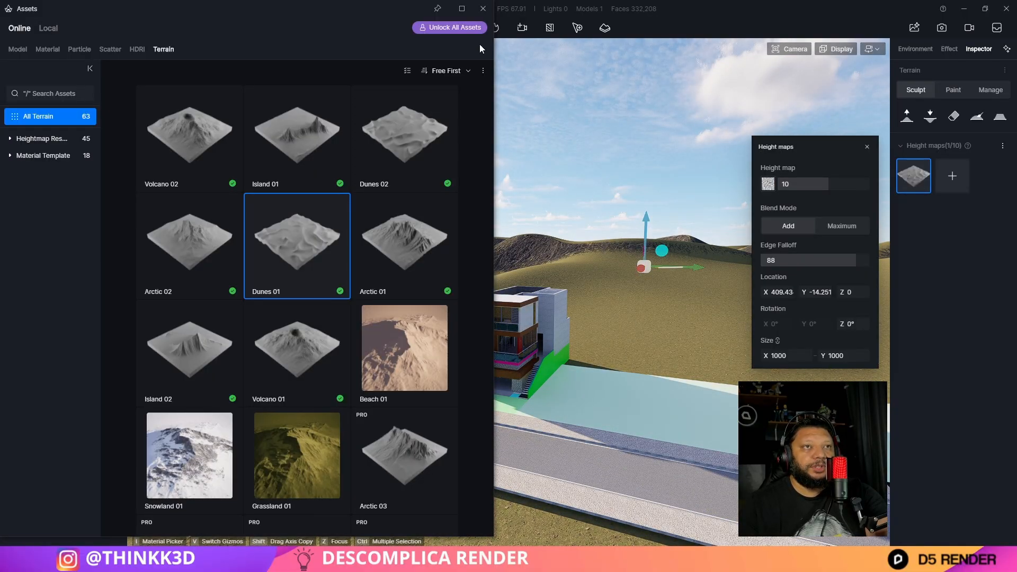
{"action": "left_click", "coordinate": [482, 8]}
Rotate the dunes height map to 90° about Z and move it to a Y location of -151.98
{"action": "right_click_drag", "start_coordinate": [625, 249], "coordinate": [654, 247]}
{"action": "left_click_drag", "start_coordinate": [617, 250], "coordinate": [362, 250]}
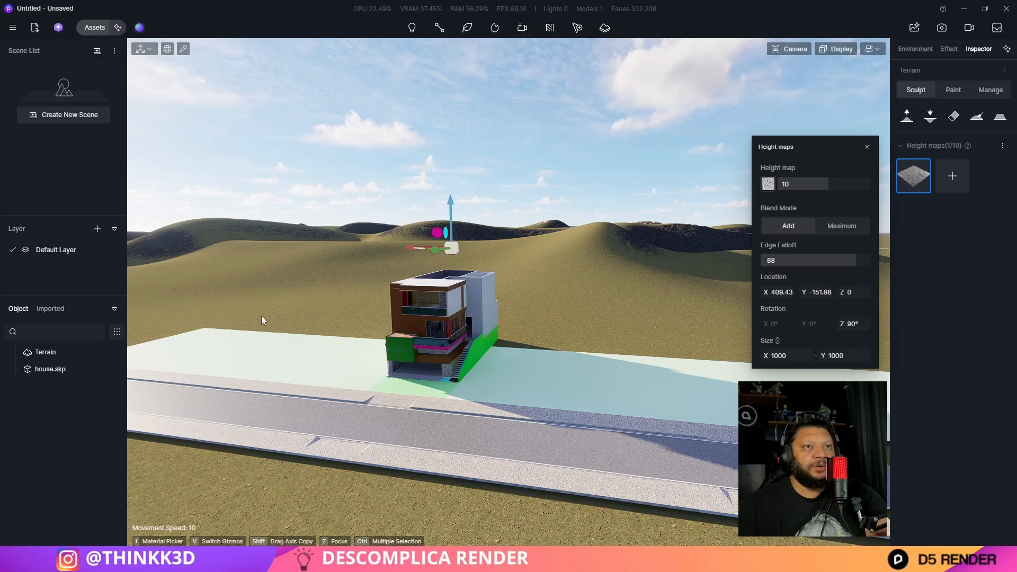
Add the Arctic 01 height map to the terrain, placing it in the distance beyond the dunes behind the house
{"action": "key", "text": "q"}
{"action": "key", "text": "w"}
{"action": "mouse_move", "coordinate": [570, 333]}
{"action": "right_mouse_down"}
{"action": "mouse_move", "coordinate": [540, 308]}
{"action": "mouse_move", "coordinate": [567, 329]}
{"action": "mouse_move", "coordinate": [554, 335]}
{"action": "mouse_move", "coordinate": [570, 329]}
{"action": "right_mouse_up"}
{"action": "key", "text": "e"}
{"action": "key", "text": "s"}
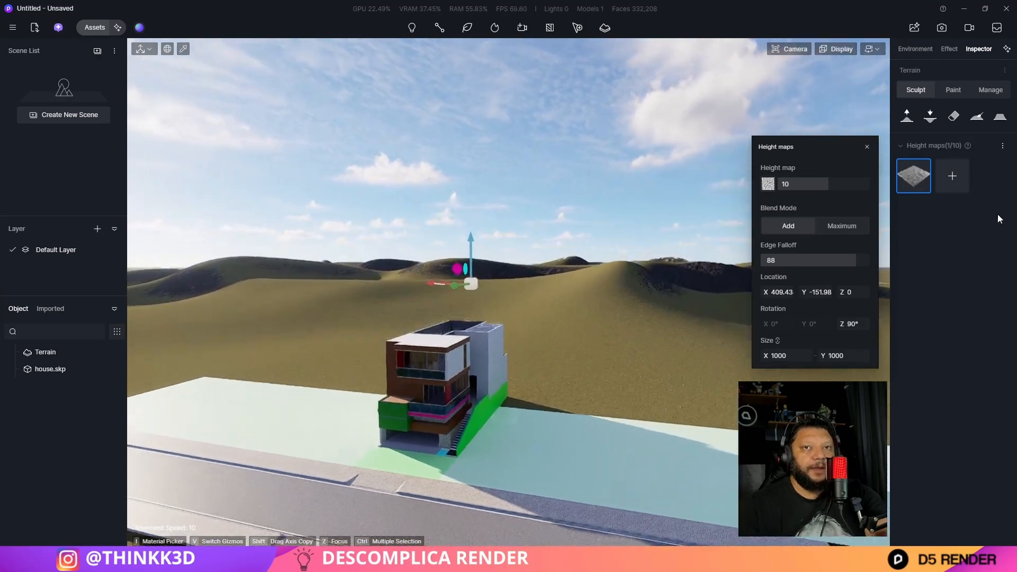
{"action": "key", "text": "e"}
{"action": "key", "text": "s"}
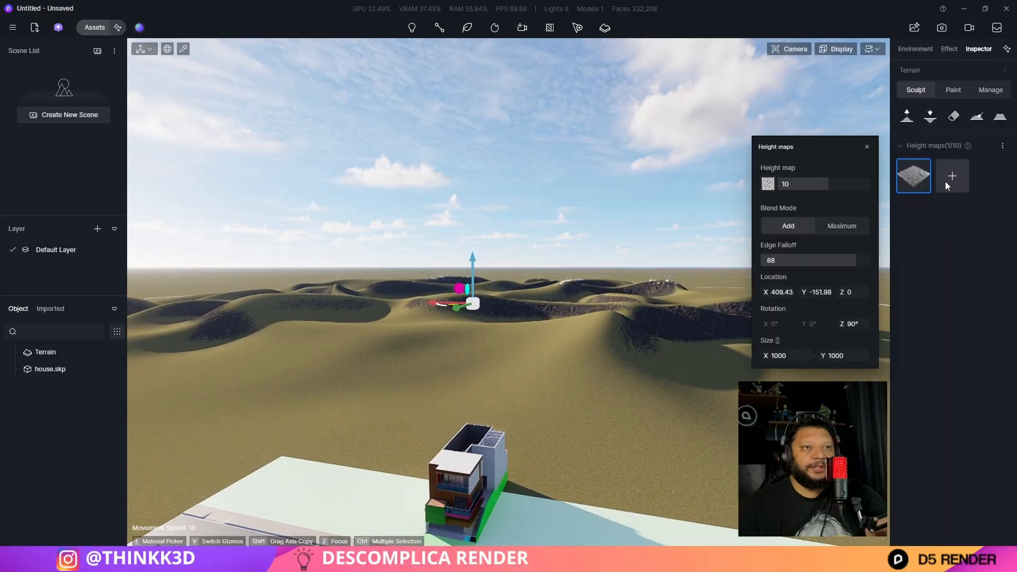
{"action": "right_click_drag", "start_coordinate": [581, 283], "coordinate": [530, 296]}
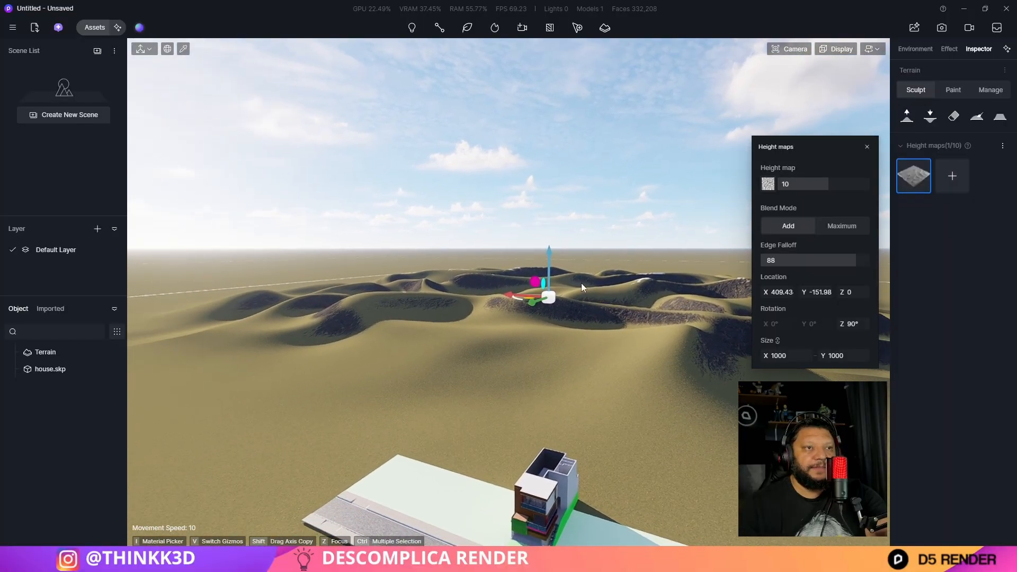
{"action": "left_click", "coordinate": [951, 176]}
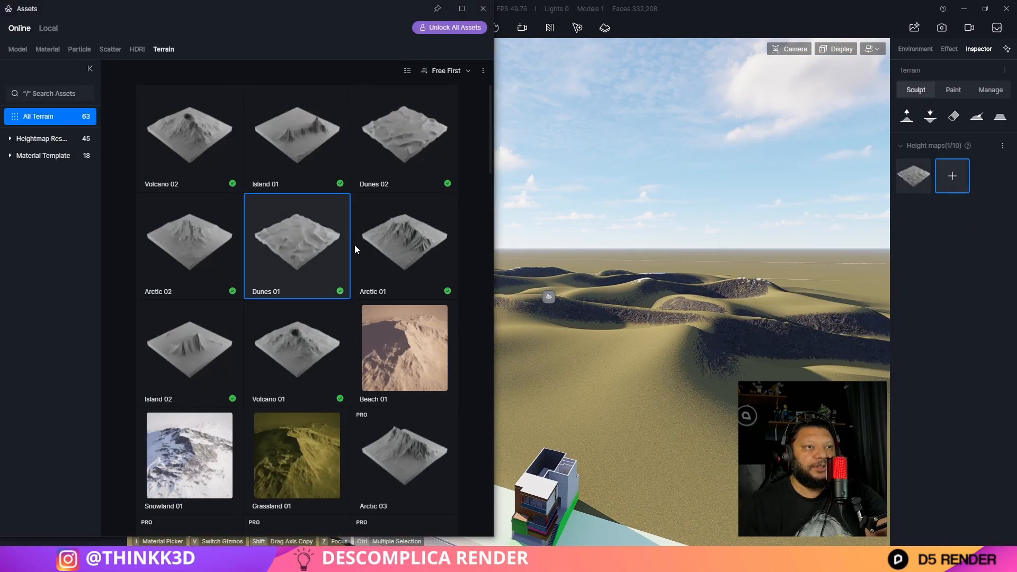
{"action": "left_click", "coordinate": [417, 235]}
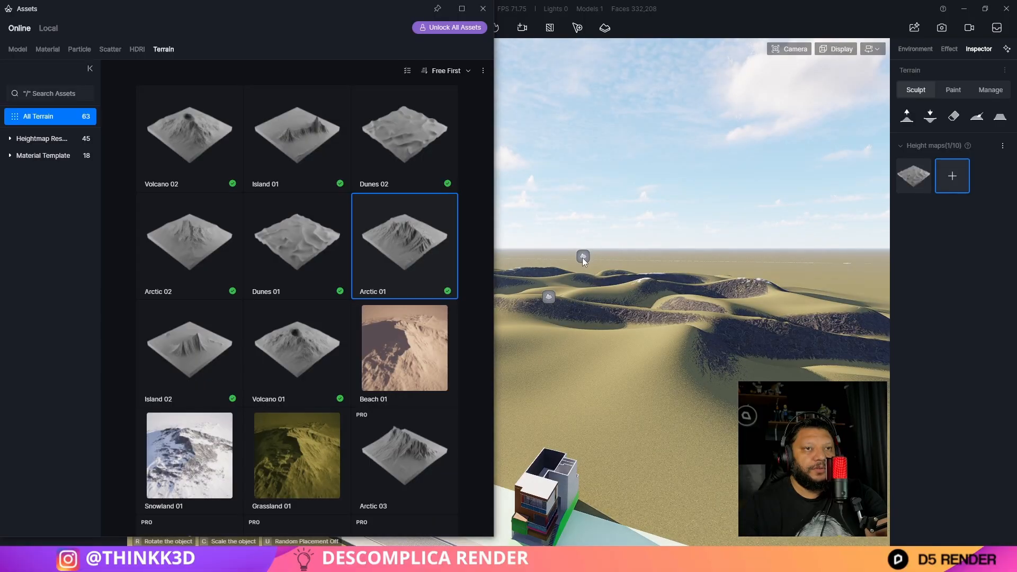
{"action": "left_click", "coordinate": [581, 260]}
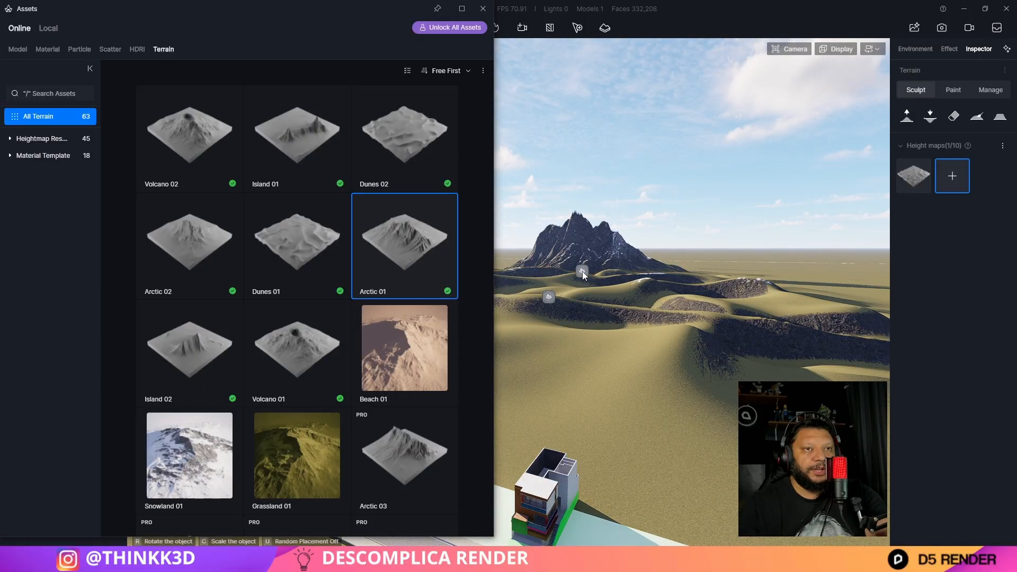
{"action": "left_click", "coordinate": [582, 273]}
Add the Arctic 02 height map as another distant mountain beside the Arctic 01 peak on the horizon
{"action": "left_click", "coordinate": [990, 177]}
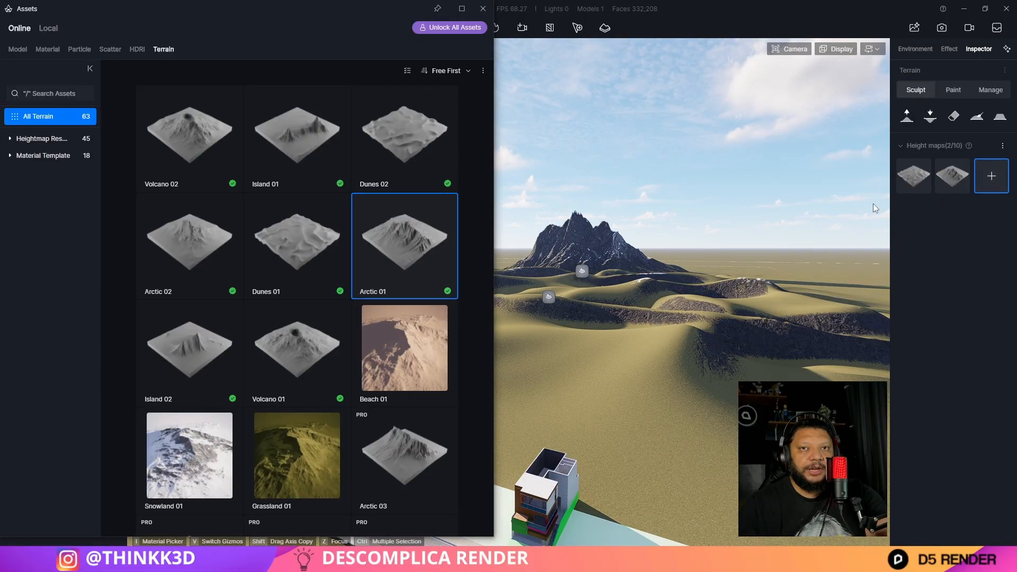
{"action": "right_click_drag", "start_coordinate": [874, 208], "coordinate": [730, 207]}
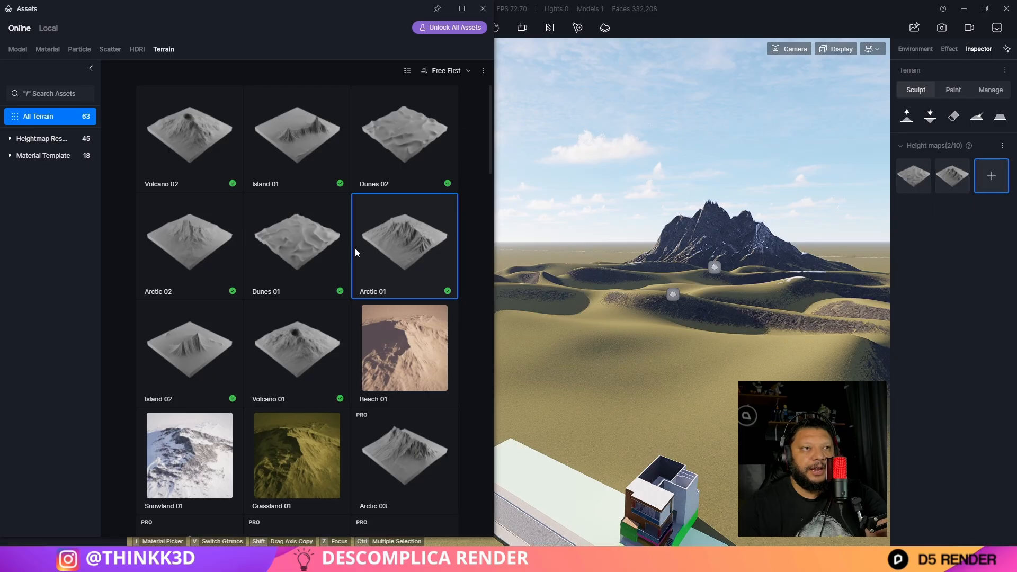
{"action": "left_click", "coordinate": [199, 246]}
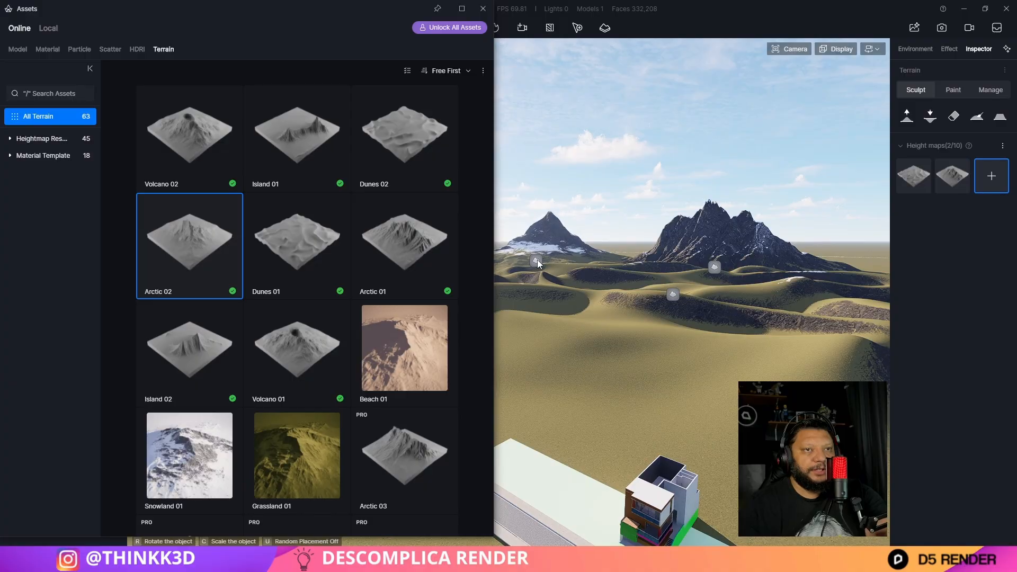
{"action": "left_click", "coordinate": [537, 259]}
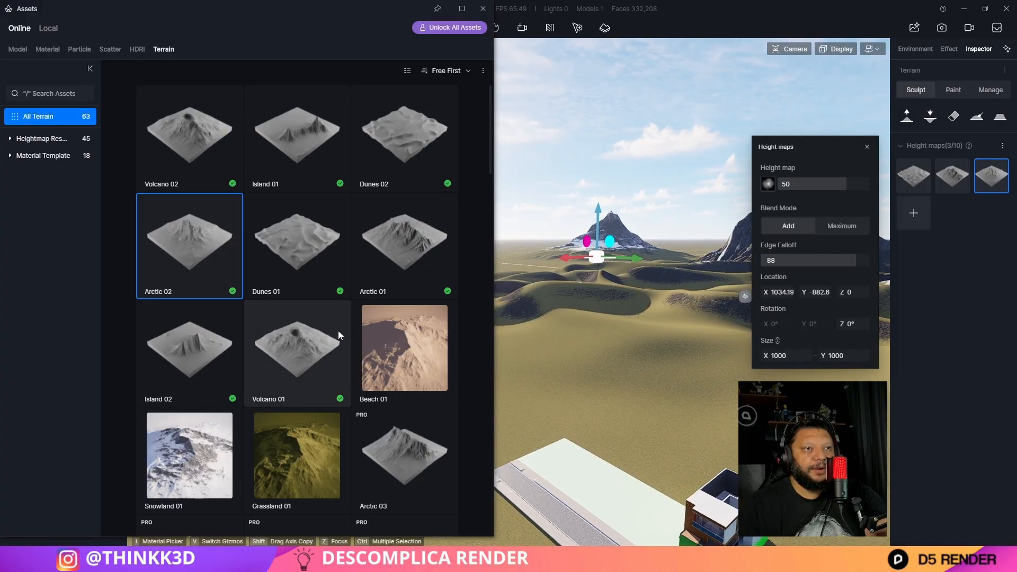
Add the Island 02 height map on the horizon beyond the dunes, beside the Arctic 02 mountain, and close the asset library
{"action": "left_click", "coordinate": [182, 353]}
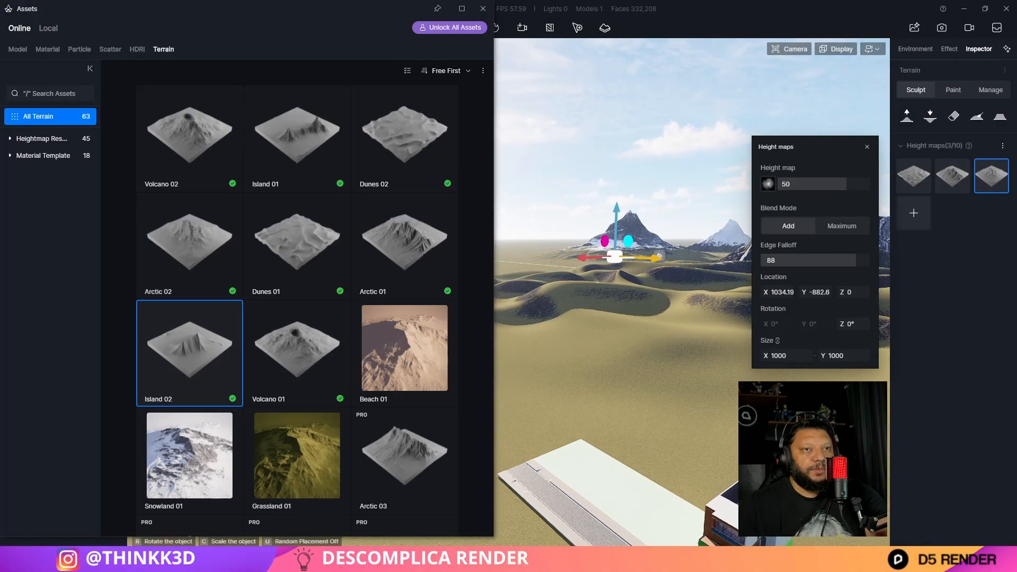
{"action": "right_click_drag", "start_coordinate": [650, 263], "coordinate": [546, 261]}
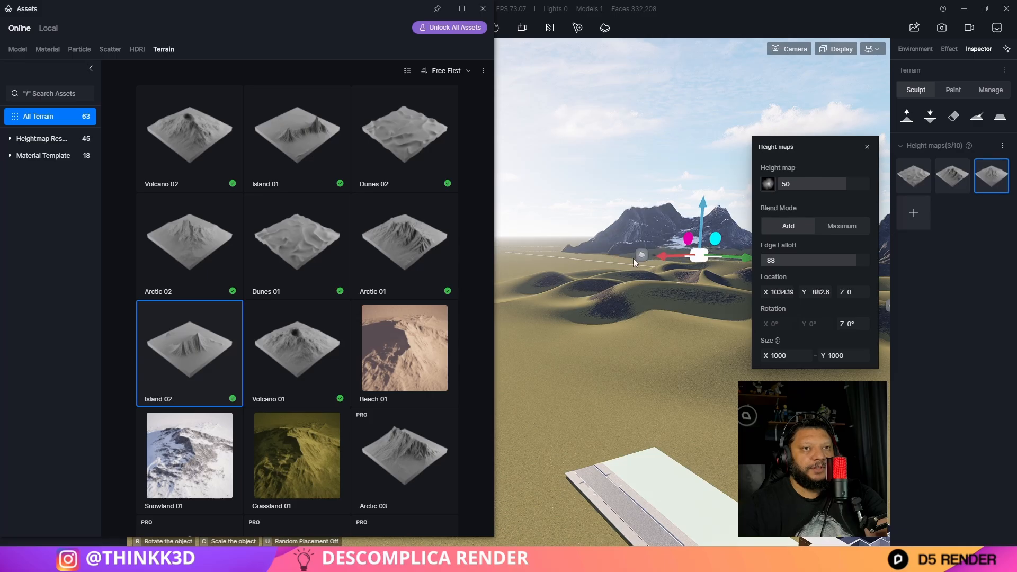
{"action": "left_click", "coordinate": [587, 253]}
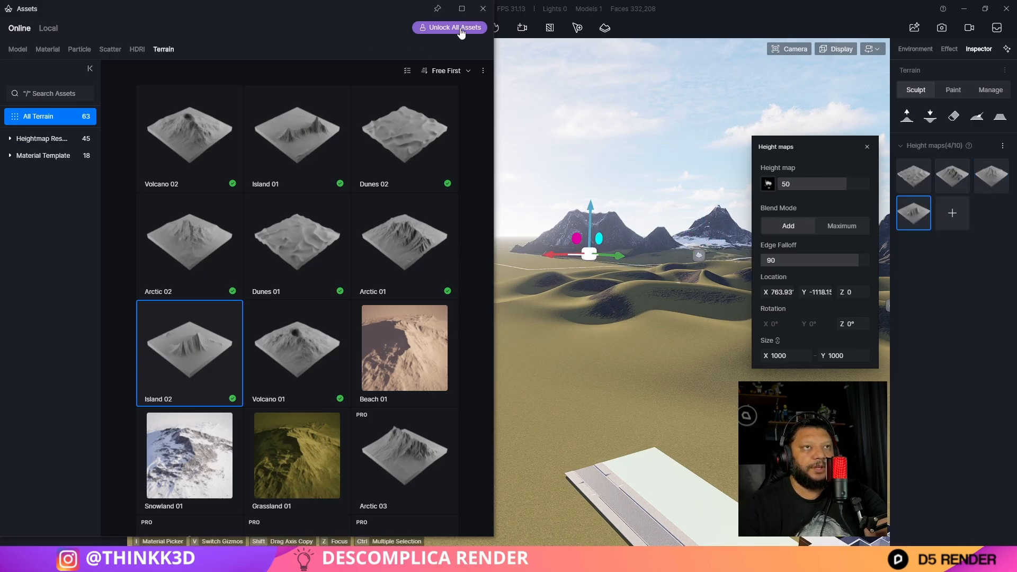
{"action": "left_click", "coordinate": [482, 9]}
Raise the Arctic 02 height map to a Z location of 30.735 so its peak stands higher behind the dunes
{"action": "right_click_drag", "start_coordinate": [440, 300], "coordinate": [678, 233]}
{"action": "key", "text": "q"}
{"action": "key", "text": "q"}
{"action": "key", "text": "w"}
{"action": "key", "text": "q"}
{"action": "key", "text": "s"}
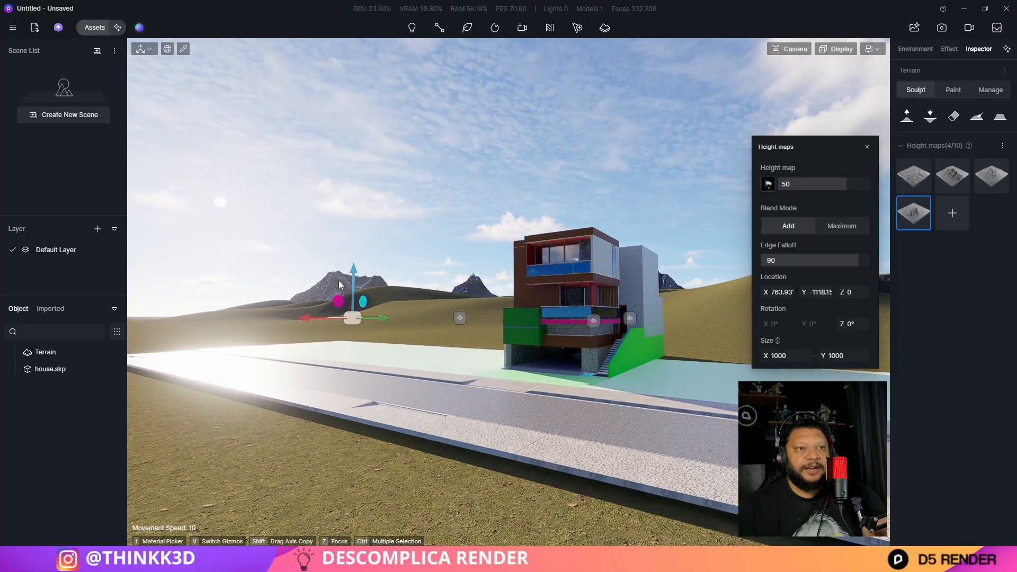
{"action": "left_click", "coordinate": [473, 303]}
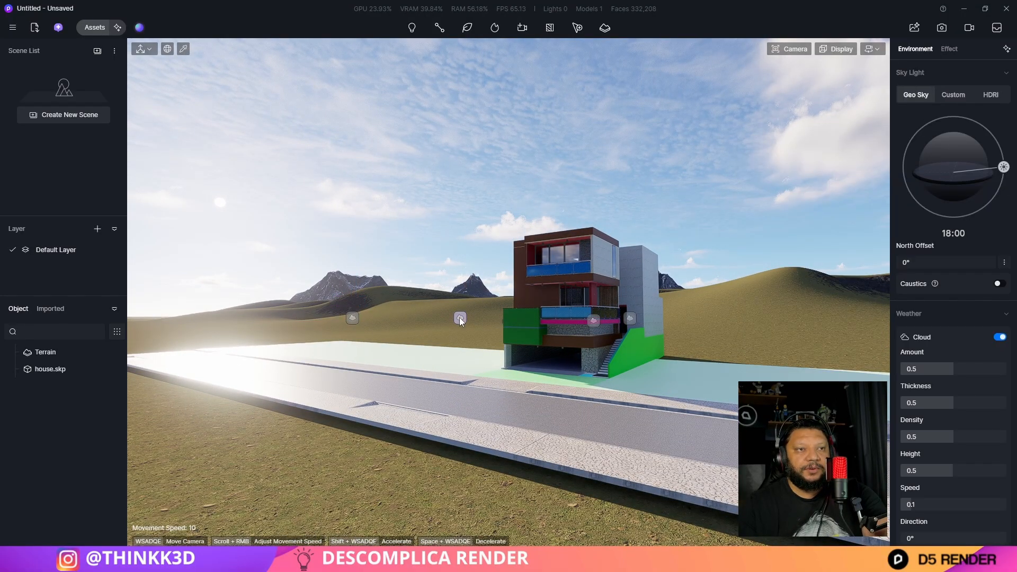
{"action": "left_click", "coordinate": [459, 316]}
{"action": "left_click_drag", "start_coordinate": [459, 273], "coordinate": [459, 269]}
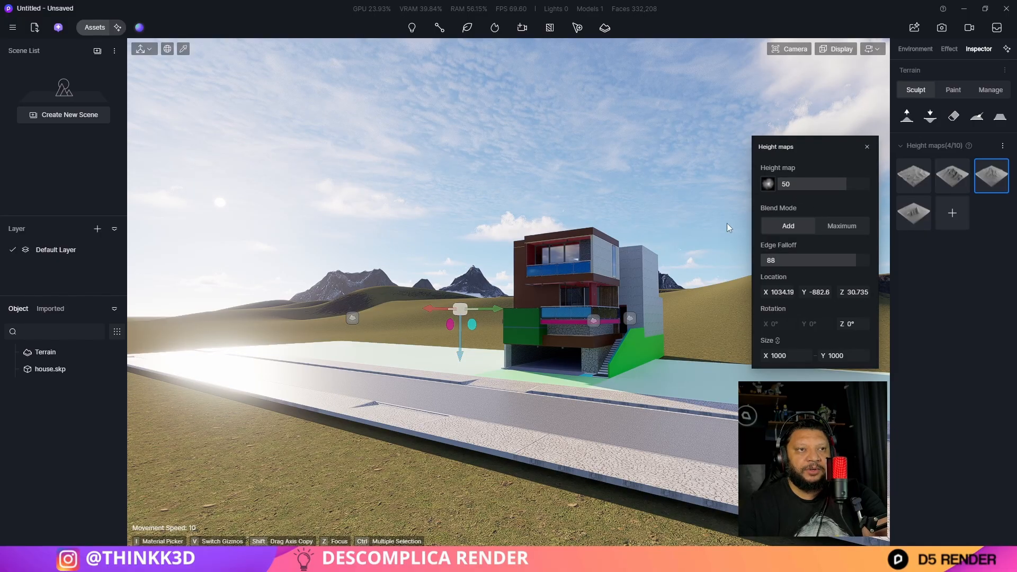
{"action": "key", "text": "Escape"}
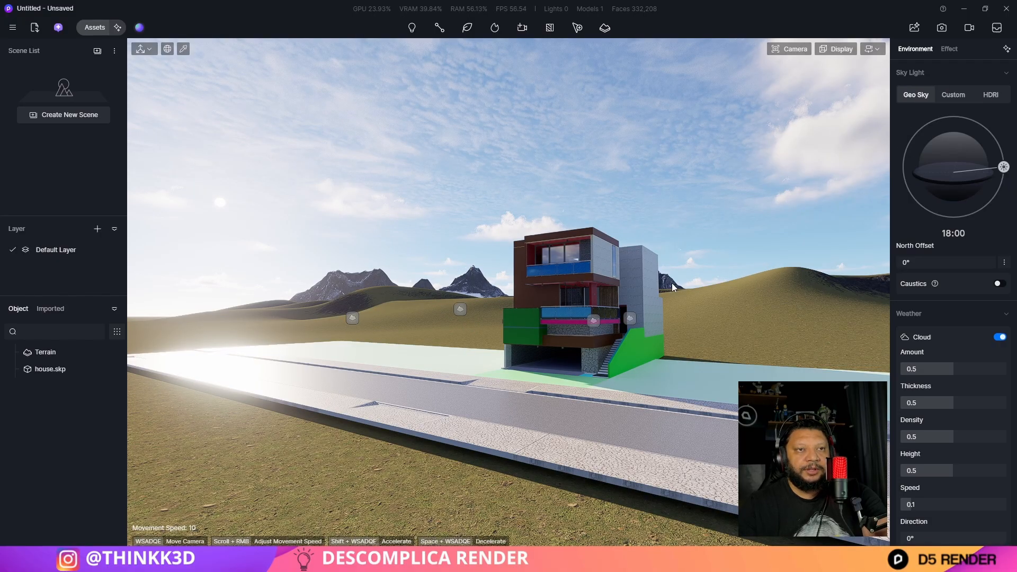
Move the Arctic 01 height map sideways behind the house to about Y -217.13 and raise it to a Z location of 5.351
{"action": "left_click", "coordinate": [629, 320]}
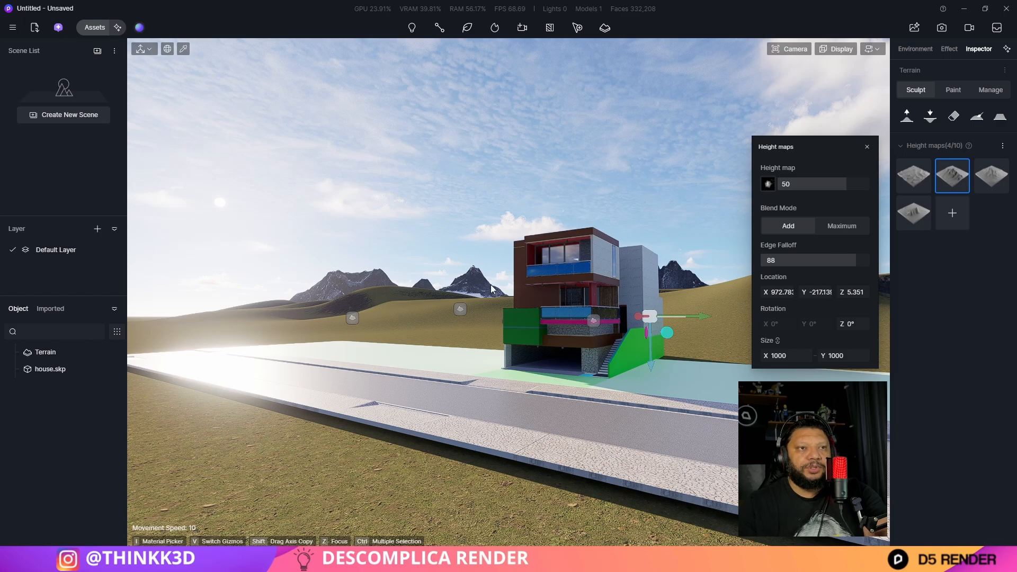
{"action": "left_click", "coordinate": [538, 191]}
{"action": "key", "text": "e"}
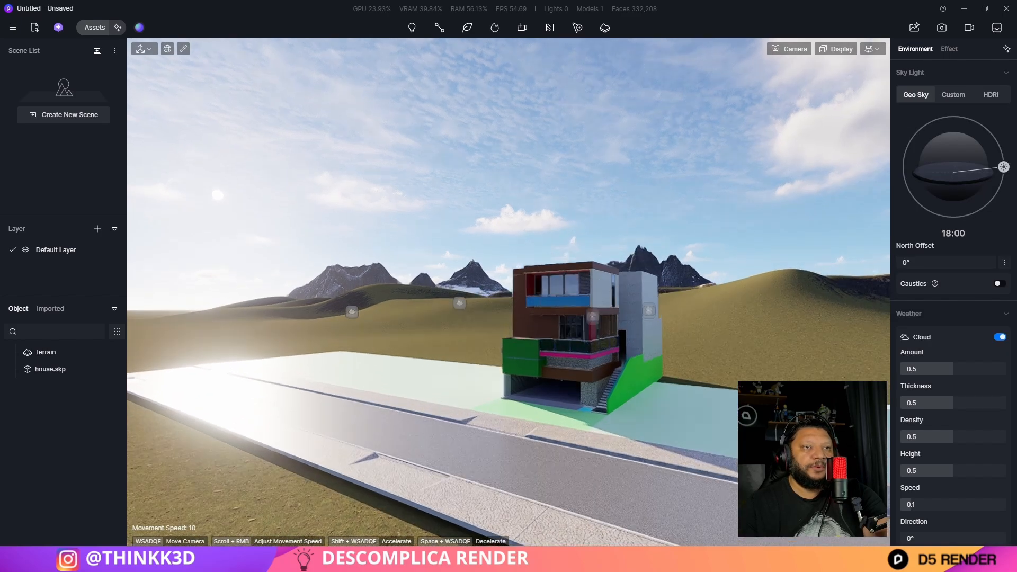
{"action": "right_click_drag", "start_coordinate": [539, 191], "coordinate": [507, 287]}
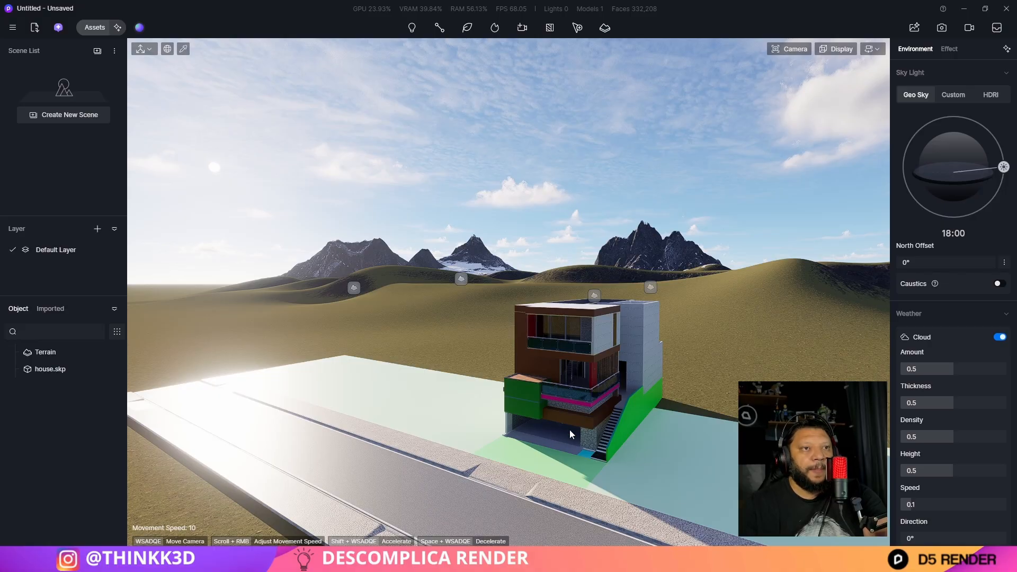
Examine the house's front facade, garage and side staircase up close against the dunes and mountains
{"action": "key", "text": "q"}
{"action": "key", "text": "w"}
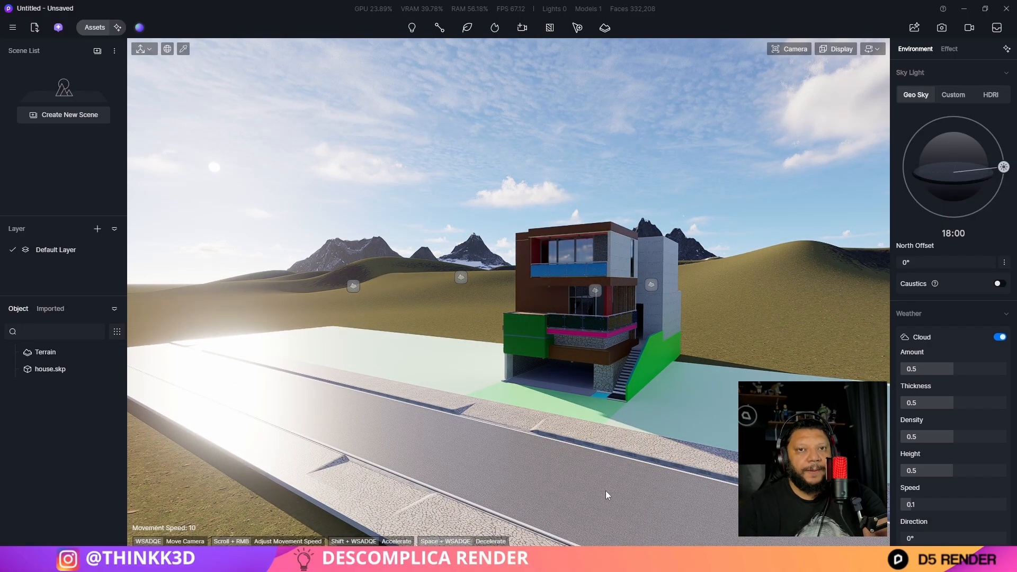
{"action": "right_click_drag", "start_coordinate": [708, 427], "coordinate": [573, 396]}
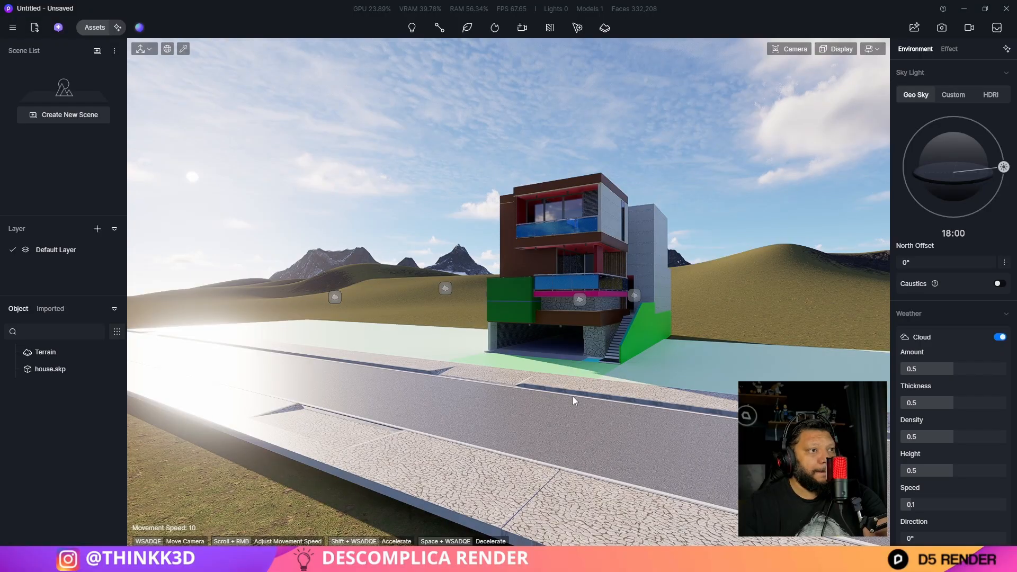
{"action": "key", "text": "w"}
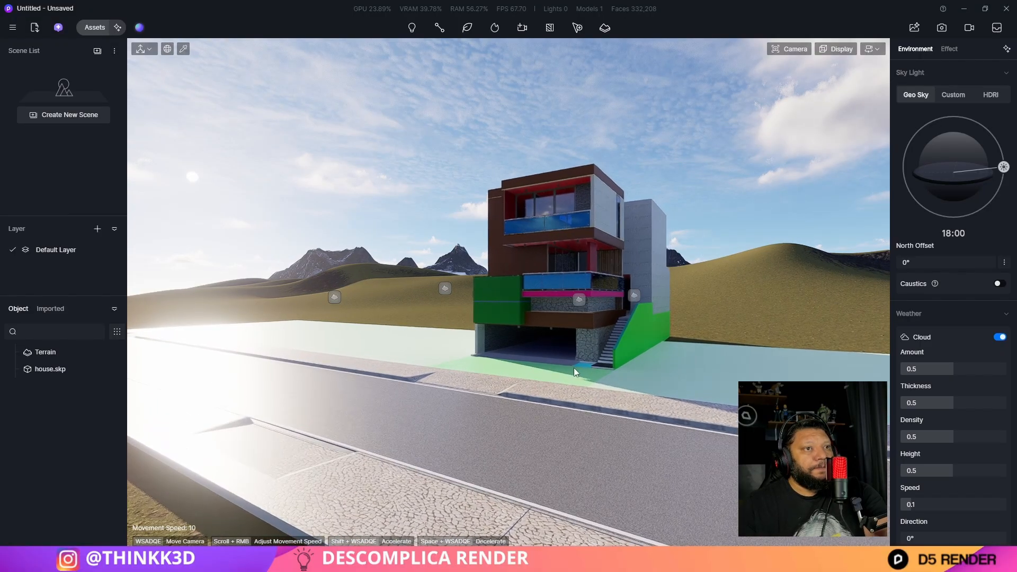
{"action": "key", "text": "w"}
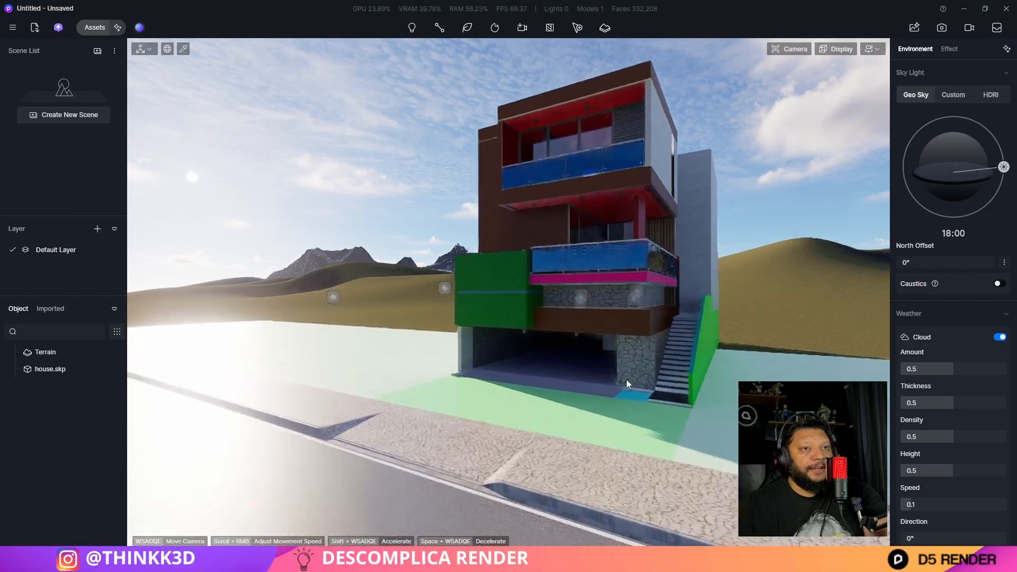
{"action": "key", "text": "d"}
{"action": "key", "text": "w"}
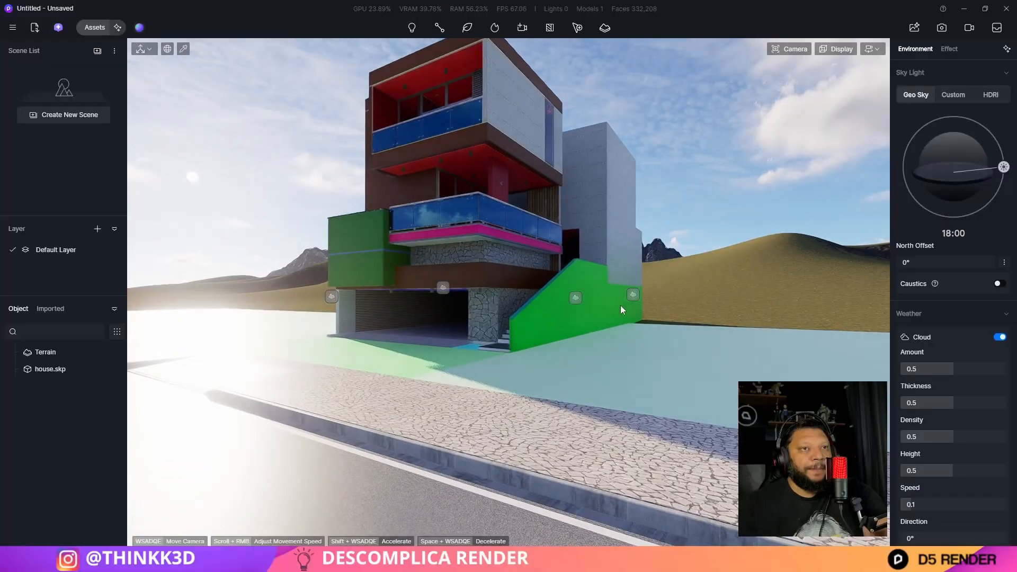
{"action": "key", "text": "w"}
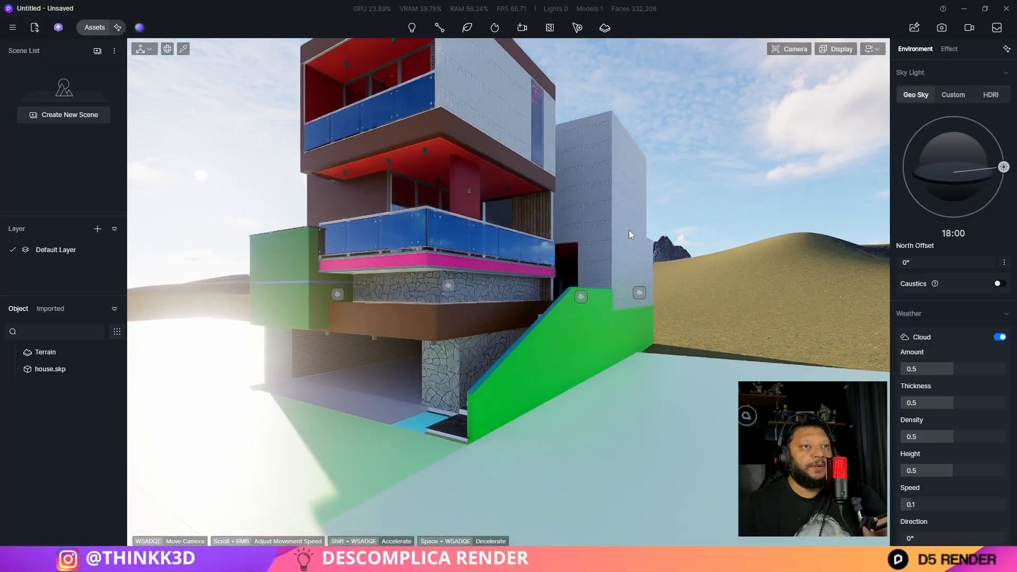
{"action": "key", "text": "e"}
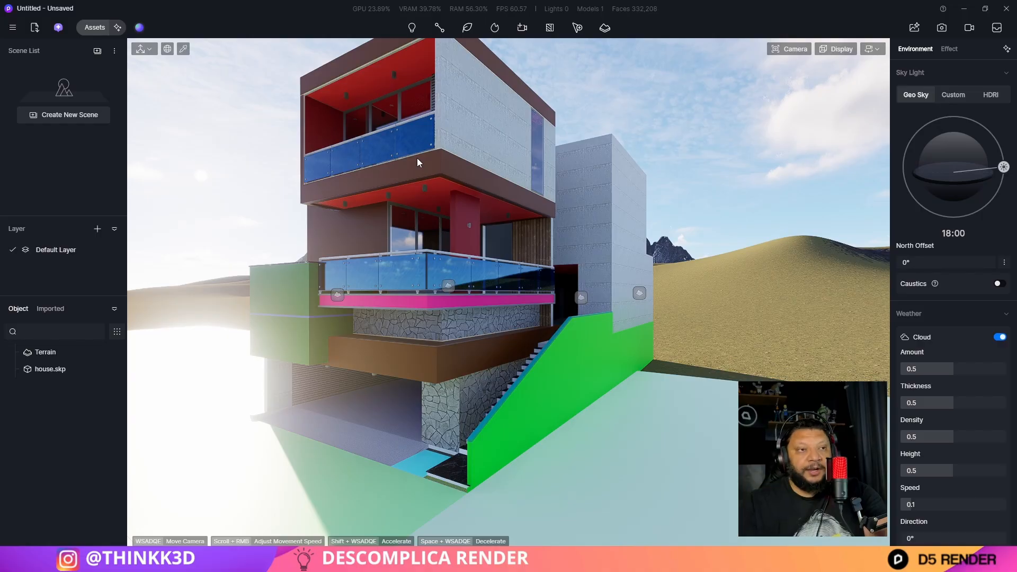
{"action": "key", "text": "w"}
{"action": "key", "text": "a"}
{"action": "right_click_drag", "start_coordinate": [352, 275], "coordinate": [560, 224]}
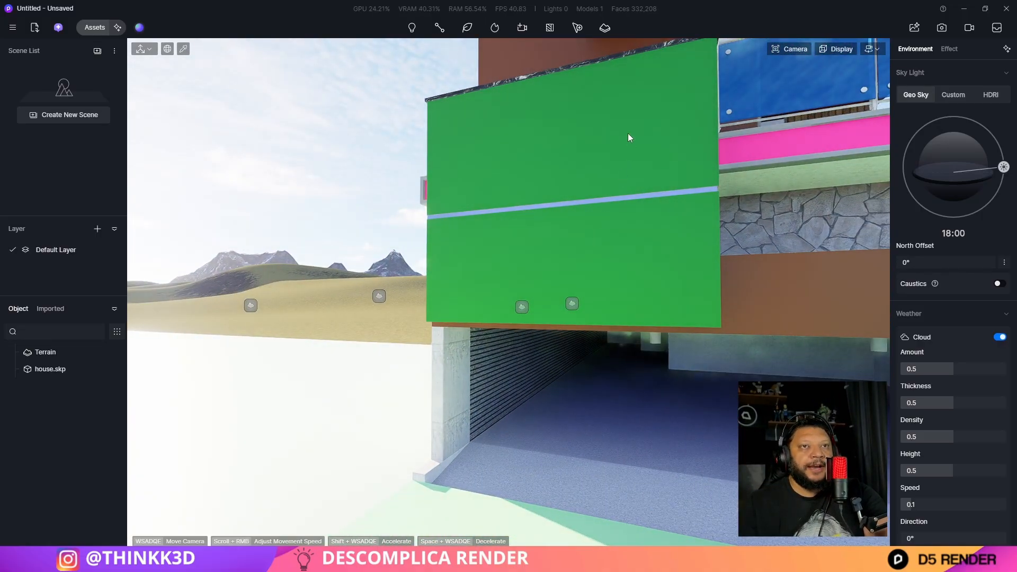
{"action": "key", "text": "d"}
{"action": "key", "text": "s"}
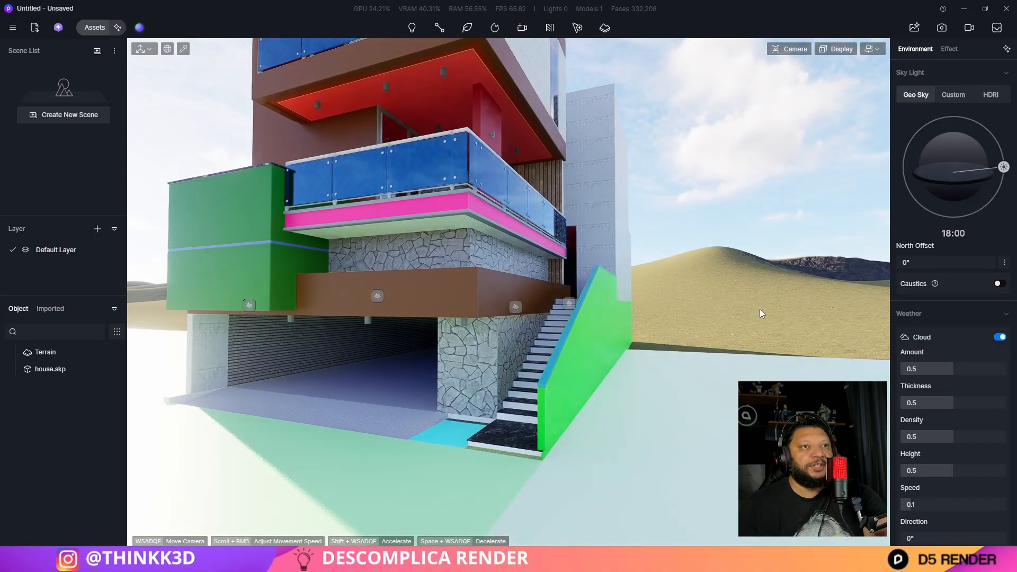
Examine the upper floors and balconies, and view the whole house from the street with the terrain behind it
{"action": "key", "text": "w"}
{"action": "key", "text": "d"}
{"action": "key", "text": "e"}
{"action": "key", "text": "q"}
{"action": "key", "text": "a"}
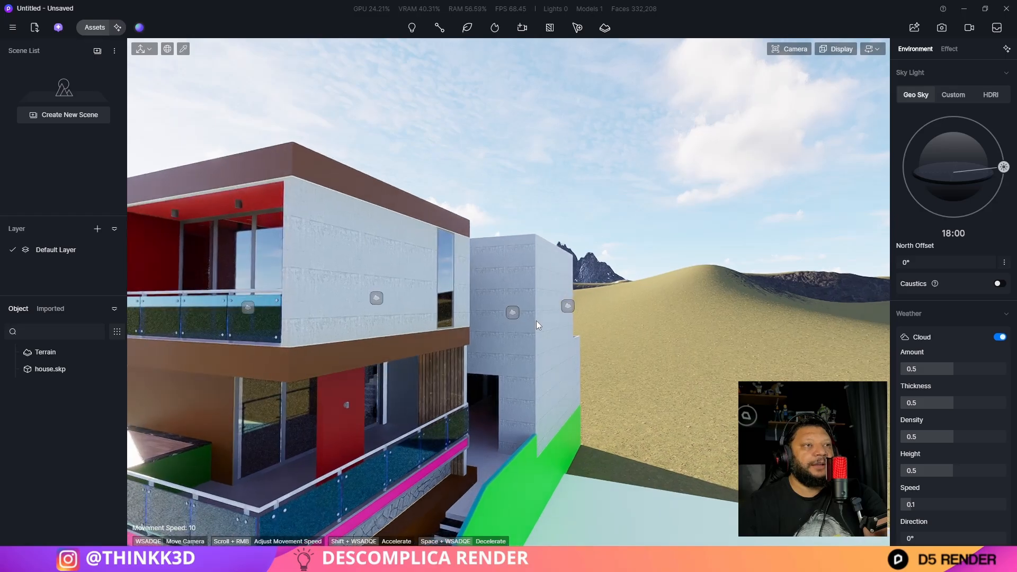
{"action": "key", "text": "a"}
{"action": "key", "text": "s"}
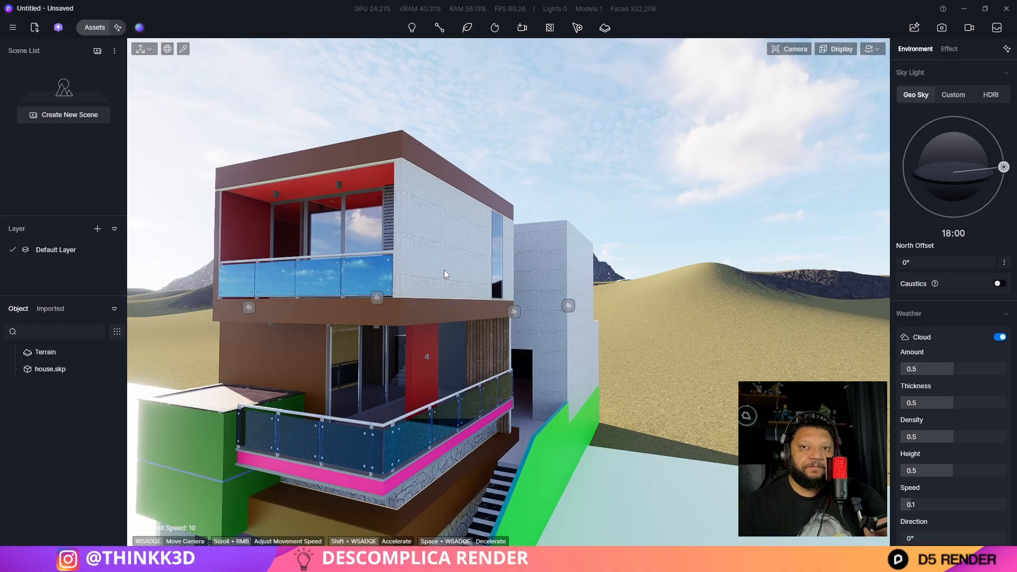
{"action": "scroll", "coordinate": [434, 290], "scroll_direction": "down", "scroll_amount": 5}
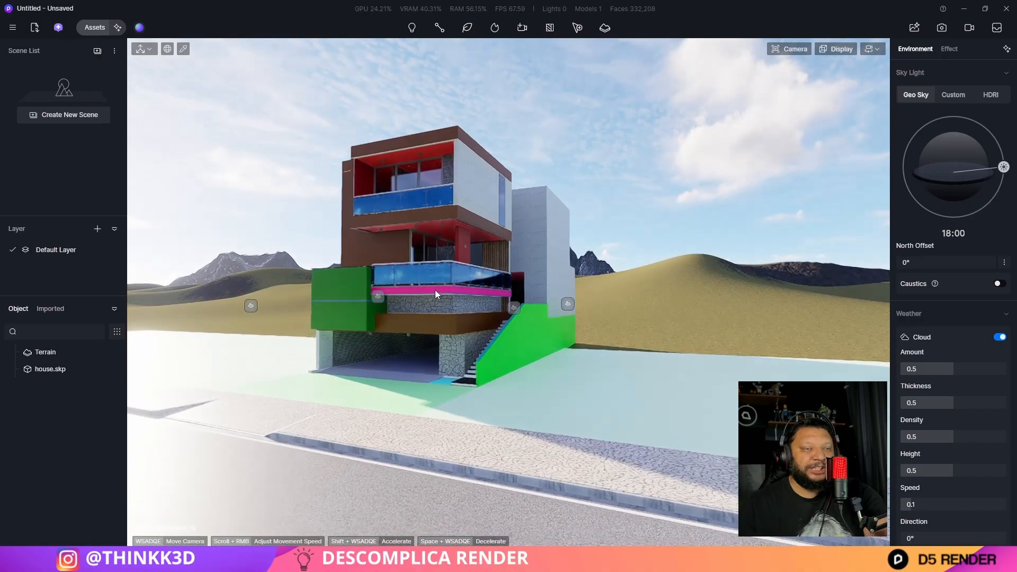
{"action": "scroll", "coordinate": [519, 318], "scroll_direction": "up", "scroll_amount": 4}
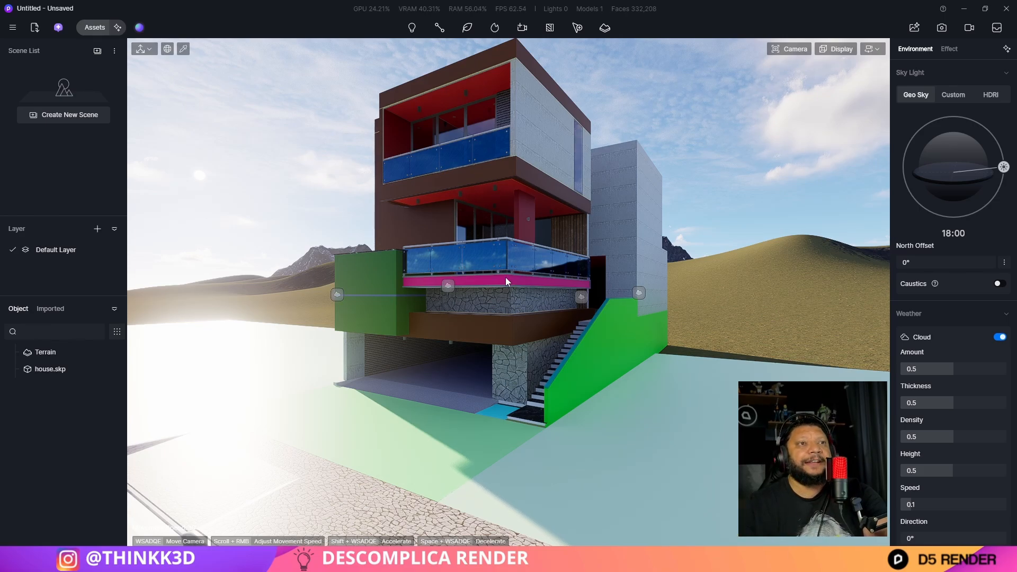
{"action": "middle_click_drag", "start_coordinate": [506, 277], "coordinate": [559, 298]}
{"action": "right_click_drag", "start_coordinate": [560, 297], "coordinate": [569, 285]}
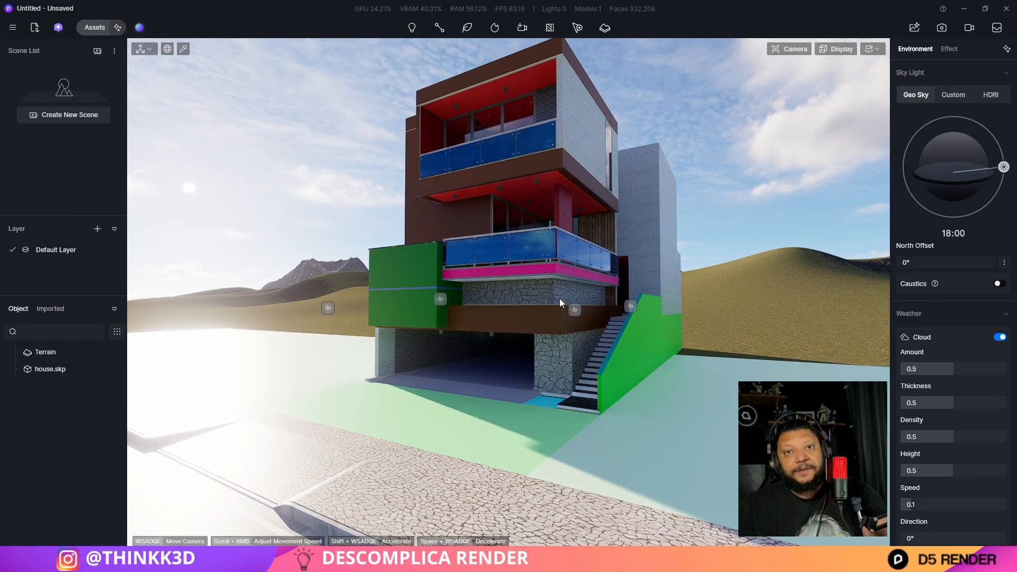
{"action": "scroll", "coordinate": [574, 322], "scroll_direction": "down", "scroll_amount": 3}
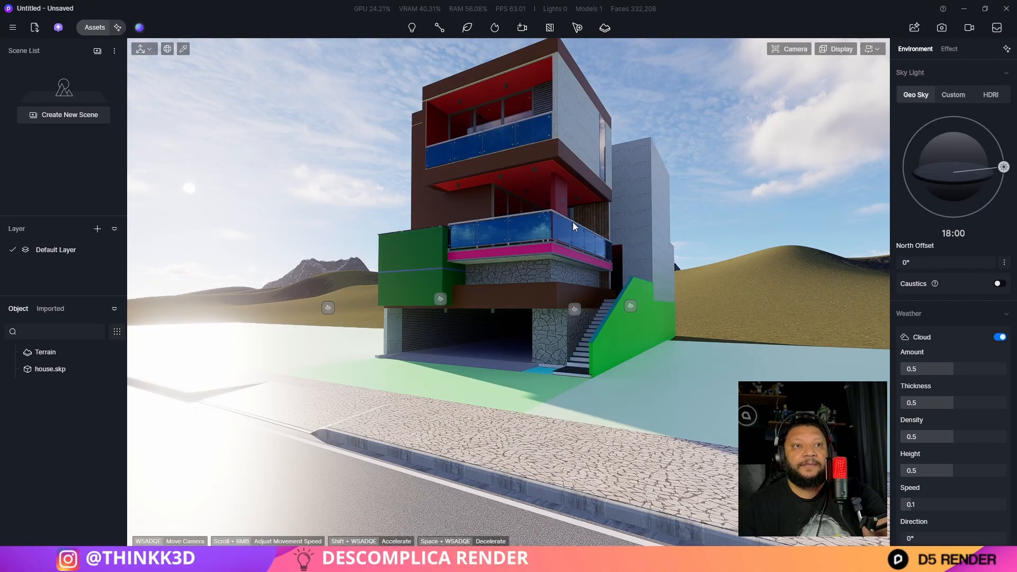
Shift the distant height map behind the far side of the house sideways to about Y -1197
{"action": "middle_click_drag", "start_coordinate": [572, 221], "coordinate": [656, 255]}
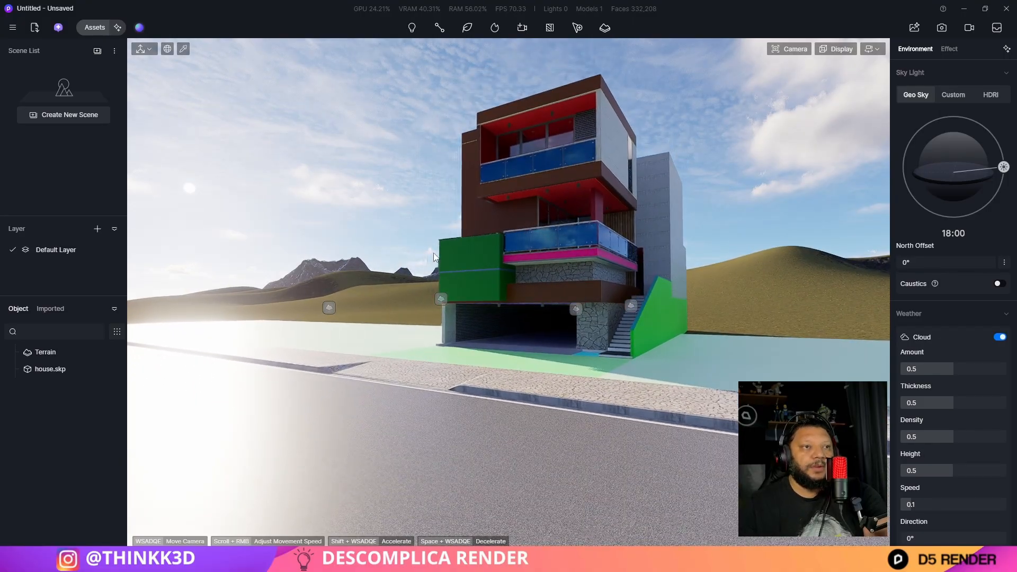
{"action": "left_click", "coordinate": [329, 308]}
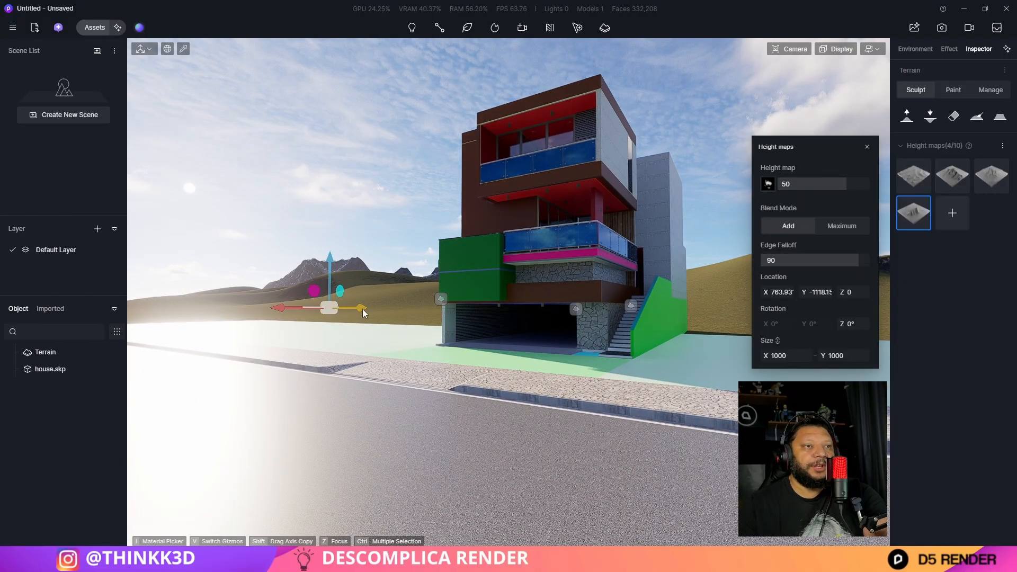
{"action": "left_click_drag", "start_coordinate": [362, 309], "coordinate": [348, 308]}
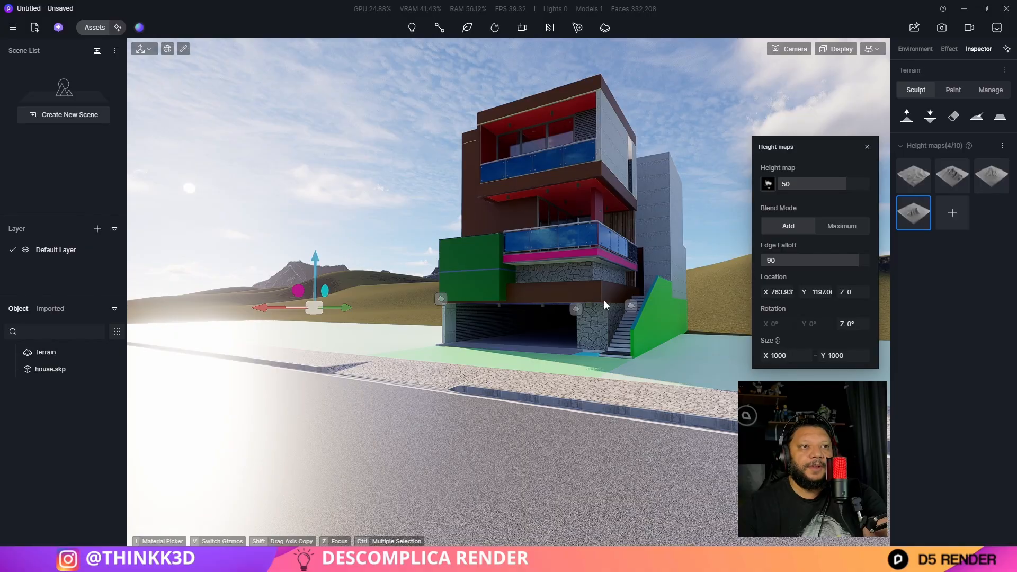
Lower the flat terrain across the road from the house using a sculpting brush of size 55, strength 50 and edge falloff 50
{"action": "scroll", "coordinate": [646, 294], "scroll_direction": "down", "scroll_amount": 3}
{"action": "mouse_move", "coordinate": [666, 343]}
{"action": "right_mouse_down"}
{"action": "mouse_move", "coordinate": [466, 366]}
{"action": "mouse_move", "coordinate": [699, 371]}
{"action": "mouse_move", "coordinate": [710, 423]}
{"action": "mouse_move", "coordinate": [736, 450]}
{"action": "mouse_move", "coordinate": [715, 463]}
{"action": "right_mouse_up"}
{"action": "key", "text": "s"}
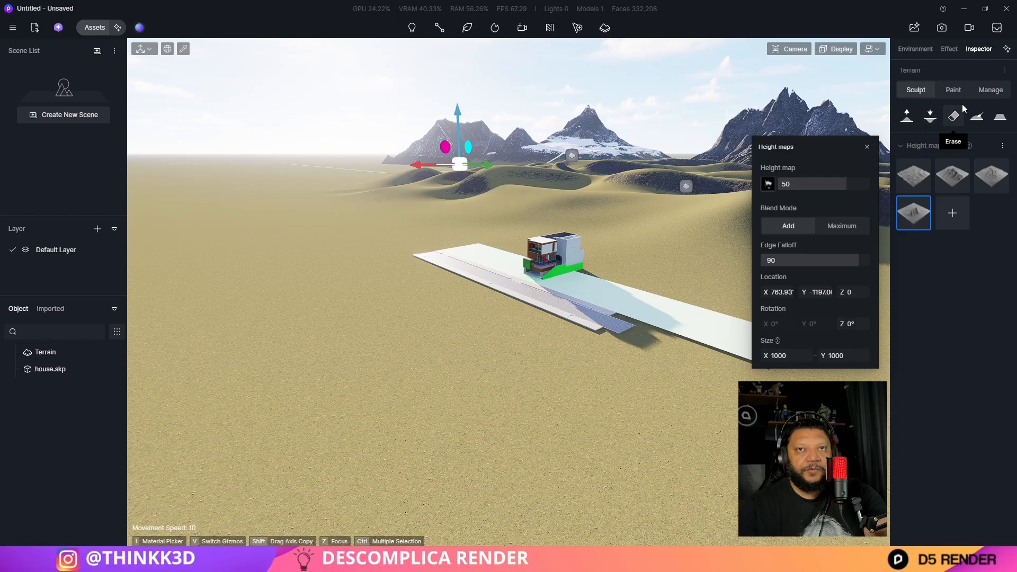
{"action": "left_click", "coordinate": [932, 119]}
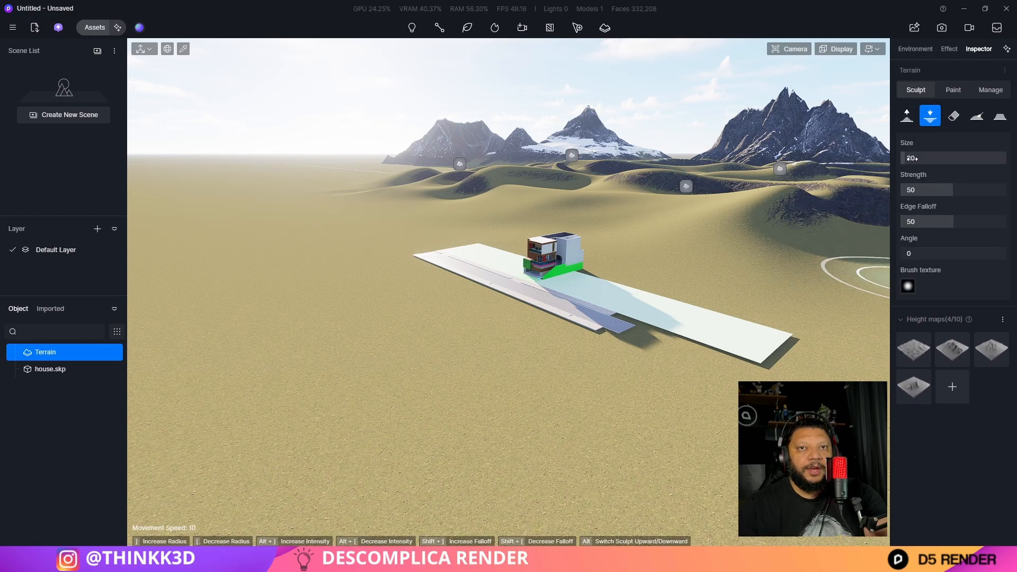
{"action": "left_click_drag", "start_coordinate": [909, 157], "coordinate": [912, 158]}
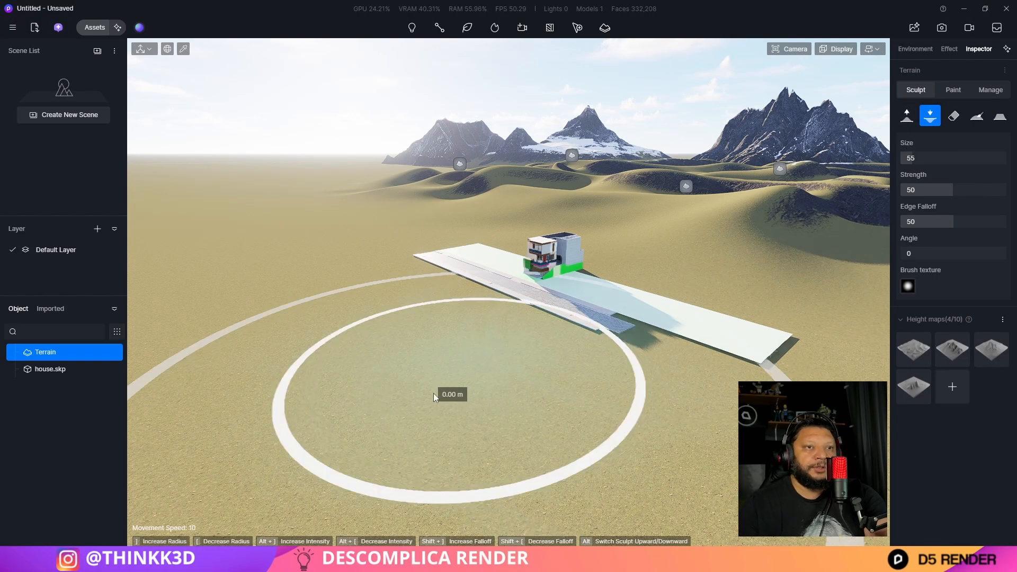
{"action": "right_click_drag", "start_coordinate": [415, 434], "coordinate": [316, 444]}
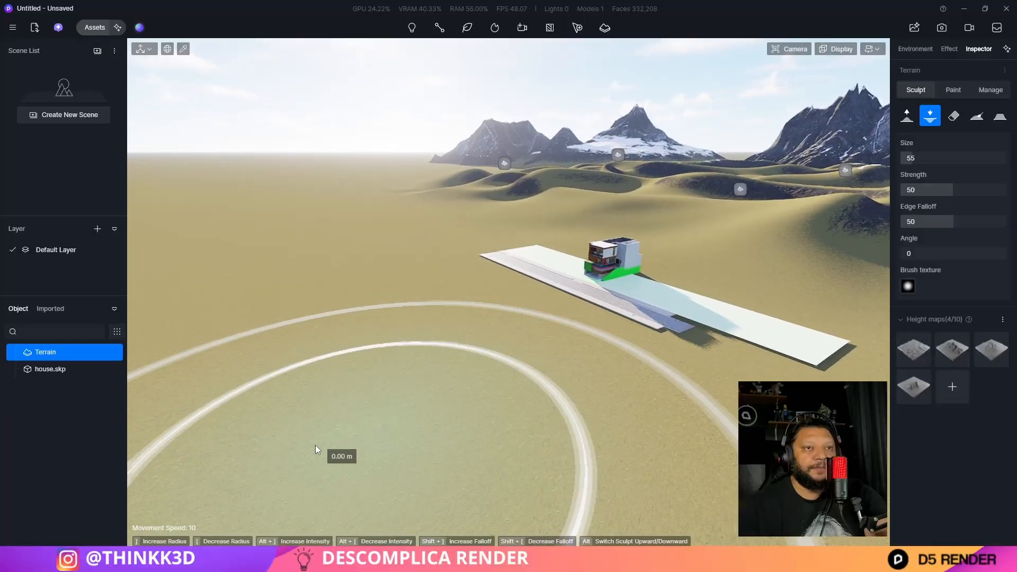
{"action": "mouse_move", "coordinate": [188, 383]}
{"action": "left_mouse_down"}
{"action": "mouse_move", "coordinate": [249, 378]}
{"action": "mouse_move", "coordinate": [450, 486]}
{"action": "mouse_move", "coordinate": [368, 393]}
{"action": "mouse_move", "coordinate": [382, 377]}
{"action": "mouse_move", "coordinate": [376, 368]}
{"action": "mouse_move", "coordinate": [302, 323]}
{"action": "mouse_move", "coordinate": [459, 398]}
{"action": "mouse_move", "coordinate": [397, 334]}
{"action": "mouse_move", "coordinate": [481, 383]}
{"action": "mouse_move", "coordinate": [464, 393]}
{"action": "mouse_move", "coordinate": [554, 472]}
{"action": "mouse_move", "coordinate": [396, 440]}
{"action": "mouse_move", "coordinate": [465, 500]}
{"action": "mouse_move", "coordinate": [402, 440]}
{"action": "mouse_move", "coordinate": [460, 517]}
{"action": "mouse_move", "coordinate": [486, 508]}
{"action": "left_mouse_up"}
{"action": "mouse_move", "coordinate": [486, 507]}
{"action": "right_mouse_down"}
{"action": "mouse_move", "coordinate": [482, 538]}
{"action": "mouse_move", "coordinate": [415, 524]}
{"action": "mouse_move", "coordinate": [313, 425]}
{"action": "right_mouse_up"}
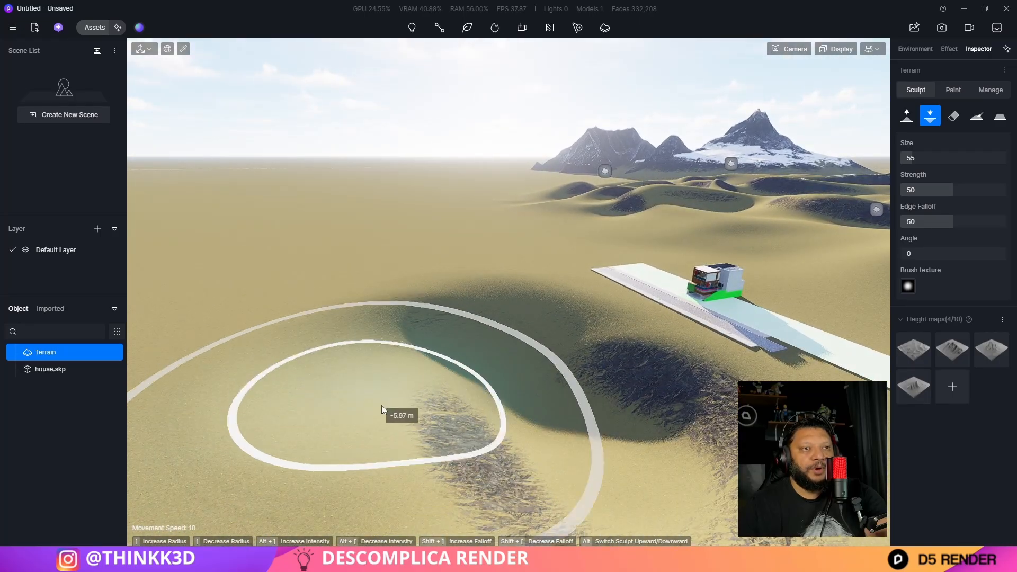
Deepen and widen the hollow in front of the house into one large, irregular basin with further terrain-lowering strokes
{"action": "mouse_move", "coordinate": [321, 371]}
{"action": "left_mouse_down"}
{"action": "mouse_move", "coordinate": [319, 317]}
{"action": "mouse_move", "coordinate": [349, 284]}
{"action": "mouse_move", "coordinate": [305, 482]}
{"action": "mouse_move", "coordinate": [333, 334]}
{"action": "mouse_move", "coordinate": [432, 542]}
{"action": "mouse_move", "coordinate": [415, 488]}
{"action": "mouse_move", "coordinate": [451, 503]}
{"action": "mouse_move", "coordinate": [477, 471]}
{"action": "mouse_move", "coordinate": [452, 478]}
{"action": "left_mouse_up"}
{"action": "scroll", "coordinate": [453, 477], "scroll_direction": "down", "scroll_amount": 3}
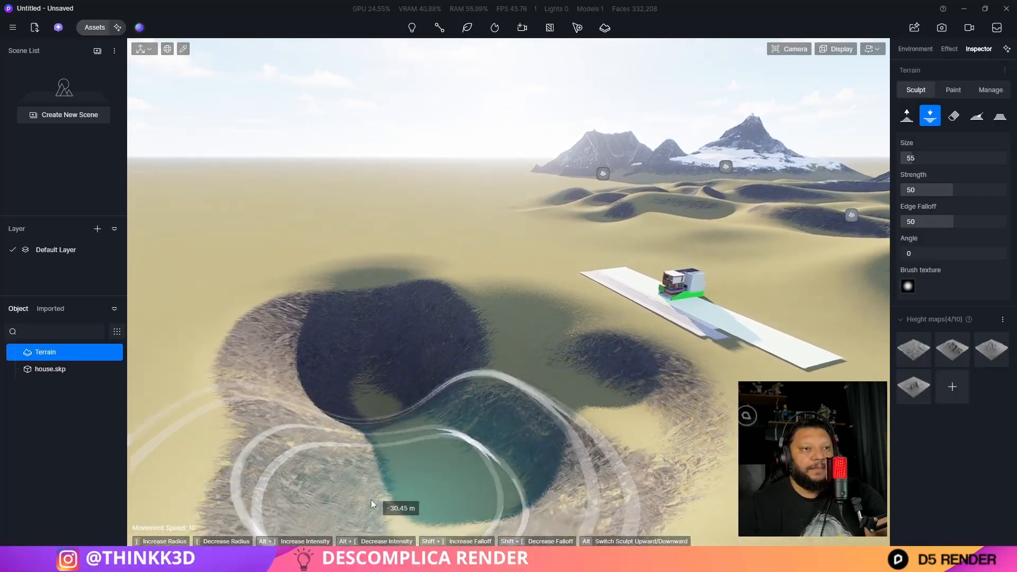
{"action": "mouse_move", "coordinate": [296, 305]}
{"action": "left_mouse_down"}
{"action": "mouse_move", "coordinate": [335, 250]}
{"action": "mouse_move", "coordinate": [301, 306]}
{"action": "mouse_move", "coordinate": [390, 243]}
{"action": "mouse_move", "coordinate": [394, 258]}
{"action": "mouse_move", "coordinate": [275, 351]}
{"action": "mouse_move", "coordinate": [289, 495]}
{"action": "mouse_move", "coordinate": [209, 345]}
{"action": "mouse_move", "coordinate": [281, 267]}
{"action": "mouse_move", "coordinate": [196, 376]}
{"action": "mouse_move", "coordinate": [267, 474]}
{"action": "mouse_move", "coordinate": [226, 386]}
{"action": "mouse_move", "coordinate": [276, 358]}
{"action": "mouse_move", "coordinate": [374, 413]}
{"action": "mouse_move", "coordinate": [397, 529]}
{"action": "mouse_move", "coordinate": [574, 525]}
{"action": "mouse_move", "coordinate": [475, 516]}
{"action": "mouse_move", "coordinate": [269, 412]}
{"action": "mouse_move", "coordinate": [231, 368]}
{"action": "mouse_move", "coordinate": [300, 387]}
{"action": "mouse_move", "coordinate": [303, 320]}
{"action": "mouse_move", "coordinate": [224, 275]}
{"action": "mouse_move", "coordinate": [258, 243]}
{"action": "mouse_move", "coordinate": [148, 344]}
{"action": "mouse_move", "coordinate": [259, 266]}
{"action": "mouse_move", "coordinate": [296, 262]}
{"action": "mouse_move", "coordinate": [155, 341]}
{"action": "mouse_move", "coordinate": [138, 424]}
{"action": "mouse_move", "coordinate": [289, 409]}
{"action": "left_mouse_up"}
{"action": "right_click_drag", "start_coordinate": [289, 408], "coordinate": [160, 451]}
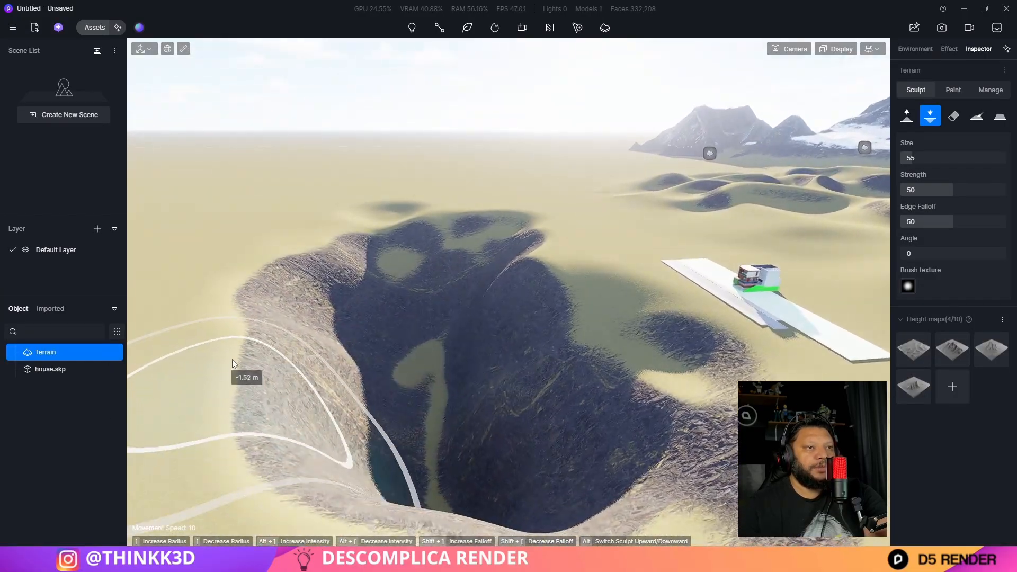
{"action": "mouse_move", "coordinate": [231, 359]}
{"action": "left_mouse_down"}
{"action": "mouse_move", "coordinate": [269, 323]}
{"action": "mouse_move", "coordinate": [322, 355]}
{"action": "mouse_move", "coordinate": [197, 319]}
{"action": "mouse_move", "coordinate": [325, 240]}
{"action": "mouse_move", "coordinate": [254, 433]}
{"action": "mouse_move", "coordinate": [364, 477]}
{"action": "mouse_move", "coordinate": [503, 455]}
{"action": "mouse_move", "coordinate": [249, 521]}
{"action": "mouse_move", "coordinate": [201, 434]}
{"action": "left_mouse_up"}
{"action": "right_click_drag", "start_coordinate": [201, 434], "coordinate": [424, 461]}
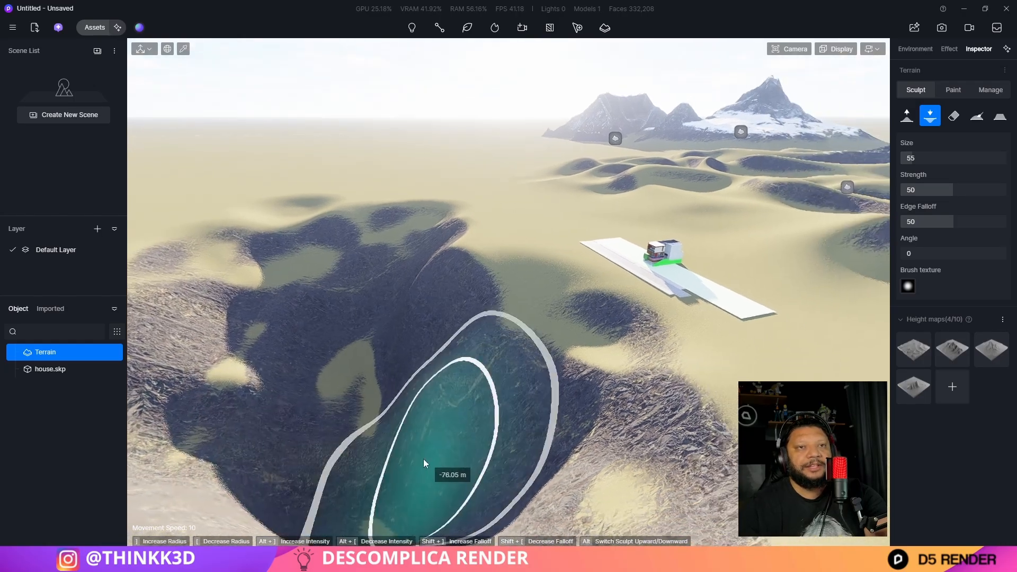
{"action": "scroll", "coordinate": [294, 354], "scroll_direction": "up", "scroll_amount": 2}
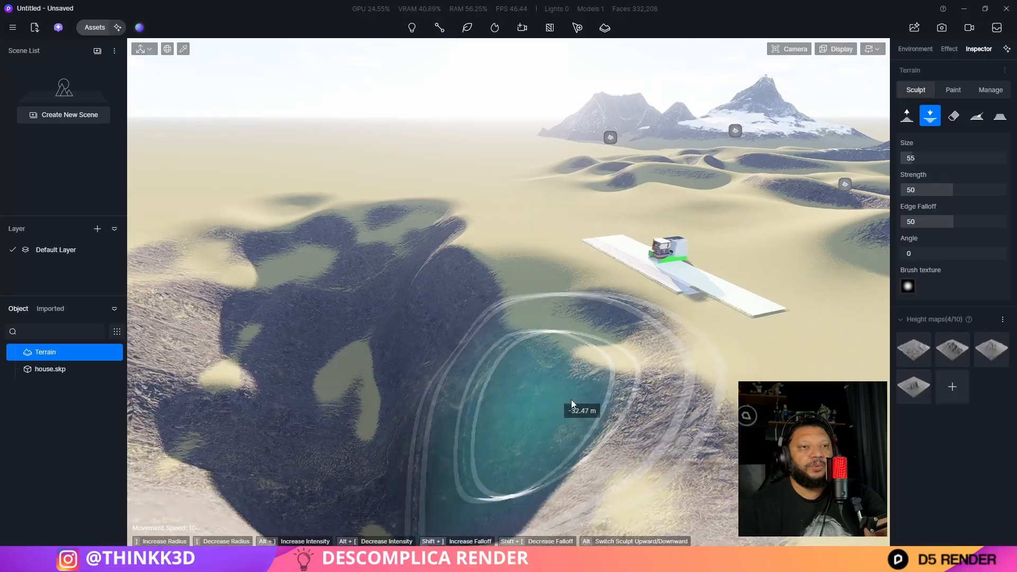
{"action": "scroll", "coordinate": [514, 227], "scroll_direction": "up", "scroll_amount": 1}
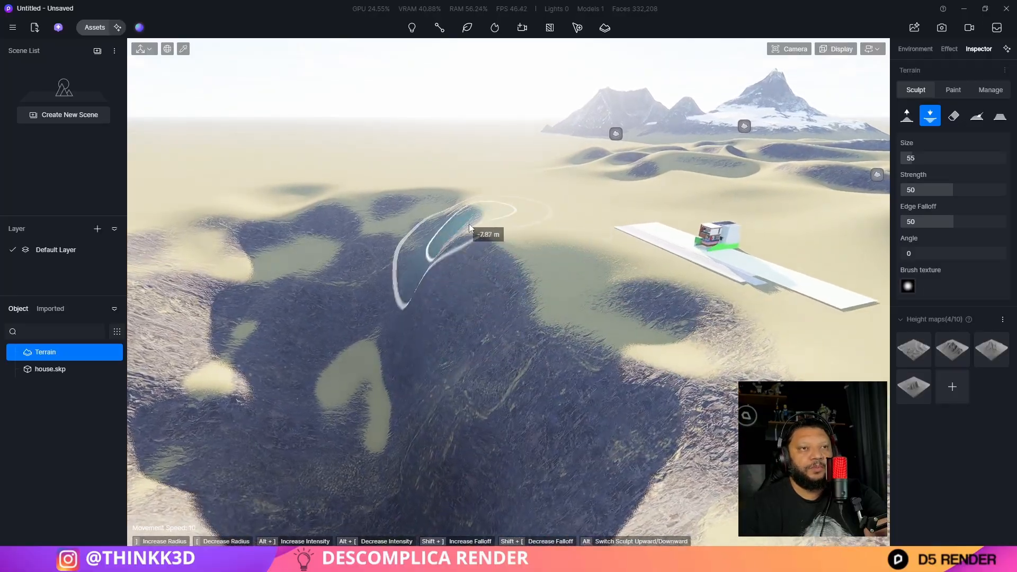
{"action": "mouse_move", "coordinate": [491, 233]}
{"action": "left_mouse_down"}
{"action": "mouse_move", "coordinate": [507, 240]}
{"action": "mouse_move", "coordinate": [497, 265]}
{"action": "mouse_move", "coordinate": [463, 256]}
{"action": "mouse_move", "coordinate": [447, 266]}
{"action": "left_mouse_up"}
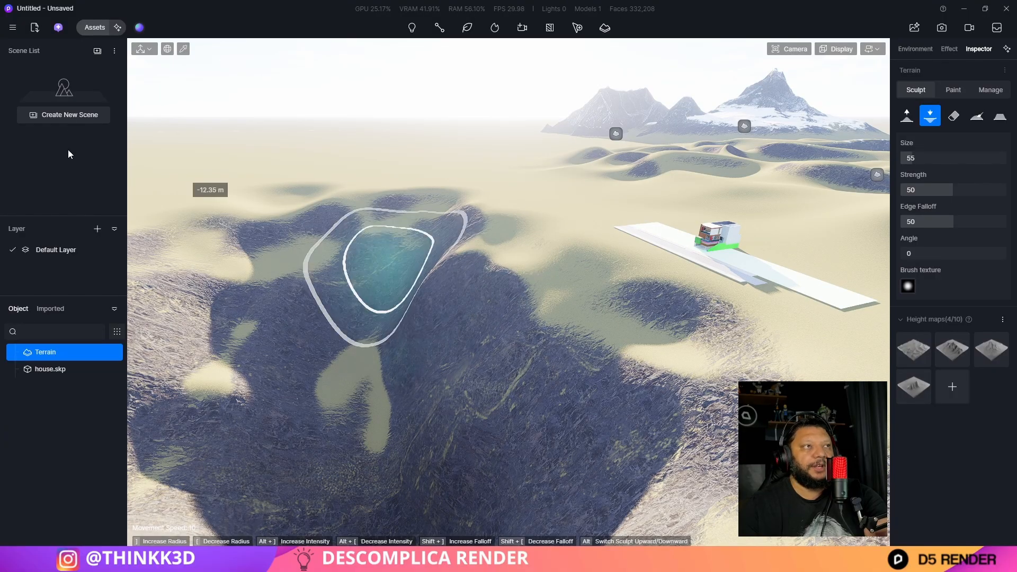
Place a Plane from the Basic Model assets on the edge of the basin nearest the house
{"action": "left_click", "coordinate": [95, 27]}
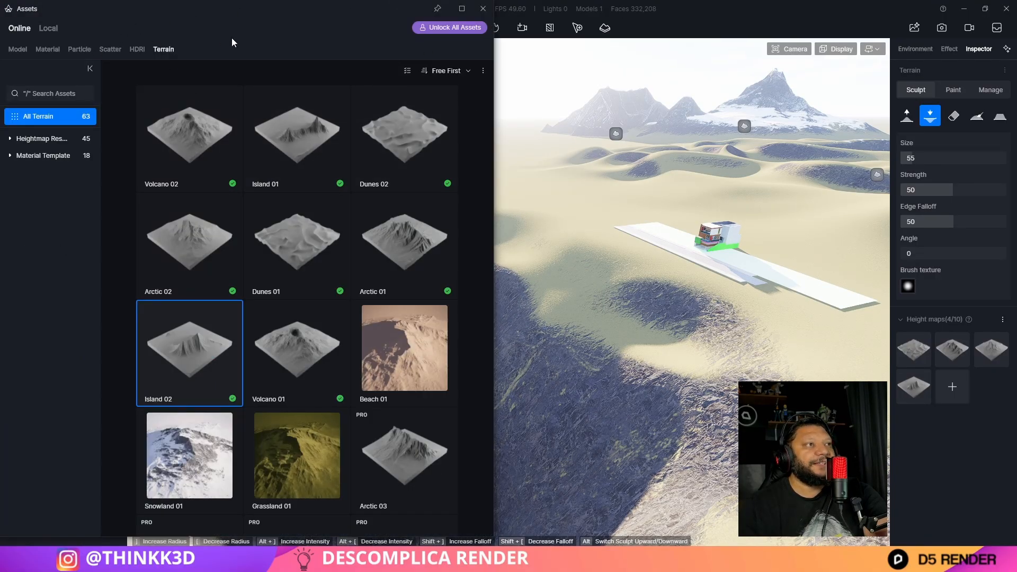
{"action": "left_click", "coordinate": [482, 9]}
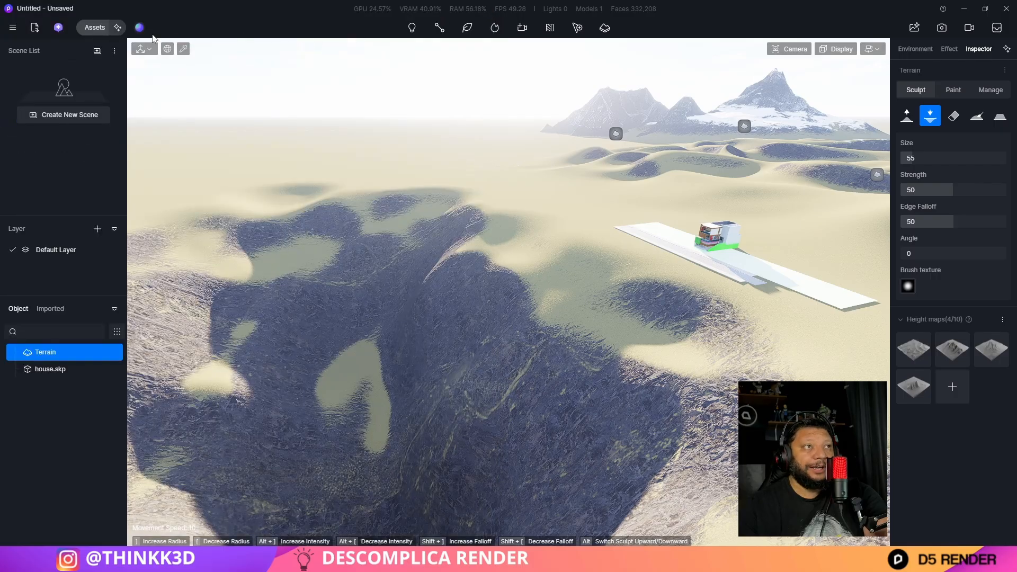
{"action": "left_click", "coordinate": [93, 29]}
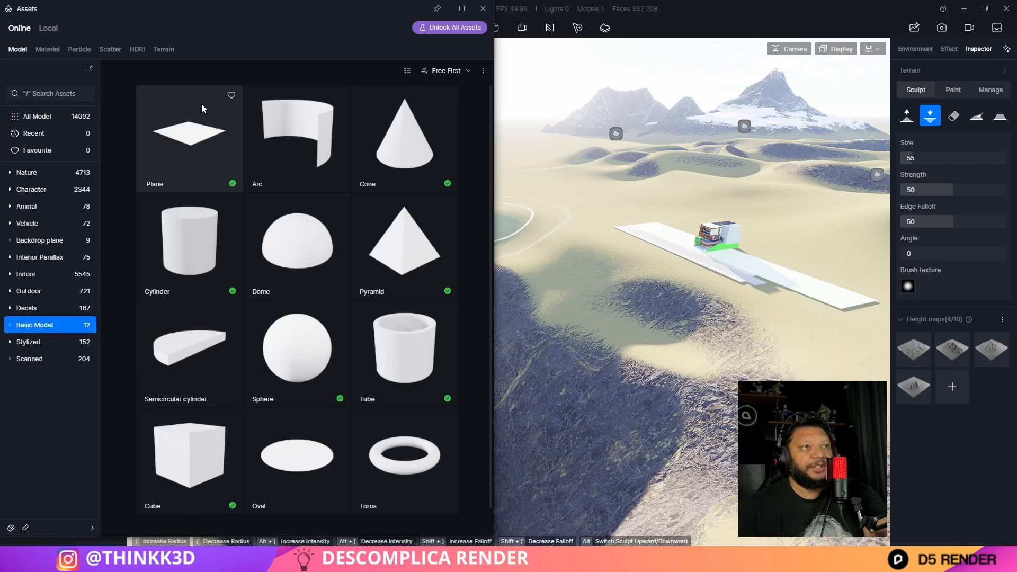
{"action": "left_click", "coordinate": [185, 139]}
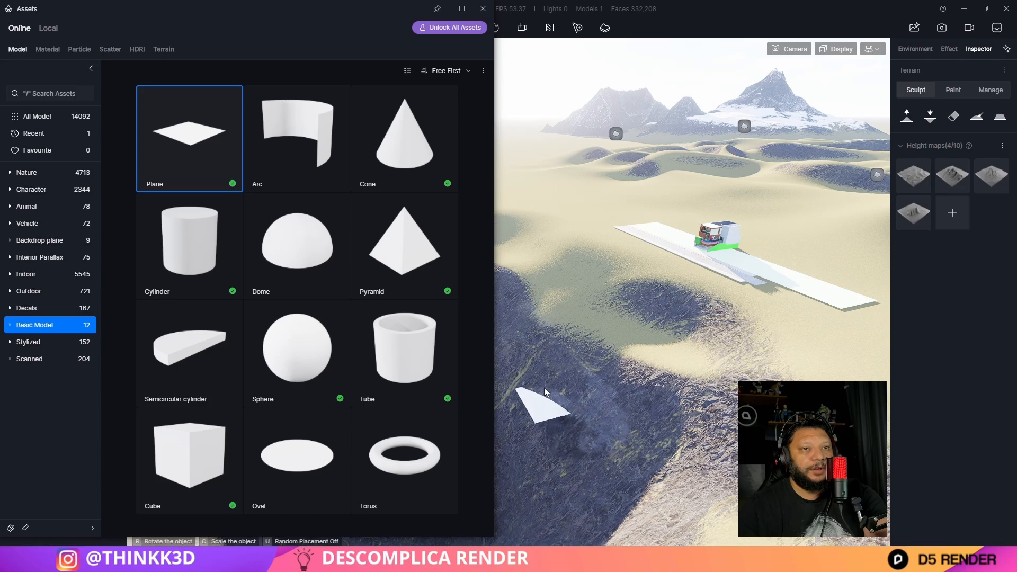
{"action": "right_click_drag", "start_coordinate": [705, 413], "coordinate": [697, 358]}
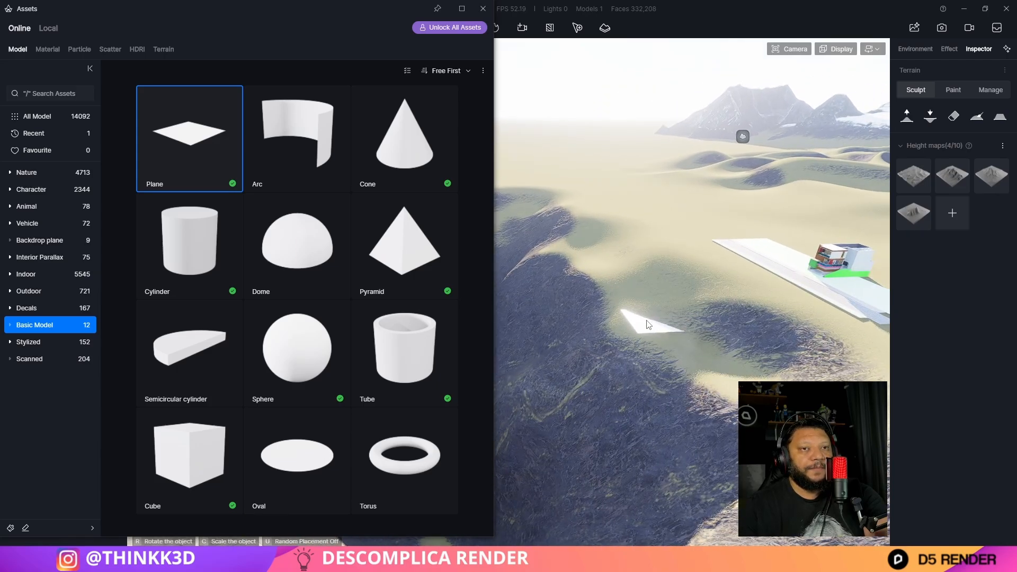
{"action": "left_click", "coordinate": [635, 324]}
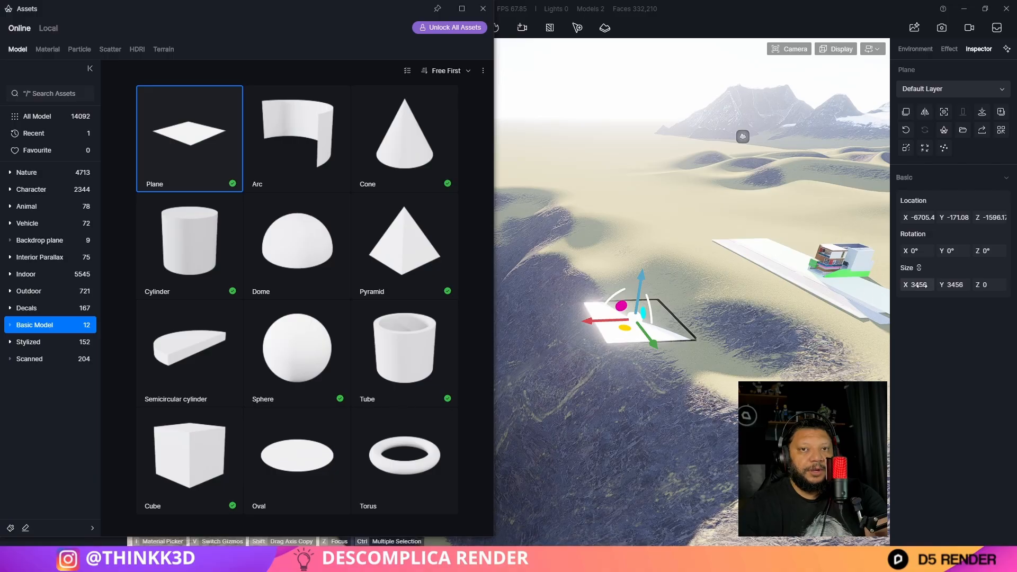
Set the plane's X and Y size to 30456 and close the asset library
{"action": "key", "text": "Return"}
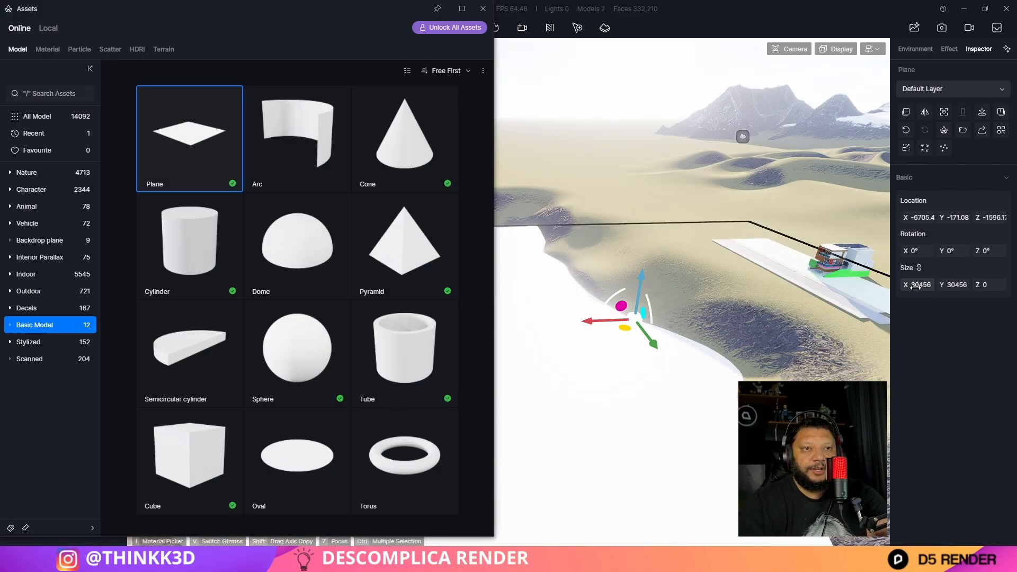
{"action": "right_click_drag", "start_coordinate": [790, 328], "coordinate": [783, 318]}
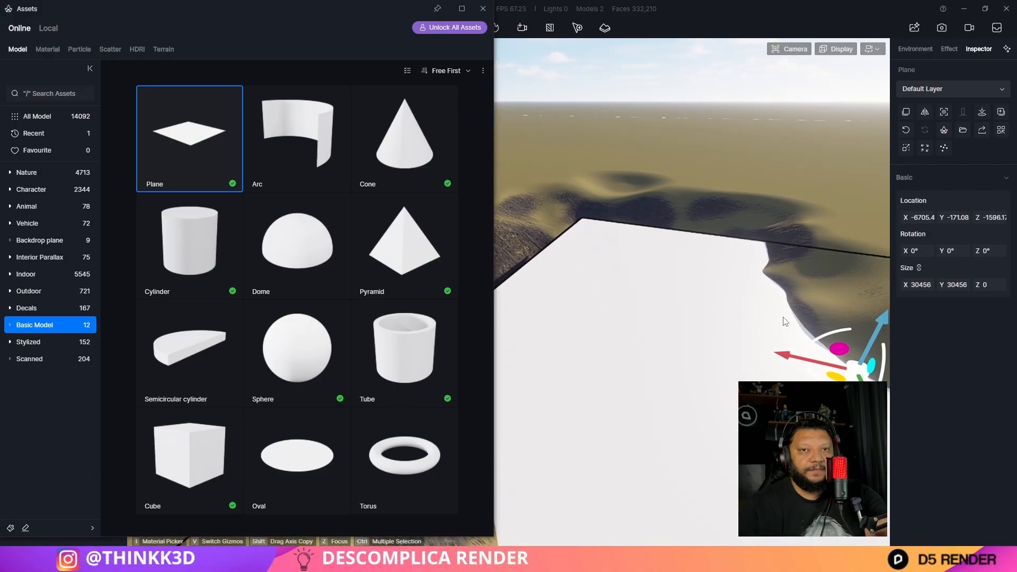
{"action": "key", "text": "z"}
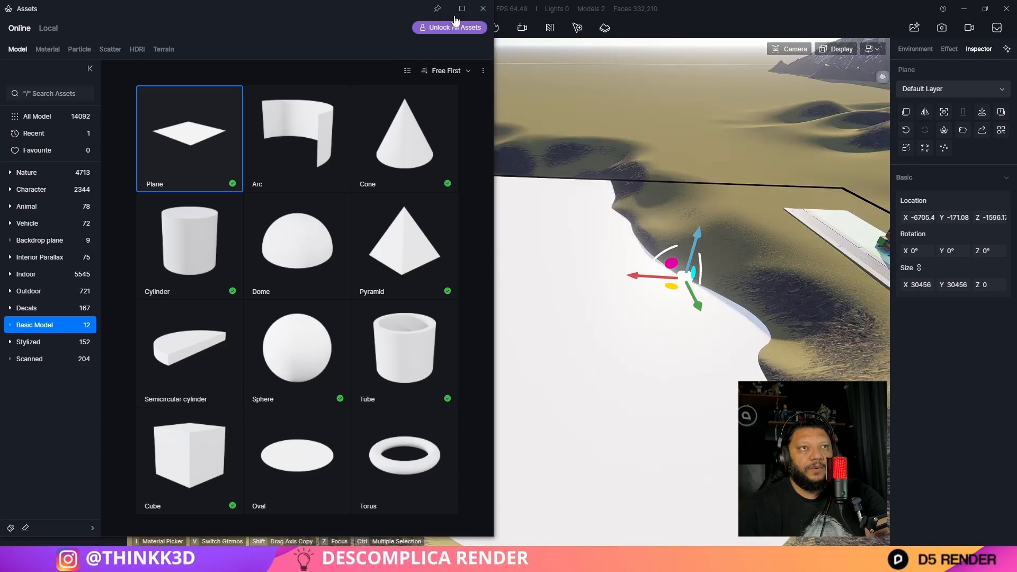
{"action": "left_click", "coordinate": [482, 13]}
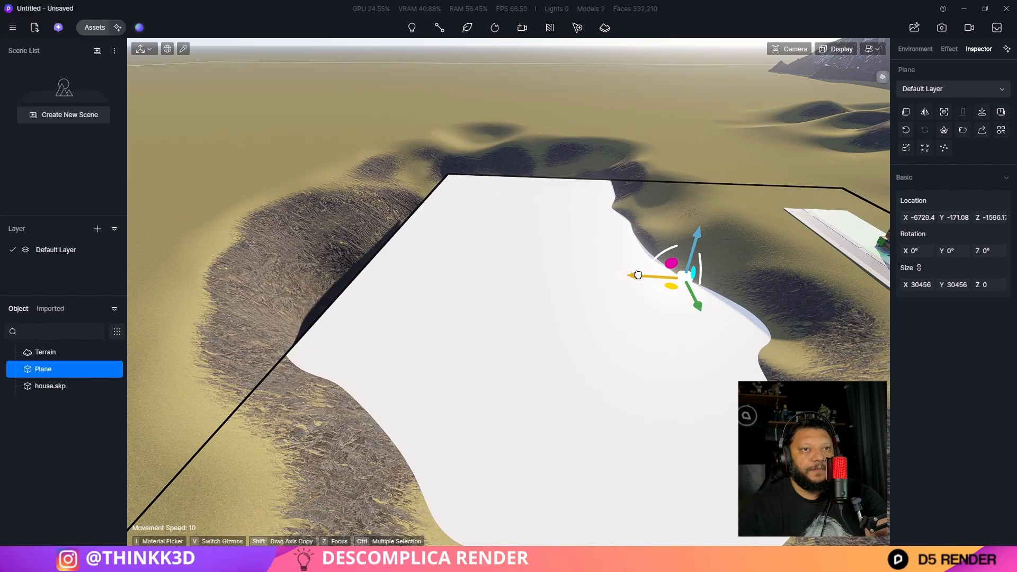
Move the plane over the basin to about X -13321, Y -3388 and raise it to Z -517.45
{"action": "left_click_drag", "start_coordinate": [638, 275], "coordinate": [546, 252]}
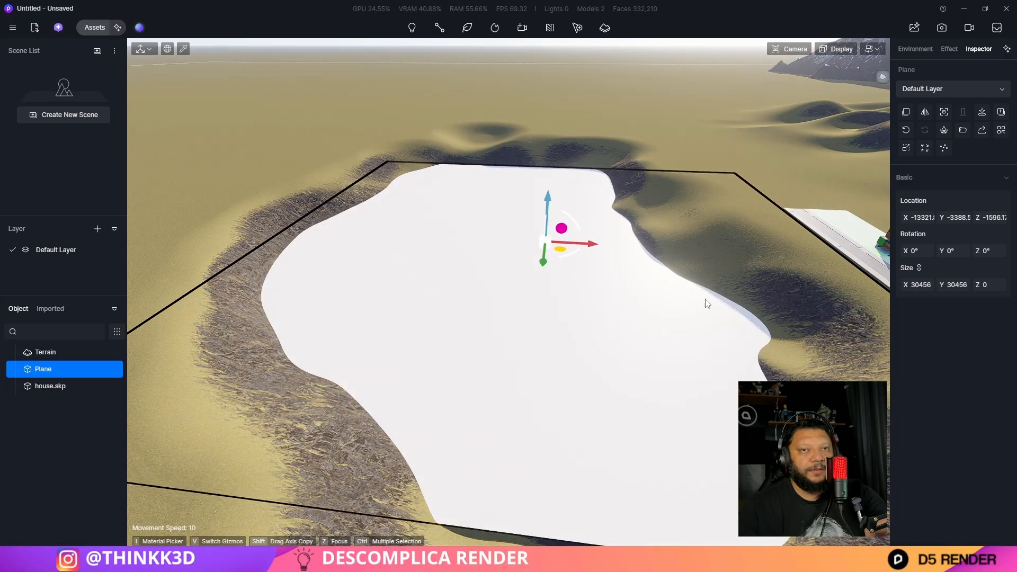
{"action": "right_click_drag", "start_coordinate": [705, 304], "coordinate": [611, 306]}
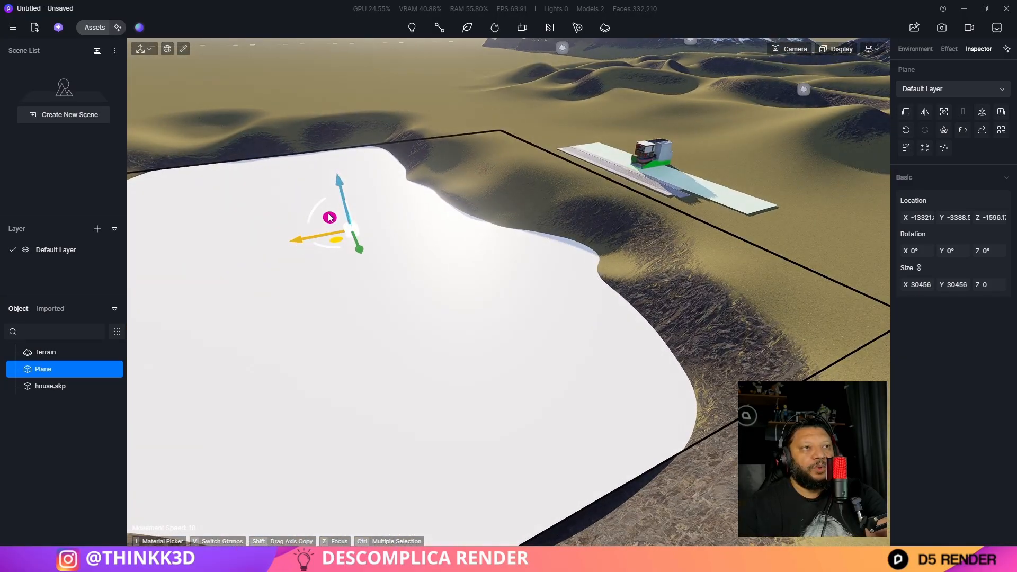
{"action": "left_click_drag", "start_coordinate": [337, 194], "coordinate": [340, 161]}
Enlarge the plane proportionally to an X and Y size of 34763 so it covers the basin
{"action": "key", "text": "a"}
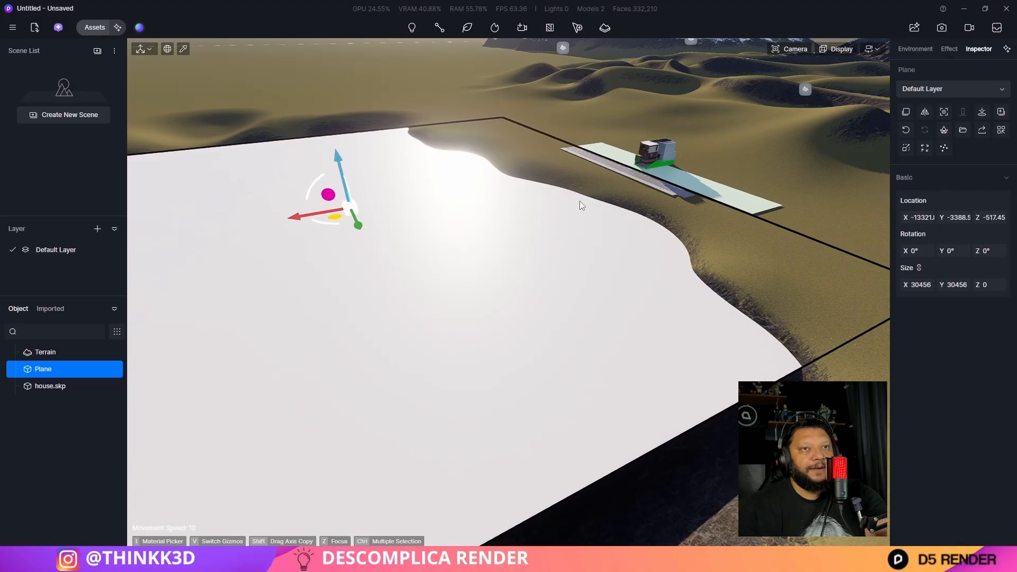
{"action": "key", "text": "a"}
{"action": "right_click_drag", "start_coordinate": [398, 228], "coordinate": [379, 225]}
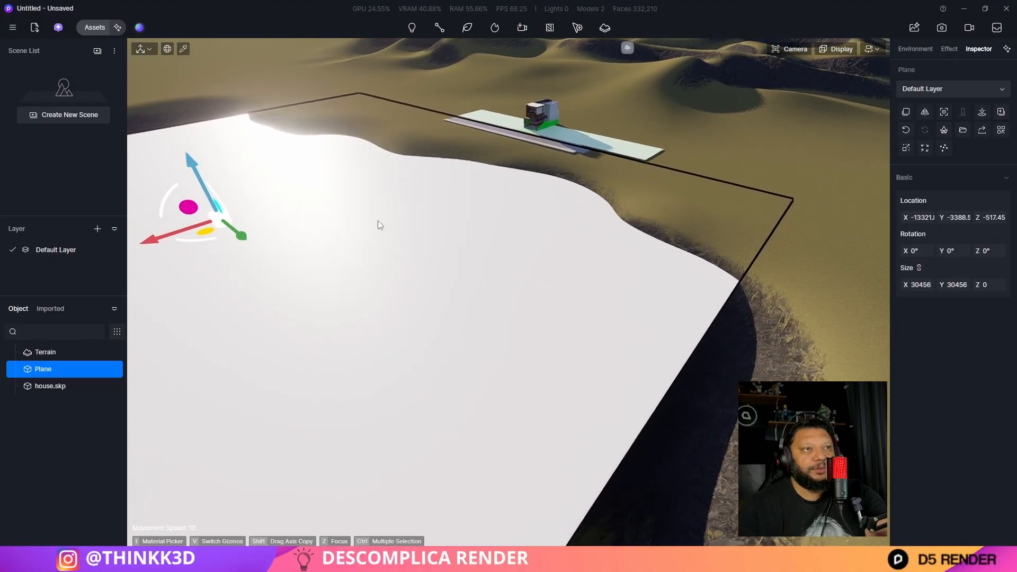
{"action": "left_click_drag", "start_coordinate": [916, 284], "coordinate": [932, 285]}
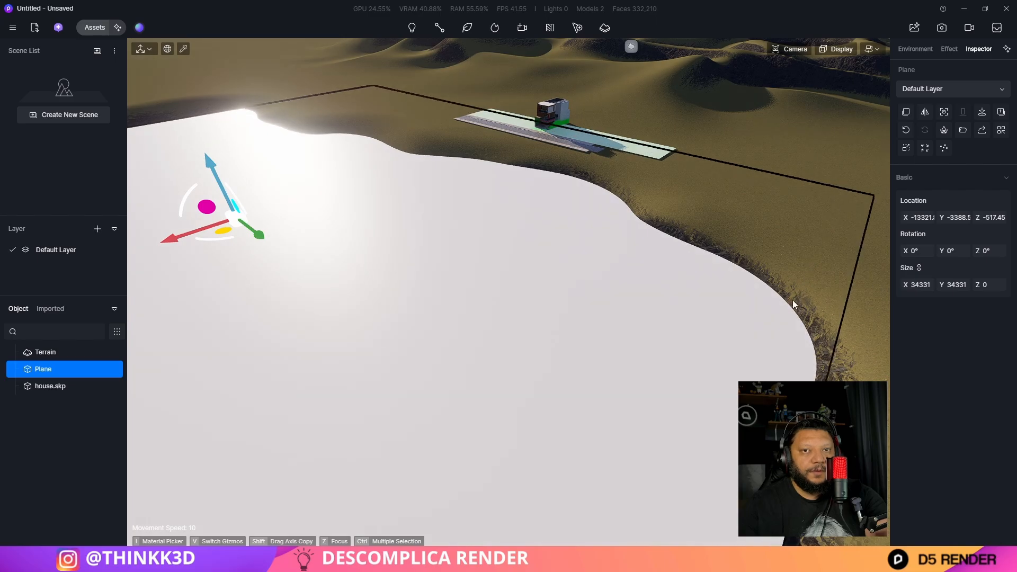
{"action": "key", "text": "w"}
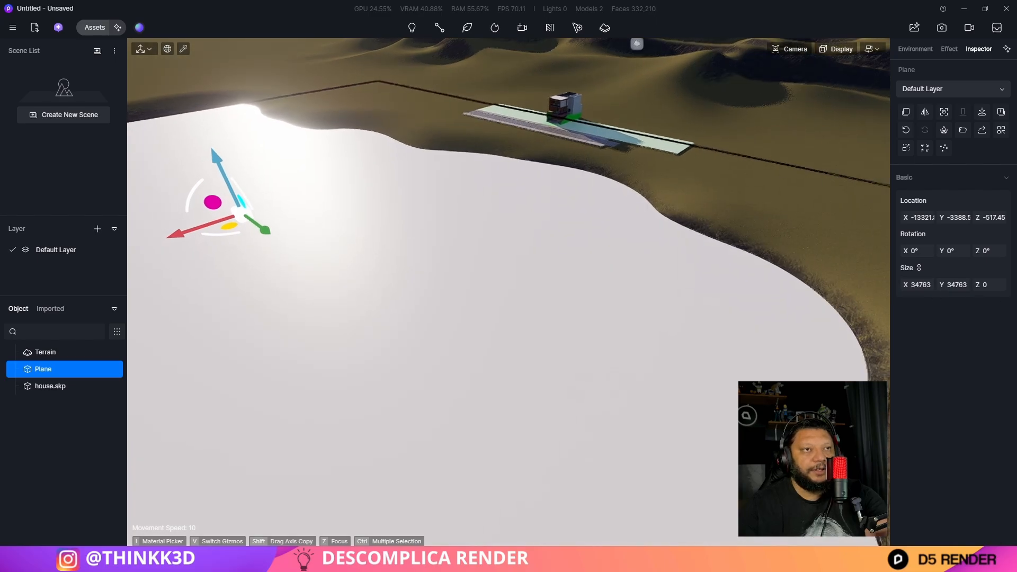
Examine the shoreline between the plane and the house, both close to the ground and from above, with the plane deselected
{"action": "key", "text": "q"}
{"action": "right_click_drag", "start_coordinate": [508, 291], "coordinate": [353, 221]}
{"action": "key", "text": "q"}
{"action": "key", "text": "w"}
{"action": "key", "text": "q"}
{"action": "key", "text": "w"}
{"action": "key", "text": "w"}
{"action": "key", "text": "d"}
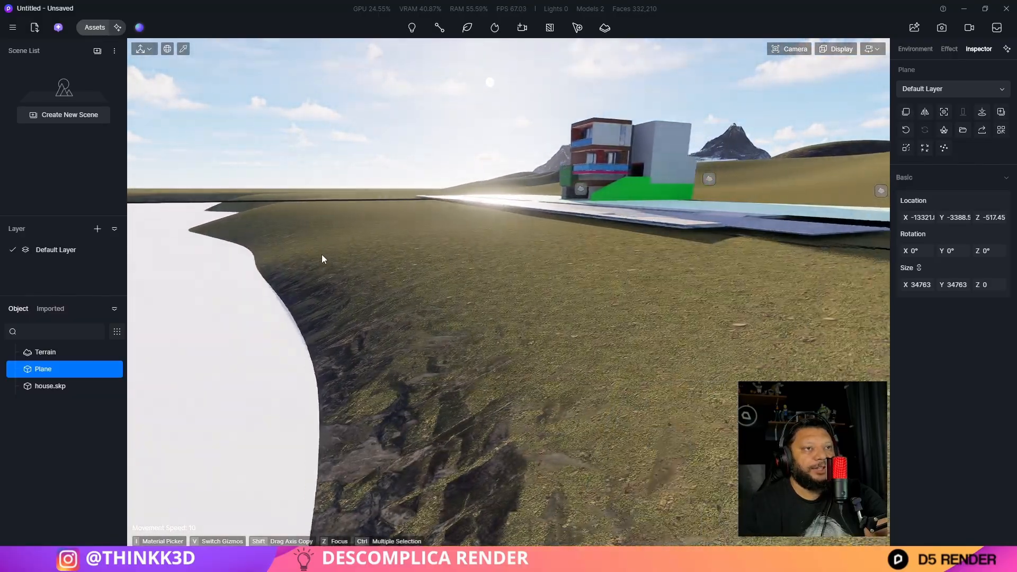
{"action": "key", "text": "q"}
{"action": "key", "text": "a"}
{"action": "key", "text": "s"}
{"action": "key", "text": "a"}
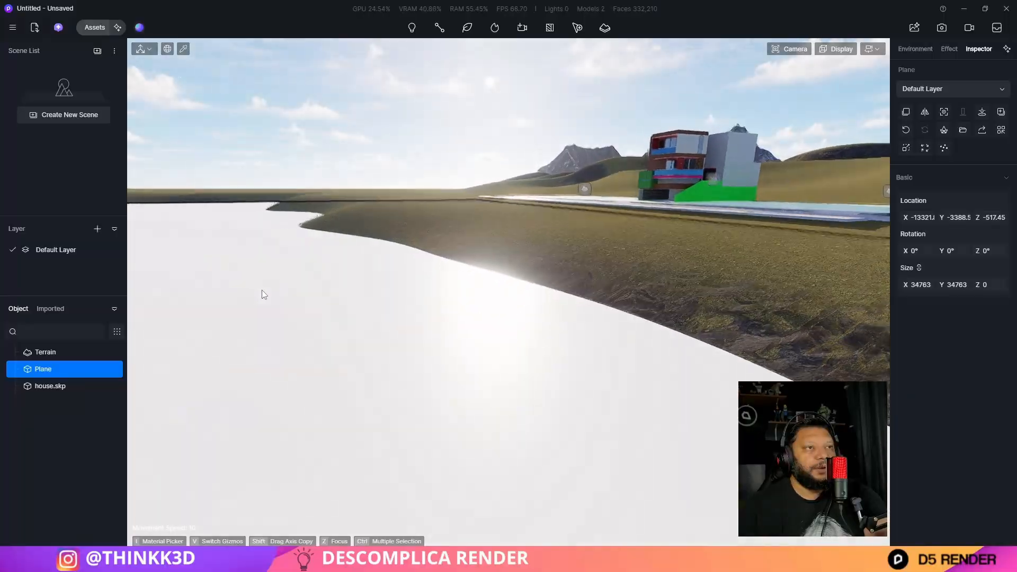
{"action": "key", "text": "e"}
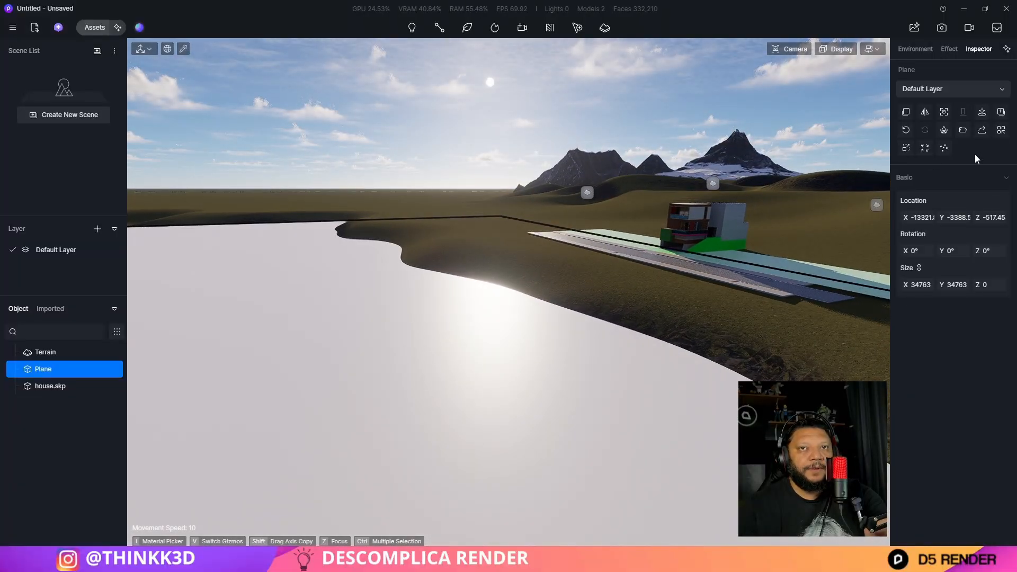
{"action": "left_click", "coordinate": [710, 308]}
{"action": "key", "text": "d"}
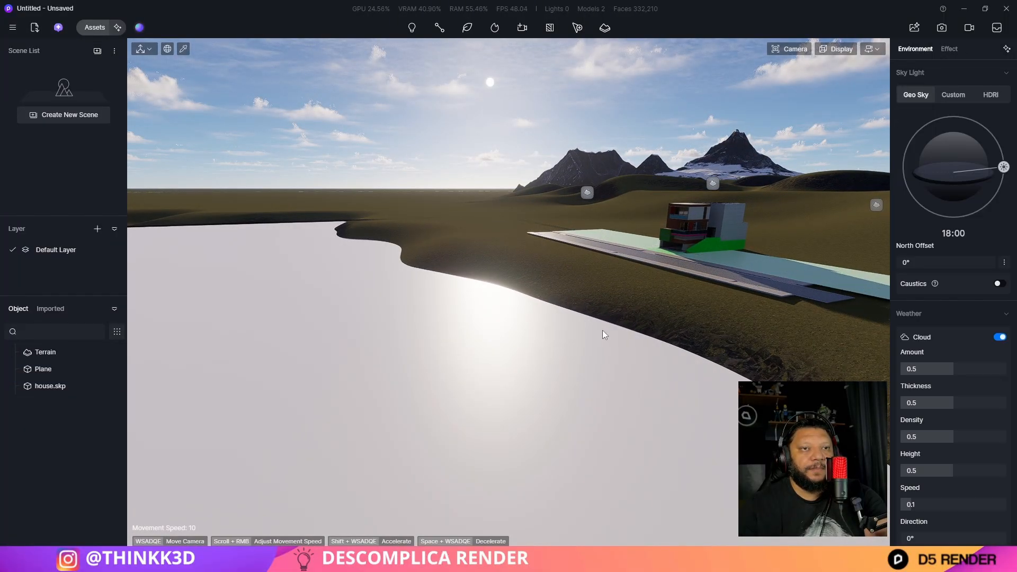
{"action": "key", "text": "w"}
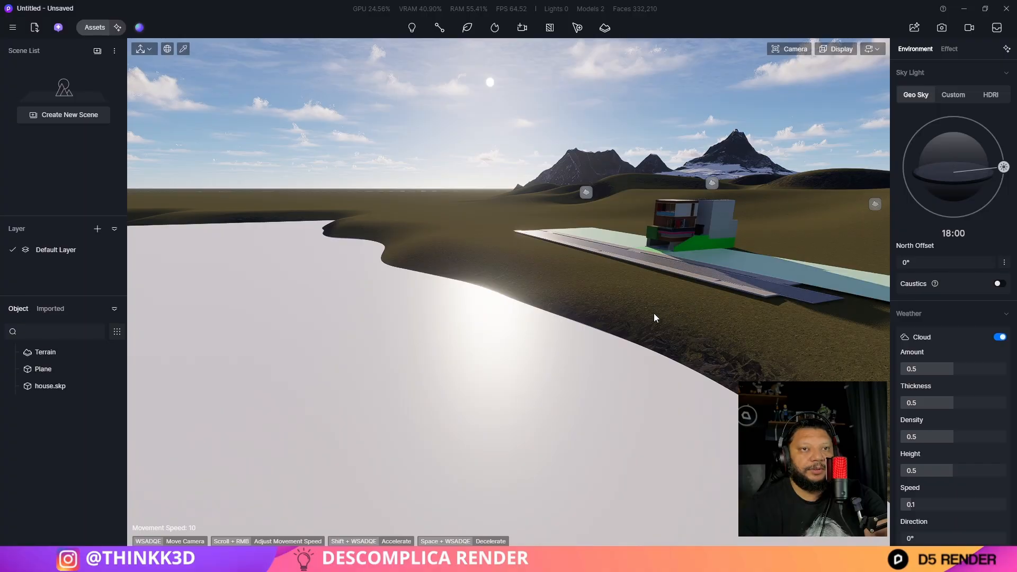
Flatten the terrain along the shoreline in front of the house with the size 55, strength 50 sculpting brush
{"action": "left_click", "coordinate": [46, 355]}
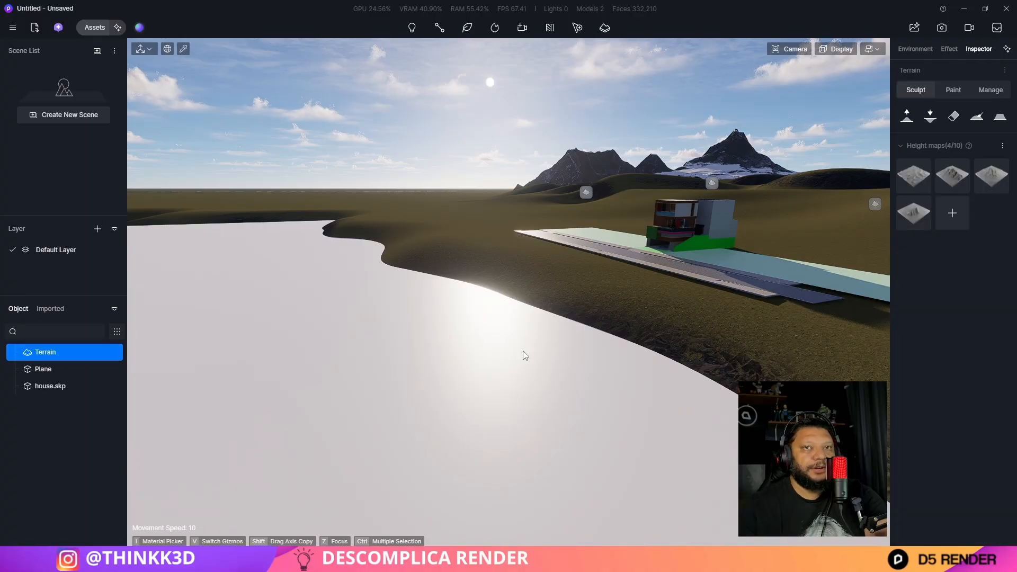
{"action": "left_click", "coordinate": [1000, 117]}
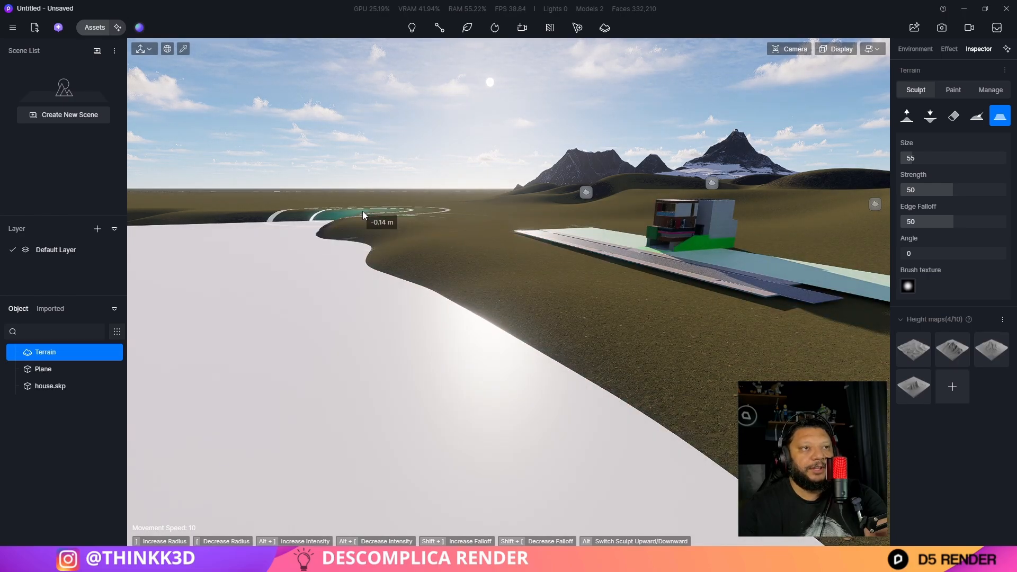
{"action": "mouse_move", "coordinate": [399, 226]}
{"action": "left_mouse_down"}
{"action": "mouse_move", "coordinate": [481, 310]}
{"action": "mouse_move", "coordinate": [440, 291]}
{"action": "mouse_move", "coordinate": [359, 213]}
{"action": "left_mouse_up"}
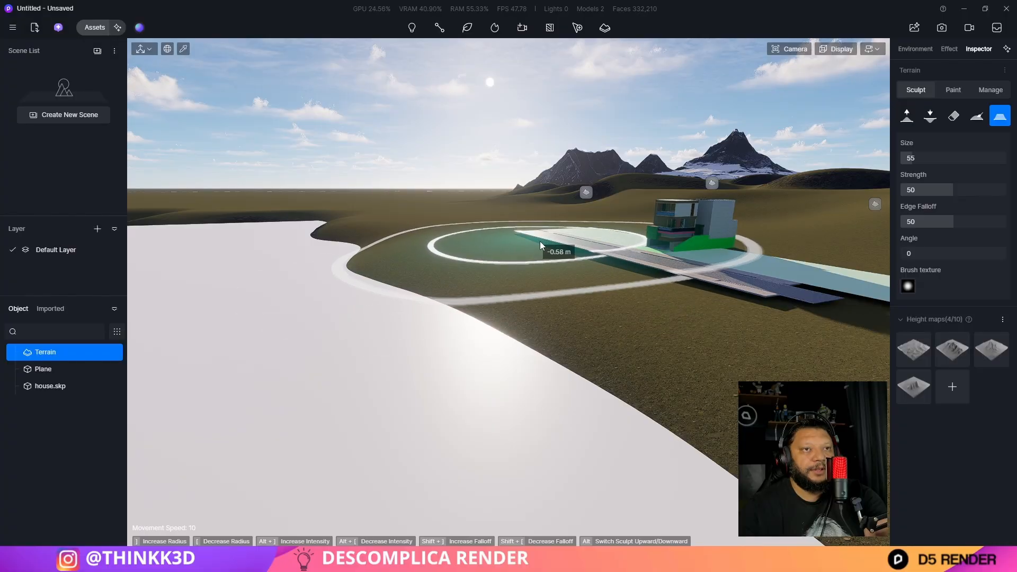
Flatten the raised bank at the far end of the shoreline, working close to the ground, and deselect the terrain
{"action": "key", "text": "s"}
{"action": "mouse_move", "coordinate": [539, 240]}
{"action": "right_mouse_down"}
{"action": "mouse_move", "coordinate": [420, 253]}
{"action": "mouse_move", "coordinate": [475, 291]}
{"action": "mouse_move", "coordinate": [852, 335]}
{"action": "right_mouse_up"}
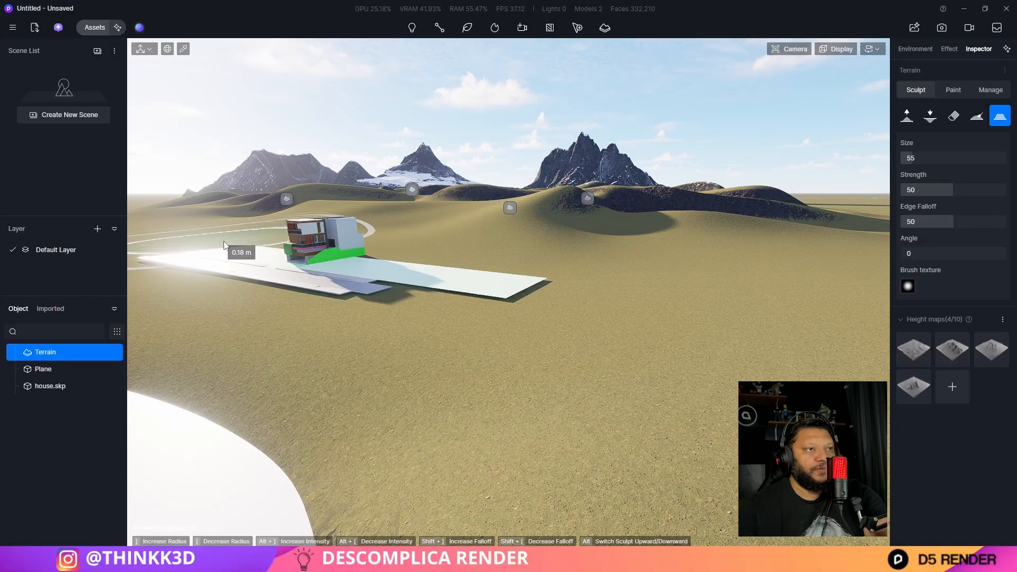
{"action": "key", "text": "w"}
{"action": "key", "text": "a"}
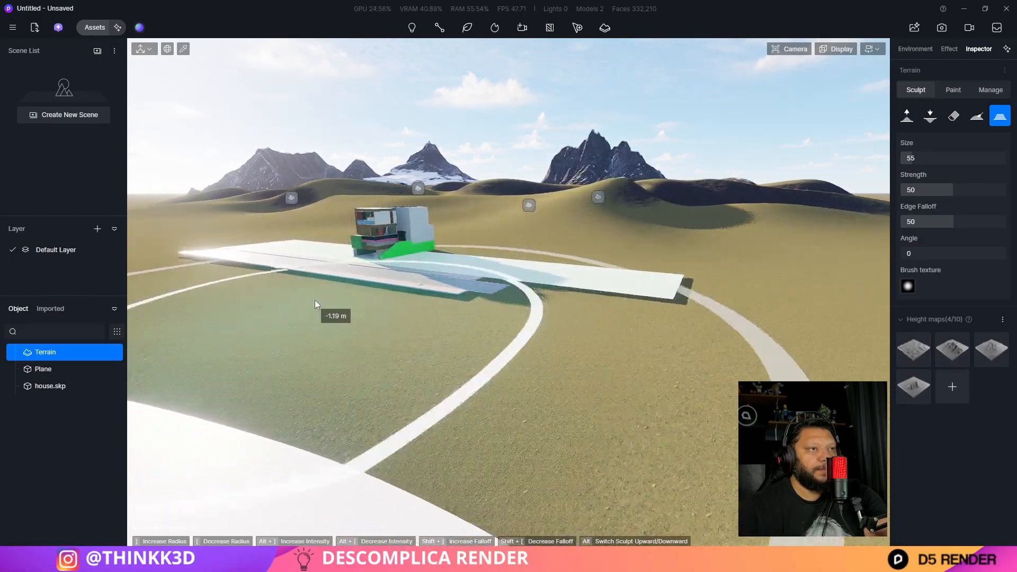
{"action": "key", "text": "a"}
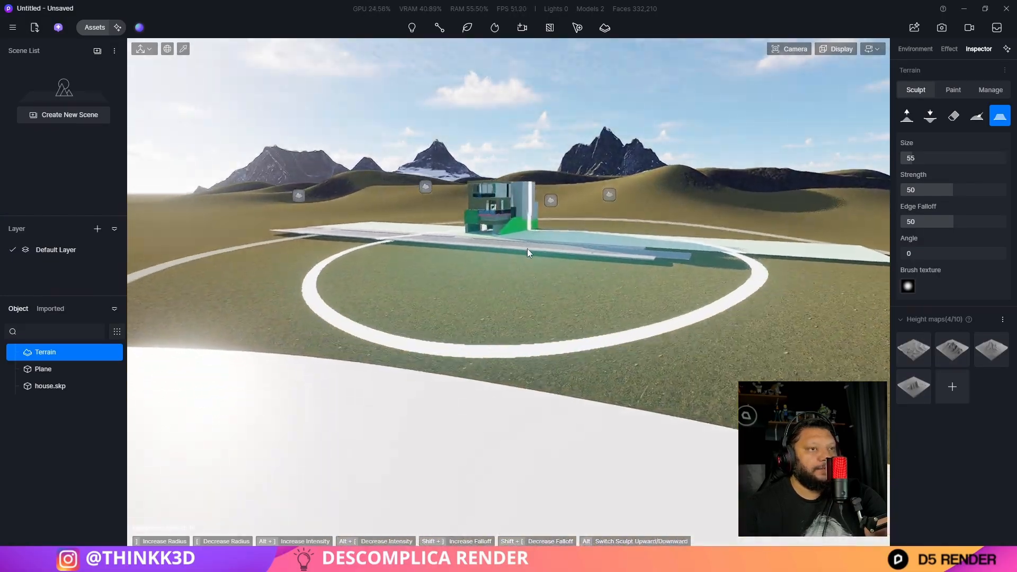
{"action": "key", "text": "w"}
{"action": "key", "text": "q"}
{"action": "right_click_drag", "start_coordinate": [705, 224], "coordinate": [226, 209]}
{"action": "key", "text": "w"}
{"action": "key", "text": "d"}
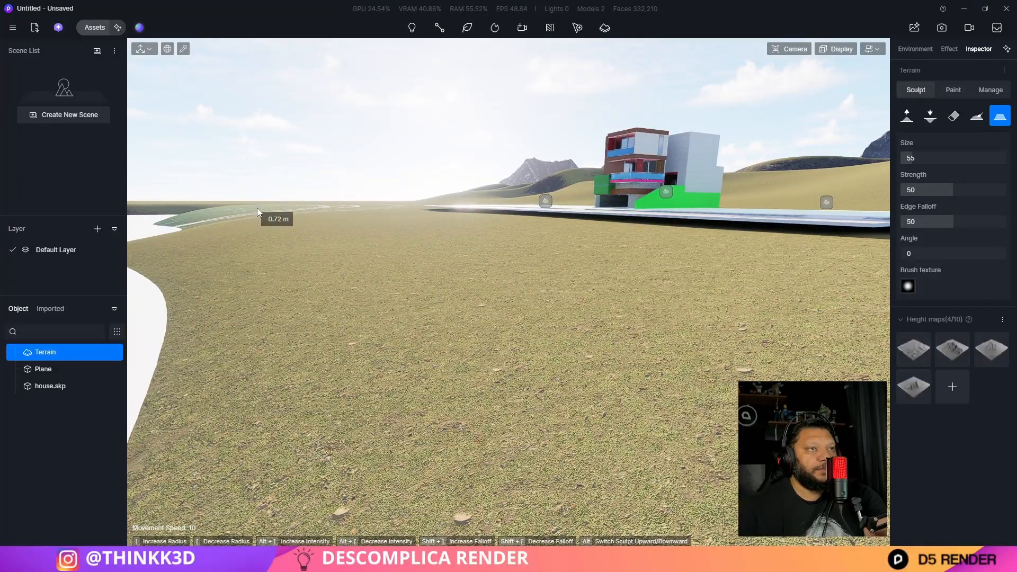
{"action": "mouse_move", "coordinate": [255, 207]}
{"action": "left_mouse_down"}
{"action": "mouse_move", "coordinate": [229, 220]}
{"action": "mouse_move", "coordinate": [401, 215]}
{"action": "left_mouse_up"}
{"action": "key", "text": "Escape"}
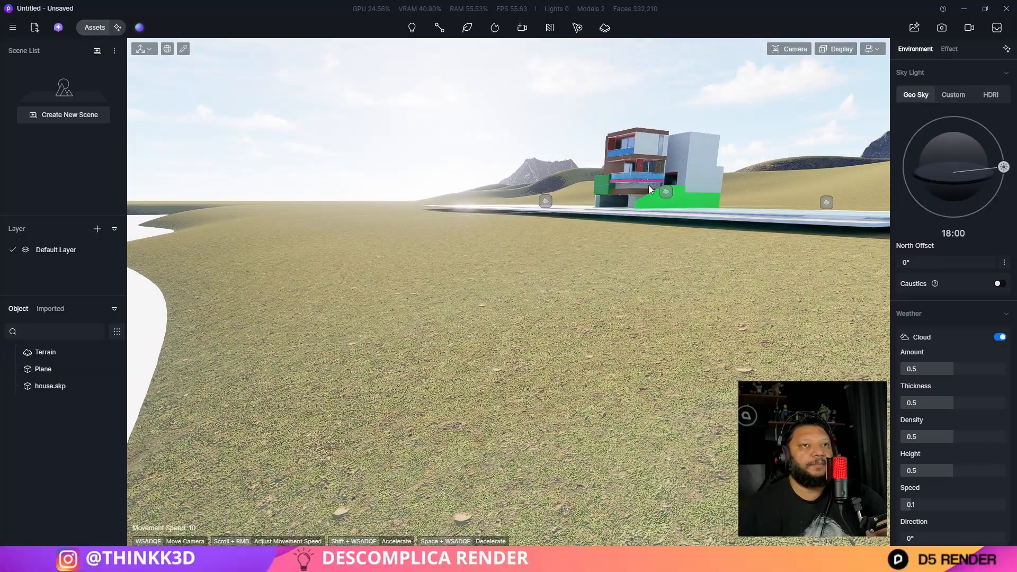
Lower the house model to Z -36.33 so its base sinks into the terrain, and deselect it
{"action": "left_click", "coordinate": [636, 208]}
{"action": "key", "text": "a"}
{"action": "key", "text": "w"}
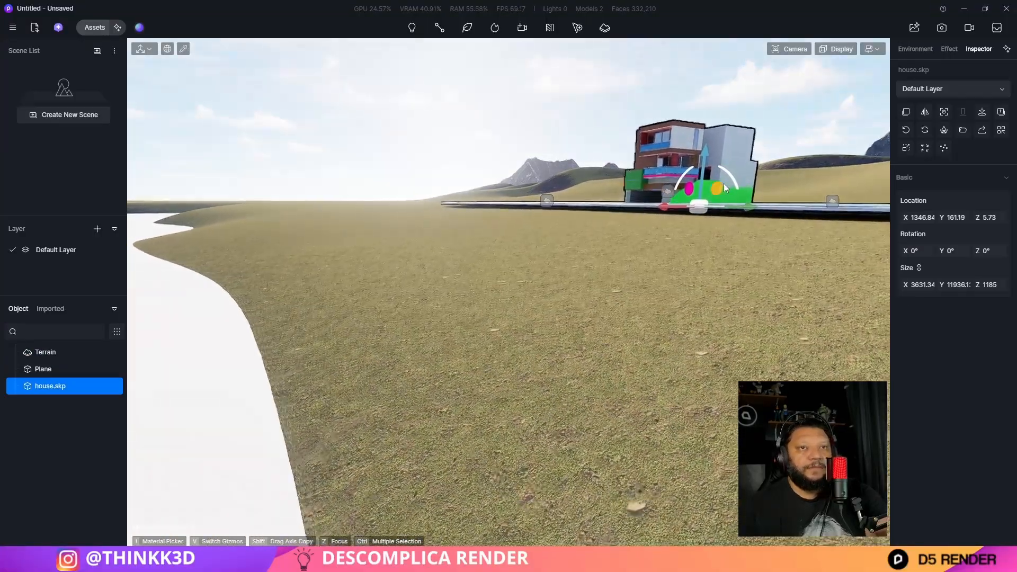
{"action": "key", "text": "w"}
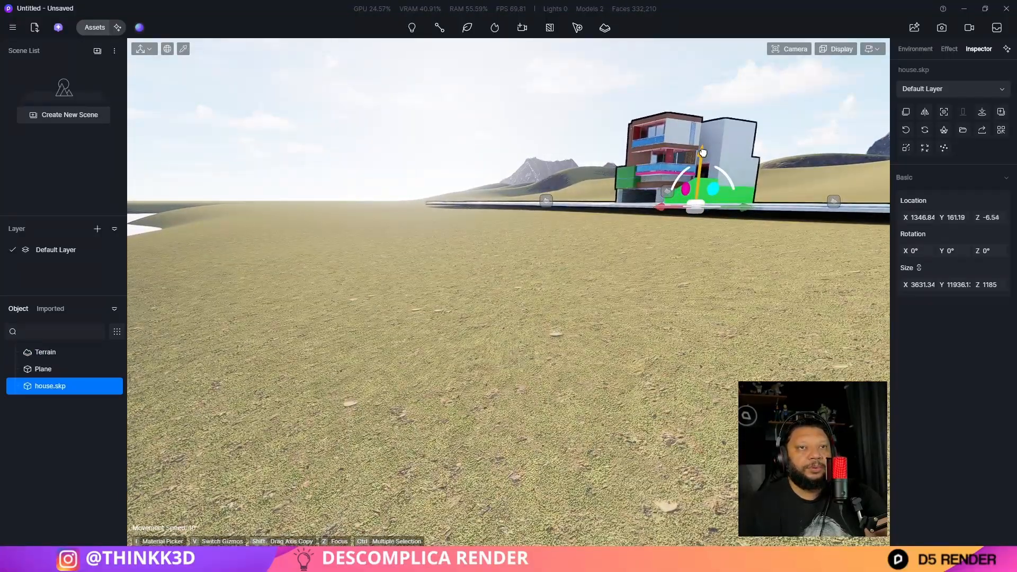
{"action": "left_click_drag", "start_coordinate": [702, 153], "coordinate": [703, 155]}
{"action": "left_click", "coordinate": [734, 98]}
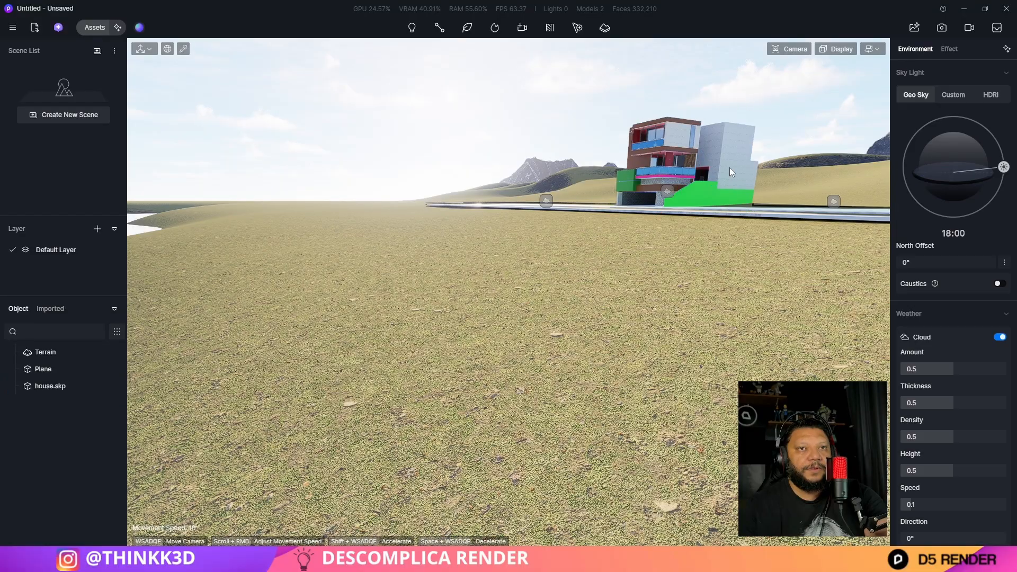
Move the house model along the X axis toward the shore to about X 934.48 and deselect it
{"action": "right_click_drag", "start_coordinate": [729, 167], "coordinate": [650, 242]}
{"action": "key", "text": "e"}
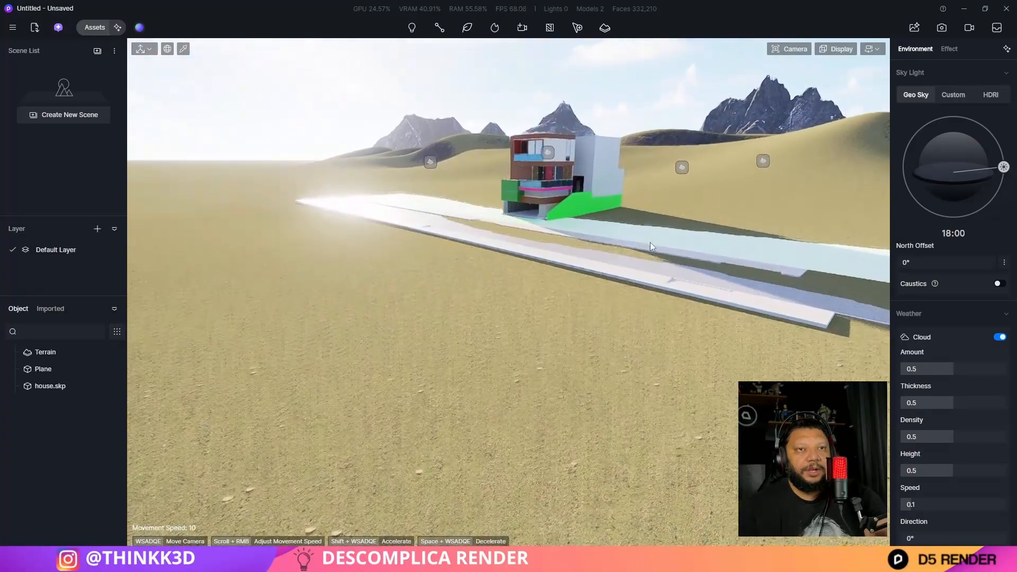
{"action": "left_click", "coordinate": [592, 199]}
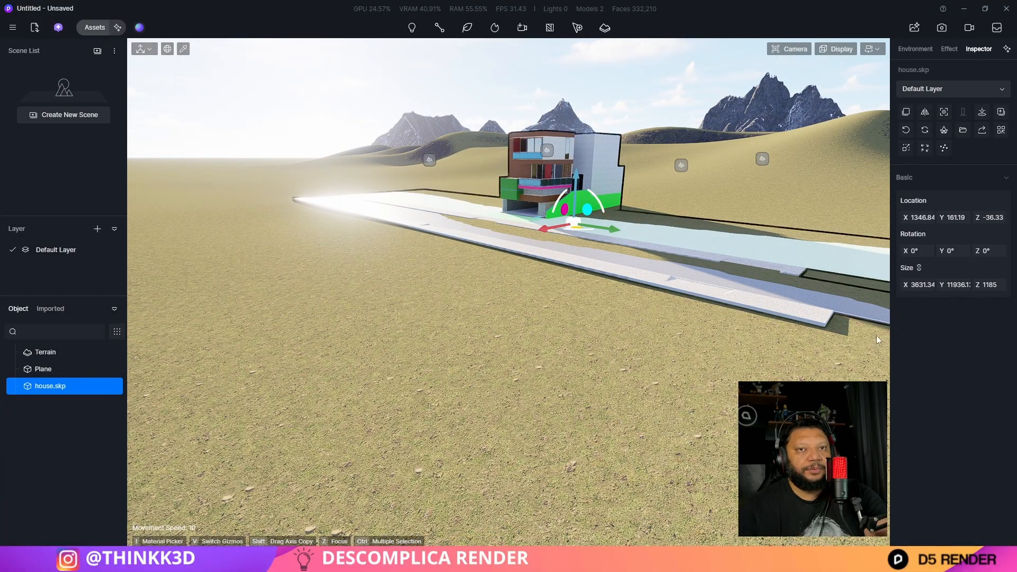
{"action": "left_click_drag", "start_coordinate": [547, 228], "coordinate": [525, 235]}
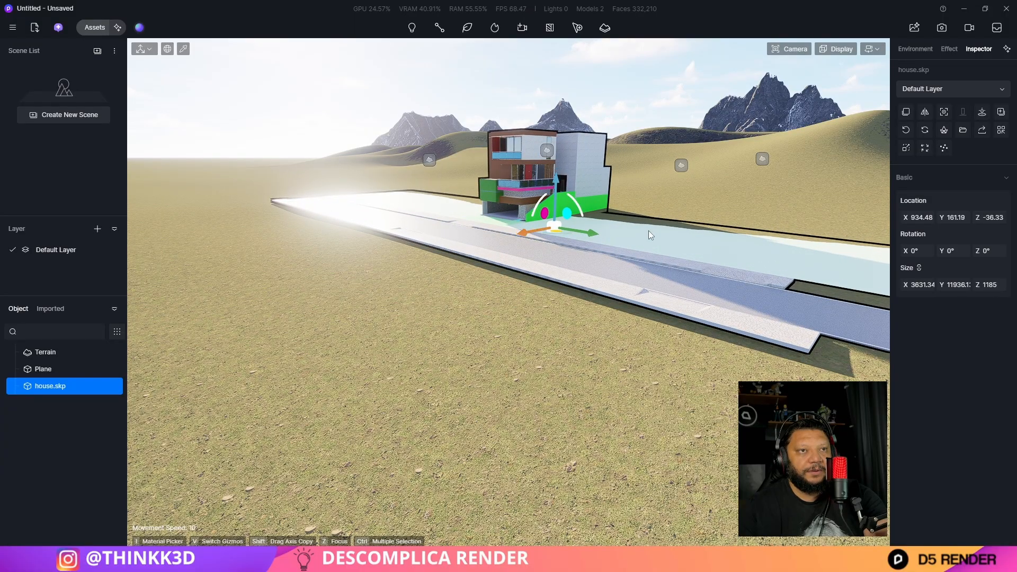
{"action": "left_click", "coordinate": [696, 199]}
Examine how the house's base and street slabs meet the terrain, from ground level and from above
{"action": "key", "text": "q"}
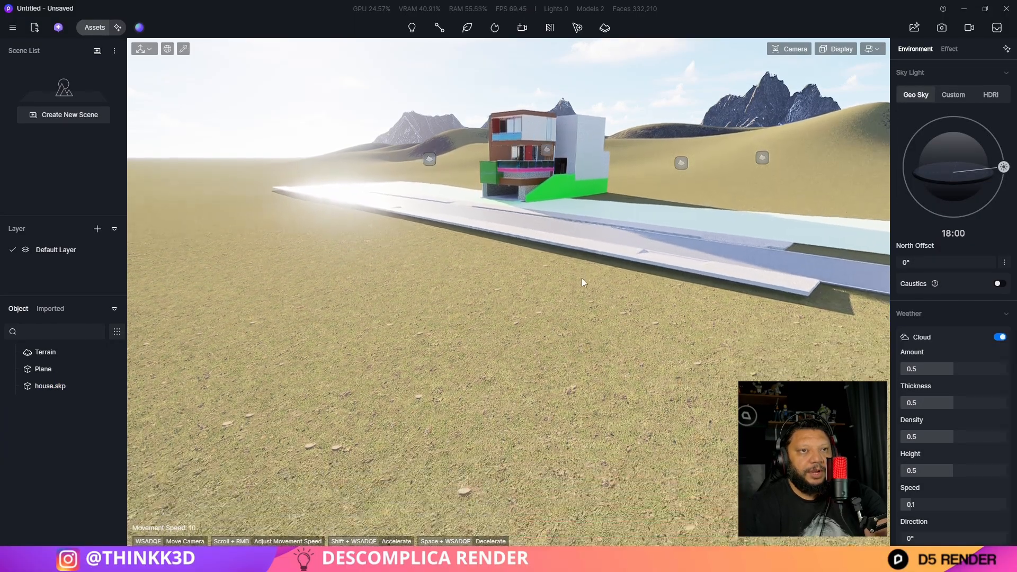
{"action": "key", "text": "w"}
{"action": "right_click_drag", "start_coordinate": [582, 279], "coordinate": [677, 230]}
{"action": "key", "text": "e"}
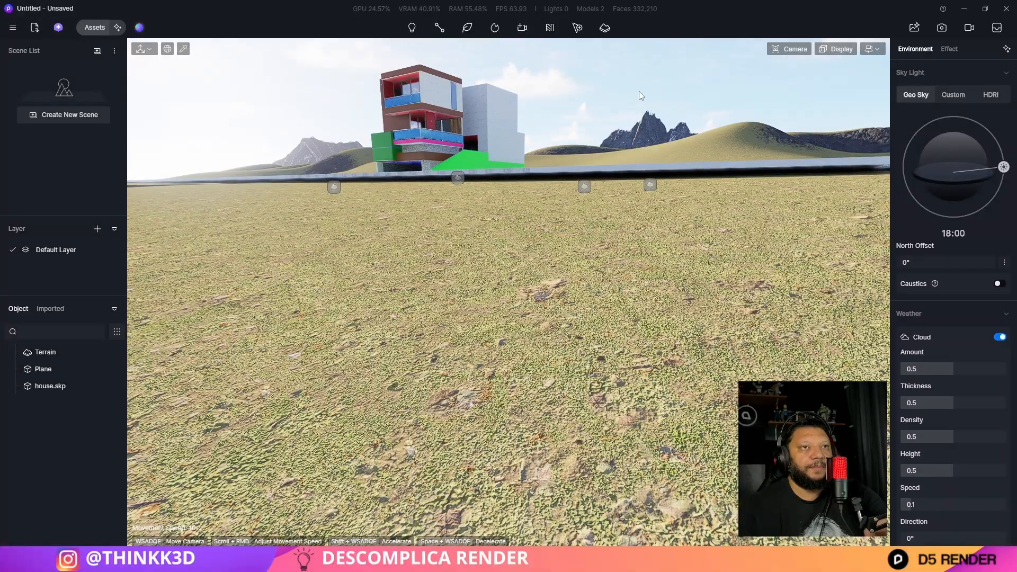
{"action": "key", "text": "w"}
{"action": "right_click_drag", "start_coordinate": [639, 91], "coordinate": [709, 207]}
{"action": "key", "text": "d"}
{"action": "key", "text": "s"}
{"action": "key", "text": "e"}
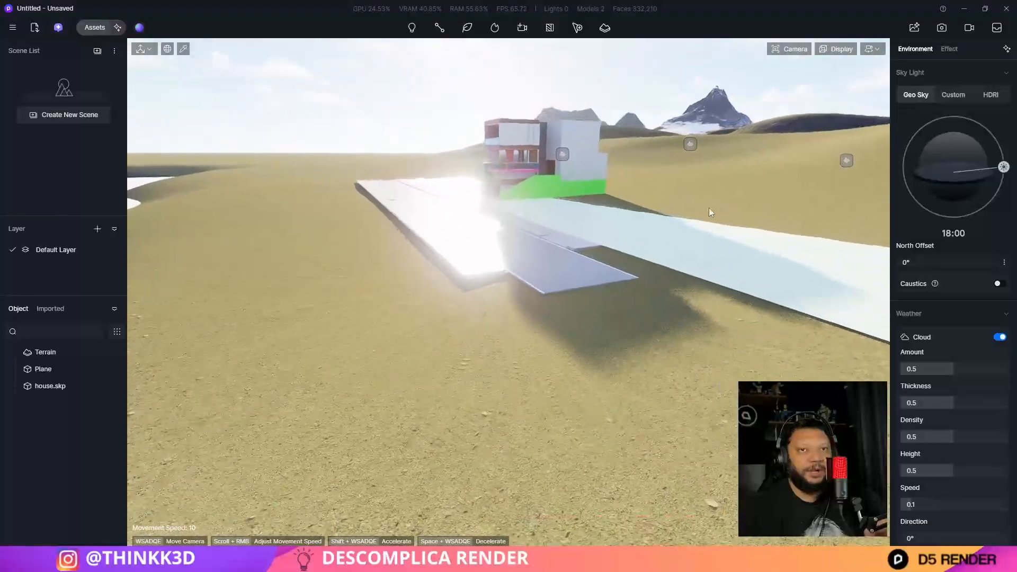
{"action": "key", "text": "s"}
{"action": "key", "text": "w"}
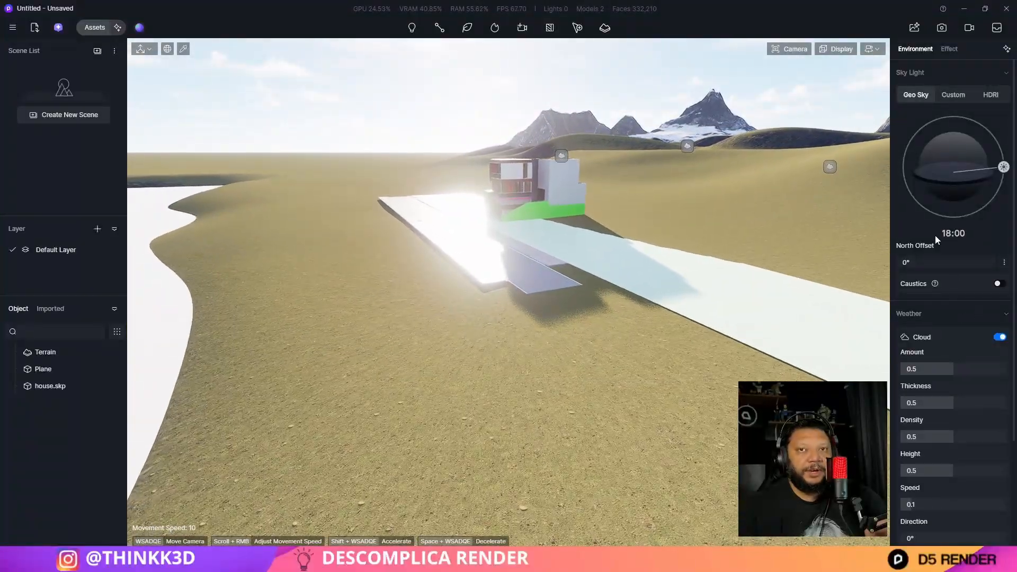
Flatten the terrain around the house's slabs and toward the shore with the size 55 brush, and leave sculpting
{"action": "left_click", "coordinate": [54, 353]}
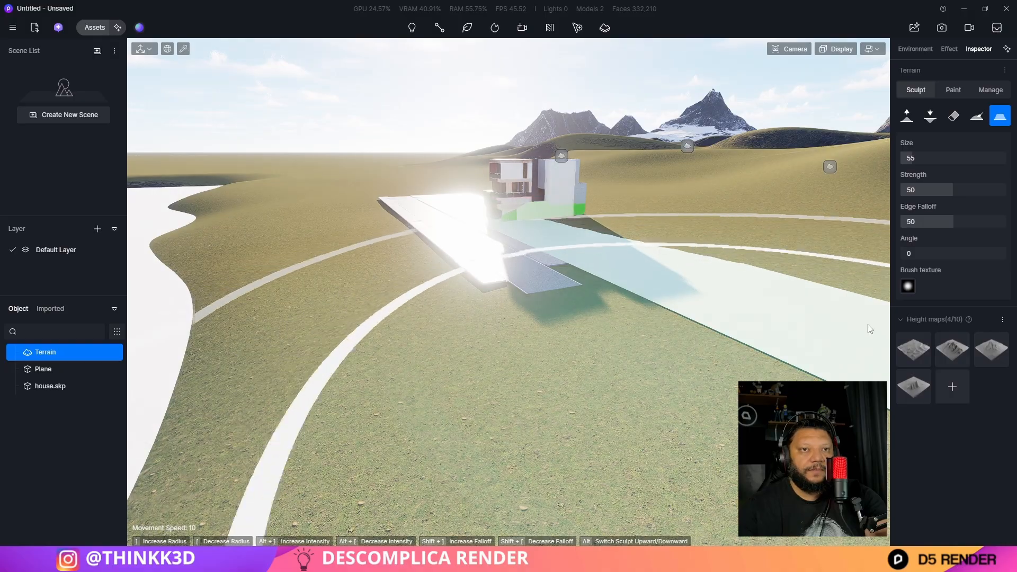
{"action": "mouse_move", "coordinate": [598, 282]}
{"action": "left_mouse_down"}
{"action": "mouse_move", "coordinate": [462, 297]}
{"action": "mouse_move", "coordinate": [504, 290]}
{"action": "mouse_move", "coordinate": [421, 273]}
{"action": "mouse_move", "coordinate": [251, 265]}
{"action": "mouse_move", "coordinate": [390, 268]}
{"action": "mouse_move", "coordinate": [345, 231]}
{"action": "mouse_move", "coordinate": [379, 281]}
{"action": "mouse_move", "coordinate": [521, 423]}
{"action": "mouse_move", "coordinate": [643, 339]}
{"action": "mouse_move", "coordinate": [411, 342]}
{"action": "mouse_move", "coordinate": [624, 452]}
{"action": "mouse_move", "coordinate": [365, 342]}
{"action": "left_mouse_up"}
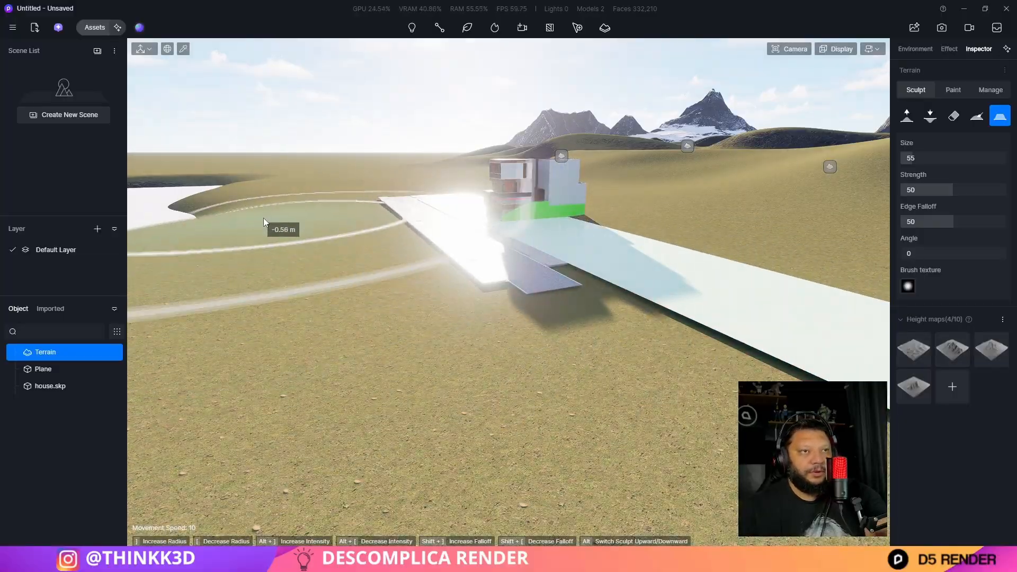
{"action": "left_click", "coordinate": [516, 176]}
{"action": "left_click_drag", "start_coordinate": [516, 176], "coordinate": [518, 175]}
{"action": "key", "text": "Escape"}
Flatten the steep bank along the near edge of the water plane up to the far shoreline, and leave sculpting
{"action": "mouse_move", "coordinate": [518, 174]}
{"action": "right_mouse_down"}
{"action": "mouse_move", "coordinate": [581, 210]}
{"action": "mouse_move", "coordinate": [423, 212]}
{"action": "mouse_move", "coordinate": [429, 239]}
{"action": "mouse_move", "coordinate": [476, 243]}
{"action": "right_mouse_up"}
{"action": "key", "text": "s"}
{"action": "left_click", "coordinate": [605, 28]}
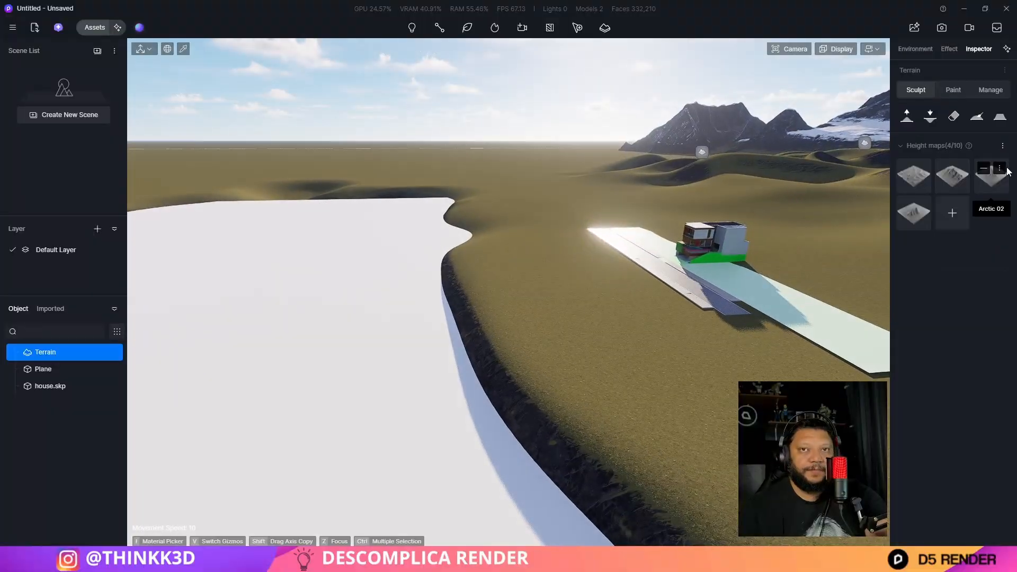
{"action": "left_click", "coordinate": [999, 116]}
{"action": "mouse_move", "coordinate": [609, 413]}
{"action": "left_mouse_down"}
{"action": "mouse_move", "coordinate": [464, 418]}
{"action": "mouse_move", "coordinate": [478, 211]}
{"action": "mouse_move", "coordinate": [458, 200]}
{"action": "left_mouse_up"}
{"action": "key", "text": "Escape"}
Add the Impurity Beach material as the terrain's second ground paint texture
{"action": "key", "text": "s"}
{"action": "mouse_move", "coordinate": [458, 200]}
{"action": "right_mouse_down"}
{"action": "mouse_move", "coordinate": [635, 159]}
{"action": "mouse_move", "coordinate": [662, 137]}
{"action": "right_mouse_up"}
{"action": "left_click", "coordinate": [604, 28]}
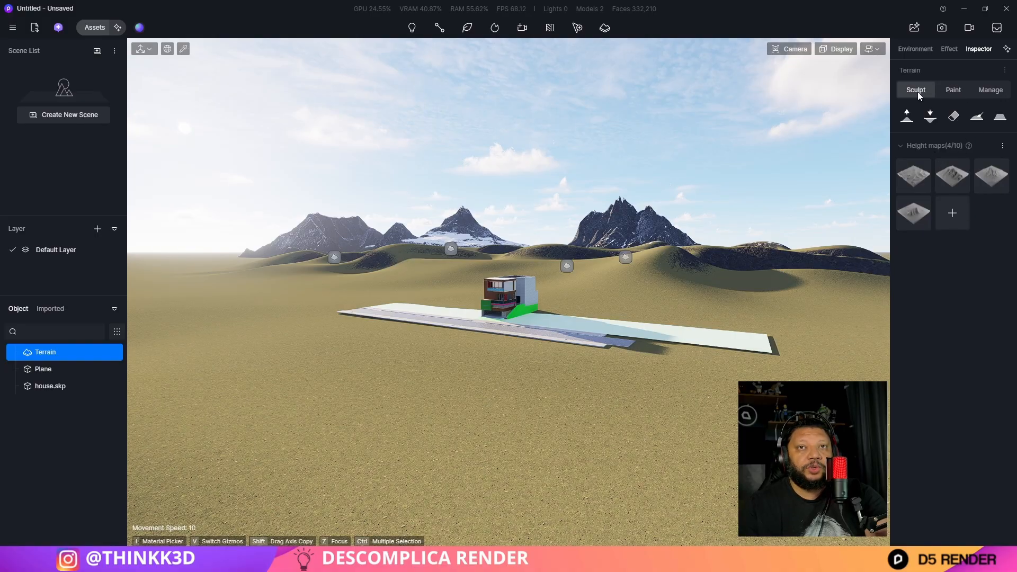
{"action": "left_click", "coordinate": [951, 93]}
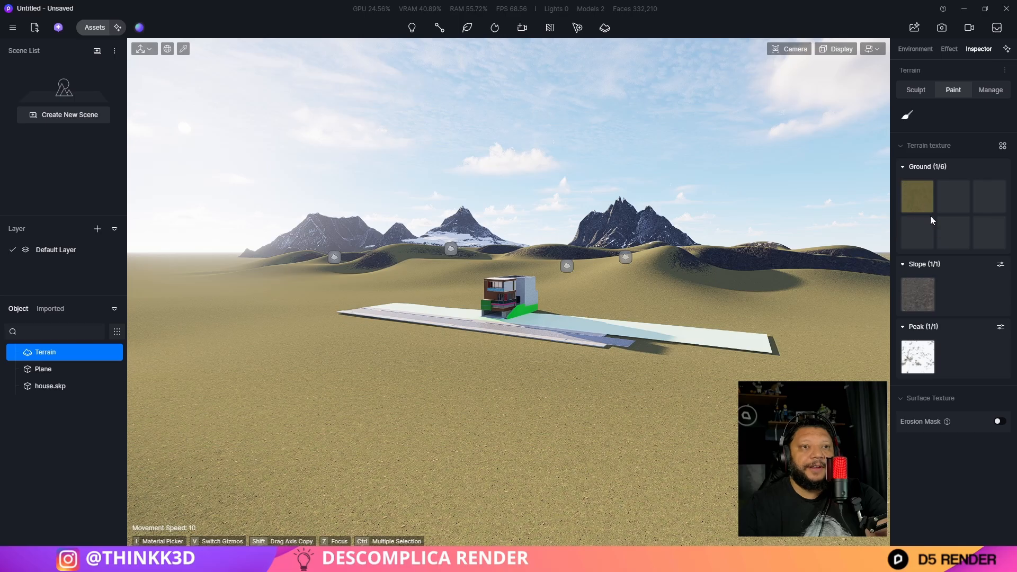
{"action": "left_click", "coordinate": [954, 198]}
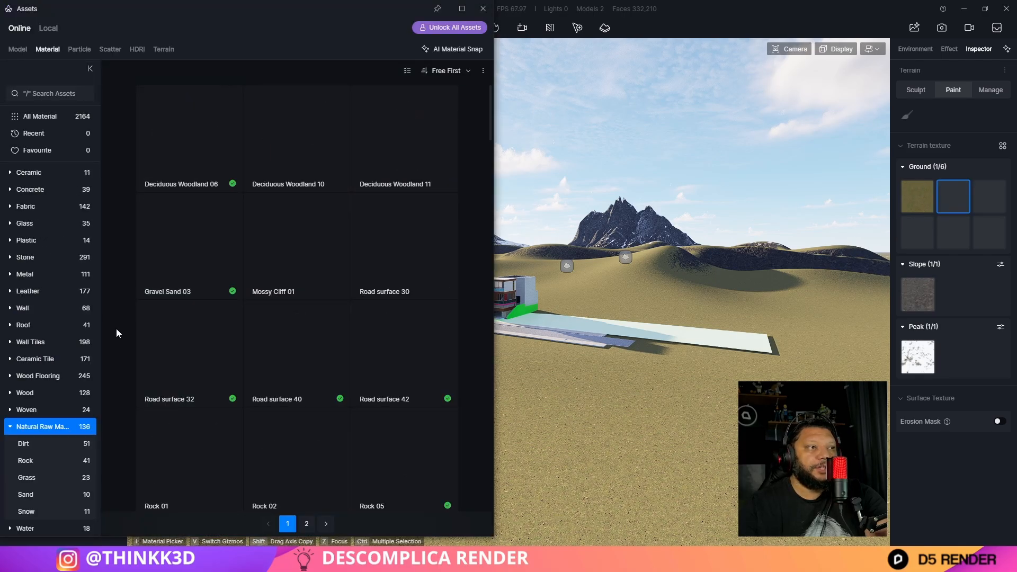
{"action": "scroll", "coordinate": [286, 345], "scroll_direction": "down", "scroll_amount": 2}
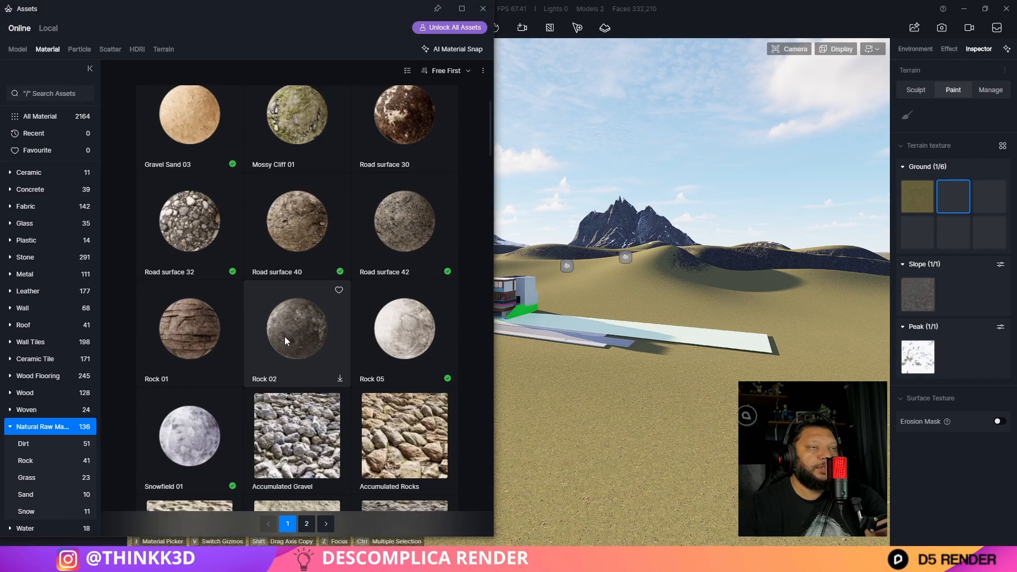
{"action": "scroll", "coordinate": [284, 336], "scroll_direction": "down", "scroll_amount": 6}
{"action": "scroll", "coordinate": [284, 335], "scroll_direction": "down", "scroll_amount": 15}
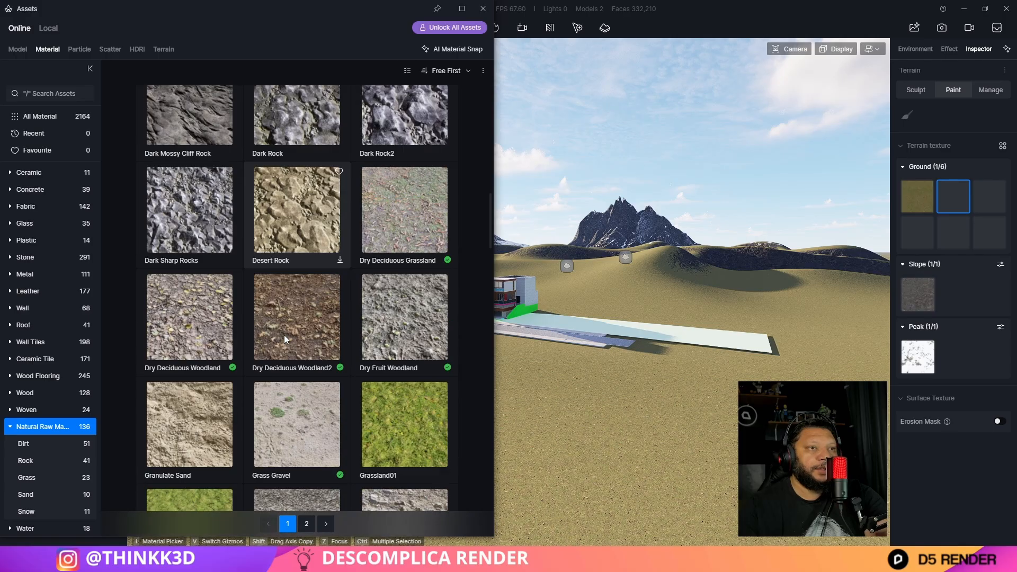
{"action": "scroll", "coordinate": [285, 333], "scroll_direction": "down", "scroll_amount": 5}
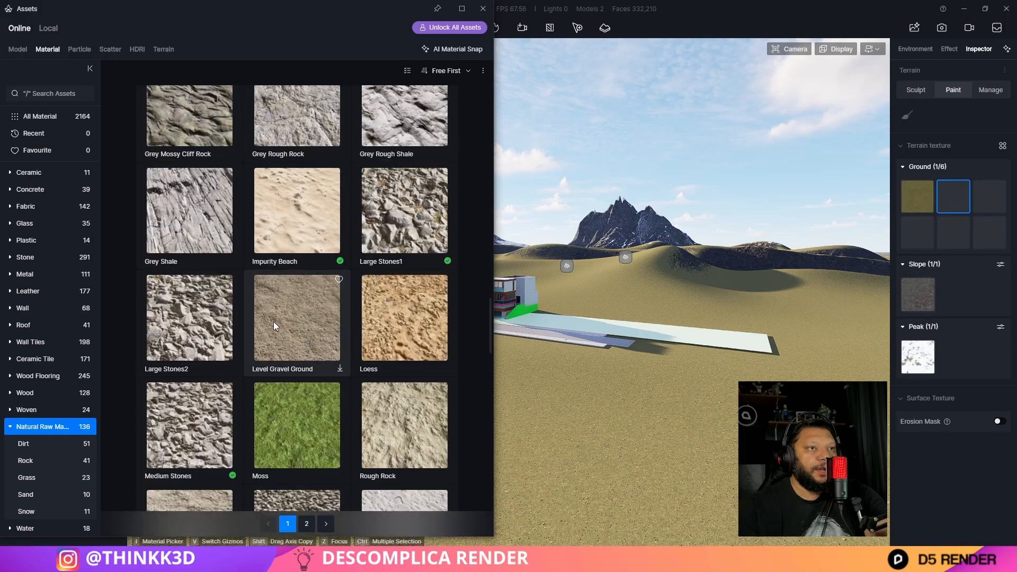
{"action": "scroll", "coordinate": [313, 215], "scroll_direction": "down", "scroll_amount": 7}
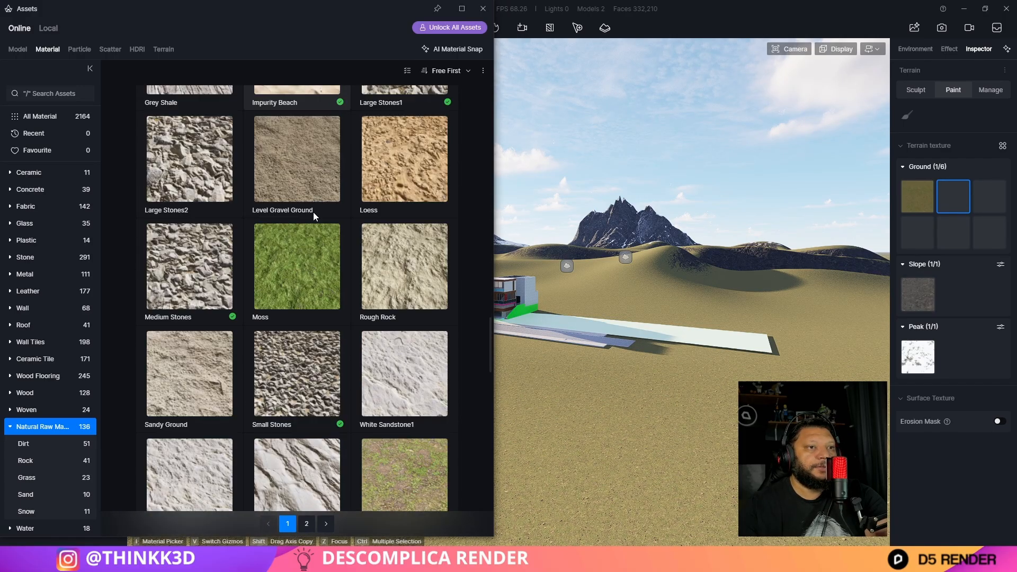
{"action": "scroll", "coordinate": [310, 206], "scroll_direction": "down", "scroll_amount": 3}
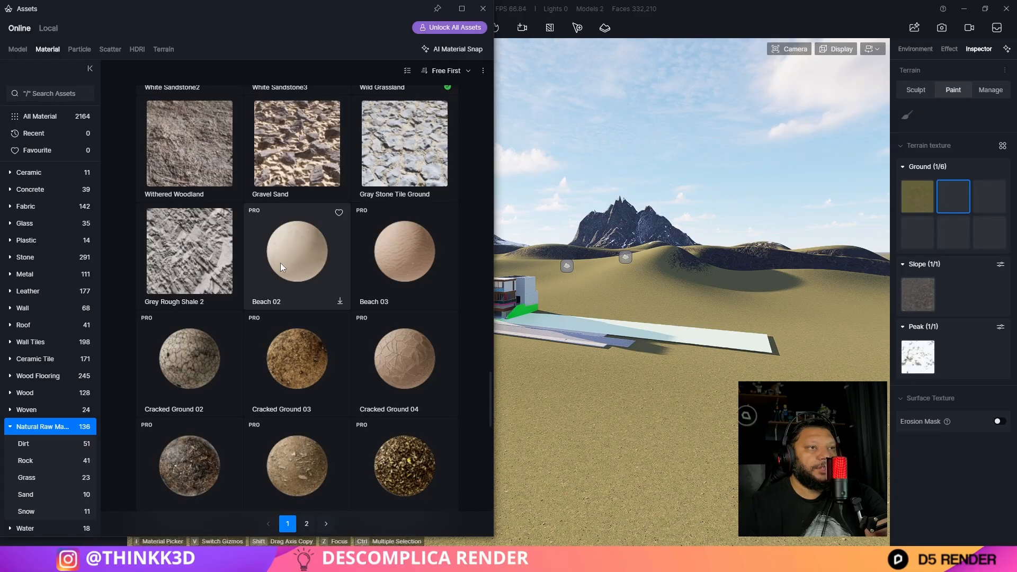
{"action": "scroll", "coordinate": [408, 330], "scroll_direction": "up", "scroll_amount": 10}
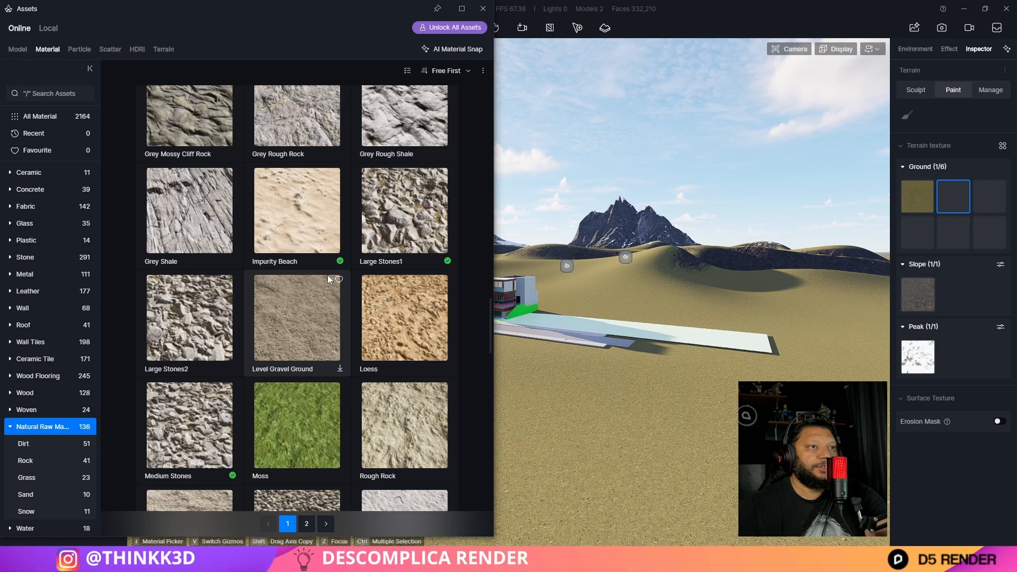
{"action": "left_click", "coordinate": [288, 222]}
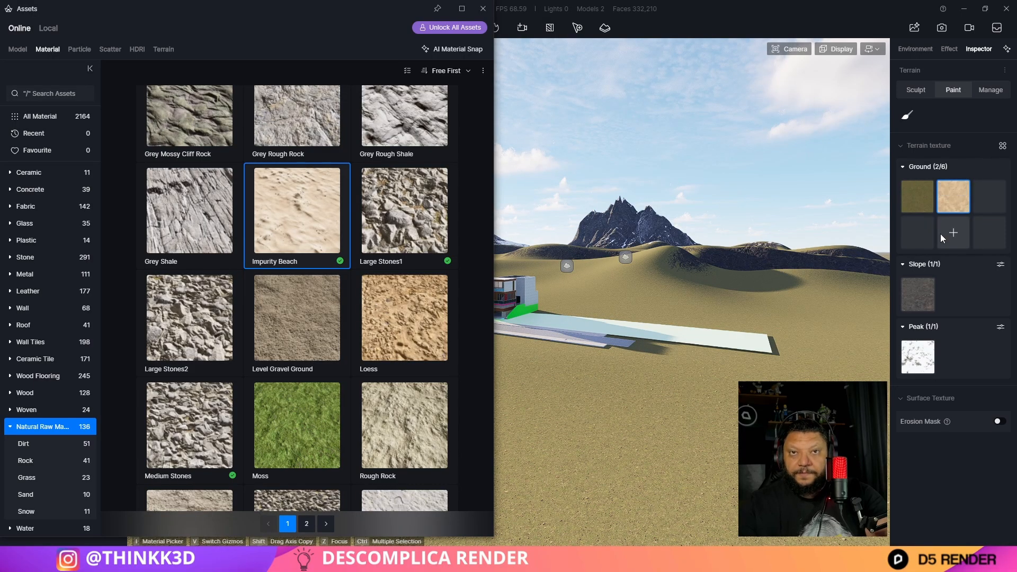
Paint the ground in front of the house with the Impurity Beach texture using a brush size of 142.3
{"action": "mouse_move", "coordinate": [961, 195]}
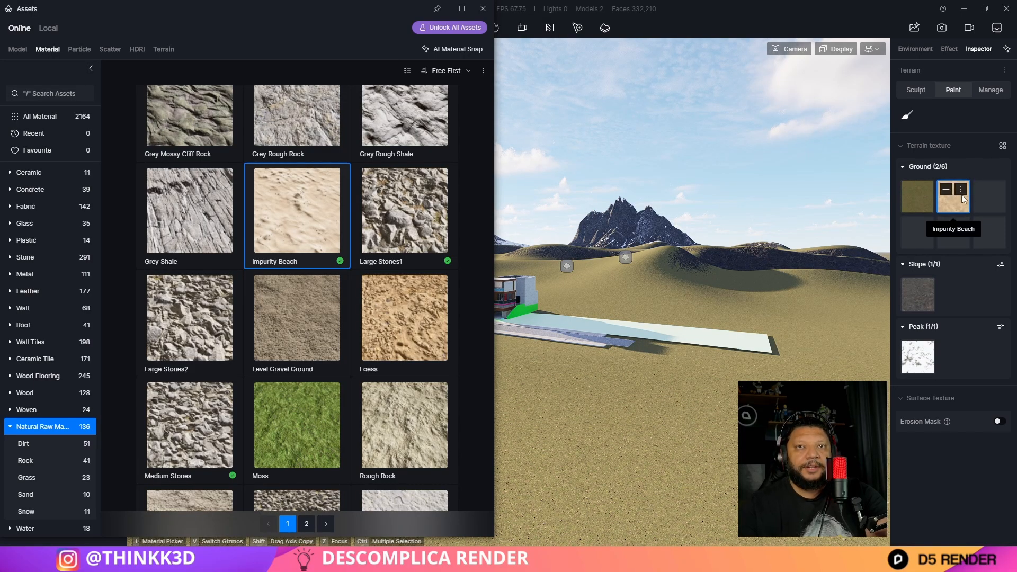
{"action": "left_click", "coordinate": [906, 117]}
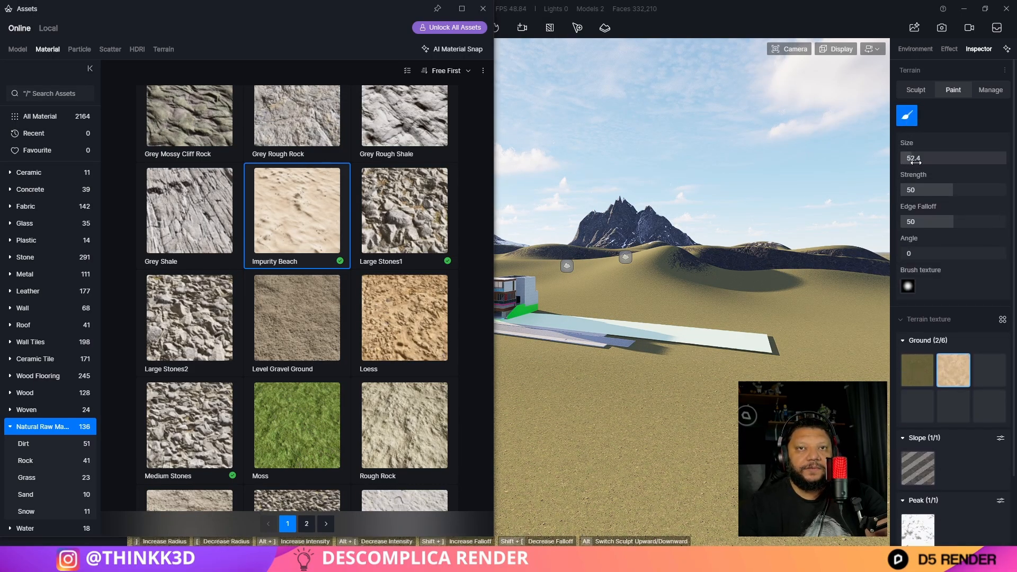
{"action": "key", "text": "a"}
{"action": "key", "text": "s"}
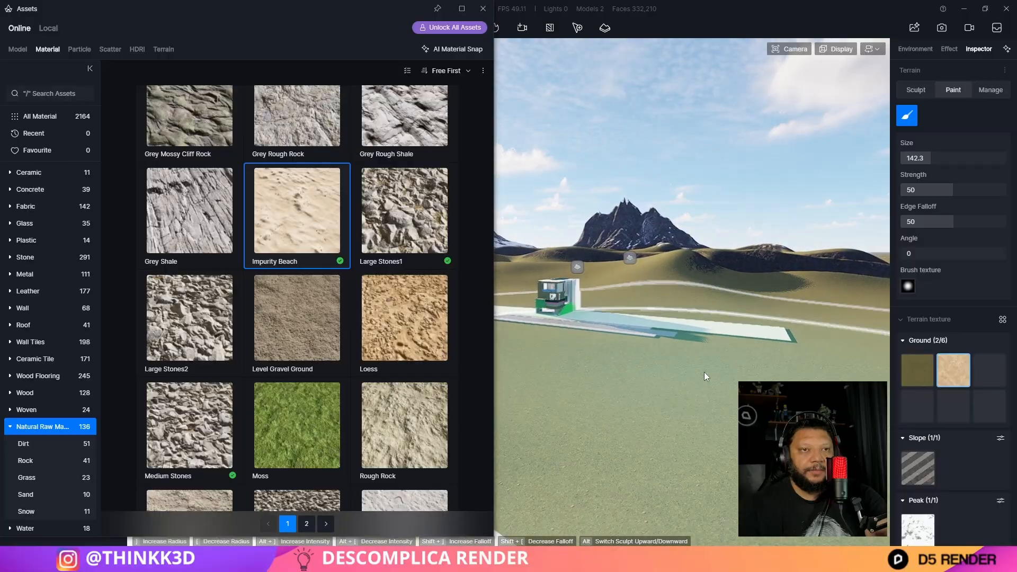
{"action": "mouse_move", "coordinate": [662, 422]}
{"action": "left_mouse_down"}
{"action": "mouse_move", "coordinate": [688, 438]}
{"action": "mouse_move", "coordinate": [564, 345]}
{"action": "left_mouse_up"}
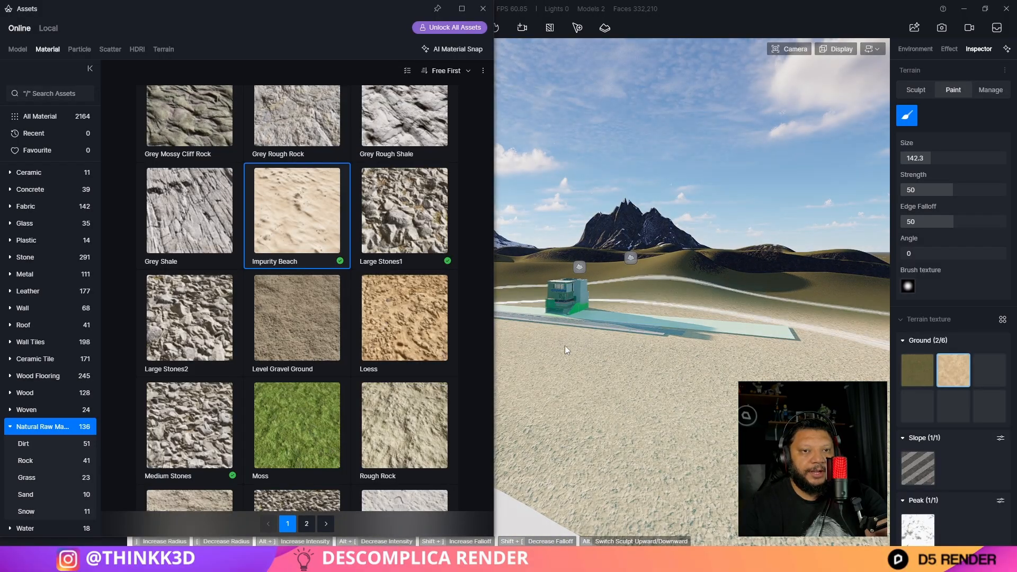
Paint the dunes around and behind the house with the Impurity Beach texture, covering the far side of the terrain
{"action": "right_click_drag", "start_coordinate": [564, 345], "coordinate": [567, 373]}
{"action": "mouse_move", "coordinate": [567, 373]}
{"action": "left_mouse_down"}
{"action": "mouse_move", "coordinate": [487, 303]}
{"action": "mouse_move", "coordinate": [679, 309]}
{"action": "mouse_move", "coordinate": [700, 285]}
{"action": "mouse_move", "coordinate": [534, 281]}
{"action": "mouse_move", "coordinate": [743, 288]}
{"action": "left_mouse_up"}
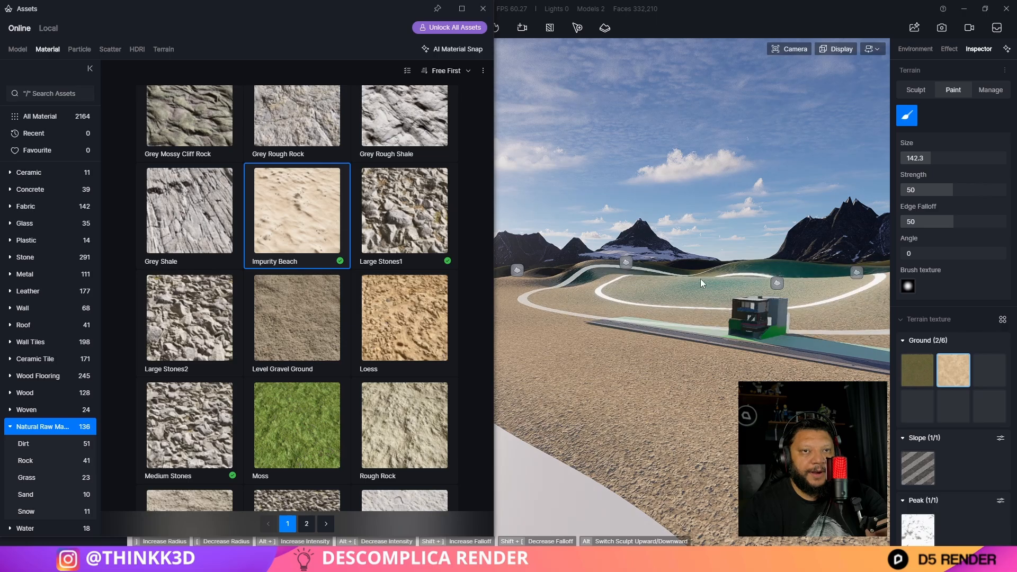
{"action": "right_click_drag", "start_coordinate": [700, 283], "coordinate": [841, 301]}
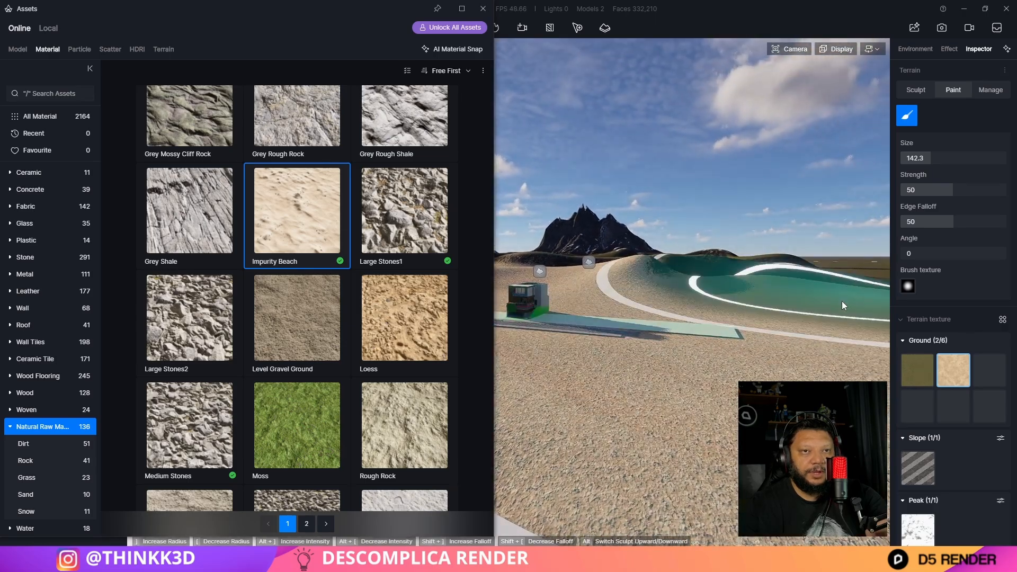
{"action": "scroll", "coordinate": [841, 301], "scroll_direction": "up", "scroll_amount": 6}
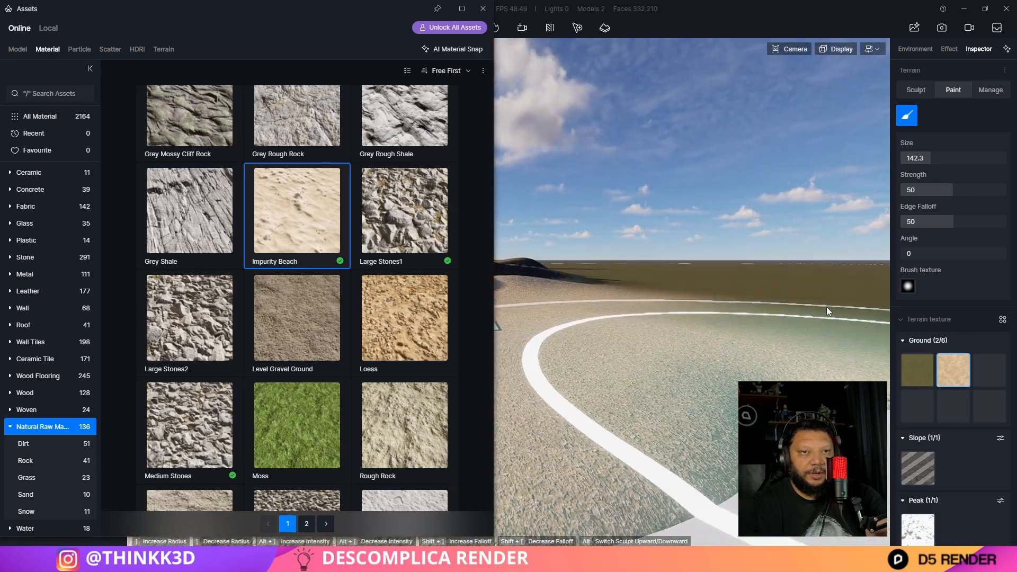
{"action": "mouse_move", "coordinate": [826, 306]}
{"action": "left_mouse_down"}
{"action": "mouse_move", "coordinate": [670, 301]}
{"action": "mouse_move", "coordinate": [717, 401]}
{"action": "left_mouse_up"}
{"action": "scroll", "coordinate": [679, 379], "scroll_direction": "down", "scroll_amount": 8}
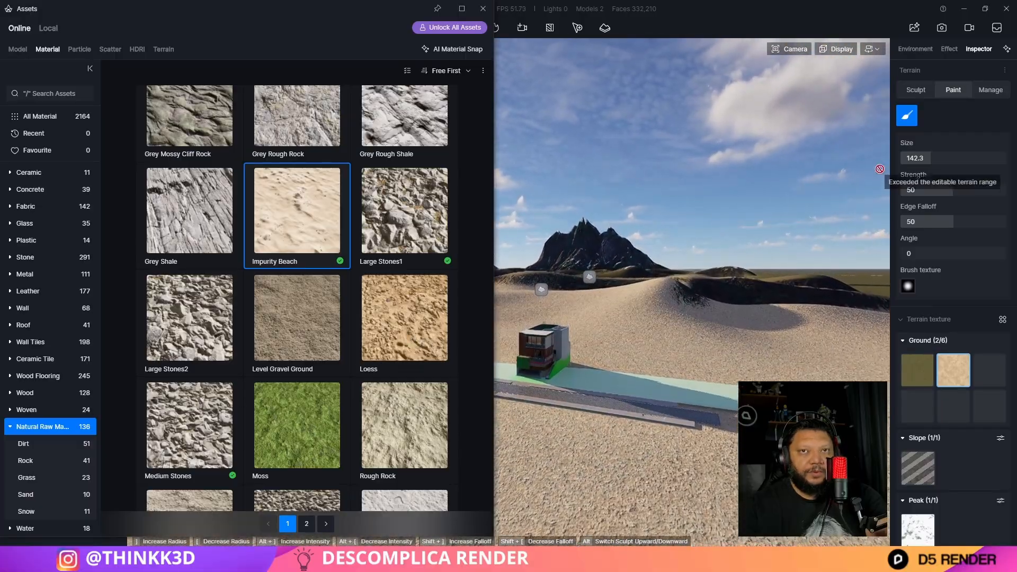
Reduce the paint brush size to 52.5 and add Dry Deciduous Woodland2 as the terrain's third ground texture
{"action": "left_click_drag", "start_coordinate": [948, 158], "coordinate": [907, 160]}
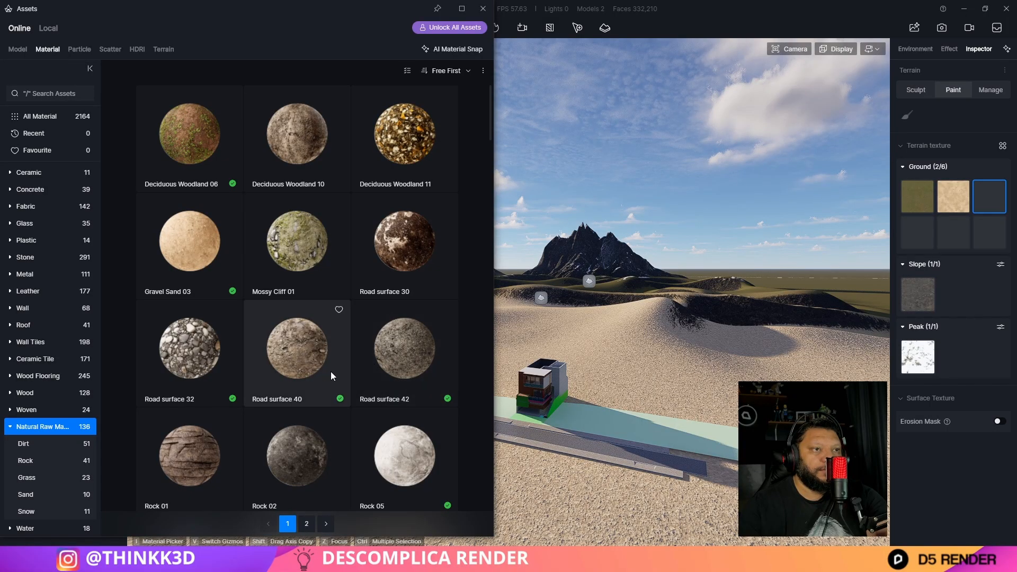
{"action": "scroll", "coordinate": [326, 367], "scroll_direction": "down", "scroll_amount": 10}
{"action": "scroll", "coordinate": [319, 358], "scroll_direction": "down", "scroll_amount": 3}
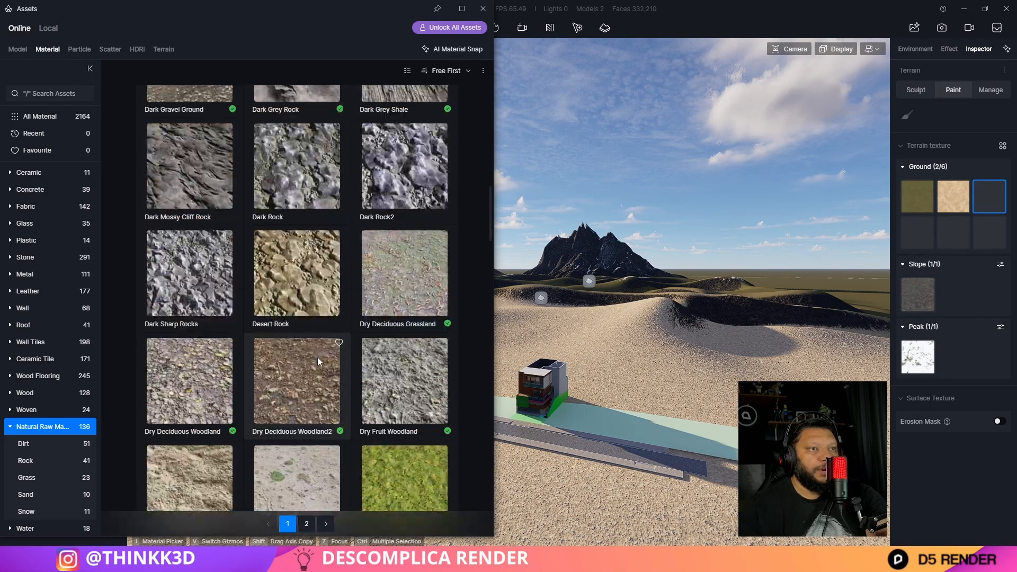
{"action": "scroll", "coordinate": [421, 267], "scroll_direction": "down", "scroll_amount": 2}
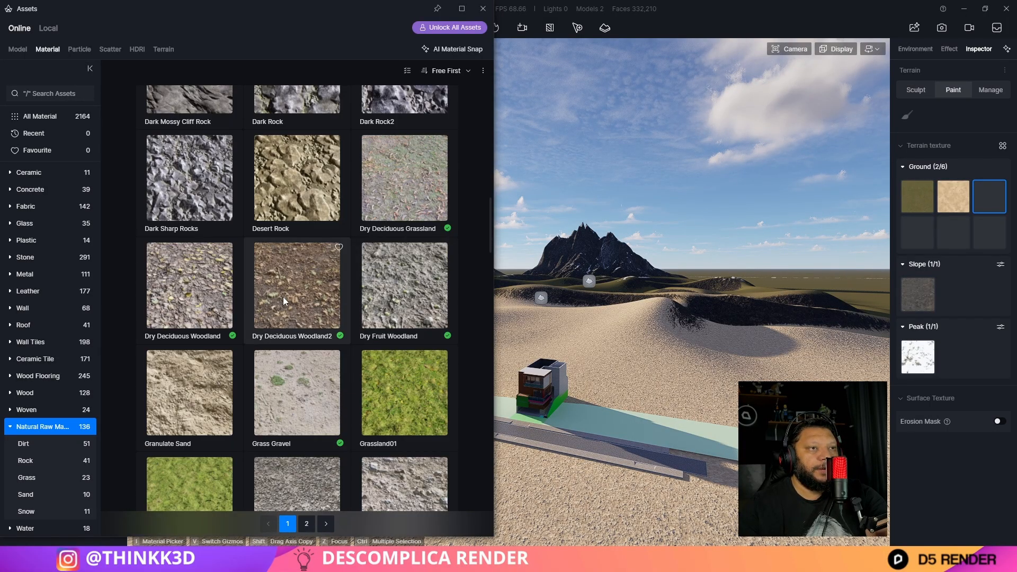
{"action": "left_click", "coordinate": [283, 296]}
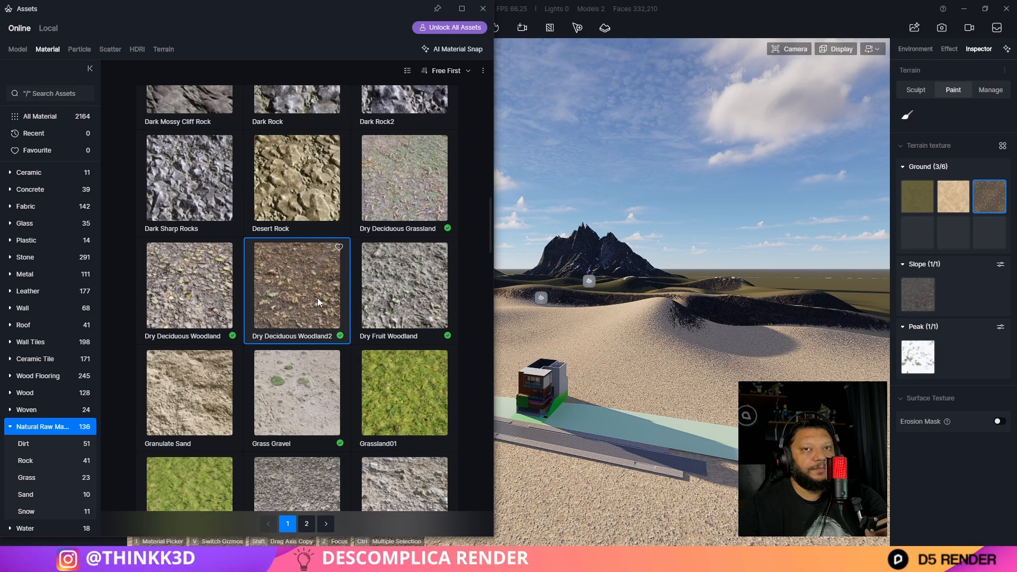
Paint the dunes behind and beside the house with the Dry Deciduous Woodland2 texture, using the size 52.5 brush
{"action": "left_click", "coordinate": [907, 118]}
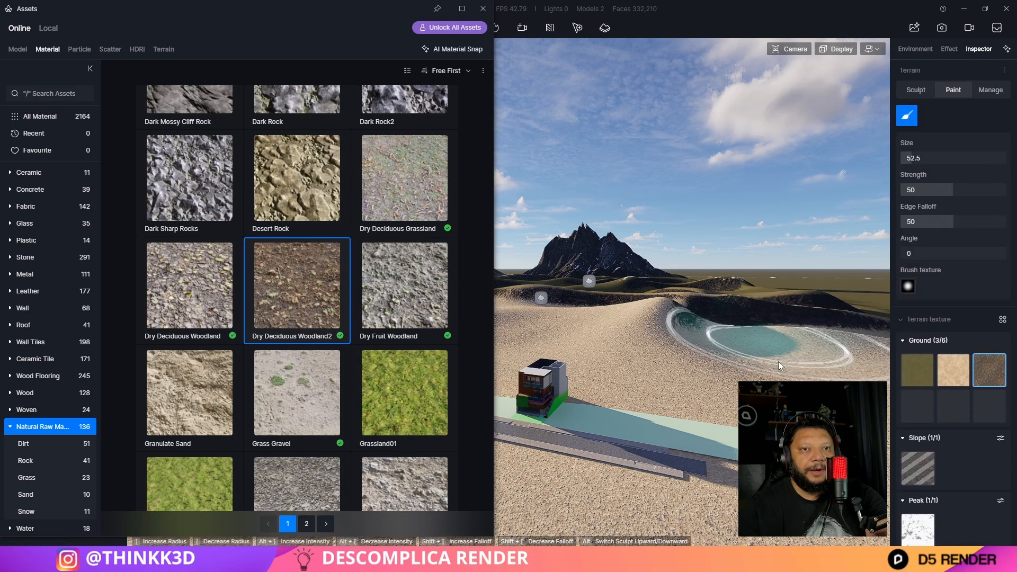
{"action": "mouse_move", "coordinate": [714, 357]}
{"action": "left_mouse_down"}
{"action": "mouse_move", "coordinate": [641, 321]}
{"action": "mouse_move", "coordinate": [783, 339]}
{"action": "mouse_move", "coordinate": [805, 370]}
{"action": "mouse_move", "coordinate": [839, 342]}
{"action": "mouse_move", "coordinate": [812, 354]}
{"action": "mouse_move", "coordinate": [612, 330]}
{"action": "mouse_move", "coordinate": [692, 319]}
{"action": "mouse_move", "coordinate": [681, 329]}
{"action": "mouse_move", "coordinate": [859, 327]}
{"action": "mouse_move", "coordinate": [711, 331]}
{"action": "mouse_move", "coordinate": [669, 290]}
{"action": "mouse_move", "coordinate": [723, 349]}
{"action": "left_mouse_up"}
{"action": "right_click_drag", "start_coordinate": [723, 348], "coordinate": [678, 363]}
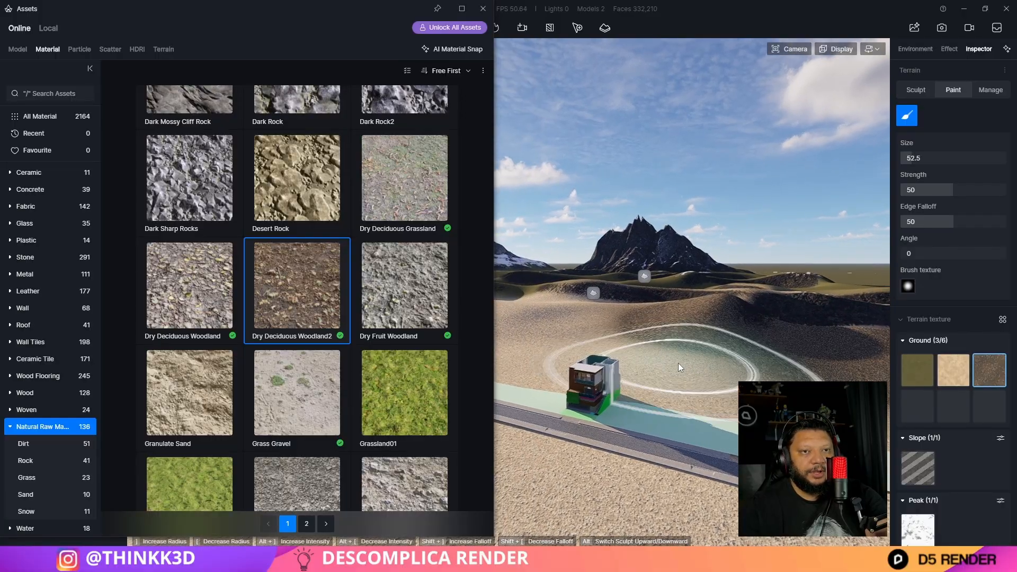
{"action": "mouse_move", "coordinate": [678, 363]}
{"action": "left_mouse_down"}
{"action": "mouse_move", "coordinate": [533, 320]}
{"action": "mouse_move", "coordinate": [568, 302]}
{"action": "mouse_move", "coordinate": [646, 314]}
{"action": "mouse_move", "coordinate": [757, 307]}
{"action": "mouse_move", "coordinate": [753, 332]}
{"action": "left_mouse_up"}
{"action": "right_click_drag", "start_coordinate": [753, 332], "coordinate": [607, 348]}
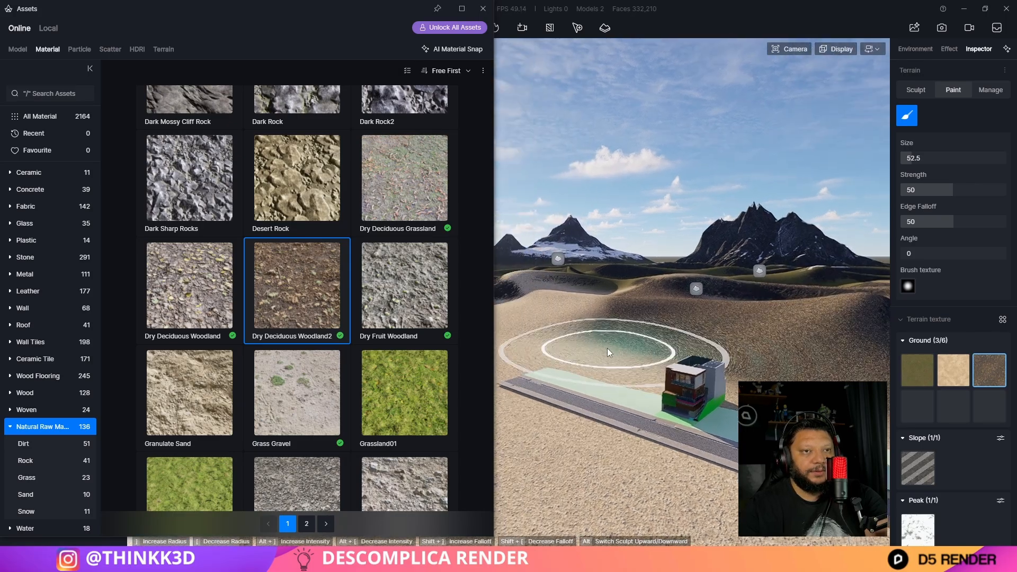
{"action": "mouse_move", "coordinate": [607, 348]}
{"action": "left_mouse_down"}
{"action": "mouse_move", "coordinate": [619, 364]}
{"action": "mouse_move", "coordinate": [596, 346]}
{"action": "mouse_move", "coordinate": [594, 370]}
{"action": "mouse_move", "coordinate": [535, 320]}
{"action": "mouse_move", "coordinate": [558, 297]}
{"action": "mouse_move", "coordinate": [523, 277]}
{"action": "mouse_move", "coordinate": [628, 293]}
{"action": "mouse_move", "coordinate": [519, 313]}
{"action": "mouse_move", "coordinate": [519, 332]}
{"action": "mouse_move", "coordinate": [534, 337]}
{"action": "left_mouse_up"}
{"action": "mouse_move", "coordinate": [534, 337]}
{"action": "right_mouse_down"}
{"action": "mouse_move", "coordinate": [520, 359]}
{"action": "mouse_move", "coordinate": [535, 351]}
{"action": "right_mouse_up"}
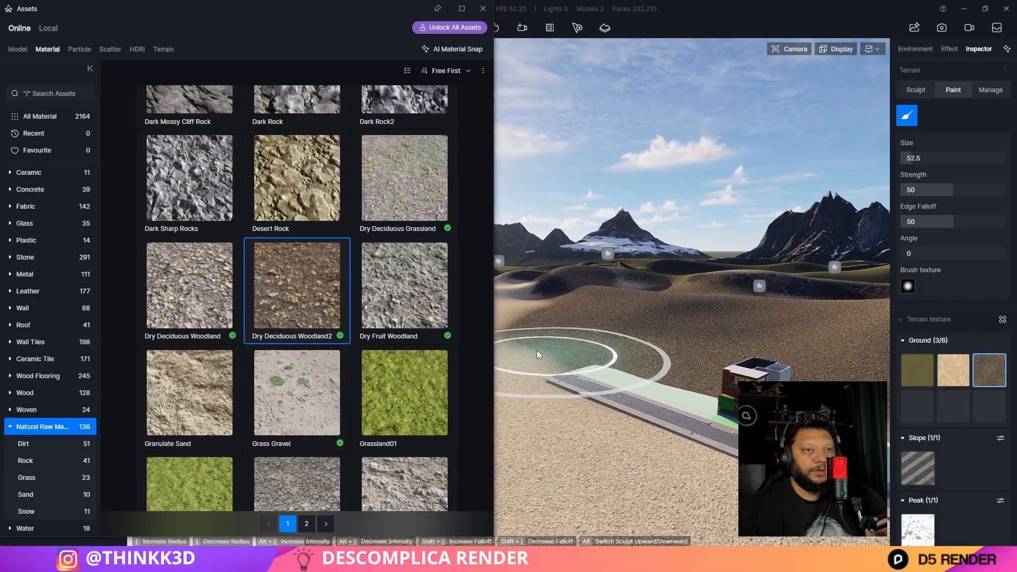
{"action": "mouse_move", "coordinate": [592, 316]}
{"action": "left_mouse_down"}
{"action": "mouse_move", "coordinate": [530, 280]}
{"action": "mouse_move", "coordinate": [522, 310]}
{"action": "mouse_move", "coordinate": [597, 288]}
{"action": "left_mouse_up"}
Extend the Dry Deciduous Woodland2 texture over the ground along the far side of the house's slab, and leave painting
{"action": "mouse_move", "coordinate": [570, 323]}
{"action": "right_mouse_down"}
{"action": "mouse_move", "coordinate": [905, 391]}
{"action": "mouse_move", "coordinate": [839, 350]}
{"action": "right_mouse_up"}
{"action": "mouse_move", "coordinate": [727, 373]}
{"action": "left_mouse_down"}
{"action": "mouse_move", "coordinate": [635, 370]}
{"action": "mouse_move", "coordinate": [763, 354]}
{"action": "left_mouse_up"}
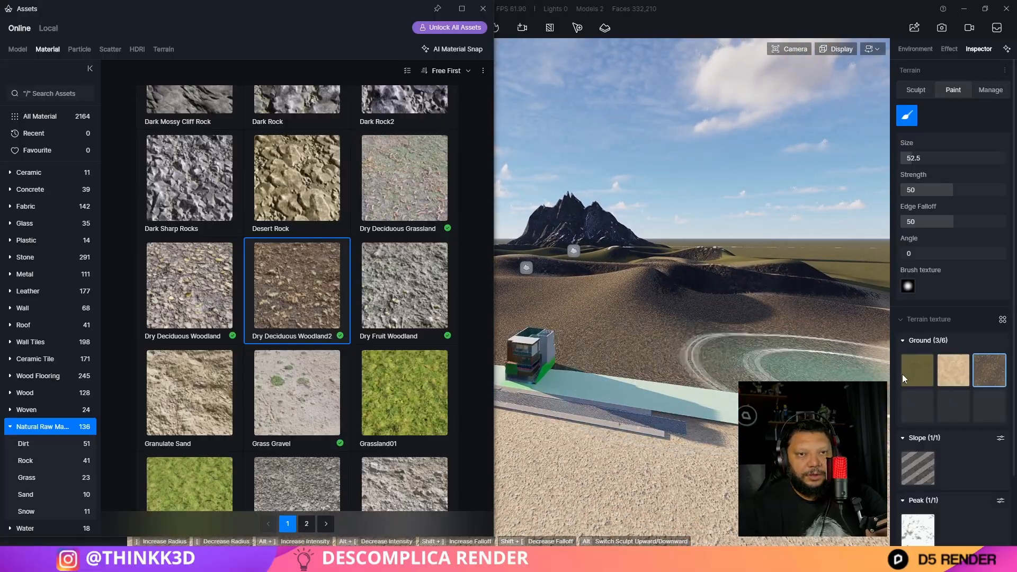
{"action": "mouse_move", "coordinate": [762, 353]}
{"action": "right_mouse_down"}
{"action": "mouse_move", "coordinate": [599, 408]}
{"action": "mouse_move", "coordinate": [672, 363]}
{"action": "right_mouse_up"}
{"action": "mouse_move", "coordinate": [672, 364]}
{"action": "left_mouse_down"}
{"action": "mouse_move", "coordinate": [764, 349]}
{"action": "mouse_move", "coordinate": [650, 307]}
{"action": "mouse_move", "coordinate": [713, 367]}
{"action": "mouse_move", "coordinate": [786, 337]}
{"action": "mouse_move", "coordinate": [752, 347]}
{"action": "mouse_move", "coordinate": [756, 320]}
{"action": "mouse_move", "coordinate": [806, 313]}
{"action": "mouse_move", "coordinate": [787, 361]}
{"action": "left_mouse_up"}
{"action": "mouse_move", "coordinate": [787, 366]}
{"action": "right_mouse_down"}
{"action": "mouse_move", "coordinate": [287, 302]}
{"action": "mouse_move", "coordinate": [450, 297]}
{"action": "right_mouse_up"}
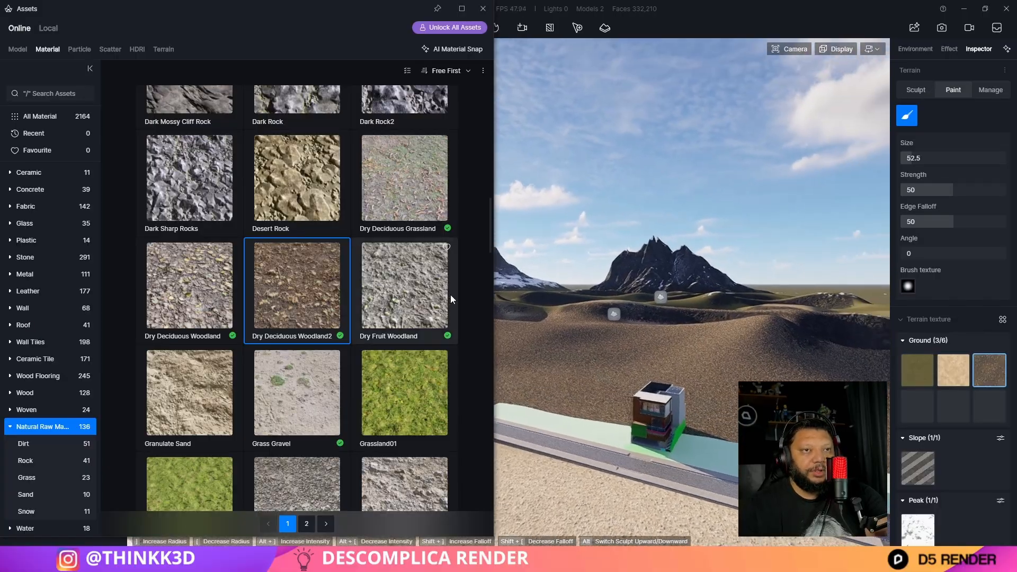
{"action": "mouse_move", "coordinate": [624, 315]}
{"action": "right_mouse_down"}
{"action": "mouse_move", "coordinate": [434, 297]}
{"action": "mouse_move", "coordinate": [550, 307]}
{"action": "right_mouse_up"}
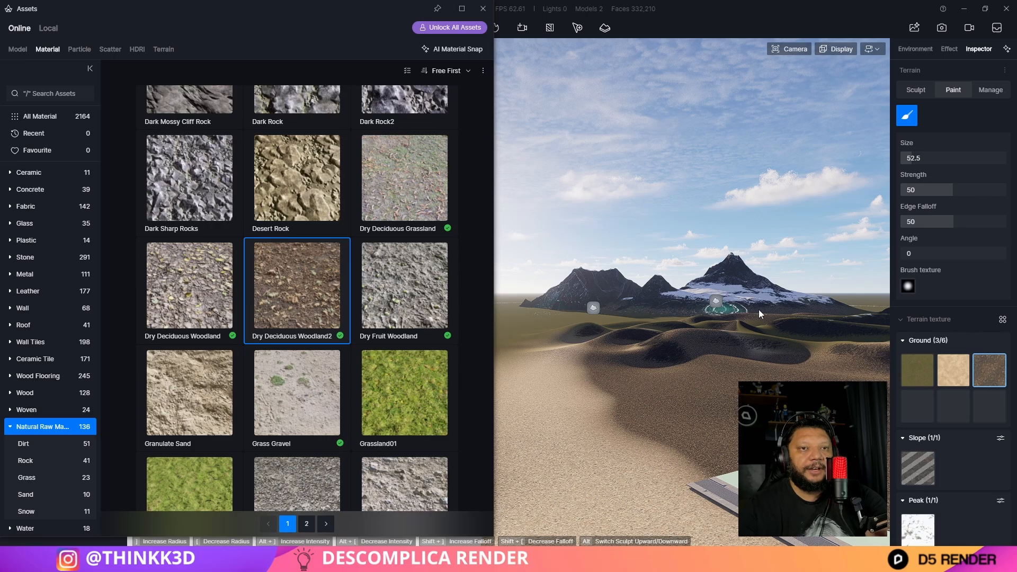
{"action": "right_click_drag", "start_coordinate": [845, 310], "coordinate": [819, 304]}
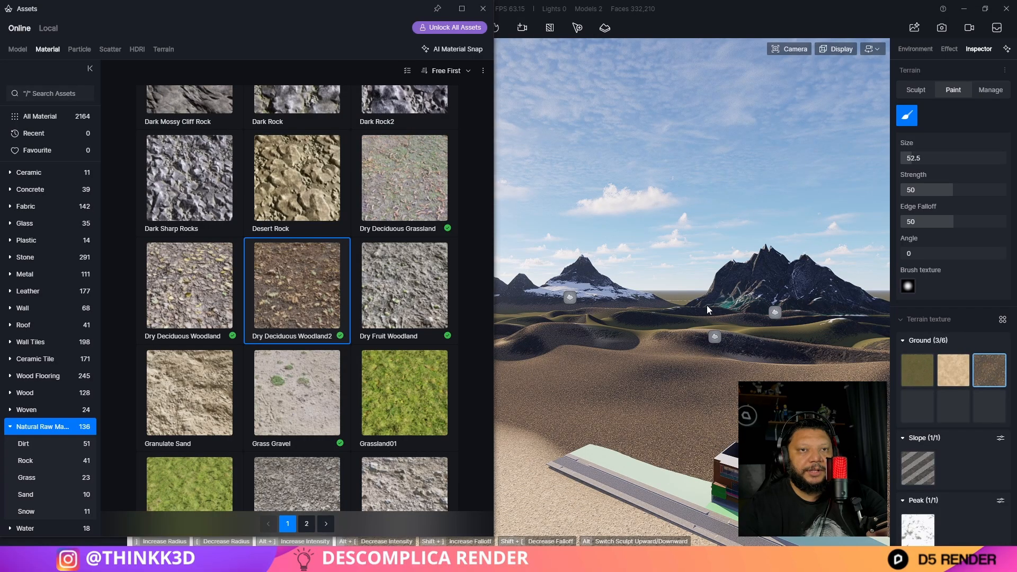
{"action": "key", "text": "Escape"}
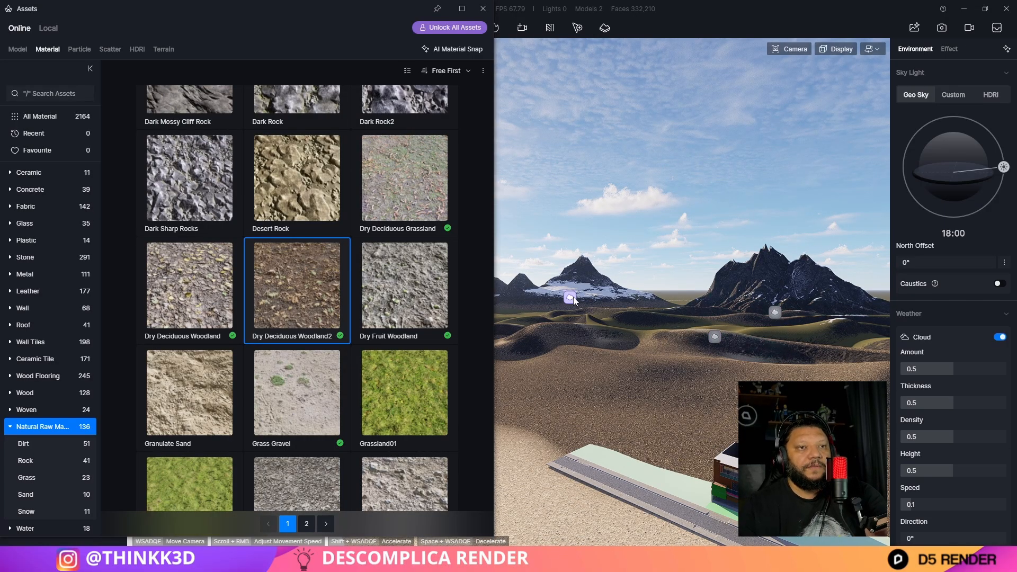
Select the snow-capped mountain's height map and examine its sculpt settings and the options for its thumbnail
{"action": "left_click", "coordinate": [571, 298]}
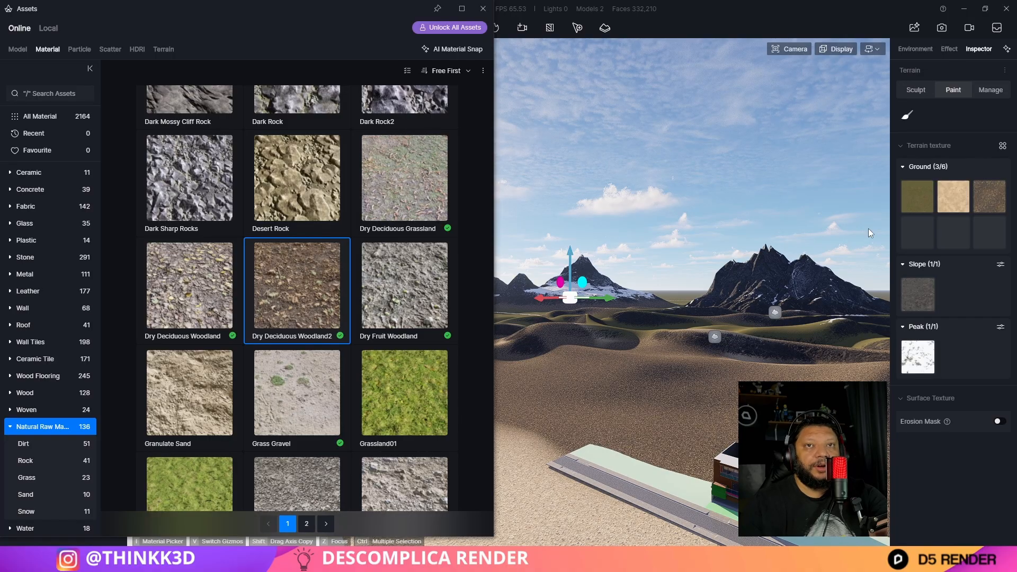
{"action": "left_click", "coordinate": [916, 90]}
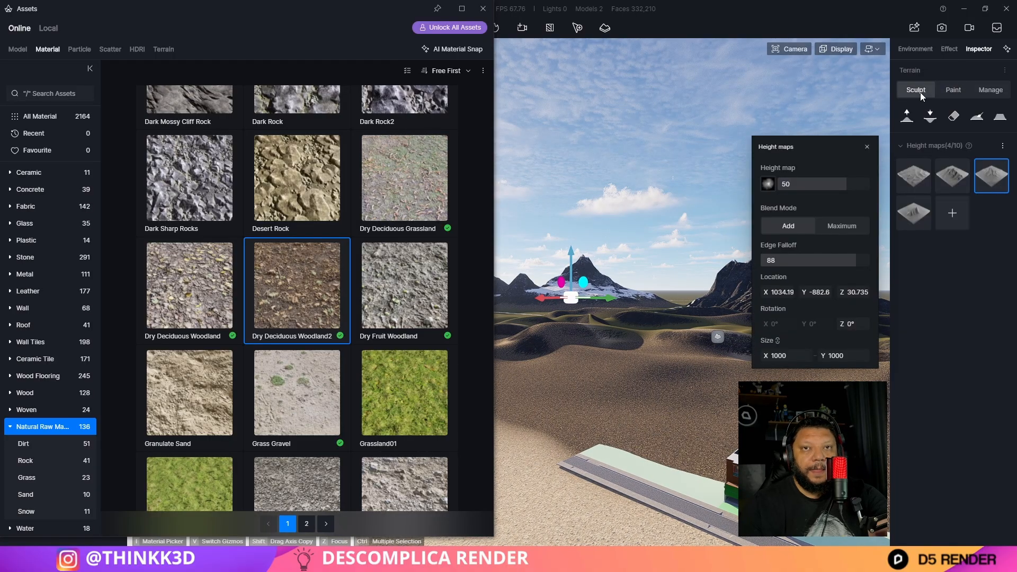
{"action": "mouse_move", "coordinate": [998, 172]}
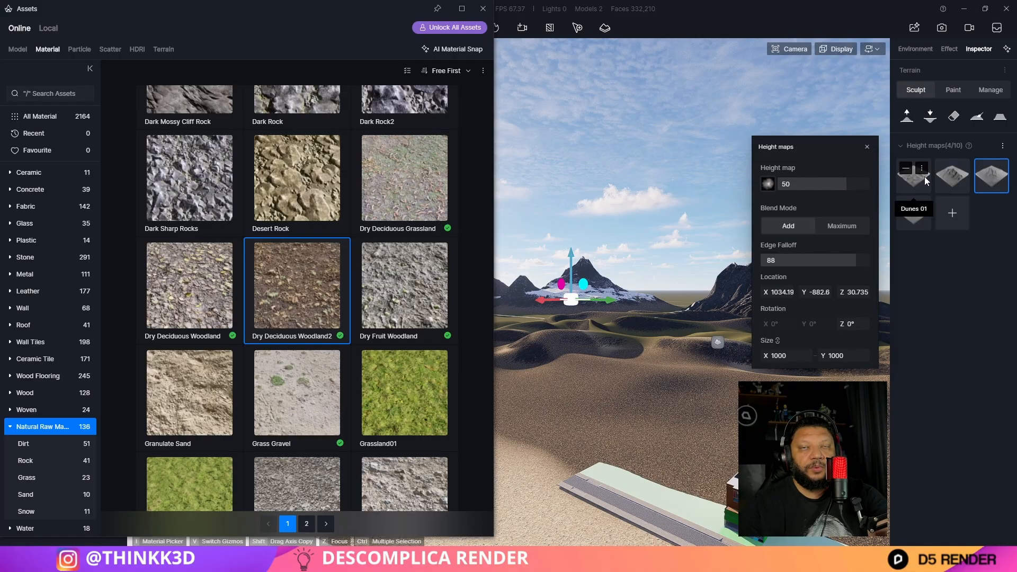
{"action": "left_click", "coordinate": [999, 169]}
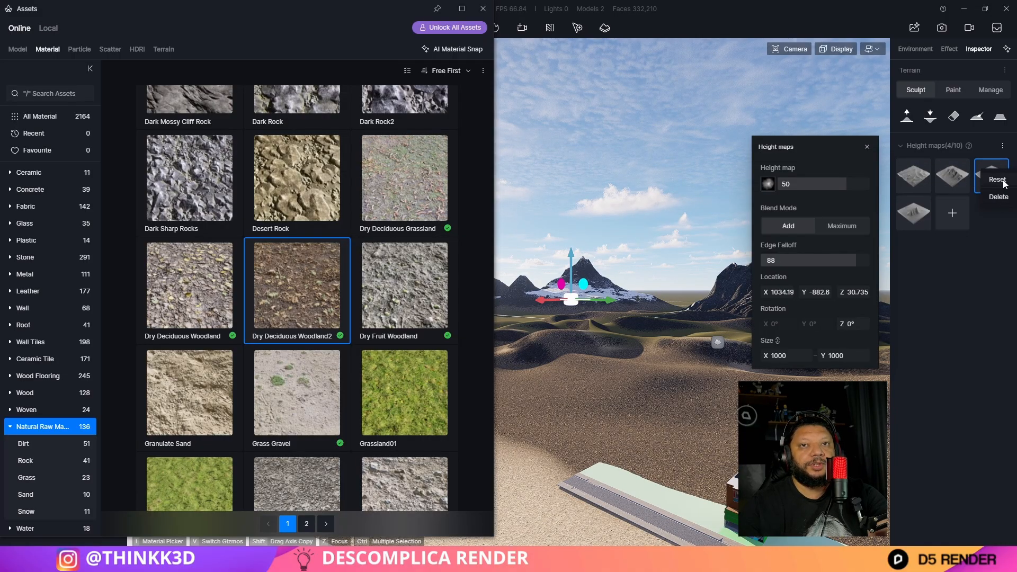
{"action": "left_click", "coordinate": [931, 314]}
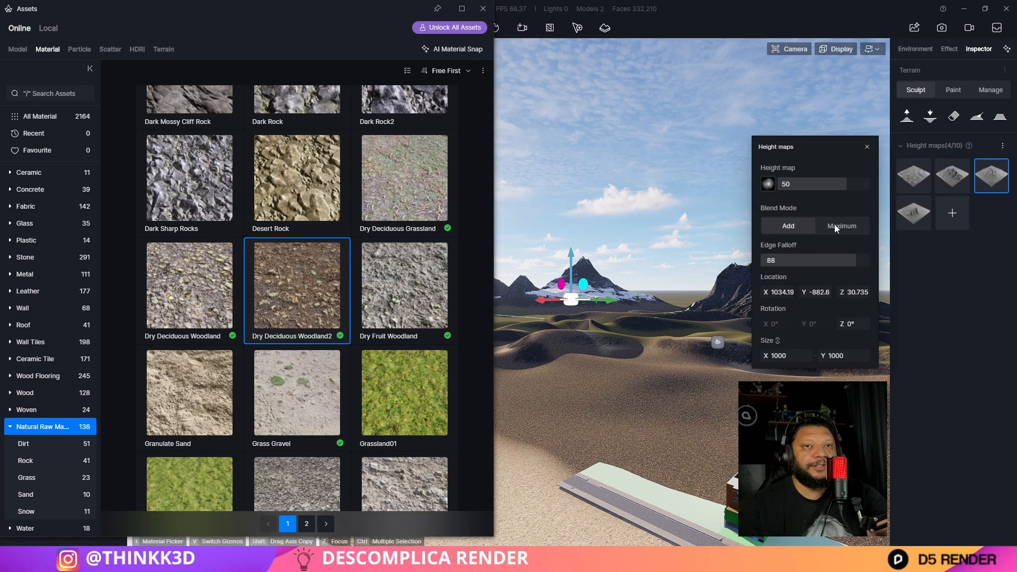
{"action": "key", "text": "w"}
{"action": "mouse_move", "coordinate": [577, 310]}
{"action": "right_mouse_down"}
{"action": "mouse_move", "coordinate": [622, 290]}
{"action": "mouse_move", "coordinate": [653, 298]}
{"action": "right_mouse_up"}
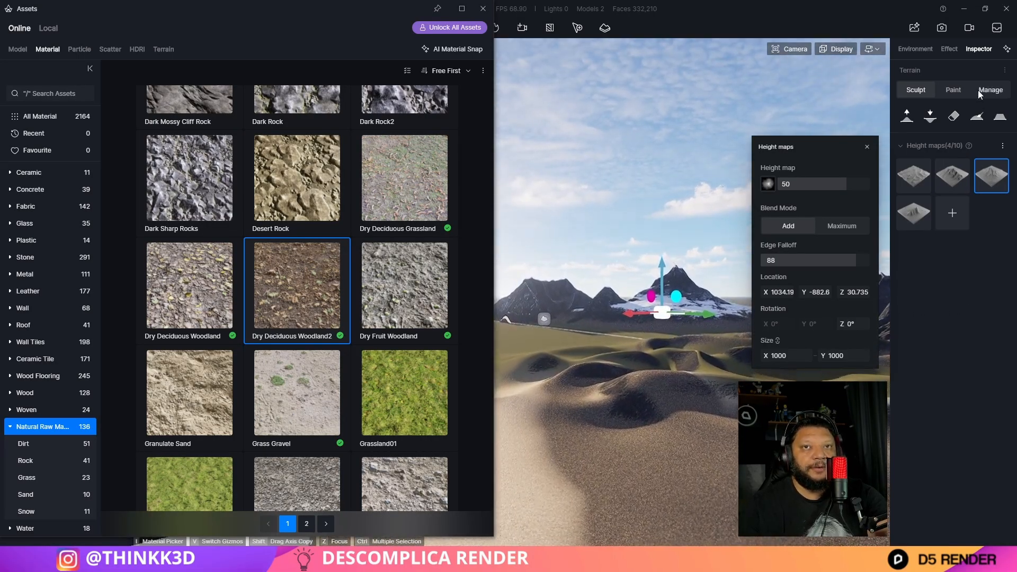
Set the terrain's peak altitude to 262 and peak edge blend to 18 in the Peak texture settings
{"action": "left_click", "coordinate": [953, 90]}
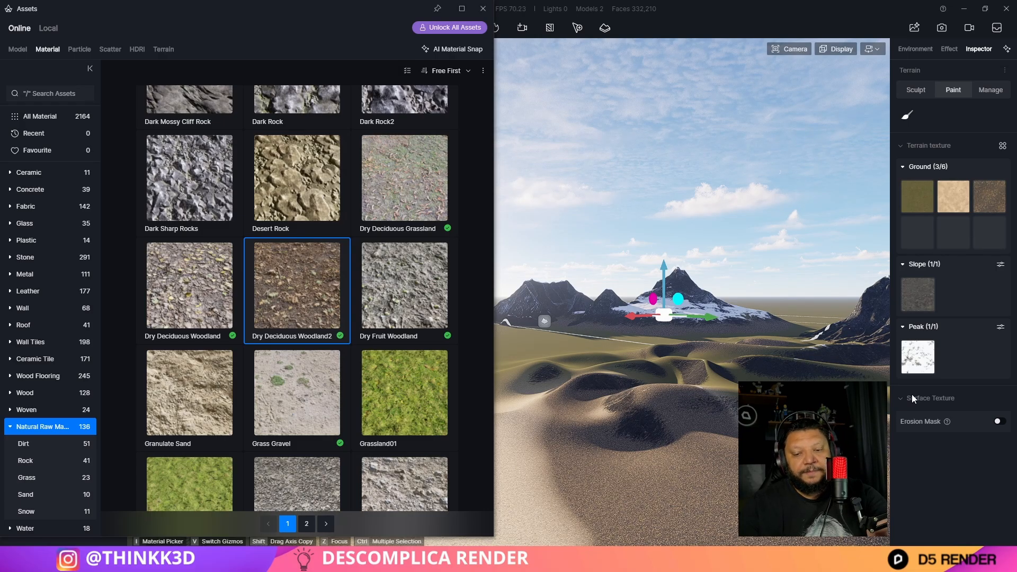
{"action": "right_click_drag", "start_coordinate": [702, 385], "coordinate": [731, 386]}
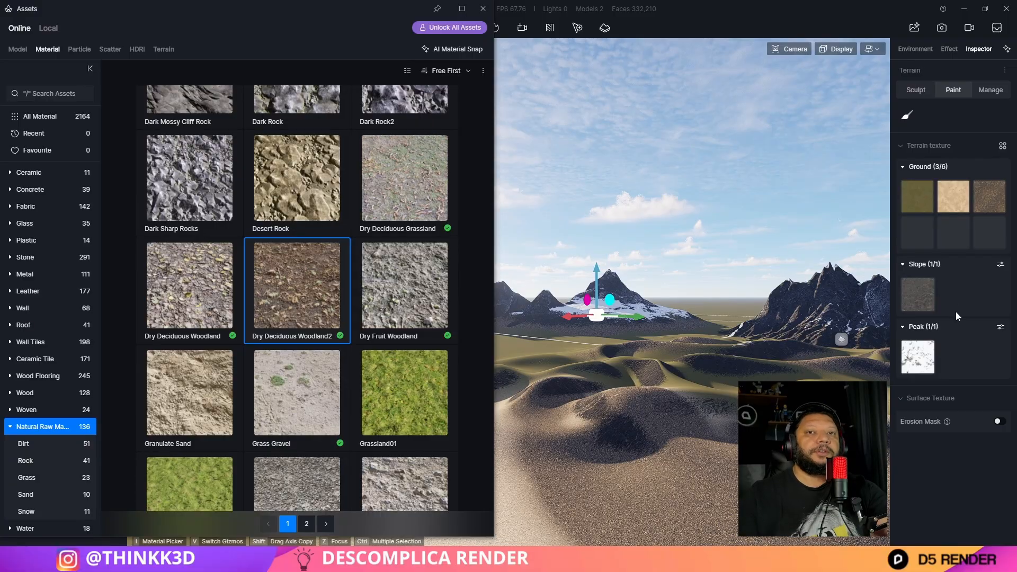
{"action": "mouse_move", "coordinate": [922, 306]}
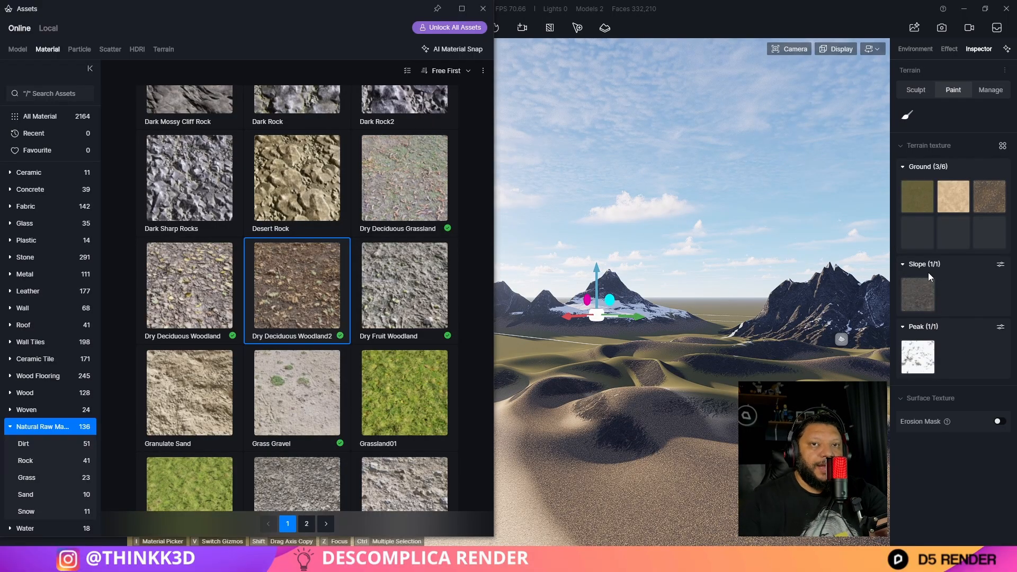
{"action": "left_click", "coordinate": [1001, 327]}
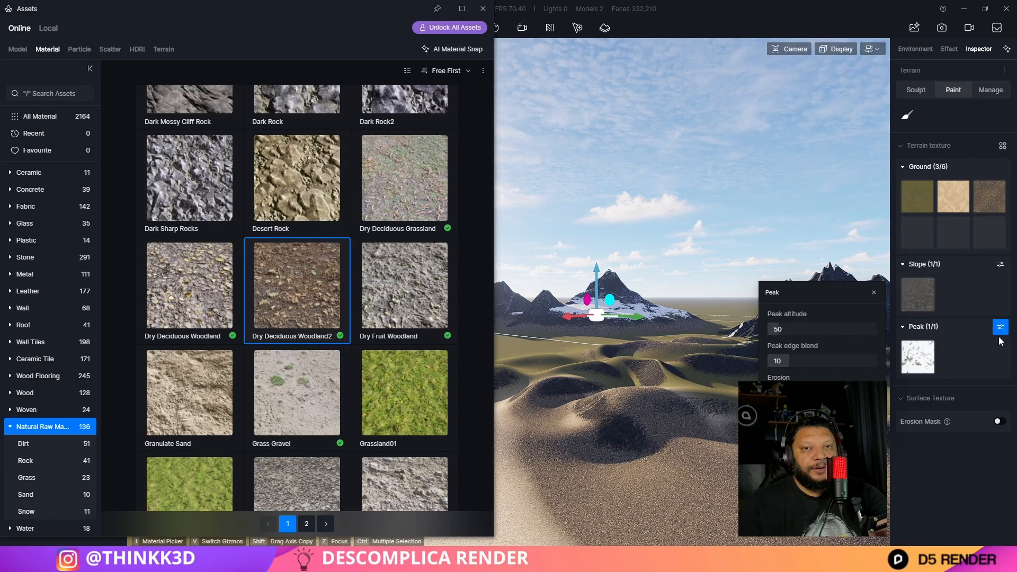
{"action": "right_click_drag", "start_coordinate": [694, 293], "coordinate": [701, 293]}
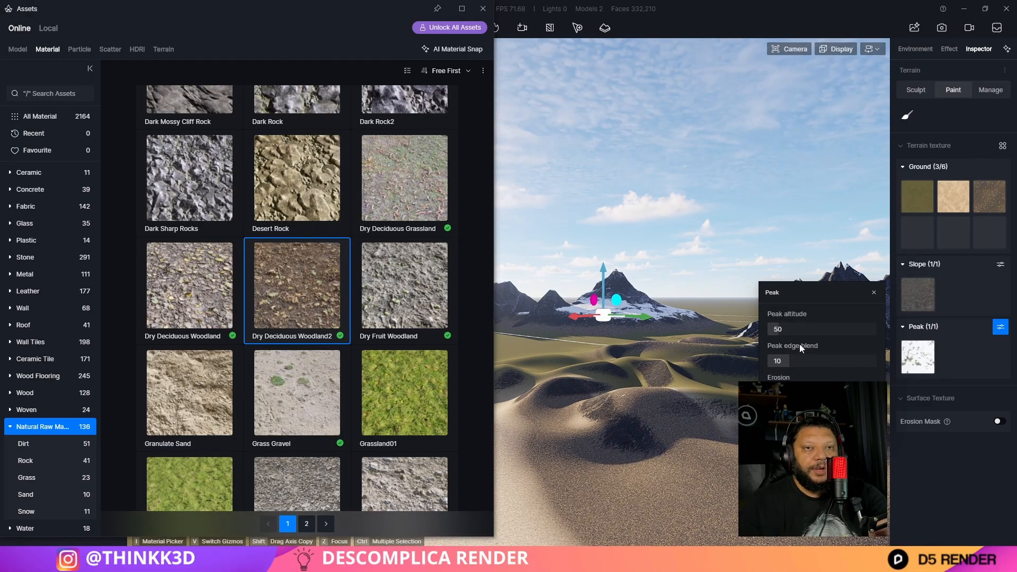
{"action": "left_click_drag", "start_coordinate": [783, 329], "coordinate": [794, 332]}
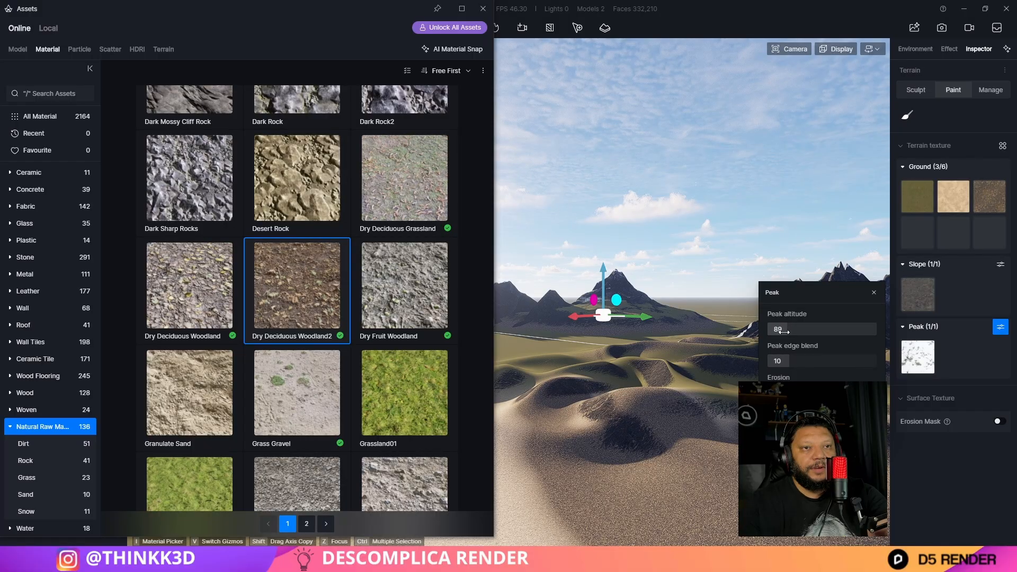
{"action": "left_click_drag", "start_coordinate": [783, 332], "coordinate": [788, 331]}
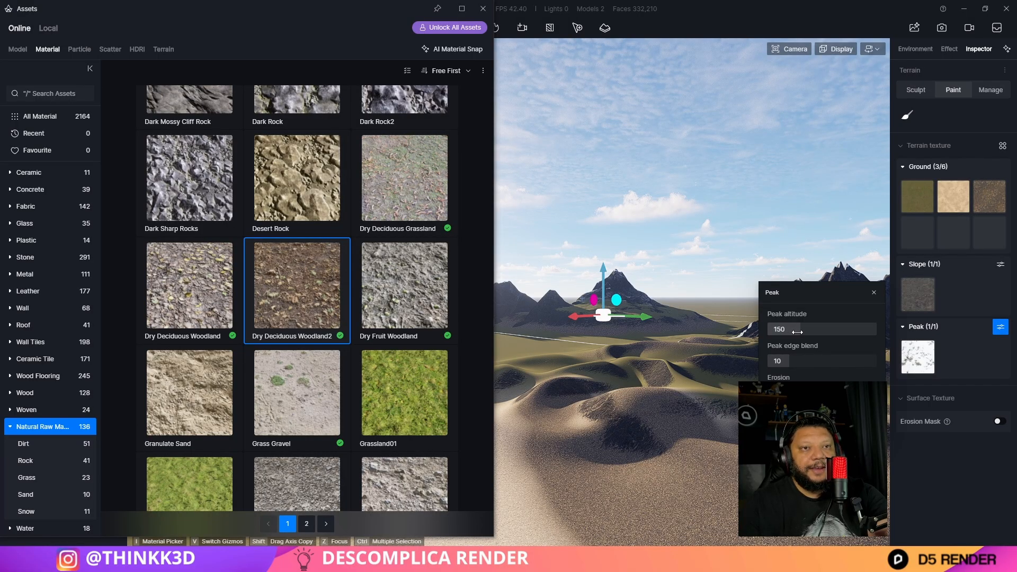
{"action": "right_click_drag", "start_coordinate": [694, 312], "coordinate": [682, 294]}
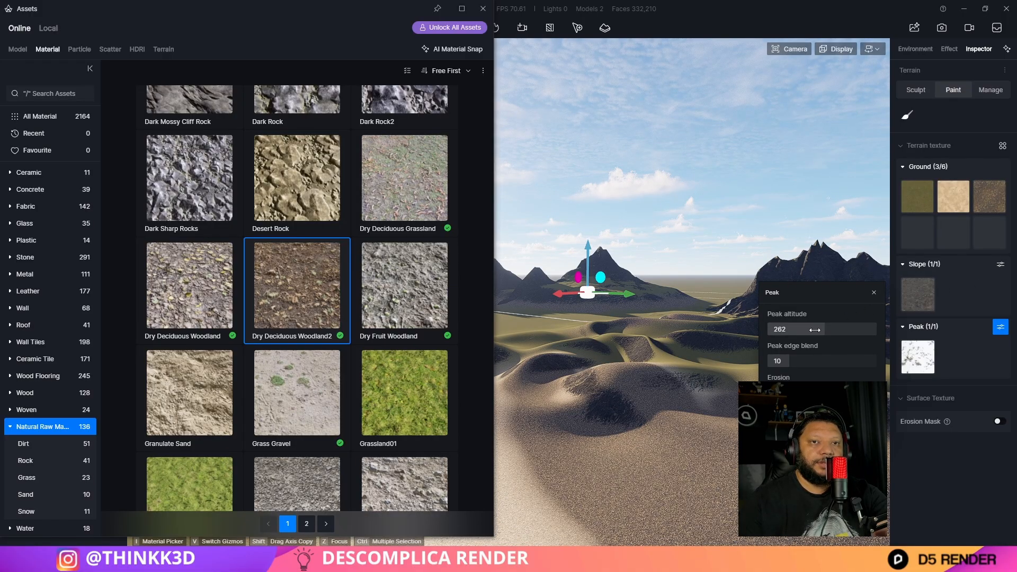
{"action": "left_click_drag", "start_coordinate": [808, 363], "coordinate": [809, 364]}
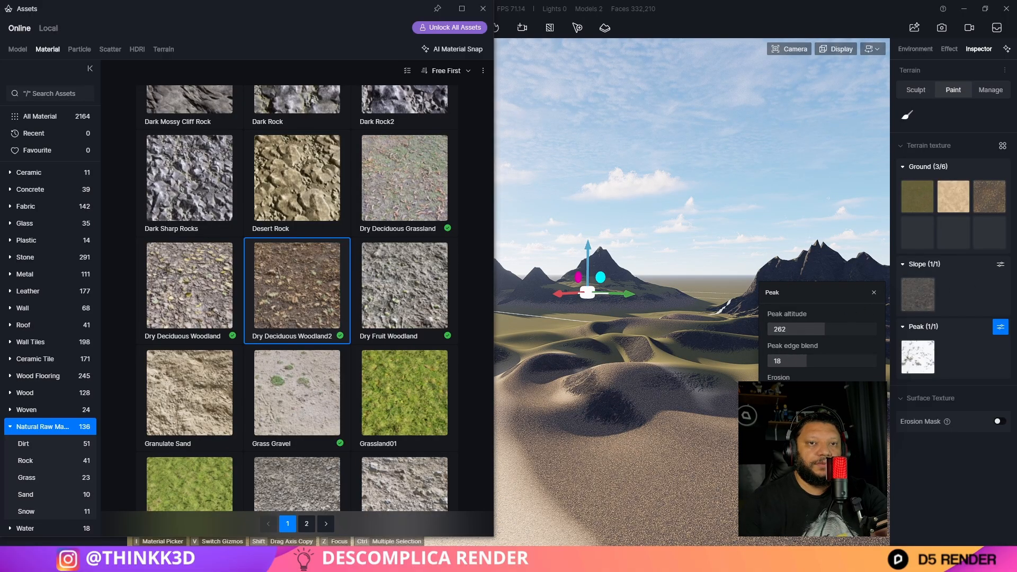
{"action": "left_click", "coordinate": [874, 293]}
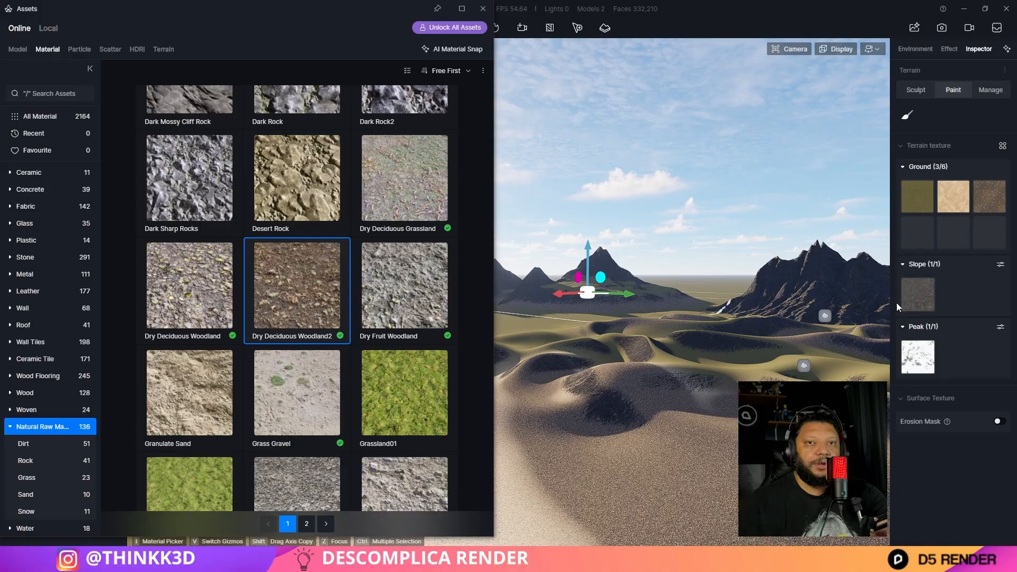
Paint more Dry Deciduous Woodland2 texture over the dunes toward the mountains and the sand's edge, close the asset library, and leave painting
{"action": "left_click", "coordinate": [988, 196]}
{"action": "left_click", "coordinate": [906, 116]}
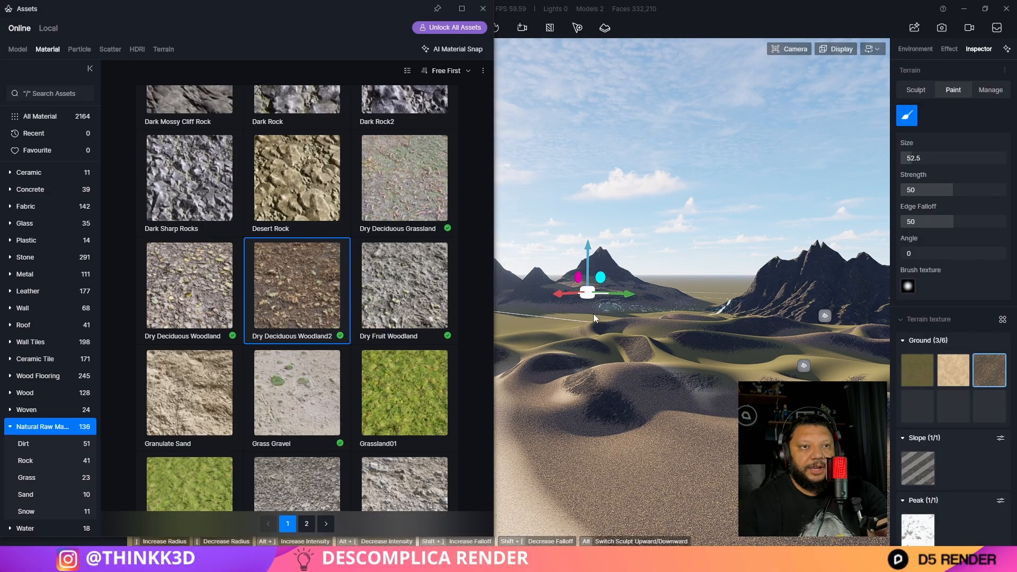
{"action": "mouse_move", "coordinate": [596, 310]}
{"action": "right_mouse_down"}
{"action": "mouse_move", "coordinate": [485, 322]}
{"action": "mouse_move", "coordinate": [612, 310]}
{"action": "right_mouse_up"}
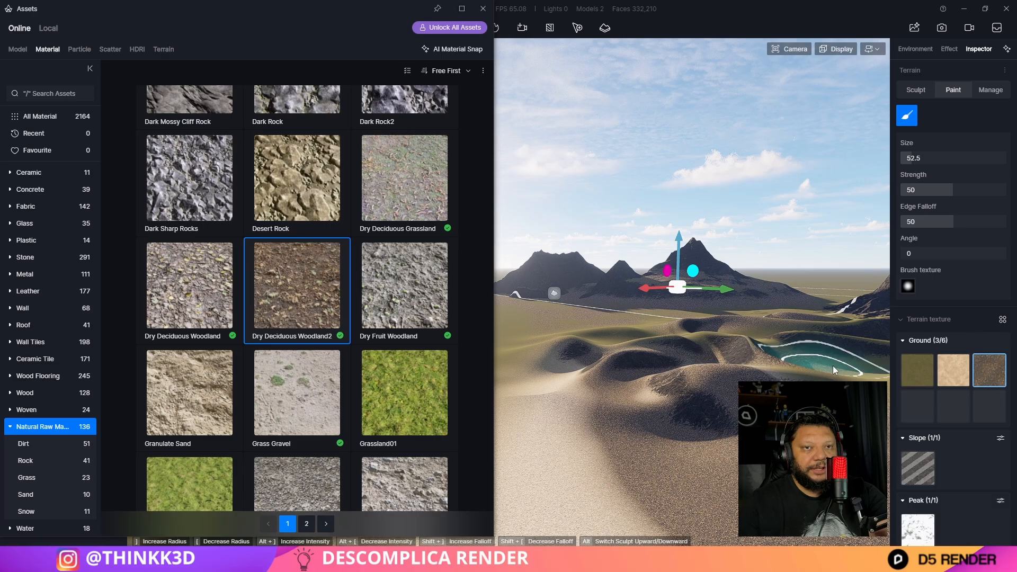
{"action": "right_click_drag", "start_coordinate": [832, 366], "coordinate": [766, 351]}
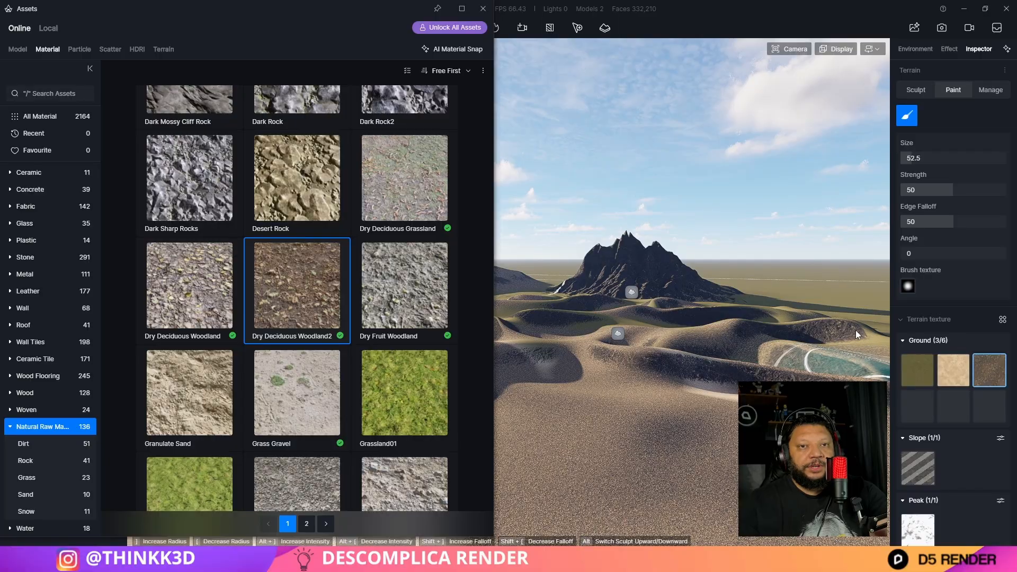
{"action": "right_click_drag", "start_coordinate": [717, 373], "coordinate": [525, 355]}
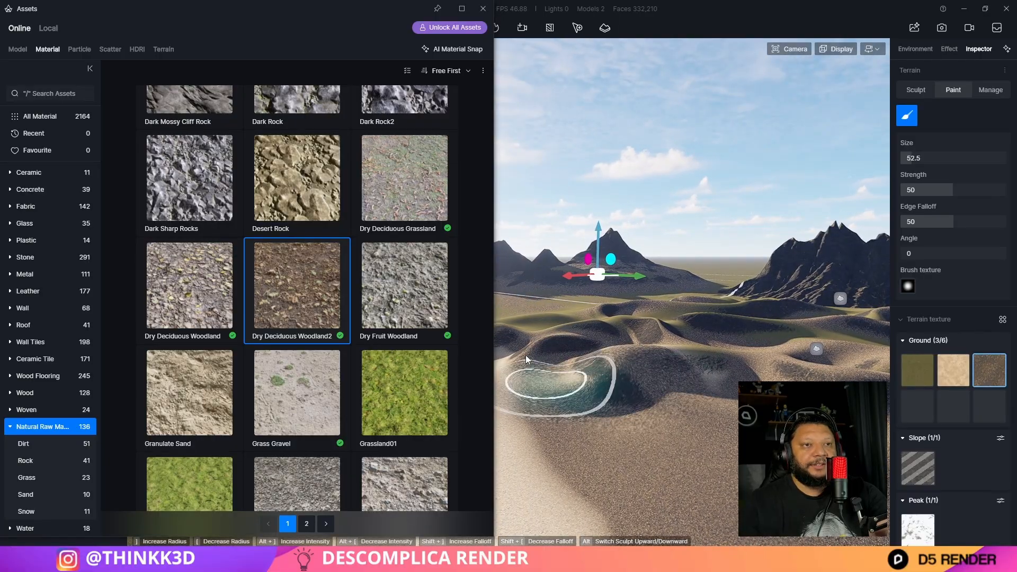
{"action": "right_click_drag", "start_coordinate": [594, 359], "coordinate": [662, 332]}
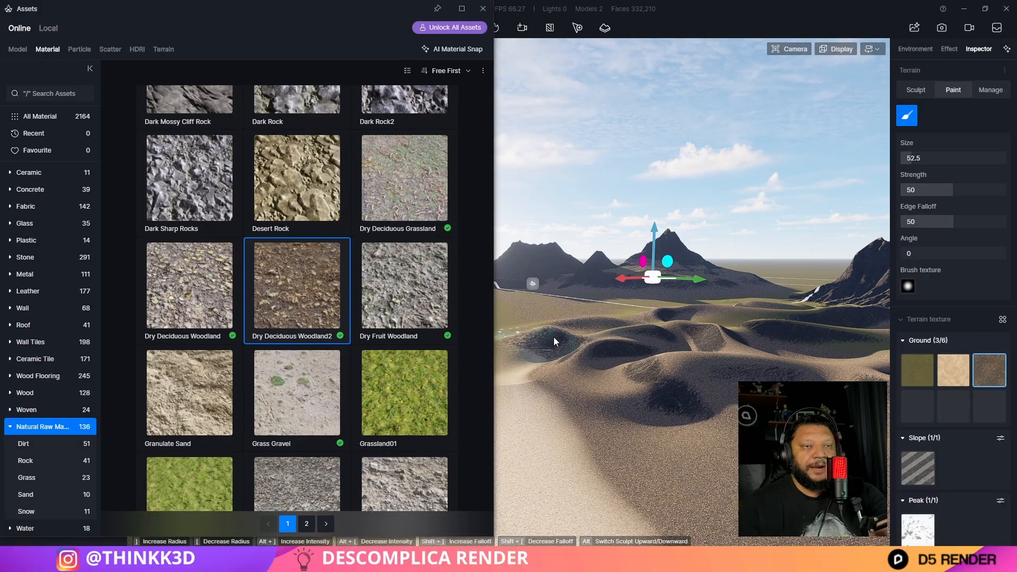
{"action": "mouse_move", "coordinate": [583, 352]}
{"action": "left_mouse_down"}
{"action": "mouse_move", "coordinate": [602, 396]}
{"action": "mouse_move", "coordinate": [526, 360]}
{"action": "mouse_move", "coordinate": [576, 412]}
{"action": "mouse_move", "coordinate": [506, 385]}
{"action": "left_mouse_up"}
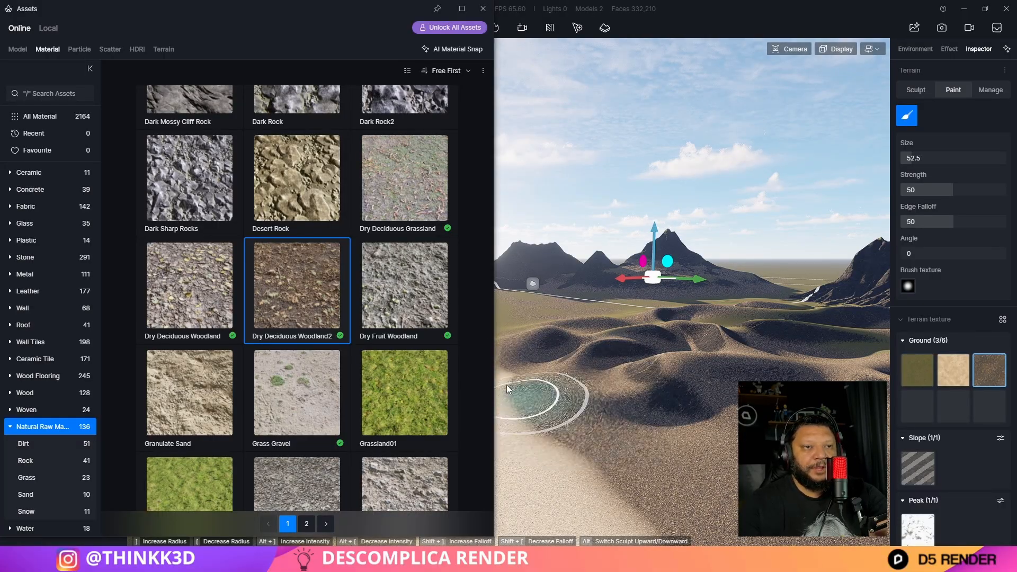
{"action": "left_click", "coordinate": [482, 9]}
{"action": "right_click_drag", "start_coordinate": [714, 447], "coordinate": [730, 482]}
{"action": "key", "text": "Escape"}
{"action": "key", "text": "Escape"}
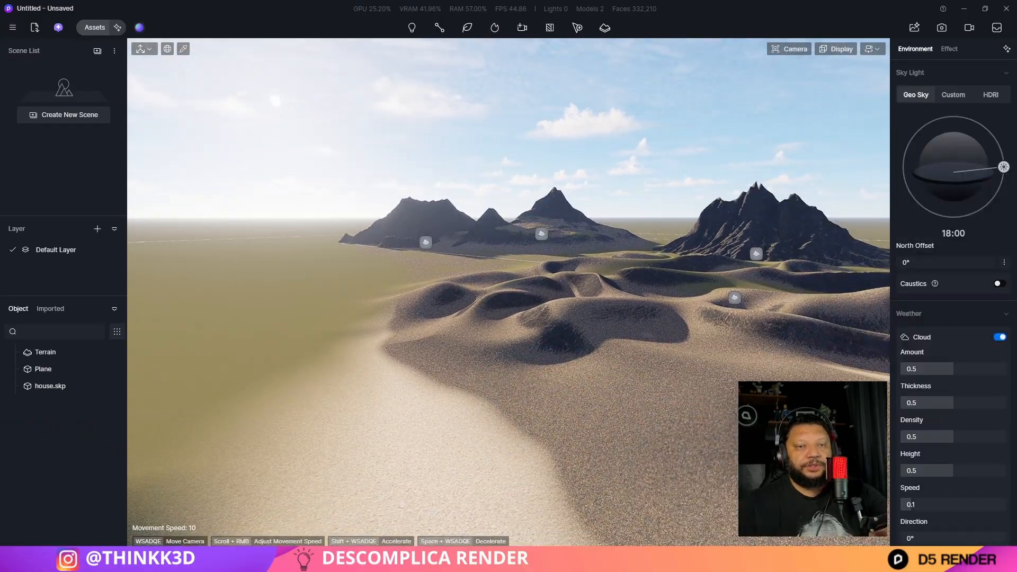
Examine the leaf-covered ground up close and its blend with the beach sand beside the dunes
{"action": "right_click_drag", "start_coordinate": [714, 448], "coordinate": [736, 466]}
{"action": "key", "text": "w"}
{"action": "right_click_drag", "start_coordinate": [658, 450], "coordinate": [683, 501]}
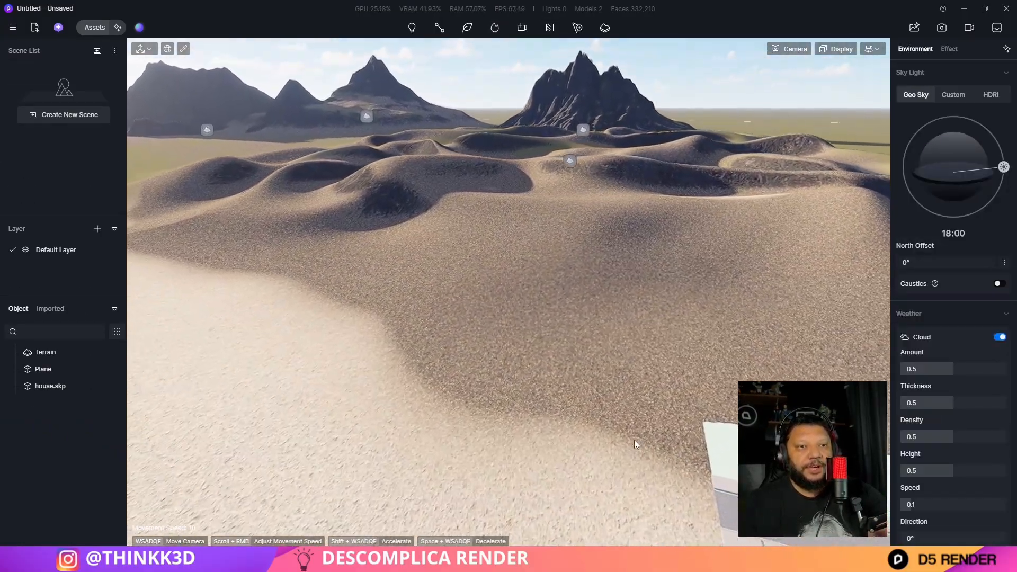
{"action": "key", "text": "w"}
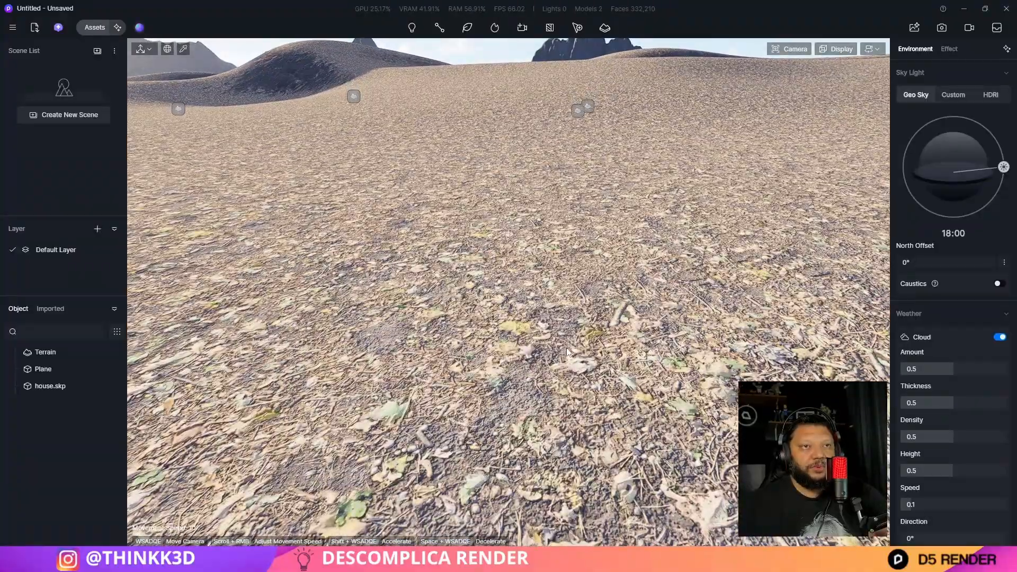
{"action": "key", "text": "w"}
{"action": "right_click_drag", "start_coordinate": [564, 347], "coordinate": [297, 344]}
{"action": "key", "text": "w"}
{"action": "right_click_drag", "start_coordinate": [720, 329], "coordinate": [670, 310]}
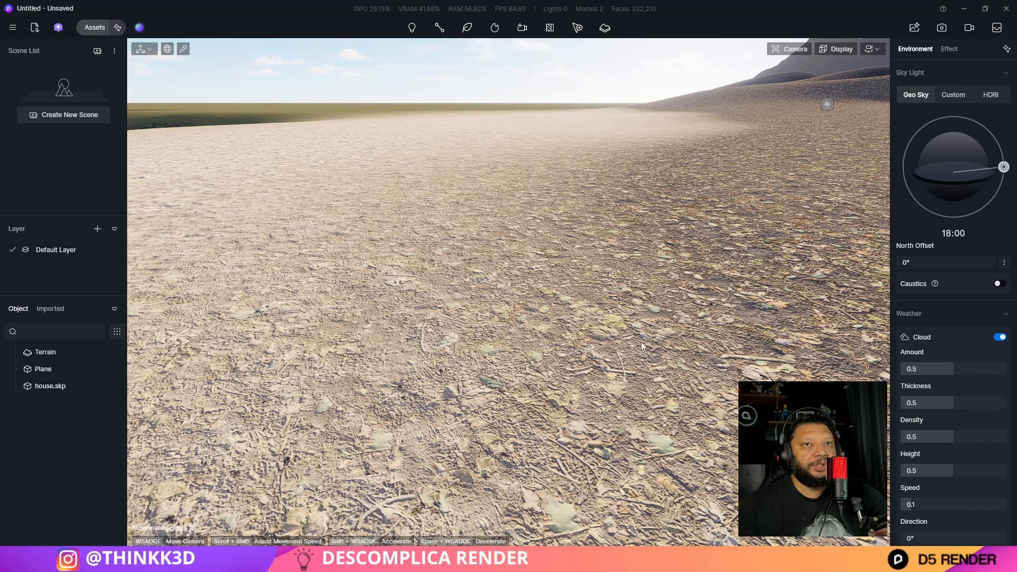
{"action": "right_click_drag", "start_coordinate": [610, 289], "coordinate": [860, 155]}
{"action": "right_click_drag", "start_coordinate": [551, 237], "coordinate": [365, 204]}
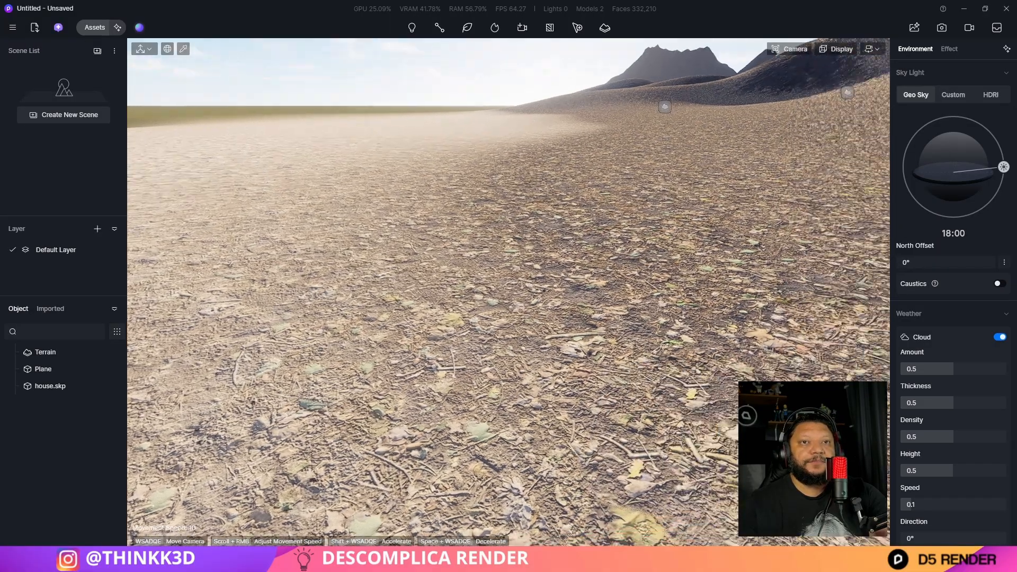
{"action": "right_click_drag", "start_coordinate": [337, 180], "coordinate": [598, 257]}
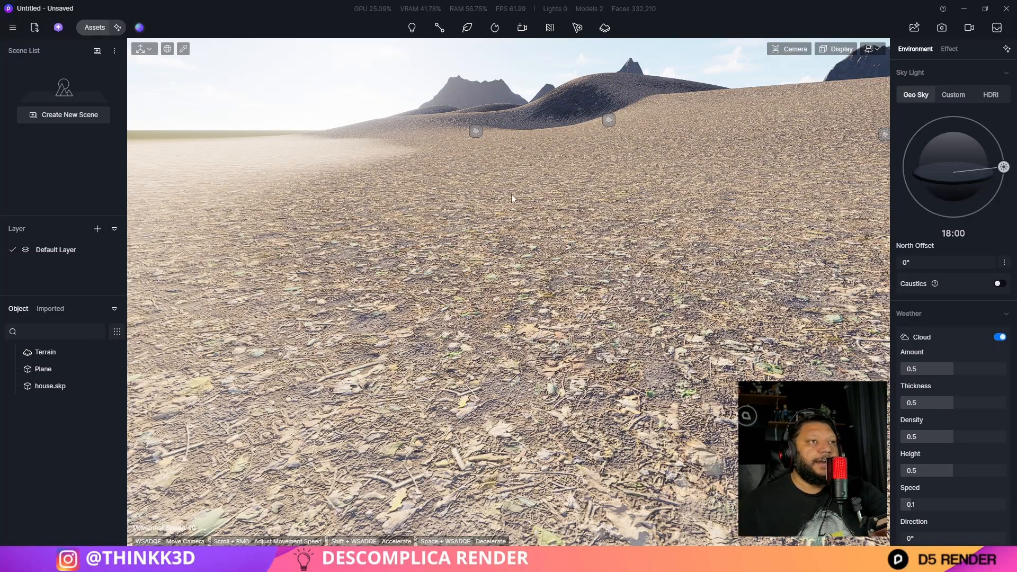
Examine the house, dunes and mountains from the beach side of the road
{"action": "scroll", "coordinate": [418, 162], "scroll_direction": "down", "scroll_amount": 3}
{"action": "right_click_drag", "start_coordinate": [503, 204], "coordinate": [783, 164]}
{"action": "key", "text": "w"}
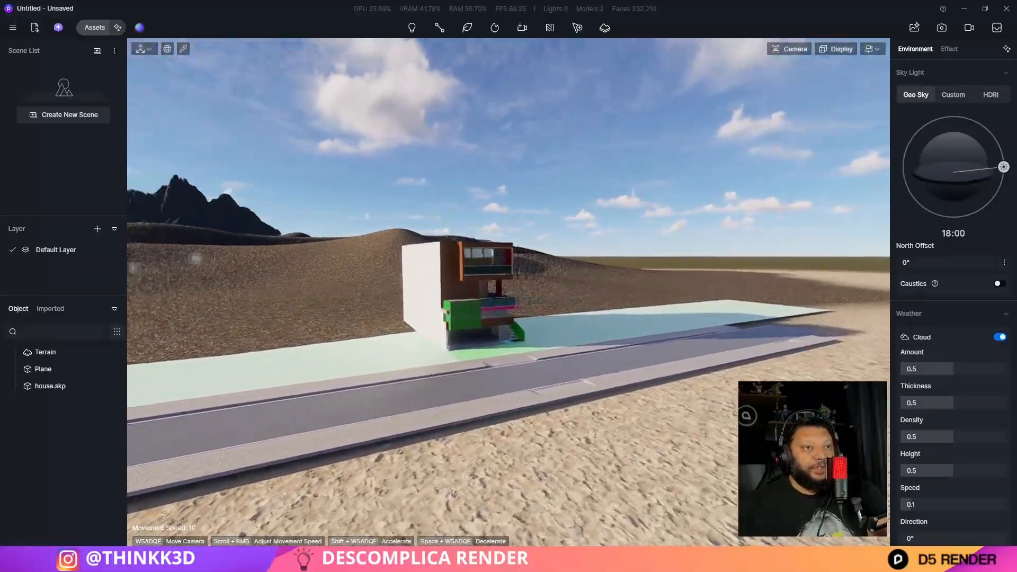
{"action": "key", "text": "d"}
{"action": "right_click_drag", "start_coordinate": [704, 250], "coordinate": [366, 250]}
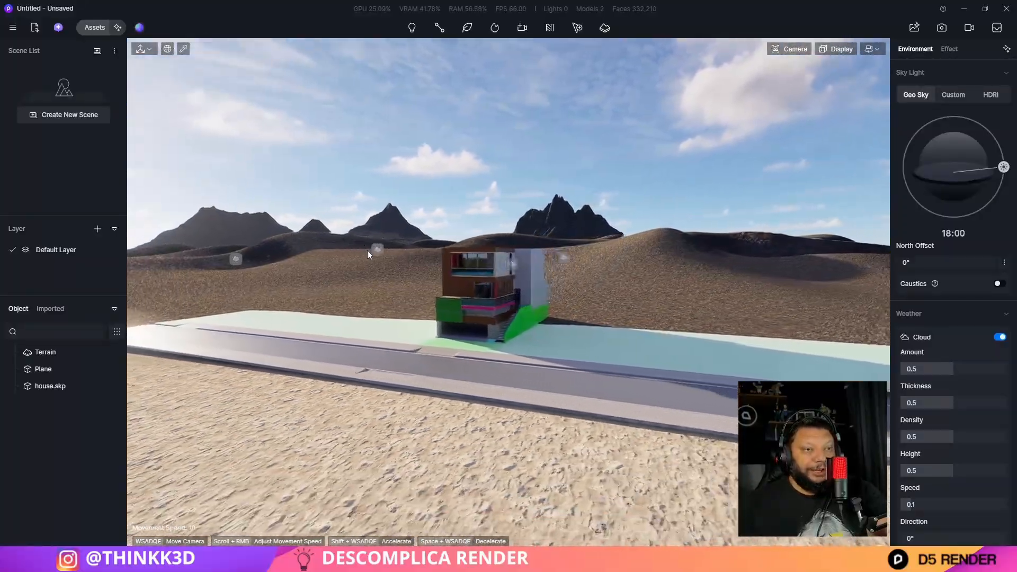
{"action": "key", "text": "q"}
{"action": "key", "text": "q"}
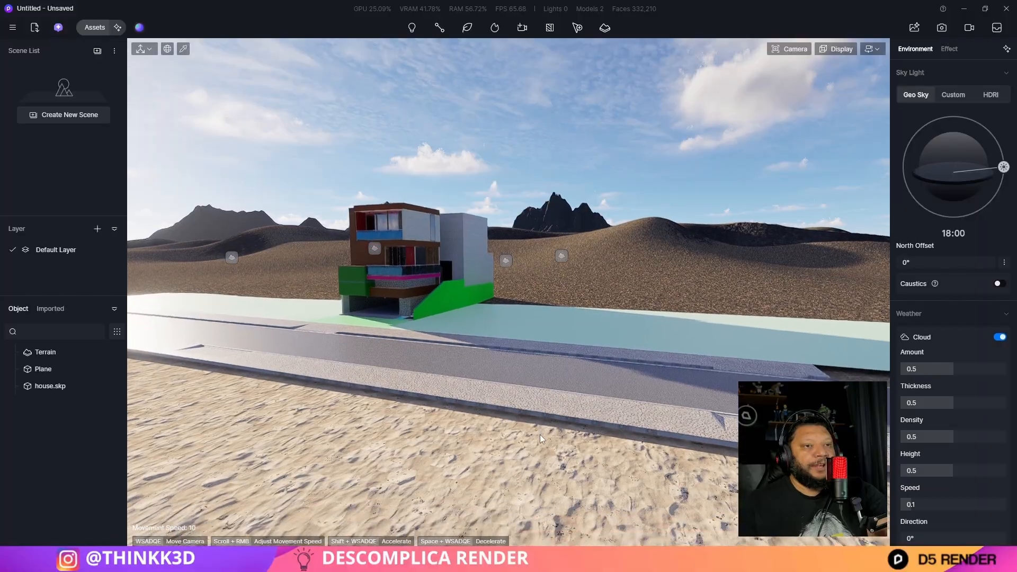
{"action": "key", "text": "w"}
{"action": "key", "text": "d"}
{"action": "right_click_drag", "start_coordinate": [701, 388], "coordinate": [593, 388]}
{"action": "key", "text": "a"}
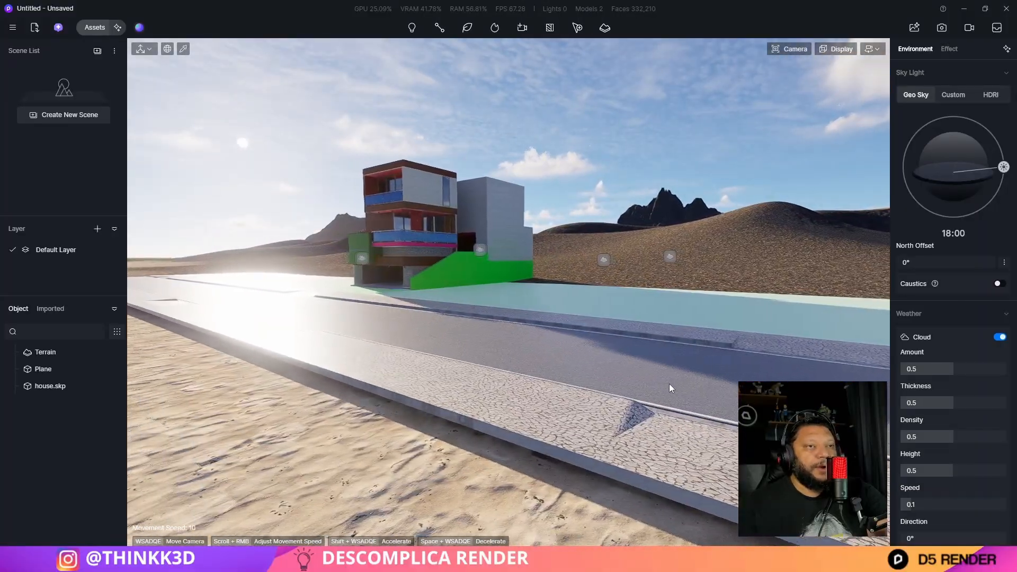
{"action": "key", "text": "a"}
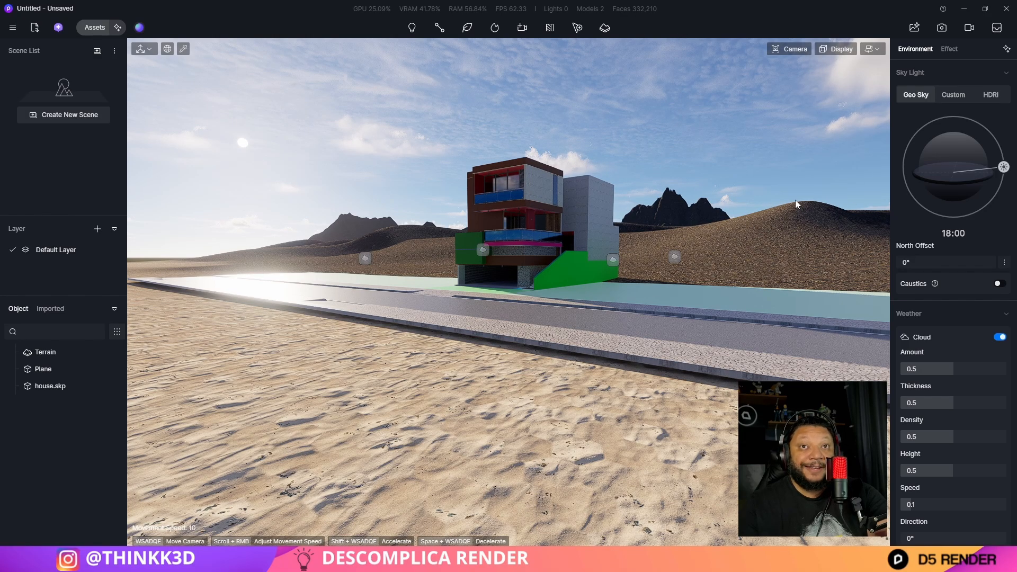
Raise the terrain's sand at the sidewalk edge with the Upward sculpt brush at size 1, strength 7 and edge falloff 66
{"action": "left_click", "coordinate": [56, 356]}
{"action": "left_click", "coordinate": [921, 93]}
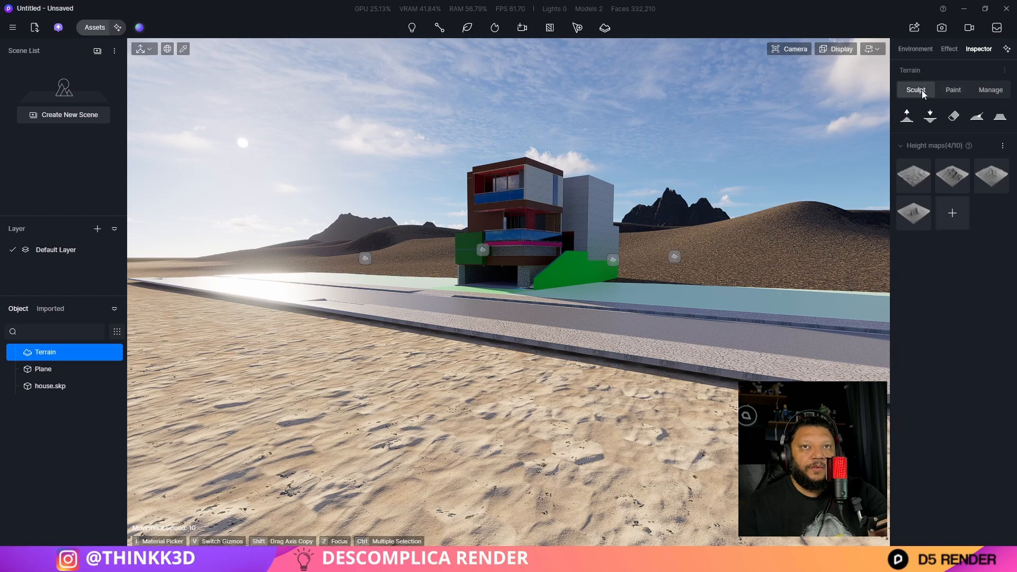
{"action": "left_click", "coordinate": [907, 117]}
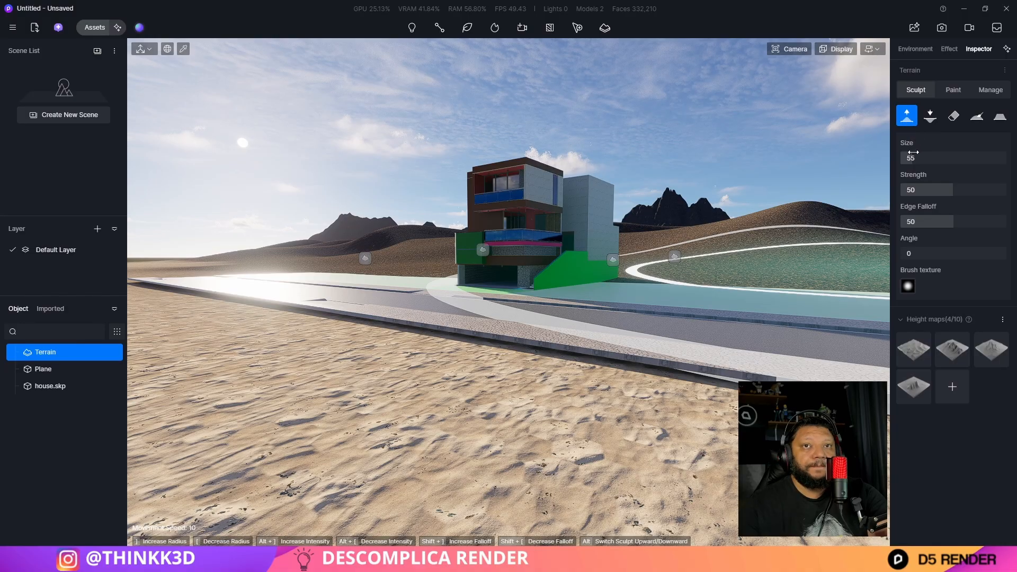
{"action": "left_click_drag", "start_coordinate": [909, 158], "coordinate": [900, 159]}
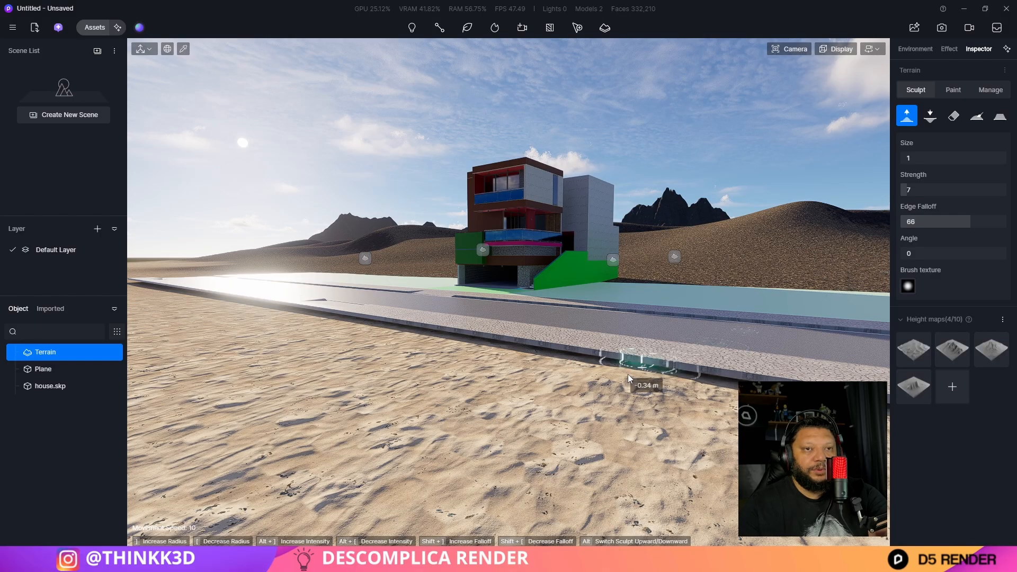
{"action": "mouse_move", "coordinate": [646, 374]}
{"action": "left_mouse_down"}
{"action": "mouse_move", "coordinate": [617, 364]}
{"action": "mouse_move", "coordinate": [697, 385]}
{"action": "left_mouse_up"}
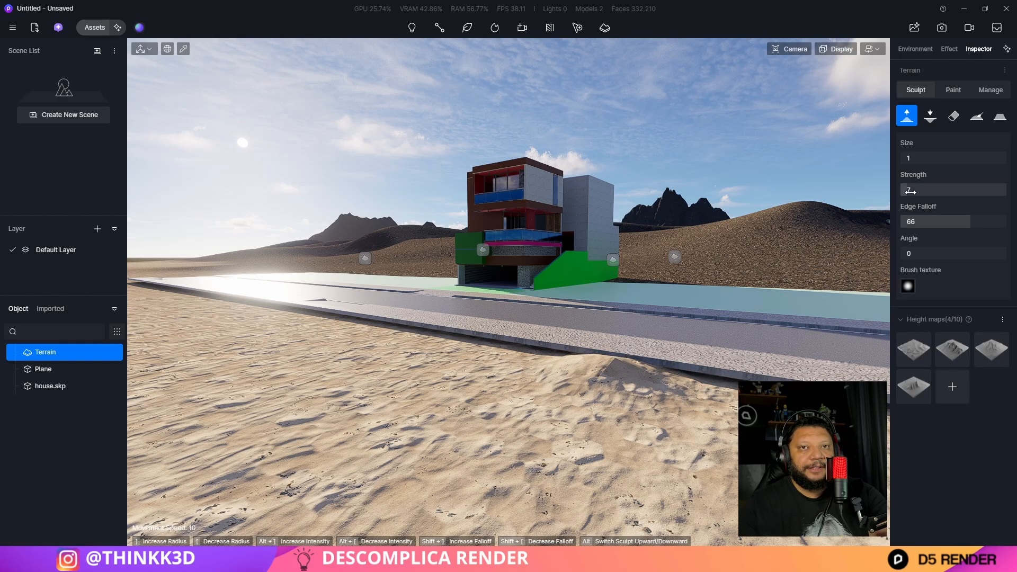
Set the Upward brush strength to 2, sculpt the sand against the sidewalk in front of the house, and undo the last stroke
{"action": "left_click_drag", "start_coordinate": [666, 380], "coordinate": [732, 385]}
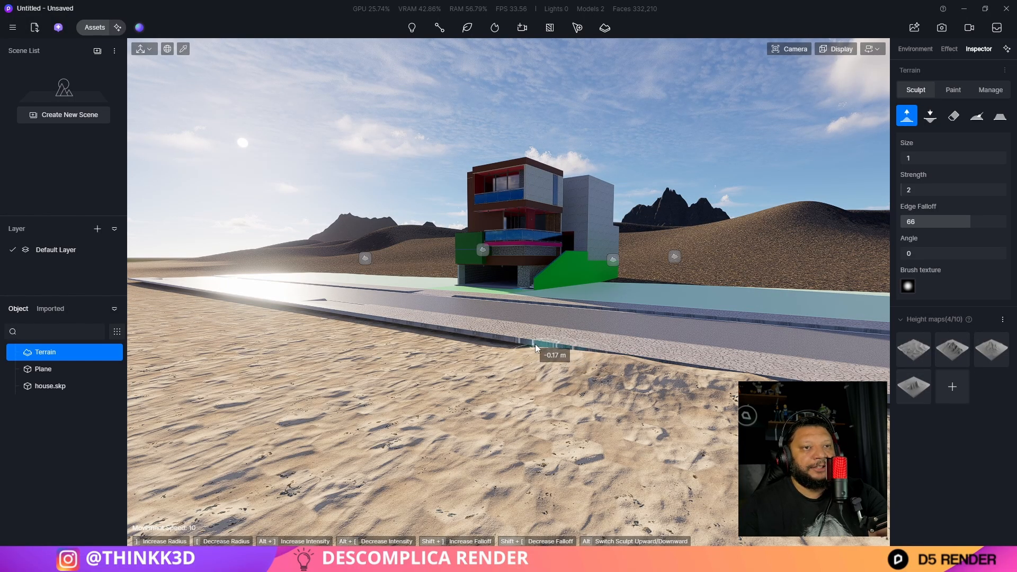
{"action": "left_click_drag", "start_coordinate": [536, 343], "coordinate": [679, 364]}
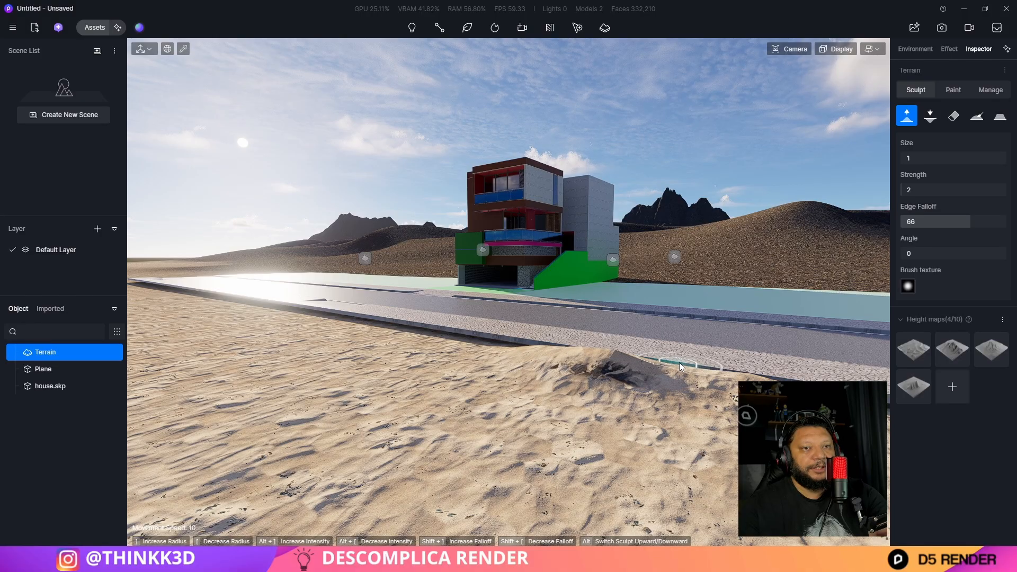
{"action": "key", "text": "ctrl+z"}
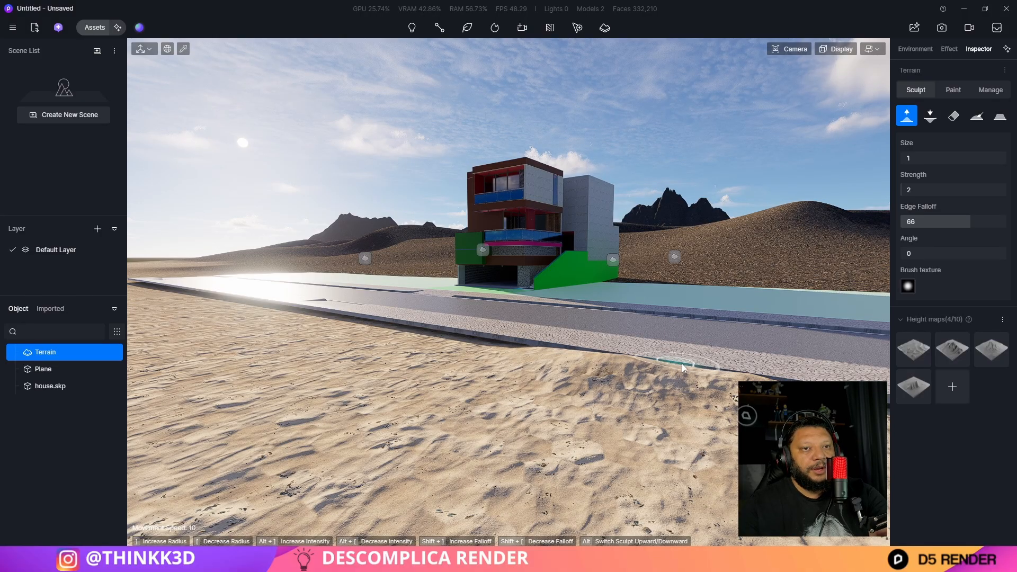
Build up the sand along the near sidewalk's edge at close range with the size 1, strength 2 brush, and leave sculpting
{"action": "key", "text": "w"}
{"action": "right_click_drag", "start_coordinate": [698, 371], "coordinate": [681, 397]}
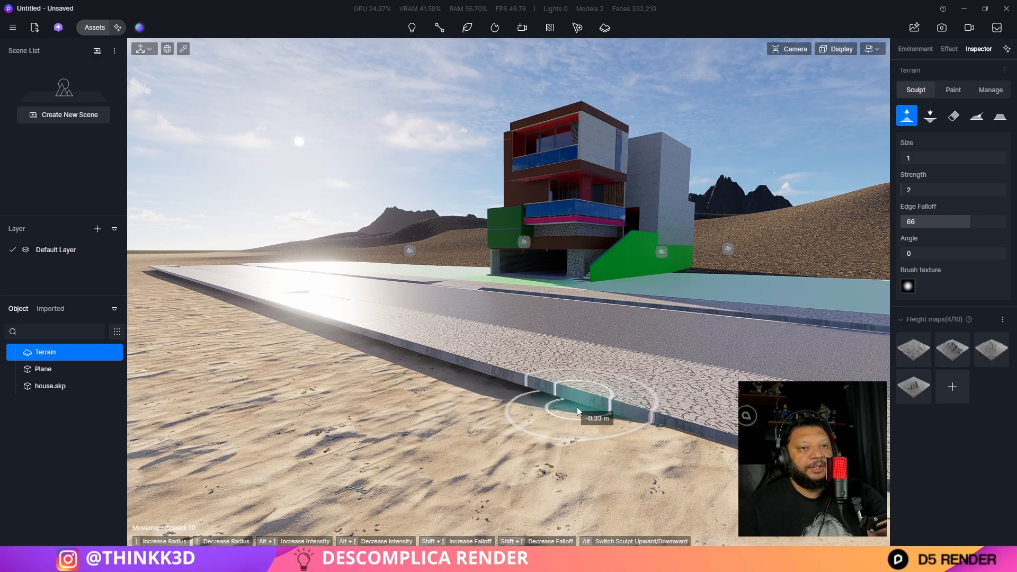
{"action": "mouse_move", "coordinate": [635, 418]}
{"action": "left_mouse_down"}
{"action": "mouse_move", "coordinate": [414, 352]}
{"action": "mouse_move", "coordinate": [683, 439]}
{"action": "mouse_move", "coordinate": [699, 488]}
{"action": "left_mouse_up"}
{"action": "right_click_drag", "start_coordinate": [697, 487], "coordinate": [752, 492]}
{"action": "mouse_move", "coordinate": [704, 426]}
{"action": "left_mouse_down"}
{"action": "mouse_move", "coordinate": [669, 424]}
{"action": "mouse_move", "coordinate": [722, 421]}
{"action": "mouse_move", "coordinate": [577, 408]}
{"action": "left_mouse_up"}
{"action": "key", "text": "Escape"}
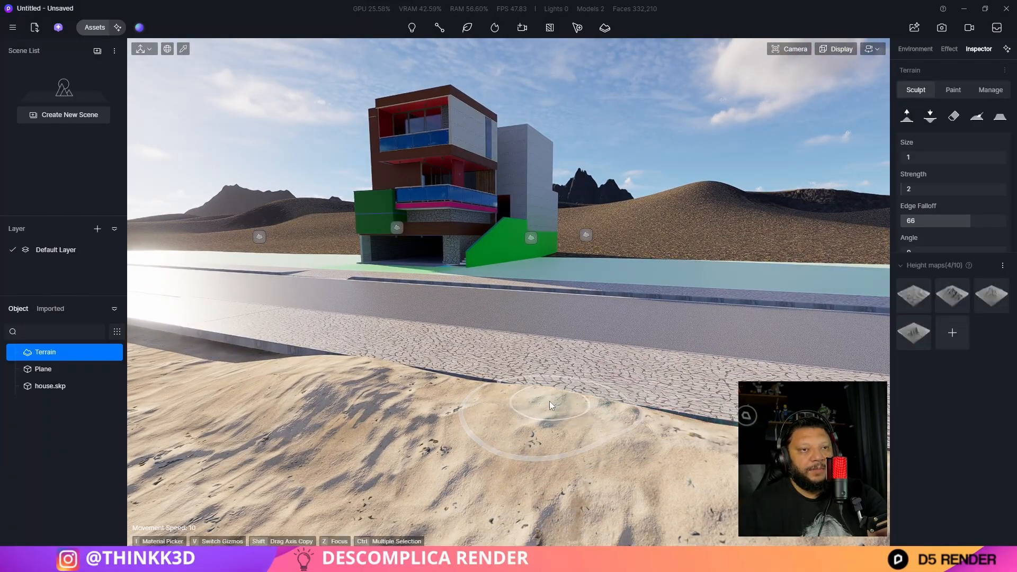
Raise the sand along the sidewalk's beach side to the road's far end past the house, using the Upward brush at size 3
{"action": "key", "text": "a"}
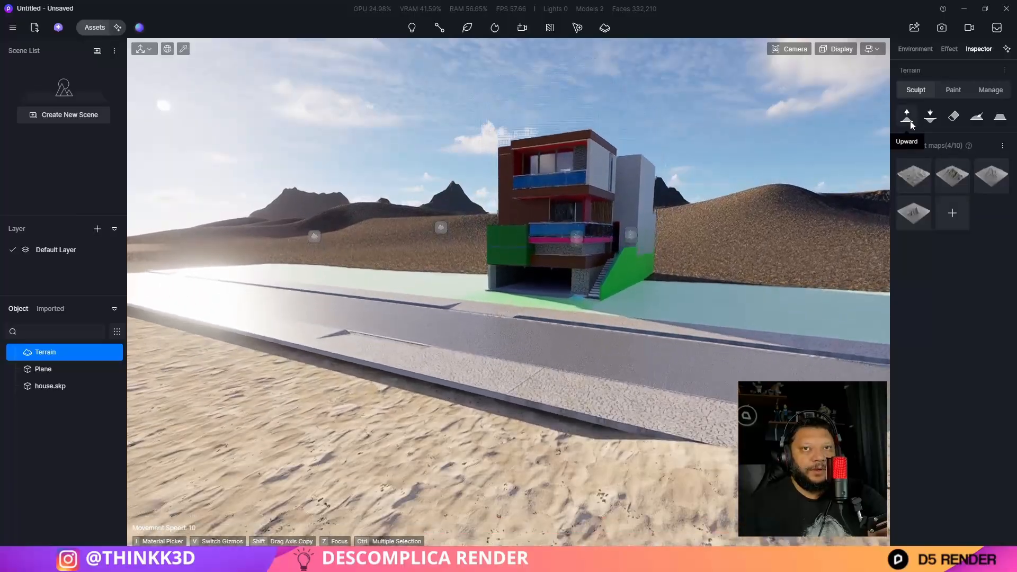
{"action": "left_click", "coordinate": [906, 116]}
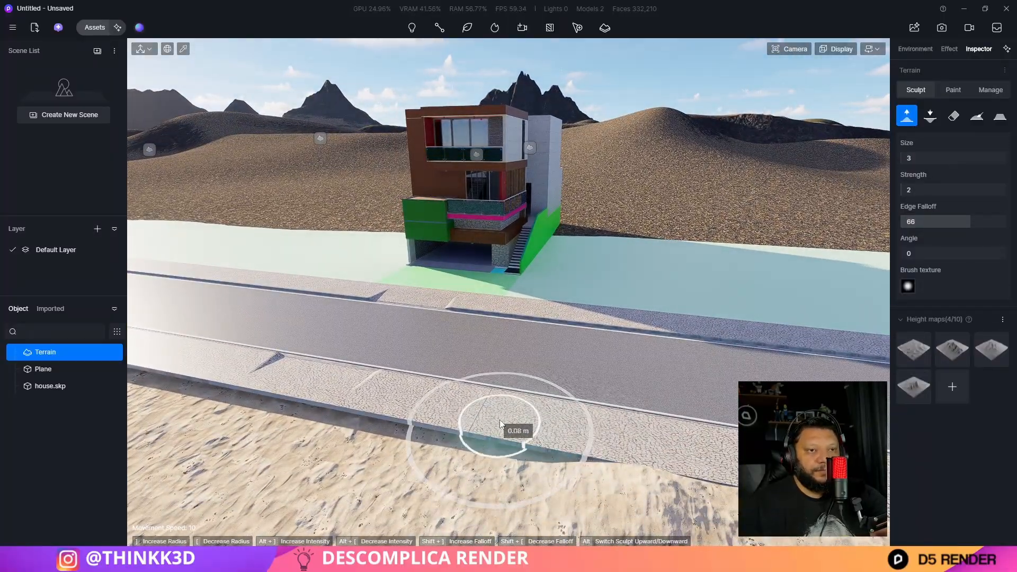
{"action": "mouse_move", "coordinate": [571, 447]}
{"action": "left_mouse_down"}
{"action": "mouse_move", "coordinate": [364, 408]}
{"action": "mouse_move", "coordinate": [420, 419]}
{"action": "mouse_move", "coordinate": [446, 411]}
{"action": "left_mouse_up"}
{"action": "key", "text": "a"}
{"action": "mouse_move", "coordinate": [355, 382]}
{"action": "left_mouse_down"}
{"action": "mouse_move", "coordinate": [454, 397]}
{"action": "mouse_move", "coordinate": [413, 371]}
{"action": "mouse_move", "coordinate": [424, 365]}
{"action": "mouse_move", "coordinate": [469, 403]}
{"action": "mouse_move", "coordinate": [453, 384]}
{"action": "mouse_move", "coordinate": [500, 380]}
{"action": "mouse_move", "coordinate": [411, 363]}
{"action": "mouse_move", "coordinate": [475, 360]}
{"action": "mouse_move", "coordinate": [609, 389]}
{"action": "mouse_move", "coordinate": [330, 332]}
{"action": "mouse_move", "coordinate": [380, 327]}
{"action": "mouse_move", "coordinate": [374, 319]}
{"action": "mouse_move", "coordinate": [412, 325]}
{"action": "mouse_move", "coordinate": [274, 291]}
{"action": "left_mouse_up"}
{"action": "key", "text": "a"}
{"action": "key", "text": "a"}
{"action": "key", "text": "a"}
{"action": "key", "text": "a"}
{"action": "key", "text": "a"}
{"action": "key", "text": "a"}
{"action": "key", "text": "a"}
{"action": "key", "text": "a"}
{"action": "key", "text": "a"}
{"action": "left_click_drag", "start_coordinate": [359, 299], "coordinate": [235, 290]}
{"action": "key", "text": "a"}
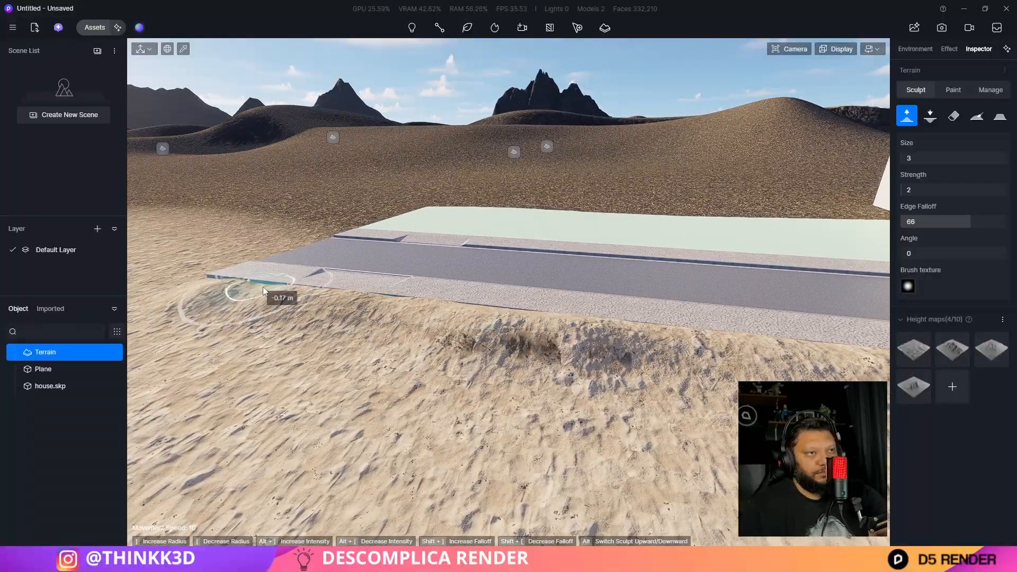
Raise the sand along the remaining sidewalk edge from in front of the house toward the road's opposite end
{"action": "key", "text": "d"}
{"action": "right_click_drag", "start_coordinate": [715, 363], "coordinate": [713, 349]}
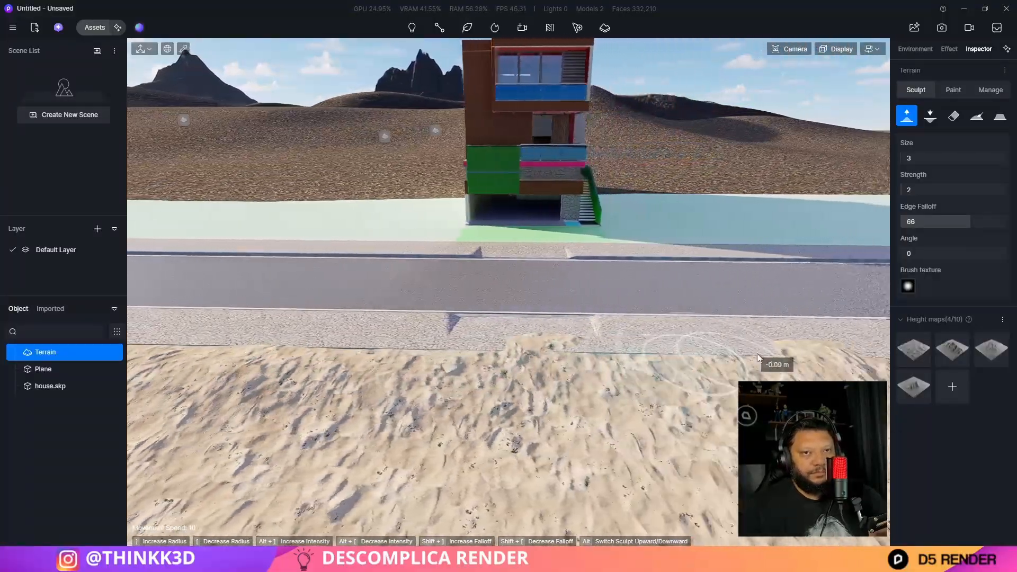
{"action": "left_click_drag", "start_coordinate": [757, 354], "coordinate": [406, 333], "text": "alt"}
{"action": "key", "text": "d"}
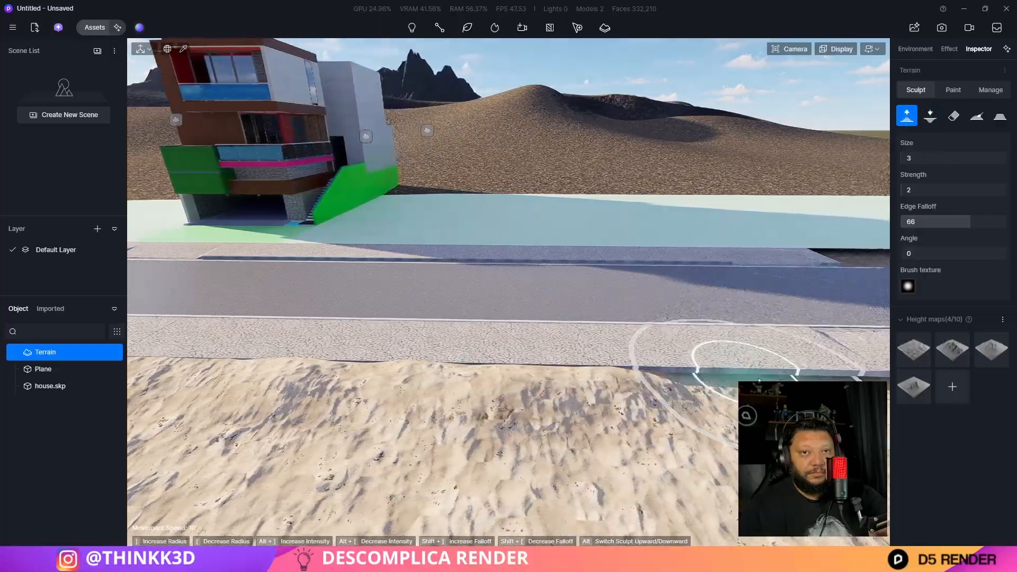
{"action": "left_click_drag", "start_coordinate": [638, 374], "coordinate": [777, 371]}
{"action": "key", "text": "d"}
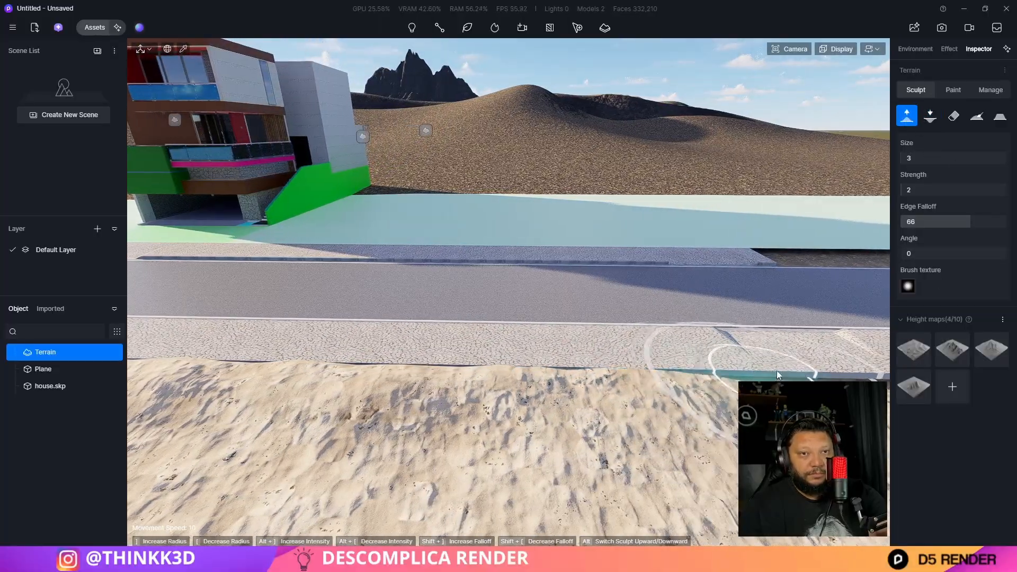
{"action": "key", "text": "d"}
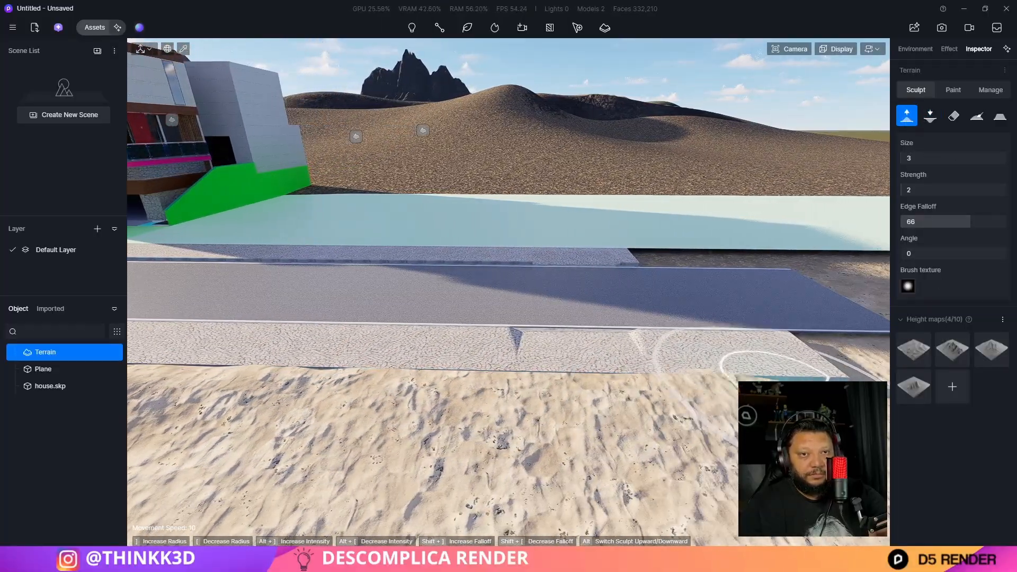
Switch to the Downward sculpt brush, deselect the terrain, and examine the raised sand bank and house from low on the beach
{"action": "left_click", "coordinate": [930, 116]}
{"action": "key", "text": "a"}
{"action": "key", "text": "s"}
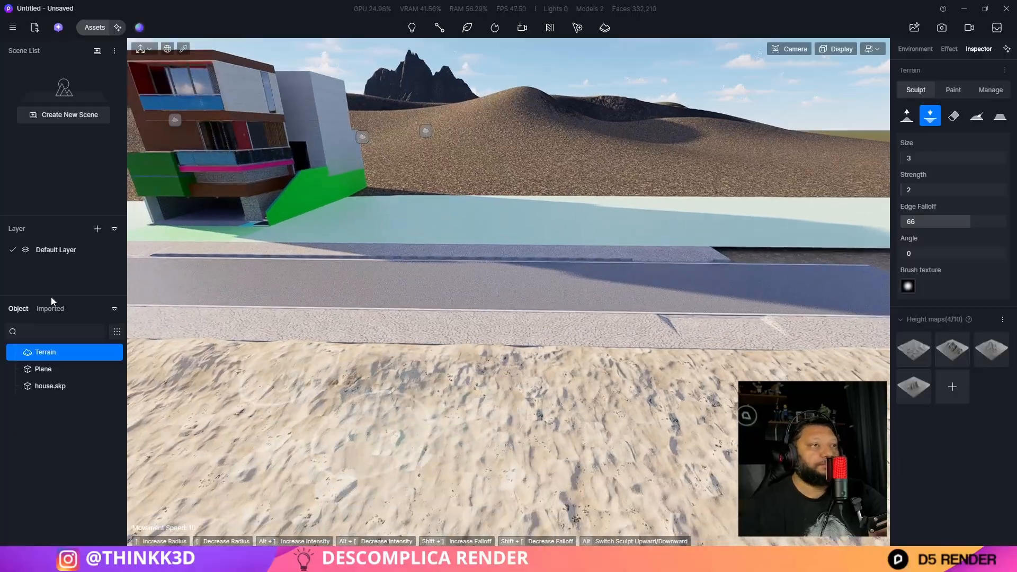
{"action": "left_click", "coordinate": [306, 227]}
{"action": "right_click_drag", "start_coordinate": [491, 273], "coordinate": [418, 222]}
{"action": "key", "text": "s"}
{"action": "key", "text": "q"}
{"action": "middle_click_drag", "start_coordinate": [504, 266], "coordinate": [503, 328]}
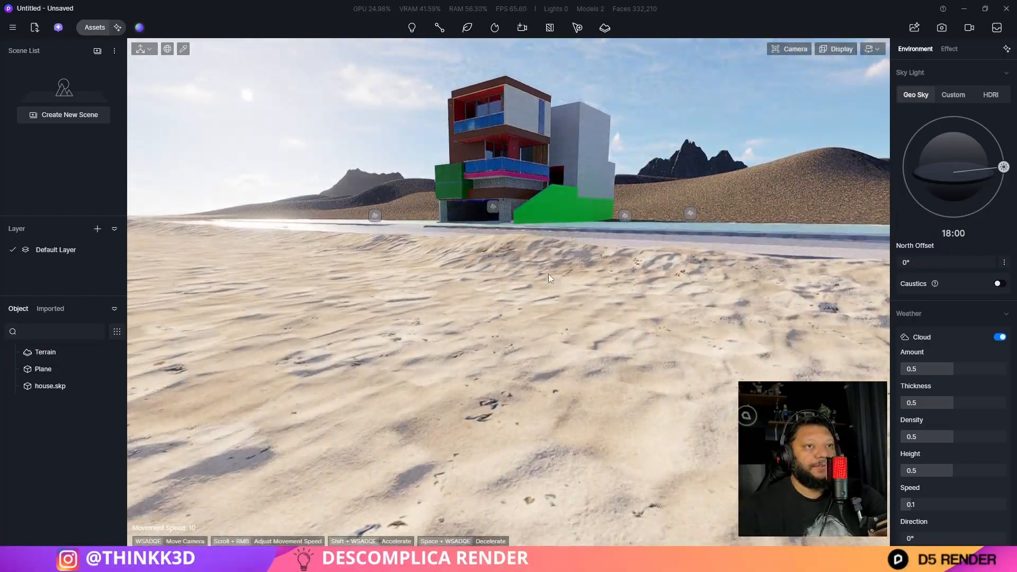
Select the terrain and flatten the sand bank beside the sidewalk with the Flatten sculpt brush at size 3, strength 2
{"action": "key", "text": "e"}
{"action": "key", "text": "e"}
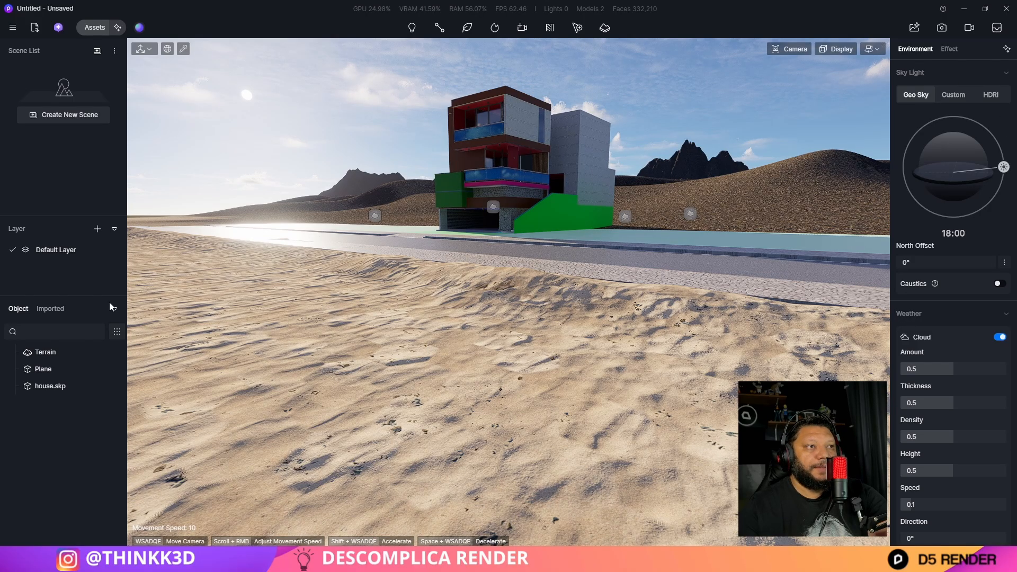
{"action": "left_click", "coordinate": [52, 353]}
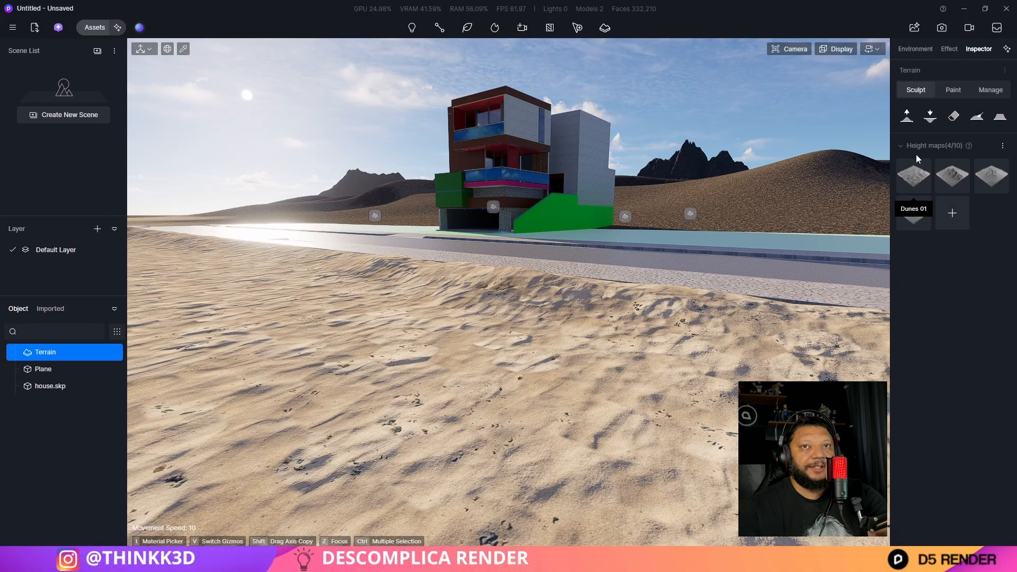
{"action": "left_click", "coordinate": [930, 116]}
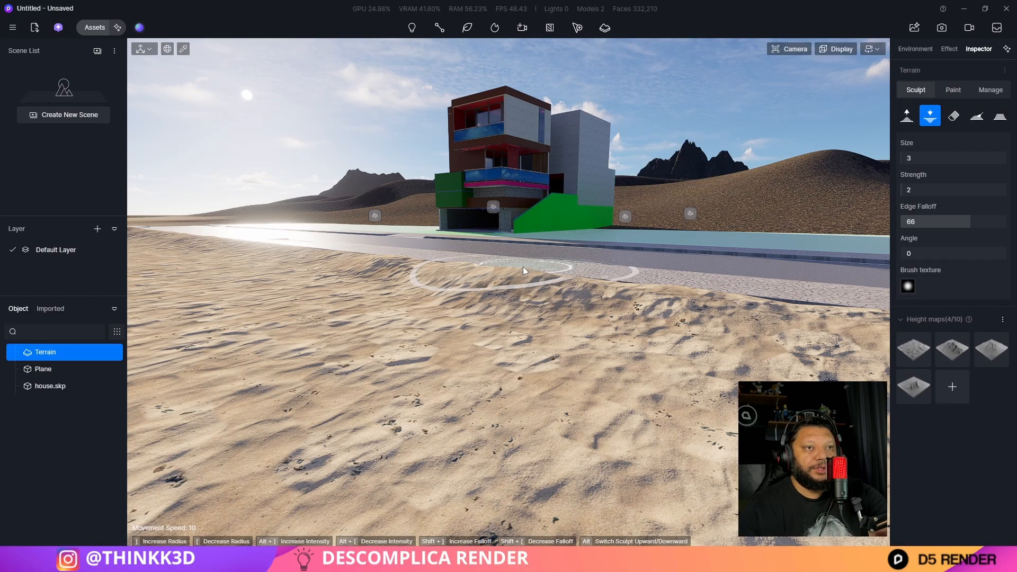
{"action": "left_click", "coordinate": [1000, 115]}
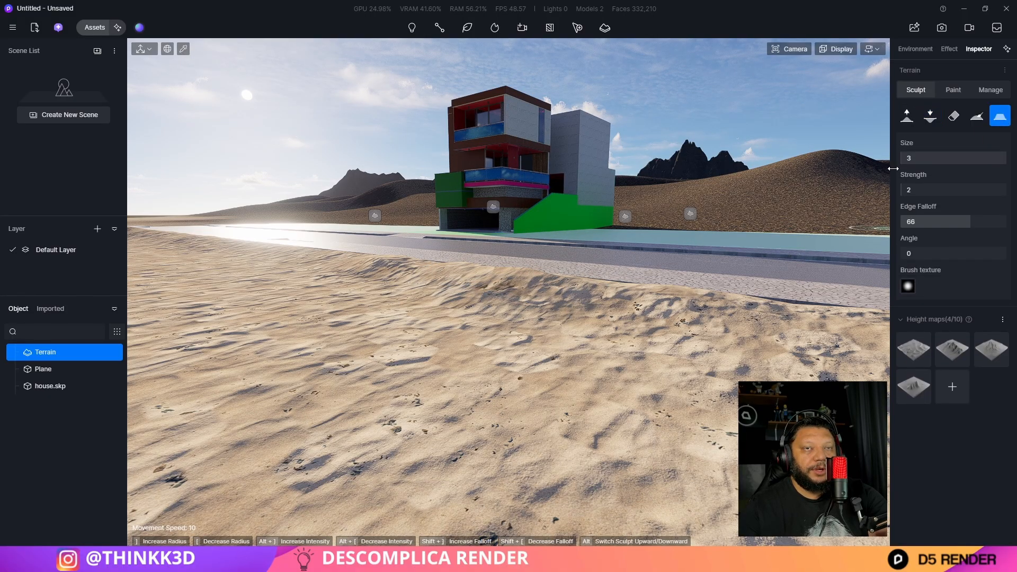
{"action": "left_click_drag", "start_coordinate": [541, 267], "coordinate": [529, 270]}
{"action": "middle_click_drag", "start_coordinate": [557, 269], "coordinate": [509, 310]}
{"action": "right_click_drag", "start_coordinate": [509, 310], "coordinate": [389, 313]}
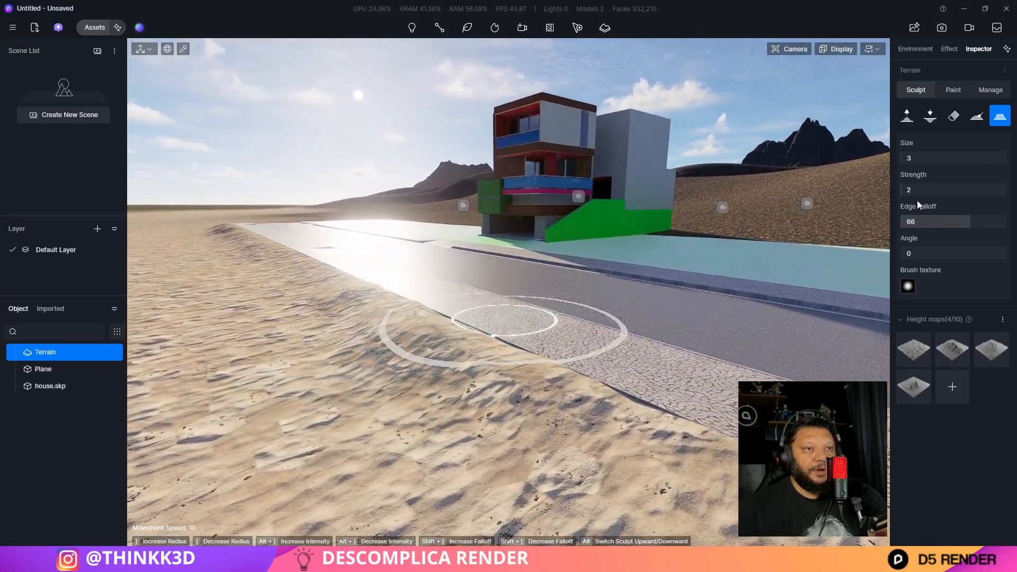
Lower the sand beside the sidewalk with the Downward brush and build its edge back up with the Upward brush at size 3
{"action": "left_click", "coordinate": [930, 116]}
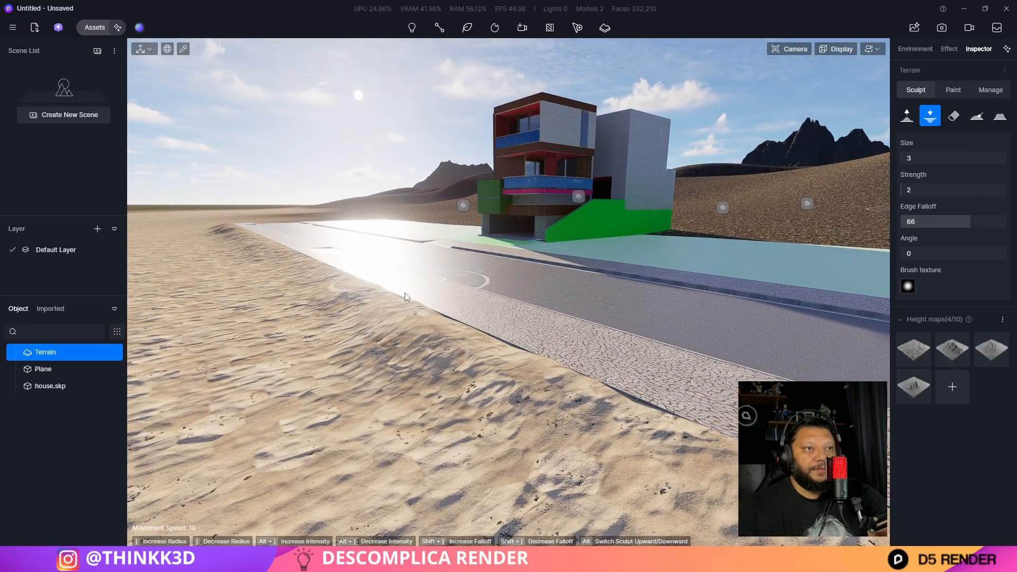
{"action": "mouse_move", "coordinate": [344, 297]}
{"action": "left_mouse_down"}
{"action": "mouse_move", "coordinate": [355, 290]}
{"action": "mouse_move", "coordinate": [501, 377]}
{"action": "mouse_move", "coordinate": [382, 329]}
{"action": "mouse_move", "coordinate": [681, 323]}
{"action": "left_mouse_up"}
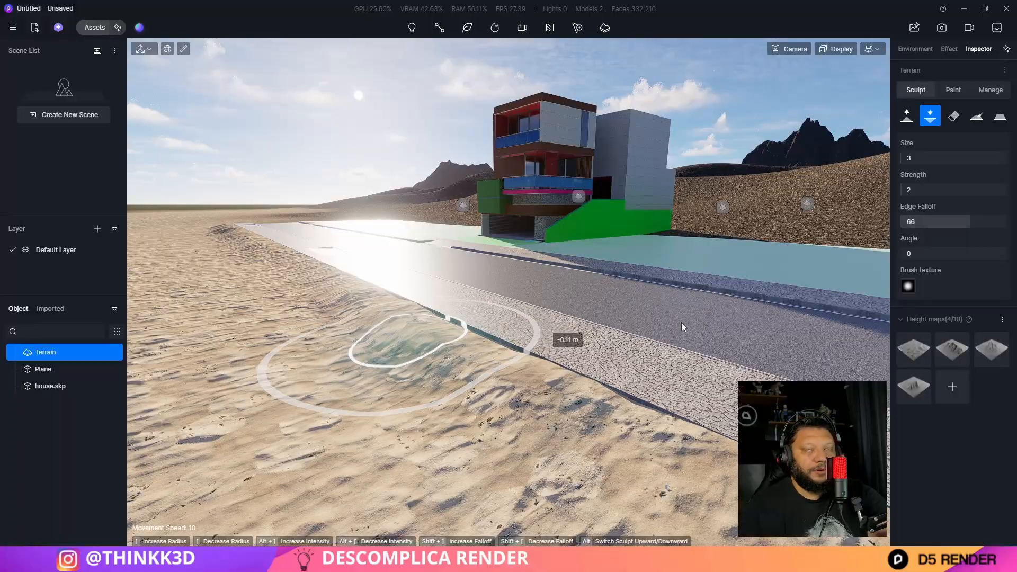
{"action": "key", "text": "alt"}
{"action": "mouse_move", "coordinate": [575, 331]}
{"action": "left_mouse_down"}
{"action": "mouse_move", "coordinate": [484, 301]}
{"action": "mouse_move", "coordinate": [570, 349]}
{"action": "mouse_move", "coordinate": [710, 371]}
{"action": "mouse_move", "coordinate": [536, 325]}
{"action": "mouse_move", "coordinate": [443, 282]}
{"action": "left_mouse_up"}
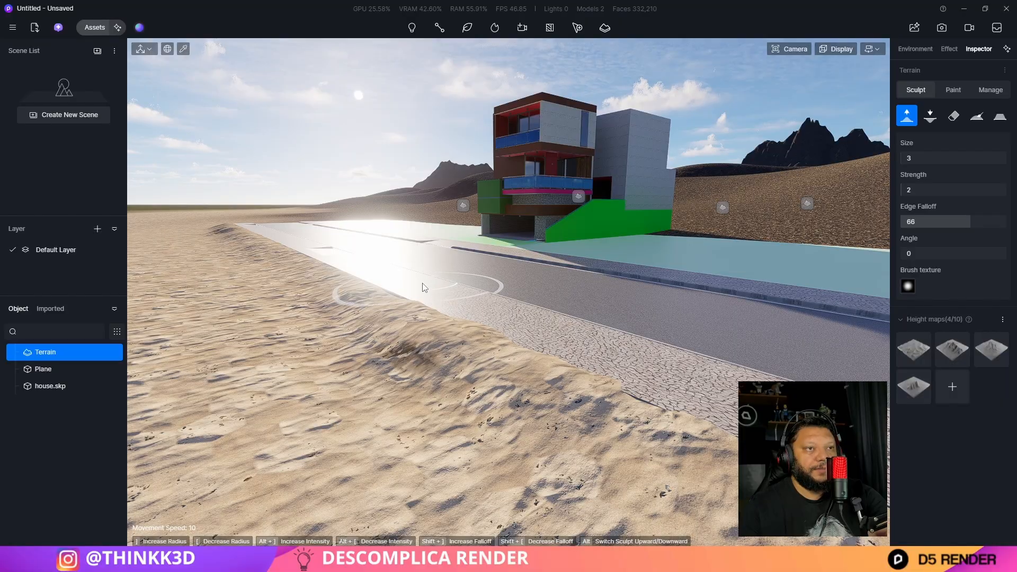
{"action": "scroll", "coordinate": [442, 288], "scroll_direction": "up", "scroll_amount": 5}
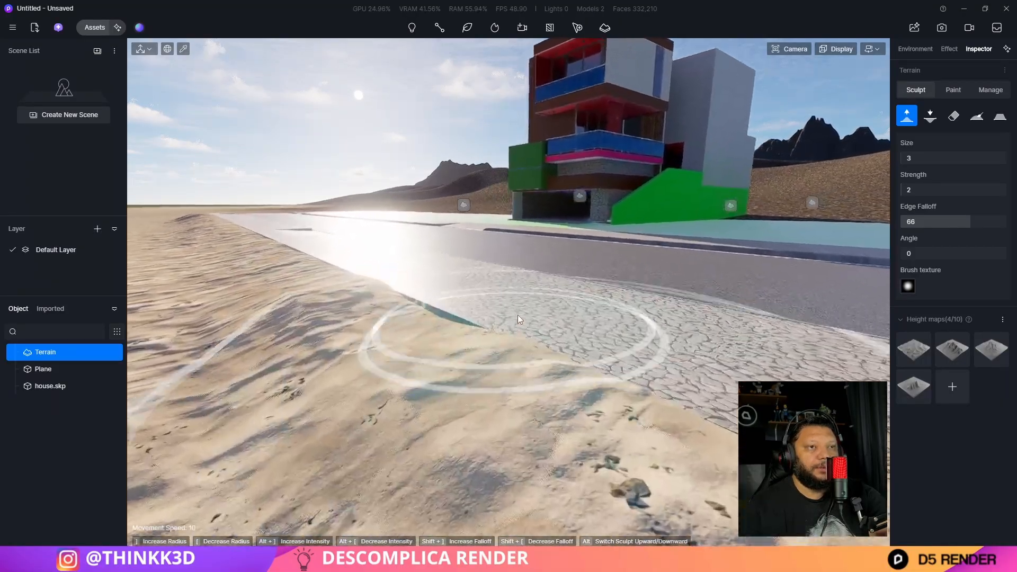
{"action": "left_click_drag", "start_coordinate": [534, 319], "coordinate": [545, 319]}
{"action": "scroll", "coordinate": [575, 315], "scroll_direction": "down", "scroll_amount": 3}
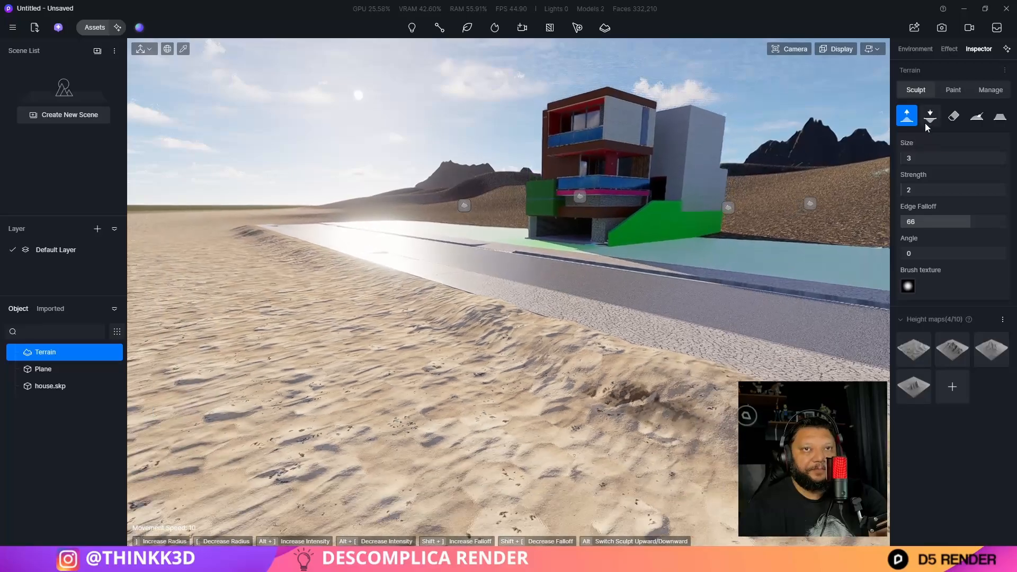
Dig a hollow into the sand bank near the sidewalk with the Downward brush at size 3, strength 2, and leave sculpting
{"action": "left_click", "coordinate": [927, 119]}
{"action": "mouse_move", "coordinate": [604, 344]}
{"action": "left_mouse_down"}
{"action": "mouse_move", "coordinate": [573, 385]}
{"action": "mouse_move", "coordinate": [578, 405]}
{"action": "mouse_move", "coordinate": [680, 433]}
{"action": "mouse_move", "coordinate": [441, 370]}
{"action": "mouse_move", "coordinate": [430, 341]}
{"action": "mouse_move", "coordinate": [437, 331]}
{"action": "mouse_move", "coordinate": [472, 339]}
{"action": "mouse_move", "coordinate": [469, 329]}
{"action": "mouse_move", "coordinate": [656, 411]}
{"action": "left_mouse_up"}
{"action": "key", "text": "s"}
{"action": "key", "text": "q"}
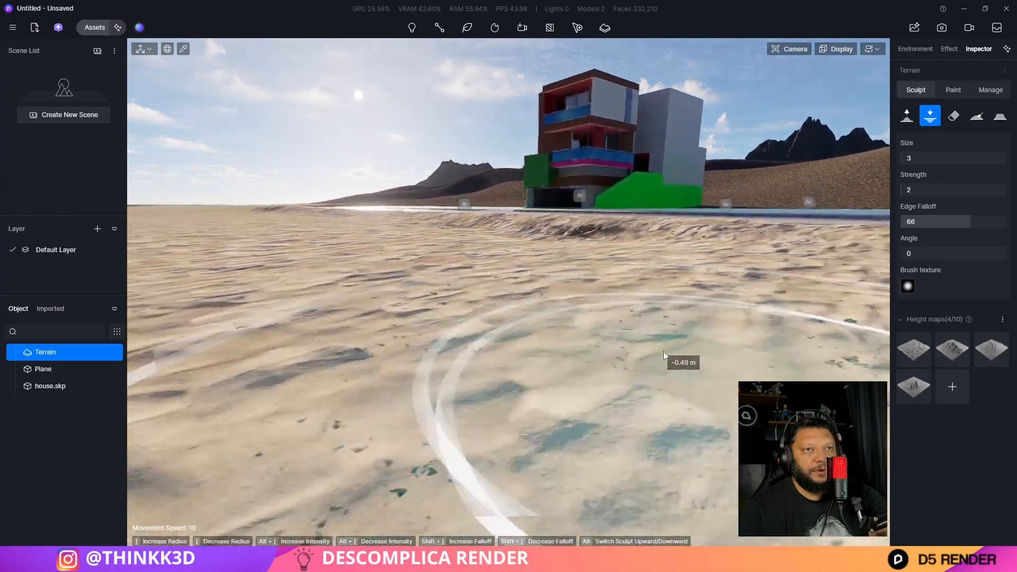
{"action": "key", "text": "e"}
{"action": "key", "text": "w"}
{"action": "key", "text": "q"}
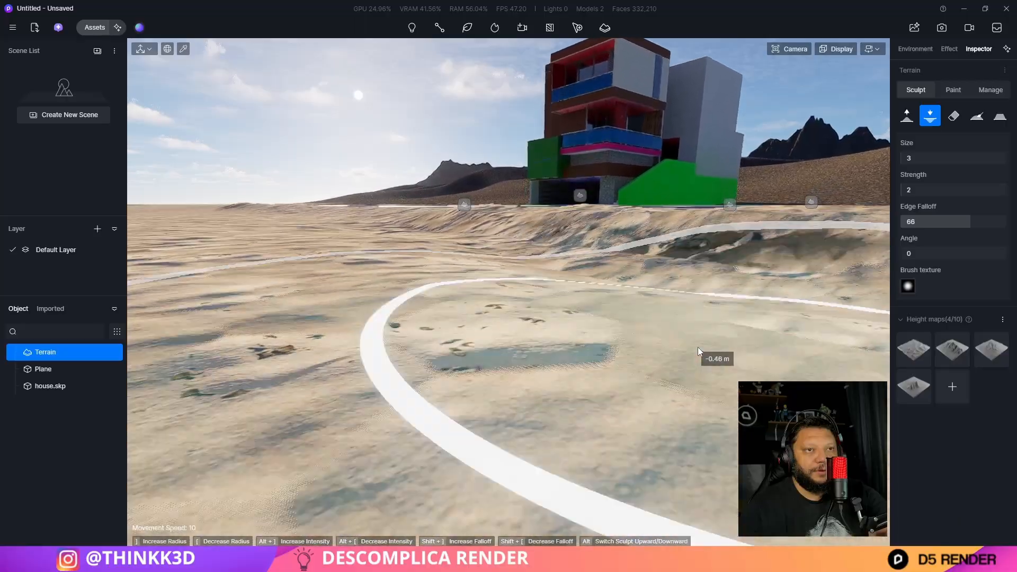
{"action": "key", "text": "s"}
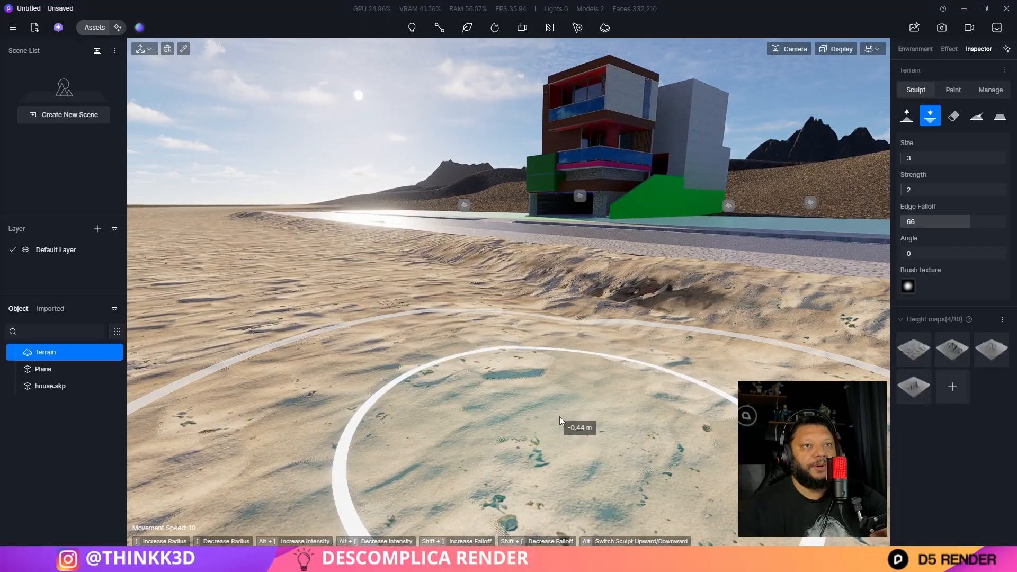
{"action": "key", "text": "Escape"}
Examine the sand bank along the road from several viewpoints and frame the whole house and mountains from low on the beach
{"action": "right_click_drag", "start_coordinate": [559, 417], "coordinate": [578, 311]}
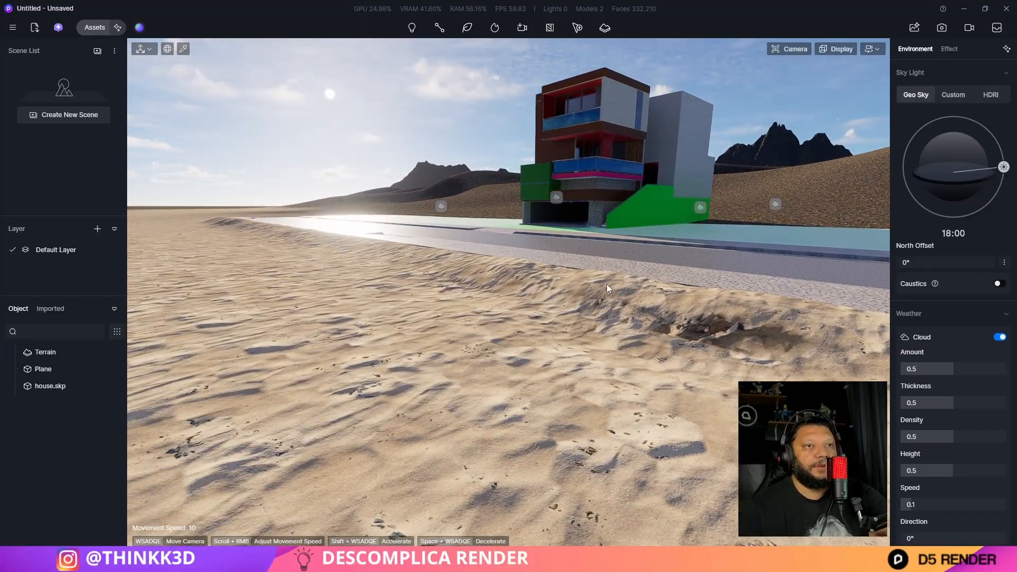
{"action": "right_click_drag", "start_coordinate": [484, 275], "coordinate": [625, 280]}
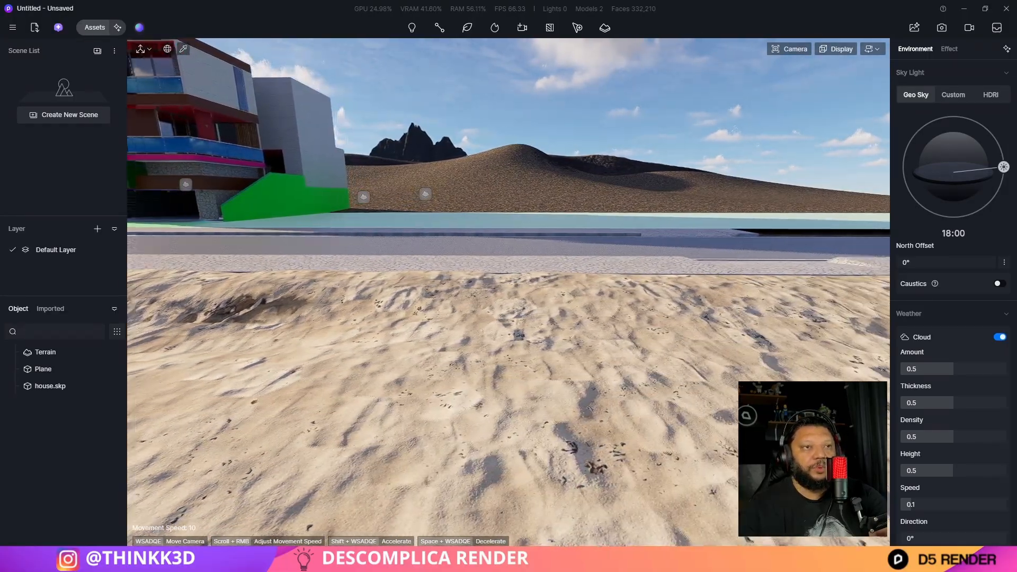
{"action": "right_click_drag", "start_coordinate": [821, 292], "coordinate": [609, 265]}
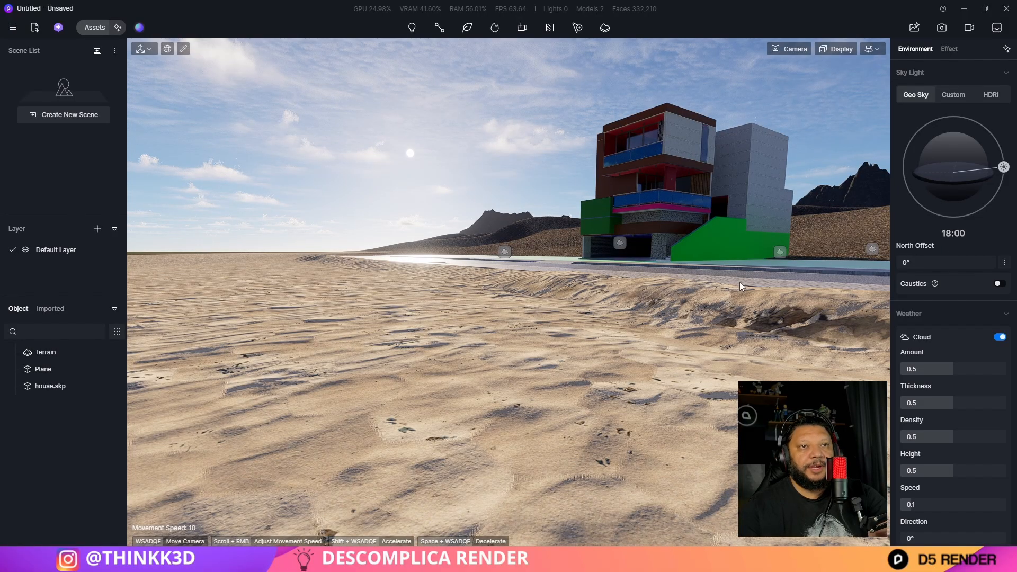
{"action": "right_click_drag", "start_coordinate": [652, 288], "coordinate": [763, 241]}
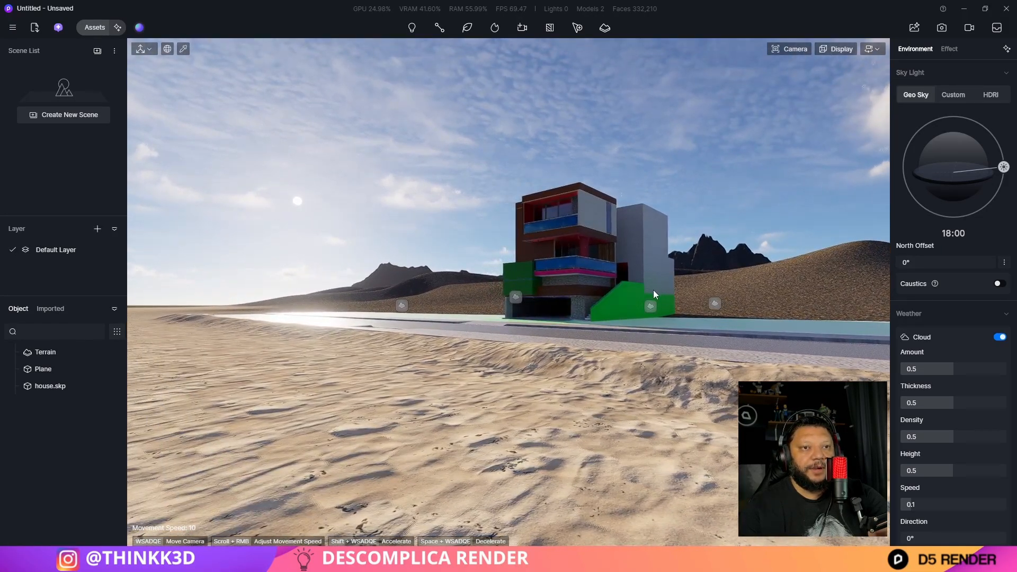
{"action": "key", "text": "s"}
{"action": "key", "text": "q"}
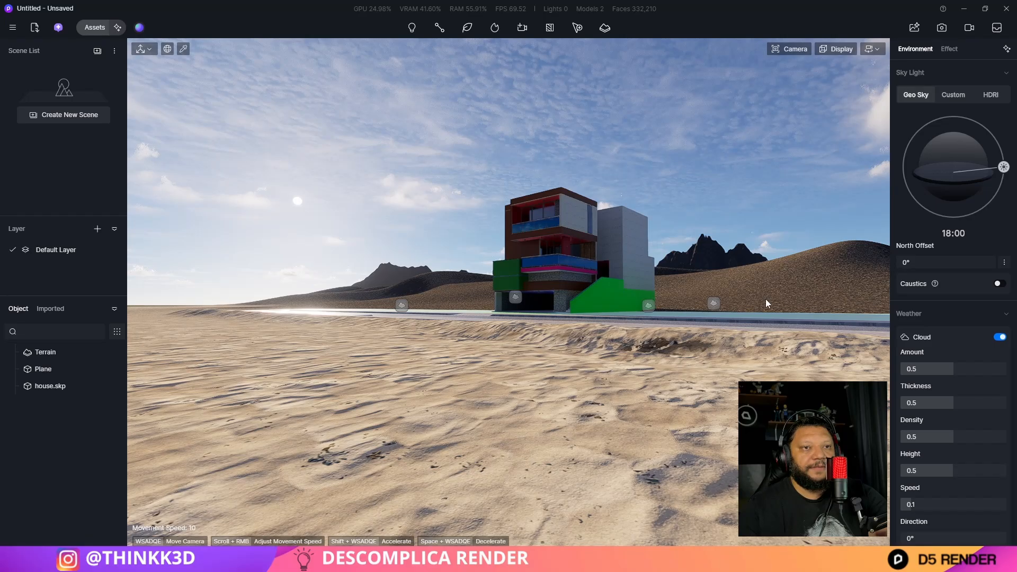
{"action": "key", "text": "d"}
{"action": "right_click_drag", "start_coordinate": [767, 302], "coordinate": [625, 444]}
{"action": "key", "text": "a"}
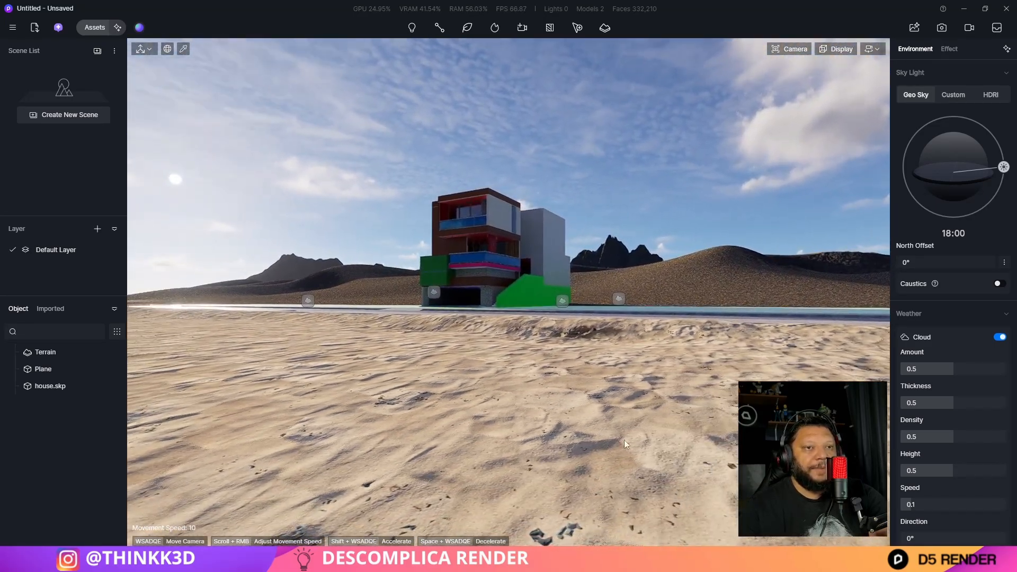
{"action": "right_click_drag", "start_coordinate": [687, 388], "coordinate": [675, 409]}
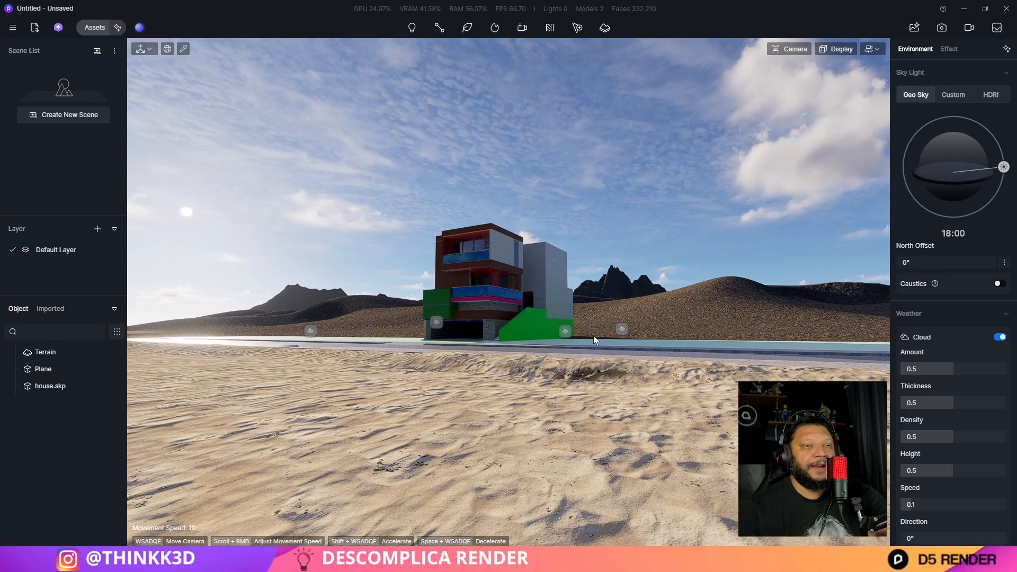
{"action": "key", "text": "w"}
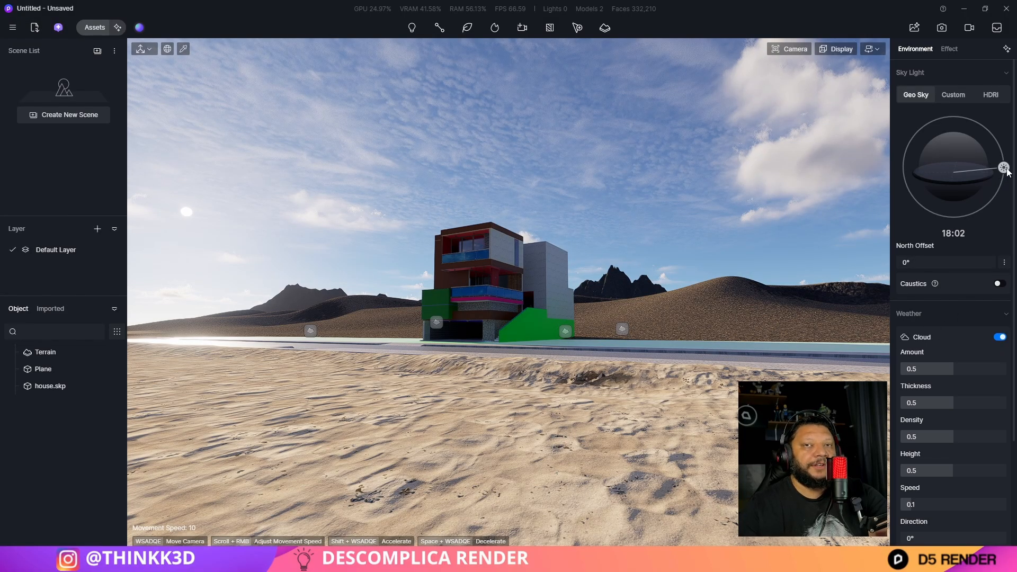
Set the Geo Sky time to 18:39 and the north offset to -55.5°, and save the current view as a new scene
{"action": "left_click_drag", "start_coordinate": [1006, 171], "coordinate": [1009, 180]}
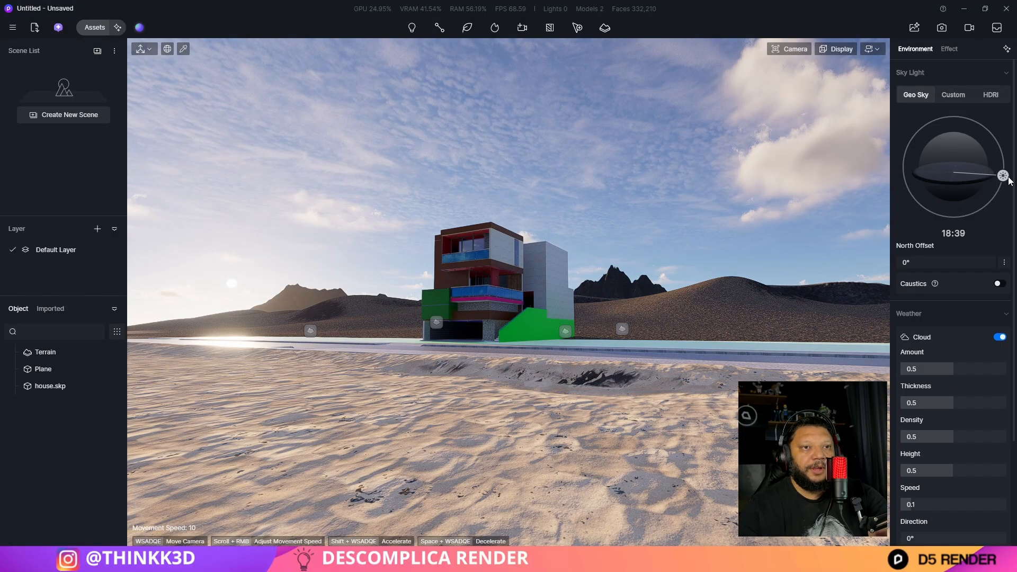
{"action": "mouse_move", "coordinate": [946, 263]}
{"action": "left_mouse_down"}
{"action": "mouse_move", "coordinate": [927, 260]}
{"action": "mouse_move", "coordinate": [937, 260]}
{"action": "left_mouse_up"}
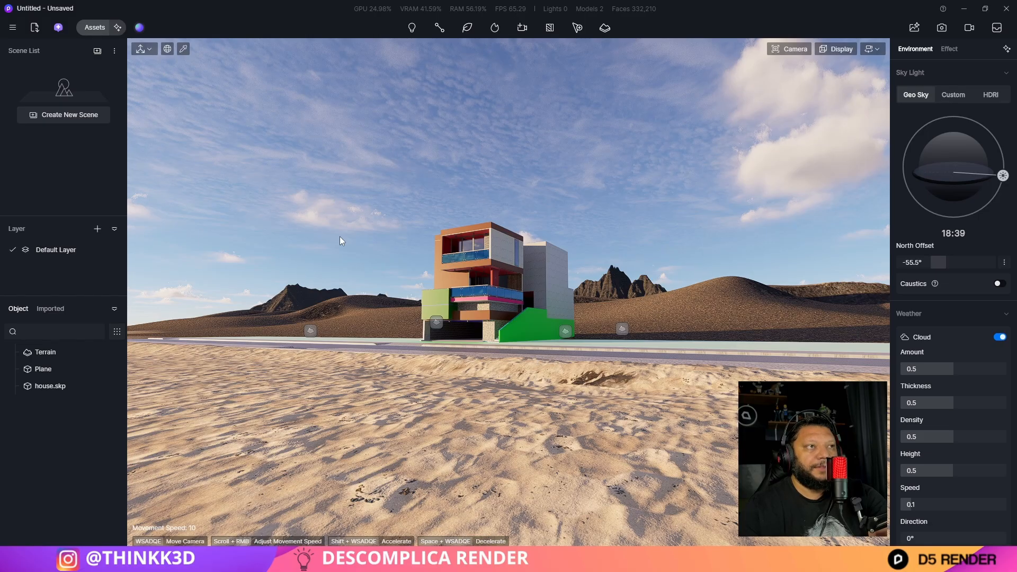
{"action": "left_click", "coordinate": [77, 116]}
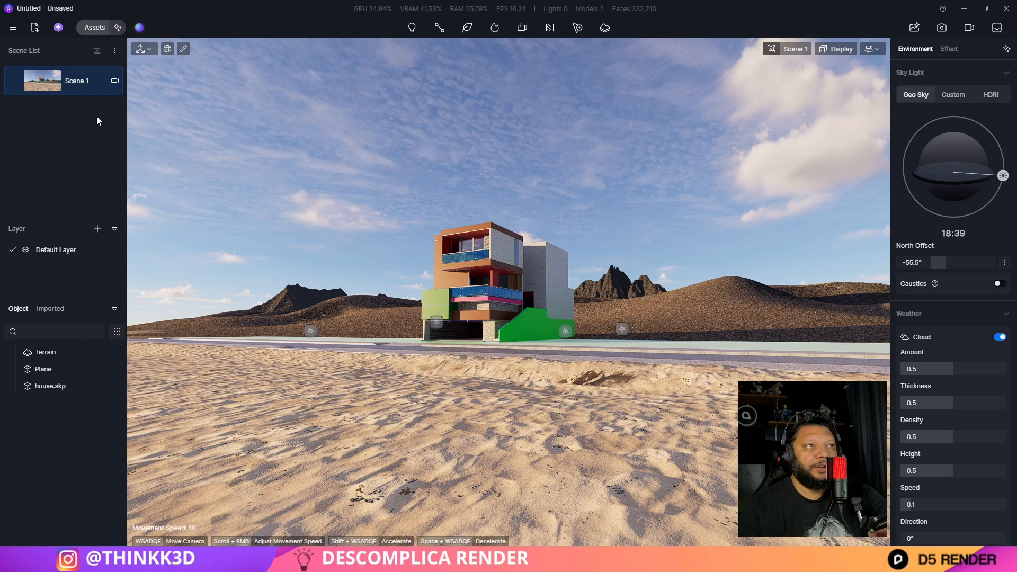
Fill the hollow in the sand bank in front of the house with the Upward brush at size 1, strength 2, edge falloff 38
{"action": "left_click", "coordinate": [69, 352]}
{"action": "left_click", "coordinate": [906, 116]}
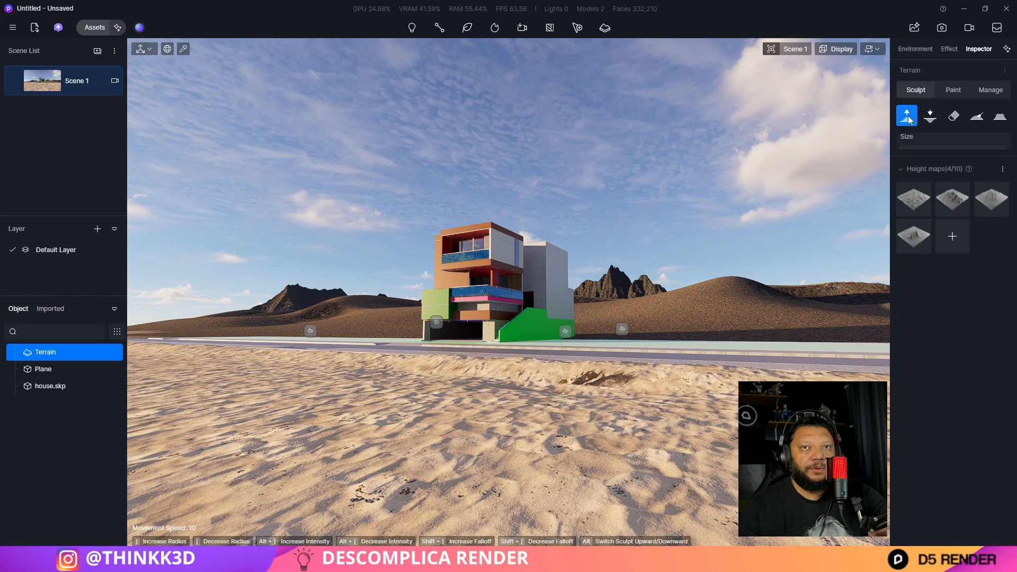
{"action": "left_click_drag", "start_coordinate": [907, 158], "coordinate": [902, 160]}
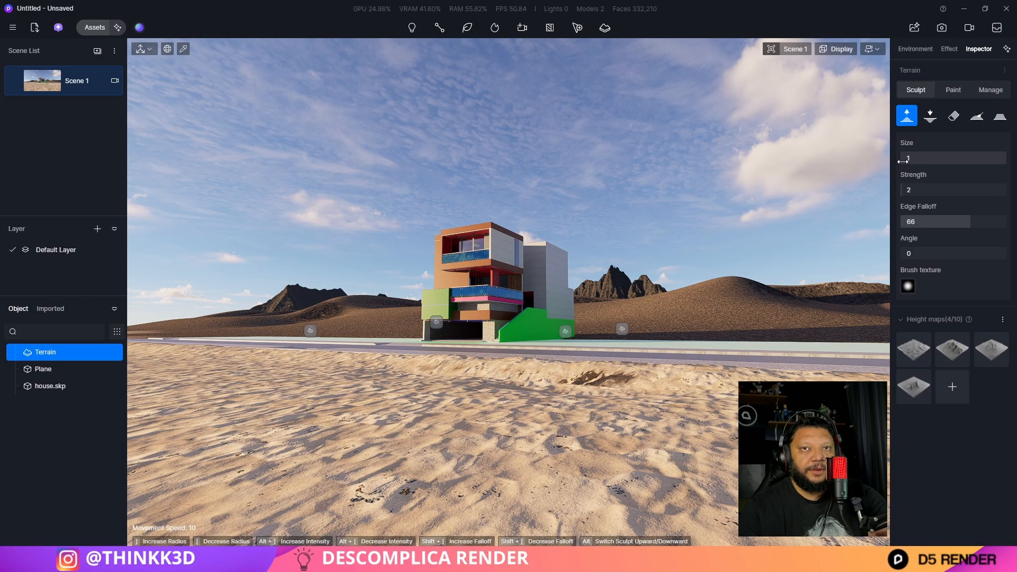
{"action": "left_click_drag", "start_coordinate": [959, 219], "coordinate": [941, 221]}
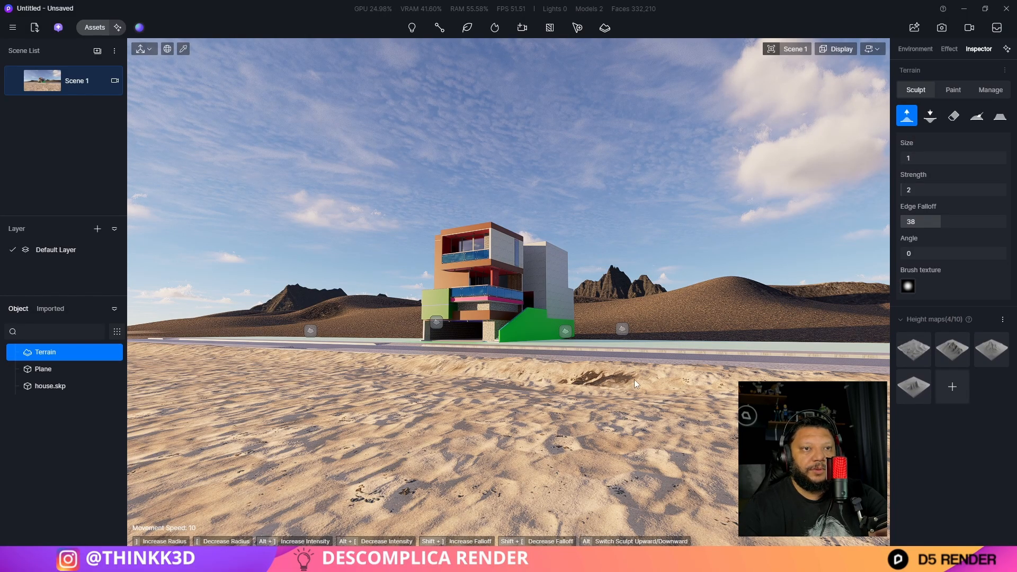
{"action": "mouse_move", "coordinate": [592, 384]}
{"action": "left_mouse_down"}
{"action": "mouse_move", "coordinate": [612, 380]}
{"action": "mouse_move", "coordinate": [526, 379]}
{"action": "left_mouse_up"}
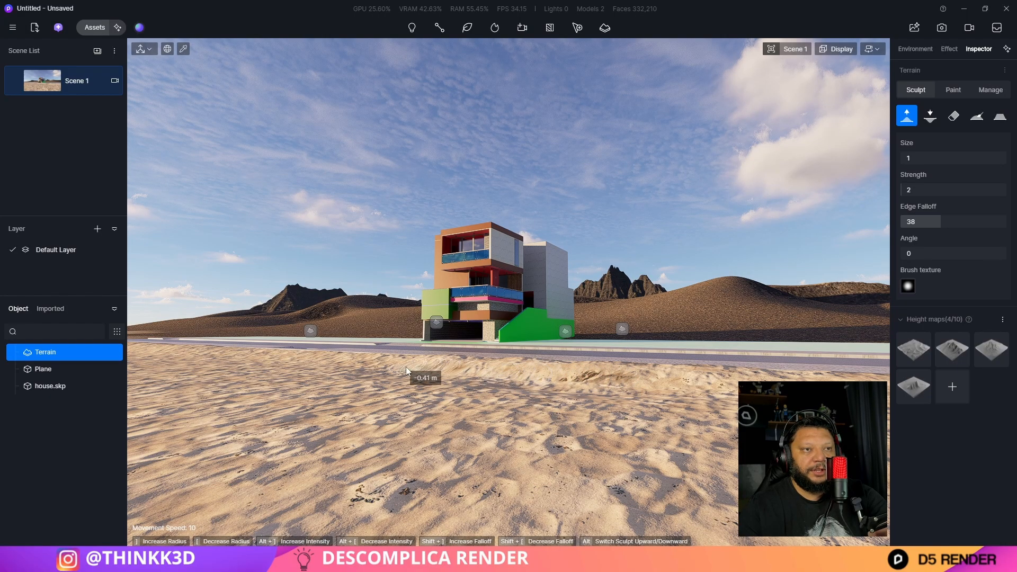
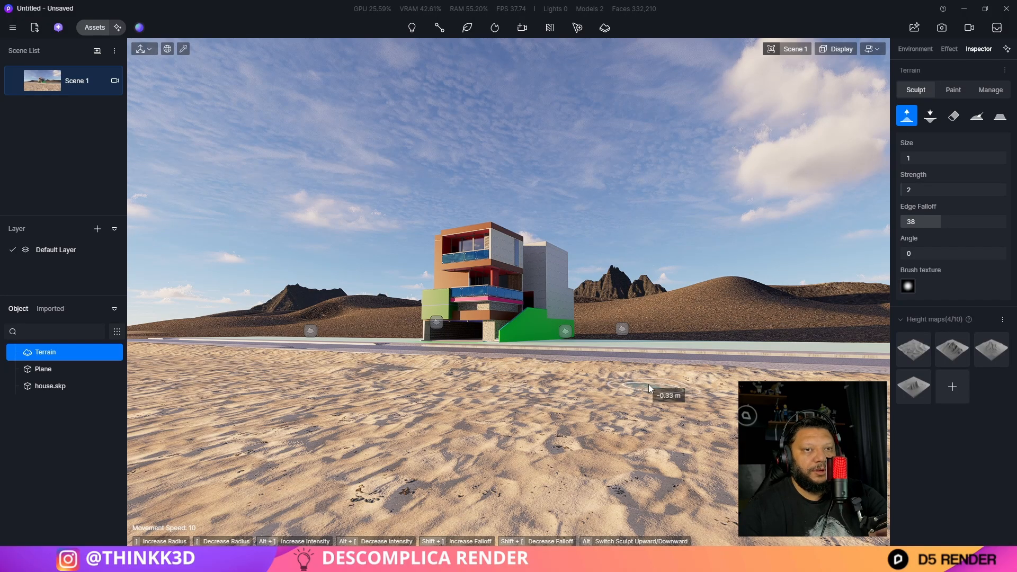
Even out the sand beside the sidewalk with the Flatten brush at edge falloff 63, switch to the Downward brush, and leave sculpting
{"action": "key", "text": "e"}
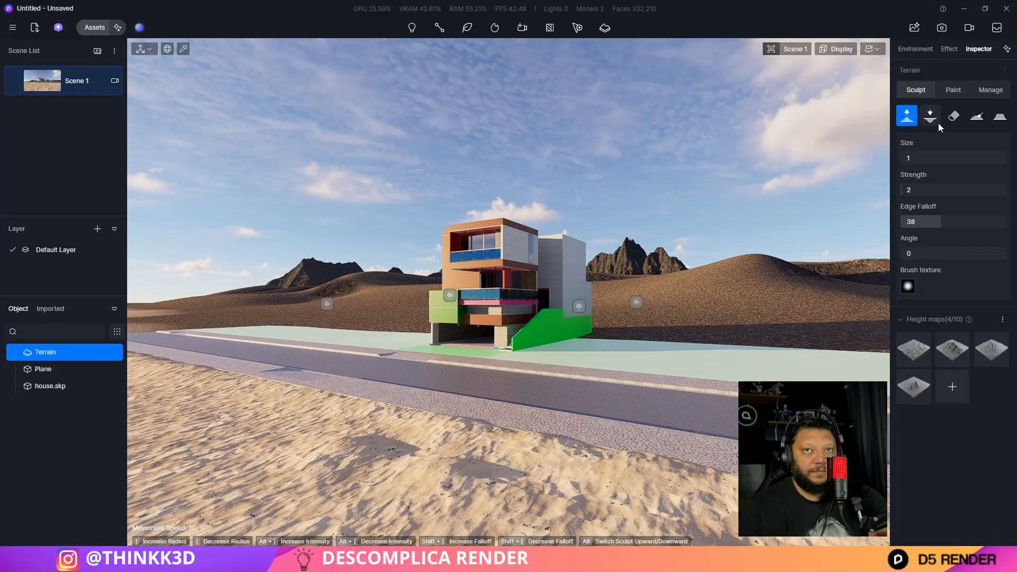
{"action": "left_click", "coordinate": [1000, 116]}
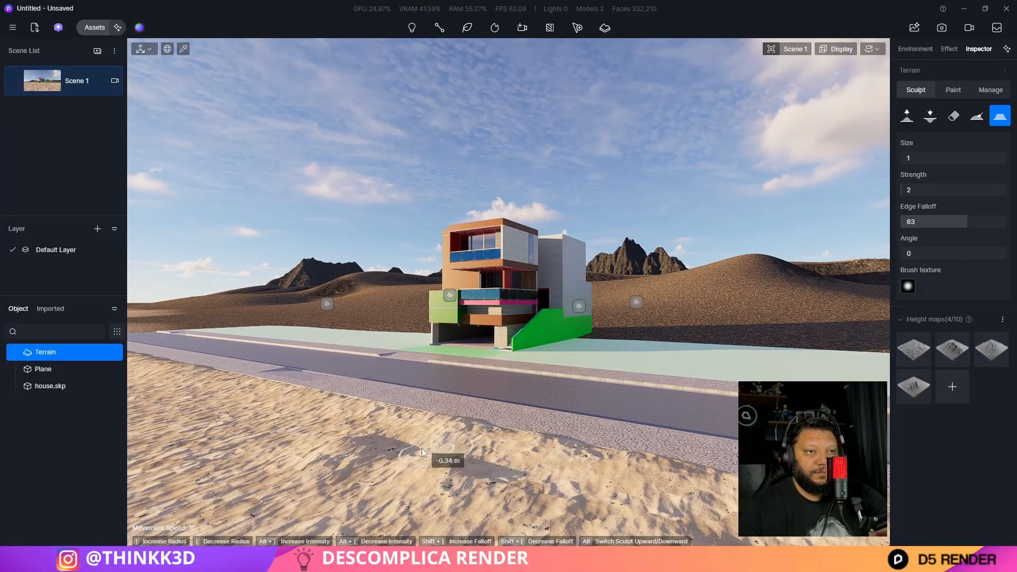
{"action": "left_click", "coordinate": [929, 116]}
{"action": "right_click_drag", "start_coordinate": [466, 493], "coordinate": [402, 358]}
{"action": "key", "text": "q"}
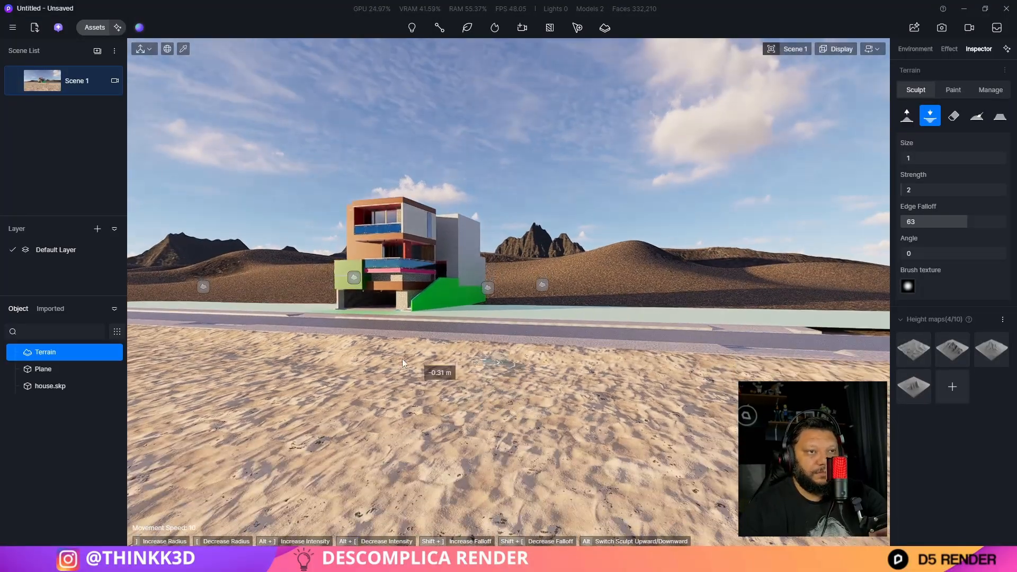
{"action": "key", "text": "w"}
{"action": "key", "text": "q"}
{"action": "key", "text": "Escape"}
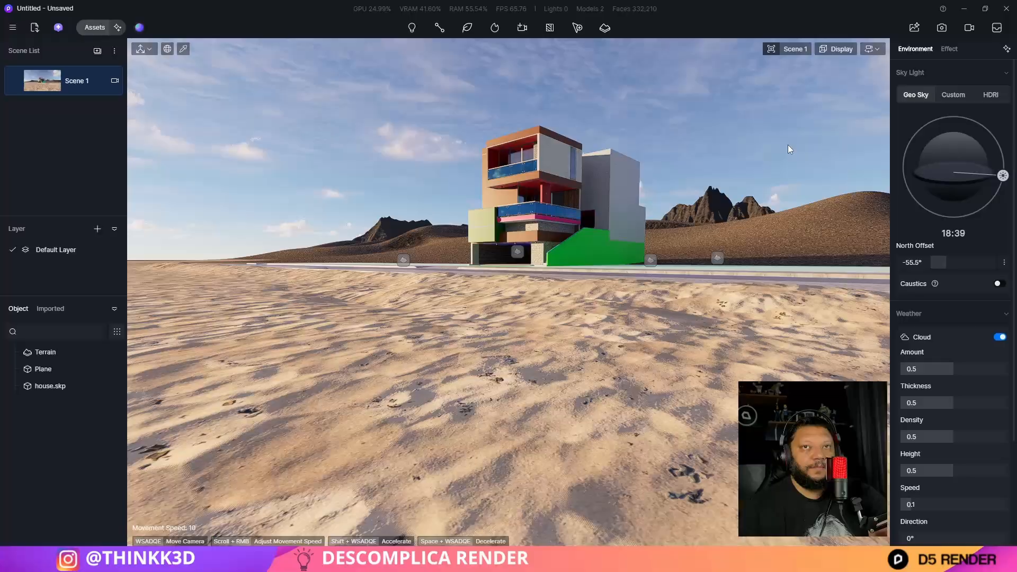
{"action": "left_click", "coordinate": [344, 297]}
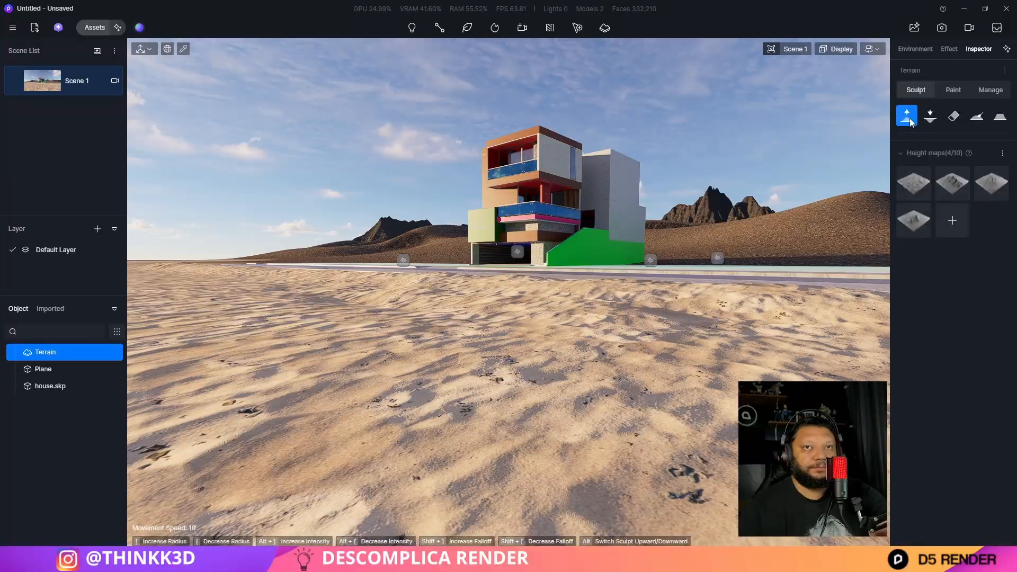
{"action": "mouse_move", "coordinate": [394, 312]}
{"action": "right_mouse_down"}
{"action": "mouse_move", "coordinate": [396, 352]}
{"action": "mouse_move", "coordinate": [338, 347]}
{"action": "right_mouse_up"}
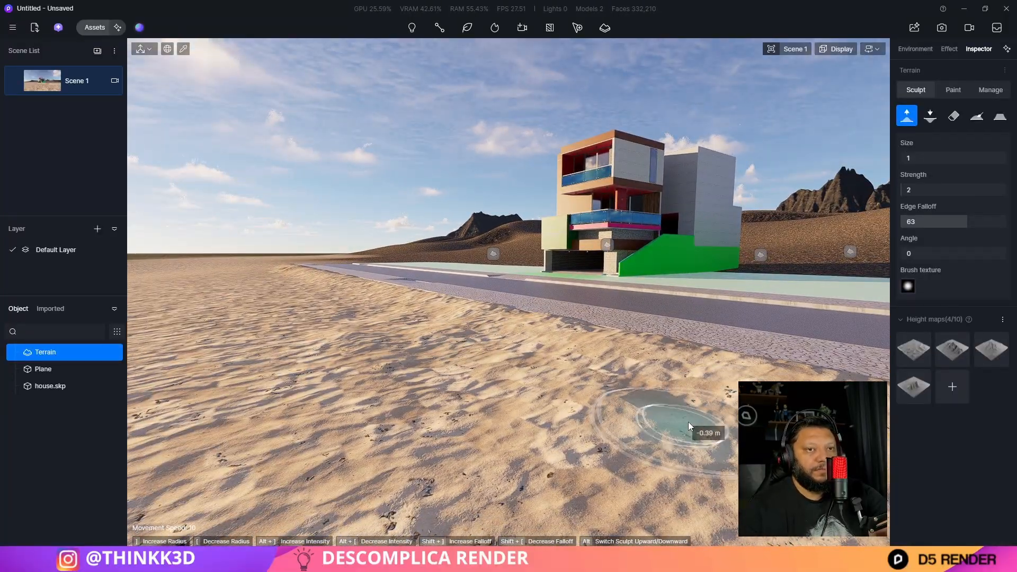
{"action": "key", "text": "Escape"}
Try a camera focal length of 1 mm and undo it
{"action": "right_click_drag", "start_coordinate": [209, 493], "coordinate": [301, 457]}
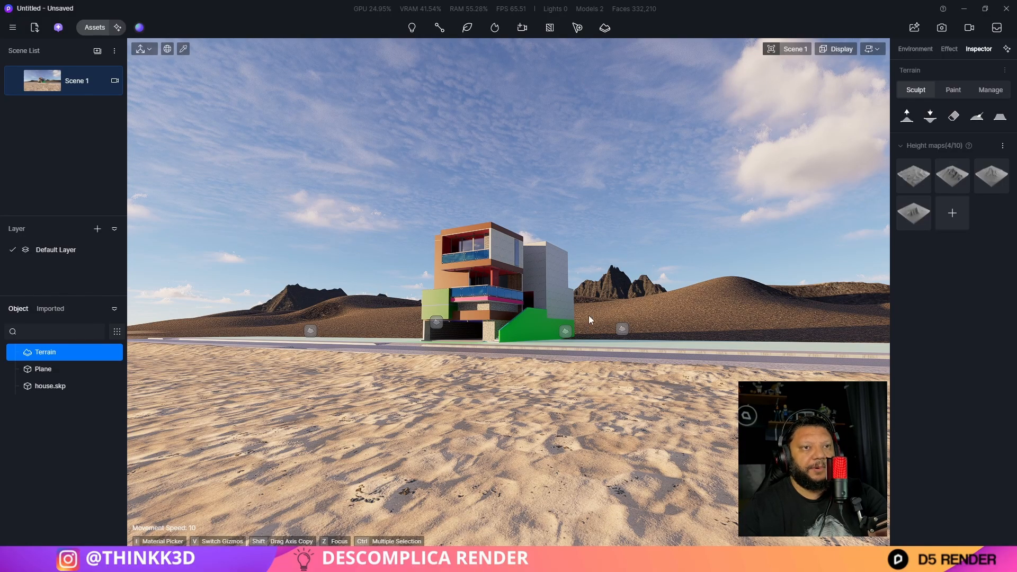
{"action": "left_click", "coordinate": [794, 48]}
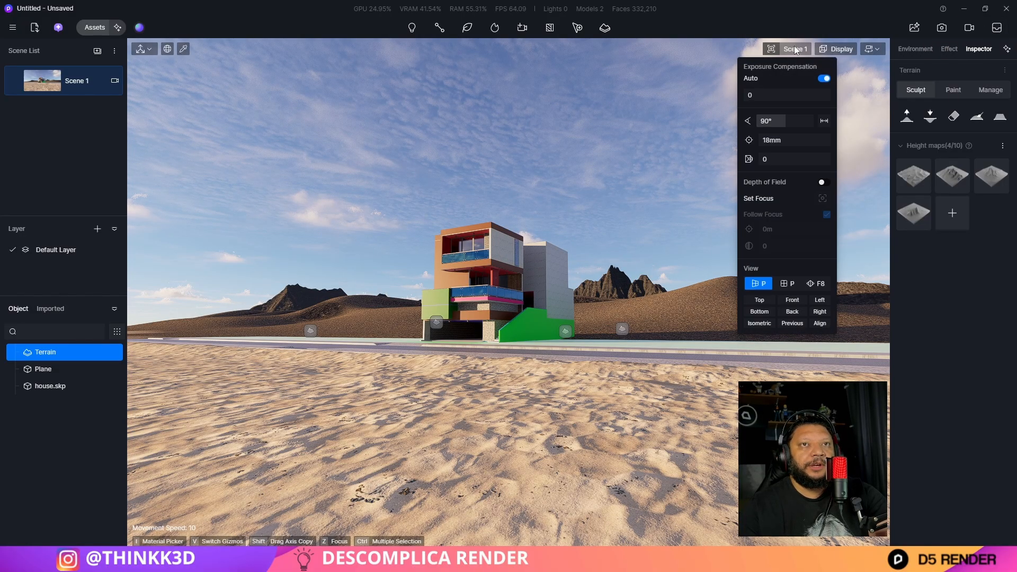
{"action": "left_click", "coordinate": [771, 140]}
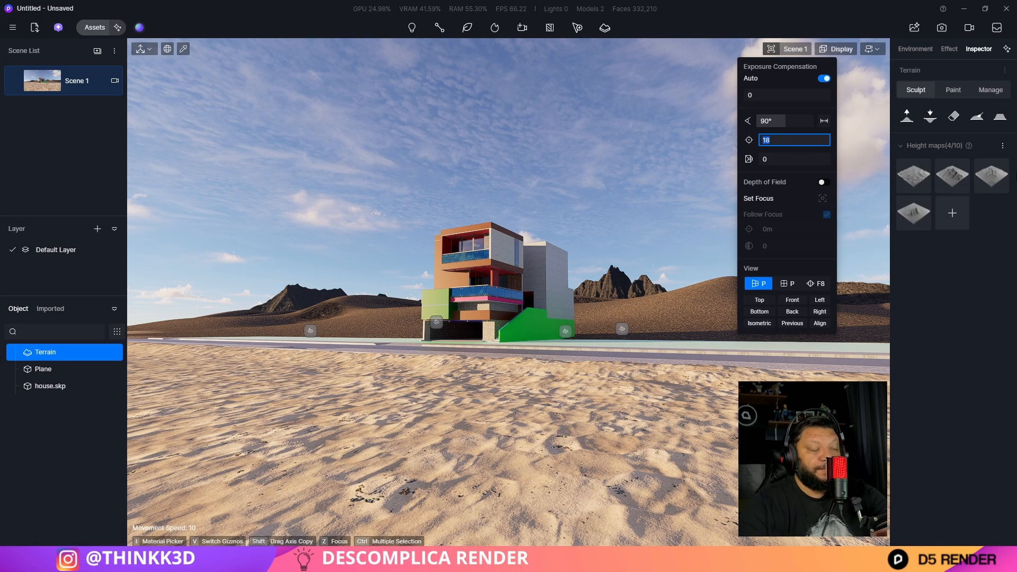
{"action": "type", "text": "1"}
{"action": "key", "text": "Return"}
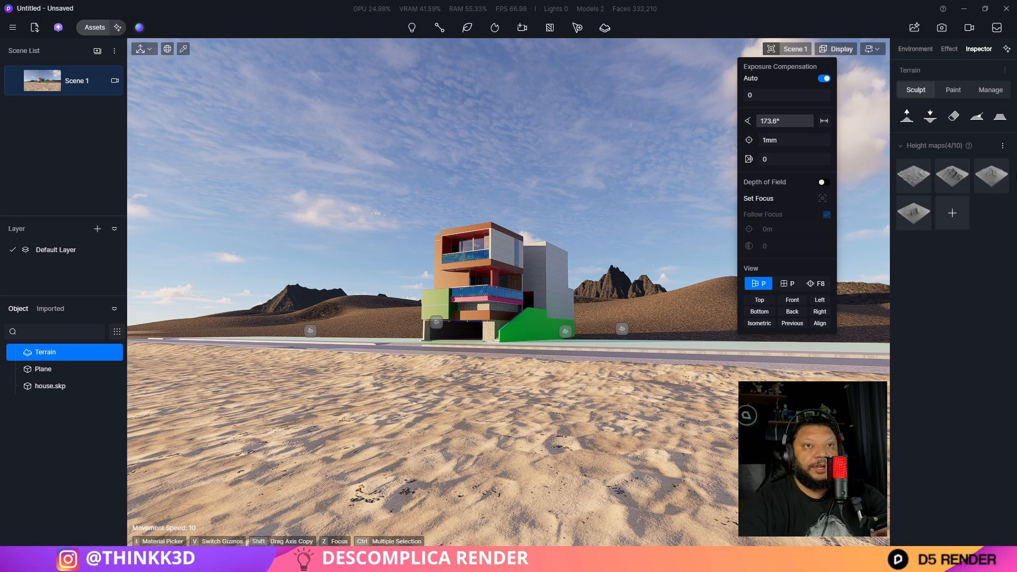
{"action": "key", "text": "ctrl+z"}
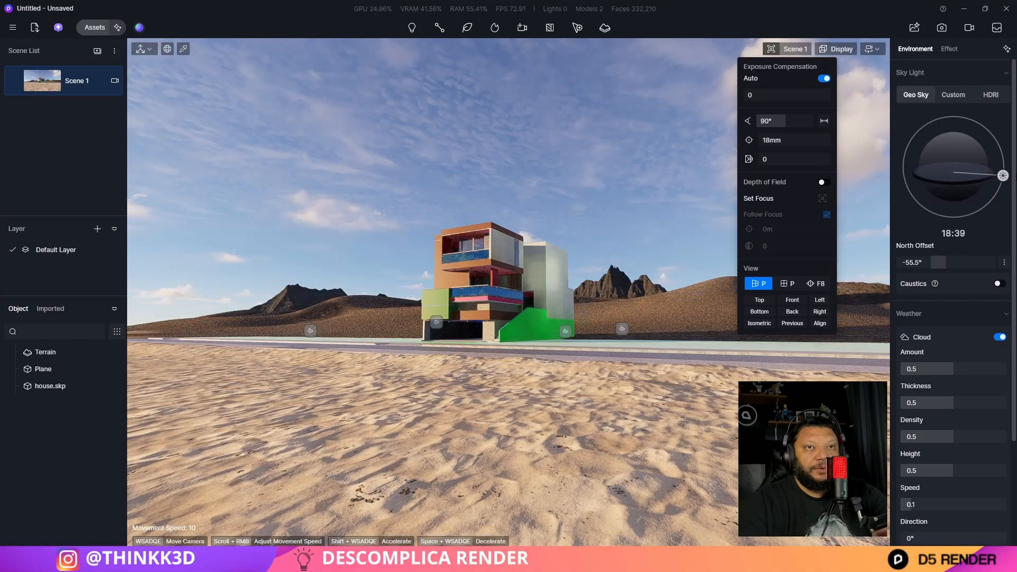
Set the camera focal length to 30 mm and reframe the house from the beach
{"action": "left_click", "coordinate": [784, 139]}
{"action": "type", "text": "30"}
{"action": "key", "text": "Return"}
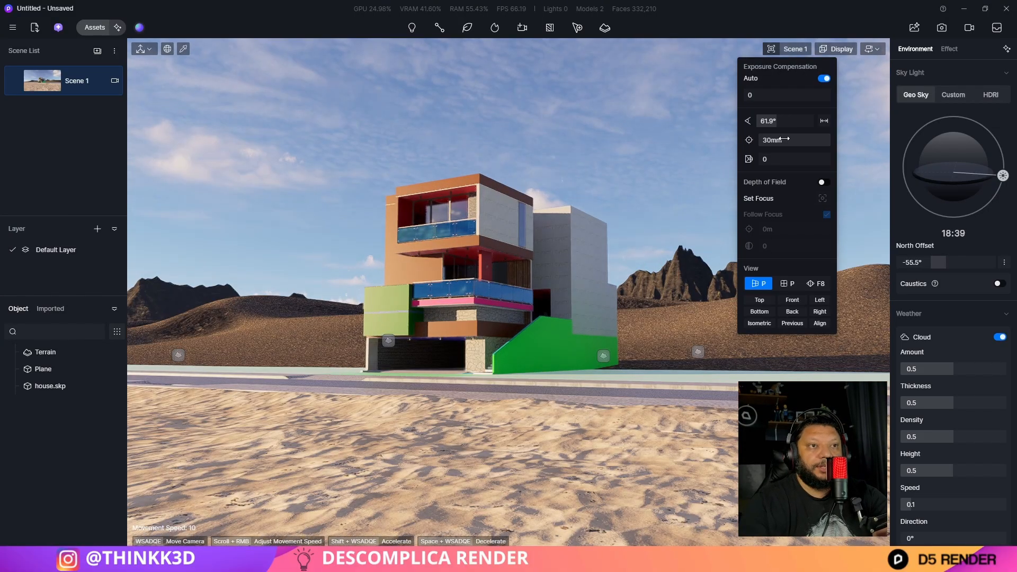
{"action": "scroll", "coordinate": [490, 383], "scroll_direction": "down", "scroll_amount": 2}
{"action": "right_click_drag", "start_coordinate": [545, 373], "coordinate": [553, 502]}
Set the focal length to 50 mm, frame the house off-centre against the dunes, and update Scene 1 with this view
{"action": "left_click", "coordinate": [795, 49]}
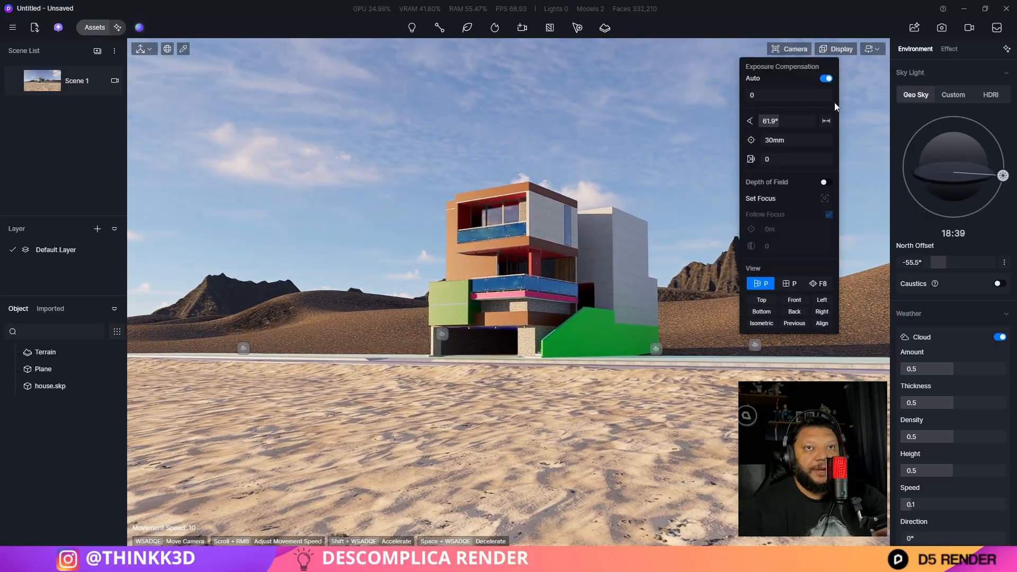
{"action": "left_click", "coordinate": [775, 140]}
{"action": "type", "text": "50"}
{"action": "key", "text": "Return"}
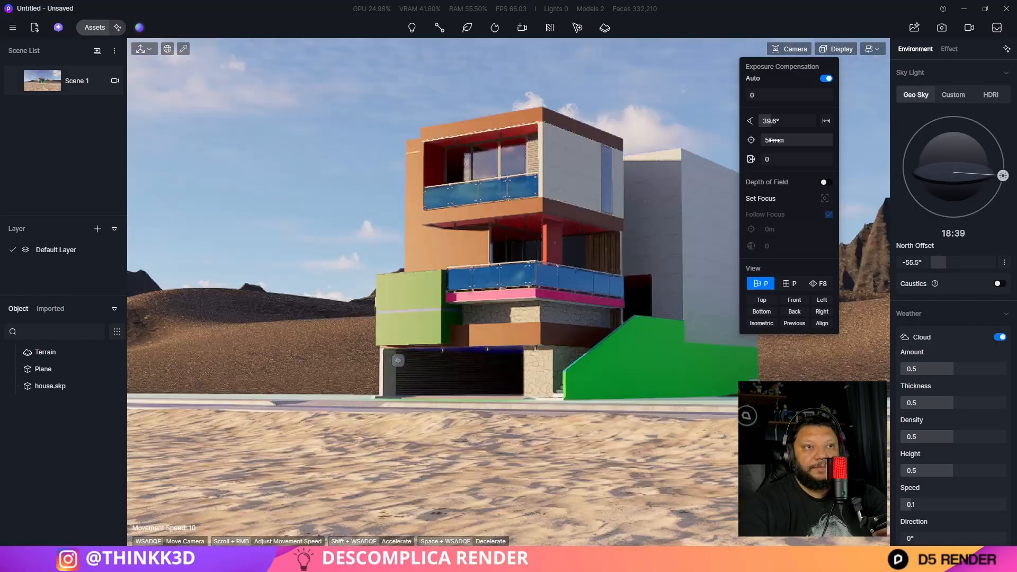
{"action": "scroll", "coordinate": [687, 314], "scroll_direction": "down", "scroll_amount": 2}
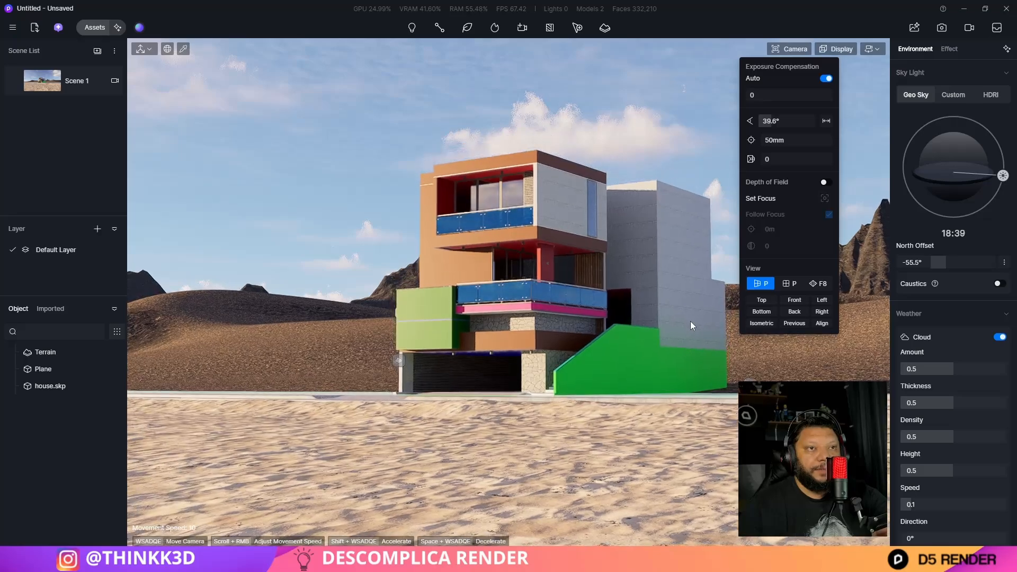
{"action": "right_click_drag", "start_coordinate": [691, 321], "coordinate": [590, 329]}
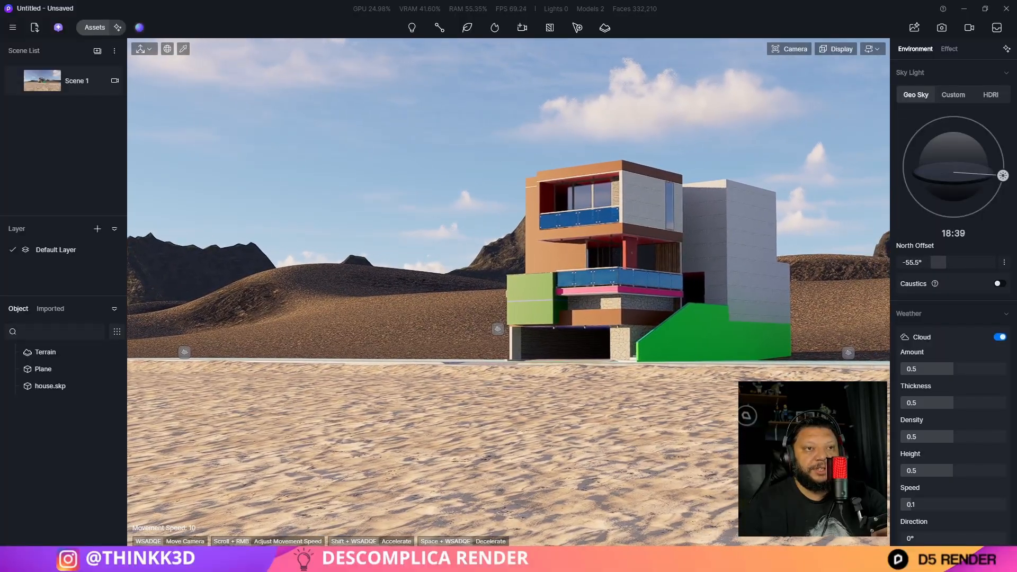
{"action": "right_click_drag", "start_coordinate": [486, 433], "coordinate": [568, 444]}
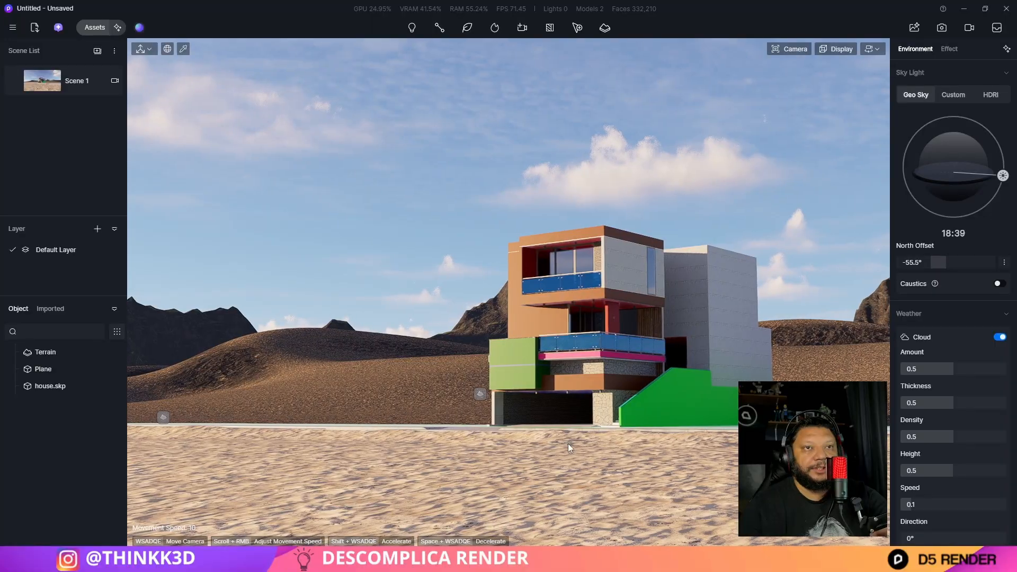
{"action": "key", "text": "ctrl+1"}
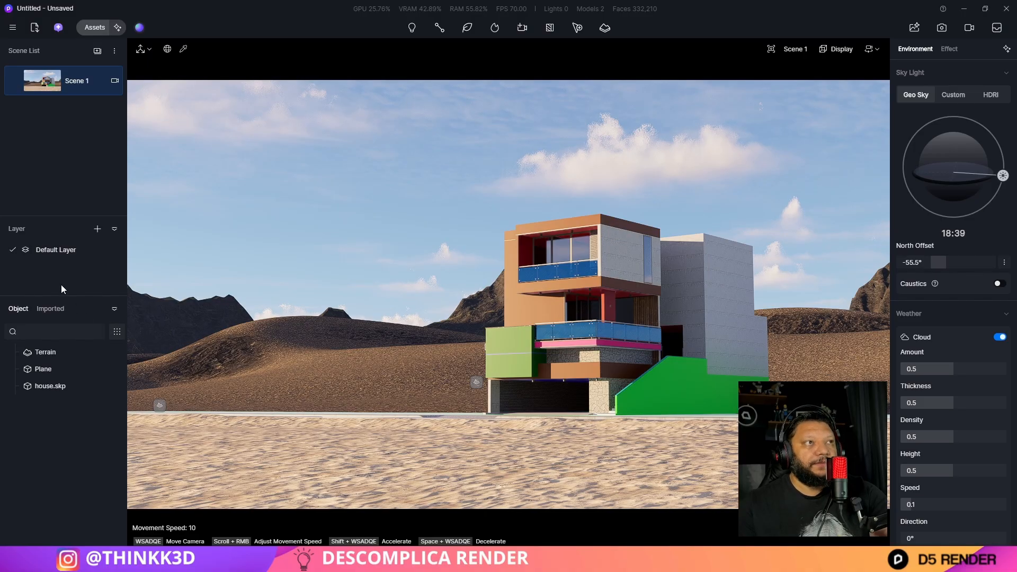
Try a 4:3 aspect ratio on Scene 1's camera and settle on 9:16
{"action": "left_click", "coordinate": [46, 80]}
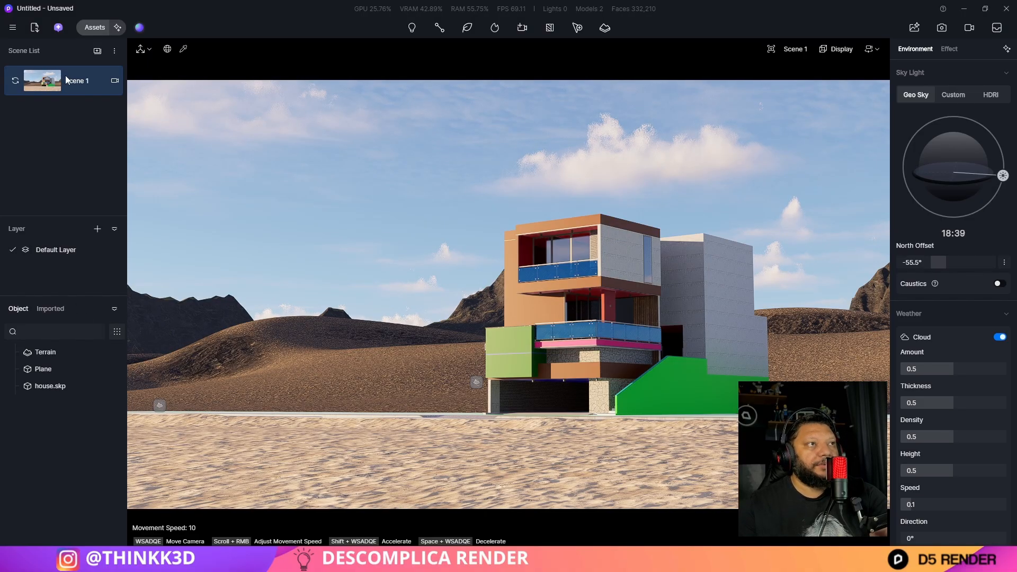
{"action": "left_click", "coordinate": [115, 81]}
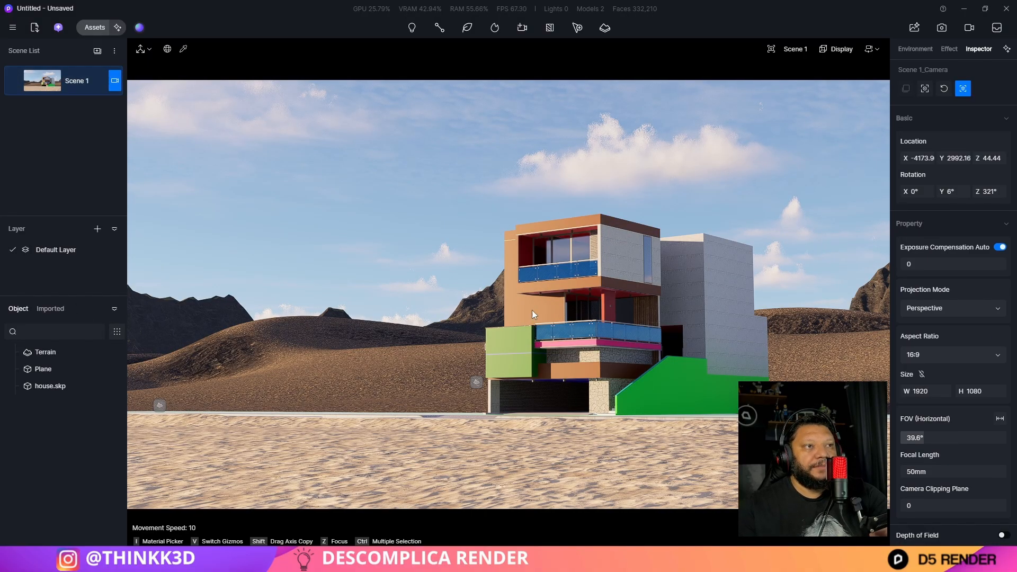
{"action": "left_click", "coordinate": [927, 351]}
{"action": "left_click", "coordinate": [926, 381]}
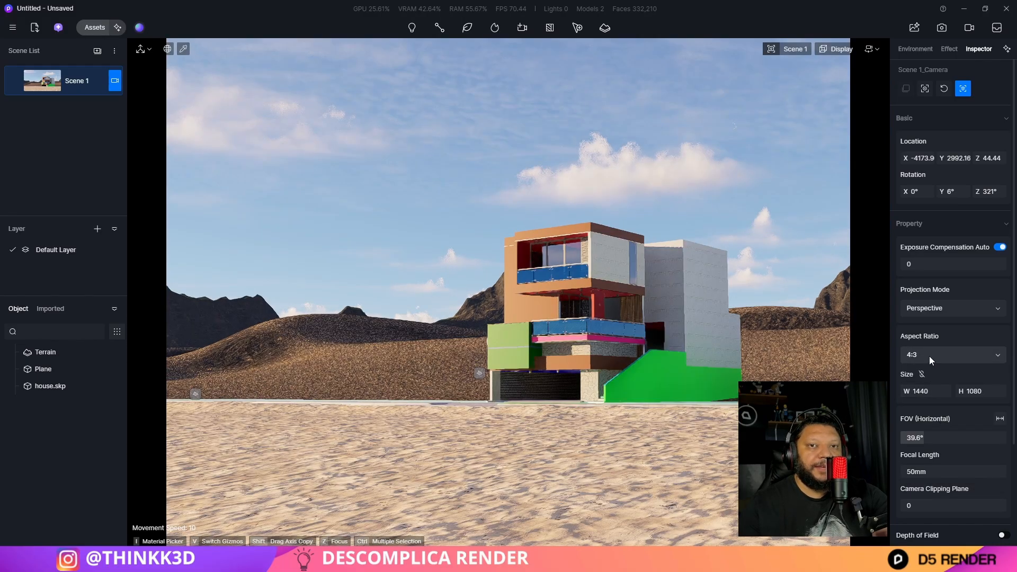
{"action": "left_click", "coordinate": [929, 356]}
{"action": "scroll", "coordinate": [941, 449], "scroll_direction": "down", "scroll_amount": 2}
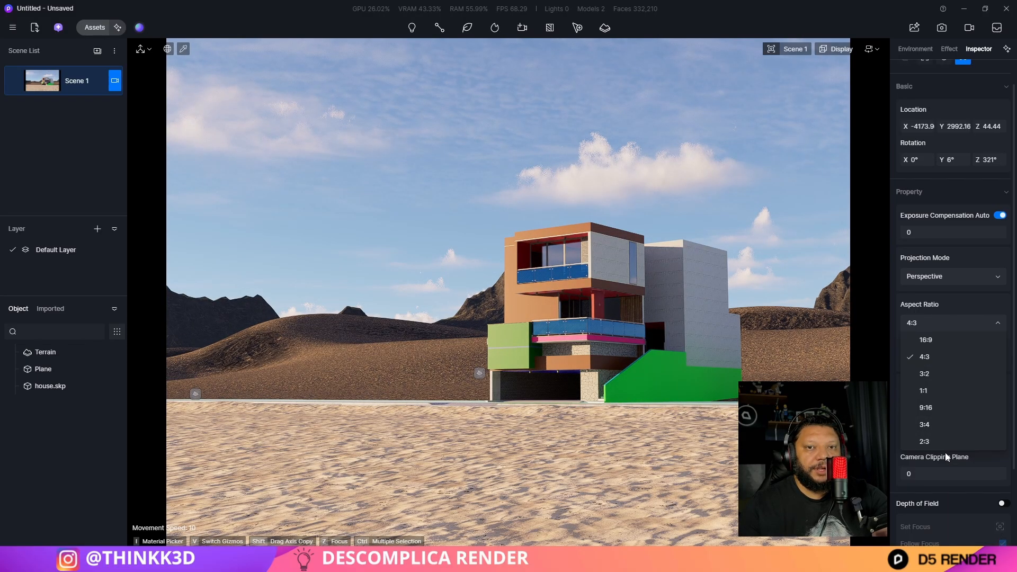
{"action": "left_click", "coordinate": [935, 374]}
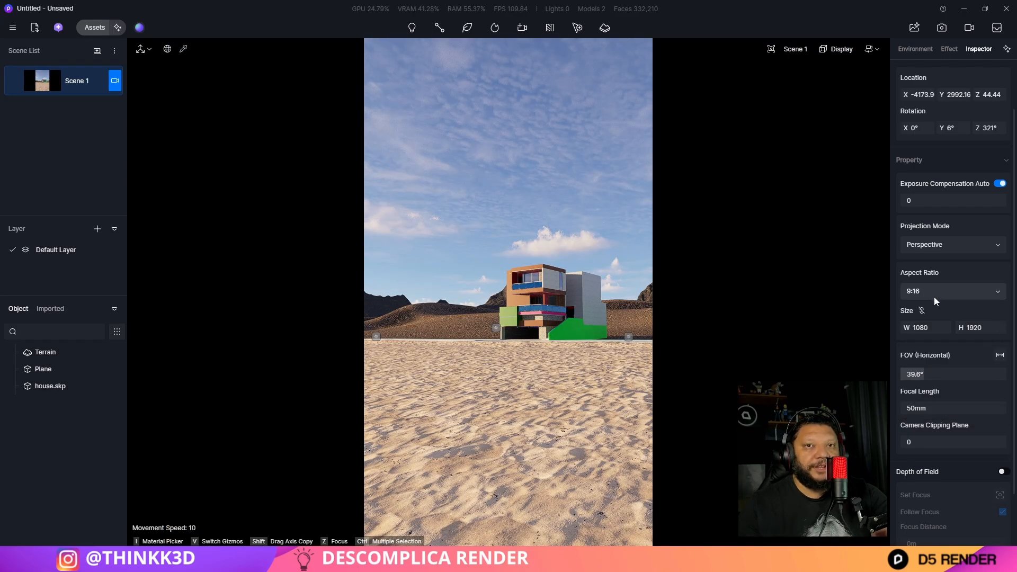
Place the house low in the portrait frame beneath a tall sky and switch the camera to two-point perspective
{"action": "right_click_drag", "start_coordinate": [510, 400], "coordinate": [513, 372]}
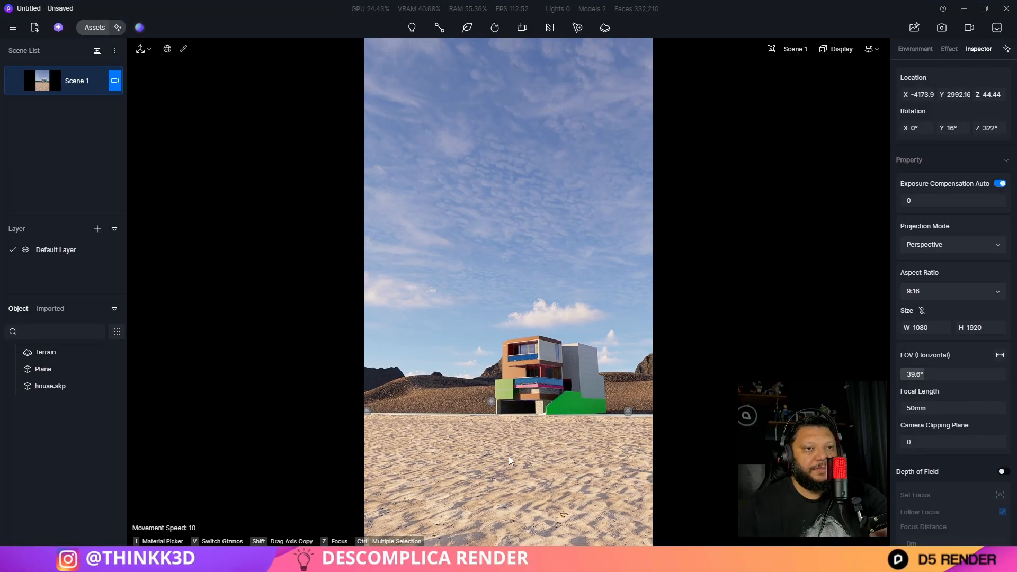
{"action": "right_click_drag", "start_coordinate": [513, 373], "coordinate": [502, 246]}
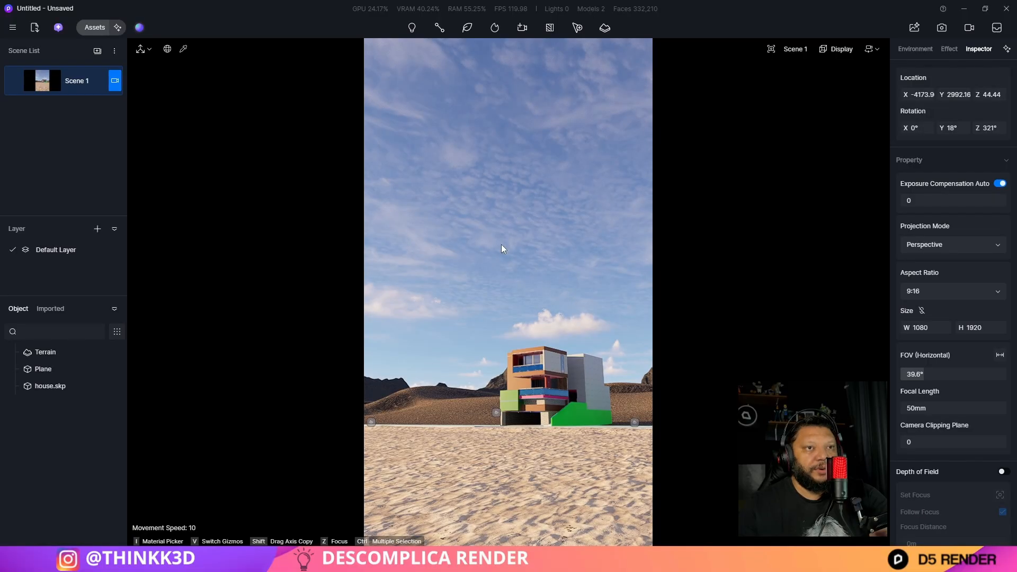
{"action": "right_click_drag", "start_coordinate": [548, 392], "coordinate": [550, 400]}
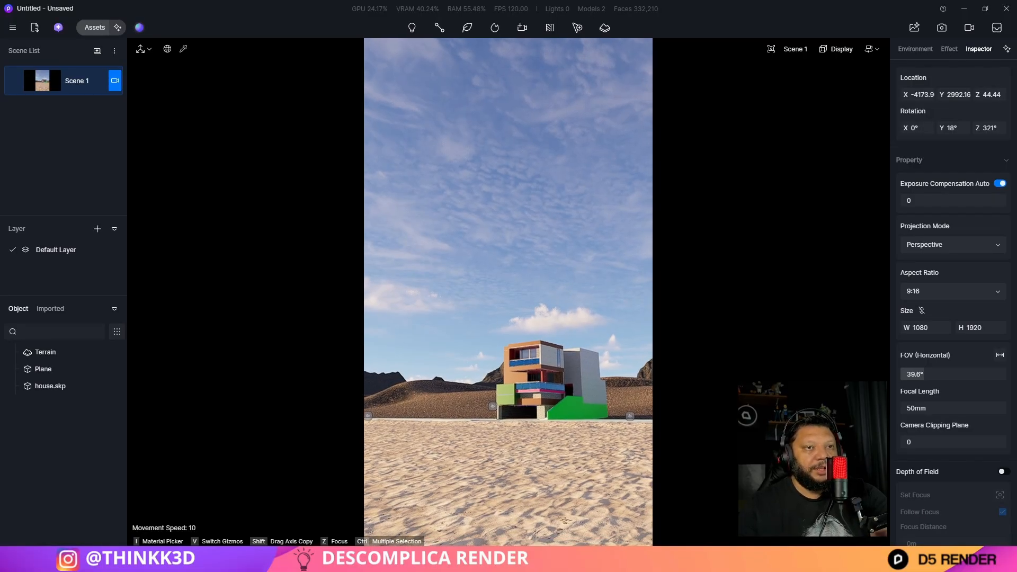
{"action": "left_click", "coordinate": [771, 48]}
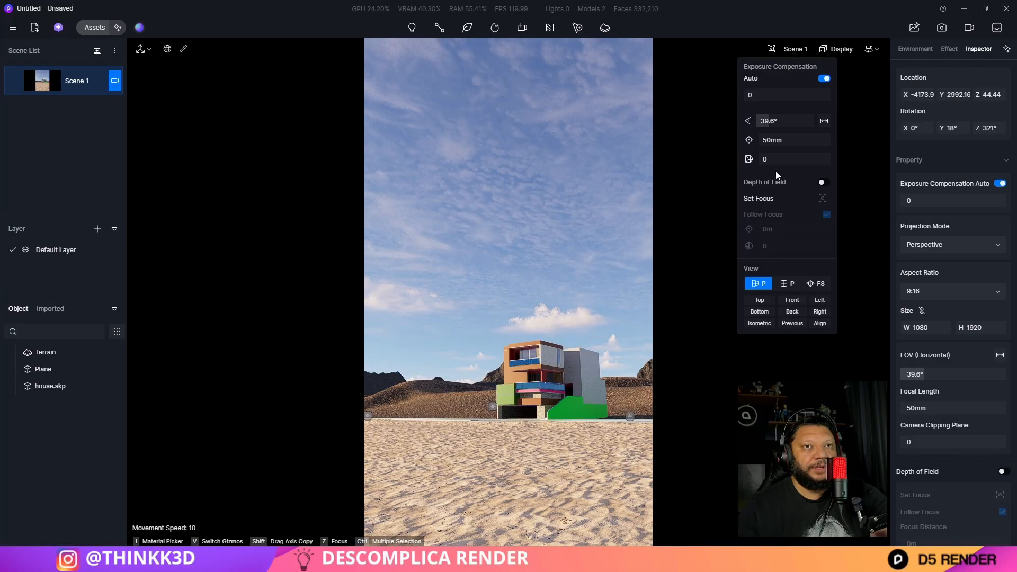
{"action": "left_click", "coordinate": [816, 284]}
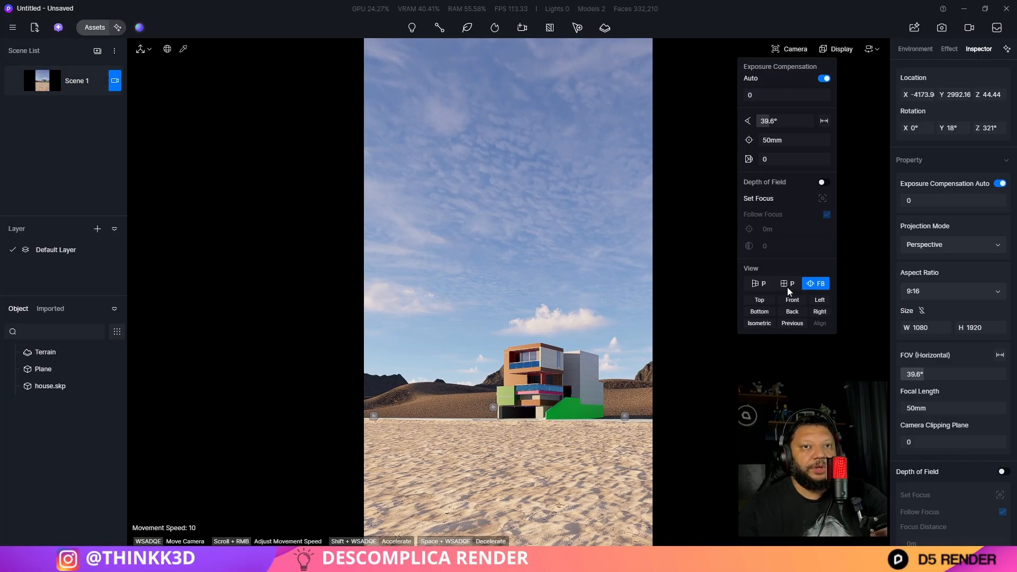
{"action": "left_click", "coordinate": [569, 214]}
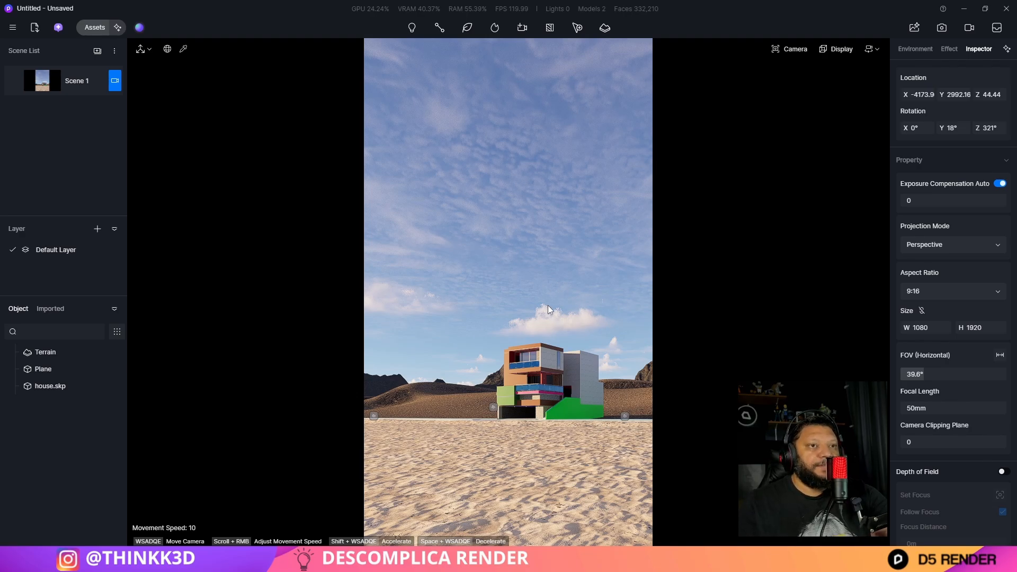
{"action": "key", "text": "2"}
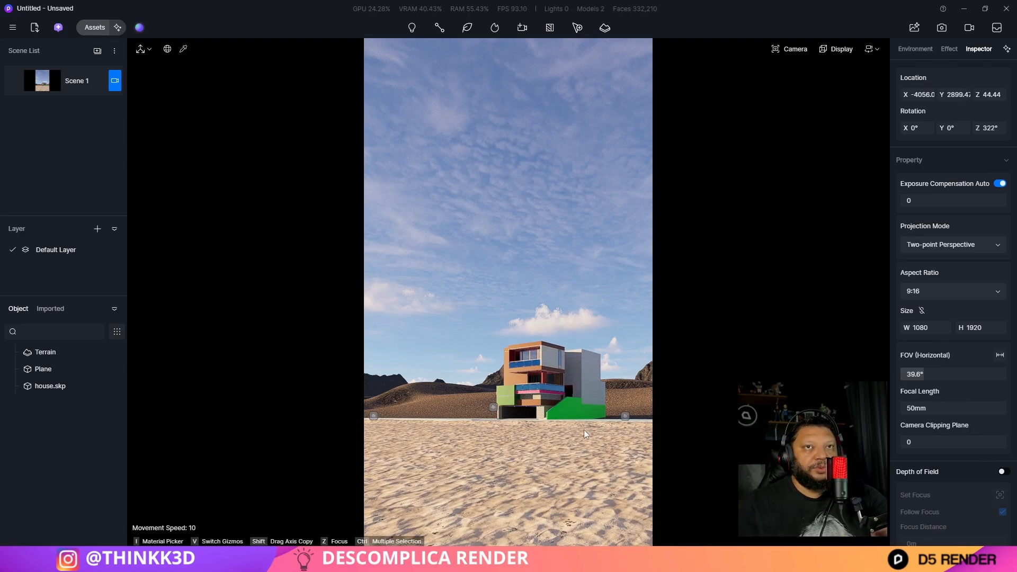
Bring the camera closer to the house and slightly higher, and save the view as a new scene
{"action": "scroll", "coordinate": [583, 430], "scroll_direction": "up", "scroll_amount": 1}
{"action": "key", "text": "w"}
{"action": "mouse_move", "coordinate": [581, 379]}
{"action": "right_mouse_down"}
{"action": "mouse_move", "coordinate": [603, 379]}
{"action": "mouse_move", "coordinate": [575, 370]}
{"action": "right_mouse_up"}
{"action": "key", "text": "w"}
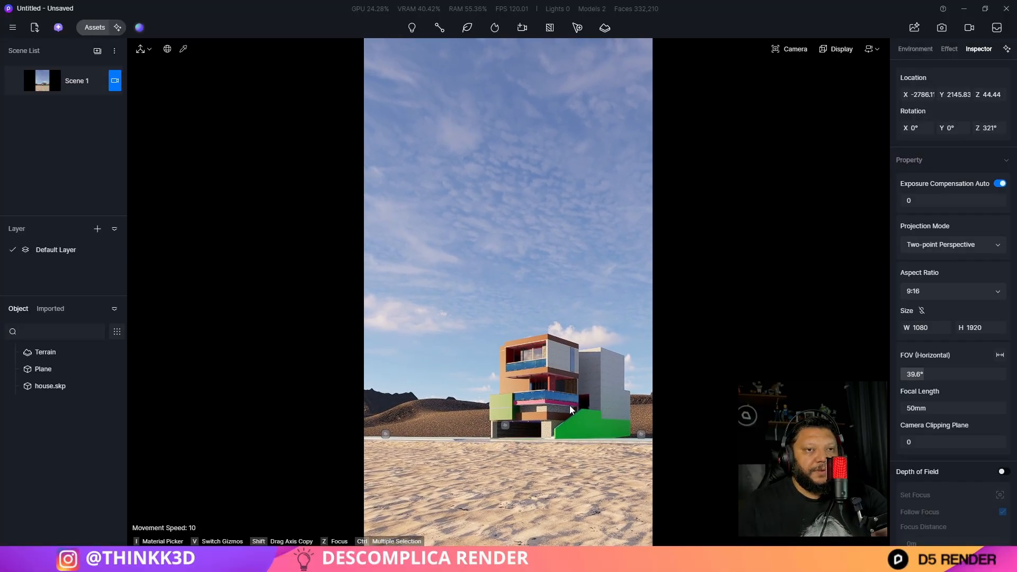
{"action": "mouse_move", "coordinate": [577, 408]}
{"action": "right_mouse_down"}
{"action": "mouse_move", "coordinate": [581, 436]}
{"action": "mouse_move", "coordinate": [570, 446]}
{"action": "mouse_move", "coordinate": [579, 417]}
{"action": "right_mouse_up"}
{"action": "key", "text": "e"}
{"action": "key", "text": "e"}
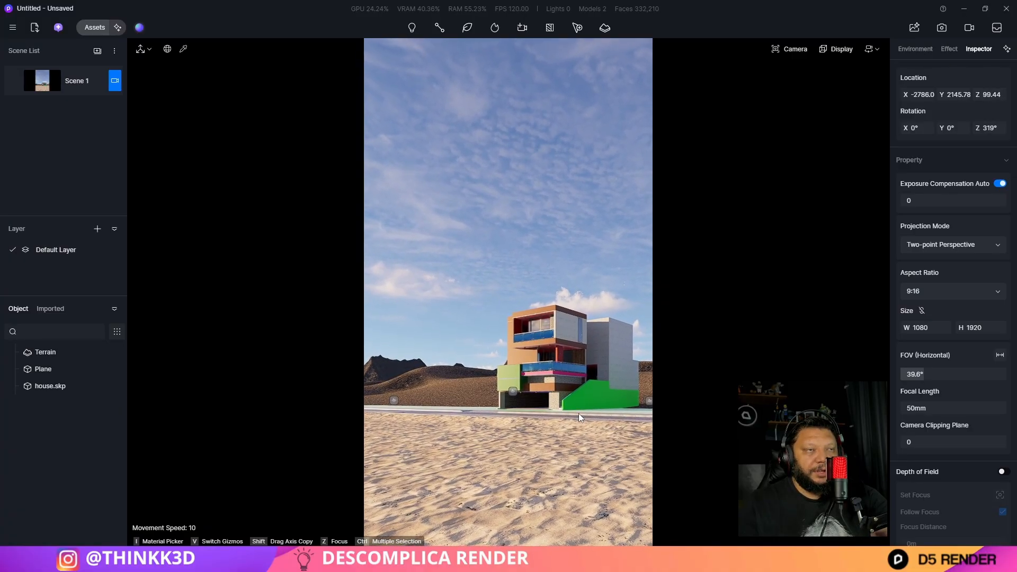
{"action": "left_click", "coordinate": [96, 51]}
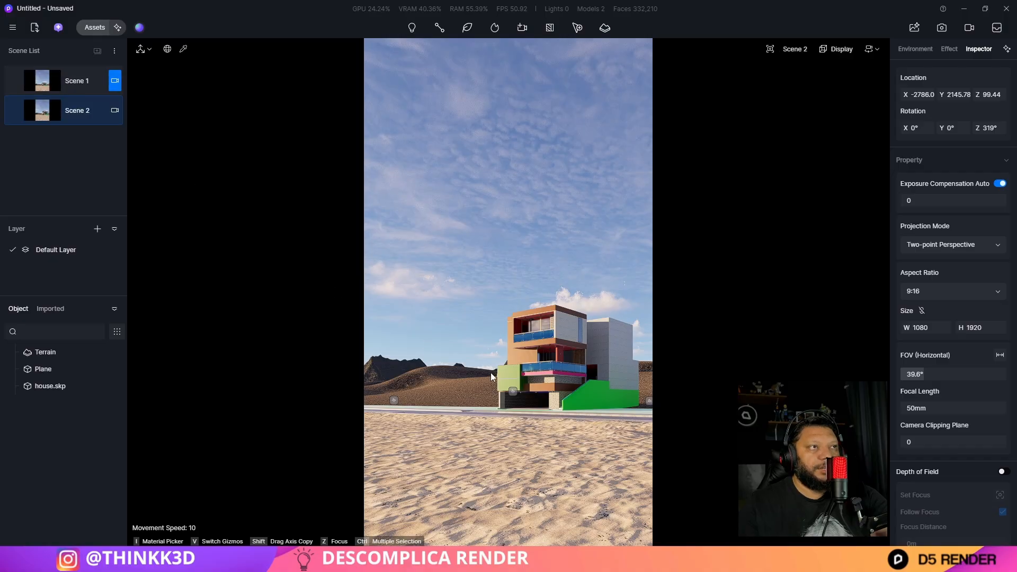
Shift the terrain's first height map, behind the house, along its Y axis to about -136.4
{"action": "right_click_drag", "start_coordinate": [434, 351], "coordinate": [498, 375]}
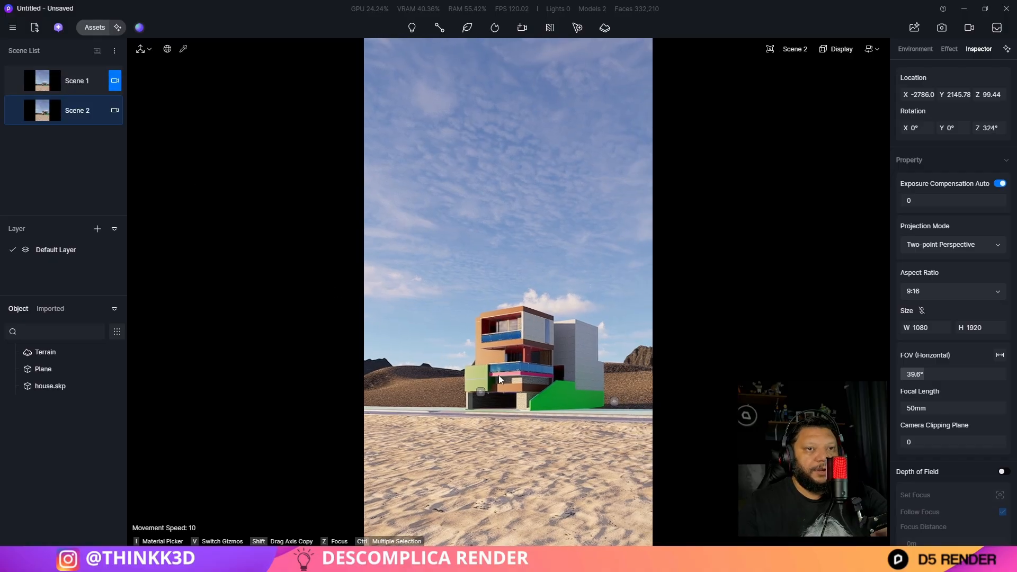
{"action": "left_click", "coordinate": [614, 404]}
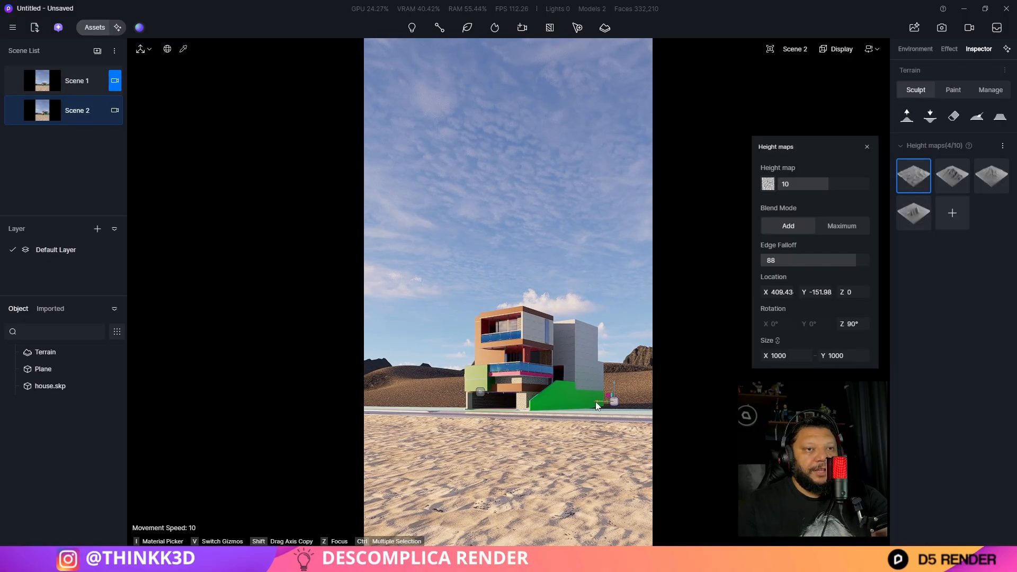
{"action": "mouse_move", "coordinate": [596, 401]}
{"action": "left_mouse_down"}
{"action": "mouse_move", "coordinate": [575, 404]}
{"action": "mouse_move", "coordinate": [608, 406]}
{"action": "left_mouse_up"}
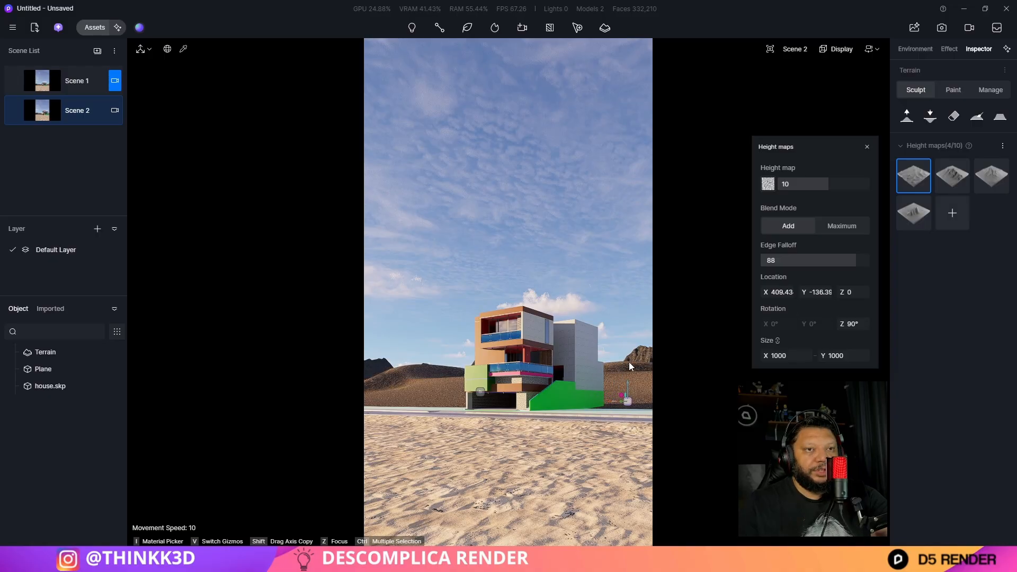
{"action": "left_click", "coordinate": [650, 351]}
Move the mountain height map closer to the house, to about X 972.8, Y -297.1, and return to the Scene 2 view
{"action": "right_click_drag", "start_coordinate": [574, 393], "coordinate": [576, 392]}
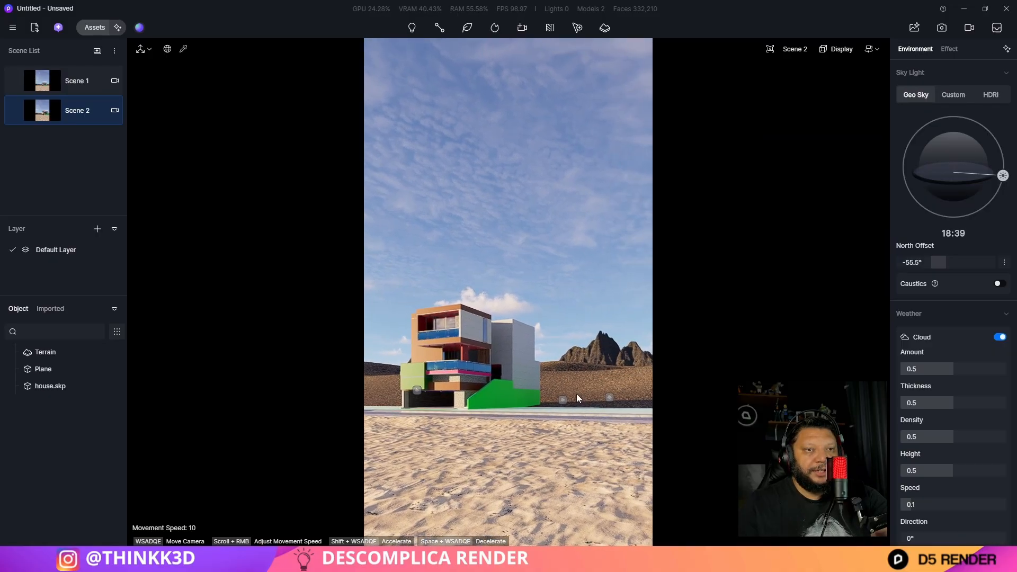
{"action": "left_click", "coordinate": [610, 396]}
{"action": "mouse_move", "coordinate": [602, 395]}
{"action": "left_mouse_down"}
{"action": "mouse_move", "coordinate": [586, 400]}
{"action": "mouse_move", "coordinate": [597, 400]}
{"action": "left_mouse_up"}
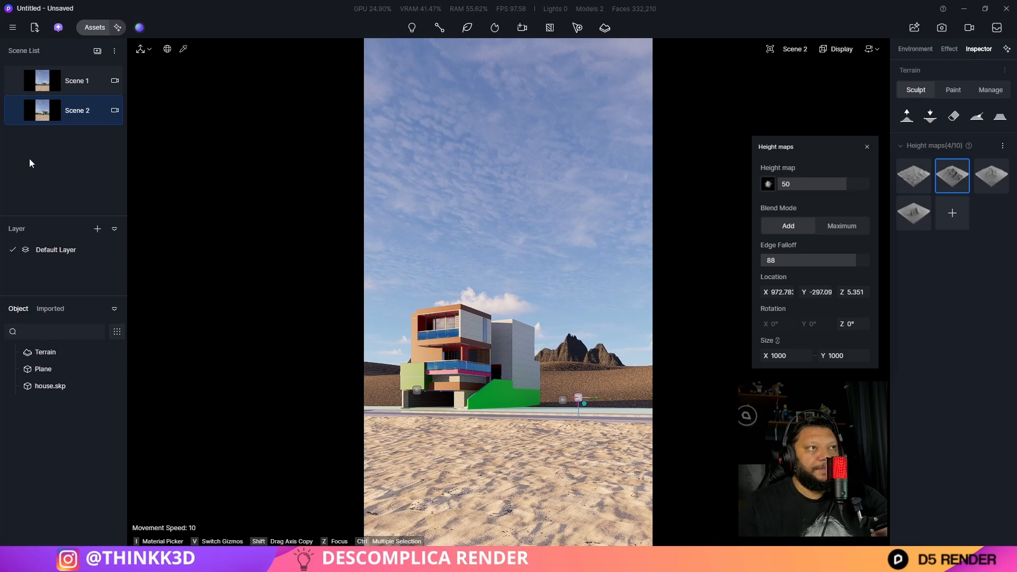
{"action": "left_click", "coordinate": [44, 117]}
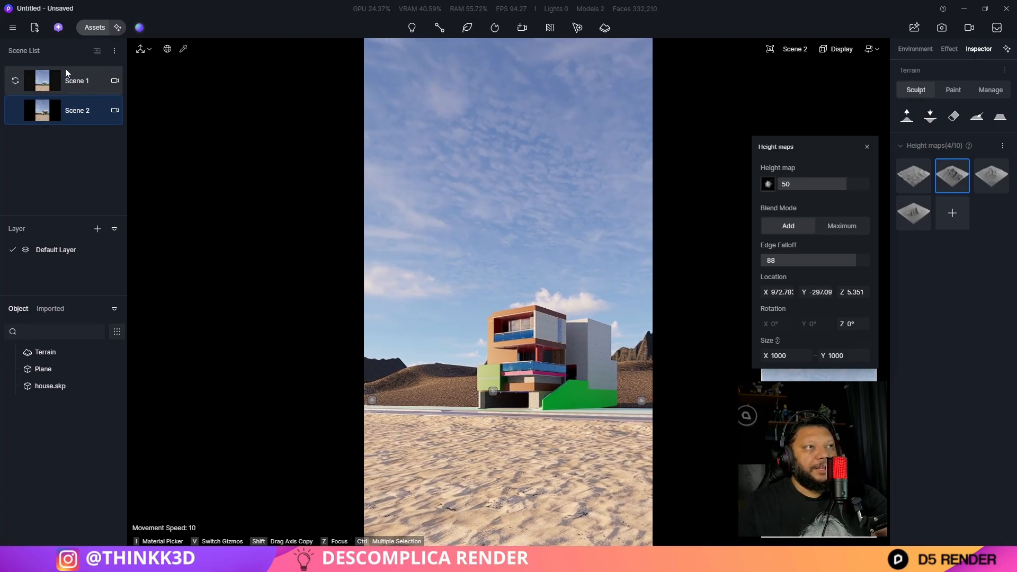
Compare the Scene 1 and Scene 2 views, and set the Geo Sky sun time to 18:35 in Scene 2
{"action": "left_click", "coordinate": [47, 85]}
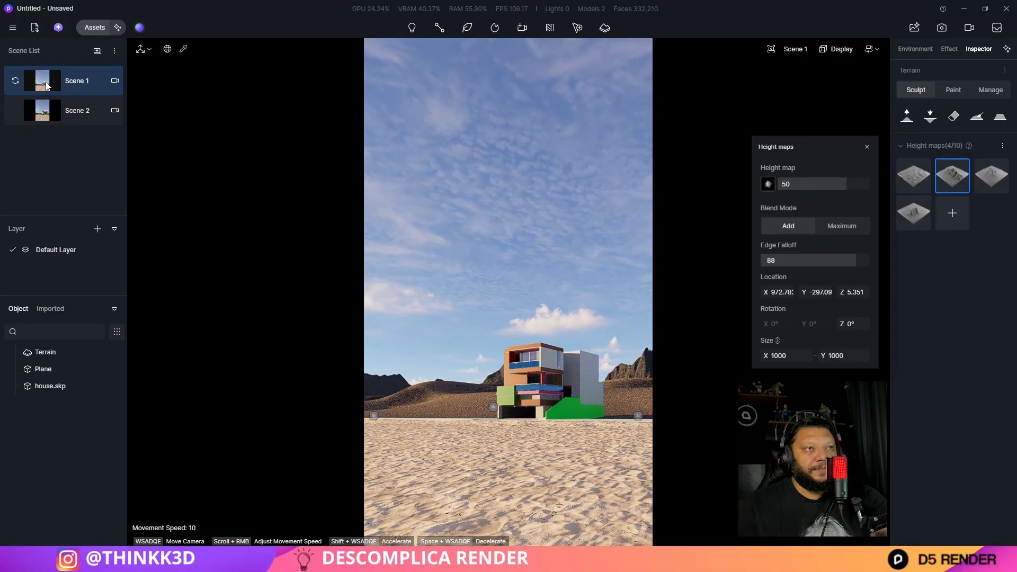
{"action": "left_click", "coordinate": [45, 112]}
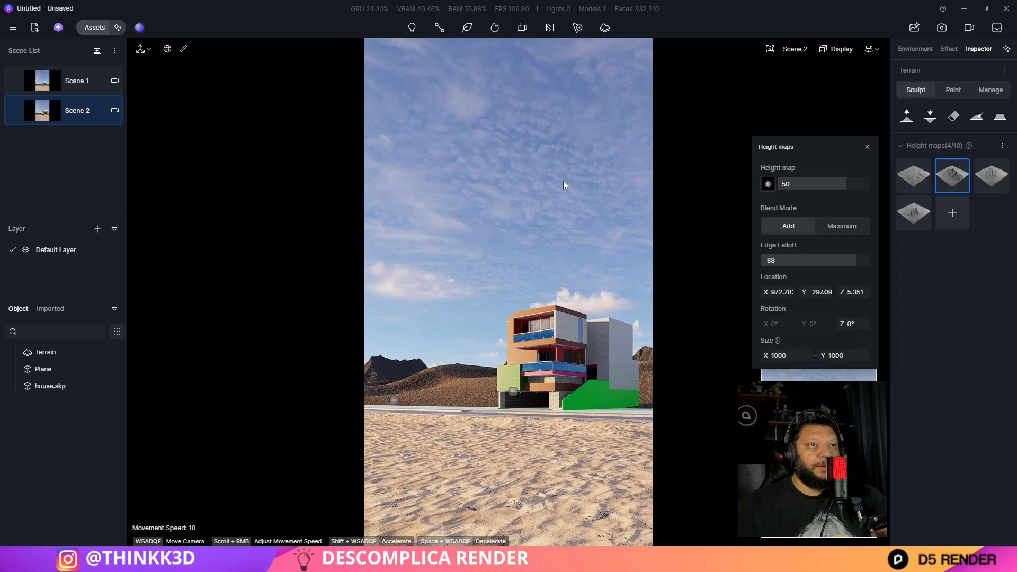
{"action": "left_click", "coordinate": [915, 49]}
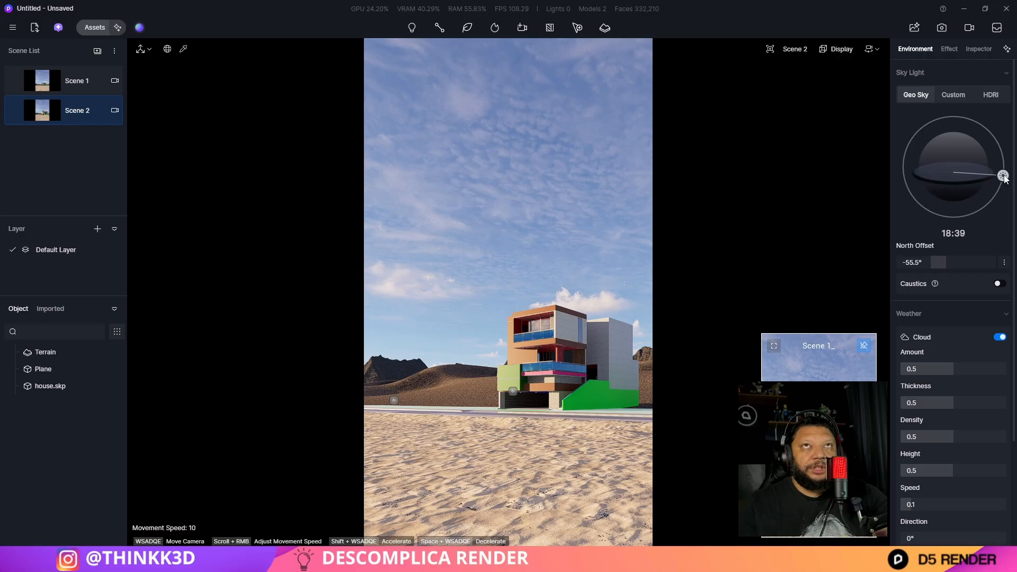
{"action": "left_click_drag", "start_coordinate": [1003, 176], "coordinate": [1003, 174]}
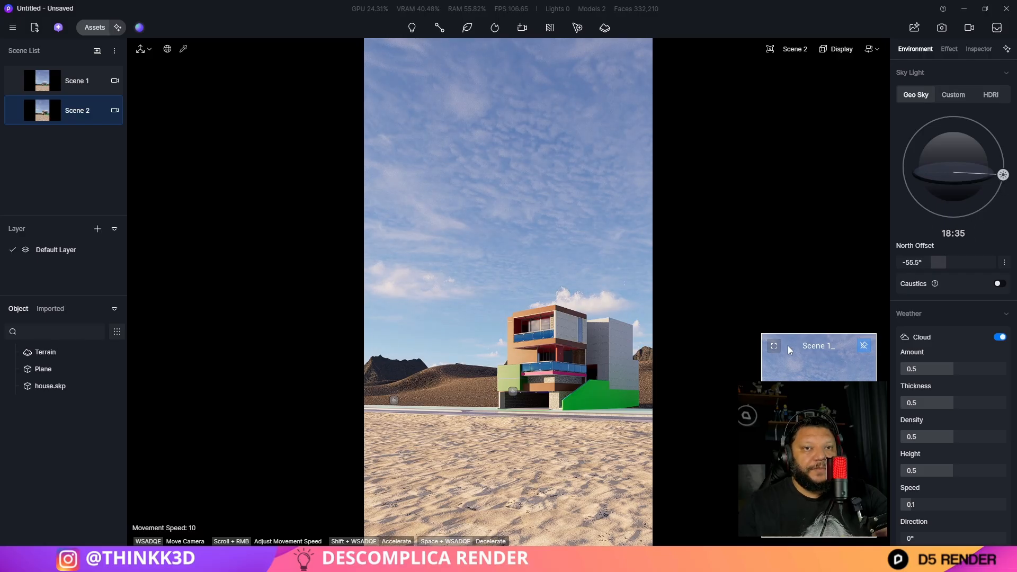
Unpin the scene preview and reduce the cloud amount to 0.47
{"action": "left_click", "coordinate": [864, 346]}
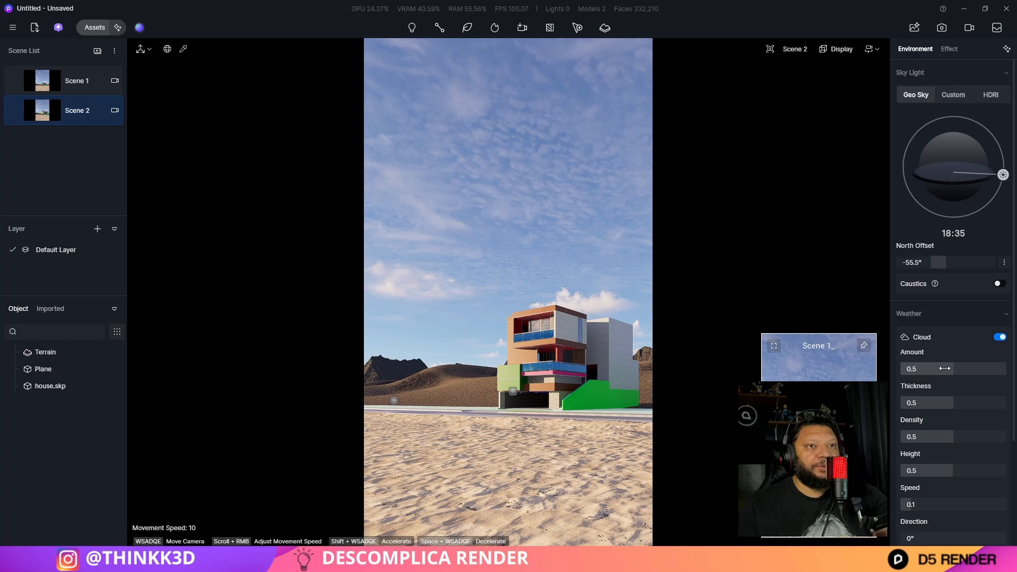
{"action": "left_click_drag", "start_coordinate": [944, 368], "coordinate": [946, 368]}
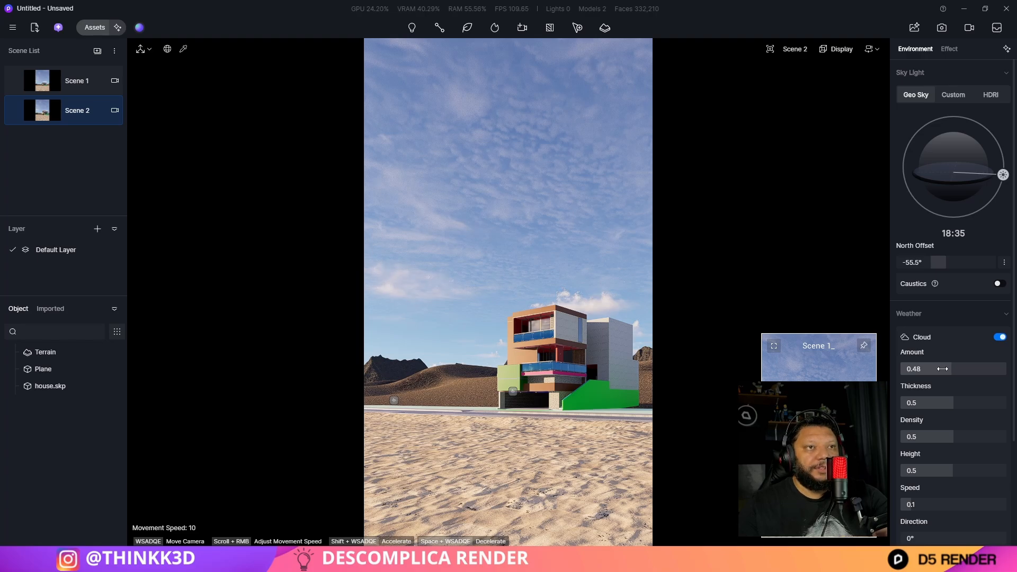
{"action": "left_click_drag", "start_coordinate": [945, 368], "coordinate": [942, 368]}
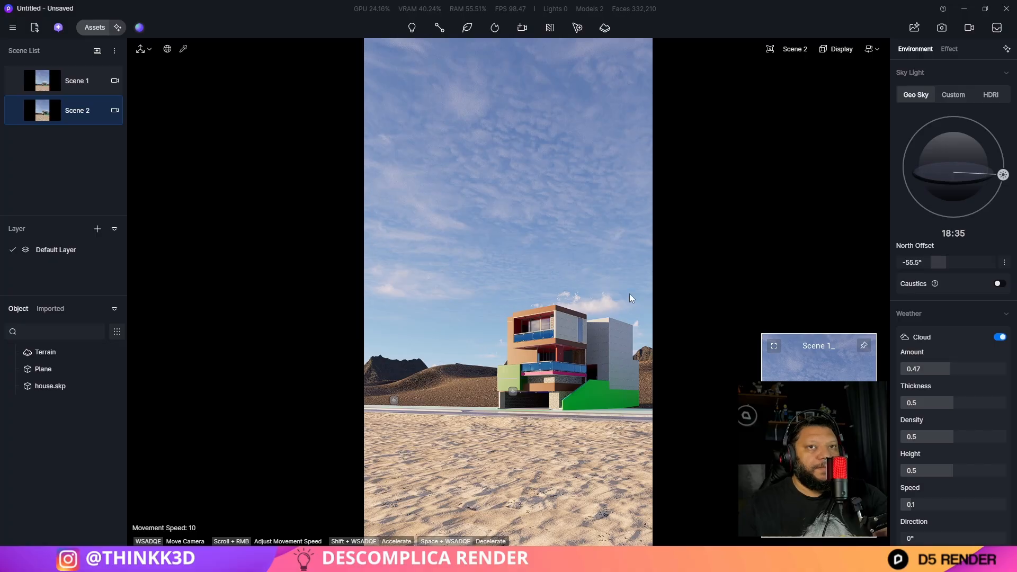
Turn off automatic exposure in post-processing and set the exposure manually to -0.07
{"action": "left_click", "coordinate": [950, 49]}
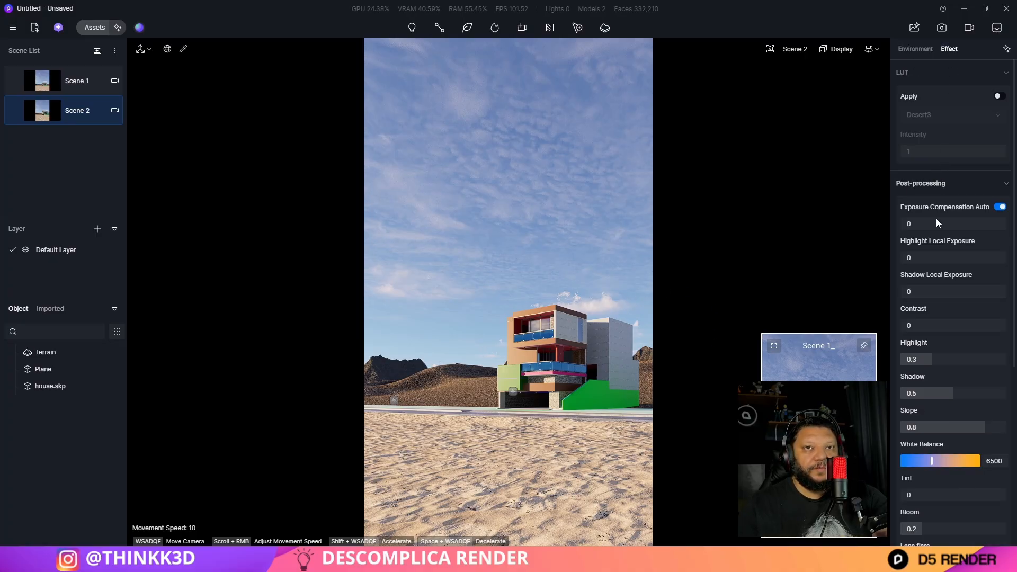
{"action": "left_click", "coordinate": [1000, 207]}
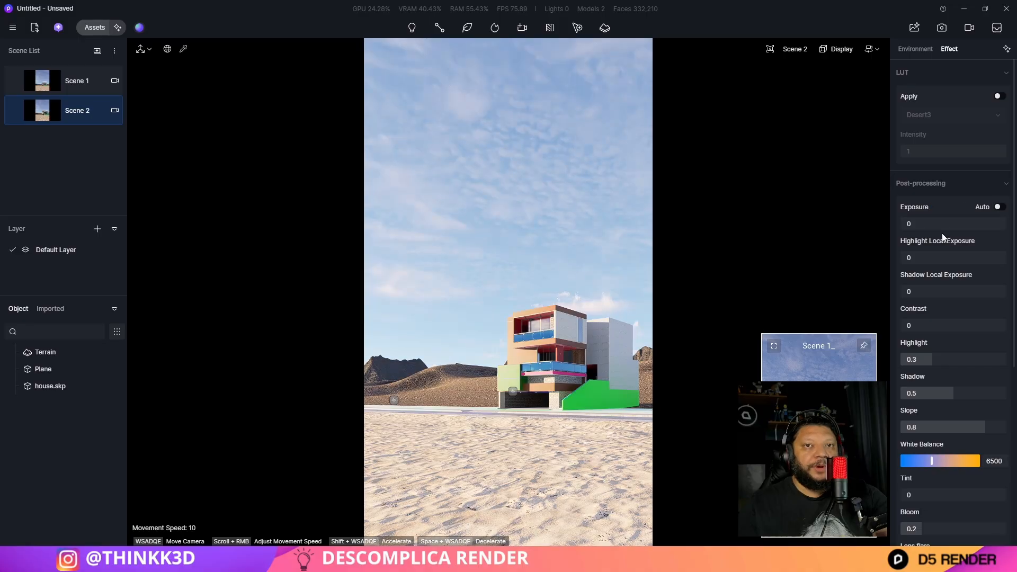
{"action": "left_click_drag", "start_coordinate": [941, 224], "coordinate": [937, 224]}
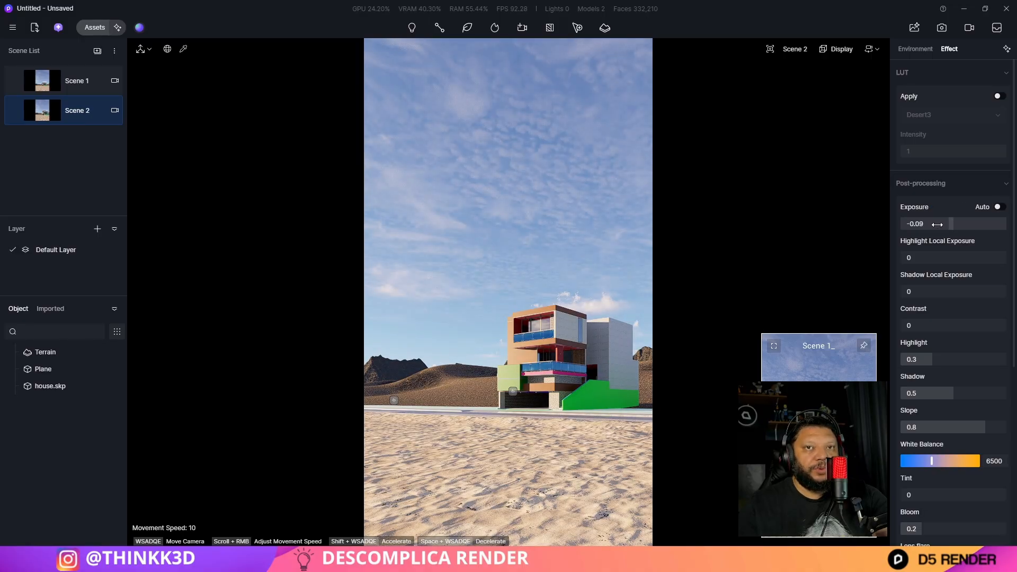
{"action": "left_click_drag", "start_coordinate": [938, 225], "coordinate": [938, 224]}
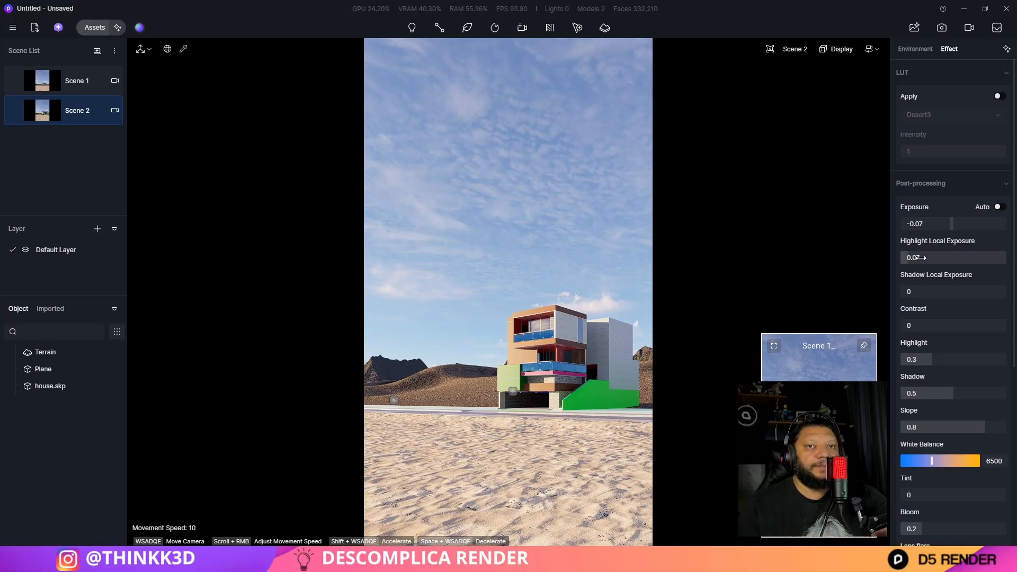
Set the highlight local exposure to 0.5 and keep the shadow local exposure at 0
{"action": "left_click_drag", "start_coordinate": [917, 258], "coordinate": [955, 259]}
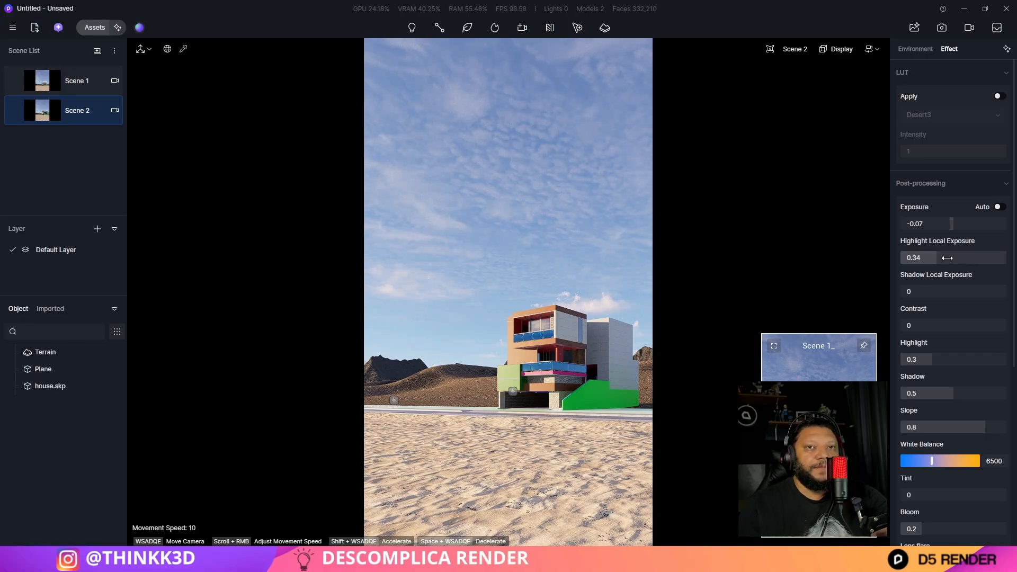
{"action": "left_click_drag", "start_coordinate": [935, 257], "coordinate": [955, 256]}
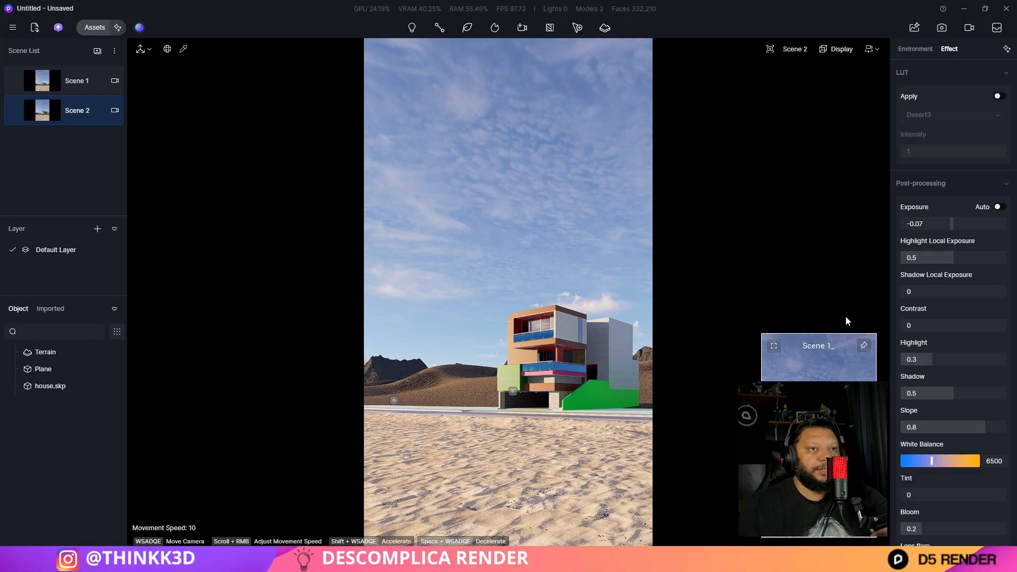
{"action": "left_click_drag", "start_coordinate": [951, 257], "coordinate": [902, 258]}
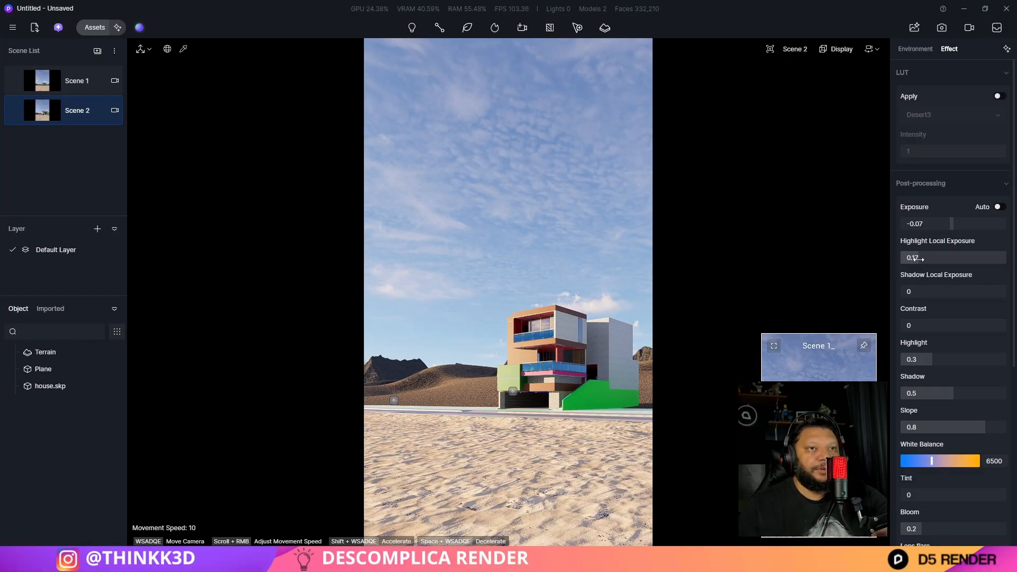
{"action": "left_click_drag", "start_coordinate": [917, 258], "coordinate": [950, 253]}
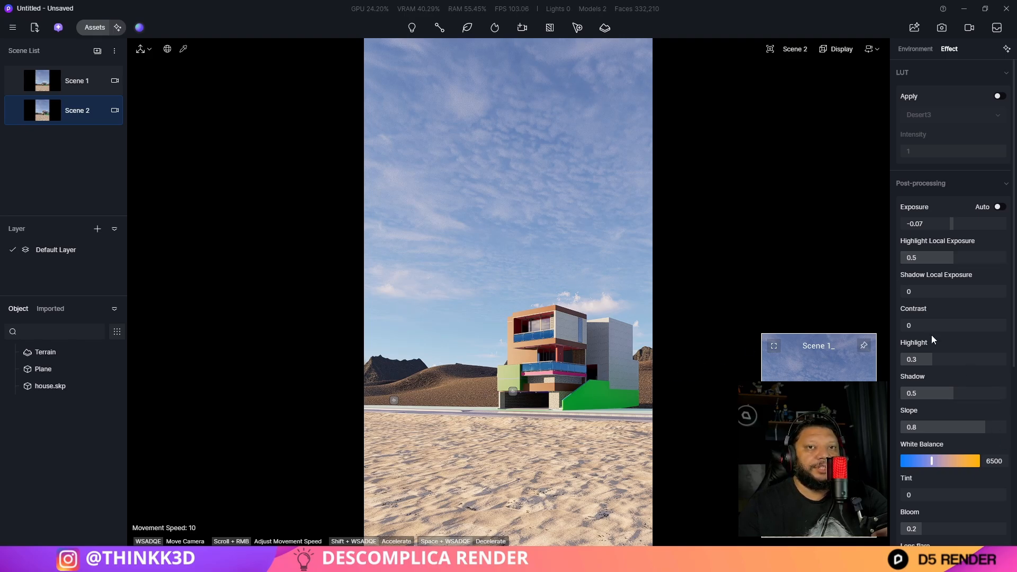
{"action": "mouse_move", "coordinate": [908, 291]}
{"action": "left_mouse_down"}
{"action": "mouse_move", "coordinate": [1001, 291]}
{"action": "mouse_move", "coordinate": [901, 286]}
{"action": "left_mouse_up"}
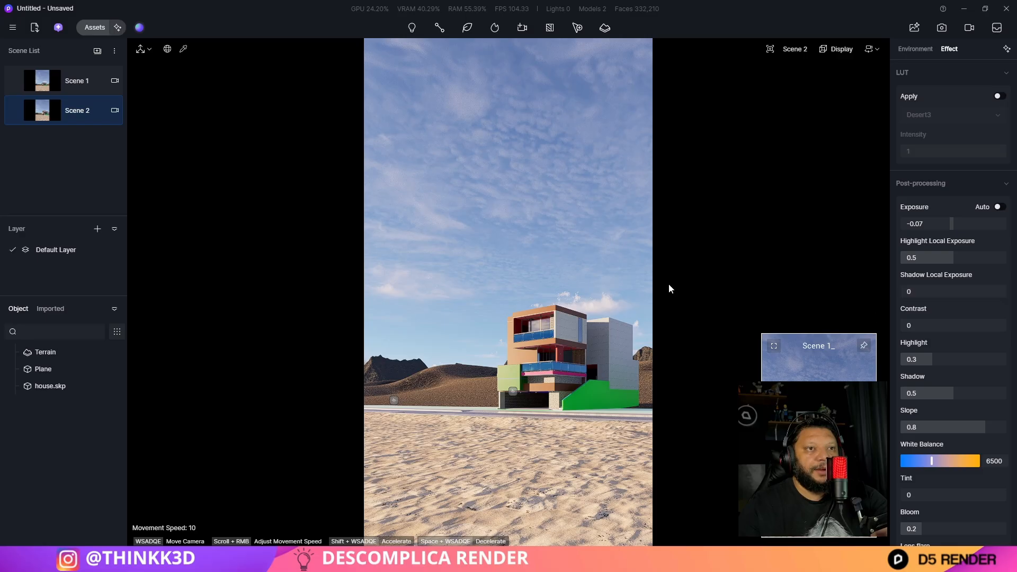
{"action": "mouse_move", "coordinate": [907, 292]}
{"action": "left_mouse_down"}
{"action": "mouse_move", "coordinate": [1013, 291]}
{"action": "mouse_move", "coordinate": [903, 292]}
{"action": "left_mouse_up"}
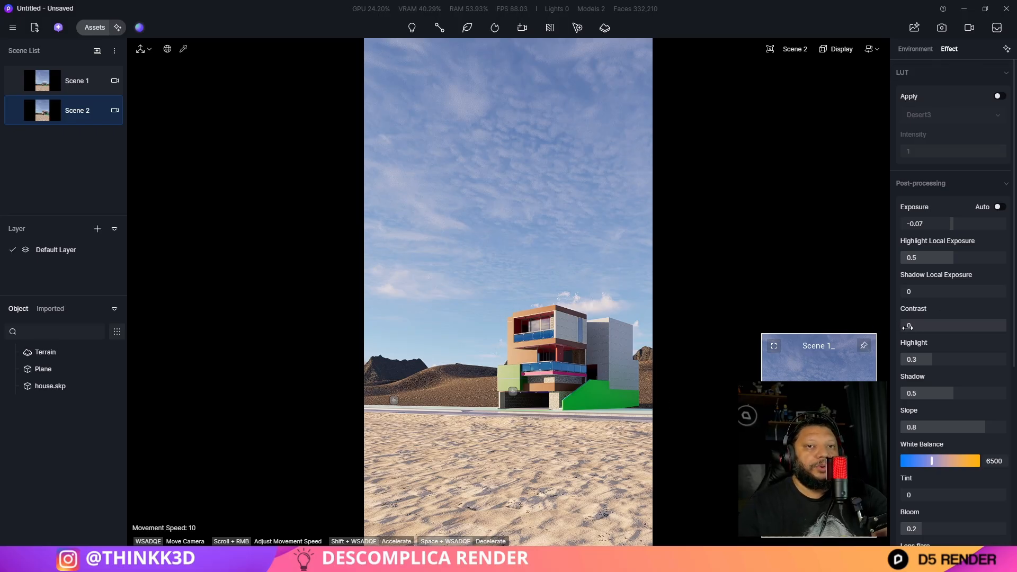
Set the post-processing highlight to 0.5 and warm the white balance to 8500
{"action": "mouse_move", "coordinate": [937, 360]}
{"action": "left_mouse_down"}
{"action": "mouse_move", "coordinate": [993, 360]}
{"action": "mouse_move", "coordinate": [949, 360]}
{"action": "left_mouse_up"}
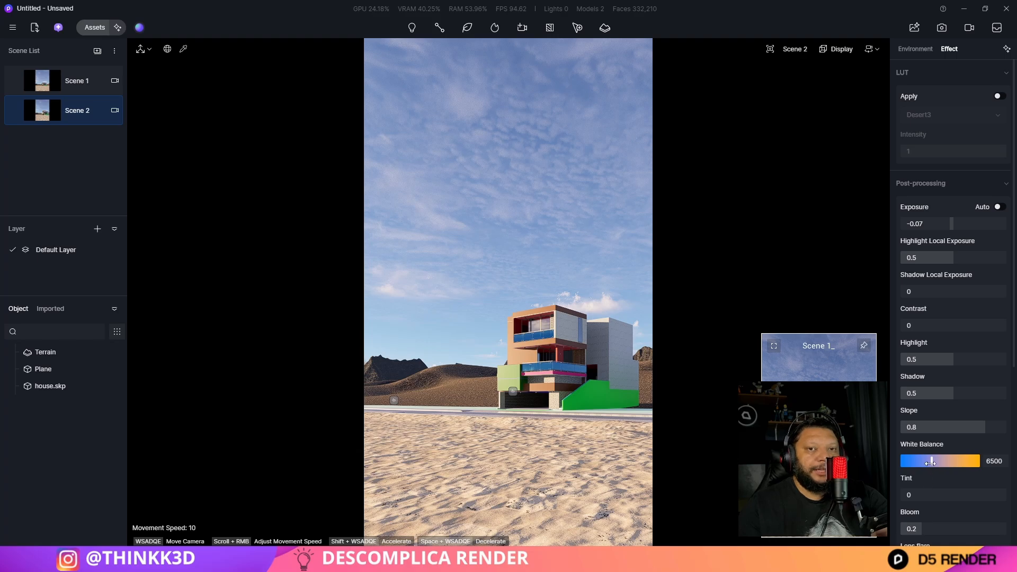
{"action": "left_click_drag", "start_coordinate": [936, 461], "coordinate": [949, 461]}
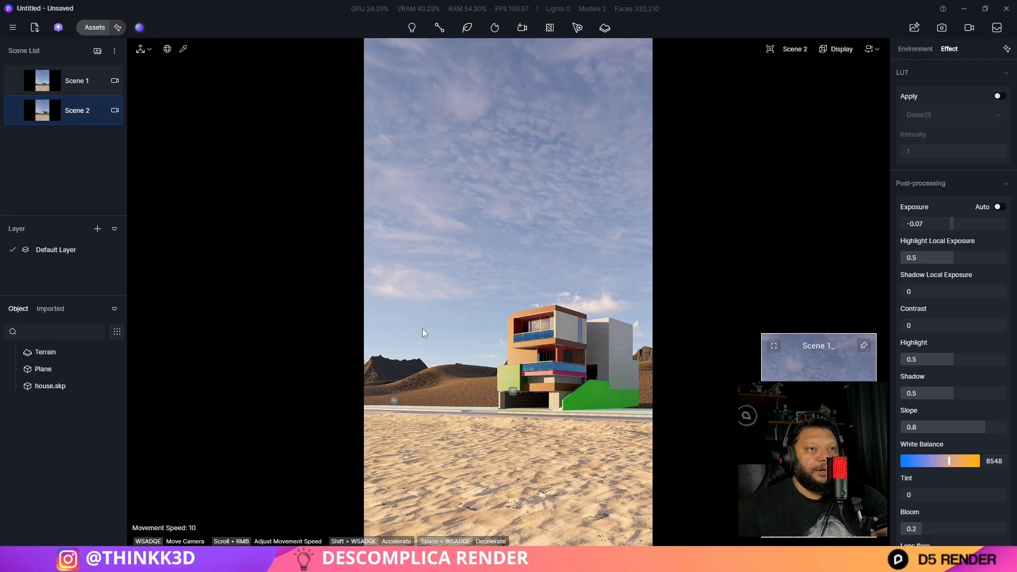
{"action": "double_click", "coordinate": [993, 461]}
{"action": "type", "text": "850"}
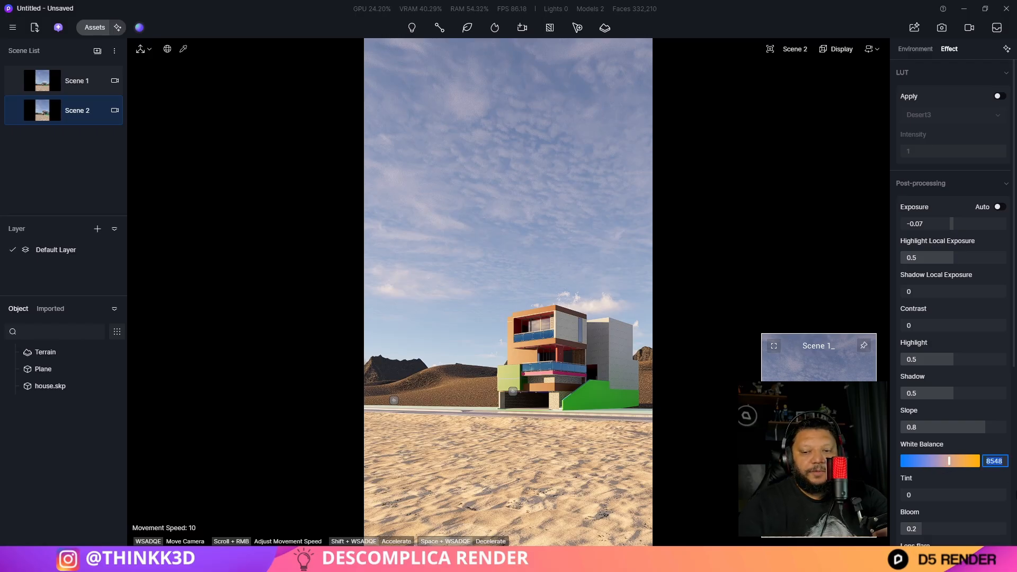
{"action": "type", "text": "0"}
{"action": "key", "text": "Return"}
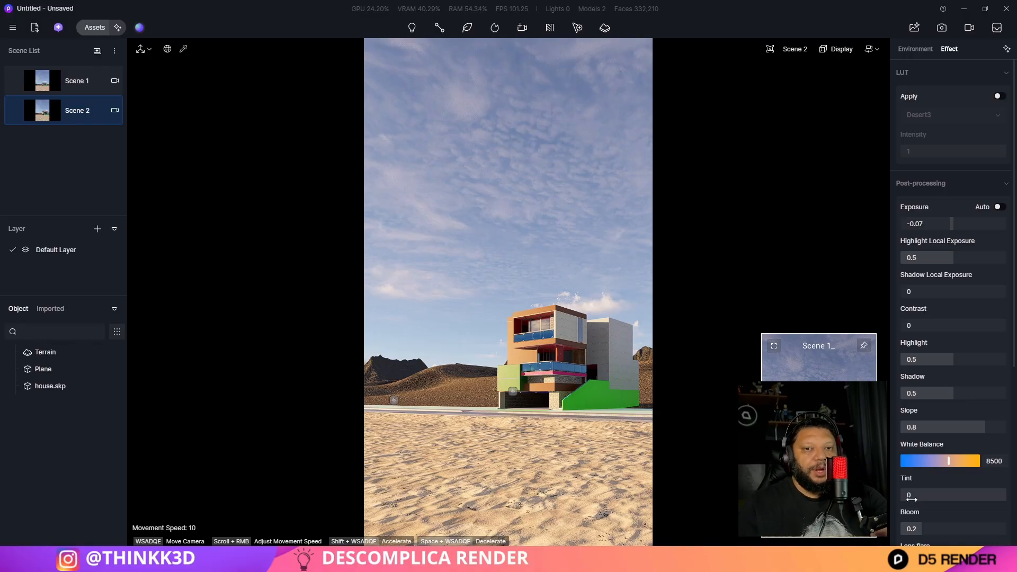
Keep the tint at 0 and raise the bloom to 0.26
{"action": "mouse_move", "coordinate": [908, 496]}
{"action": "left_mouse_down"}
{"action": "mouse_move", "coordinate": [953, 496]}
{"action": "mouse_move", "coordinate": [895, 494]}
{"action": "mouse_move", "coordinate": [969, 496]}
{"action": "mouse_move", "coordinate": [892, 495]}
{"action": "mouse_move", "coordinate": [908, 496]}
{"action": "left_mouse_up"}
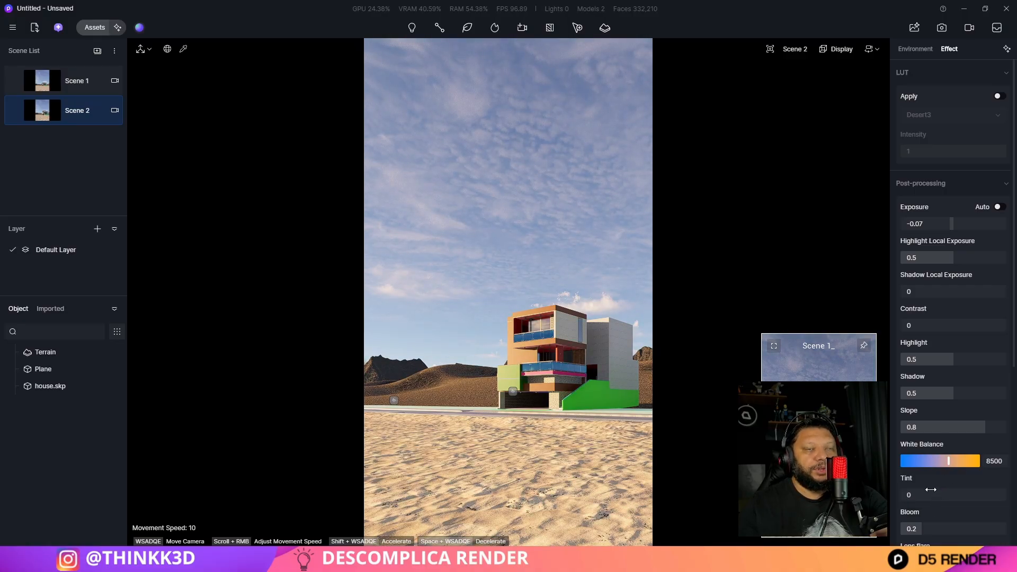
{"action": "scroll", "coordinate": [926, 497], "scroll_direction": "down", "scroll_amount": 1}
{"action": "mouse_move", "coordinate": [924, 498]}
{"action": "left_mouse_down"}
{"action": "mouse_move", "coordinate": [946, 497]}
{"action": "mouse_move", "coordinate": [906, 497]}
{"action": "mouse_move", "coordinate": [979, 496]}
{"action": "mouse_move", "coordinate": [911, 497]}
{"action": "mouse_move", "coordinate": [925, 497]}
{"action": "left_mouse_up"}
{"action": "scroll", "coordinate": [932, 344], "scroll_direction": "up", "scroll_amount": 1}
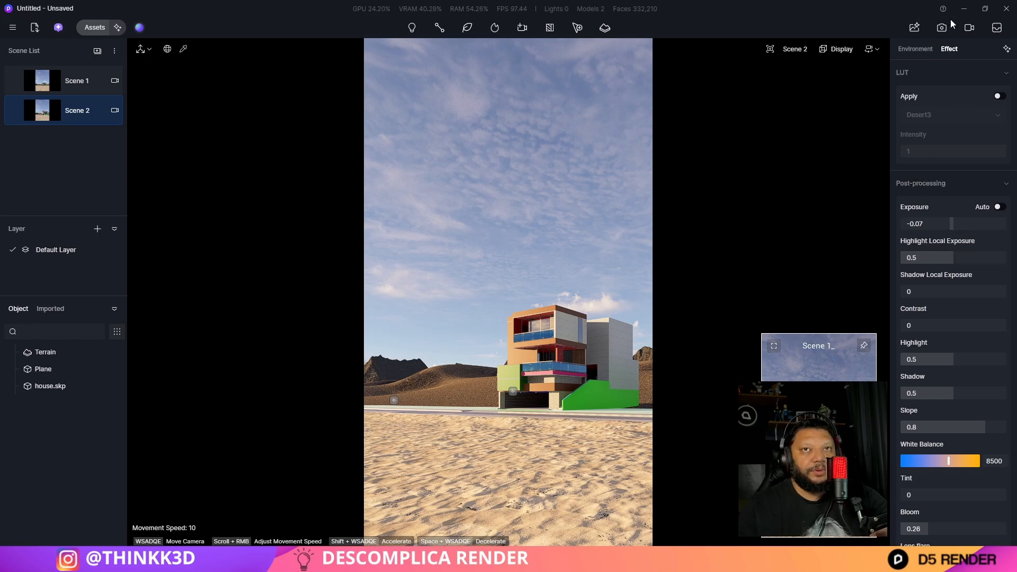
Open the still image render settings for Scene 2 and display the environment's sky and weather settings
{"action": "left_click", "coordinate": [943, 31]}
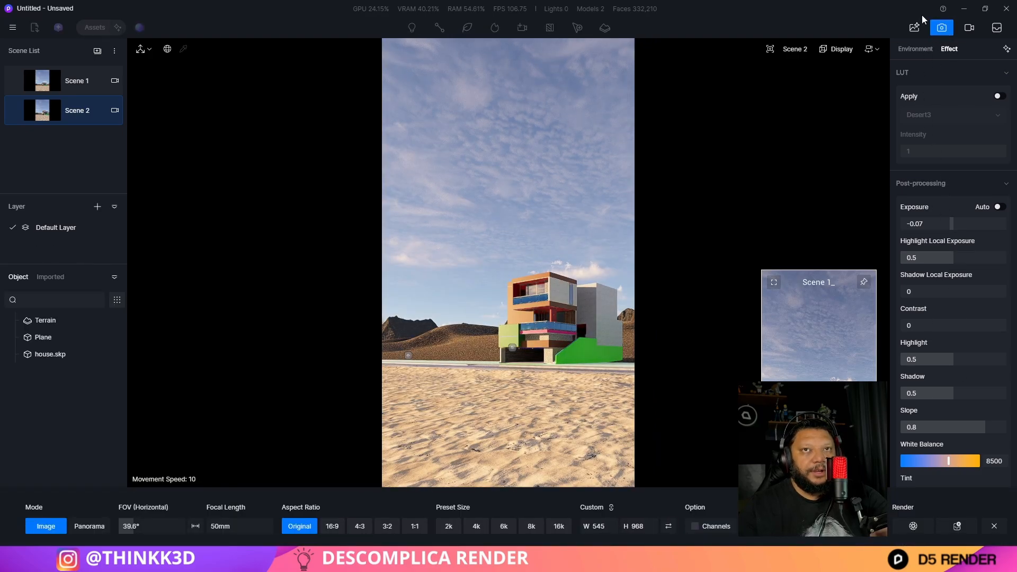
{"action": "left_click", "coordinate": [924, 27]}
{"action": "left_click", "coordinate": [828, 109]}
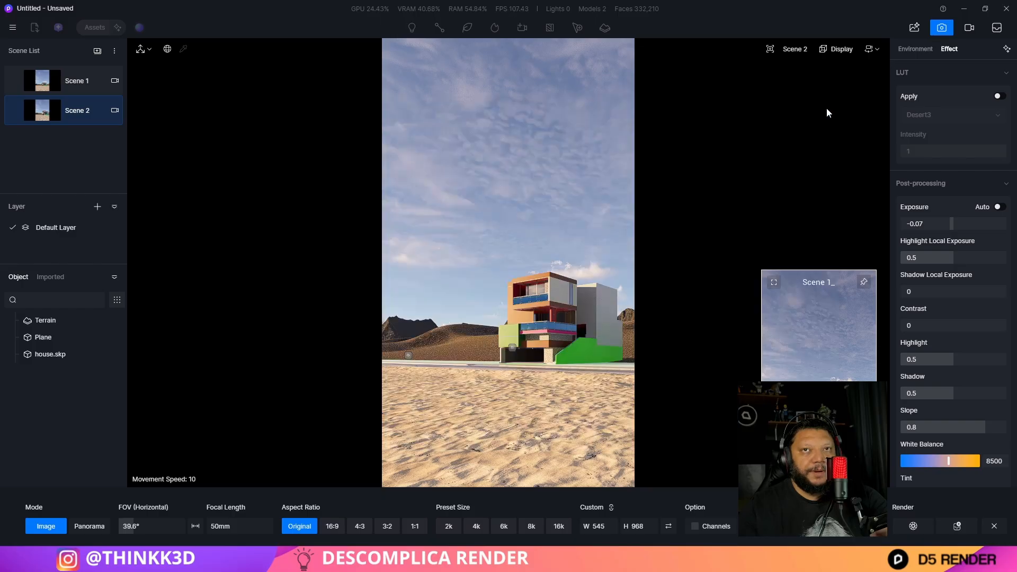
{"action": "left_click", "coordinate": [922, 49]}
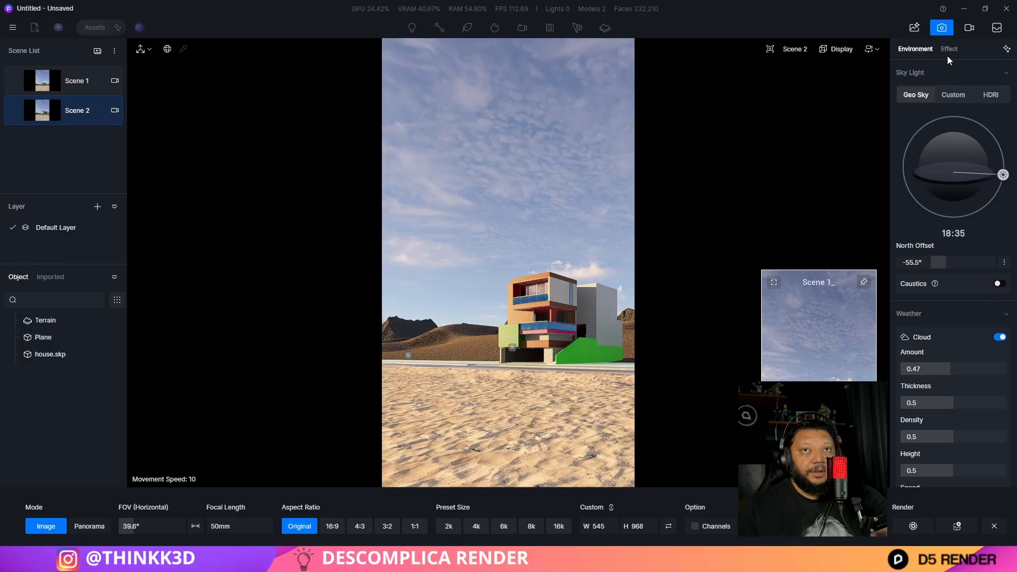
Leave the image render mode and review the cloud settings under the environment's weather section
{"action": "left_click", "coordinate": [993, 525]}
{"action": "scroll", "coordinate": [930, 405], "scroll_direction": "down", "scroll_amount": 3}
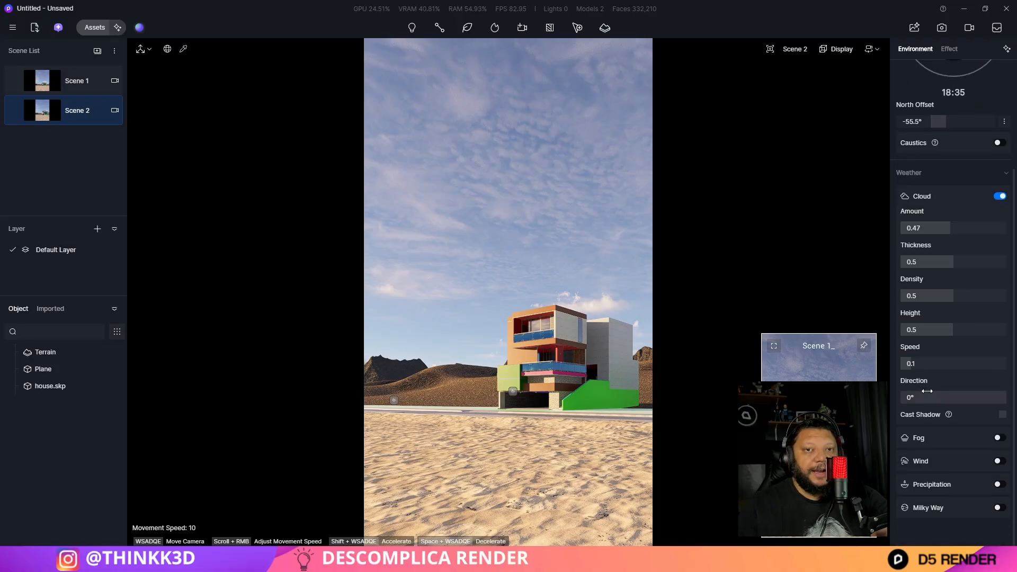
{"action": "scroll", "coordinate": [924, 404], "scroll_direction": "up", "scroll_amount": 1}
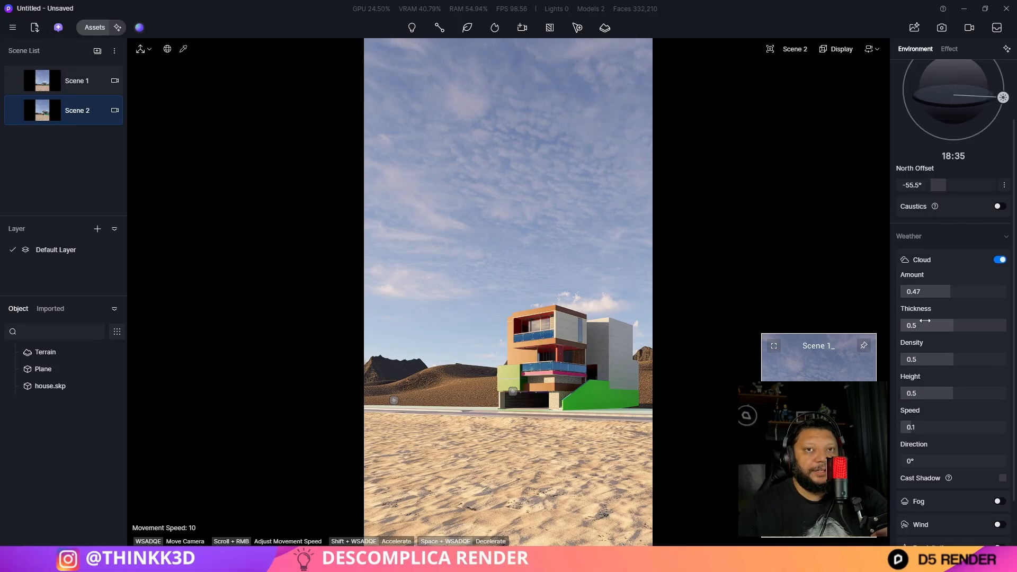
{"action": "scroll", "coordinate": [937, 217], "scroll_direction": "up", "scroll_amount": 2}
Try a sky north offset of 7.7° and go through the post-processing effect settings
{"action": "left_click_drag", "start_coordinate": [936, 217], "coordinate": [955, 218]}
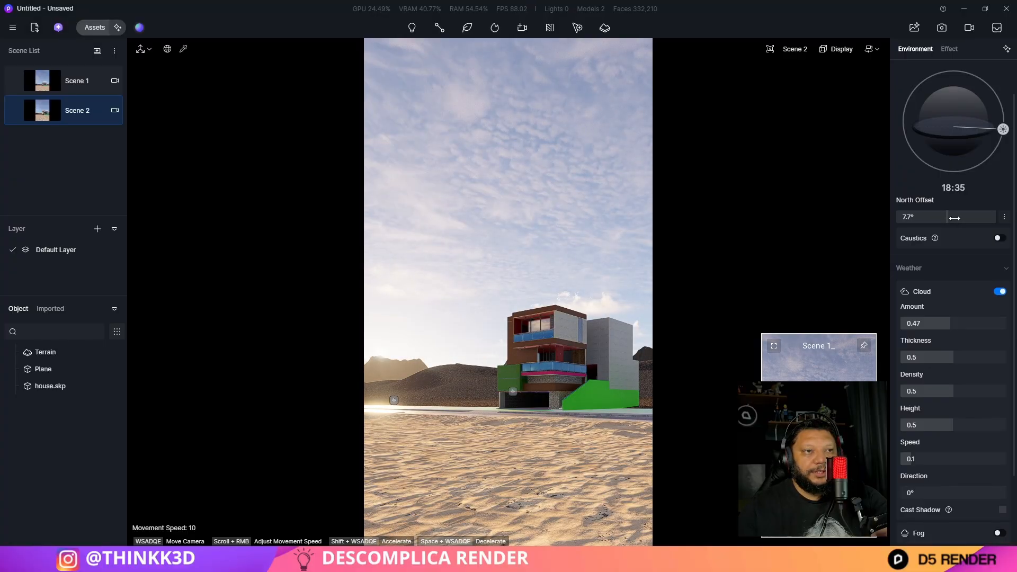
{"action": "left_click", "coordinate": [949, 49]}
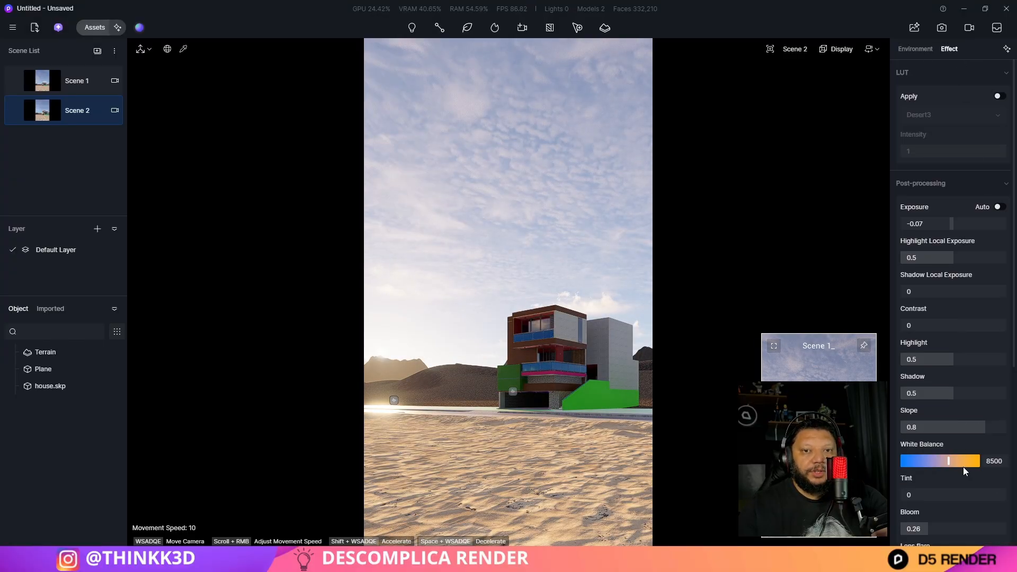
{"action": "scroll", "coordinate": [964, 471], "scroll_direction": "down", "scroll_amount": 2}
{"action": "mouse_move", "coordinate": [925, 434]}
{"action": "left_mouse_down"}
{"action": "mouse_move", "coordinate": [1009, 438]}
{"action": "mouse_move", "coordinate": [926, 437]}
{"action": "left_mouse_up"}
{"action": "scroll", "coordinate": [933, 245], "scroll_direction": "up", "scroll_amount": 2}
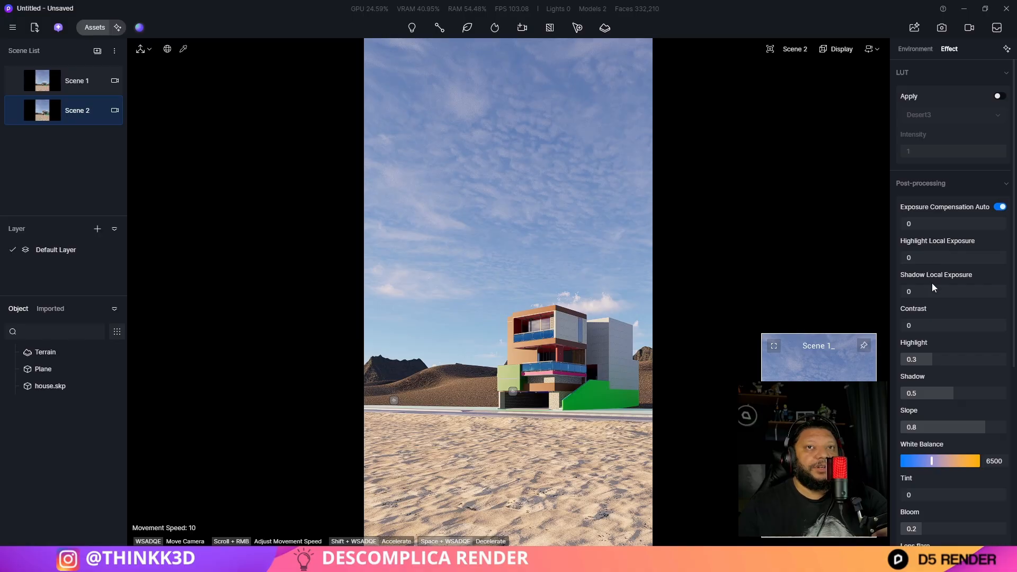
Set the post-processing to manual exposure -0.1, highlight local exposure 0.5, shadow local exposure 0, highlight 0.4 and white balance 8500
{"action": "mouse_move", "coordinate": [29, 116]}
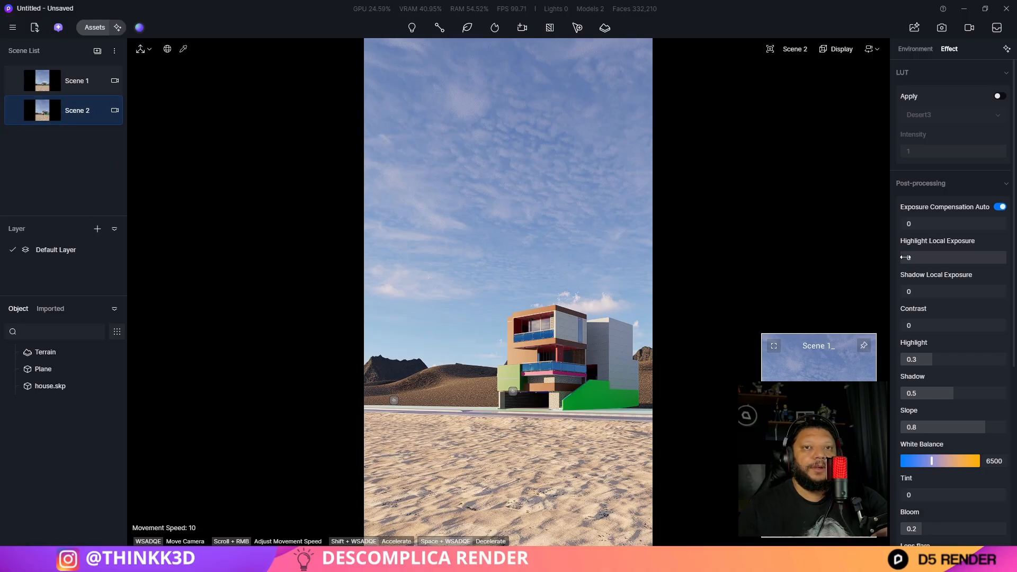
{"action": "left_click", "coordinate": [932, 259]}
{"action": "left_click_drag", "start_coordinate": [985, 228], "coordinate": [950, 226]}
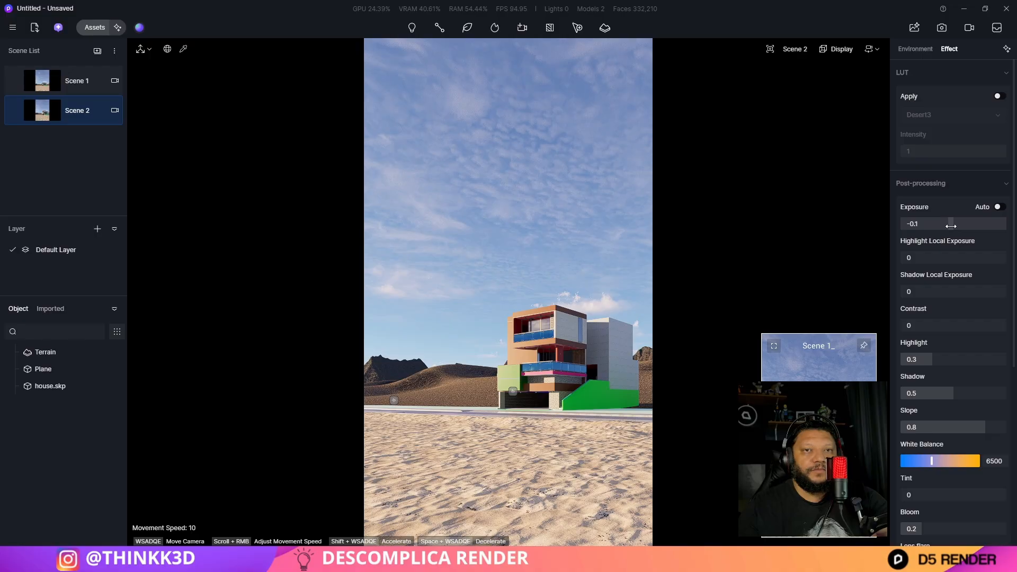
{"action": "left_click_drag", "start_coordinate": [921, 258], "coordinate": [957, 261]}
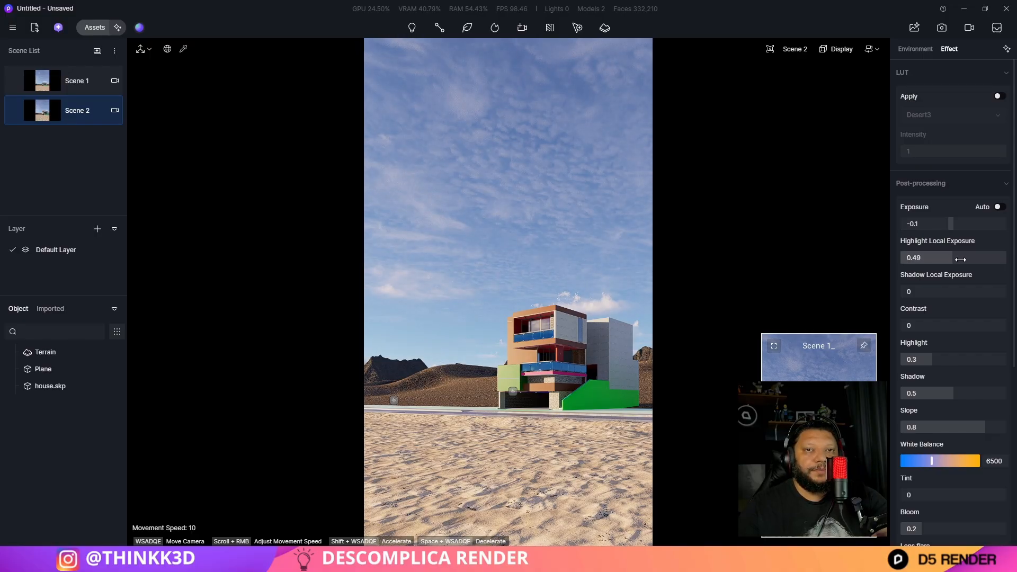
{"action": "left_click_drag", "start_coordinate": [960, 259], "coordinate": [962, 258]}
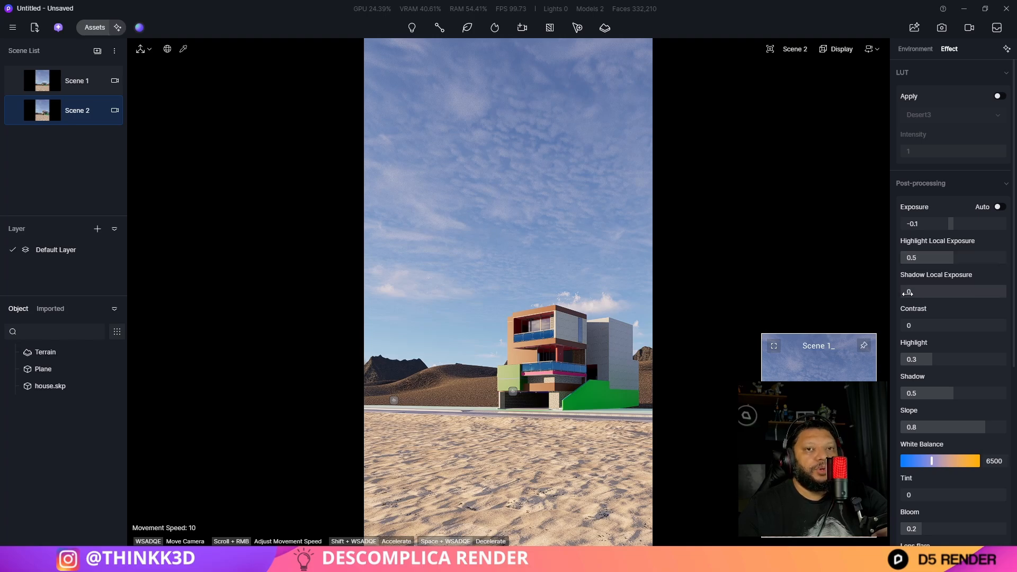
{"action": "mouse_move", "coordinate": [907, 294]}
{"action": "left_mouse_down"}
{"action": "mouse_move", "coordinate": [933, 289]}
{"action": "mouse_move", "coordinate": [900, 292]}
{"action": "left_mouse_up"}
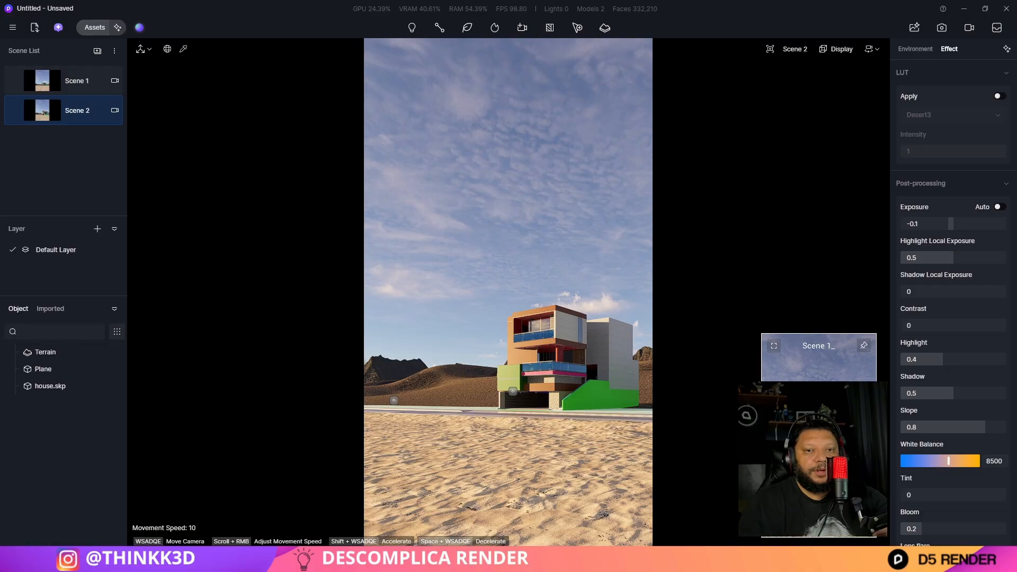
Keep the vignette at 0, set the chromatic aberration to 0.1 and check the style options
{"action": "scroll", "coordinate": [923, 500], "scroll_direction": "down", "scroll_amount": 1}
{"action": "scroll", "coordinate": [929, 508], "scroll_direction": "down", "scroll_amount": 1}
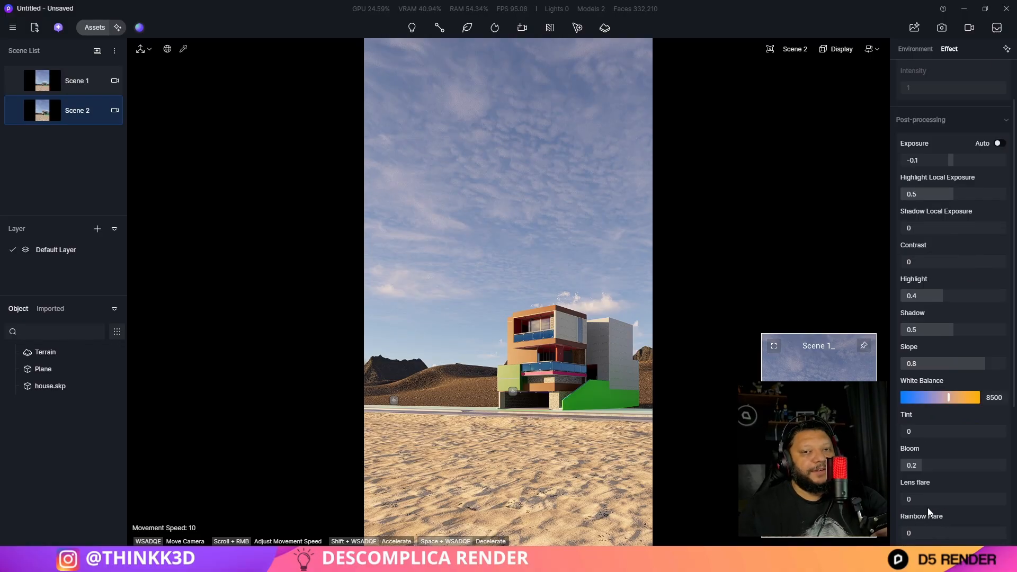
{"action": "scroll", "coordinate": [911, 510], "scroll_direction": "down", "scroll_amount": 2}
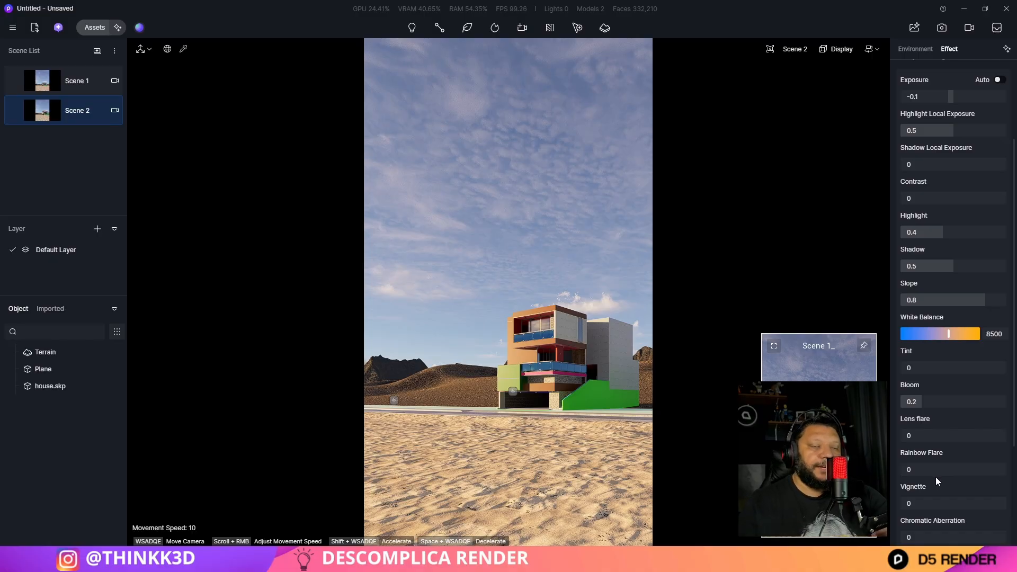
{"action": "scroll", "coordinate": [932, 476], "scroll_direction": "down", "scroll_amount": 1}
{"action": "left_click_drag", "start_coordinate": [930, 475], "coordinate": [904, 484]}
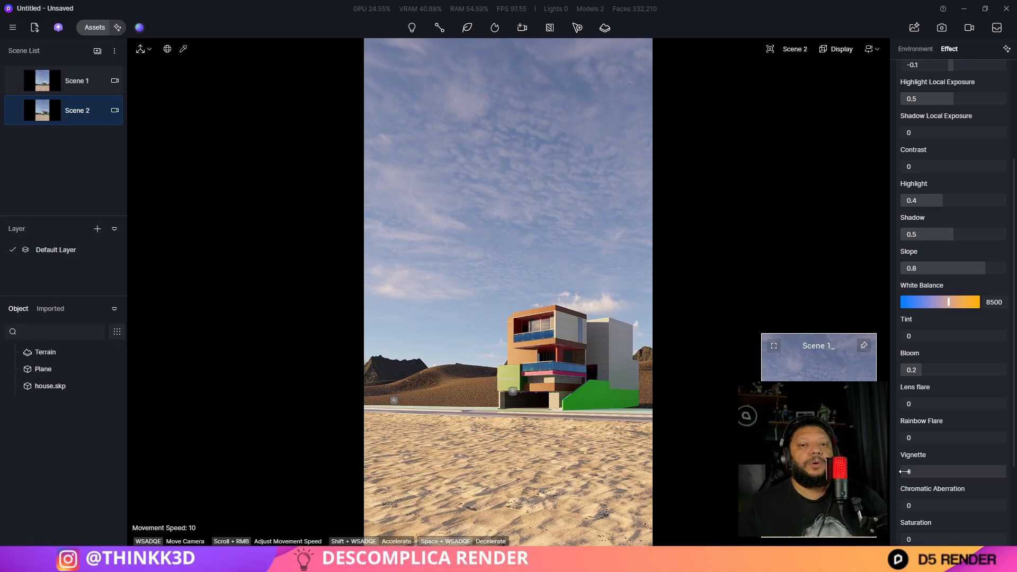
{"action": "left_click_drag", "start_coordinate": [909, 471], "coordinate": [883, 471]}
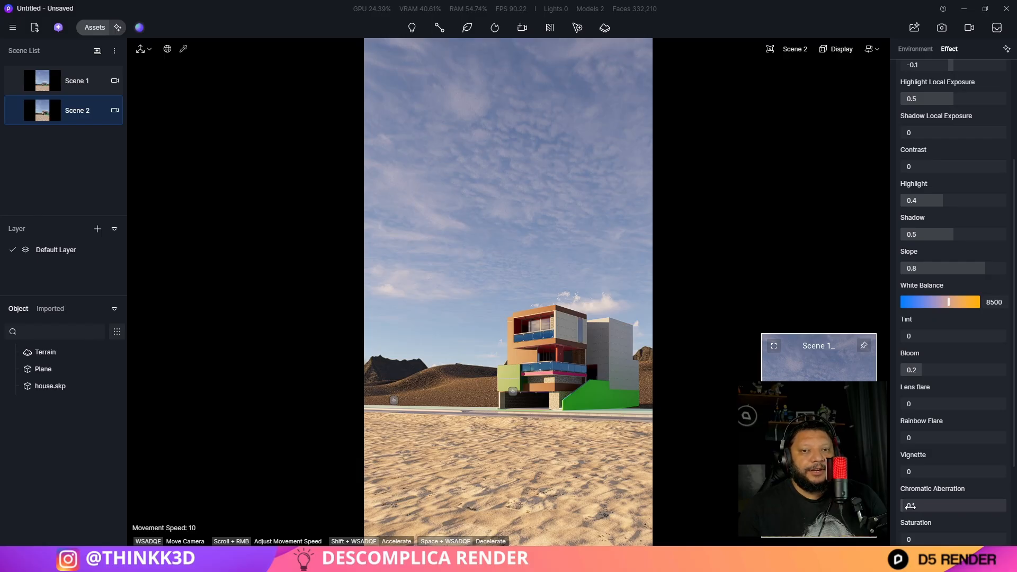
{"action": "scroll", "coordinate": [929, 521], "scroll_direction": "down", "scroll_amount": 3}
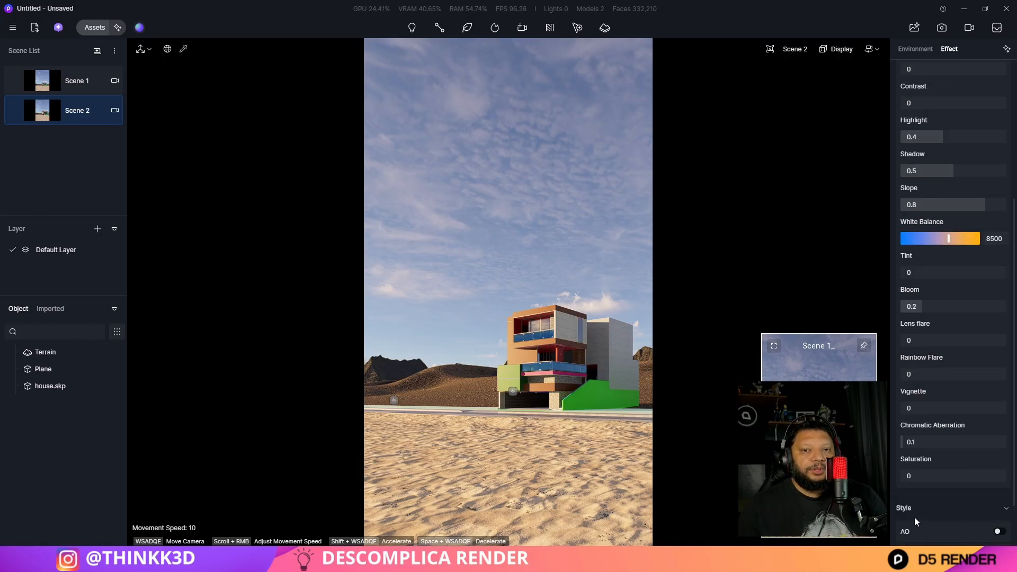
{"action": "scroll", "coordinate": [957, 500], "scroll_direction": "down", "scroll_amount": 1}
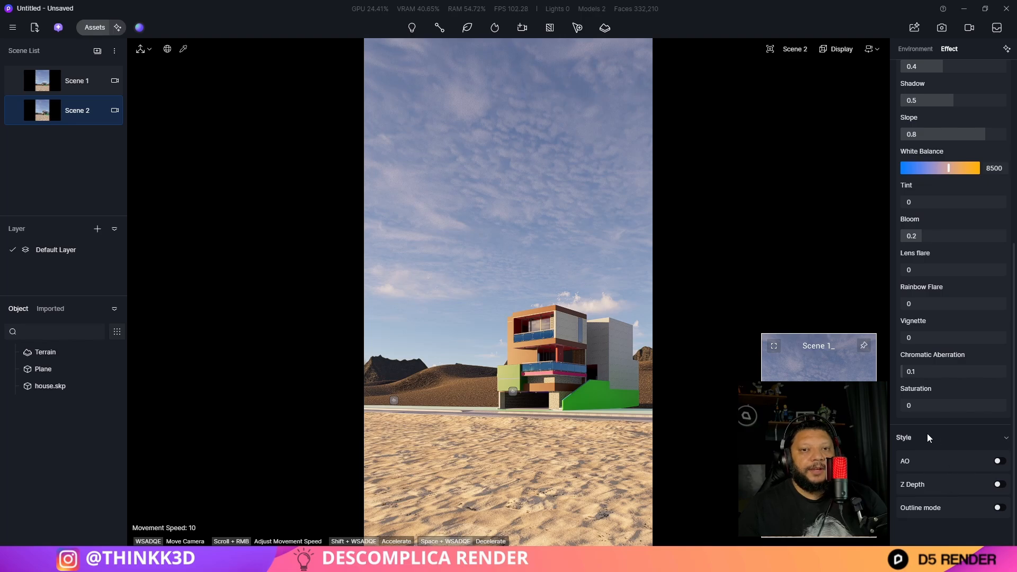
Update Scene 2 with the current effect settings and compare it with Scene 1
{"action": "scroll", "coordinate": [943, 440], "scroll_direction": "up", "scroll_amount": 9}
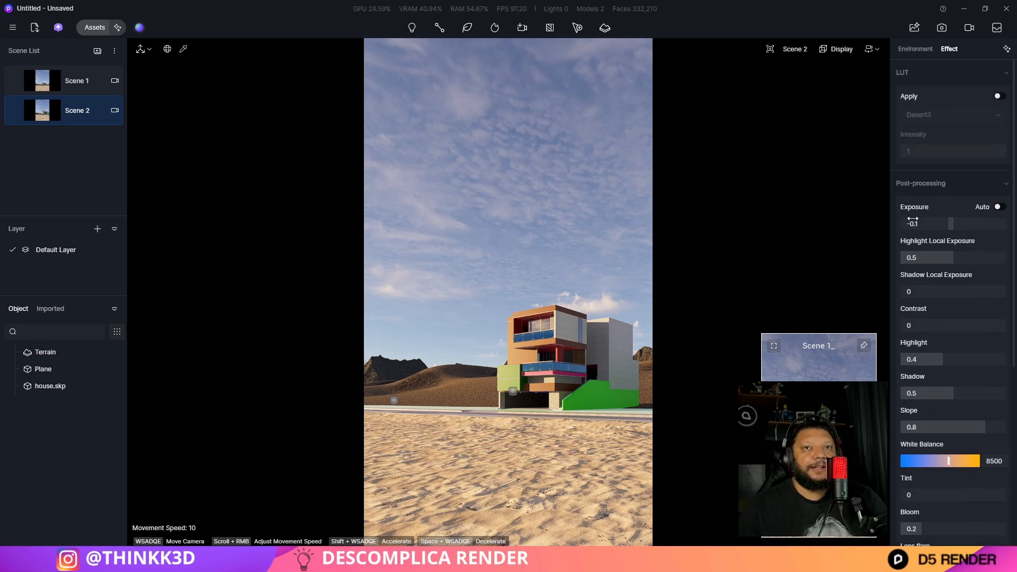
{"action": "left_click", "coordinate": [16, 111]}
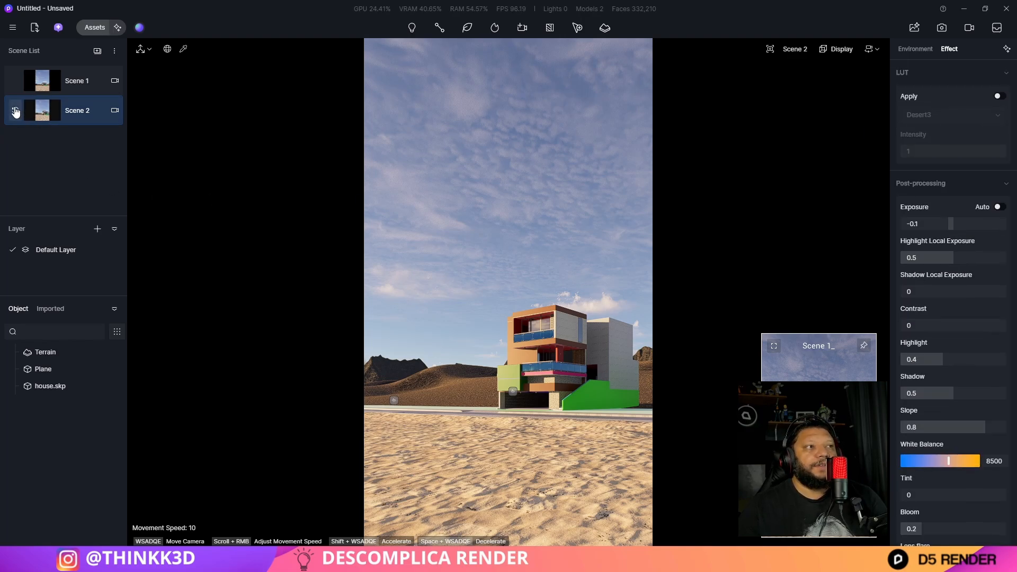
{"action": "left_click", "coordinate": [54, 80]}
{"action": "left_click", "coordinate": [54, 107]}
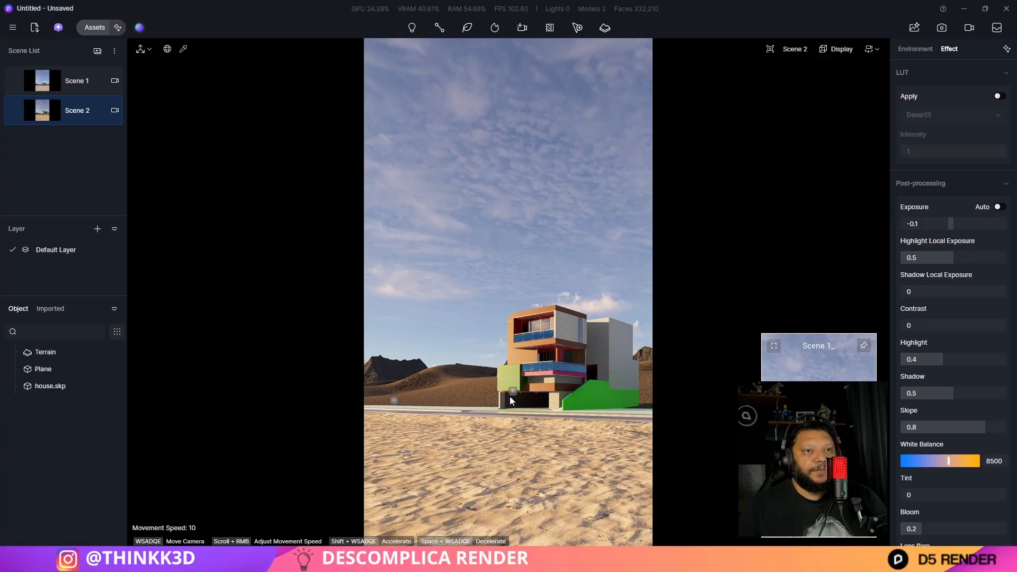
Examine the house's front facade up close, moving in from the Scene 2 viewpoint
{"action": "mouse_move", "coordinate": [509, 396]}
{"action": "right_mouse_down"}
{"action": "mouse_move", "coordinate": [509, 370]}
{"action": "mouse_move", "coordinate": [466, 429]}
{"action": "mouse_move", "coordinate": [550, 482]}
{"action": "mouse_move", "coordinate": [510, 385]}
{"action": "right_mouse_up"}
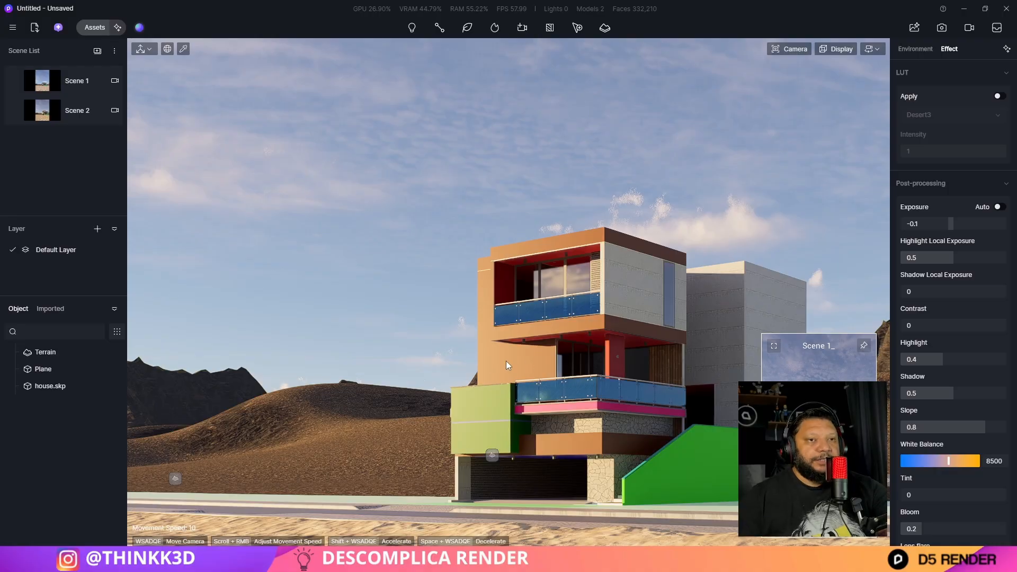
{"action": "left_click", "coordinate": [77, 110]}
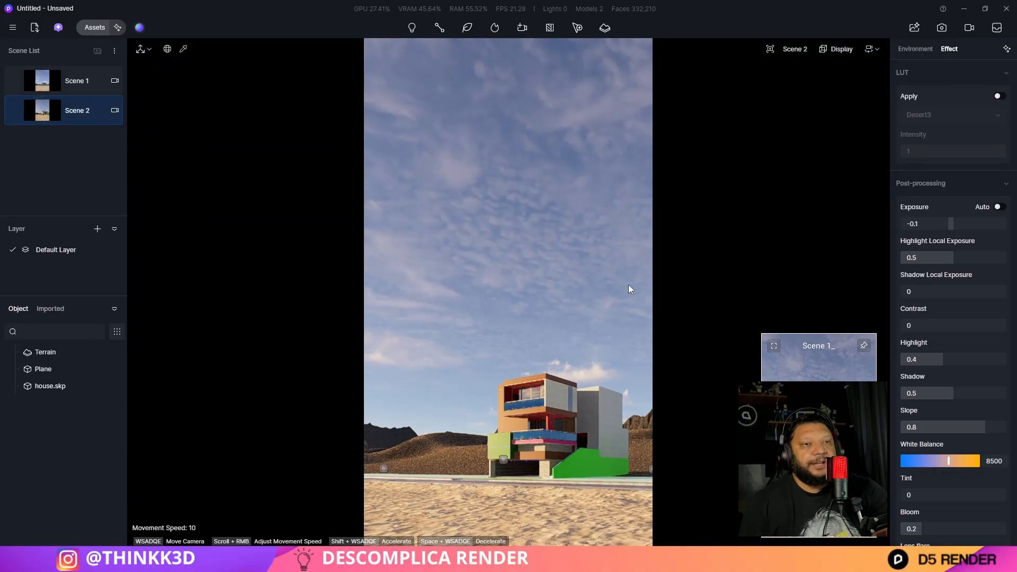
{"action": "middle_click_drag", "start_coordinate": [551, 424], "coordinate": [576, 385]}
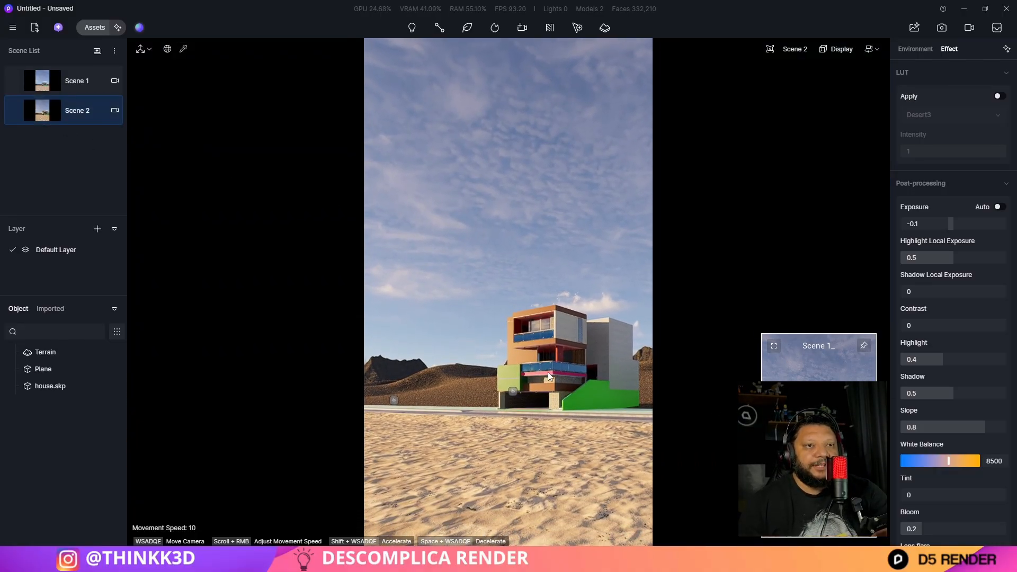
{"action": "right_click_drag", "start_coordinate": [547, 372], "coordinate": [603, 482]}
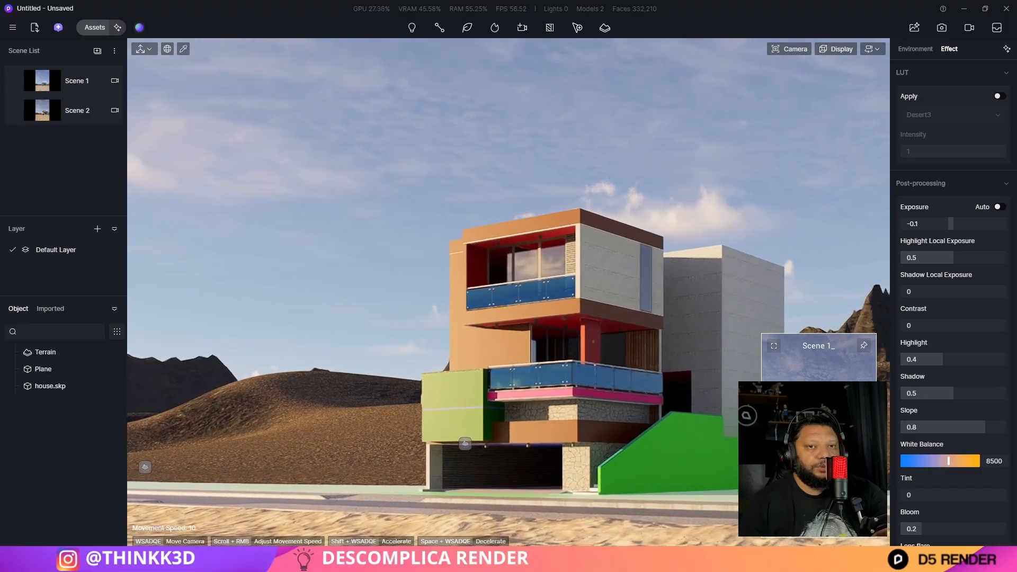
{"action": "right_click_drag", "start_coordinate": [519, 352], "coordinate": [527, 356]}
{"action": "key", "text": "w"}
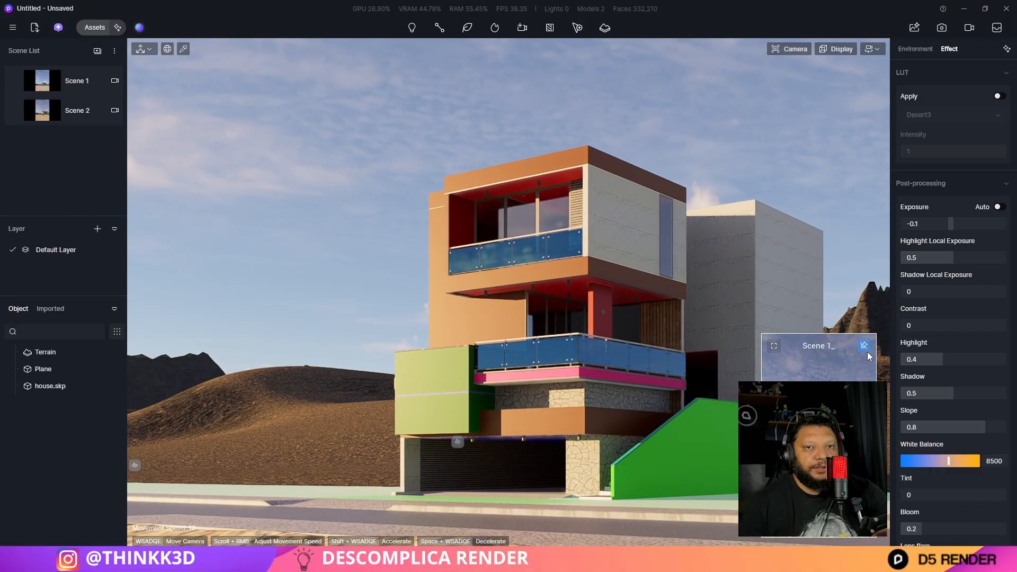
{"action": "right_click_drag", "start_coordinate": [655, 297], "coordinate": [661, 339]}
{"action": "key", "text": "w"}
{"action": "right_click_drag", "start_coordinate": [578, 300], "coordinate": [581, 304]}
{"action": "scroll", "coordinate": [589, 302], "scroll_direction": "up", "scroll_amount": 1}
{"action": "scroll", "coordinate": [591, 304], "scroll_direction": "up", "scroll_amount": 1}
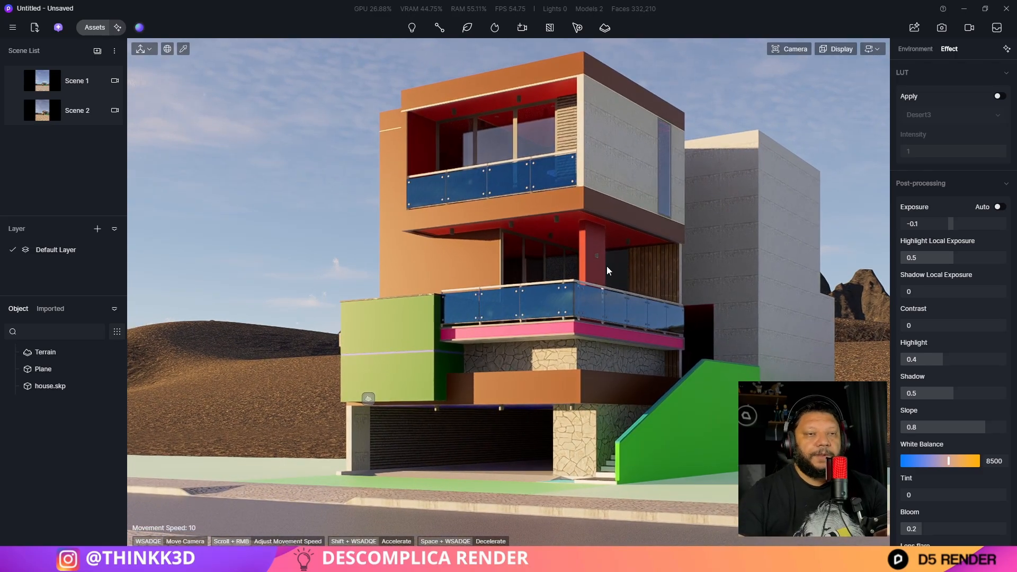
{"action": "right_click_drag", "start_coordinate": [611, 268], "coordinate": [600, 236]}
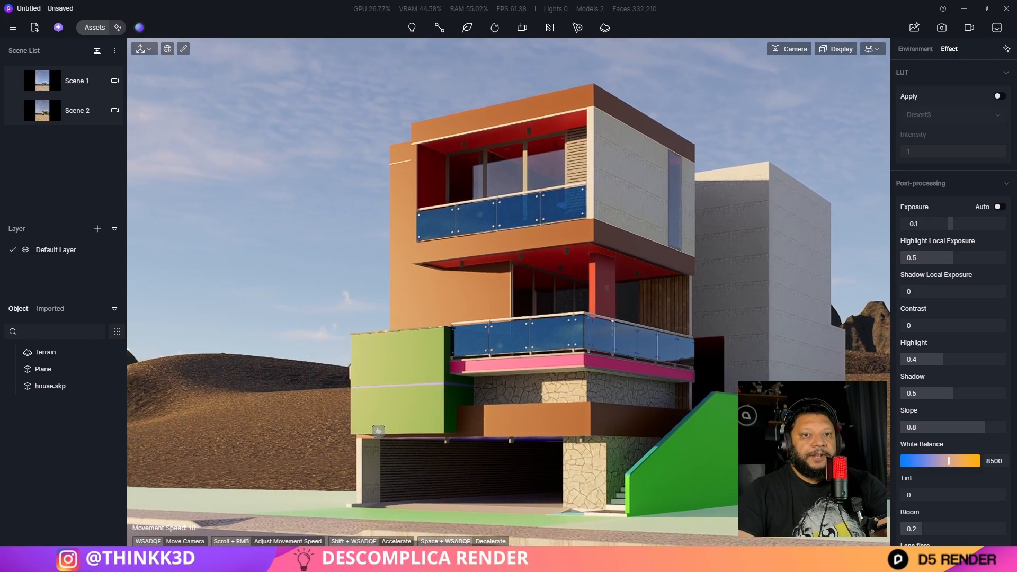
{"action": "right_click_drag", "start_coordinate": [609, 311], "coordinate": [596, 309]}
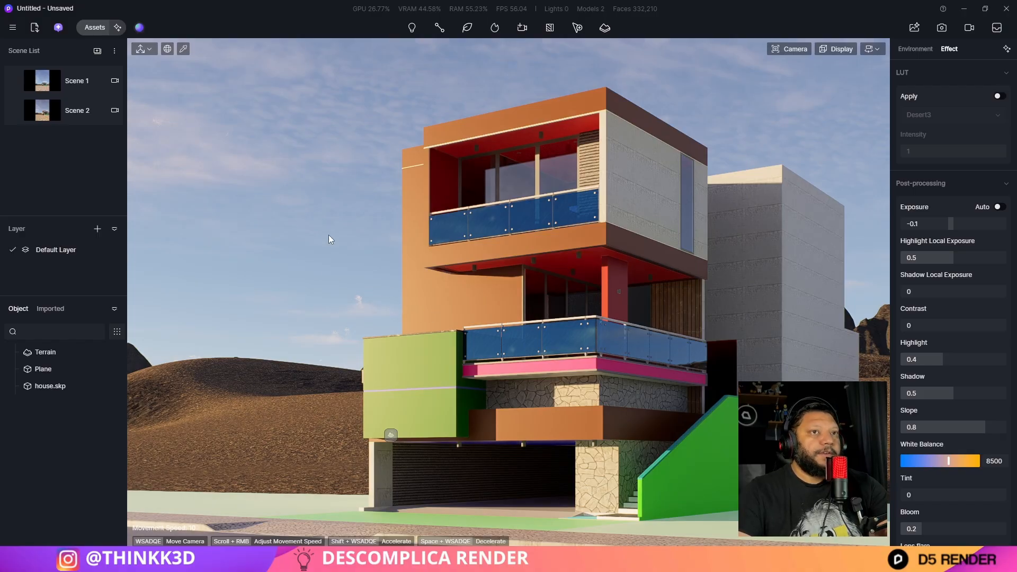
Open the online asset library, look over the models and switch to the materials
{"action": "left_click", "coordinate": [95, 28]}
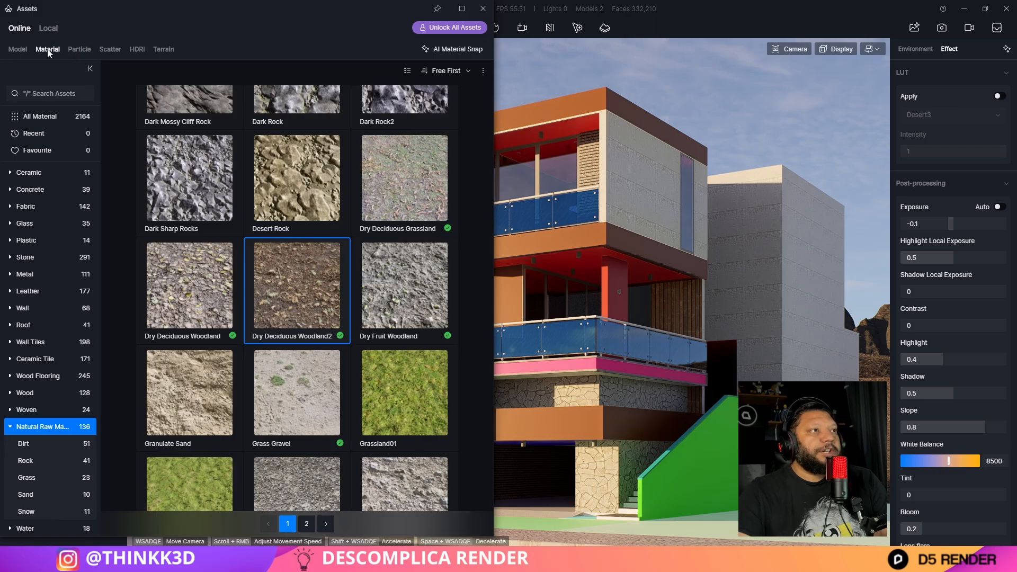
{"action": "left_click", "coordinate": [482, 9]}
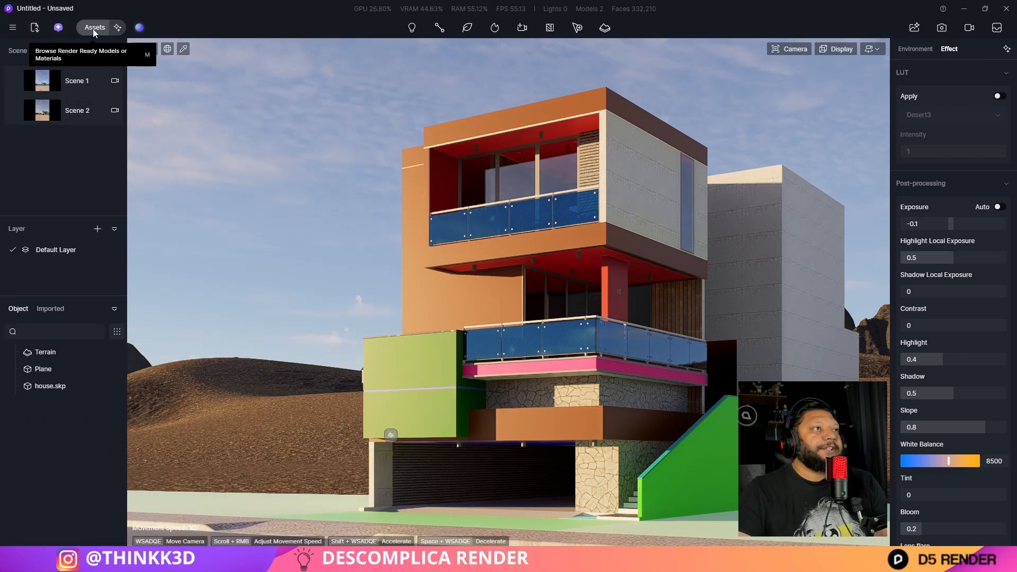
{"action": "left_click", "coordinate": [94, 29]}
{"action": "left_click", "coordinate": [19, 51]}
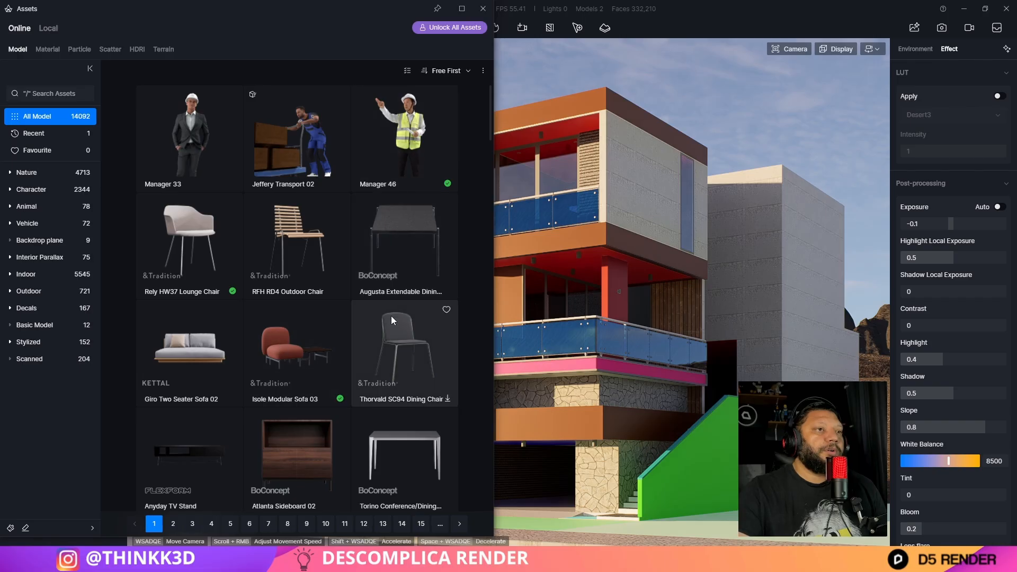
{"action": "left_click", "coordinate": [47, 50]}
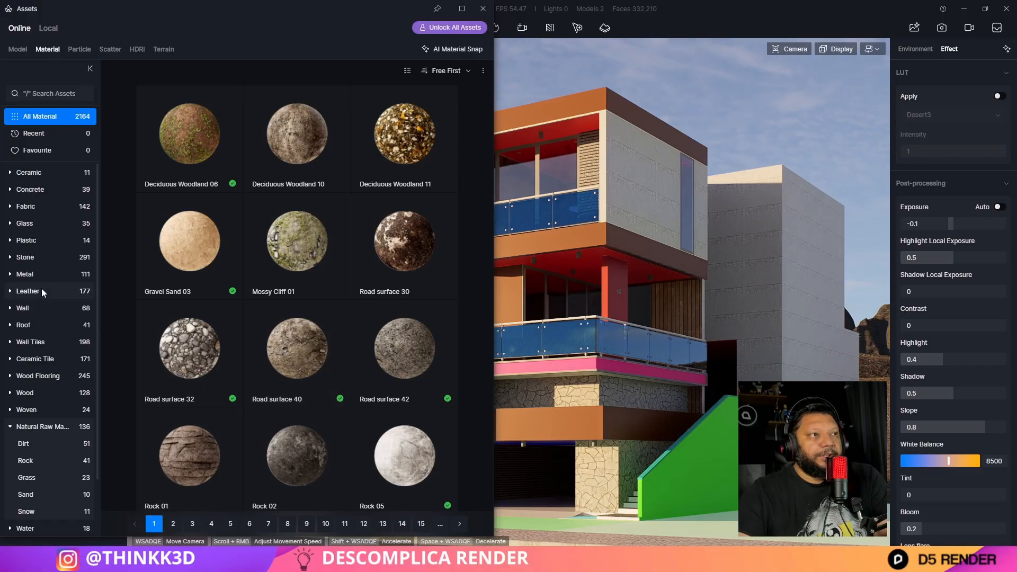
Apply the Lightweight Concrete material from the Concrete category to the upper floor's light side wall
{"action": "left_click", "coordinate": [46, 189]}
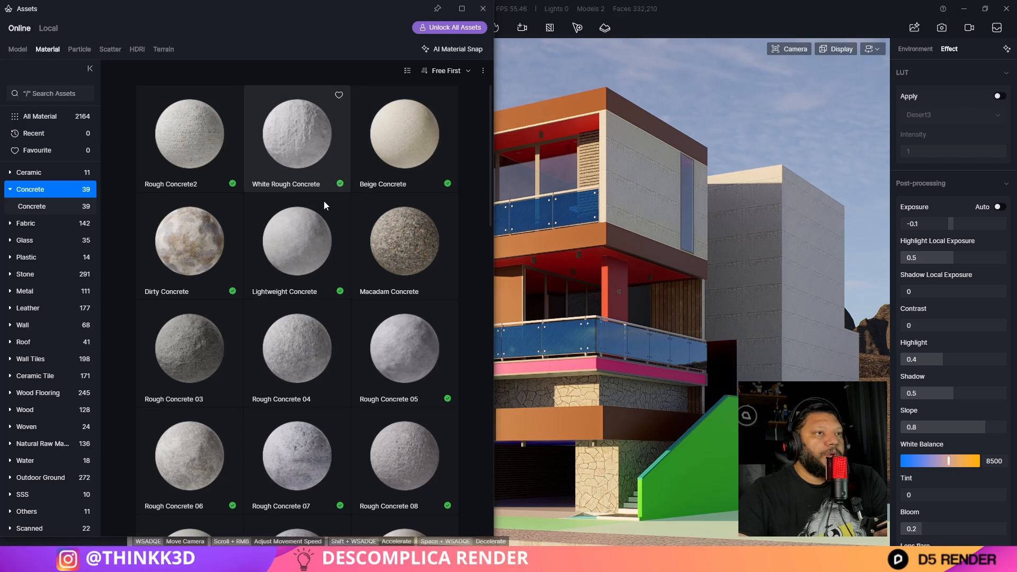
{"action": "left_click", "coordinate": [300, 247]}
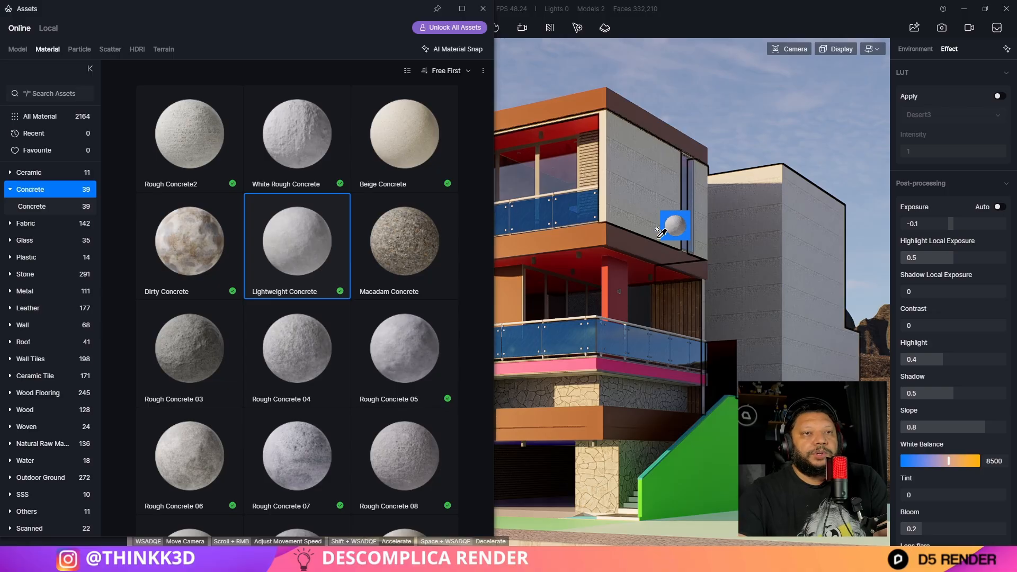
{"action": "left_click", "coordinate": [693, 200]}
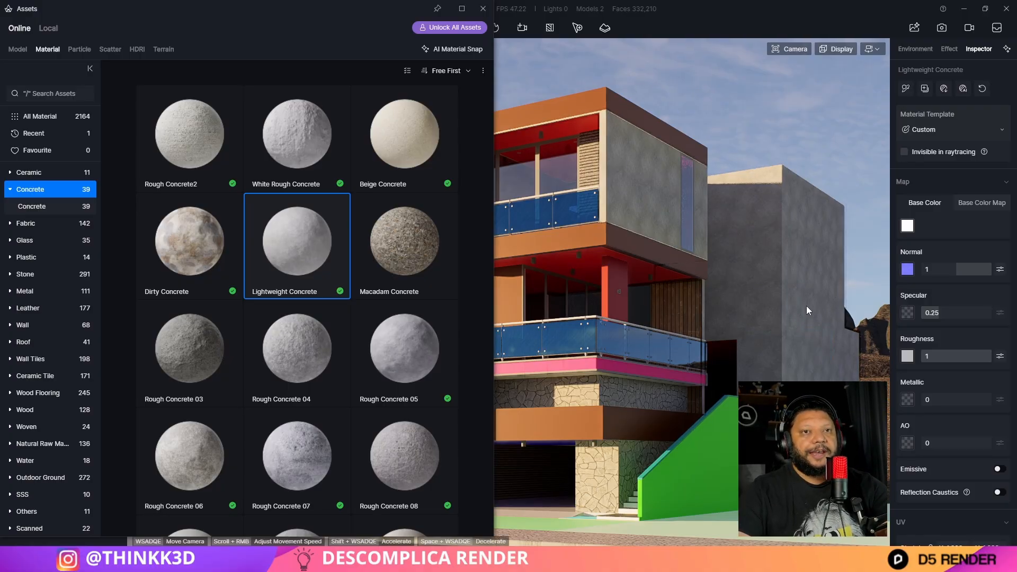
{"action": "key", "text": "Escape"}
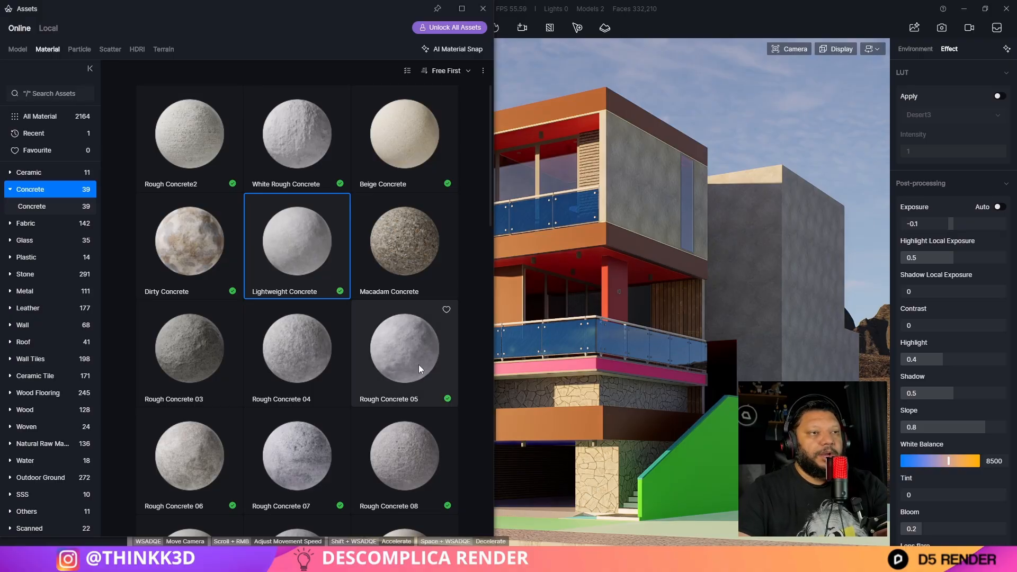
Apply the Rough Concrete 09 material from the Concrete category to the house's light walls
{"action": "scroll", "coordinate": [376, 305], "scroll_direction": "down", "scroll_amount": 4}
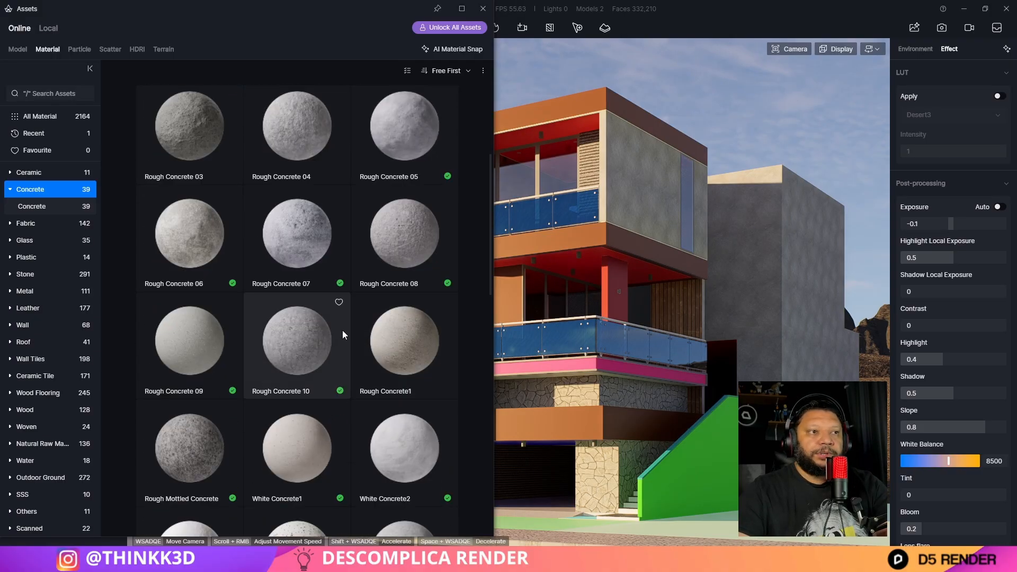
{"action": "scroll", "coordinate": [244, 296], "scroll_direction": "up", "scroll_amount": 1}
{"action": "left_click_drag", "start_coordinate": [196, 386], "coordinate": [830, 341]}
{"action": "left_click", "coordinate": [809, 320]}
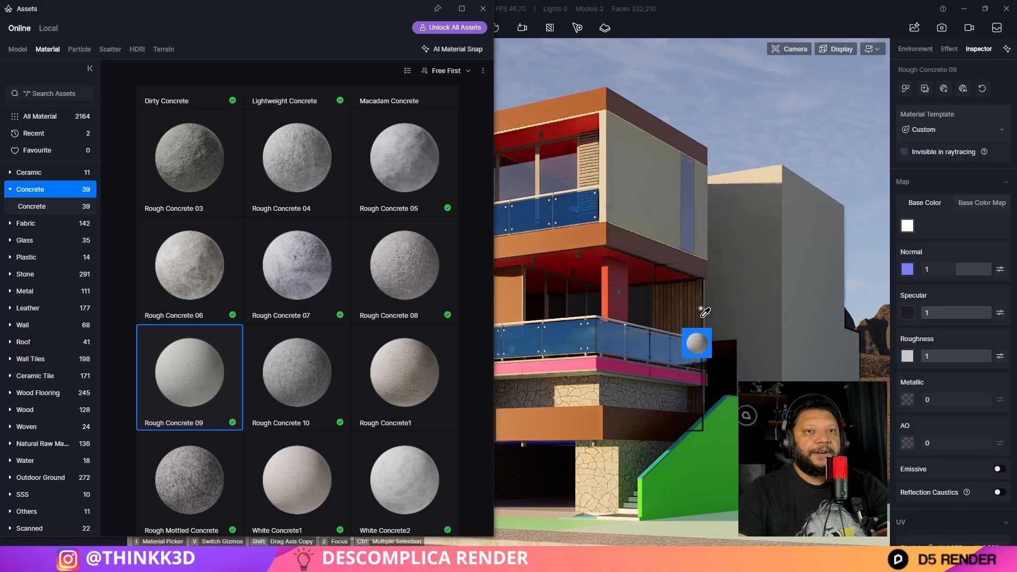
Examine the grain of the Rough Concrete 09 material up close on the upper floor's side wall
{"action": "scroll", "coordinate": [796, 340], "scroll_direction": "up", "scroll_amount": 5}
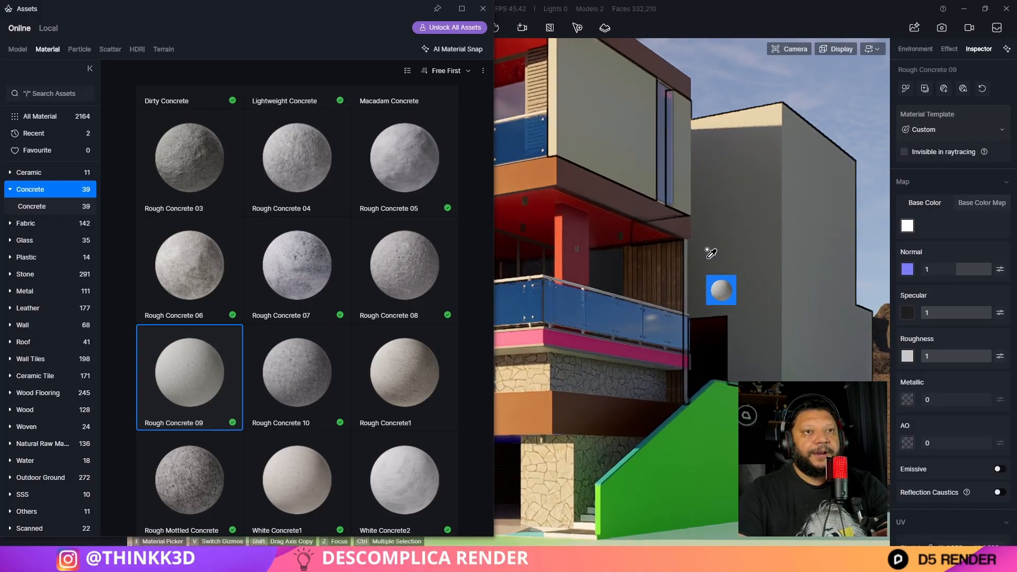
{"action": "scroll", "coordinate": [750, 228], "scroll_direction": "up", "scroll_amount": 3}
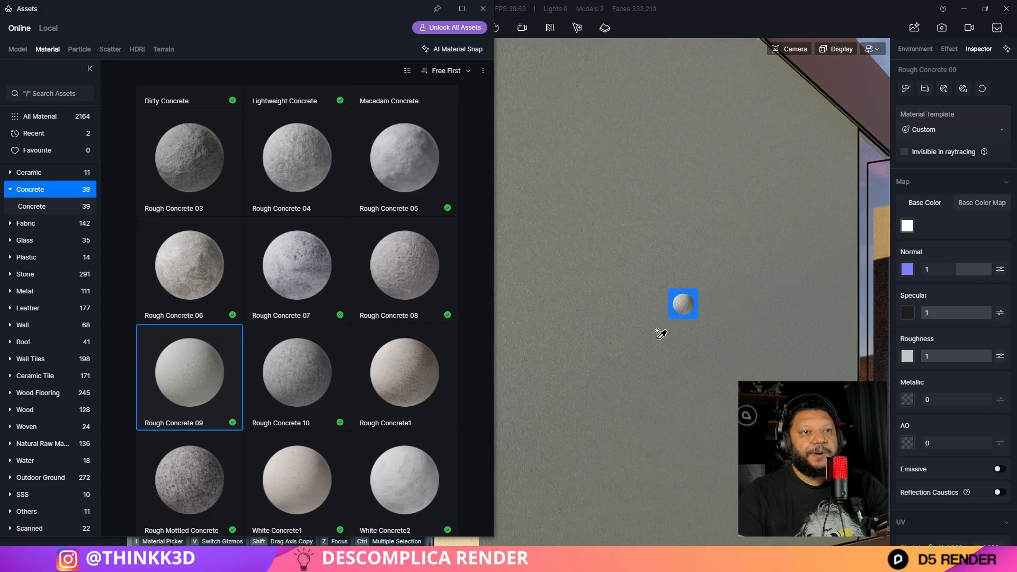
{"action": "middle_click_drag", "start_coordinate": [658, 333], "coordinate": [670, 355]}
{"action": "scroll", "coordinate": [670, 355], "scroll_direction": "up", "scroll_amount": 3}
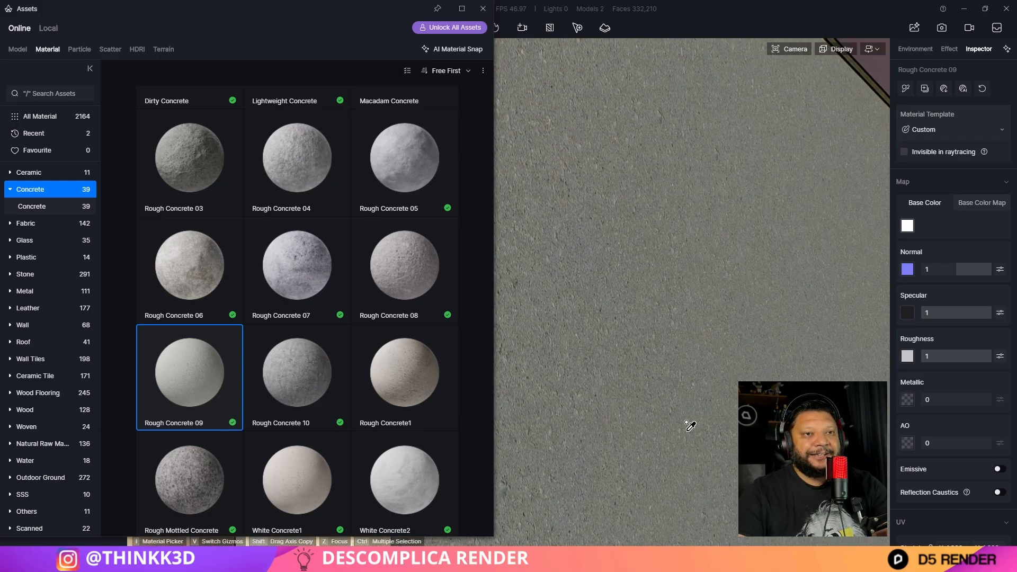
{"action": "scroll", "coordinate": [688, 321], "scroll_direction": "down", "scroll_amount": 2}
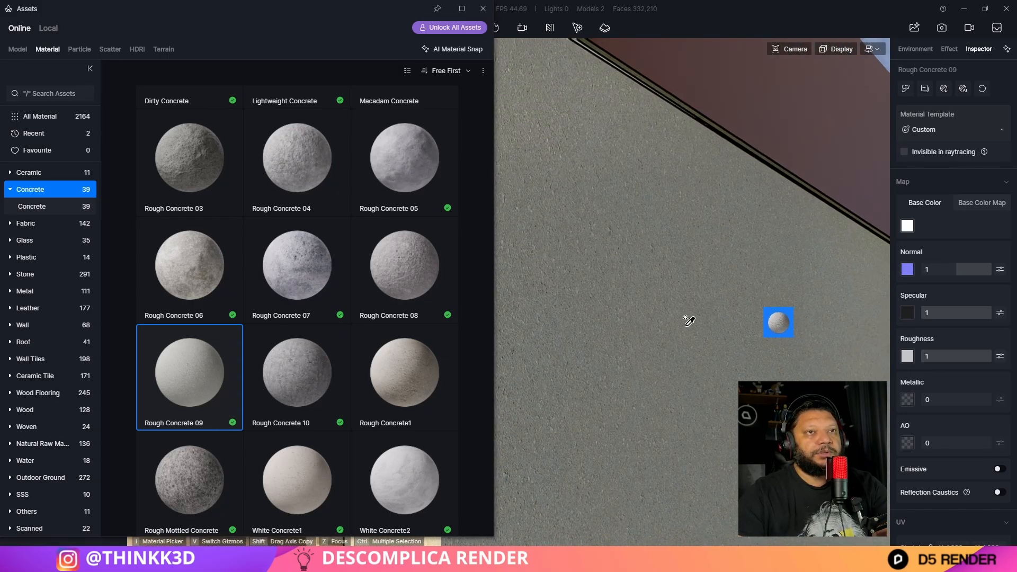
{"action": "scroll", "coordinate": [792, 334], "scroll_direction": "down", "scroll_amount": 3}
{"action": "scroll", "coordinate": [806, 328], "scroll_direction": "up", "scroll_amount": 3}
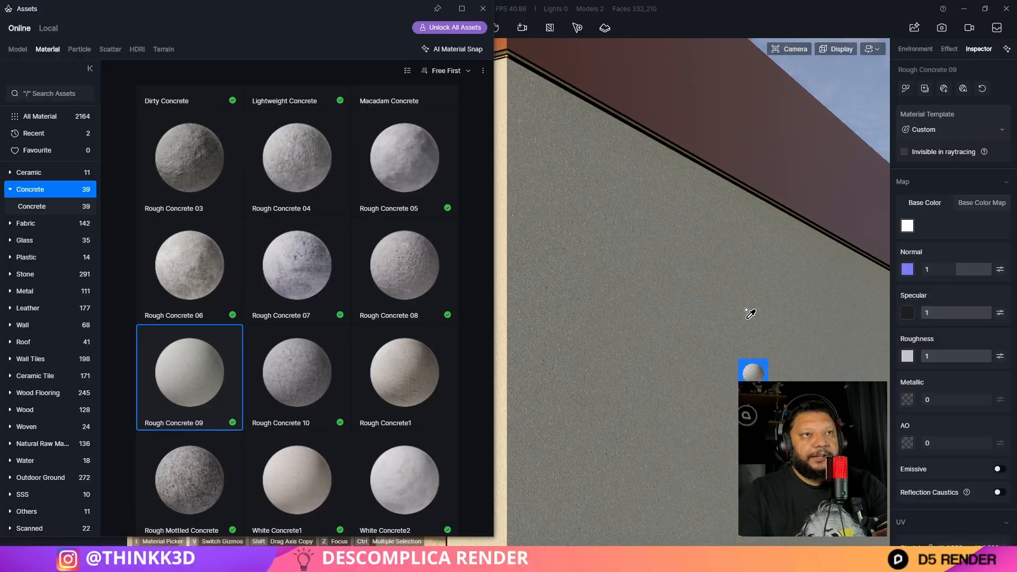
{"action": "scroll", "coordinate": [750, 313], "scroll_direction": "up", "scroll_amount": 3}
{"action": "scroll", "coordinate": [749, 318], "scroll_direction": "down", "scroll_amount": 3}
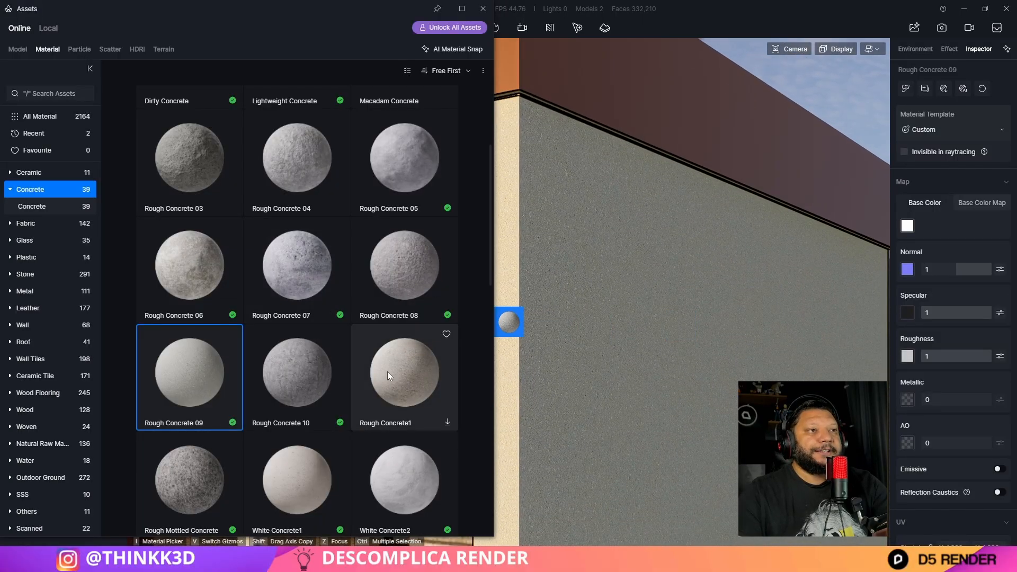
Check the Rough Concrete 09 finish around the upper floor's balcony corner and along the side wall
{"action": "middle_click_drag", "start_coordinate": [718, 356], "coordinate": [769, 287]}
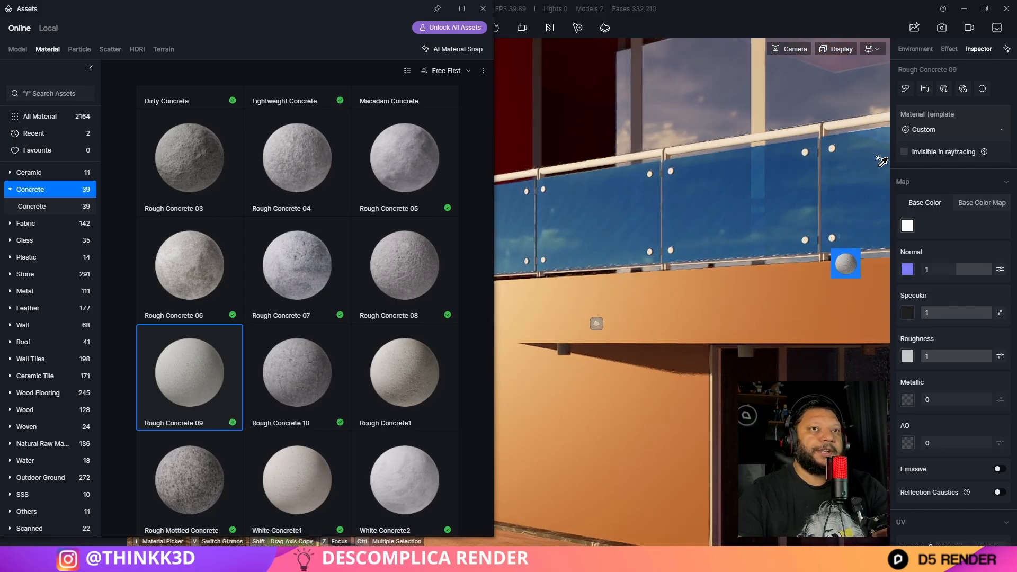
{"action": "key", "text": "s"}
{"action": "key", "text": "d"}
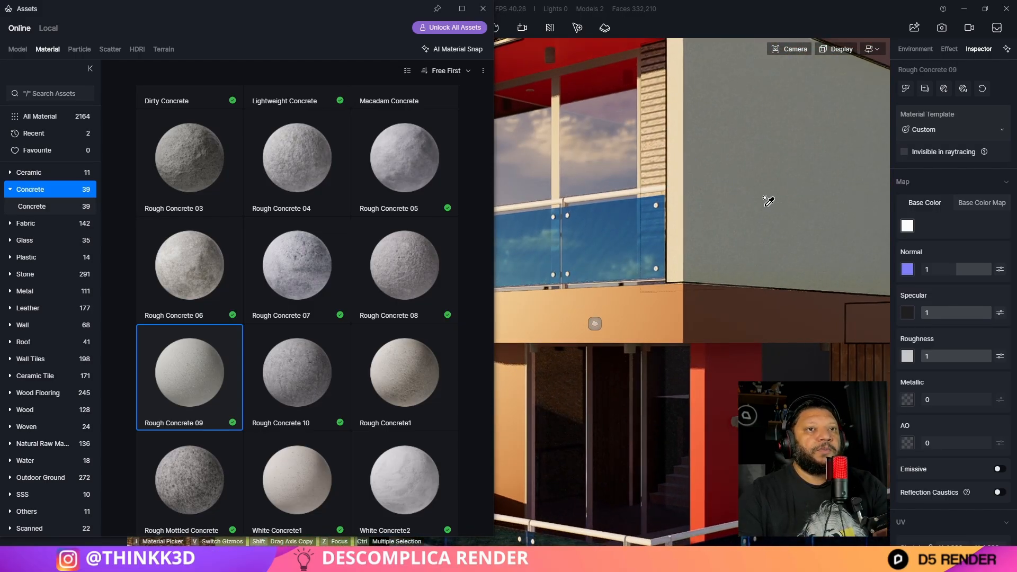
{"action": "left_click", "coordinate": [765, 203]}
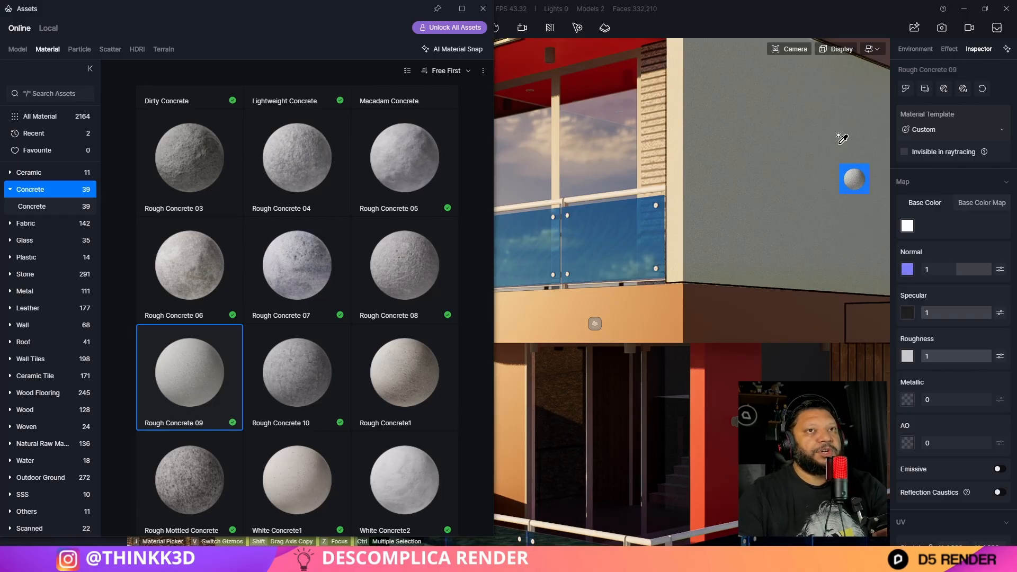
{"action": "key", "text": "d"}
{"action": "scroll", "coordinate": [728, 190], "scroll_direction": "up", "scroll_amount": 3}
{"action": "middle_click_drag", "start_coordinate": [726, 235], "coordinate": [625, 257]}
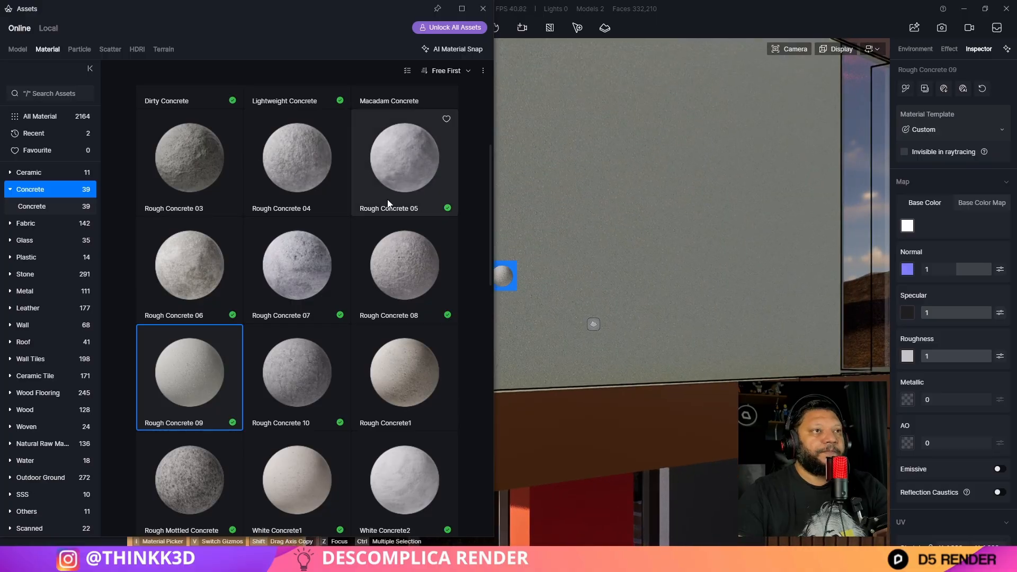
Apply the Beige Concrete material to the light walls and view them from farther back
{"action": "scroll", "coordinate": [339, 265], "scroll_direction": "up", "scroll_amount": 3}
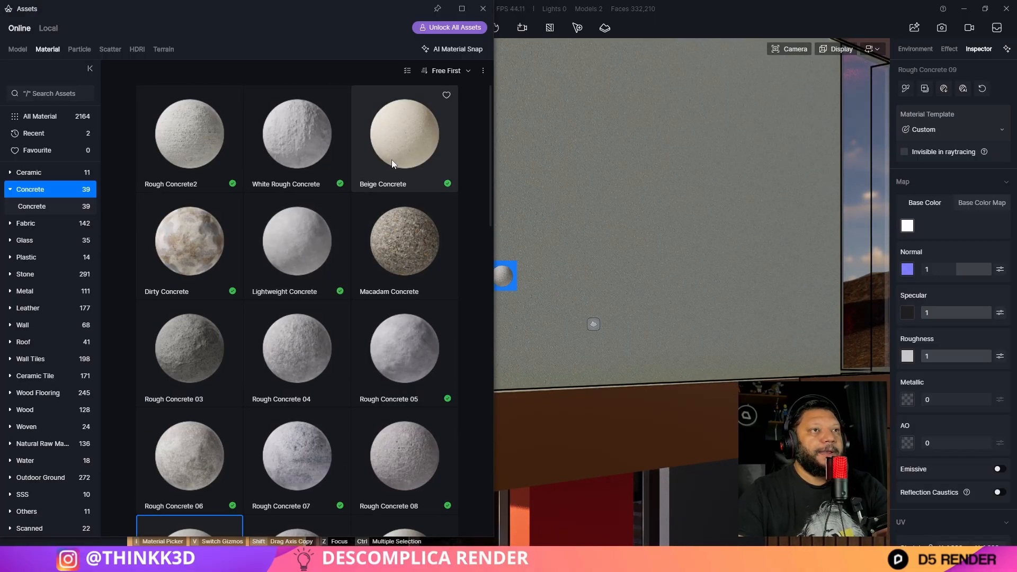
{"action": "left_click", "coordinate": [410, 151]}
{"action": "left_click", "coordinate": [683, 269]}
{"action": "scroll", "coordinate": [737, 282], "scroll_direction": "down", "scroll_amount": 5}
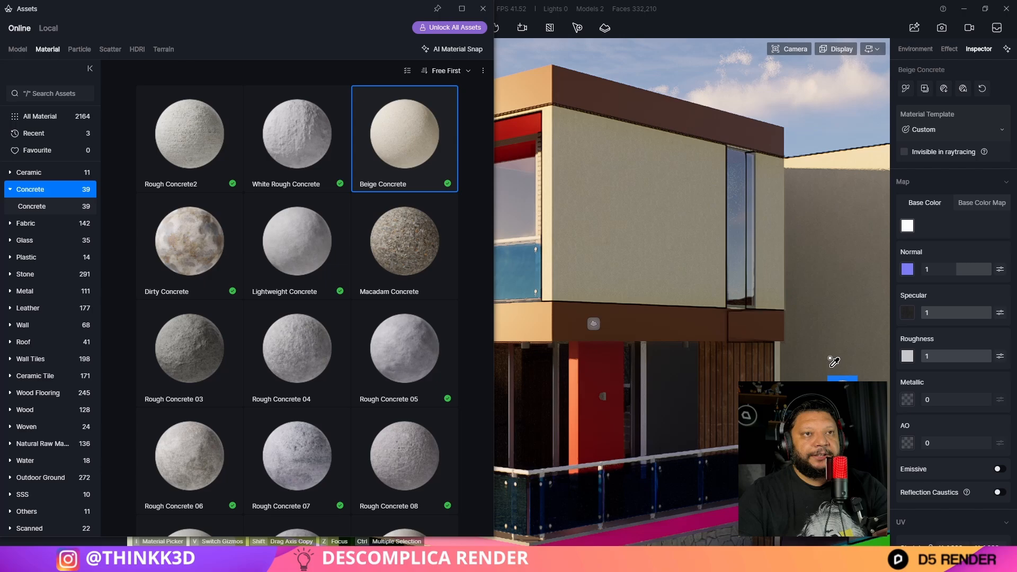
{"action": "middle_click_drag", "start_coordinate": [880, 320], "coordinate": [742, 284]}
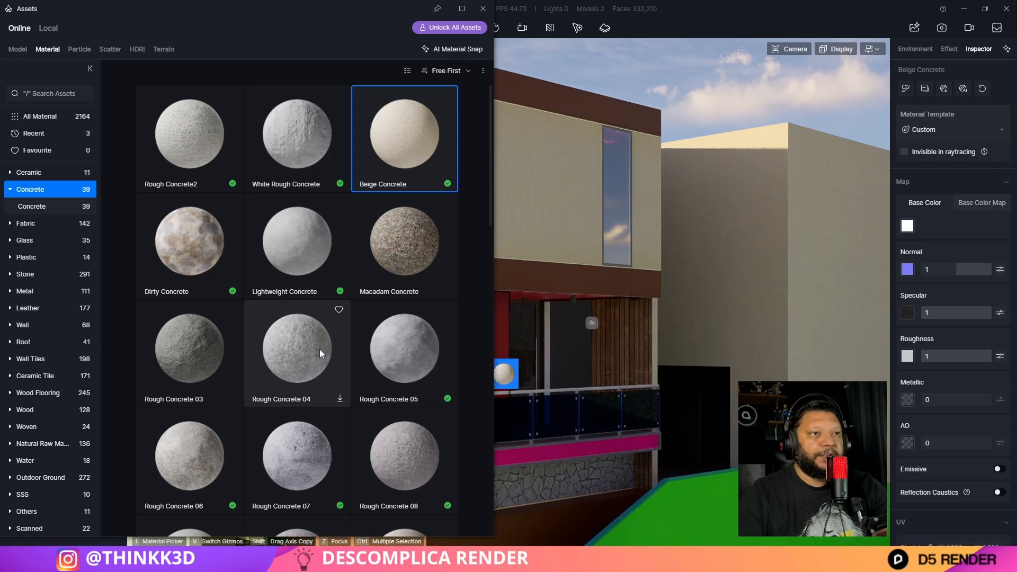
Apply the Lightweight Concrete material to the upper floor's light side wall again and leave the material selection
{"action": "left_click", "coordinate": [323, 254]}
{"action": "left_click", "coordinate": [573, 203]}
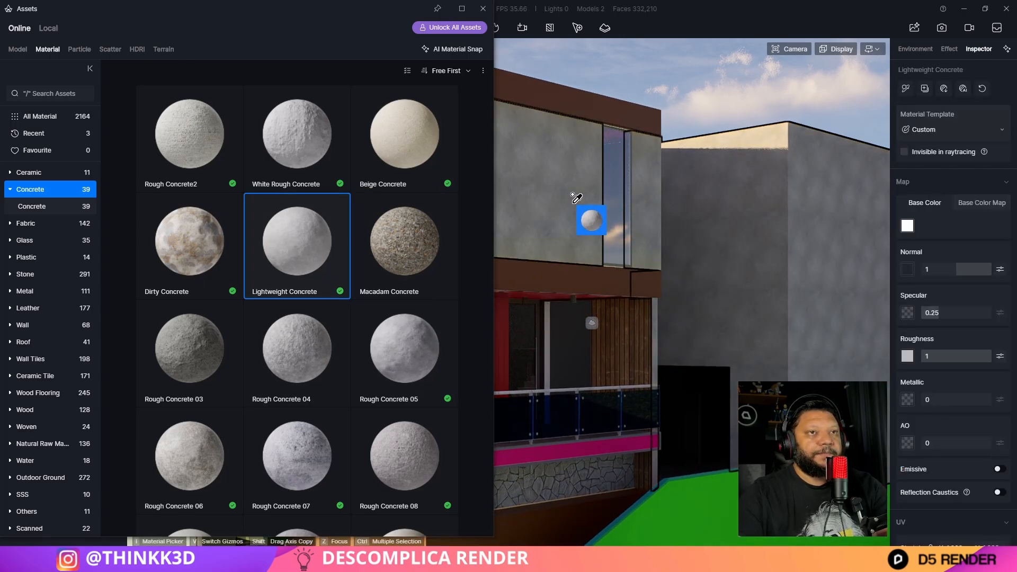
{"action": "key", "text": "Escape"}
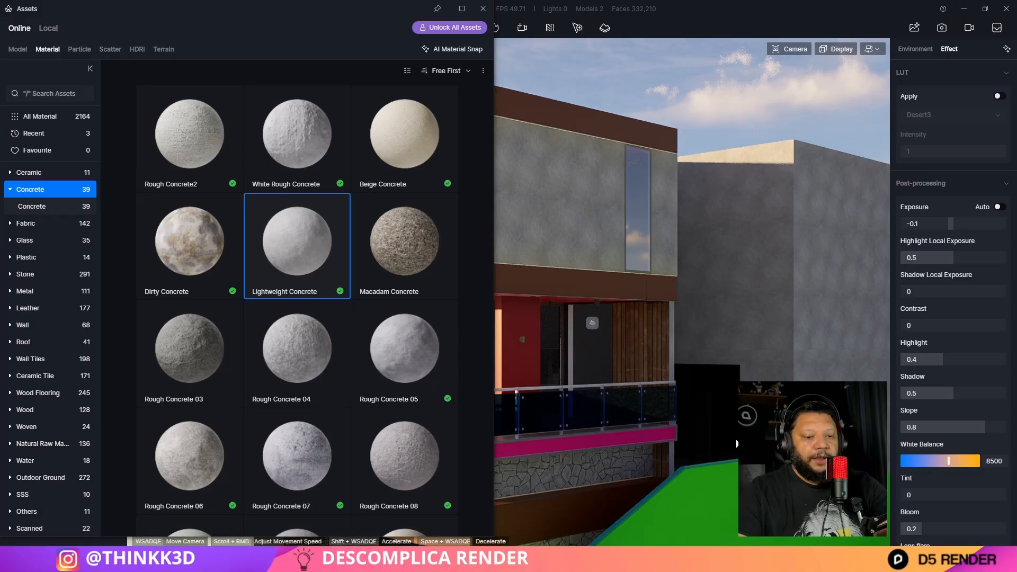
Enable Triplanar mapping for the Lightweight Concrete material on the upper side wall
{"action": "left_click", "coordinate": [596, 239]}
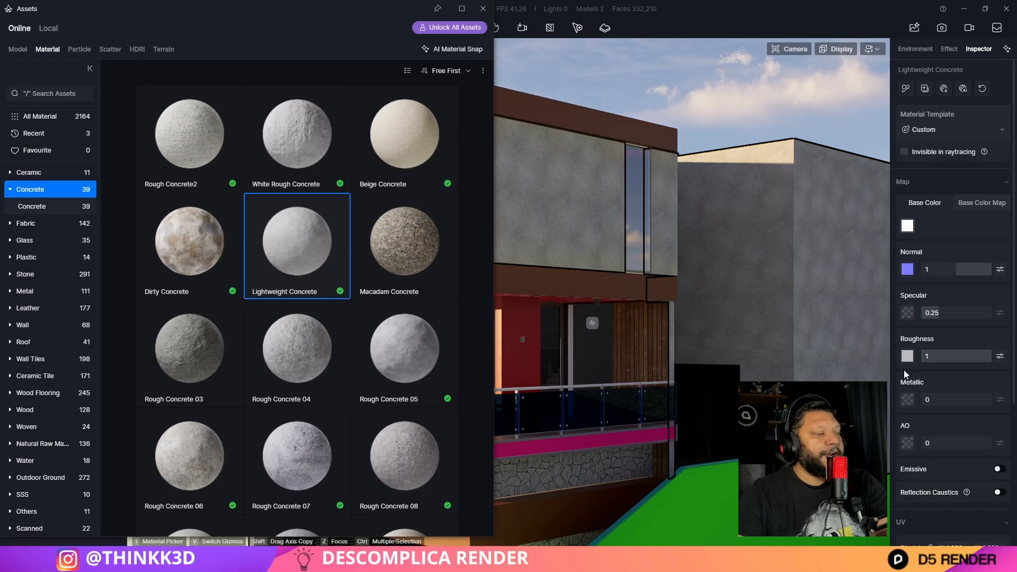
{"action": "scroll", "coordinate": [958, 475], "scroll_direction": "down", "scroll_amount": 1}
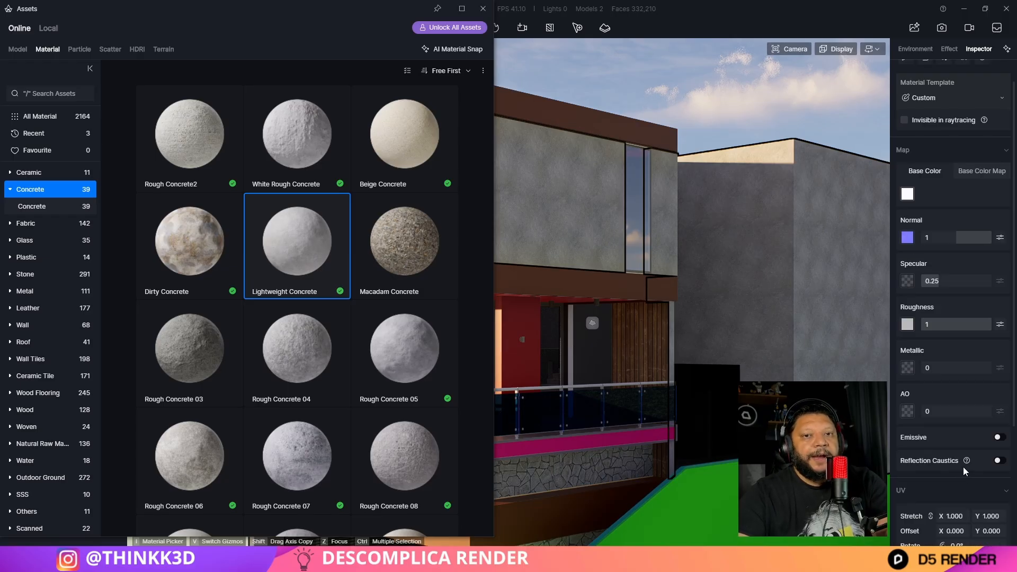
{"action": "scroll", "coordinate": [956, 466], "scroll_direction": "down", "scroll_amount": 3}
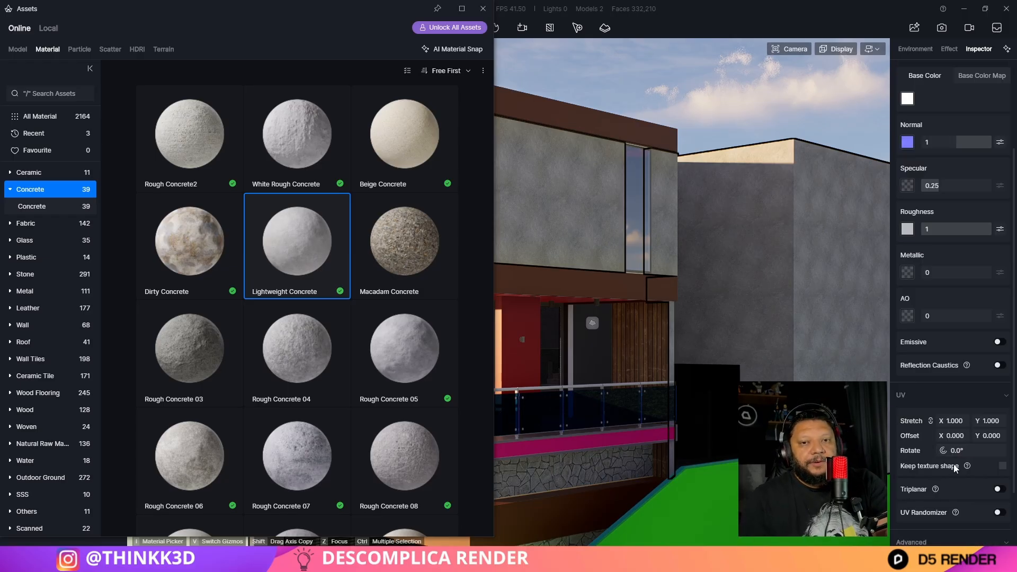
{"action": "left_click", "coordinate": [998, 489]}
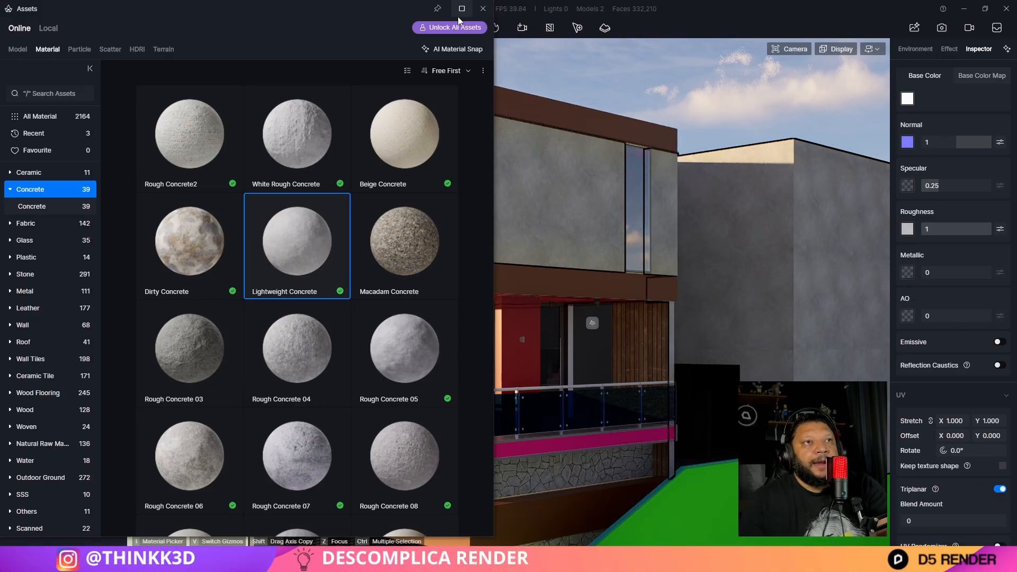
Move the asset library window off the house and compare the concrete walls with Triplanar disabled and enabled
{"action": "left_click_drag", "start_coordinate": [433, 9], "coordinate": [339, 20]}
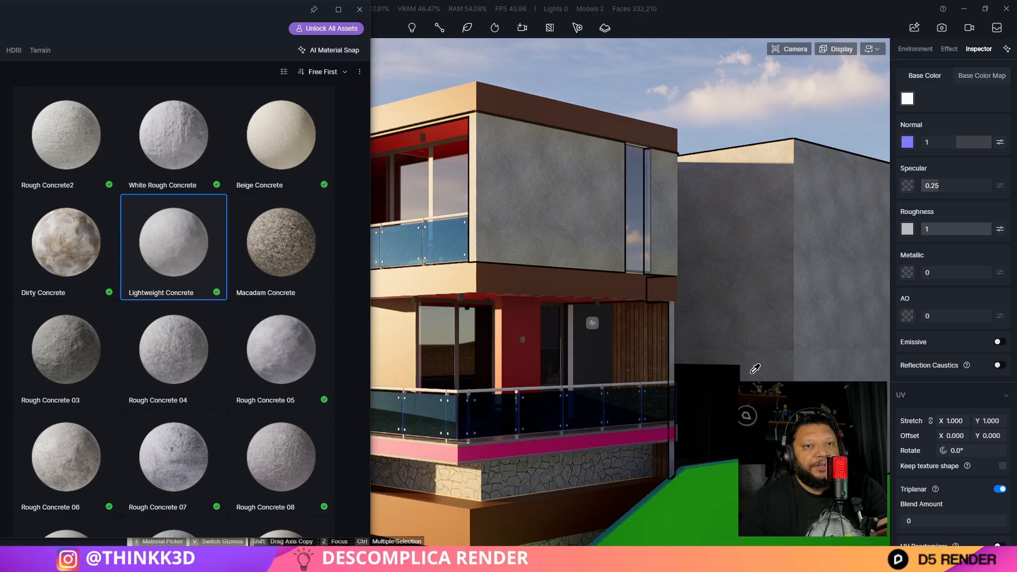
{"action": "right_click_drag", "start_coordinate": [750, 373], "coordinate": [779, 343]}
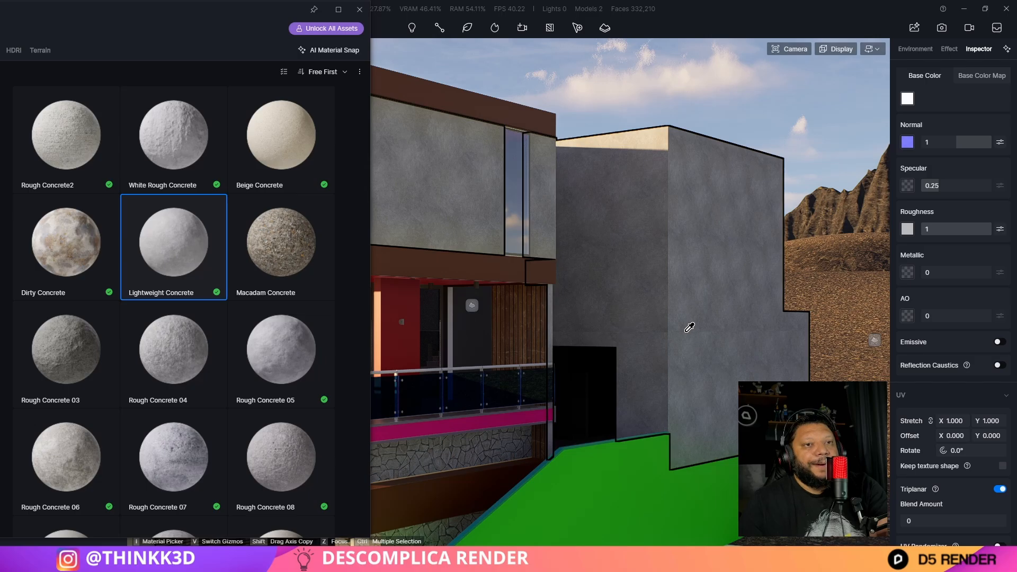
{"action": "left_click", "coordinate": [999, 489]}
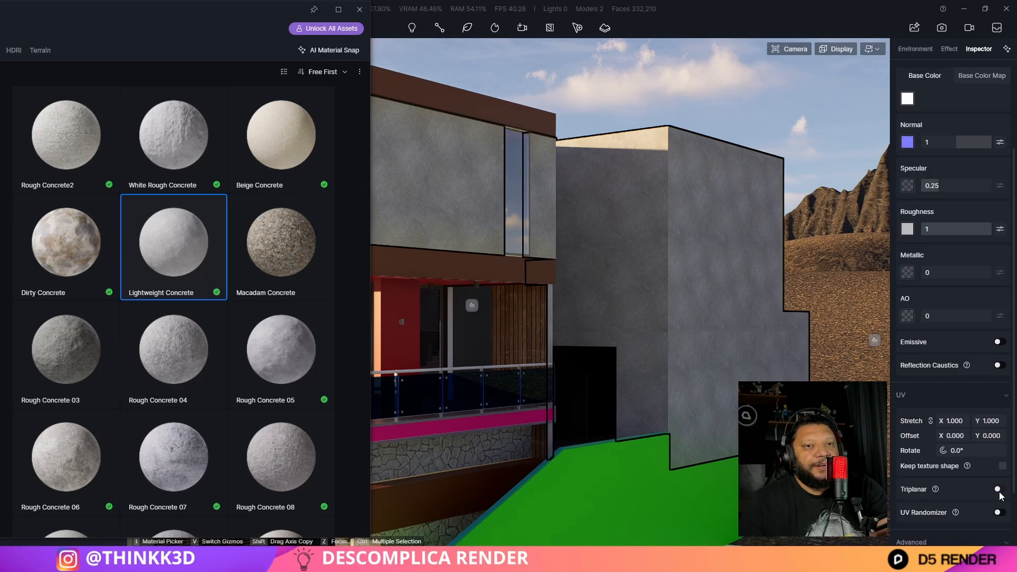
{"action": "key", "text": "a"}
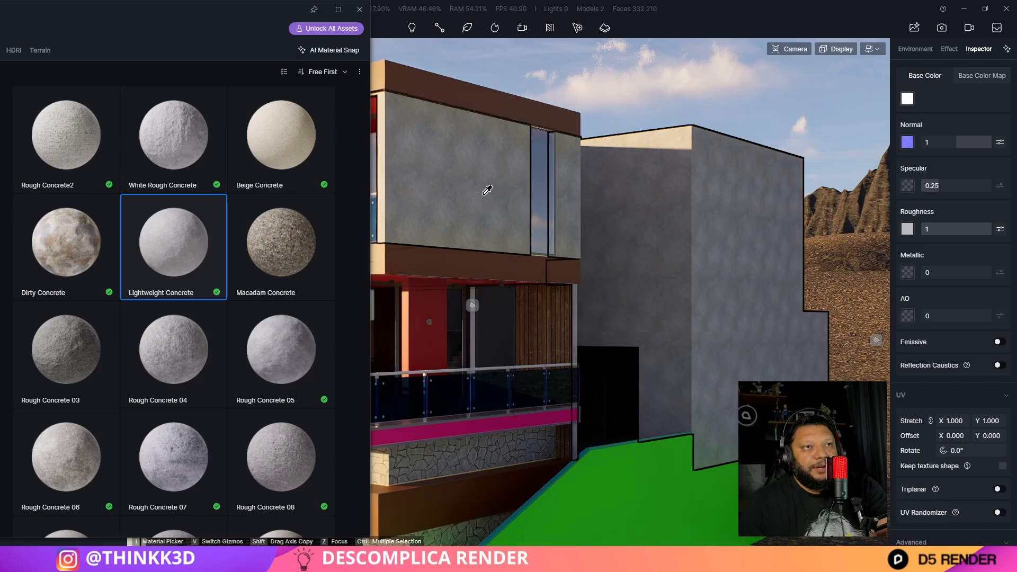
{"action": "left_click", "coordinate": [998, 490]}
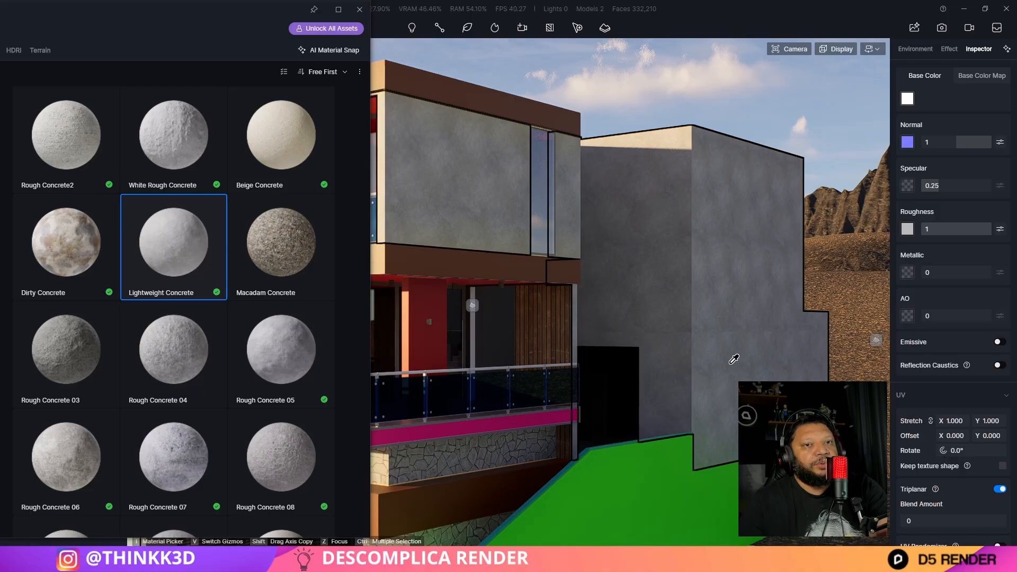
Inspect the upper side wall up close and enable the UV Randomizer for its concrete material
{"action": "right_click_drag", "start_coordinate": [739, 307], "coordinate": [624, 160]}
{"action": "key", "text": "w"}
{"action": "key", "text": "w"}
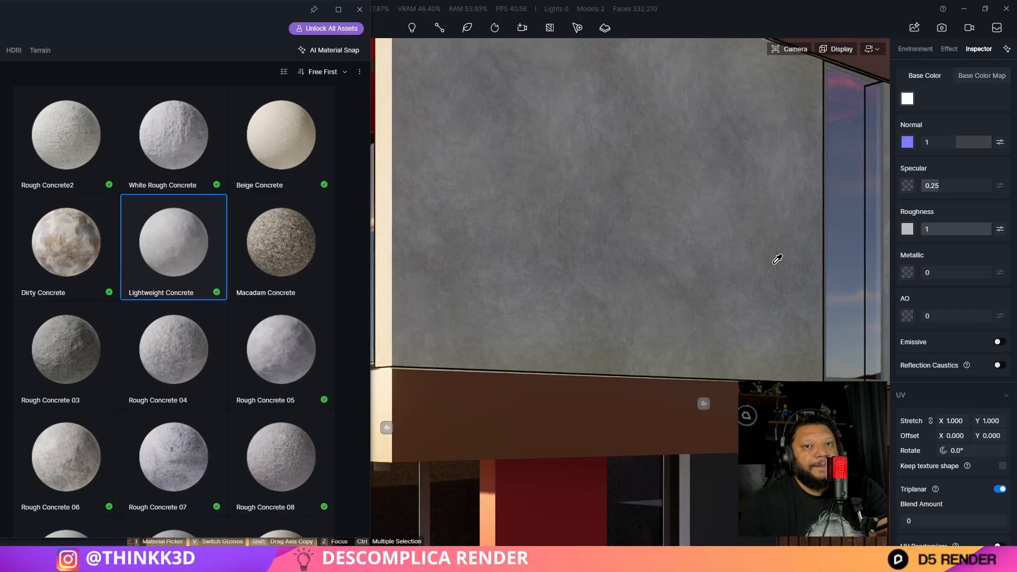
{"action": "scroll", "coordinate": [947, 522], "scroll_direction": "down", "scroll_amount": 3}
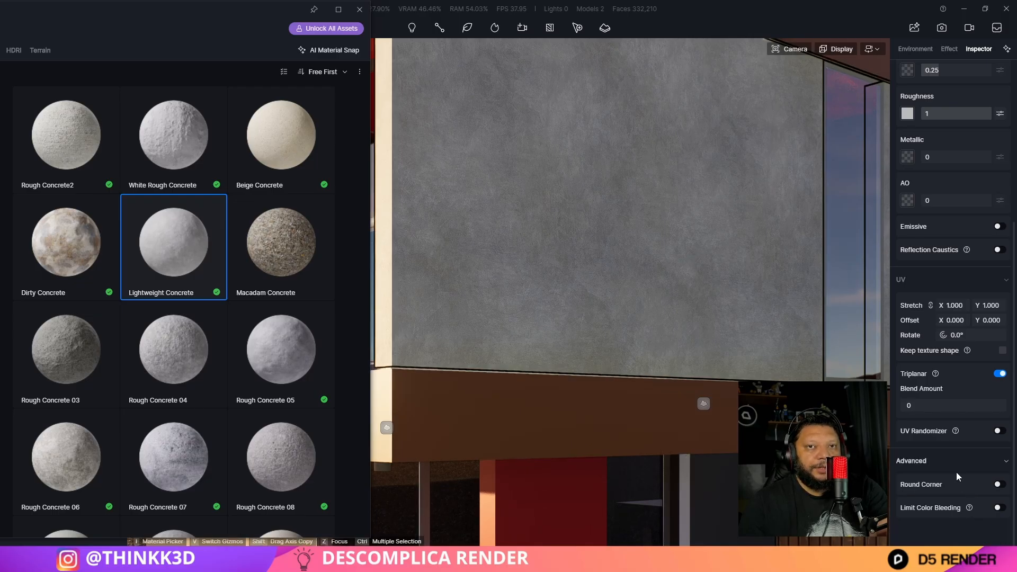
{"action": "scroll", "coordinate": [960, 472], "scroll_direction": "up", "scroll_amount": 2}
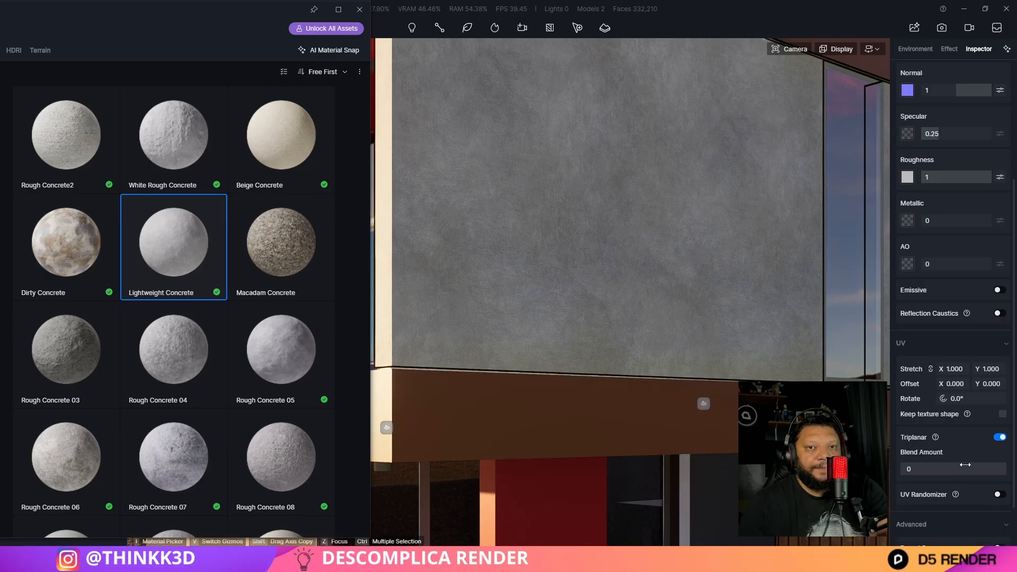
{"action": "left_click", "coordinate": [997, 495]}
{"action": "scroll", "coordinate": [577, 247], "scroll_direction": "down", "scroll_amount": 3}
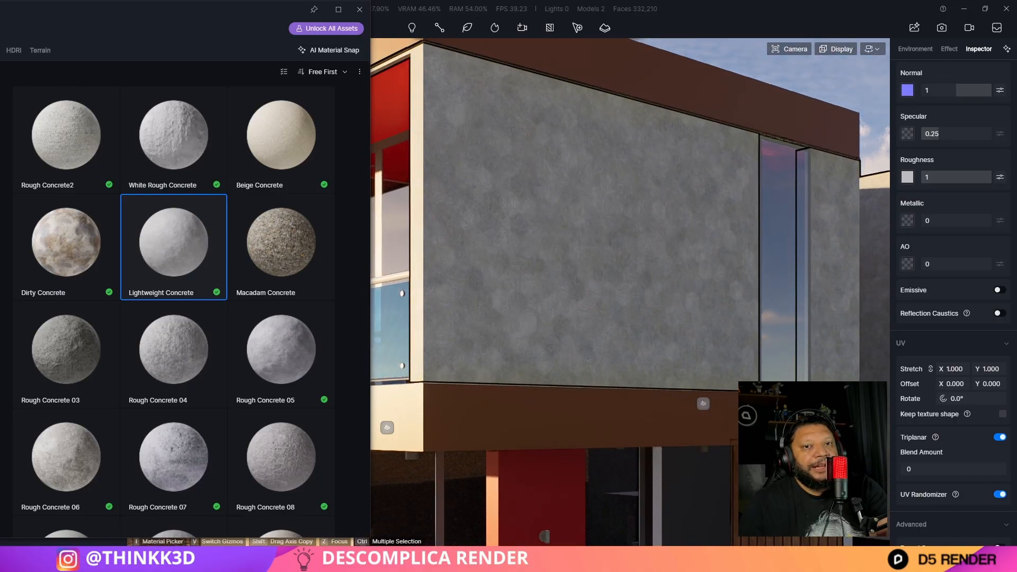
Disable Triplanar for the wall's concrete material, check the texture up close, and disable the UV Randomizer
{"action": "left_click", "coordinate": [999, 438]}
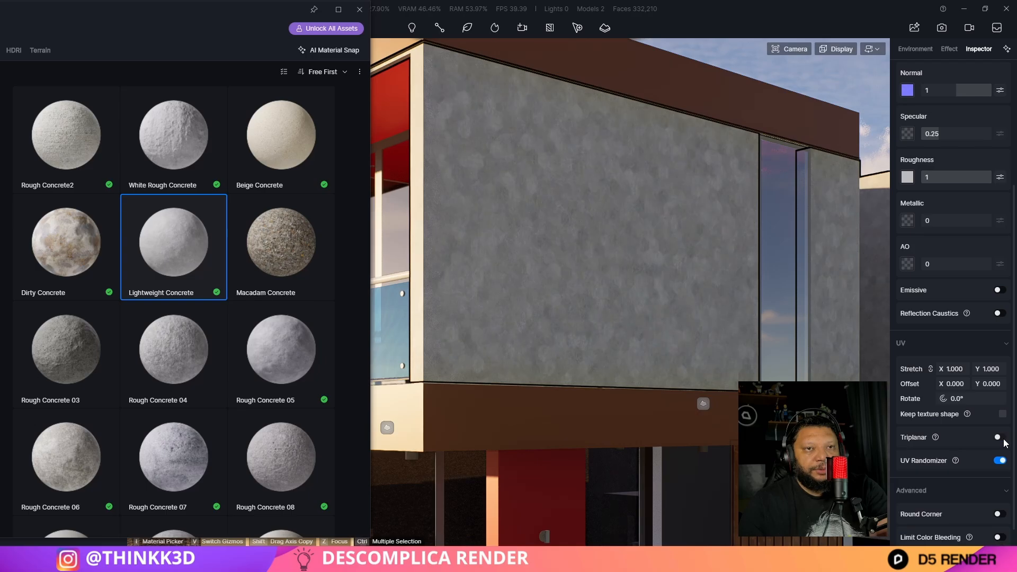
{"action": "scroll", "coordinate": [636, 302], "scroll_direction": "down", "scroll_amount": 2}
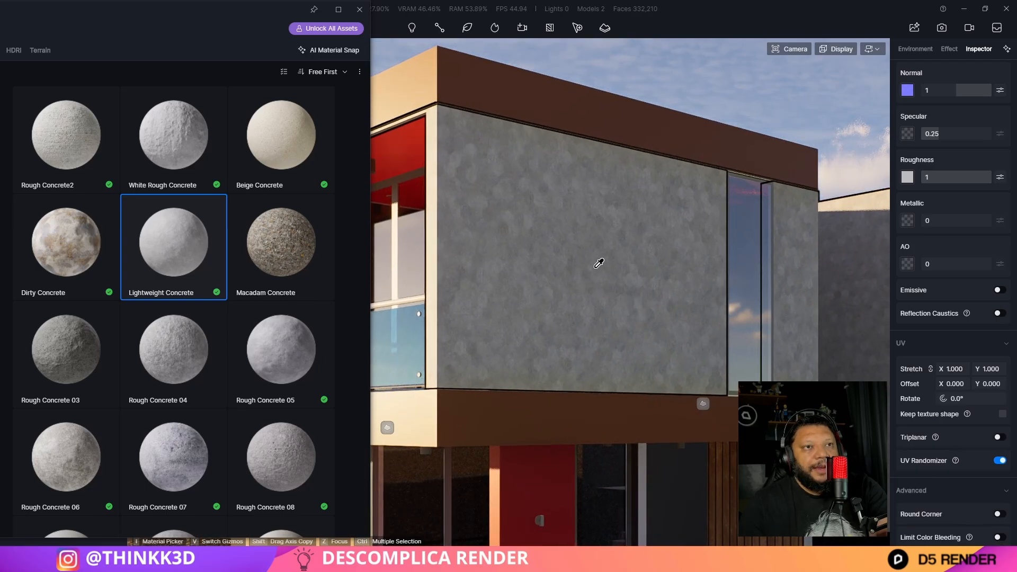
{"action": "scroll", "coordinate": [596, 261], "scroll_direction": "up", "scroll_amount": 3}
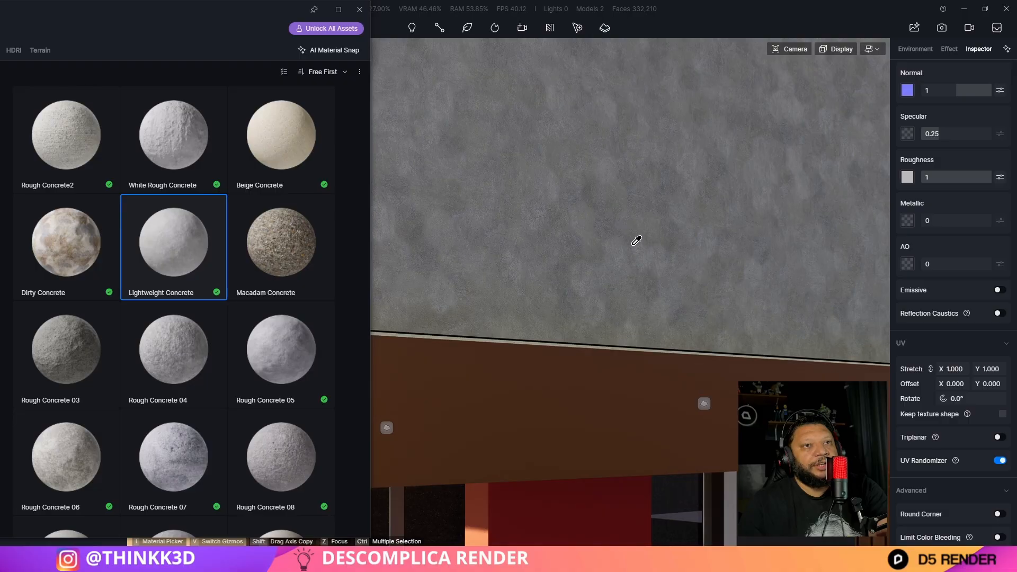
{"action": "scroll", "coordinate": [717, 252], "scroll_direction": "down", "scroll_amount": 3}
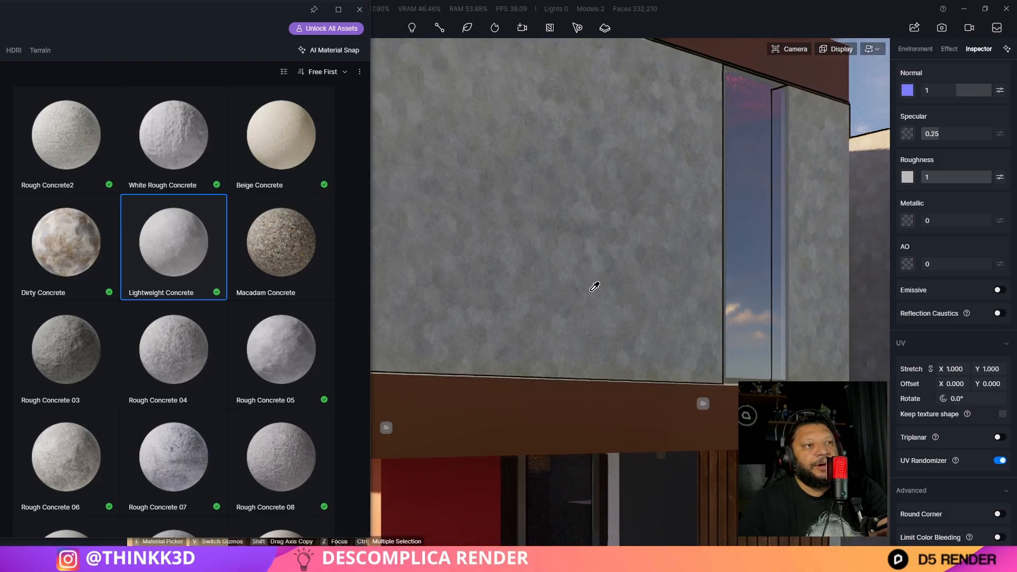
{"action": "left_click", "coordinate": [1001, 461]}
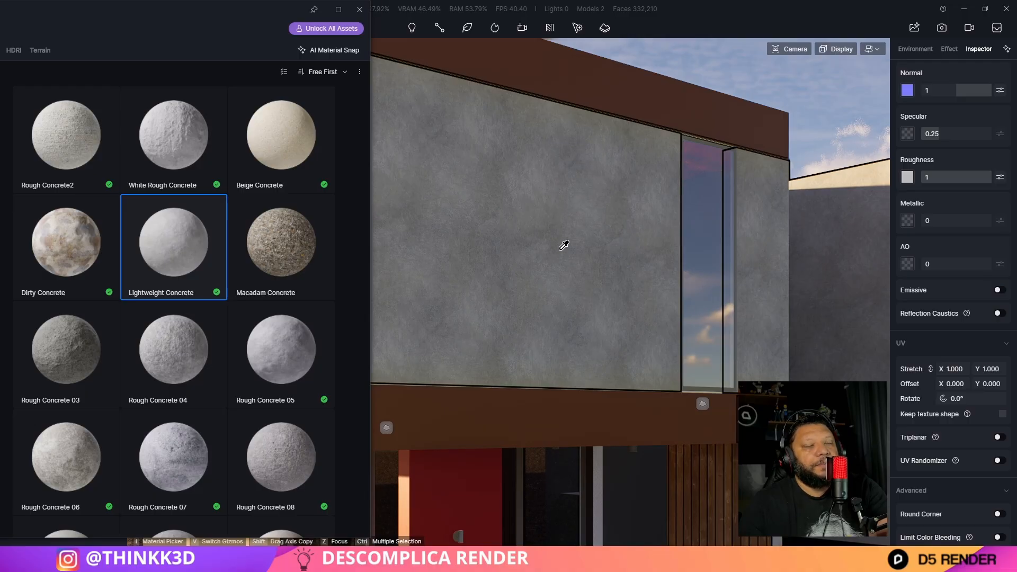
Try the library's Beige Concrete material on the upper side wall
{"action": "right_click_drag", "start_coordinate": [691, 247], "coordinate": [574, 277]}
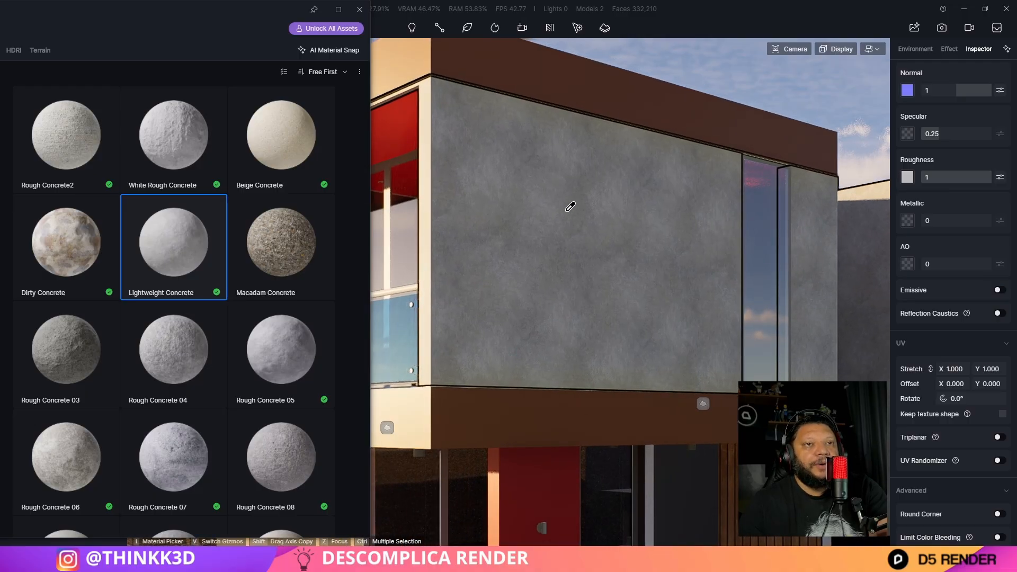
{"action": "scroll", "coordinate": [691, 212], "scroll_direction": "up", "scroll_amount": 5}
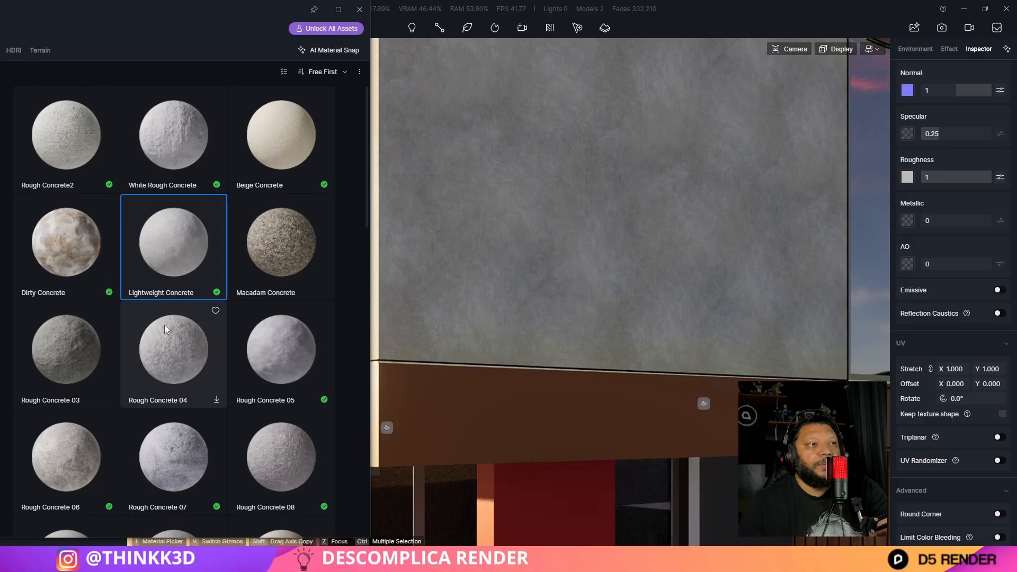
{"action": "scroll", "coordinate": [196, 317], "scroll_direction": "down", "scroll_amount": 2}
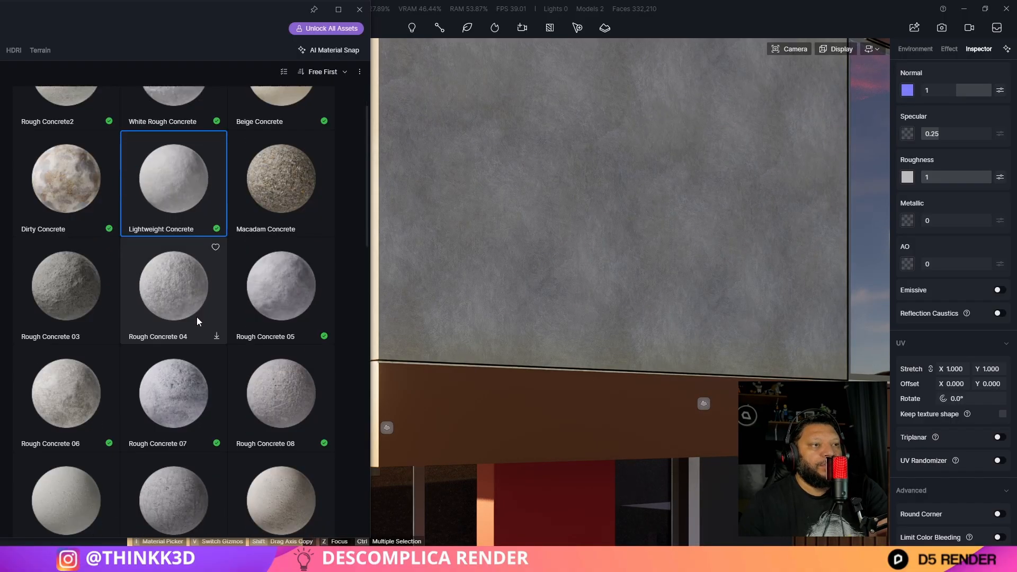
{"action": "scroll", "coordinate": [268, 222], "scroll_direction": "up", "scroll_amount": 2}
{"action": "left_click_drag", "start_coordinate": [270, 173], "coordinate": [723, 313]}
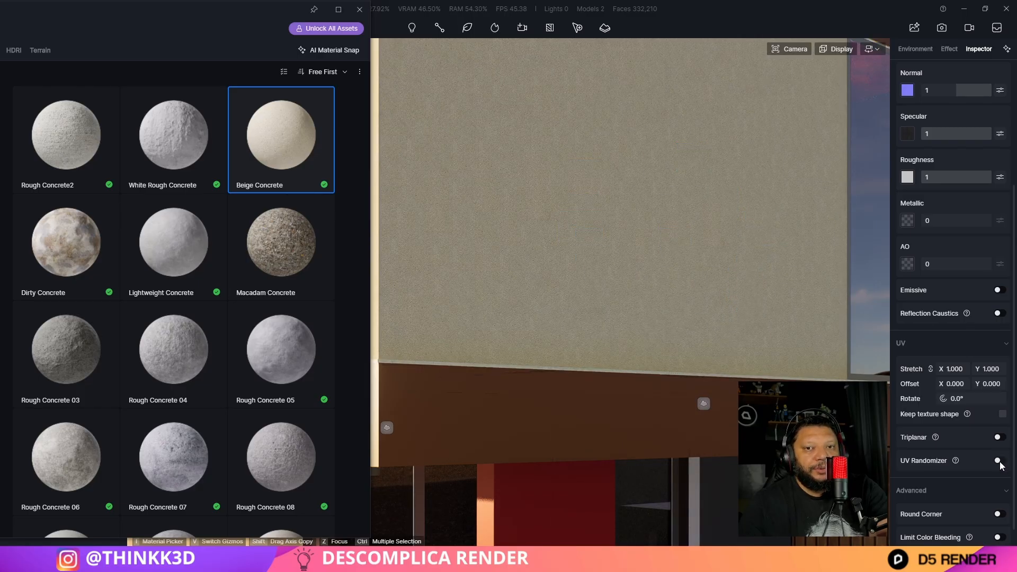
Enable the UV Randomizer for the Beige Concrete wall and inspect its texture from several distances and angles
{"action": "scroll", "coordinate": [658, 381], "scroll_direction": "down", "scroll_amount": 5}
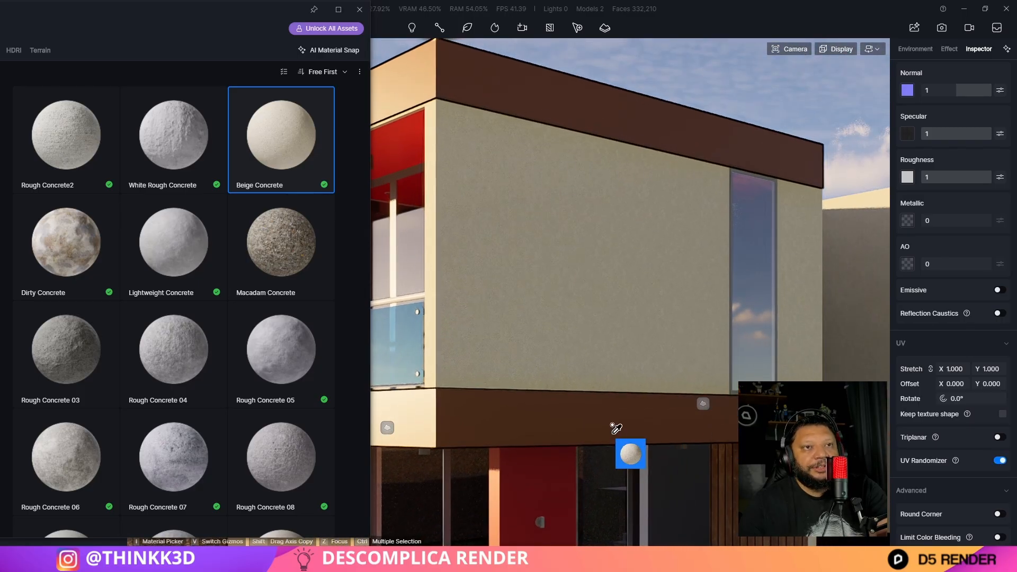
{"action": "middle_click_drag", "start_coordinate": [615, 429], "coordinate": [614, 360]}
{"action": "right_click_drag", "start_coordinate": [623, 431], "coordinate": [692, 247]}
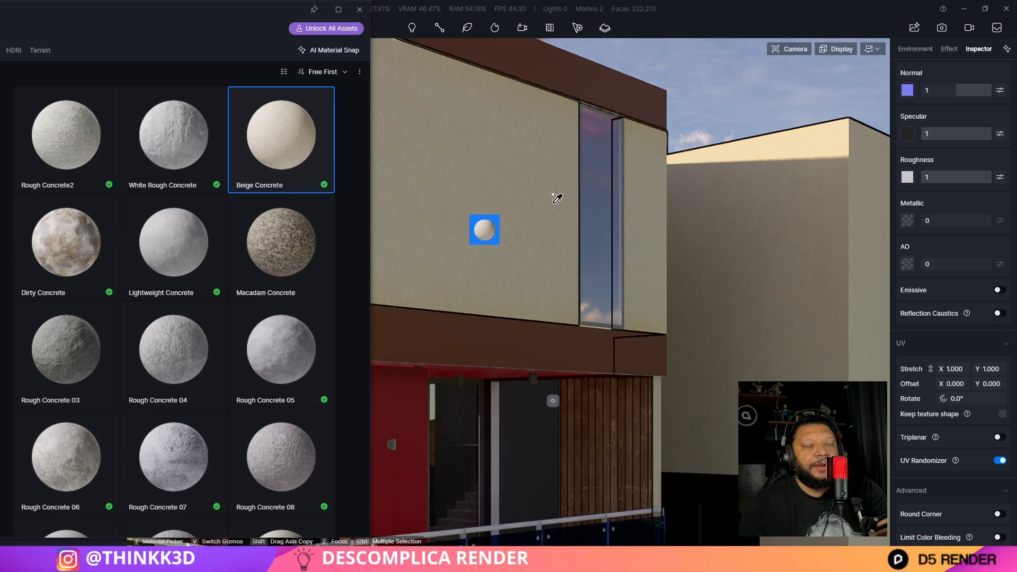
{"action": "right_click_drag", "start_coordinate": [555, 196], "coordinate": [542, 216]}
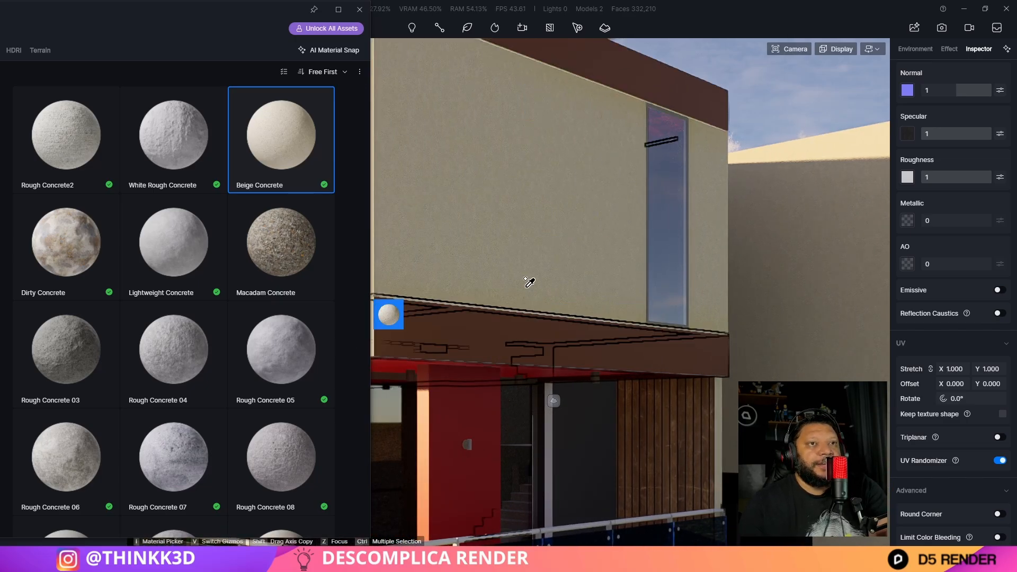
{"action": "right_click_drag", "start_coordinate": [421, 339], "coordinate": [608, 295]}
{"action": "scroll", "coordinate": [608, 295], "scroll_direction": "down", "scroll_amount": 1}
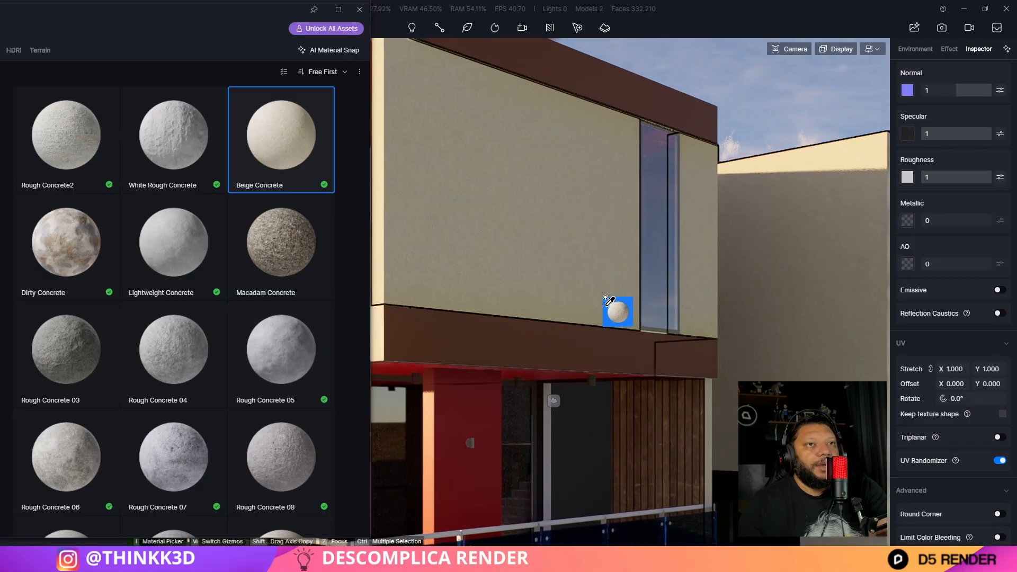
{"action": "key", "text": "s"}
{"action": "key", "text": "q"}
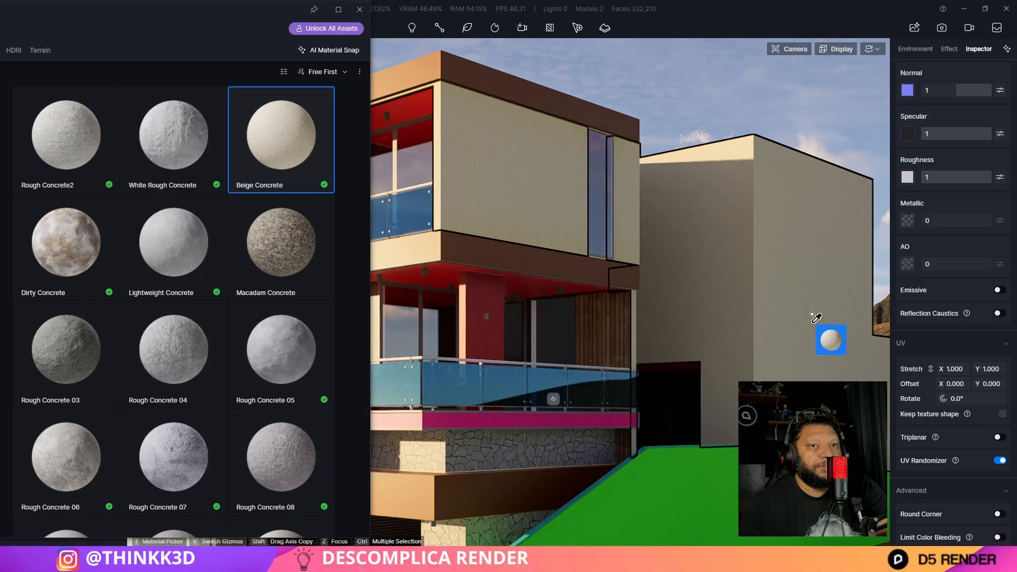
{"action": "key", "text": "w"}
{"action": "key", "text": "w"}
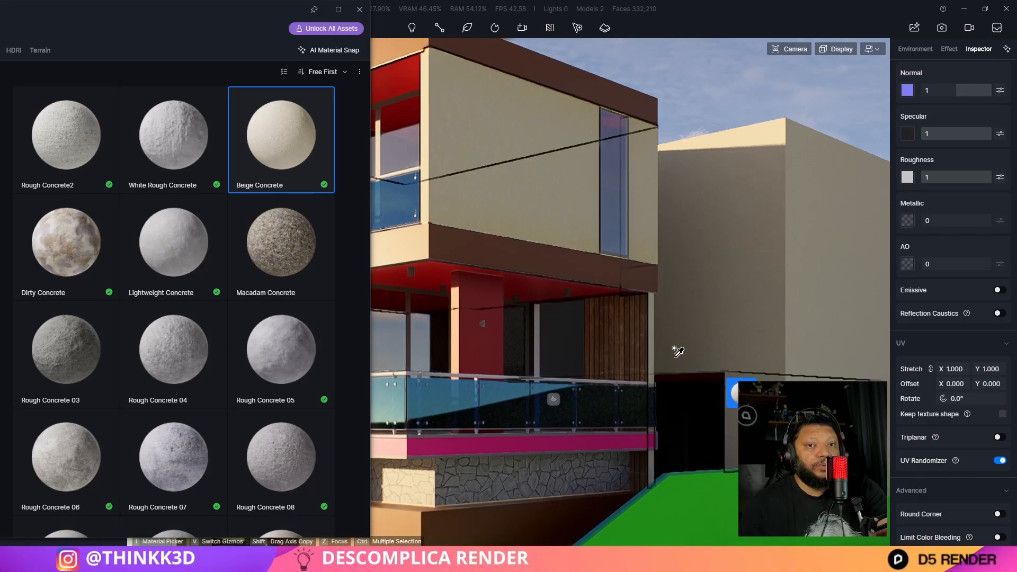
{"action": "scroll", "coordinate": [545, 198], "scroll_direction": "up", "scroll_amount": 4}
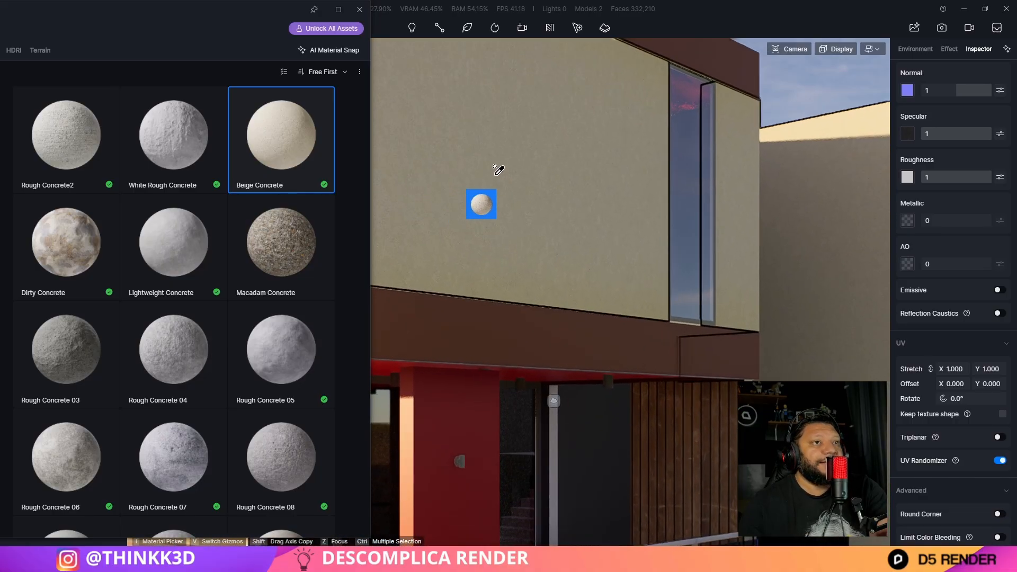
Reapply Lightweight Concrete to the upper side wall and check its texture with the whole house in view
{"action": "left_click", "coordinate": [188, 249]}
{"action": "left_click", "coordinate": [611, 220]}
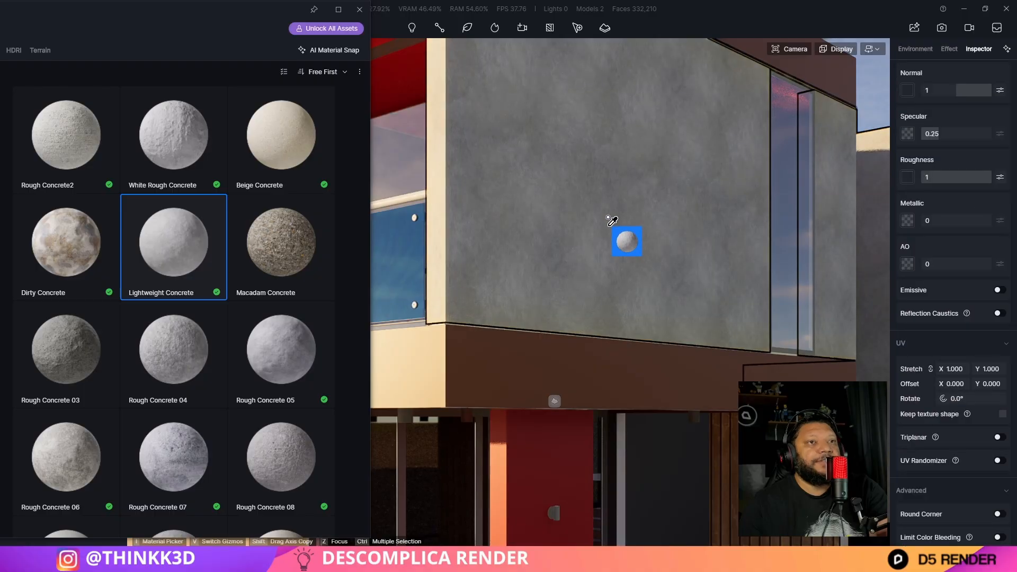
{"action": "scroll", "coordinate": [635, 227], "scroll_direction": "down", "scroll_amount": 5}
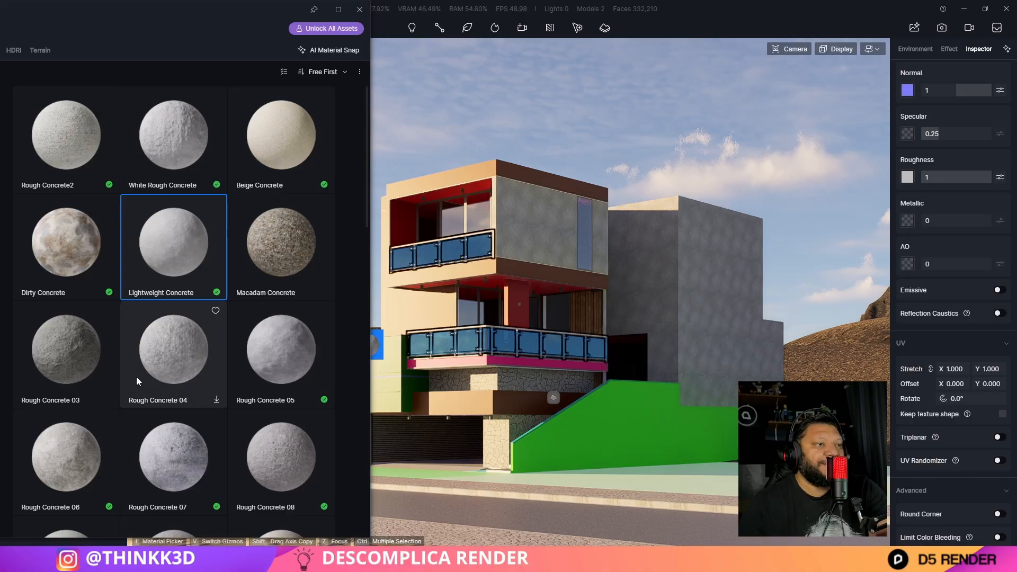
Try White Concrete1 on the upper side wall and inspect its texture up close
{"action": "scroll", "coordinate": [138, 377], "scroll_direction": "down", "scroll_amount": 3}
{"action": "scroll", "coordinate": [214, 385], "scroll_direction": "down", "scroll_amount": 1}
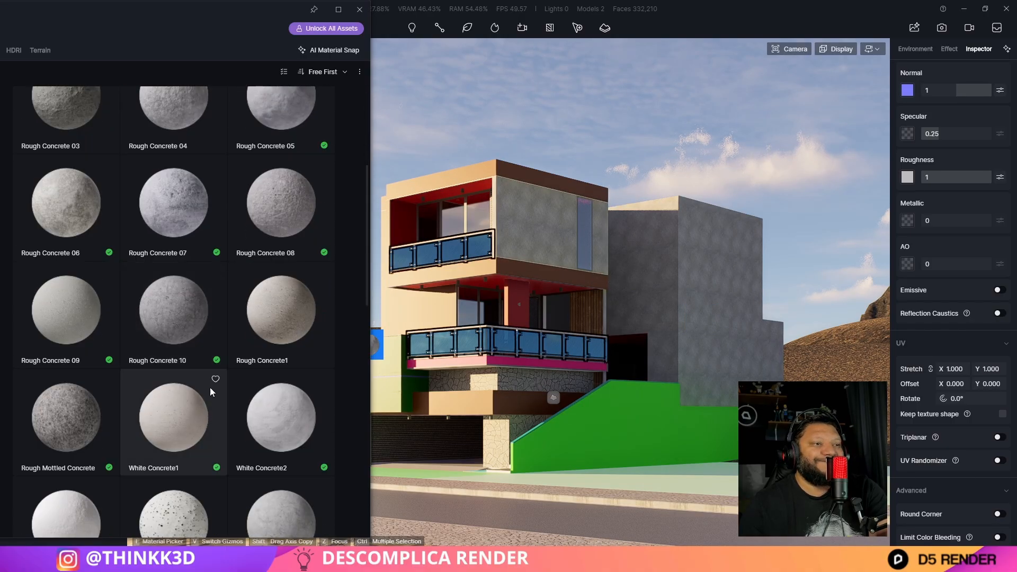
{"action": "left_click", "coordinate": [168, 427]}
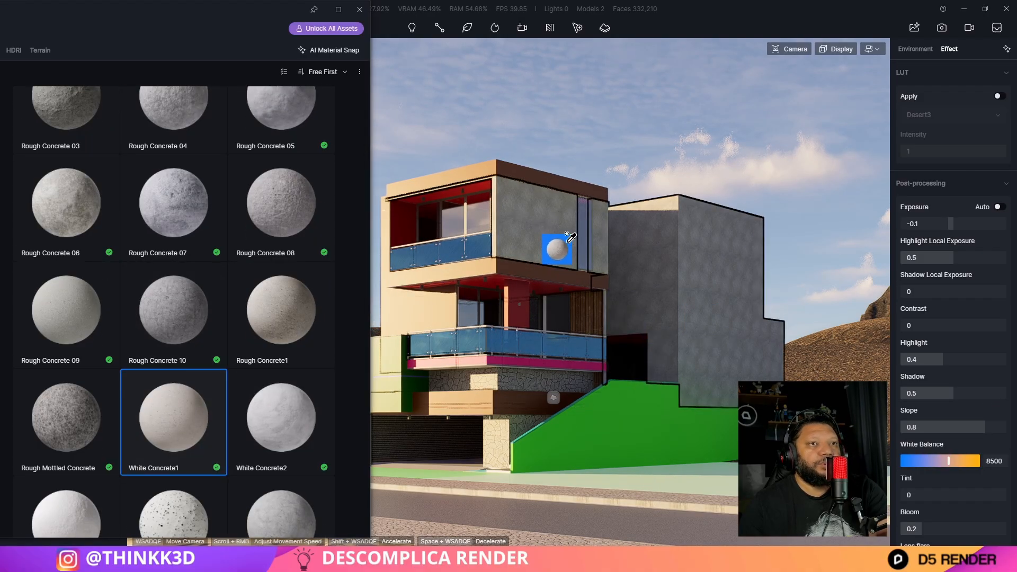
{"action": "key", "text": "w"}
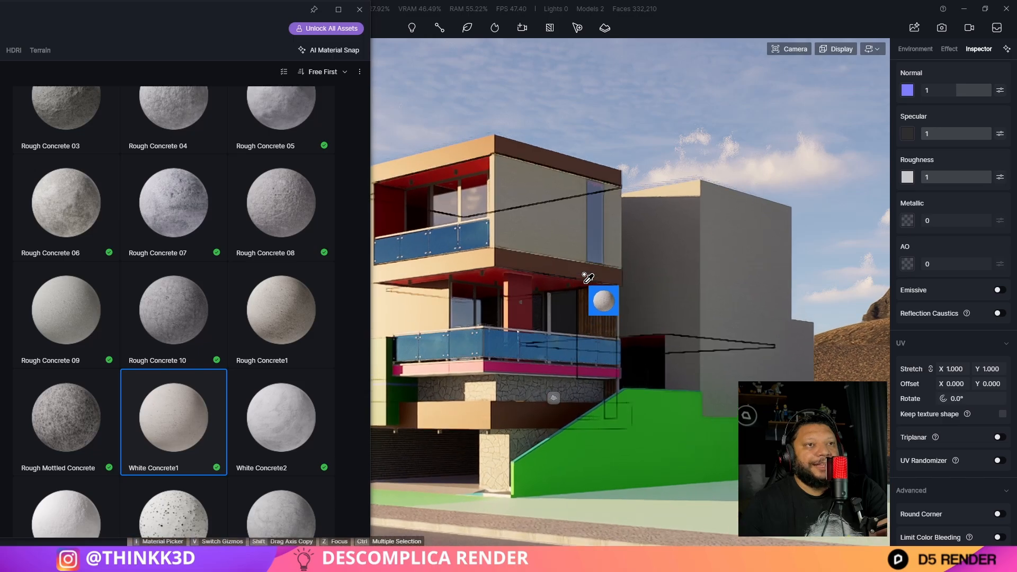
{"action": "key", "text": "e"}
{"action": "key", "text": "e"}
{"action": "key", "text": "q"}
{"action": "key", "text": "w"}
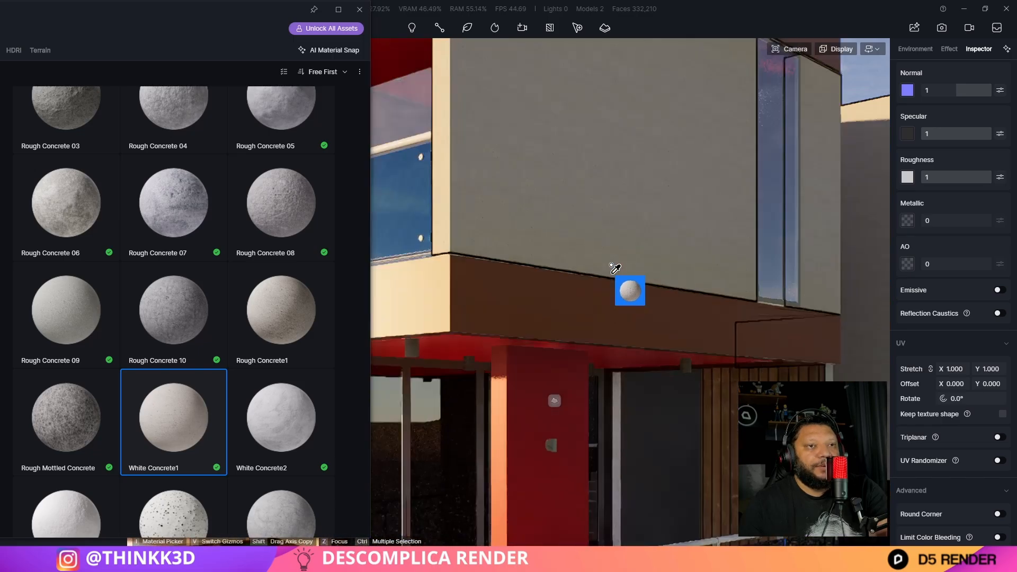
{"action": "key", "text": "e"}
{"action": "key", "text": "s"}
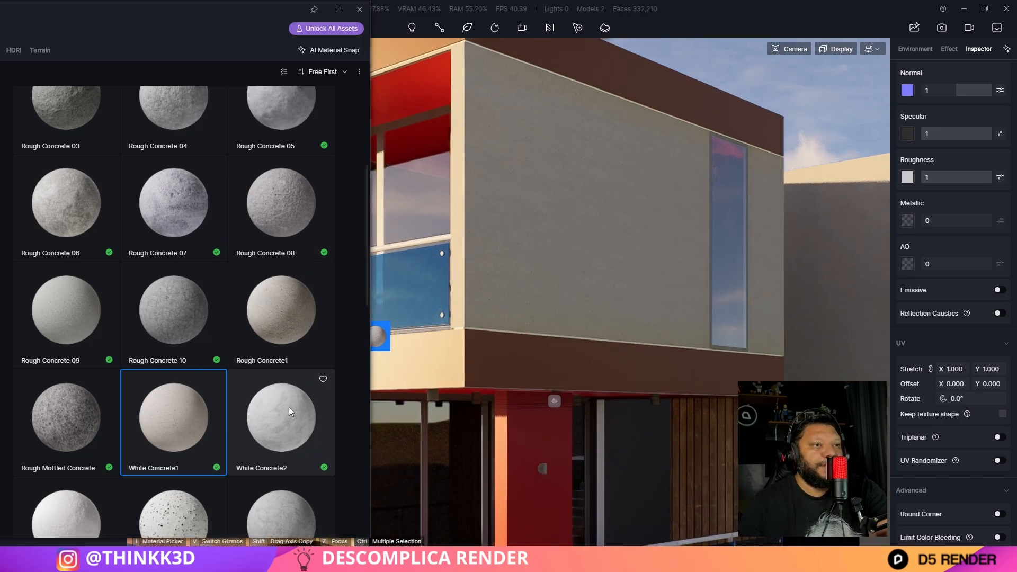
Apply White Smooth Concrete to the upper side wall and review it together with the neighbouring walls
{"action": "scroll", "coordinate": [288, 403], "scroll_direction": "down", "scroll_amount": 2}
{"action": "scroll", "coordinate": [287, 383], "scroll_direction": "down", "scroll_amount": 2}
{"action": "left_click", "coordinate": [76, 415]}
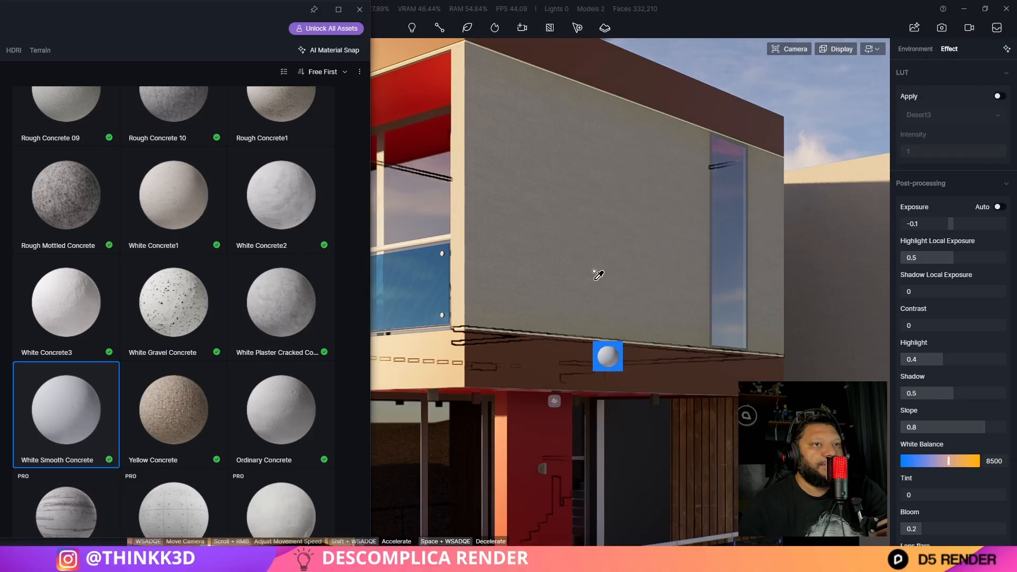
{"action": "left_click", "coordinate": [588, 253]}
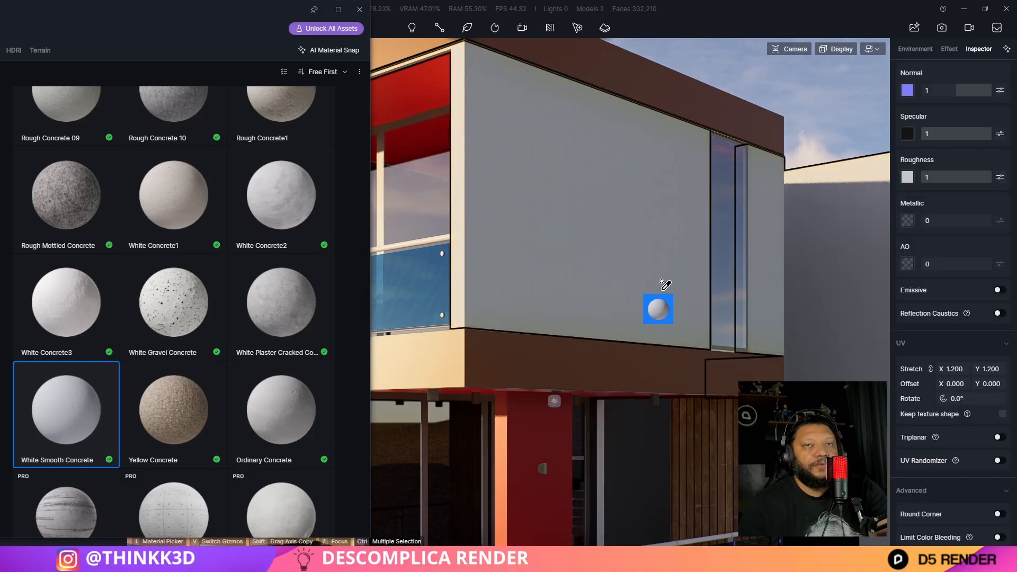
{"action": "key", "text": "d"}
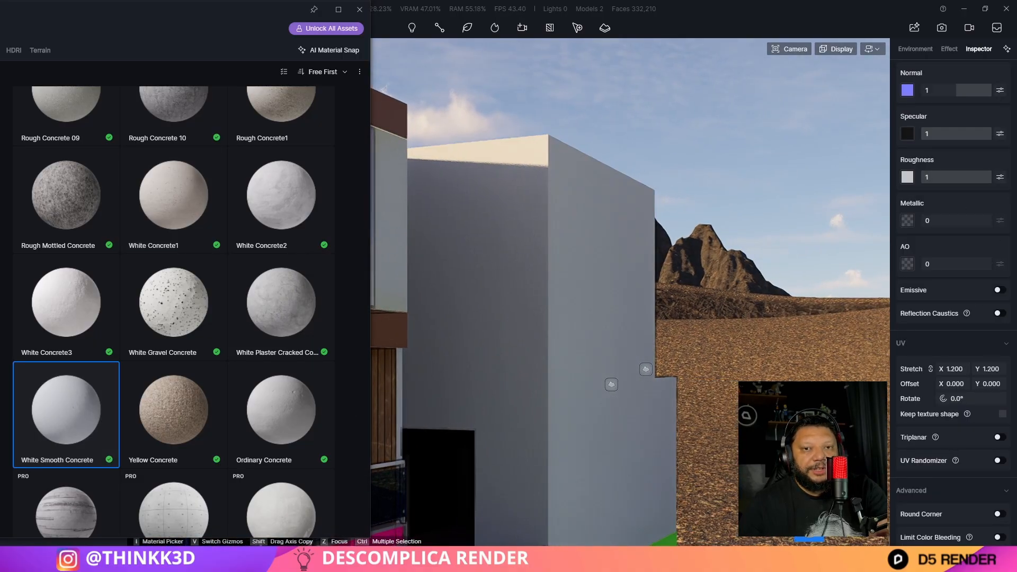
{"action": "key", "text": "s"}
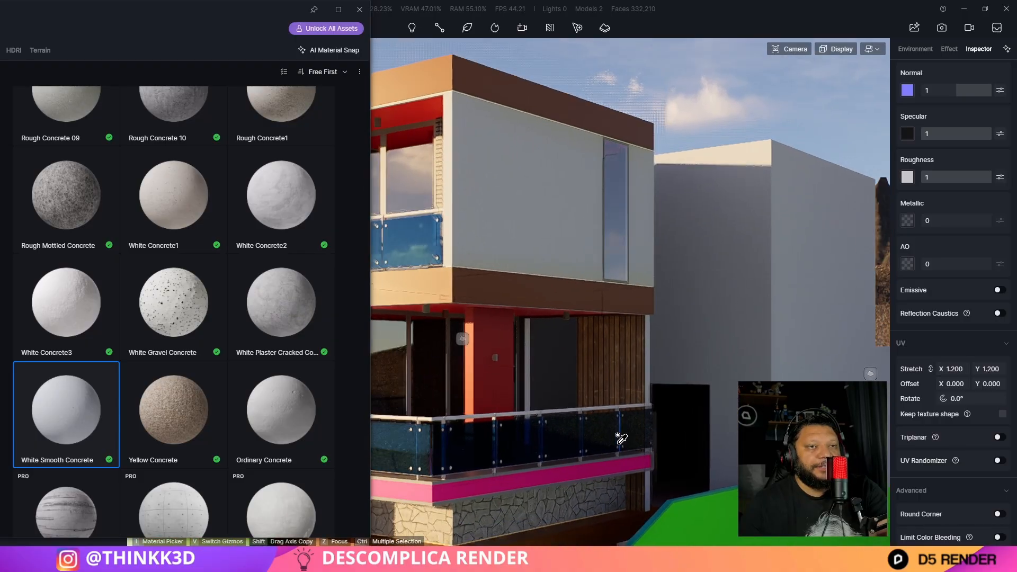
{"action": "key", "text": "q"}
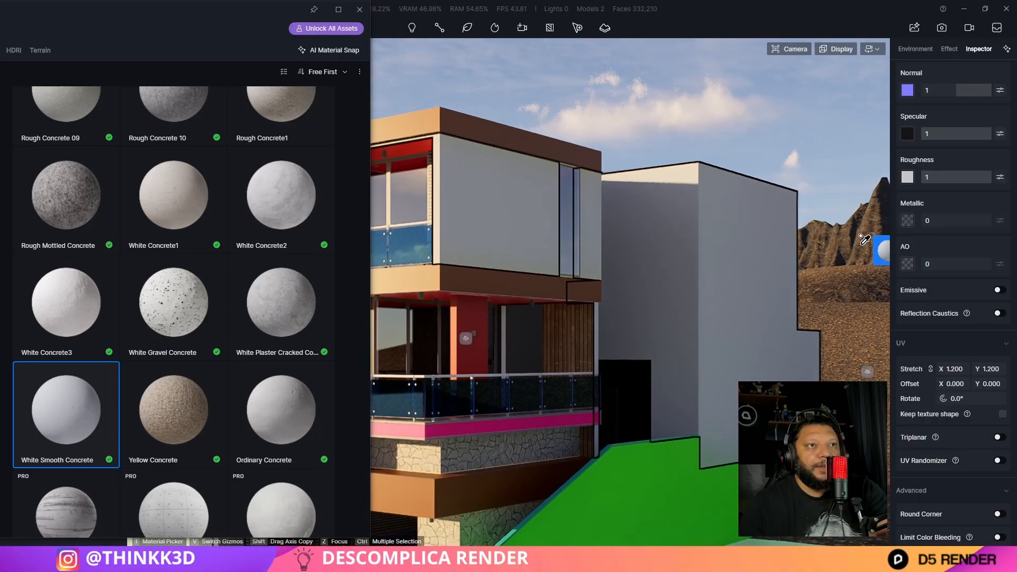
{"action": "scroll", "coordinate": [804, 240], "scroll_direction": "down", "scroll_amount": 2}
{"action": "key", "text": "q"}
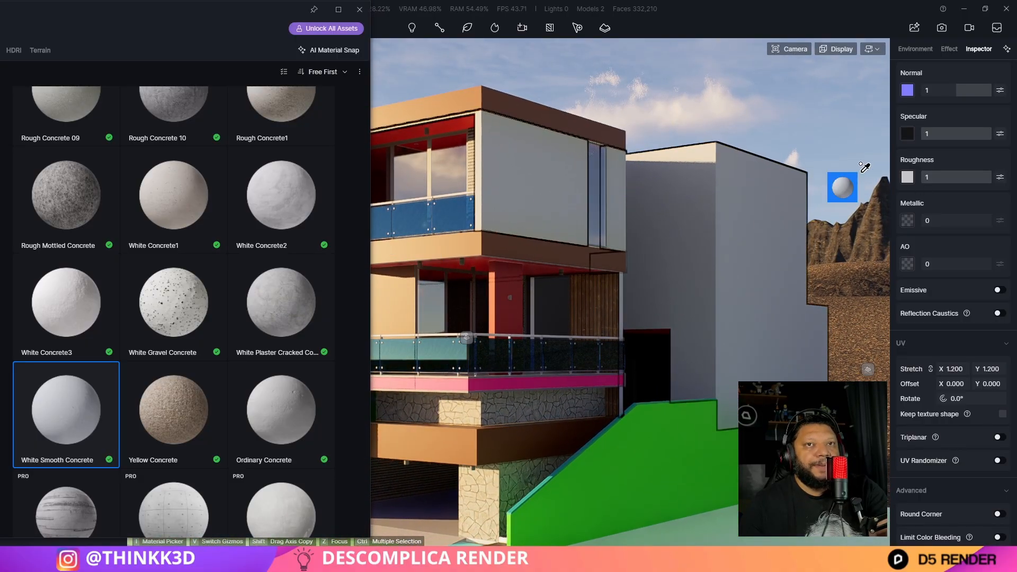
Check the White Smooth Concrete's base color and base color map, and examine the wall up close
{"action": "scroll", "coordinate": [948, 192], "scroll_direction": "up", "scroll_amount": 3}
{"action": "left_click", "coordinate": [907, 226]}
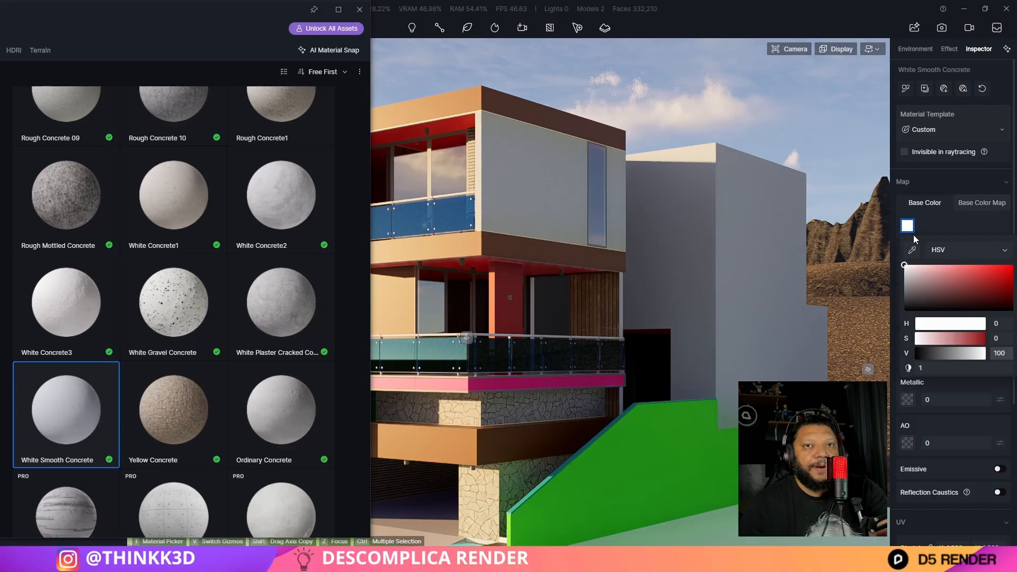
{"action": "left_click", "coordinate": [963, 218]}
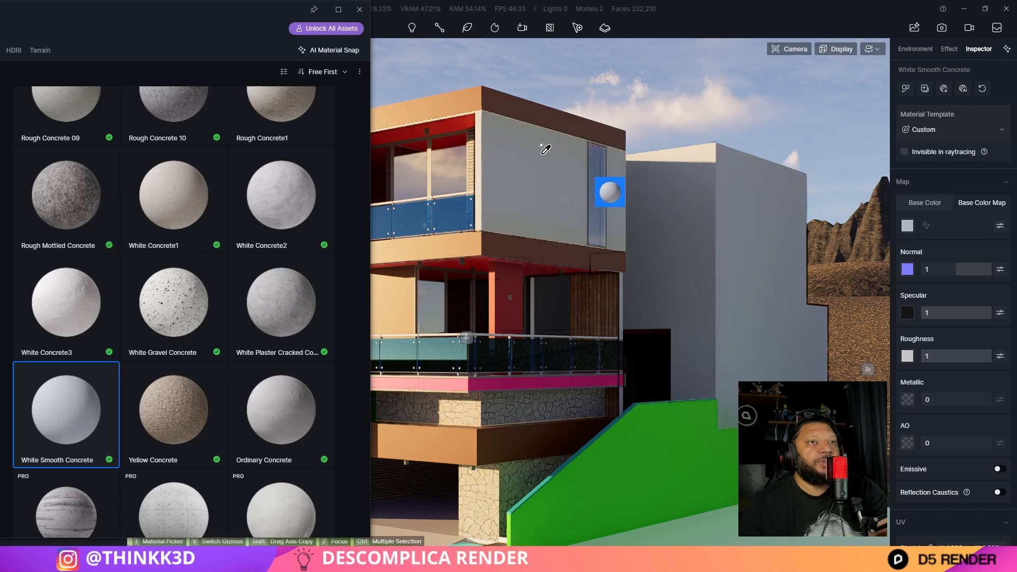
{"action": "scroll", "coordinate": [540, 194], "scroll_direction": "up", "scroll_amount": 10}
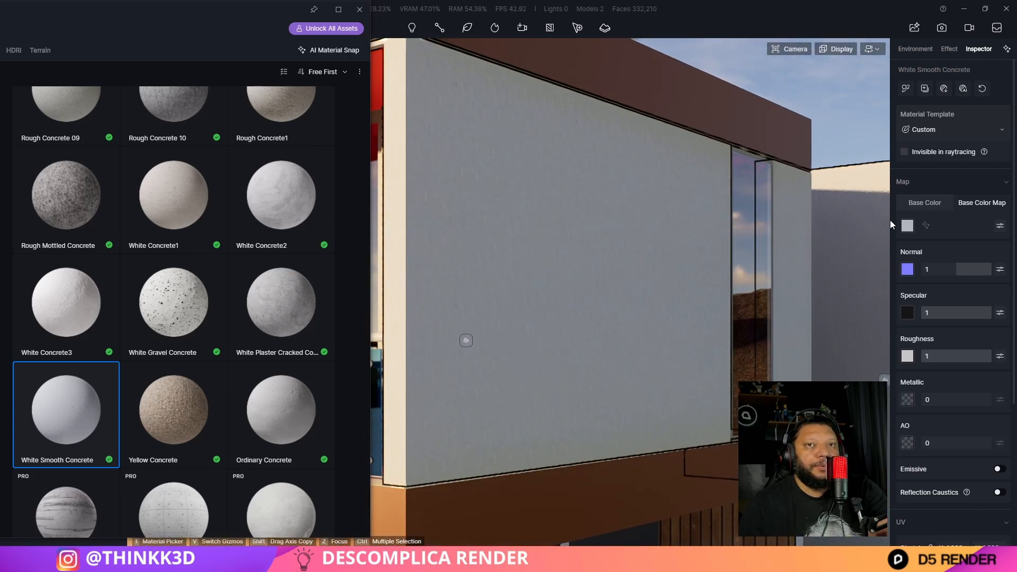
Switch the White Smooth Concrete to a plain base color, darken it to HSV 0, 0, 47, and review the house
{"action": "left_click", "coordinate": [927, 209]}
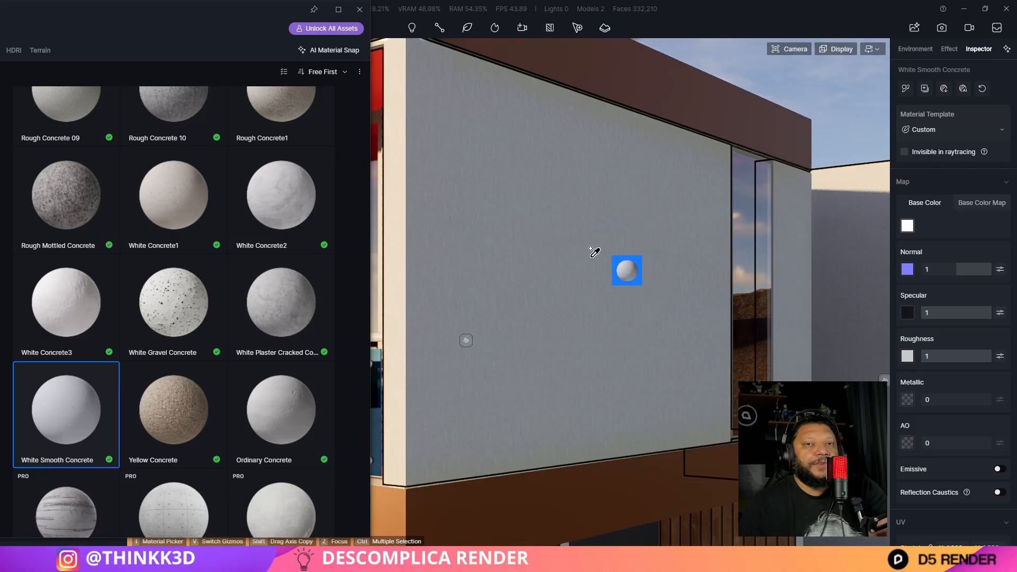
{"action": "left_click", "coordinate": [907, 227]}
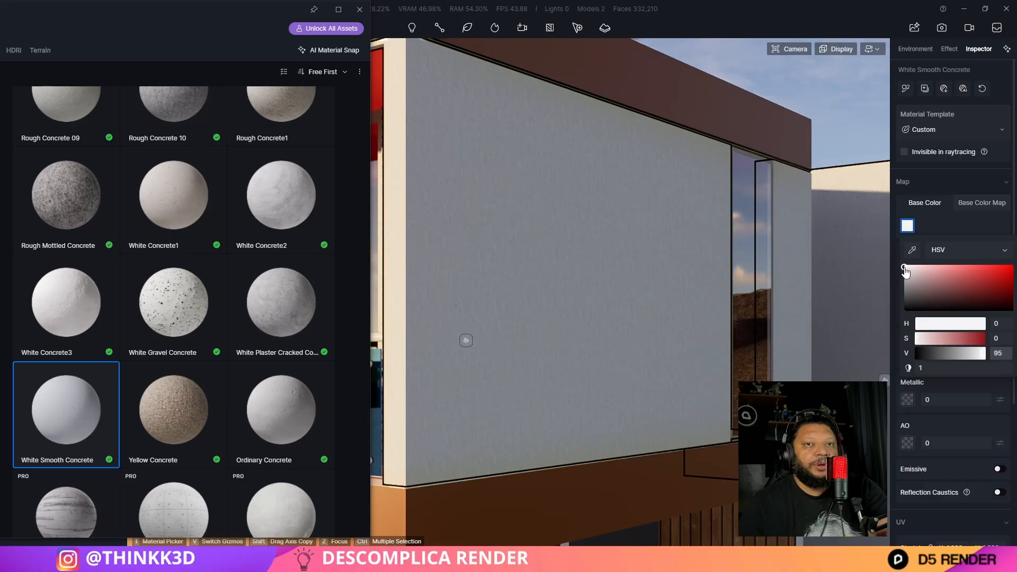
{"action": "left_click_drag", "start_coordinate": [904, 270], "coordinate": [903, 292]}
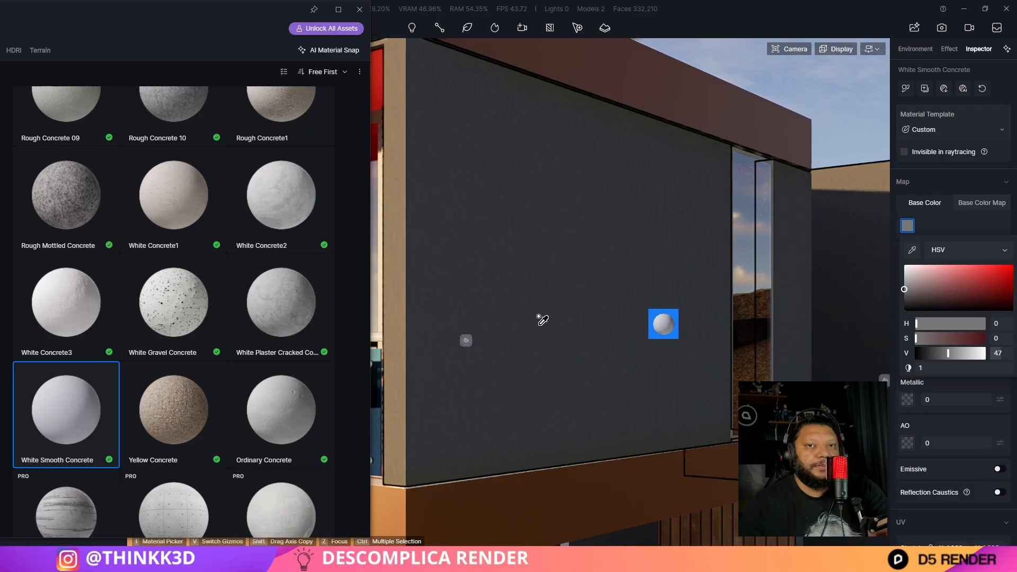
{"action": "scroll", "coordinate": [521, 291], "scroll_direction": "down", "scroll_amount": 6}
{"action": "key", "text": "q"}
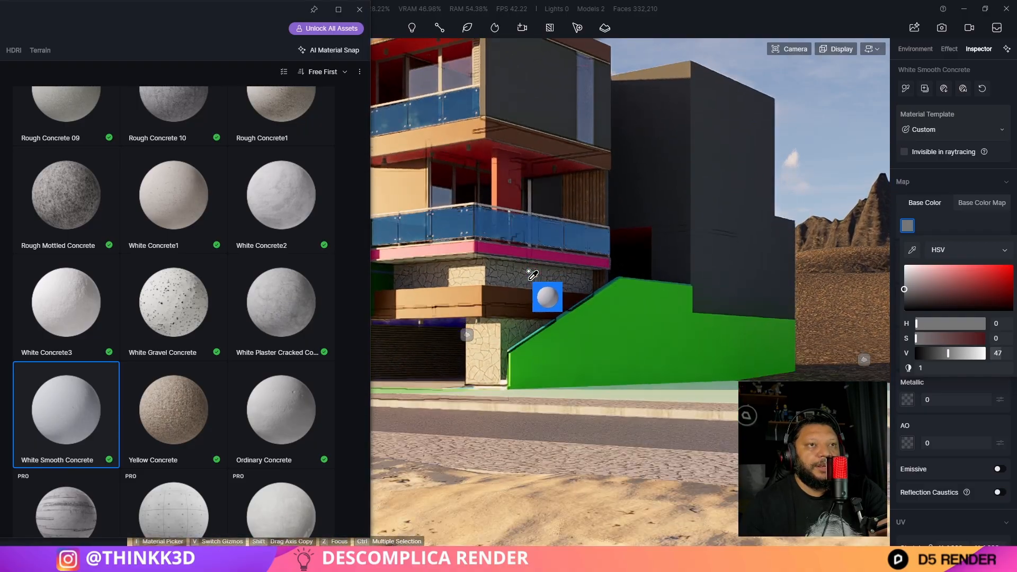
{"action": "key", "text": "e"}
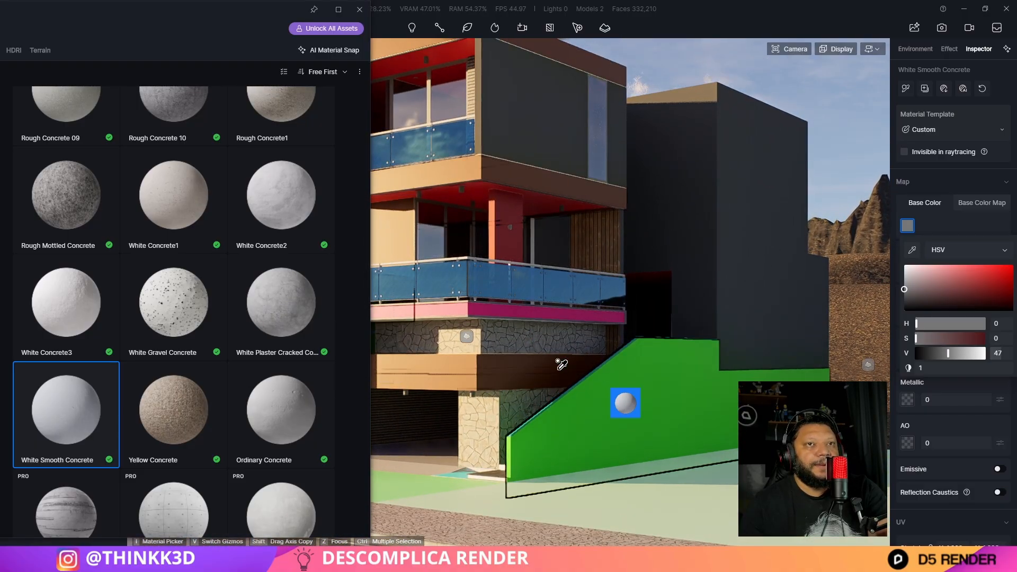
Try to apply White Smooth Concrete to the house's upper front roof fascia
{"action": "left_click", "coordinate": [73, 424]}
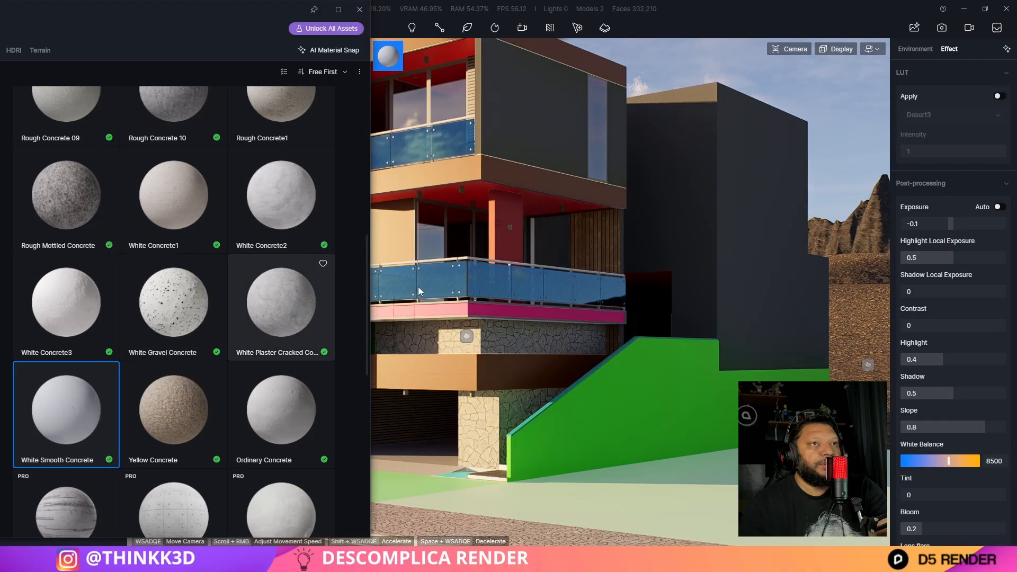
{"action": "key", "text": "a"}
{"action": "key", "text": "e"}
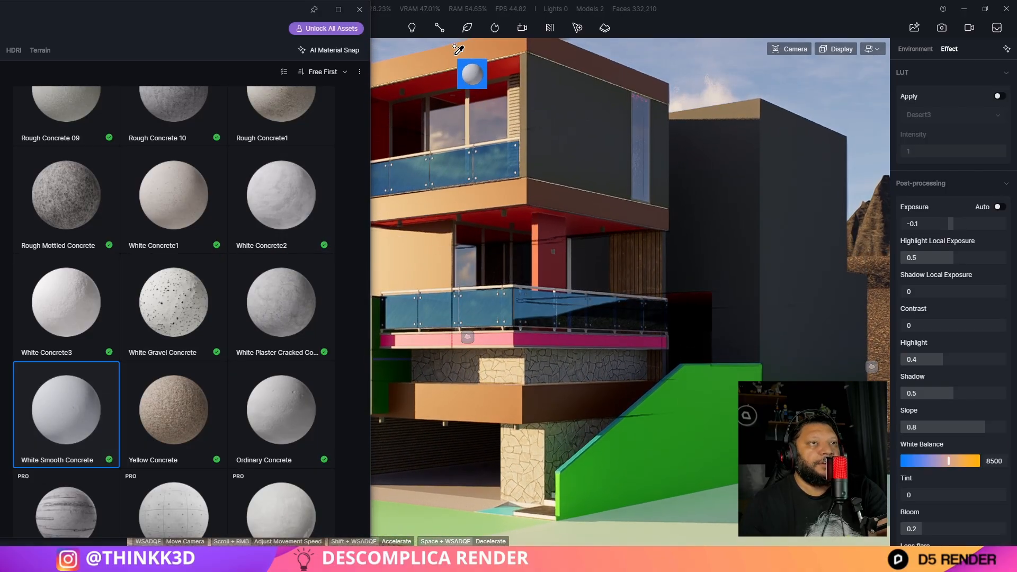
{"action": "left_click", "coordinate": [457, 64]}
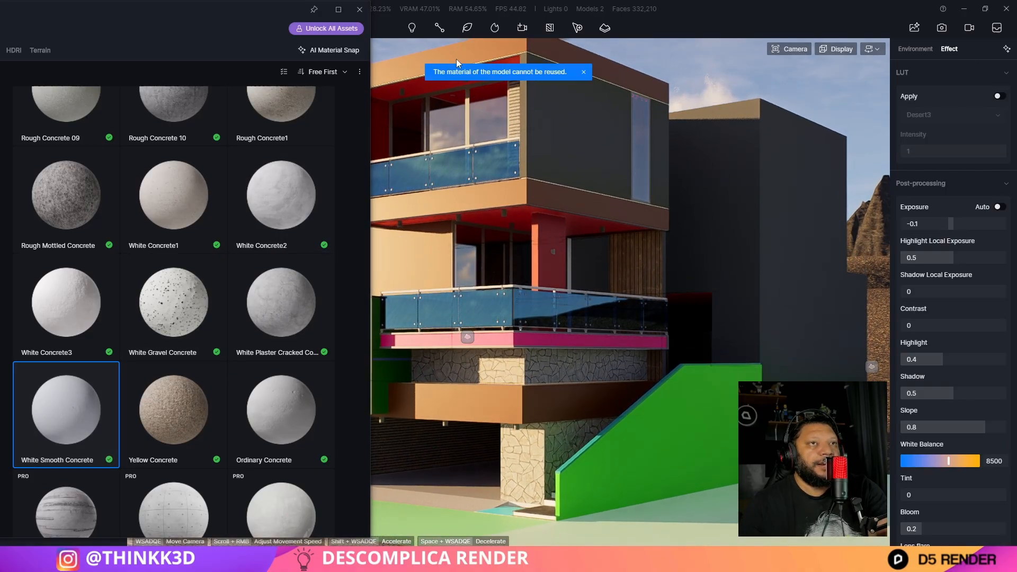
Apply White Smooth Concrete to the orange roof fascia and the matching orange walls of the house
{"action": "left_click", "coordinate": [68, 419]}
{"action": "left_click", "coordinate": [414, 59]}
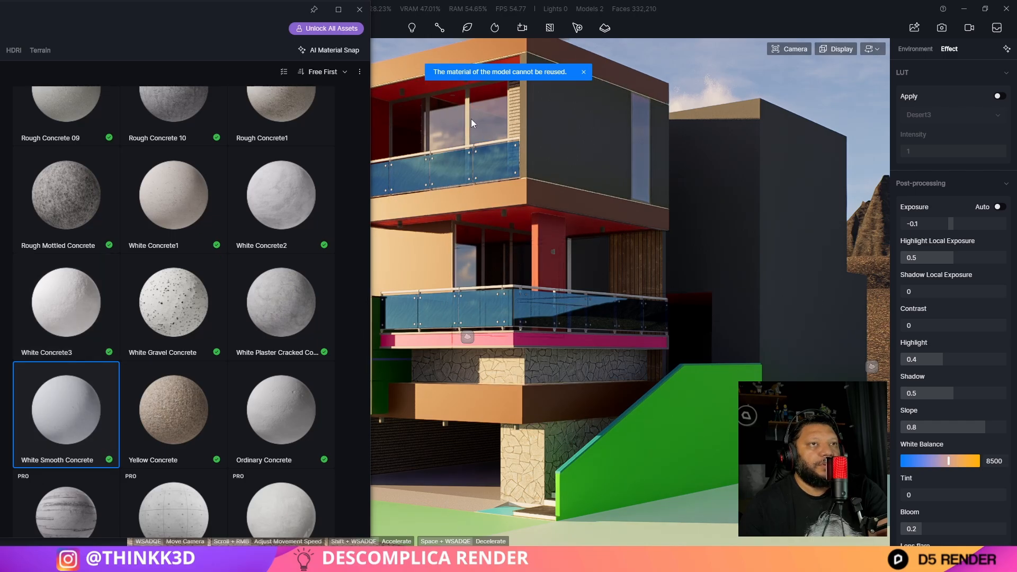
{"action": "key", "text": "a"}
{"action": "key", "text": "w"}
{"action": "key", "text": "d"}
{"action": "key", "text": "e"}
{"action": "left_click", "coordinate": [583, 72]}
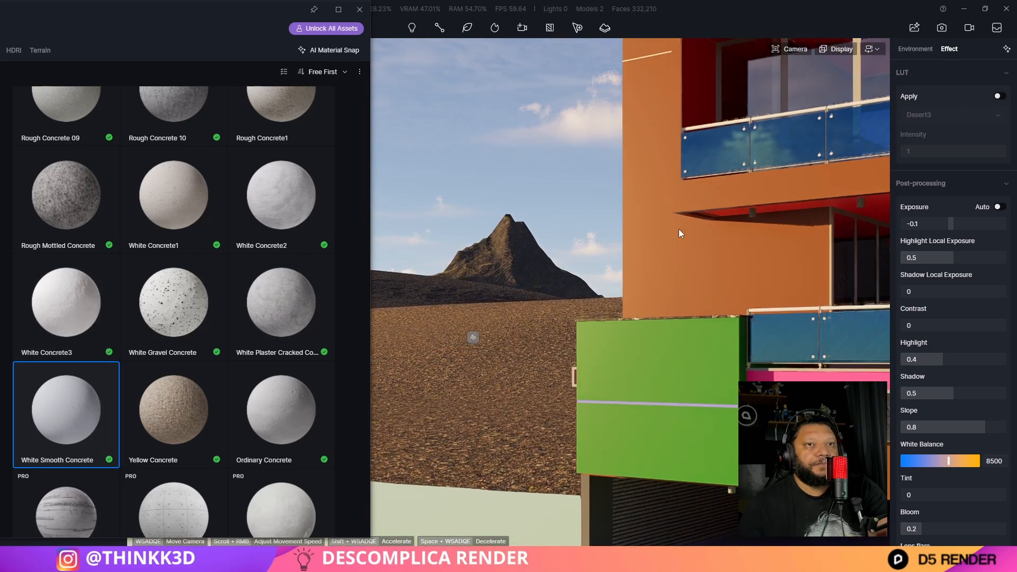
{"action": "key", "text": "s"}
{"action": "key", "text": "e"}
{"action": "key", "text": "d"}
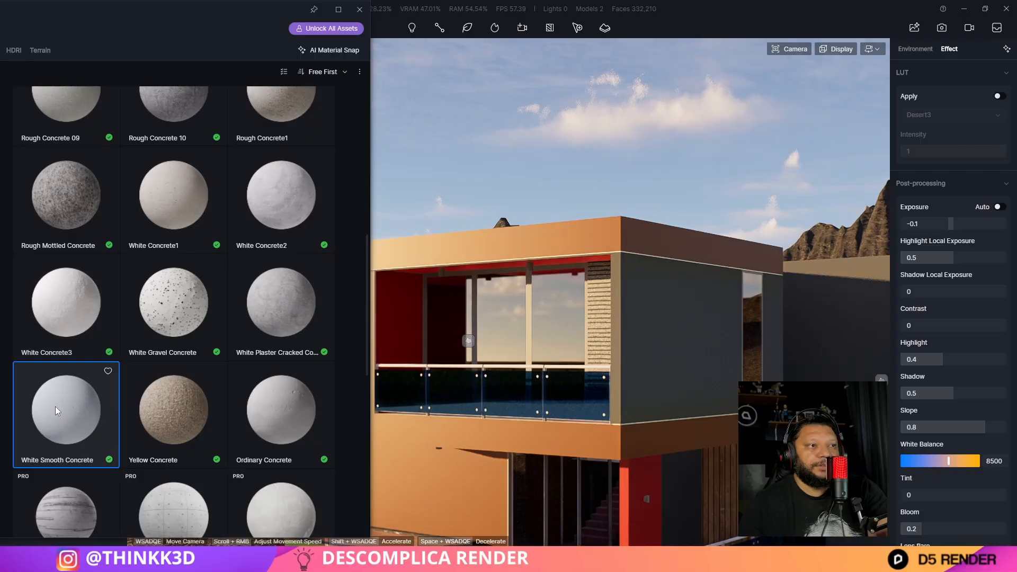
{"action": "left_click", "coordinate": [55, 411]}
{"action": "left_click", "coordinate": [635, 236]}
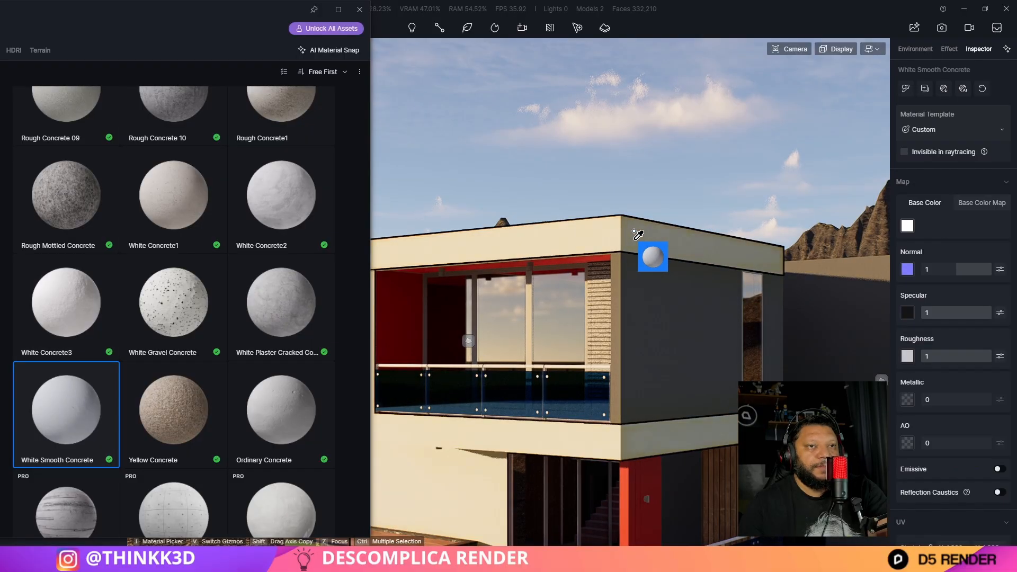
Examine the white fascia and walls across the whole facade, from the garage level up to the roof, with the asset library closed
{"action": "key", "text": "s"}
{"action": "key", "text": "q"}
{"action": "key", "text": "d"}
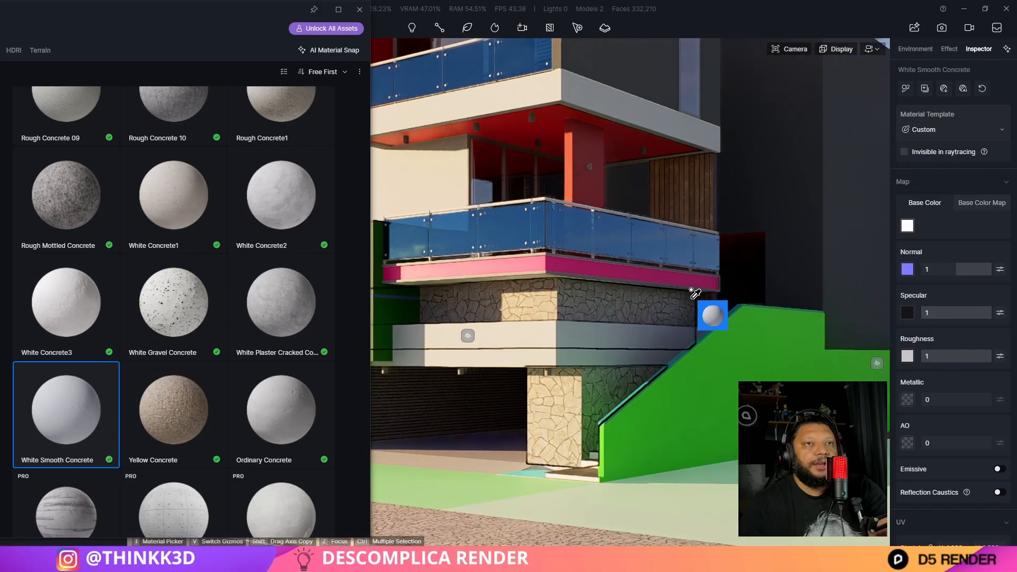
{"action": "key", "text": "s"}
{"action": "right_click_drag", "start_coordinate": [691, 290], "coordinate": [662, 293]}
{"action": "key", "text": "e"}
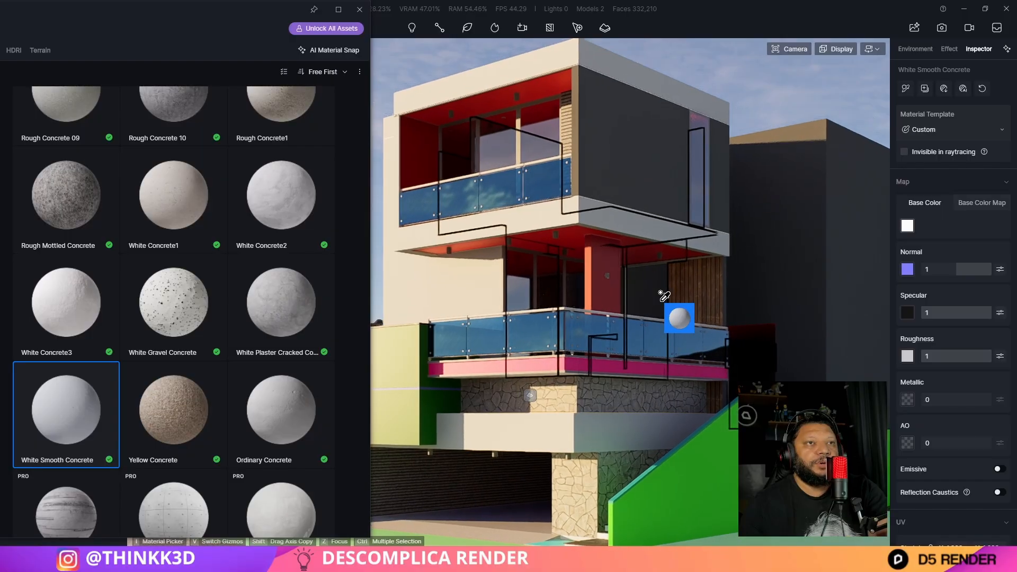
{"action": "key", "text": "Escape"}
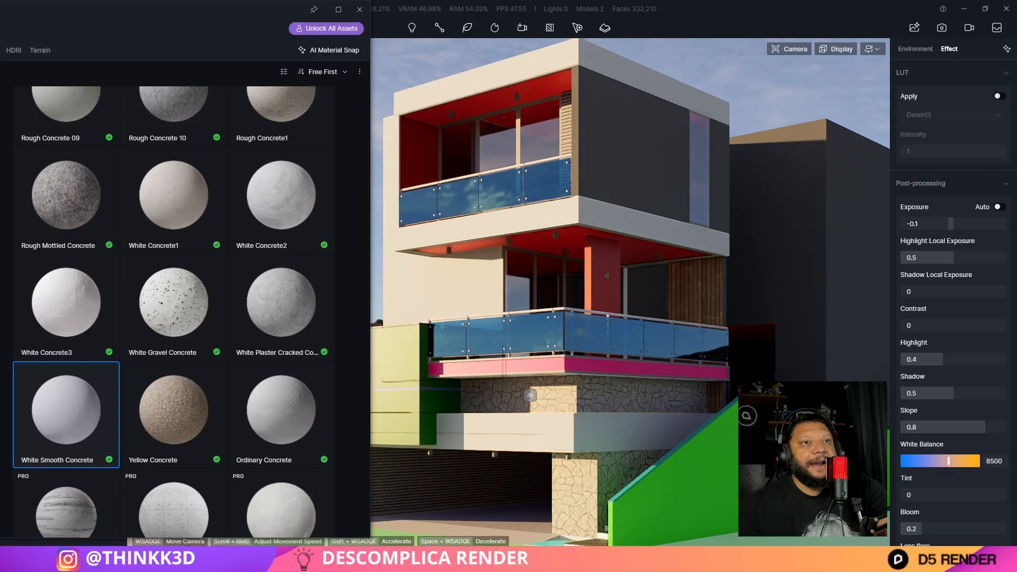
{"action": "left_click", "coordinate": [359, 9]}
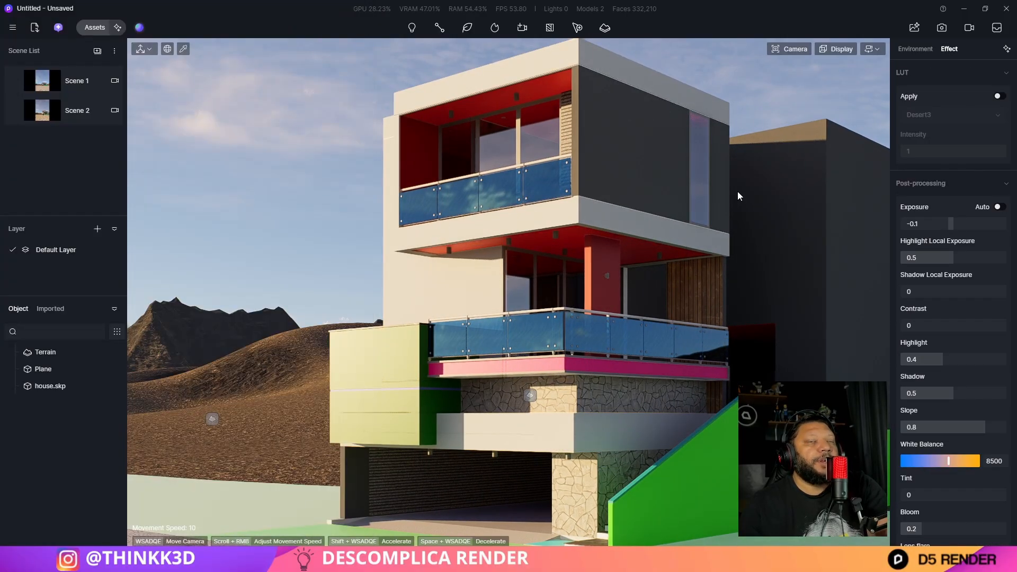
{"action": "key", "text": "w"}
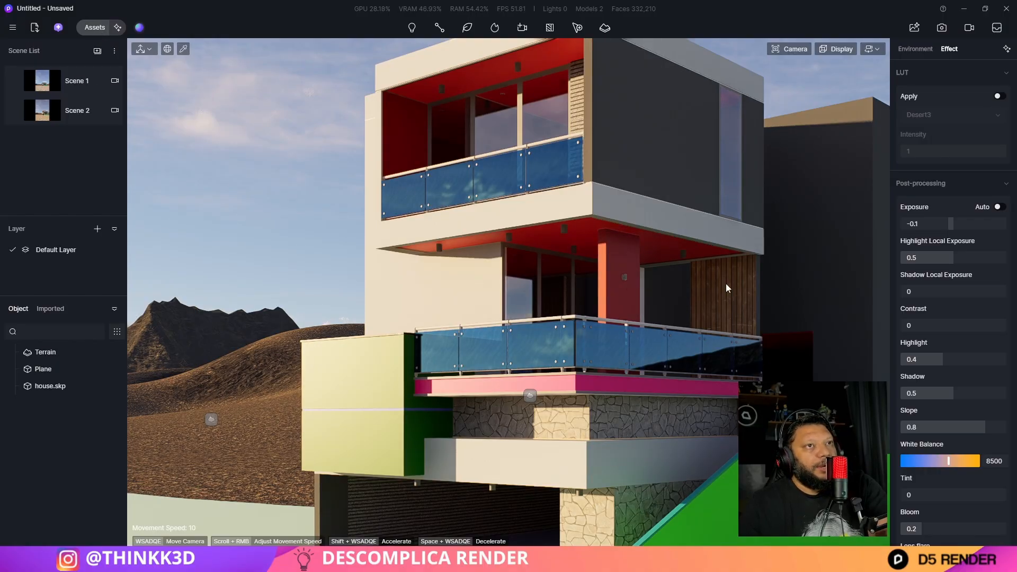
{"action": "key", "text": "e"}
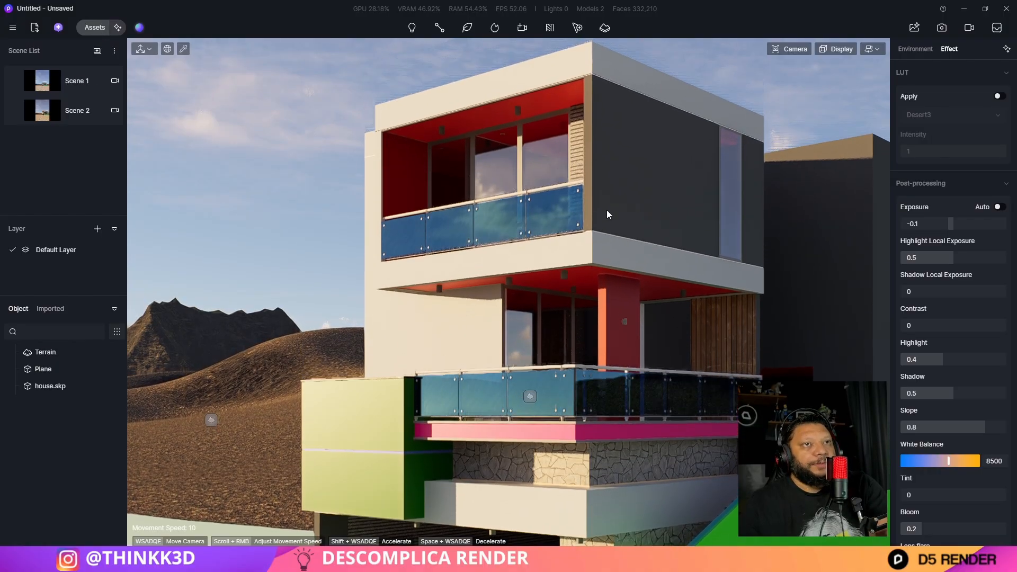
Replace the fascia and wall material with Basic Custom Alpha Material from the library's Others category
{"action": "left_click", "coordinate": [85, 27]}
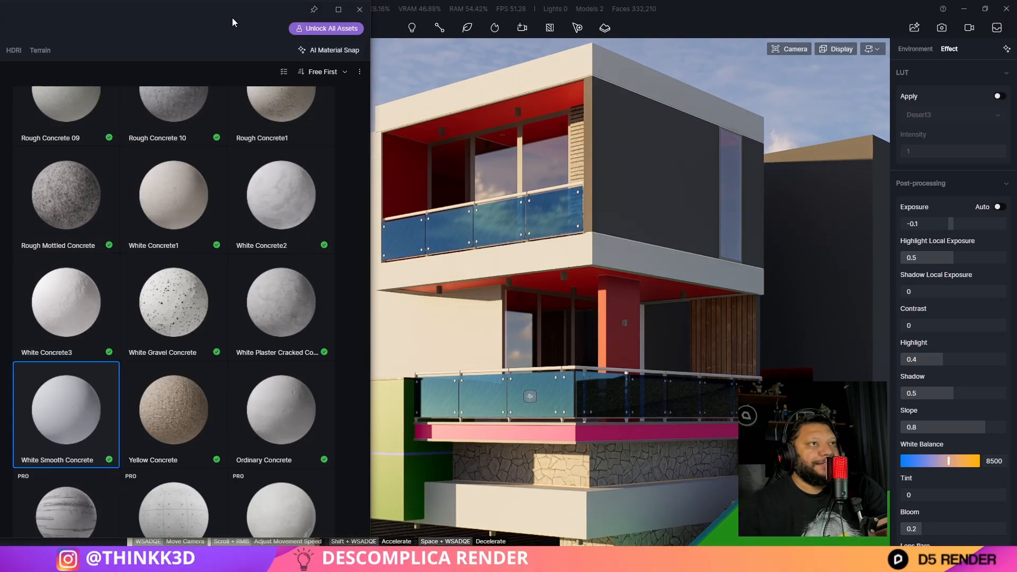
{"action": "left_click_drag", "start_coordinate": [232, 17], "coordinate": [389, 7]}
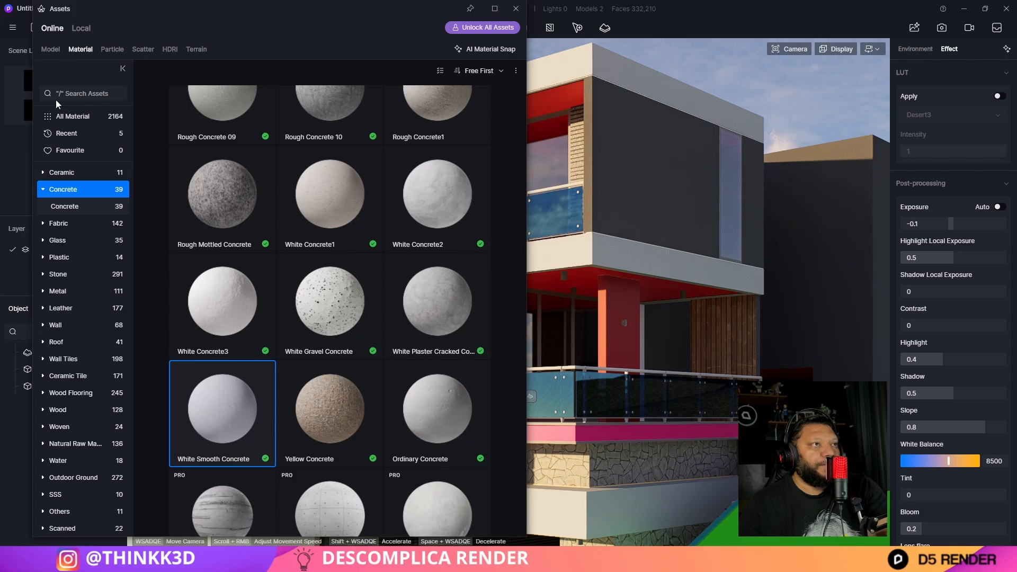
{"action": "left_click", "coordinate": [78, 511]}
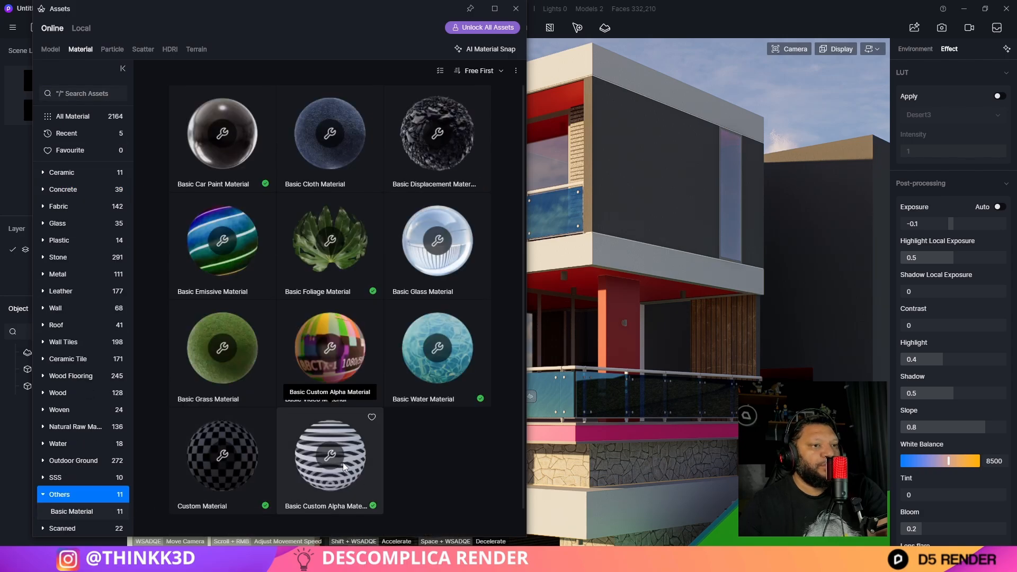
{"action": "left_click_drag", "start_coordinate": [354, 461], "coordinate": [737, 125]}
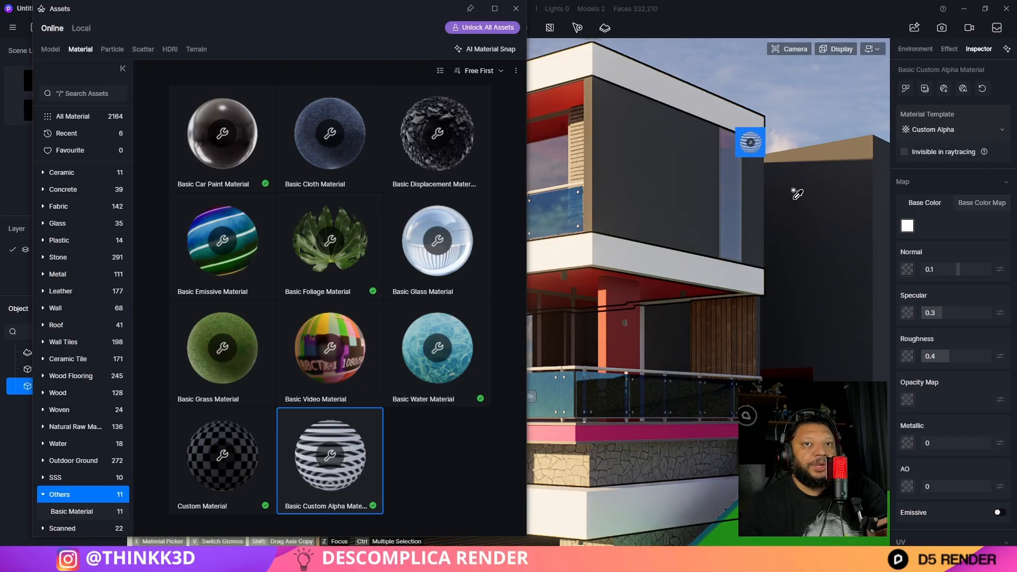
{"action": "key", "text": "Escape"}
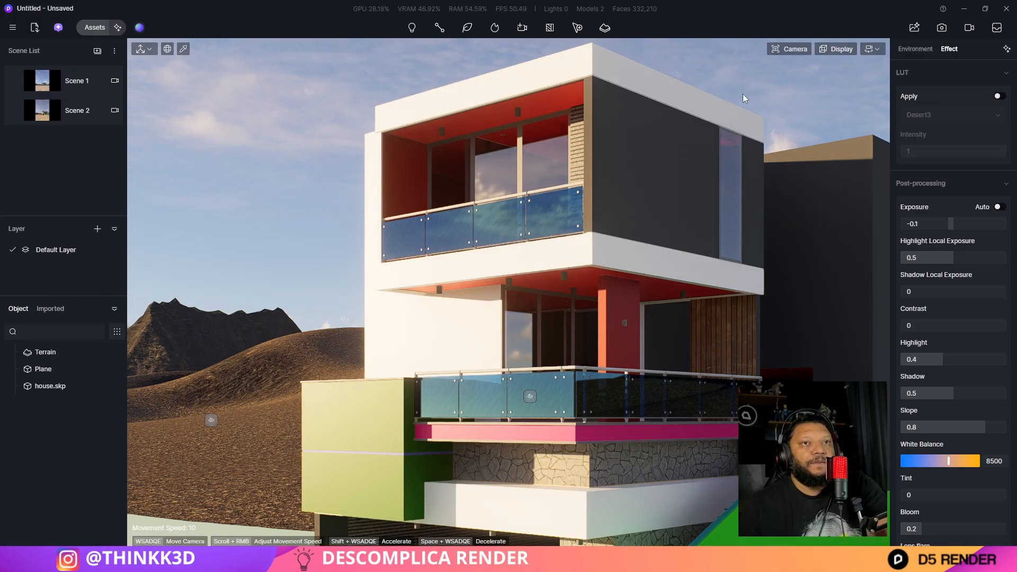
Load vhjldck_8K_Albedo from the Concrete_Smooth_vhjldck_8K_surface_ms folder as the red balcony ceiling's base color map and inspect it up close
{"action": "left_click", "coordinate": [564, 99]}
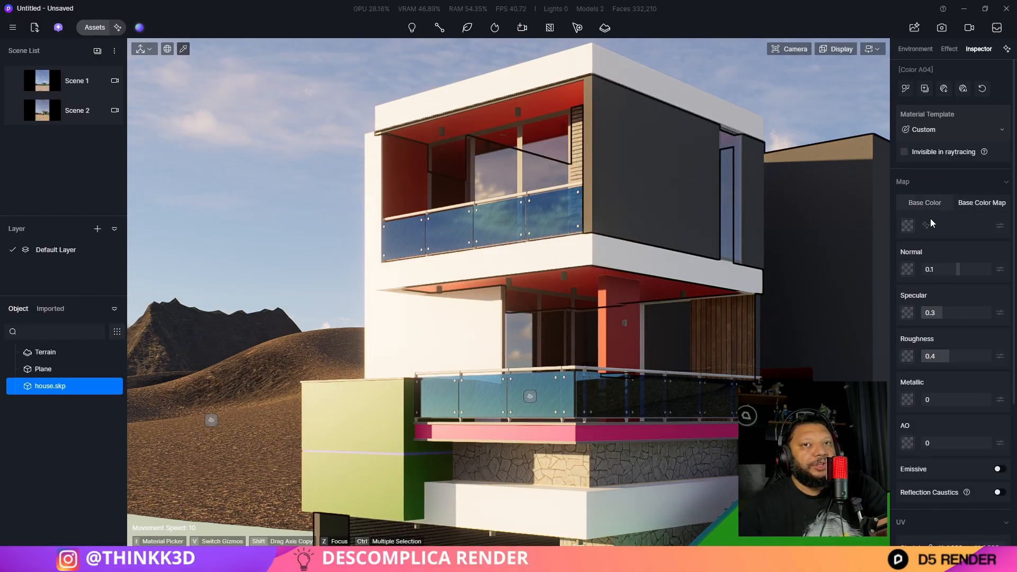
{"action": "left_click", "coordinate": [907, 226]}
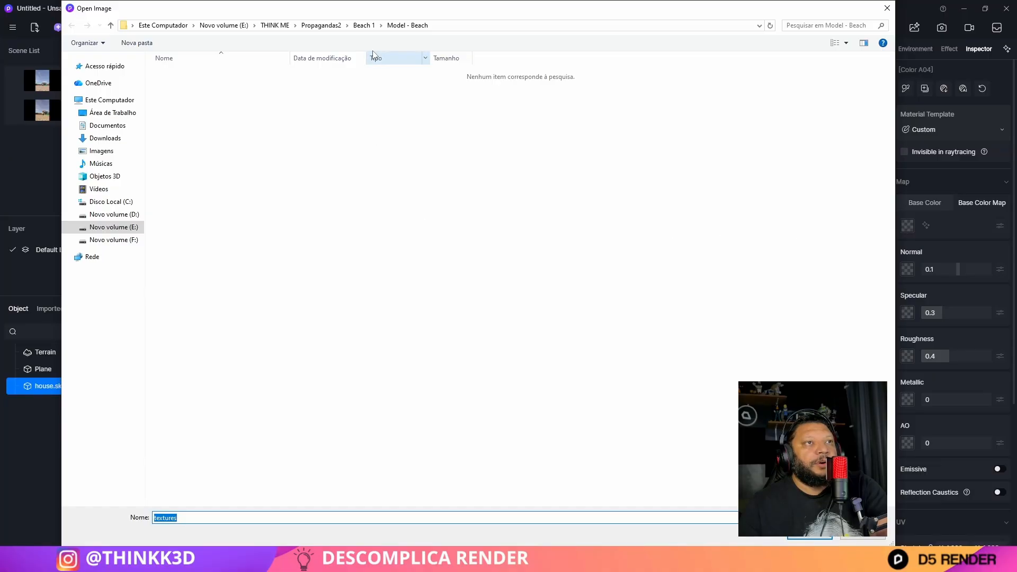
{"action": "left_click", "coordinate": [368, 27]}
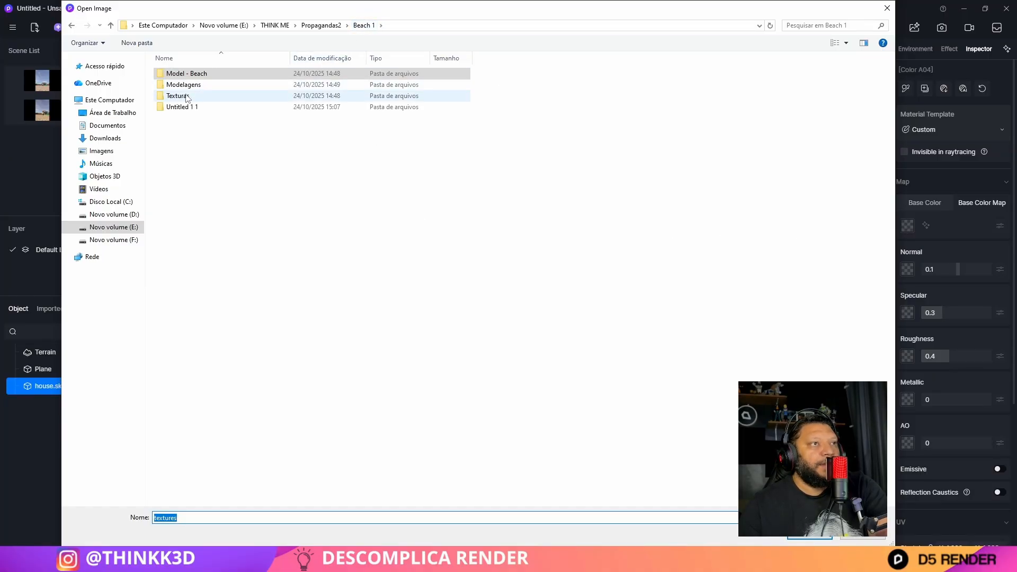
{"action": "double_click", "coordinate": [202, 107]}
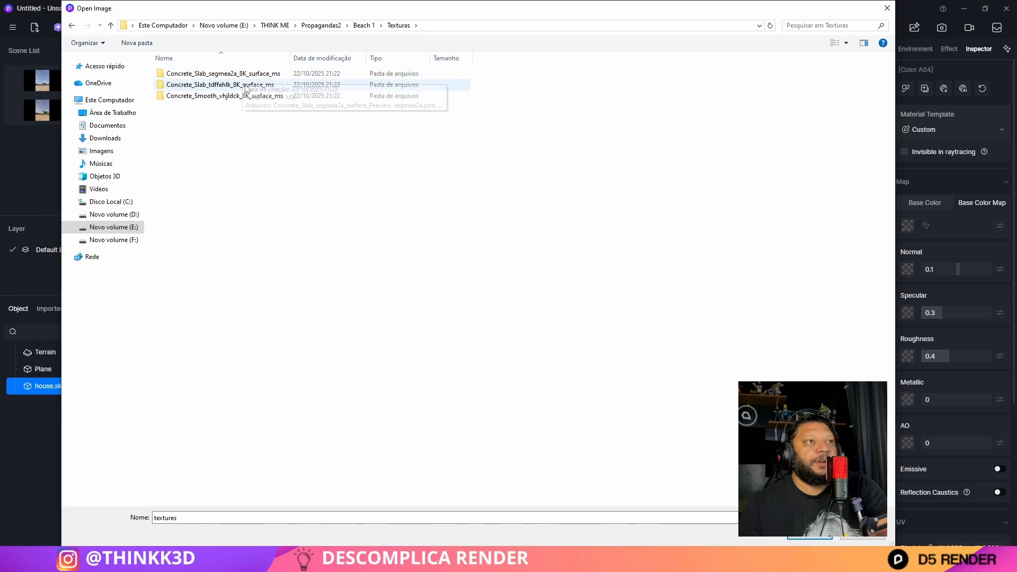
{"action": "scroll", "coordinate": [427, 243], "scroll_direction": "up", "scroll_amount": 4, "text": "ctrl"}
{"action": "scroll", "coordinate": [409, 268], "scroll_direction": "up", "scroll_amount": 3, "text": "ctrl"}
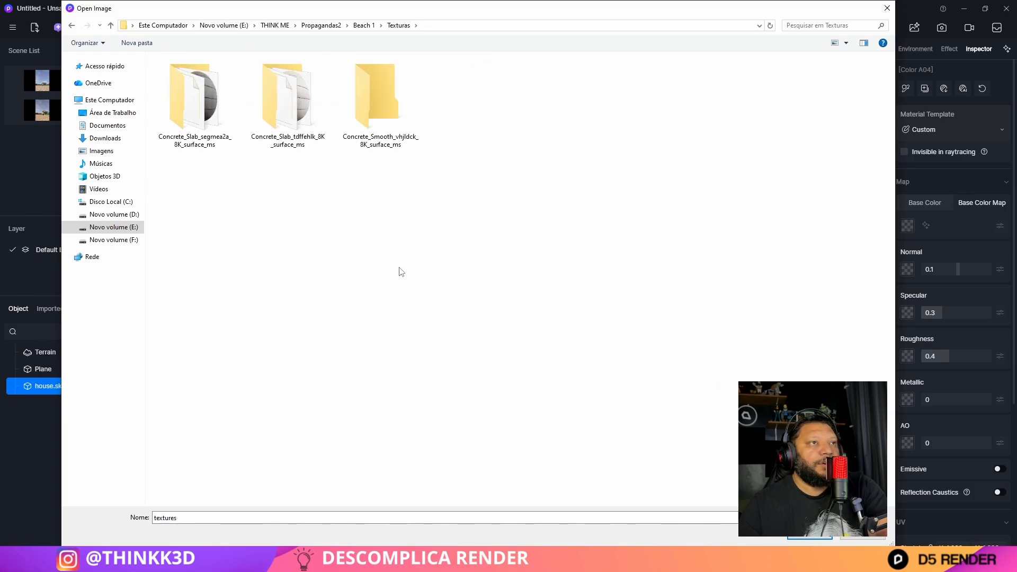
{"action": "double_click", "coordinate": [534, 138]}
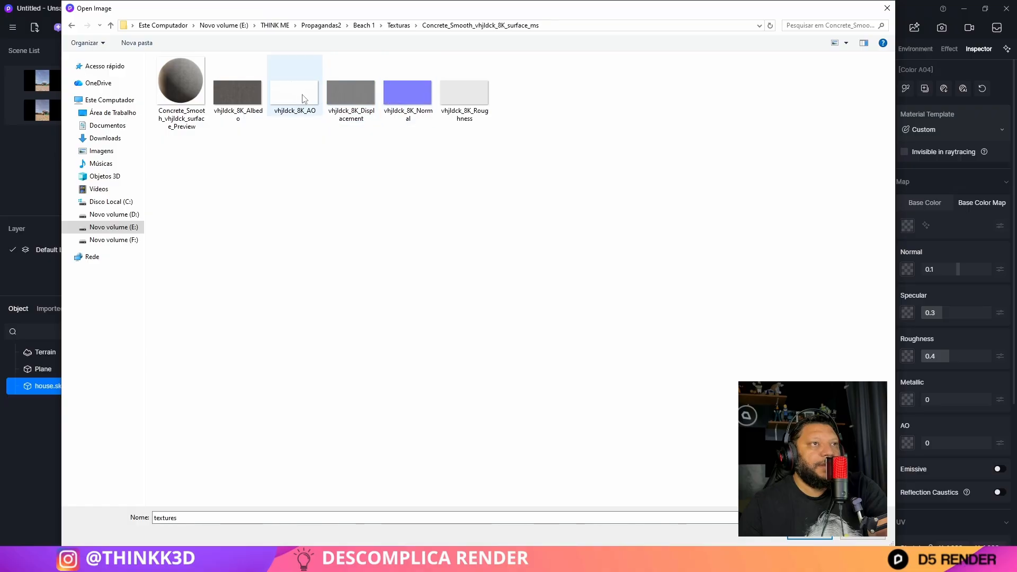
{"action": "left_click", "coordinate": [255, 98]}
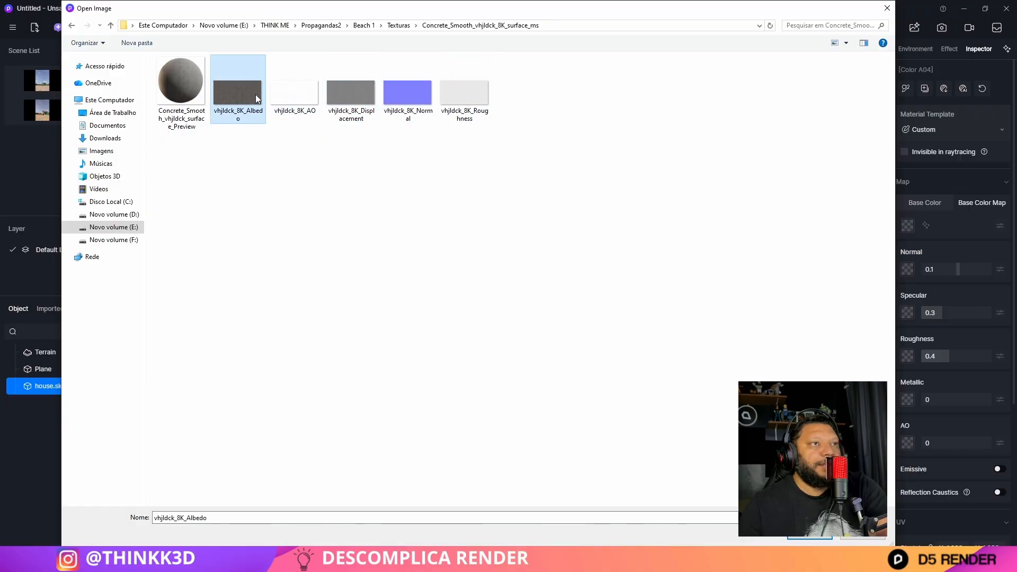
{"action": "left_click", "coordinate": [816, 537]}
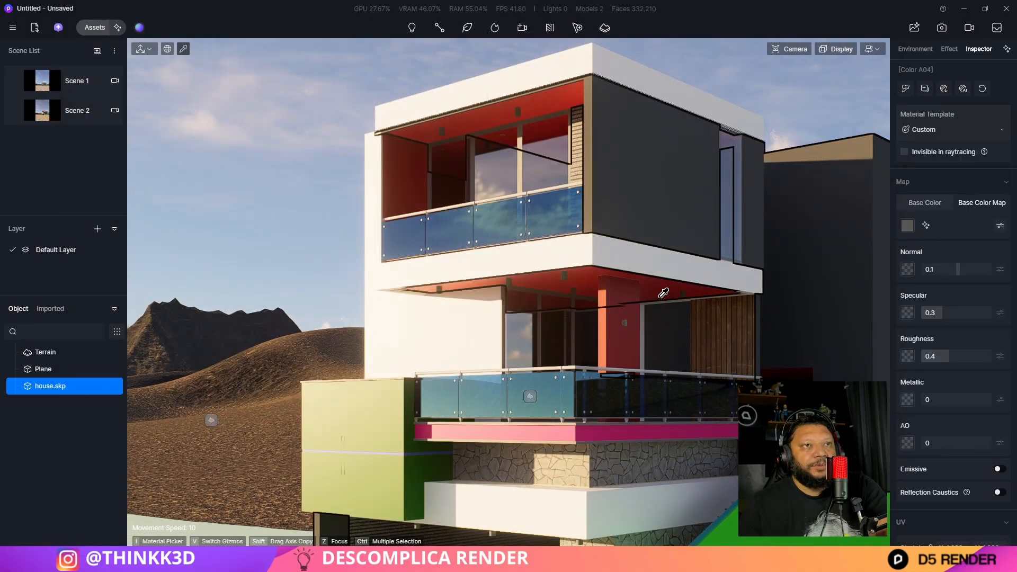
{"action": "scroll", "coordinate": [595, 93], "scroll_direction": "up", "scroll_amount": 2}
{"action": "scroll", "coordinate": [607, 108], "scroll_direction": "up", "scroll_amount": 5}
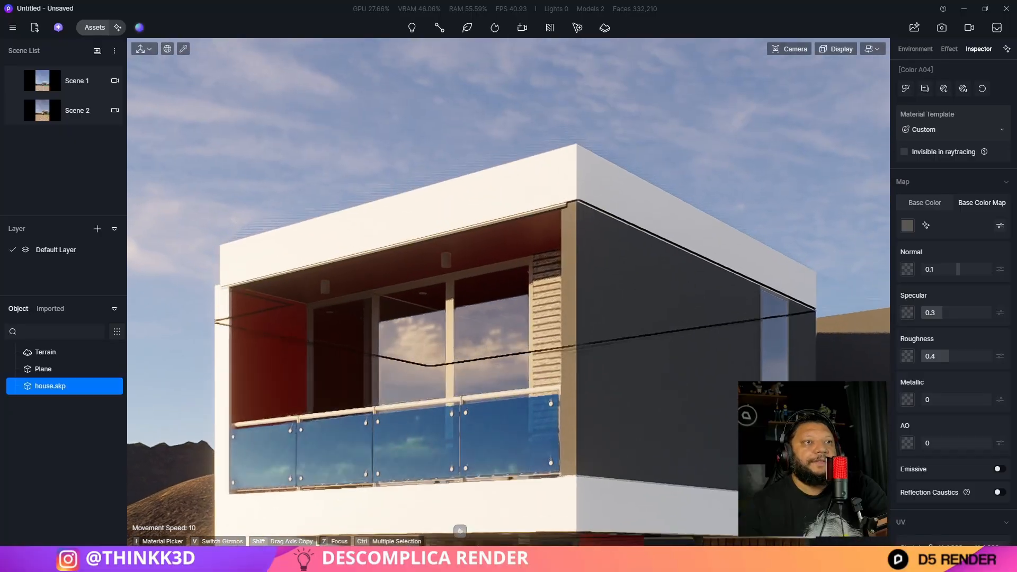
{"action": "key", "text": "Escape"}
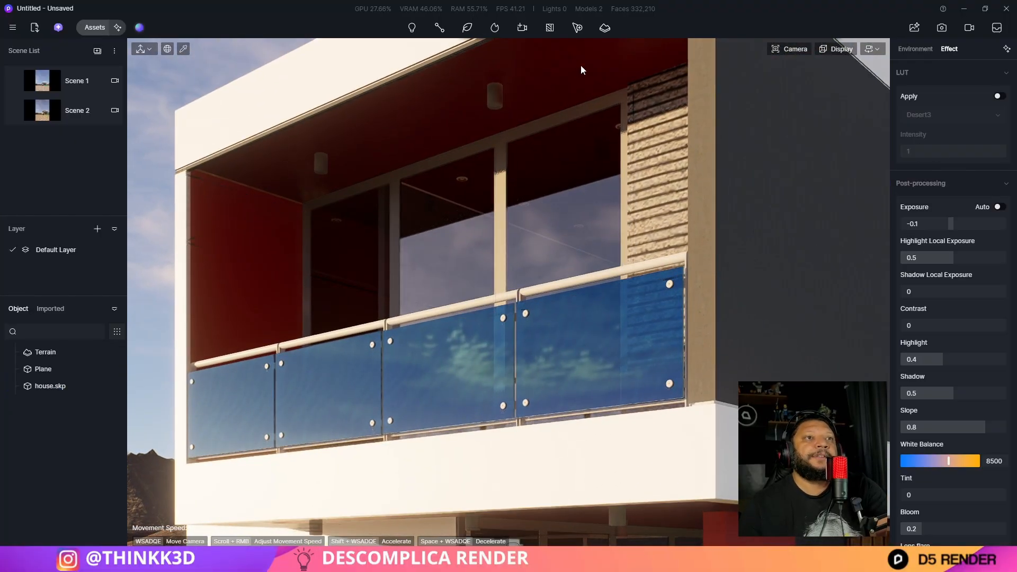
{"action": "scroll", "coordinate": [548, 219], "scroll_direction": "down", "scroll_amount": 5}
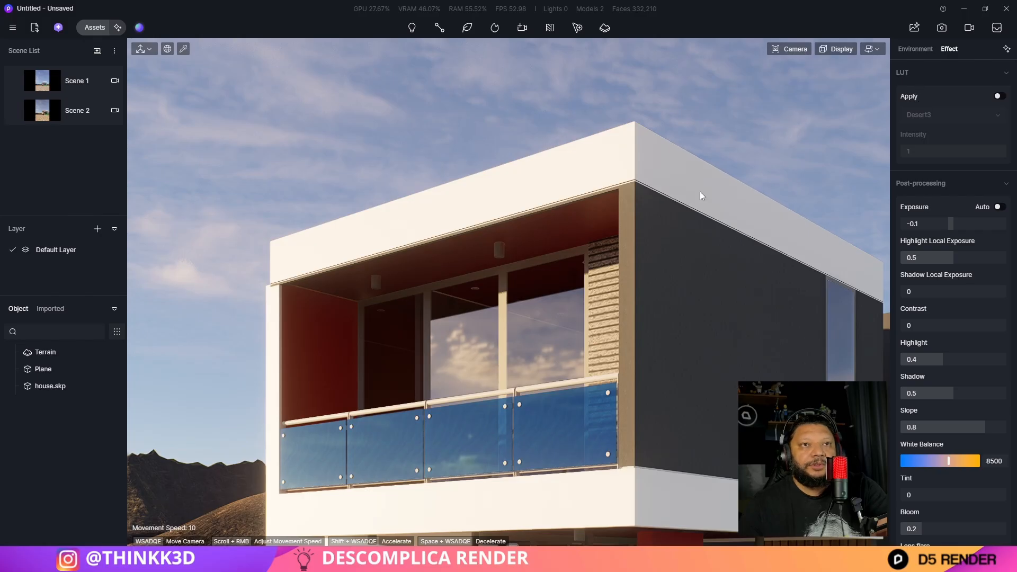
Switch the balcony ceiling material to a plain base color and set it to white, HSV 0, 0, 100
{"action": "key", "text": "i"}
{"action": "left_click", "coordinate": [794, 227]}
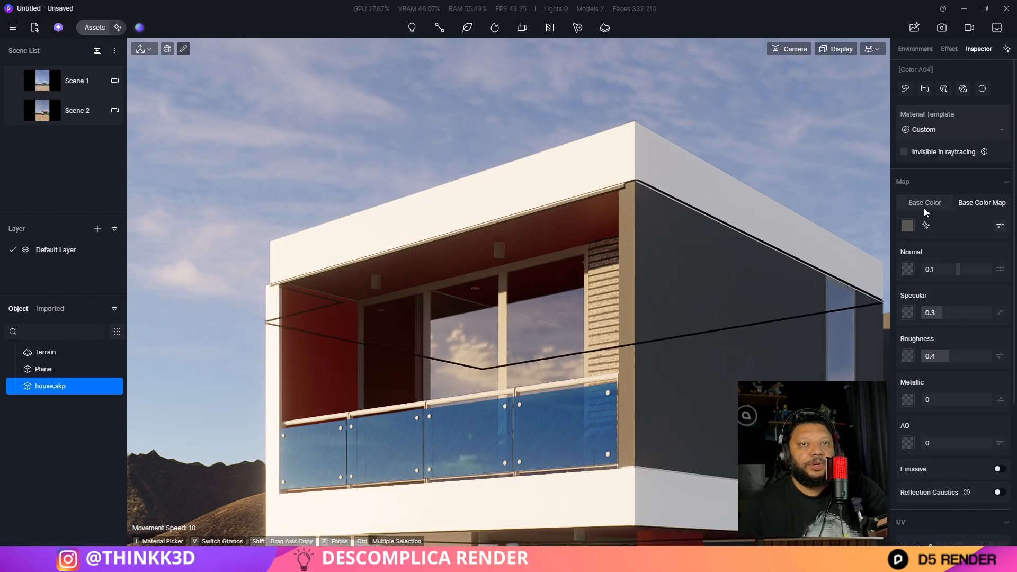
{"action": "left_click", "coordinate": [907, 226]}
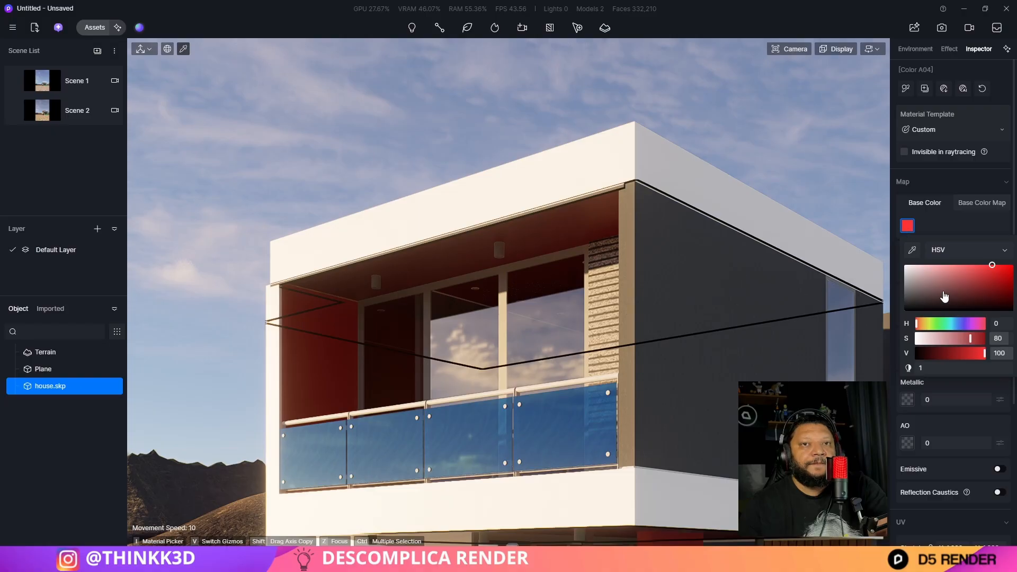
{"action": "left_click_drag", "start_coordinate": [946, 298], "coordinate": [883, 259]}
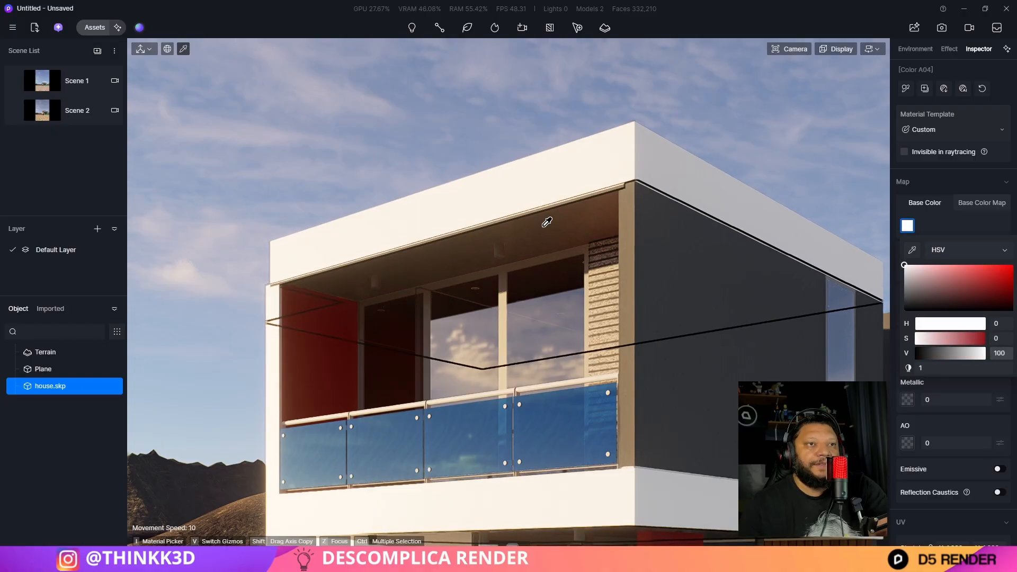
{"action": "key", "text": "Escape"}
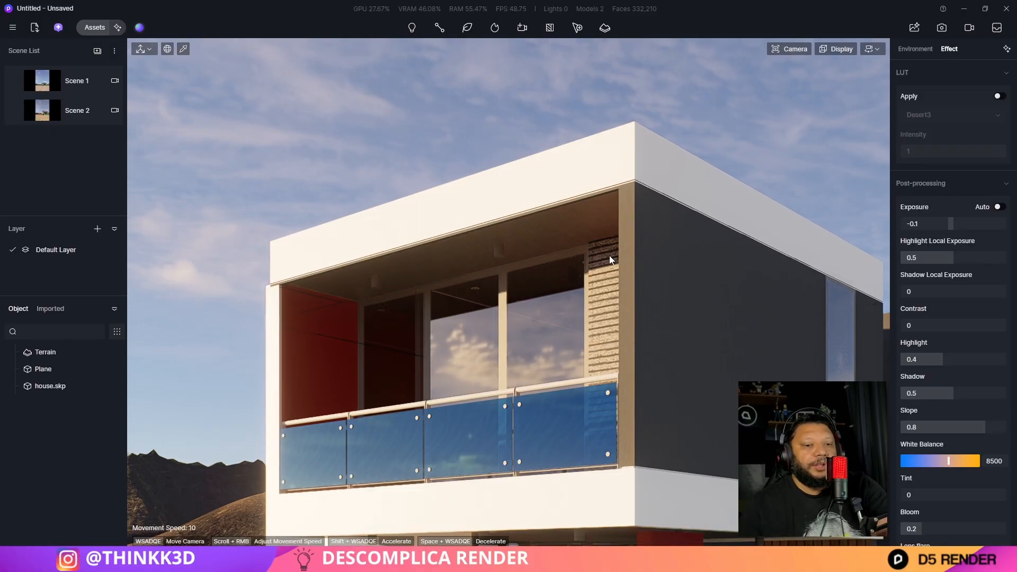
Check the roof fascia's material and apply the same Basic Custom Alpha Material to the balcony ceiling
{"action": "left_click", "coordinate": [700, 165]}
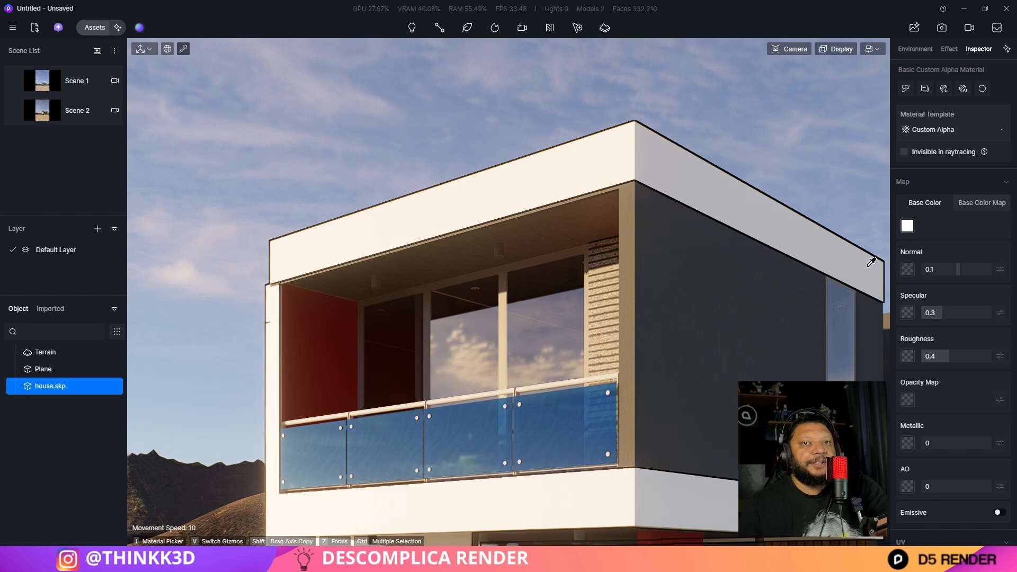
{"action": "key", "text": "s"}
{"action": "key", "text": "q"}
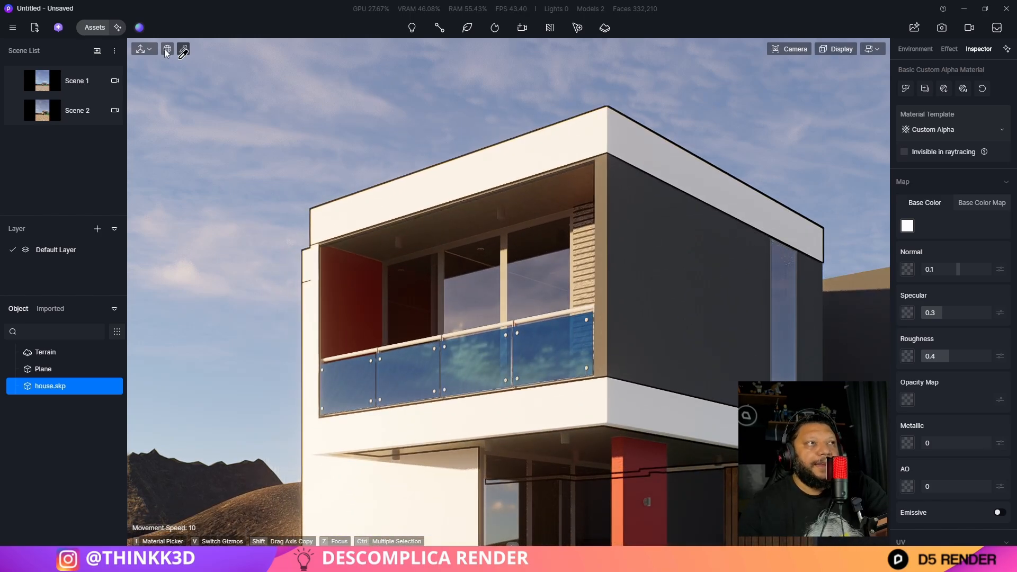
{"action": "left_click", "coordinate": [96, 26]}
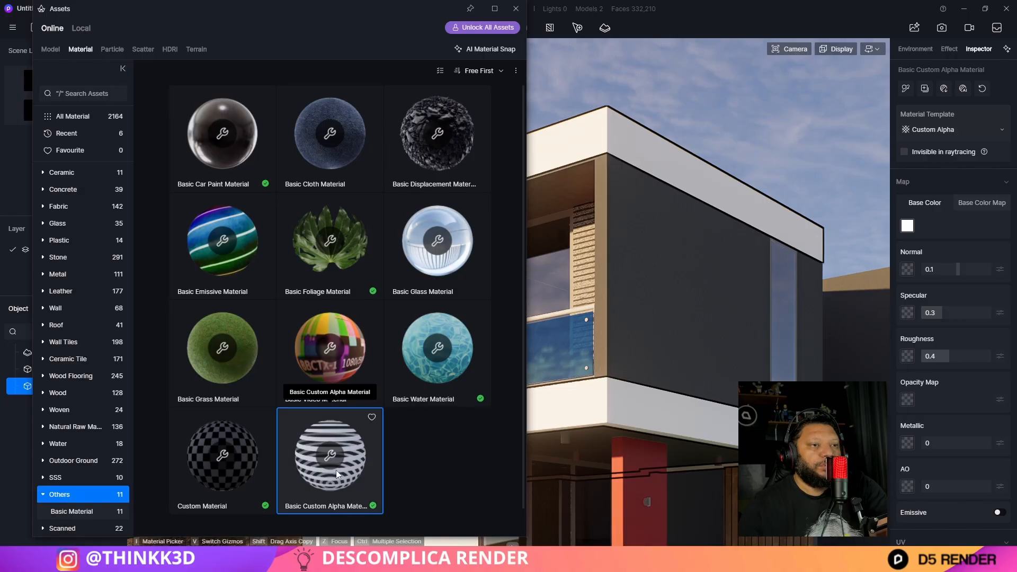
{"action": "left_click_drag", "start_coordinate": [334, 471], "coordinate": [666, 262]}
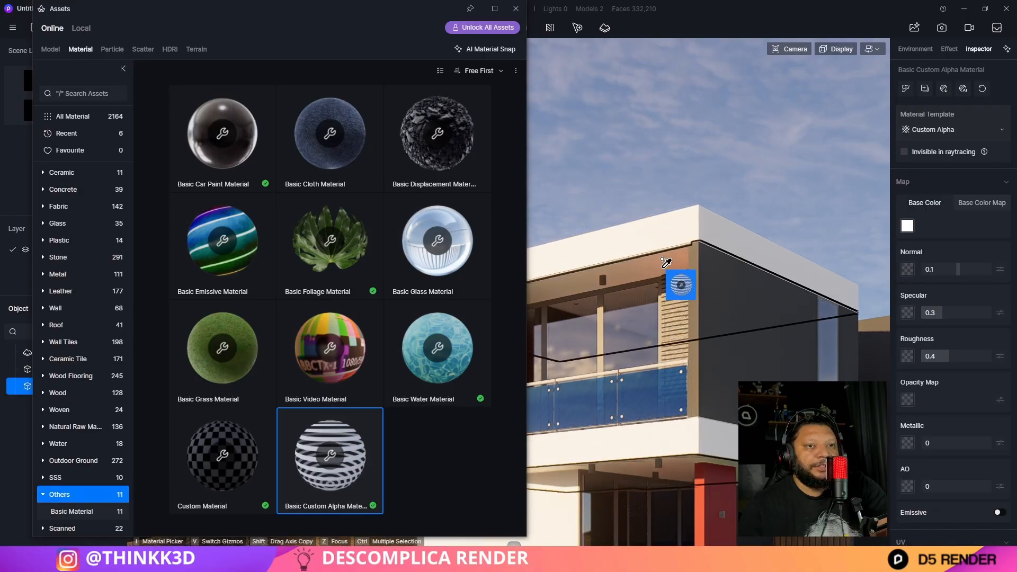
{"action": "right_click_drag", "start_coordinate": [776, 342], "coordinate": [816, 329]}
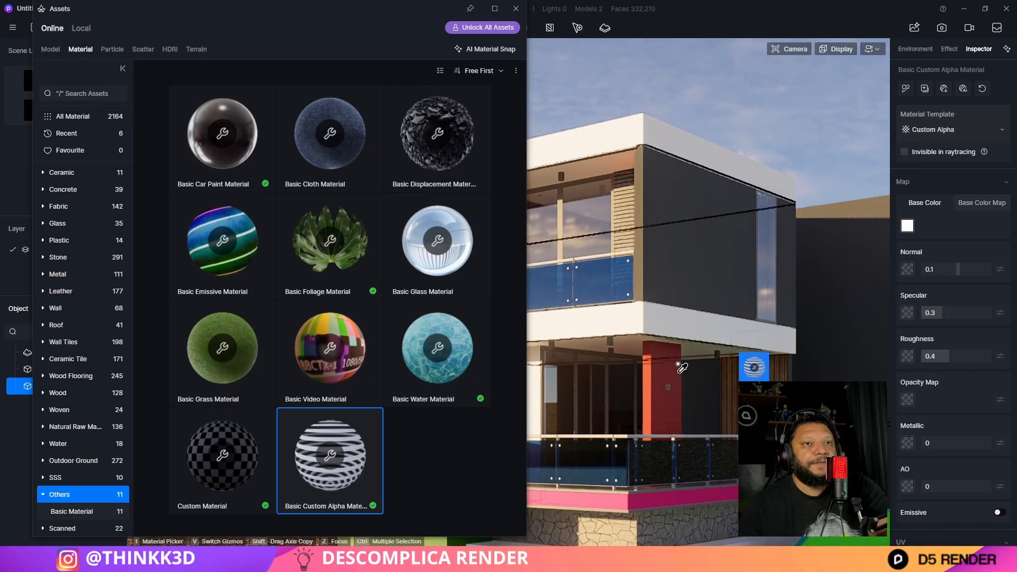
Apply the white Basic Custom Alpha Material to the red column, the balcony's louvred wall and the pink slab edge, undoing its application to the stone walls
{"action": "left_click", "coordinate": [515, 9]}
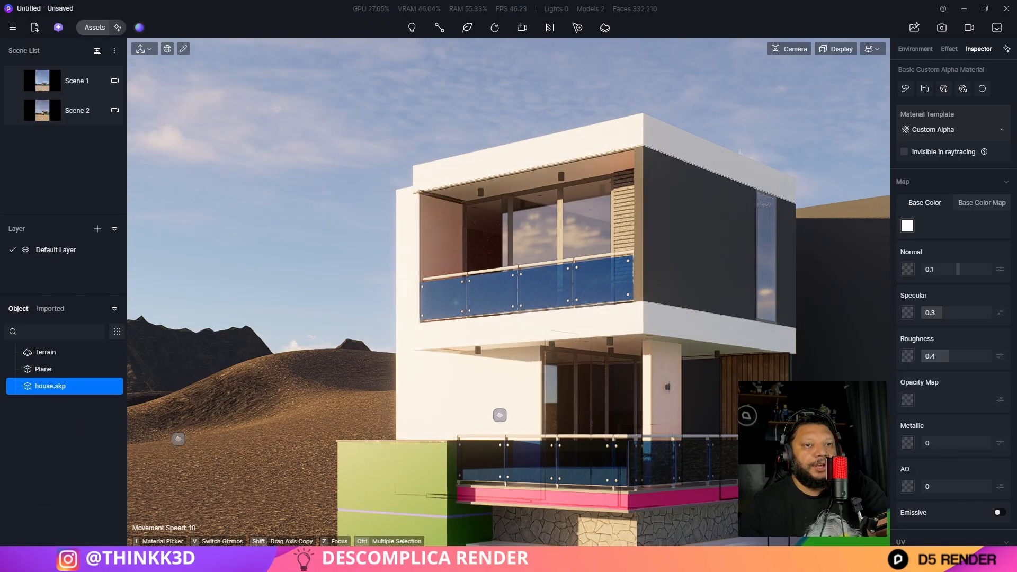
{"action": "key", "text": "i"}
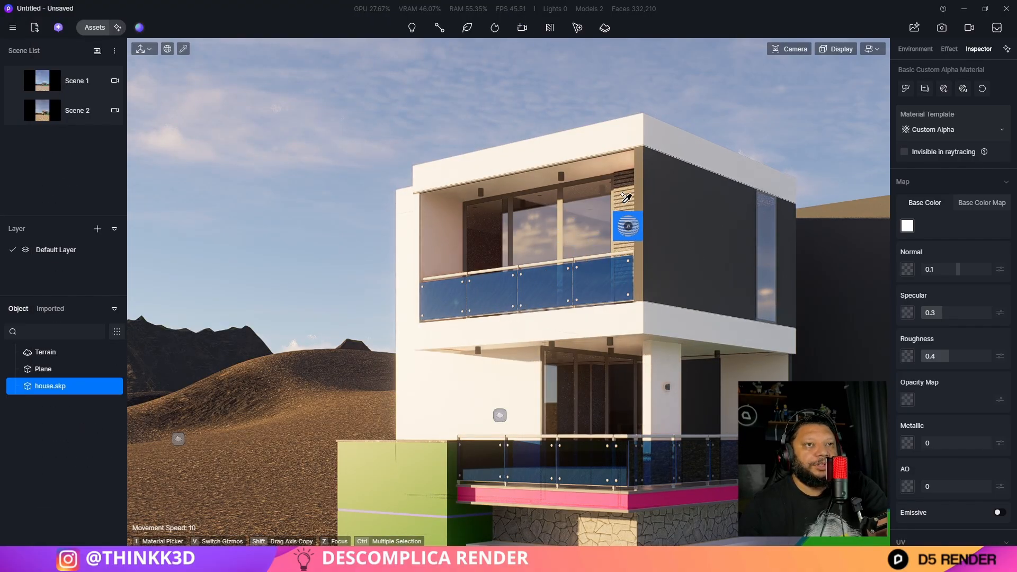
{"action": "key", "text": "q"}
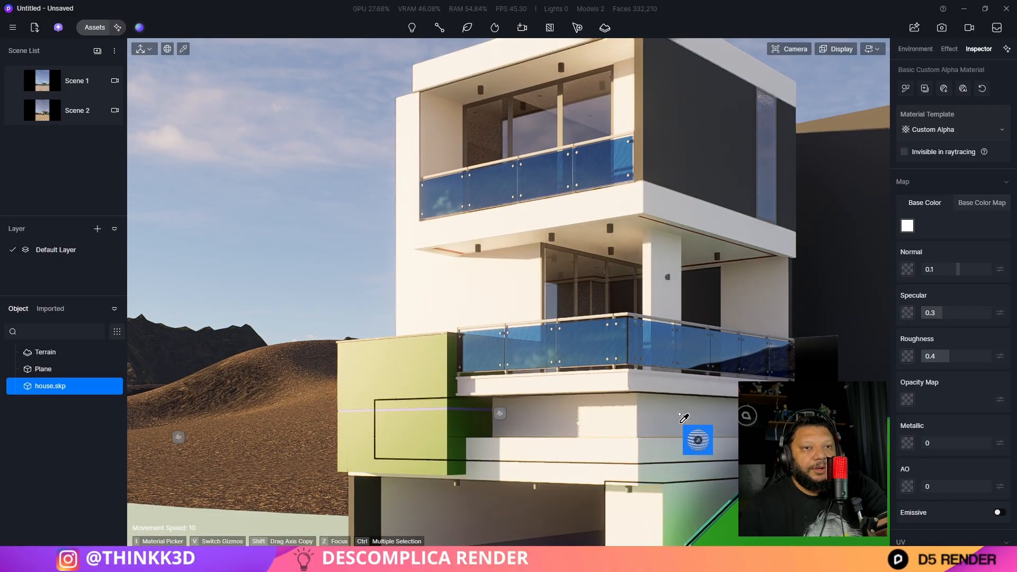
{"action": "key", "text": "a"}
{"action": "right_click_drag", "start_coordinate": [529, 388], "coordinate": [540, 394]}
{"action": "key", "text": "q"}
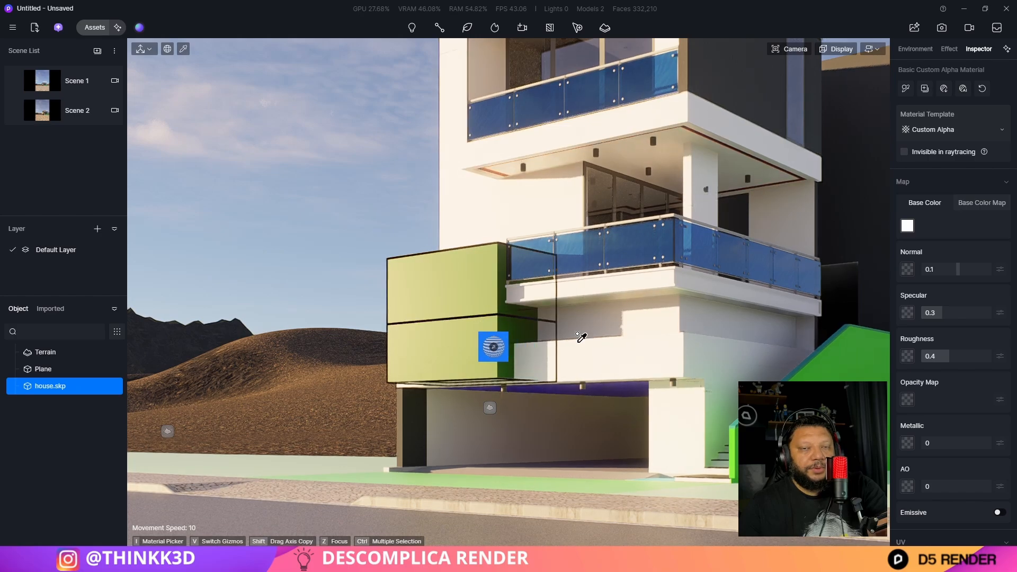
{"action": "key", "text": "ctrl+z"}
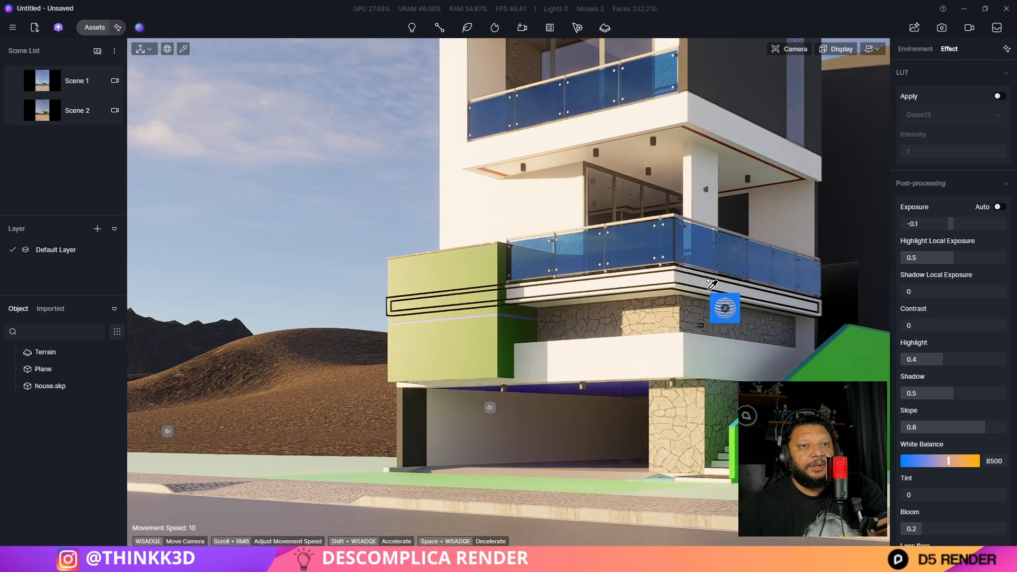
{"action": "key", "text": "Escape"}
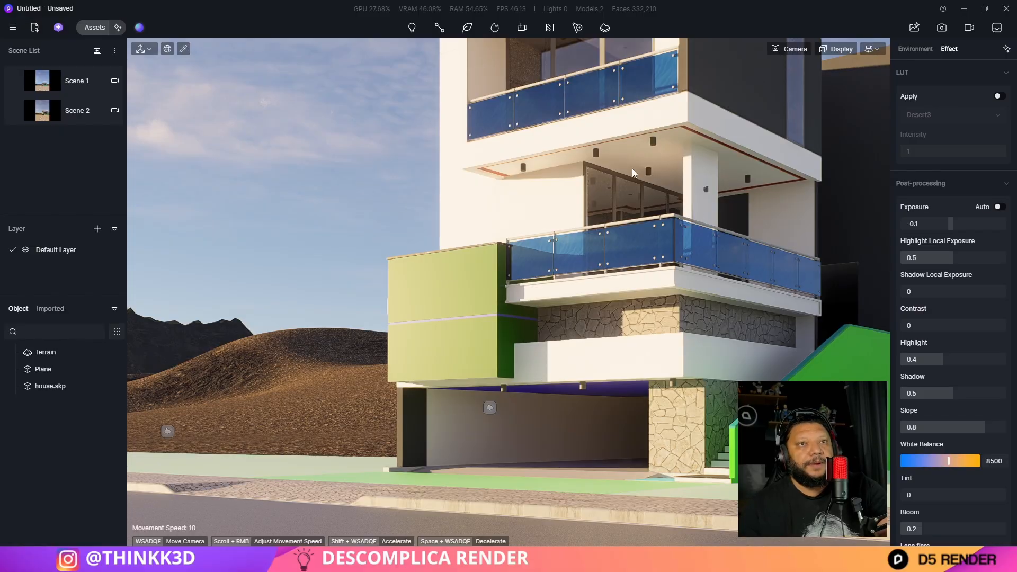
{"action": "right_click_drag", "start_coordinate": [508, 286], "coordinate": [585, 204]}
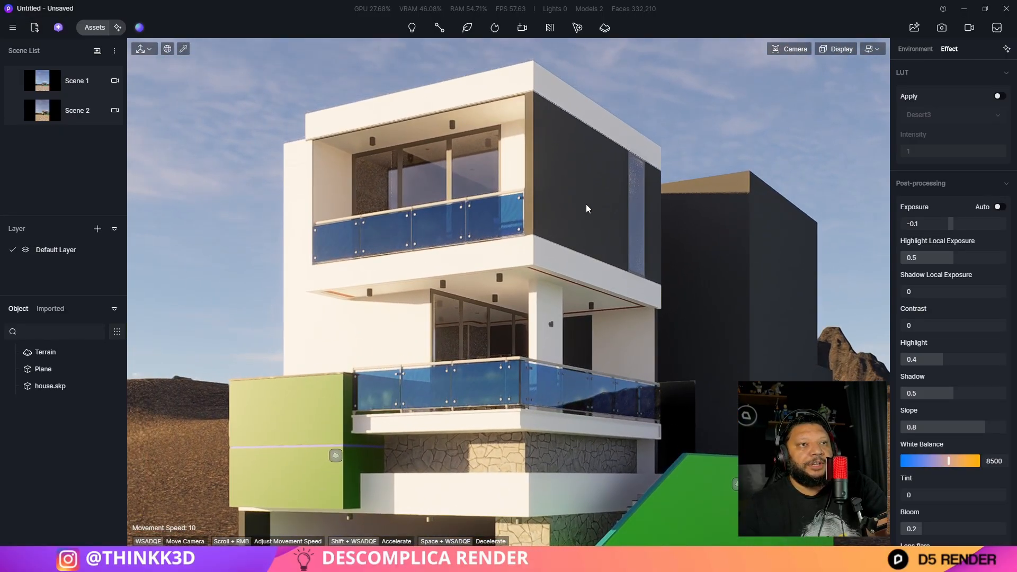
{"action": "key", "text": "i"}
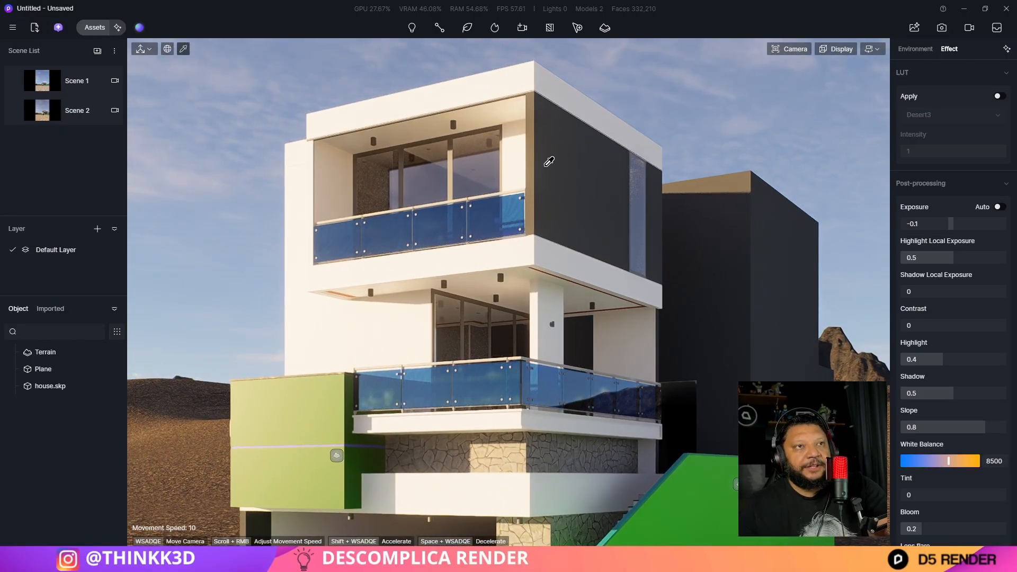
{"action": "left_click", "coordinate": [528, 84]}
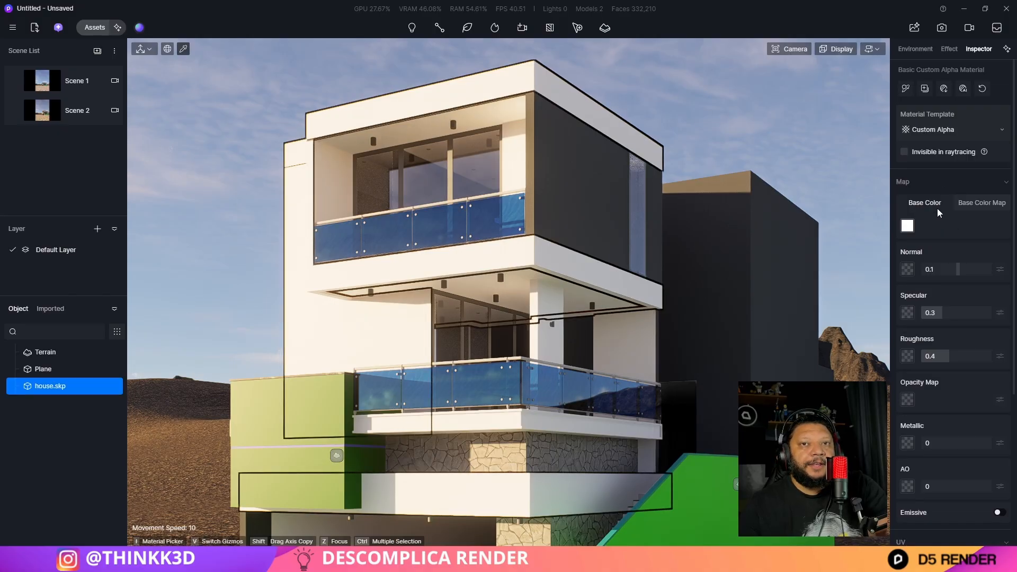
{"action": "left_click", "coordinate": [908, 229]}
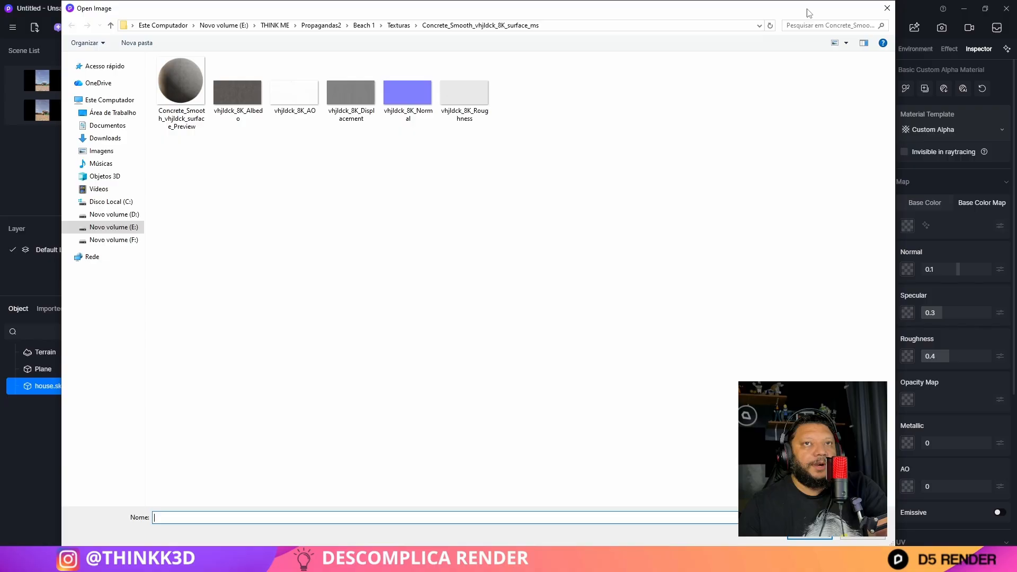
{"action": "left_click", "coordinate": [887, 8]}
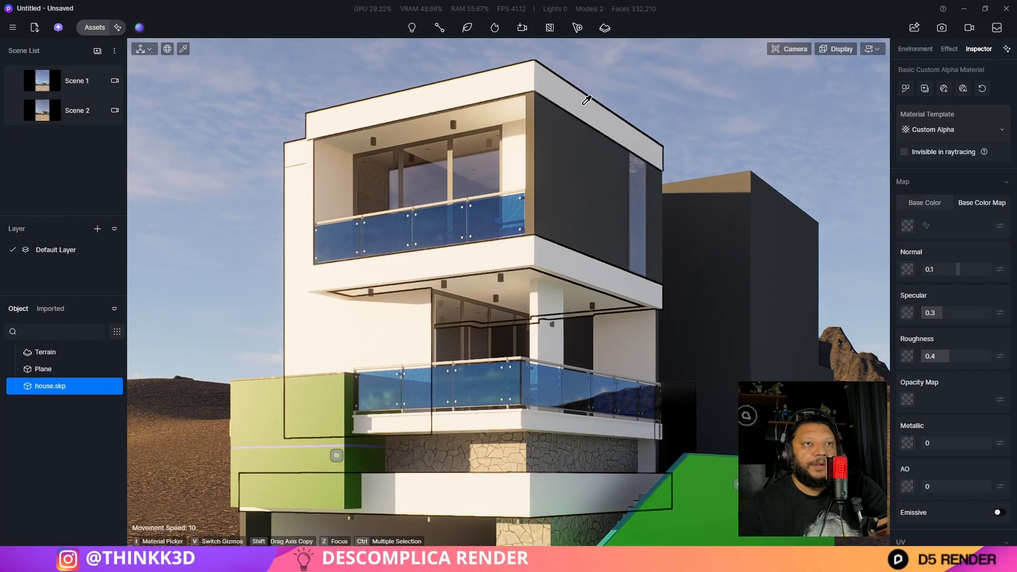
{"action": "key", "text": "Escape"}
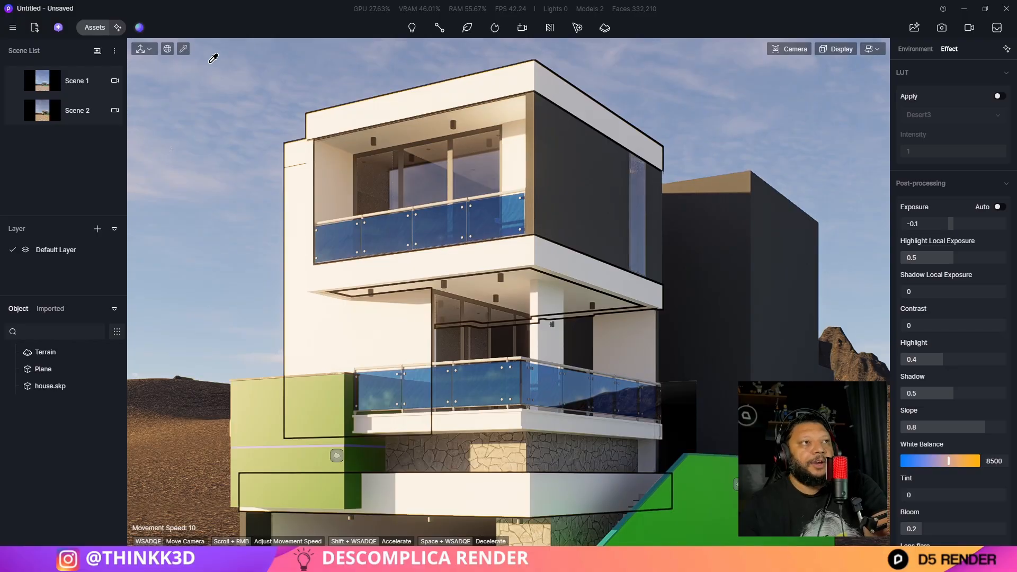
Pick the roof fascia's material and load vhjldck_8K_Albedo as its base color map
{"action": "left_click", "coordinate": [189, 51]}
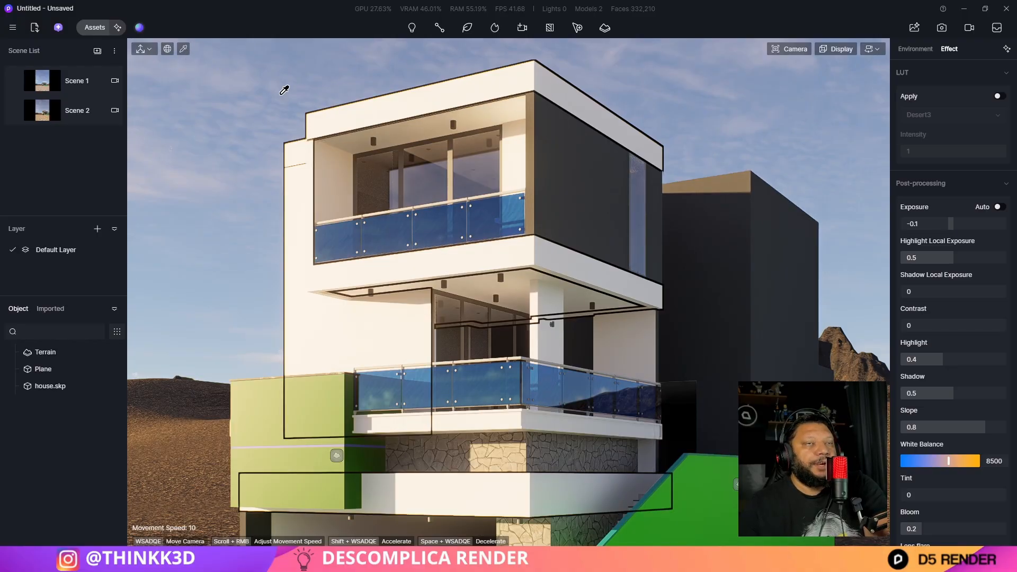
{"action": "left_click", "coordinate": [578, 92]}
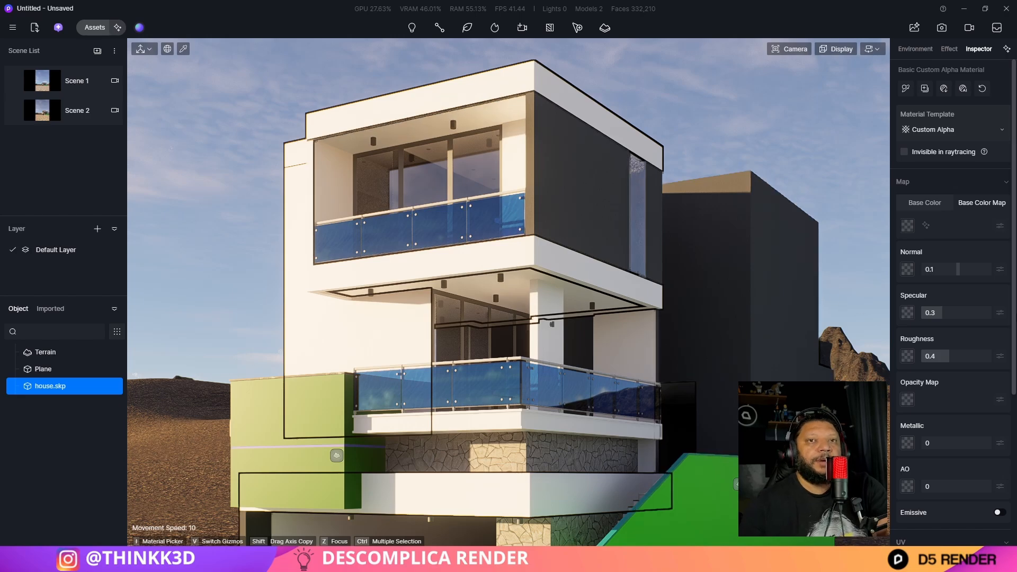
{"action": "left_click", "coordinate": [983, 203]}
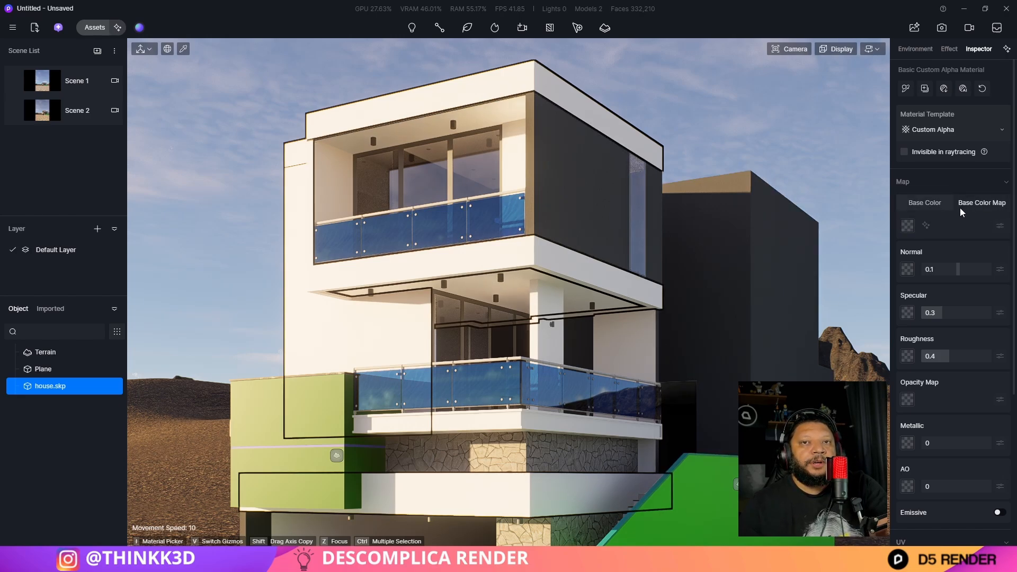
{"action": "left_click", "coordinate": [909, 226]}
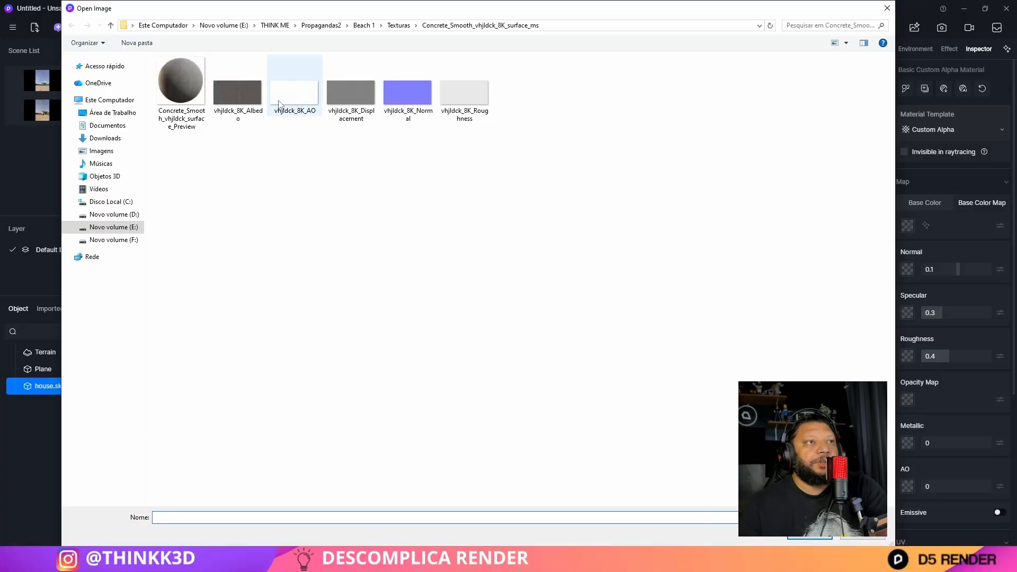
{"action": "left_click", "coordinate": [249, 91]}
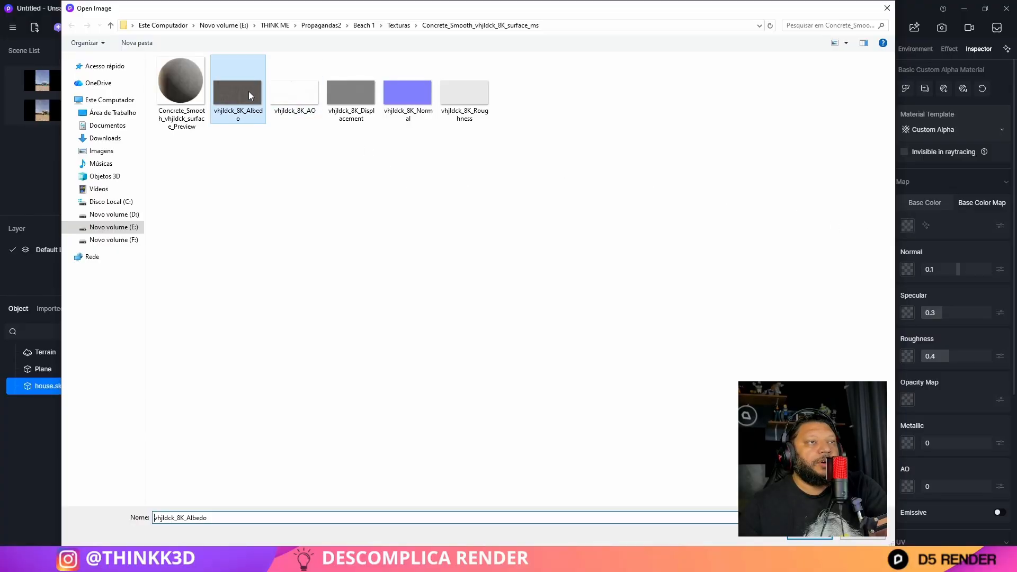
{"action": "left_click", "coordinate": [801, 534]}
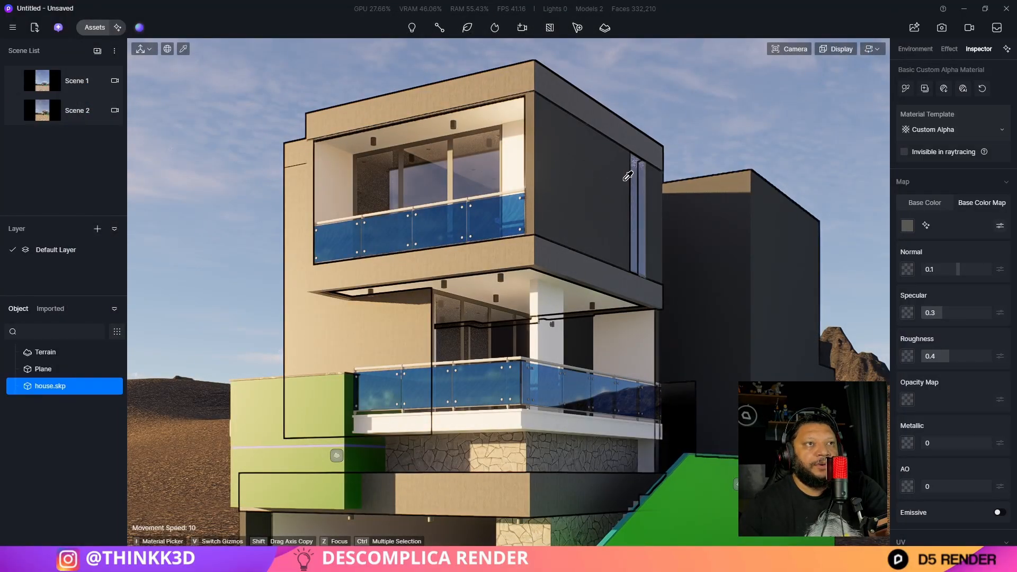
Load vhjldck_8K_Normal as the fascia material's normal map and vhjldck_8K_Roughness as its roughness map
{"action": "left_click", "coordinate": [910, 270]}
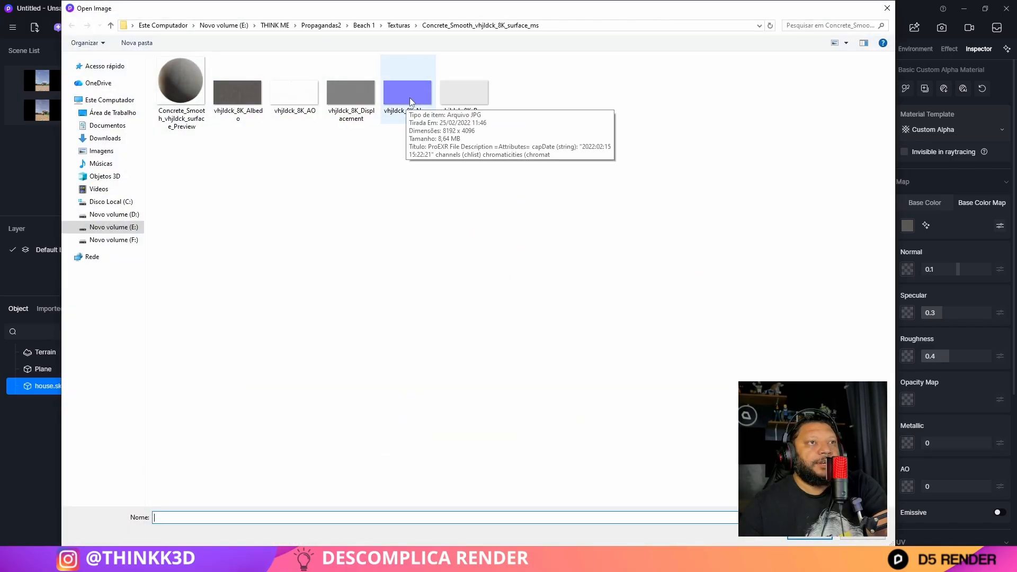
{"action": "left_click", "coordinate": [413, 92]}
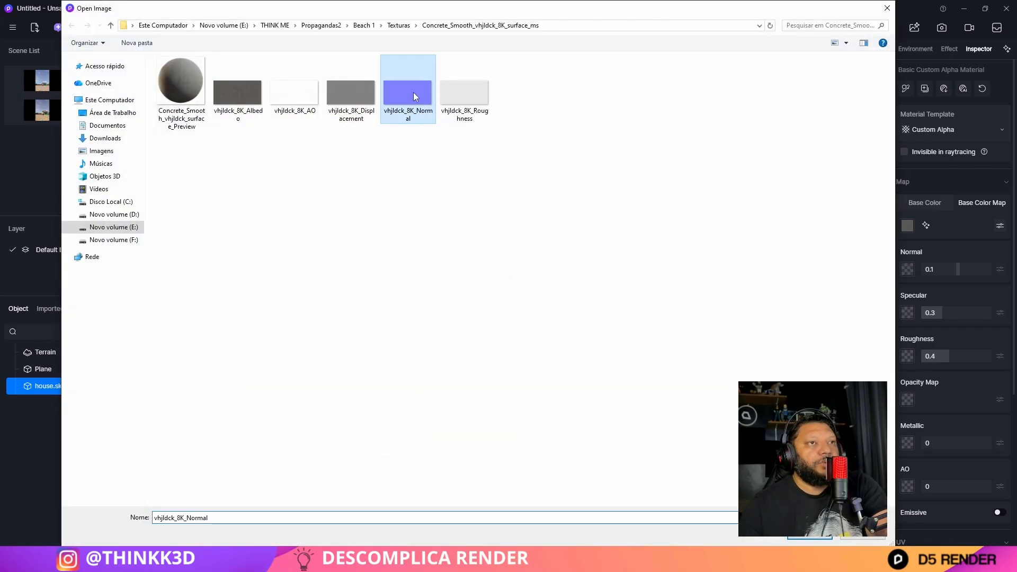
{"action": "left_click", "coordinate": [809, 537]}
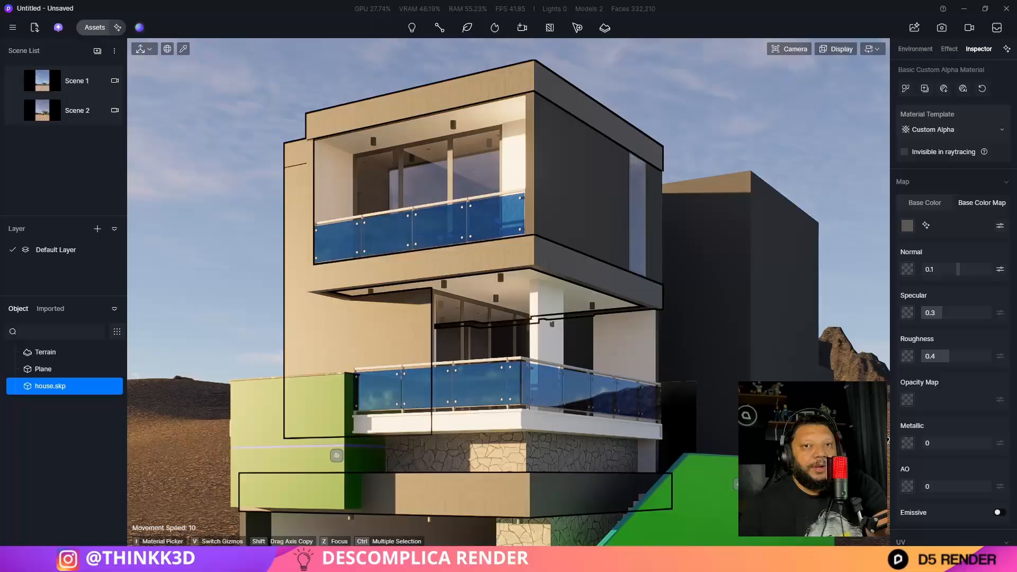
{"action": "left_click", "coordinate": [907, 355]}
{"action": "left_click", "coordinate": [466, 94]}
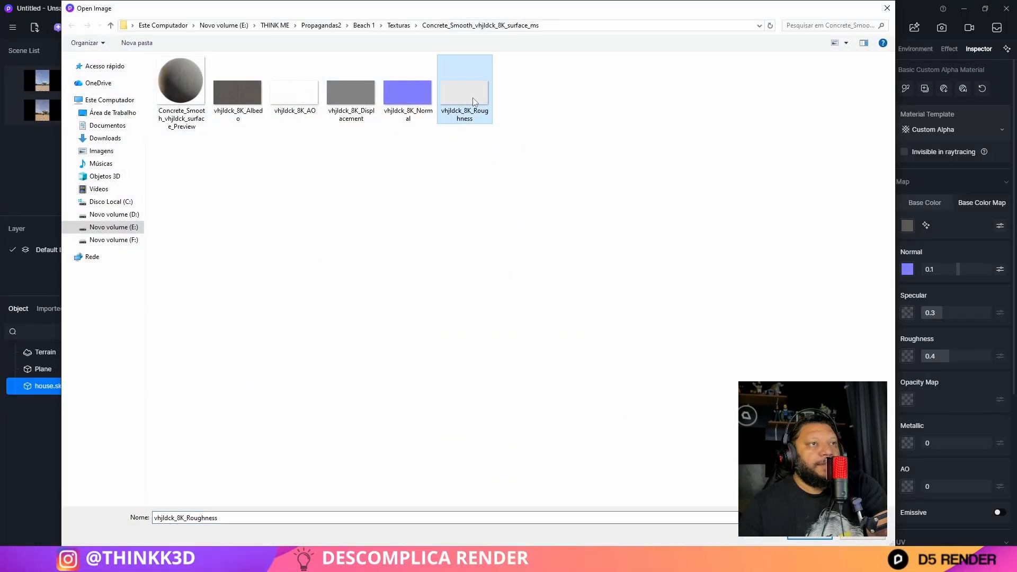
{"action": "left_click", "coordinate": [816, 538]}
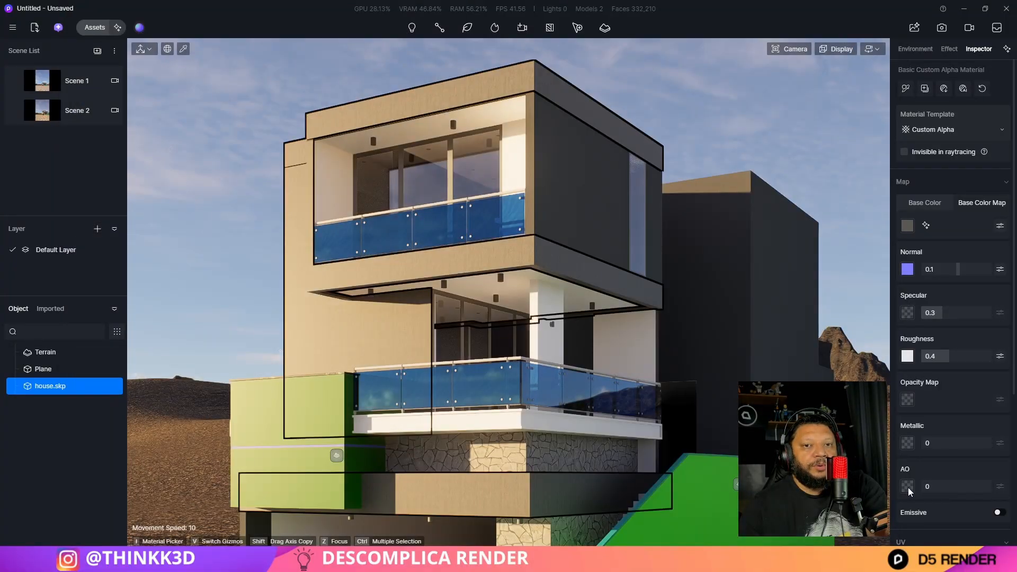
Load vhjldck_8K_AO as the fascia material's ambient occlusion map
{"action": "left_click", "coordinate": [907, 486]}
{"action": "left_click", "coordinate": [307, 107]}
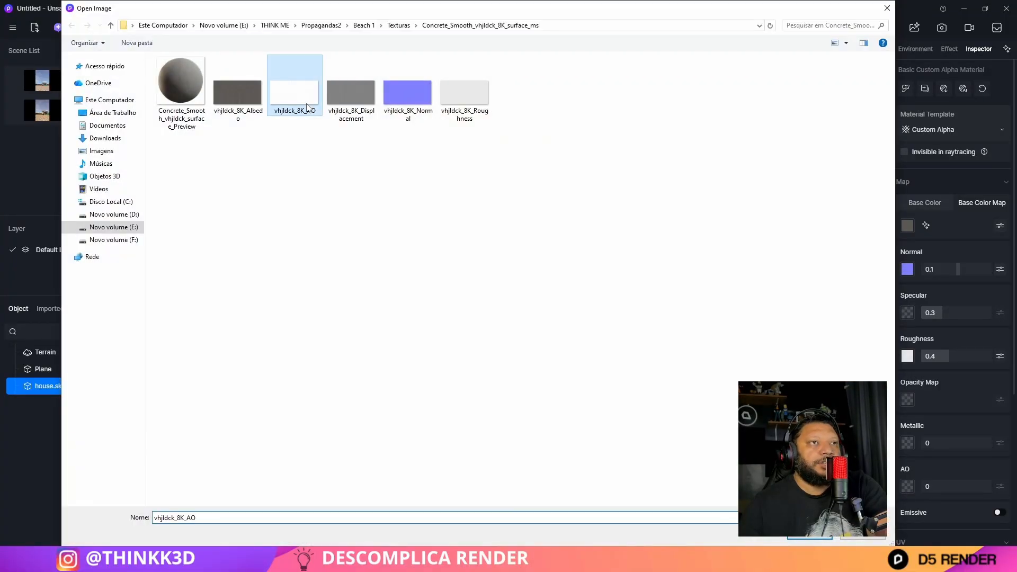
{"action": "left_click", "coordinate": [854, 543]}
Switch the fascia material to the Displacement template and load vhjldck_8K_Displacement as its height map, with height 0.51
{"action": "left_click", "coordinate": [1001, 130]}
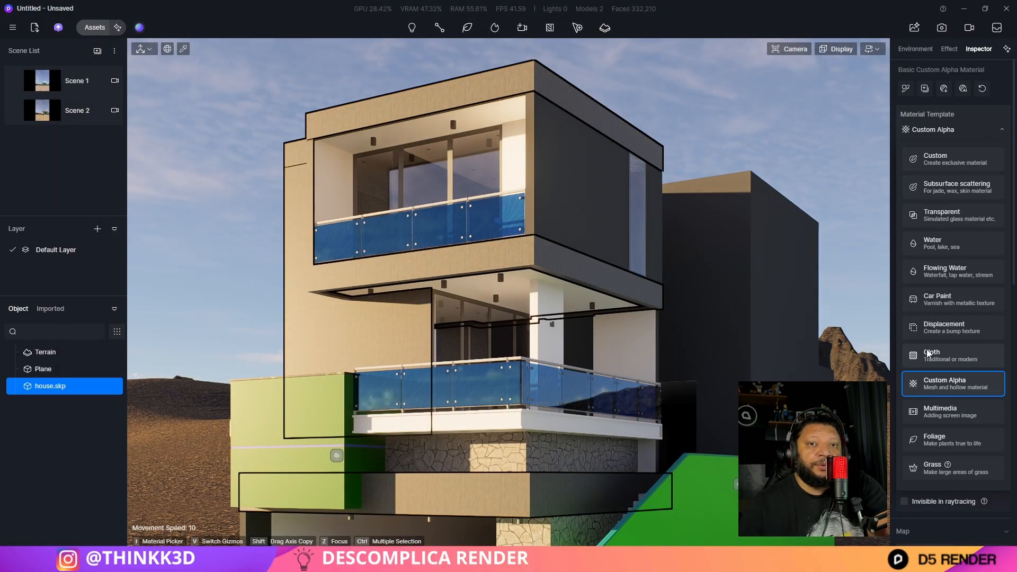
{"action": "left_click", "coordinate": [946, 327]}
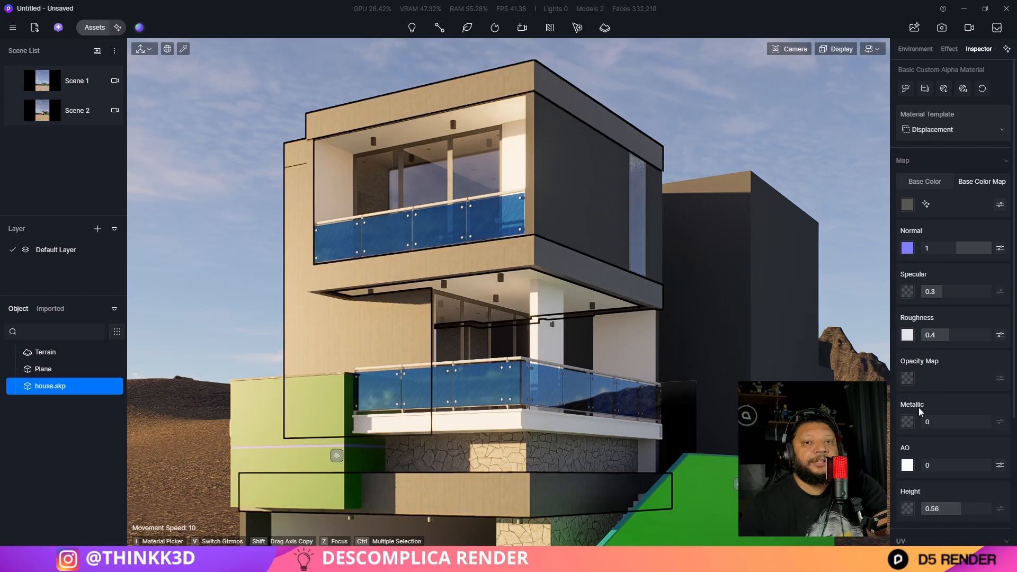
{"action": "left_click", "coordinate": [912, 509]}
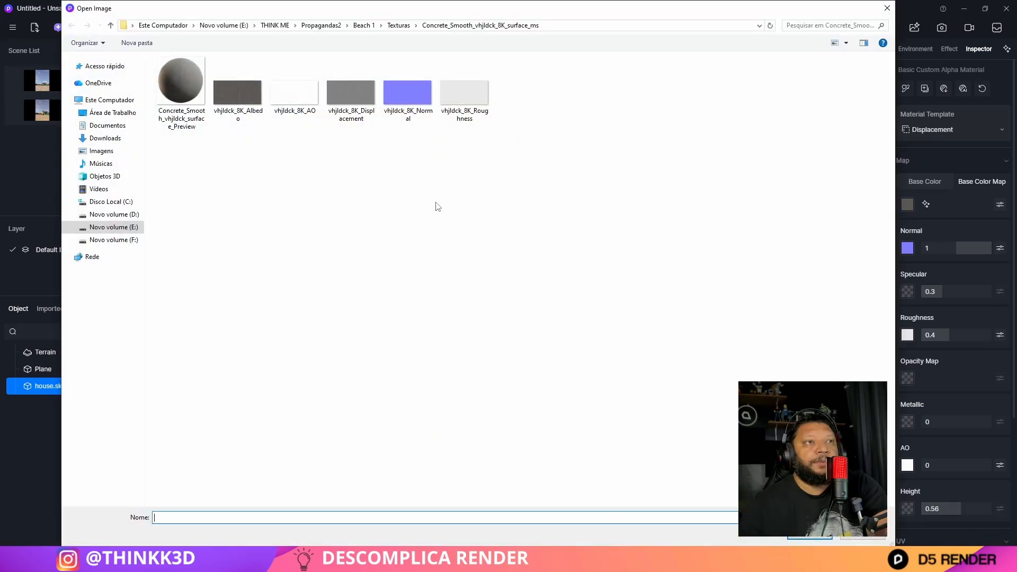
{"action": "left_click", "coordinate": [360, 100]}
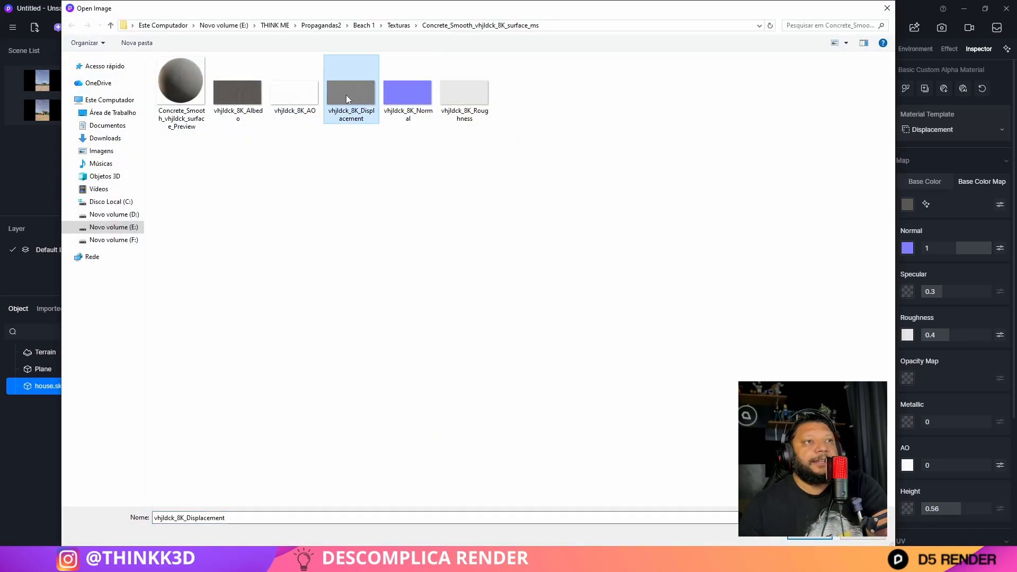
{"action": "left_click", "coordinate": [815, 538]}
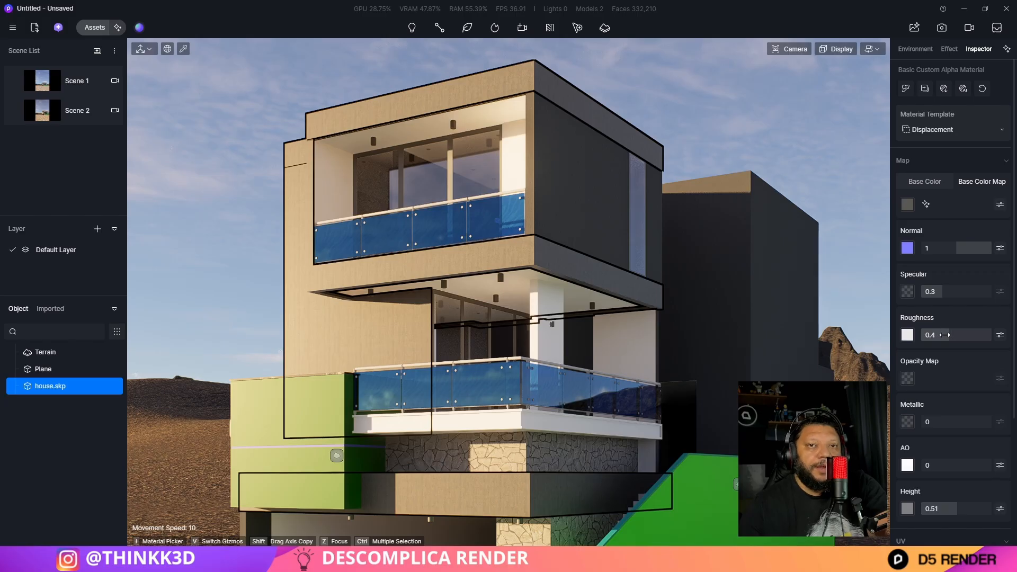
Set the fascia material's roughness to 0.55 and its specular to 0.16
{"action": "left_click_drag", "start_coordinate": [944, 334], "coordinate": [953, 334]}
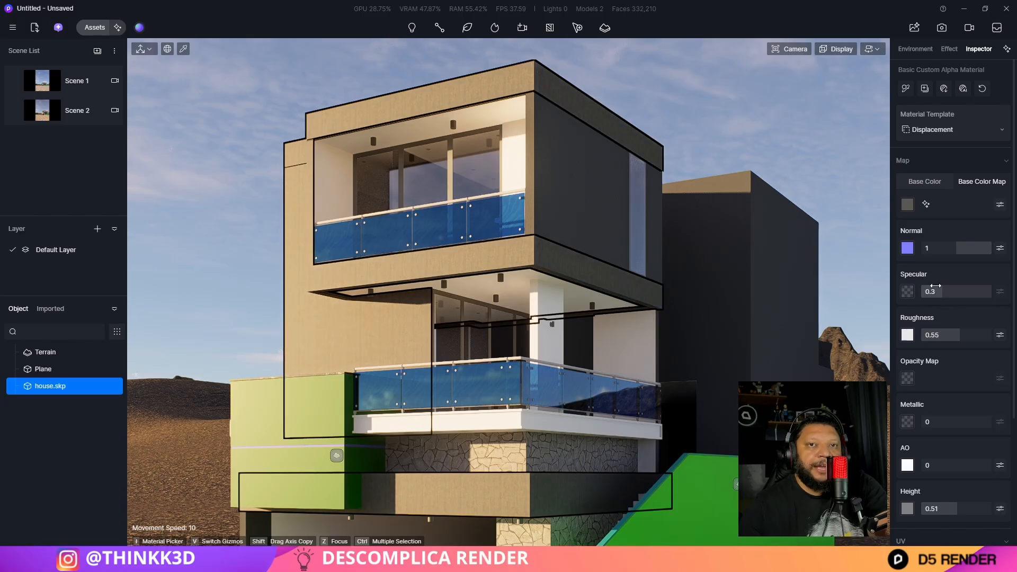
{"action": "left_click_drag", "start_coordinate": [932, 291], "coordinate": [918, 290]}
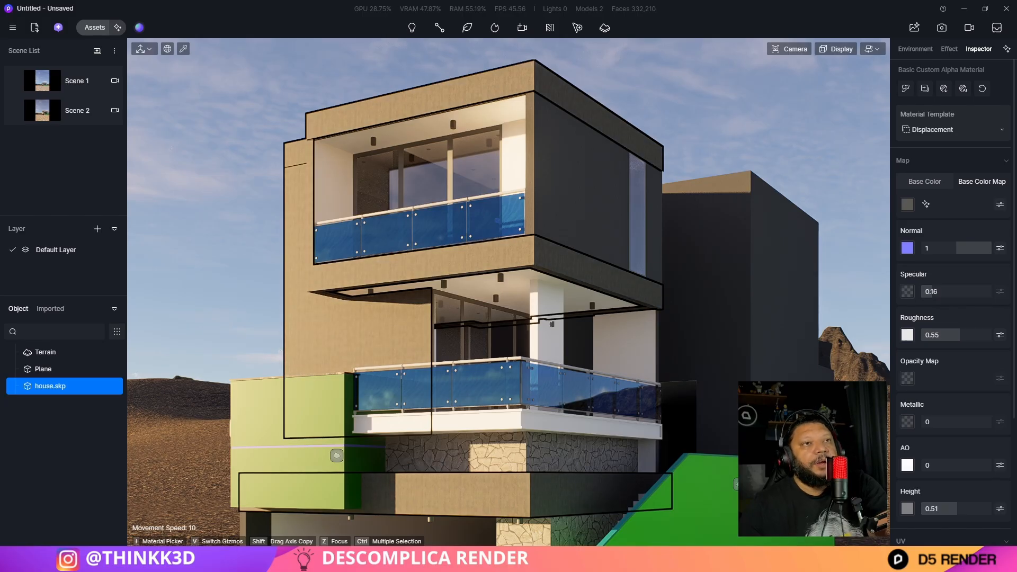
{"action": "key", "text": "Escape"}
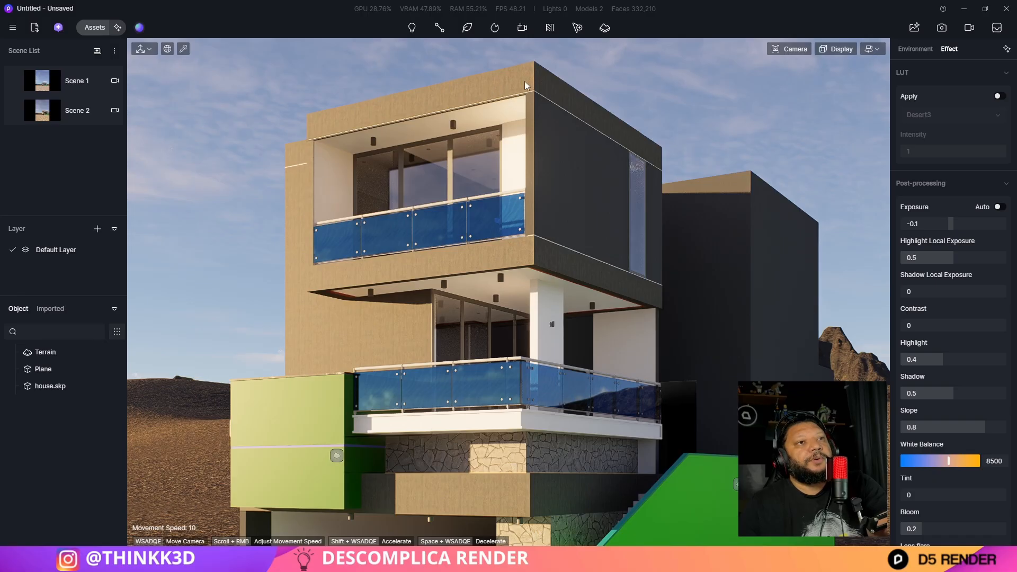
Pick the fascia's concrete material and apply it to the dark side wall of the upper floor
{"action": "key", "text": "i"}
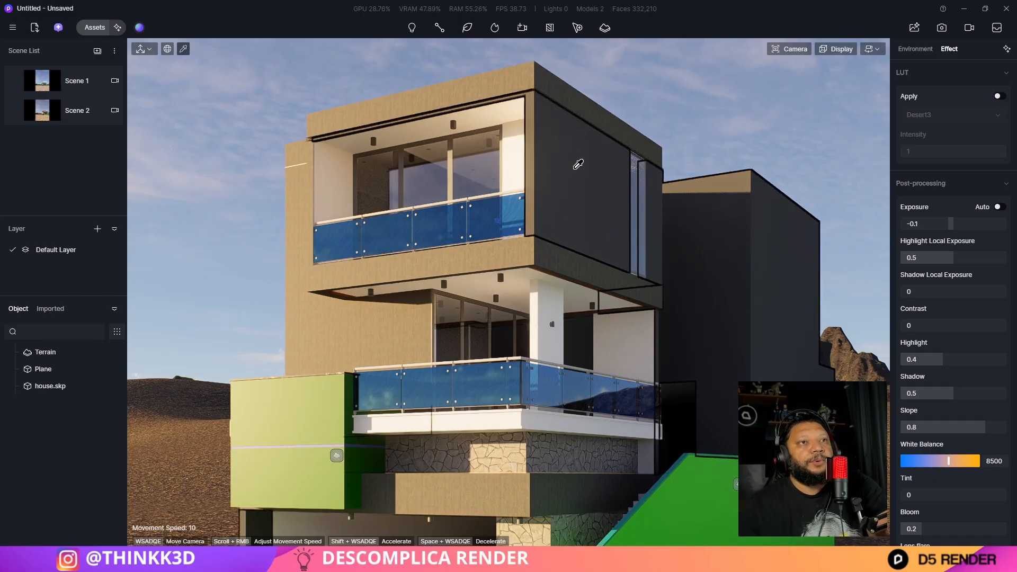
{"action": "left_click", "coordinate": [539, 87]}
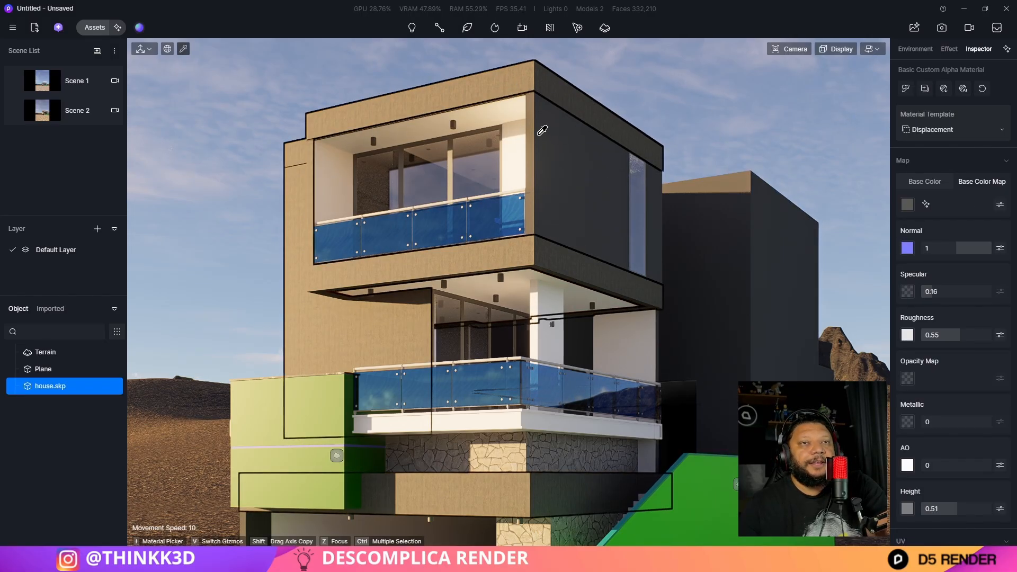
{"action": "left_click", "coordinate": [905, 88]}
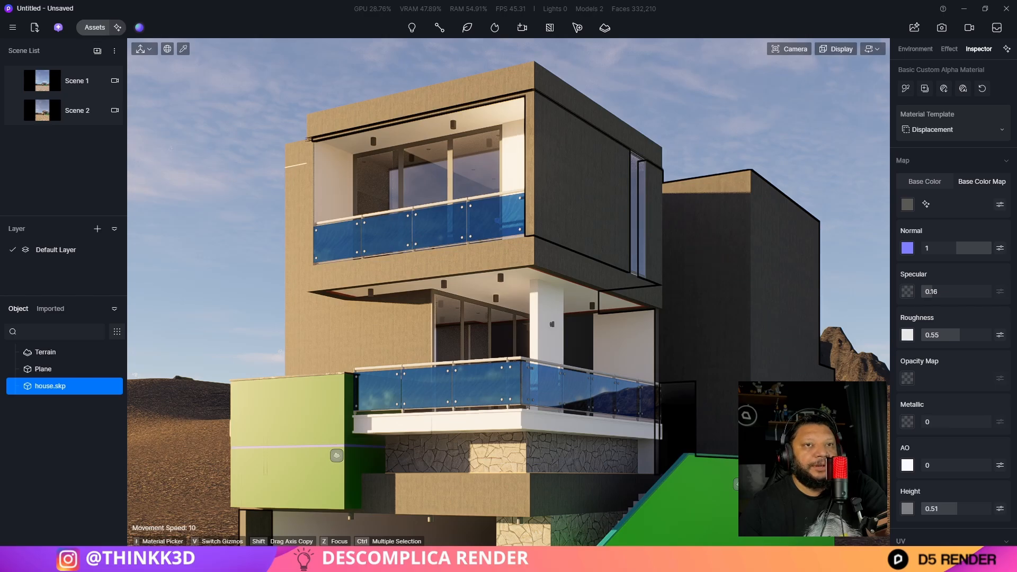
Examine the concrete texture up close on the upper floor's side wall and the rear volume
{"action": "key", "text": "d"}
{"action": "key", "text": "w"}
{"action": "key", "text": "d"}
{"action": "key", "text": "w"}
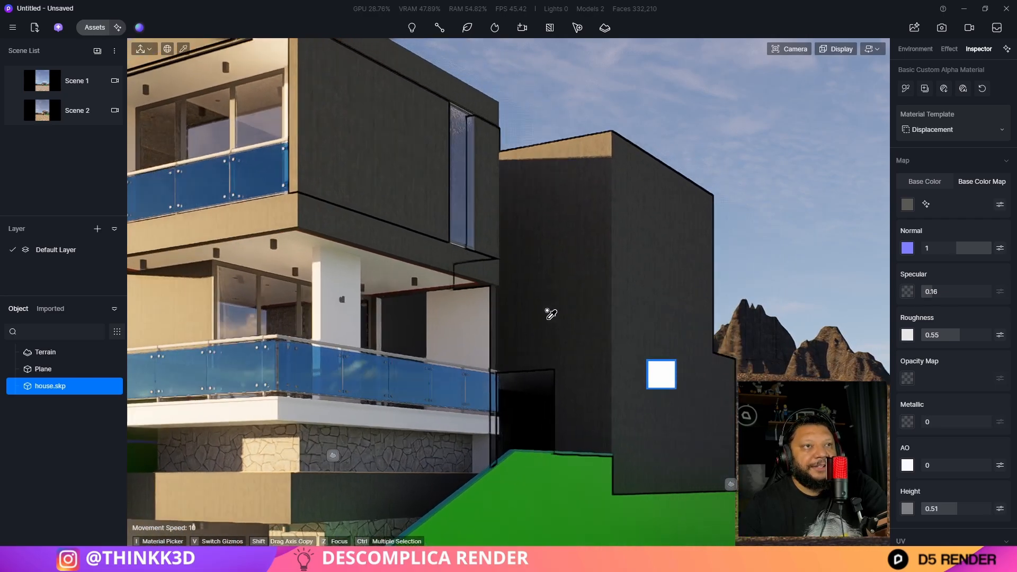
{"action": "key", "text": "d"}
{"action": "key", "text": "w"}
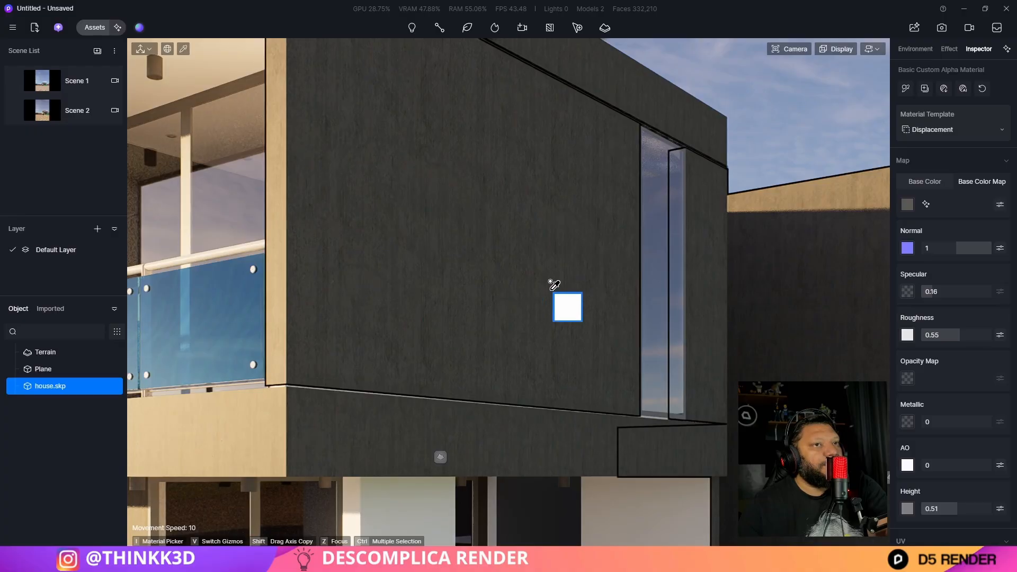
{"action": "key", "text": "d"}
{"action": "key", "text": "w"}
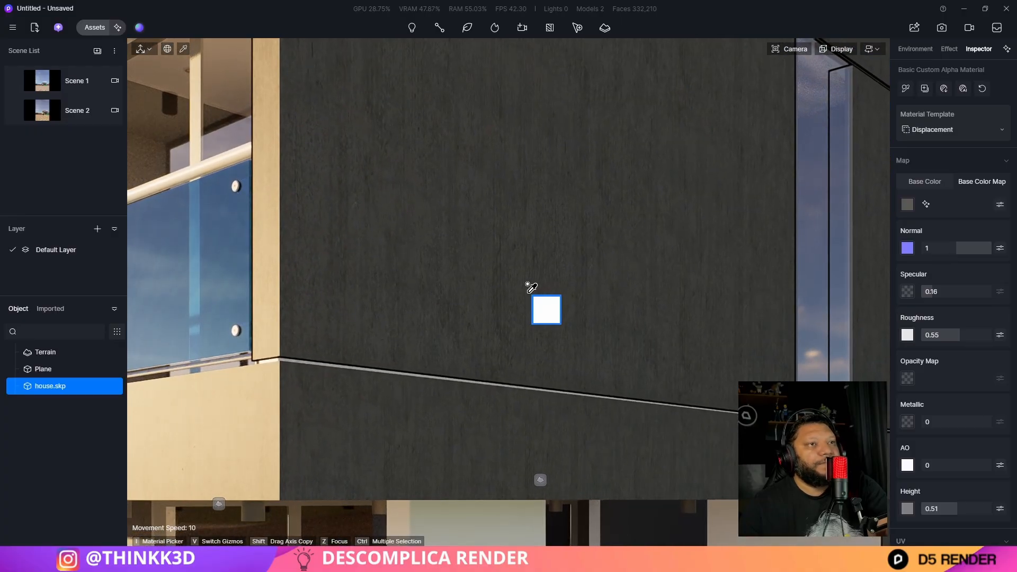
{"action": "scroll", "coordinate": [549, 287], "scroll_direction": "down", "scroll_amount": 5}
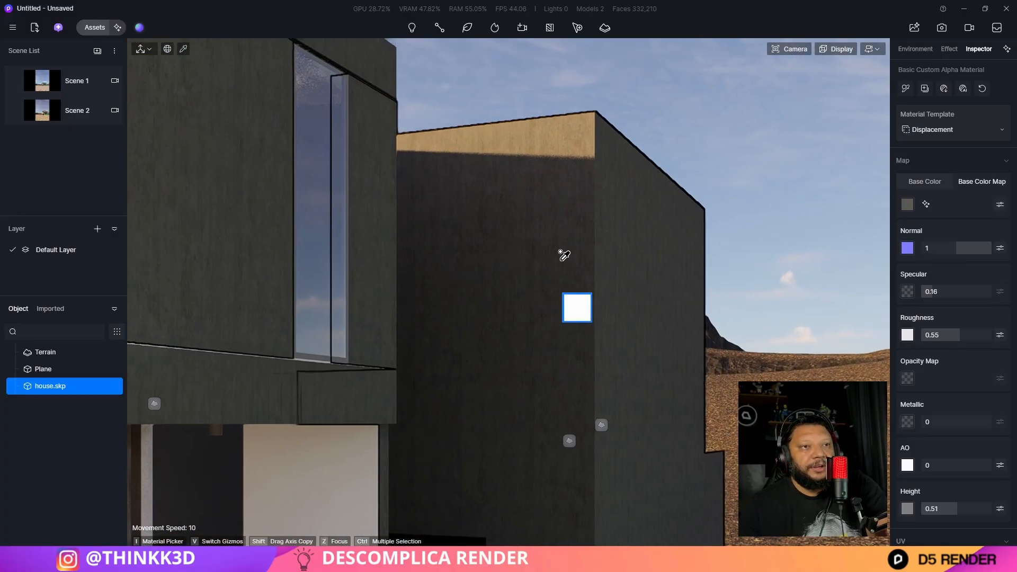
{"action": "key", "text": "s"}
{"action": "key", "text": "a"}
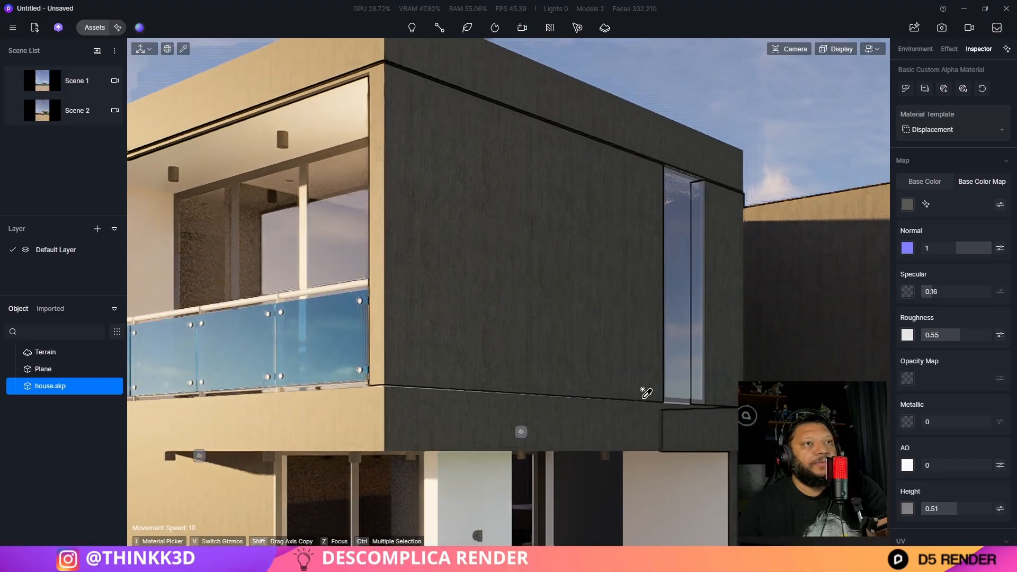
Undo the concrete application on the dark side wall and the rear volume, then leave the material picker
{"action": "key", "text": "i"}
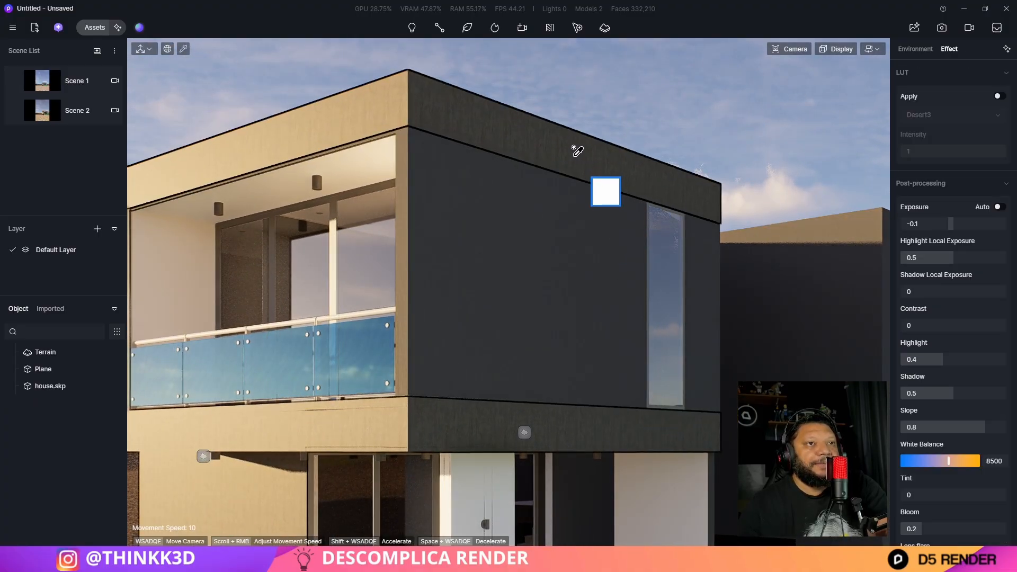
{"action": "key", "text": "a"}
{"action": "key", "text": "s"}
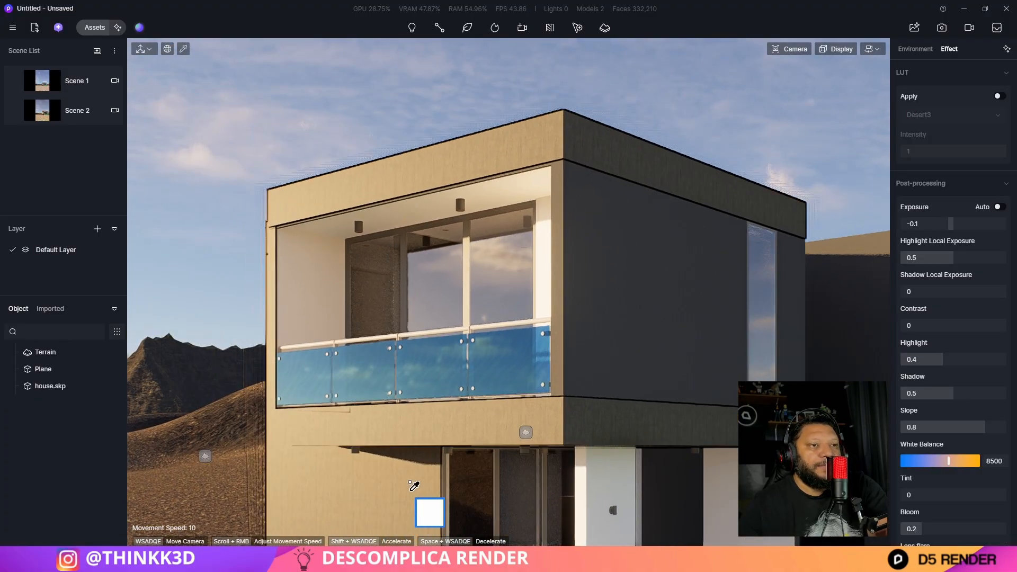
{"action": "key", "text": "q"}
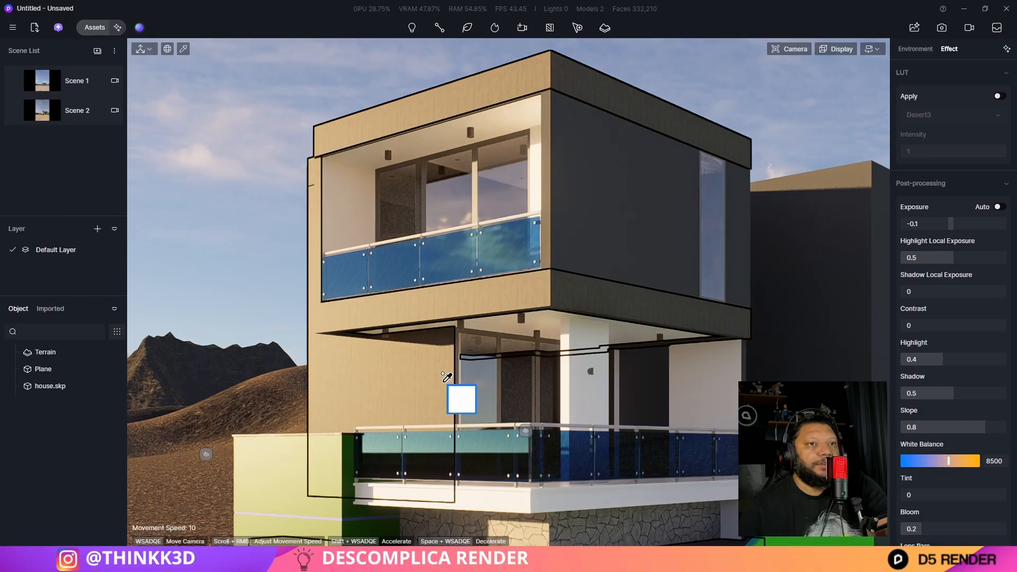
{"action": "left_click", "coordinate": [43, 90]}
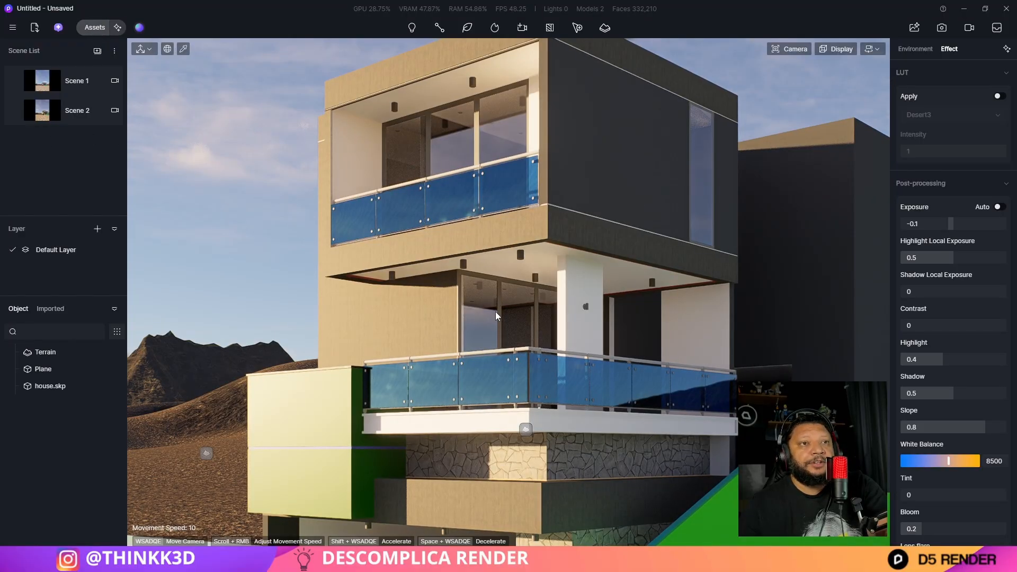
Apply the White Concrete1 material from the Concrete library to the house's fascias and front walls
{"action": "left_click", "coordinate": [95, 27]}
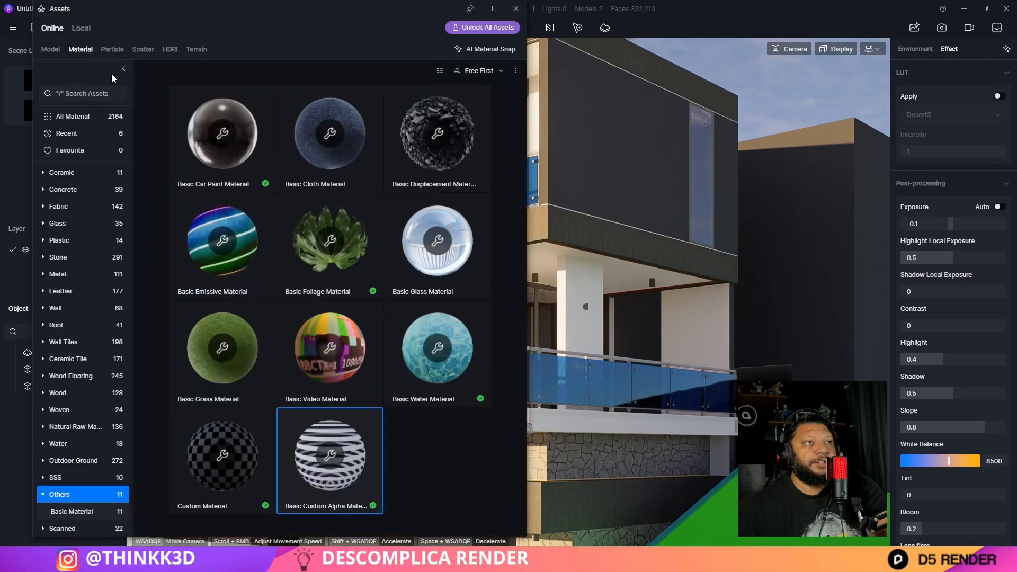
{"action": "left_click", "coordinate": [515, 8]}
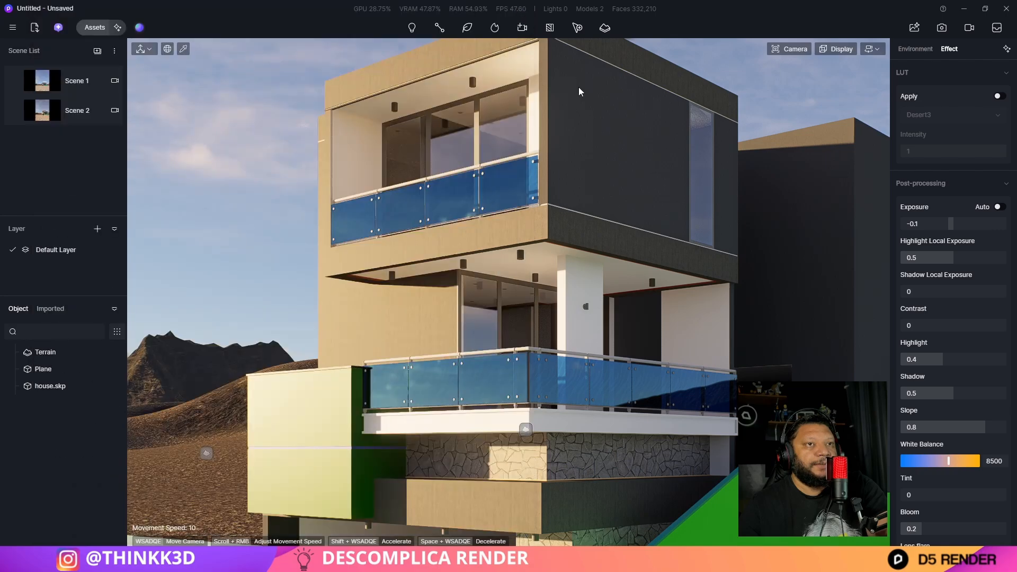
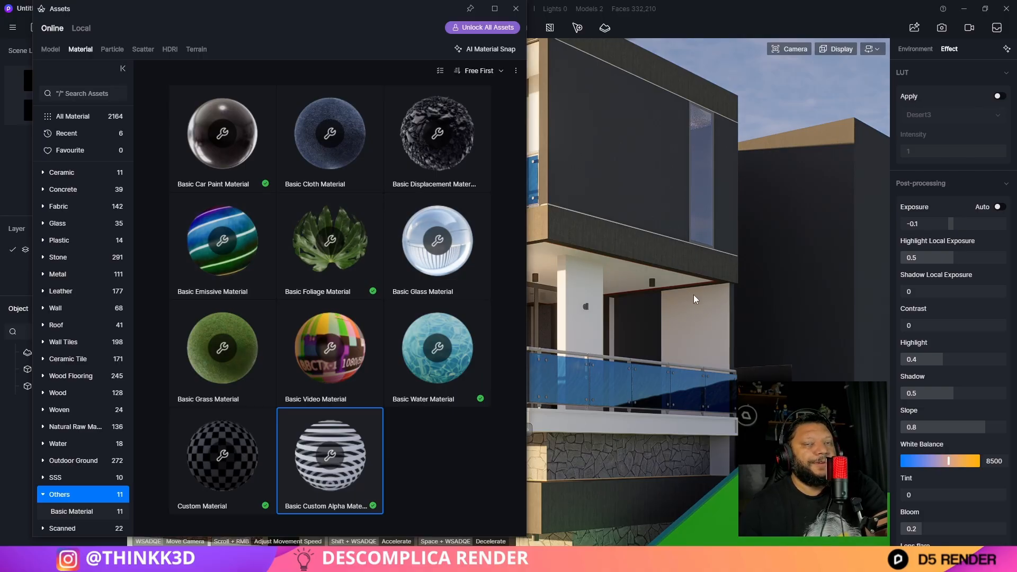
{"action": "left_click", "coordinate": [78, 192]}
{"action": "scroll", "coordinate": [303, 330], "scroll_direction": "down", "scroll_amount": 1}
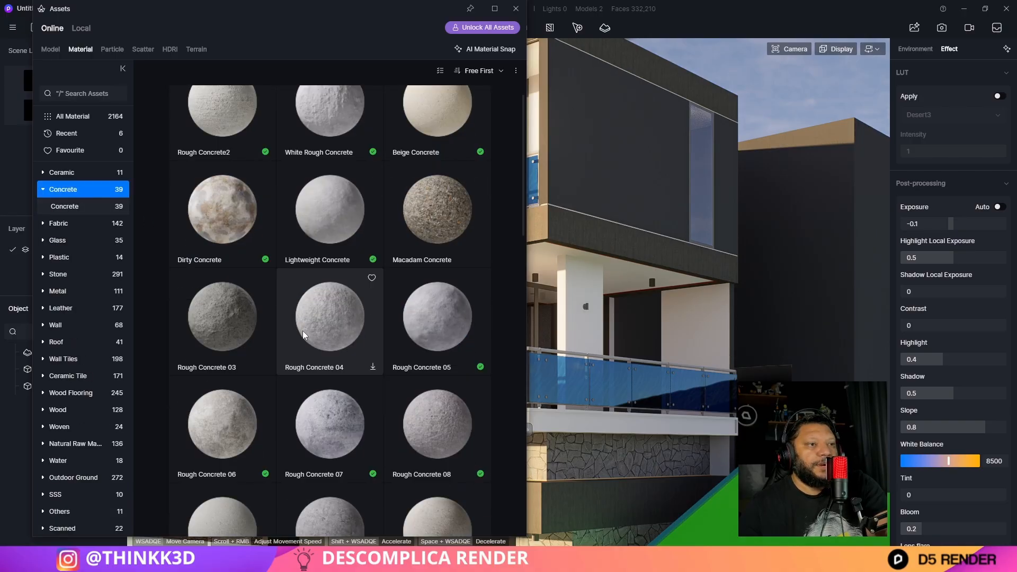
{"action": "scroll", "coordinate": [303, 330], "scroll_direction": "down", "scroll_amount": 5}
{"action": "left_click_drag", "start_coordinate": [353, 373], "coordinate": [631, 288]}
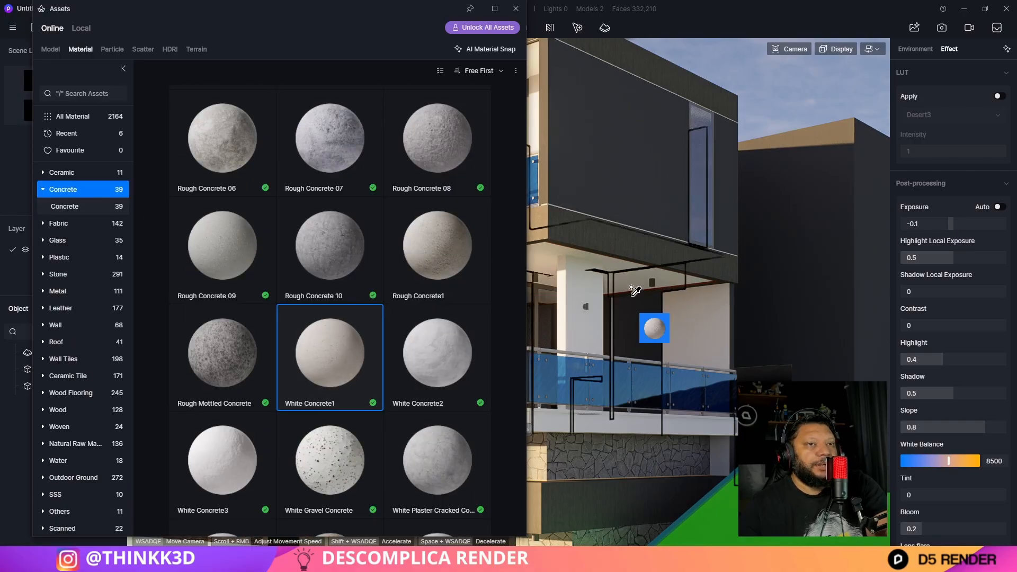
{"action": "scroll", "coordinate": [631, 291], "scroll_direction": "down", "scroll_amount": 2}
{"action": "left_click", "coordinate": [612, 221]}
{"action": "middle_click_drag", "start_coordinate": [728, 256], "coordinate": [815, 323]}
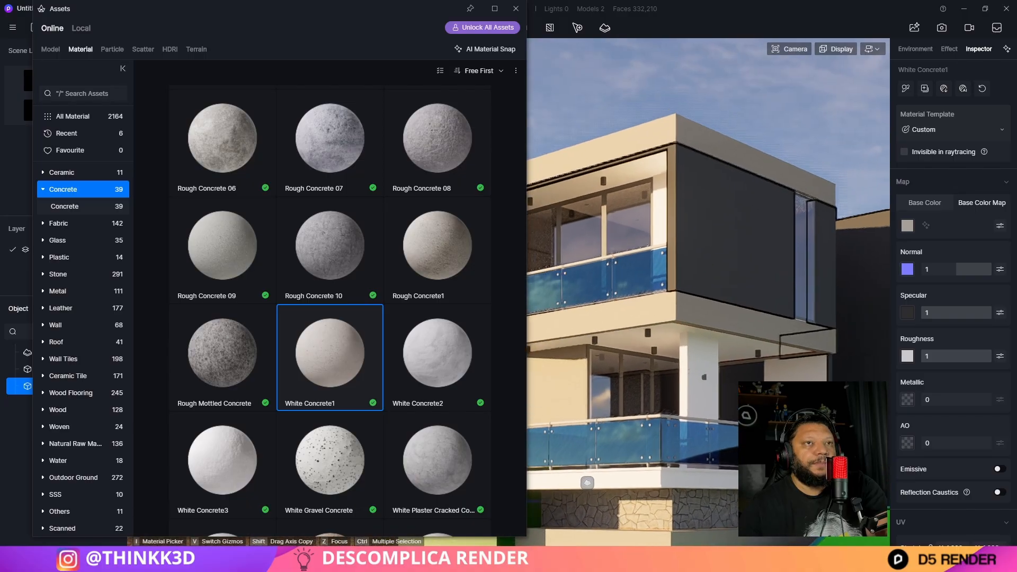
{"action": "right_click_drag", "start_coordinate": [629, 316], "coordinate": [717, 297]}
{"action": "key", "text": "Escape"}
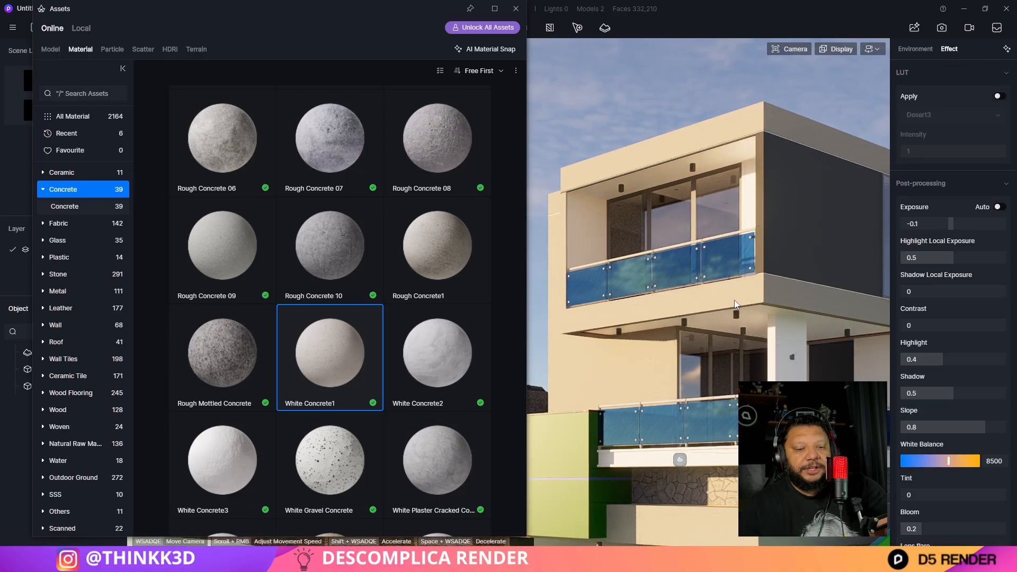
Set the brightness of the fascia's White Concrete1 base color map to 19 and close the asset library
{"action": "left_click", "coordinate": [737, 301]}
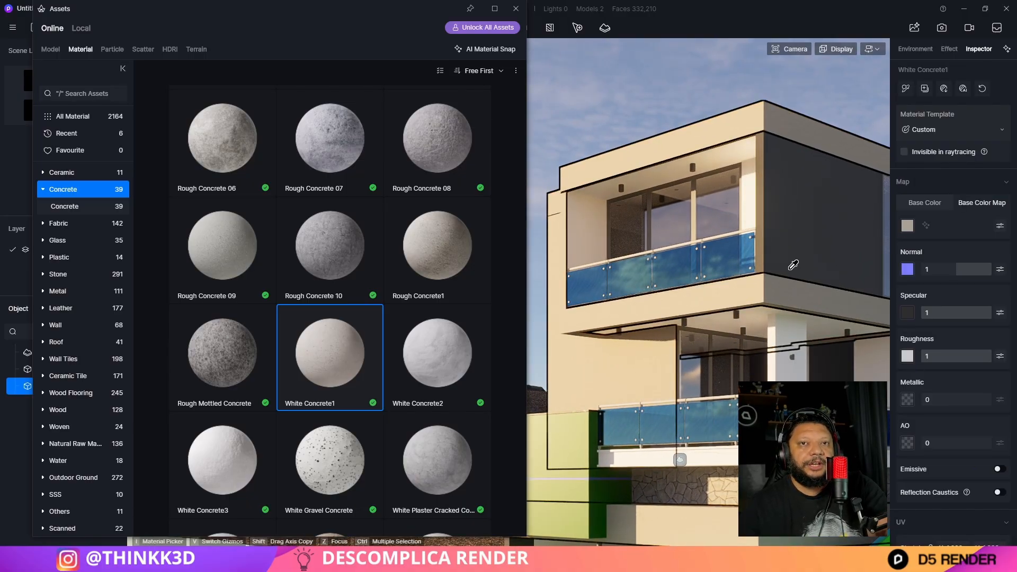
{"action": "left_click", "coordinate": [907, 227]}
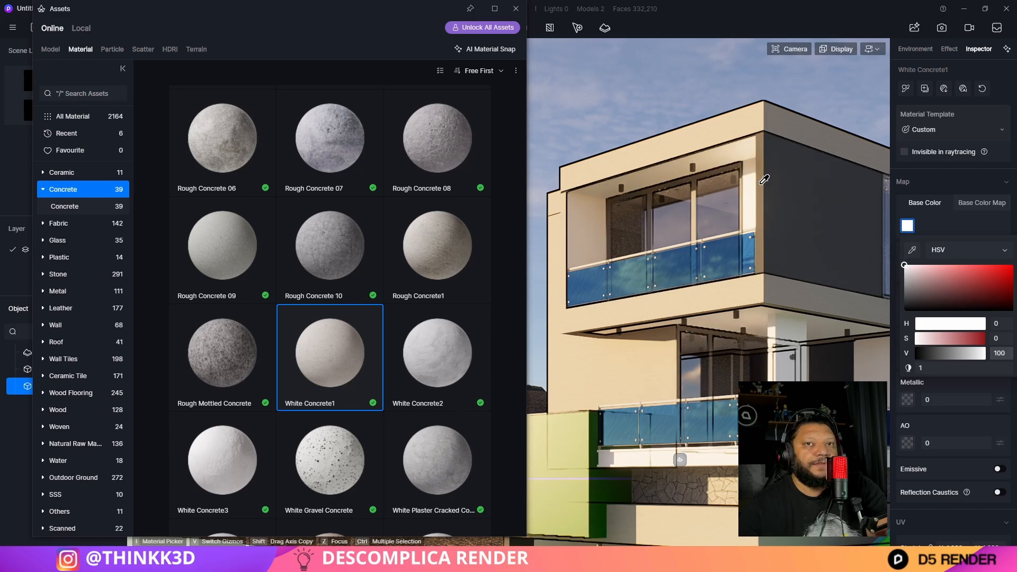
{"action": "left_click", "coordinate": [983, 203]}
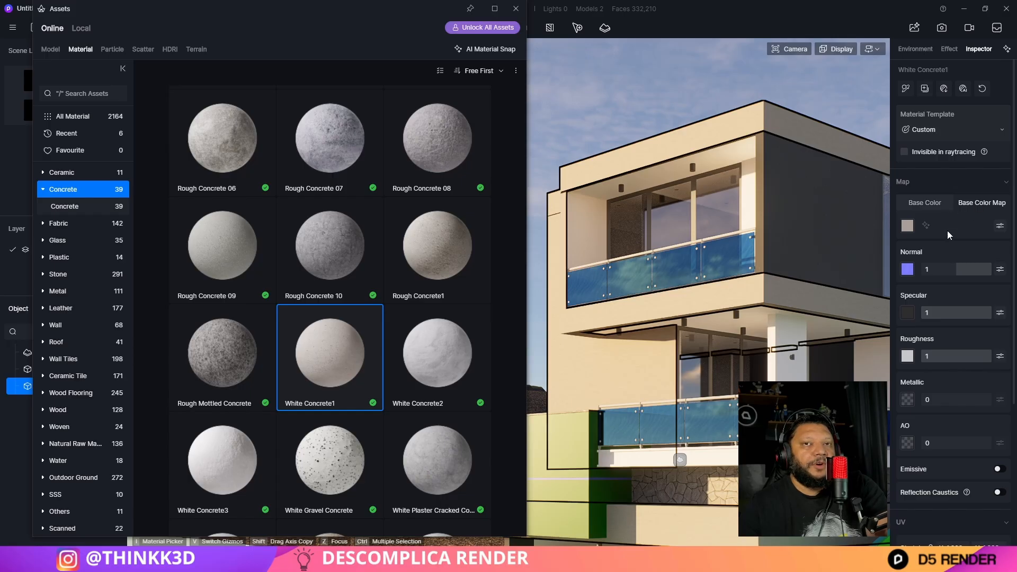
{"action": "left_click", "coordinate": [1000, 227]}
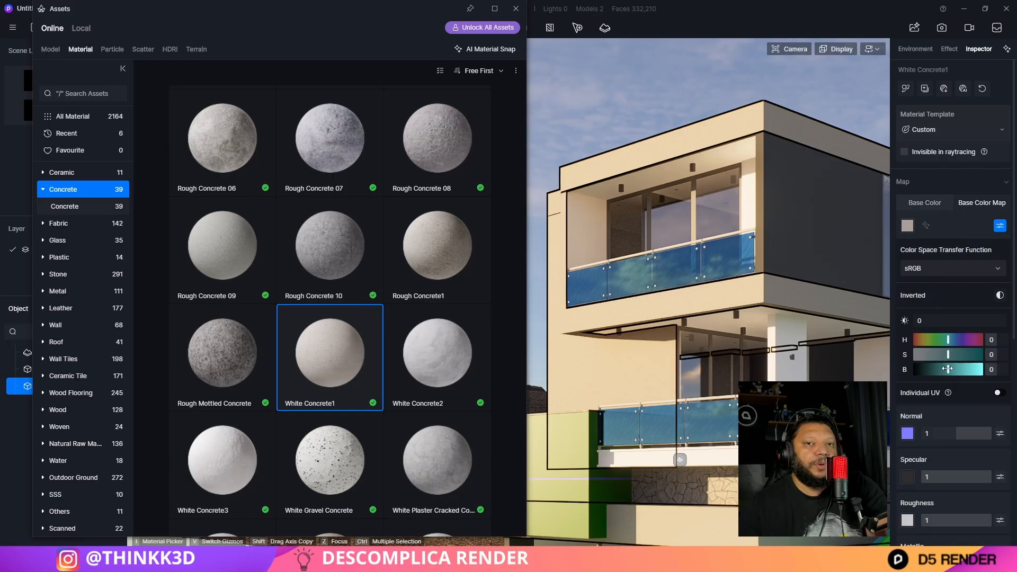
{"action": "left_click_drag", "start_coordinate": [947, 369], "coordinate": [937, 369]}
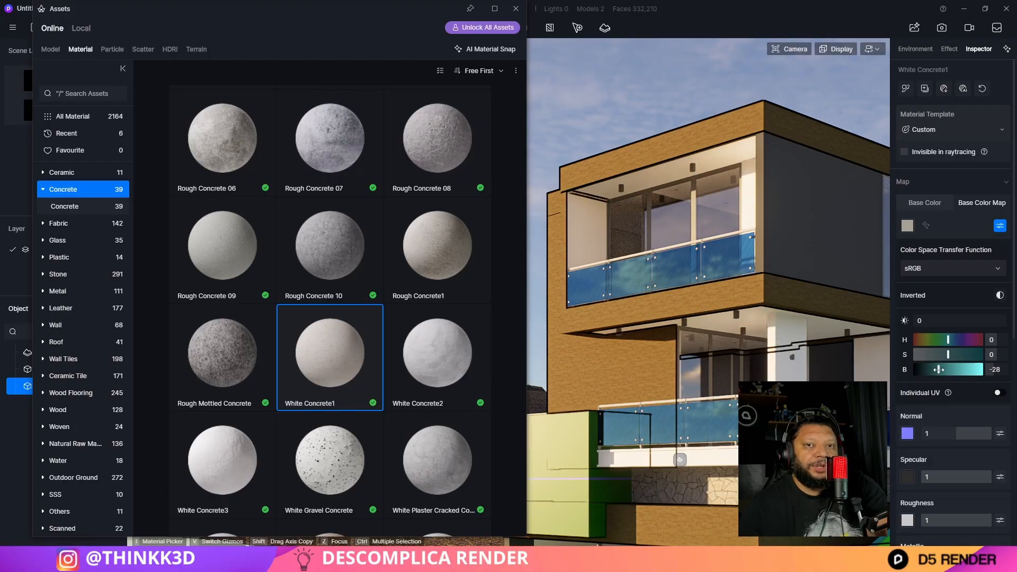
{"action": "left_click_drag", "start_coordinate": [937, 369], "coordinate": [952, 369]}
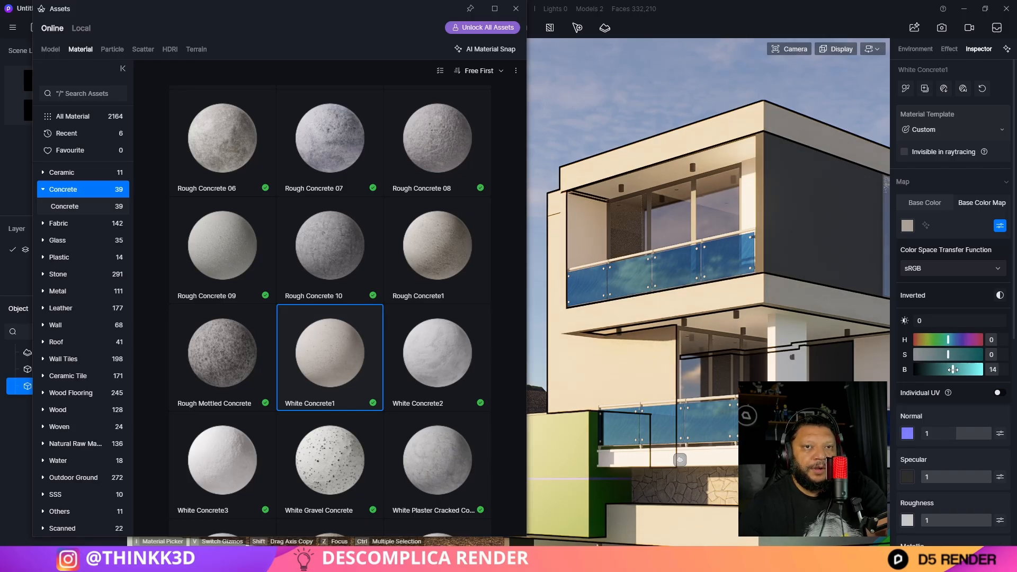
{"action": "left_click_drag", "start_coordinate": [953, 369], "coordinate": [955, 369]}
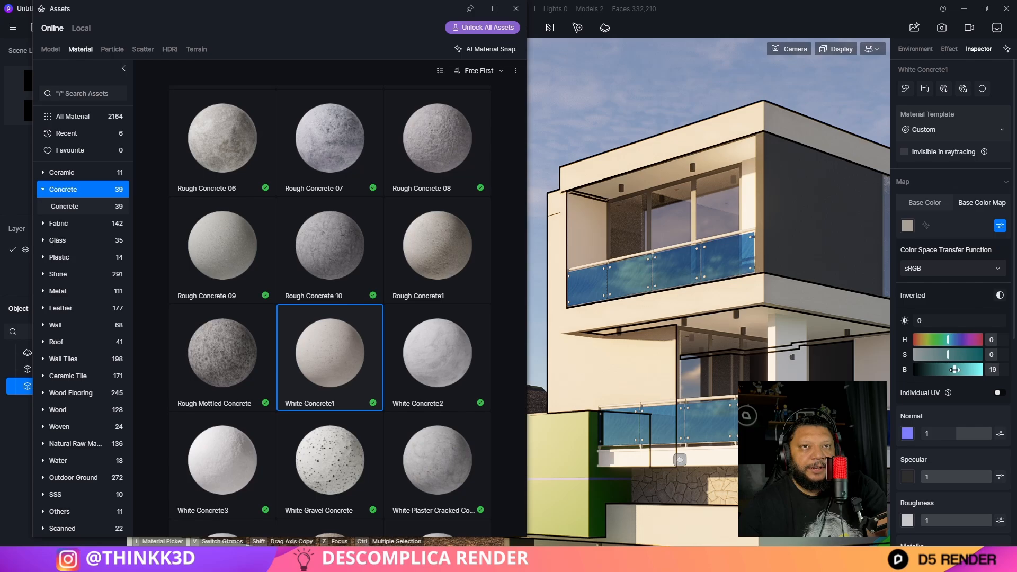
{"action": "left_click", "coordinate": [515, 9]}
{"action": "left_click", "coordinate": [568, 95]}
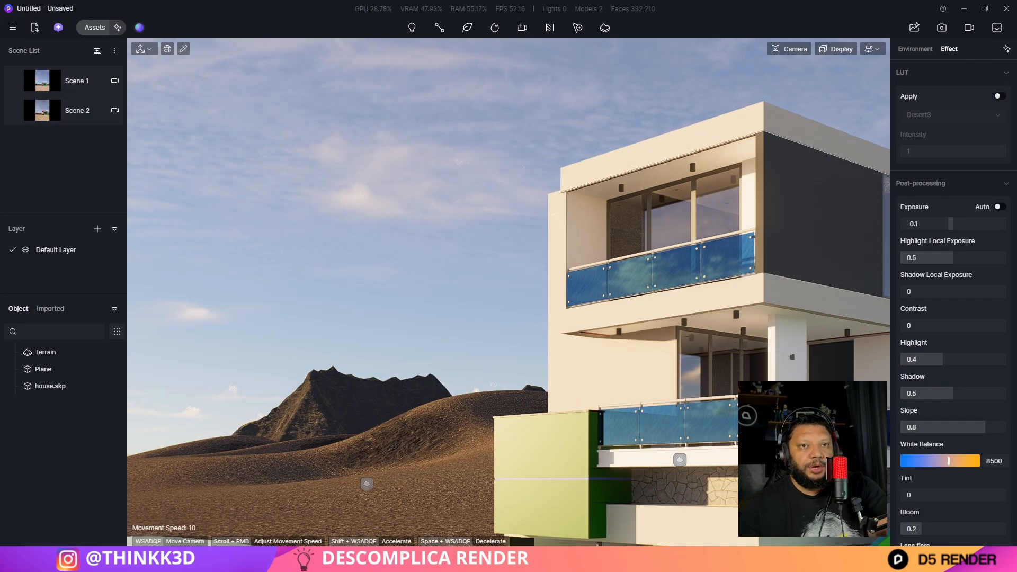
{"action": "right_click_drag", "start_coordinate": [430, 176], "coordinate": [507, 212]}
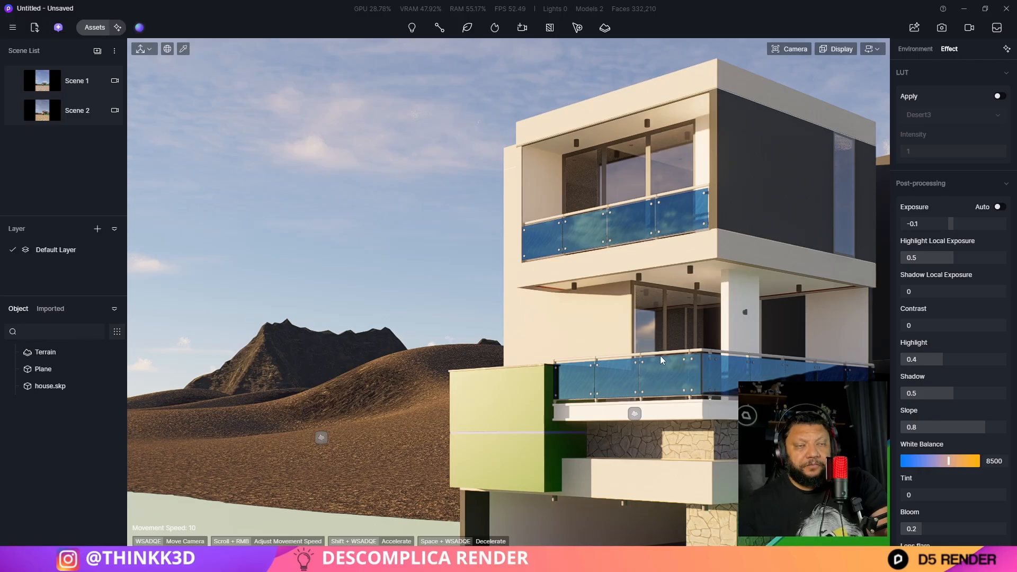
Apply the Brown Cherry Wood material from the Wood library to the recessed walls behind the balconies
{"action": "left_click", "coordinate": [95, 27]}
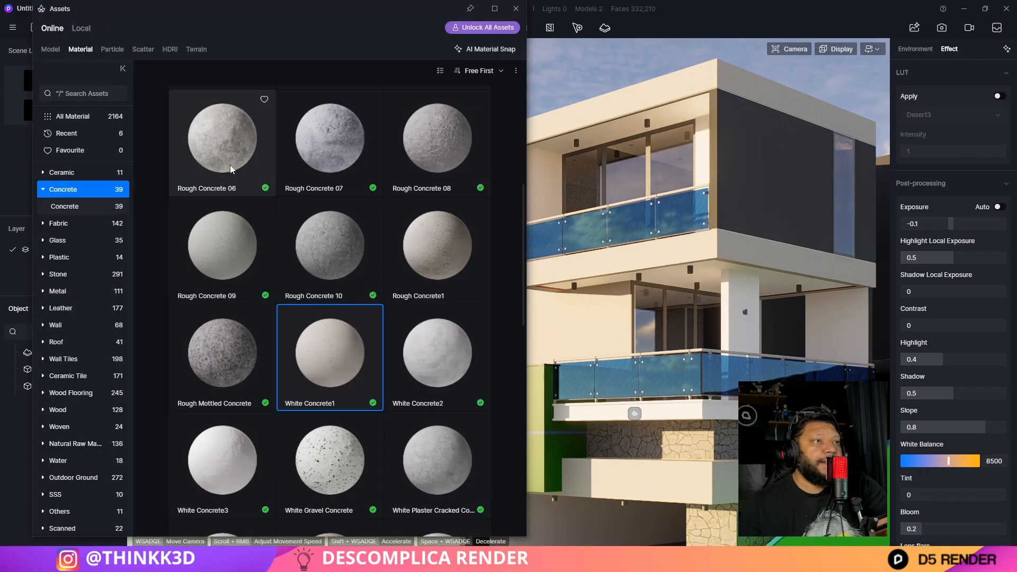
{"action": "left_click", "coordinate": [68, 409]}
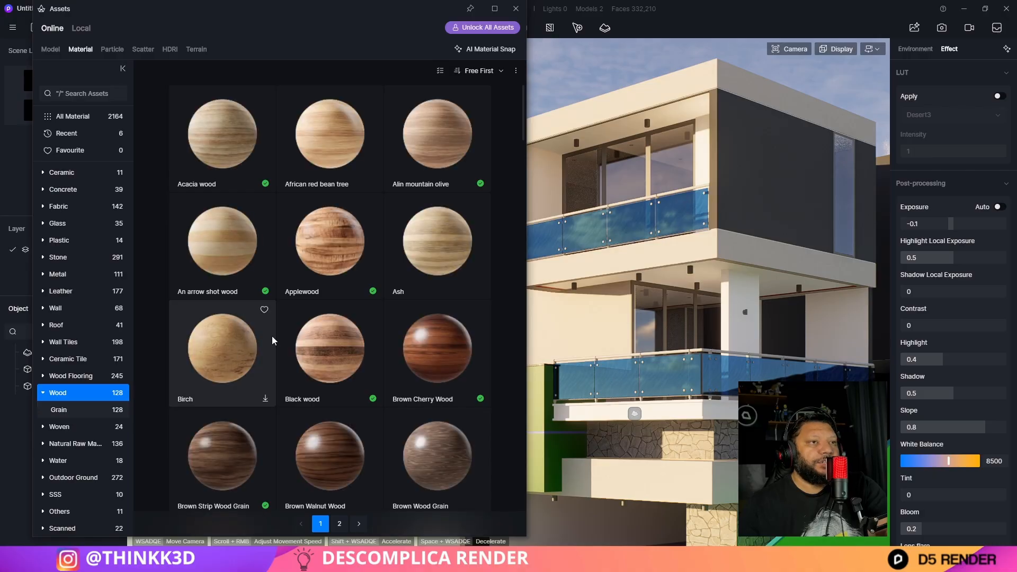
{"action": "left_click", "coordinate": [452, 359]}
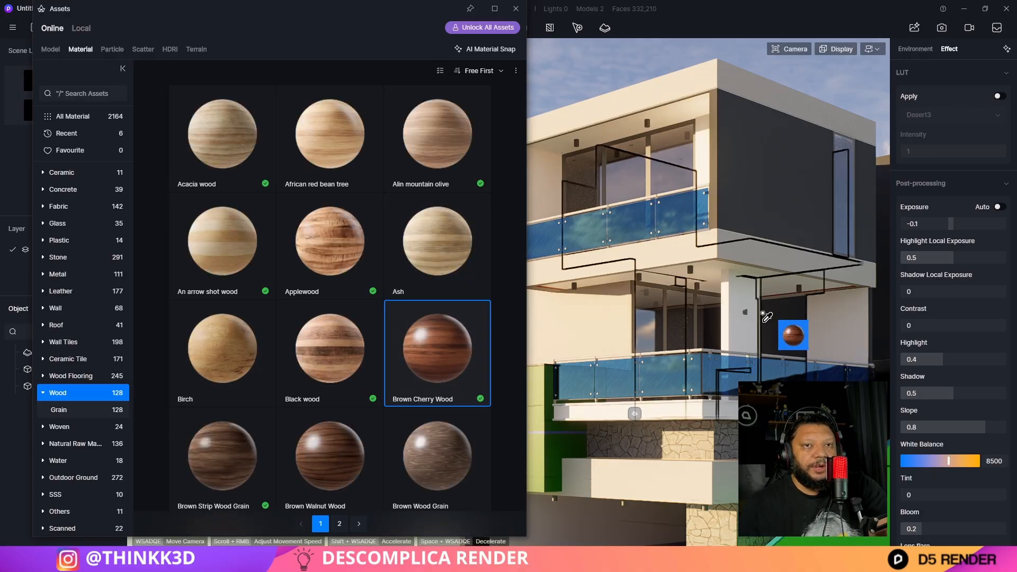
{"action": "left_click", "coordinate": [758, 339]}
Apply the Brown Cherry Wood material to the green volume above the garage opening
{"action": "right_click_drag", "start_coordinate": [782, 333], "coordinate": [769, 296]}
{"action": "key", "text": "a"}
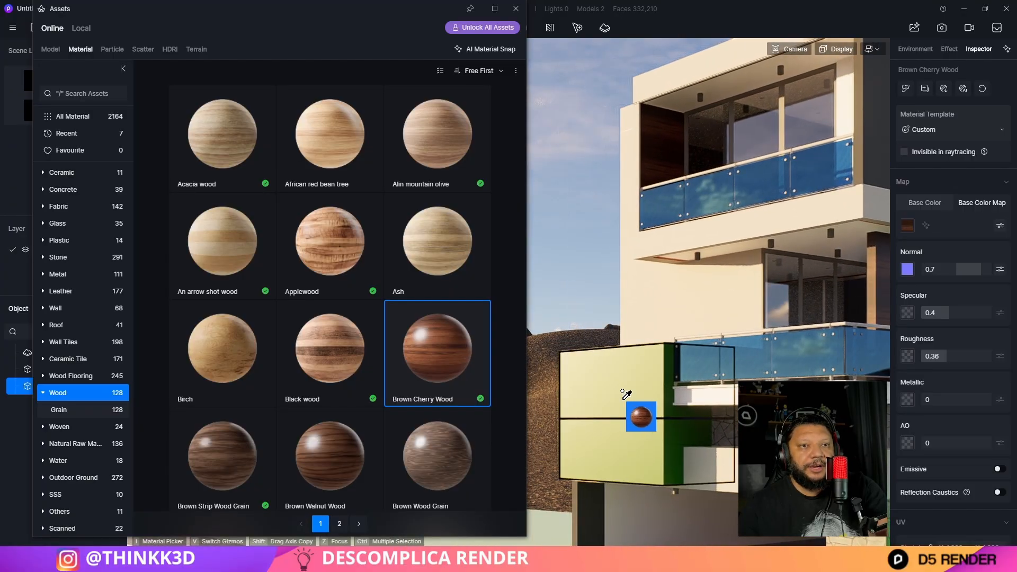
{"action": "left_click", "coordinate": [623, 394]}
{"action": "key", "text": "a"}
{"action": "right_click_drag", "start_coordinate": [677, 453], "coordinate": [549, 371]}
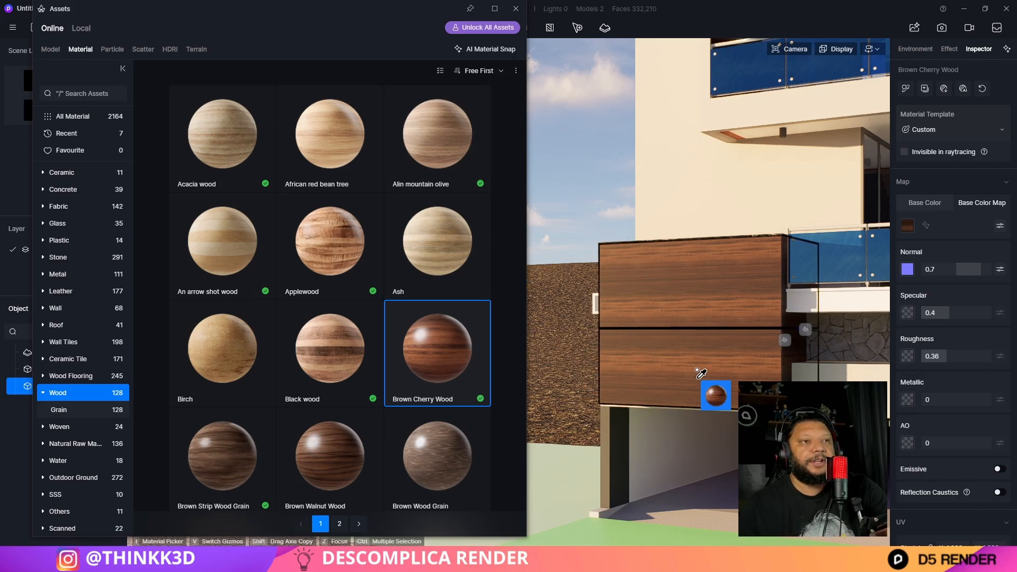
Replace the material of the volume above the garage with Light Brown Maple from the Wood library
{"action": "scroll", "coordinate": [405, 359], "scroll_direction": "down", "scroll_amount": 10}
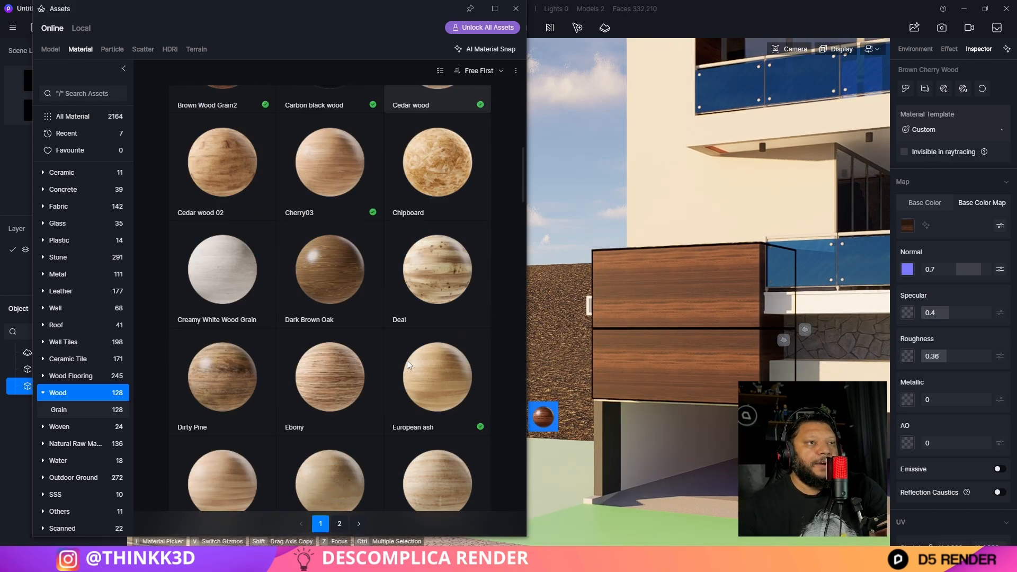
{"action": "scroll", "coordinate": [406, 360], "scroll_direction": "down", "scroll_amount": 12}
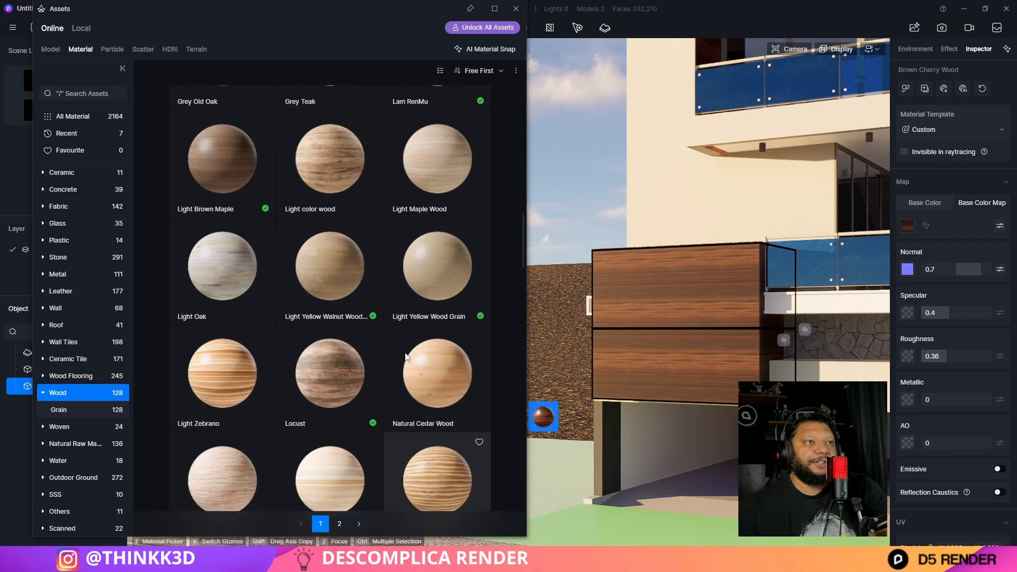
{"action": "scroll", "coordinate": [405, 353], "scroll_direction": "up", "scroll_amount": 1}
{"action": "left_click", "coordinate": [226, 236]}
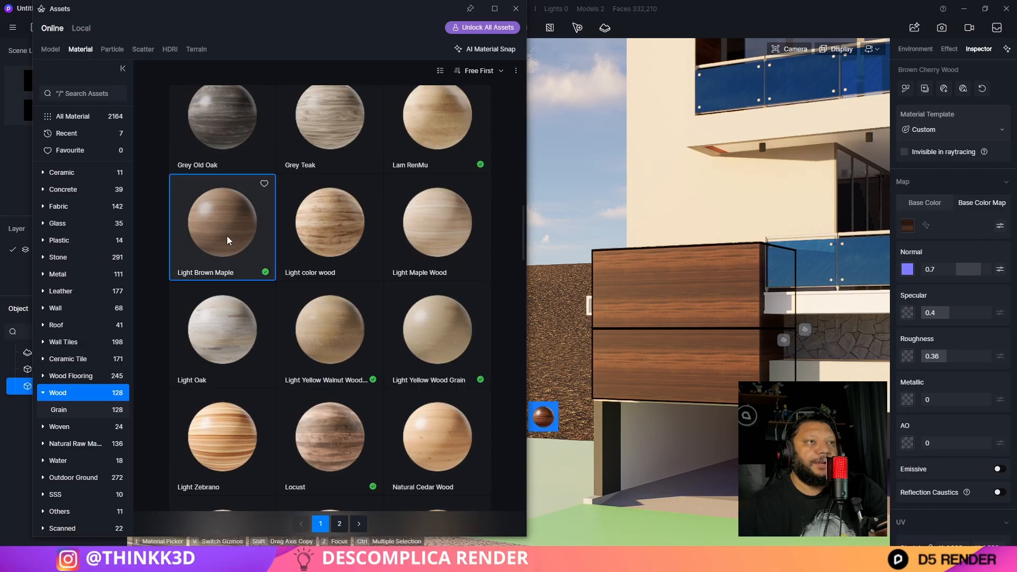
{"action": "left_click", "coordinate": [725, 287]}
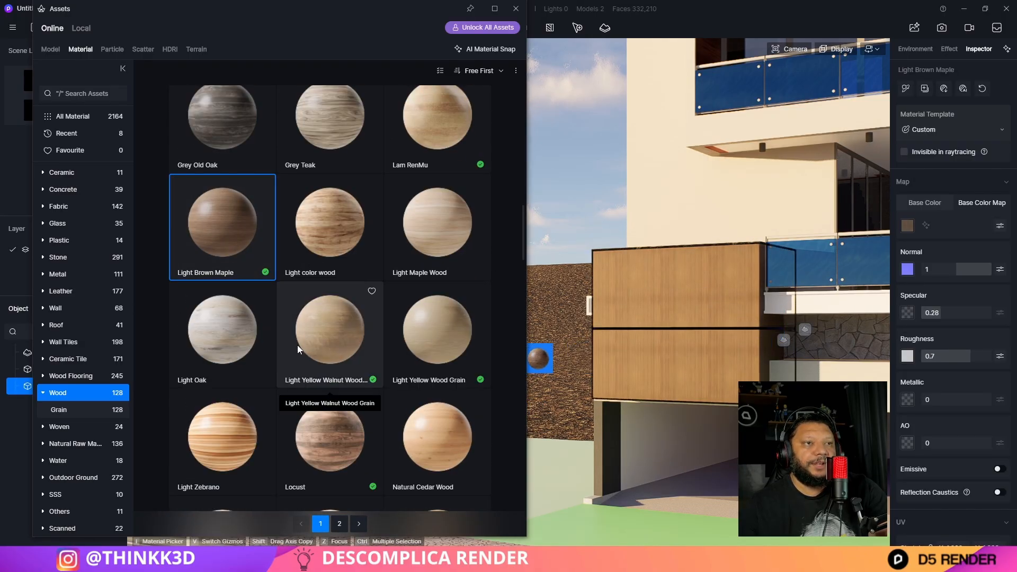
Try the Purple Sanders wood material on the volume above the garage
{"action": "scroll", "coordinate": [299, 350], "scroll_direction": "down", "scroll_amount": 12}
{"action": "left_click", "coordinate": [443, 221]}
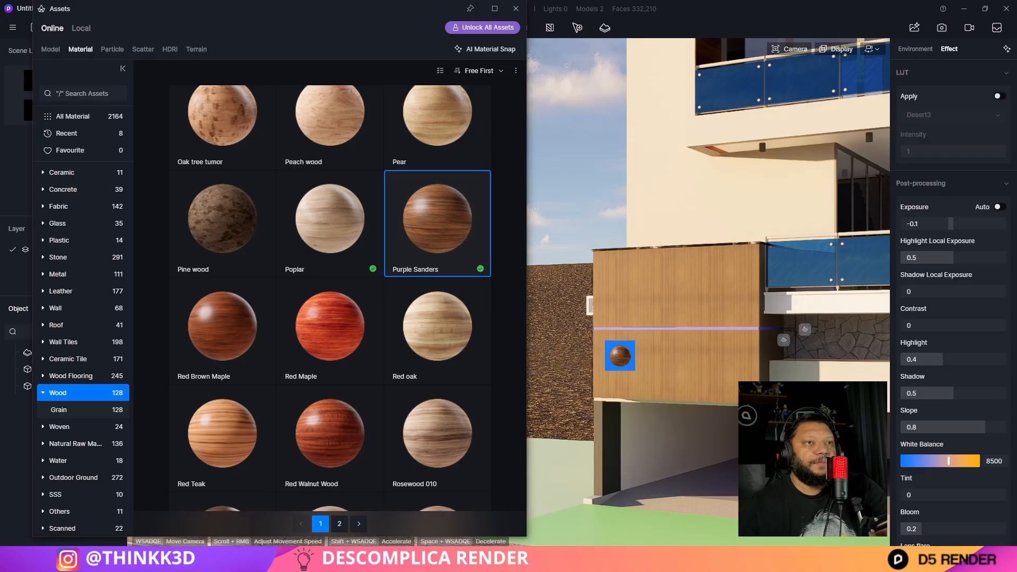
{"action": "left_click", "coordinate": [682, 310]}
{"action": "scroll", "coordinate": [341, 338], "scroll_direction": "down", "scroll_amount": 4}
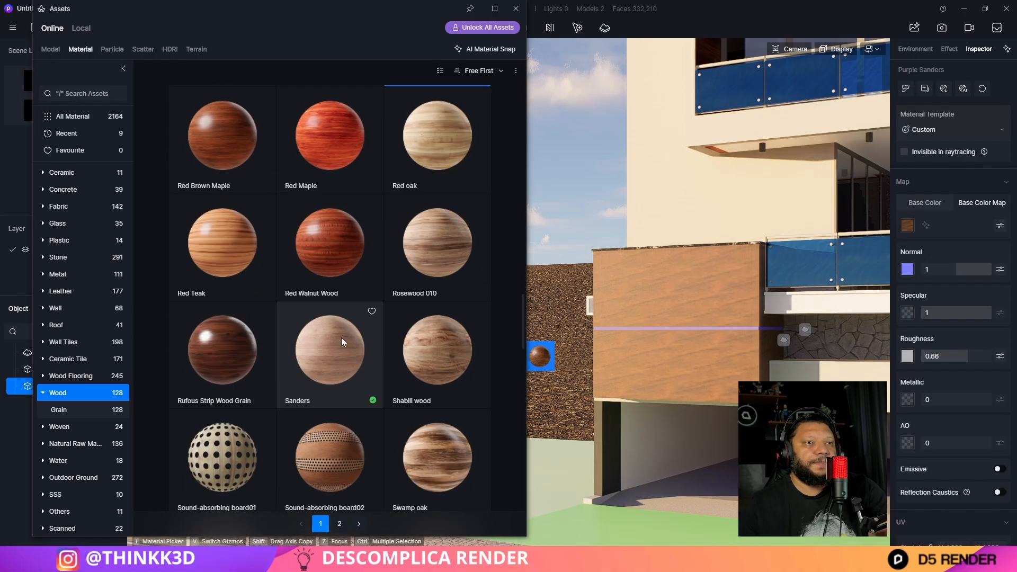
Apply the Brown Cherry Wood material from the Wood library to the volume above the garage
{"action": "scroll", "coordinate": [351, 329], "scroll_direction": "up", "scroll_amount": 20}
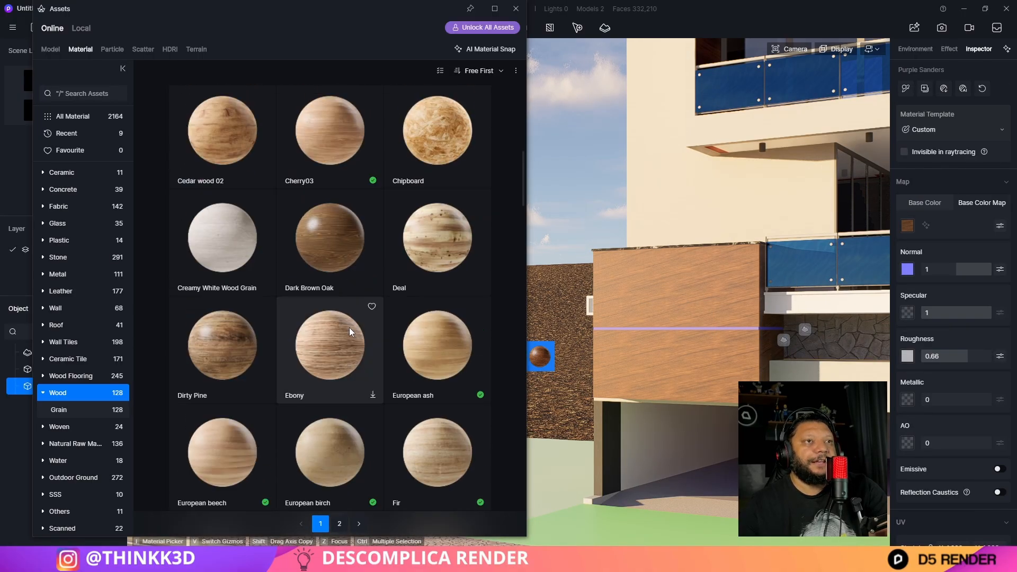
{"action": "scroll", "coordinate": [349, 328], "scroll_direction": "up", "scroll_amount": 9}
{"action": "left_click", "coordinate": [446, 210]}
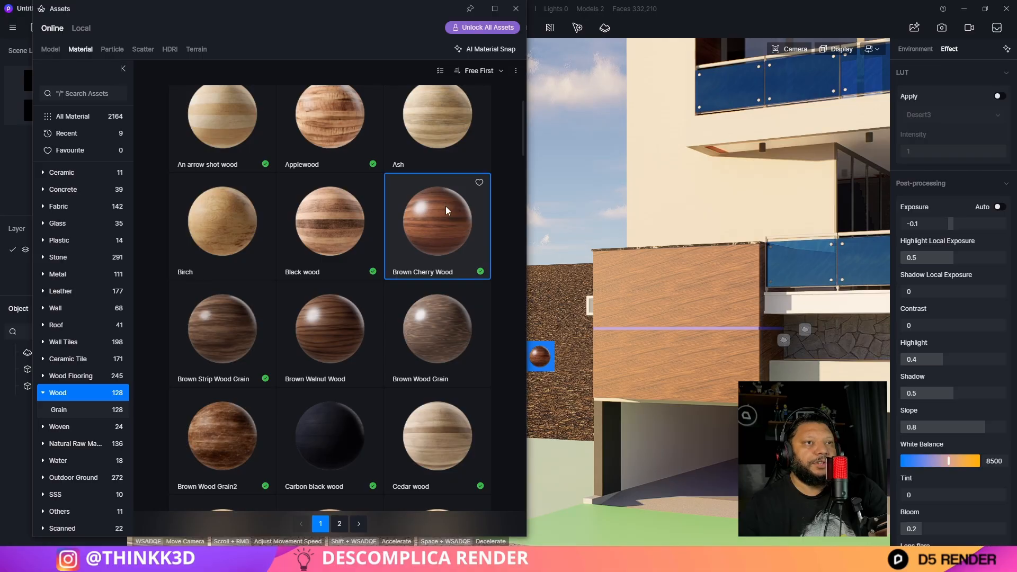
{"action": "left_click_drag", "start_coordinate": [446, 208], "coordinate": [711, 342]}
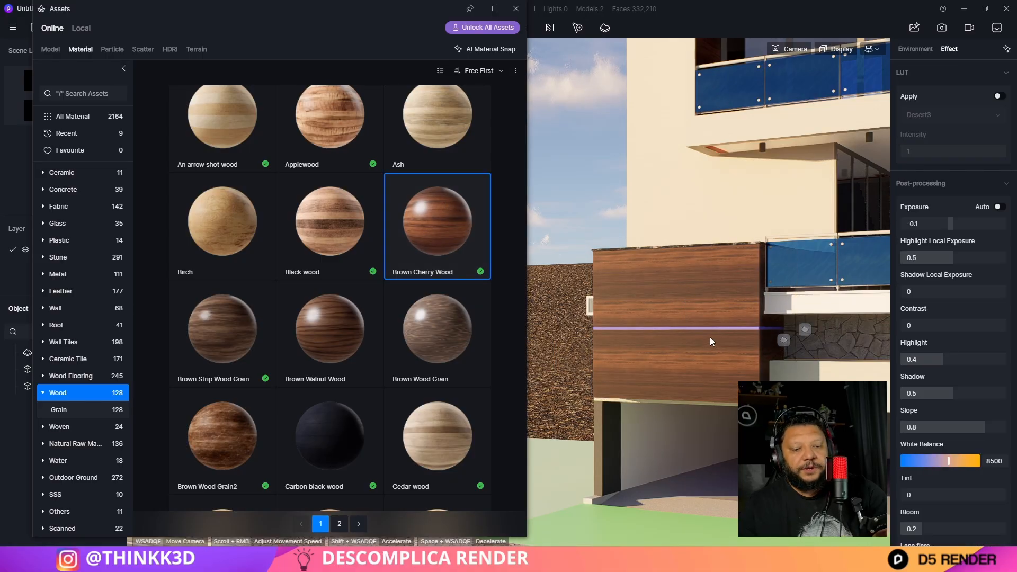
Set the garage volume's wood UV stretch to 0.710 and offset to X 0.120, Y 0.270, and close the asset library
{"action": "left_click", "coordinate": [711, 342]}
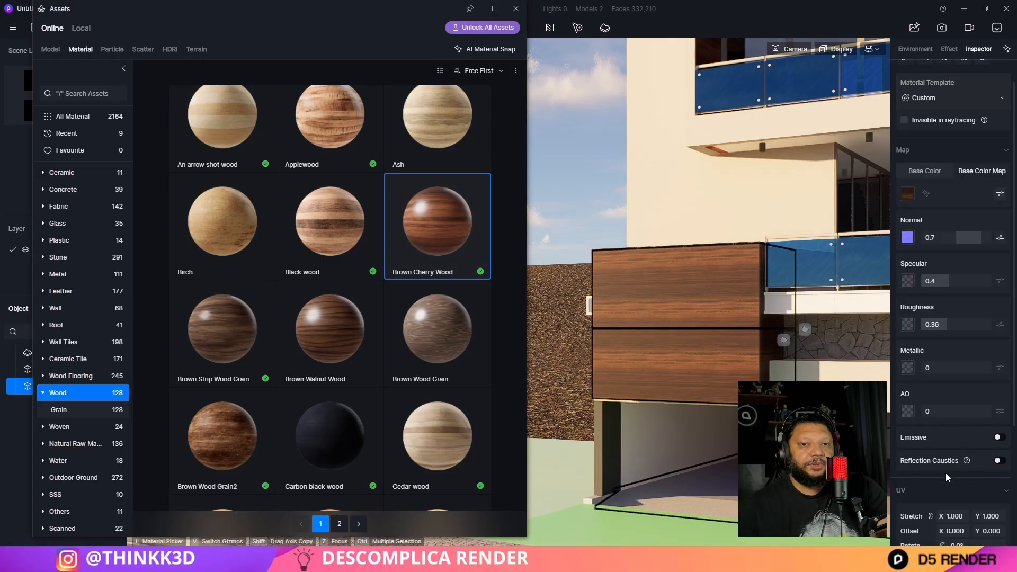
{"action": "scroll", "coordinate": [948, 478], "scroll_direction": "down", "scroll_amount": 2}
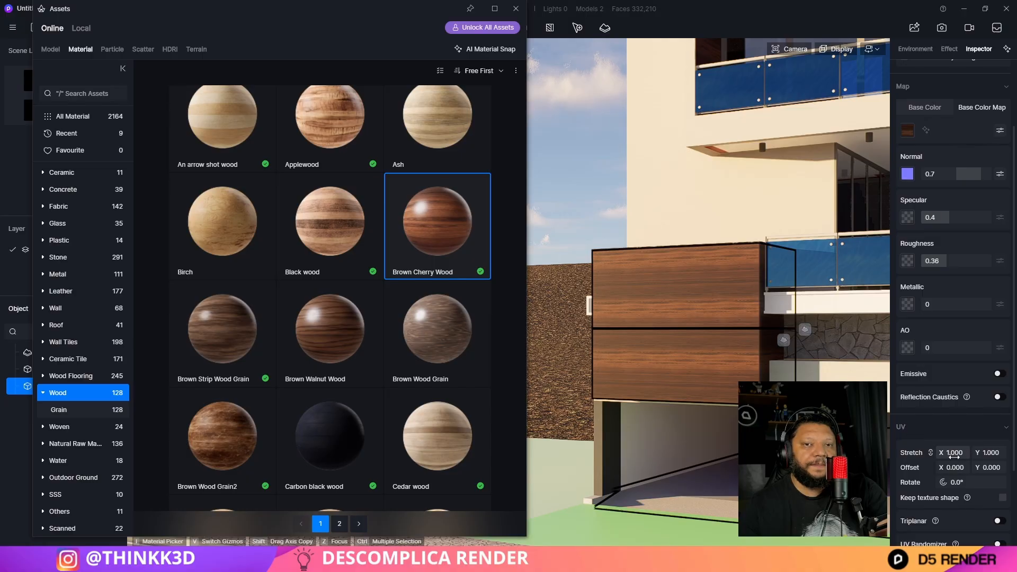
{"action": "left_click_drag", "start_coordinate": [954, 452], "coordinate": [940, 452]}
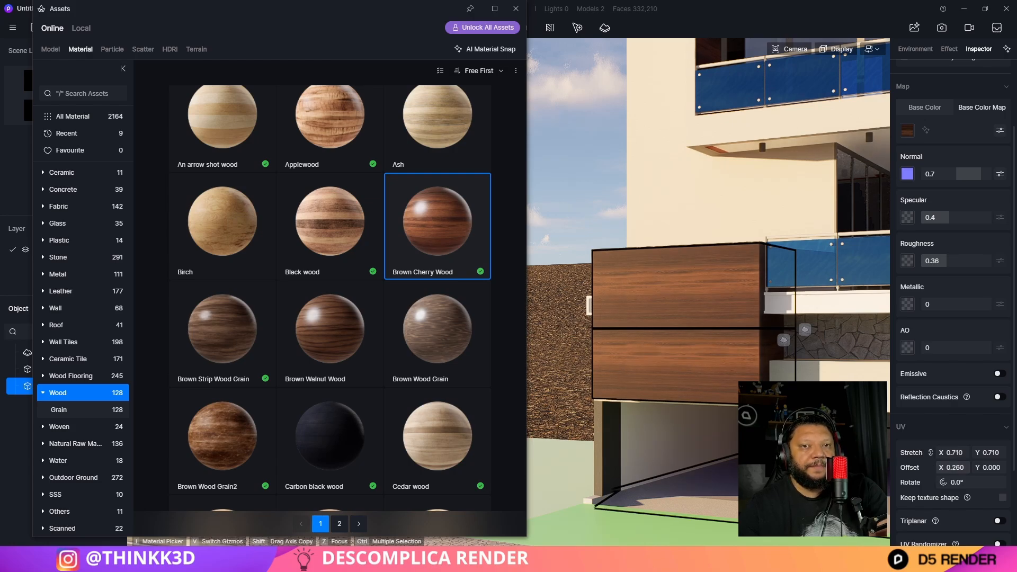
{"action": "left_click_drag", "start_coordinate": [968, 470], "coordinate": [981, 470]}
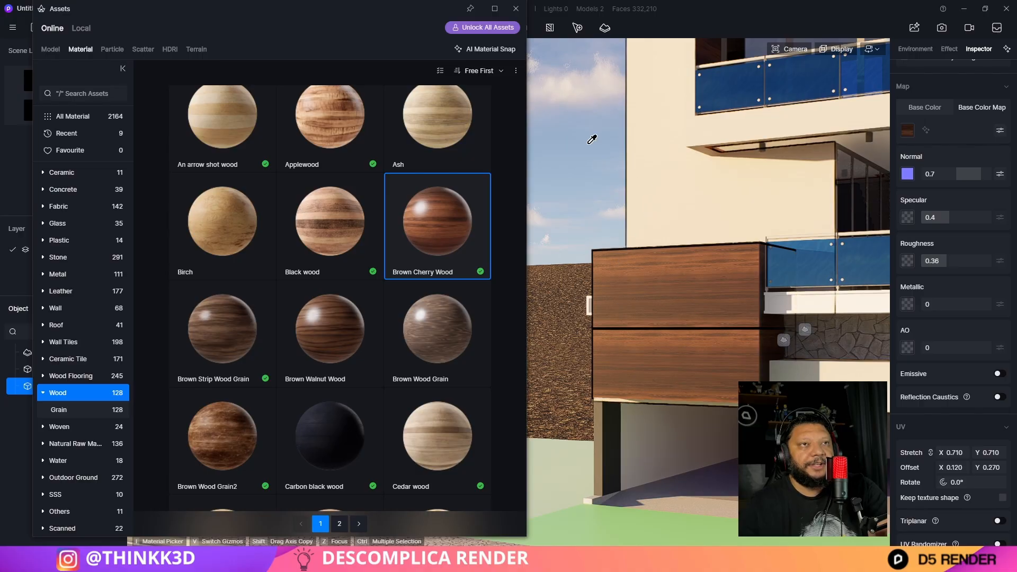
{"action": "left_click", "coordinate": [515, 8]}
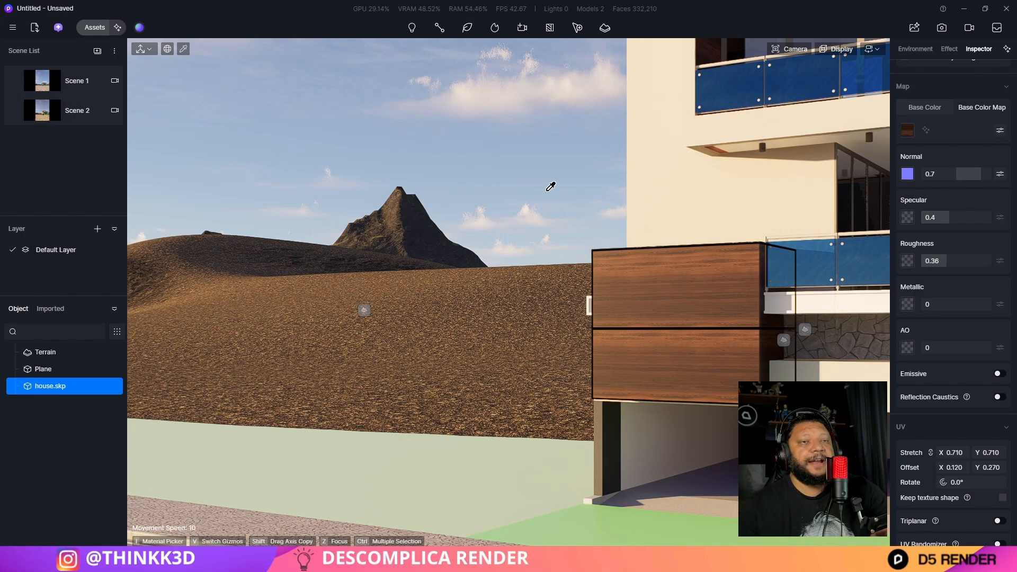
Set the garage volume's wood specular to 0.24 and roughness to 0.55, and deselect it
{"action": "key", "text": "Escape"}
{"action": "key", "text": "d"}
{"action": "right_click_drag", "start_coordinate": [535, 294], "coordinate": [532, 294]}
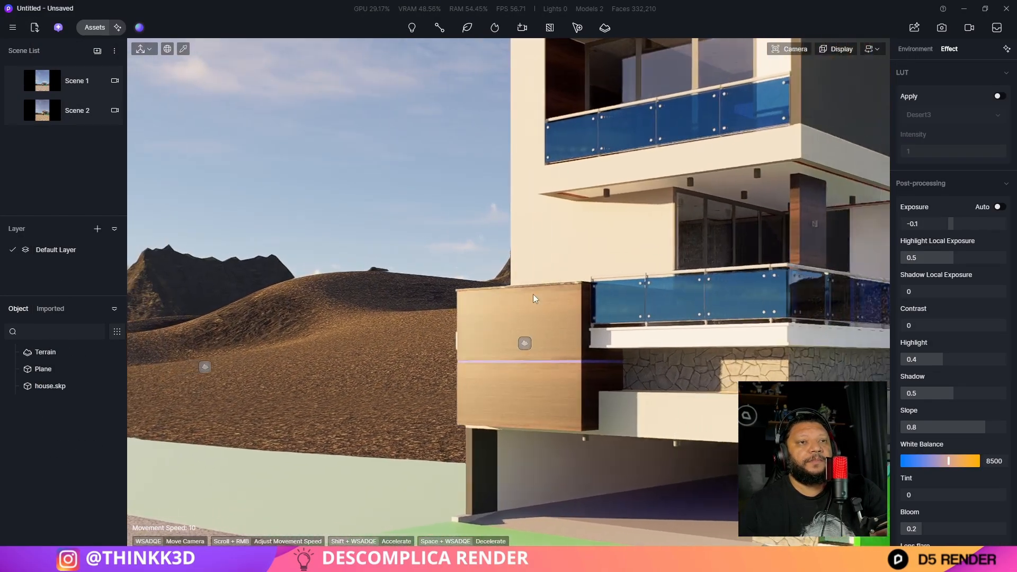
{"action": "left_click", "coordinate": [539, 327]}
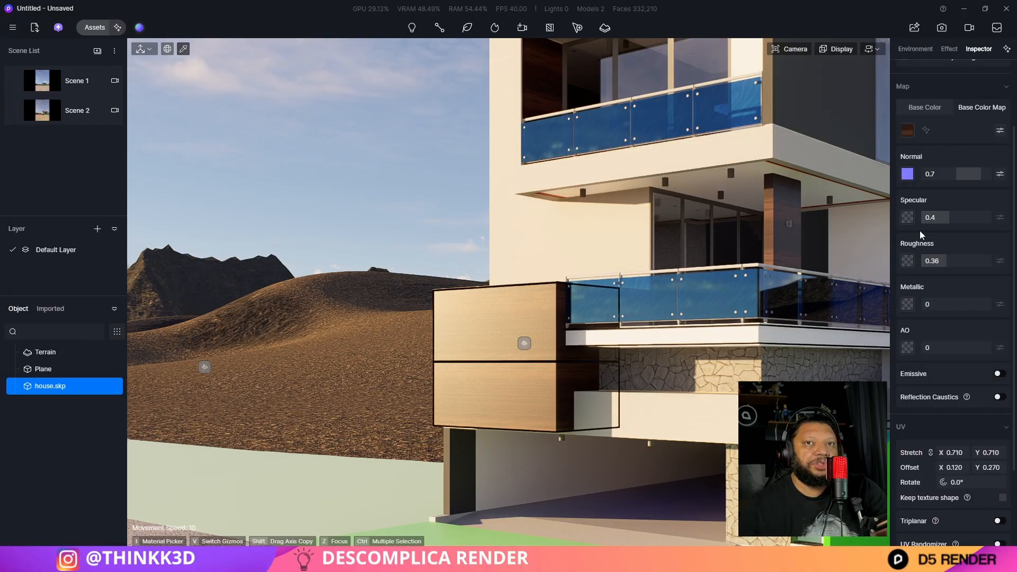
{"action": "left_click_drag", "start_coordinate": [945, 217], "coordinate": [939, 218]}
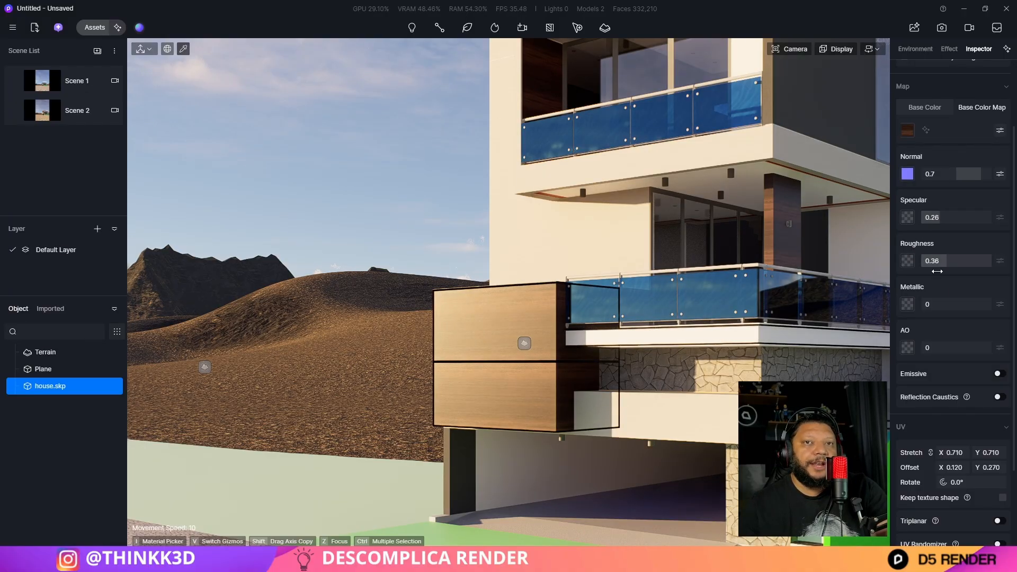
{"action": "left_click_drag", "start_coordinate": [942, 260], "coordinate": [955, 259]}
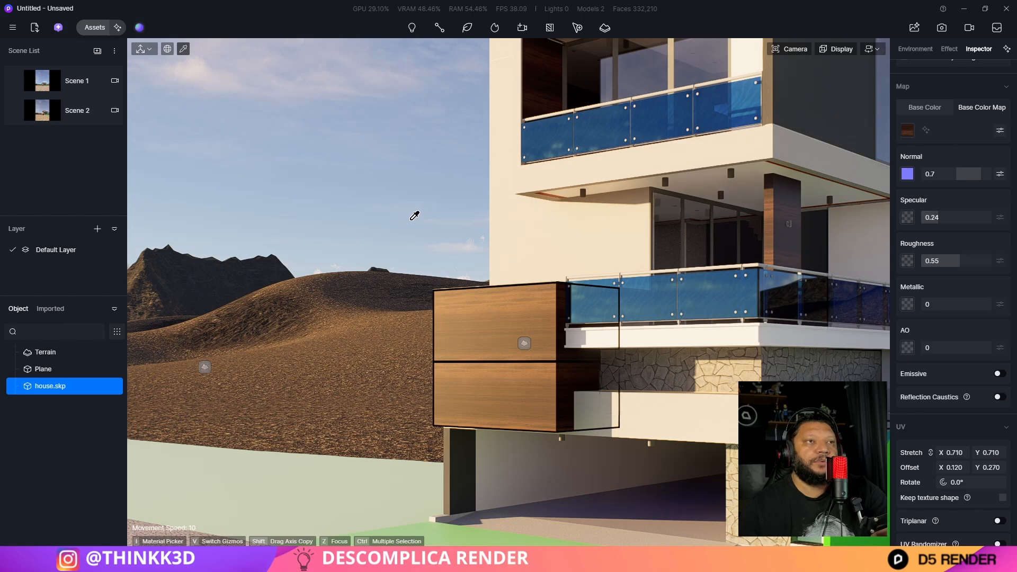
{"action": "left_click", "coordinate": [366, 173]}
Apply Anti-corrosion wood 08 from the Wood Flooring library to the balcony ceilings and close the asset library
{"action": "key", "text": "s"}
{"action": "right_click_drag", "start_coordinate": [450, 234], "coordinate": [518, 291]}
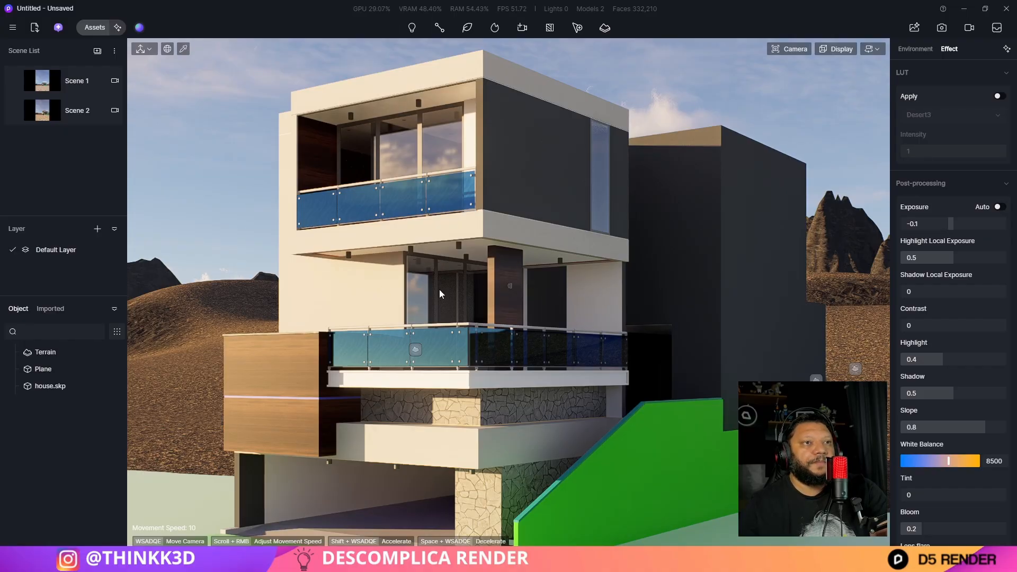
{"action": "key", "text": "q"}
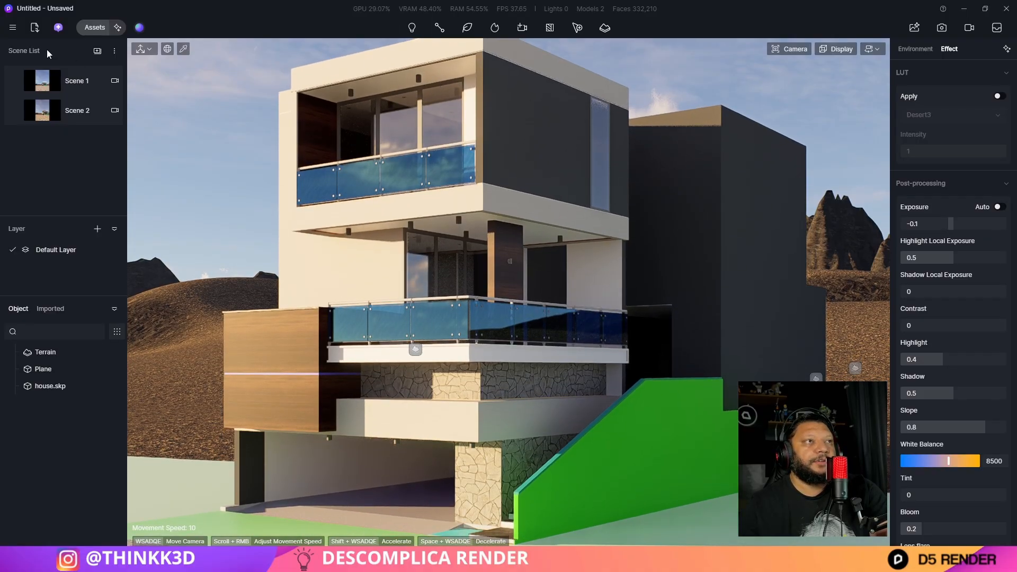
{"action": "left_click", "coordinate": [92, 28]}
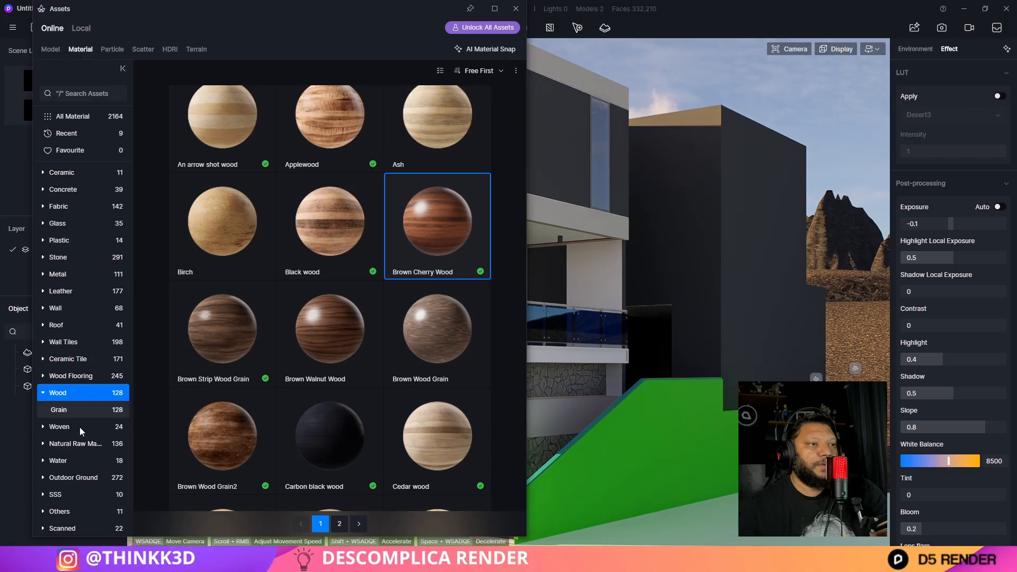
{"action": "left_click", "coordinate": [84, 376]}
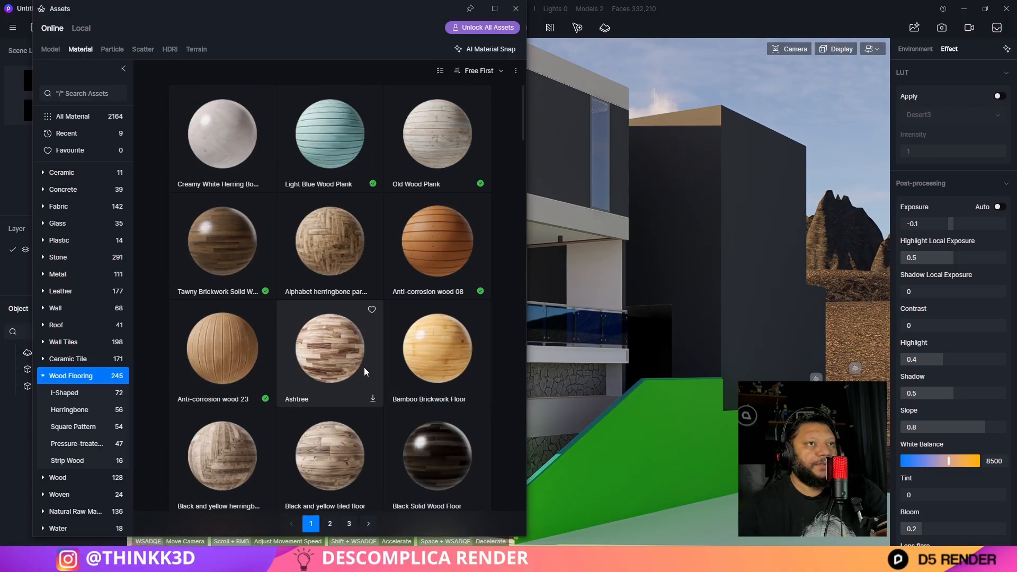
{"action": "scroll", "coordinate": [330, 337], "scroll_direction": "down", "scroll_amount": 6}
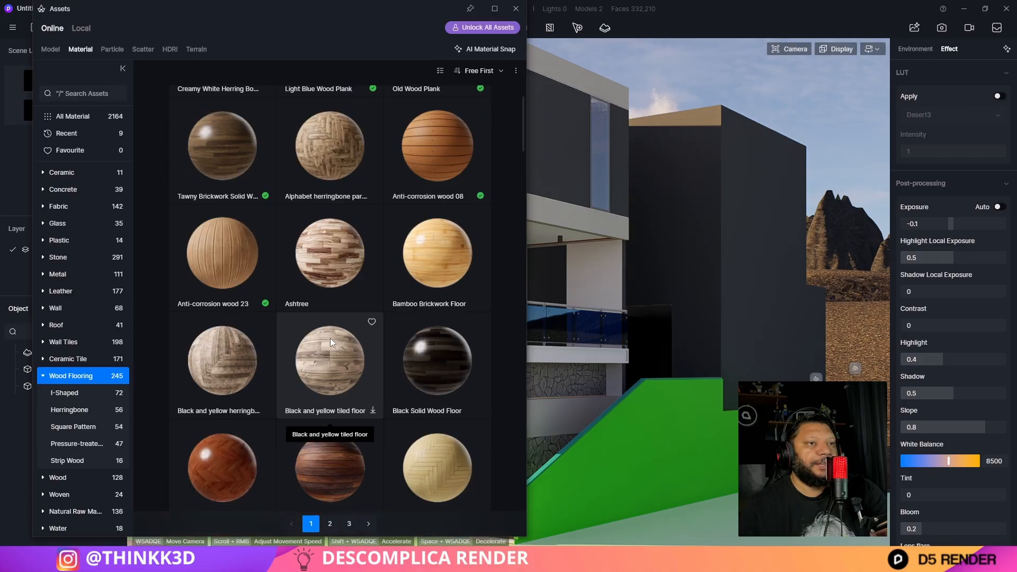
{"action": "scroll", "coordinate": [339, 378], "scroll_direction": "down", "scroll_amount": 2}
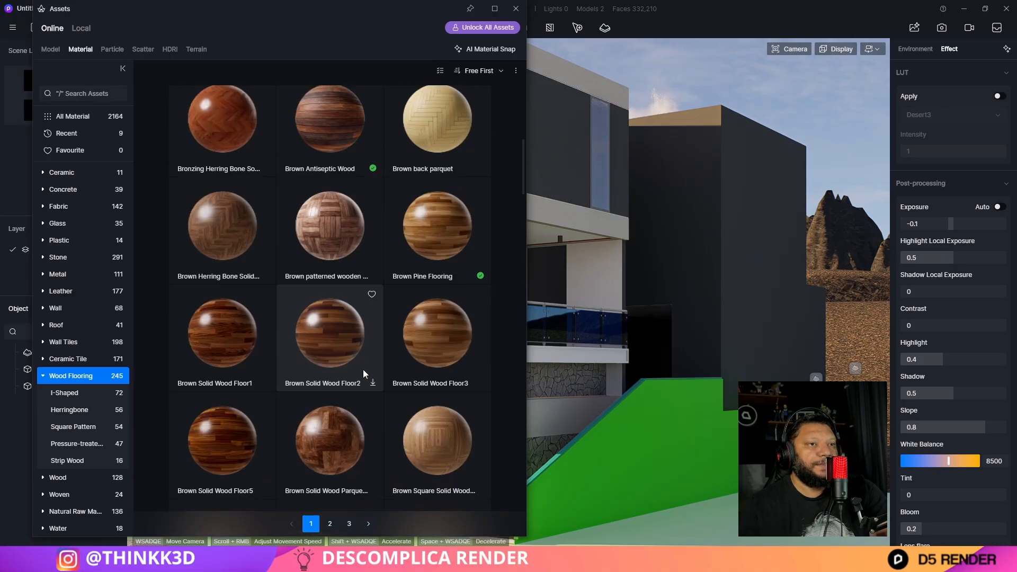
{"action": "scroll", "coordinate": [364, 370], "scroll_direction": "down", "scroll_amount": 7}
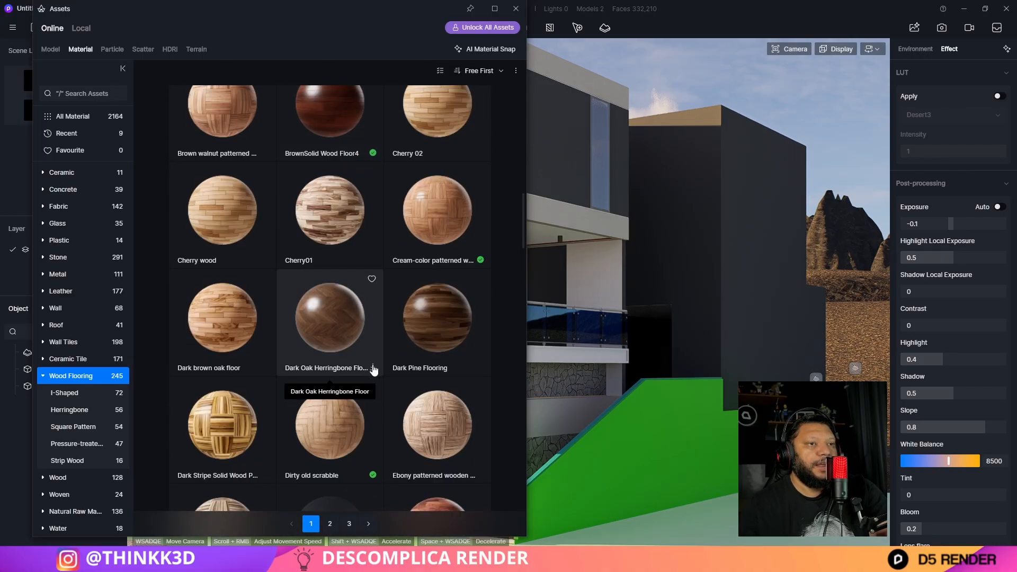
{"action": "scroll", "coordinate": [380, 364], "scroll_direction": "down", "scroll_amount": 4}
{"action": "scroll", "coordinate": [380, 363], "scroll_direction": "up", "scroll_amount": 8}
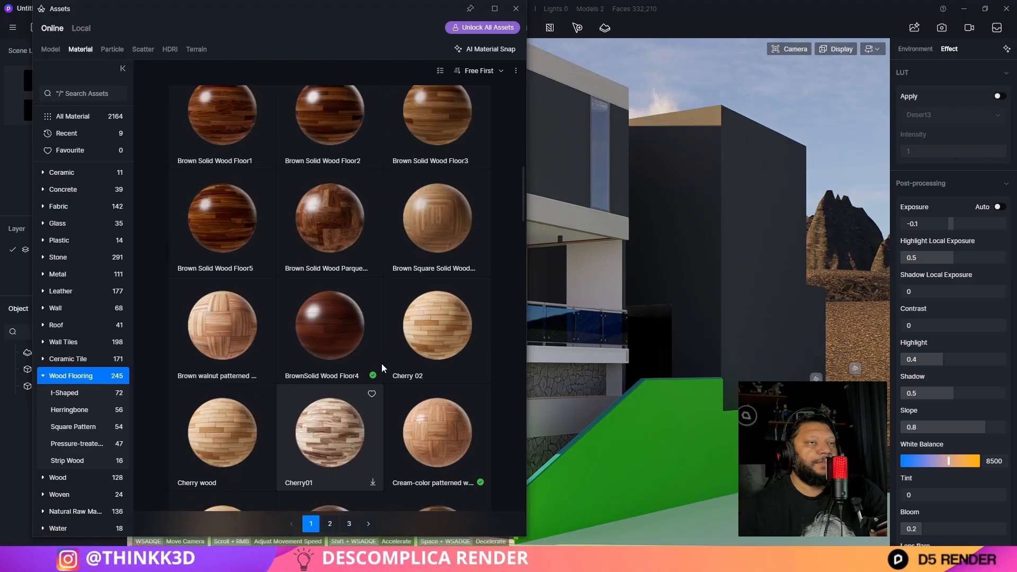
{"action": "scroll", "coordinate": [382, 363], "scroll_direction": "up", "scroll_amount": 8}
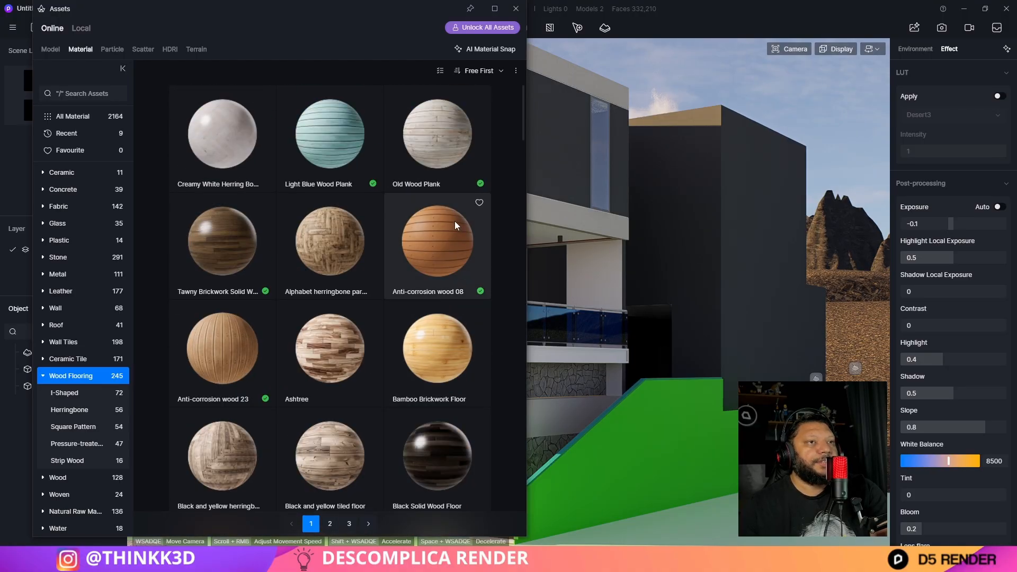
{"action": "left_click_drag", "start_coordinate": [454, 221], "coordinate": [799, 157]}
{"action": "left_click", "coordinate": [795, 154]}
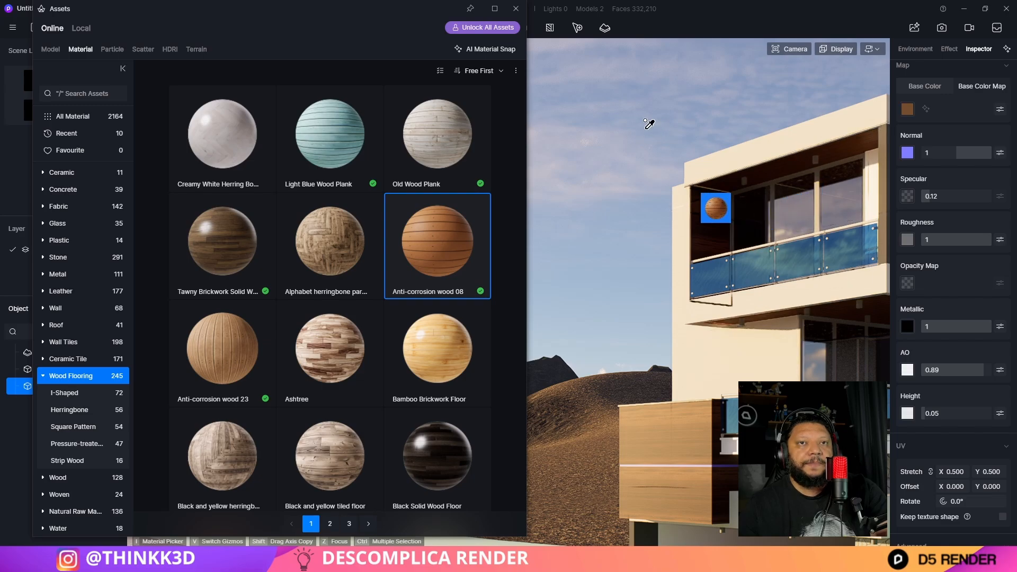
{"action": "right_click_drag", "start_coordinate": [651, 123], "coordinate": [512, 315]}
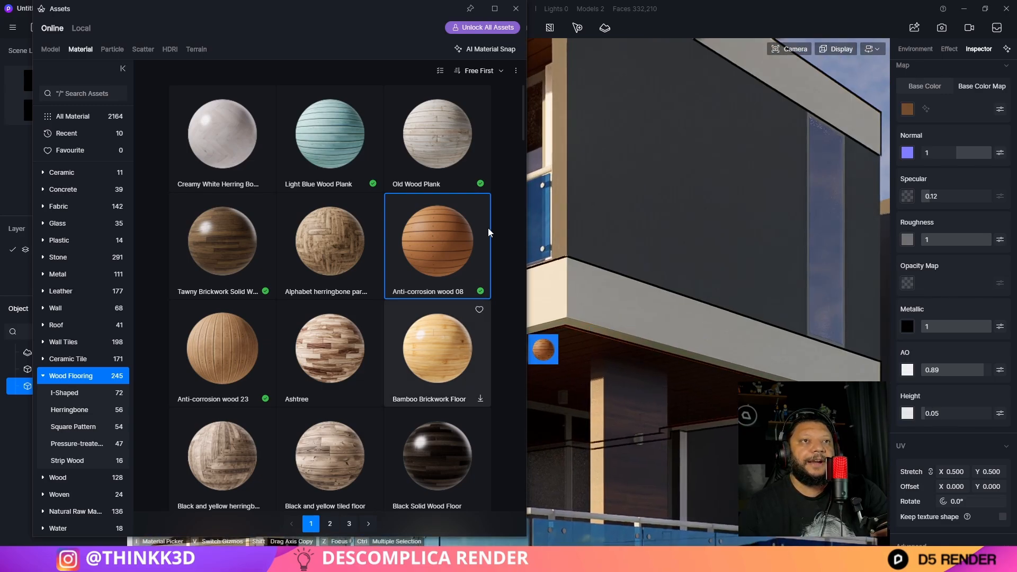
{"action": "left_click", "coordinate": [516, 9]}
Stop placing the material, sample the upper balcony's ceiling and rotate its wood texture by 90 degrees
{"action": "right_click_drag", "start_coordinate": [520, 148], "coordinate": [699, 241]}
{"action": "middle_click_drag", "start_coordinate": [505, 395], "coordinate": [504, 324]}
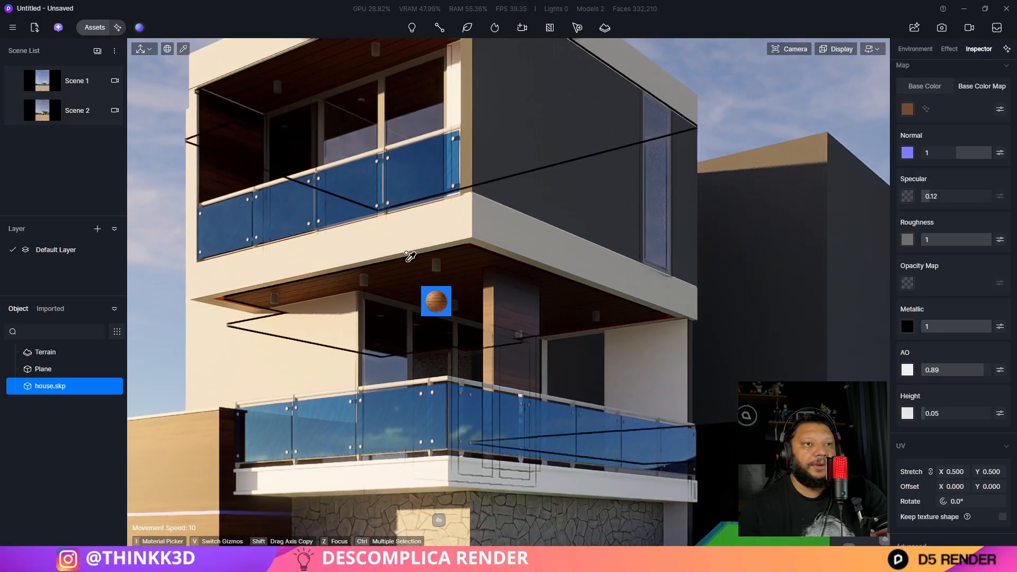
{"action": "scroll", "coordinate": [372, 211], "scroll_direction": "up", "scroll_amount": 4}
{"action": "middle_click_drag", "start_coordinate": [372, 211], "coordinate": [403, 171]}
{"action": "key", "text": "e"}
{"action": "key", "text": "e"}
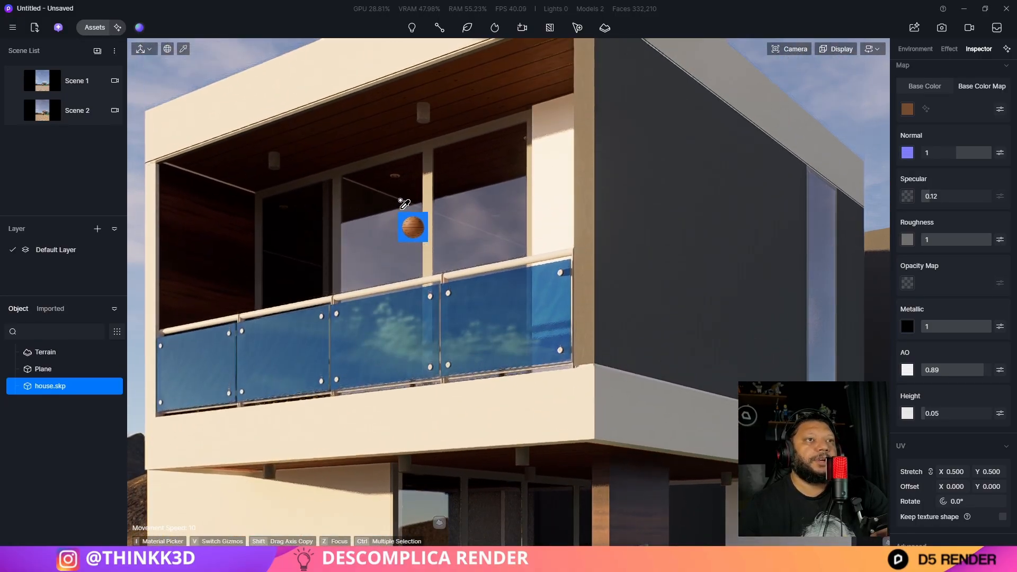
{"action": "key", "text": "Escape"}
{"action": "key", "text": "i"}
{"action": "left_click", "coordinate": [465, 120]}
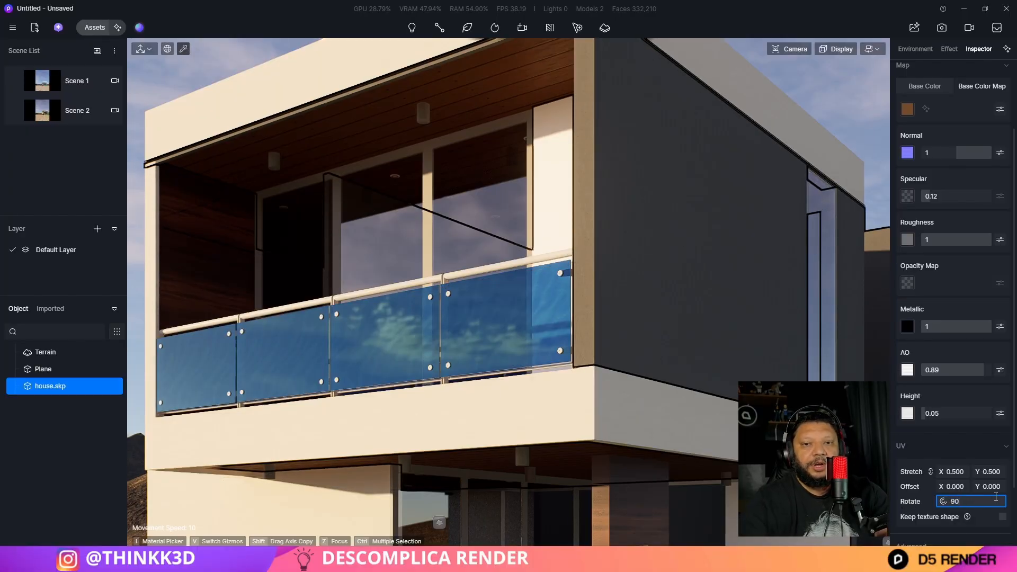
{"action": "key", "text": "Return"}
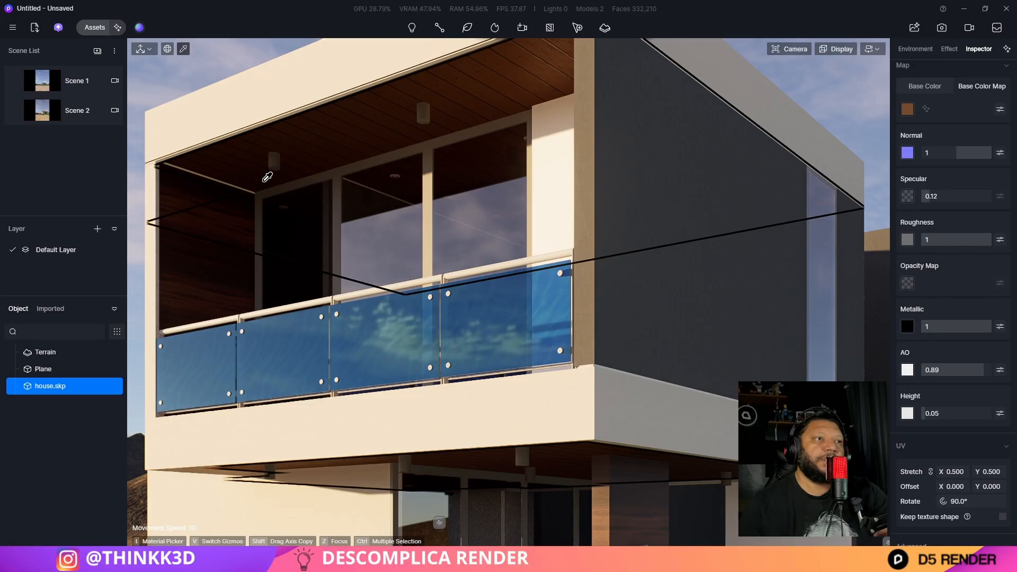
Examine the plank direction on the balcony ceilings from several angles around the facade
{"action": "key", "text": "s"}
{"action": "key", "text": "a"}
{"action": "right_click_drag", "start_coordinate": [452, 205], "coordinate": [674, 204]}
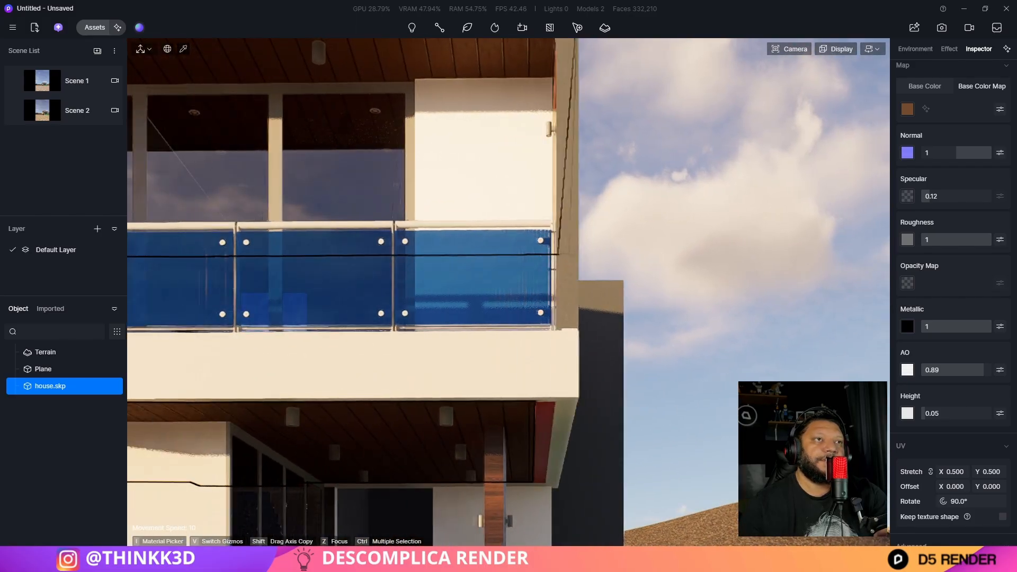
{"action": "key", "text": "a"}
{"action": "right_click_drag", "start_coordinate": [478, 217], "coordinate": [622, 156]}
{"action": "right_click_drag", "start_coordinate": [635, 207], "coordinate": [403, 208]}
{"action": "key", "text": "d"}
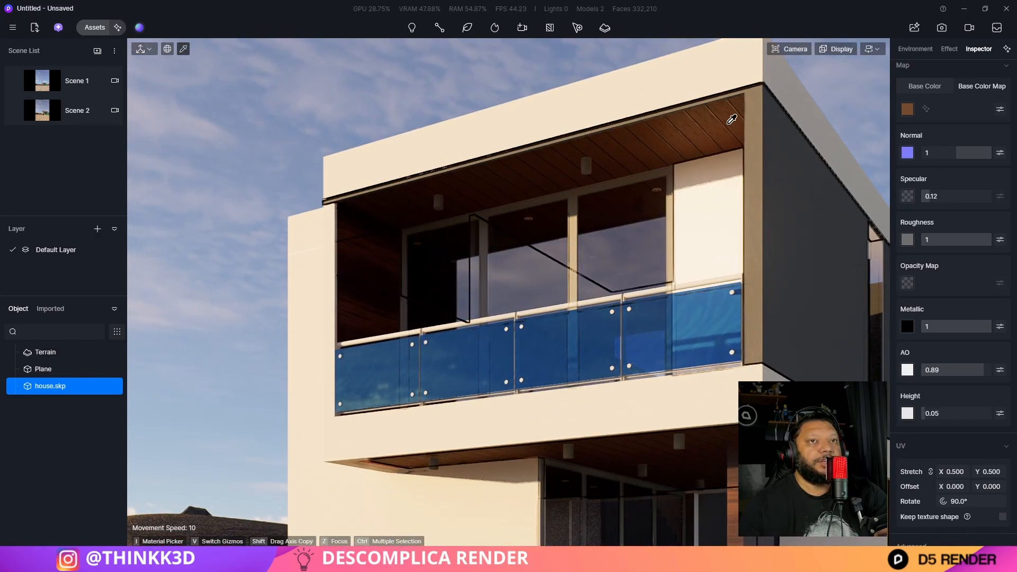
{"action": "key", "text": "d"}
{"action": "key", "text": "s"}
{"action": "key", "text": "q"}
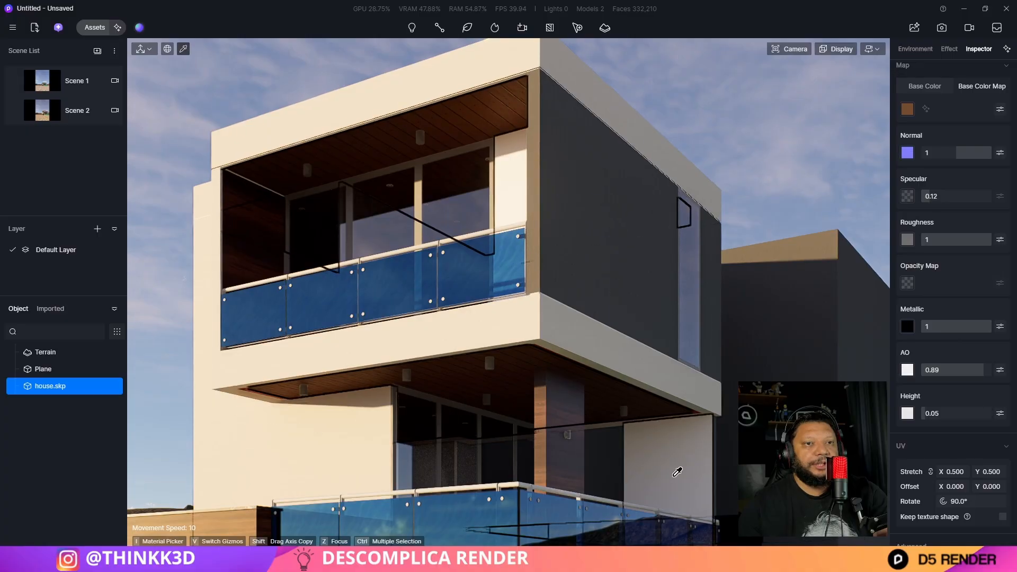
Copy the Anti-corrosion wood 08 material from the upper balcony's ceiling to the white wall at the lower balcony's side
{"action": "left_click", "coordinate": [499, 112]}
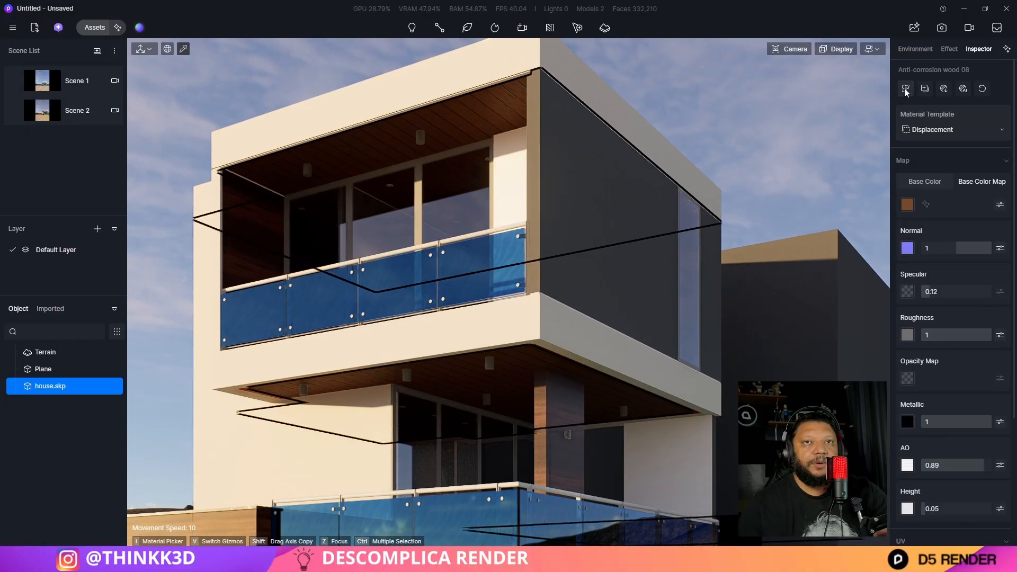
{"action": "left_click", "coordinate": [656, 469]}
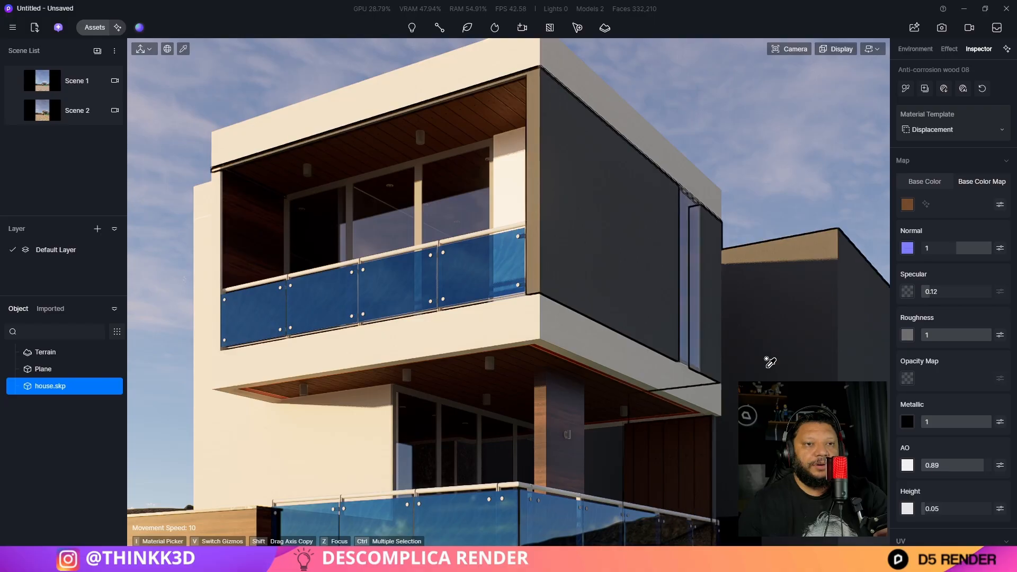
{"action": "right_click_drag", "start_coordinate": [788, 203], "coordinate": [785, 209]}
{"action": "key", "text": "Escape"}
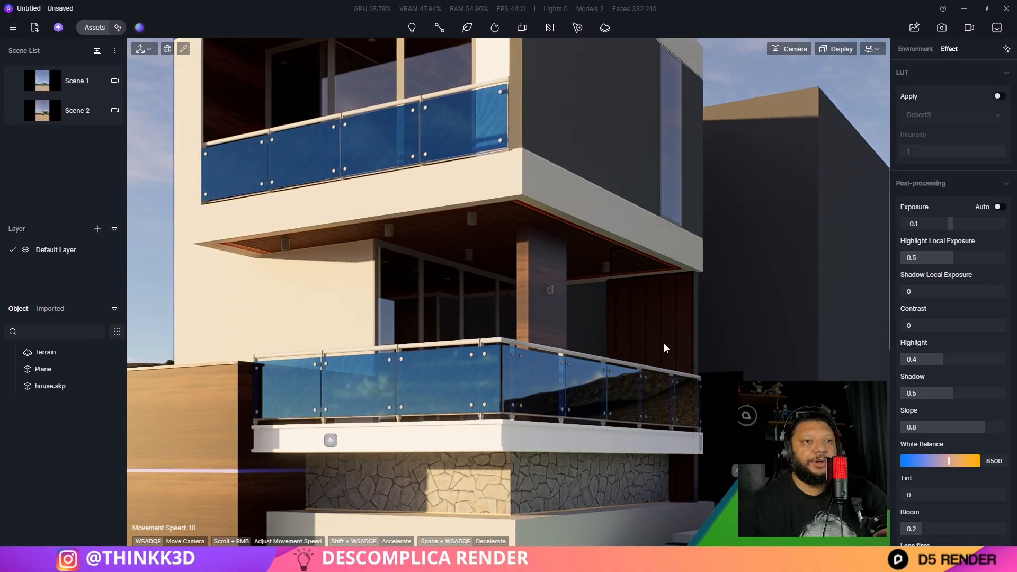
Inspect the UV settings of the plank wood on the lower balcony's side wall and the upper balcony's ceiling
{"action": "key", "text": "e"}
{"action": "key", "text": "i"}
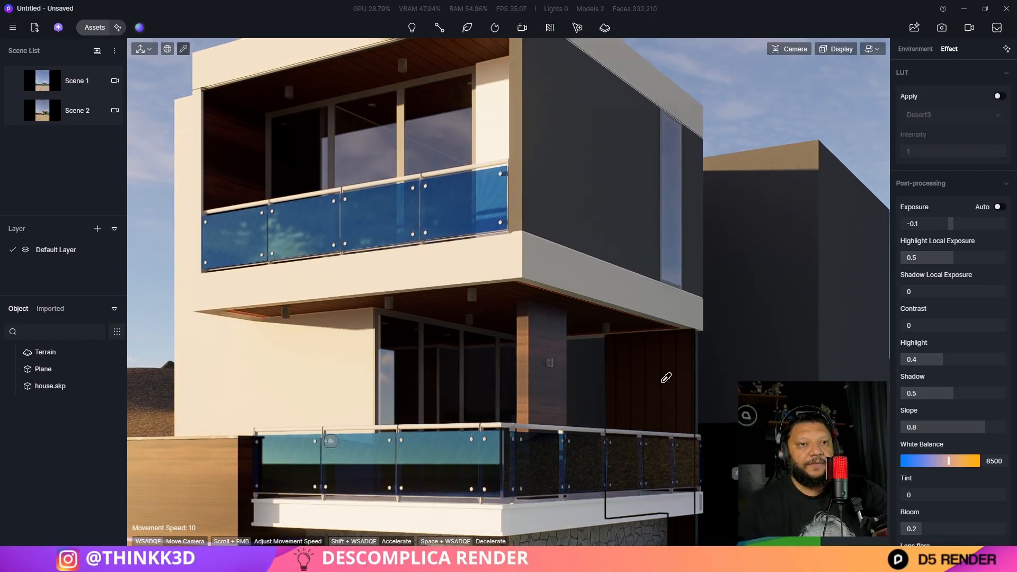
{"action": "left_click", "coordinate": [671, 387]}
{"action": "scroll", "coordinate": [947, 371], "scroll_direction": "down", "scroll_amount": 3}
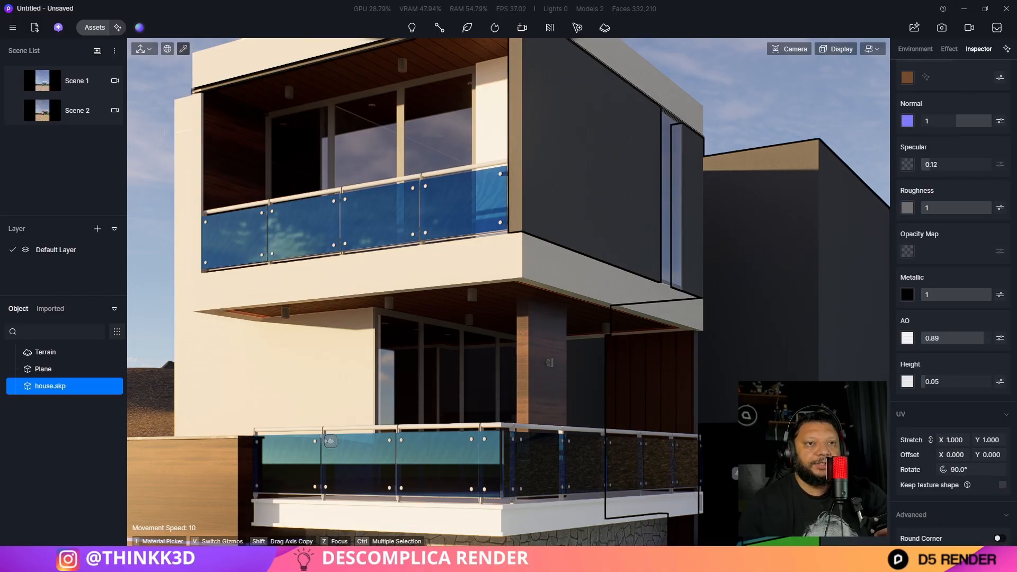
{"action": "mouse_move", "coordinate": [706, 413]}
{"action": "right_mouse_down"}
{"action": "mouse_move", "coordinate": [679, 424]}
{"action": "mouse_move", "coordinate": [710, 427]}
{"action": "right_mouse_up"}
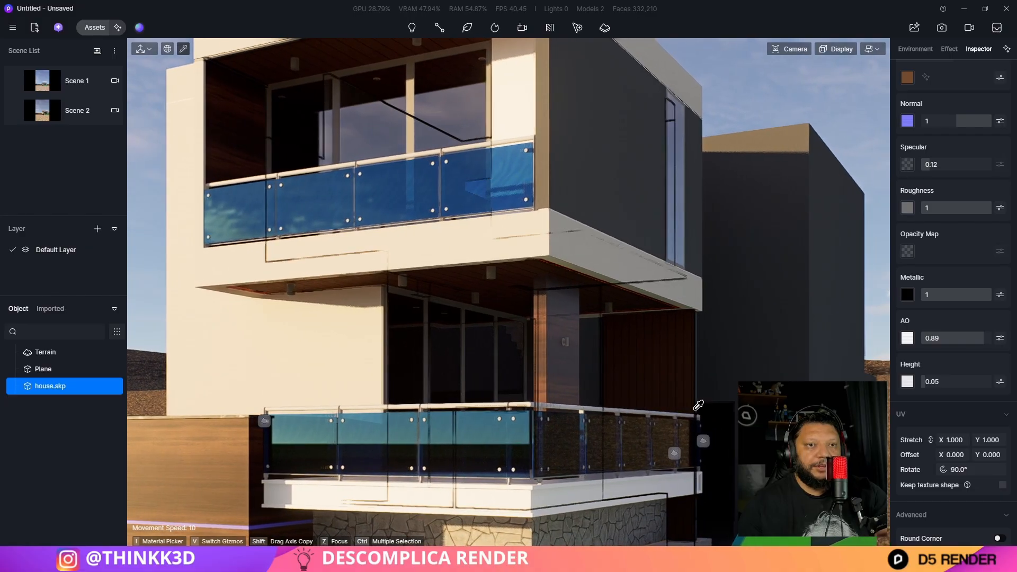
{"action": "right_click_drag", "start_coordinate": [496, 244], "coordinate": [382, 143]}
{"action": "right_click_drag", "start_coordinate": [676, 276], "coordinate": [636, 267]}
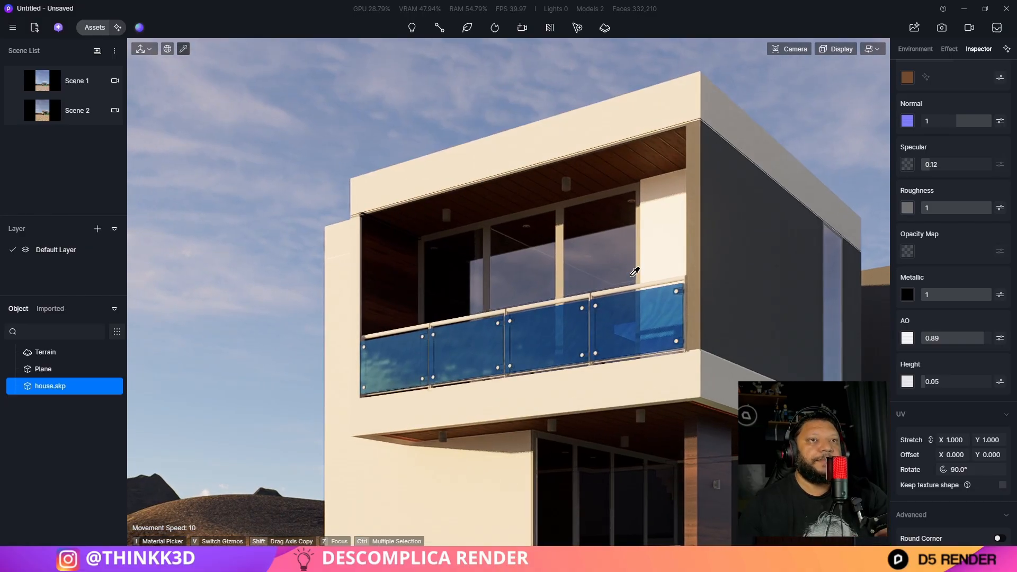
{"action": "left_click", "coordinate": [645, 163]}
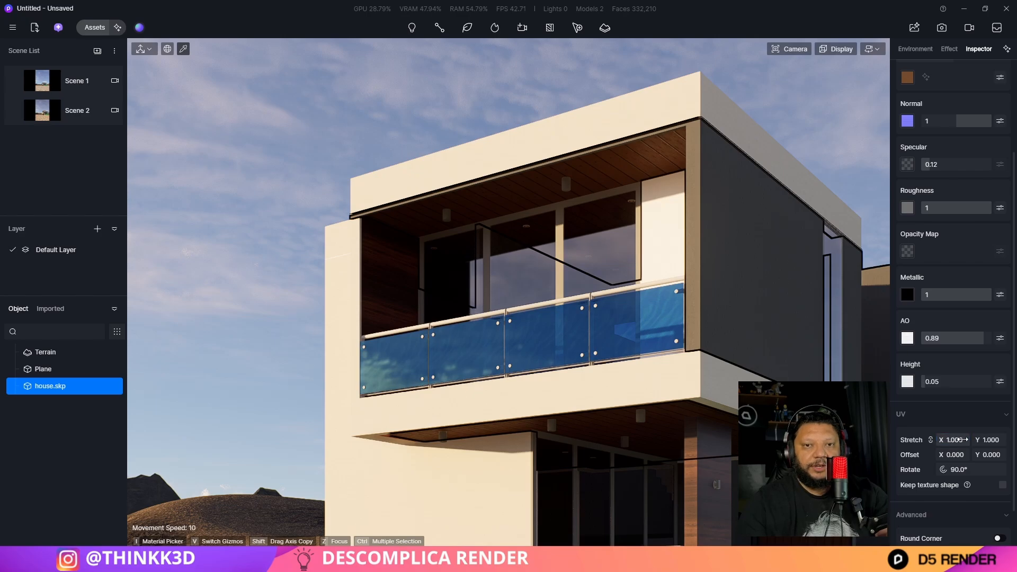
{"action": "key", "text": "Escape"}
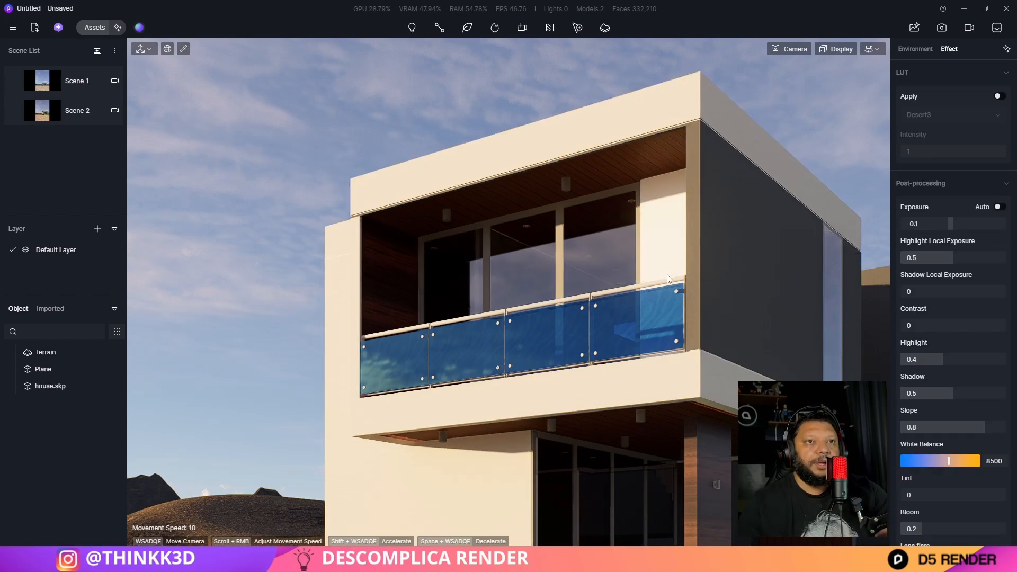
Copy White Concrete1 from the upper balcony's fascia to the border around the lower balcony's ceiling, keeping the ceiling planks wood
{"action": "right_click_drag", "start_coordinate": [667, 281], "coordinate": [697, 268]}
{"action": "key", "text": "q"}
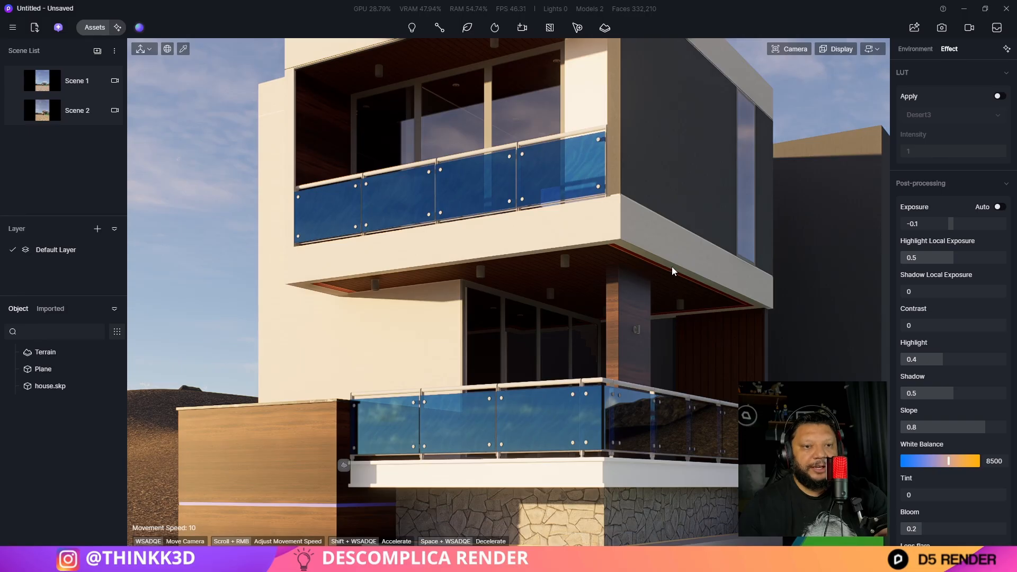
{"action": "left_click", "coordinate": [585, 229]}
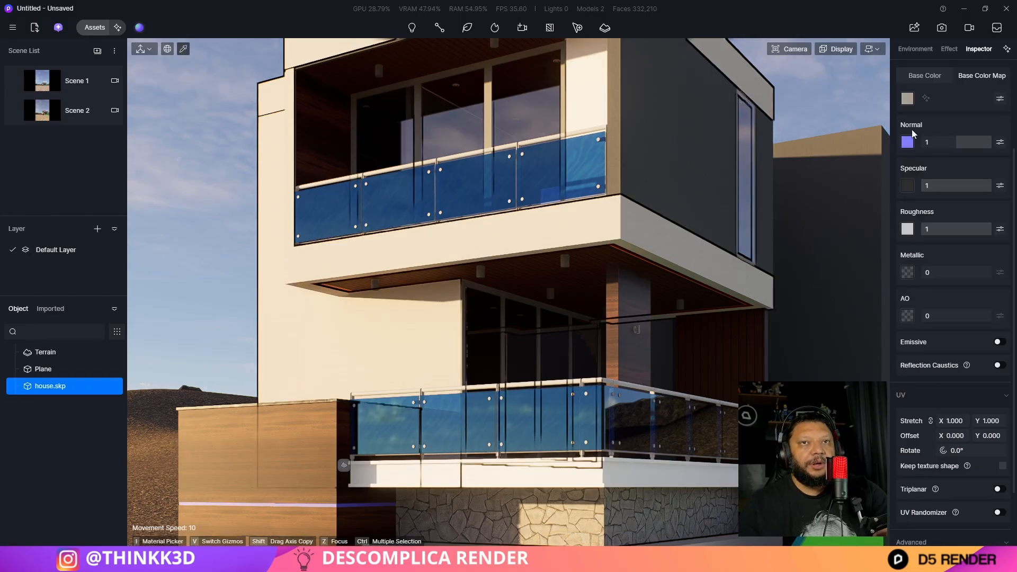
{"action": "scroll", "coordinate": [910, 106], "scroll_direction": "up", "scroll_amount": 3}
{"action": "left_click", "coordinate": [906, 89]}
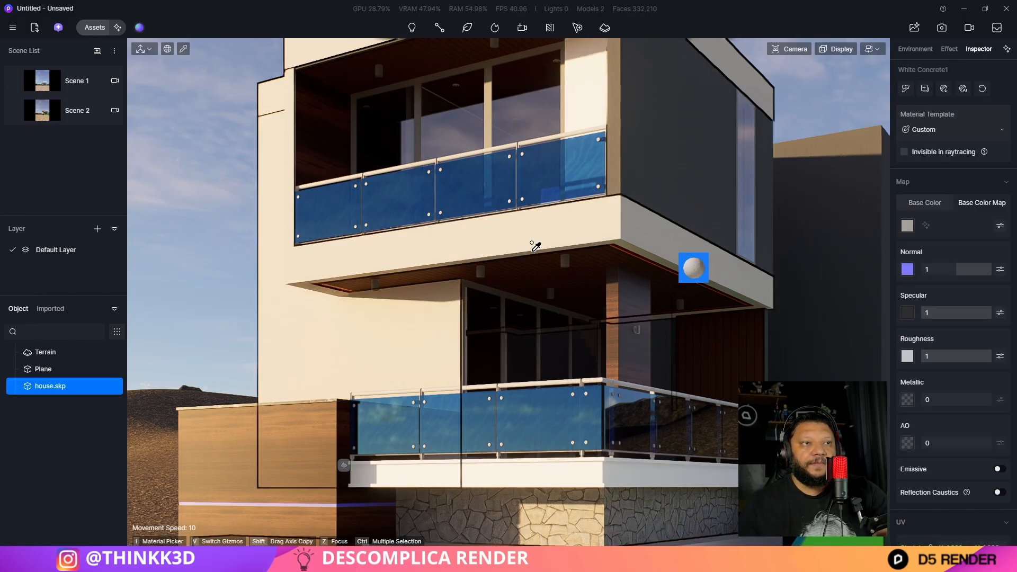
{"action": "left_click", "coordinate": [338, 281]}
{"action": "scroll", "coordinate": [334, 283], "scroll_direction": "up", "scroll_amount": 2}
{"action": "scroll", "coordinate": [328, 286], "scroll_direction": "up", "scroll_amount": 3}
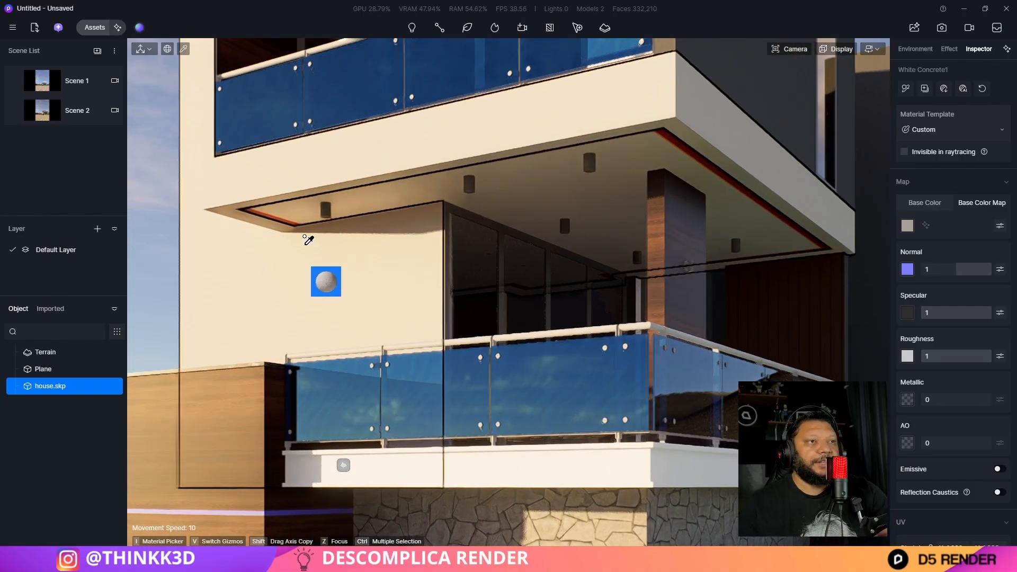
{"action": "key", "text": "ctrl+z"}
{"action": "left_click", "coordinate": [259, 197]}
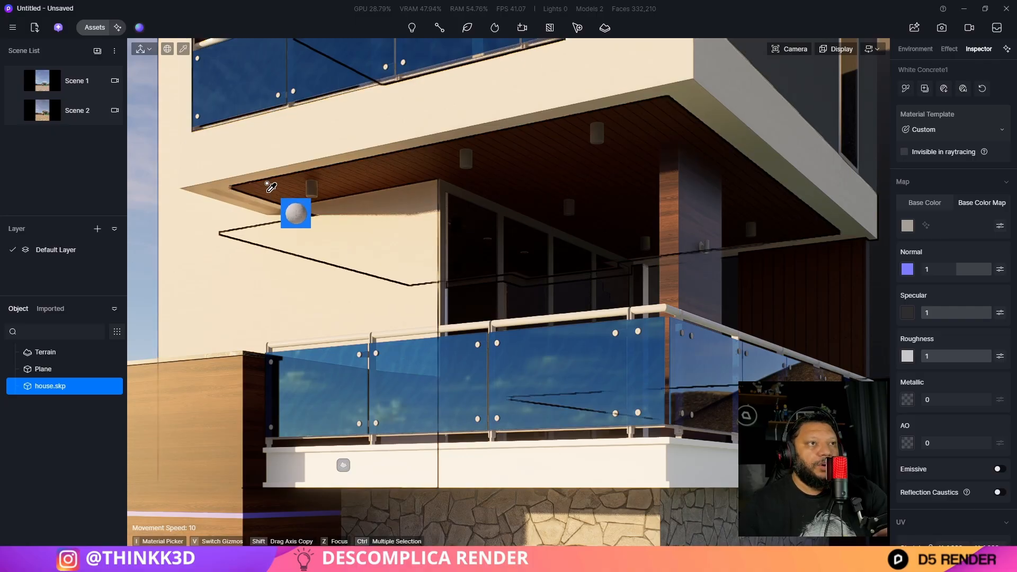
{"action": "key", "text": "Escape"}
Sample the fascia's White Concrete1 material and try a plain base color instead of its color map
{"action": "left_click", "coordinate": [421, 111]}
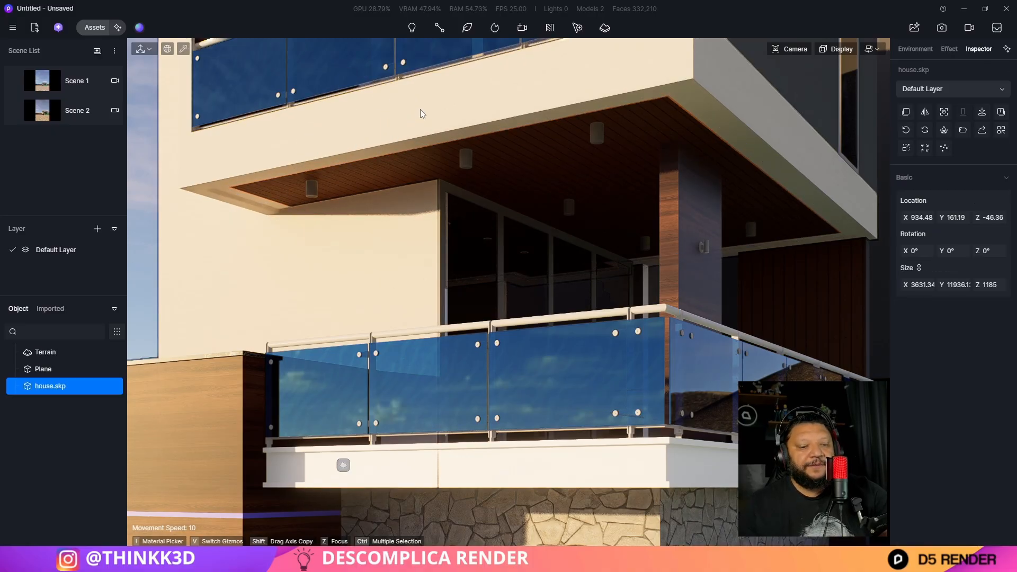
{"action": "key", "text": "i"}
{"action": "left_click", "coordinate": [419, 110]}
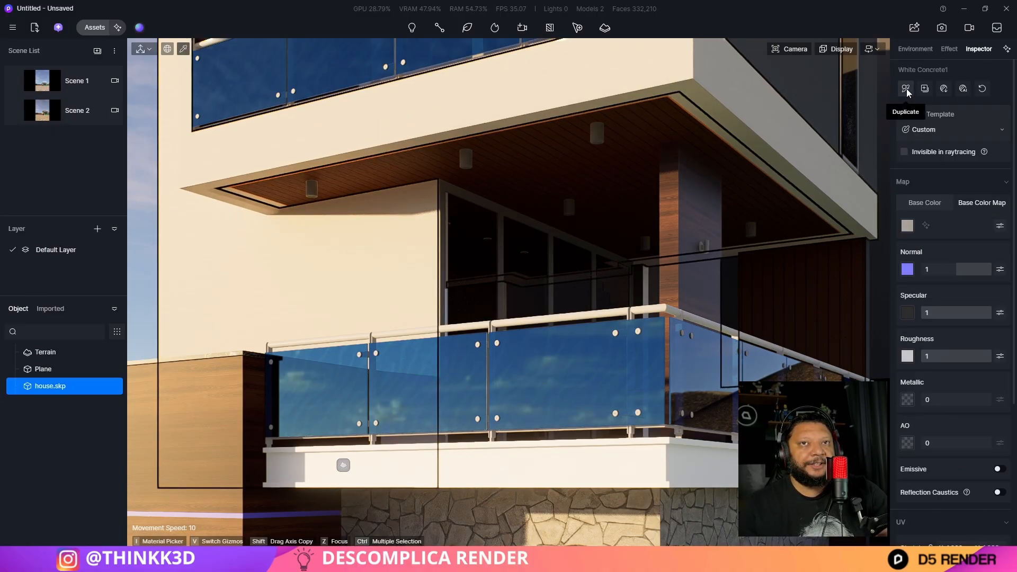
{"action": "left_click", "coordinate": [934, 207]}
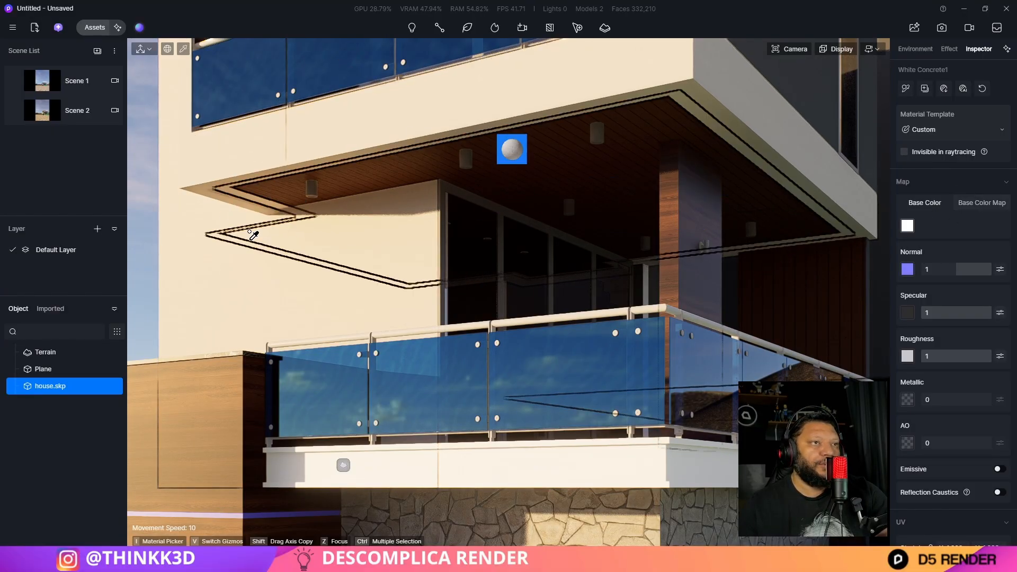
{"action": "key", "text": "Escape"}
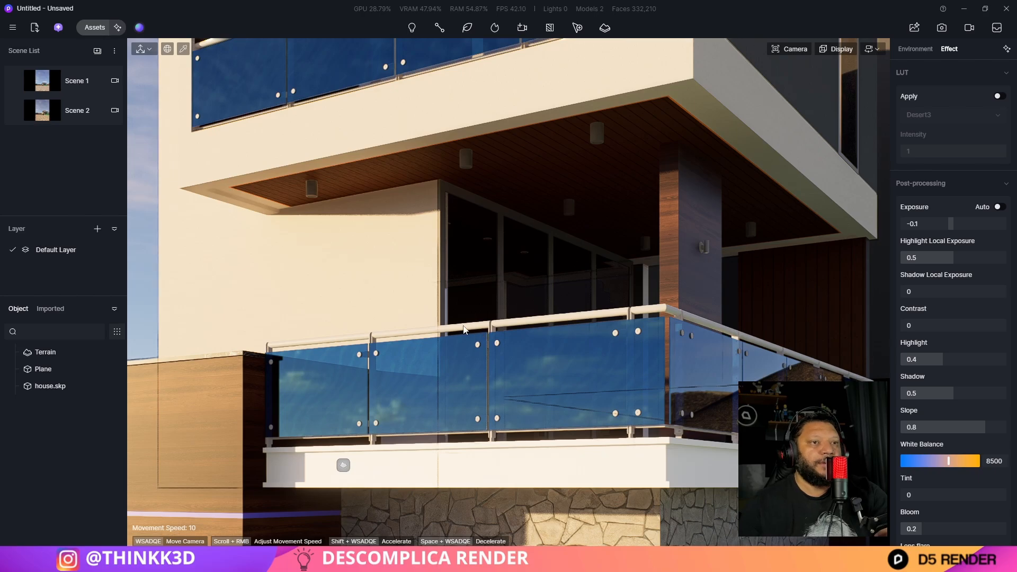
Sample White Concrete1 from the lower balcony's white wall and raise its base color map's brightness to 56
{"action": "left_click", "coordinate": [361, 257]}
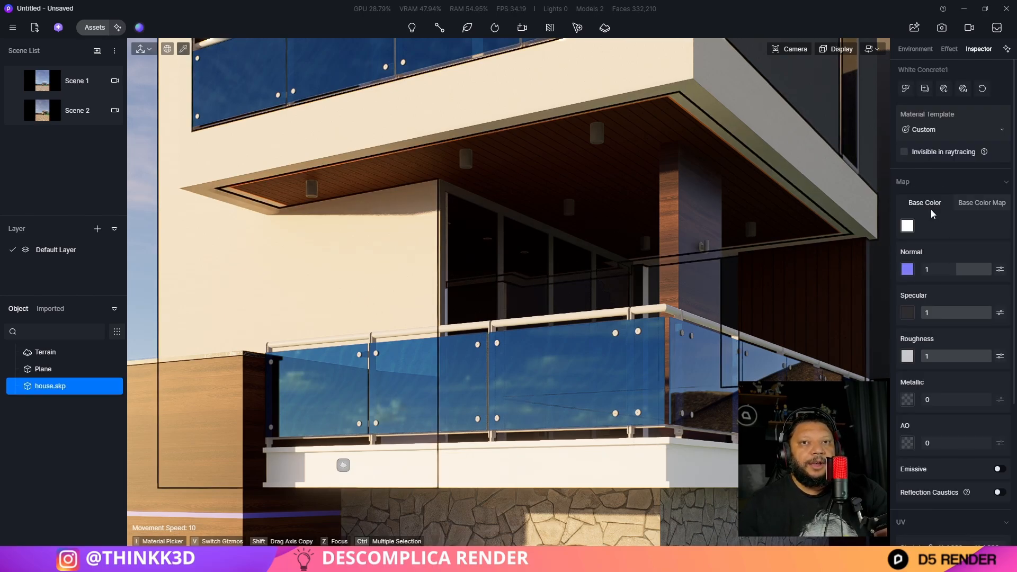
{"action": "left_click", "coordinate": [999, 226]}
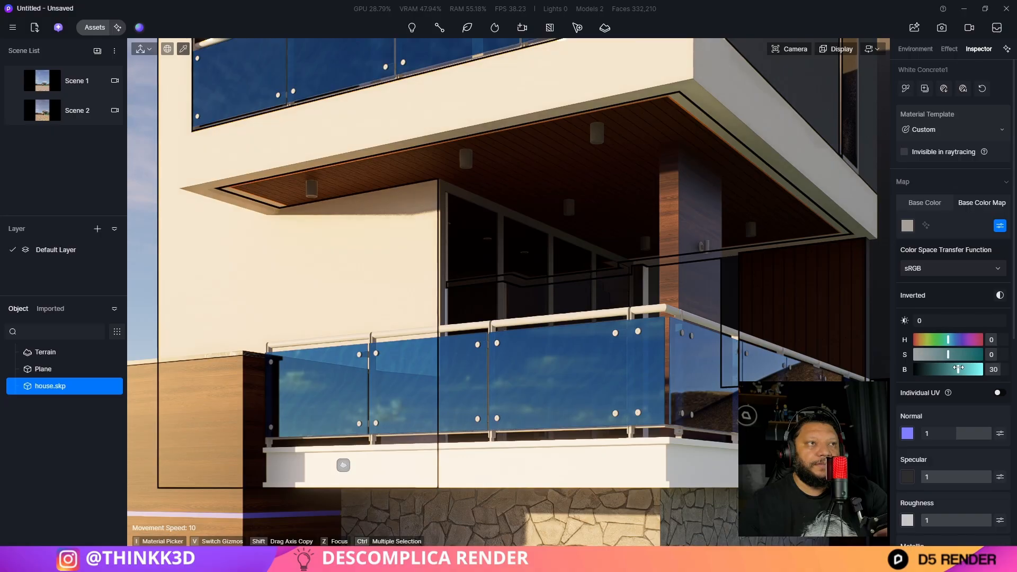
{"action": "left_click_drag", "start_coordinate": [958, 368], "coordinate": [969, 366]}
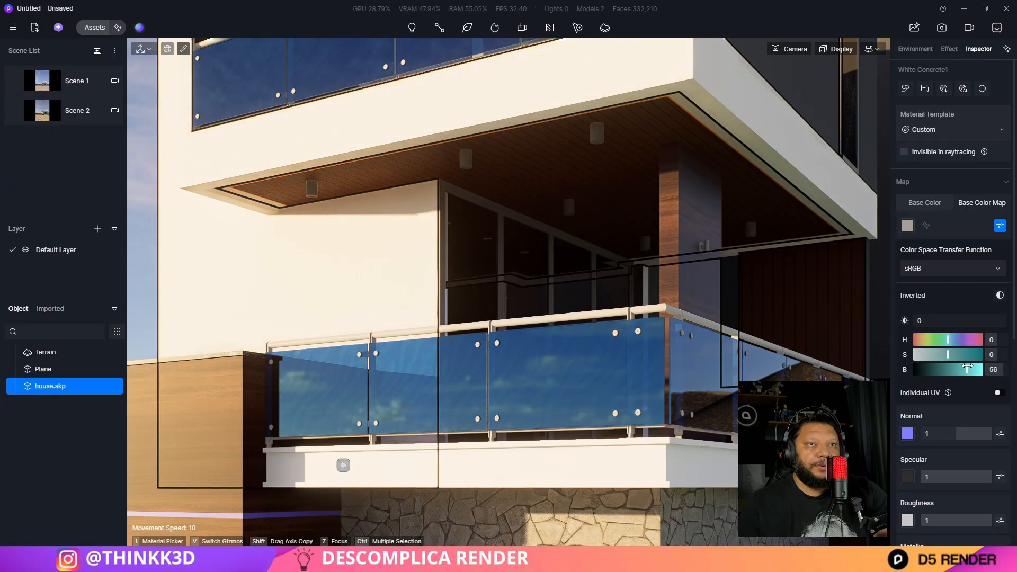
Copy the brightened White Concrete1 material to the edge trim of the lower balcony's ceiling and stop placing it
{"action": "left_click", "coordinate": [905, 89]}
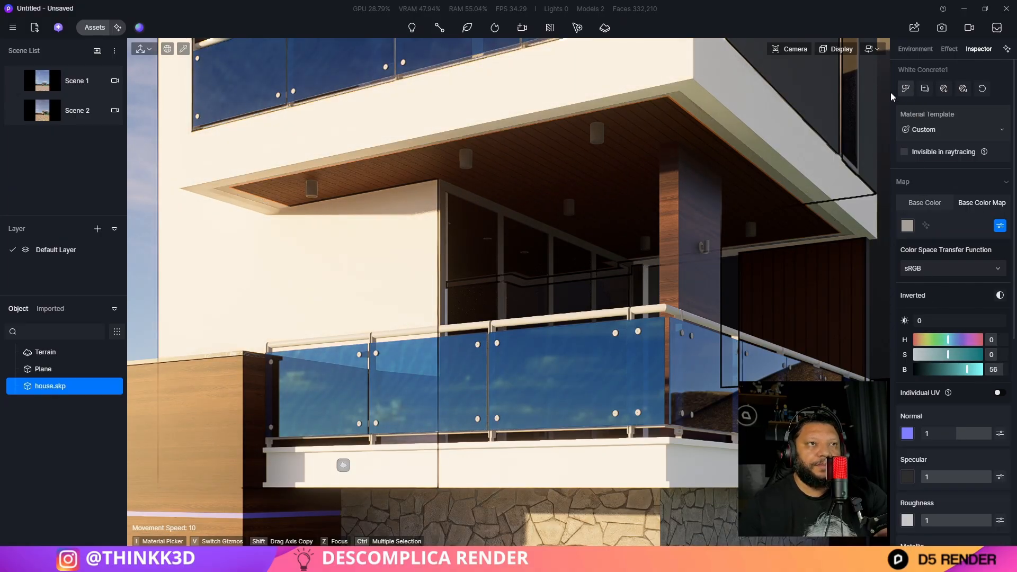
{"action": "left_click", "coordinate": [239, 187]}
{"action": "scroll", "coordinate": [526, 413], "scroll_direction": "down", "scroll_amount": 6}
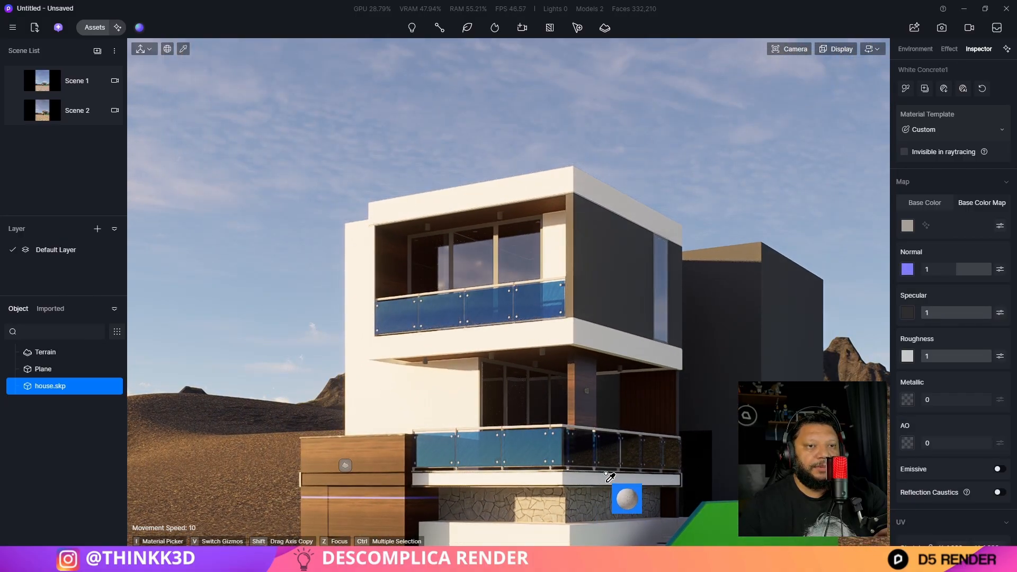
{"action": "key", "text": "Escape"}
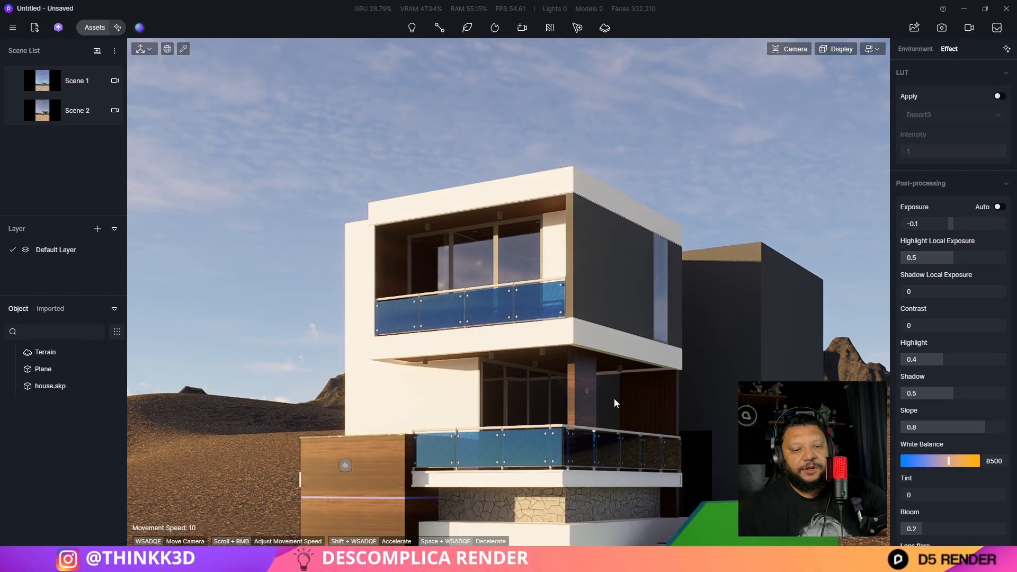
Sample the White Smooth Concrete material, copy it to the lower balcony's slab edge, and stop placing it
{"action": "left_click", "coordinate": [666, 348]}
{"action": "left_click", "coordinate": [905, 89]}
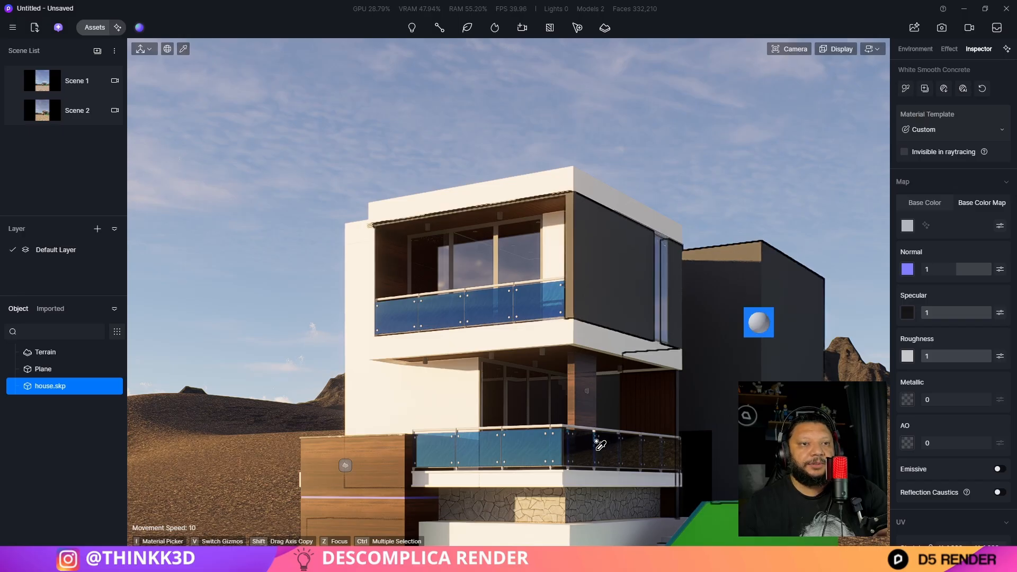
{"action": "left_click", "coordinate": [592, 472]}
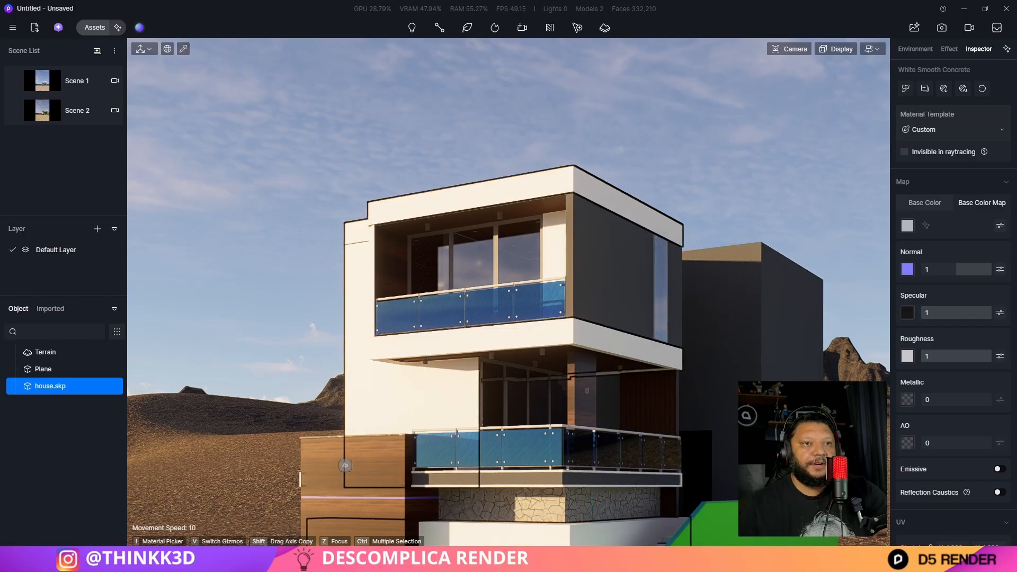
{"action": "left_click", "coordinate": [565, 466]}
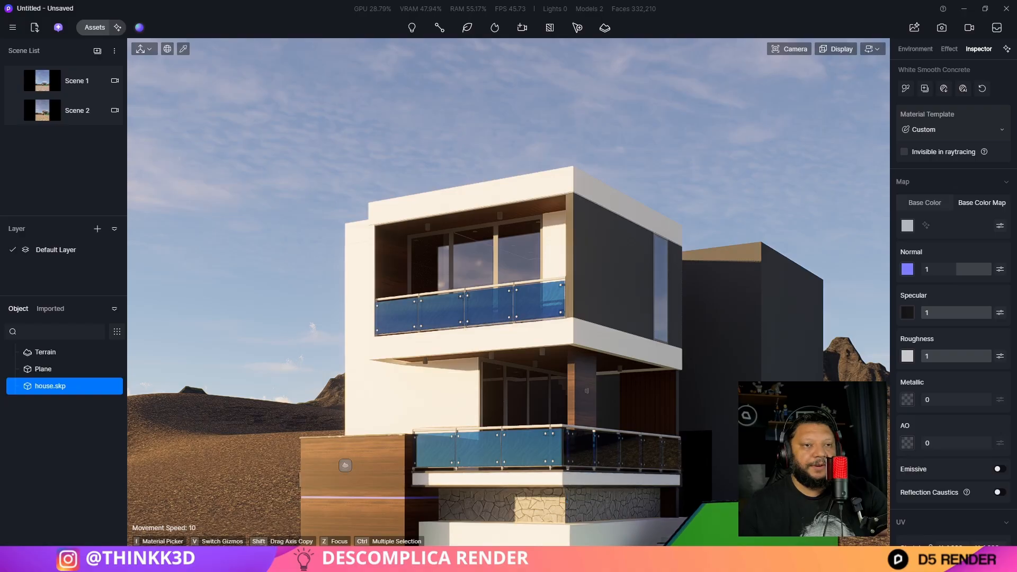
{"action": "key", "text": "Escape"}
Examine the white concrete and wood surfaces across the facade from farther away and close up
{"action": "key", "text": "q"}
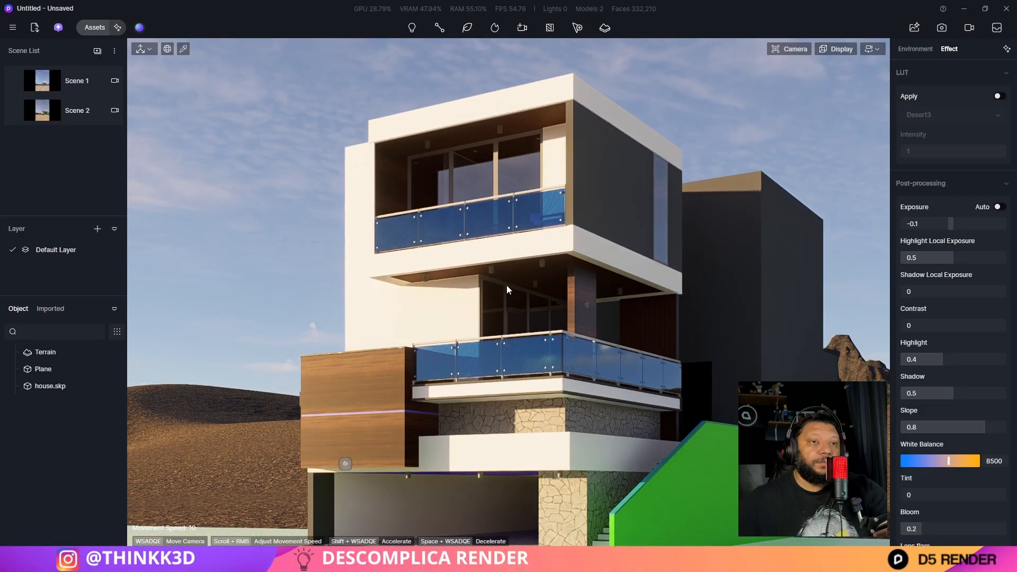
{"action": "key", "text": "q"}
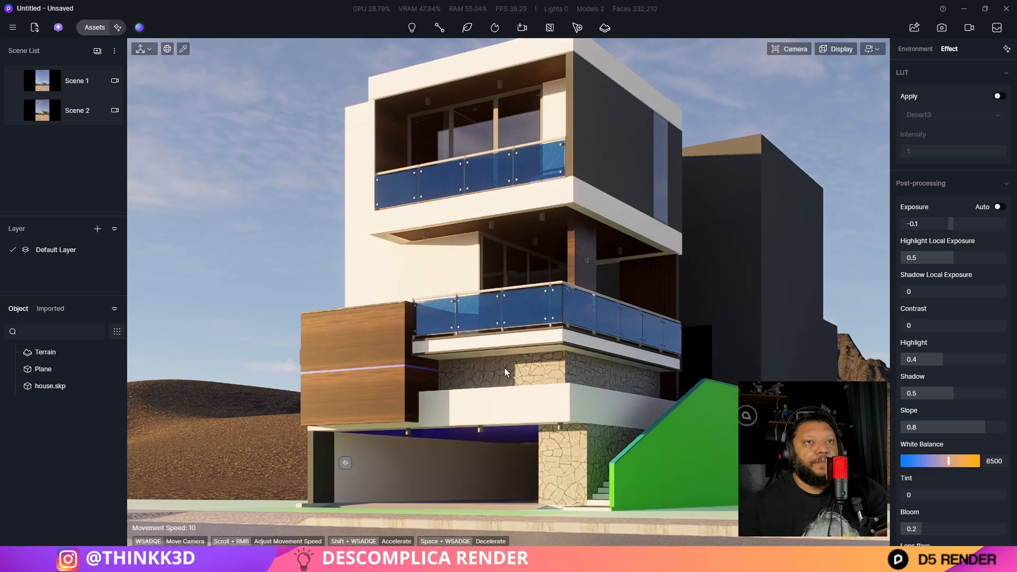
{"action": "key", "text": "s"}
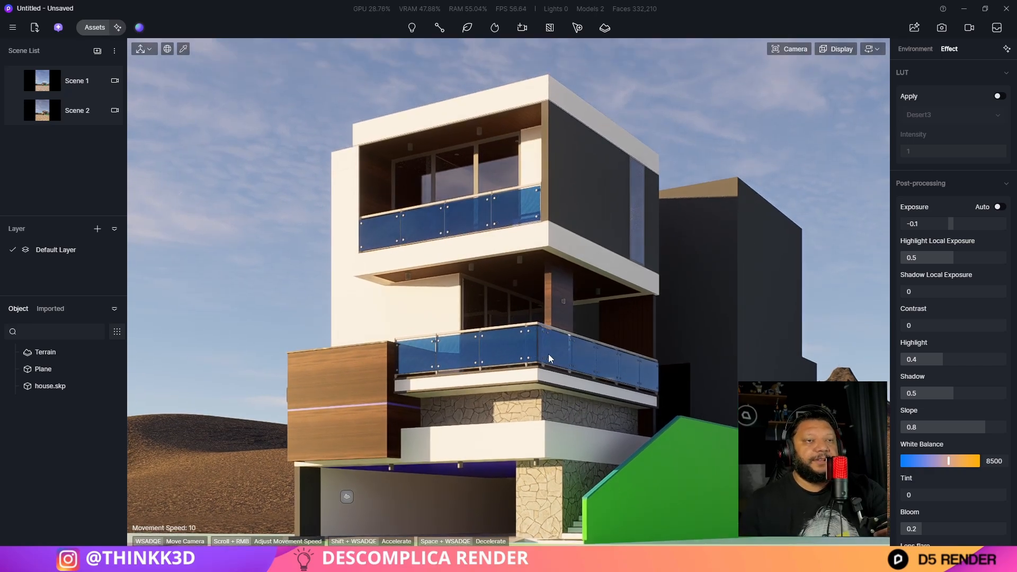
{"action": "key", "text": "w"}
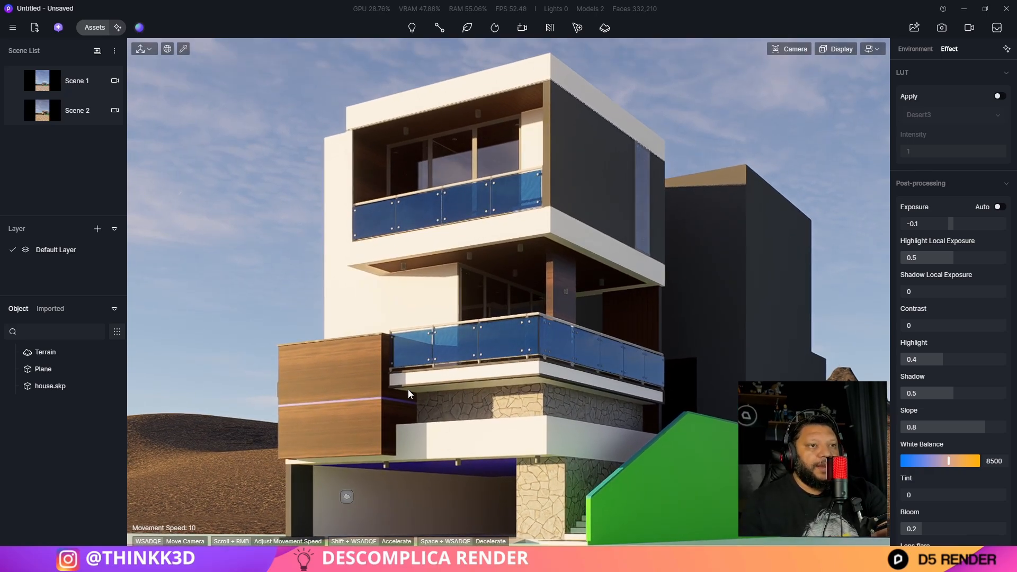
{"action": "key", "text": "w"}
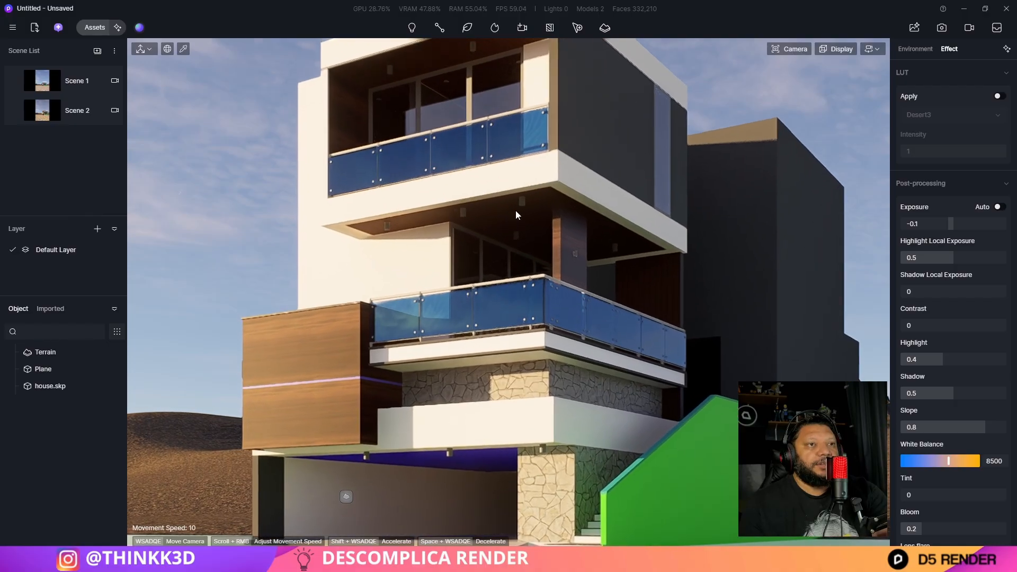
{"action": "key", "text": "w"}
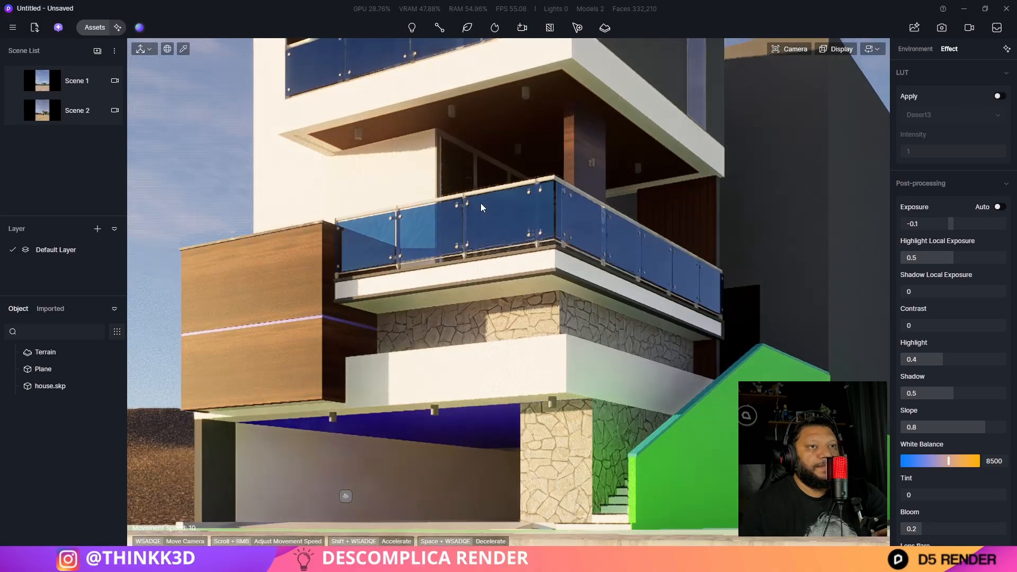
{"action": "key", "text": "e"}
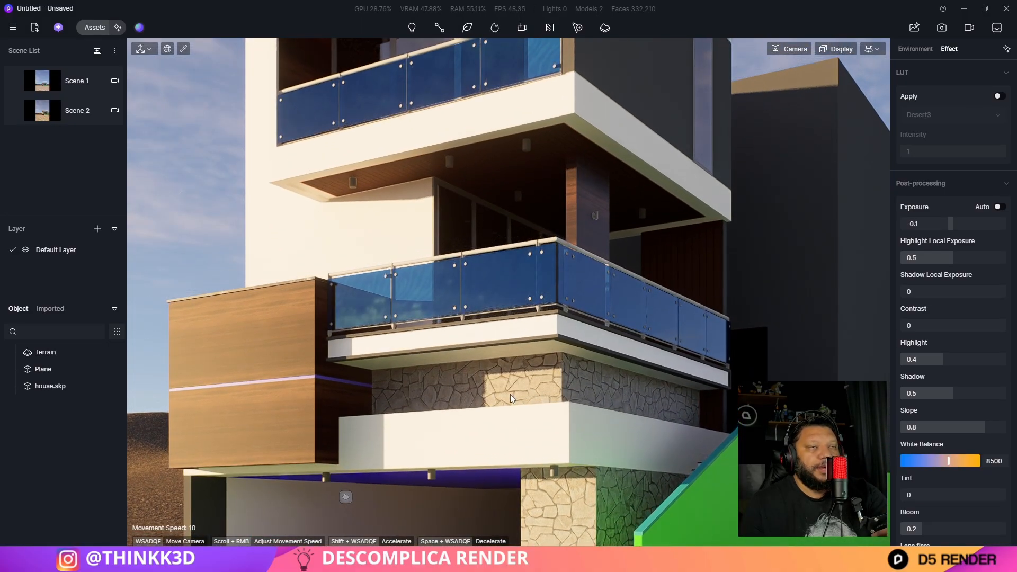
Apply the Road surface 06 material from the Outdoor Ground library to the stone walls and ground-floor pillar, and stop placing it
{"action": "left_click", "coordinate": [93, 28]}
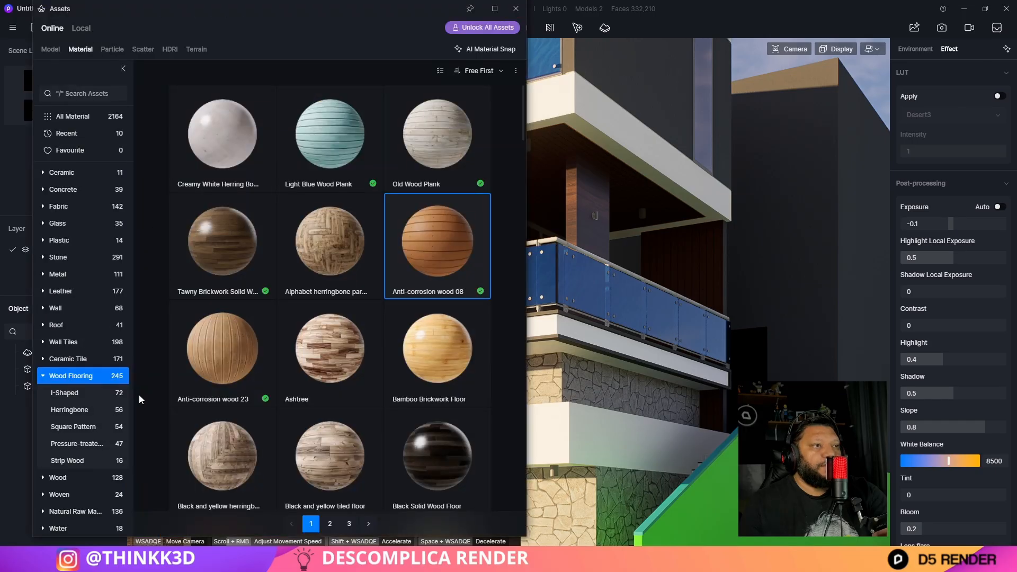
{"action": "left_click", "coordinate": [43, 376]}
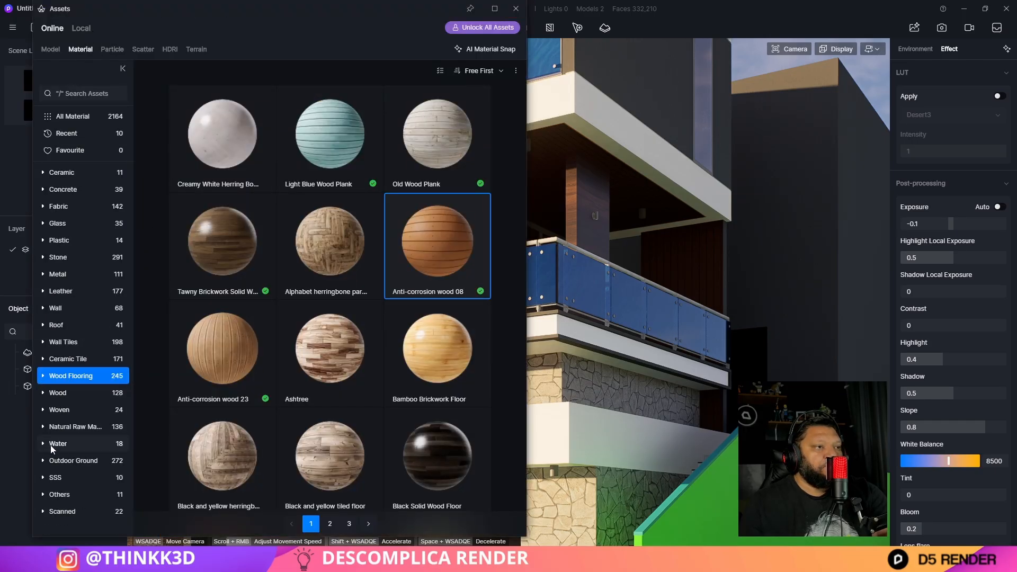
{"action": "left_click", "coordinate": [84, 461]}
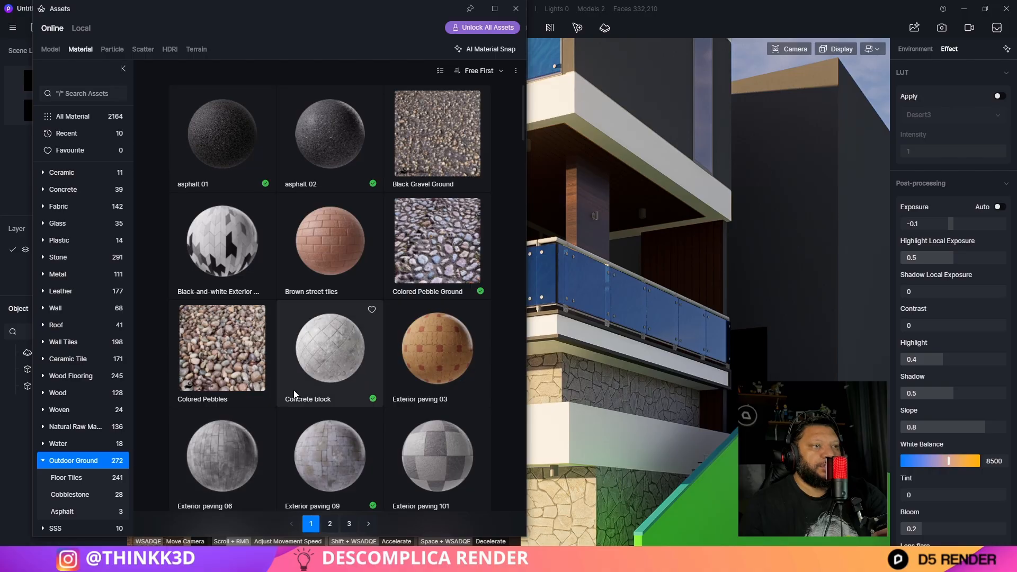
{"action": "scroll", "coordinate": [313, 390], "scroll_direction": "down", "scroll_amount": 2}
{"action": "scroll", "coordinate": [363, 342], "scroll_direction": "down", "scroll_amount": 15}
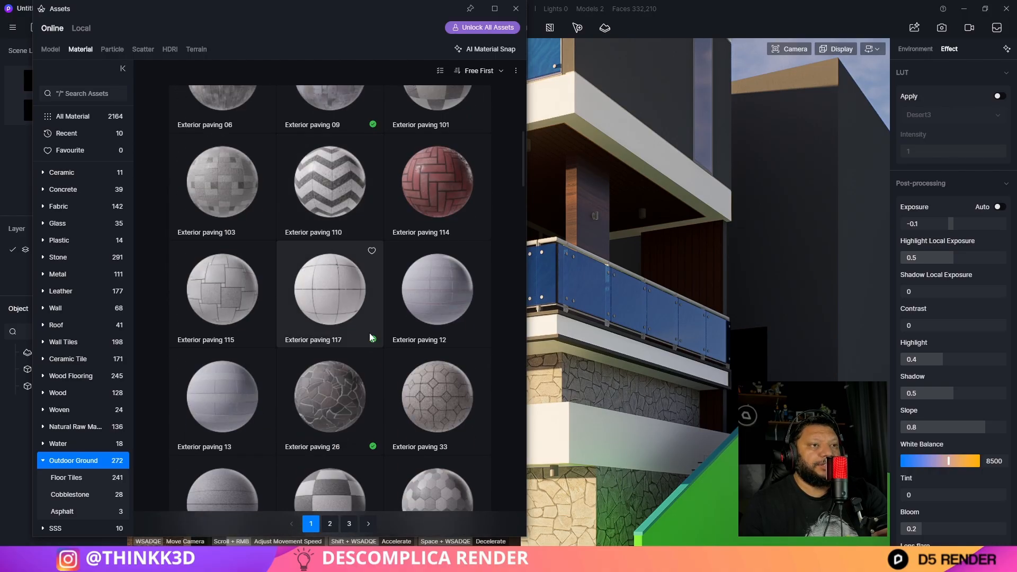
{"action": "scroll", "coordinate": [369, 328], "scroll_direction": "down", "scroll_amount": 5}
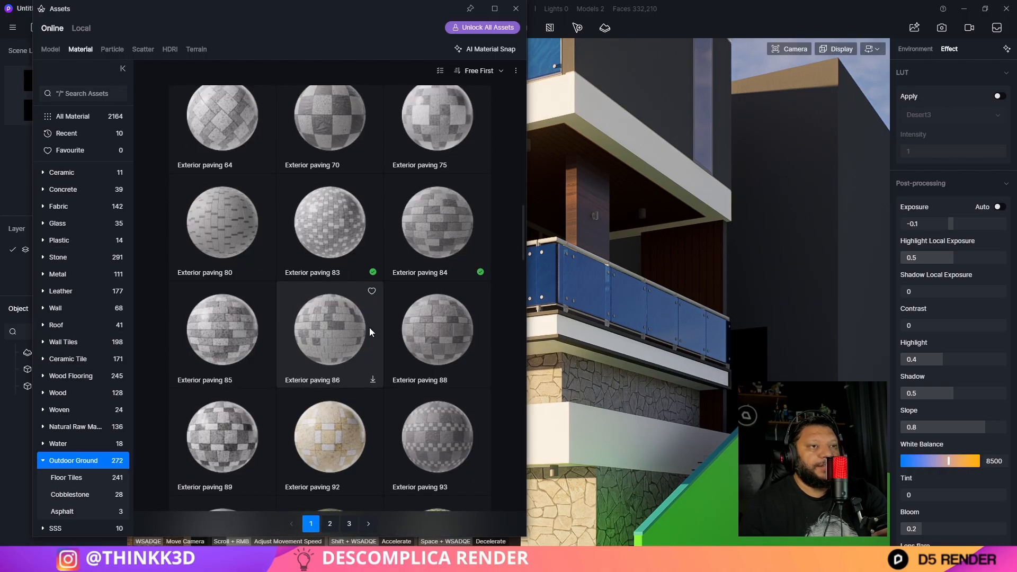
{"action": "scroll", "coordinate": [296, 402], "scroll_direction": "down", "scroll_amount": 5}
{"action": "scroll", "coordinate": [336, 403], "scroll_direction": "down", "scroll_amount": 10}
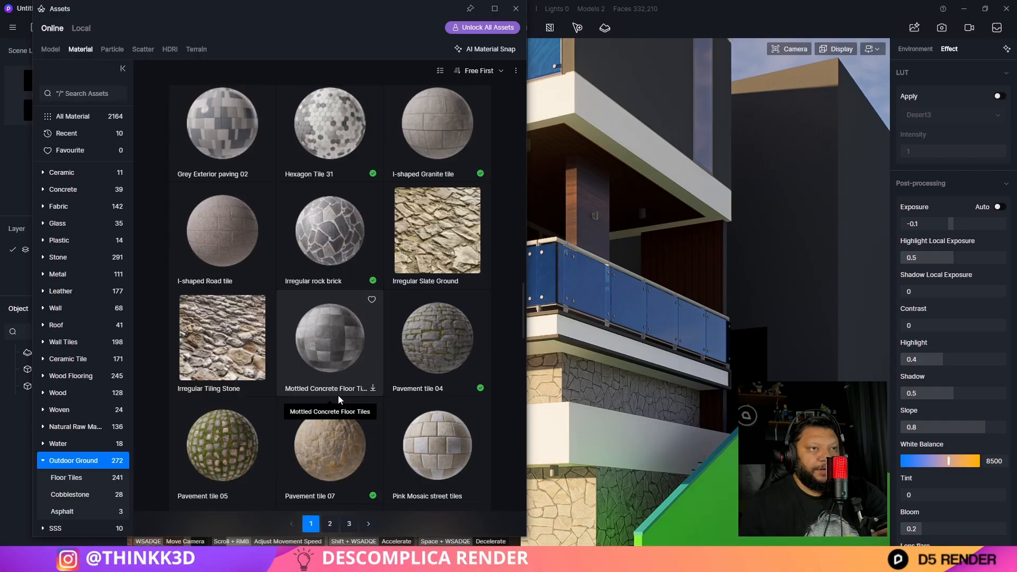
{"action": "scroll", "coordinate": [375, 360], "scroll_direction": "down", "scroll_amount": 12}
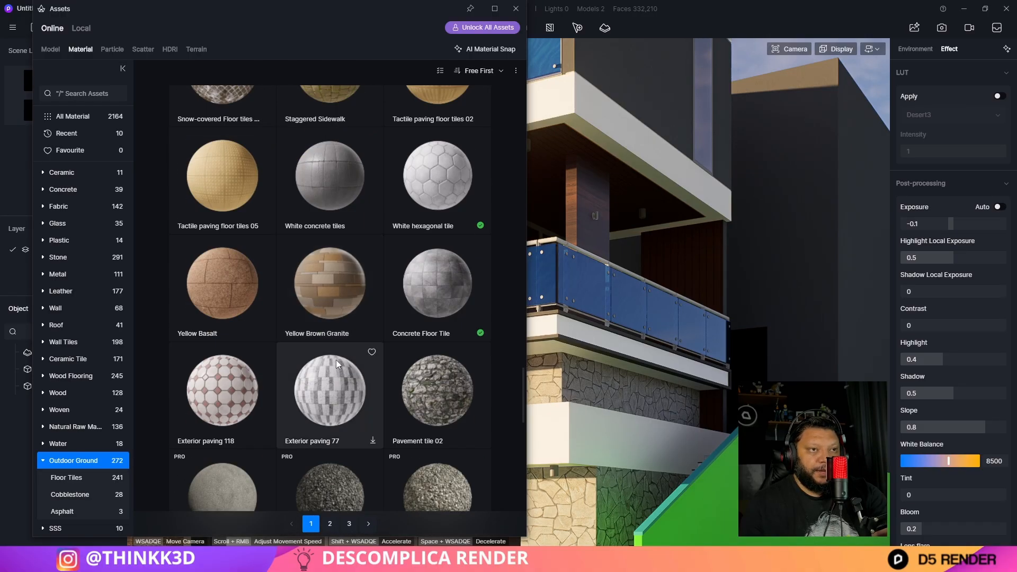
{"action": "scroll", "coordinate": [345, 357], "scroll_direction": "up", "scroll_amount": 12}
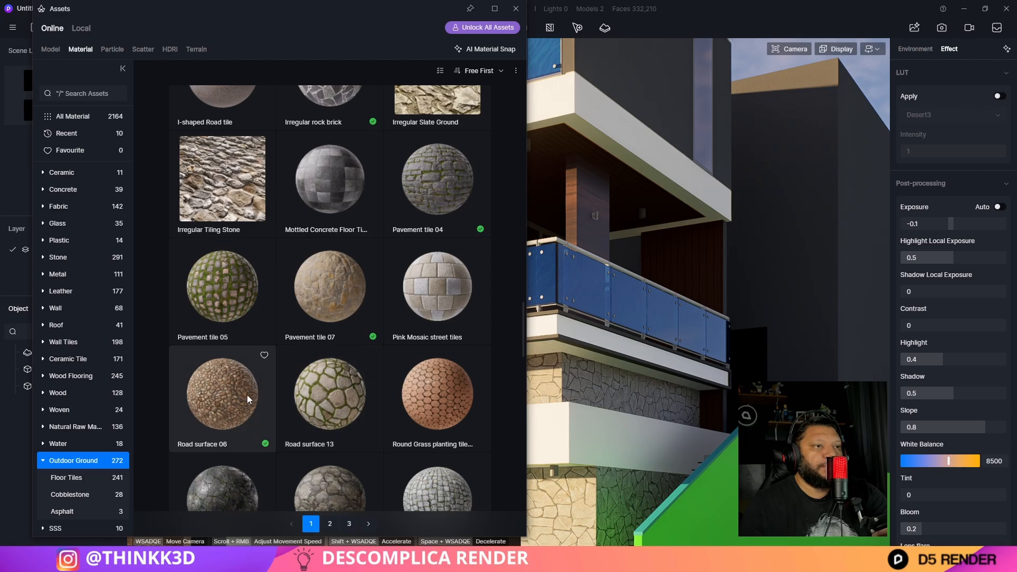
{"action": "left_click", "coordinate": [224, 398]}
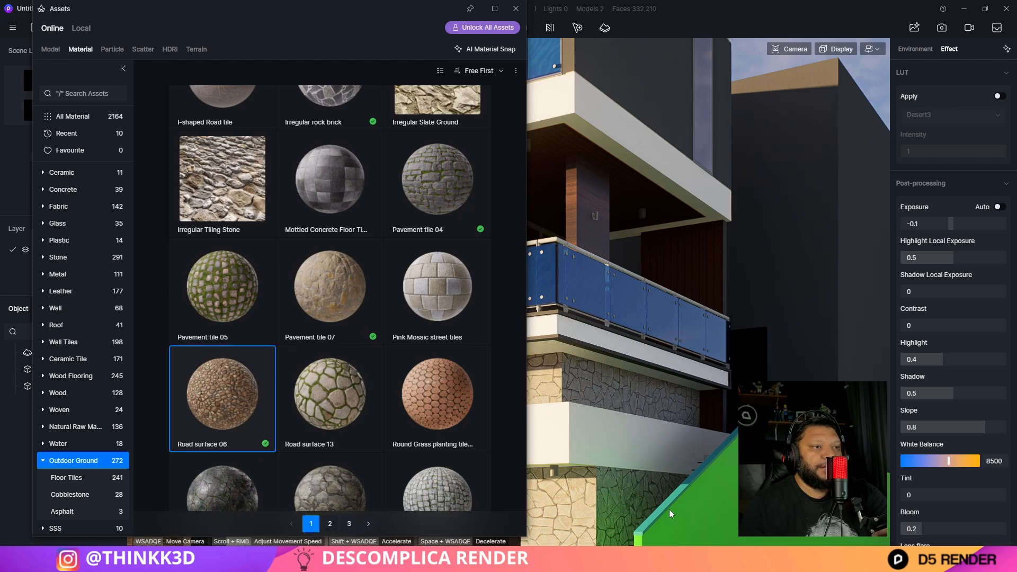
{"action": "left_click", "coordinate": [615, 391]}
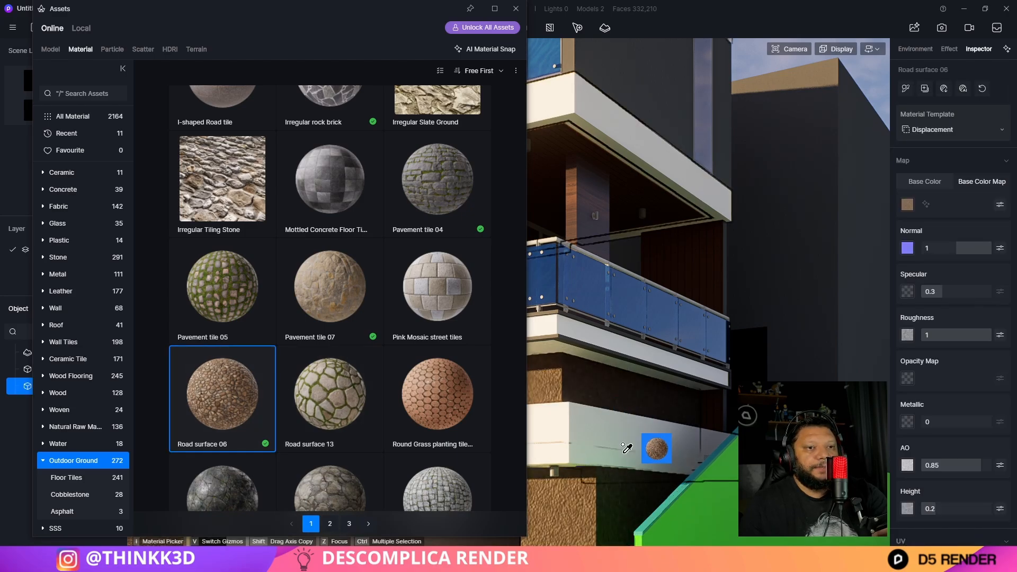
{"action": "right_click", "coordinate": [603, 479]}
Set the UV stretch of the pillar's Road surface 06 material to 0.5 and close the asset library
{"action": "left_click", "coordinate": [601, 479]}
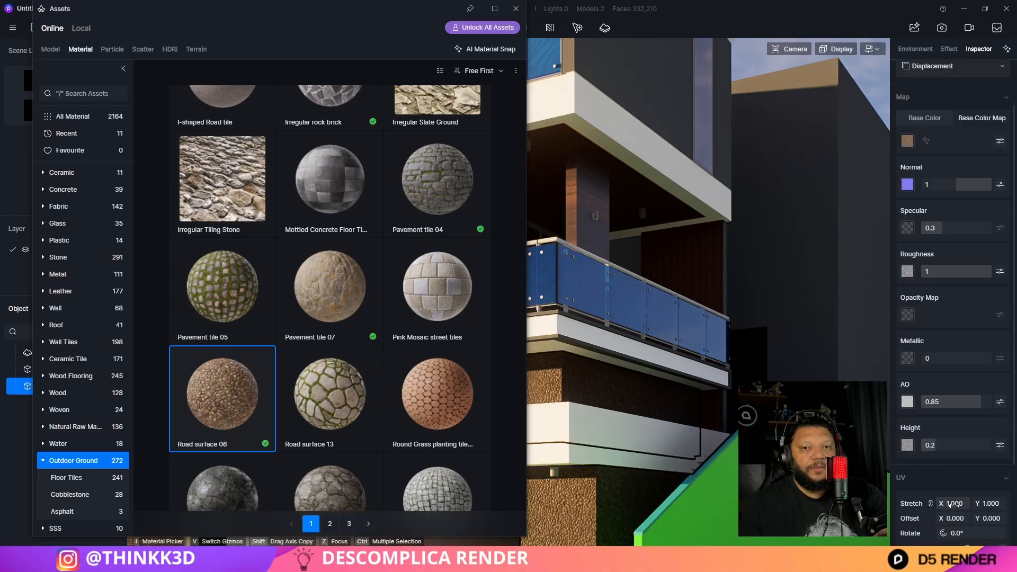
{"action": "left_click_drag", "start_coordinate": [953, 504], "coordinate": [949, 503]}
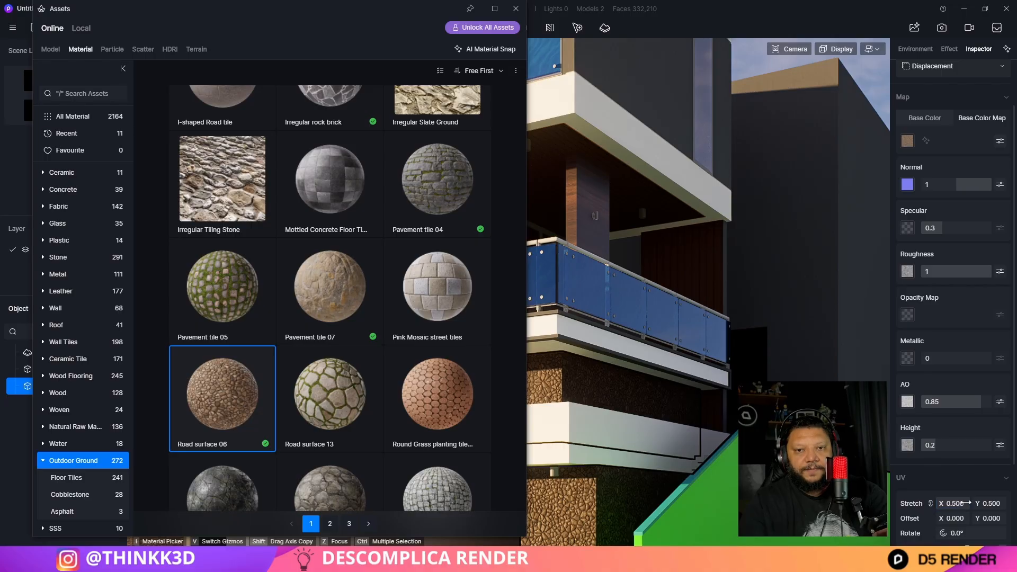
{"action": "left_click", "coordinate": [518, 9]}
{"action": "scroll", "coordinate": [662, 333], "scroll_direction": "down", "scroll_amount": 2}
{"action": "right_click_drag", "start_coordinate": [663, 334], "coordinate": [690, 352]}
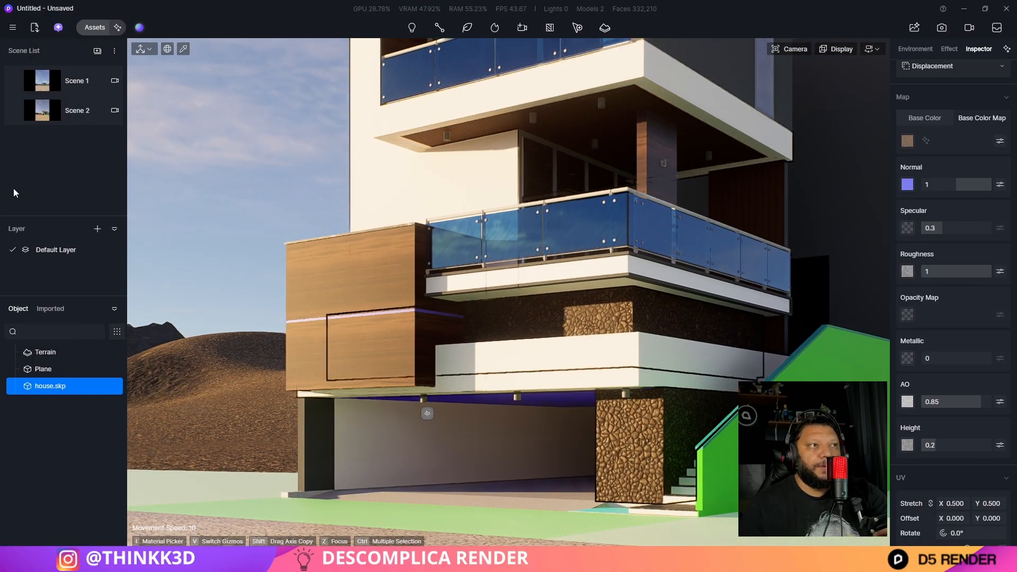
Recall Scene 2, sample White Smooth Concrete from the dark rear volume, and copy it to the green side stair wall
{"action": "left_click", "coordinate": [44, 112]}
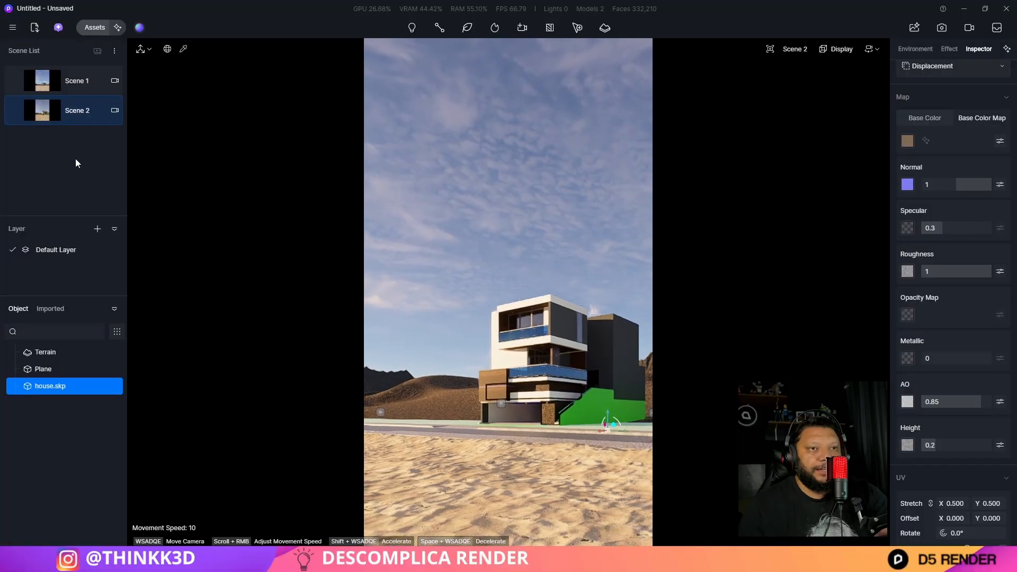
{"action": "left_click", "coordinate": [594, 258]}
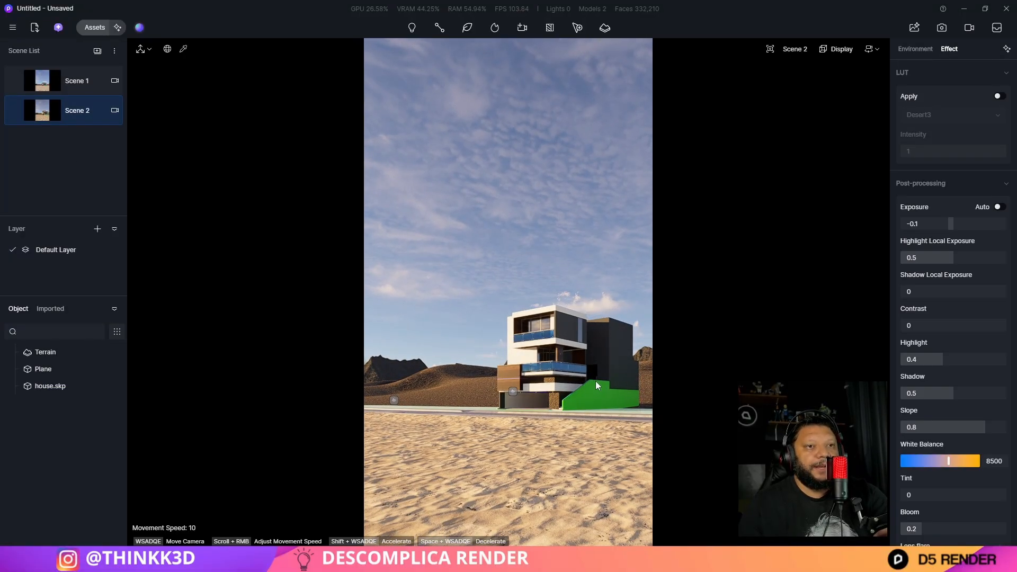
{"action": "right_click_drag", "start_coordinate": [625, 364], "coordinate": [734, 422]}
{"action": "key", "text": "w"}
{"action": "left_click", "coordinate": [730, 362]}
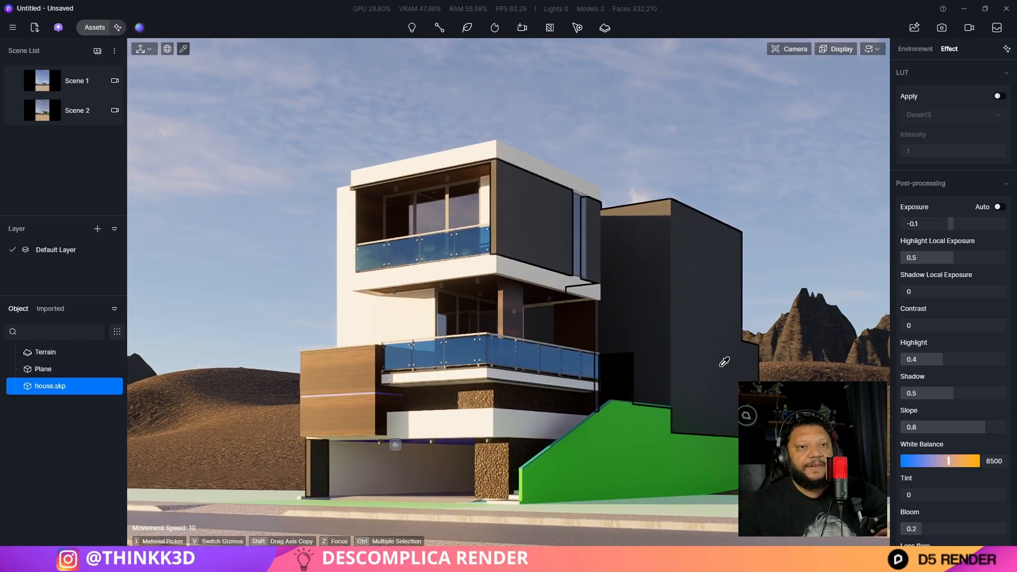
{"action": "left_click", "coordinate": [906, 88]}
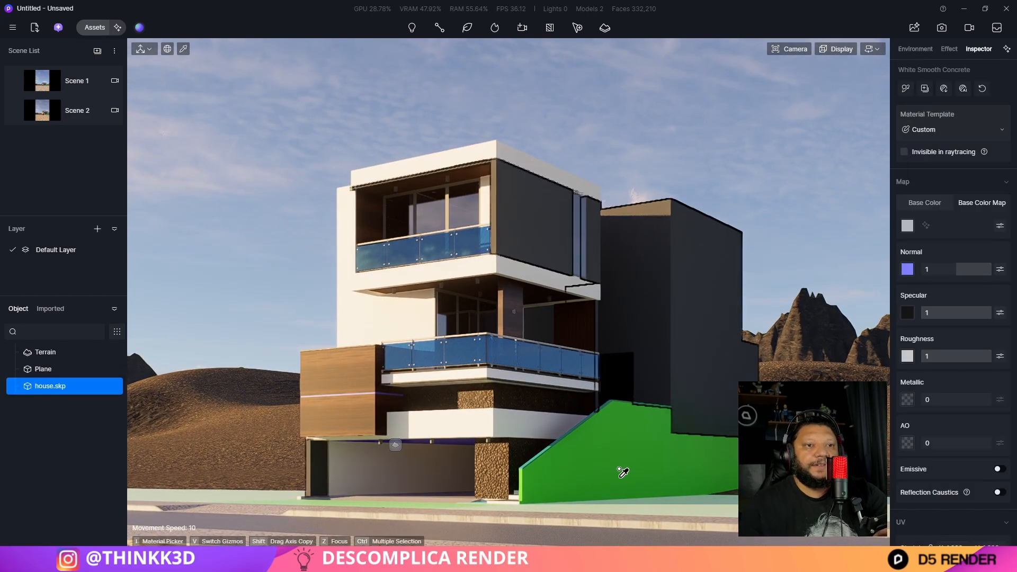
{"action": "left_click", "coordinate": [619, 466]}
{"action": "key", "text": "Escape"}
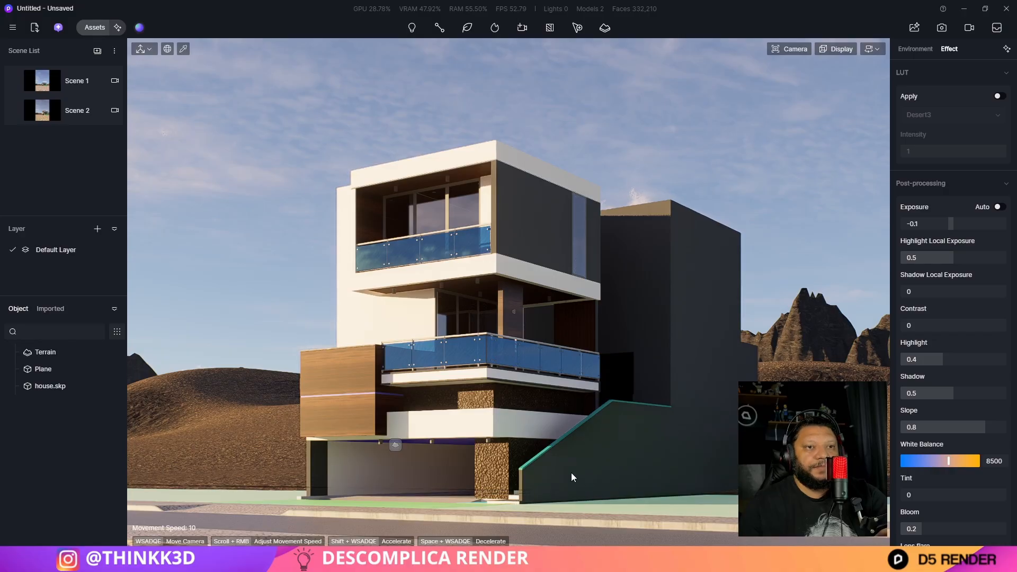
Inspect the base color of the White Smooth Concrete material on the side stair wall
{"action": "scroll", "coordinate": [572, 477], "scroll_direction": "up", "scroll_amount": 5}
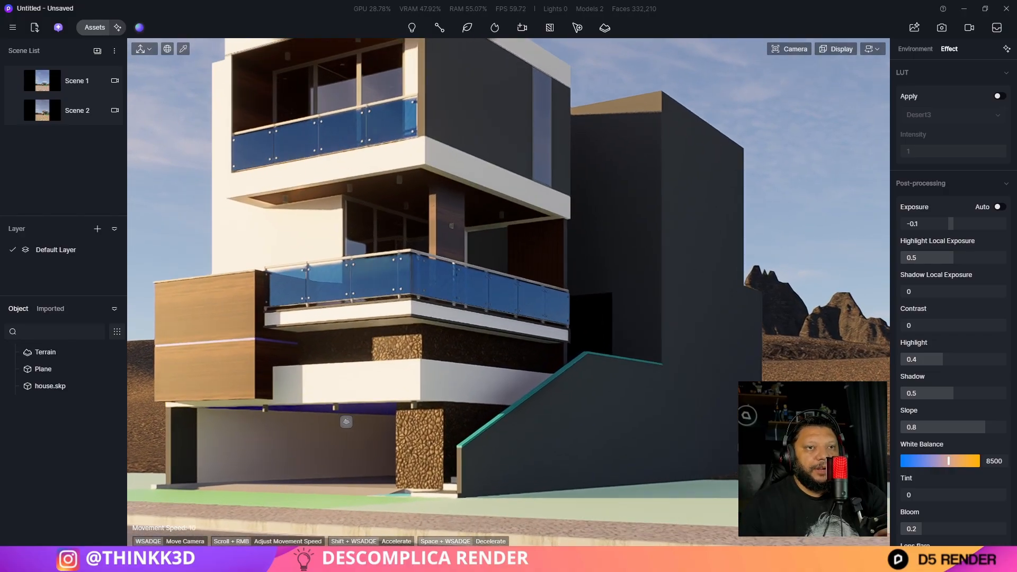
{"action": "scroll", "coordinate": [507, 465], "scroll_direction": "up", "scroll_amount": 3}
{"action": "left_click", "coordinate": [586, 419]}
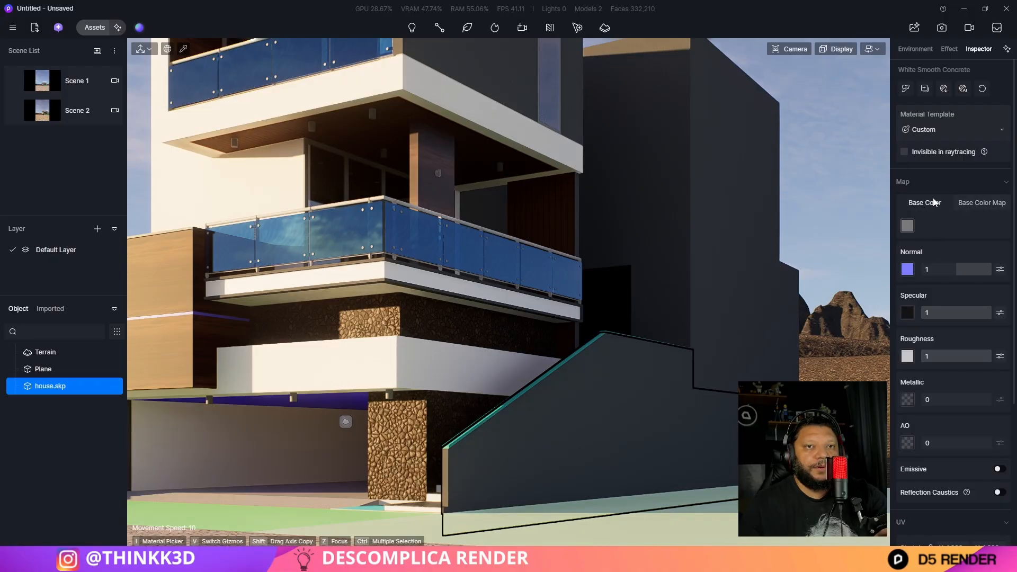
{"action": "key", "text": "Escape"}
Sample Anti-corrosion wood 08 from the balcony ceiling, copy it to the purple garage ceiling, and stop placing it
{"action": "key", "text": "a"}
{"action": "key", "text": "w"}
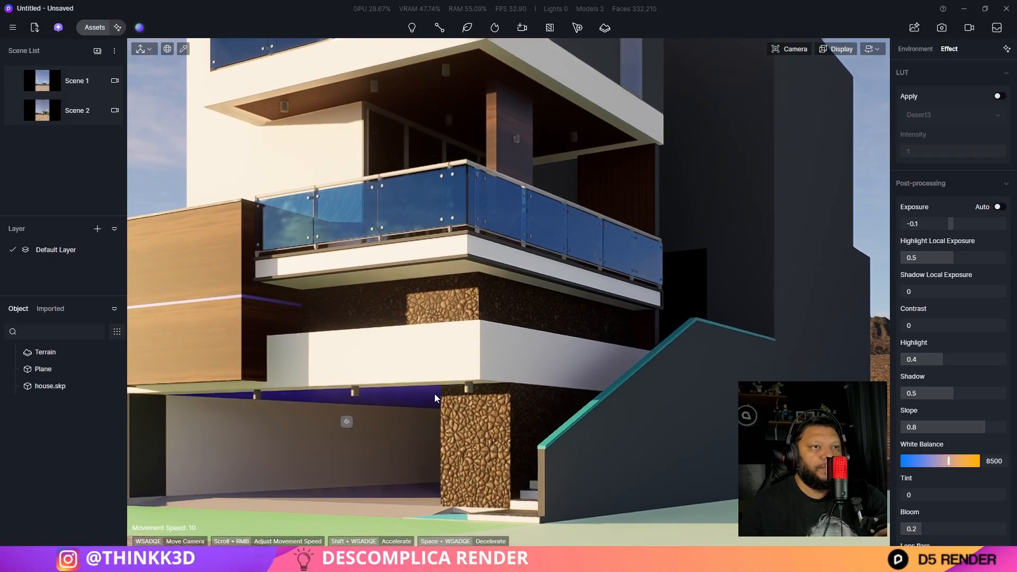
{"action": "key", "text": "a"}
{"action": "right_click_drag", "start_coordinate": [565, 252], "coordinate": [563, 227]}
{"action": "key", "text": "i"}
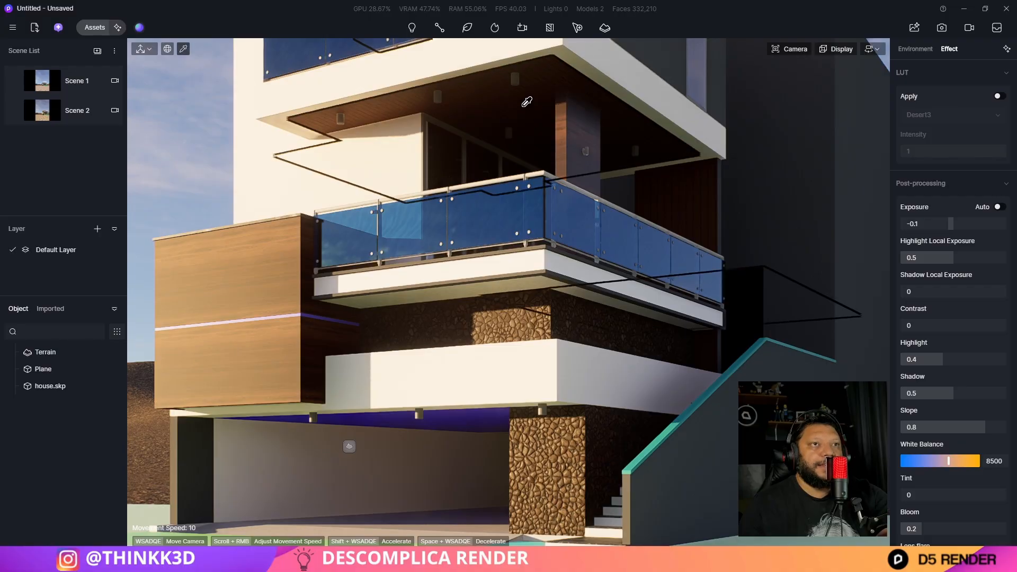
{"action": "left_click", "coordinate": [522, 106]}
{"action": "left_click", "coordinate": [905, 88]}
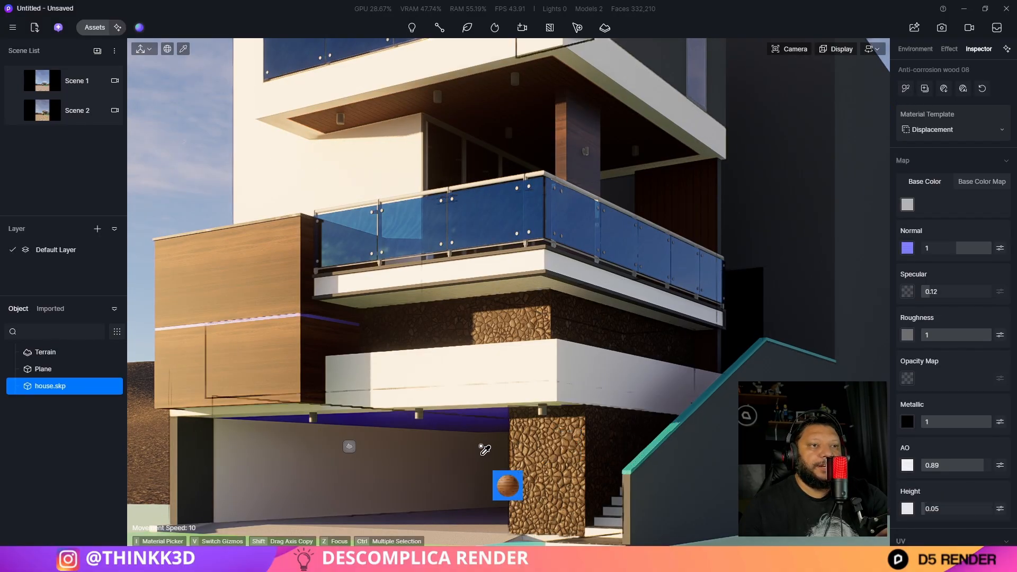
{"action": "key", "text": "Escape"}
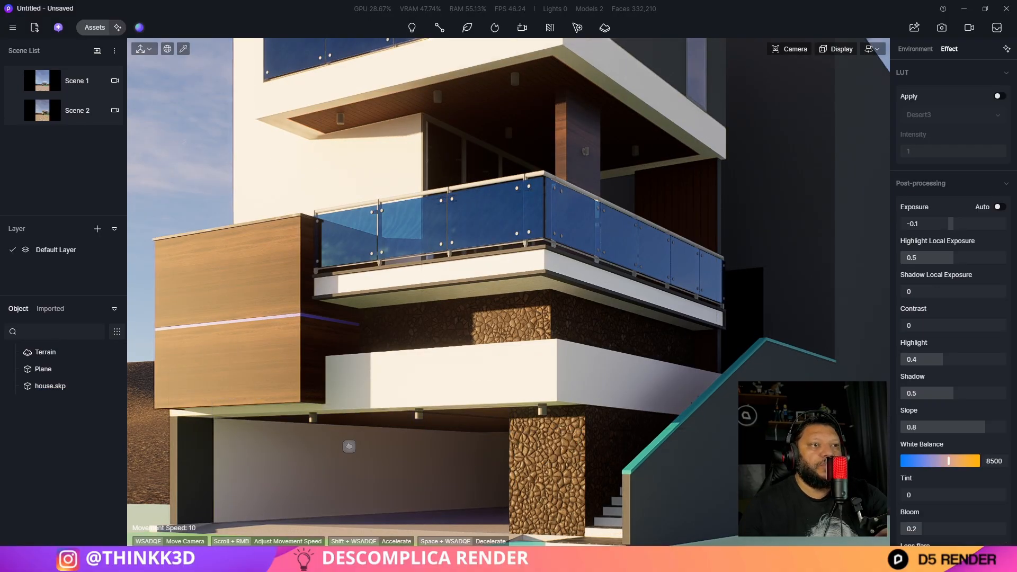
Open the material library with the projecting wood volume and its light strip in view
{"action": "key", "text": "a"}
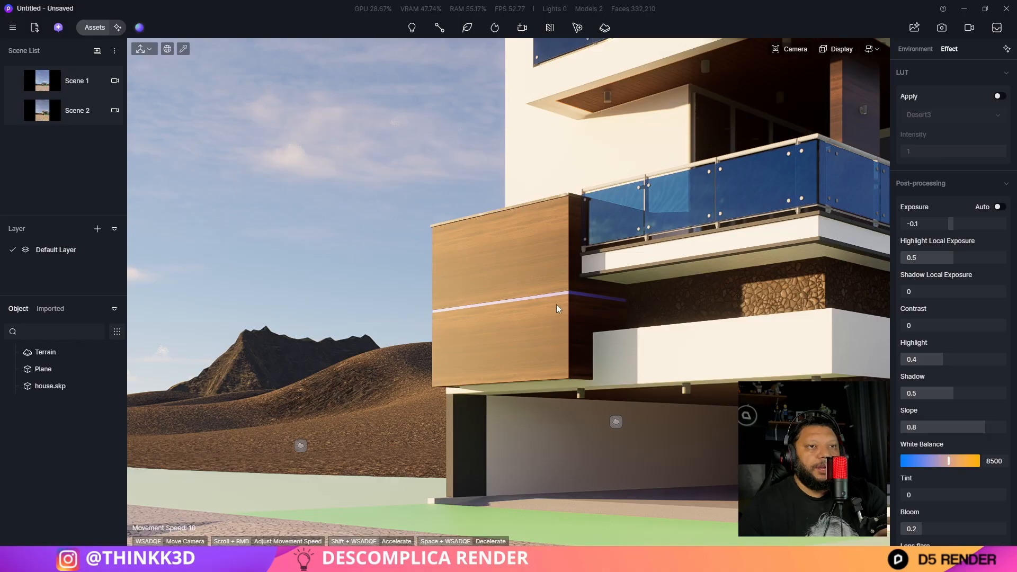
{"action": "key", "text": "w"}
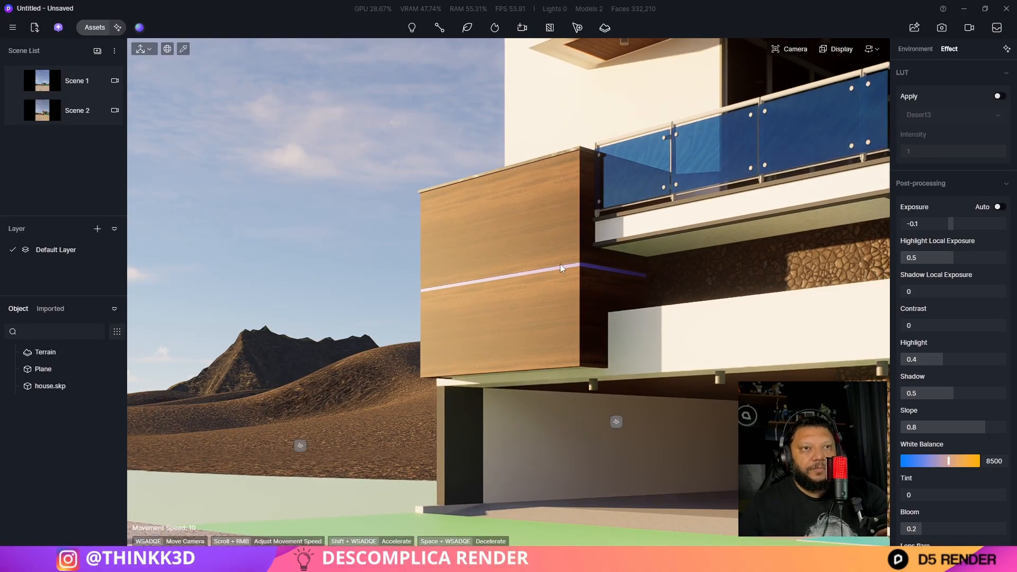
{"action": "left_click", "coordinate": [101, 29]}
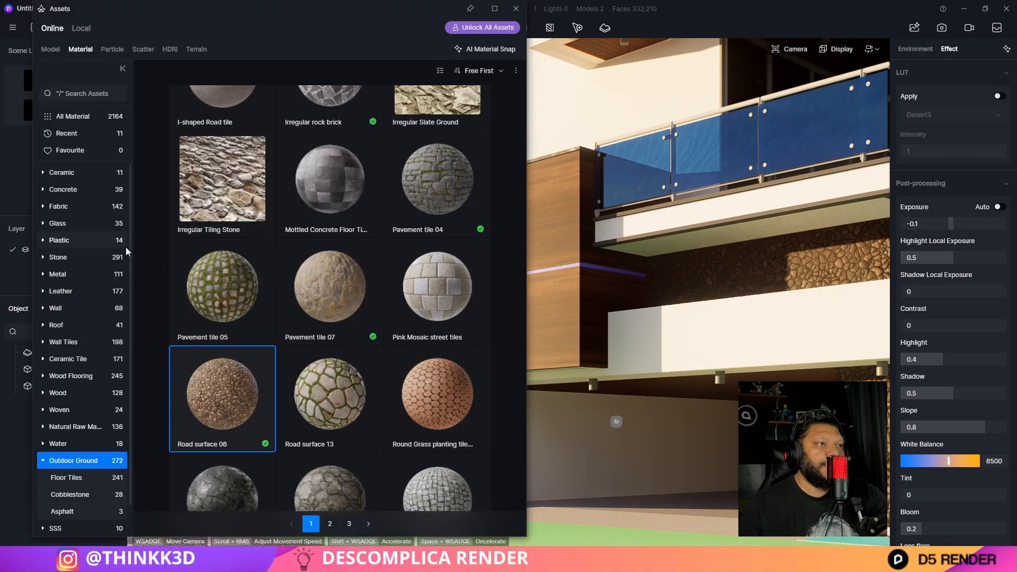
Apply the Black metal material from the Metal category to the balcony railing frame
{"action": "left_click", "coordinate": [66, 273]}
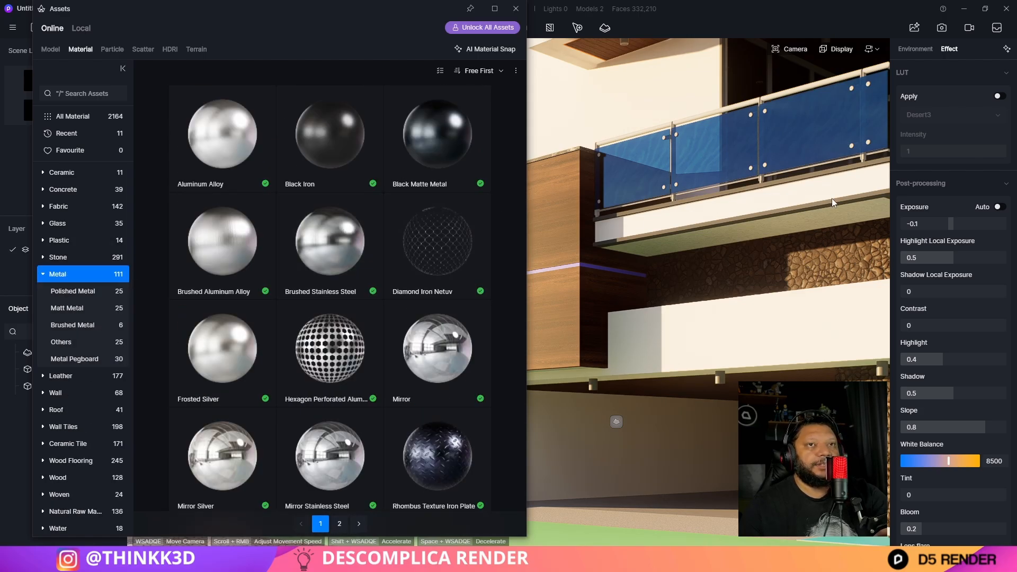
{"action": "scroll", "coordinate": [439, 153], "scroll_direction": "down", "scroll_amount": 5}
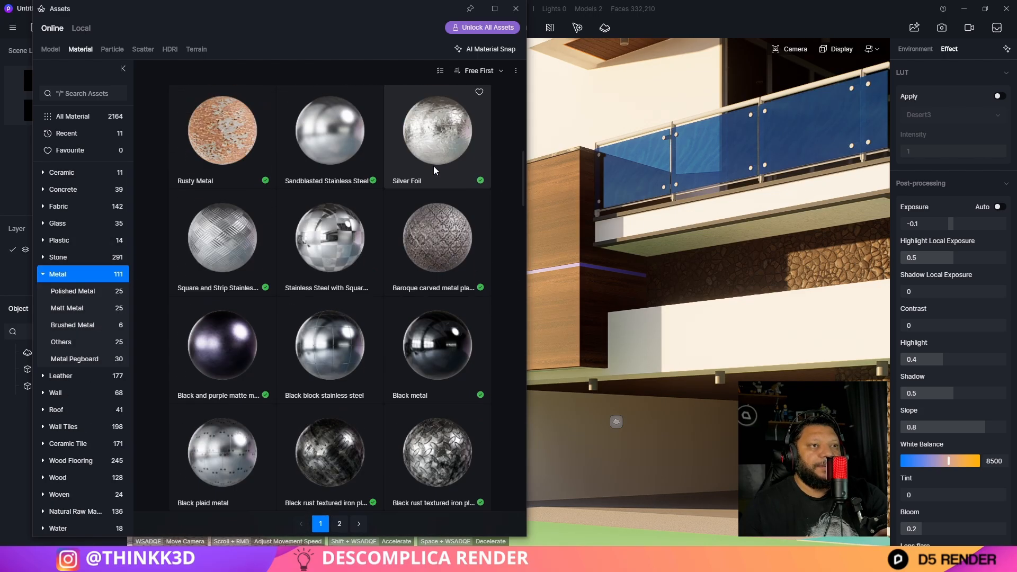
{"action": "scroll", "coordinate": [434, 166], "scroll_direction": "down", "scroll_amount": 4}
{"action": "scroll", "coordinate": [426, 174], "scroll_direction": "up", "scroll_amount": 3}
{"action": "left_click", "coordinate": [452, 301]}
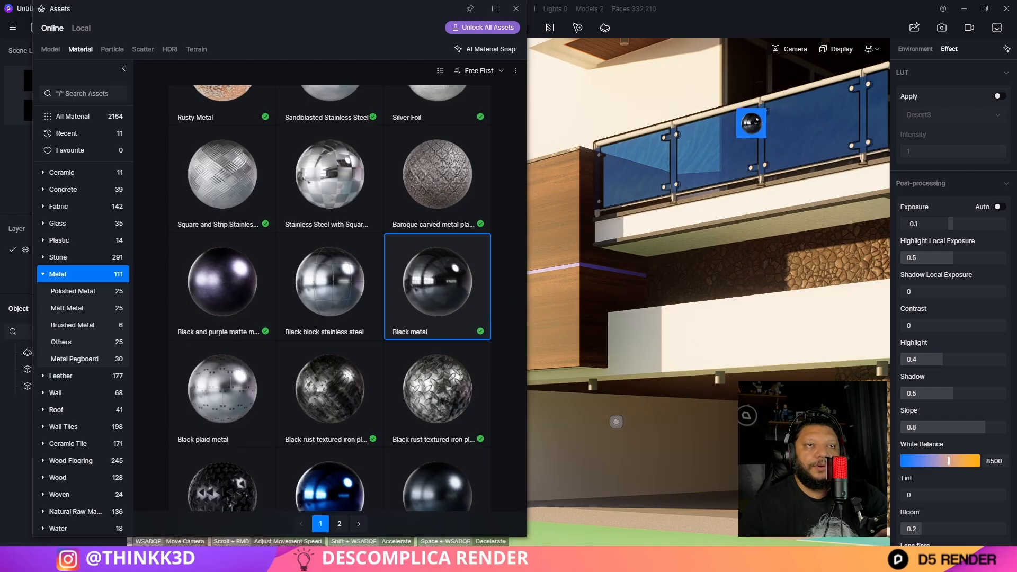
{"action": "left_click", "coordinate": [751, 123]}
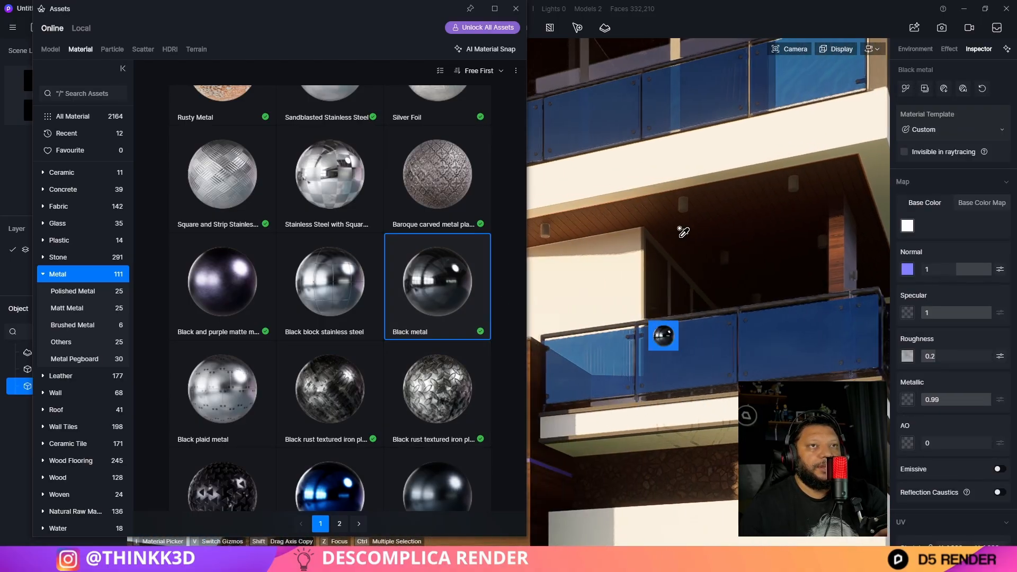
Apply the same Black metal material to the glass door frames on the upper balcony and close the asset library
{"action": "left_click_drag", "start_coordinate": [686, 49], "coordinate": [686, 48]}
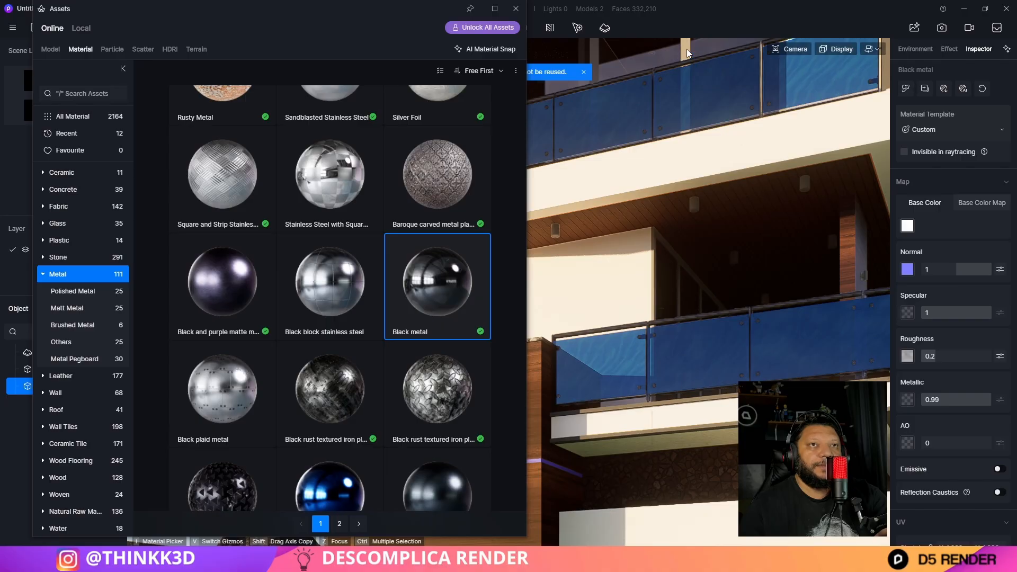
{"action": "right_click_drag", "start_coordinate": [686, 49], "coordinate": [739, 360]}
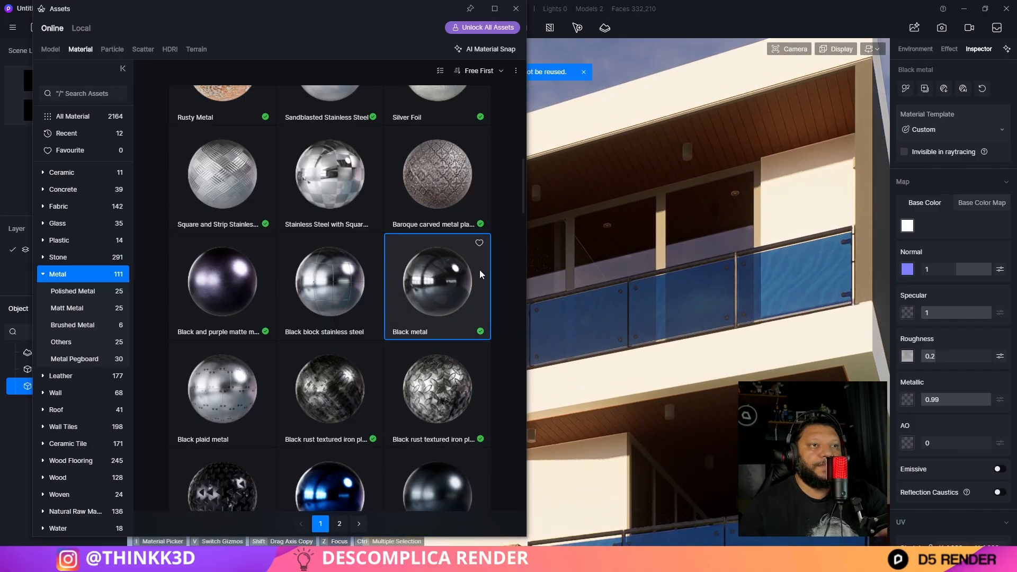
{"action": "left_click_drag", "start_coordinate": [479, 269], "coordinate": [663, 231]}
{"action": "left_click", "coordinate": [660, 229]}
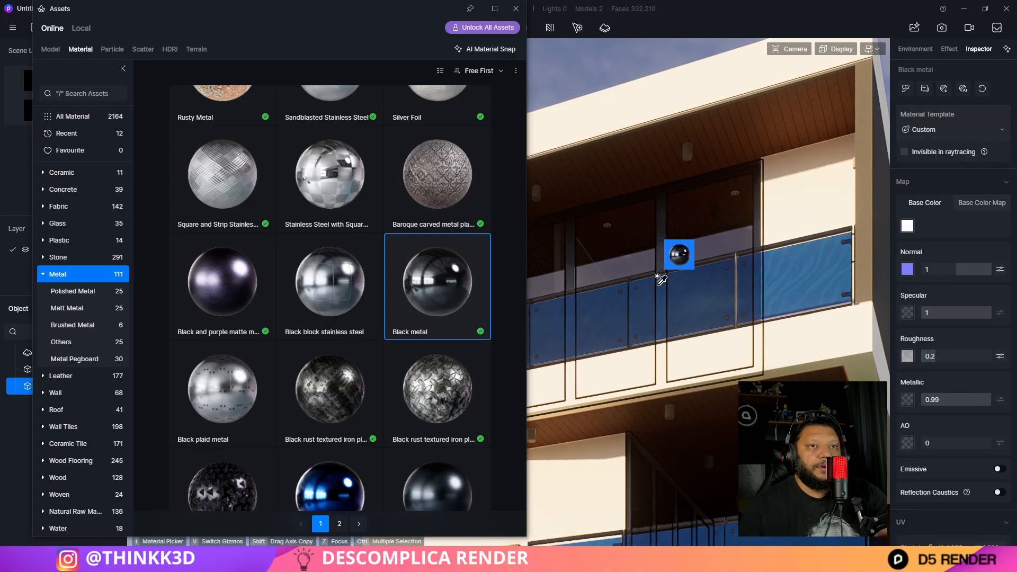
{"action": "right_click_drag", "start_coordinate": [661, 230], "coordinate": [688, 339]}
{"action": "right_click_drag", "start_coordinate": [688, 285], "coordinate": [682, 338]}
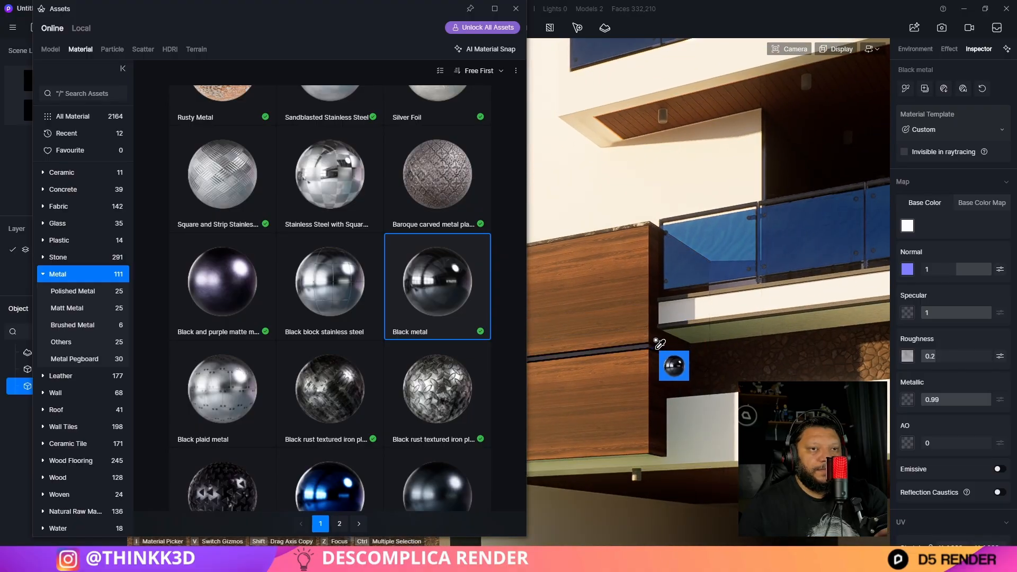
{"action": "left_click", "coordinate": [515, 9]}
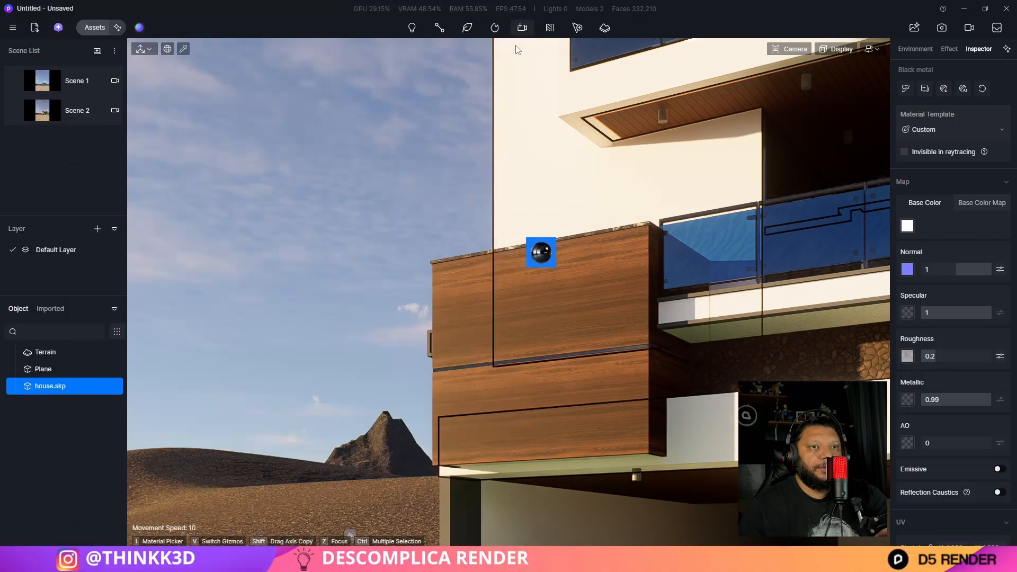
{"action": "key", "text": "s"}
{"action": "right_click_drag", "start_coordinate": [554, 335], "coordinate": [593, 459]}
{"action": "key", "text": "d"}
{"action": "key", "text": "Escape"}
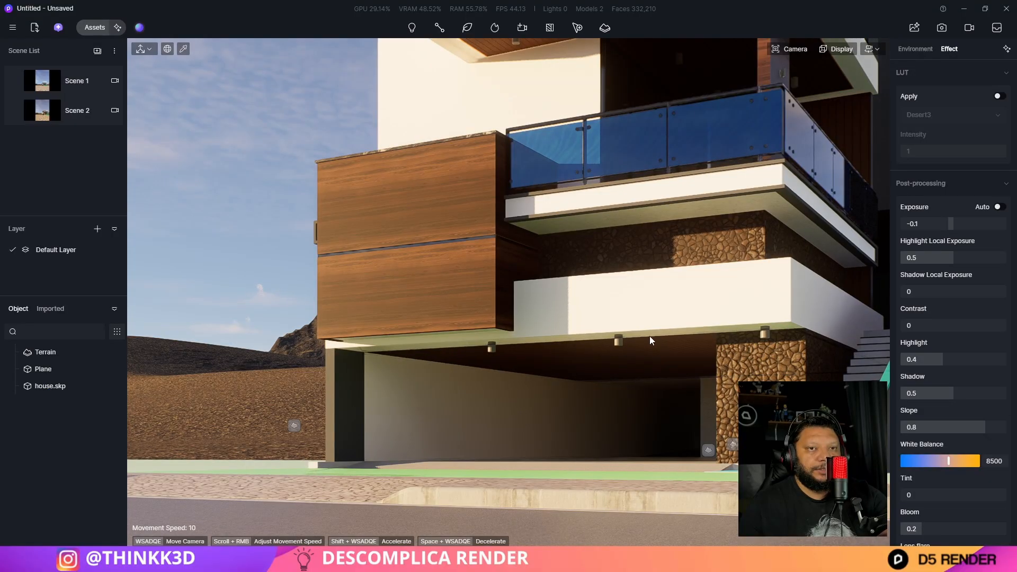
Apply the White Glaze Porcelain material from the Ceramic category to the cylindrical ceiling light fixtures under the upper floor
{"action": "key", "text": "d"}
{"action": "right_click_drag", "start_coordinate": [747, 350], "coordinate": [689, 212]}
{"action": "right_click_drag", "start_coordinate": [695, 308], "coordinate": [706, 295]}
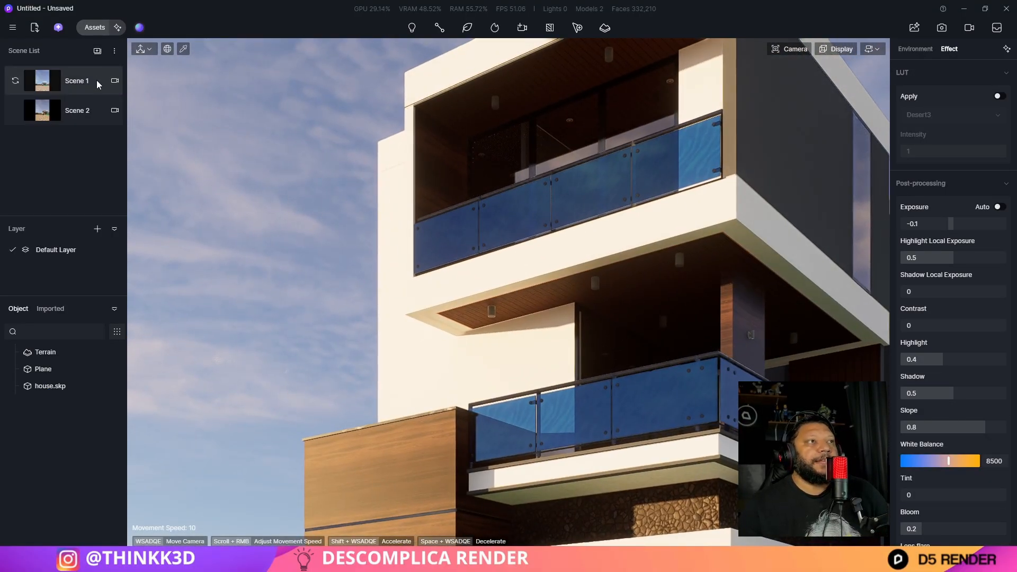
{"action": "left_click", "coordinate": [99, 25]}
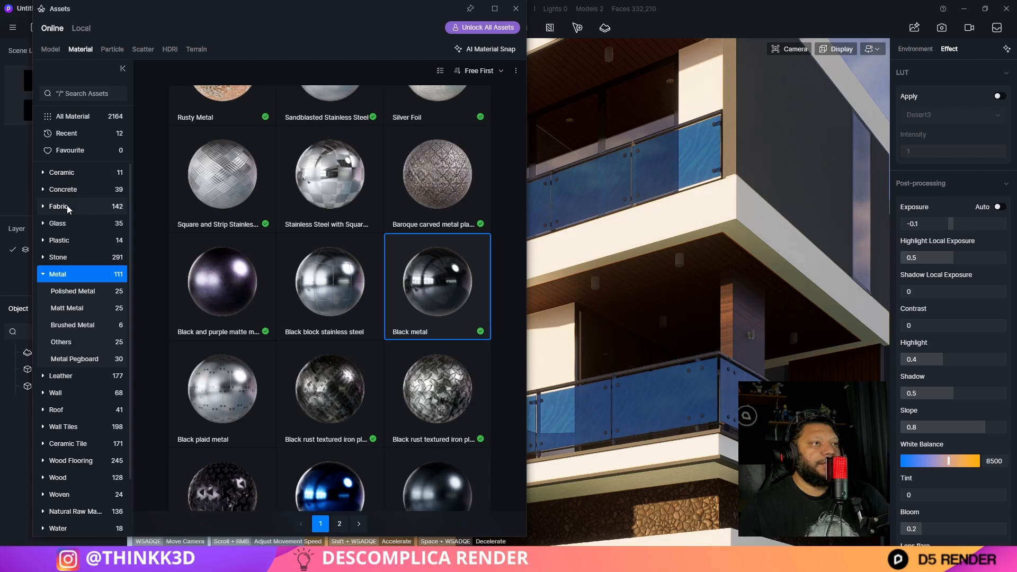
{"action": "left_click", "coordinate": [81, 172]}
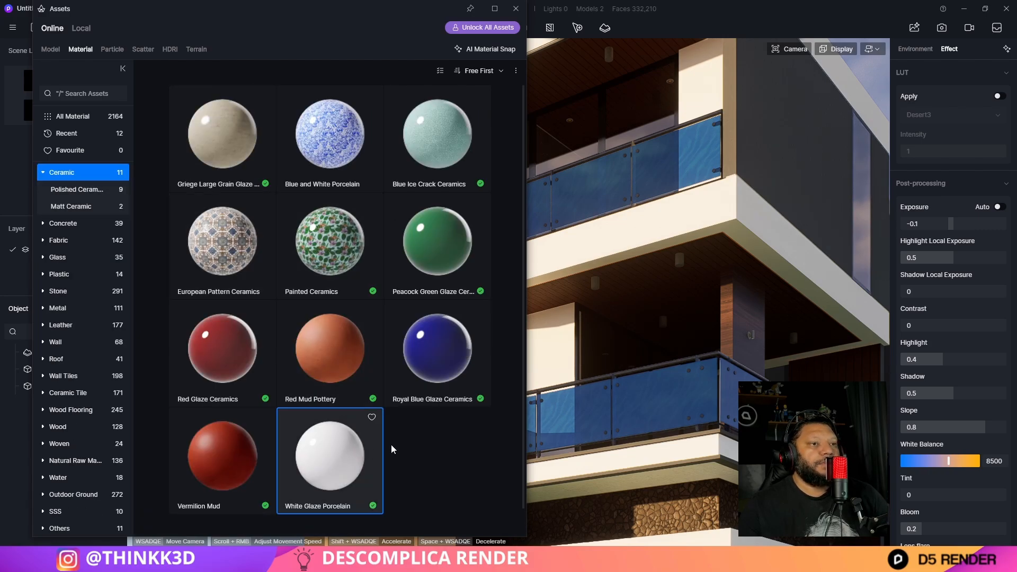
{"action": "left_click_drag", "start_coordinate": [377, 450], "coordinate": [598, 277]}
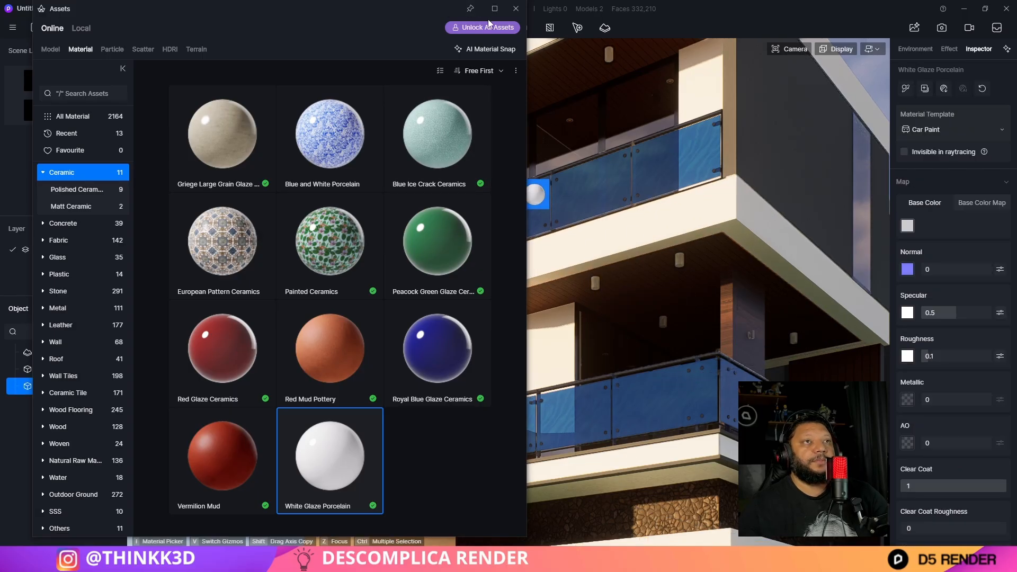
{"action": "left_click", "coordinate": [513, 14]}
{"action": "left_click", "coordinate": [309, 288]}
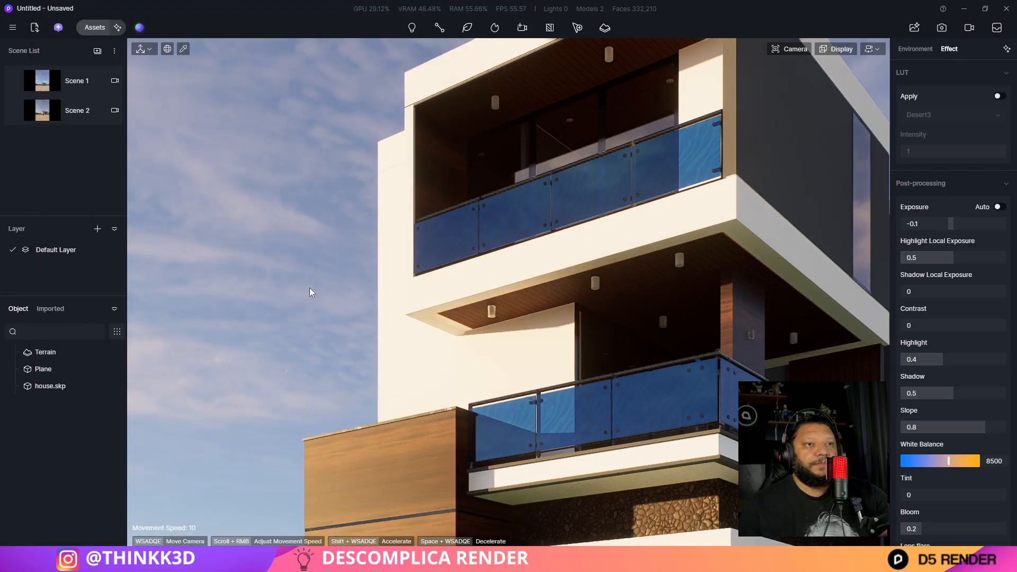
Inspect the cylindrical ceiling light up close and sample its material to check its settings
{"action": "right_click_drag", "start_coordinate": [309, 287], "coordinate": [322, 268]}
{"action": "key", "text": "w"}
{"action": "key", "text": "w"}
{"action": "key", "text": "e"}
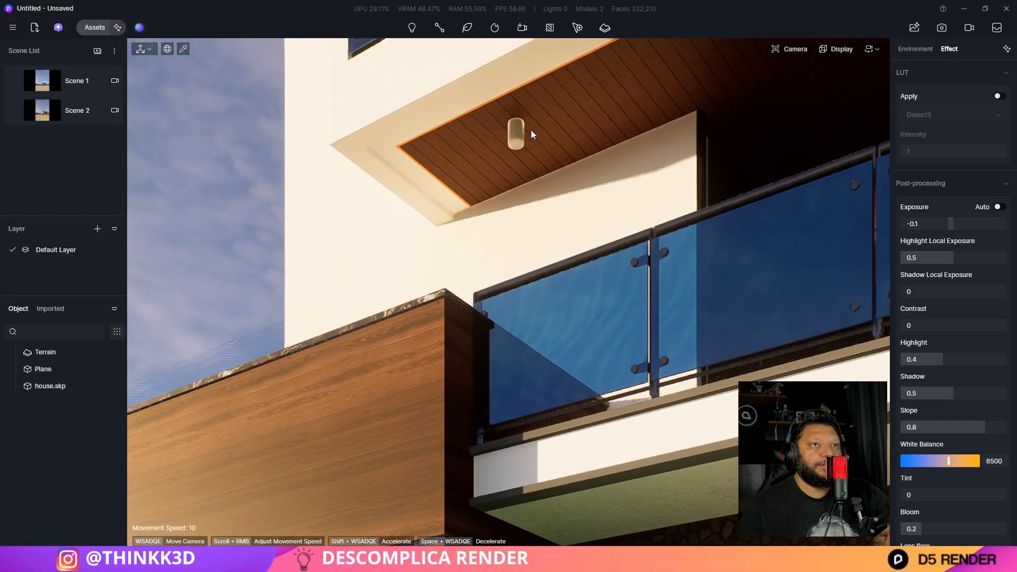
{"action": "key", "text": "w"}
{"action": "key", "text": "w"}
{"action": "key", "text": "e"}
{"action": "key", "text": "w"}
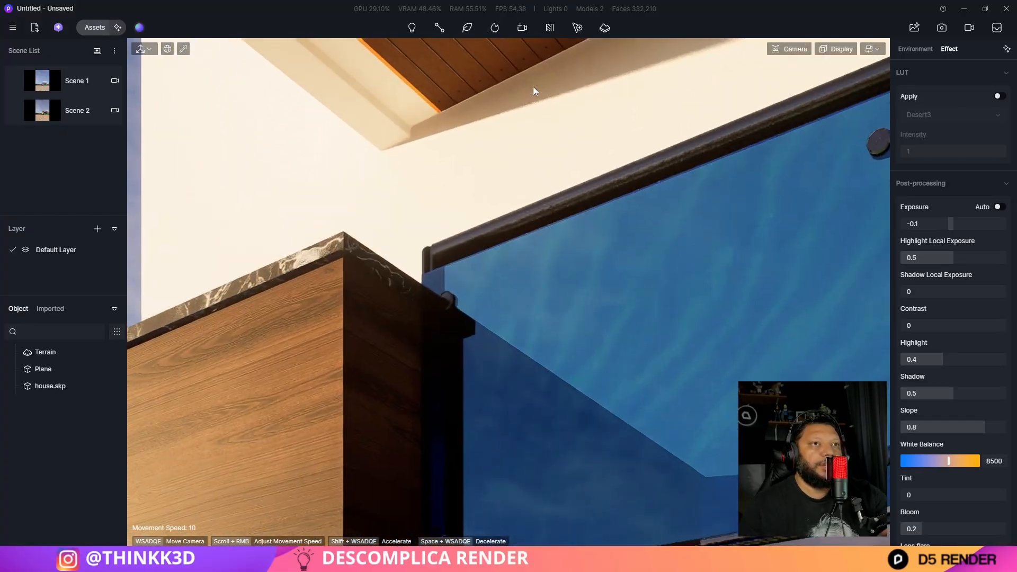
{"action": "key", "text": "e"}
{"action": "key", "text": "e"}
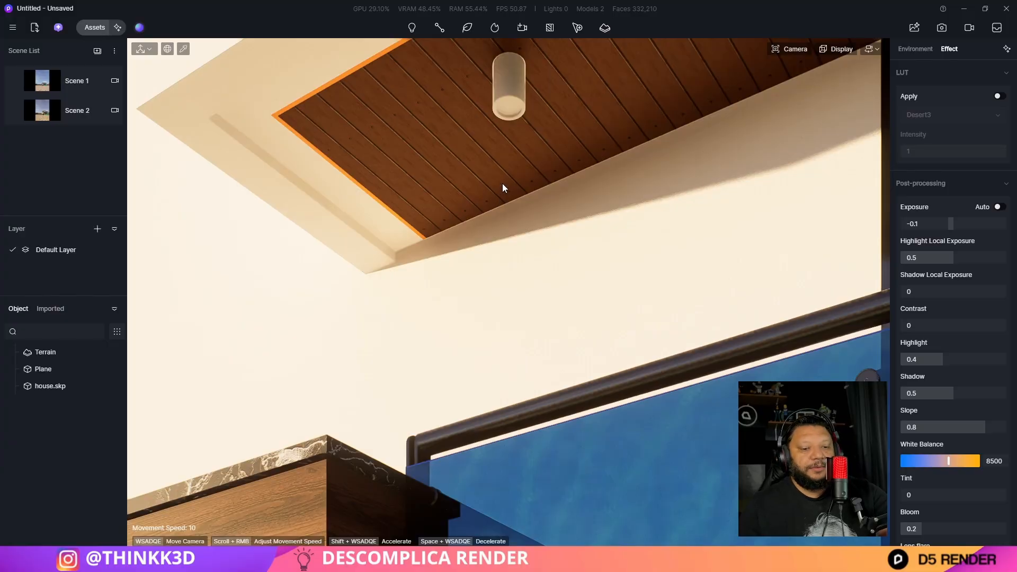
{"action": "key", "text": "i"}
{"action": "left_click", "coordinate": [512, 105]}
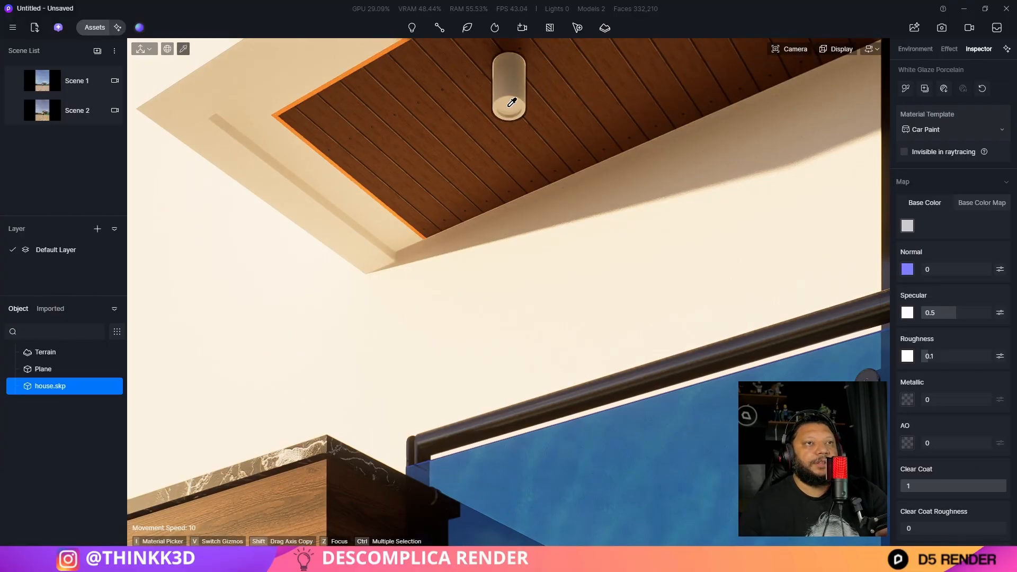
{"action": "key", "text": "Escape"}
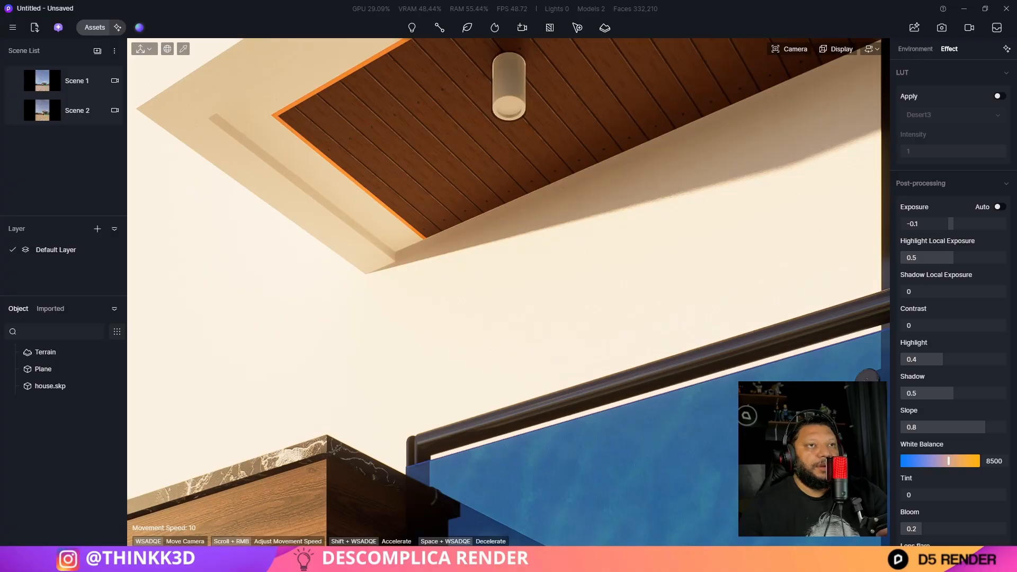
Turn on emission for the orange strip material bordering the wooden ceiling
{"action": "right_click_drag", "start_coordinate": [506, 222], "coordinate": [545, 200]}
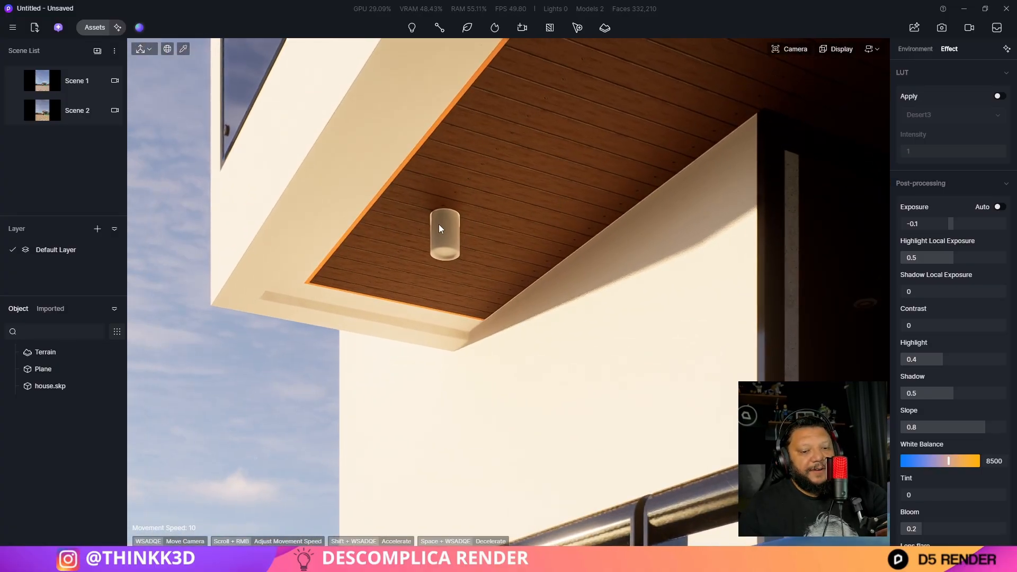
{"action": "left_click", "coordinate": [414, 152]}
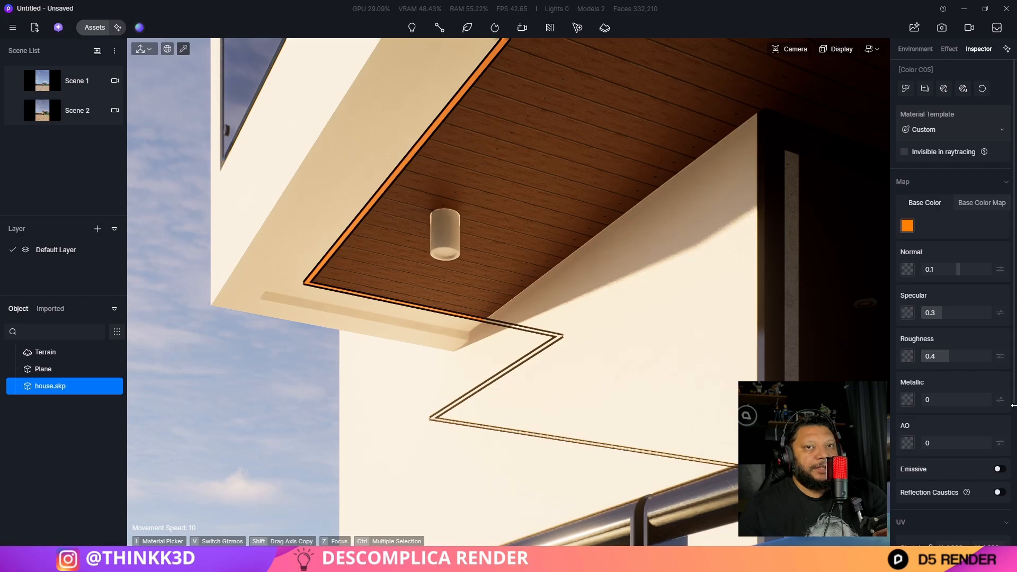
{"action": "left_click", "coordinate": [998, 470]}
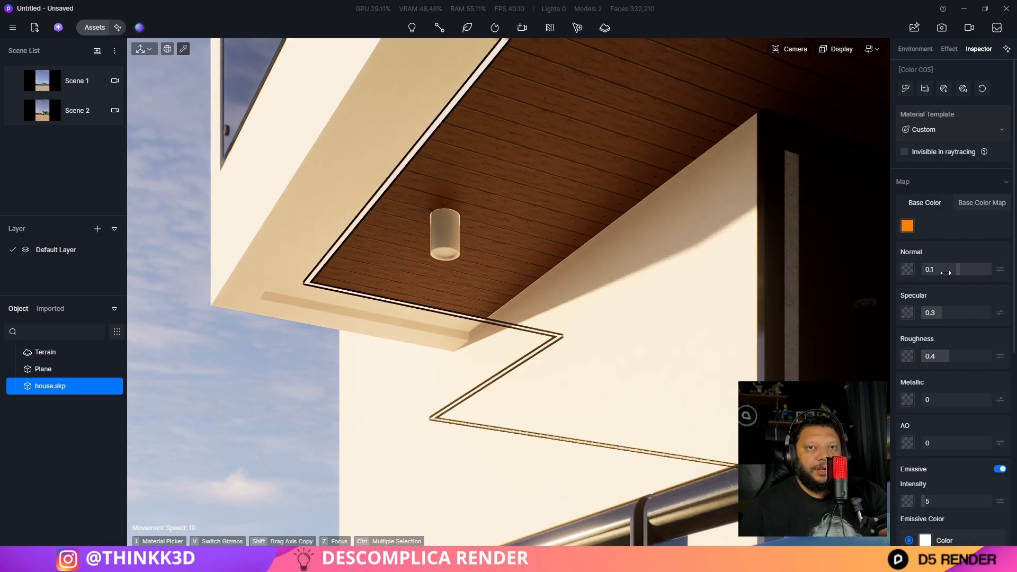
Change the ceiling strip's base color to a light orange with hue 30
{"action": "left_click", "coordinate": [907, 227]}
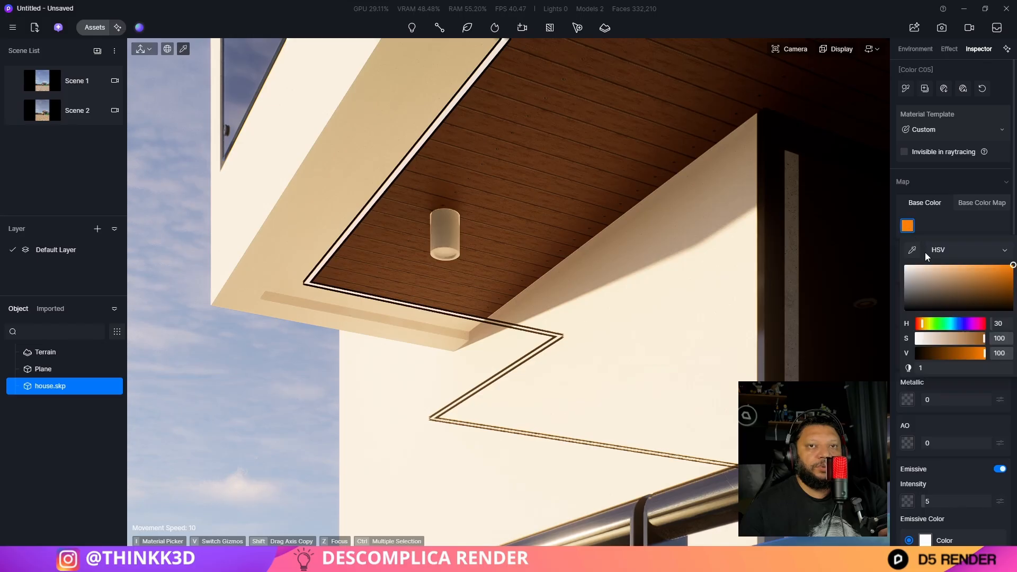
{"action": "left_click_drag", "start_coordinate": [959, 293], "coordinate": [910, 271]}
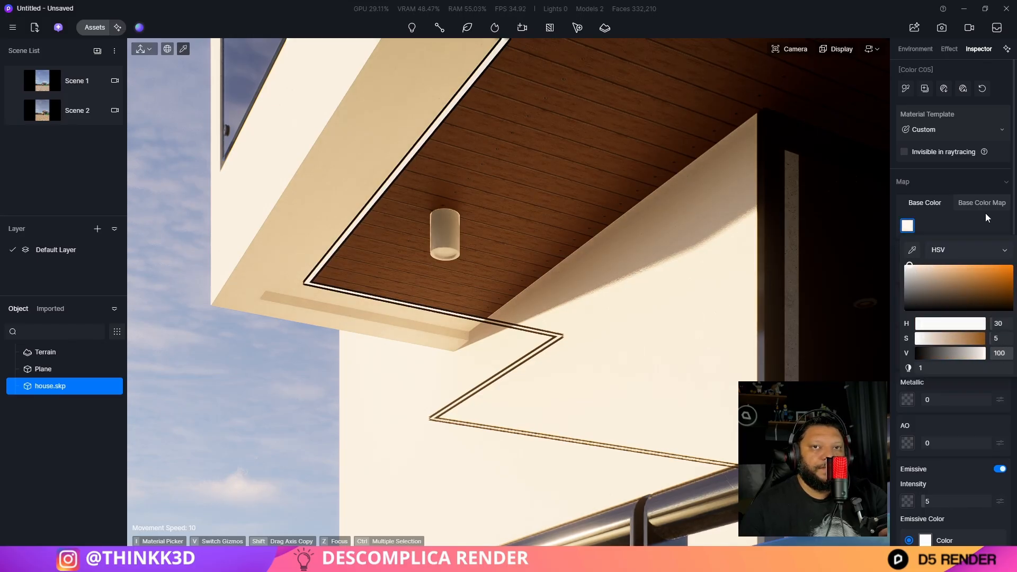
{"action": "left_click_drag", "start_coordinate": [924, 276], "coordinate": [974, 270]}
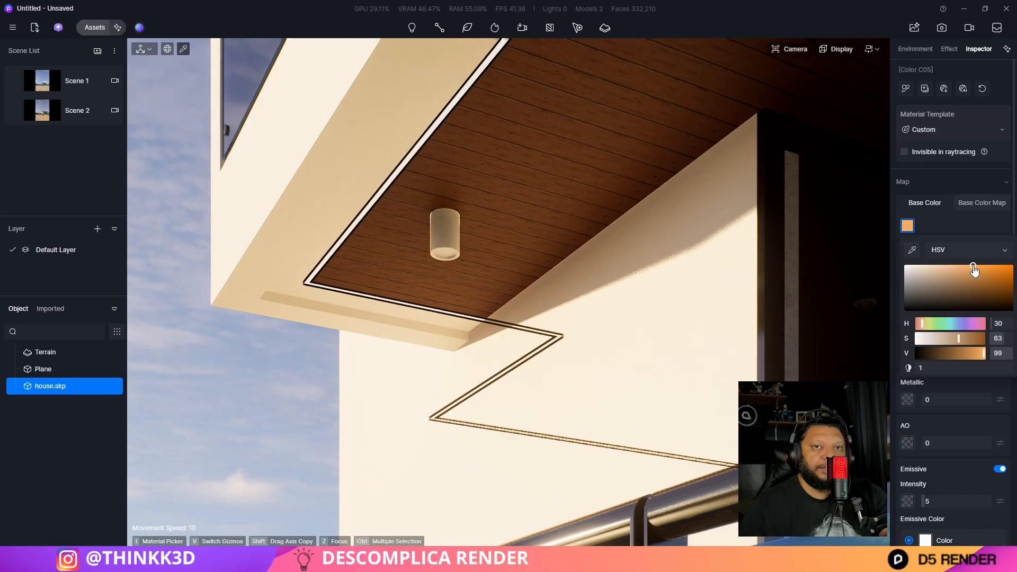
{"action": "left_click", "coordinate": [954, 234]}
Set the ceiling strip's emissive color to a warm yellow with hue 51, saturation about 57 and value 100
{"action": "scroll", "coordinate": [949, 436], "scroll_direction": "down", "scroll_amount": 3}
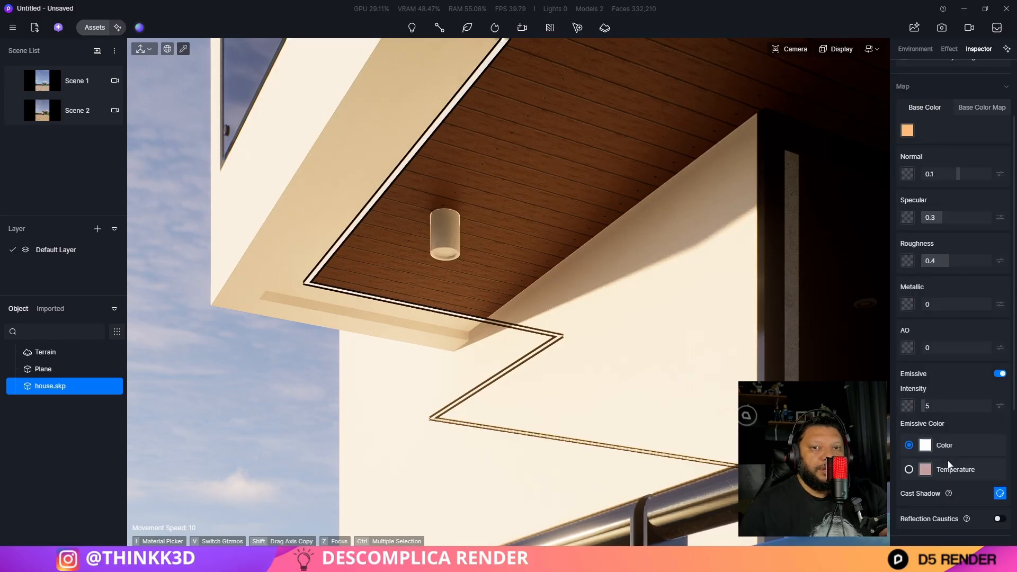
{"action": "left_click", "coordinate": [925, 445]}
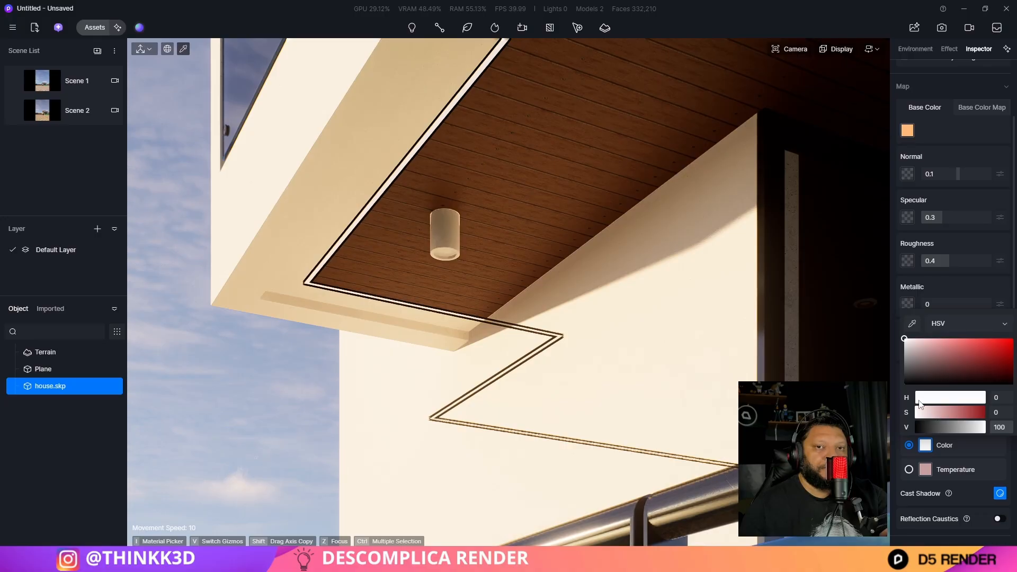
{"action": "mouse_move", "coordinate": [920, 398]}
{"action": "left_mouse_down"}
{"action": "mouse_move", "coordinate": [936, 395]}
{"action": "mouse_move", "coordinate": [926, 393]}
{"action": "left_mouse_up"}
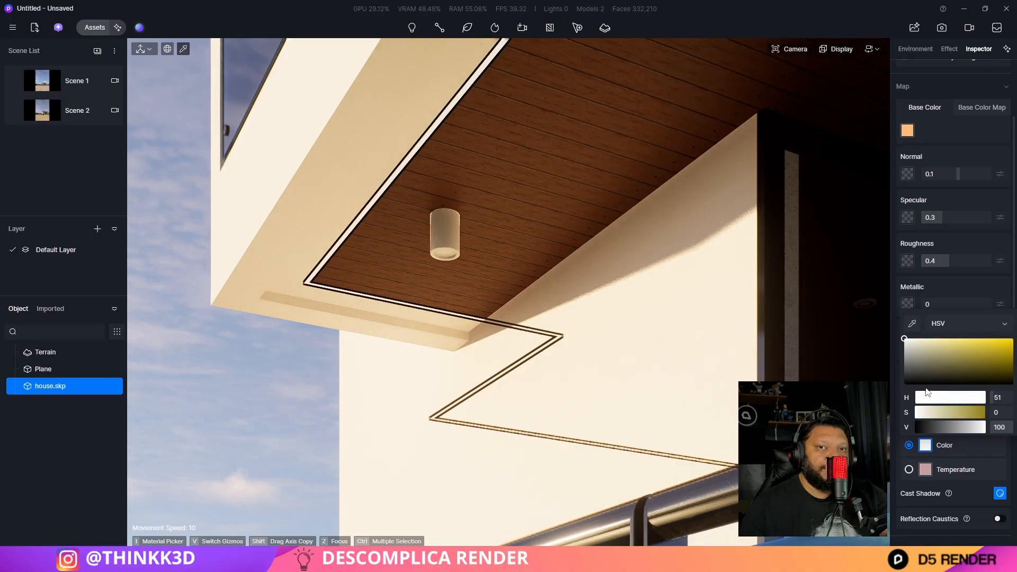
{"action": "left_click_drag", "start_coordinate": [905, 341], "coordinate": [967, 341]}
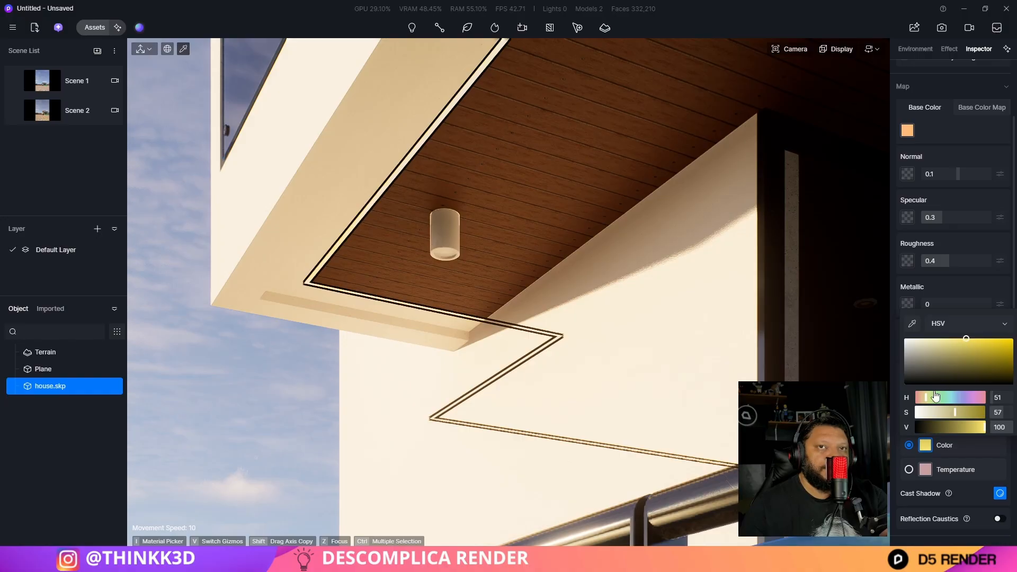
{"action": "left_click", "coordinate": [930, 509]}
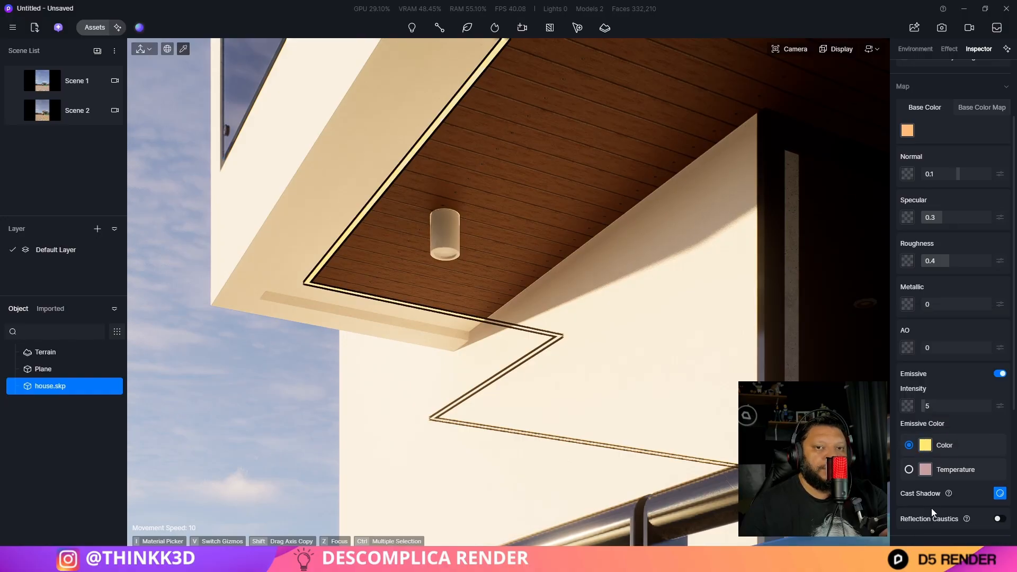
{"action": "key", "text": "Escape"}
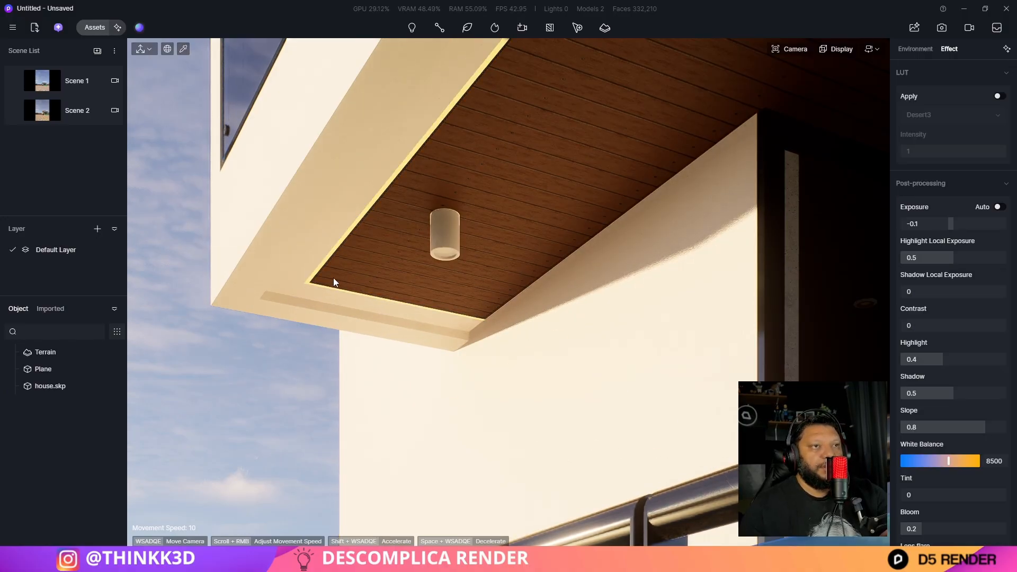
Examine the glowing ceiling strip and the applied materials across the whole facade from a distance
{"action": "key", "text": "s"}
{"action": "right_click_drag", "start_coordinate": [333, 278], "coordinate": [484, 247]}
{"action": "key", "text": "d"}
{"action": "key", "text": "s"}
{"action": "scroll", "coordinate": [484, 247], "scroll_direction": "up", "scroll_amount": 1}
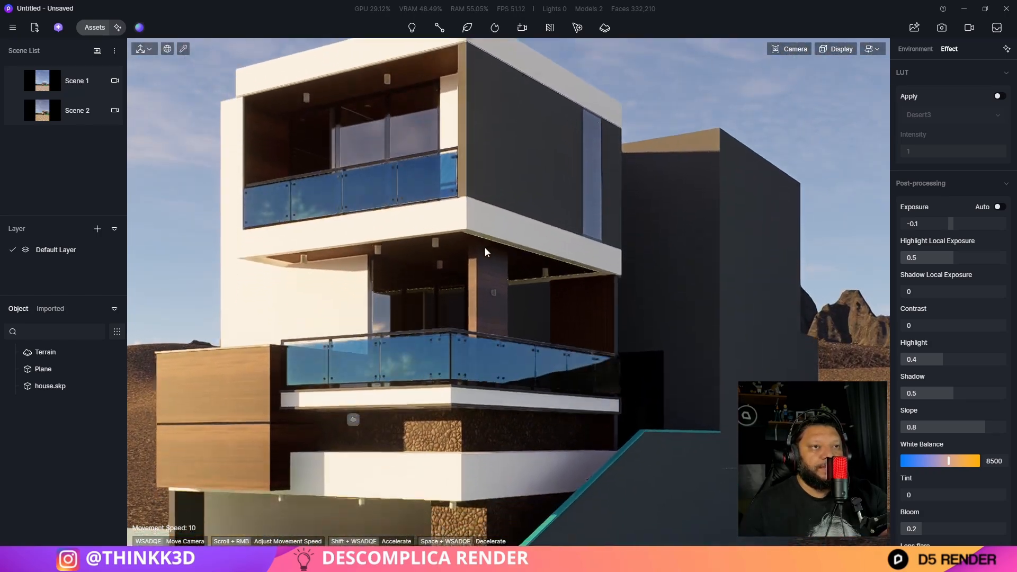
{"action": "key", "text": "q"}
{"action": "key", "text": "e"}
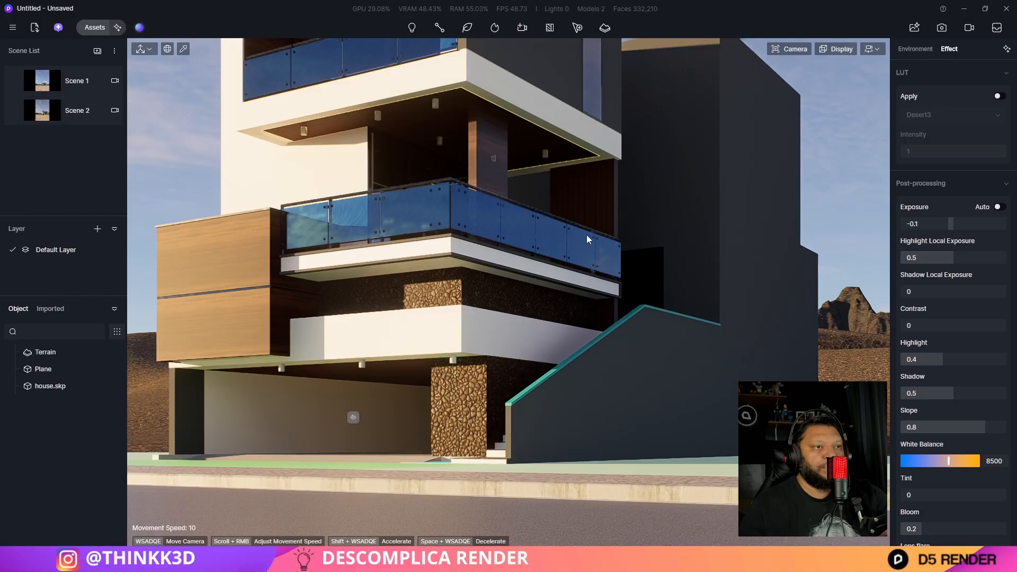
{"action": "key", "text": "e"}
{"action": "right_click_drag", "start_coordinate": [586, 234], "coordinate": [586, 232]}
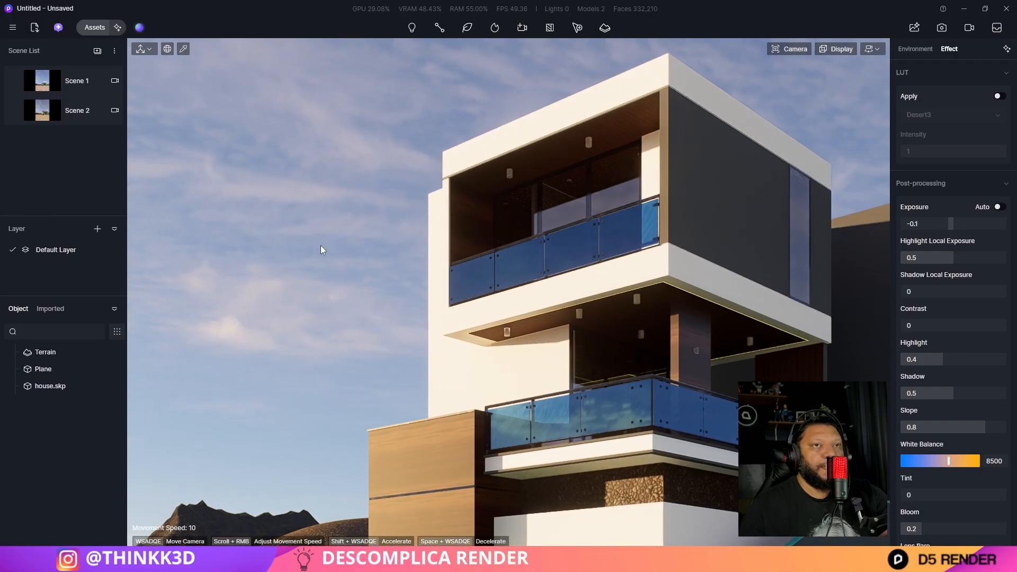
Apply the Normal Glass material to the upper floor's glass doors and the blue railing panels on both balconies
{"action": "mouse_move", "coordinate": [40, 96]}
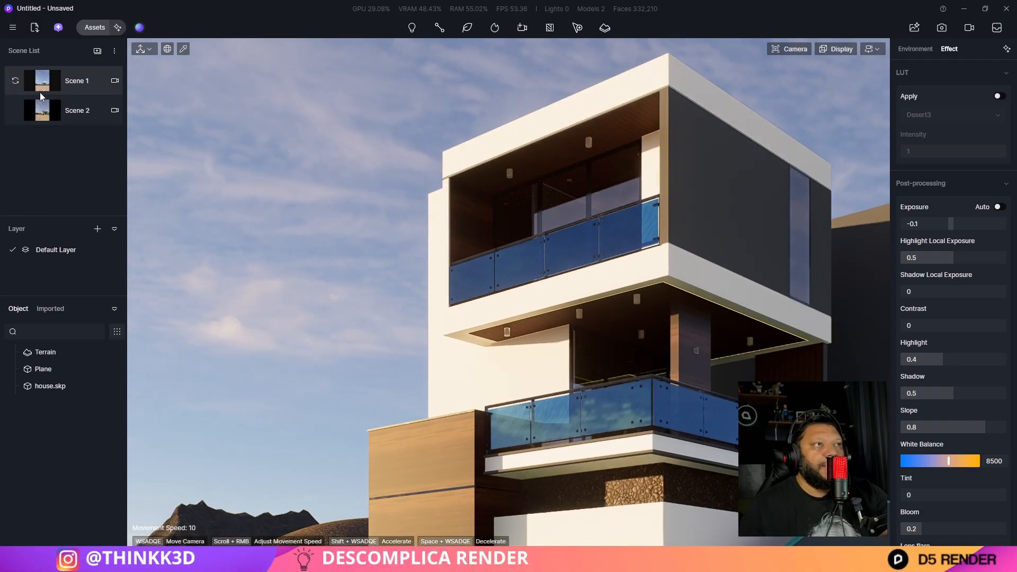
{"action": "left_click", "coordinate": [93, 31]}
{"action": "left_click", "coordinate": [66, 257]}
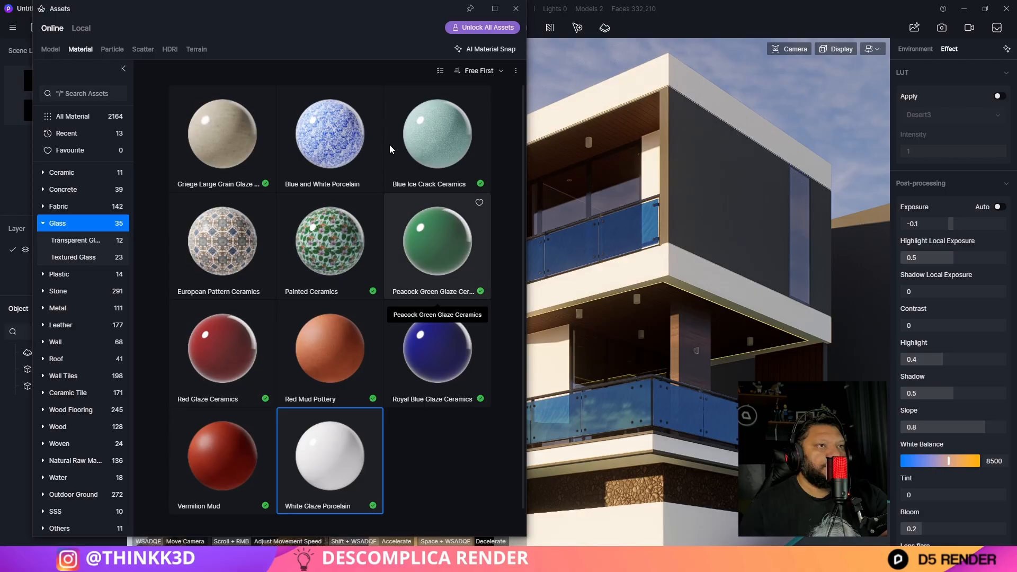
{"action": "left_click_drag", "start_coordinate": [341, 346], "coordinate": [613, 182]}
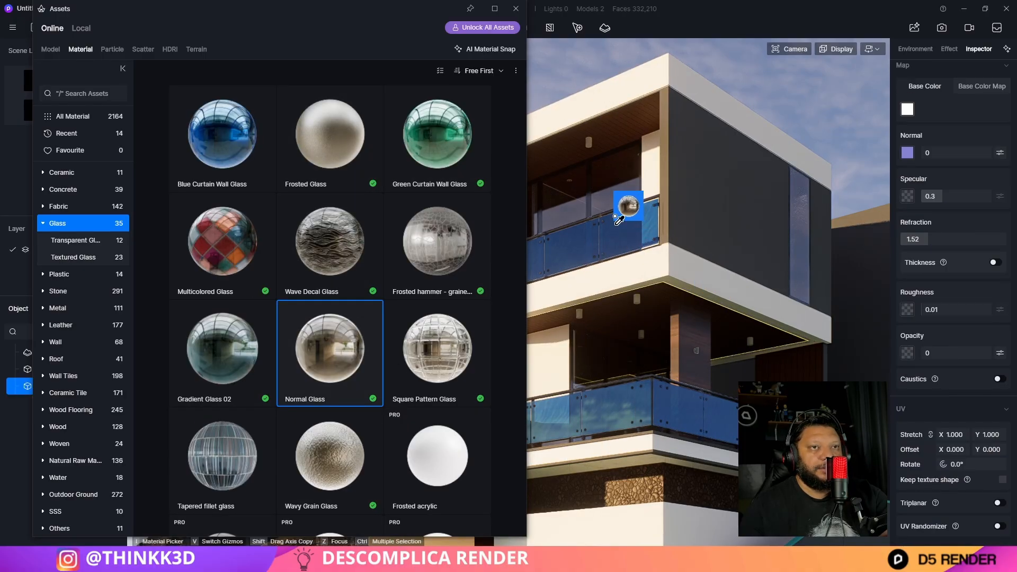
{"action": "left_click_drag", "start_coordinate": [619, 219], "coordinate": [626, 407]}
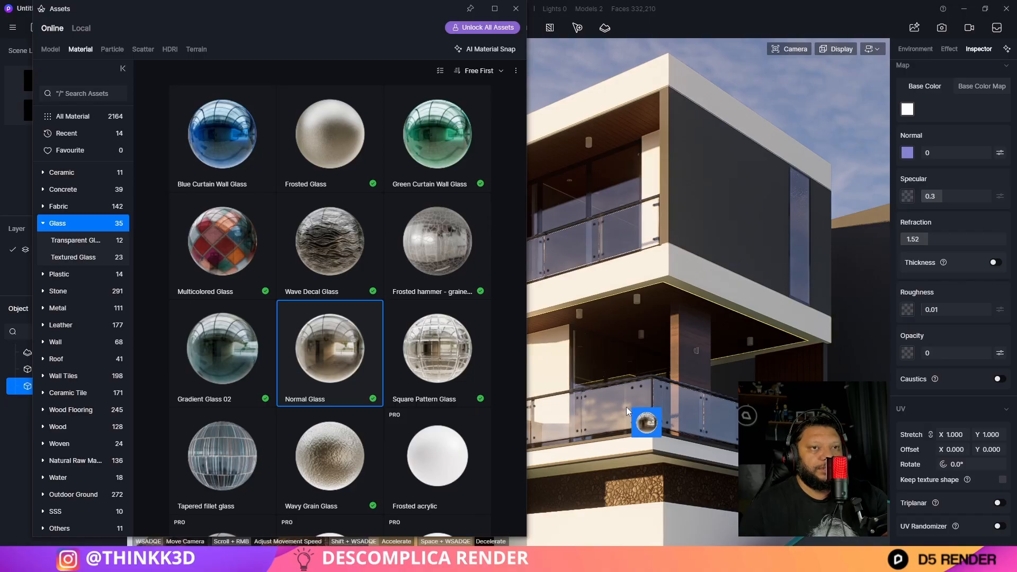
{"action": "left_click", "coordinate": [618, 406]}
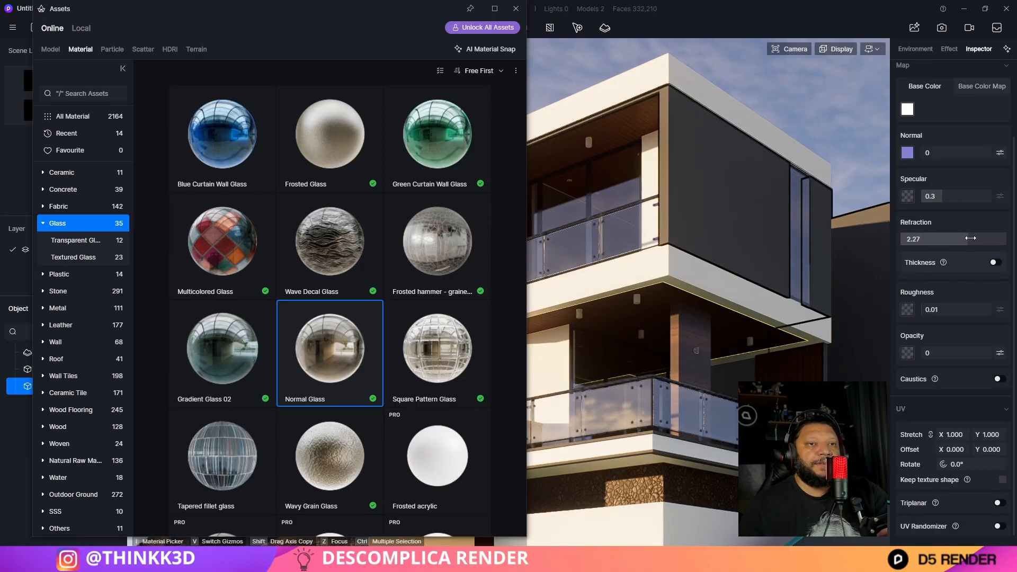
Set the glass material's refraction to 1.33 and its specular to 0.19
{"action": "left_click_drag", "start_coordinate": [923, 238], "coordinate": [916, 238]}
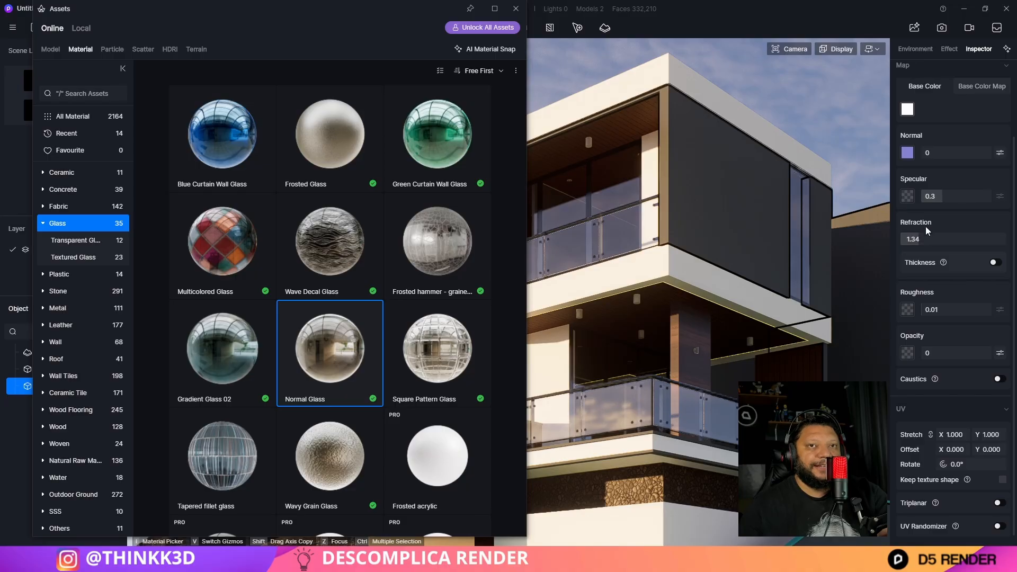
{"action": "mouse_move", "coordinate": [938, 197]}
{"action": "left_mouse_down"}
{"action": "mouse_move", "coordinate": [954, 199]}
{"action": "mouse_move", "coordinate": [932, 197]}
{"action": "mouse_move", "coordinate": [941, 195]}
{"action": "left_mouse_up"}
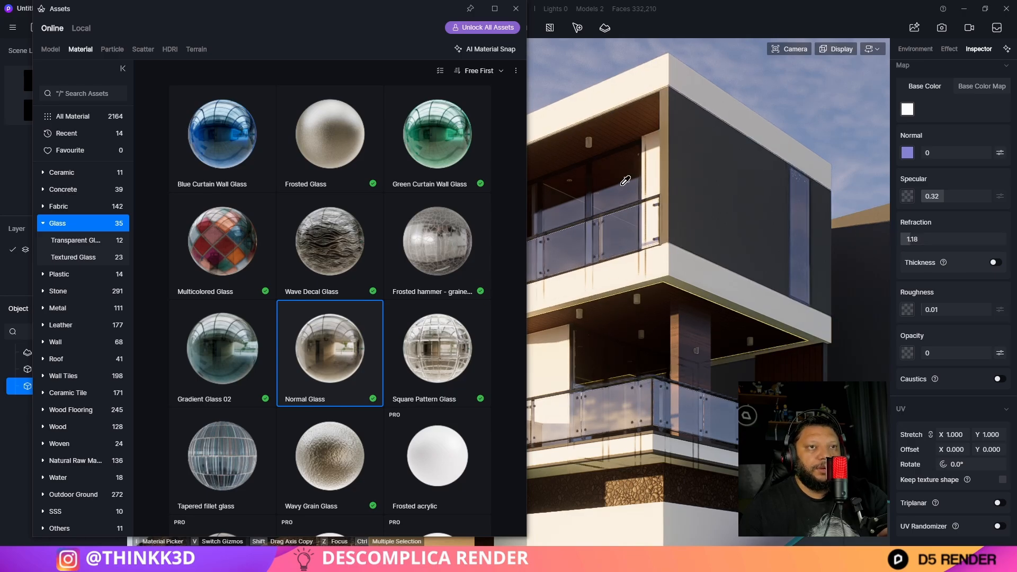
{"action": "left_click_drag", "start_coordinate": [942, 198], "coordinate": [933, 197]}
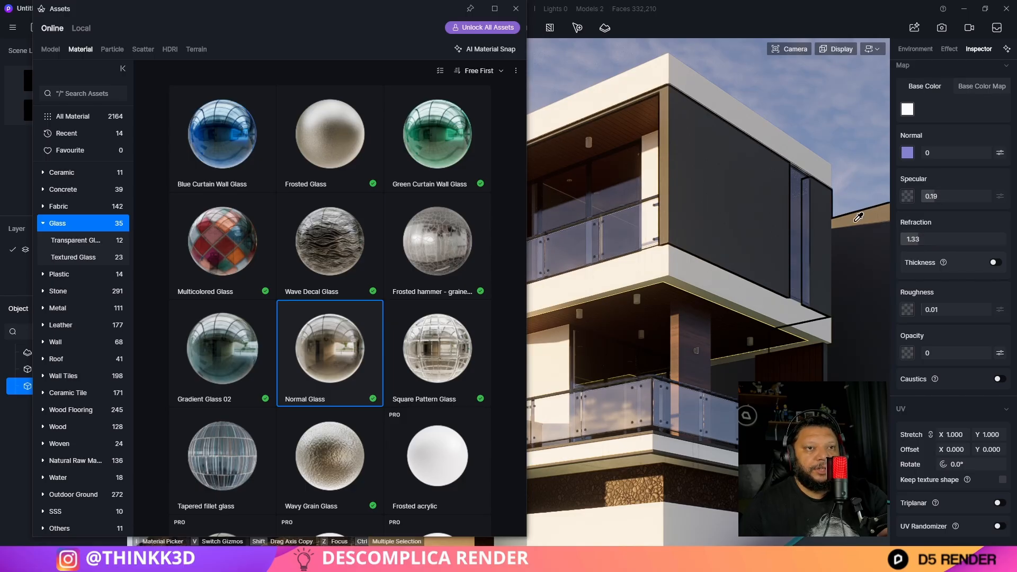
{"action": "left_click", "coordinate": [515, 9]}
{"action": "scroll", "coordinate": [508, 291], "scroll_direction": "up", "scroll_amount": 3}
{"action": "middle_click_drag", "start_coordinate": [718, 360], "coordinate": [651, 281]}
{"action": "key", "text": "Escape"}
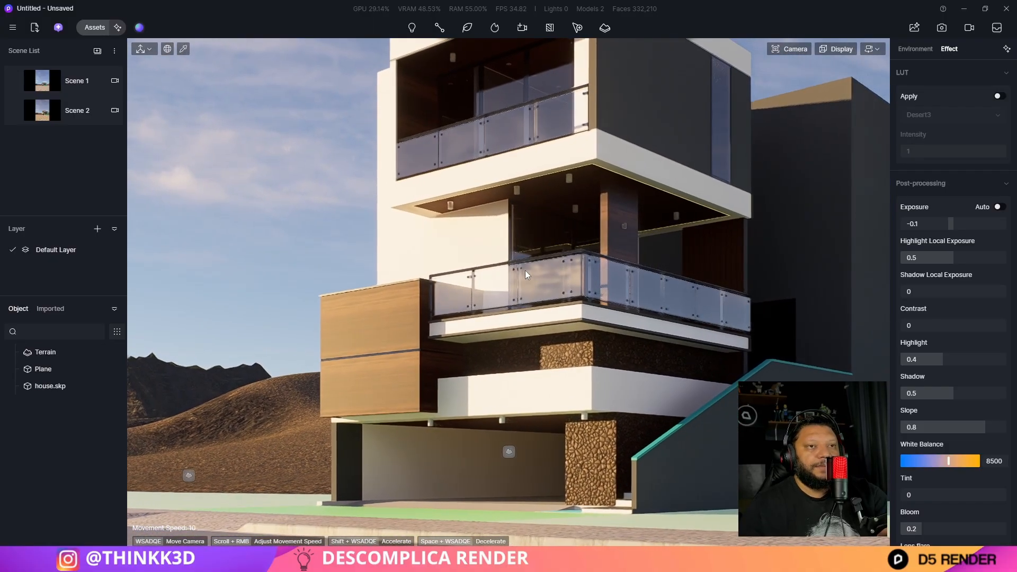
Apply Black Seamless Terrazzo to the teal coping on the staircase wall, discarding a stray application on the wooden volume
{"action": "middle_click_drag", "start_coordinate": [525, 270], "coordinate": [607, 291]}
{"action": "right_click_drag", "start_coordinate": [607, 292], "coordinate": [651, 315]}
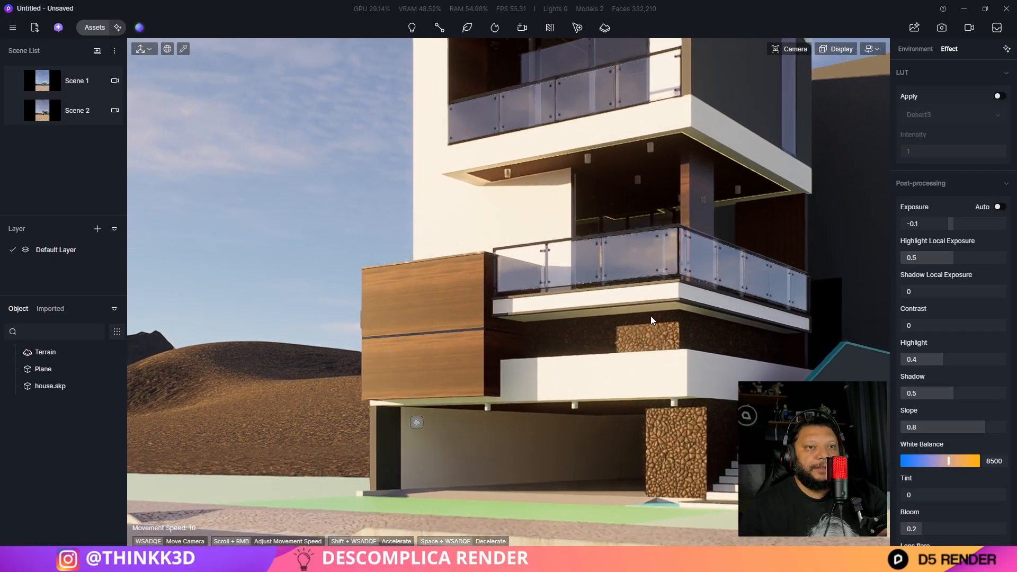
{"action": "left_click", "coordinate": [96, 27]}
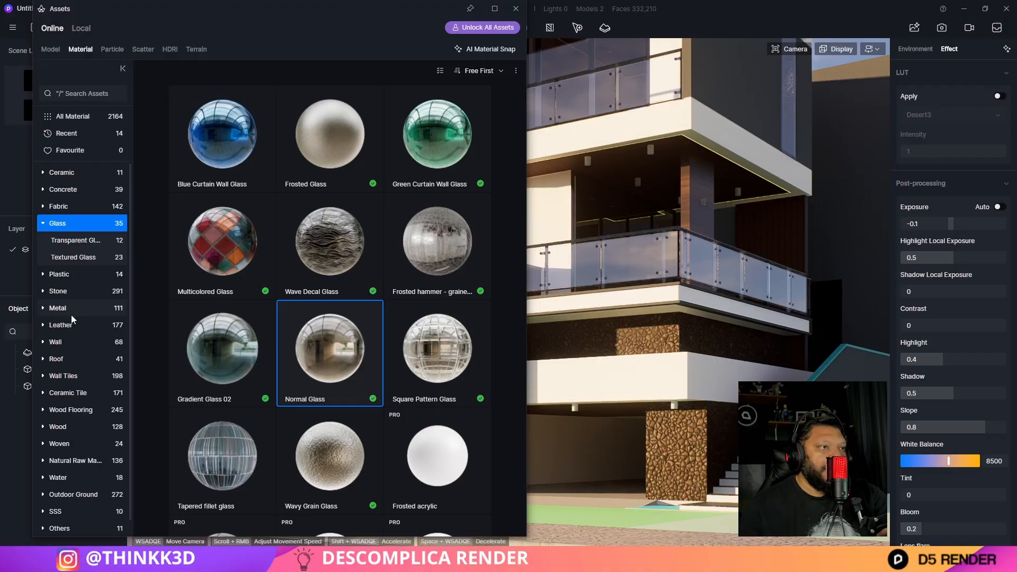
{"action": "left_click", "coordinate": [71, 291]}
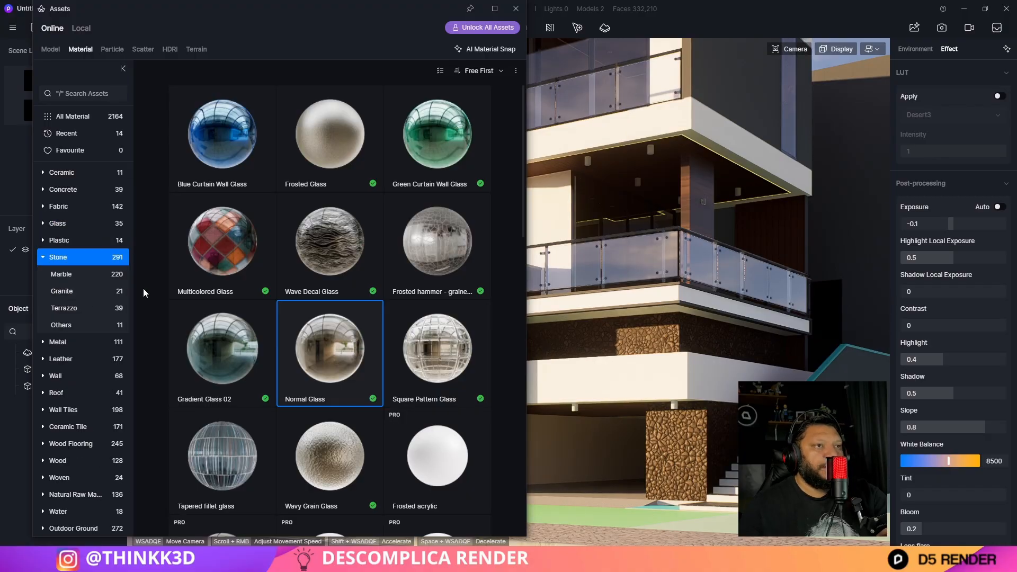
{"action": "left_click", "coordinate": [747, 336]}
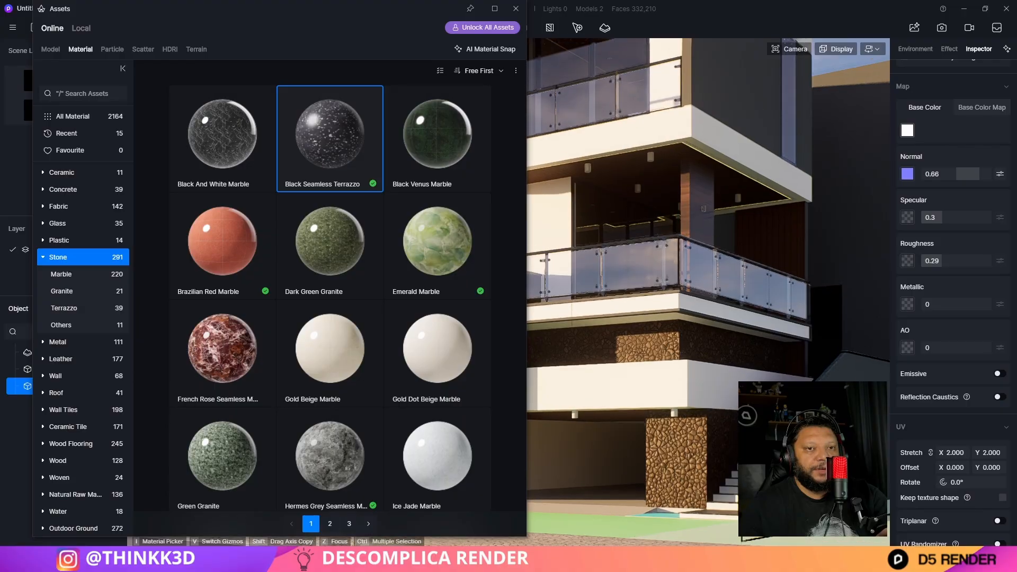
{"action": "right_click_drag", "start_coordinate": [747, 336], "coordinate": [687, 345]}
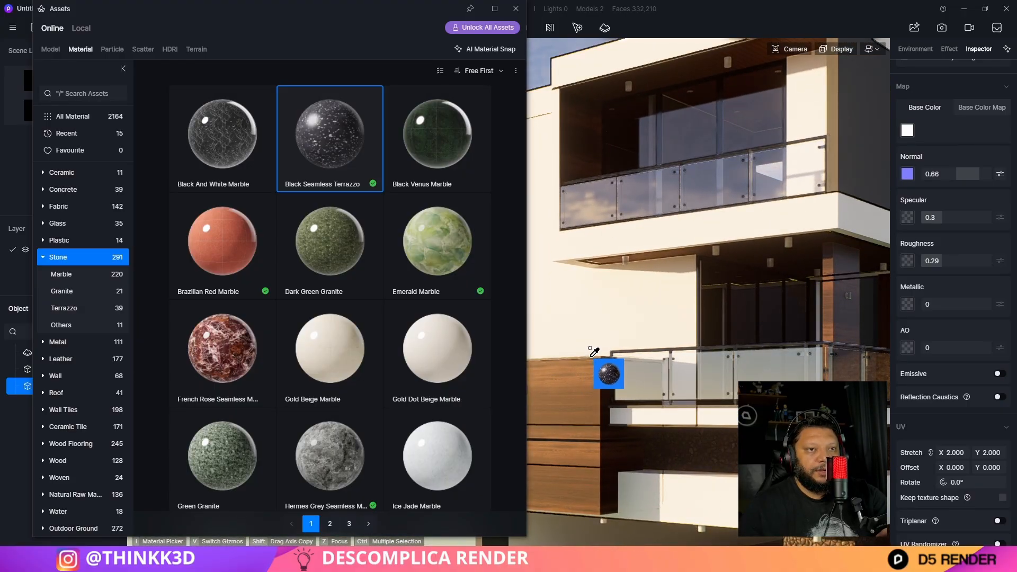
{"action": "left_click", "coordinate": [591, 348]}
{"action": "key", "text": "ctrl+z"}
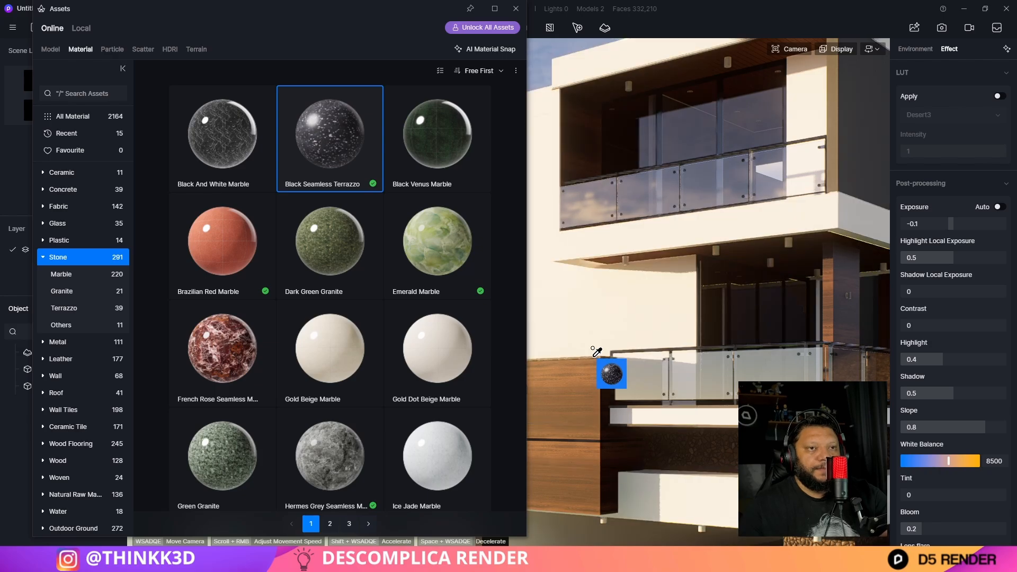
Review the house's facade materials from the front and from the saved Scene 2 view
{"action": "left_click", "coordinate": [516, 8]}
{"action": "right_click_drag", "start_coordinate": [653, 217], "coordinate": [537, 266]}
{"action": "scroll", "coordinate": [537, 265], "scroll_direction": "down", "scroll_amount": 1}
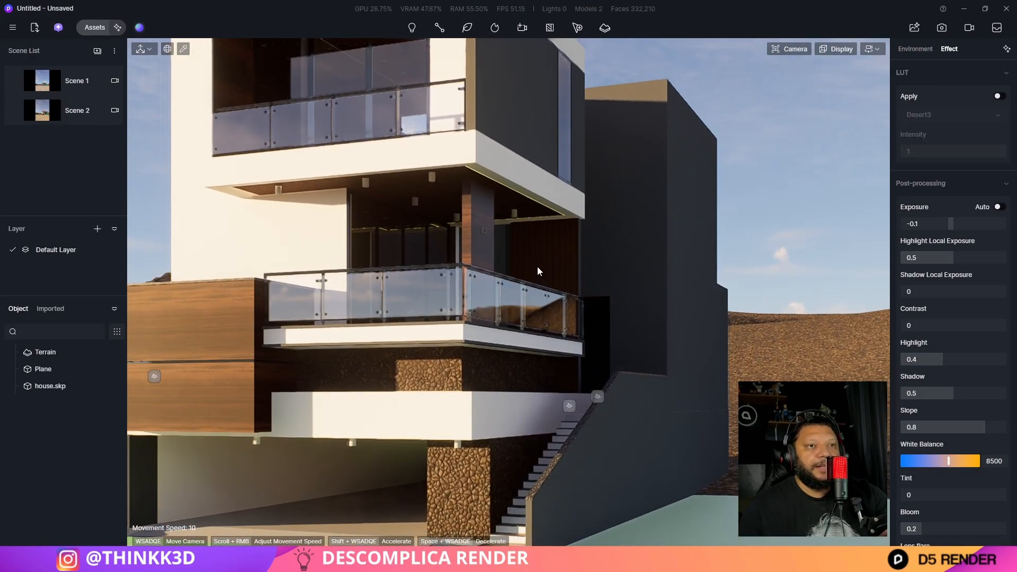
{"action": "middle_click_drag", "start_coordinate": [537, 266], "coordinate": [464, 266]}
{"action": "right_click_drag", "start_coordinate": [537, 266], "coordinate": [615, 300]}
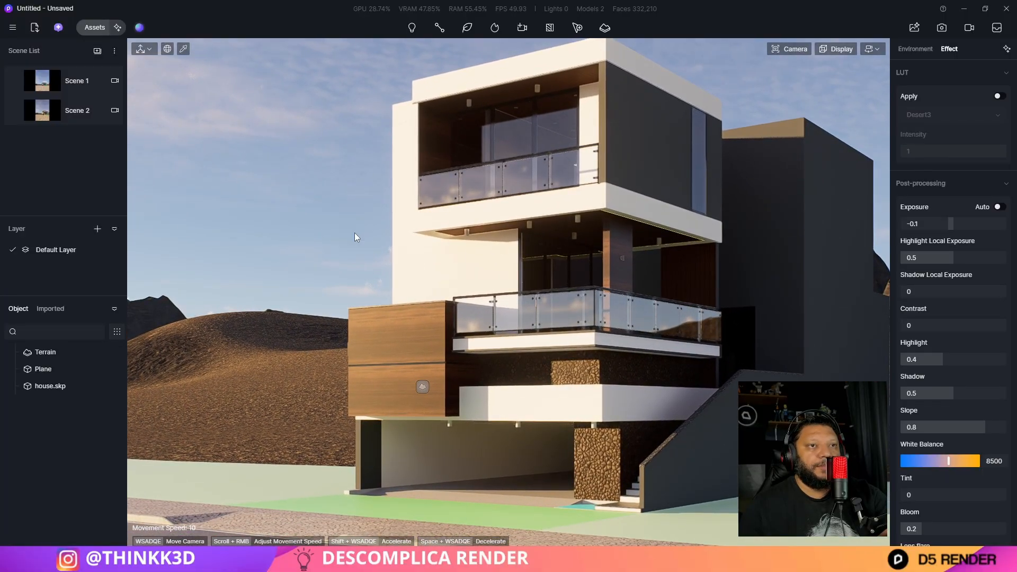
{"action": "left_click", "coordinate": [55, 122]}
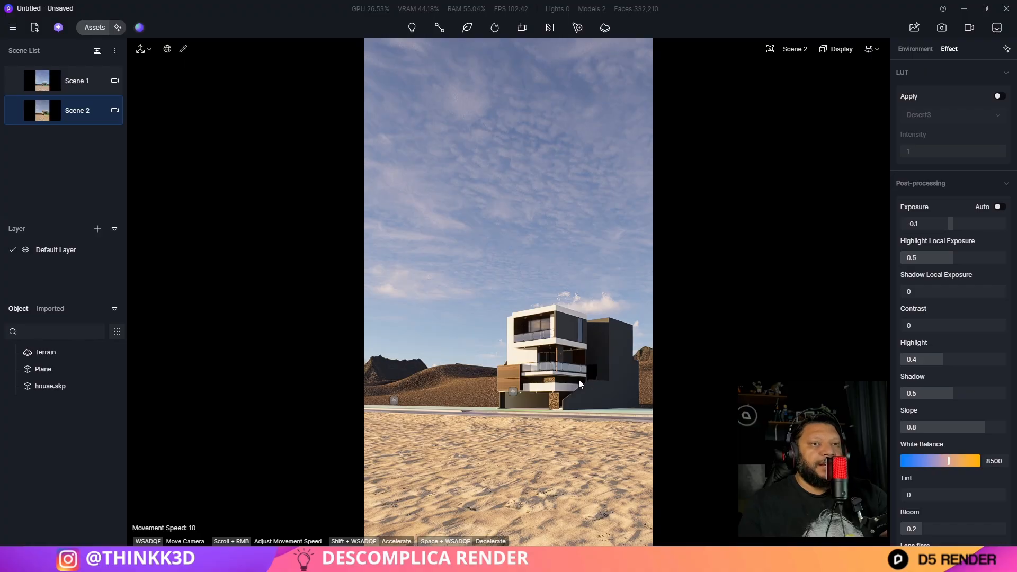
{"action": "right_click_drag", "start_coordinate": [579, 380], "coordinate": [588, 416]}
{"action": "key", "text": "w"}
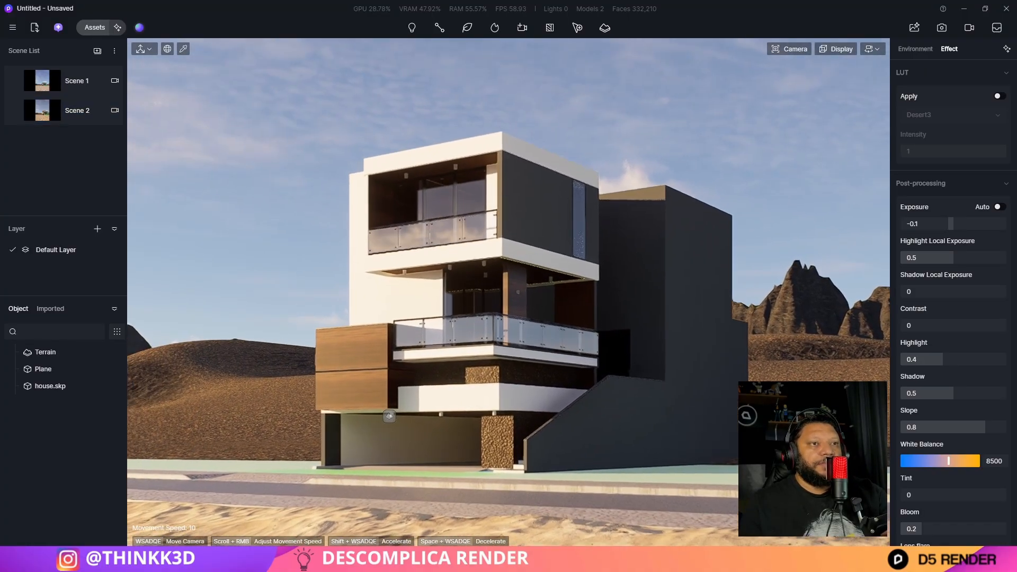
Examine the upper balcony's glass doors and railing close up
{"action": "right_click_drag", "start_coordinate": [390, 416], "coordinate": [297, 357]}
{"action": "key", "text": "a"}
{"action": "key", "text": "e"}
{"action": "key", "text": "q"}
{"action": "key", "text": "e"}
{"action": "key", "text": "e"}
{"action": "key", "text": "d"}
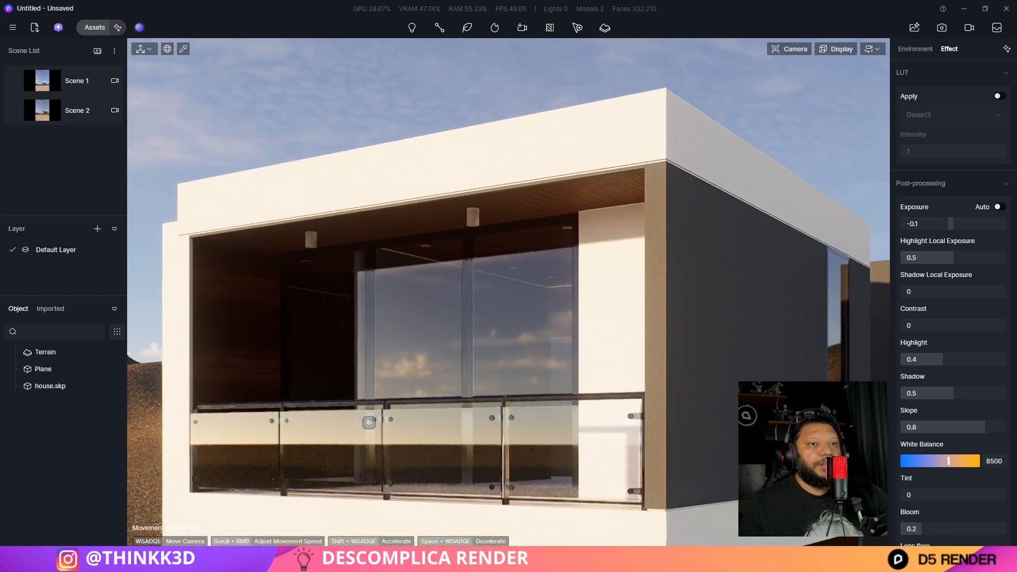
{"action": "right_click_drag", "start_coordinate": [547, 356], "coordinate": [545, 360]}
Find the curtains among the indoor models in the asset library and choose Curtain 04 Open
{"action": "left_click", "coordinate": [98, 28]}
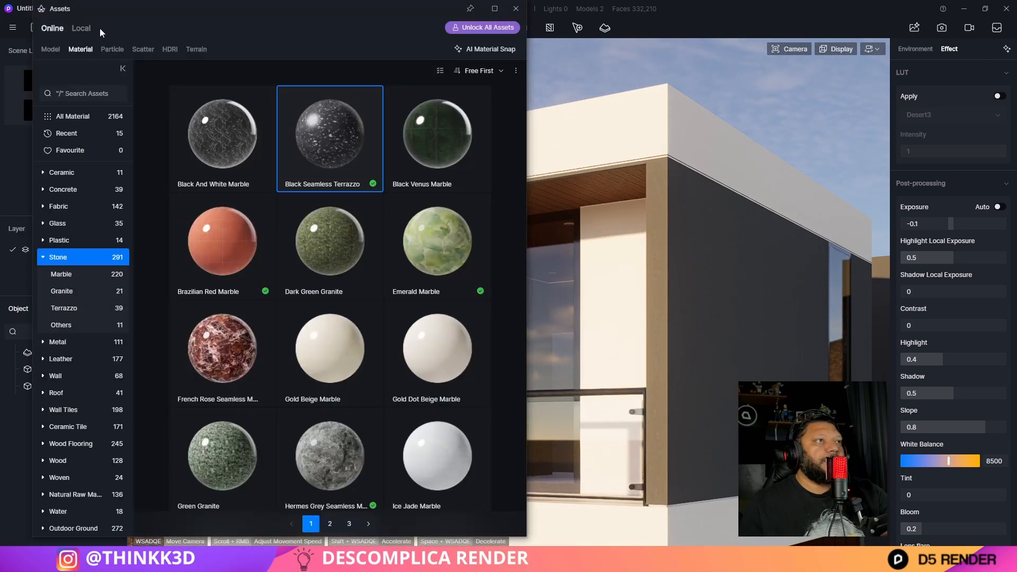
{"action": "left_click", "coordinate": [51, 50]}
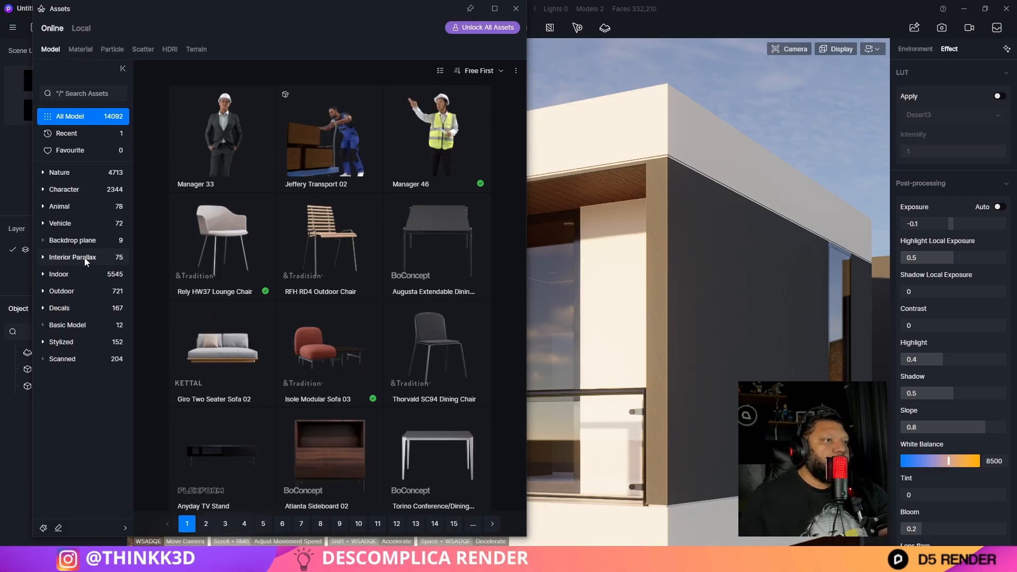
{"action": "left_click", "coordinate": [74, 272]}
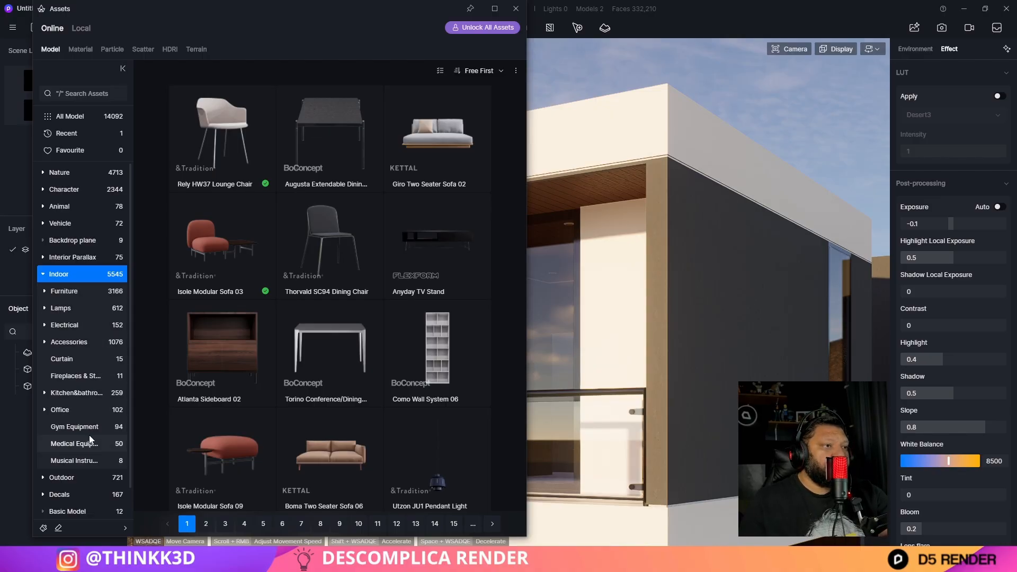
{"action": "left_click", "coordinate": [83, 361]}
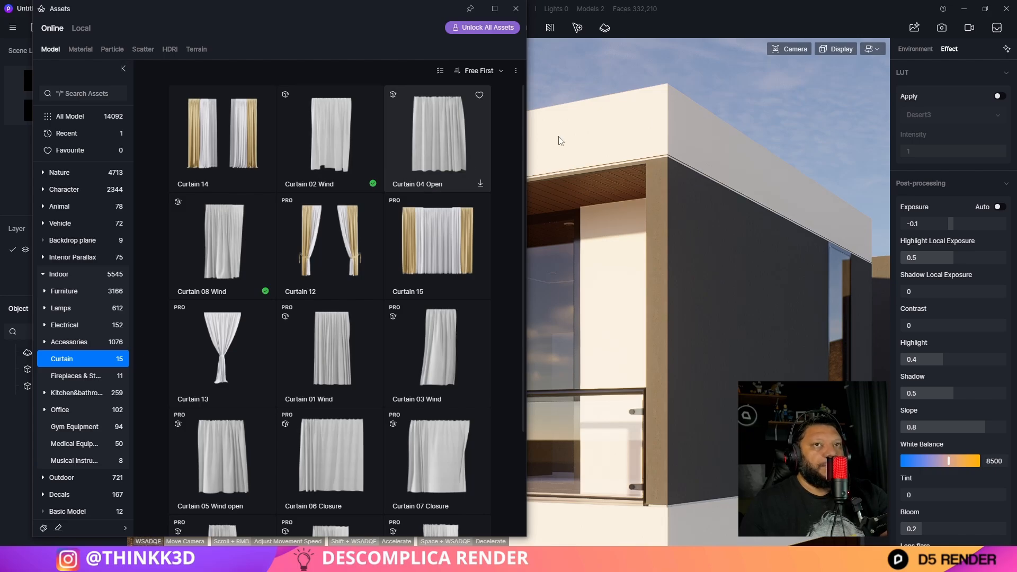
{"action": "left_click", "coordinate": [850, 49]}
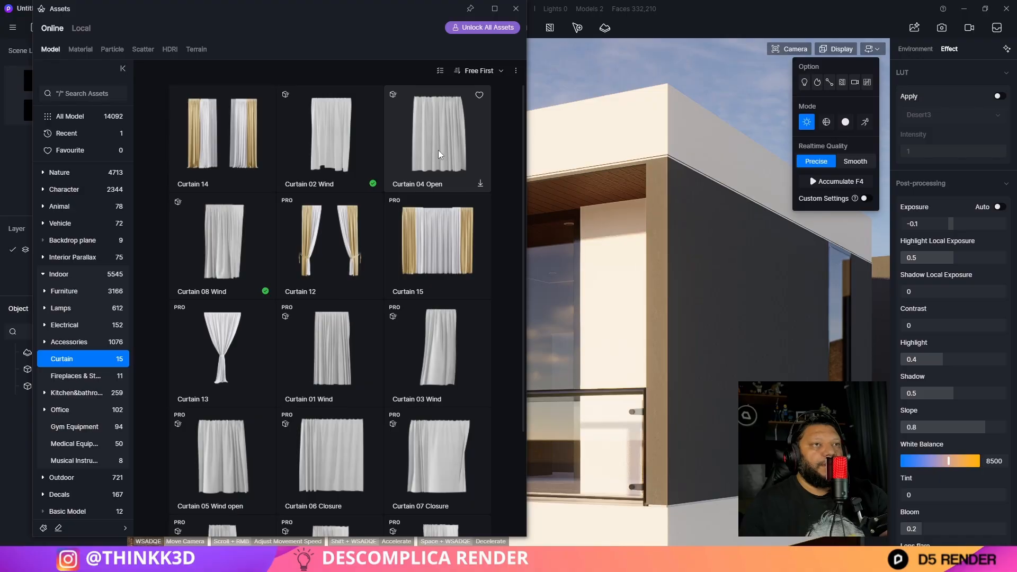
{"action": "left_click", "coordinate": [455, 135]}
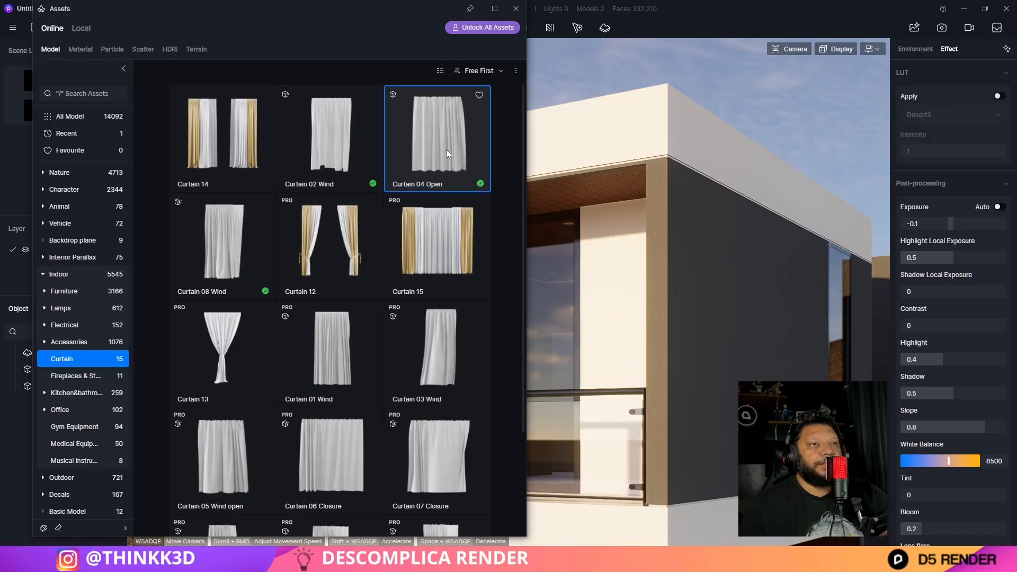
Place Curtain 04 Open near the upper balcony's glass doors and rotate it 90° around the Z axis
{"action": "right_click_drag", "start_coordinate": [660, 424], "coordinate": [701, 438]}
{"action": "key", "text": "e"}
{"action": "key", "text": "q"}
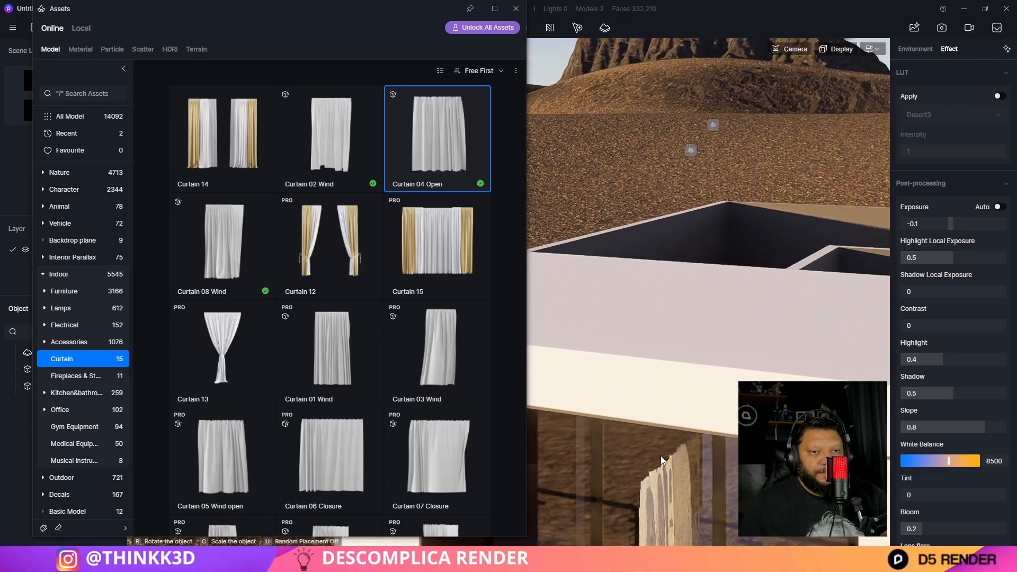
{"action": "left_click", "coordinate": [651, 443]}
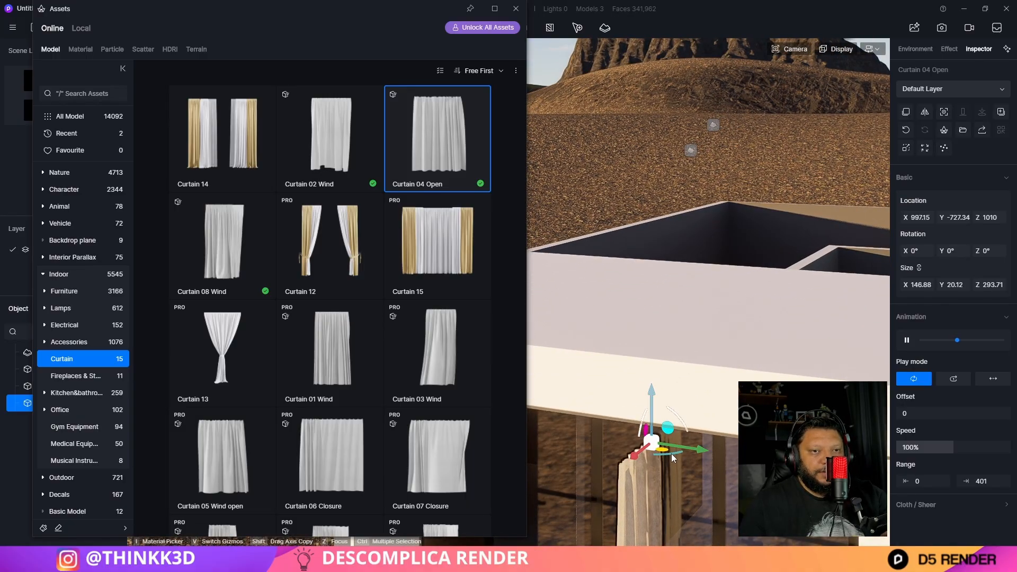
{"action": "left_click_drag", "start_coordinate": [671, 453], "coordinate": [630, 445]}
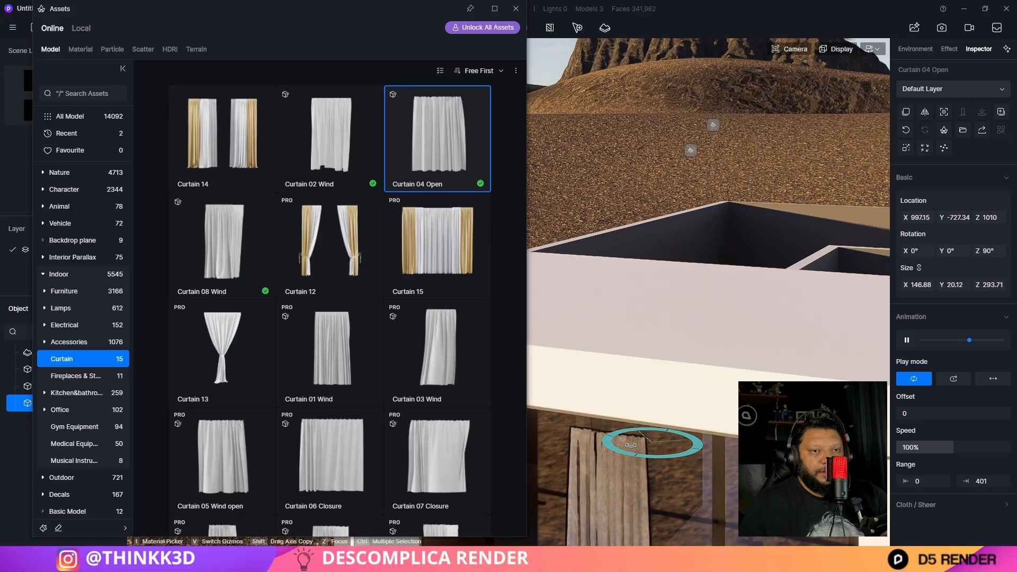
Move the curtain behind the doors to X 1161.45 and Z 1065.01, and enlarge it to a height of 331.7
{"action": "key", "text": "q"}
{"action": "left_click_drag", "start_coordinate": [717, 383], "coordinate": [746, 352]}
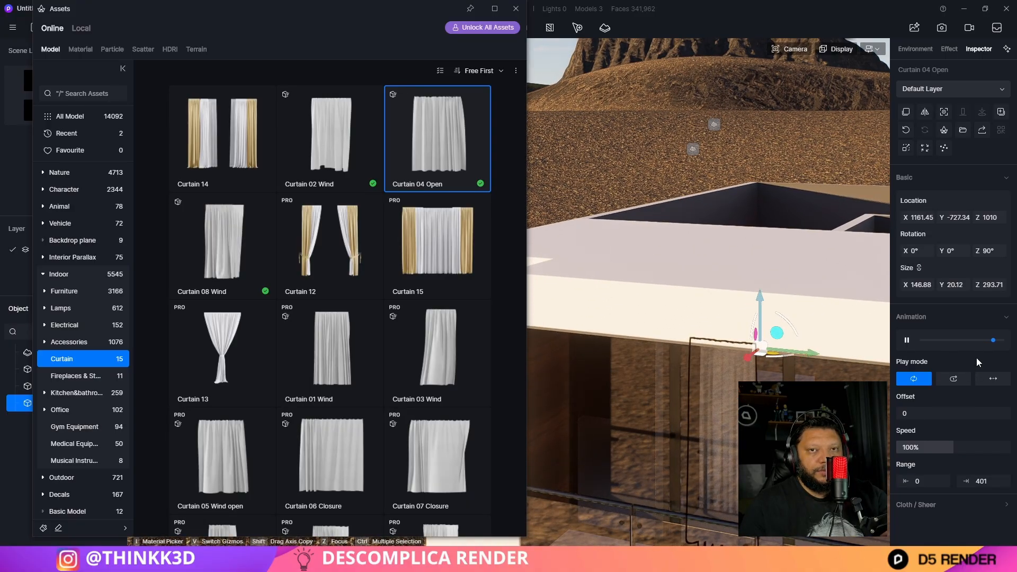
{"action": "key", "text": "z"}
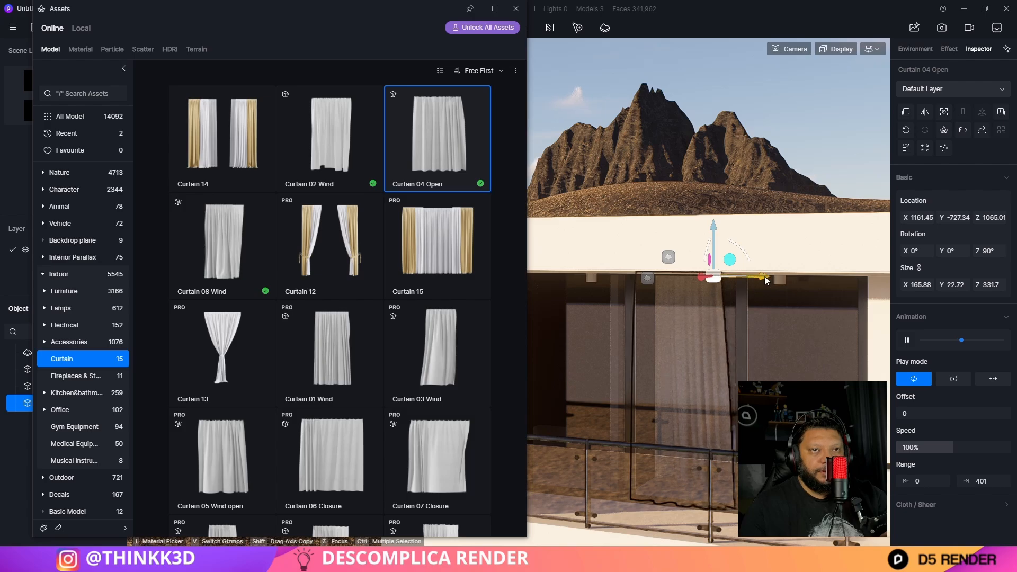
Copy the curtain along the glass doors, mirror the copy and position it at about Y -634.9
{"action": "left_click_drag", "start_coordinate": [766, 280], "coordinate": [890, 279]}
{"action": "left_click", "coordinate": [925, 112]}
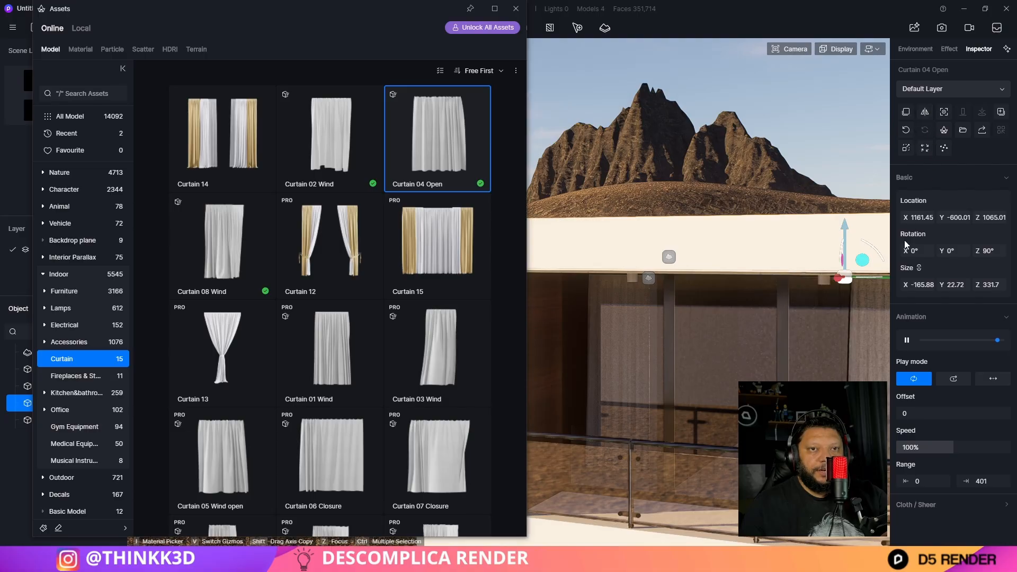
{"action": "right_click_drag", "start_coordinate": [661, 321], "coordinate": [847, 322]}
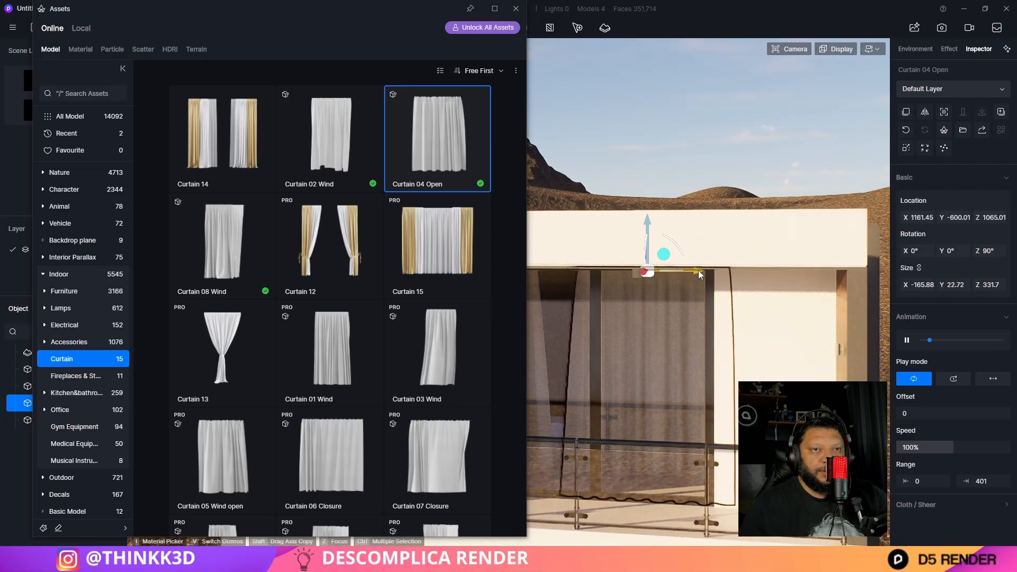
{"action": "left_click_drag", "start_coordinate": [698, 270], "coordinate": [673, 269]}
Bring up the viewport display options and check the two curtains behind the upper balcony's glass doors
{"action": "right_click_drag", "start_coordinate": [714, 388], "coordinate": [577, 387]}
{"action": "key", "text": "d"}
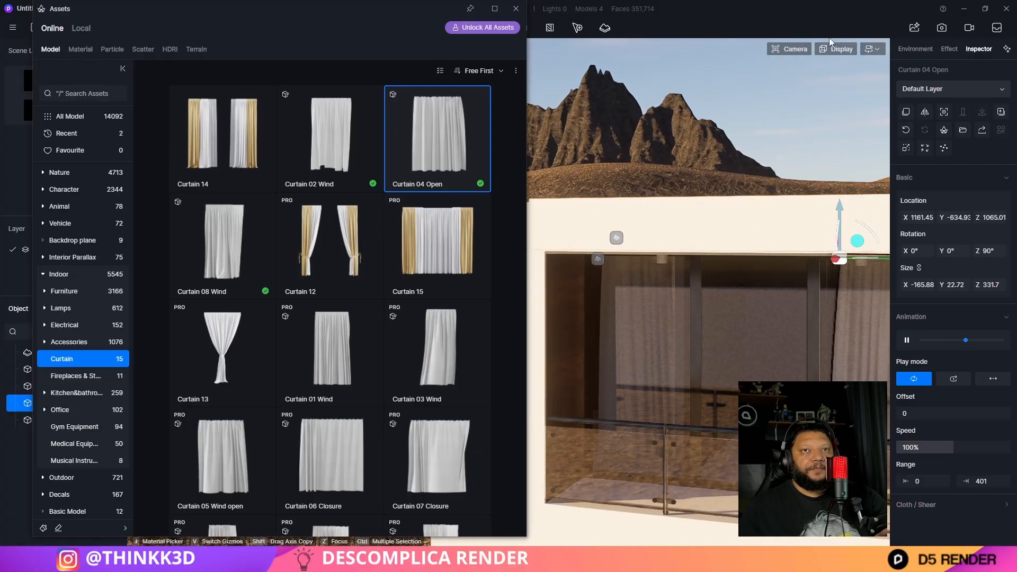
{"action": "left_click", "coordinate": [842, 49]}
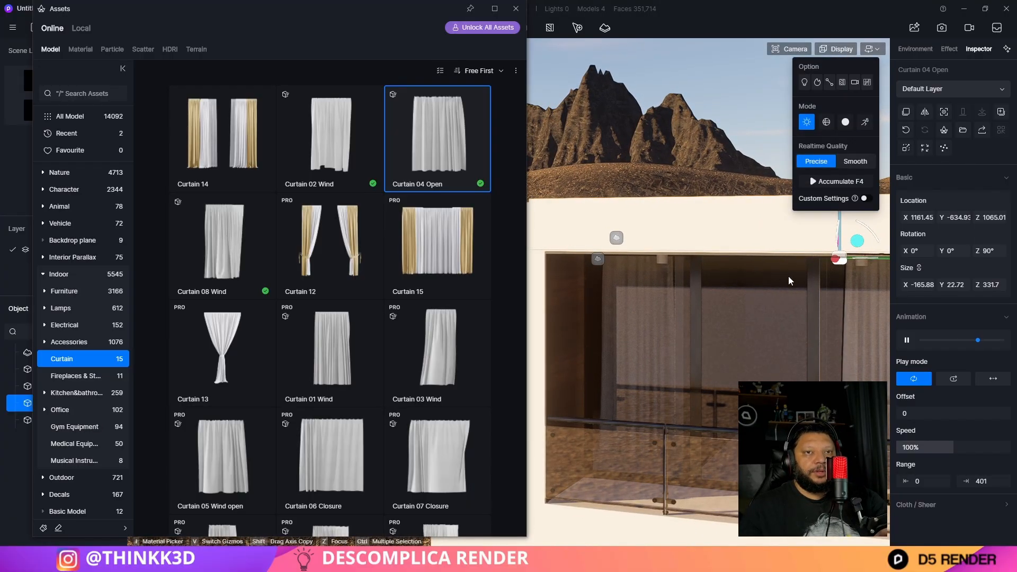
{"action": "key", "text": "q"}
{"action": "key", "text": "d"}
{"action": "key", "text": "d"}
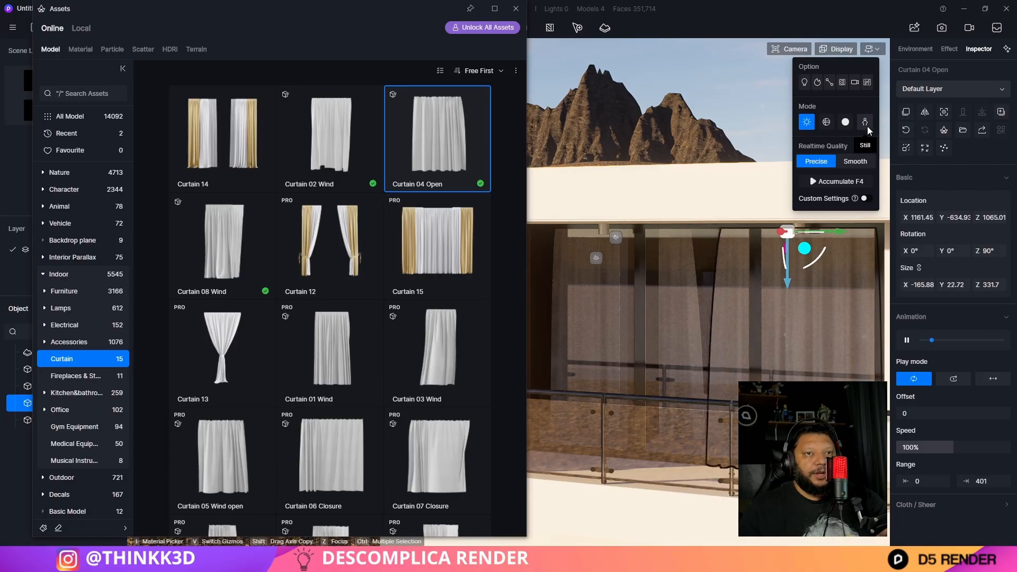
{"action": "middle_click_drag", "start_coordinate": [720, 325], "coordinate": [602, 167]}
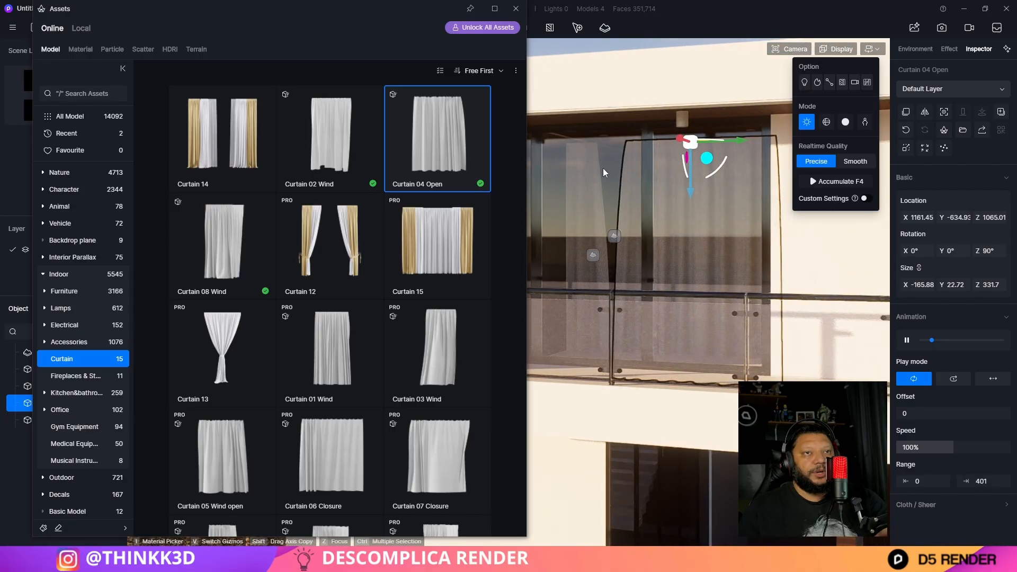
Close the asset library and examine the glass doors on the floor below the balcony
{"action": "left_click", "coordinate": [516, 9]}
{"action": "key", "text": "q"}
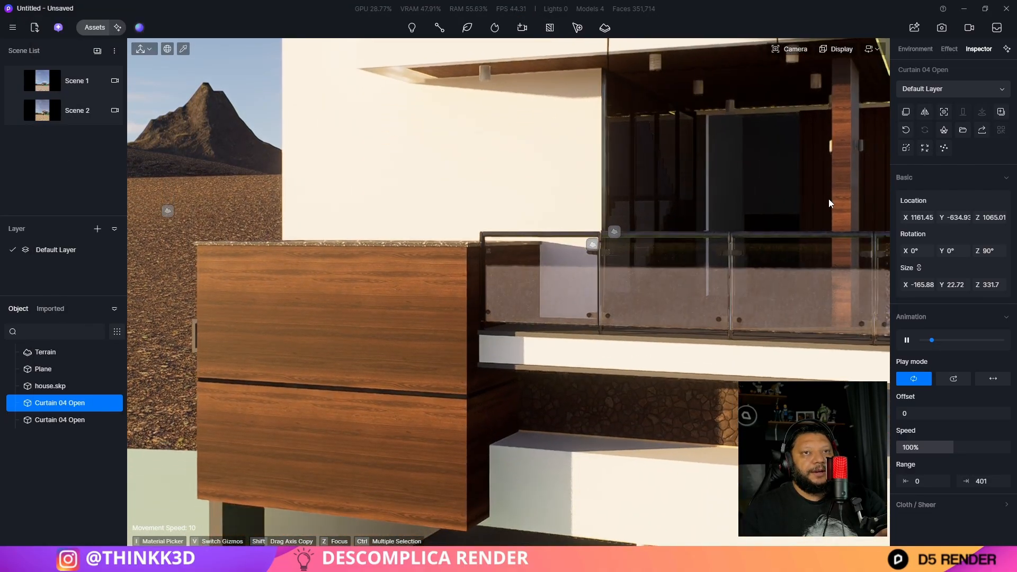
{"action": "key", "text": "d"}
{"action": "right_click_drag", "start_coordinate": [829, 200], "coordinate": [847, 188]}
{"action": "key", "text": "a"}
{"action": "key", "text": "w"}
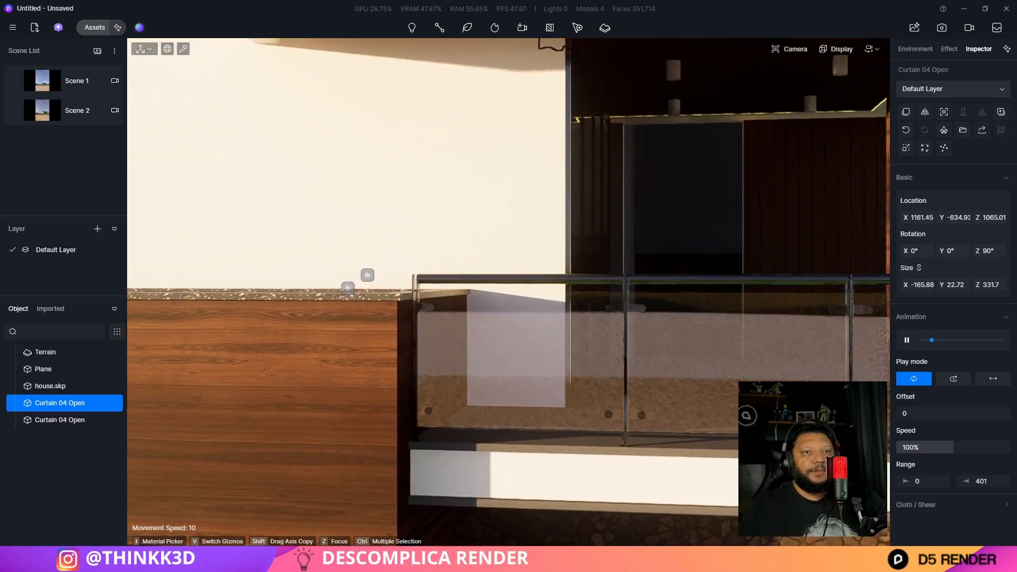
{"action": "key", "text": "s"}
{"action": "right_click_drag", "start_coordinate": [704, 239], "coordinate": [755, 196]}
{"action": "key", "text": "w"}
{"action": "key", "text": "s"}
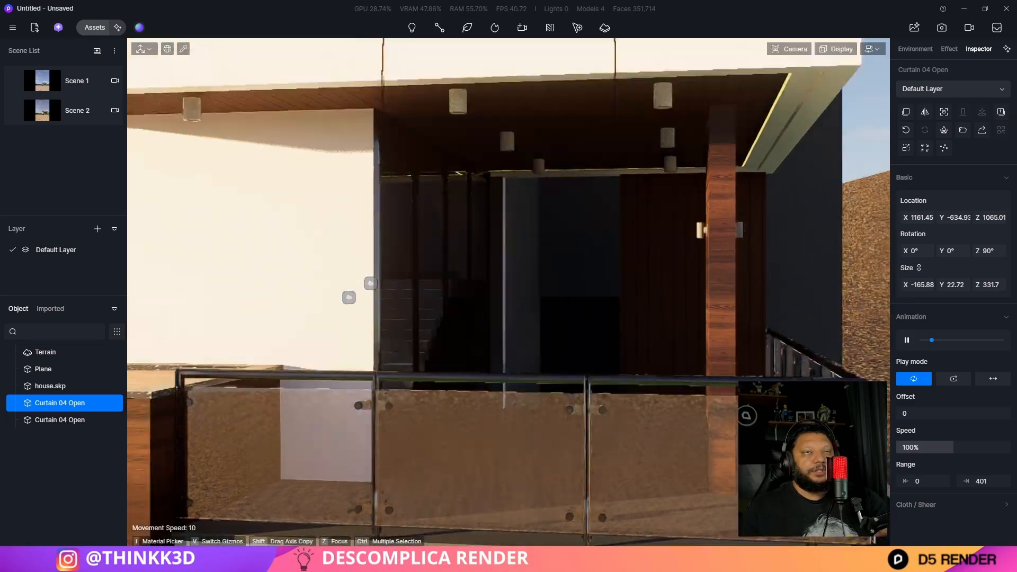
Copy the mirrored balcony curtain straight down to the lower floor's glass doors at Z 726.61
{"action": "key", "text": "z"}
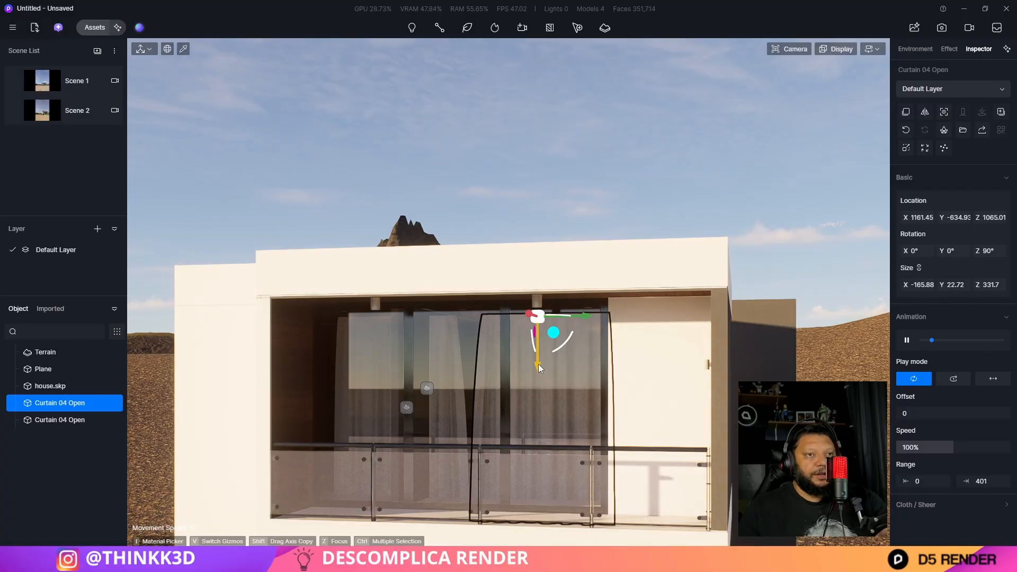
{"action": "left_click_drag", "start_coordinate": [539, 364], "coordinate": [539, 544]}
{"action": "key", "text": "q"}
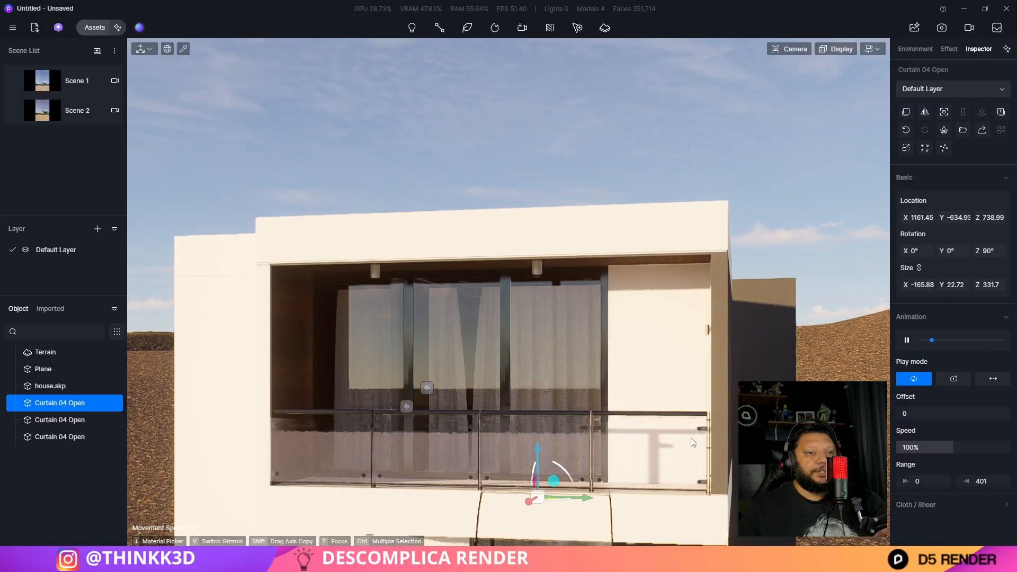
{"action": "right_click_drag", "start_coordinate": [693, 442], "coordinate": [682, 401]}
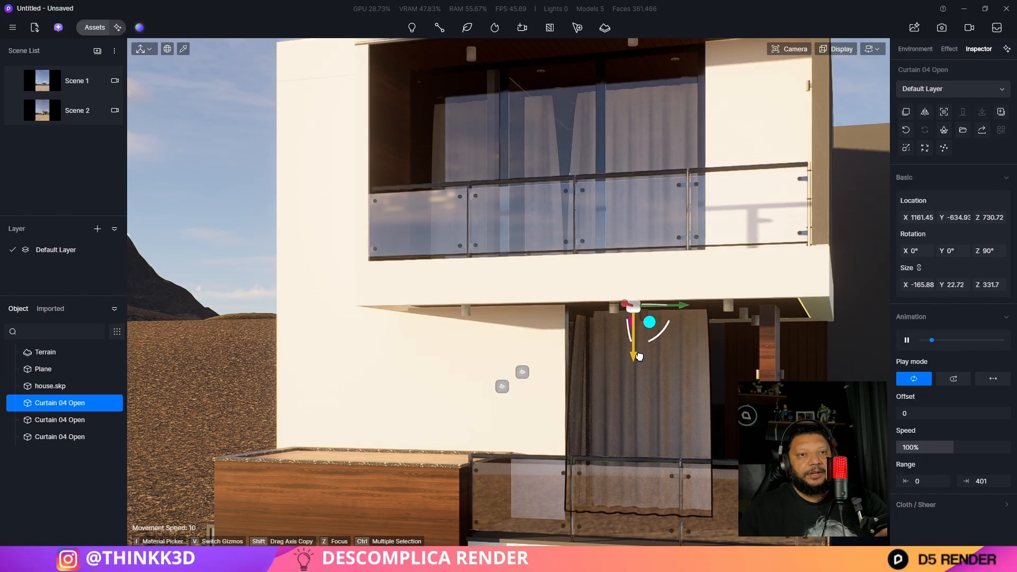
{"action": "scroll", "coordinate": [653, 315], "scroll_direction": "up", "scroll_amount": 3}
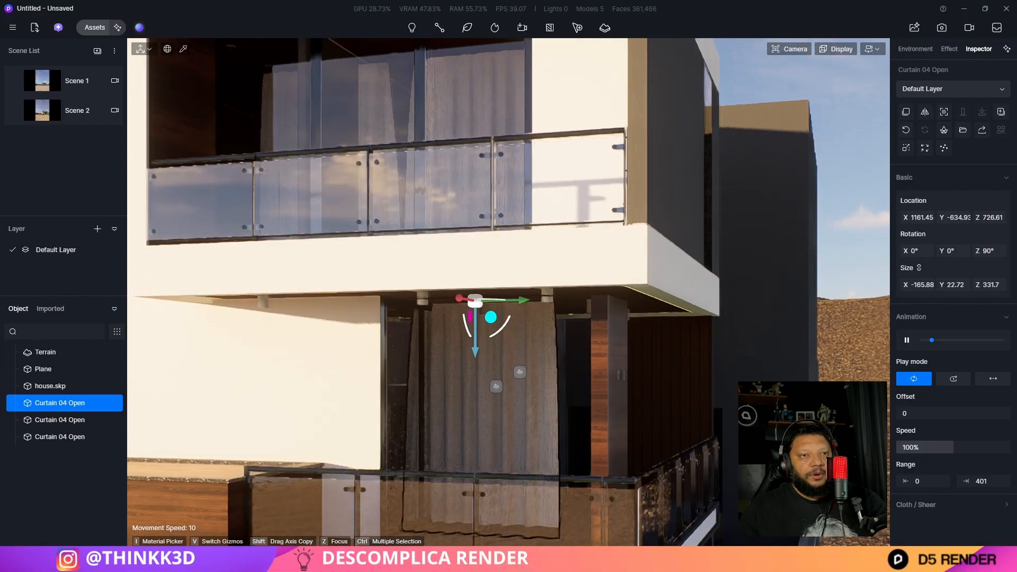
Rotate the lower-floor curtain by -90° around the Z axis so its Z rotation is 0°
{"action": "left_click_drag", "start_coordinate": [637, 293], "coordinate": [686, 298]}
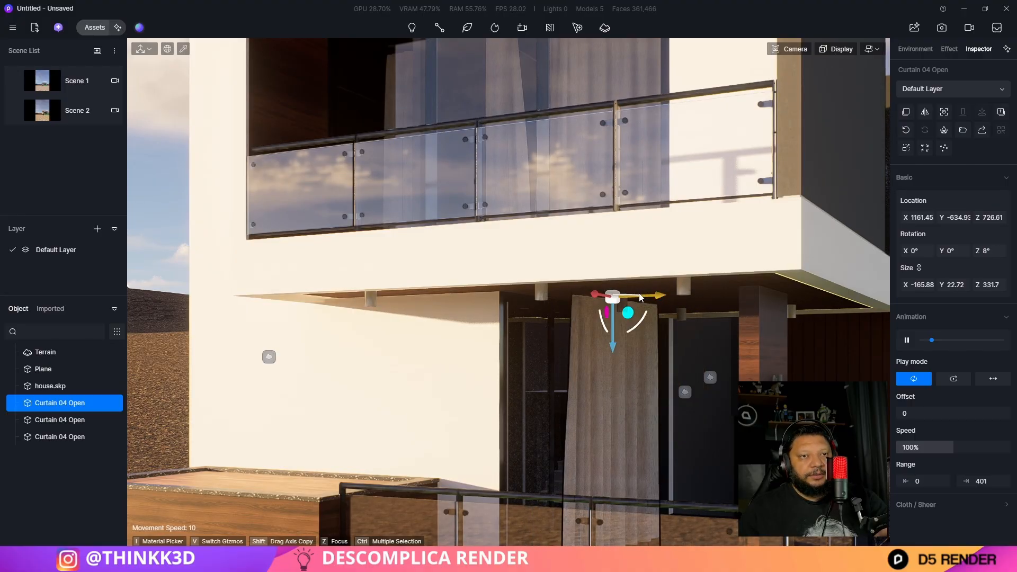
{"action": "left_click", "coordinate": [678, 310]}
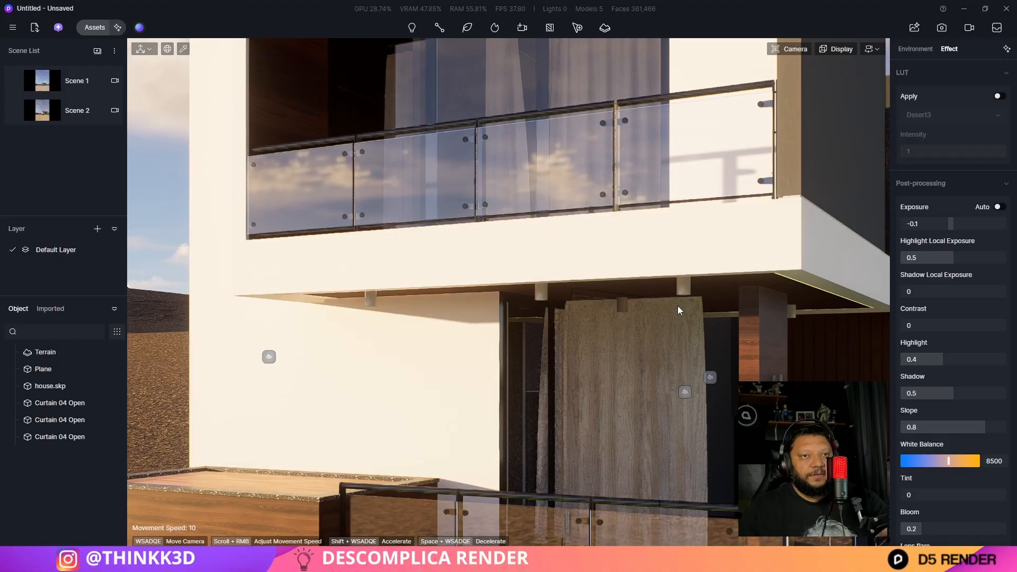
{"action": "right_click_drag", "start_coordinate": [673, 315], "coordinate": [644, 341]}
{"action": "left_click", "coordinate": [636, 331]}
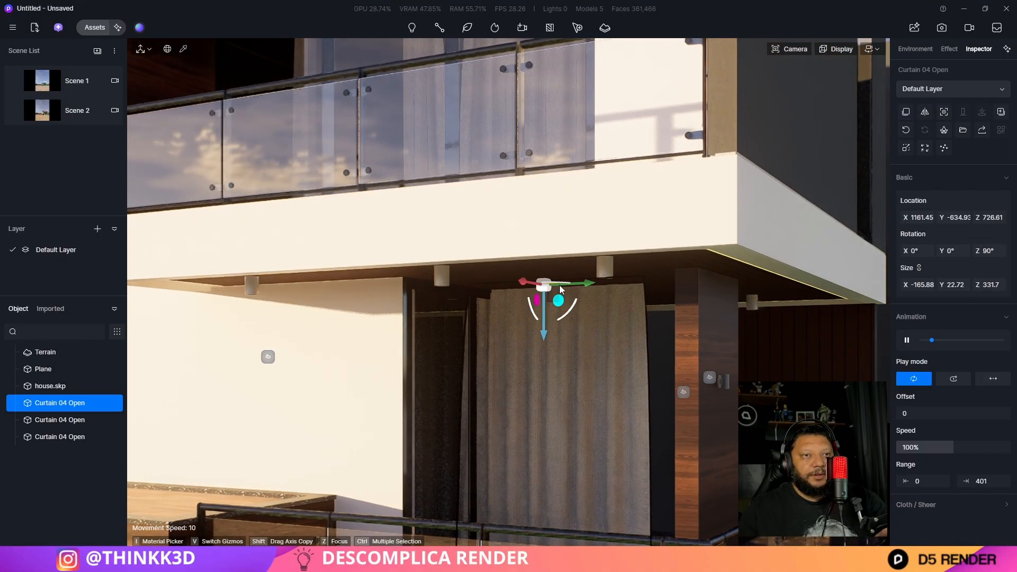
{"action": "left_click_drag", "start_coordinate": [555, 282], "coordinate": [612, 287]}
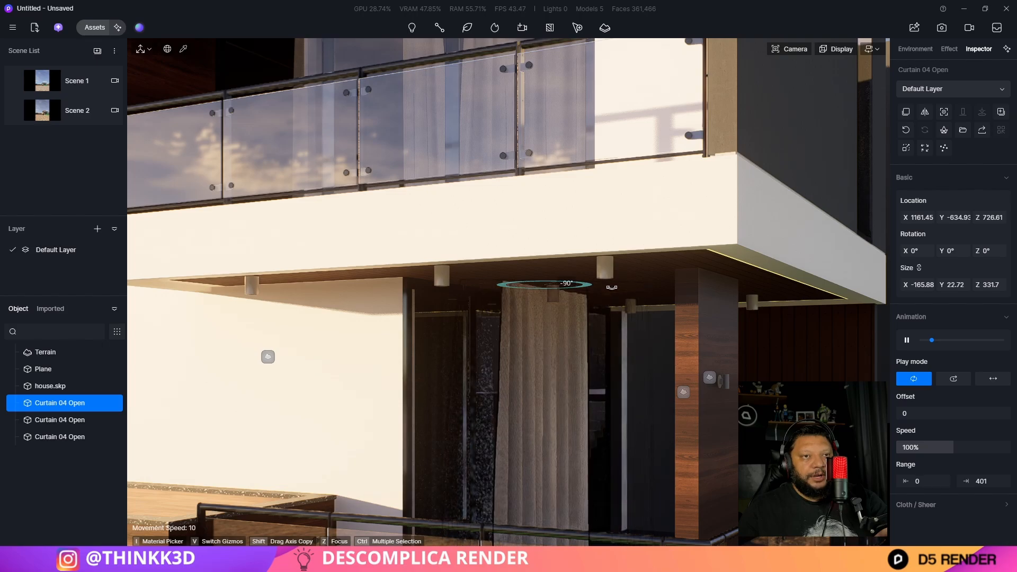
{"action": "key", "text": "d"}
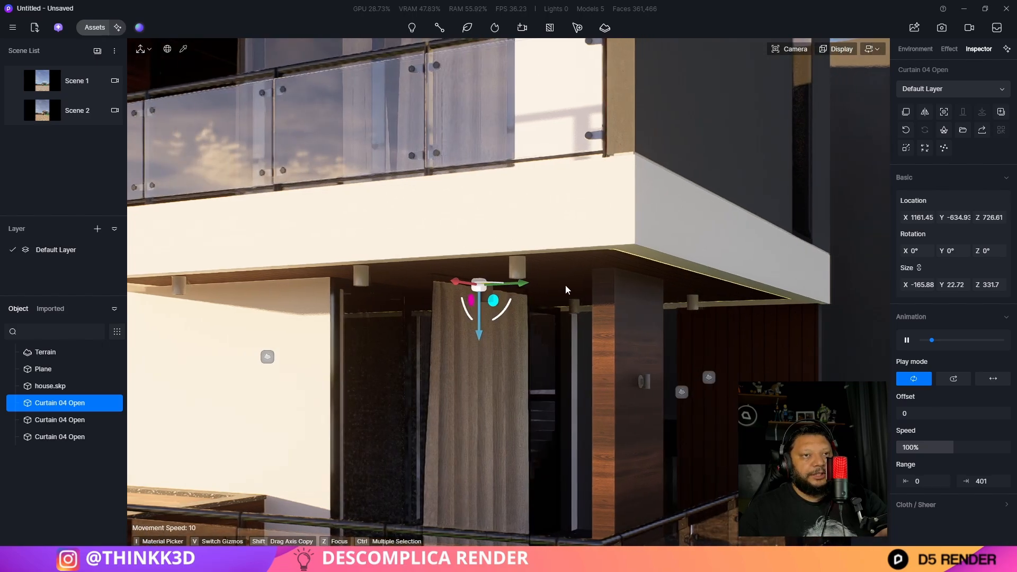
Move the rotated curtain to Y -778.58 along the side glazing and place a copy of it at X 1519.99
{"action": "left_click_drag", "start_coordinate": [524, 289], "coordinate": [409, 301]}
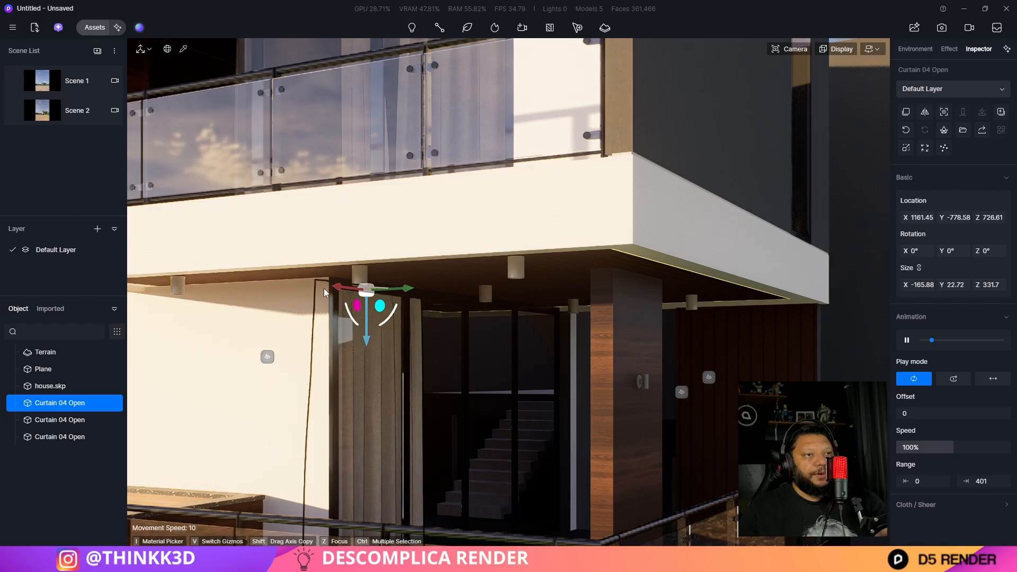
{"action": "left_click_drag", "start_coordinate": [338, 287], "coordinate": [494, 303]}
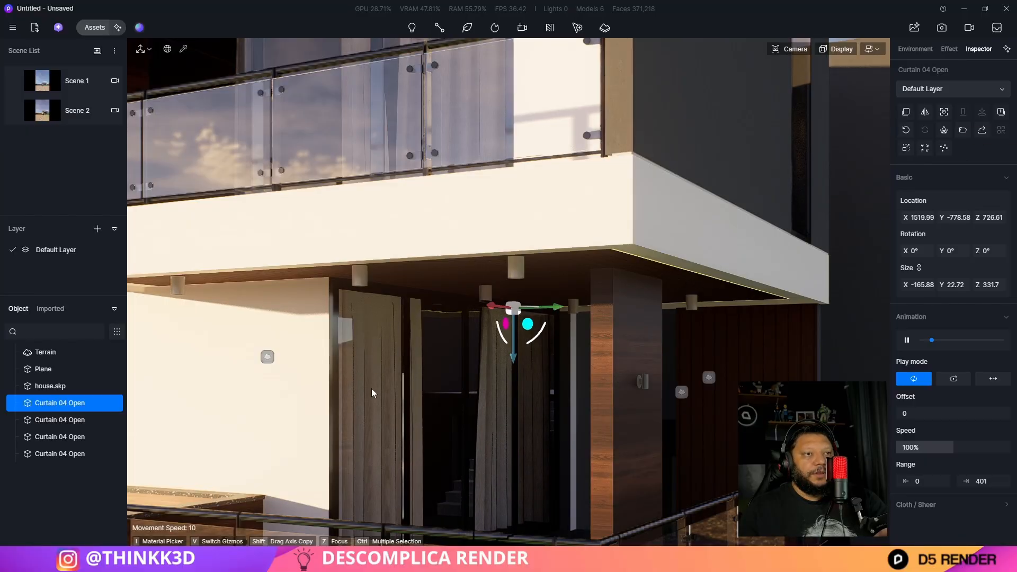
{"action": "left_click", "coordinate": [419, 380]}
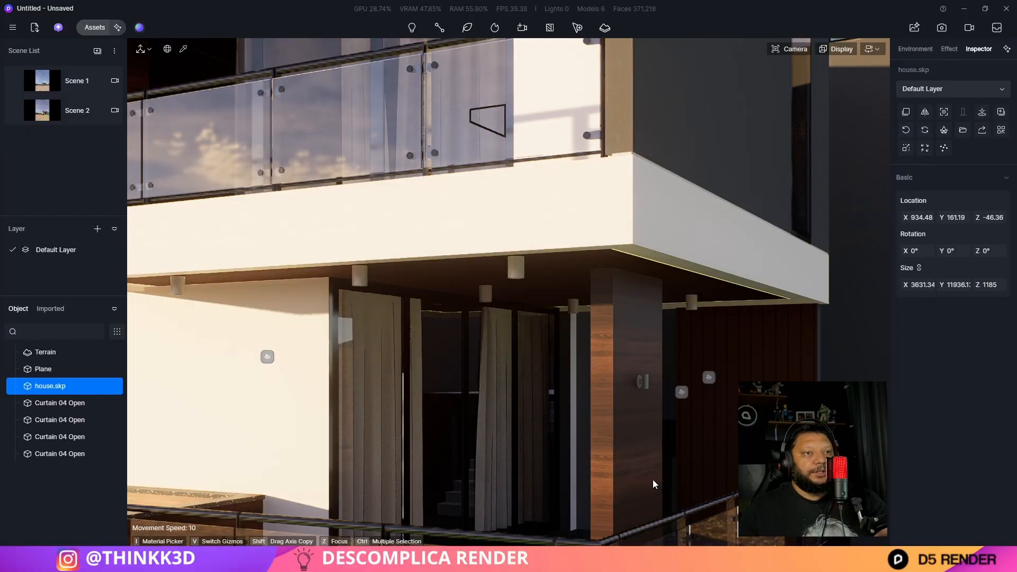
Check how the lower-floor curtains look from farther outside the house
{"action": "key", "text": "s"}
{"action": "key", "text": "a"}
{"action": "key", "text": "q"}
{"action": "key", "text": "s"}
{"action": "key", "text": "a"}
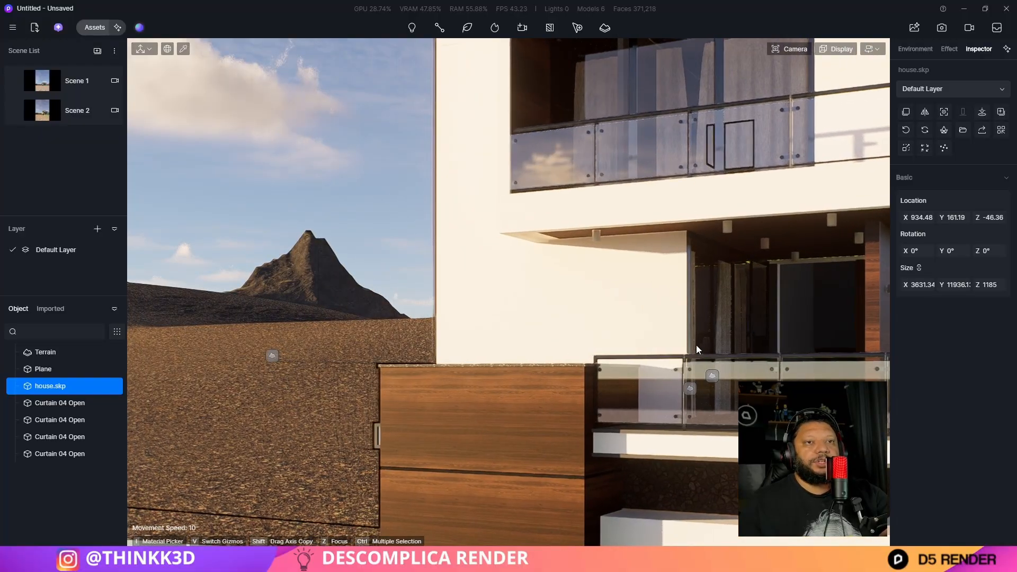
{"action": "key", "text": "s"}
{"action": "key", "text": "d"}
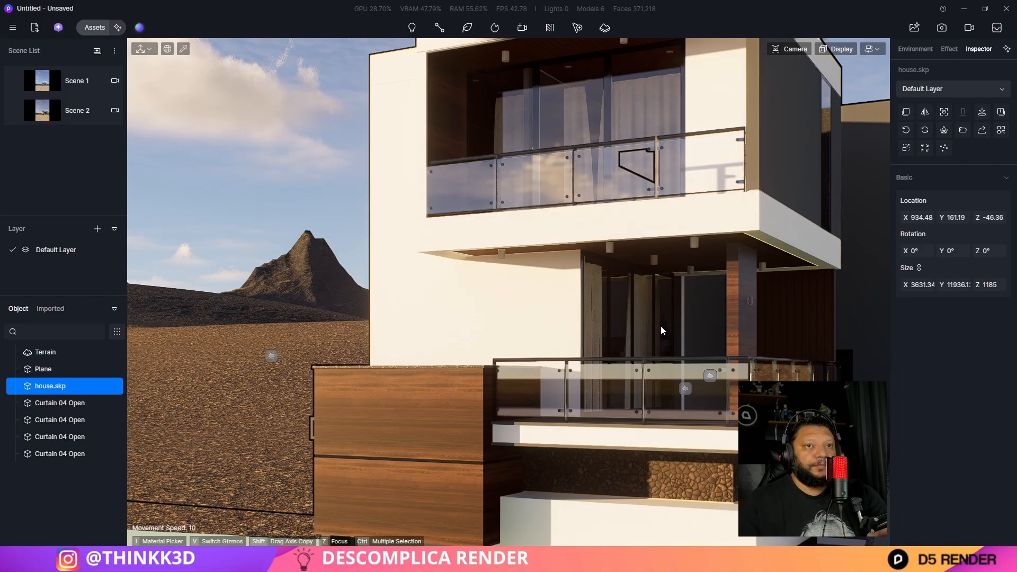
{"action": "key", "text": "d"}
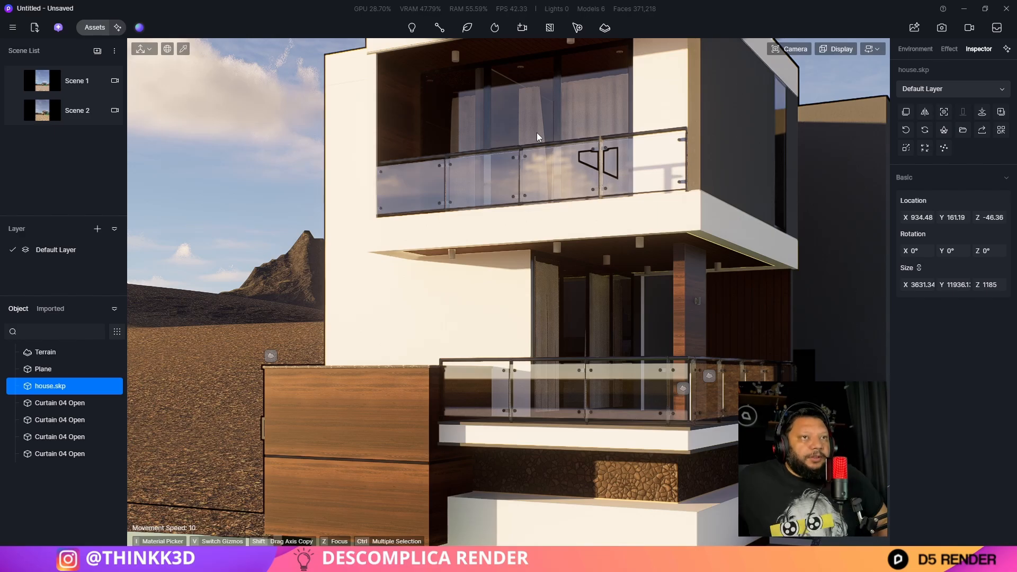
Inspect the upper balcony's curtains up close, from outside the glass and from inside the room
{"action": "key", "text": "w"}
{"action": "right_click_drag", "start_coordinate": [536, 136], "coordinate": [542, 197]}
{"action": "key", "text": "e"}
{"action": "key", "text": "w"}
{"action": "key", "text": "d"}
{"action": "key", "text": "a"}
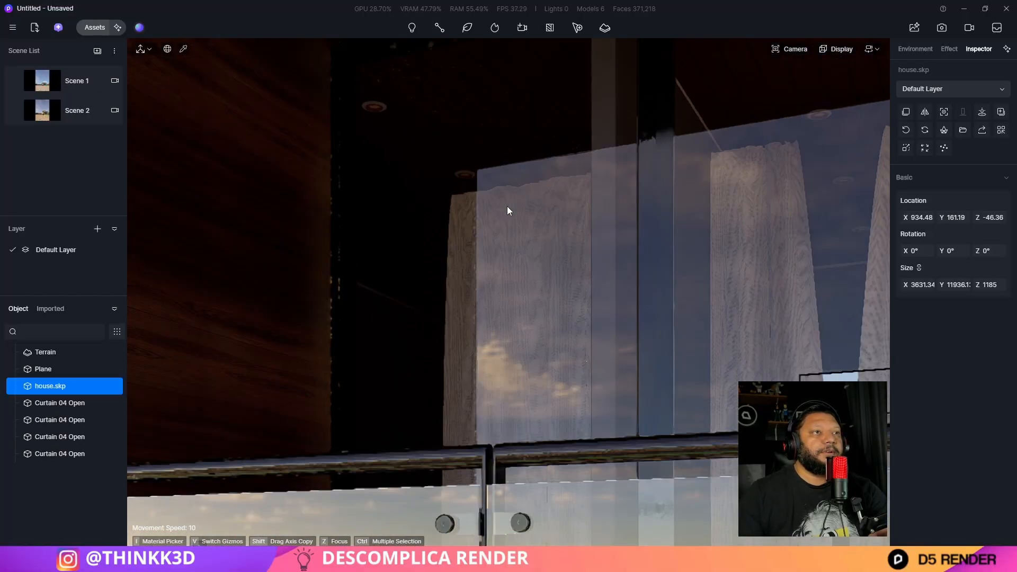
{"action": "key", "text": "d"}
{"action": "key", "text": "s"}
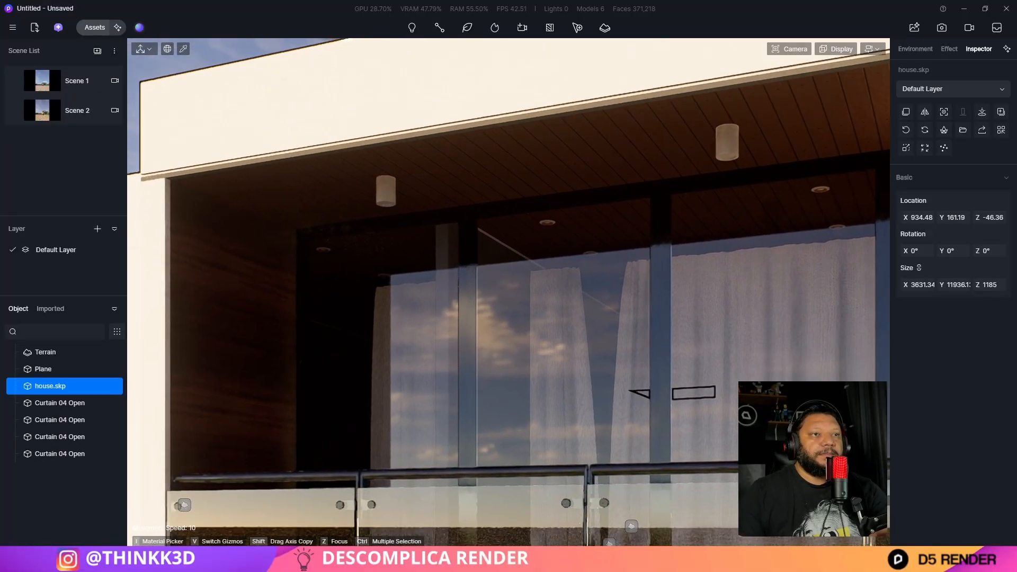
{"action": "key", "text": "s"}
{"action": "key", "text": "d"}
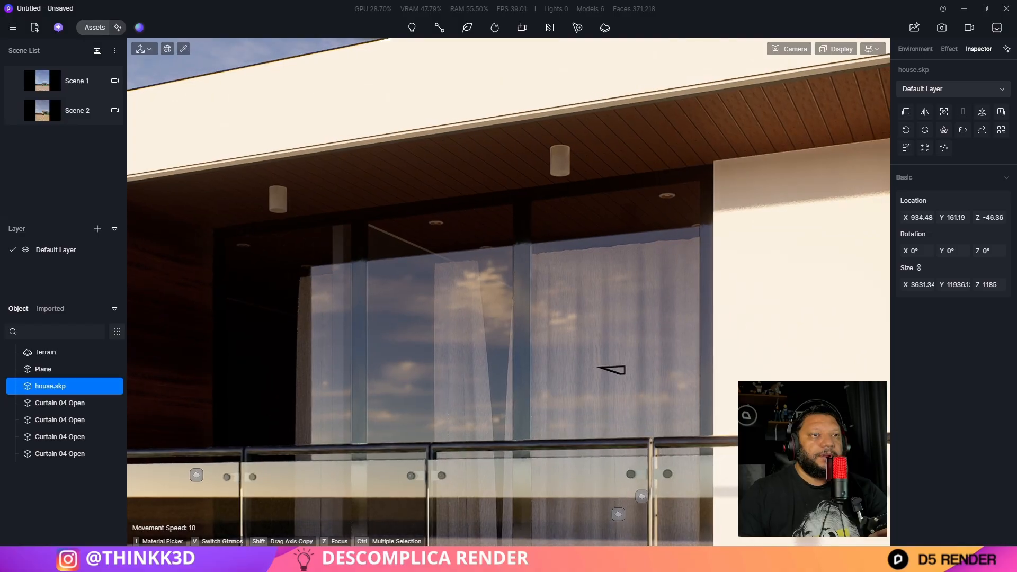
{"action": "key", "text": "w"}
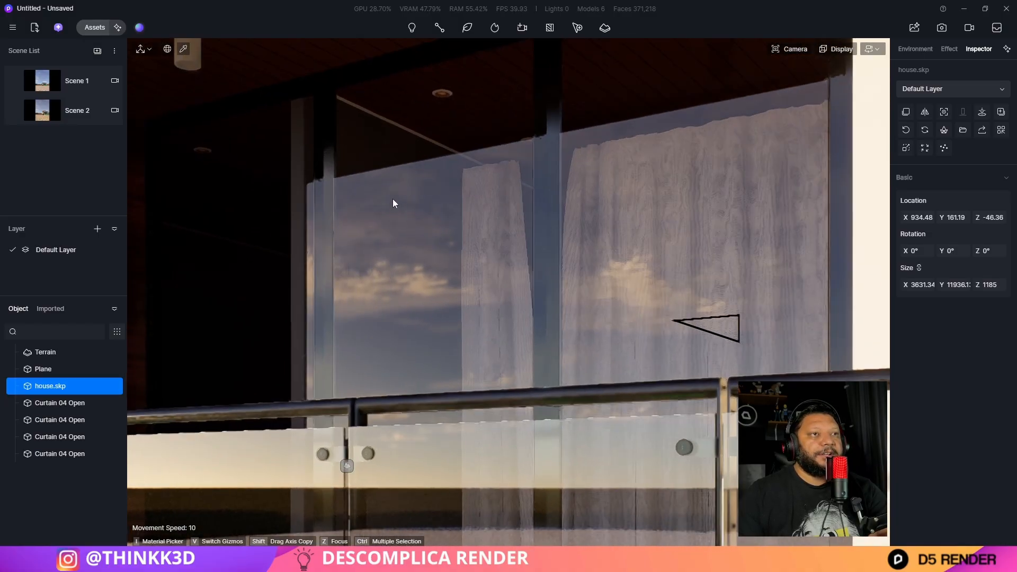
{"action": "key", "text": "e"}
{"action": "key", "text": "w"}
{"action": "right_click_drag", "start_coordinate": [444, 230], "coordinate": [587, 273]}
{"action": "key", "text": "s"}
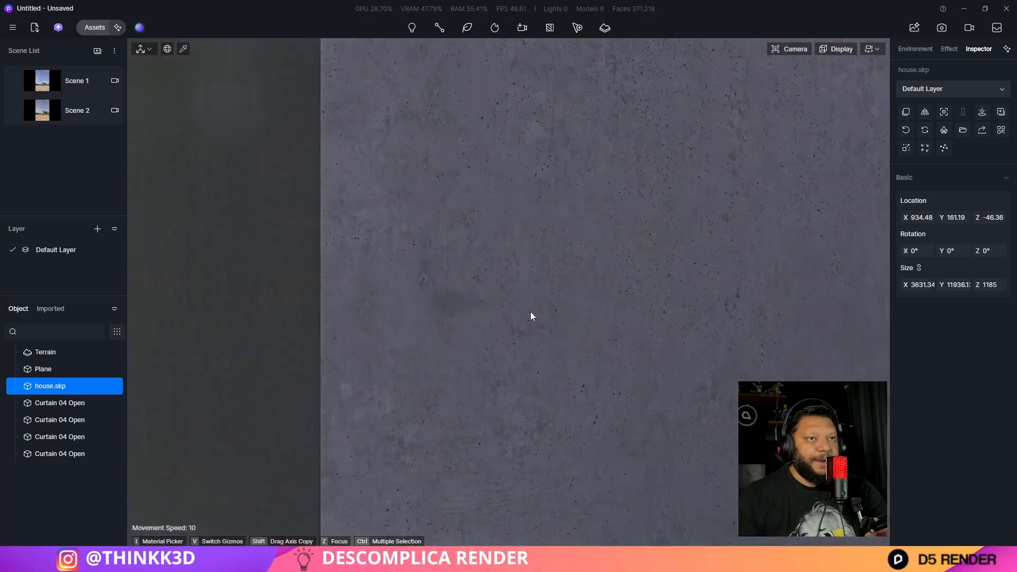
{"action": "scroll", "coordinate": [599, 330], "scroll_direction": "up", "scroll_amount": 2}
{"action": "right_click_drag", "start_coordinate": [552, 358], "coordinate": [477, 358]}
{"action": "scroll", "coordinate": [508, 293], "scroll_direction": "down", "scroll_amount": 2}
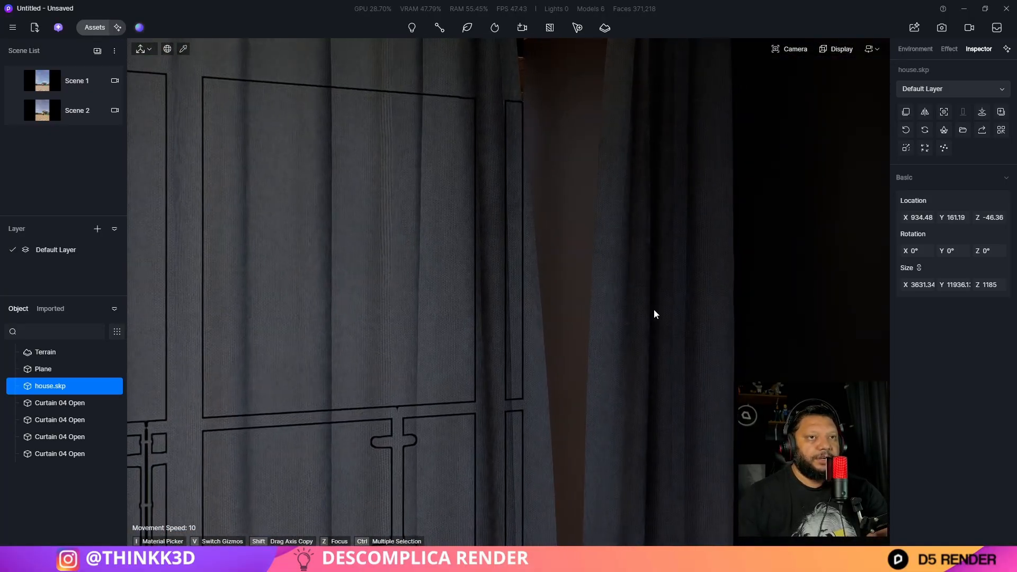
Move the unmirrored upper-balcony curtain to about Y -955.93, Z 1086.15, and place a copy of it behind the middle glass panel
{"action": "left_click", "coordinate": [646, 304]}
{"action": "right_click_drag", "start_coordinate": [505, 320], "coordinate": [443, 242]}
{"action": "scroll", "coordinate": [425, 346], "scroll_direction": "down", "scroll_amount": 3}
{"action": "scroll", "coordinate": [342, 339], "scroll_direction": "down", "scroll_amount": 3}
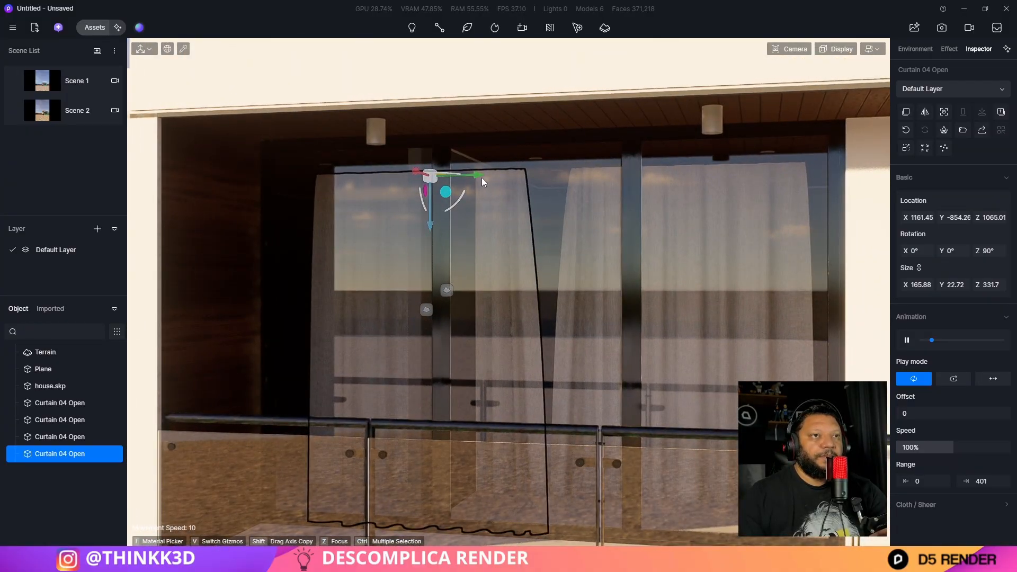
{"action": "left_click_drag", "start_coordinate": [480, 178], "coordinate": [373, 179]}
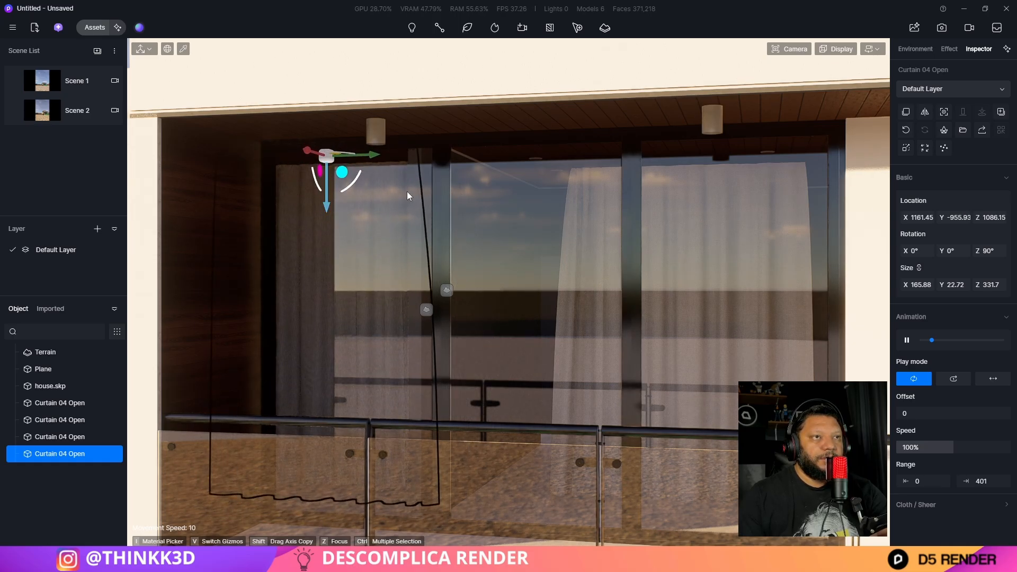
{"action": "left_click_drag", "start_coordinate": [379, 158], "coordinate": [658, 182]}
{"action": "left_click", "coordinate": [669, 317]}
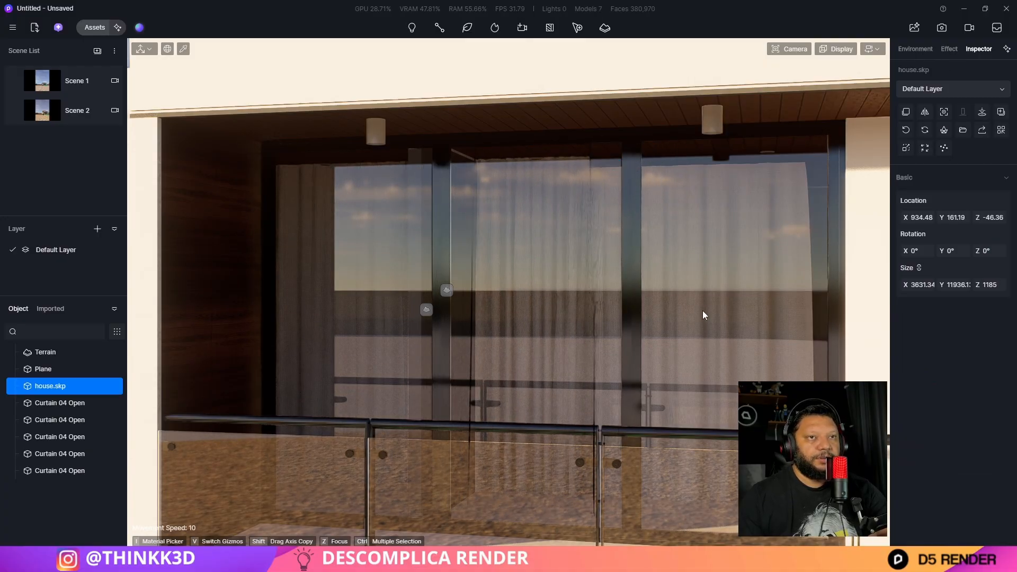
Examine the upper room's interior behind the curtains
{"action": "scroll", "coordinate": [726, 303], "scroll_direction": "up", "scroll_amount": 10}
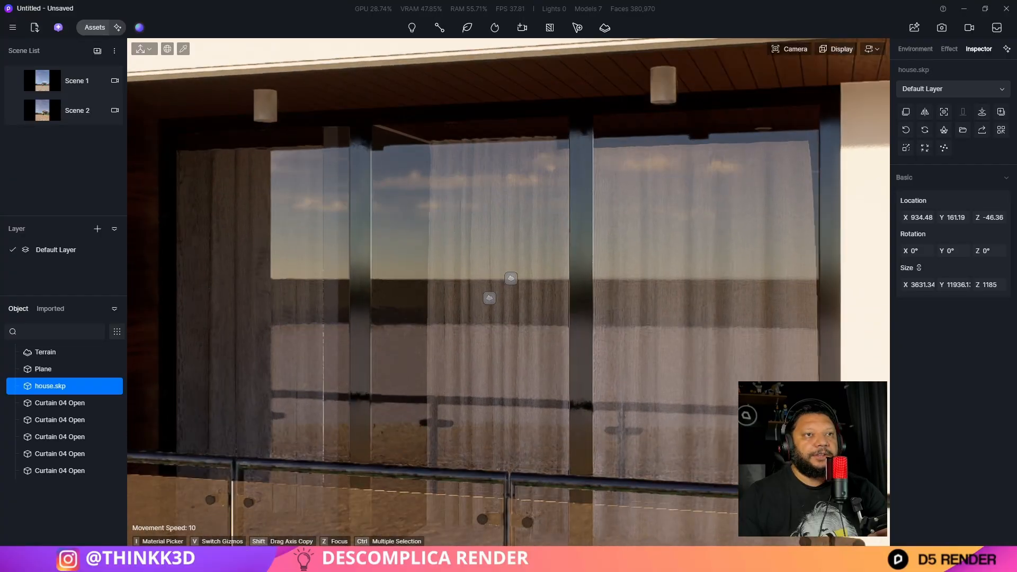
{"action": "scroll", "coordinate": [733, 305], "scroll_direction": "down", "scroll_amount": 10}
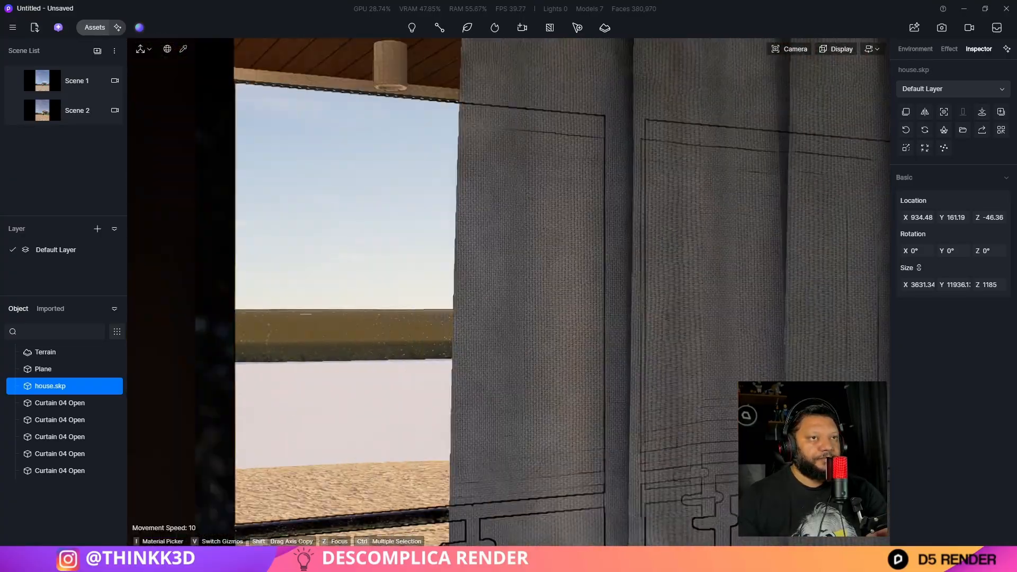
{"action": "scroll", "coordinate": [733, 304], "scroll_direction": "down", "scroll_amount": 3}
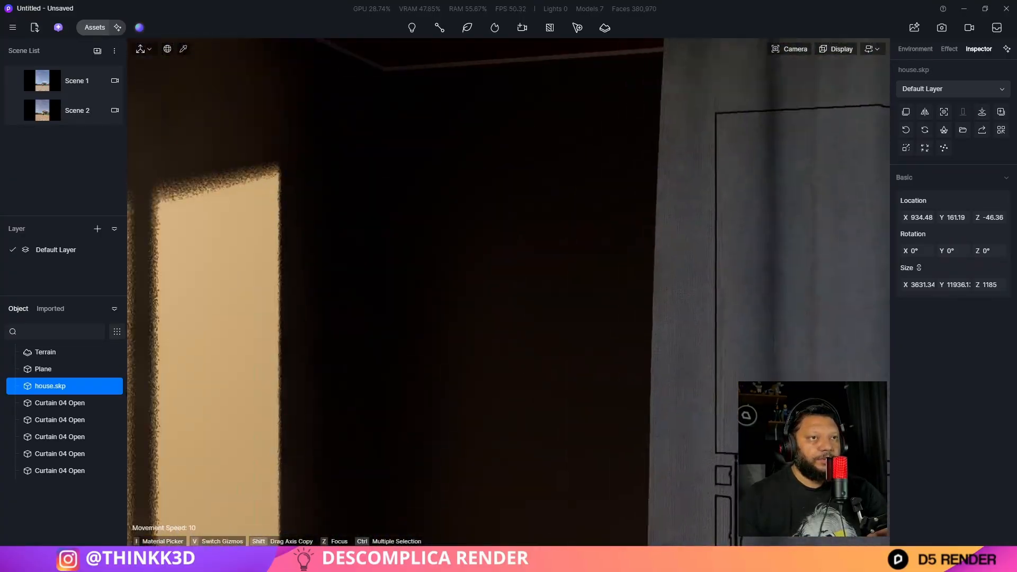
{"action": "right_click_drag", "start_coordinate": [508, 291], "coordinate": [784, 222]}
{"action": "scroll", "coordinate": [553, 356], "scroll_direction": "up", "scroll_amount": 8}
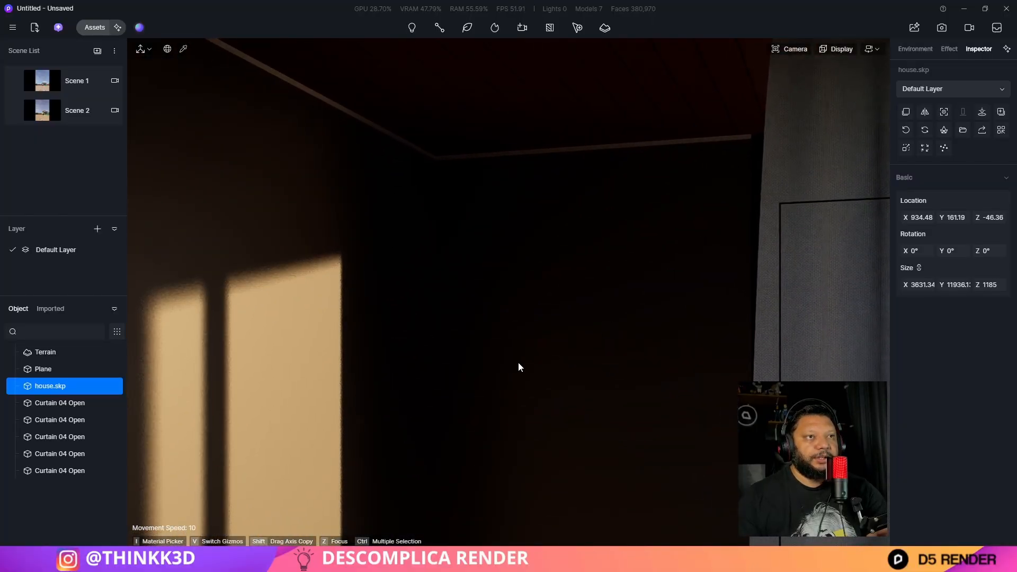
Move the mirrored upper-balcony curtain to about X 1166.99, Y -571.27, Z 1074.41
{"action": "left_click", "coordinate": [518, 361]}
{"action": "right_click_drag", "start_coordinate": [518, 361], "coordinate": [477, 338]}
{"action": "scroll", "coordinate": [589, 367], "scroll_direction": "down", "scroll_amount": 5}
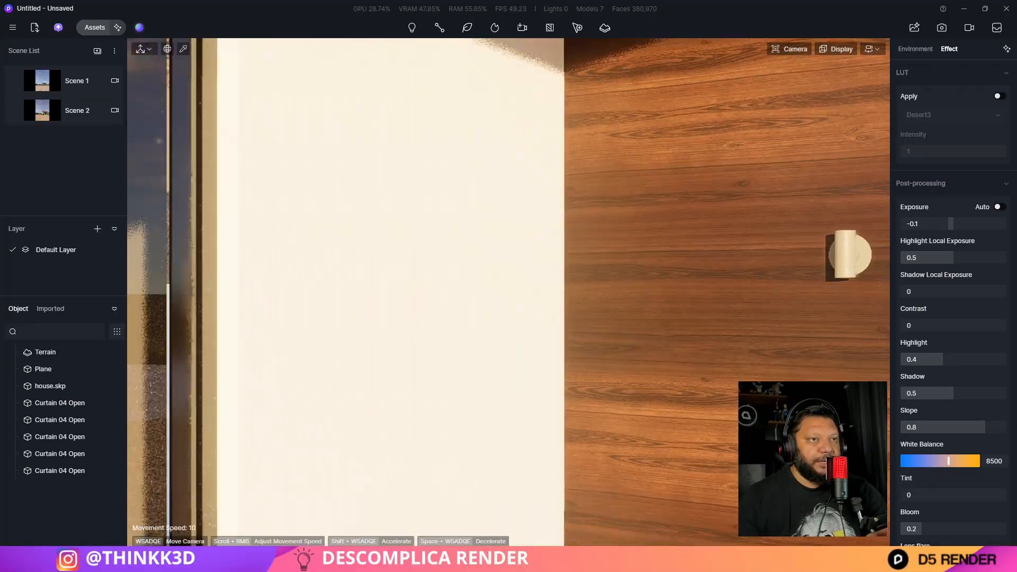
{"action": "scroll", "coordinate": [588, 368], "scroll_direction": "up", "scroll_amount": 5}
{"action": "left_click", "coordinate": [589, 367]}
{"action": "right_click_drag", "start_coordinate": [509, 174], "coordinate": [446, 205]}
{"action": "scroll", "coordinate": [446, 205], "scroll_direction": "down", "scroll_amount": 5}
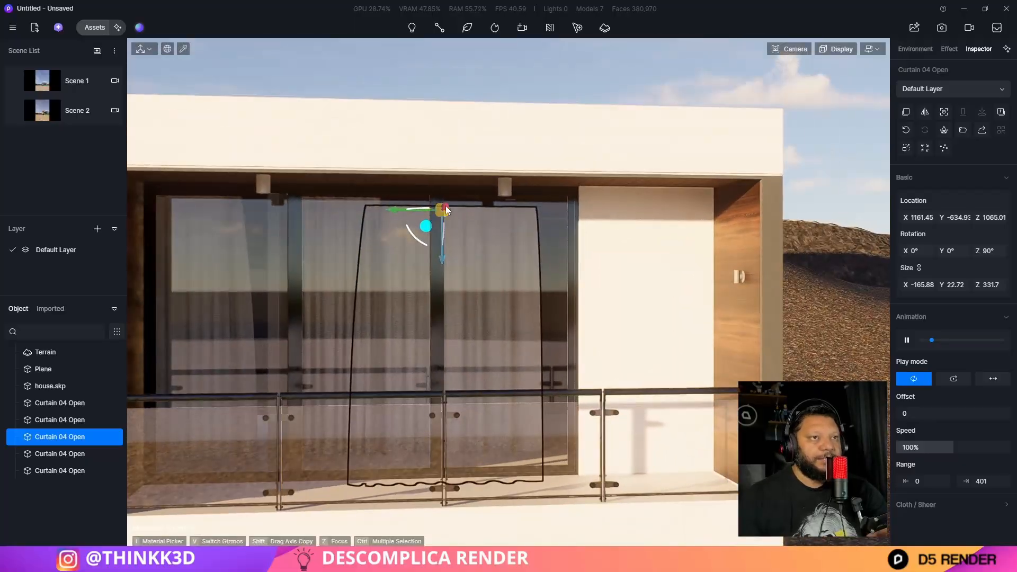
{"action": "mouse_move", "coordinate": [446, 206]}
{"action": "left_mouse_down"}
{"action": "mouse_move", "coordinate": [456, 195]}
{"action": "mouse_move", "coordinate": [450, 202]}
{"action": "left_mouse_up"}
{"action": "left_click_drag", "start_coordinate": [447, 257], "coordinate": [477, 212]}
{"action": "scroll", "coordinate": [476, 211], "scroll_direction": "up", "scroll_amount": 5}
{"action": "scroll", "coordinate": [469, 325], "scroll_direction": "up", "scroll_amount": 5}
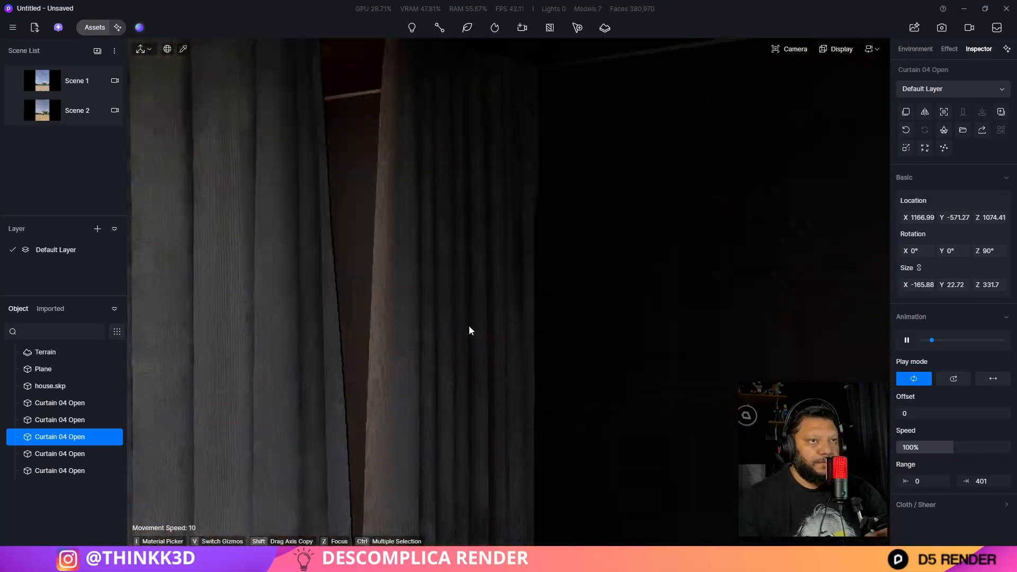
Slide the unmirrored curtain behind the upper balcony's middle glass panel to about Y -693.48
{"action": "right_click_drag", "start_coordinate": [468, 325], "coordinate": [731, 341]}
{"action": "scroll", "coordinate": [741, 312], "scroll_direction": "down", "scroll_amount": 3}
{"action": "left_click", "coordinate": [669, 322]}
{"action": "right_click_drag", "start_coordinate": [745, 300], "coordinate": [487, 114]}
{"action": "left_click_drag", "start_coordinate": [487, 114], "coordinate": [317, 132]}
{"action": "right_click_drag", "start_coordinate": [318, 133], "coordinate": [842, 319]}
{"action": "scroll", "coordinate": [315, 456], "scroll_direction": "down", "scroll_amount": 5}
{"action": "key", "text": "a"}
{"action": "left_click_drag", "start_coordinate": [722, 220], "coordinate": [685, 220]}
{"action": "key", "text": "q"}
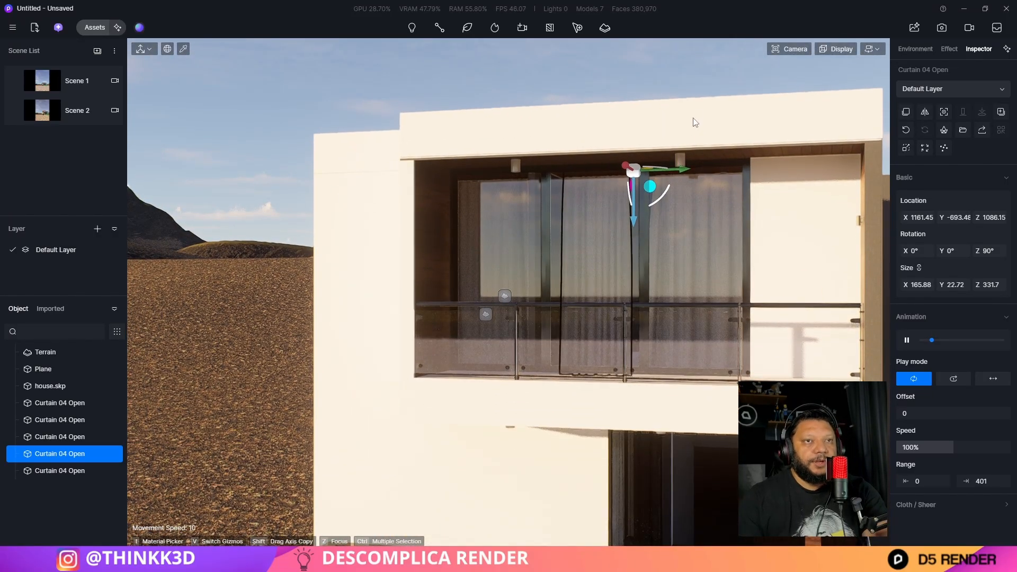
{"action": "key", "text": "Escape"}
Check the curtained house front from outside, in the Scene 2 framing, and from closer at street level
{"action": "key", "text": "q"}
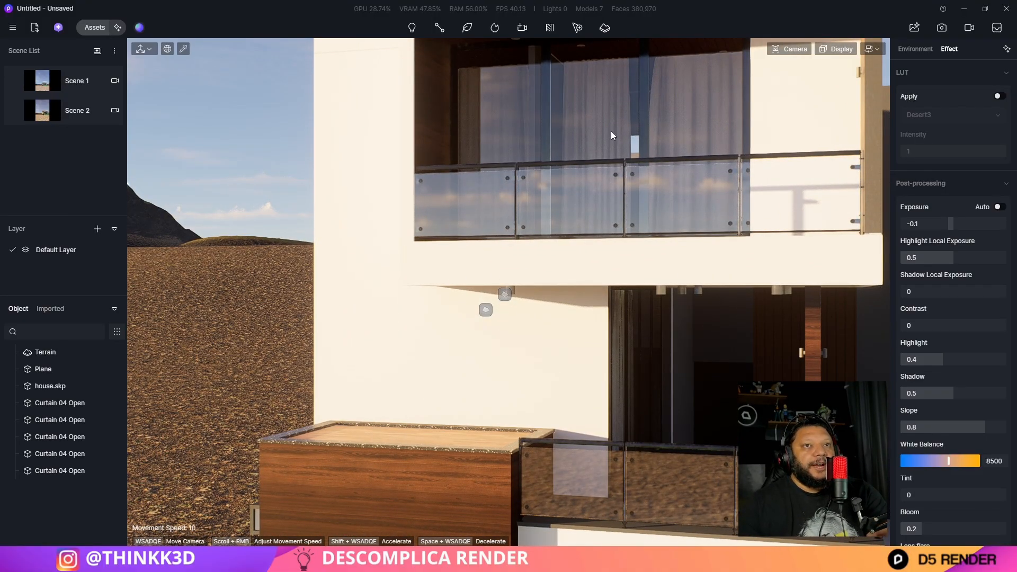
{"action": "key", "text": "s"}
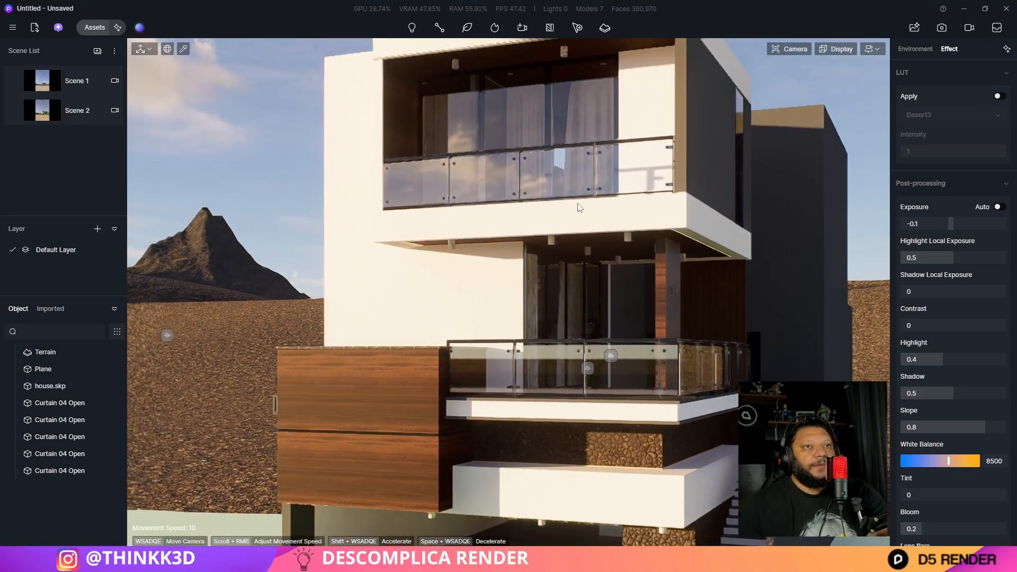
{"action": "mouse_move", "coordinate": [76, 95]}
{"action": "left_click", "coordinate": [48, 113]}
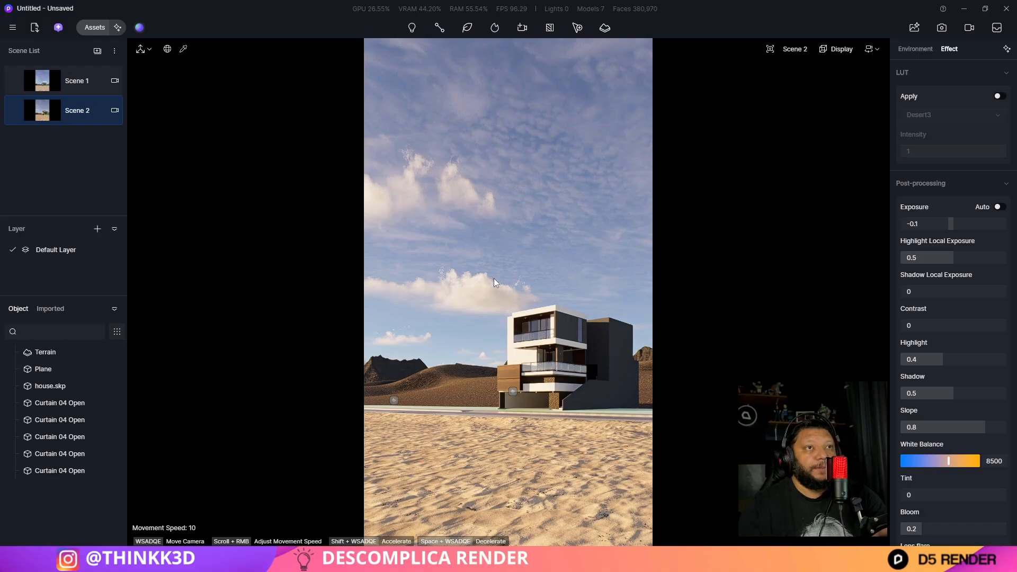
{"action": "right_click_drag", "start_coordinate": [512, 399], "coordinate": [596, 524]}
{"action": "key", "text": "e"}
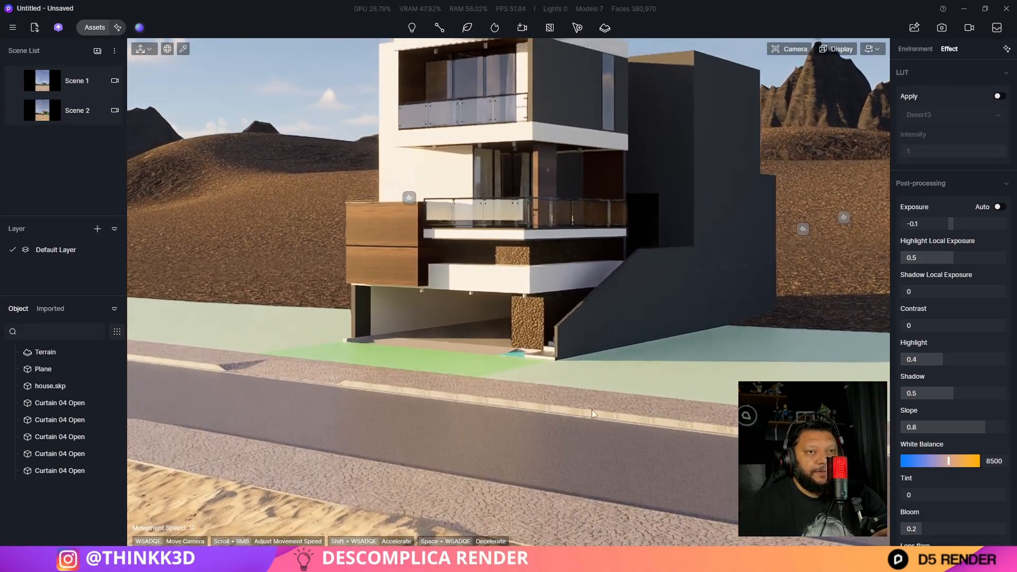
{"action": "key", "text": "w"}
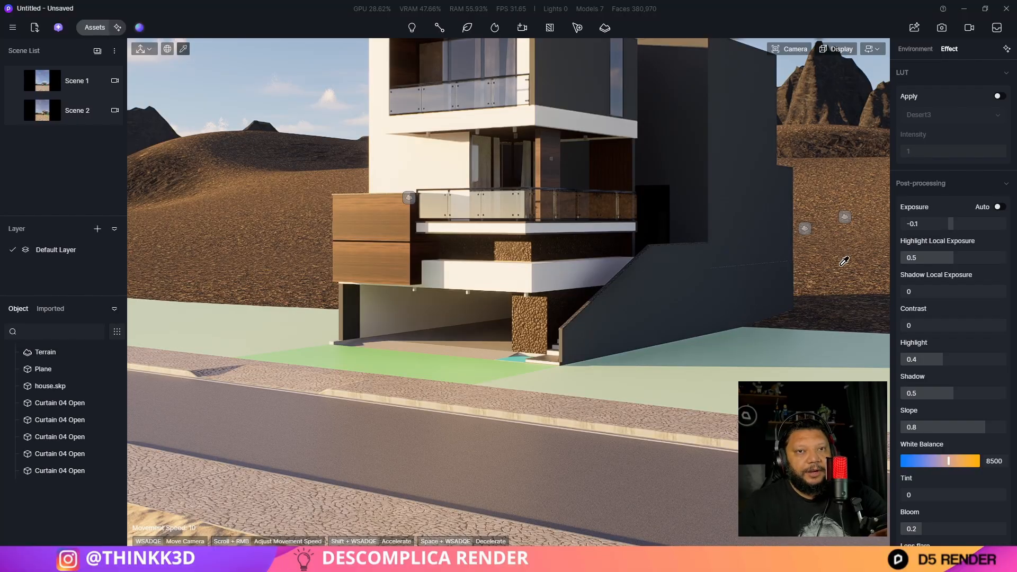
{"action": "key", "text": "i"}
{"action": "key", "text": "Escape"}
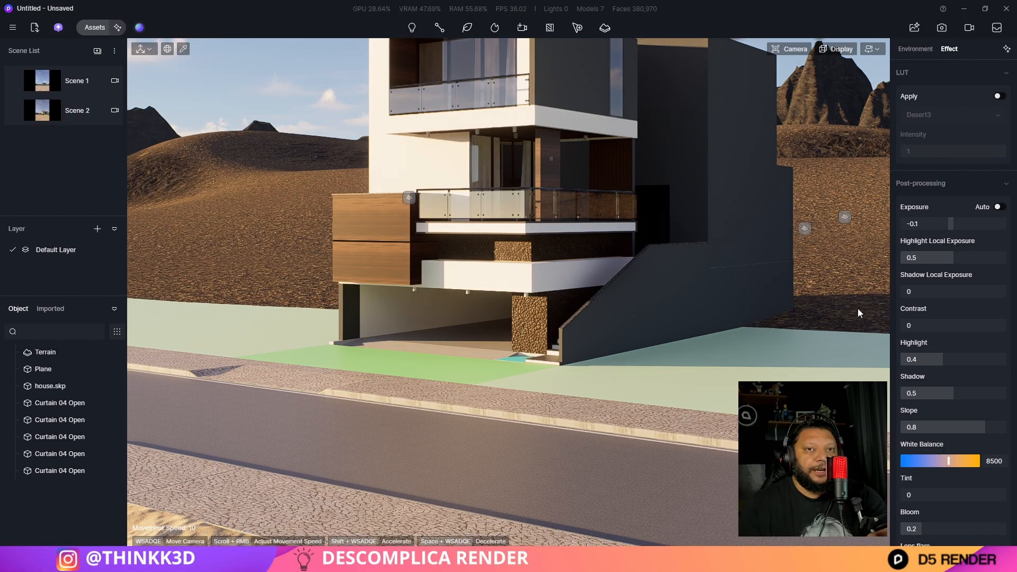
{"action": "key", "text": "i"}
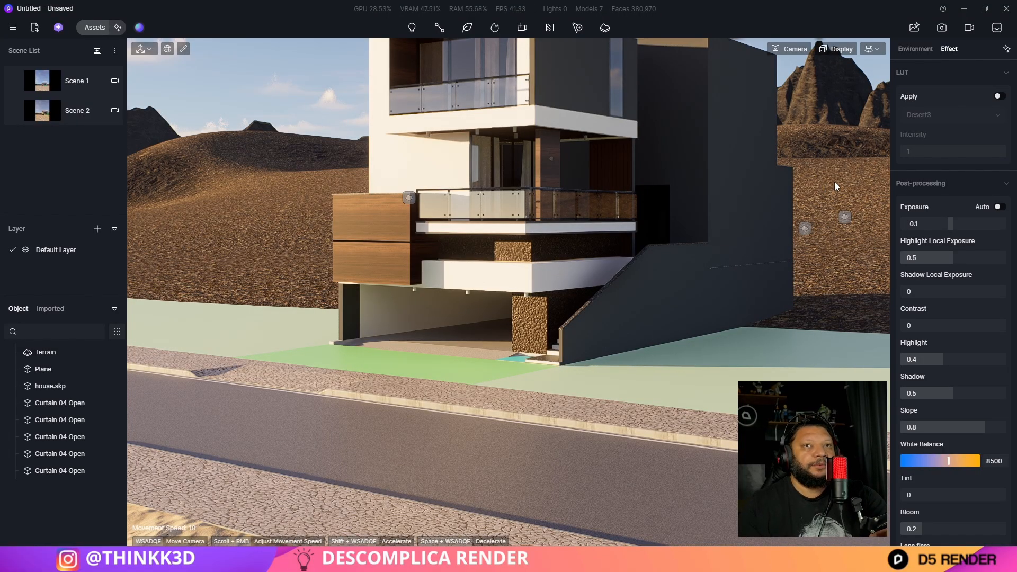
Browse the Outdoor Ground materials in the asset library for a natural texture for the lots beside the house
{"action": "left_click", "coordinate": [95, 27]}
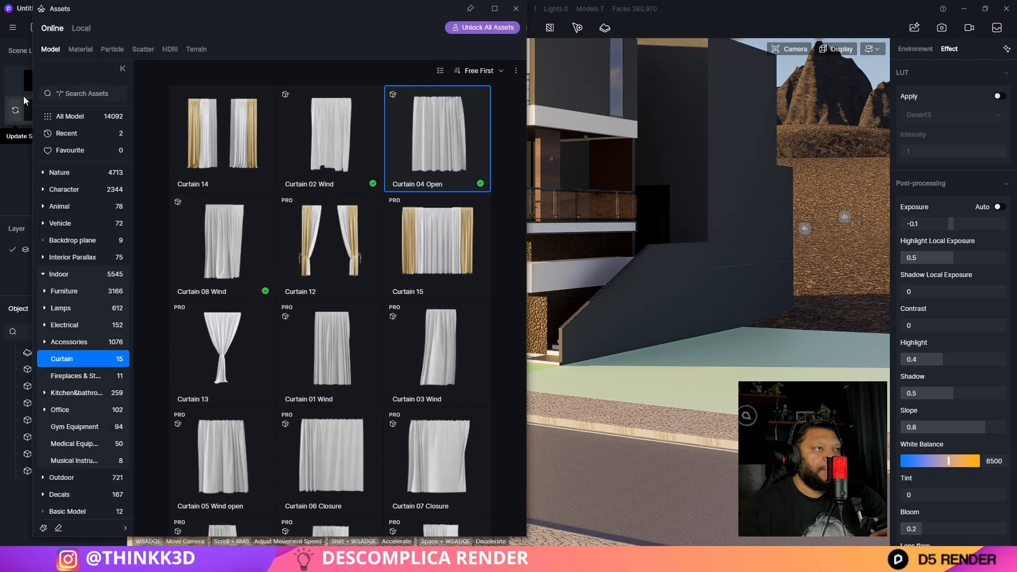
{"action": "left_click", "coordinate": [80, 50]}
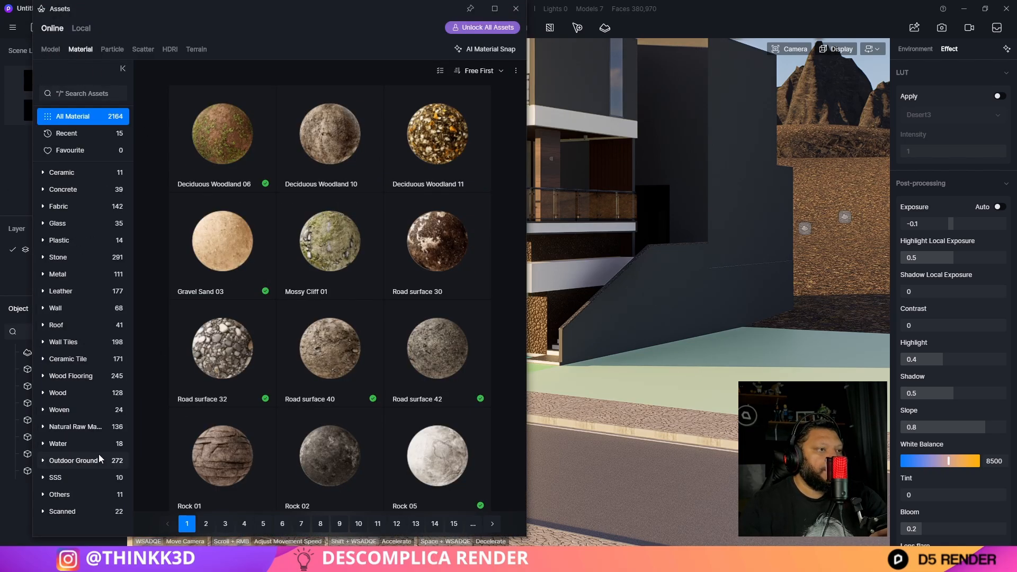
{"action": "left_click", "coordinate": [86, 461]}
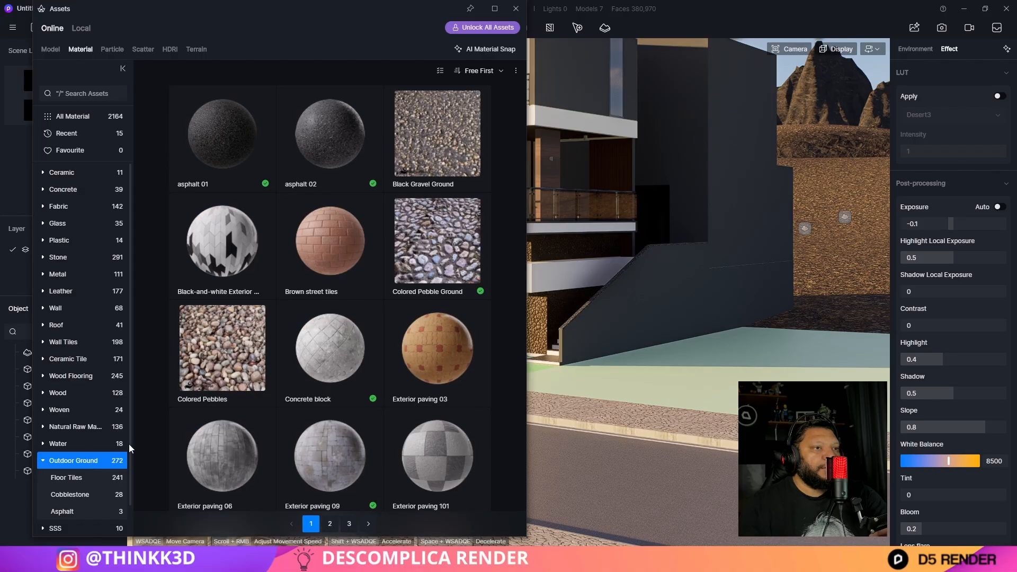
{"action": "scroll", "coordinate": [333, 202], "scroll_direction": "down", "scroll_amount": 10}
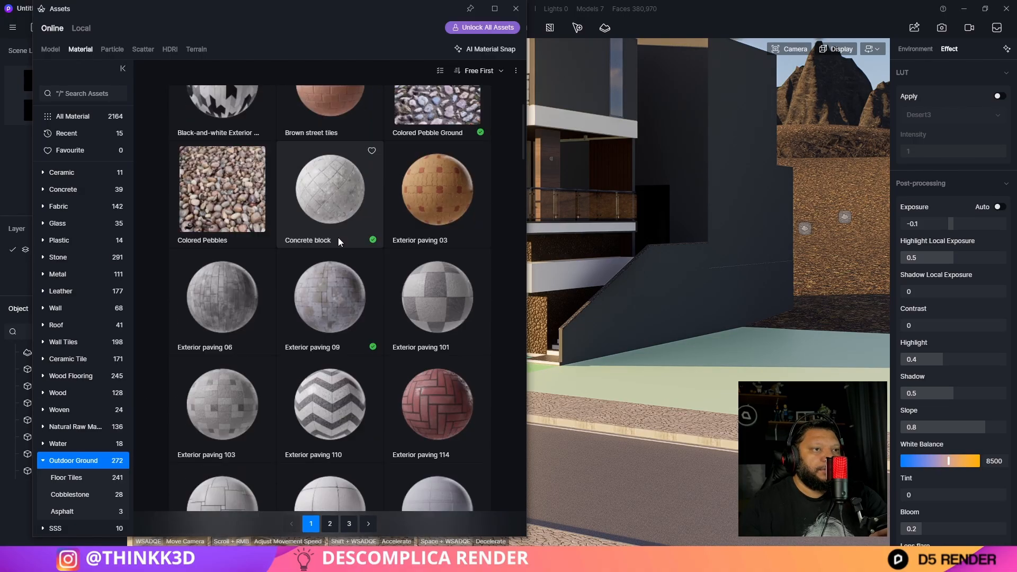
{"action": "scroll", "coordinate": [357, 262], "scroll_direction": "down", "scroll_amount": 15}
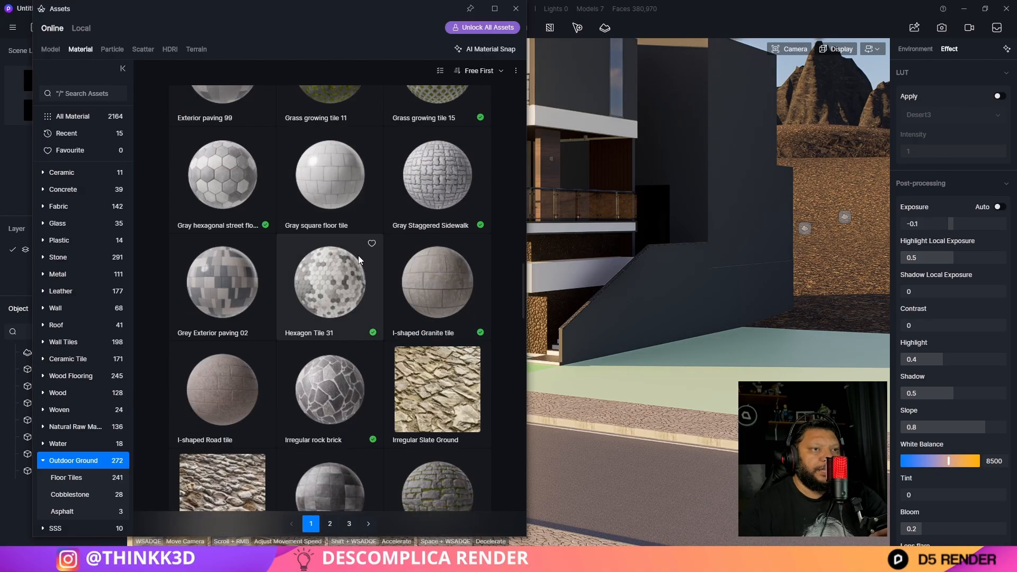
{"action": "scroll", "coordinate": [353, 248], "scroll_direction": "down", "scroll_amount": 15}
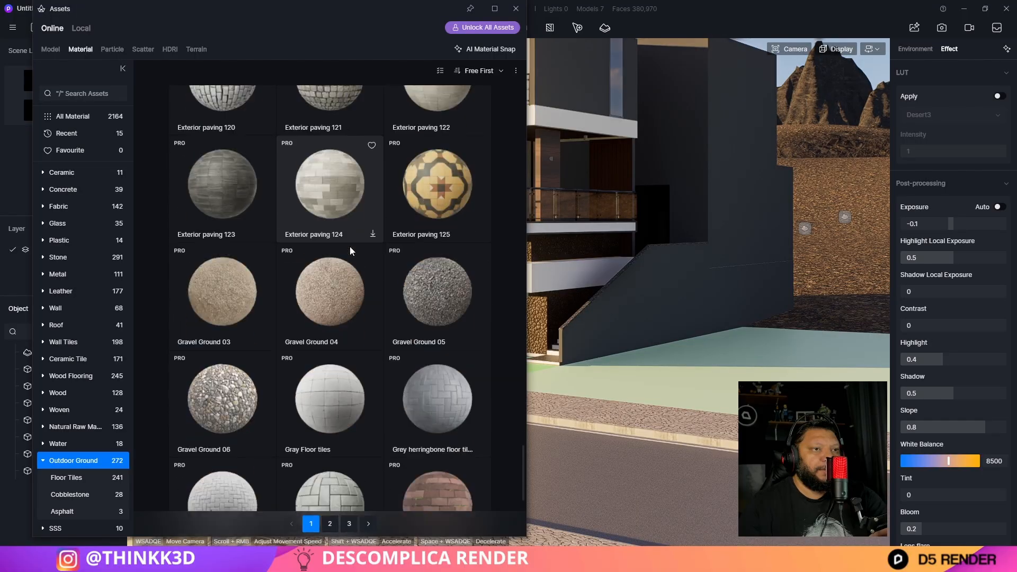
{"action": "scroll", "coordinate": [309, 285], "scroll_direction": "down", "scroll_amount": 2}
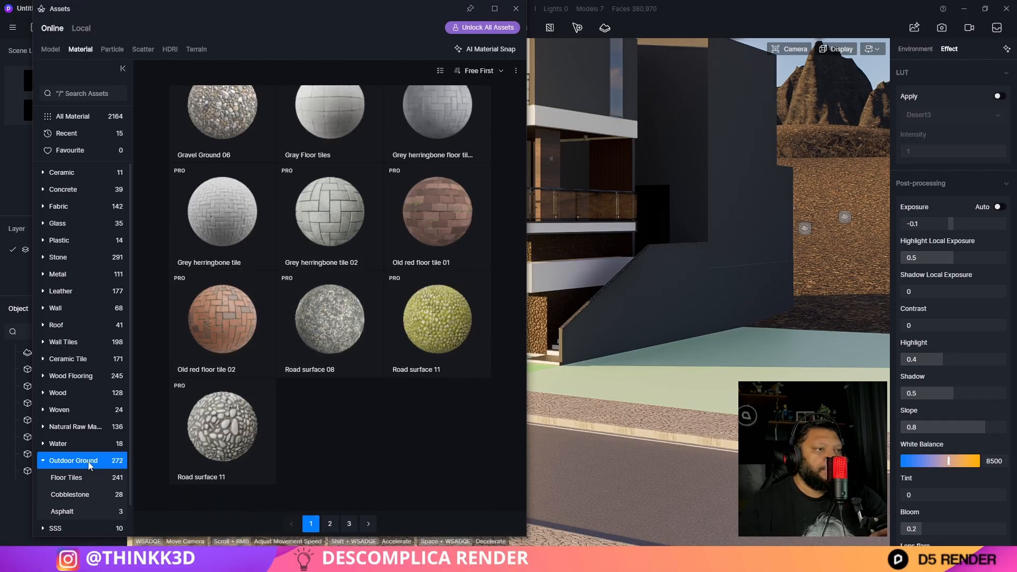
Apply the Dry Deciduous Woodland2 natural material to the pale green ground beside the house, and close the asset library
{"action": "left_click", "coordinate": [77, 428]}
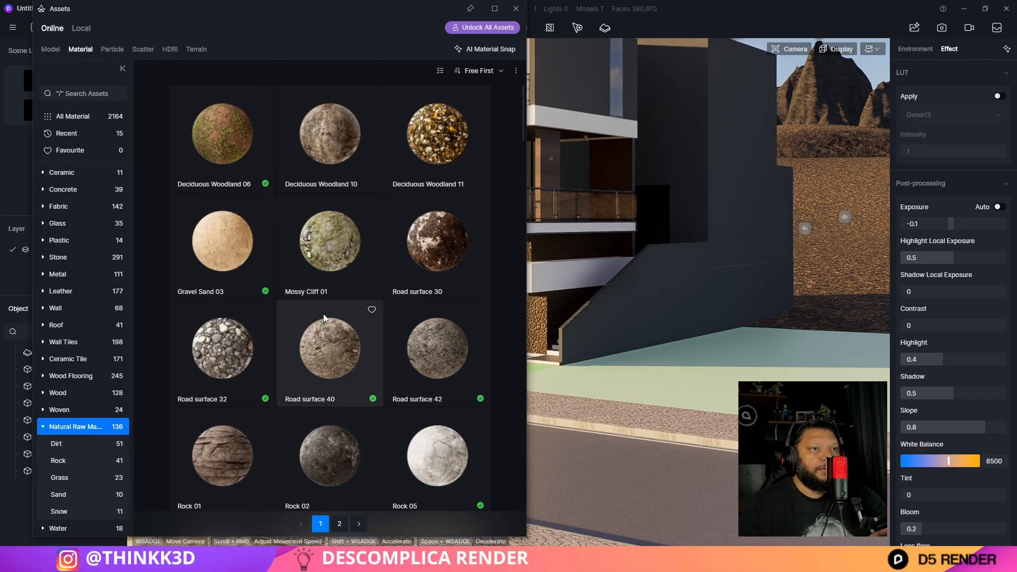
{"action": "scroll", "coordinate": [348, 325], "scroll_direction": "down", "scroll_amount": 15}
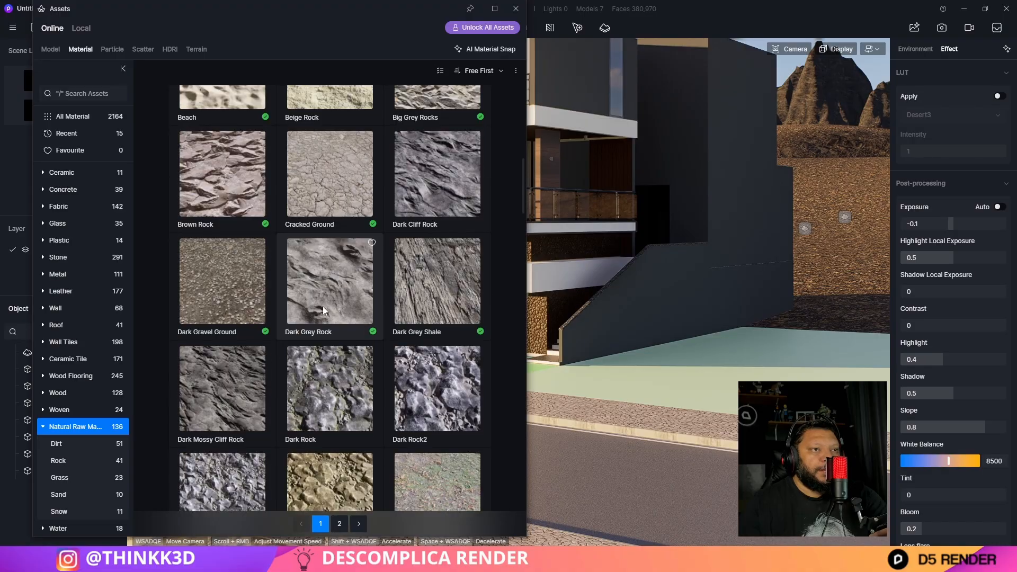
{"action": "scroll", "coordinate": [333, 310], "scroll_direction": "down", "scroll_amount": 2}
{"action": "left_click", "coordinate": [325, 170]}
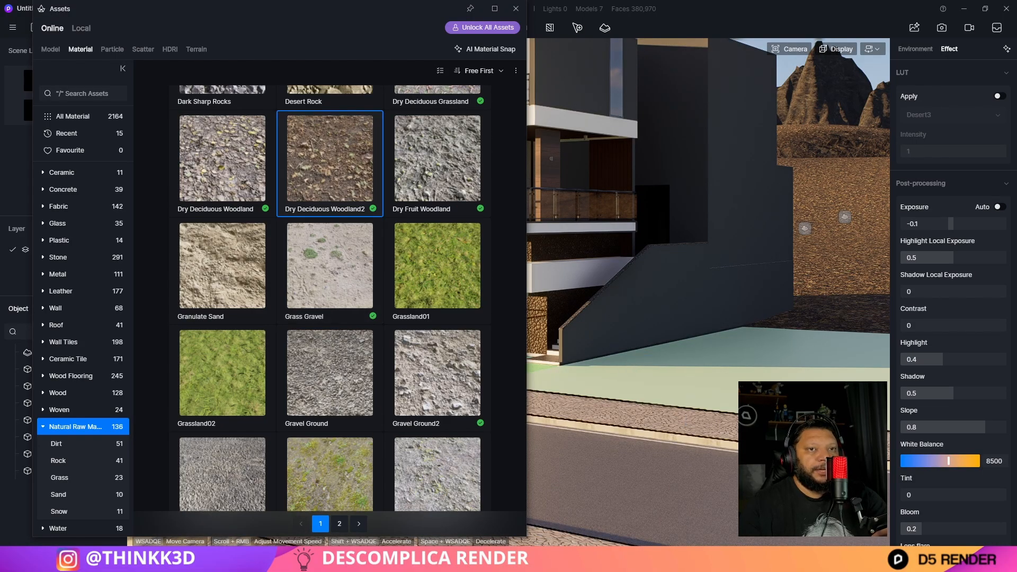
{"action": "left_click", "coordinate": [704, 354]}
{"action": "right_click_drag", "start_coordinate": [704, 265], "coordinate": [636, 243]}
{"action": "right_click_drag", "start_coordinate": [755, 176], "coordinate": [719, 108]}
{"action": "key", "text": "Escape"}
{"action": "left_click", "coordinate": [516, 8]}
Set the UV stretch of the woodland ground material beside the house to 0.3 in X and Y
{"action": "right_click_drag", "start_coordinate": [572, 238], "coordinate": [574, 348]}
{"action": "left_click", "coordinate": [574, 348]}
{"action": "scroll", "coordinate": [955, 429], "scroll_direction": "down", "scroll_amount": 3}
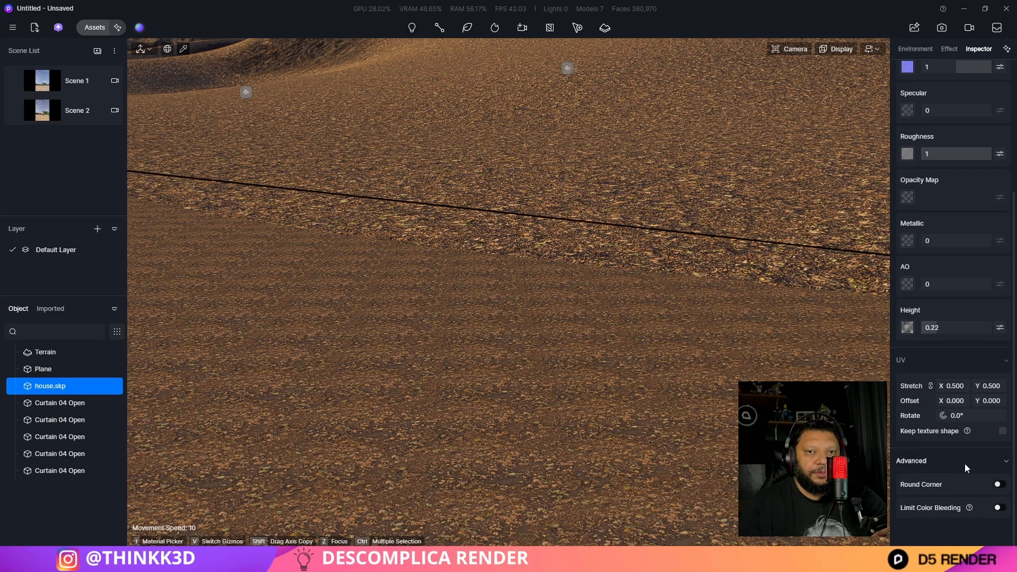
{"action": "scroll", "coordinate": [965, 467], "scroll_direction": "up", "scroll_amount": 1}
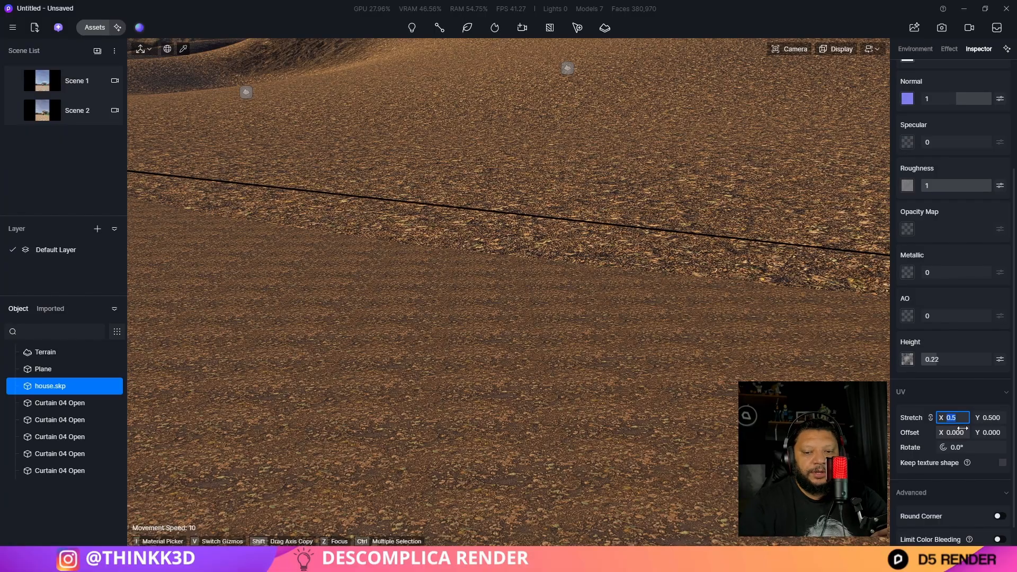
{"action": "key", "text": "Return"}
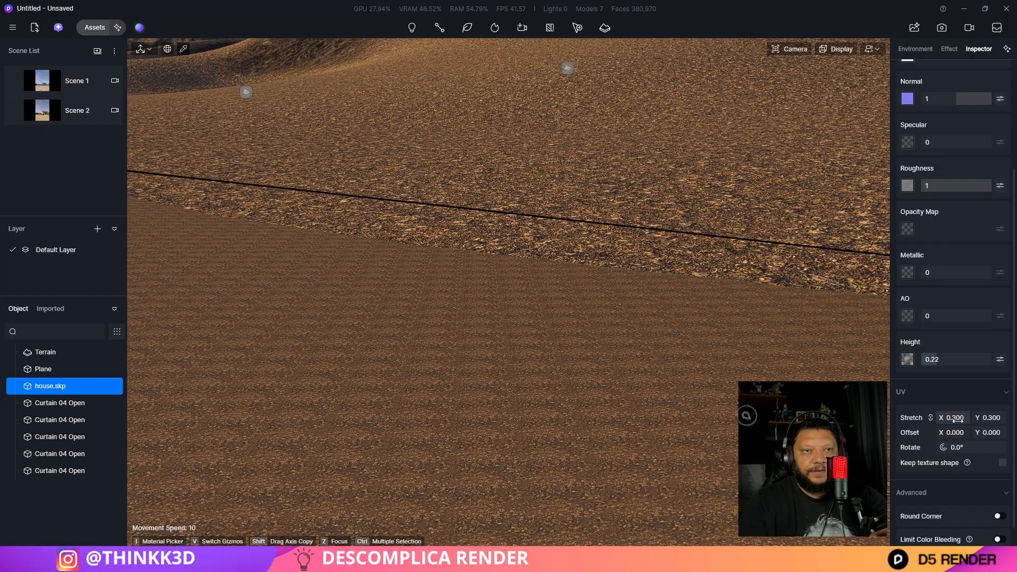
Inspect how the retextured ground on both sides of the house blends with the hills and the sidewalk
{"action": "key", "text": "s"}
{"action": "right_click_drag", "start_coordinate": [554, 332], "coordinate": [742, 265]}
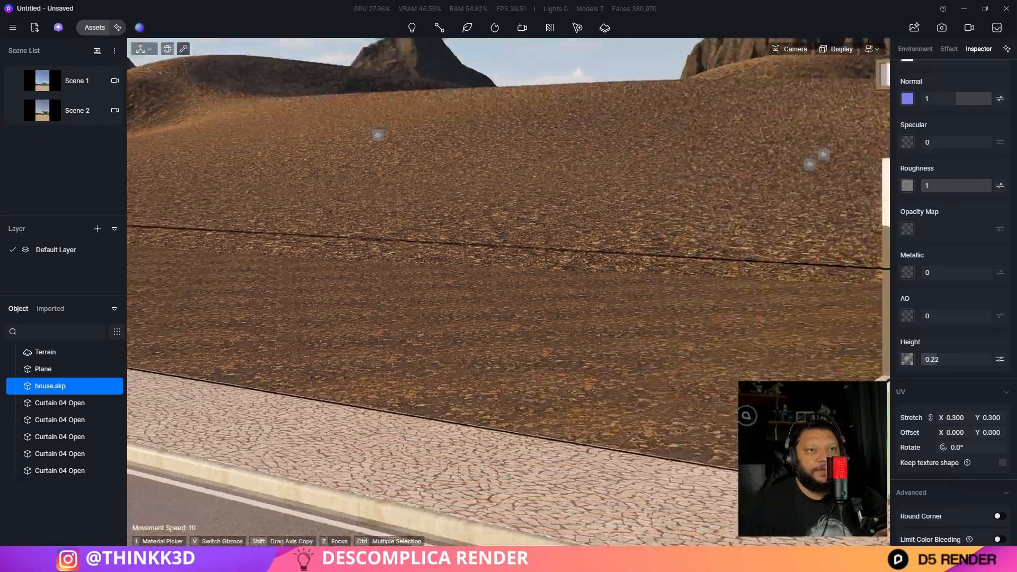
{"action": "key", "text": "d"}
{"action": "right_click_drag", "start_coordinate": [508, 291], "coordinate": [662, 291]}
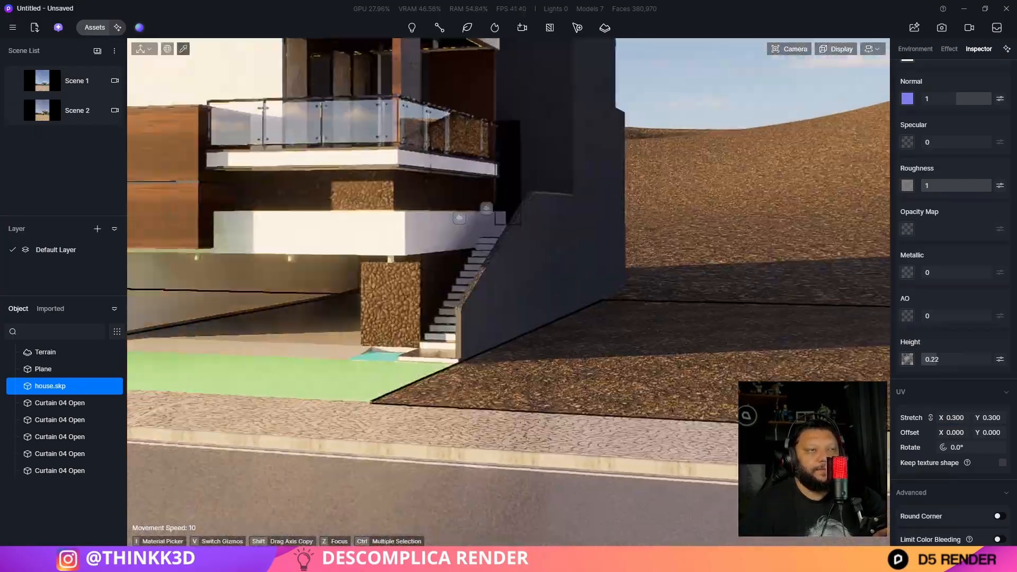
{"action": "key", "text": "s"}
{"action": "right_click_drag", "start_coordinate": [583, 323], "coordinate": [555, 322]}
{"action": "key", "text": "Escape"}
{"action": "right_click_drag", "start_coordinate": [646, 322], "coordinate": [228, 239]}
{"action": "key", "text": "s"}
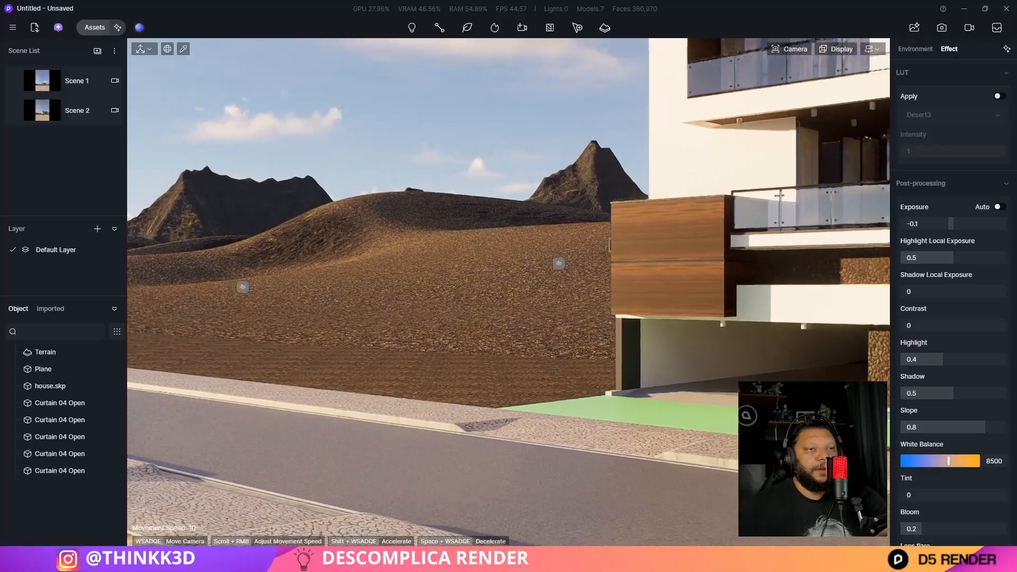
{"action": "key", "text": "s"}
{"action": "right_click_drag", "start_coordinate": [533, 441], "coordinate": [599, 411]}
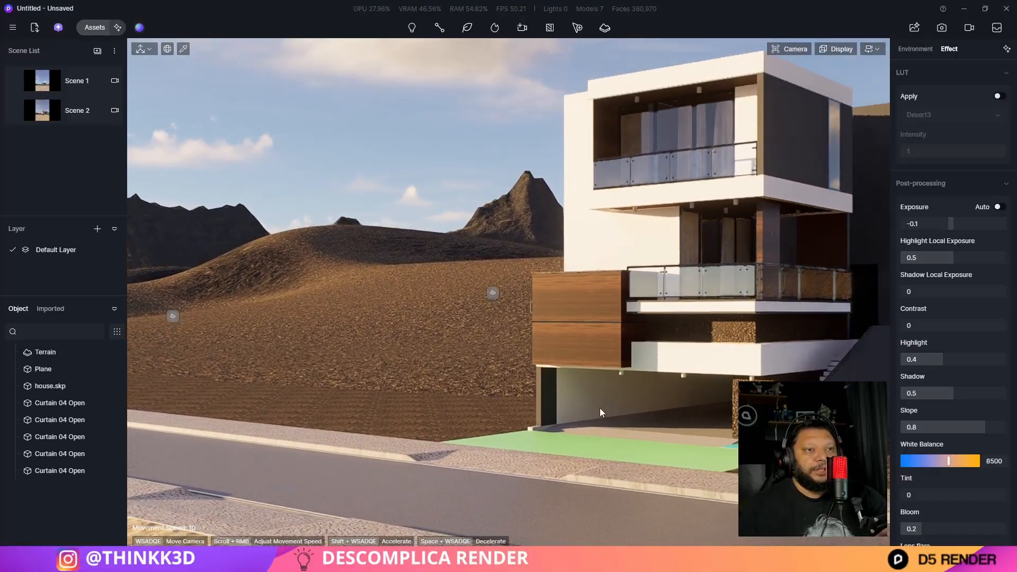
Review the map, height and UV settings of the ground material beside the house
{"action": "left_click", "coordinate": [451, 405]}
{"action": "scroll", "coordinate": [966, 415], "scroll_direction": "up", "scroll_amount": 3}
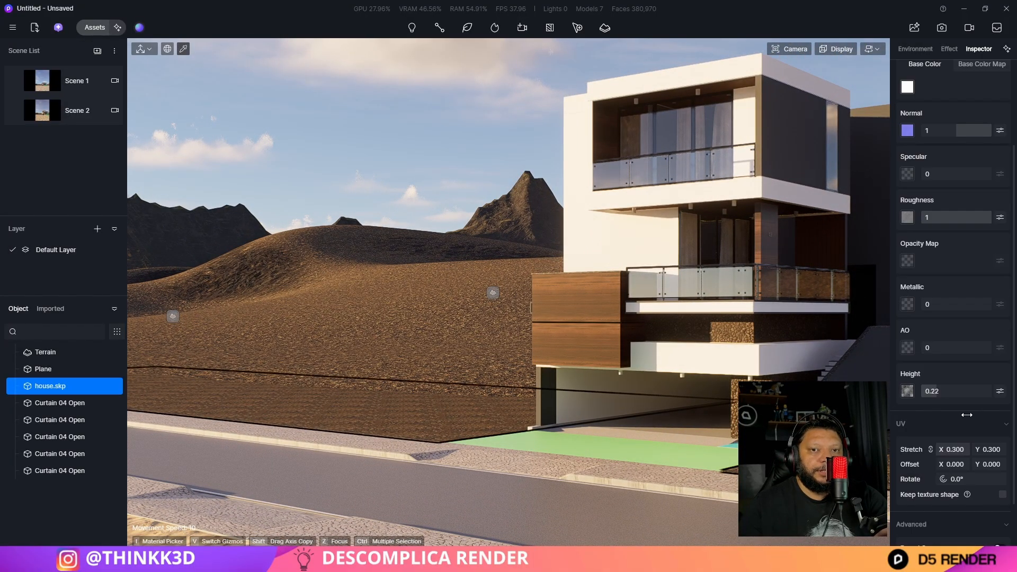
{"action": "scroll", "coordinate": [967, 409], "scroll_direction": "down", "scroll_amount": 3}
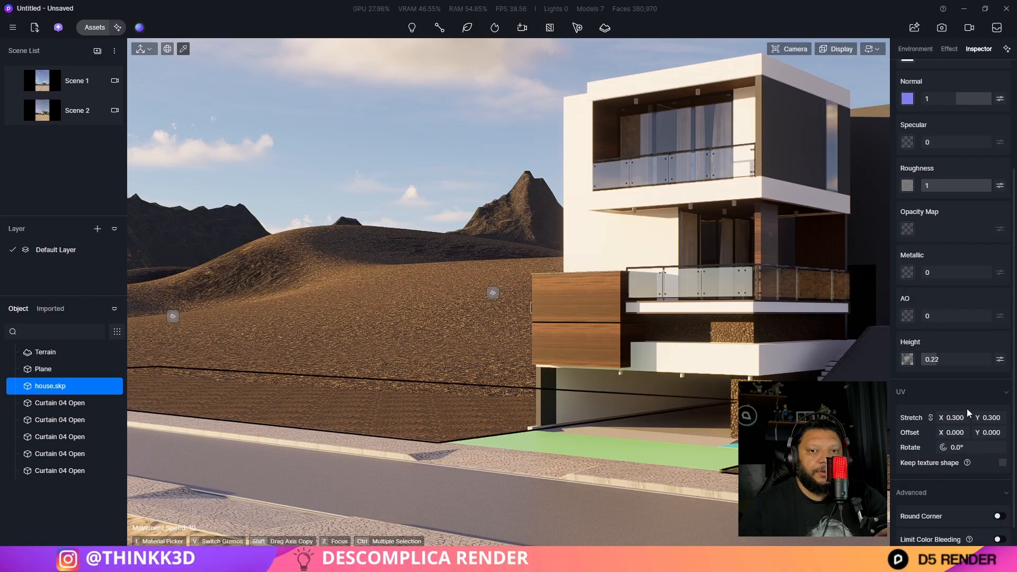
{"action": "scroll", "coordinate": [965, 405], "scroll_direction": "up", "scroll_amount": 3}
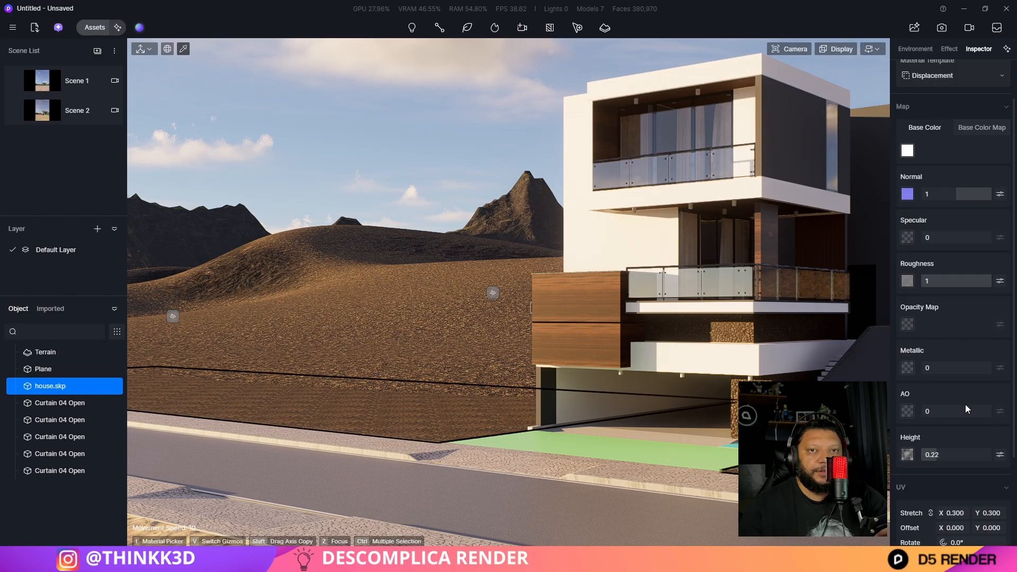
{"action": "left_click", "coordinate": [370, 162]}
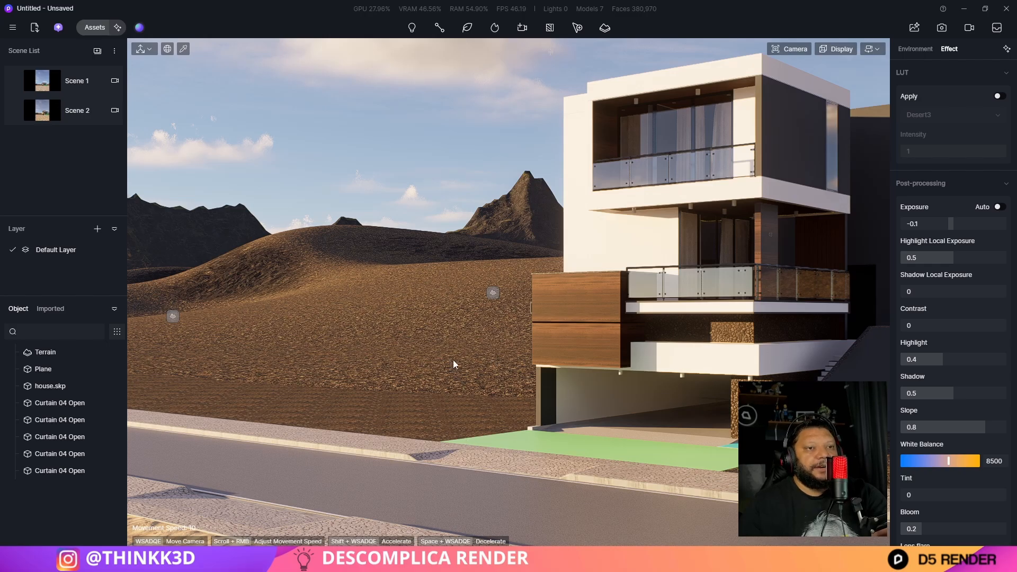
Check the ground in the Scene 2 framing, and view the green front lawn and garage entrance up close
{"action": "left_click", "coordinate": [55, 116]}
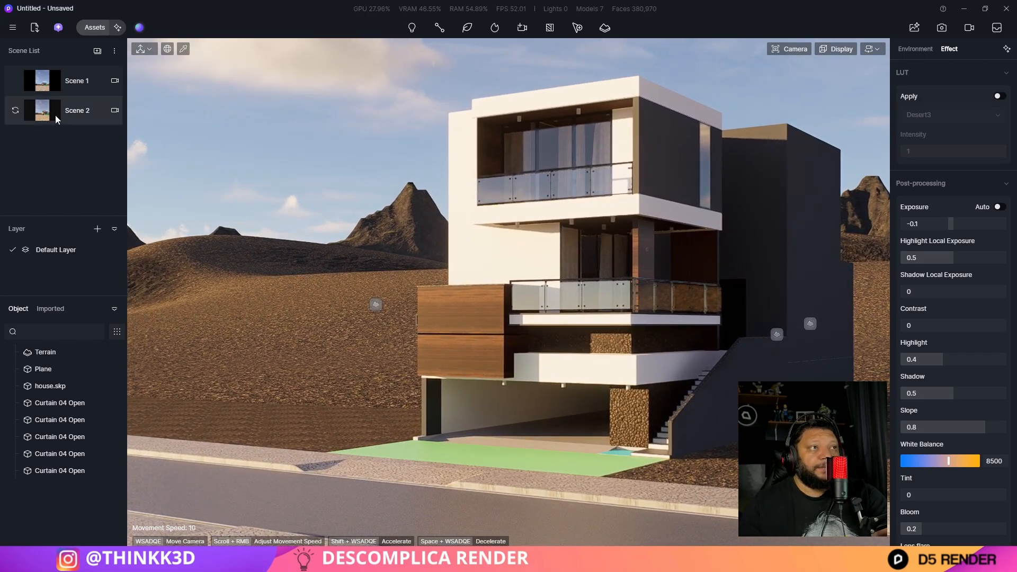
{"action": "left_click", "coordinate": [55, 115]}
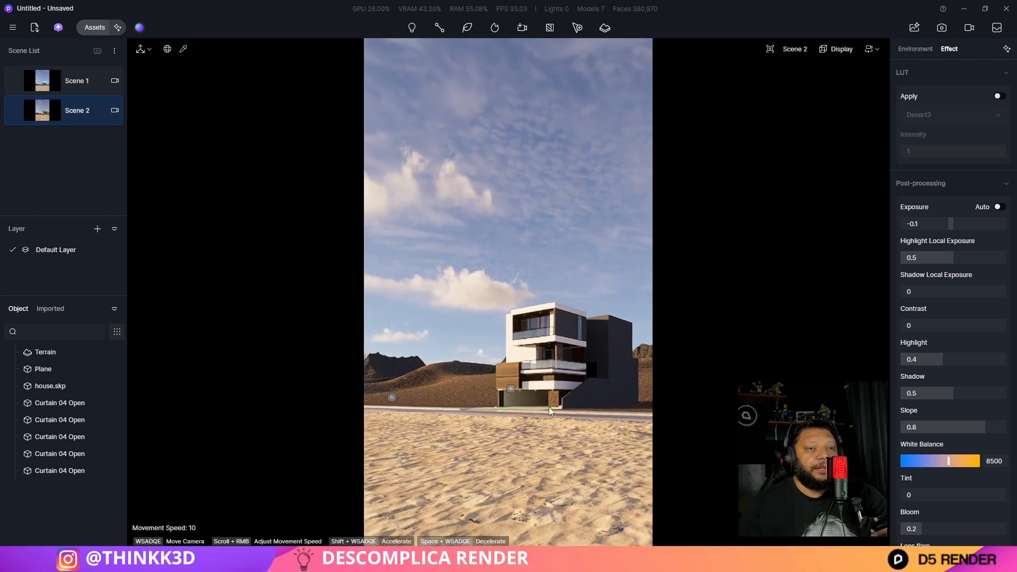
{"action": "right_click_drag", "start_coordinate": [584, 396], "coordinate": [551, 524]}
{"action": "right_click_drag", "start_coordinate": [577, 328], "coordinate": [570, 373]}
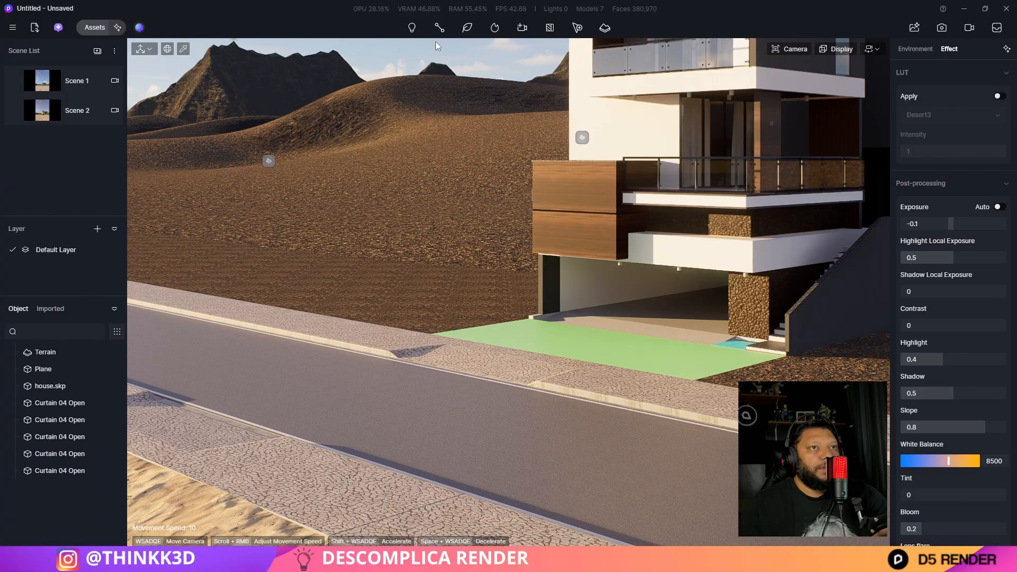
Apply the White Concrete1 material from the concrete materials to the green driveway surface in front of the garage
{"action": "left_click", "coordinate": [90, 29]}
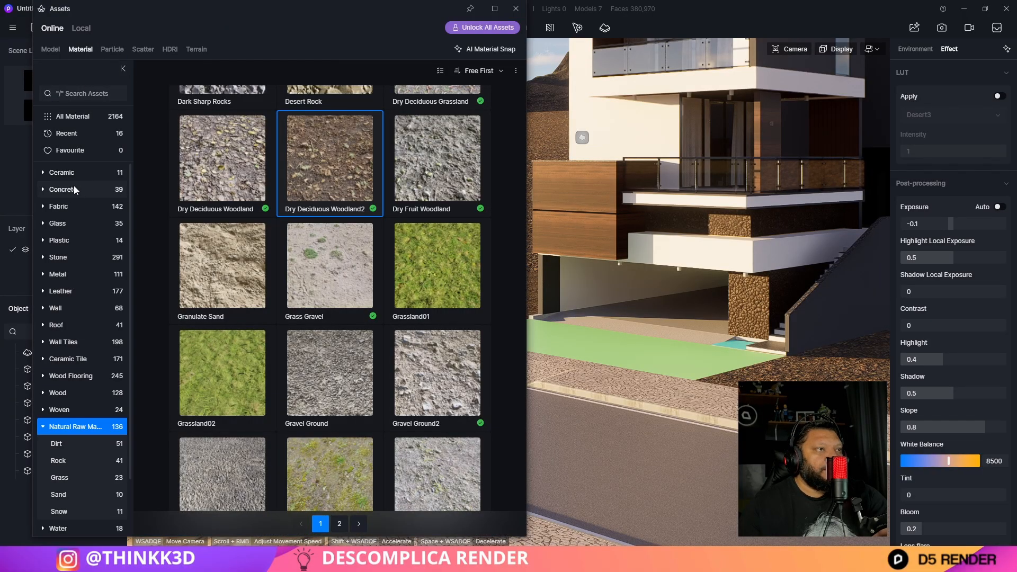
{"action": "left_click", "coordinate": [75, 191]}
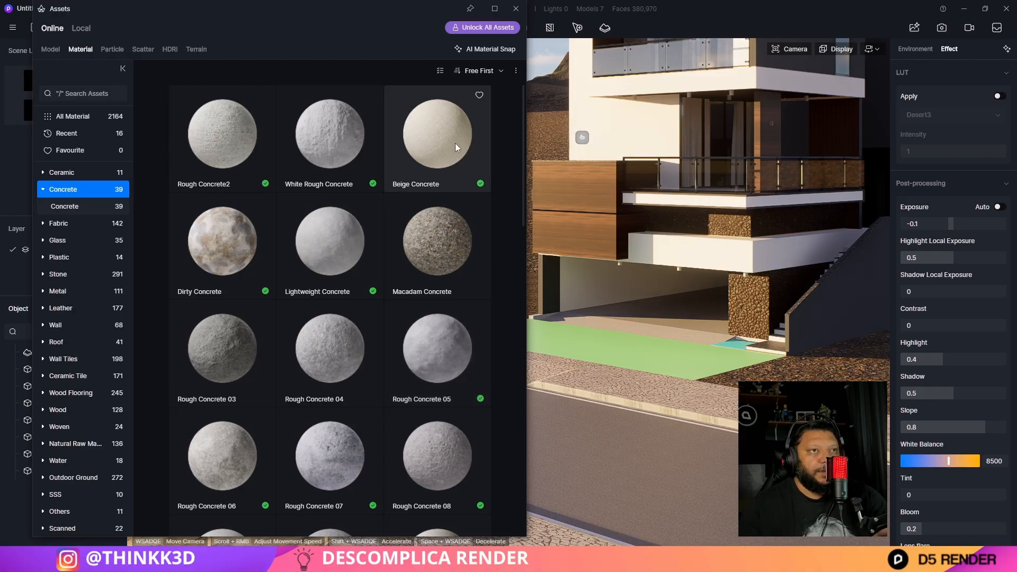
{"action": "scroll", "coordinate": [324, 365], "scroll_direction": "down", "scroll_amount": 5}
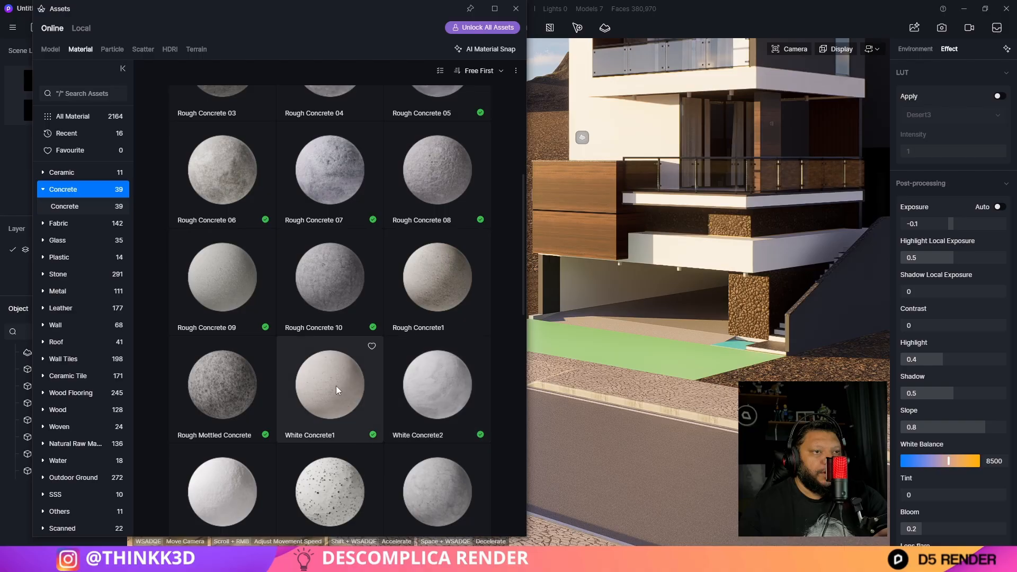
{"action": "left_click_drag", "start_coordinate": [336, 385], "coordinate": [119, 275]}
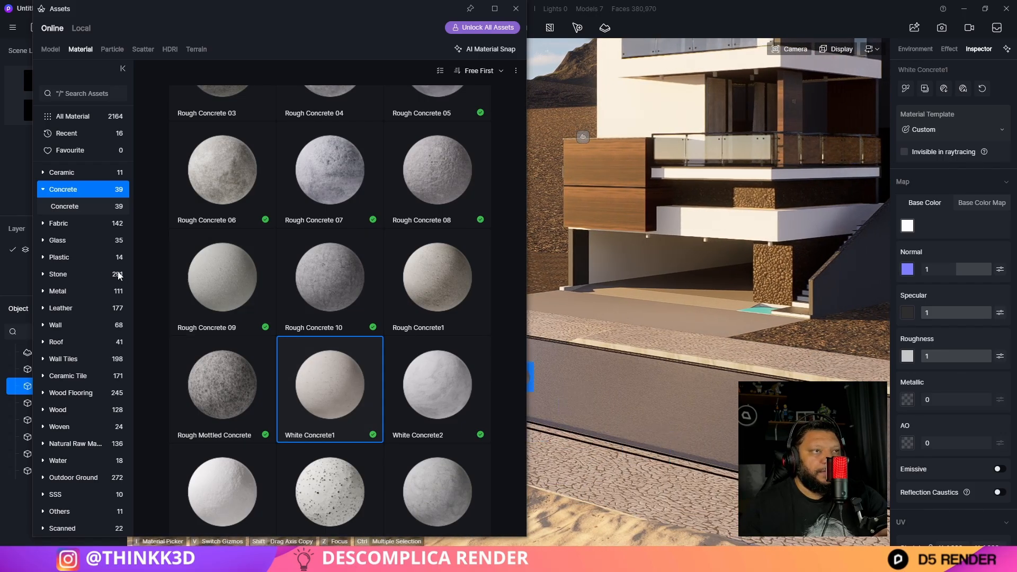
Apply the asphalt 02 material from the outdoor ground materials to the road in front of the house
{"action": "left_click", "coordinate": [42, 189]}
{"action": "scroll", "coordinate": [461, 362], "scroll_direction": "up", "scroll_amount": 3}
{"action": "scroll", "coordinate": [451, 356], "scroll_direction": "up", "scroll_amount": 2}
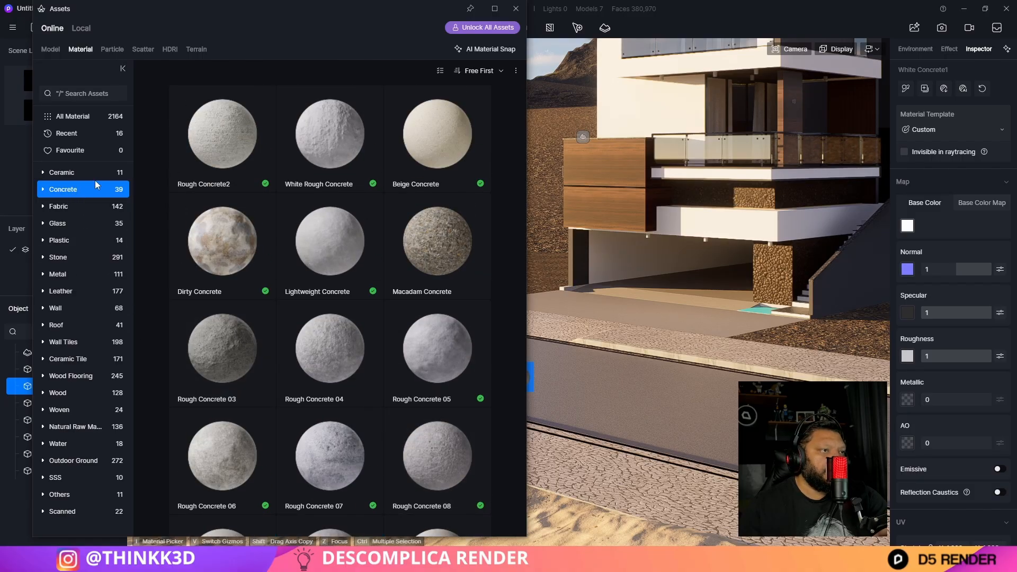
{"action": "left_click", "coordinate": [82, 462]}
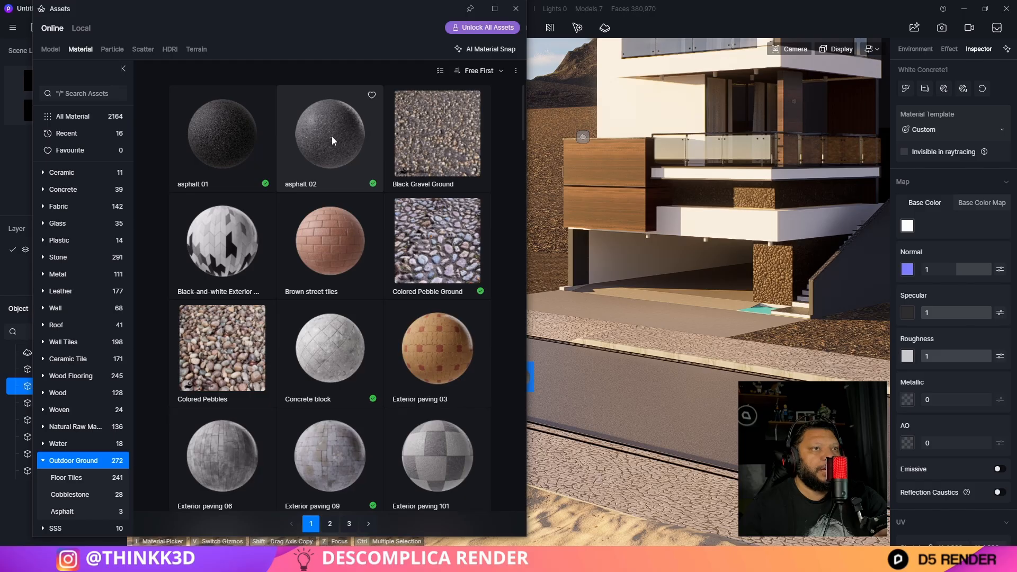
{"action": "left_click_drag", "start_coordinate": [331, 135], "coordinate": [714, 423]}
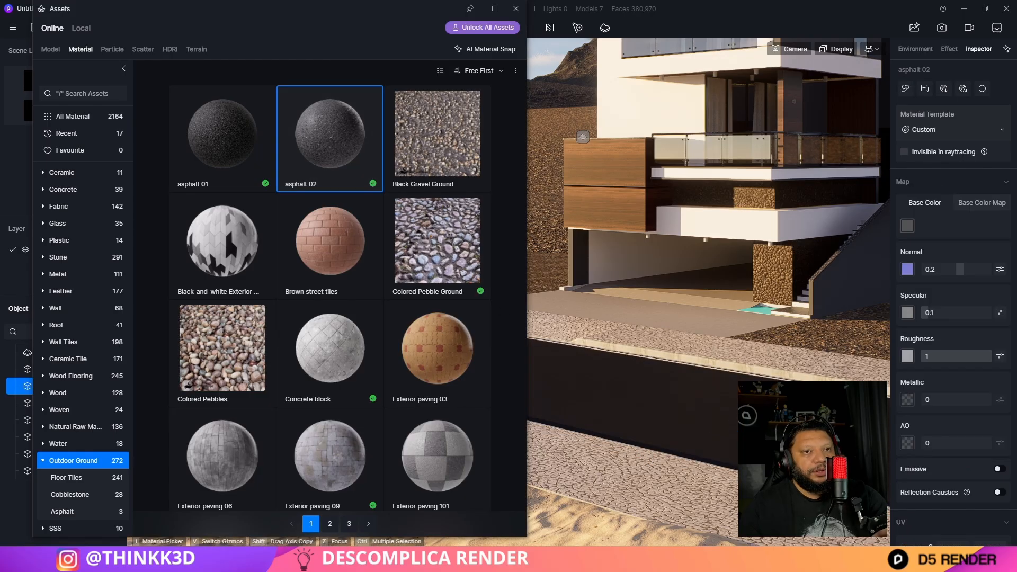
{"action": "left_click", "coordinate": [226, 135]}
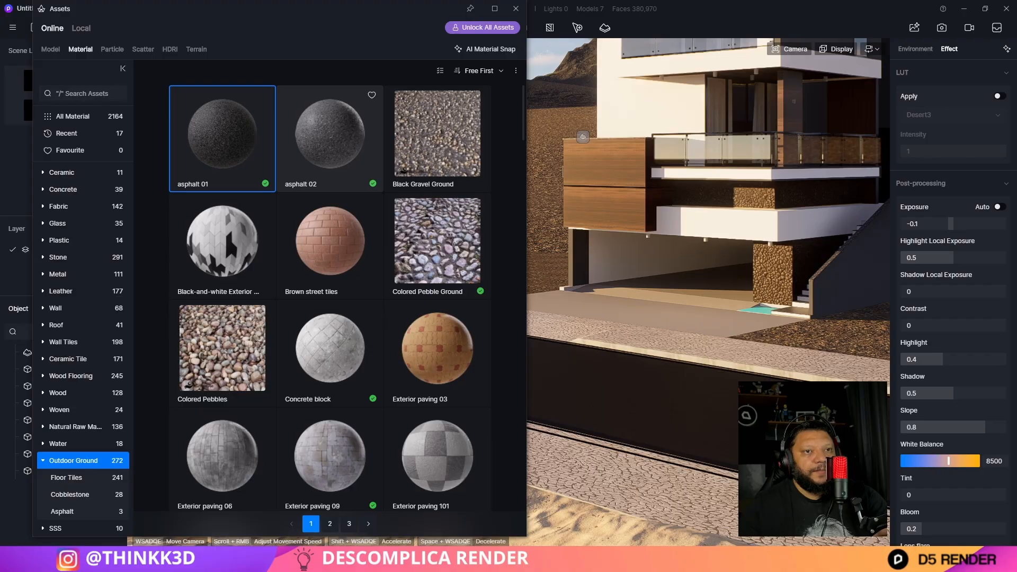
{"action": "left_click_drag", "start_coordinate": [330, 136], "coordinate": [716, 420]}
{"action": "left_click", "coordinate": [718, 409]}
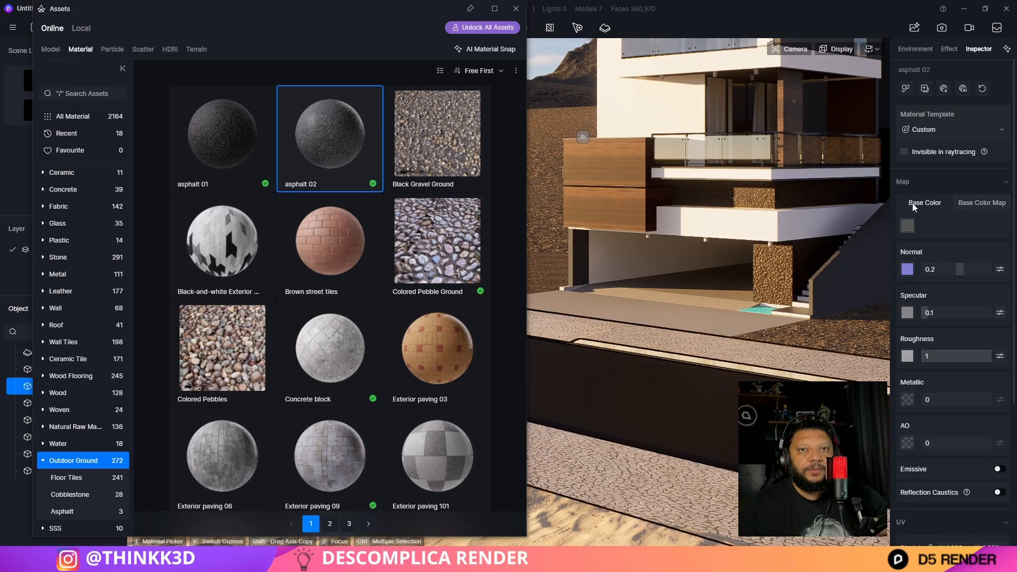
Lighten the road asphalt's base color to an HSV value of 85 and enable triplanar mapping on it
{"action": "left_click", "coordinate": [907, 226]}
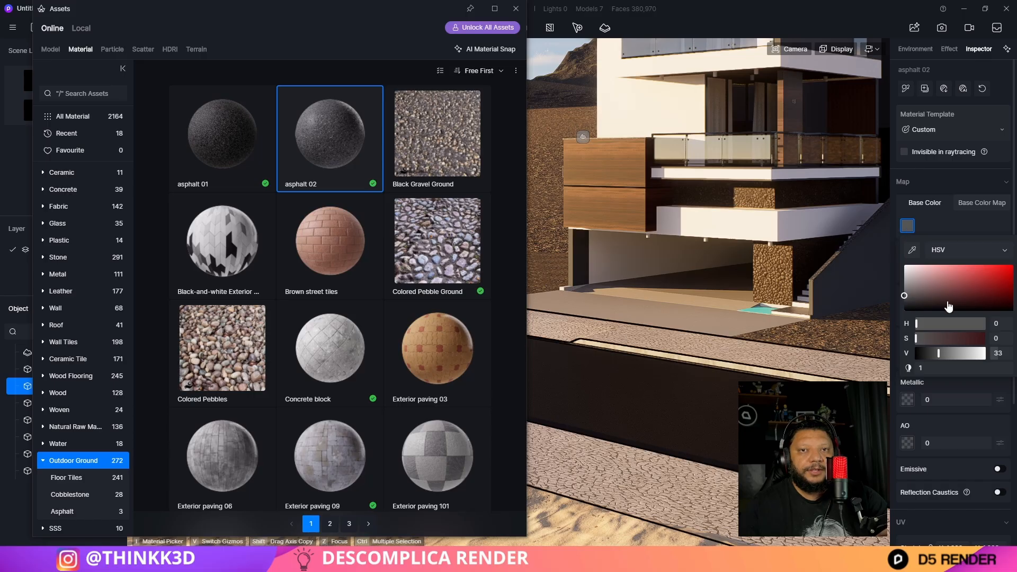
{"action": "left_click_drag", "start_coordinate": [904, 299], "coordinate": [904, 278]}
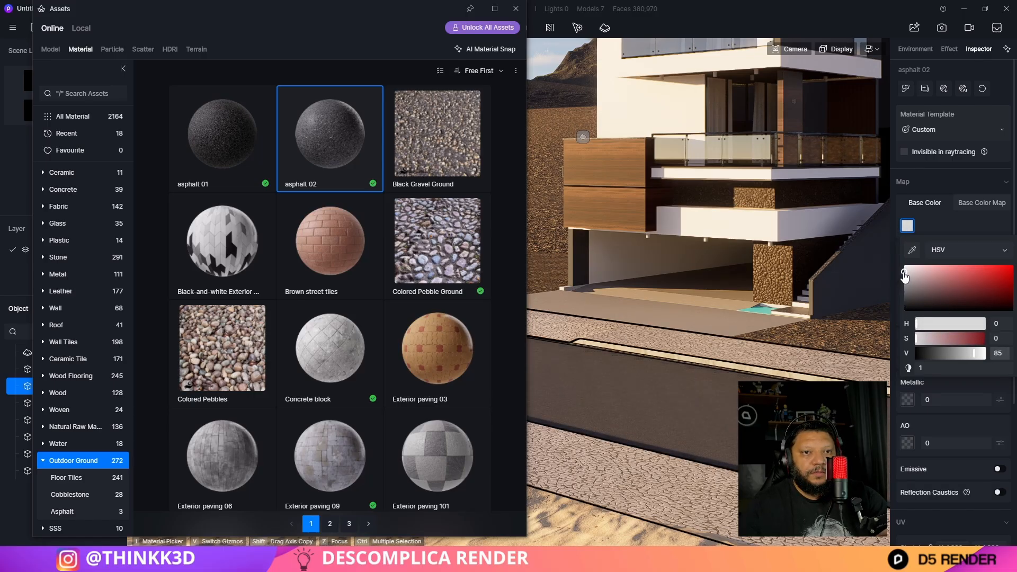
{"action": "left_click", "coordinate": [515, 8]}
{"action": "right_click_drag", "start_coordinate": [509, 286], "coordinate": [402, 349]}
{"action": "key", "text": "q"}
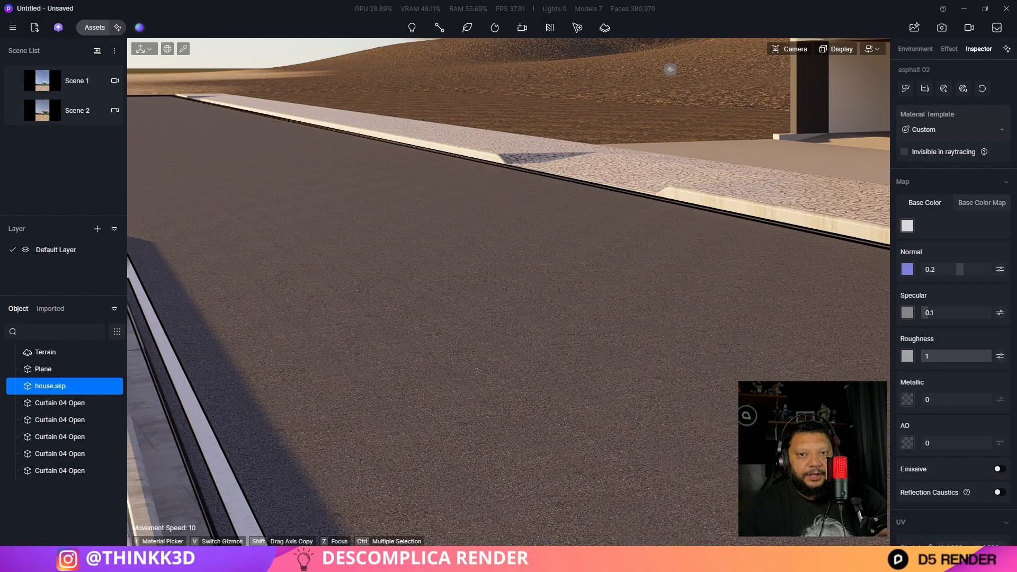
{"action": "scroll", "coordinate": [943, 470], "scroll_direction": "down", "scroll_amount": 4}
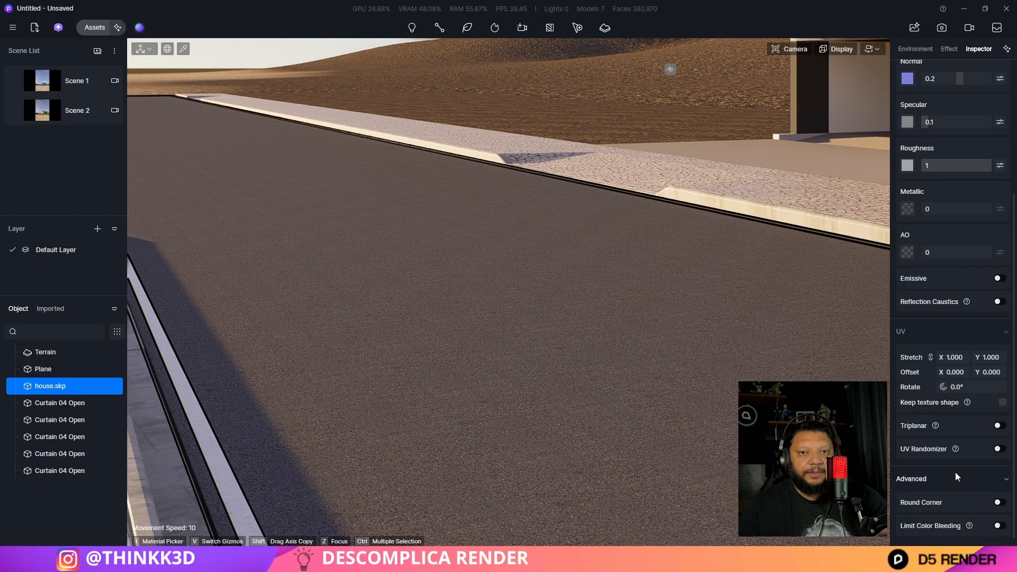
{"action": "left_click", "coordinate": [999, 425]}
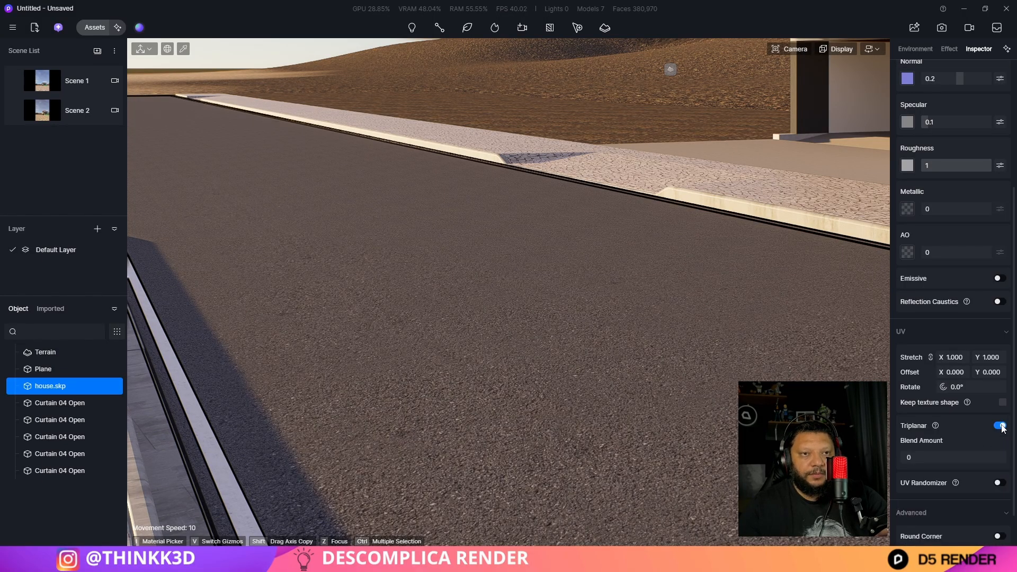
{"action": "key", "text": "Escape"}
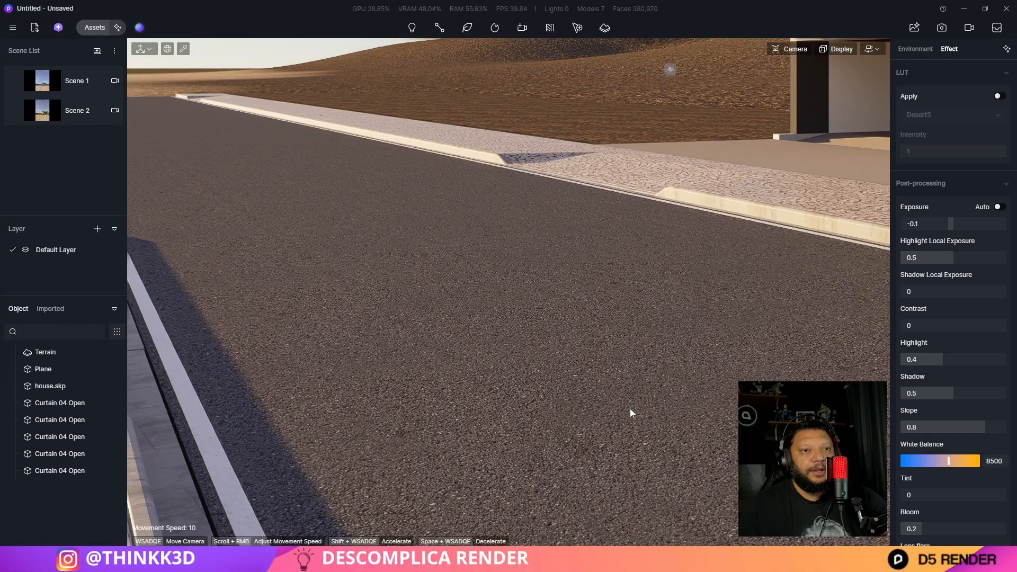
Apply the Gray Staggered Sidewalk material from the outdoor ground materials to the sidewalks along the road
{"action": "right_click_drag", "start_coordinate": [631, 411], "coordinate": [520, 389]}
{"action": "key", "text": "s"}
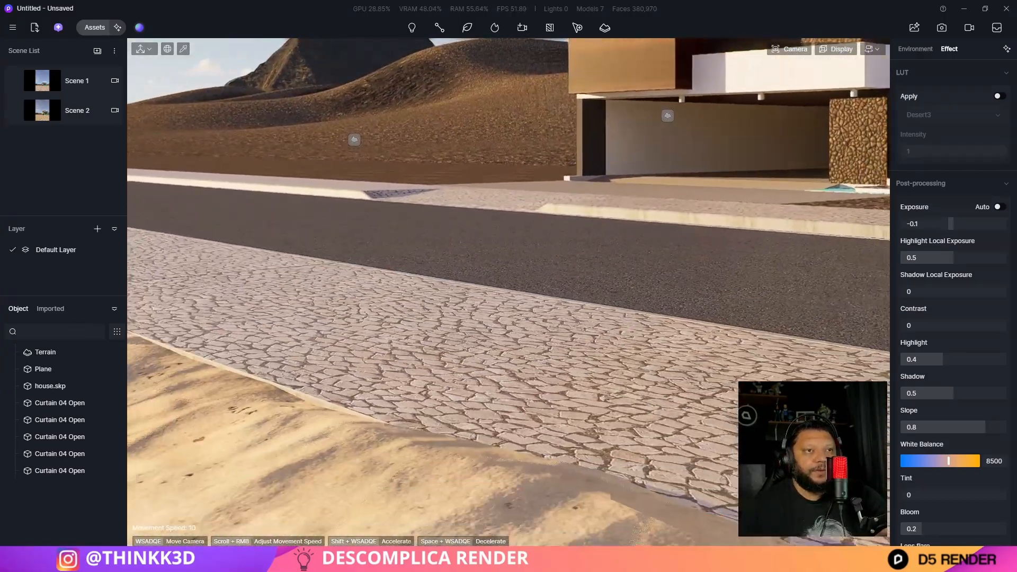
{"action": "left_click", "coordinate": [95, 27]}
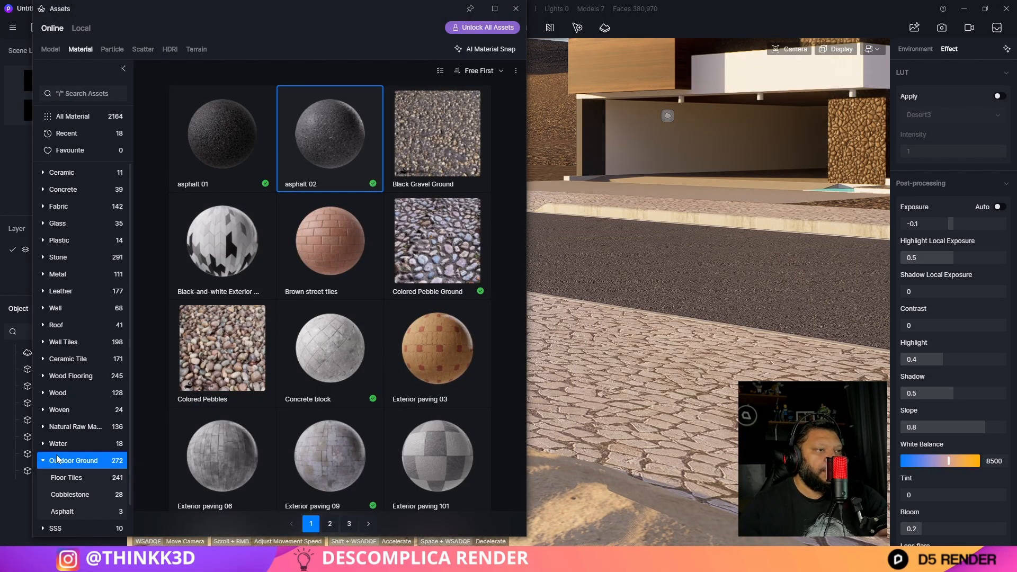
{"action": "scroll", "coordinate": [301, 380], "scroll_direction": "down", "scroll_amount": 10}
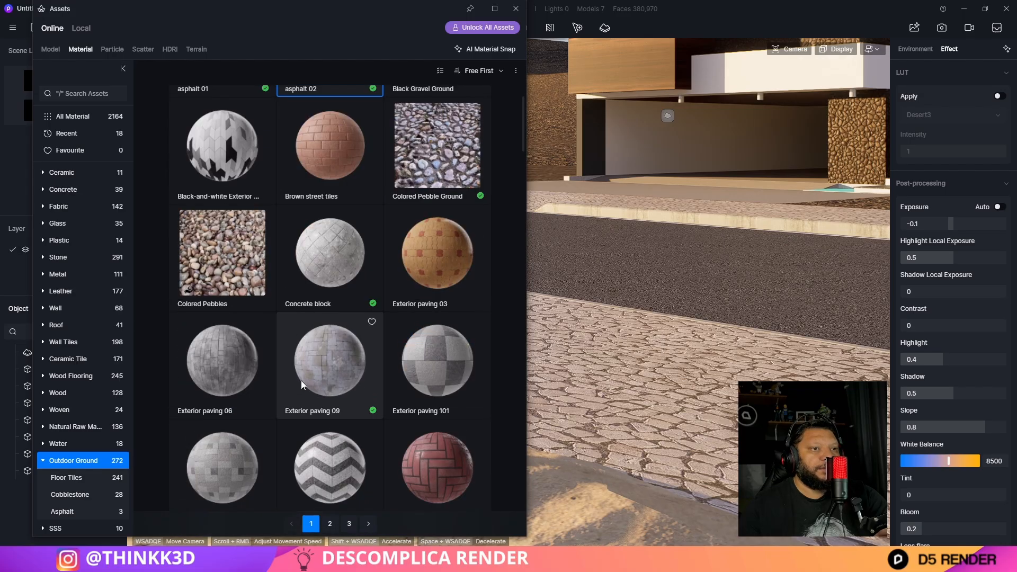
{"action": "scroll", "coordinate": [309, 386], "scroll_direction": "down", "scroll_amount": 10}
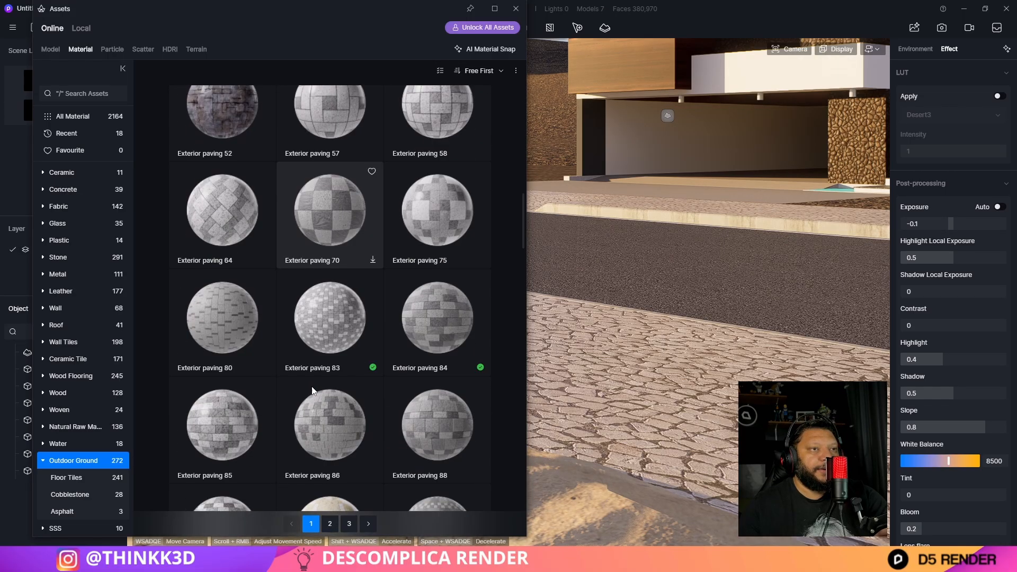
{"action": "scroll", "coordinate": [325, 384], "scroll_direction": "down", "scroll_amount": 2}
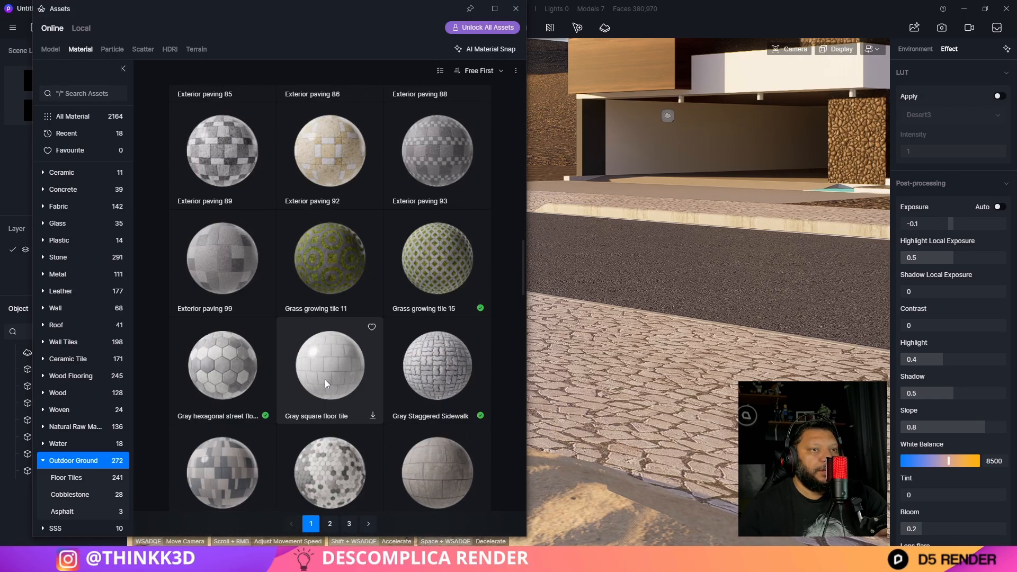
{"action": "left_click", "coordinate": [439, 268]}
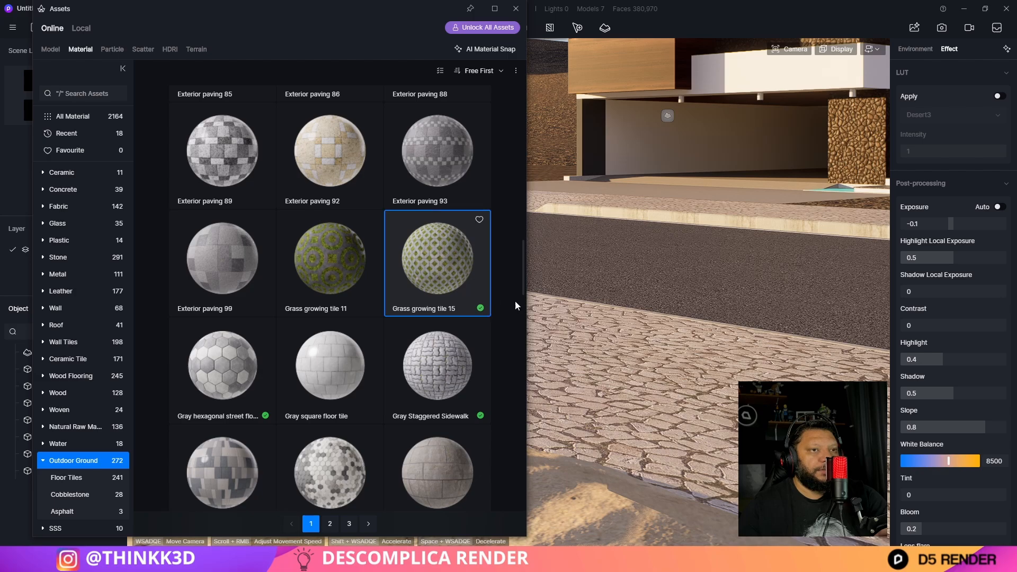
{"action": "left_click_drag", "start_coordinate": [438, 371], "coordinate": [690, 410]}
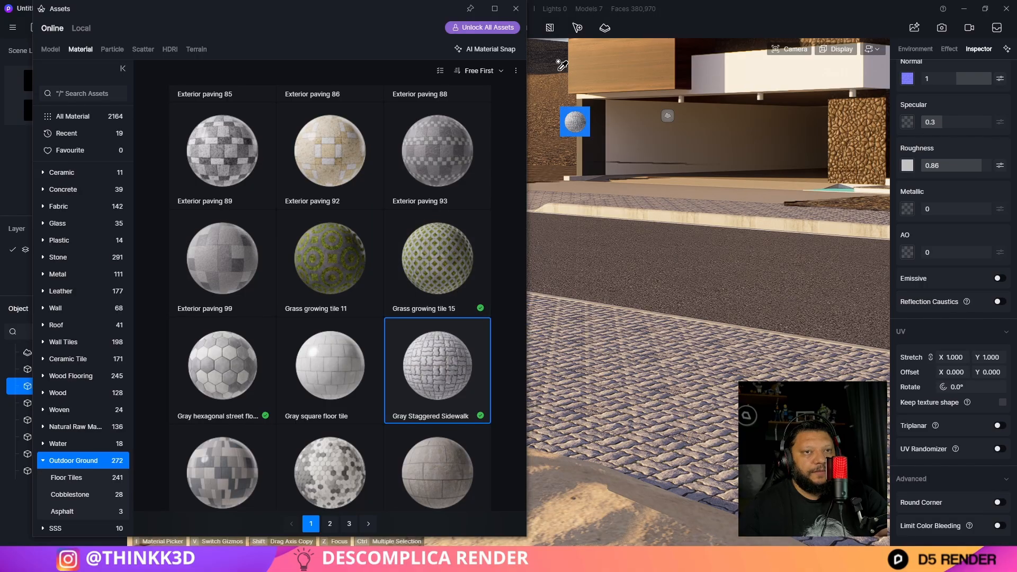
{"action": "left_click", "coordinate": [516, 9]}
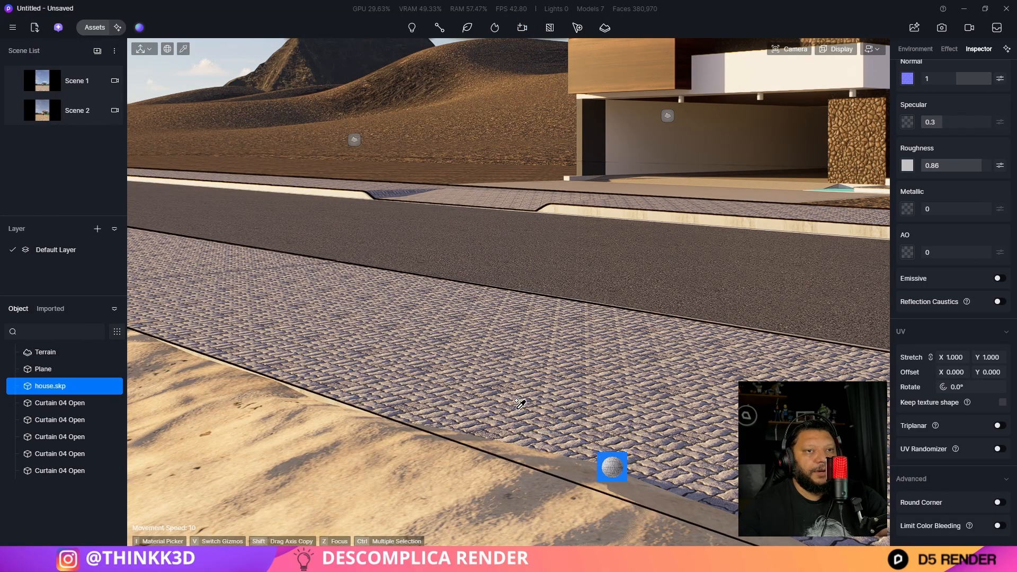
{"action": "right_click_drag", "start_coordinate": [523, 406], "coordinate": [582, 405]}
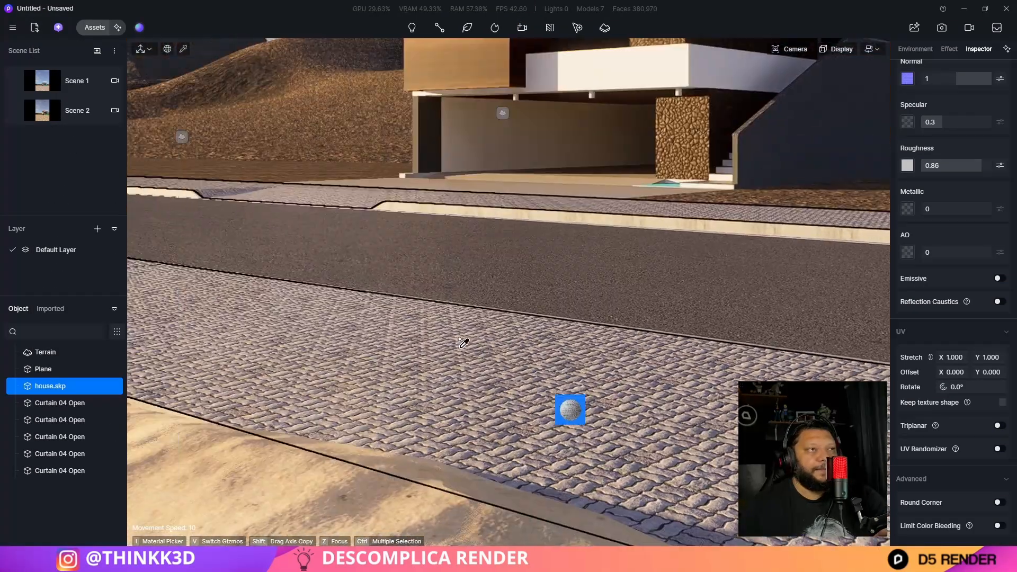
Apply the Lightweight Concrete material to the curb between the road and the sidewalk
{"action": "left_click", "coordinate": [95, 28]}
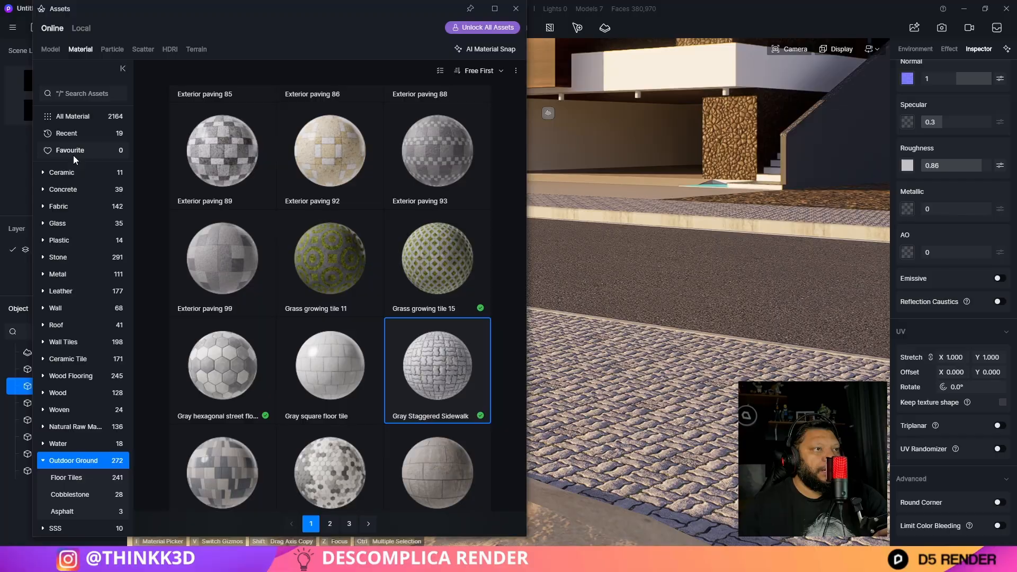
{"action": "left_click", "coordinate": [74, 190]}
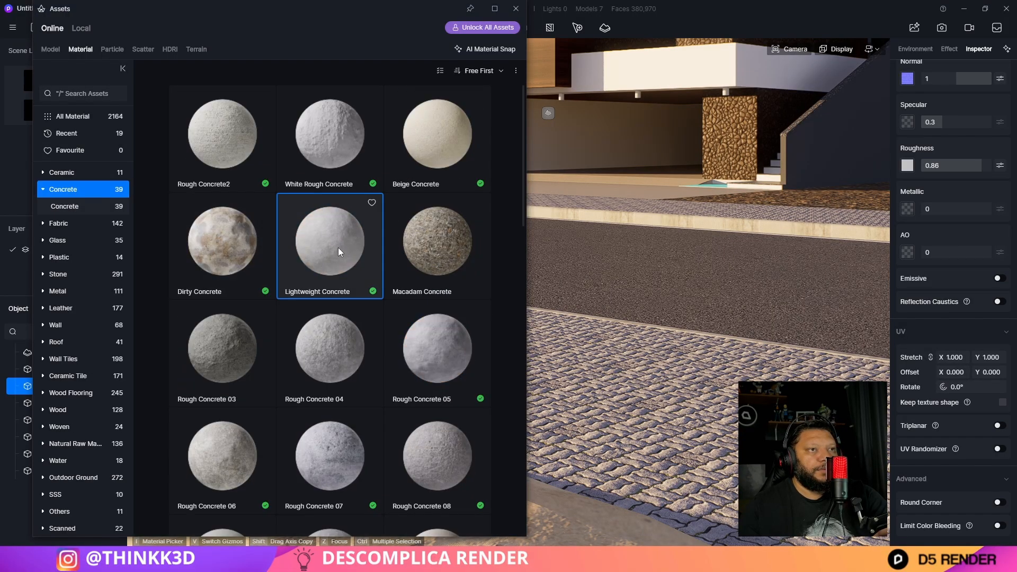
{"action": "left_click_drag", "start_coordinate": [337, 246], "coordinate": [764, 225]}
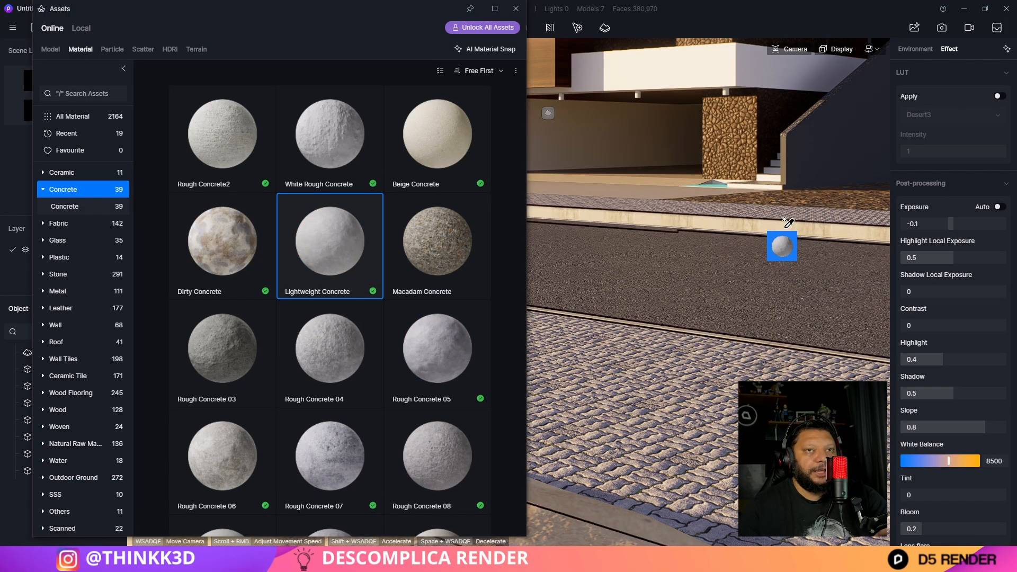
{"action": "left_click_drag", "start_coordinate": [796, 222], "coordinate": [795, 223]}
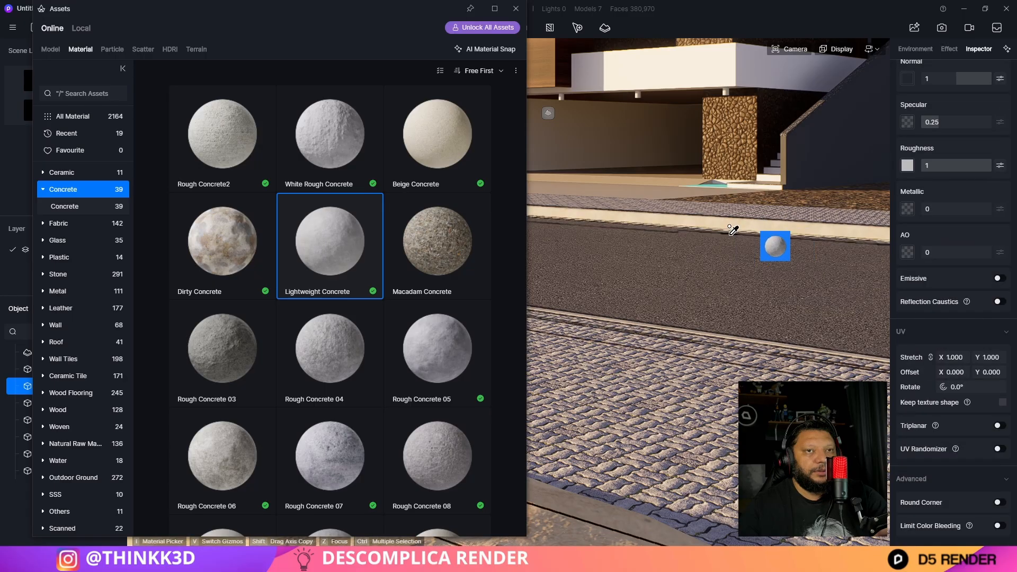
{"action": "left_click", "coordinate": [516, 9]}
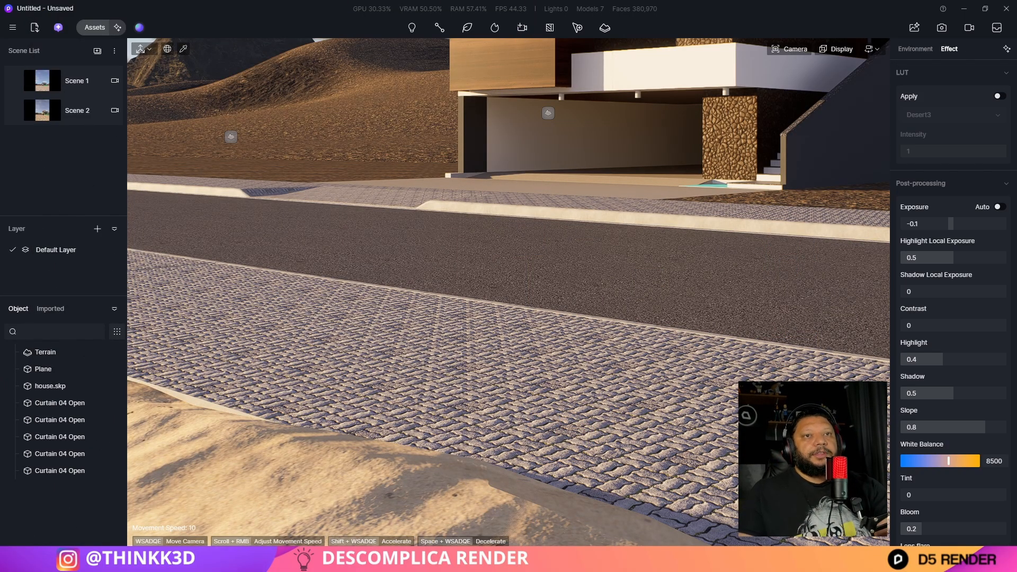
Copy the driveway's White Concrete1 material onto the turquoise patch at the foot of the stone pillar
{"action": "right_click_drag", "start_coordinate": [300, 316], "coordinate": [463, 300]}
{"action": "key", "text": "e"}
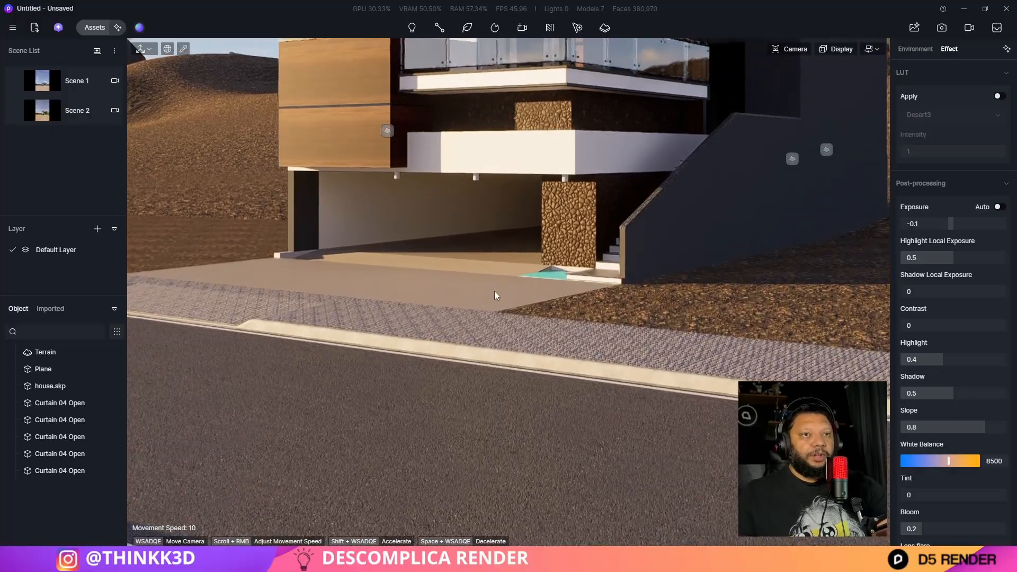
{"action": "left_click", "coordinate": [503, 286]}
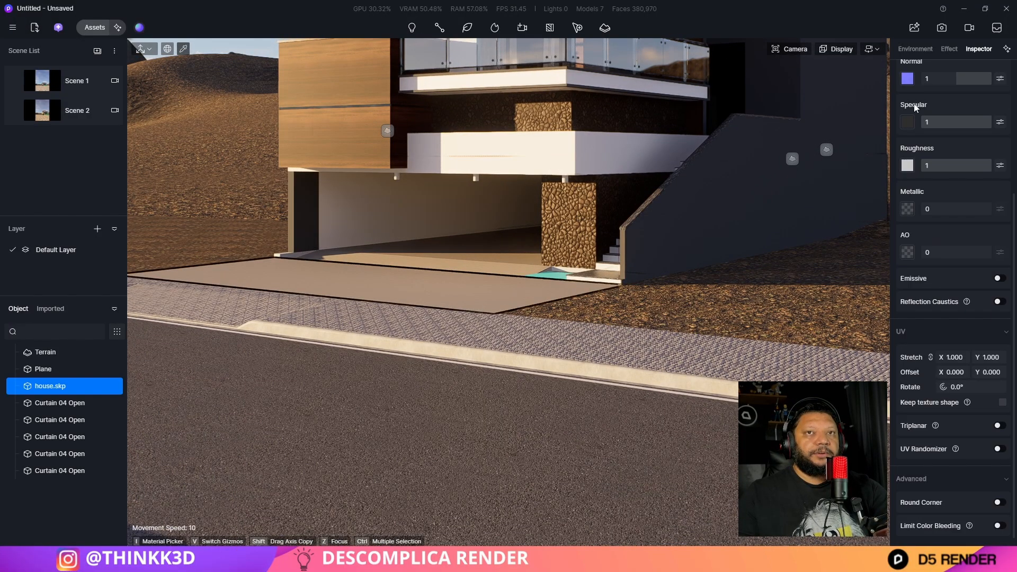
{"action": "scroll", "coordinate": [910, 90], "scroll_direction": "up", "scroll_amount": 4}
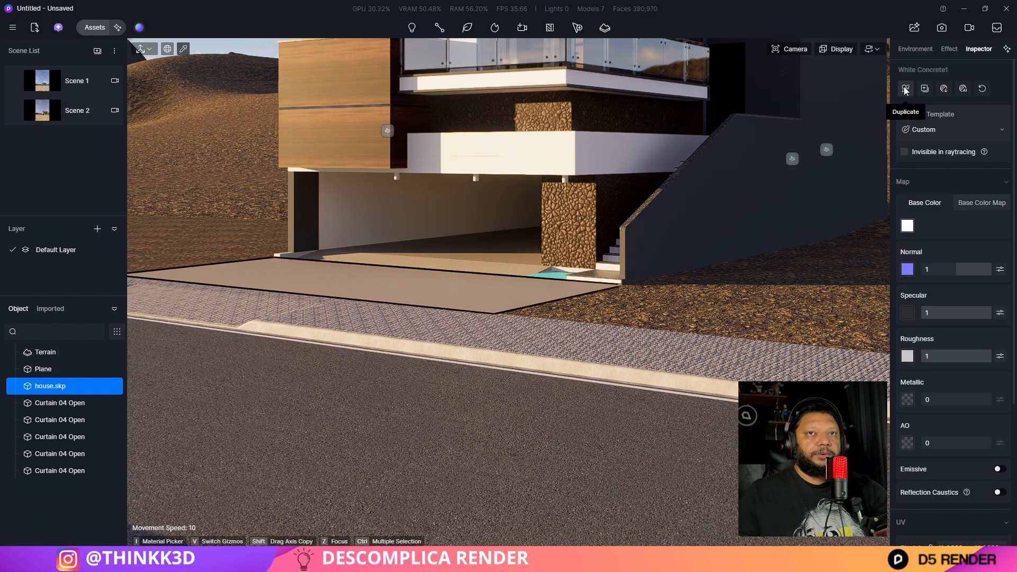
{"action": "left_click", "coordinate": [904, 89]}
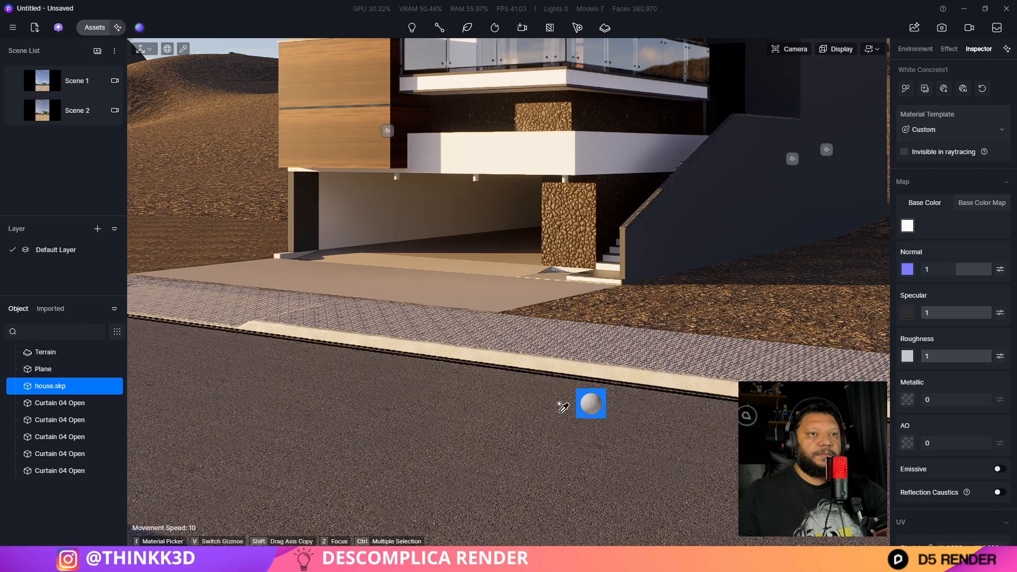
Inspect the retextured road, sidewalks and curbs and the sandy ground across the street from the house
{"action": "right_click_drag", "start_coordinate": [563, 406], "coordinate": [669, 448]}
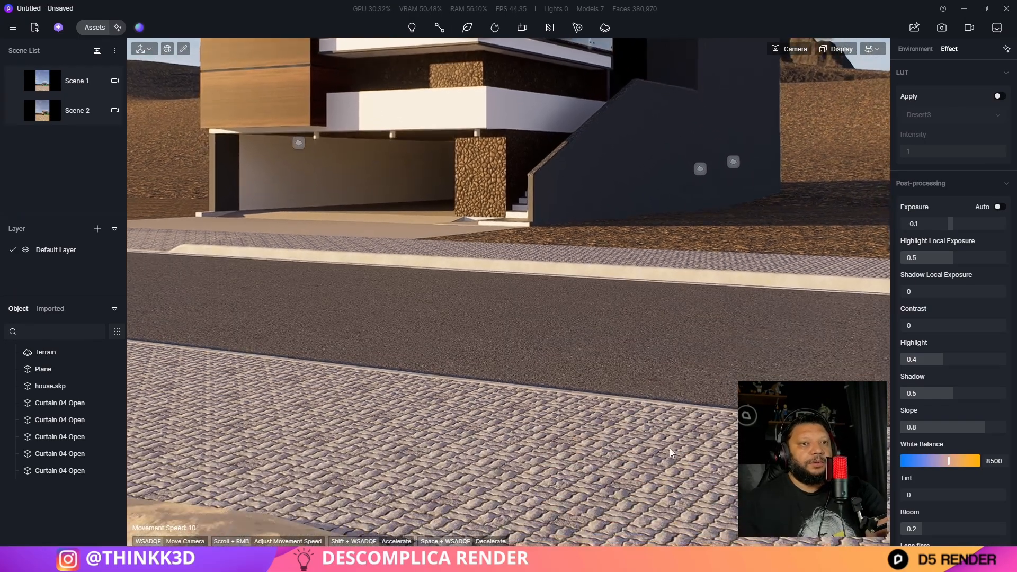
{"action": "middle_click_drag", "start_coordinate": [670, 448], "coordinate": [195, 241]}
{"action": "right_click_drag", "start_coordinate": [515, 263], "coordinate": [323, 224]}
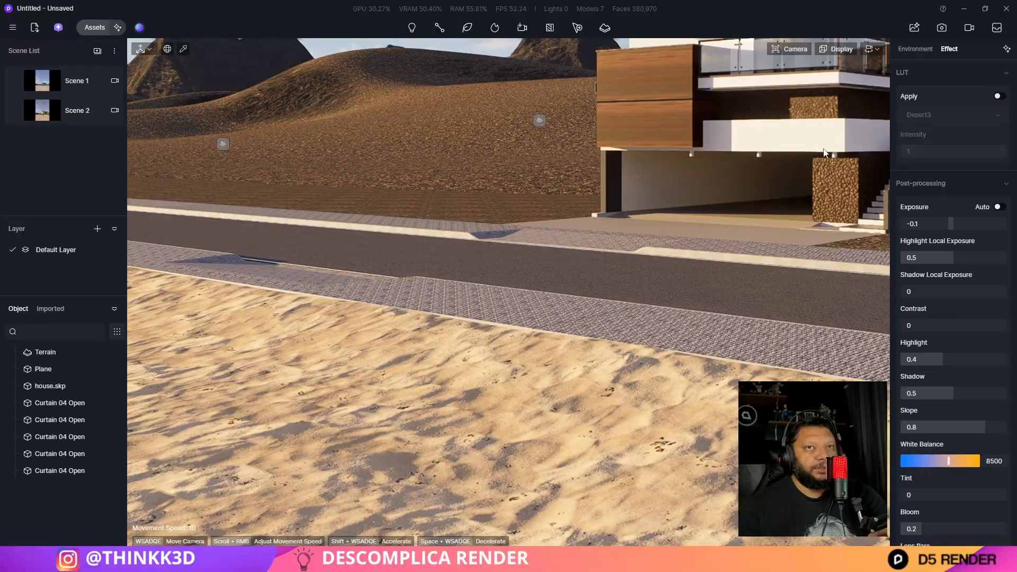
Sculpt the terrain with the raise brush so the sand's edge blends over the near sidewalk
{"action": "left_click", "coordinate": [47, 352]}
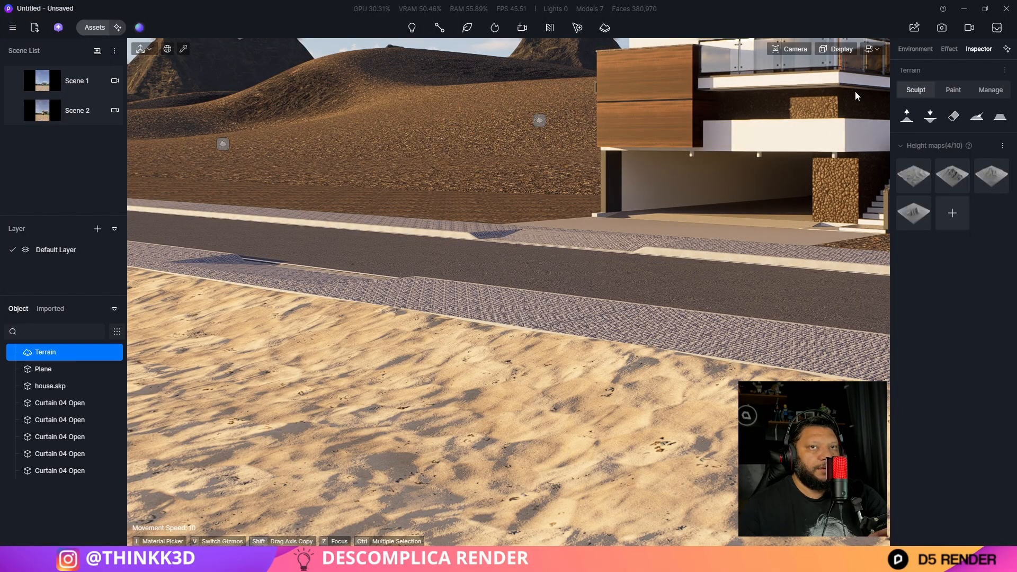
{"action": "left_click", "coordinate": [910, 116]}
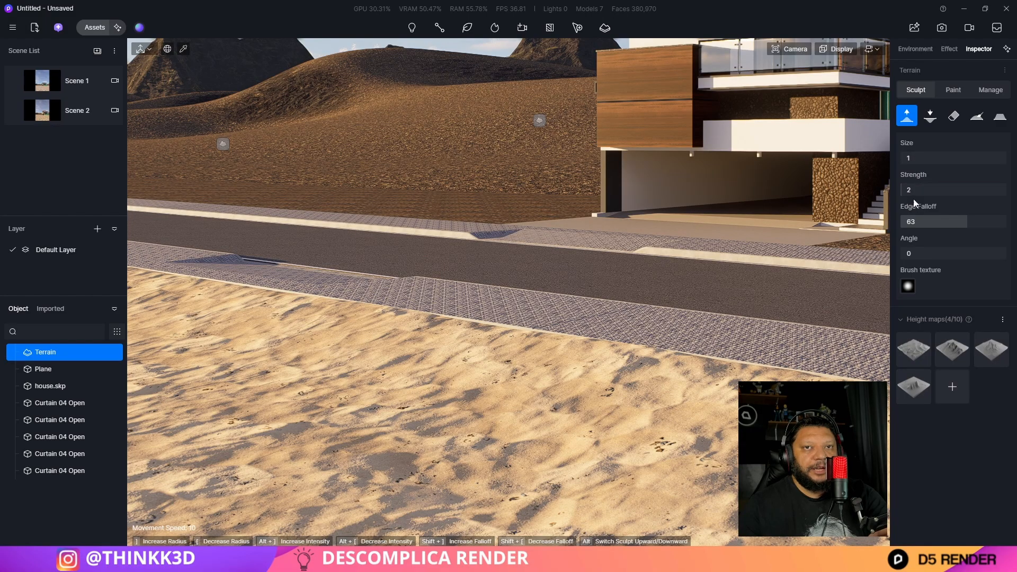
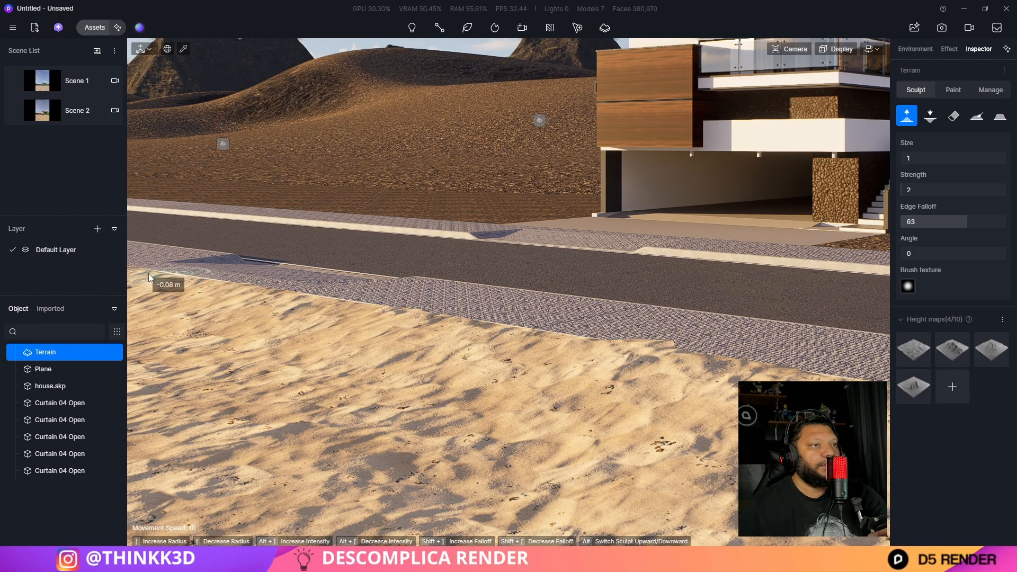
{"action": "key", "text": "Escape"}
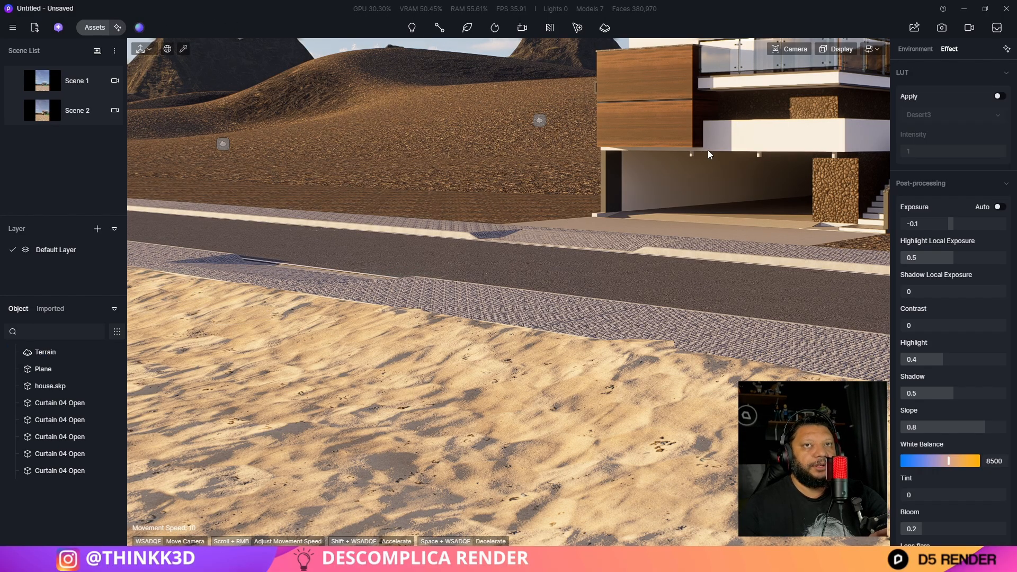
Return to the Scene 2 camera, approach the house front, and open the locally stored models in the asset library
{"action": "left_click", "coordinate": [49, 115]}
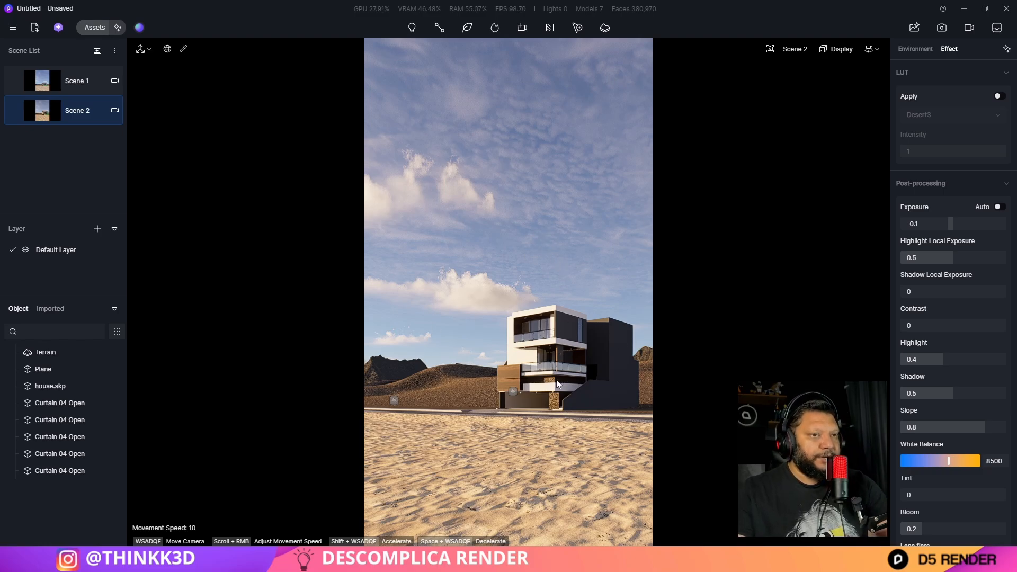
{"action": "right_click_drag", "start_coordinate": [557, 380], "coordinate": [651, 463]}
{"action": "key", "text": "w"}
{"action": "key", "text": "w"}
{"action": "right_click_drag", "start_coordinate": [603, 286], "coordinate": [576, 303]}
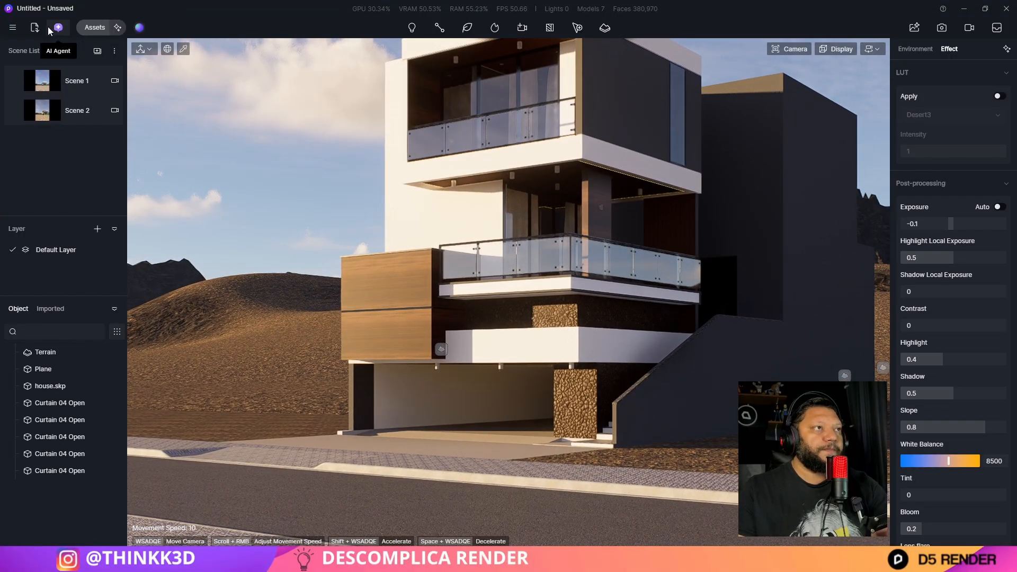
{"action": "left_click", "coordinate": [96, 27]}
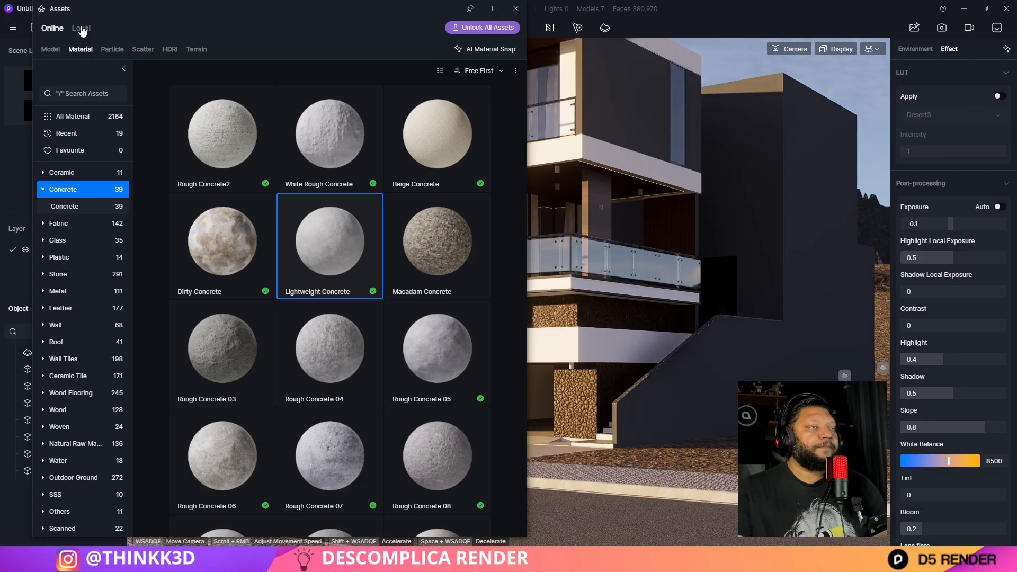
{"action": "left_click", "coordinate": [81, 29]}
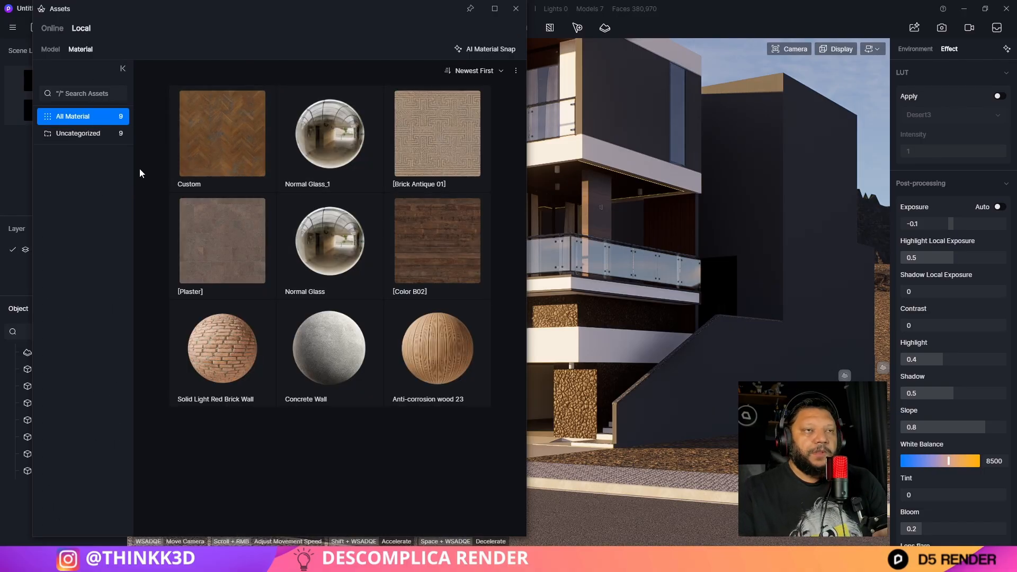
{"action": "left_click", "coordinate": [87, 134]}
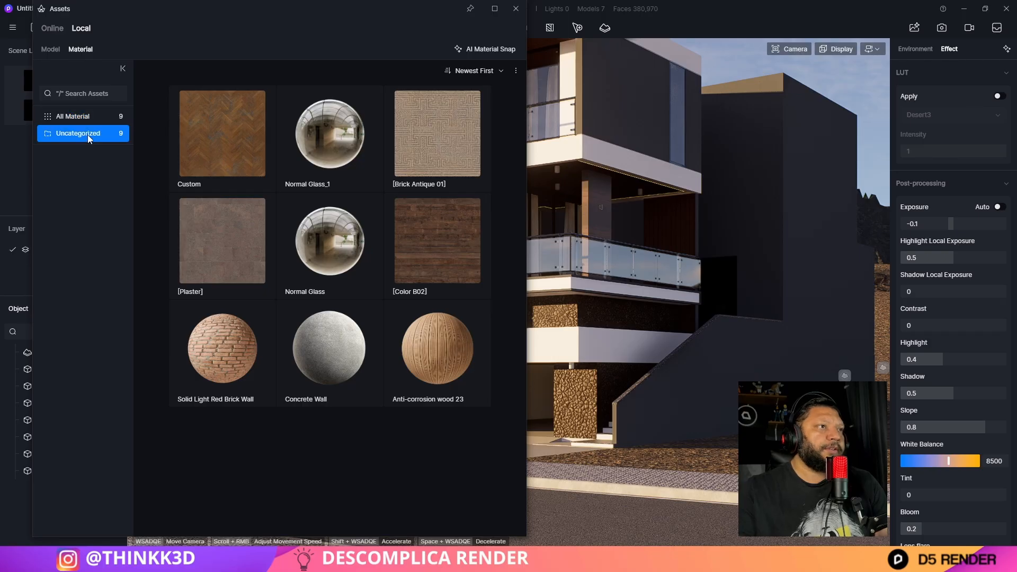
{"action": "left_click", "coordinate": [52, 48]}
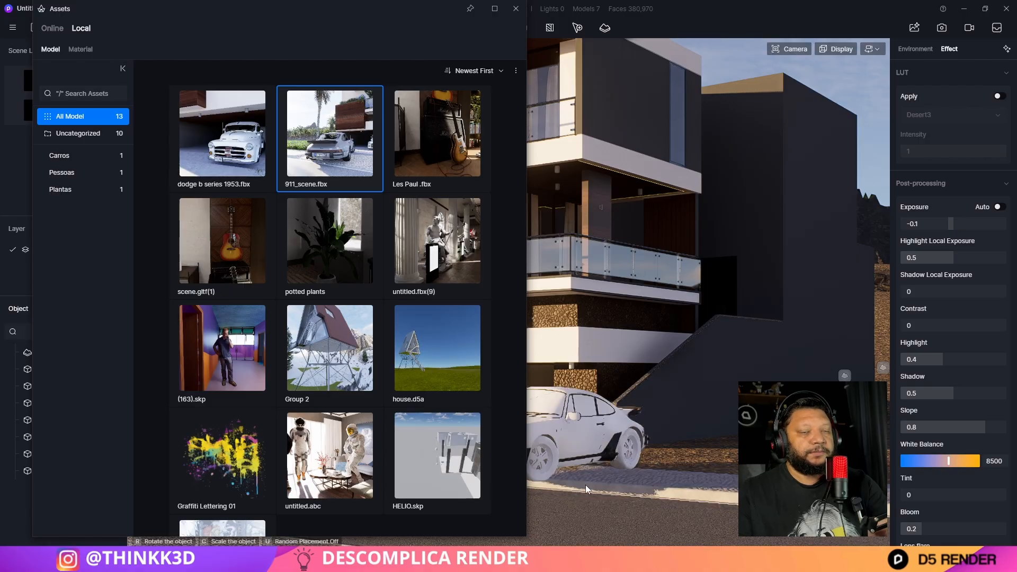
Place the 911_scene.fbx car on the road just before the driveway, rotated 167° about Z
{"action": "right_click", "coordinate": [666, 488]}
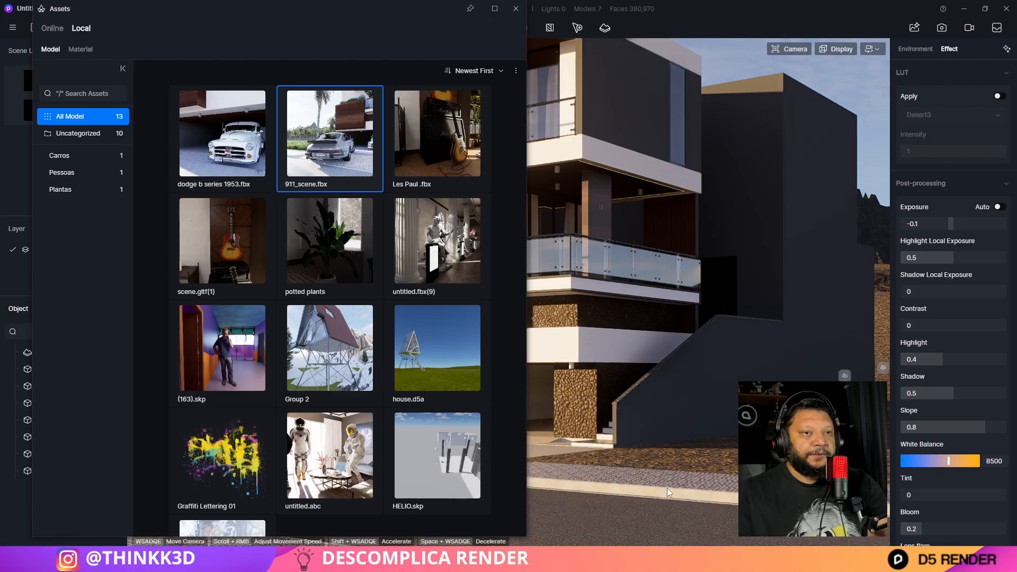
{"action": "right_click_drag", "start_coordinate": [666, 487], "coordinate": [638, 480]}
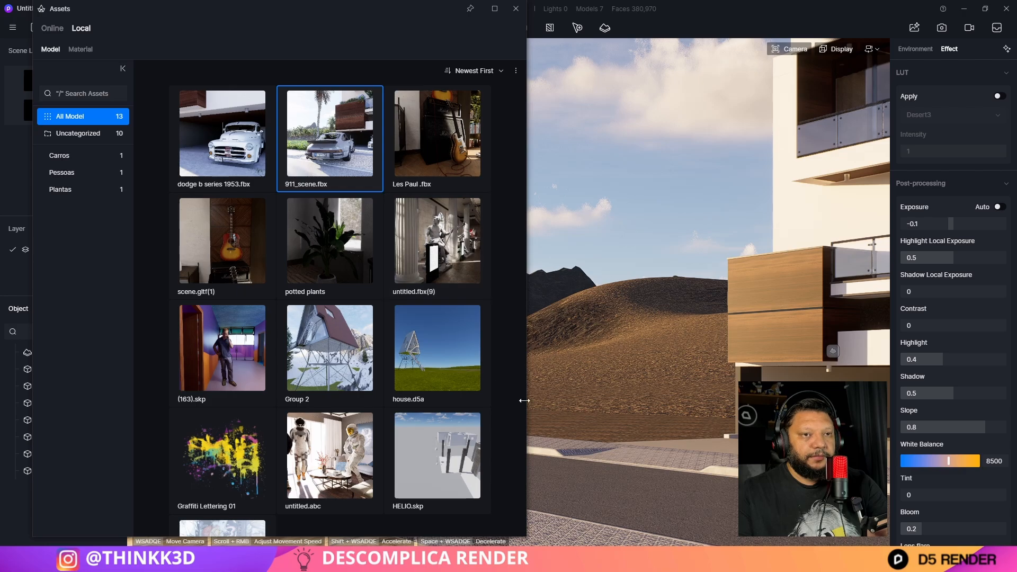
{"action": "left_click", "coordinate": [330, 137]}
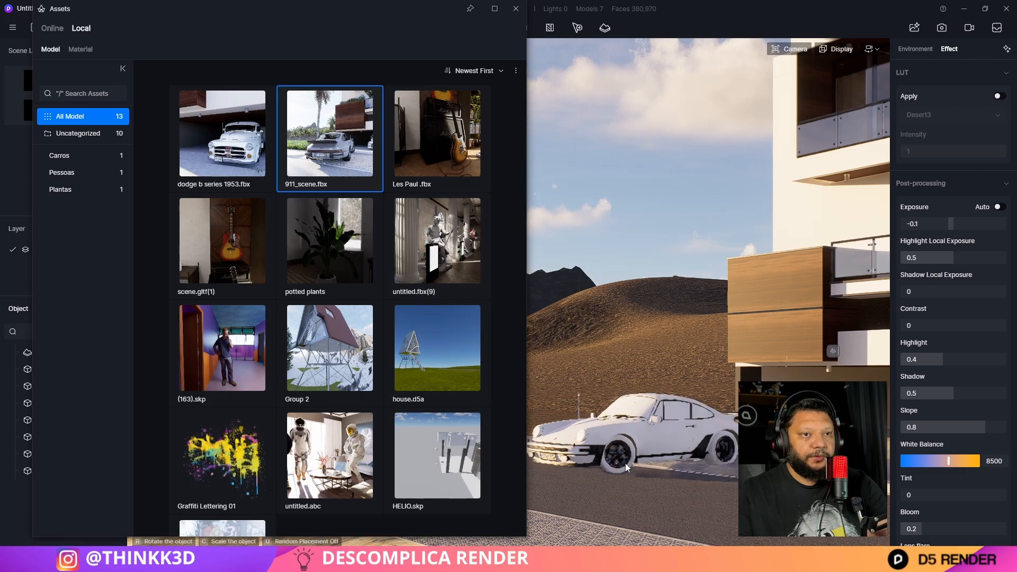
{"action": "left_click", "coordinate": [596, 473]}
{"action": "left_click_drag", "start_coordinate": [621, 466], "coordinate": [588, 464]}
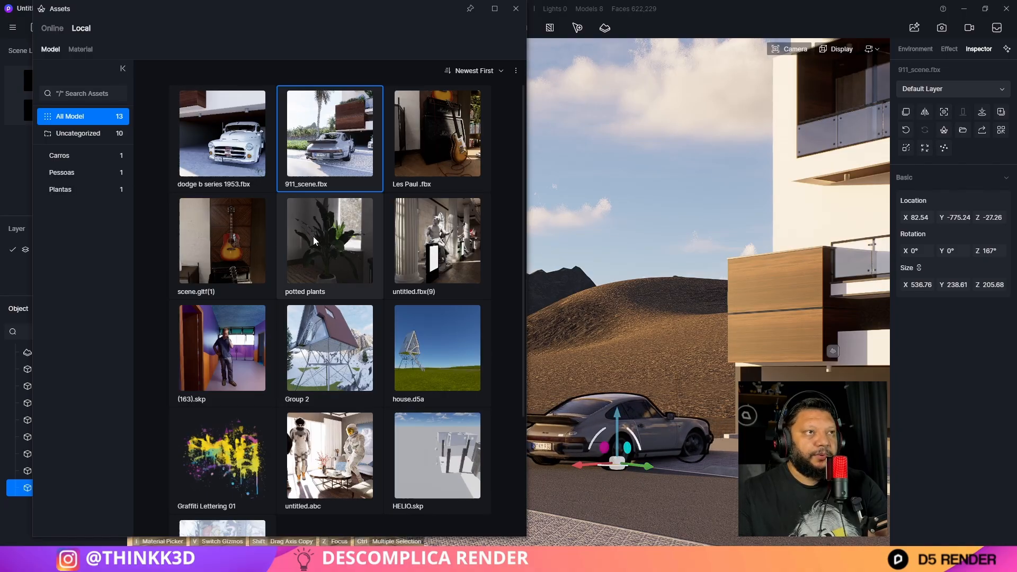
Place the dodge b series 1953.fbx truck inside the house's open garage, facing the street
{"action": "left_click", "coordinate": [254, 154]}
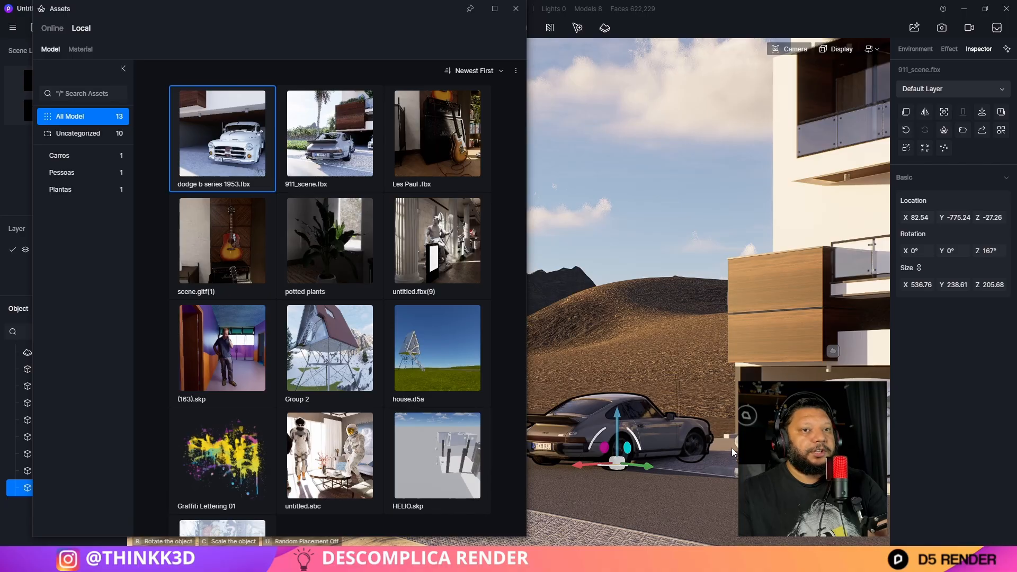
{"action": "mouse_move", "coordinate": [689, 424]}
{"action": "right_mouse_down"}
{"action": "mouse_move", "coordinate": [823, 424]}
{"action": "mouse_move", "coordinate": [709, 424]}
{"action": "right_mouse_up"}
{"action": "key", "text": "w"}
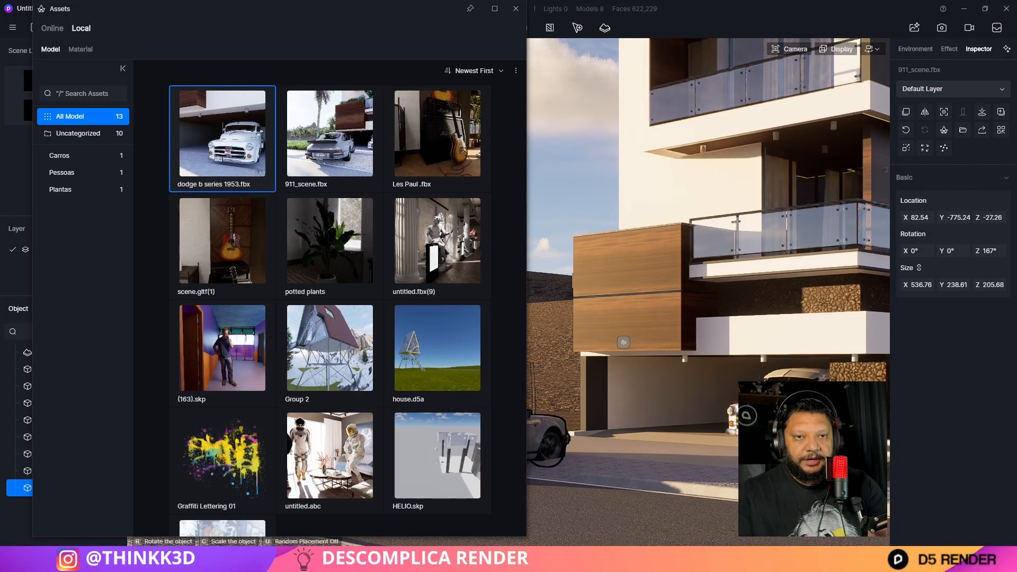
{"action": "left_click", "coordinate": [810, 428]}
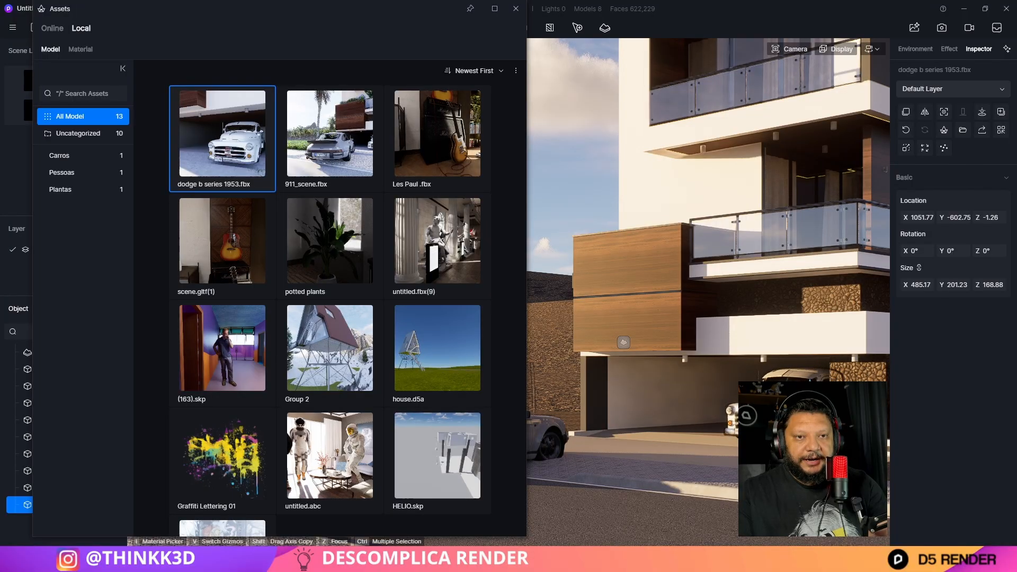
{"action": "left_click", "coordinate": [716, 516]}
Shift the 911 car along its Y axis to about -709.5
{"action": "key", "text": "a"}
{"action": "right_click_drag", "start_coordinate": [666, 472], "coordinate": [697, 478]}
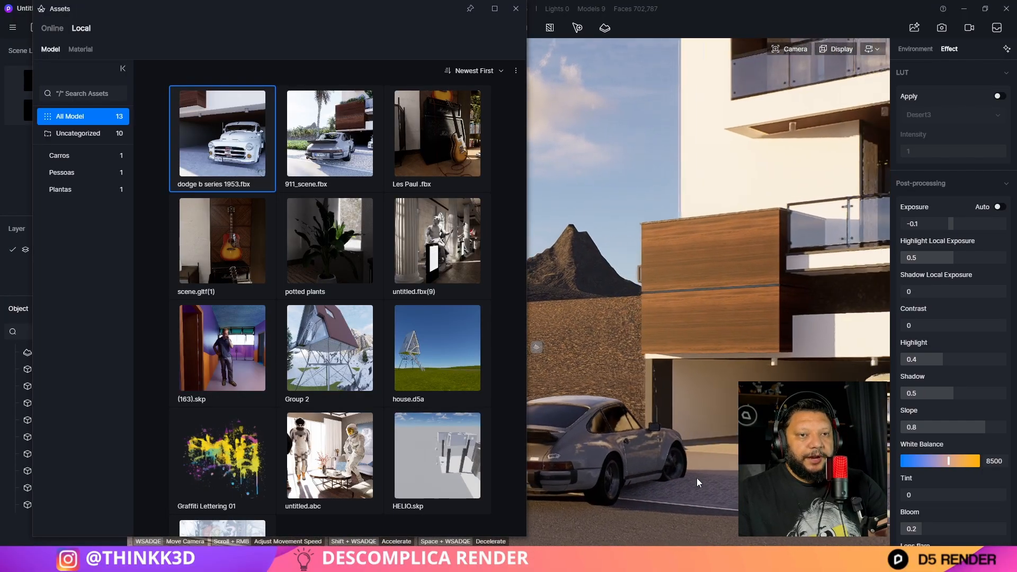
{"action": "scroll", "coordinate": [697, 478], "scroll_direction": "up", "scroll_amount": 3}
{"action": "left_click", "coordinate": [697, 439]}
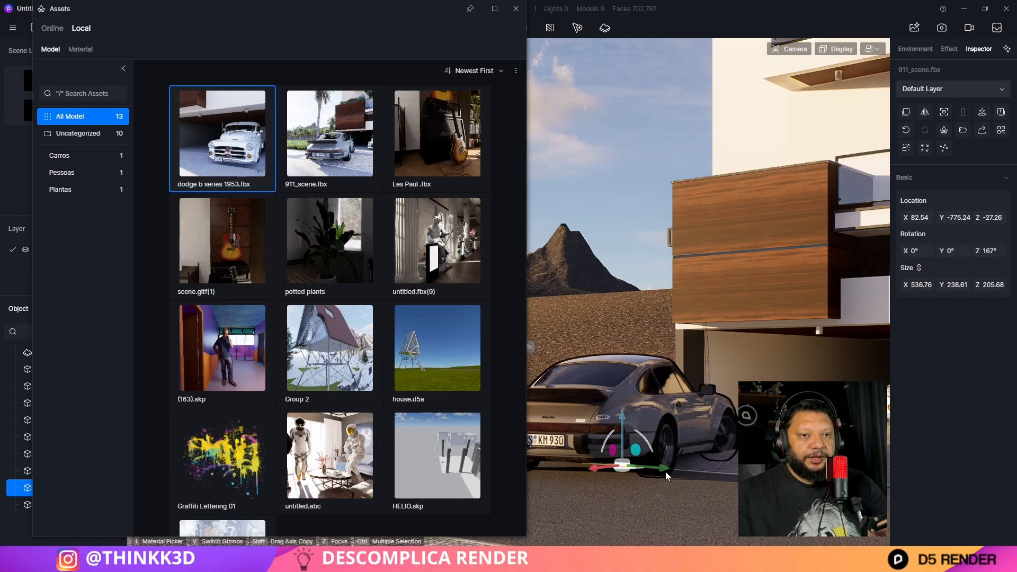
{"action": "left_click_drag", "start_coordinate": [665, 471], "coordinate": [703, 471]}
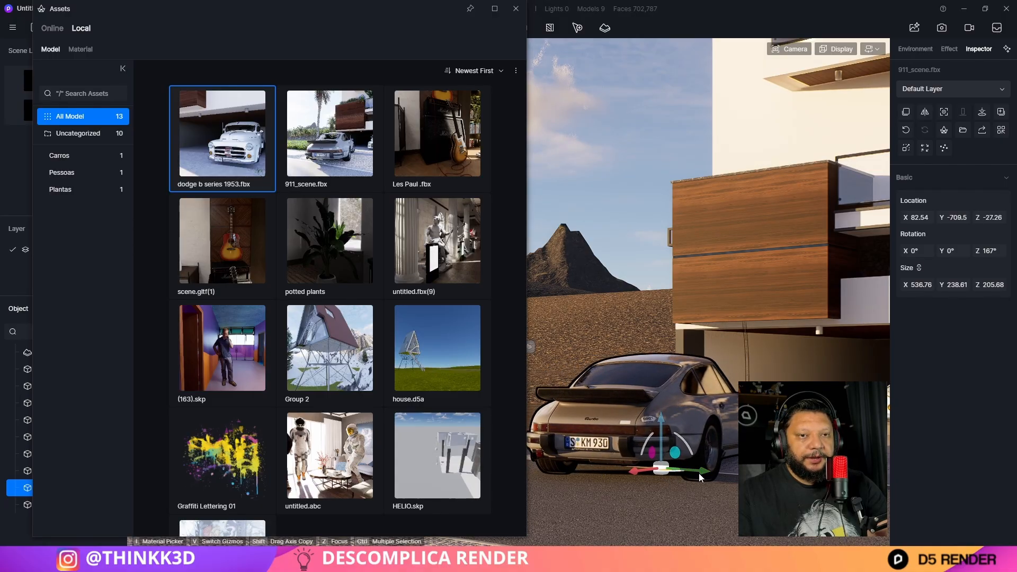
Close the asset library and tilt the 911 car to a Y rotation of 357°
{"action": "key", "text": "d"}
{"action": "scroll", "coordinate": [716, 465], "scroll_direction": "up", "scroll_amount": 1}
{"action": "right_click_drag", "start_coordinate": [685, 477], "coordinate": [595, 484]}
{"action": "left_click", "coordinate": [515, 8]}
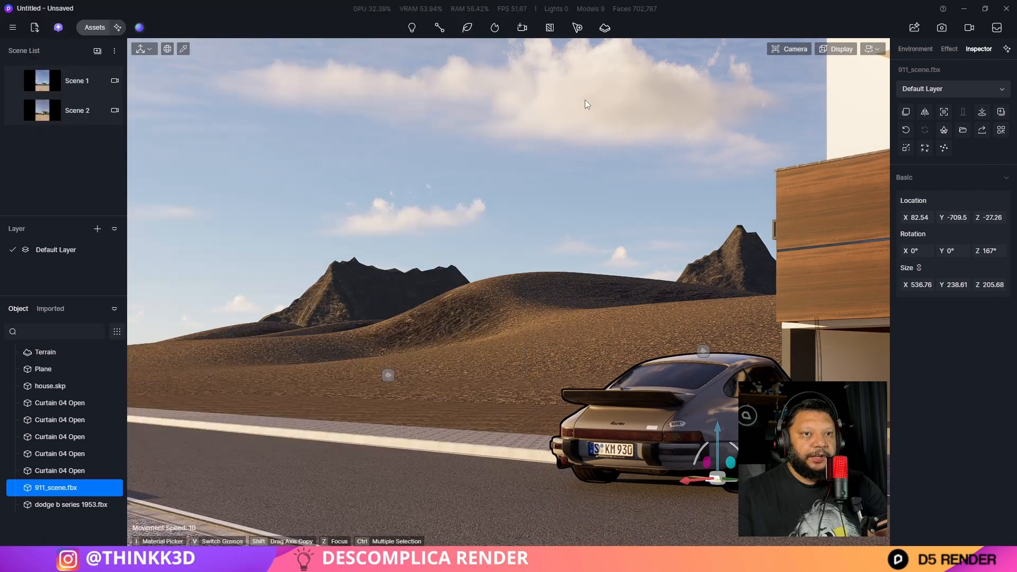
{"action": "key", "text": "d"}
{"action": "right_click_drag", "start_coordinate": [623, 397], "coordinate": [672, 401]}
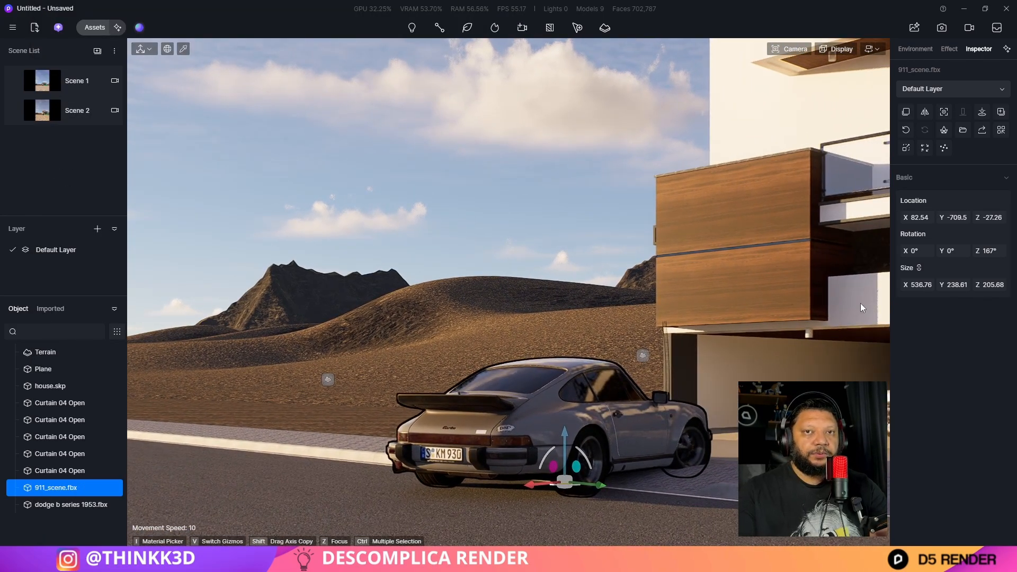
{"action": "left_click_drag", "start_coordinate": [952, 251], "coordinate": [938, 250]}
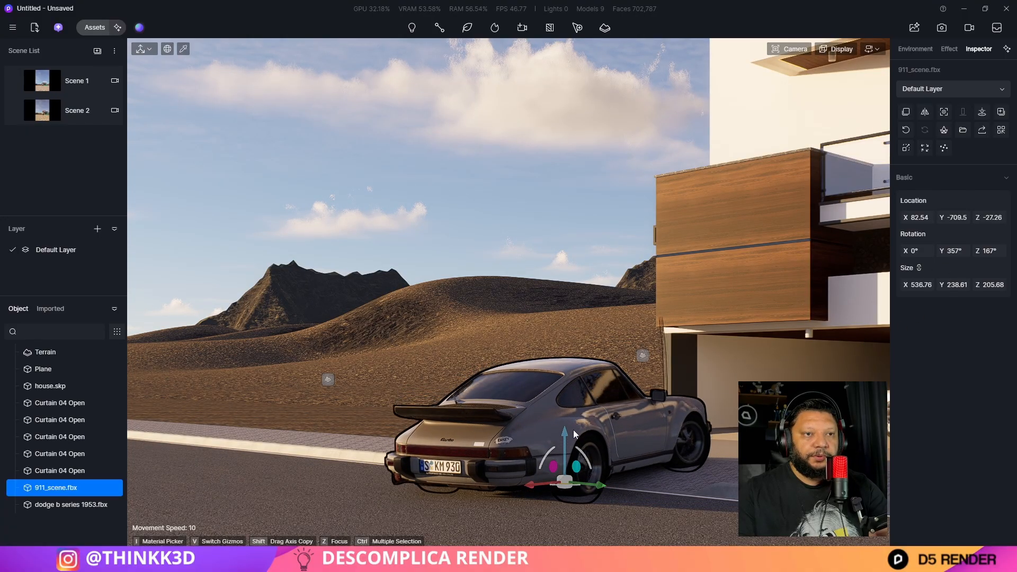
Reposition the 911 car at the driveway ramp to about X 158.52, Y -752, Z -20.53 and turn it to 159° about Z
{"action": "mouse_move", "coordinate": [564, 483]}
{"action": "left_mouse_down"}
{"action": "mouse_move", "coordinate": [550, 482]}
{"action": "mouse_move", "coordinate": [569, 477]}
{"action": "left_mouse_up"}
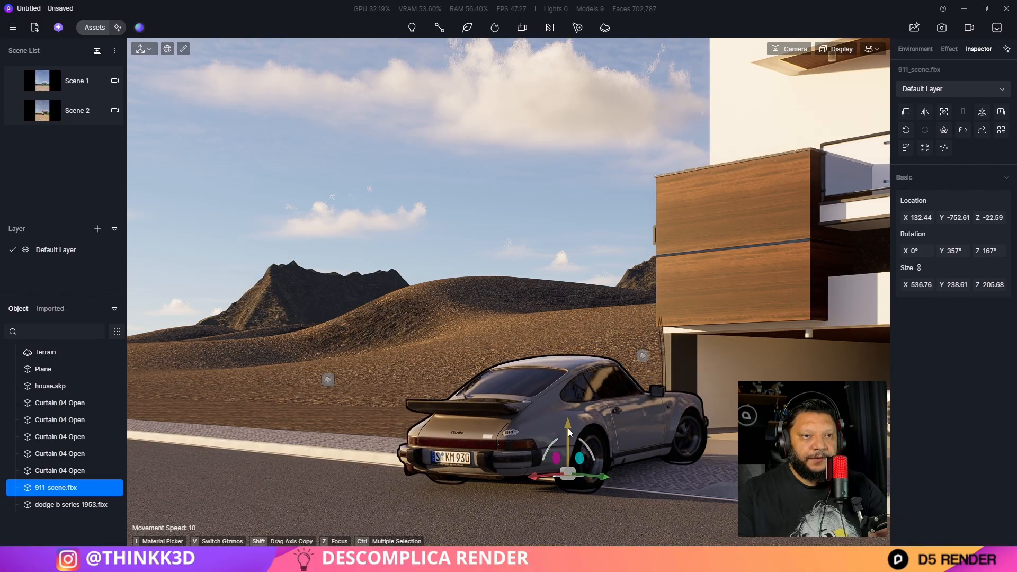
{"action": "mouse_move", "coordinate": [568, 470]}
{"action": "left_mouse_down"}
{"action": "mouse_move", "coordinate": [596, 479]}
{"action": "mouse_move", "coordinate": [709, 435]}
{"action": "left_mouse_up"}
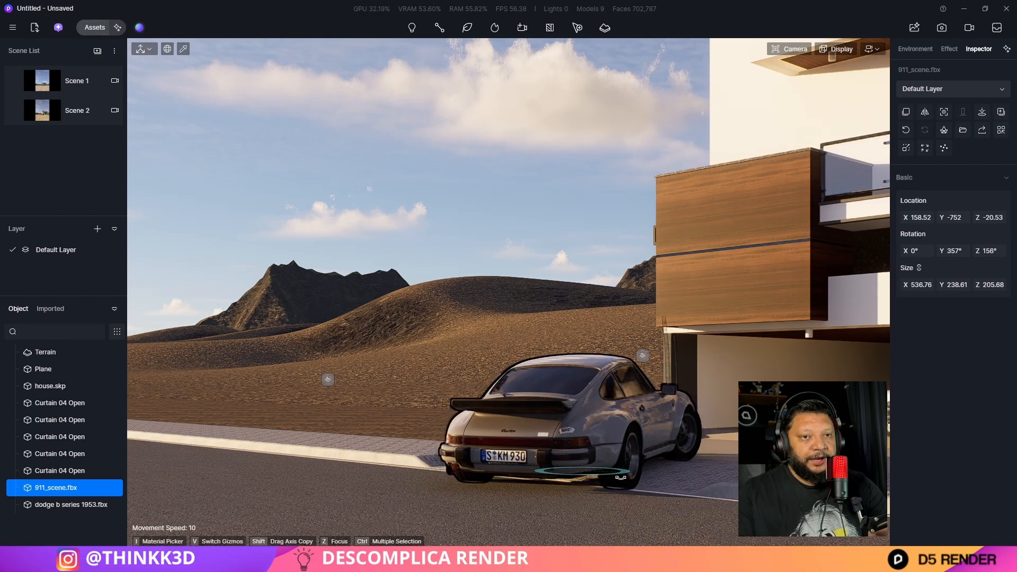
{"action": "left_click", "coordinate": [538, 233]}
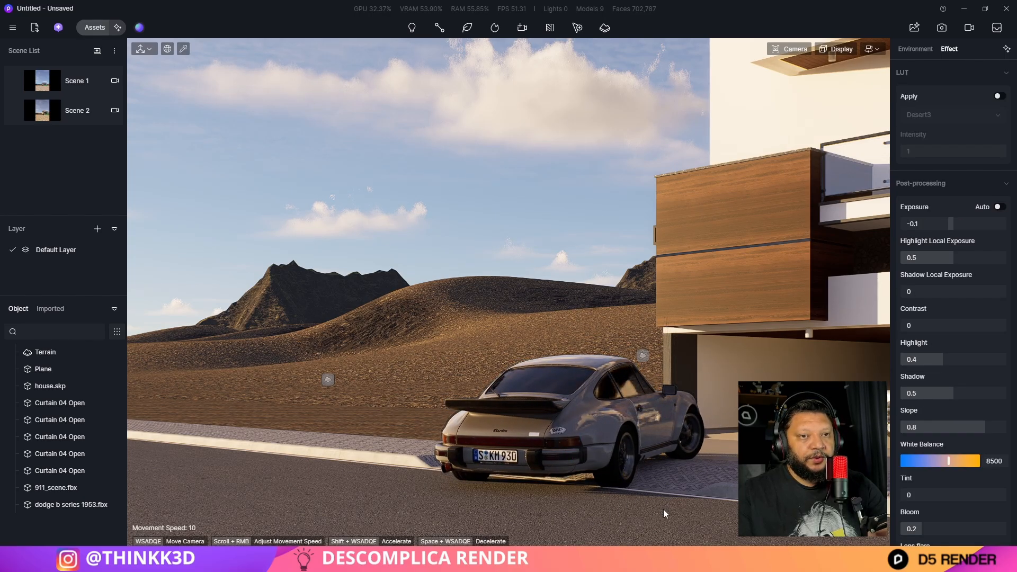
Examine the 911 car's placement on the ramp and the truck in the garage from several heights and distances
{"action": "key", "text": "d"}
{"action": "key", "text": "q"}
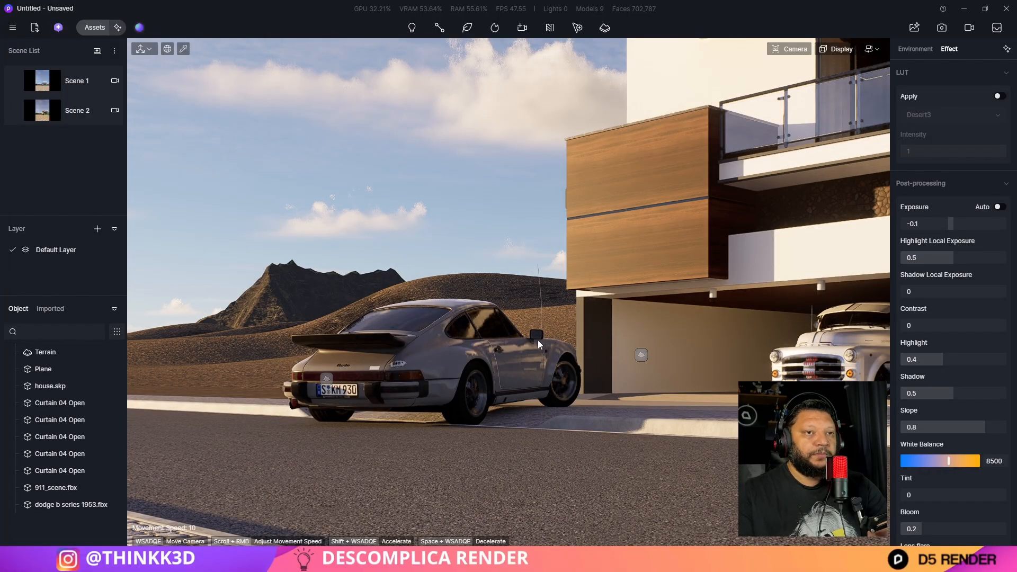
{"action": "key", "text": "e"}
{"action": "key", "text": "e"}
{"action": "key", "text": "s"}
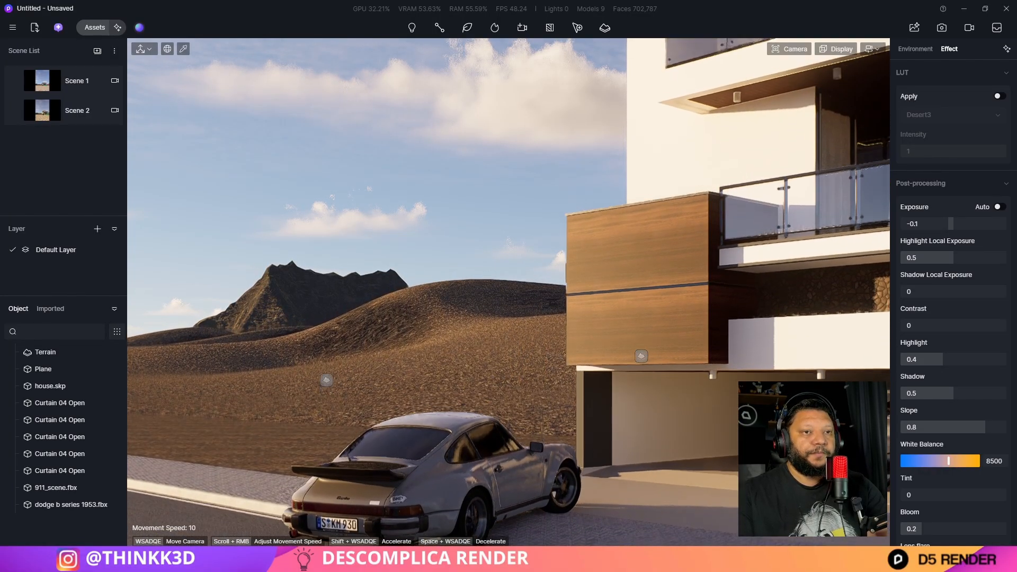
{"action": "right_click_drag", "start_coordinate": [577, 473], "coordinate": [603, 465]}
{"action": "key", "text": "q"}
{"action": "key", "text": "d"}
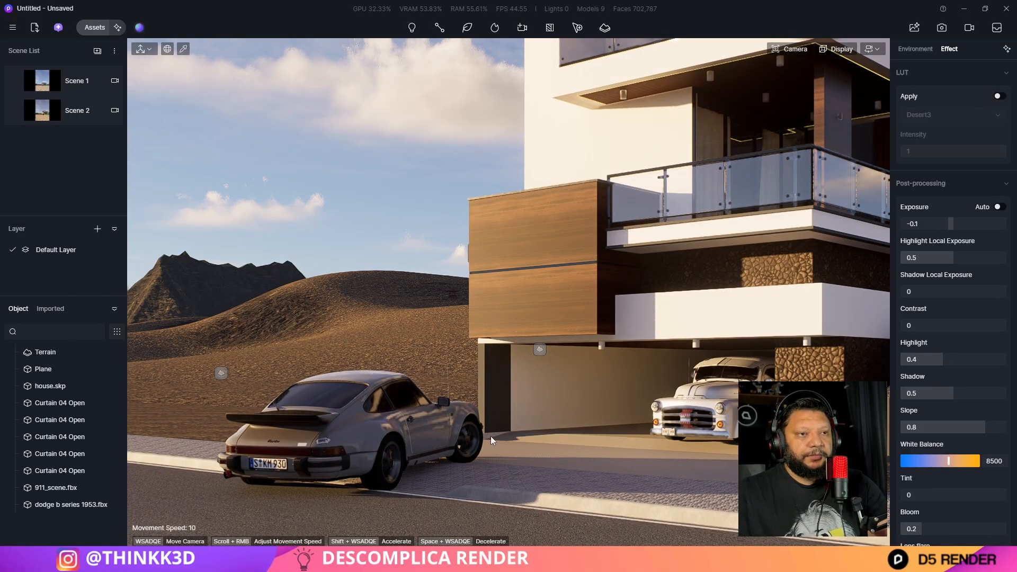
Approach the cars from the Scene 2 camera and nudge the 911 car to about X 170.82, Y -714.99
{"action": "left_click", "coordinate": [48, 122]}
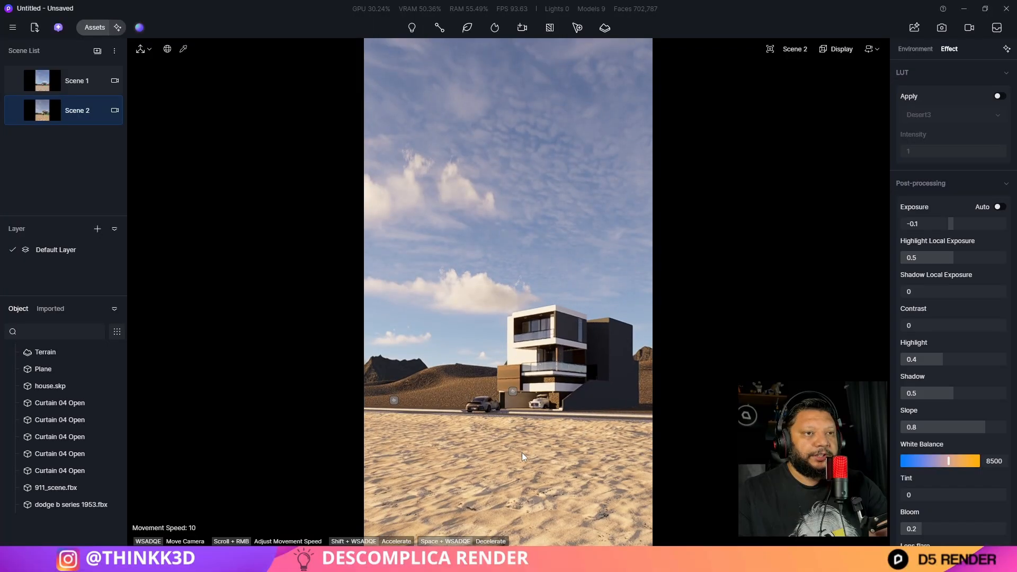
{"action": "key", "text": "w"}
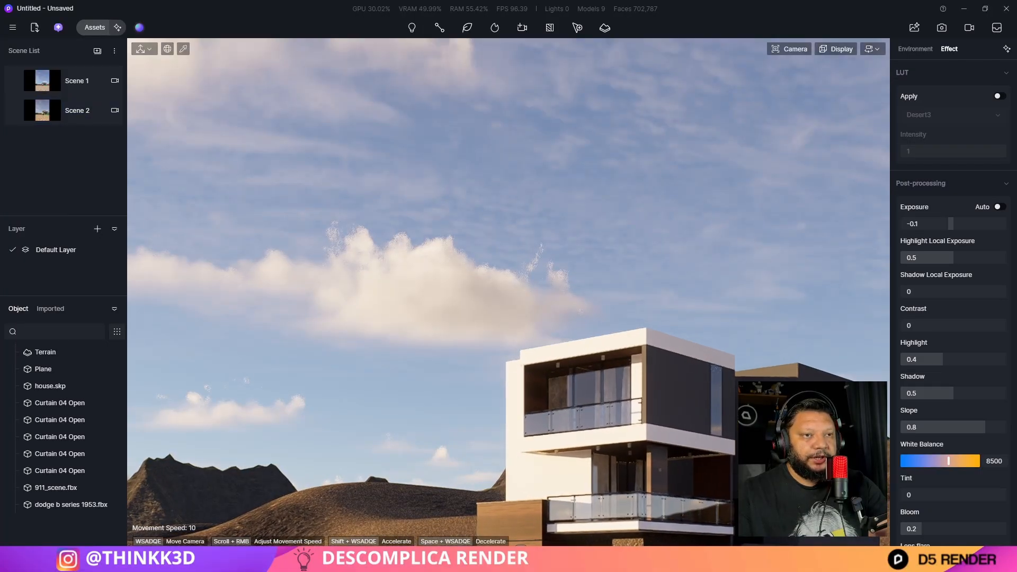
{"action": "right_click_drag", "start_coordinate": [494, 402], "coordinate": [498, 505]}
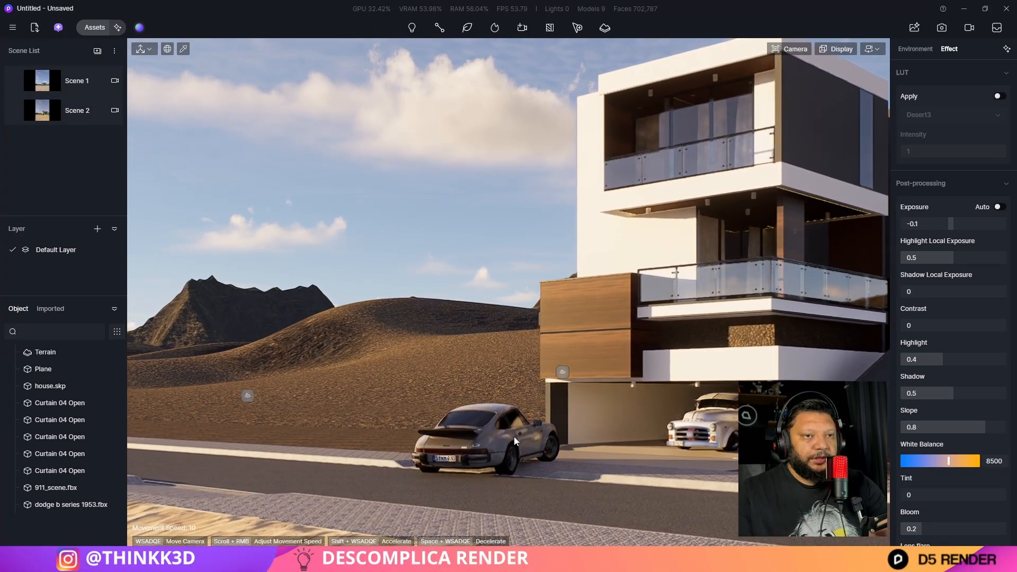
{"action": "left_click", "coordinate": [514, 436]}
{"action": "left_click_drag", "start_coordinate": [523, 473], "coordinate": [535, 472]}
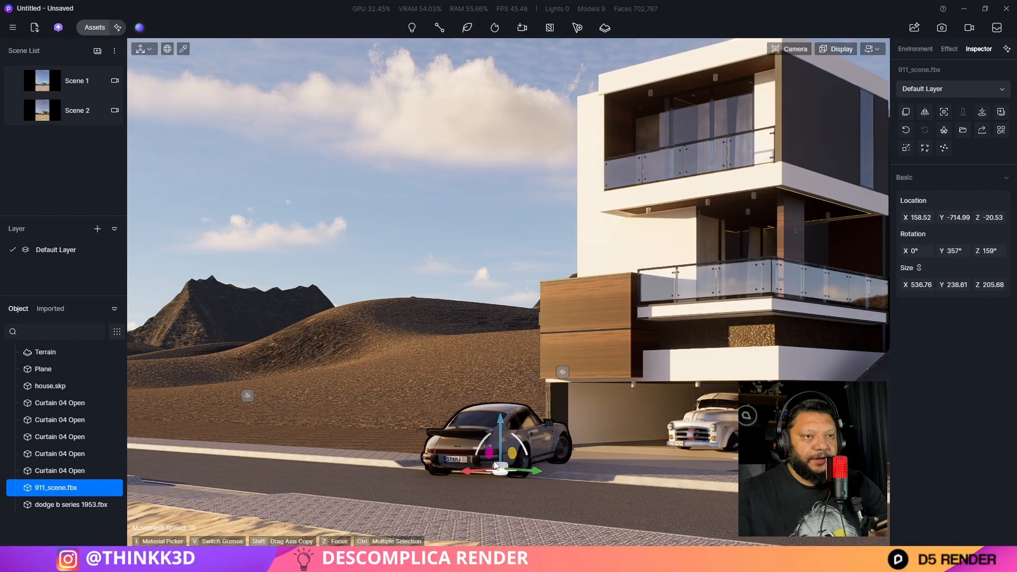
{"action": "left_click_drag", "start_coordinate": [469, 469], "coordinate": [470, 472]}
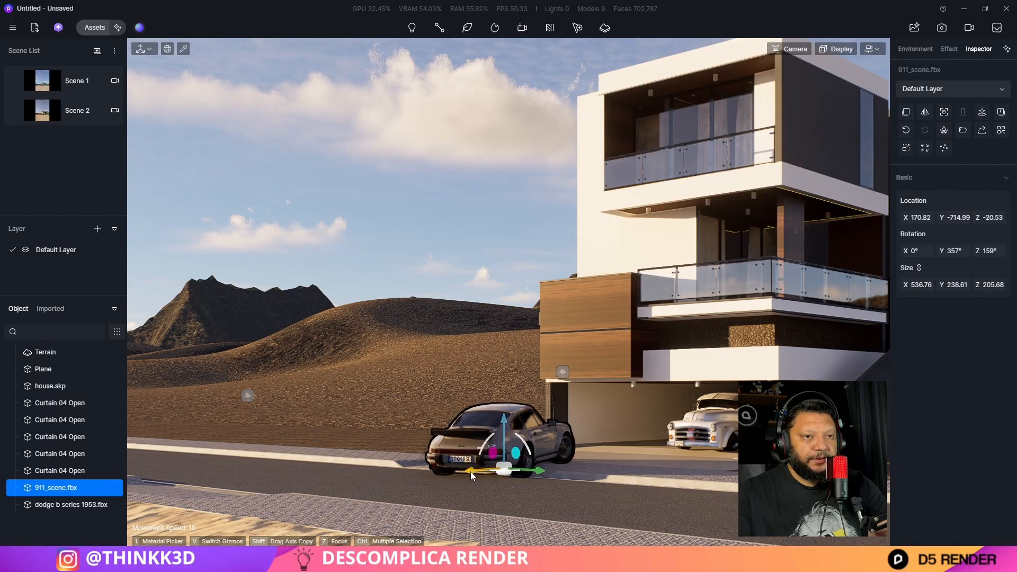
{"action": "left_click", "coordinate": [420, 229]}
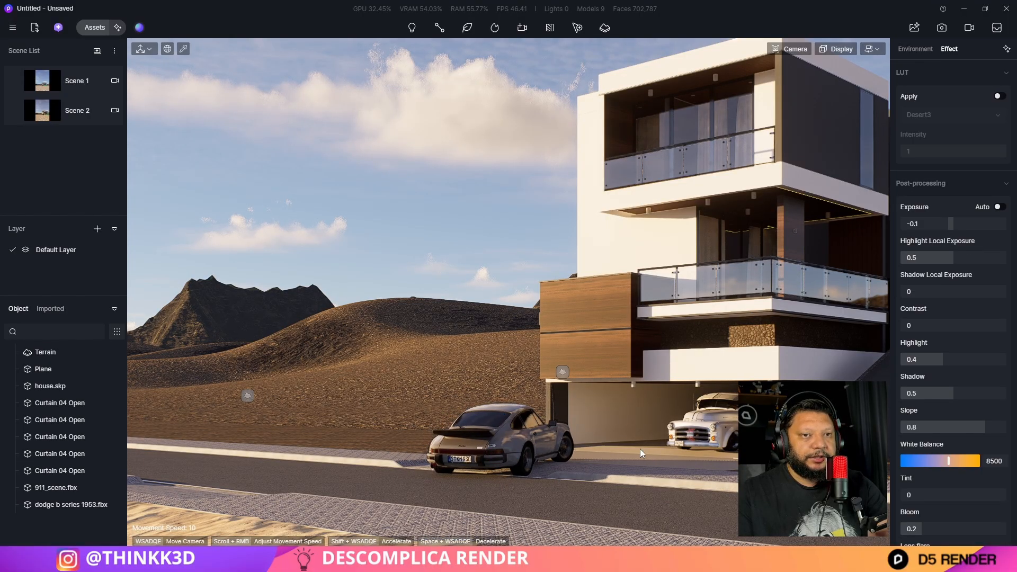
Return to the Scene 2 camera and import the Persona+mujer+corriendo+gym+4 model from the Beach 1 Modelagens folder
{"action": "left_click", "coordinate": [45, 114]}
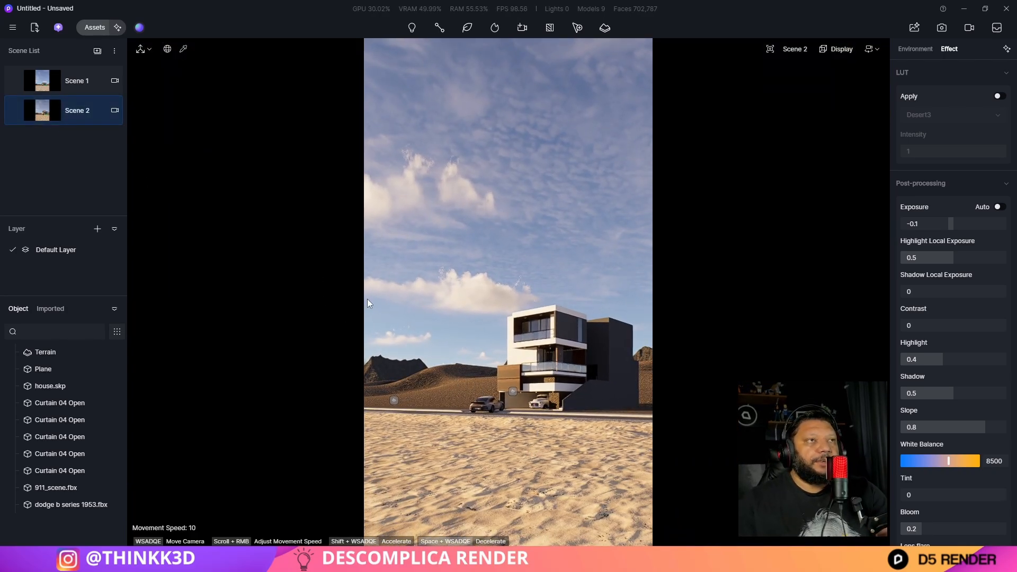
{"action": "left_click", "coordinate": [34, 28]}
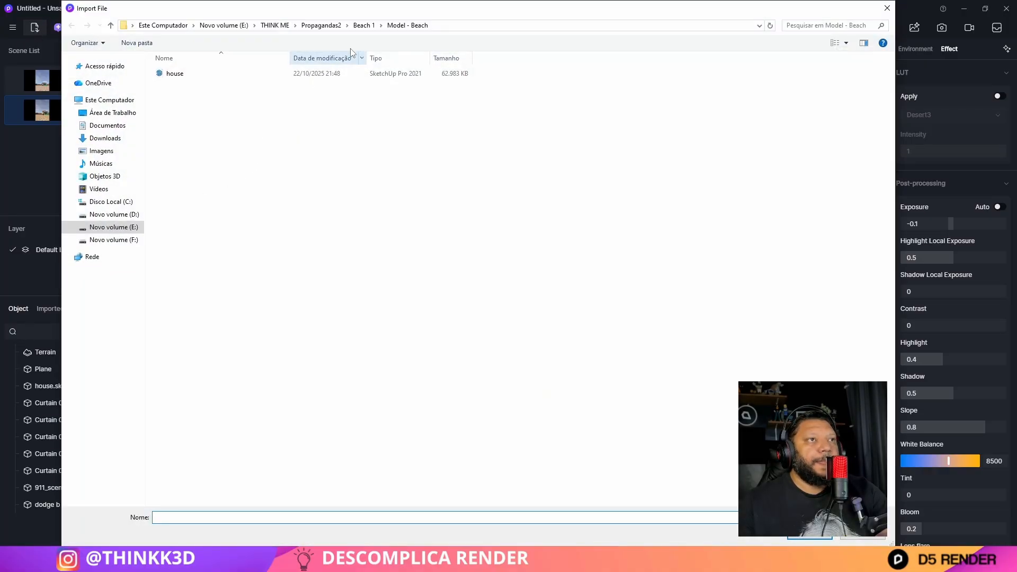
{"action": "left_click", "coordinate": [365, 25]}
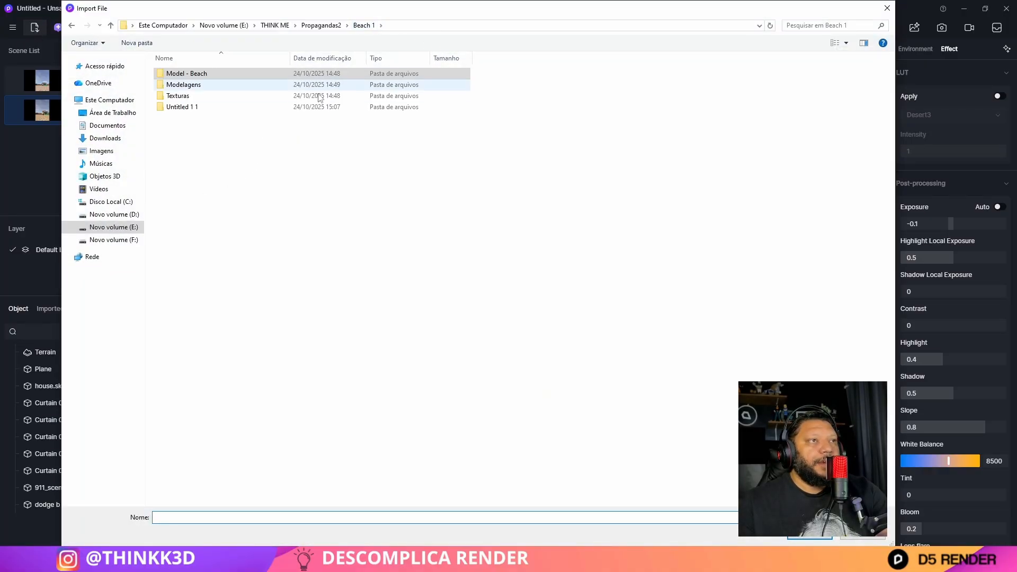
{"action": "double_click", "coordinate": [189, 85]}
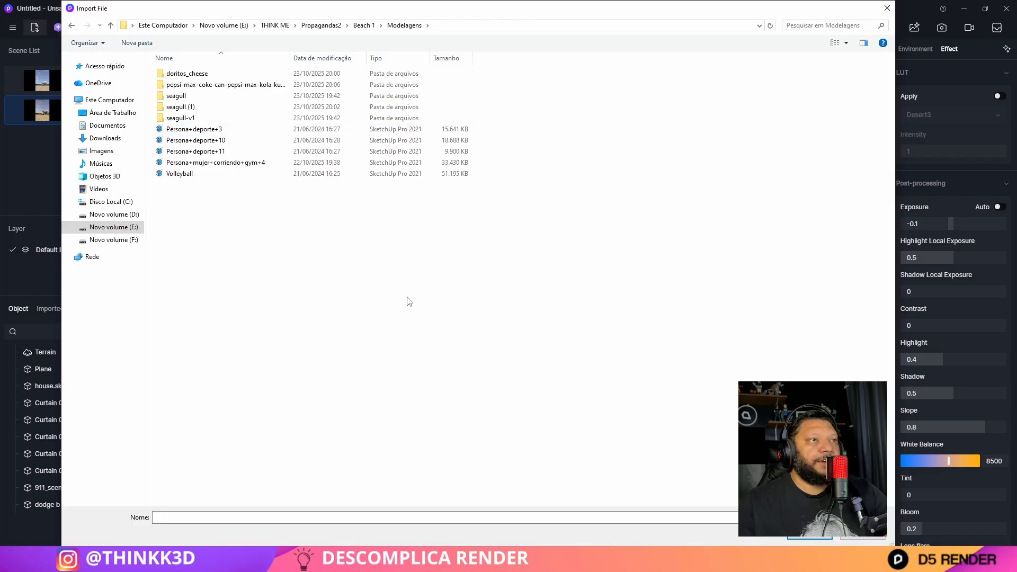
{"action": "scroll", "coordinate": [408, 301], "scroll_direction": "up", "scroll_amount": 5, "text": "ctrl"}
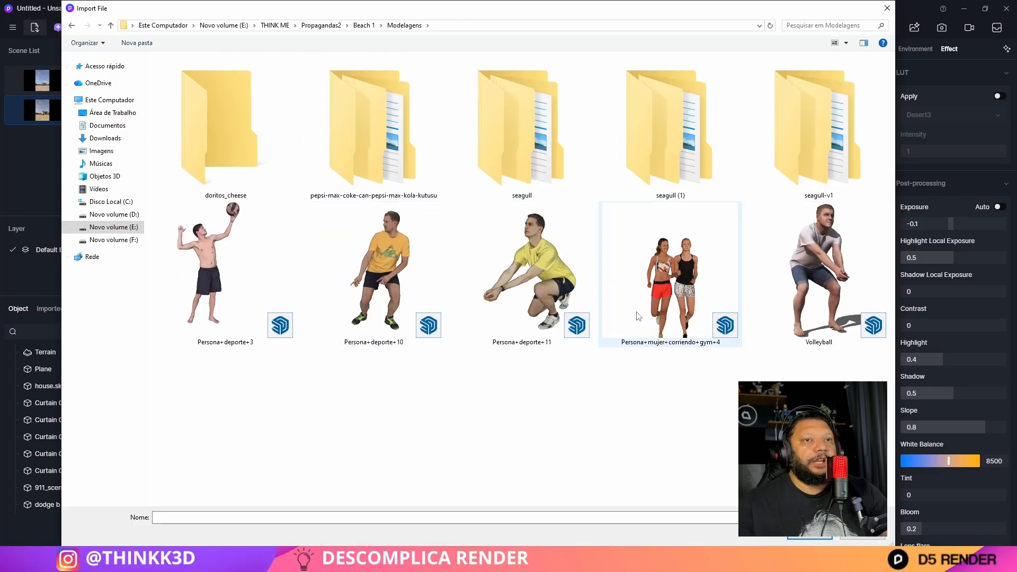
{"action": "left_click", "coordinate": [669, 302]}
{"action": "left_click", "coordinate": [818, 541]}
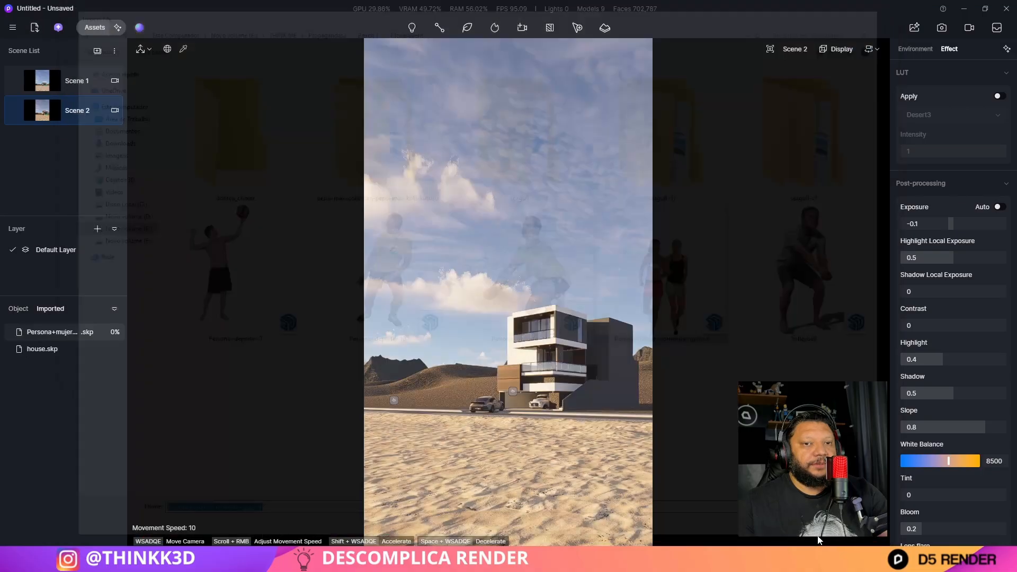
Place the two running women on the paved sidewalk across the street from the house and fine-tune their position from the Scene 2 view
{"action": "right_click_drag", "start_coordinate": [600, 468], "coordinate": [583, 542]}
{"action": "key", "text": "w"}
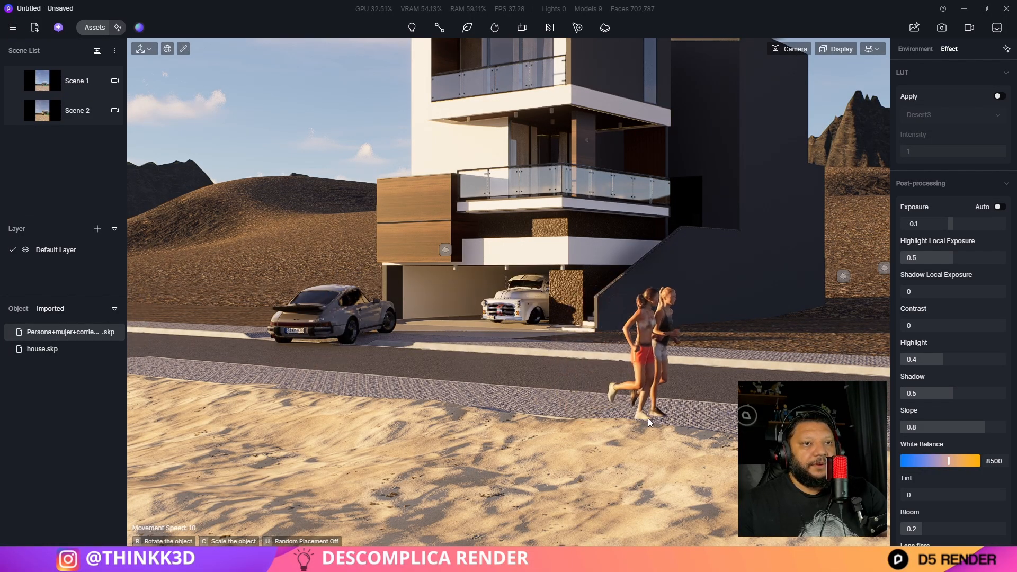
{"action": "left_click", "coordinate": [692, 413]}
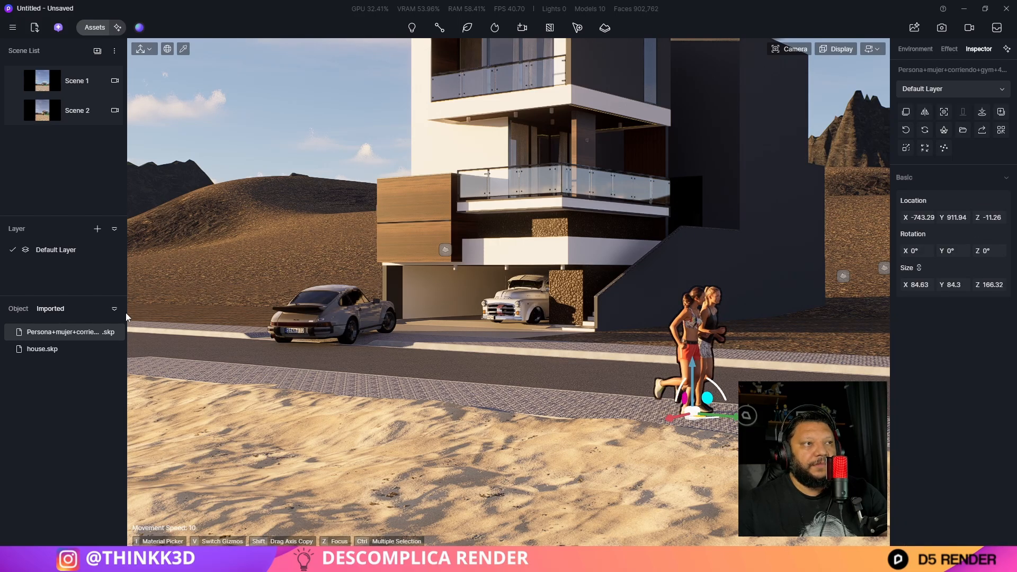
{"action": "left_click", "coordinate": [46, 116]}
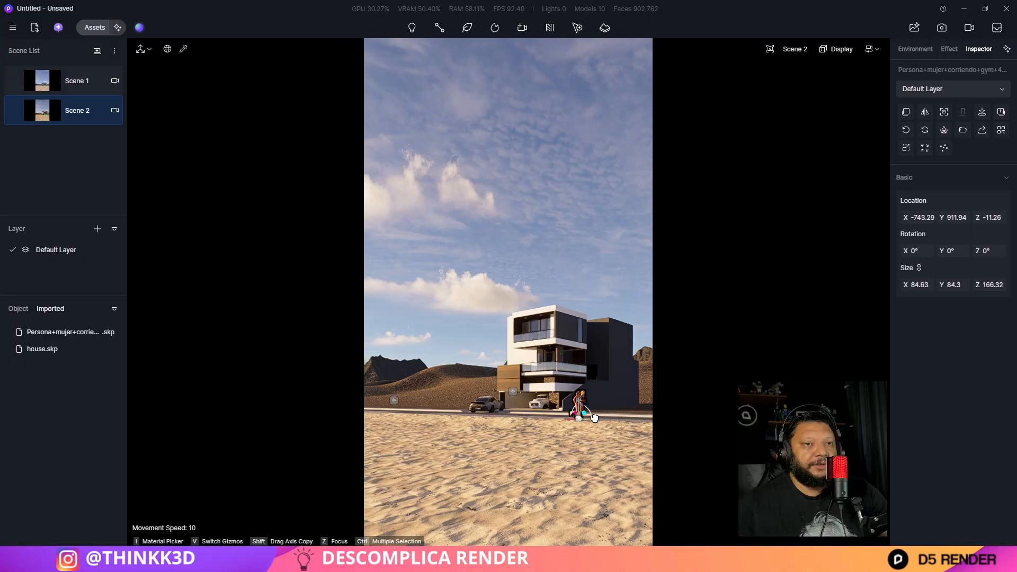
{"action": "left_click_drag", "start_coordinate": [592, 418], "coordinate": [596, 418]}
{"action": "left_click", "coordinate": [608, 449]}
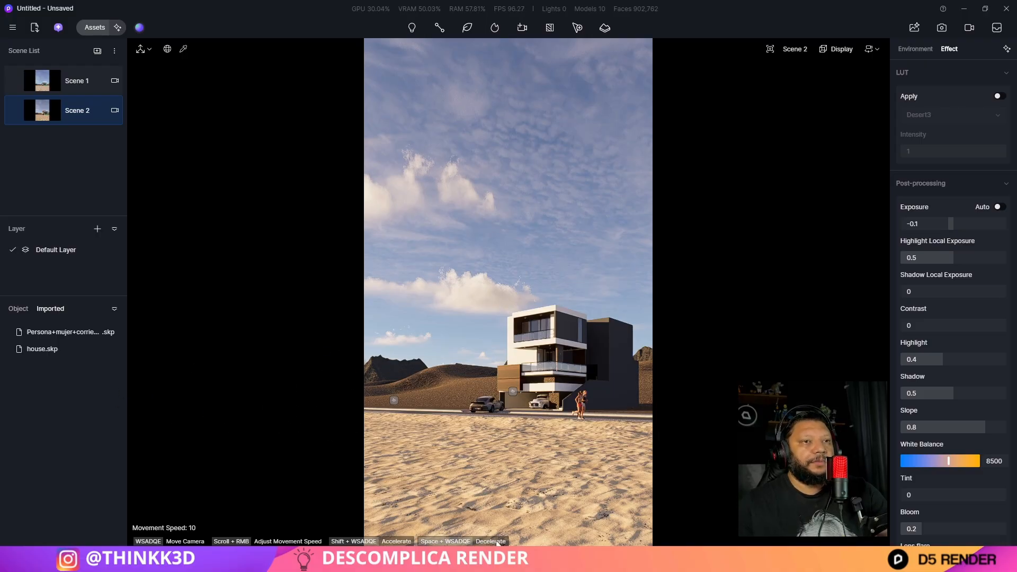
Import the Persona+deporte+3 model of the shirtless man raising a ball
{"action": "left_click", "coordinate": [35, 27]}
{"action": "left_click", "coordinate": [234, 225]}
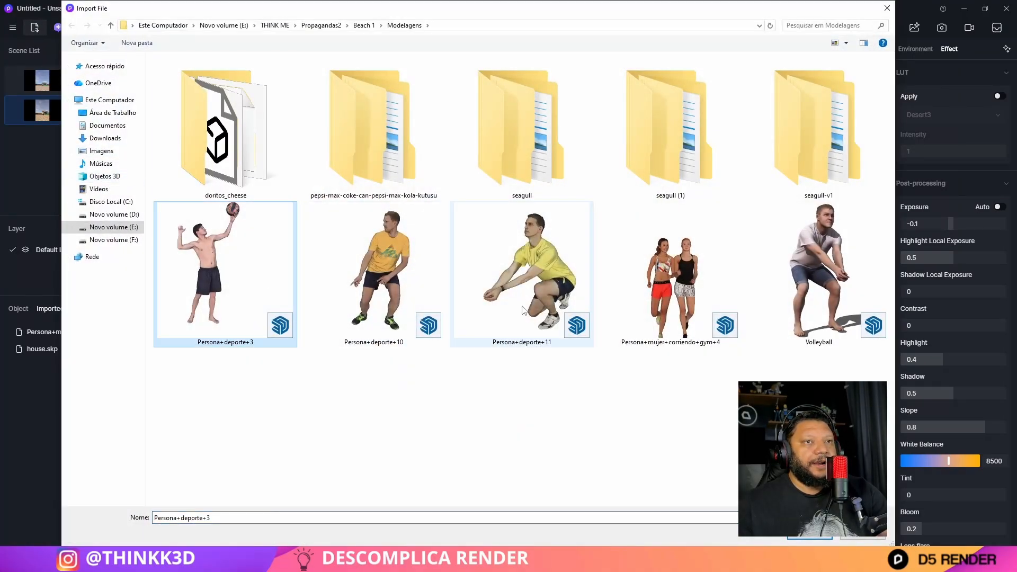
{"action": "left_click", "coordinate": [809, 538]}
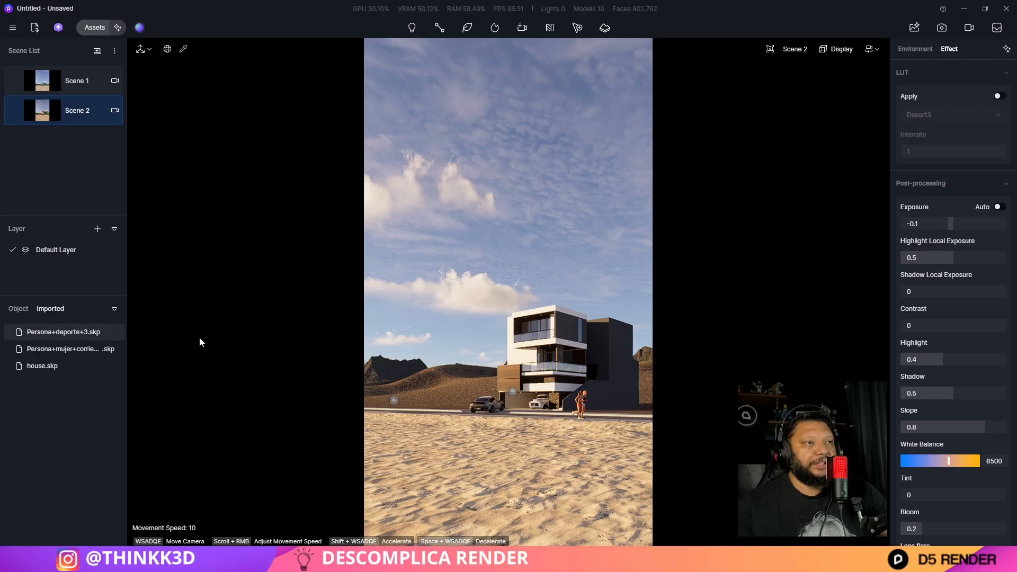
Place the shirtless ball player on the sand at about X -2001.6, Y 1283.36, Z -53.06 and turn him to 44° about Z
{"action": "left_click", "coordinate": [93, 338]}
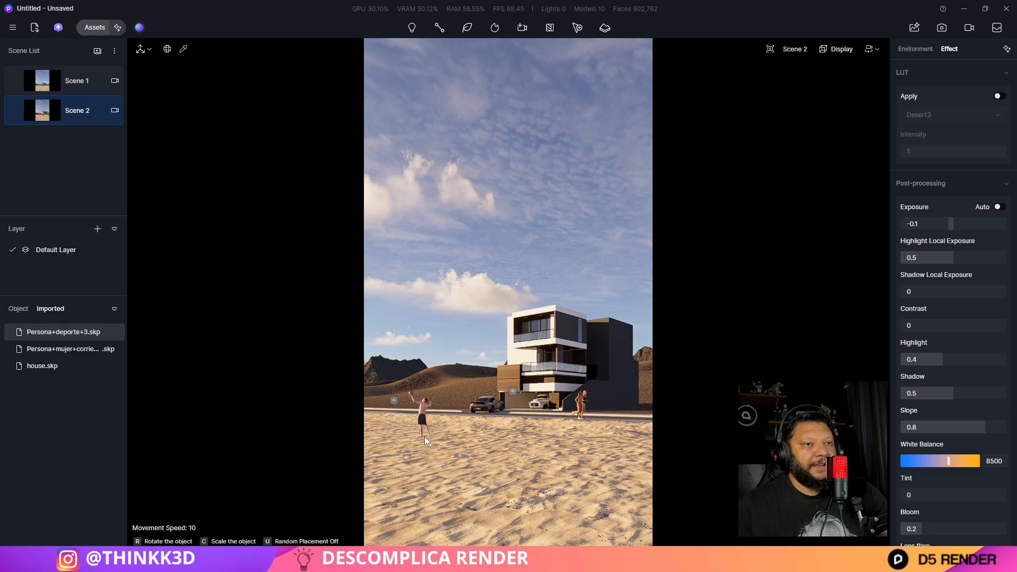
{"action": "left_click", "coordinate": [424, 437]}
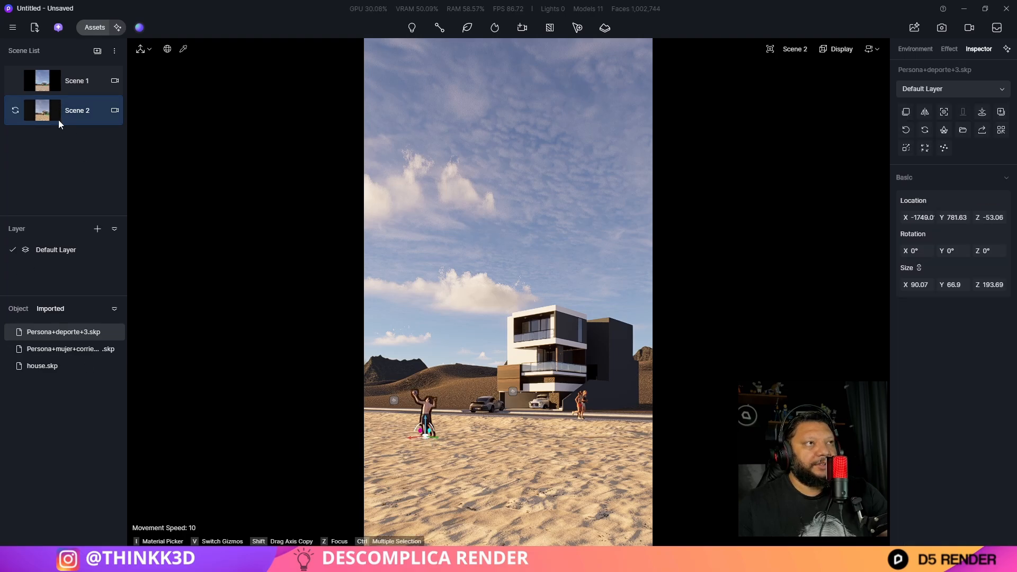
{"action": "left_click_drag", "start_coordinate": [425, 438], "coordinate": [326, 479]}
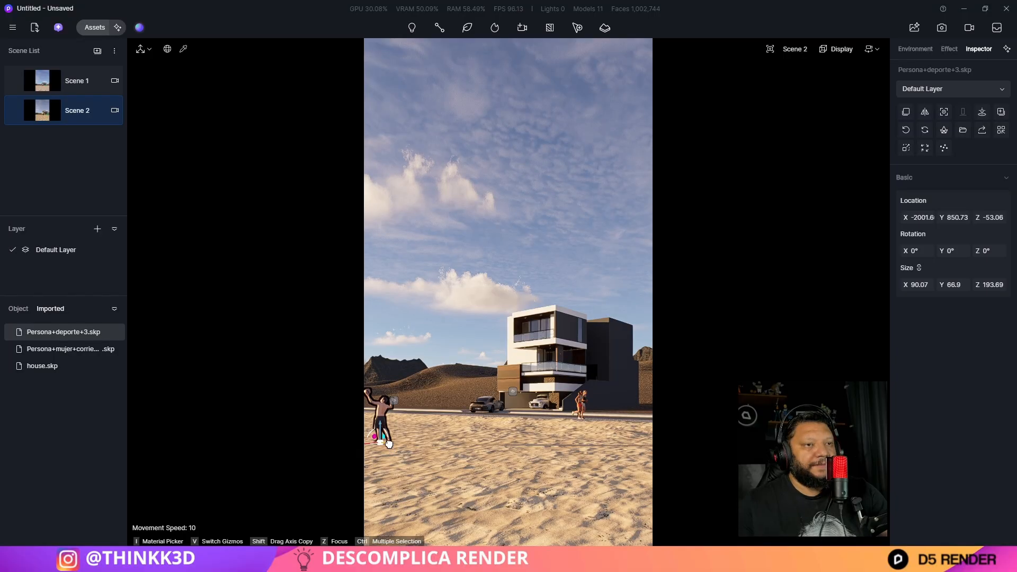
{"action": "left_click_drag", "start_coordinate": [388, 443], "coordinate": [448, 454]}
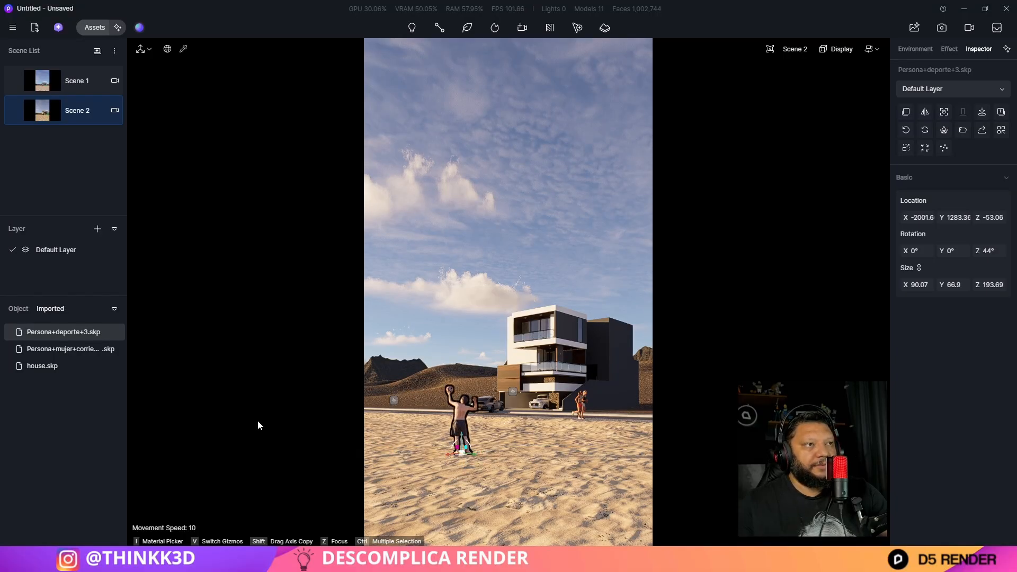
Import the Volleyball model and place it on the sand at about X -1649.7, Y 369.85, Z -52.4
{"action": "left_click", "coordinate": [33, 28]}
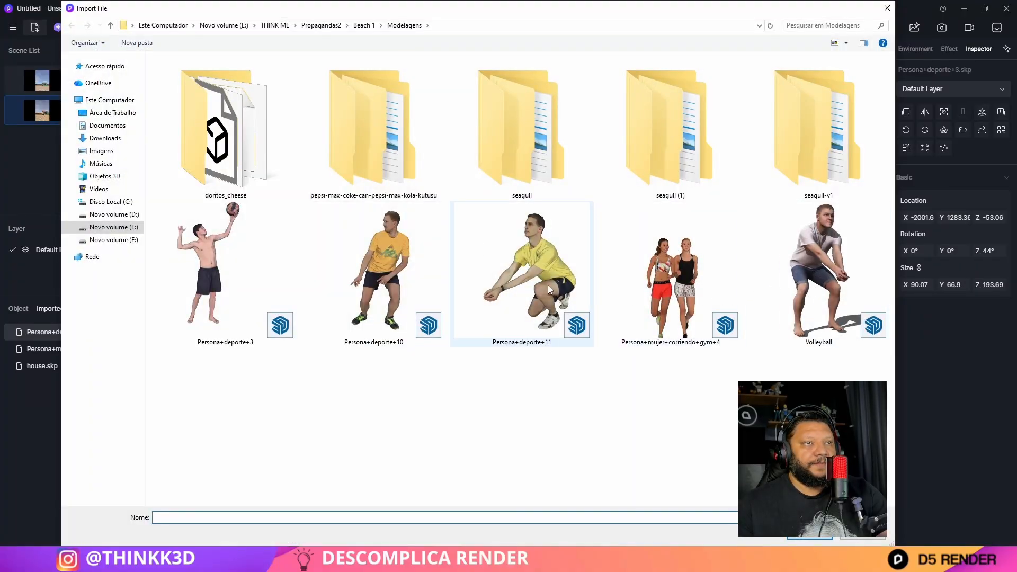
{"action": "left_click", "coordinate": [810, 291]}
{"action": "left_click", "coordinate": [818, 540]}
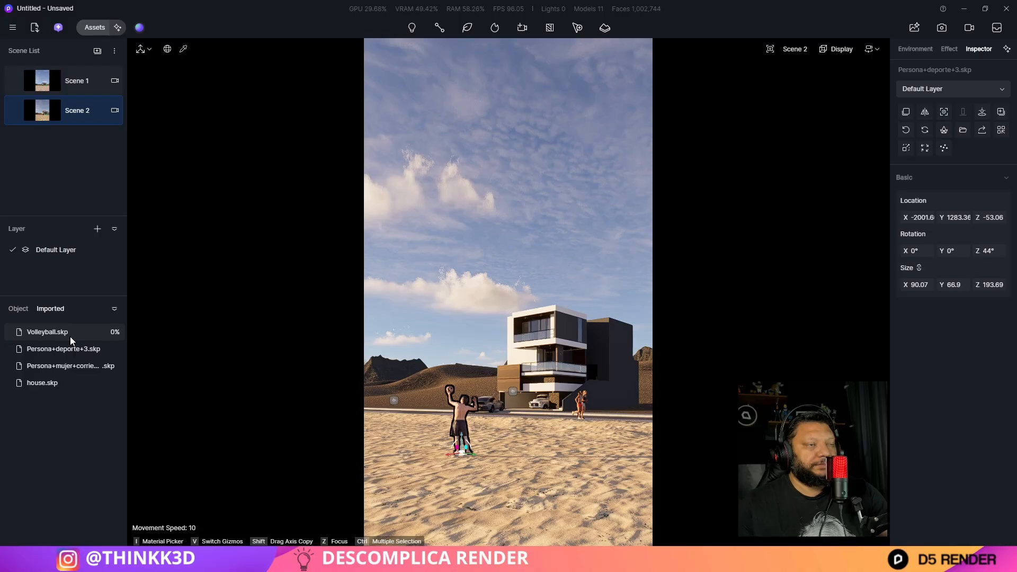
{"action": "left_click", "coordinate": [391, 429]}
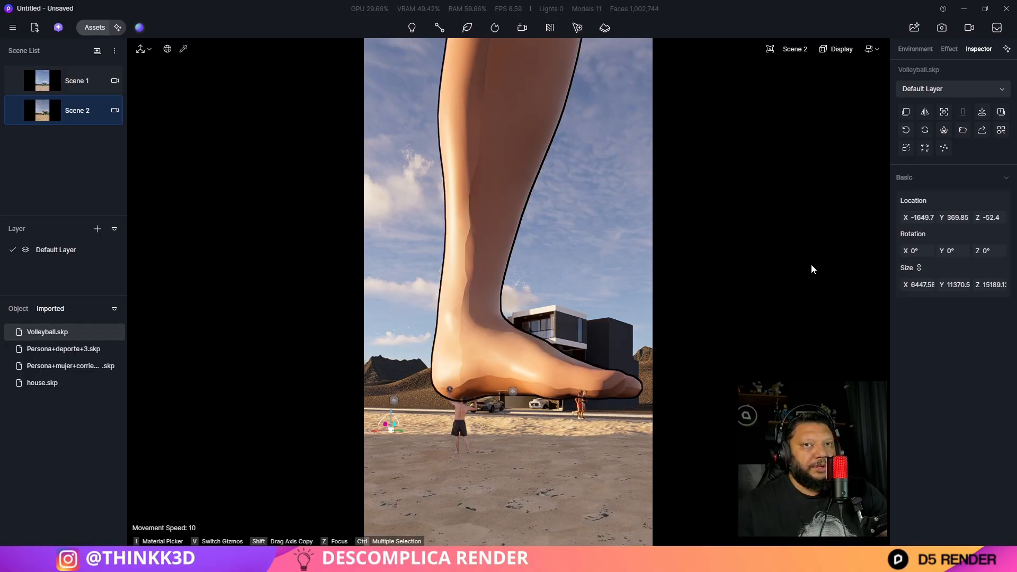
Scale the Volleyball figure down to about 57.58 × 101.54 × 135.65 and move it to about X -1836.9, Y 593.07, Z -56.01
{"action": "mouse_move", "coordinate": [918, 285]}
{"action": "left_mouse_down"}
{"action": "mouse_move", "coordinate": [879, 284]}
{"action": "mouse_move", "coordinate": [920, 287]}
{"action": "left_mouse_up"}
{"action": "left_click", "coordinate": [917, 286]}
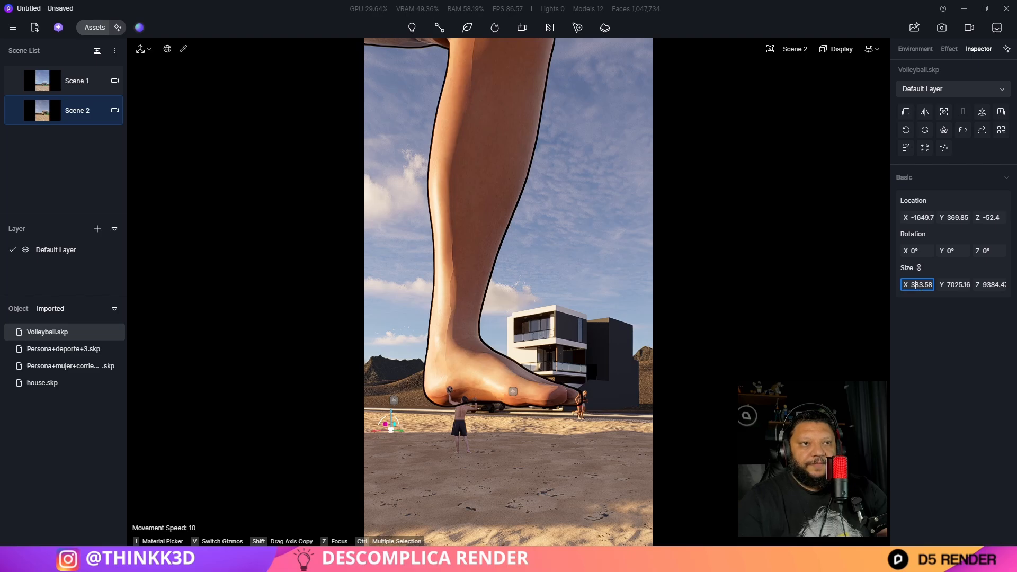
{"action": "key", "text": "Return"}
{"action": "left_click_drag", "start_coordinate": [919, 286], "coordinate": [859, 286]}
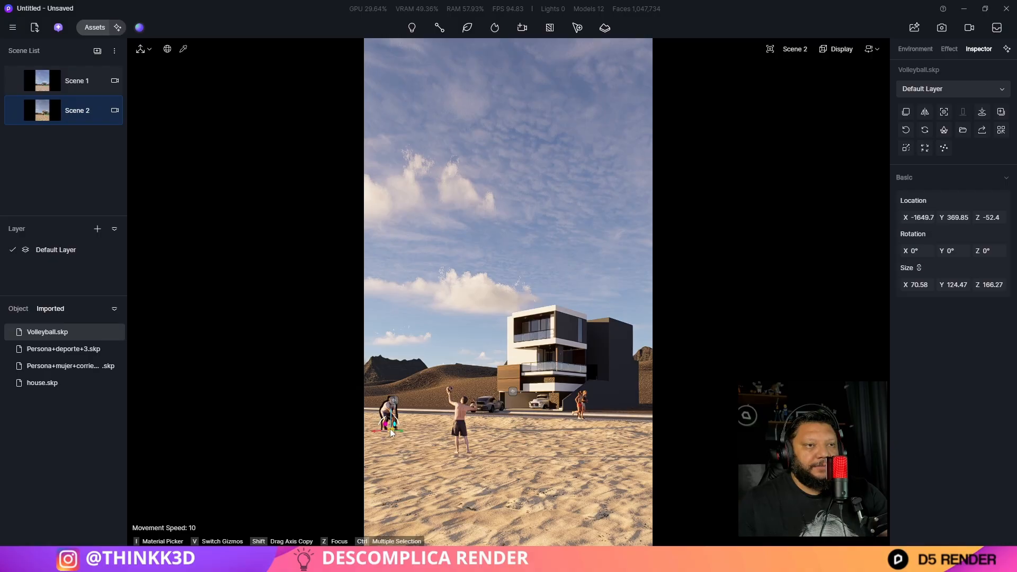
{"action": "left_click_drag", "start_coordinate": [390, 427], "coordinate": [440, 456]}
{"action": "left_click_drag", "start_coordinate": [919, 284], "coordinate": [799, 368]}
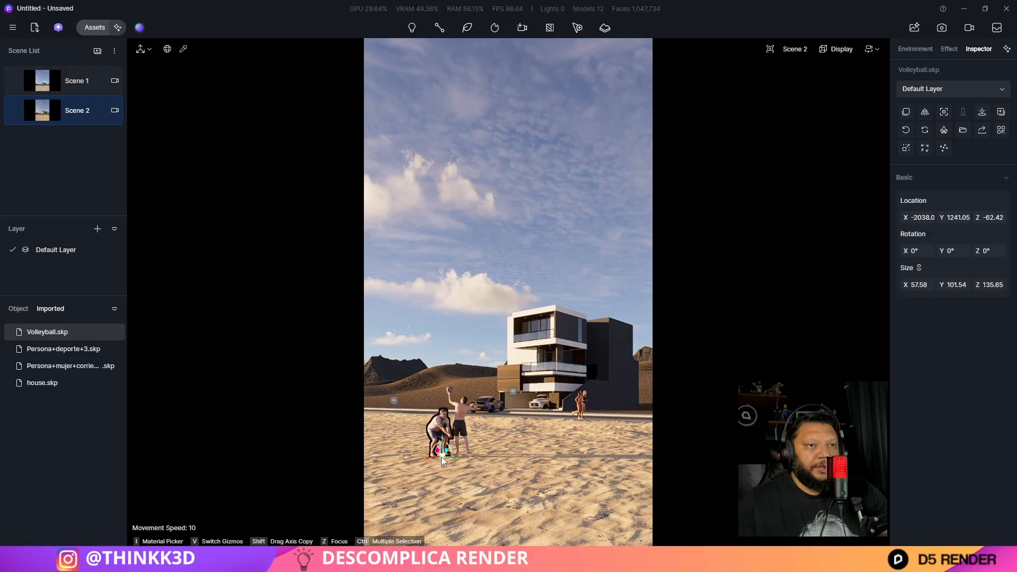
{"action": "left_click_drag", "start_coordinate": [442, 453], "coordinate": [382, 436]}
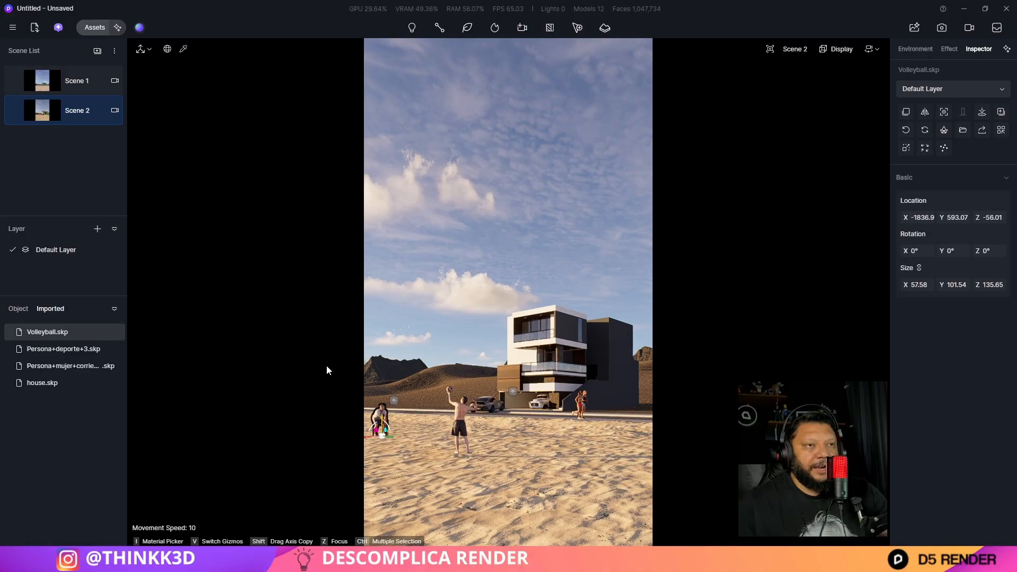
{"action": "left_click", "coordinate": [311, 339]}
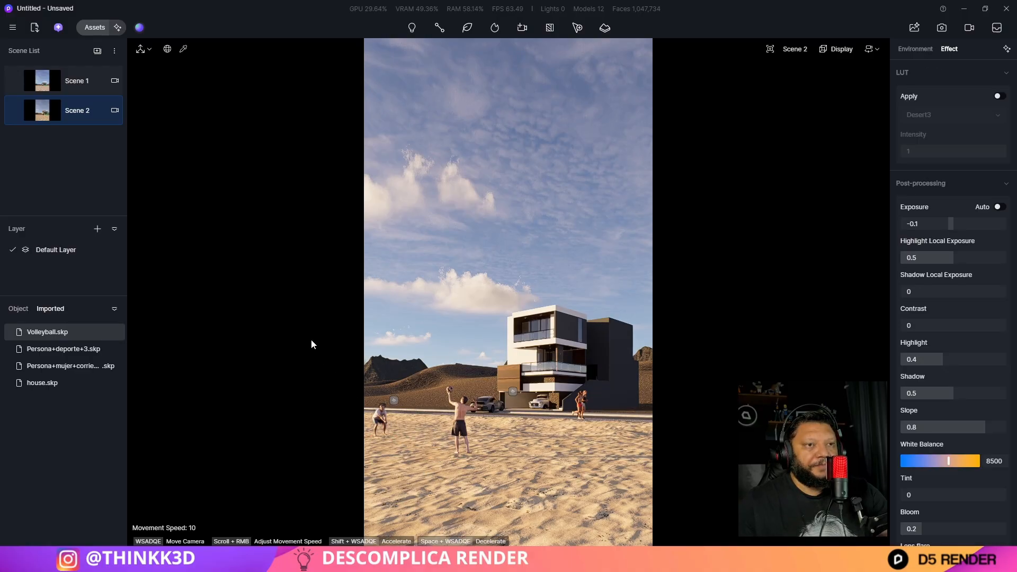
Import the Persona+deporte+10 model of the man in the yellow shirt
{"action": "left_click", "coordinate": [34, 29]}
{"action": "left_click", "coordinate": [380, 260]}
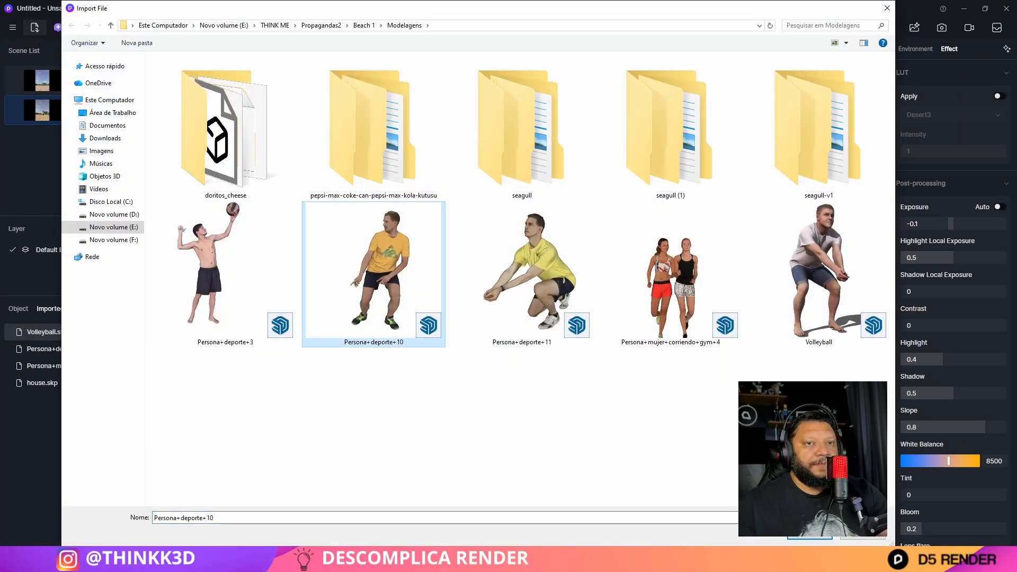
{"action": "left_click", "coordinate": [820, 538]}
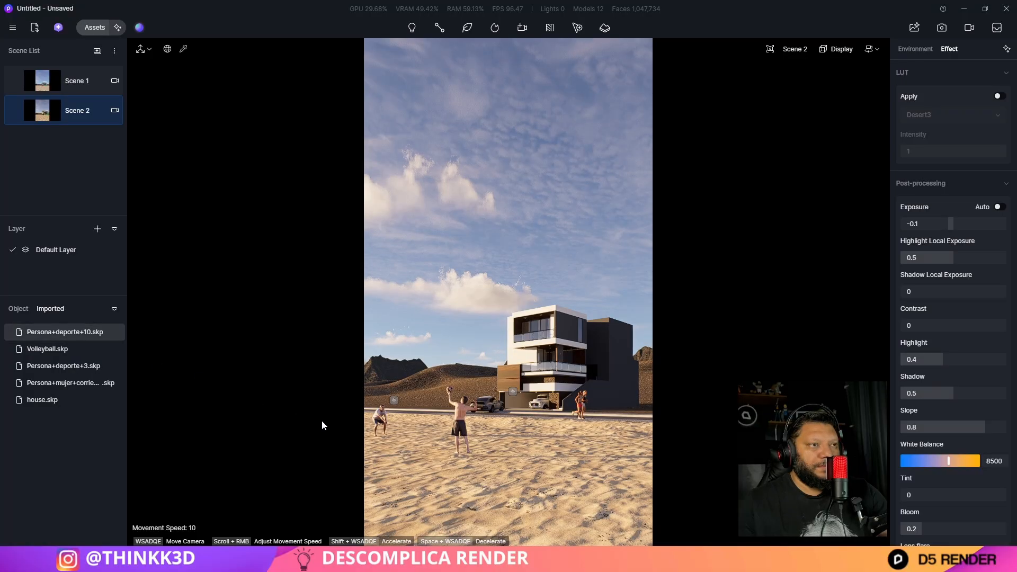
Place the yellow-shirted player on the sand at about X -2046.2, Y 1007.03, Z -62.75 and turn him to 148° about Z
{"action": "left_click", "coordinate": [80, 332]}
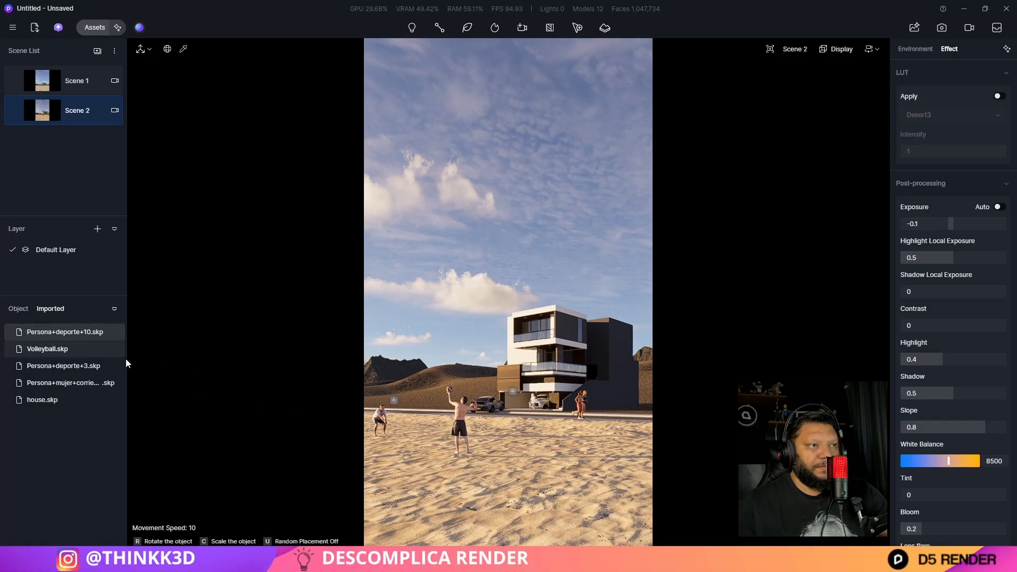
{"action": "left_click", "coordinate": [400, 450]}
{"action": "mouse_move", "coordinate": [398, 453]}
{"action": "left_mouse_down"}
{"action": "mouse_move", "coordinate": [379, 447]}
{"action": "mouse_move", "coordinate": [403, 456]}
{"action": "left_mouse_up"}
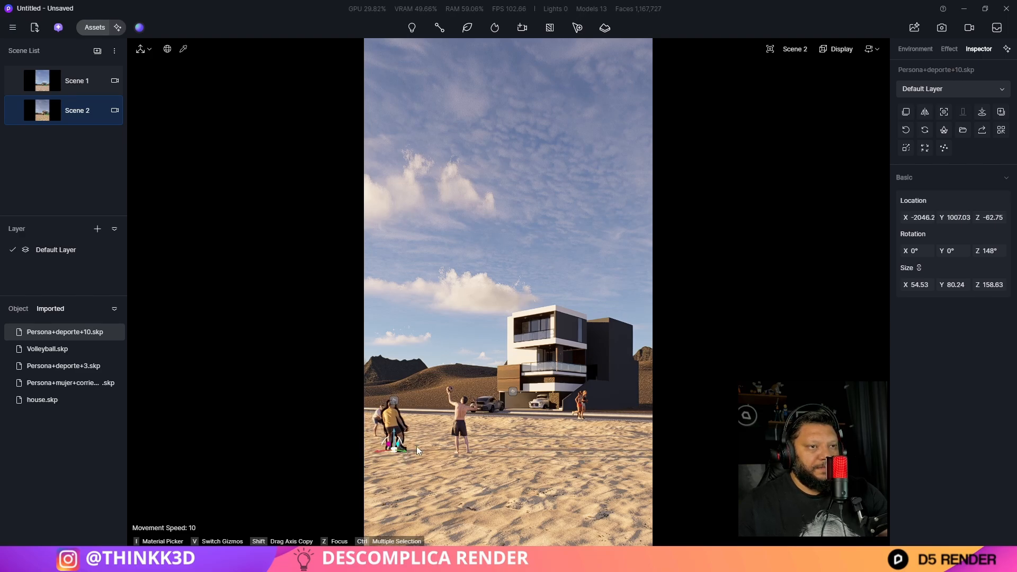
{"action": "left_click", "coordinate": [465, 287]}
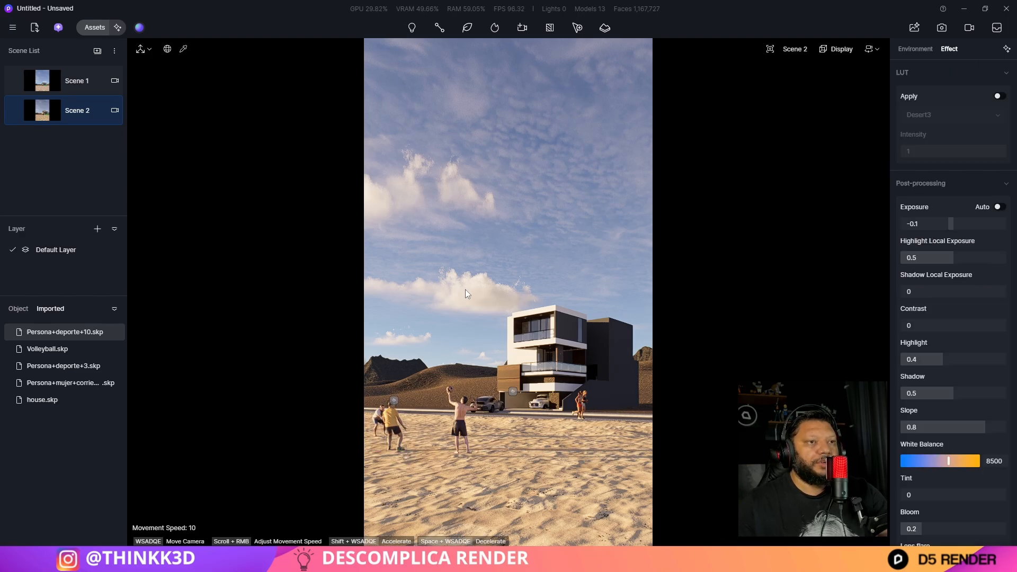
Move the crouching Volleyball figure to about X -1696 and turn the shirtless ball player slightly
{"action": "left_click", "coordinate": [377, 420]}
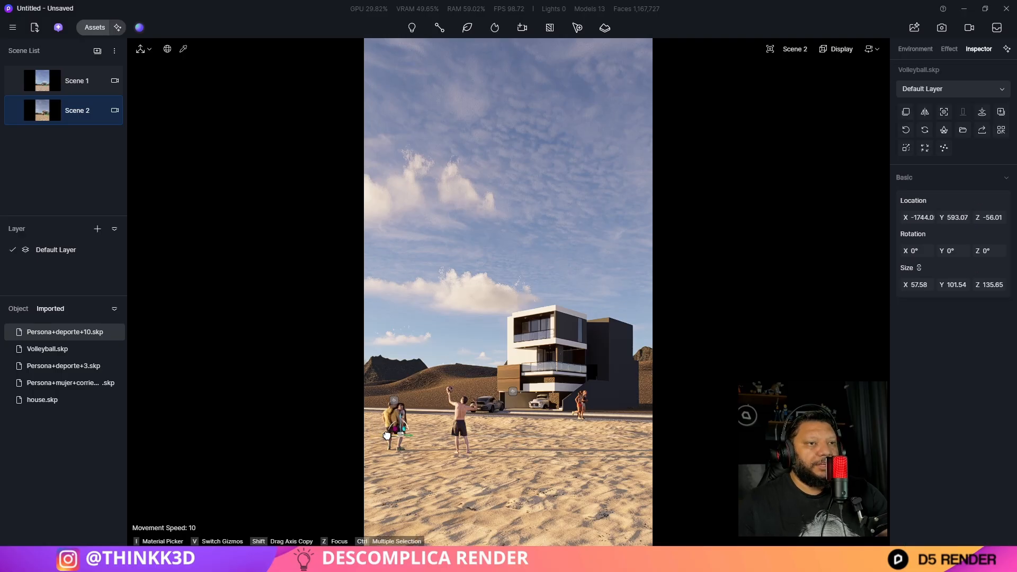
{"action": "left_click_drag", "start_coordinate": [387, 436], "coordinate": [398, 439]}
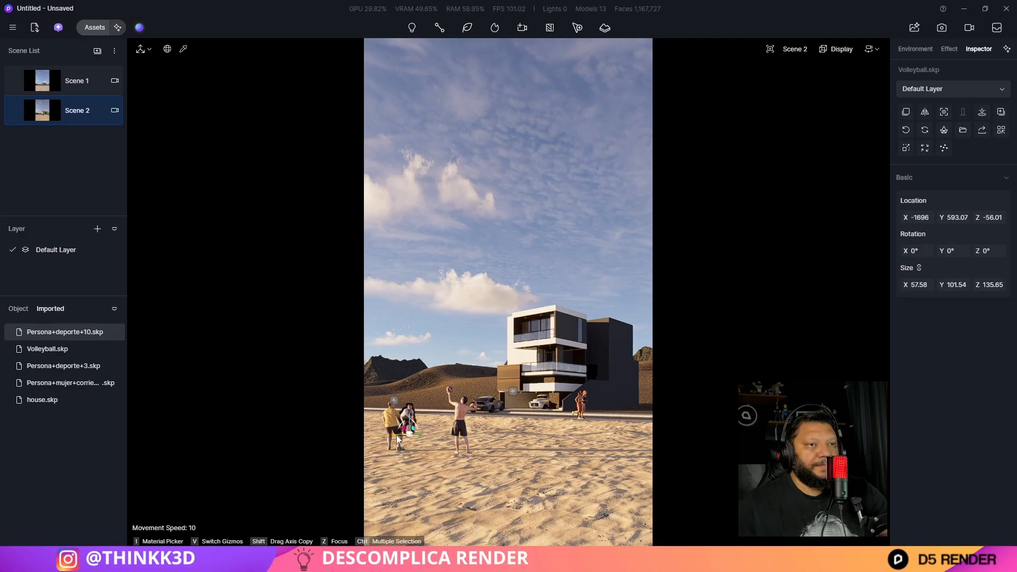
{"action": "left_click", "coordinate": [469, 454]}
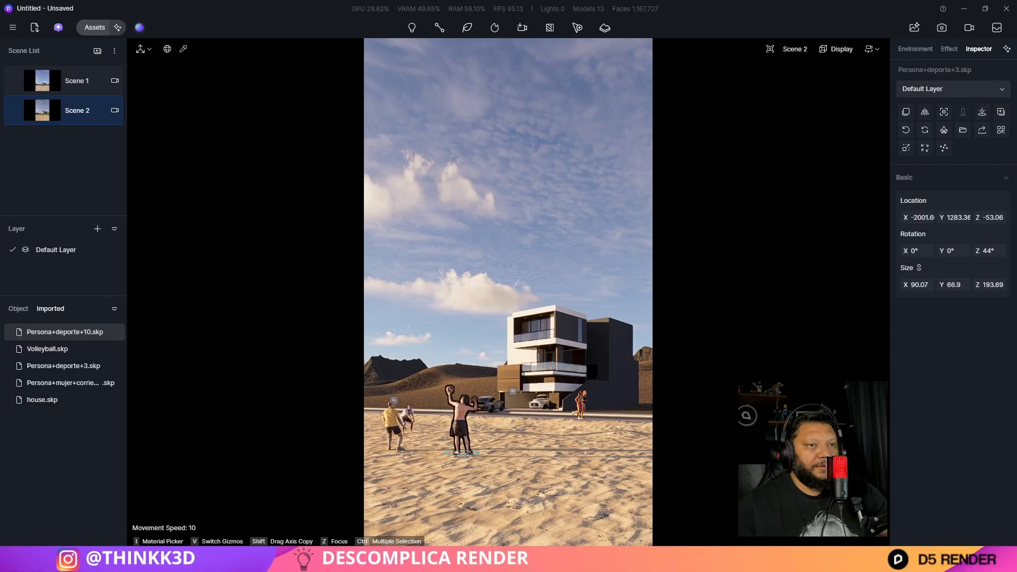
{"action": "left_click", "coordinate": [449, 284]}
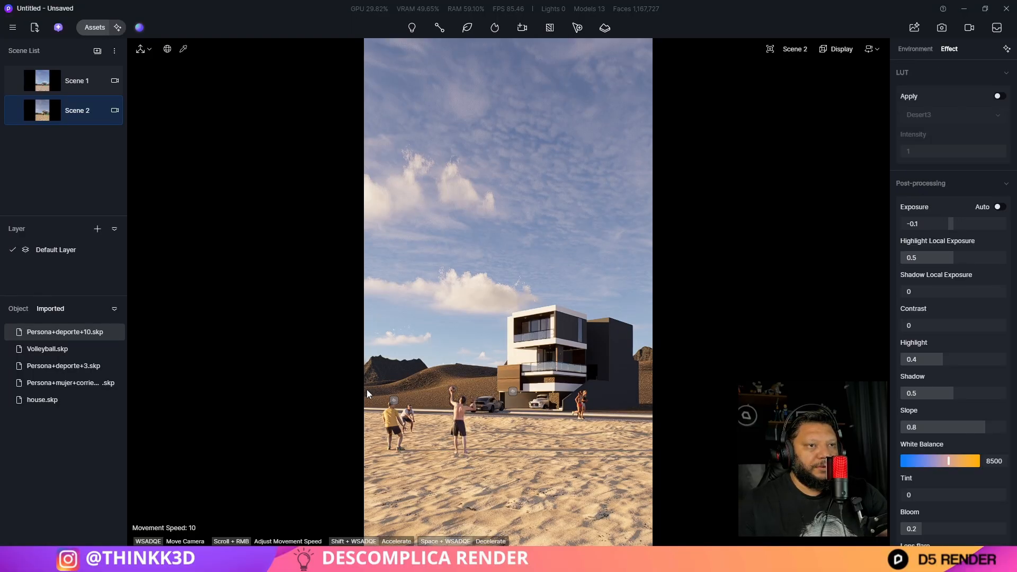
Shift the crouching Volleyball figure farther into the gap between the yellow-shirted player and the shirtless ball player
{"action": "left_click", "coordinate": [411, 424]}
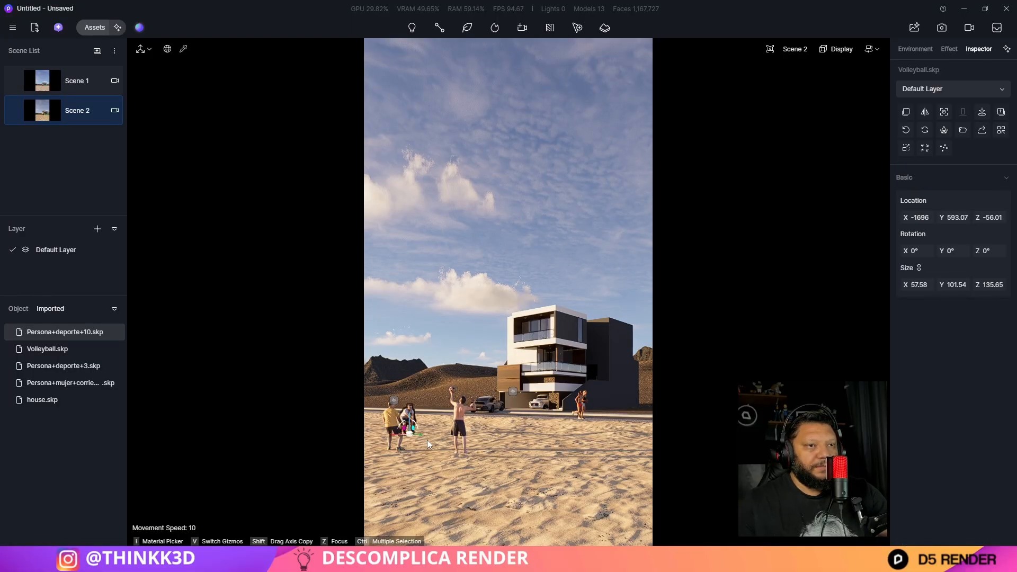
{"action": "left_click_drag", "start_coordinate": [421, 435], "coordinate": [431, 440]}
{"action": "left_click", "coordinate": [443, 275]}
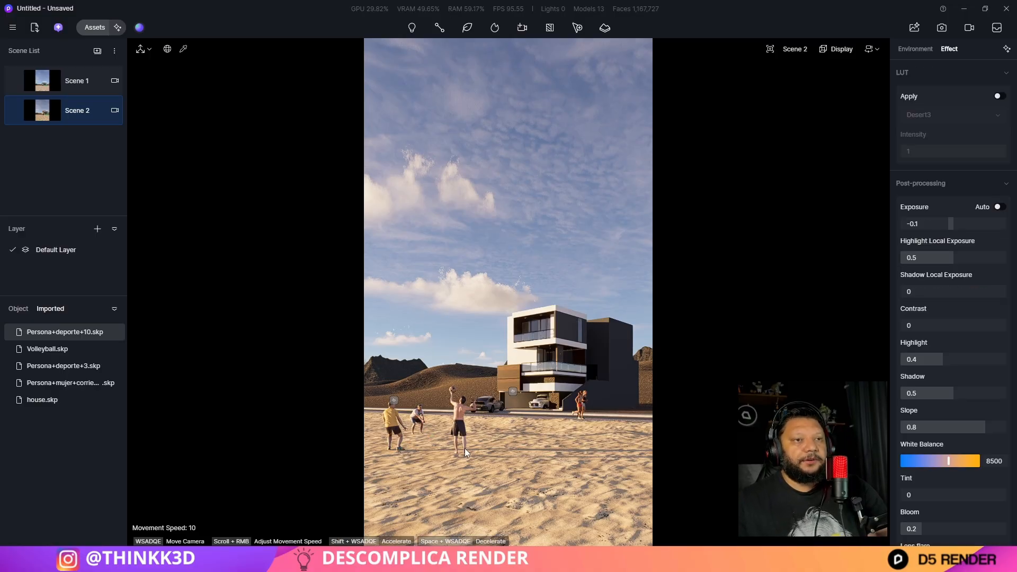
Select the three ball players together and shift them slightly away from the house, toward the edge of the camera frame
{"action": "left_click", "coordinate": [459, 426]}
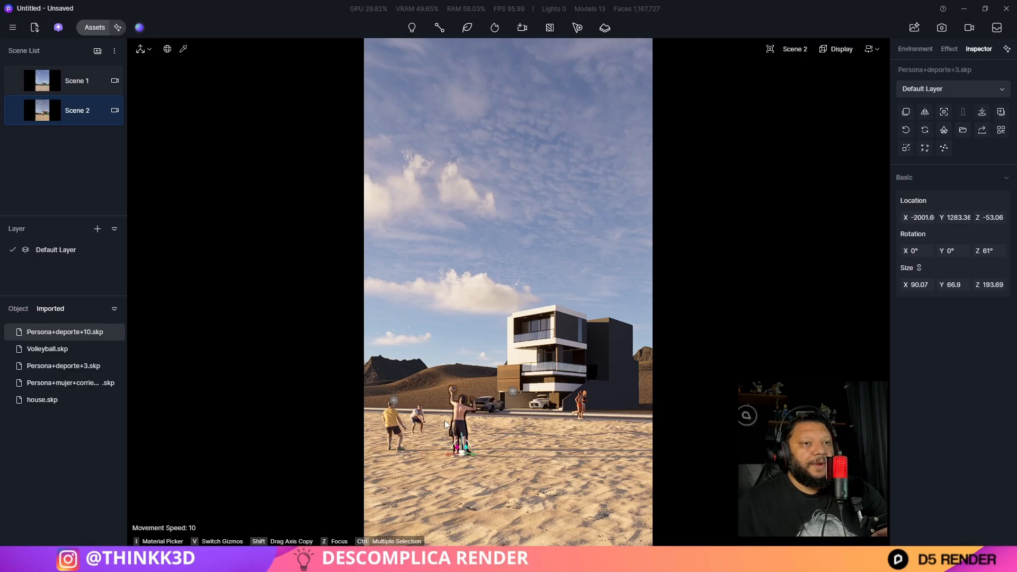
{"action": "left_click", "coordinate": [402, 434], "text": "ctrl"}
{"action": "left_click", "coordinate": [405, 437], "text": "ctrl"}
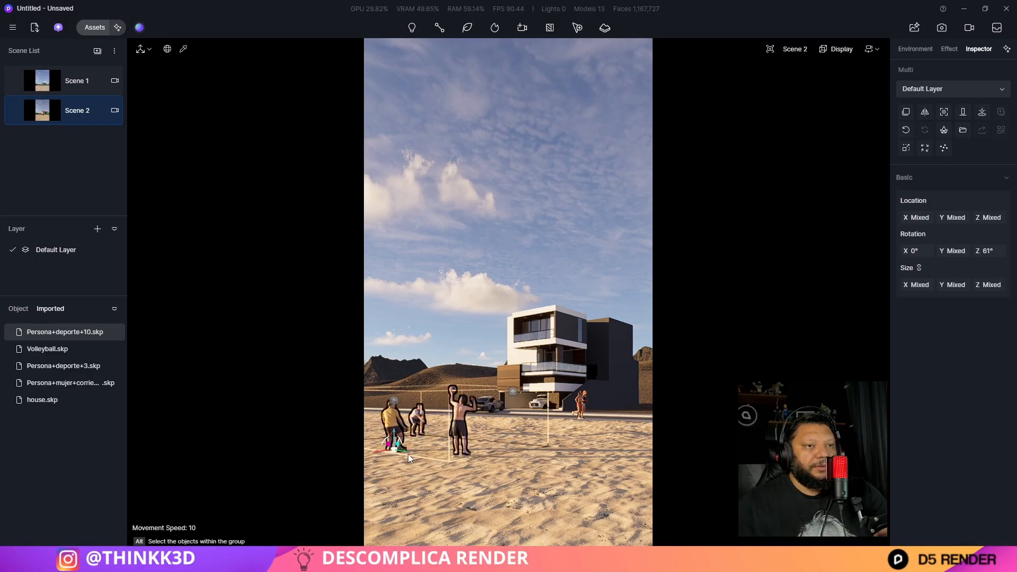
{"action": "left_click_drag", "start_coordinate": [408, 458], "coordinate": [389, 450]}
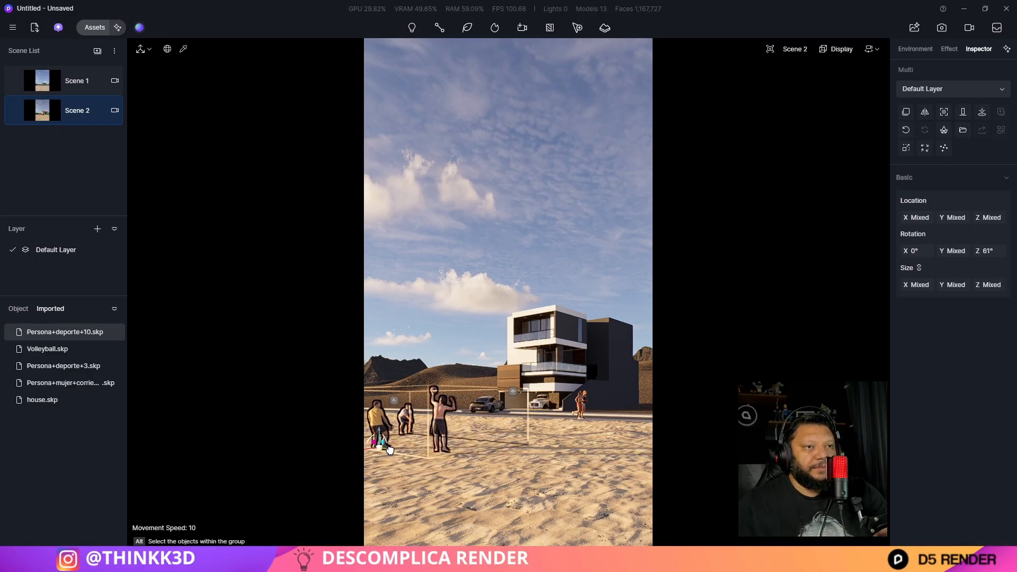
{"action": "left_click", "coordinate": [467, 311]}
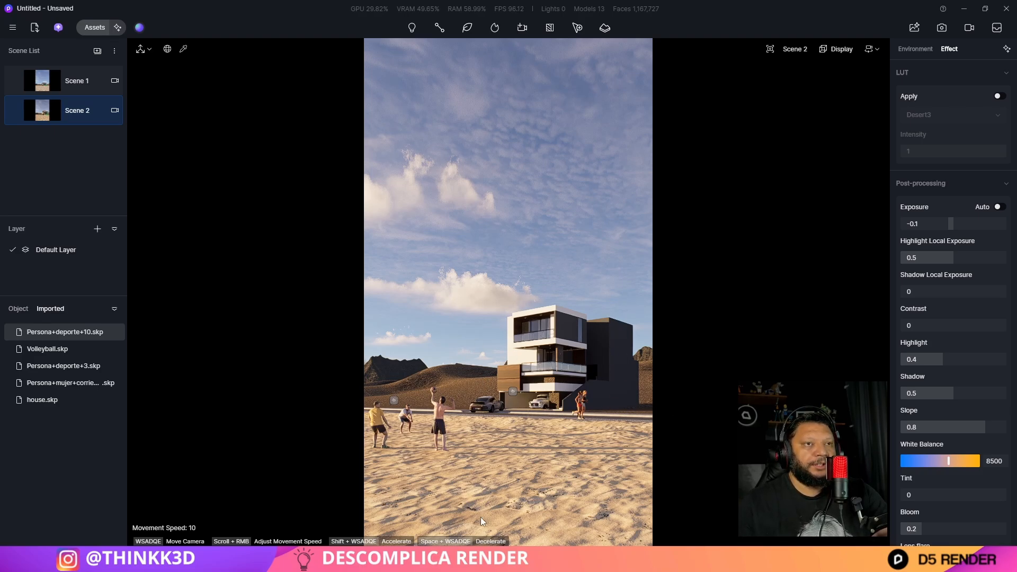
Import scene.gltf from the doritos_cheese folder and place the chips bag on the foreground sand at about X -2287.2, Y 1815.5, Z -78.17
{"action": "left_click", "coordinate": [35, 31]}
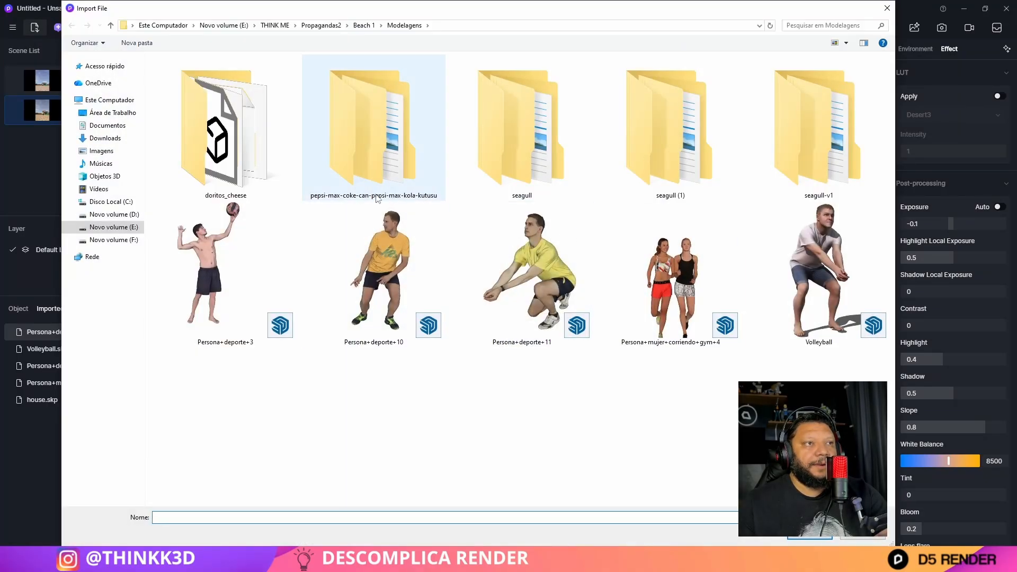
{"action": "double_click", "coordinate": [226, 139]}
{"action": "left_click", "coordinate": [182, 87]}
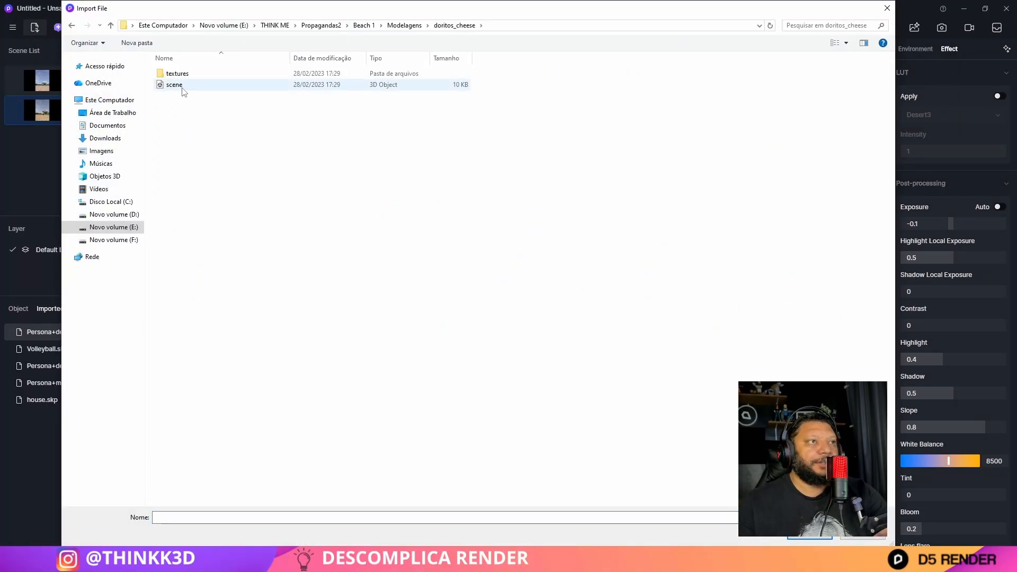
{"action": "left_click", "coordinate": [806, 537]}
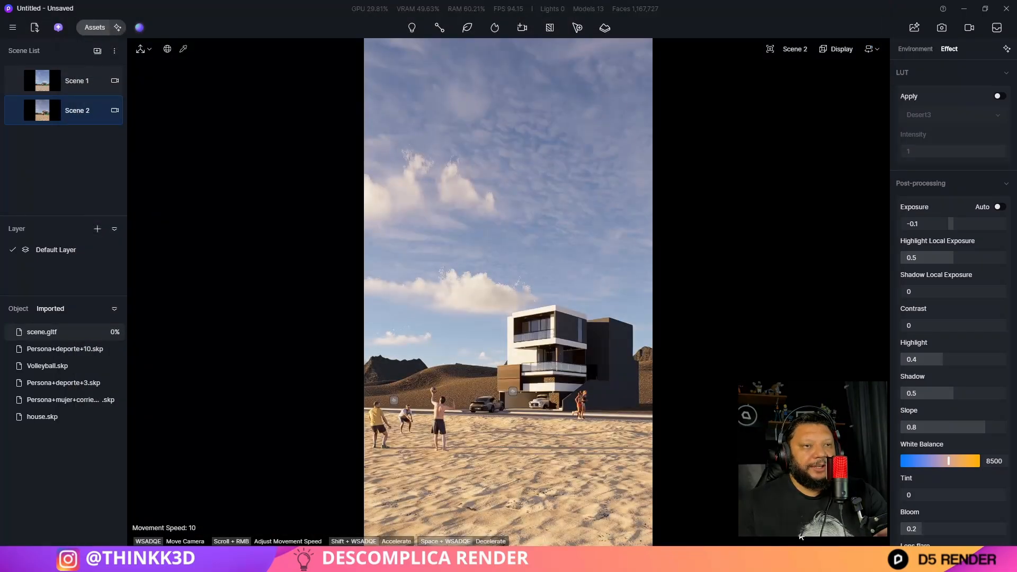
{"action": "left_click", "coordinate": [62, 330]}
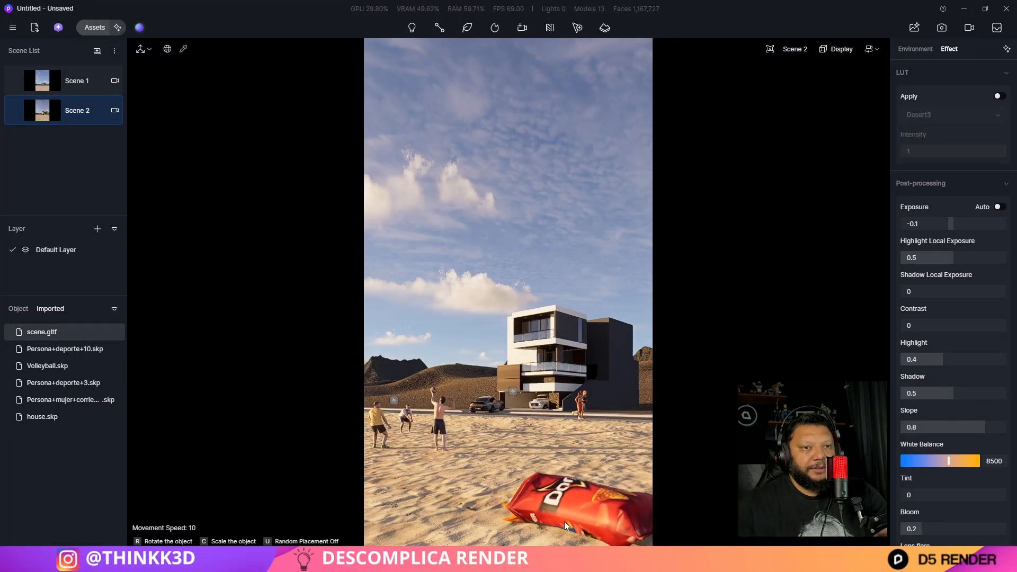
{"action": "left_click", "coordinate": [563, 521]}
{"action": "left_click", "coordinate": [558, 526]}
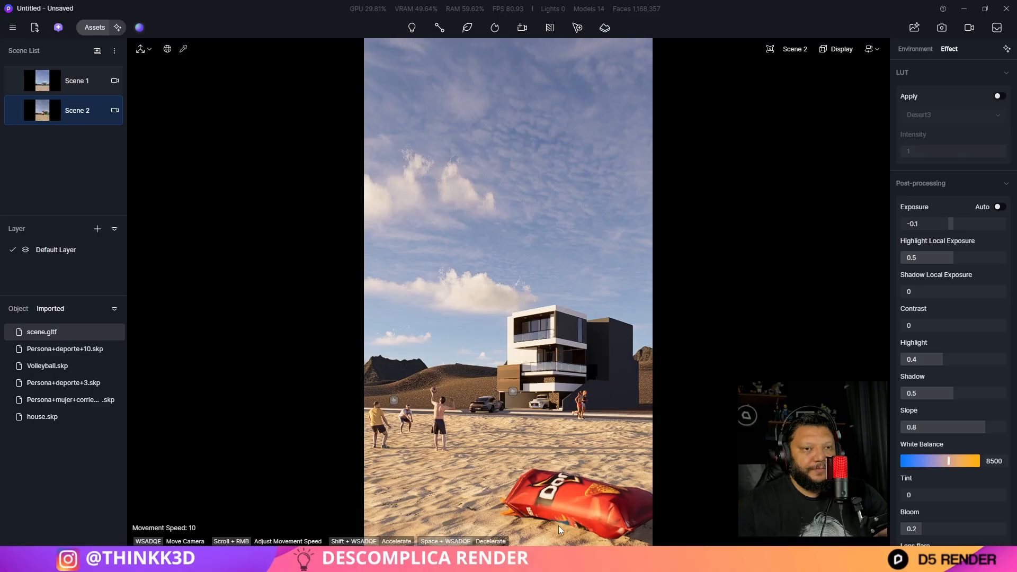
Rotate the Doritos bag to 167° about Z and scale it down proportionally to an X size of 72
{"action": "left_click", "coordinate": [562, 514]}
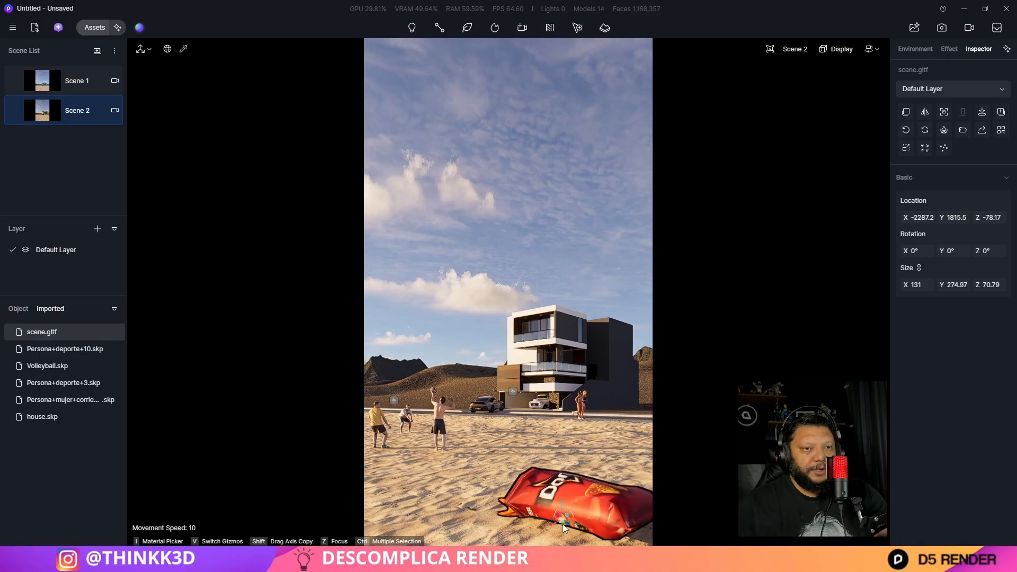
{"action": "left_click_drag", "start_coordinate": [566, 526], "coordinate": [525, 500]}
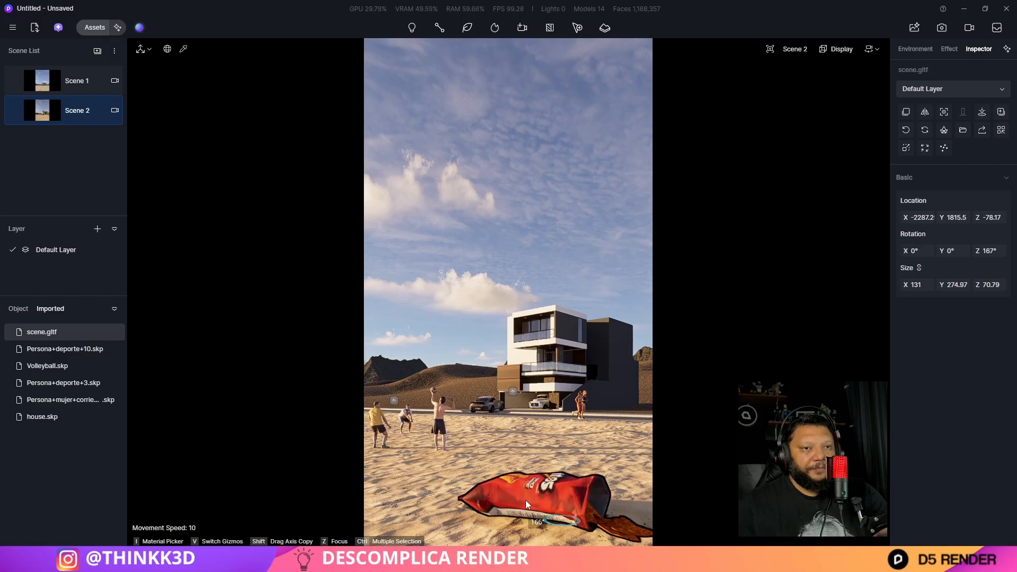
{"action": "left_click_drag", "start_coordinate": [916, 285], "coordinate": [863, 284]}
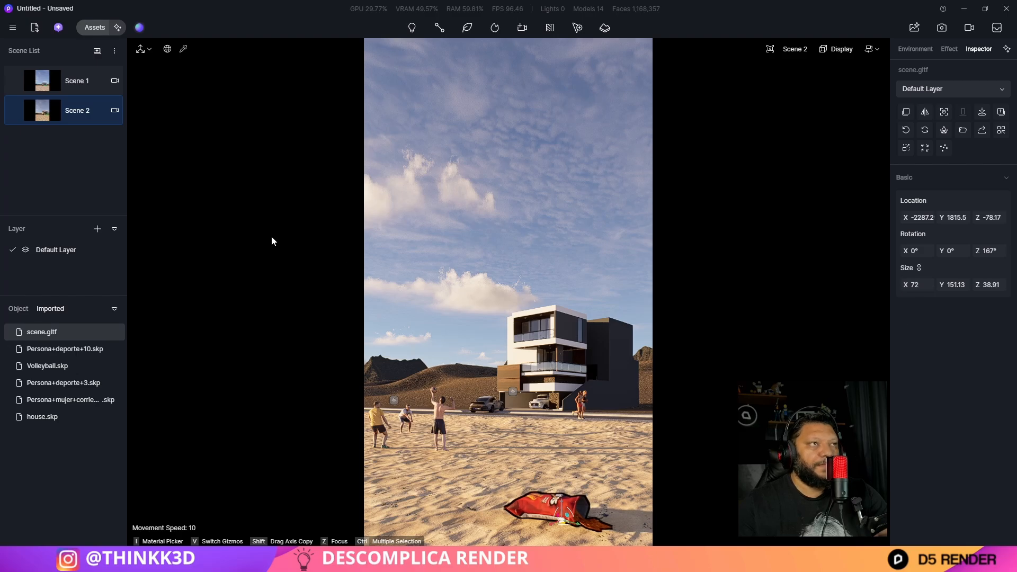
Import the DAE file named model from the source folder inside Modelagens > seagull (1)
{"action": "left_click", "coordinate": [34, 27]}
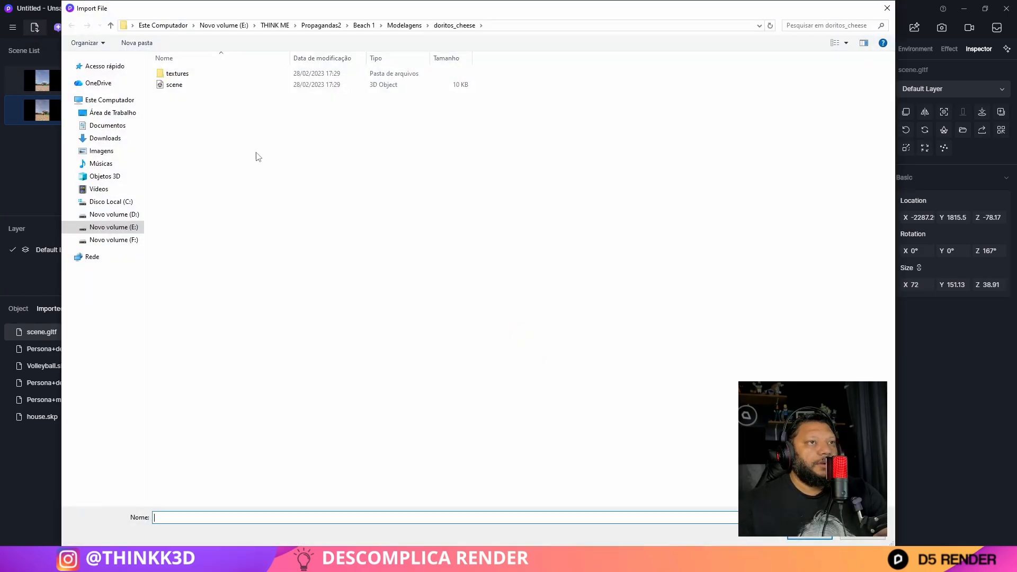
{"action": "left_click", "coordinate": [407, 28]}
{"action": "double_click", "coordinate": [646, 140]}
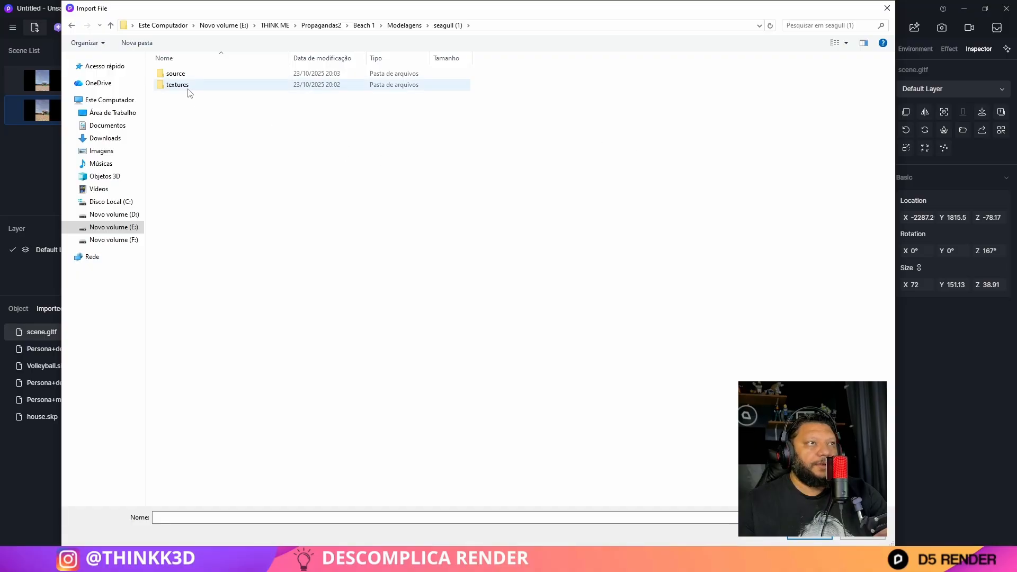
{"action": "double_click", "coordinate": [180, 74]}
{"action": "double_click", "coordinate": [183, 74]}
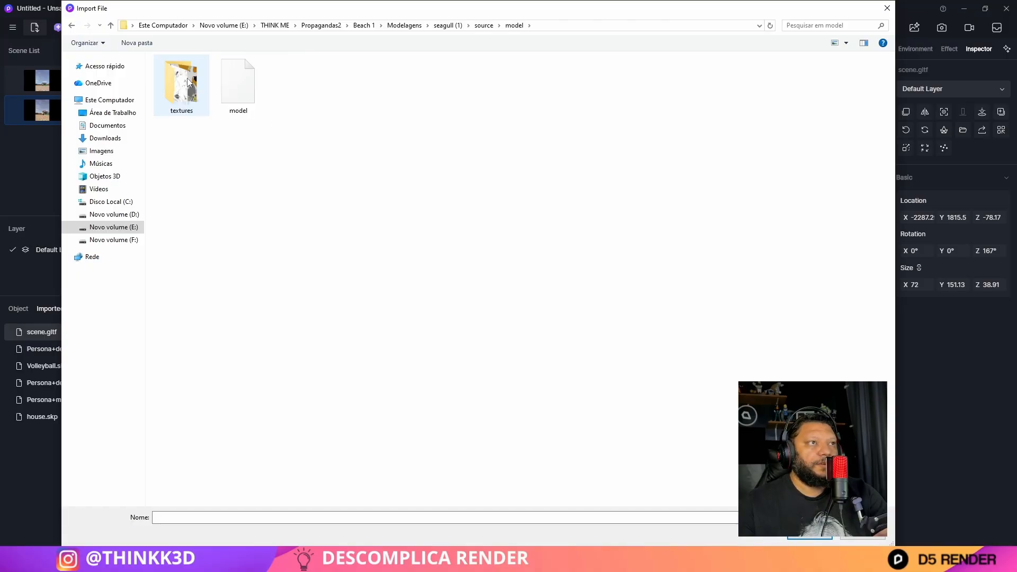
{"action": "left_click", "coordinate": [237, 82]}
{"action": "left_click", "coordinate": [809, 537]}
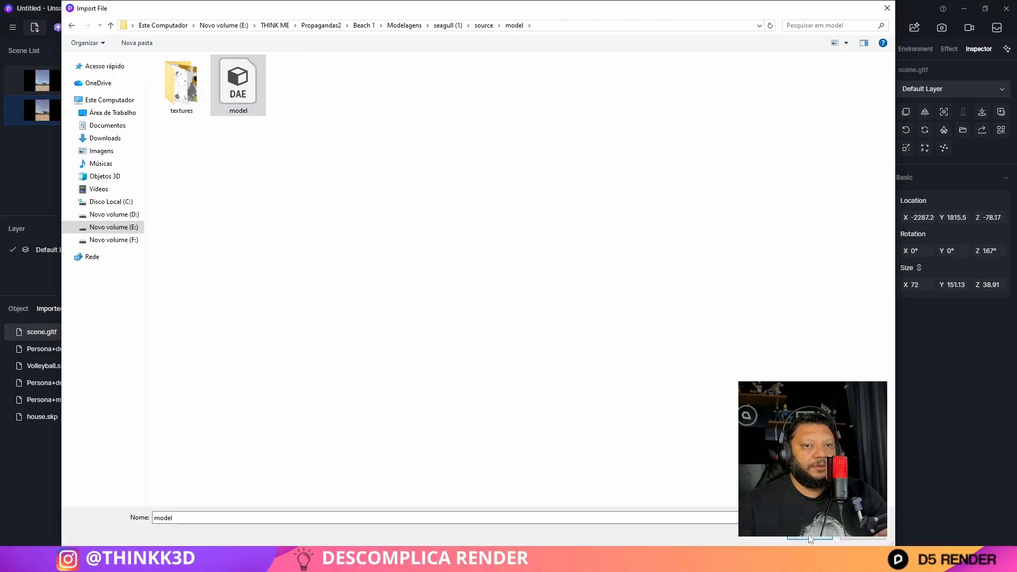
Place the seagull behind the Doritos bag at about X -2149.6, Y 1812.52, scaled to an X size of 40.83 and turned 107° about Z
{"action": "left_click", "coordinate": [56, 332]}
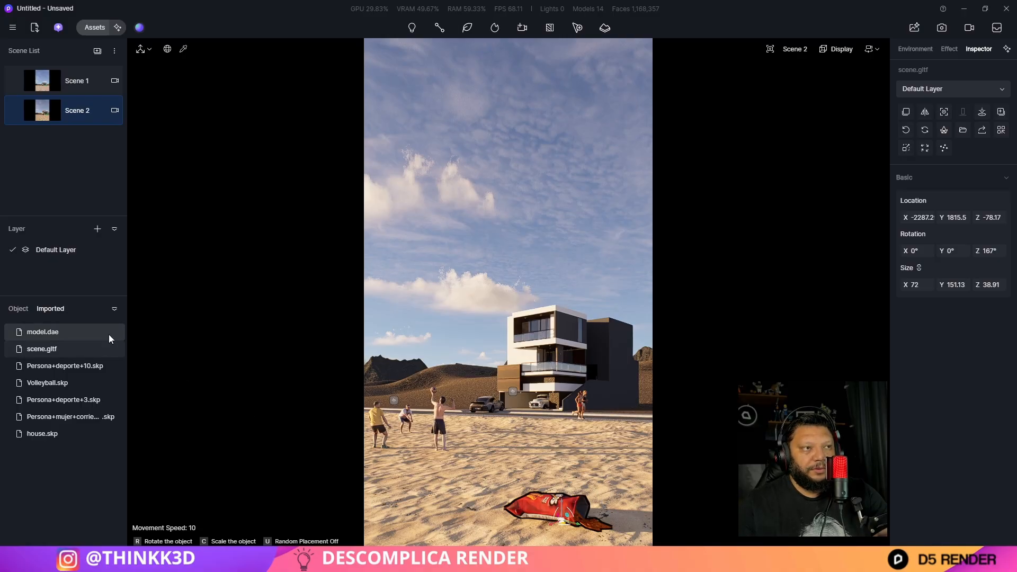
{"action": "left_click", "coordinate": [600, 491]}
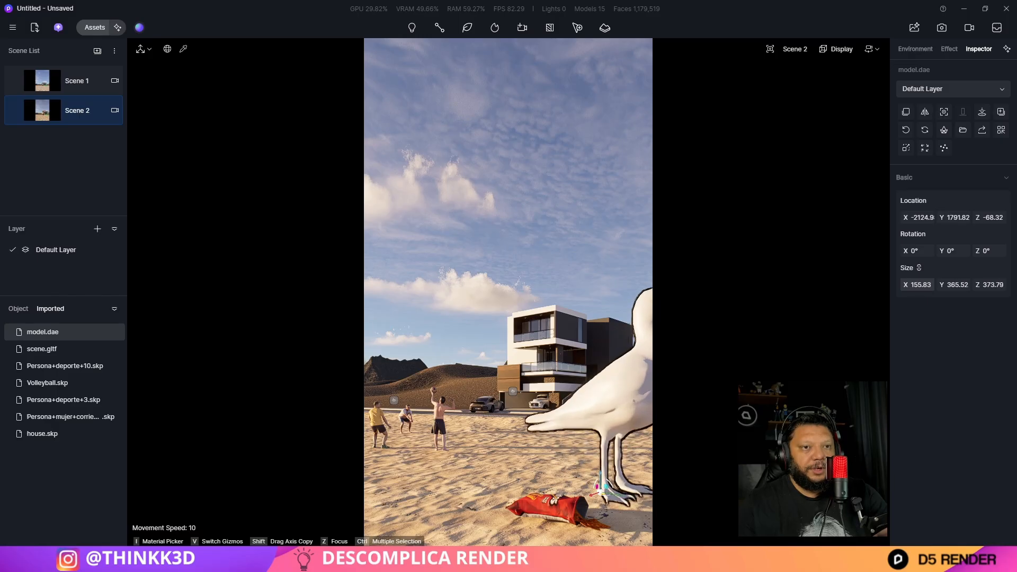
{"action": "left_click_drag", "start_coordinate": [915, 286], "coordinate": [893, 314]}
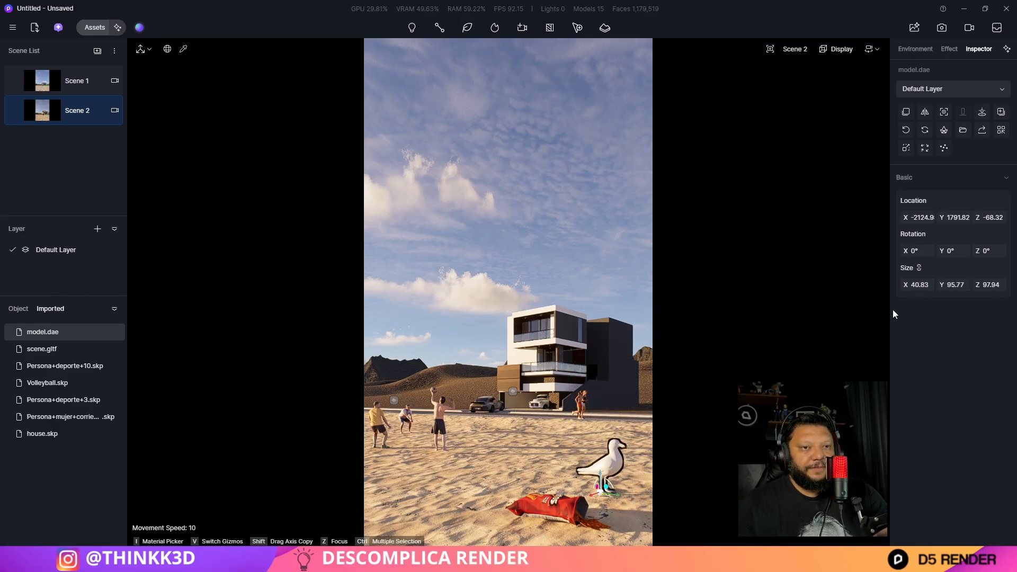
{"action": "mouse_move", "coordinate": [605, 496]}
{"action": "left_mouse_down"}
{"action": "mouse_move", "coordinate": [566, 494]}
{"action": "mouse_move", "coordinate": [588, 503]}
{"action": "mouse_move", "coordinate": [617, 490]}
{"action": "mouse_move", "coordinate": [619, 501]}
{"action": "mouse_move", "coordinate": [596, 499]}
{"action": "left_mouse_up"}
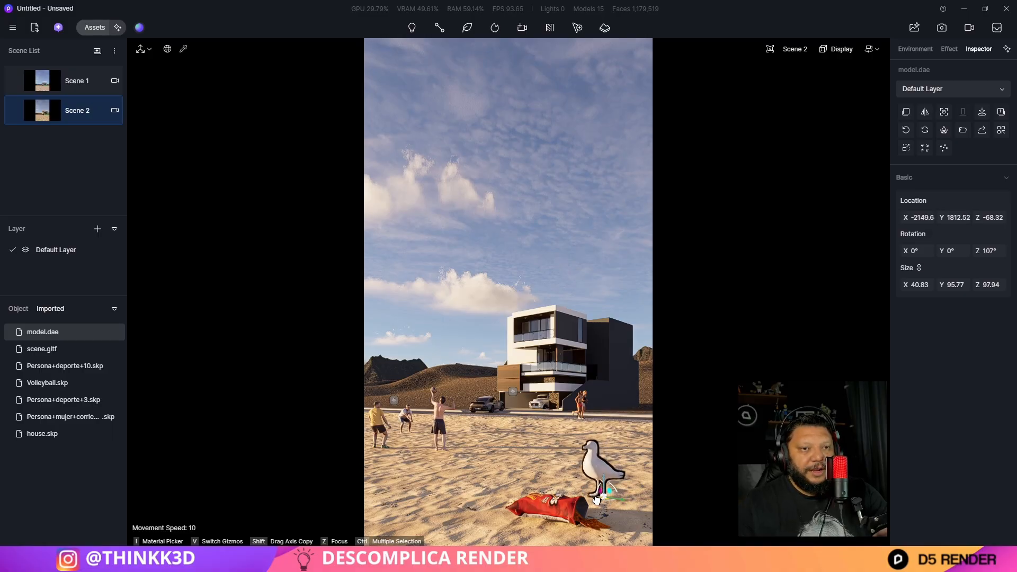
{"action": "left_click", "coordinate": [621, 494]}
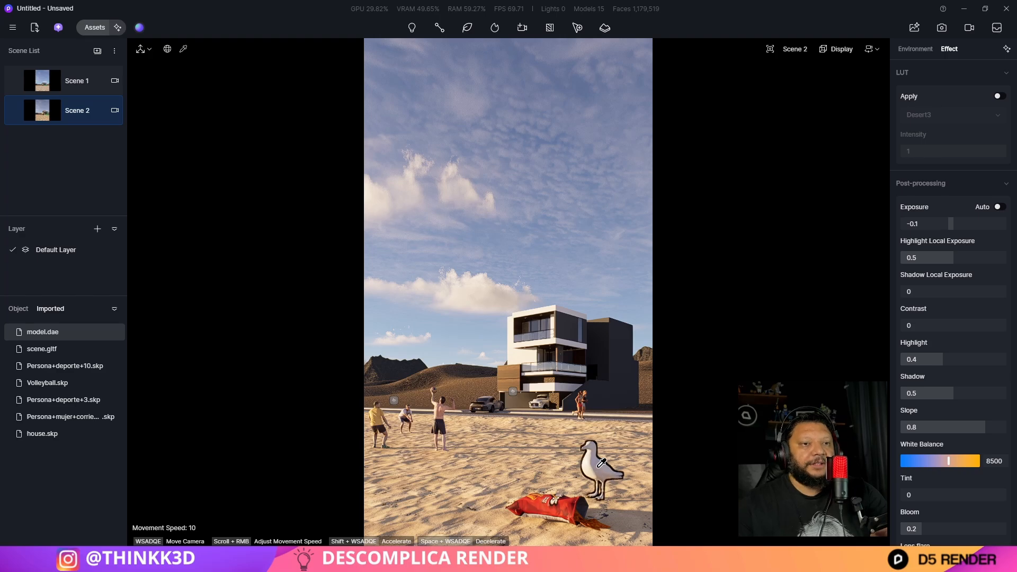
Switch the seagull's material to a base color map and load Material__49_albedo from the seagull (1) textures folder
{"action": "left_click", "coordinate": [602, 463]}
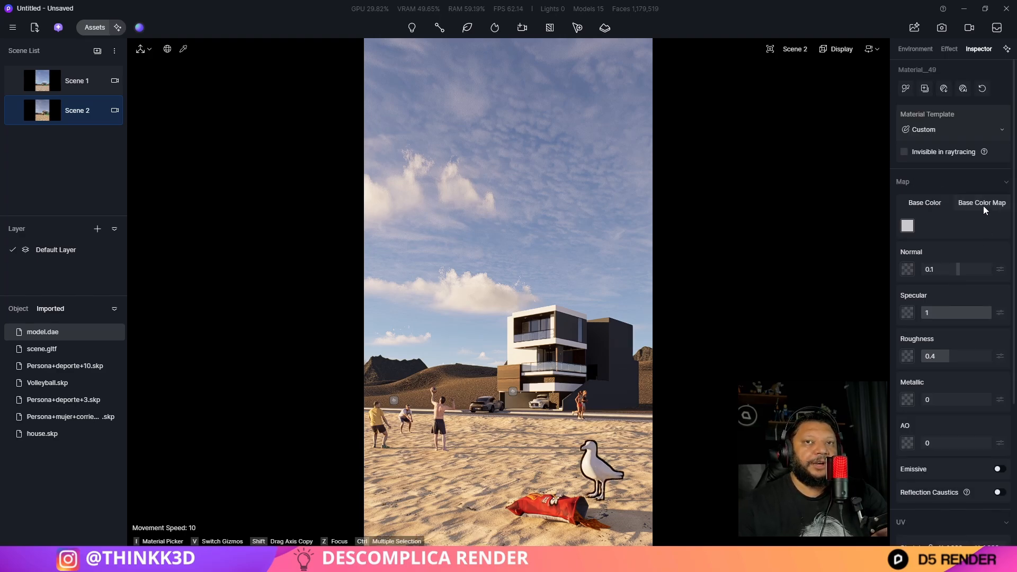
{"action": "left_click", "coordinate": [907, 227]}
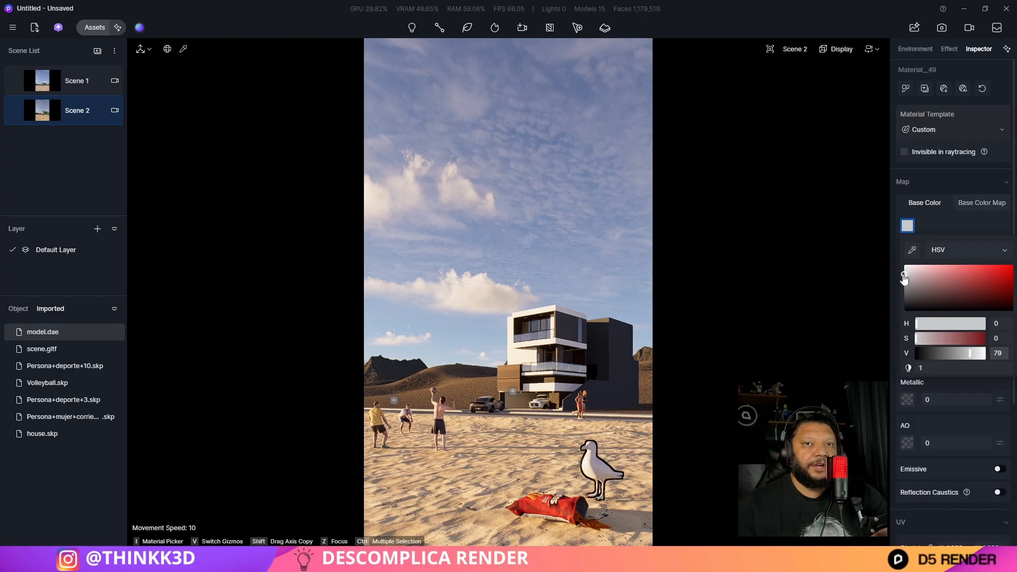
{"action": "left_click", "coordinate": [982, 204]}
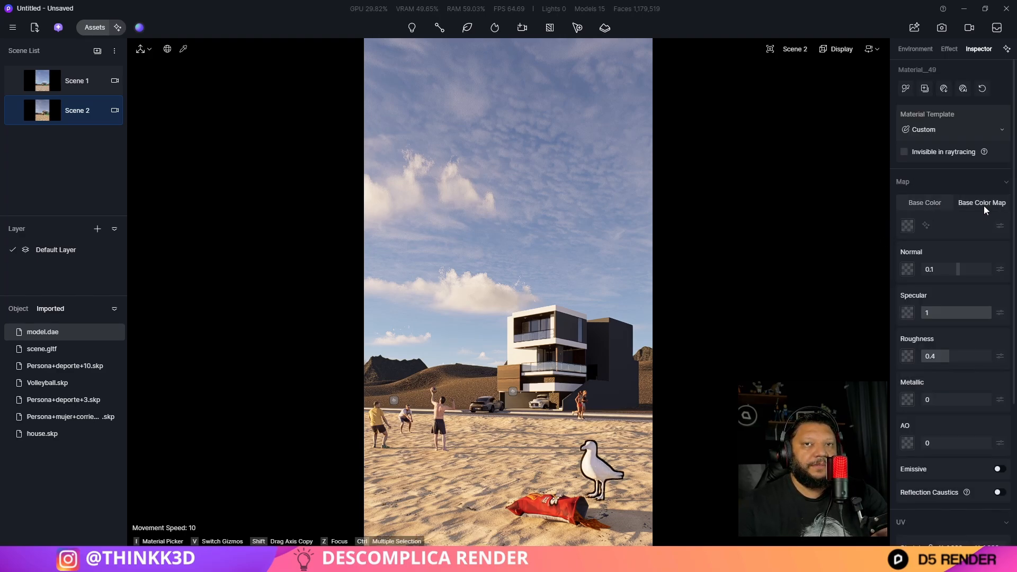
{"action": "left_click", "coordinate": [908, 229]}
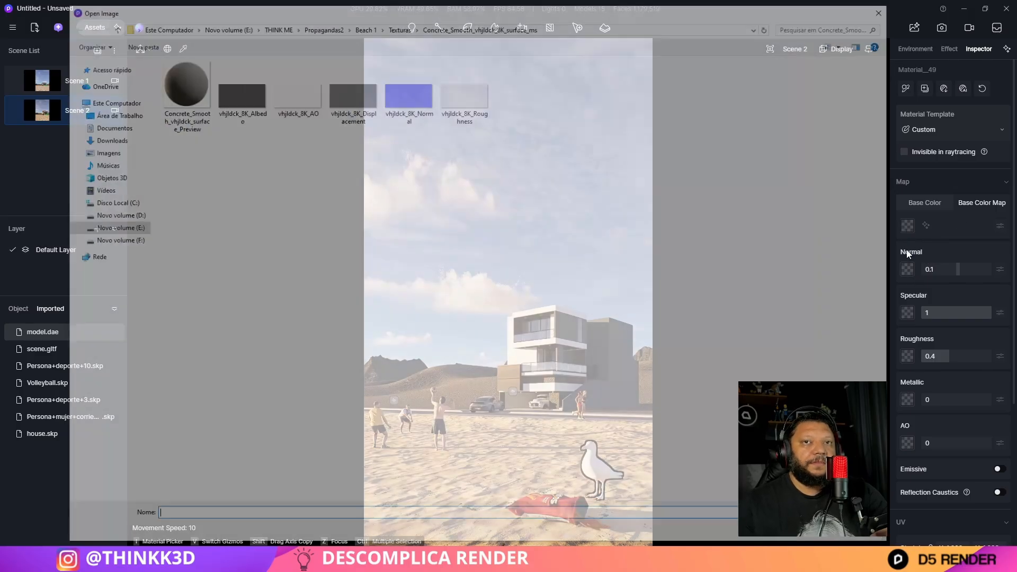
{"action": "left_click", "coordinate": [399, 26]}
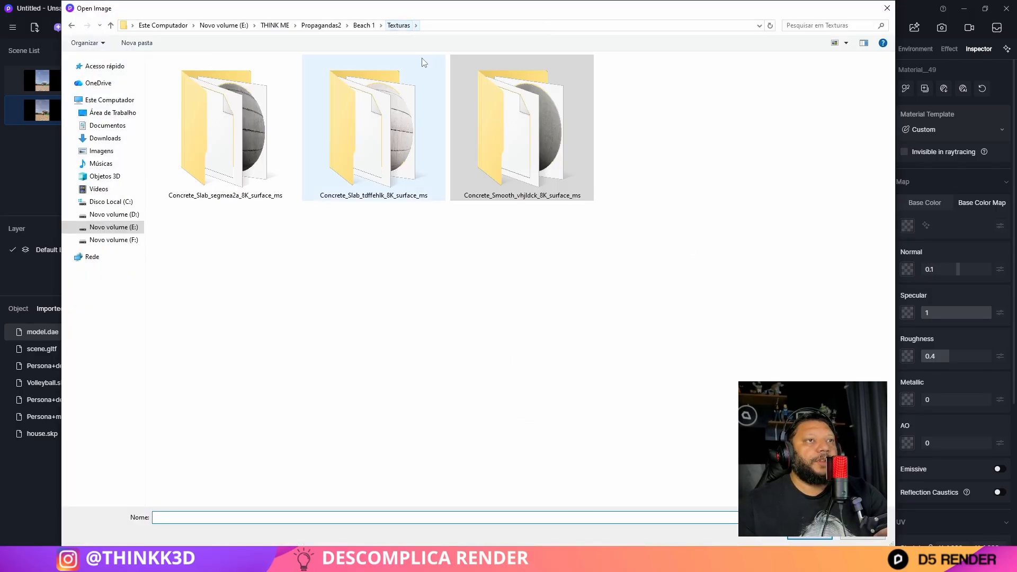
{"action": "left_click", "coordinate": [363, 25]}
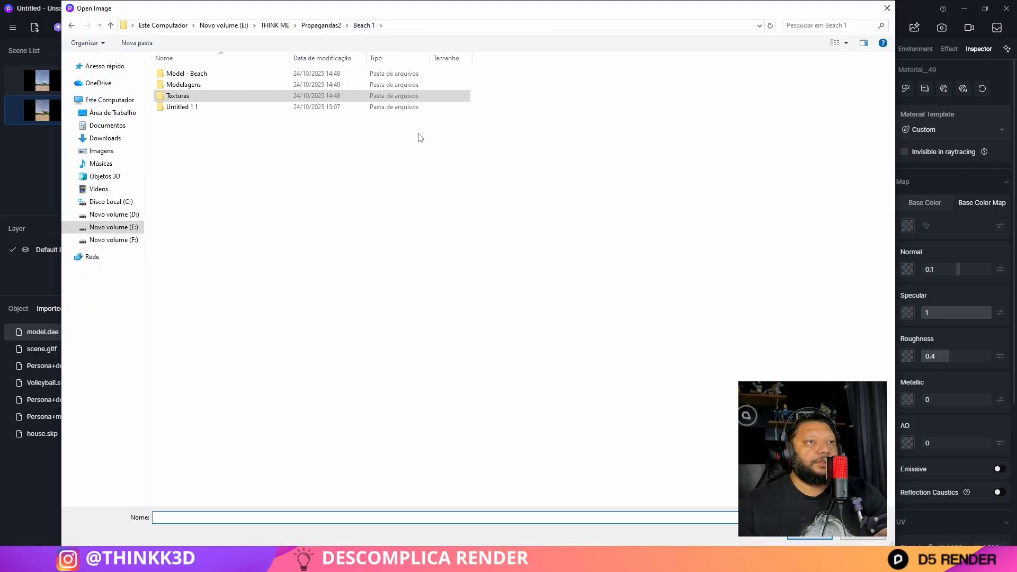
{"action": "double_click", "coordinate": [186, 85]}
{"action": "double_click", "coordinate": [658, 135]}
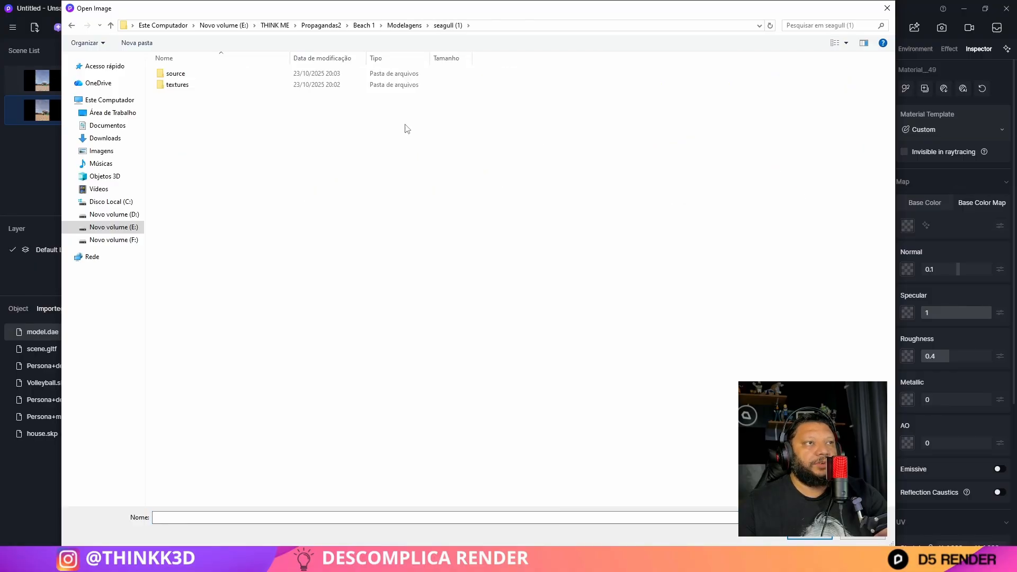
{"action": "double_click", "coordinate": [178, 85]}
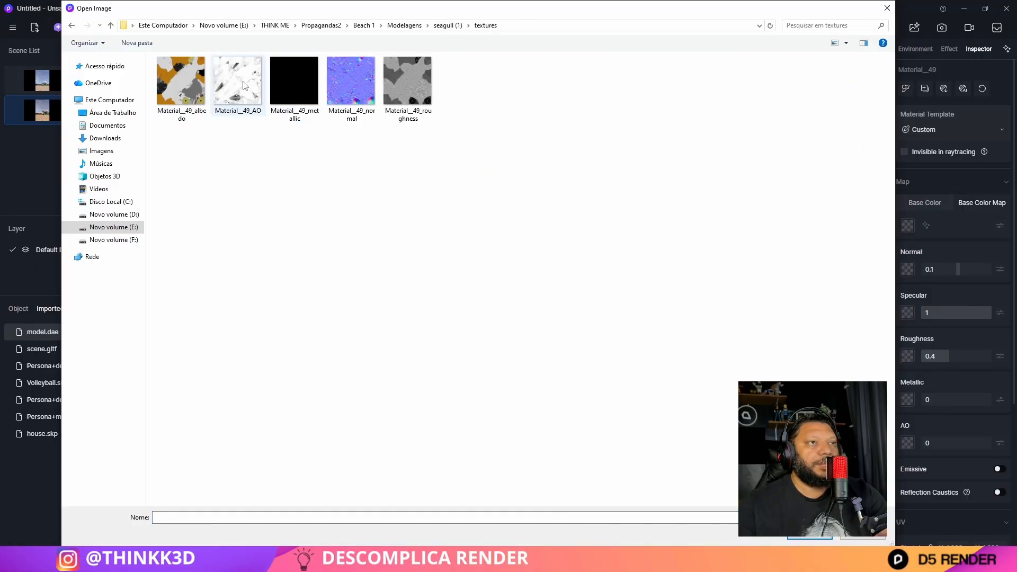
{"action": "left_click", "coordinate": [180, 82]}
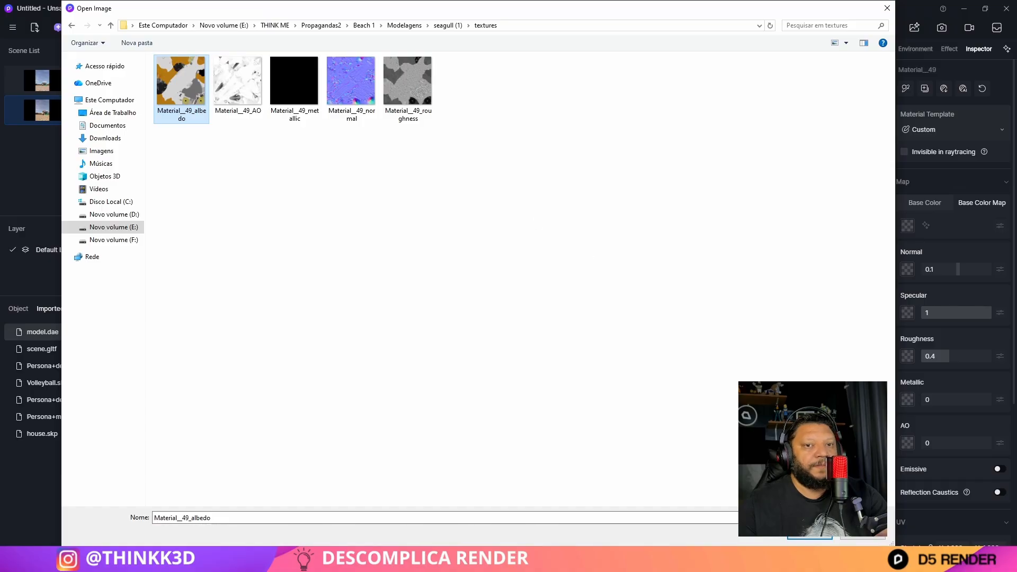
{"action": "double_click", "coordinate": [180, 82]}
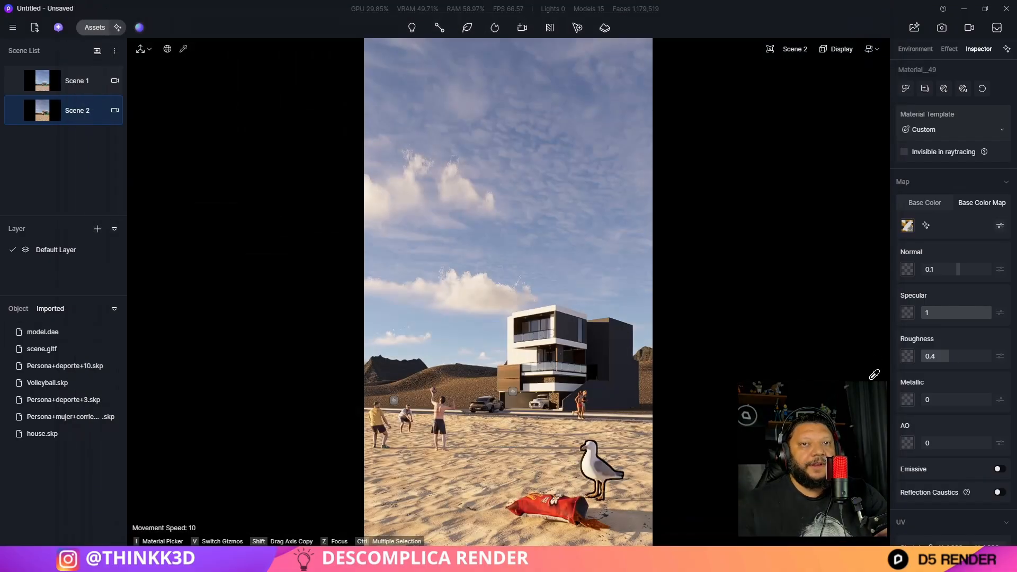
Load Material__49_normal as the seagull material's normal map and Material__49_roughness as its roughness map
{"action": "left_click", "coordinate": [907, 269]}
{"action": "left_click", "coordinate": [352, 80]}
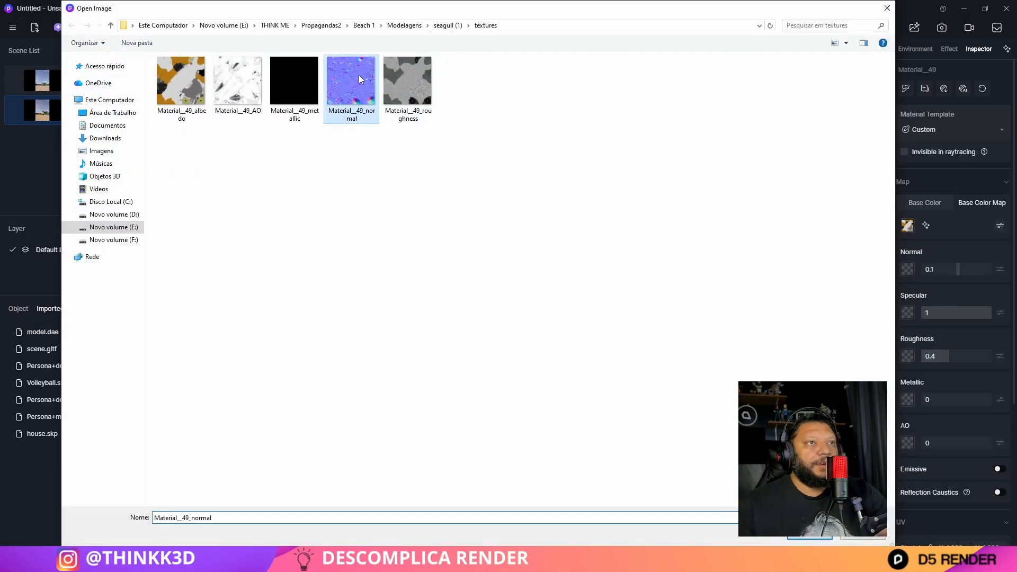
{"action": "left_click", "coordinate": [808, 537]}
{"action": "left_click", "coordinate": [908, 356]}
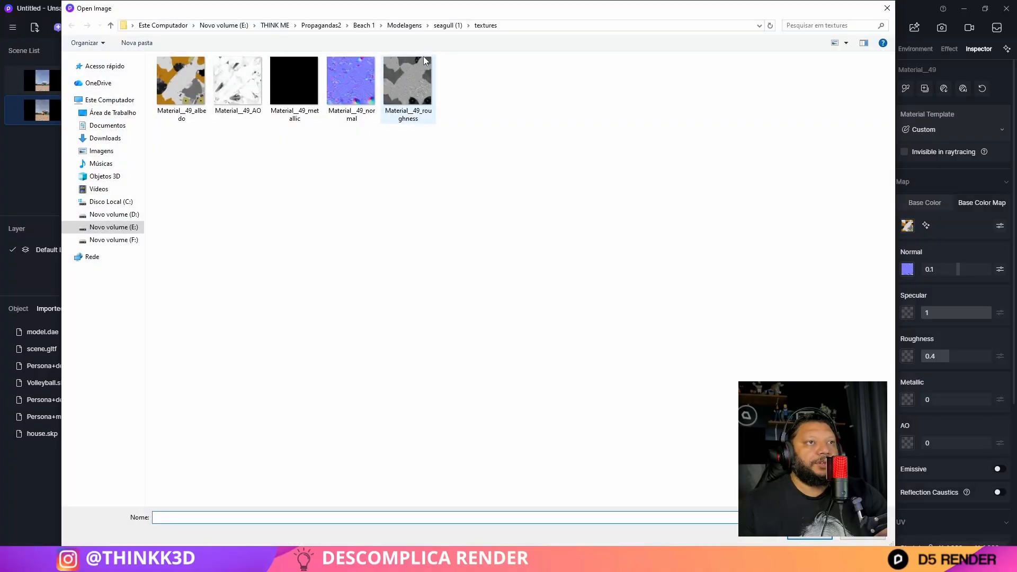
{"action": "left_click", "coordinate": [423, 88]}
{"action": "left_click", "coordinate": [818, 538]}
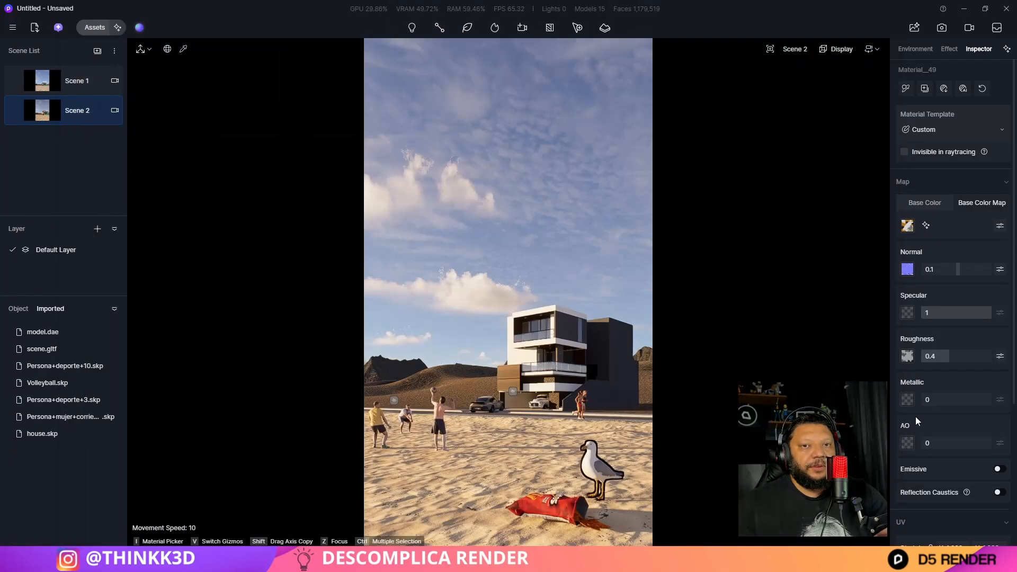
Load Material__49_metallic as the seagull material's metallic map and Material__49_AO as its AO map, with the AO strength at 0.32
{"action": "left_click", "coordinate": [905, 401]}
{"action": "left_click", "coordinate": [306, 103]}
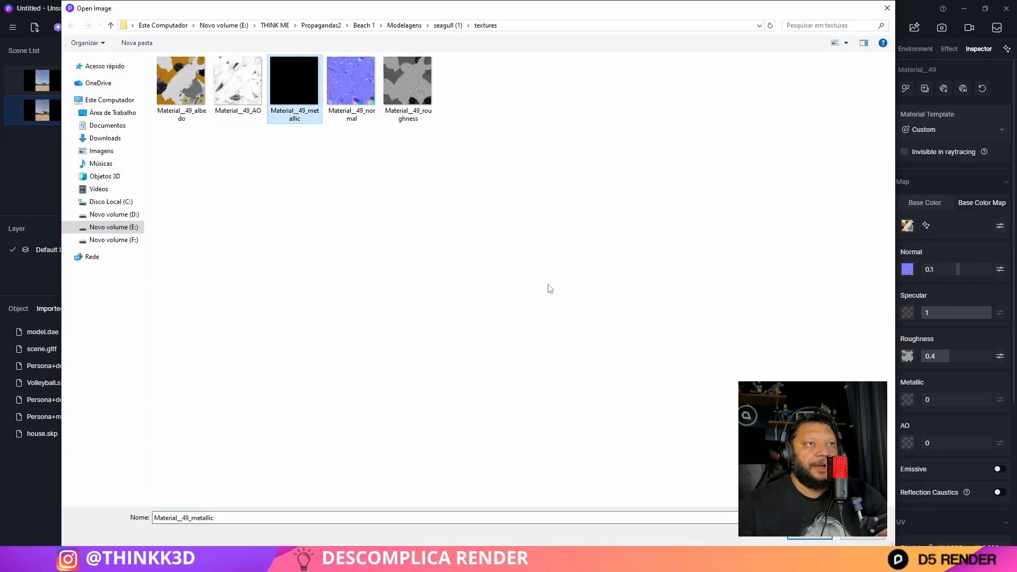
{"action": "left_click", "coordinate": [805, 539]}
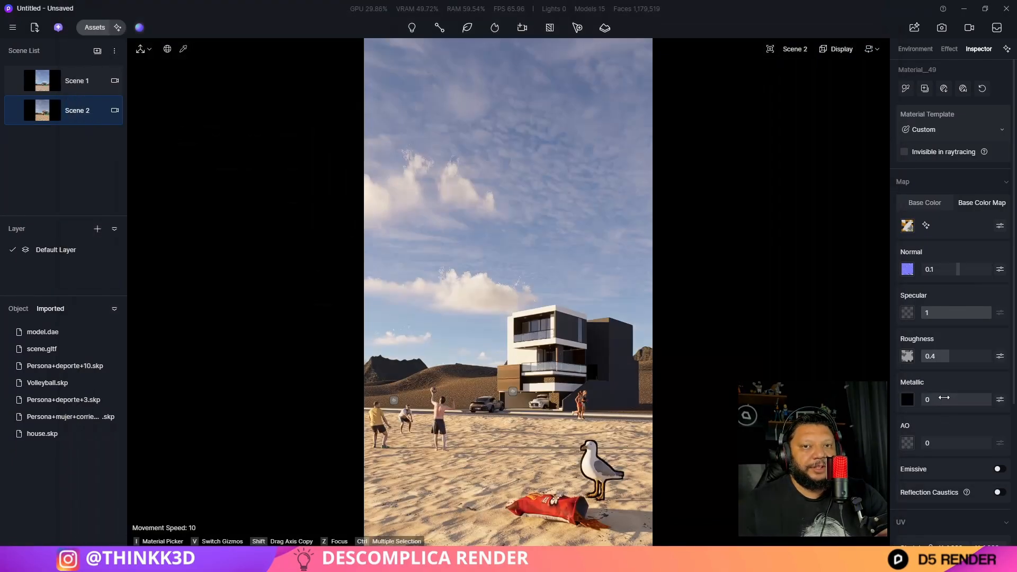
{"action": "left_click", "coordinate": [907, 313]}
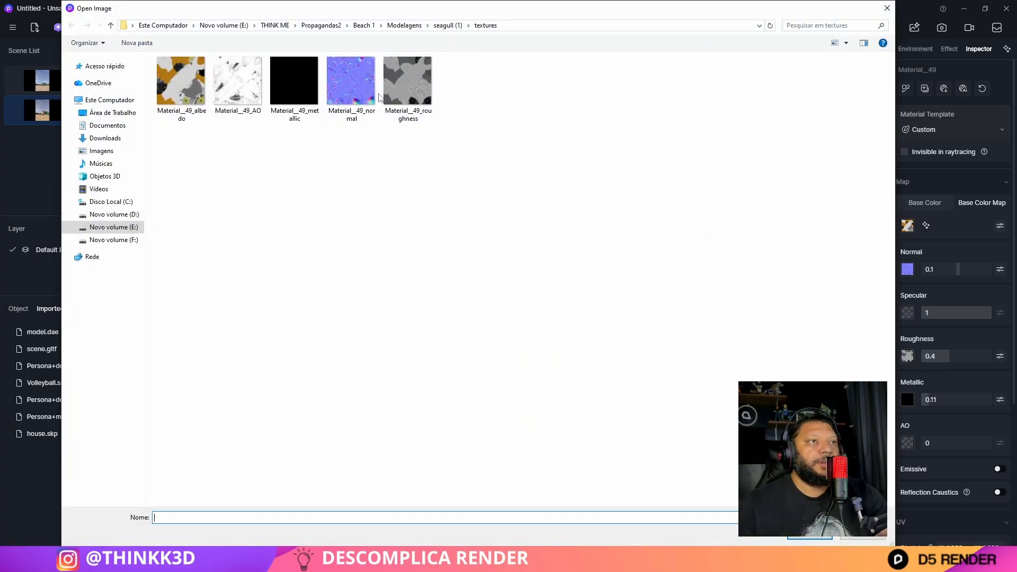
{"action": "left_click", "coordinate": [861, 543]}
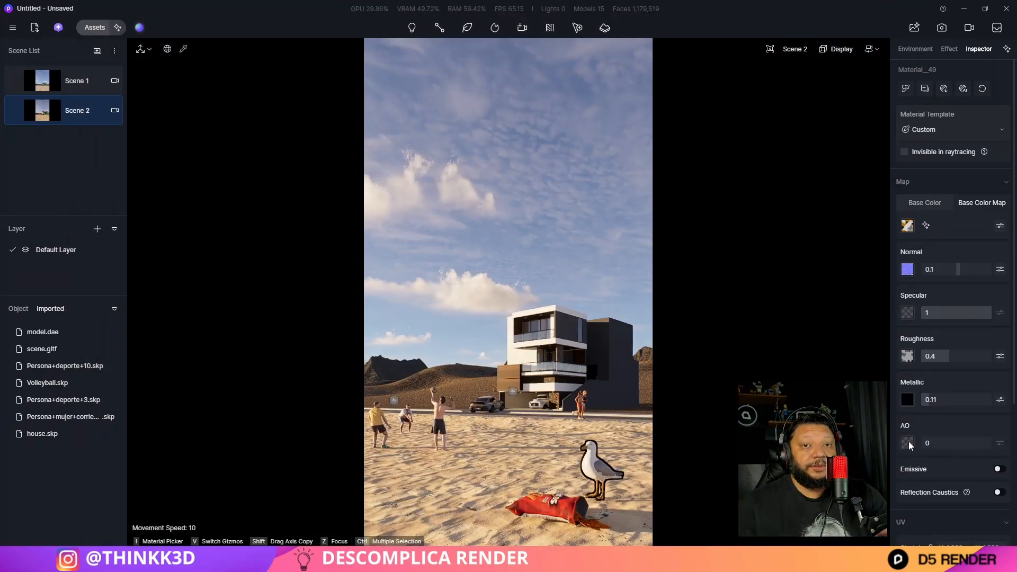
{"action": "left_click", "coordinate": [907, 442]}
{"action": "left_click", "coordinate": [219, 90]}
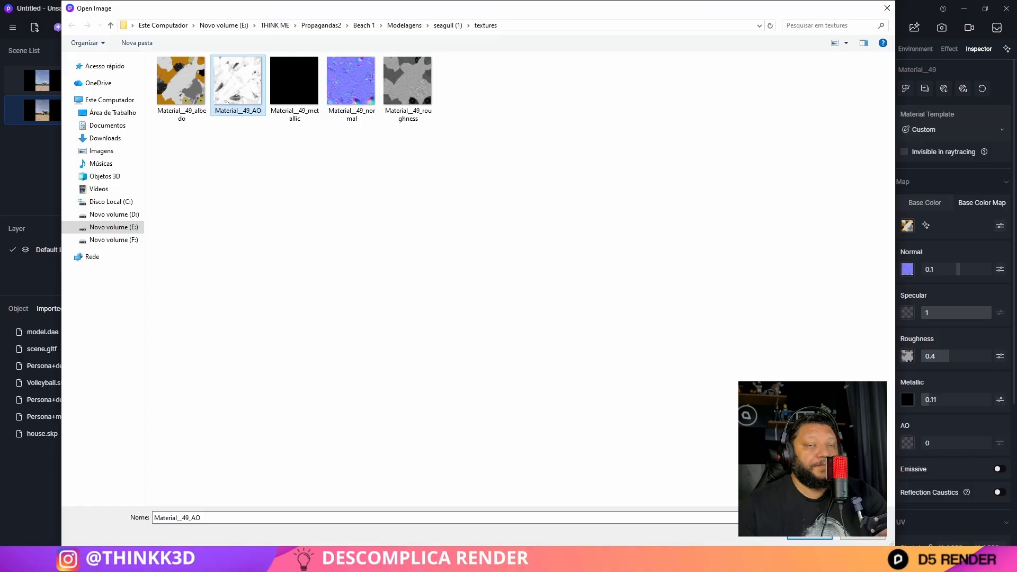
{"action": "left_click", "coordinate": [816, 538]}
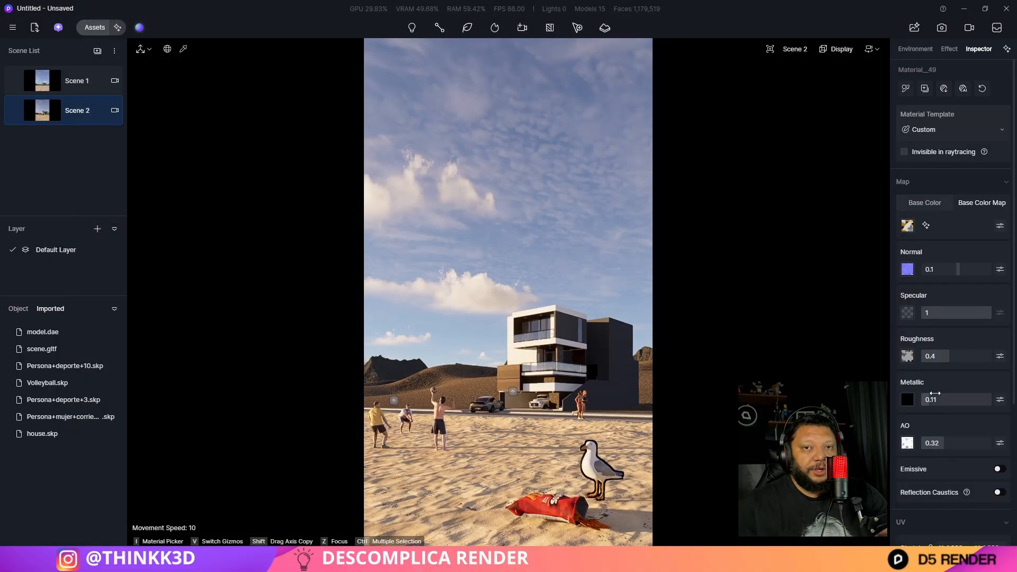
Set the seagull material's normal to 1, specular to 0.41, roughness to 0.68 and metallic to 0.03
{"action": "left_click_drag", "start_coordinate": [949, 356], "coordinate": [968, 356]}
{"action": "left_click_drag", "start_coordinate": [969, 314], "coordinate": [926, 315]}
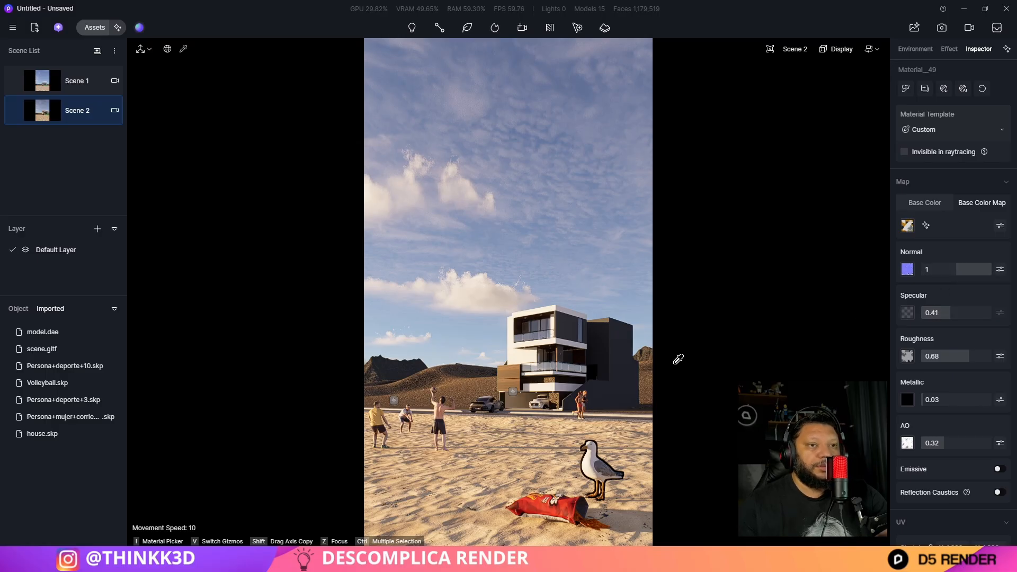
{"action": "left_click", "coordinate": [598, 283]}
Move the standing seagull to the right of the Doritos bag, at about X -2175.7, Y 1863.02
{"action": "left_click", "coordinate": [603, 481]}
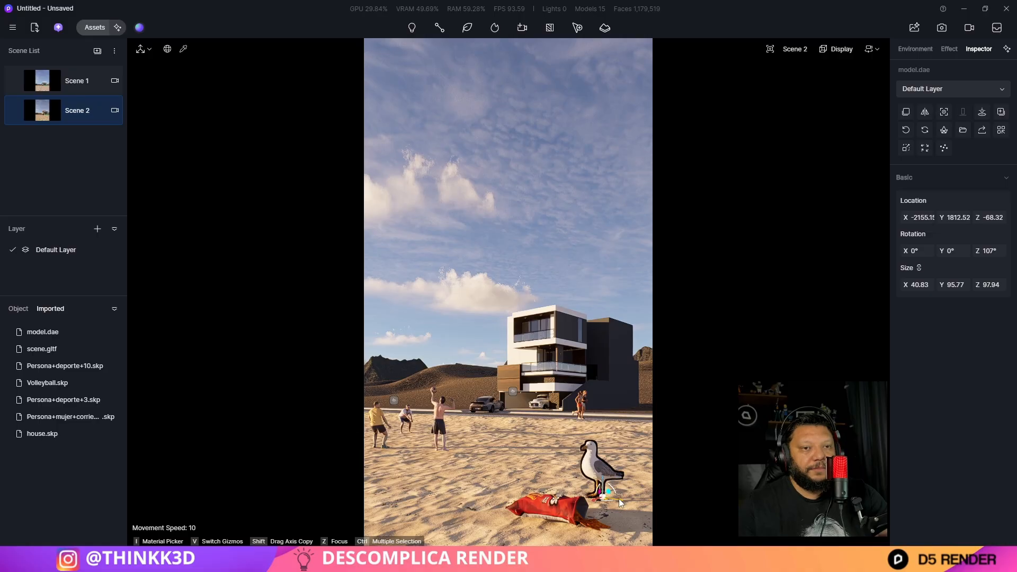
{"action": "left_click_drag", "start_coordinate": [619, 498], "coordinate": [625, 518]}
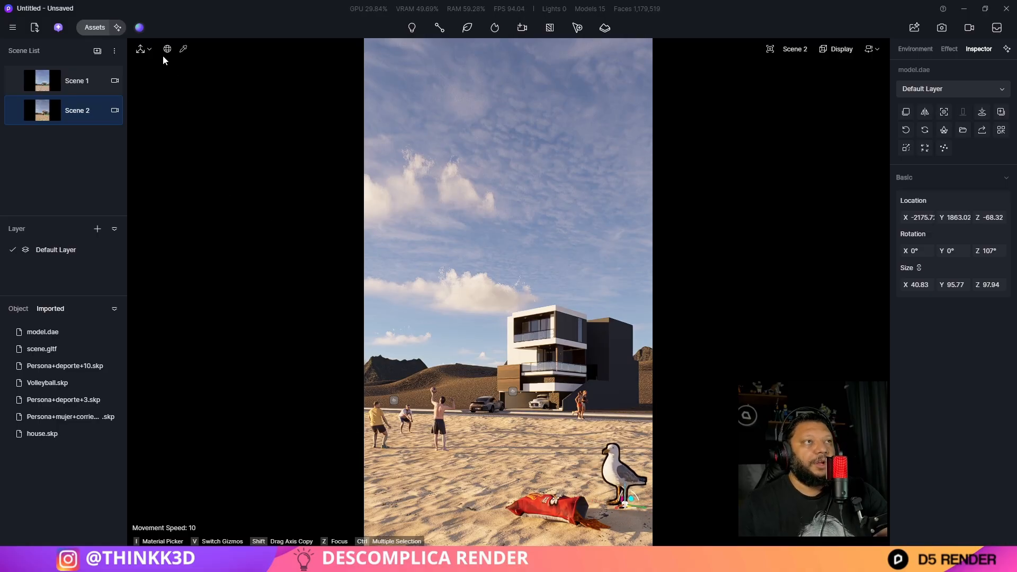
Import the base FBX model from the source folder inside Modelagens > seagull-v1
{"action": "left_click", "coordinate": [35, 27]}
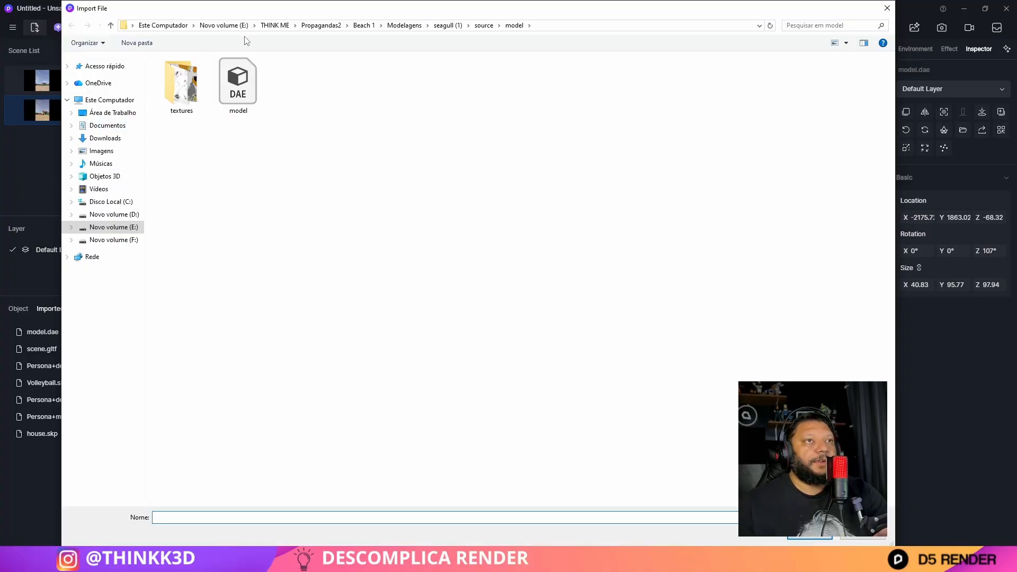
{"action": "left_click", "coordinate": [408, 27]}
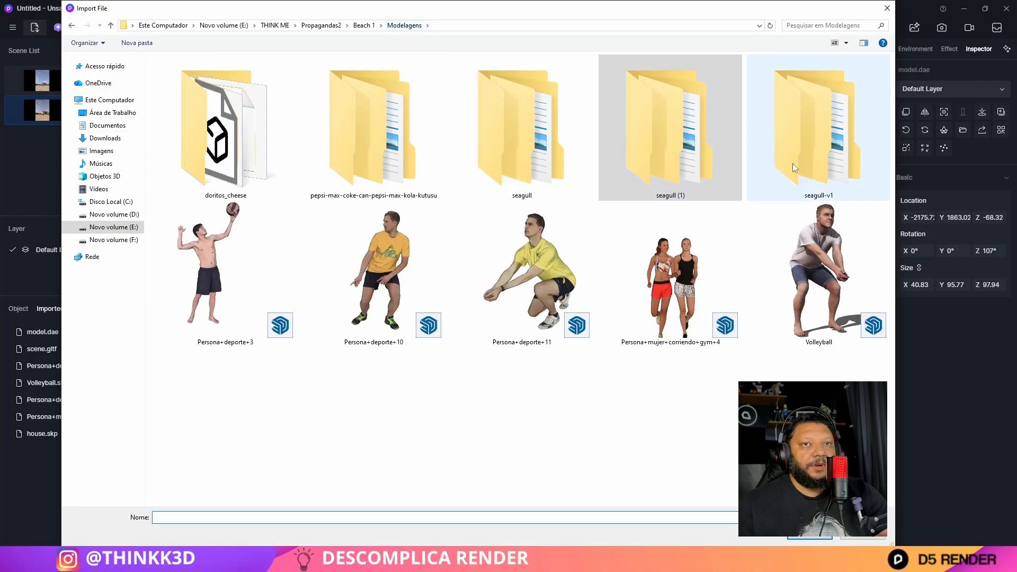
{"action": "double_click", "coordinate": [525, 146]}
{"action": "key", "text": "alt+Left"}
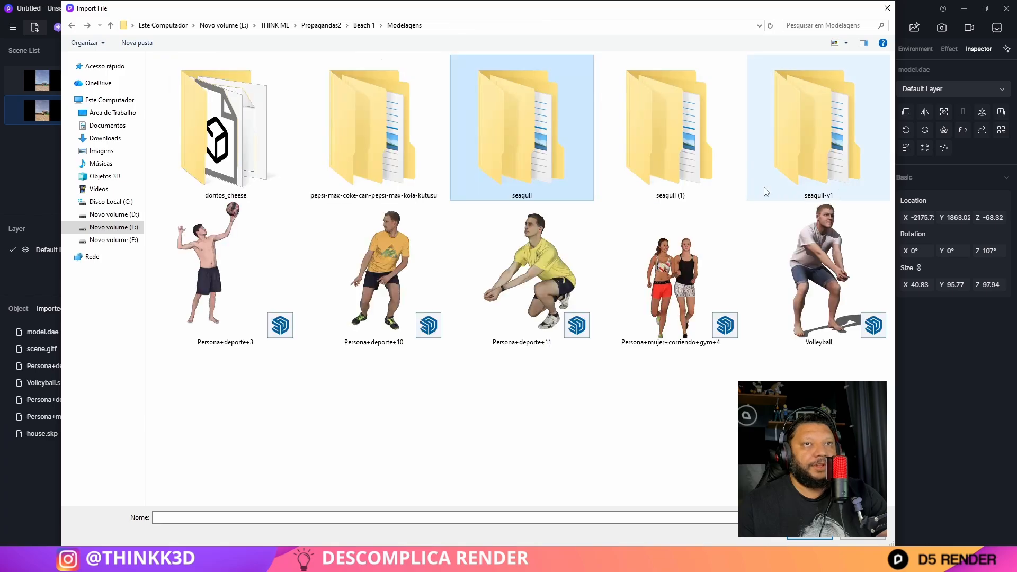
{"action": "double_click", "coordinate": [796, 148]}
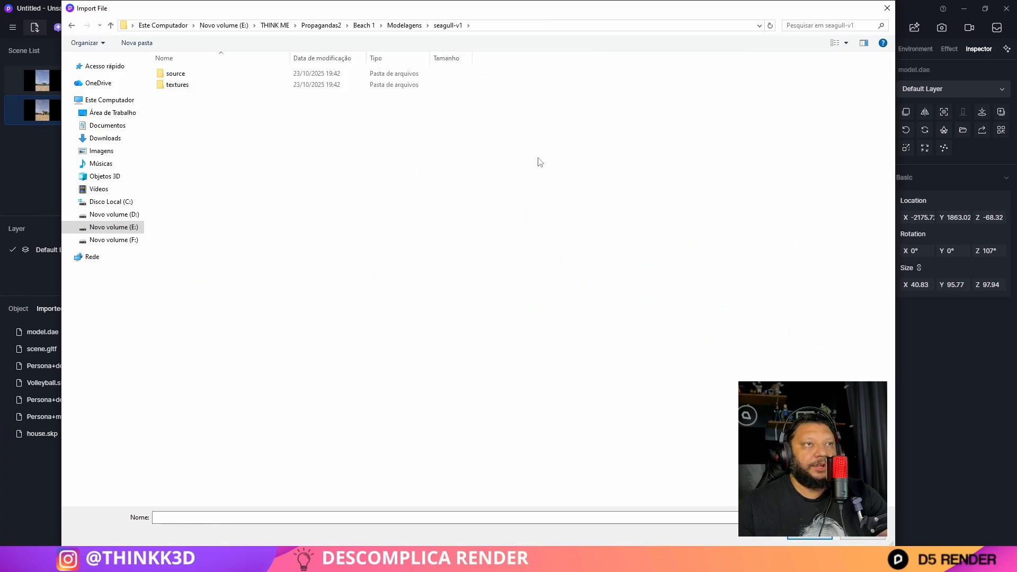
{"action": "double_click", "coordinate": [184, 75]}
{"action": "left_click", "coordinate": [173, 79]}
{"action": "key", "text": "Return"}
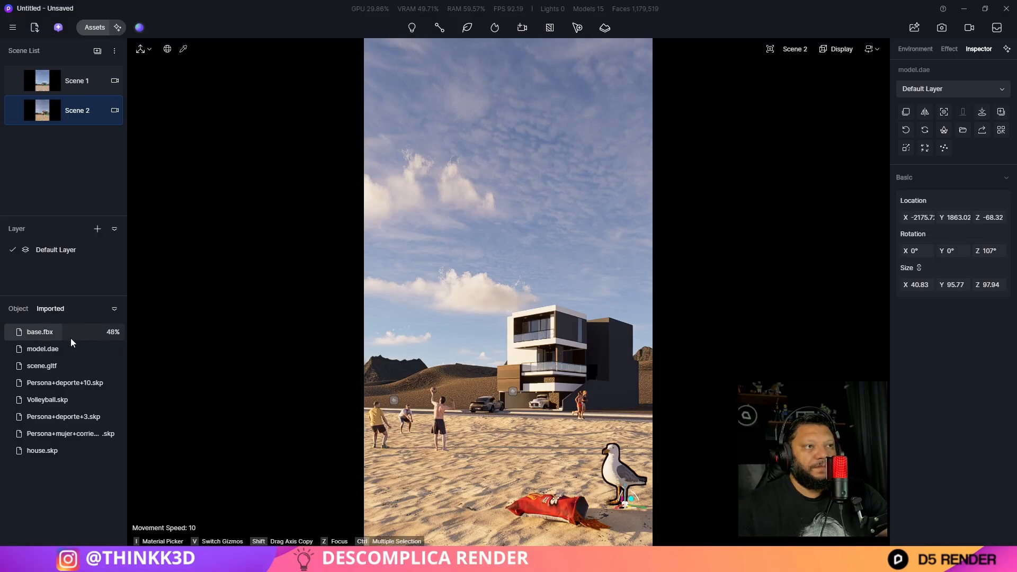
Place the flying seagull beside the standing one at about X -2136.4, Y 1745.92, Z -47.55, with X size 85.34 and Z rotation 311°
{"action": "left_click", "coordinate": [76, 332]}
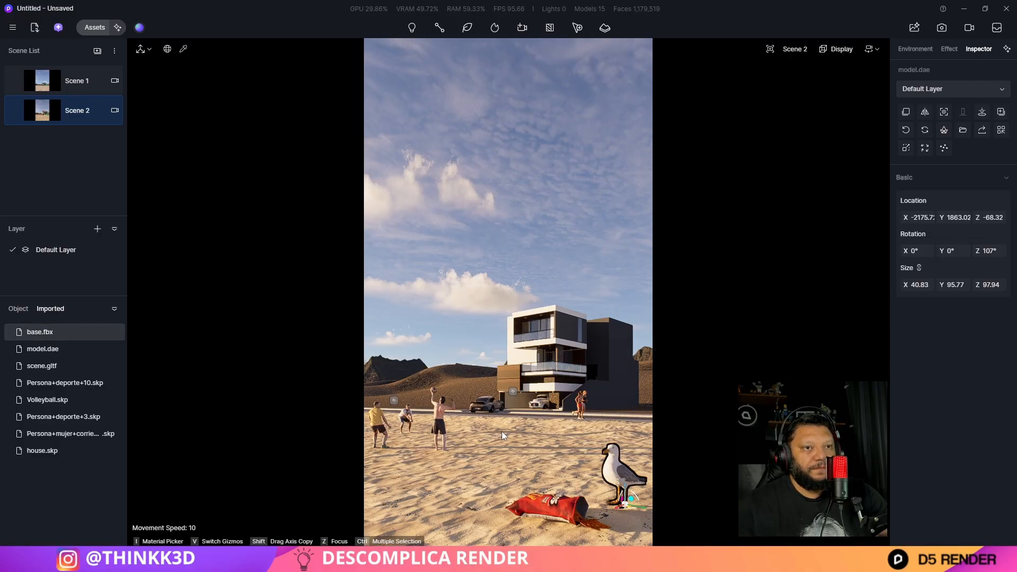
{"action": "left_click", "coordinate": [572, 481]}
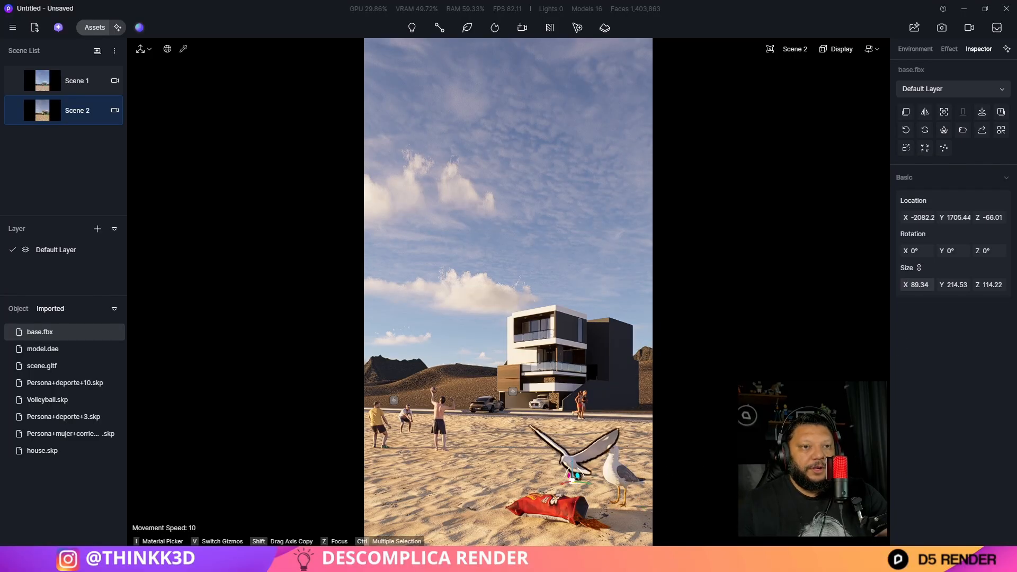
{"action": "left_click_drag", "start_coordinate": [916, 285], "coordinate": [903, 284]}
{"action": "mouse_move", "coordinate": [567, 483]}
{"action": "left_mouse_down"}
{"action": "mouse_move", "coordinate": [621, 471]}
{"action": "mouse_move", "coordinate": [610, 443]}
{"action": "mouse_move", "coordinate": [567, 482]}
{"action": "mouse_move", "coordinate": [595, 471]}
{"action": "mouse_move", "coordinate": [574, 475]}
{"action": "left_mouse_up"}
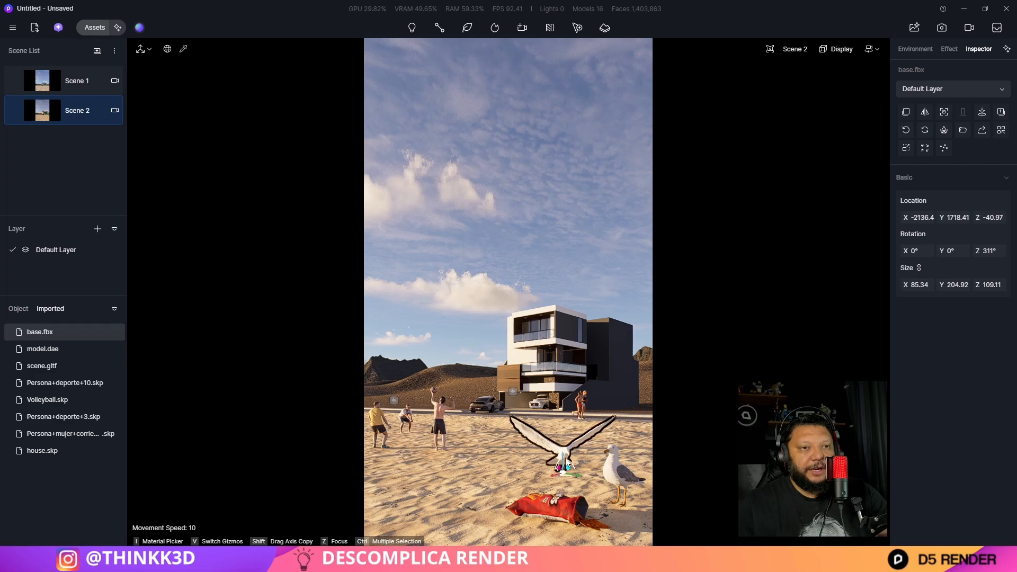
{"action": "left_click_drag", "start_coordinate": [561, 456], "coordinate": [593, 488]}
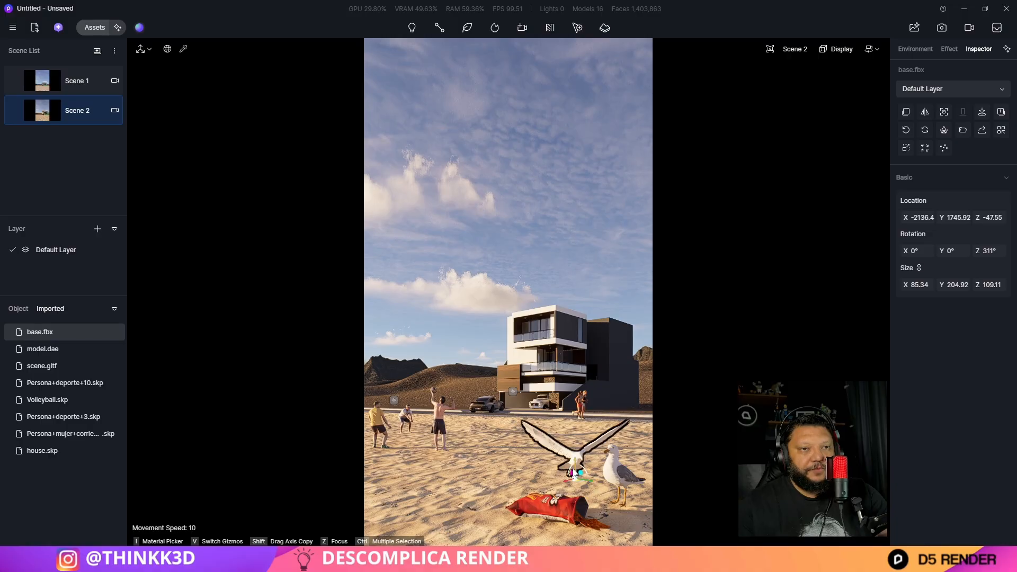
{"action": "left_click", "coordinate": [621, 470]}
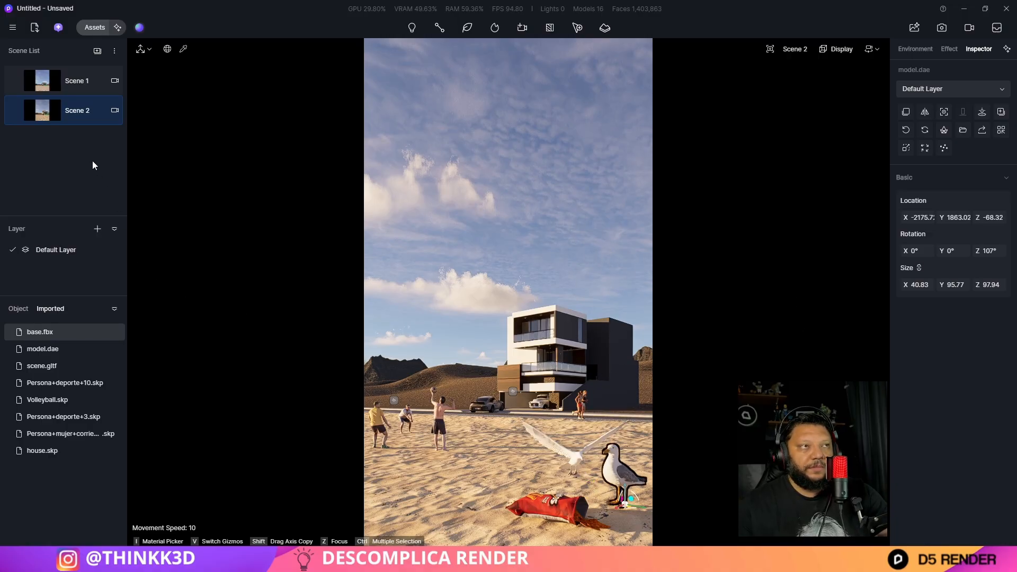
{"action": "left_click", "coordinate": [613, 261]}
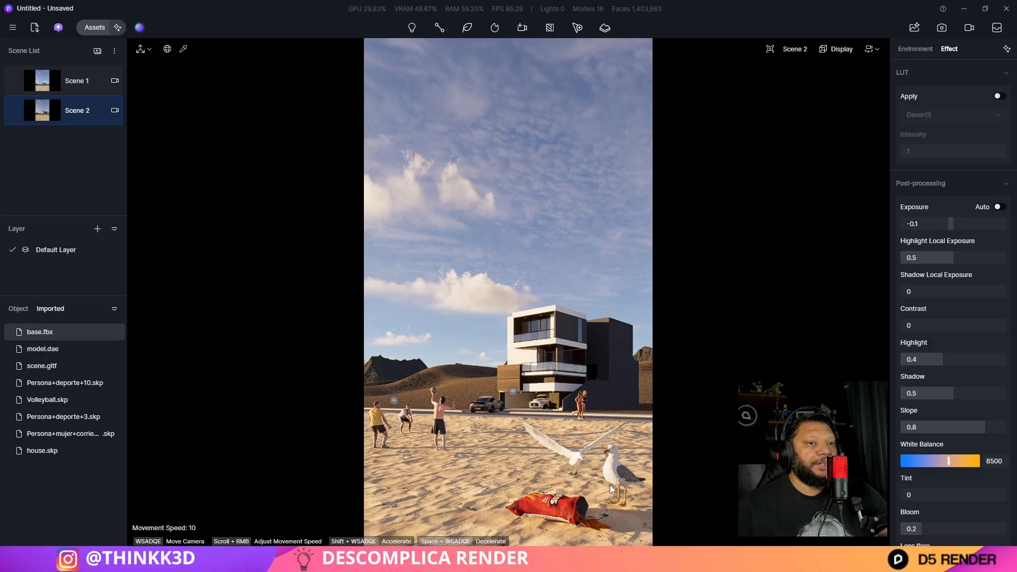
{"action": "left_click", "coordinate": [577, 466]}
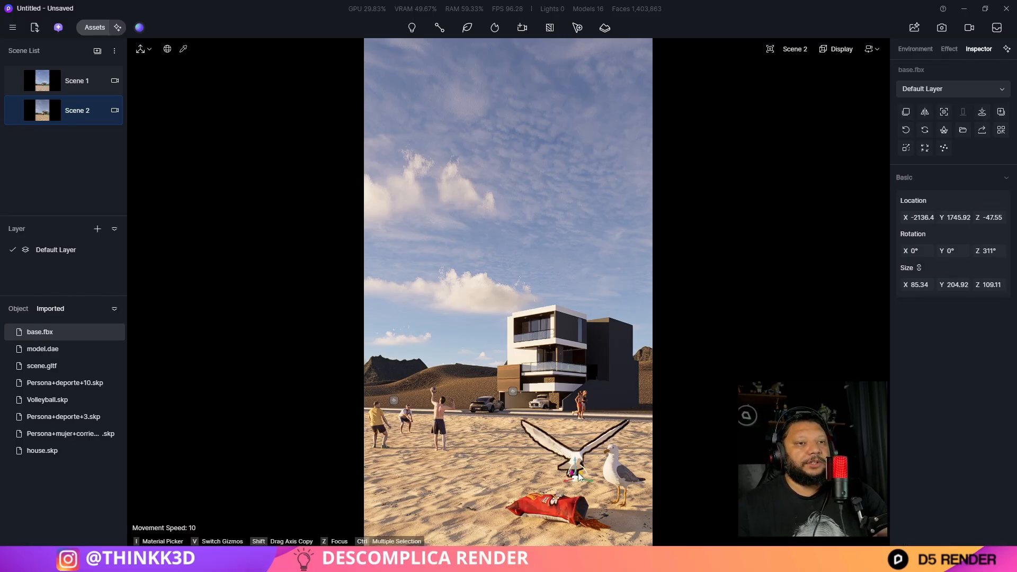
{"action": "left_click", "coordinate": [502, 247]}
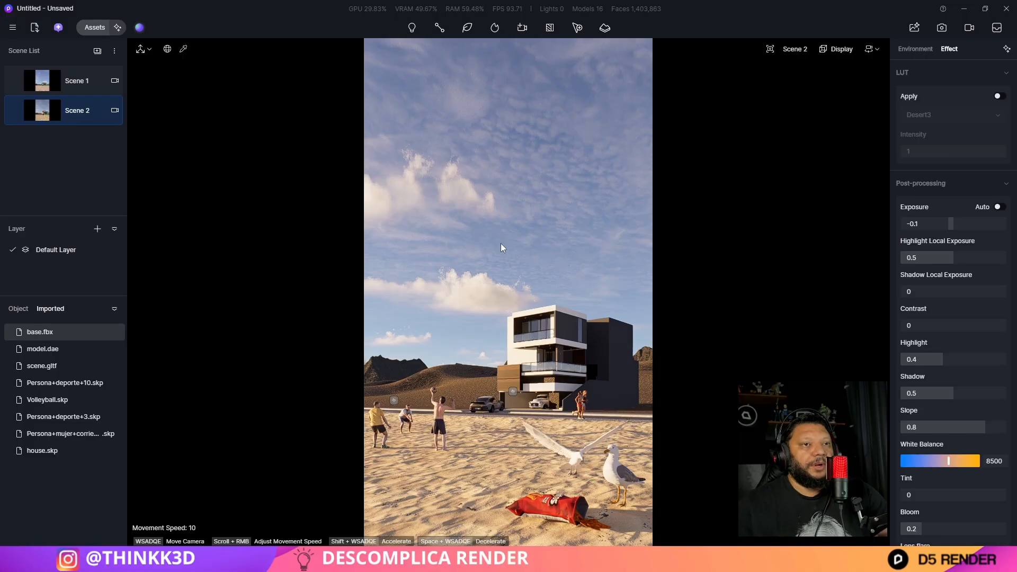
Start a model import and open the seagull folder inside Modelagens
{"action": "left_click", "coordinate": [35, 28]}
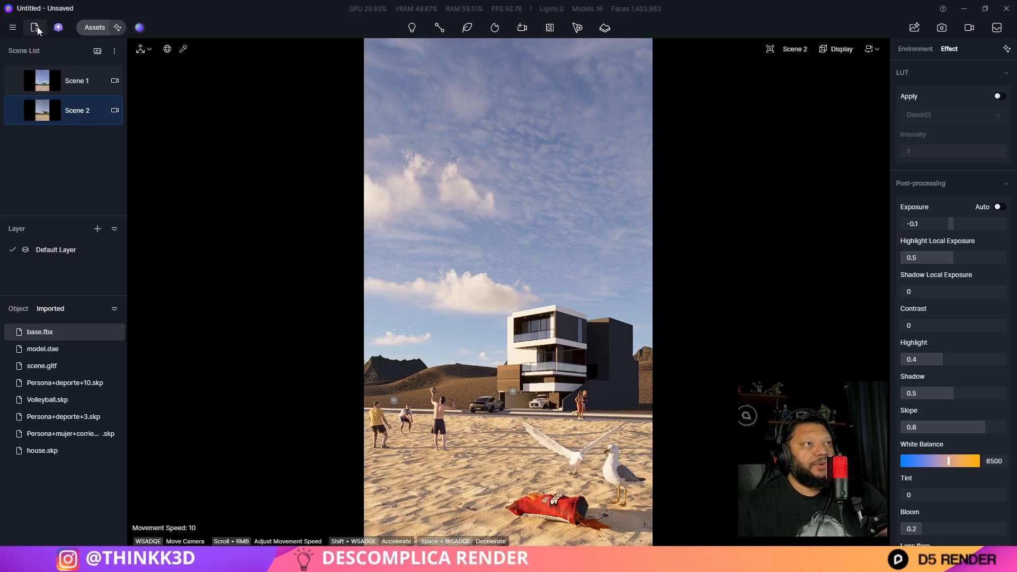
{"action": "left_click", "coordinate": [404, 25]}
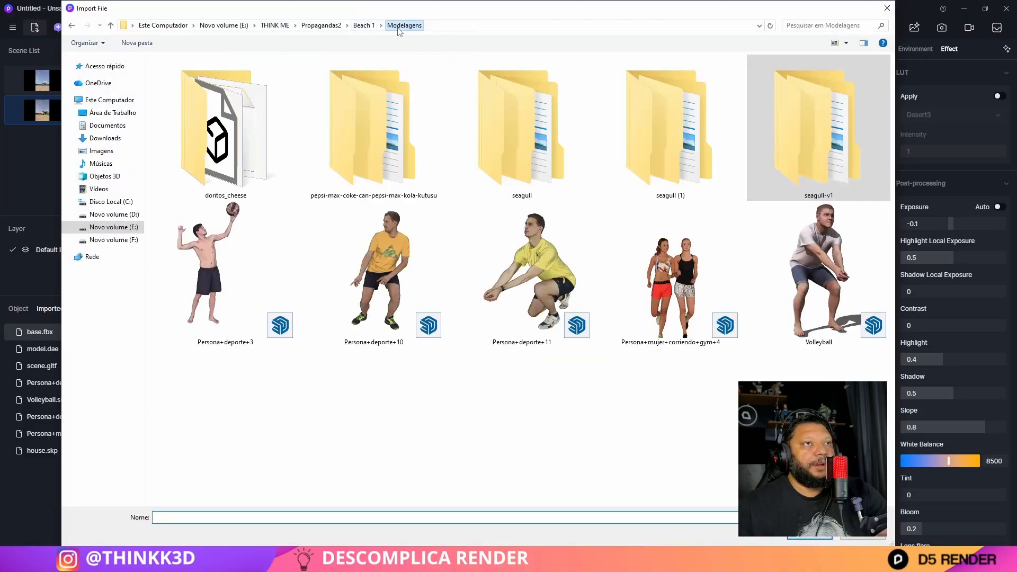
{"action": "left_click", "coordinate": [548, 127]}
{"action": "double_click", "coordinate": [548, 127]}
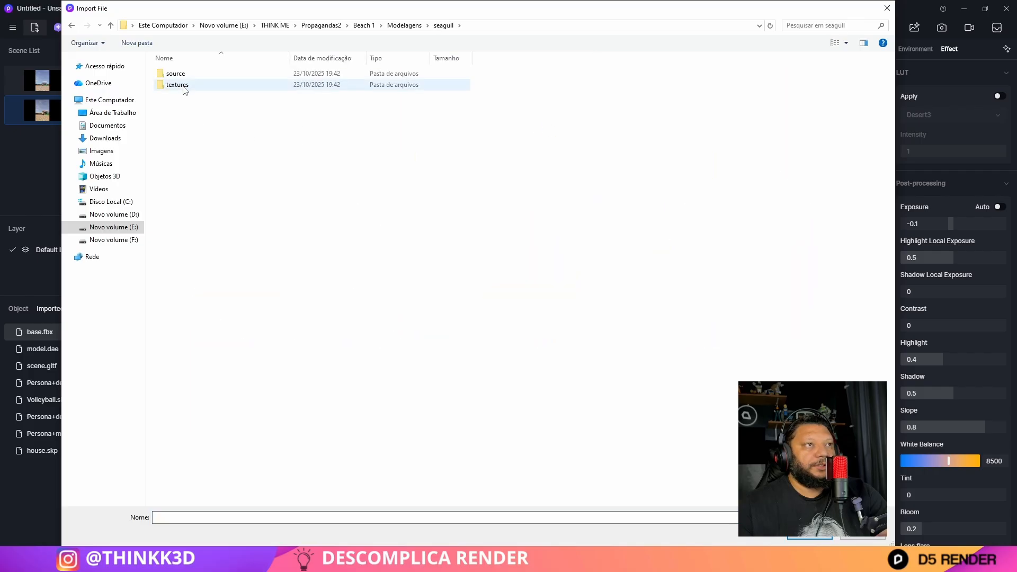
Import the seagull model from the source folder and place it on the sand behind the red chip bag
{"action": "double_click", "coordinate": [188, 74]}
{"action": "left_click", "coordinate": [191, 74]}
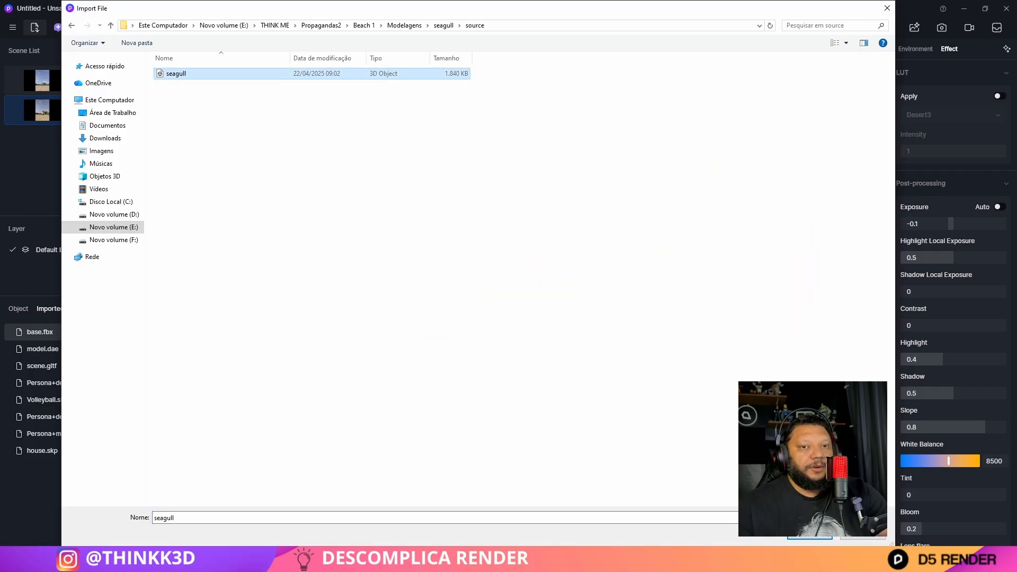
{"action": "left_click", "coordinate": [809, 532]}
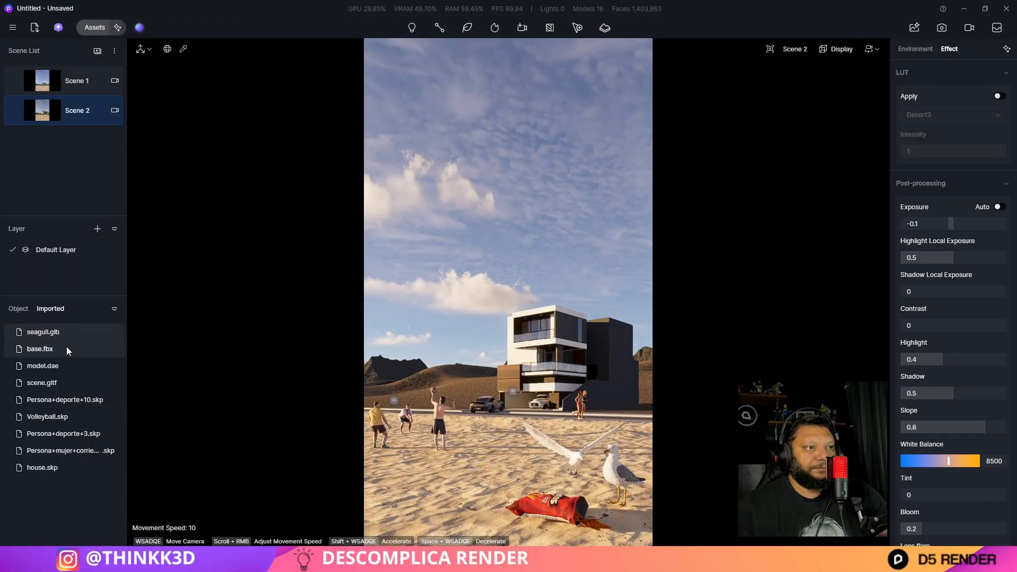
{"action": "left_click", "coordinate": [49, 331]}
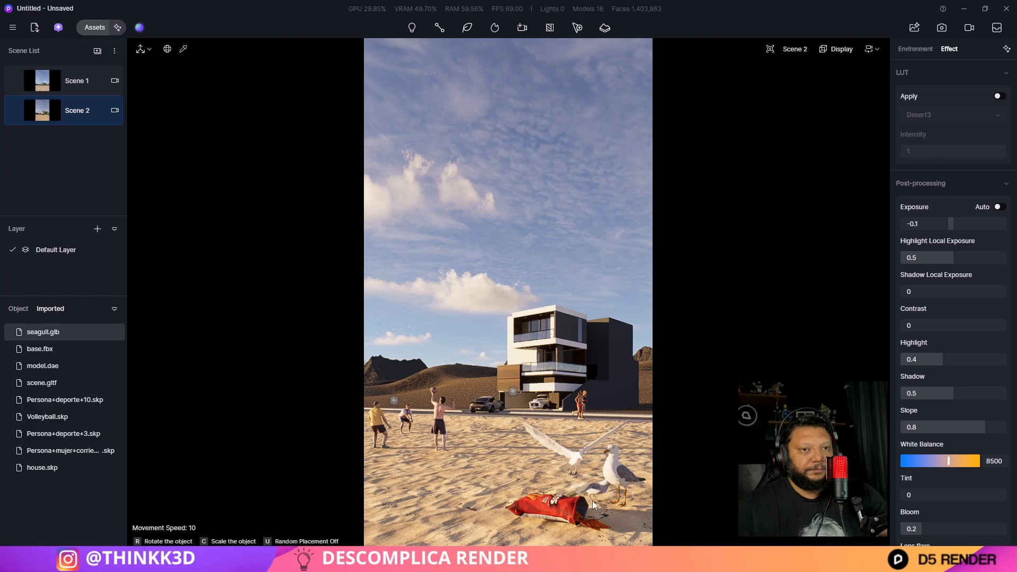
{"action": "left_click", "coordinate": [539, 489]}
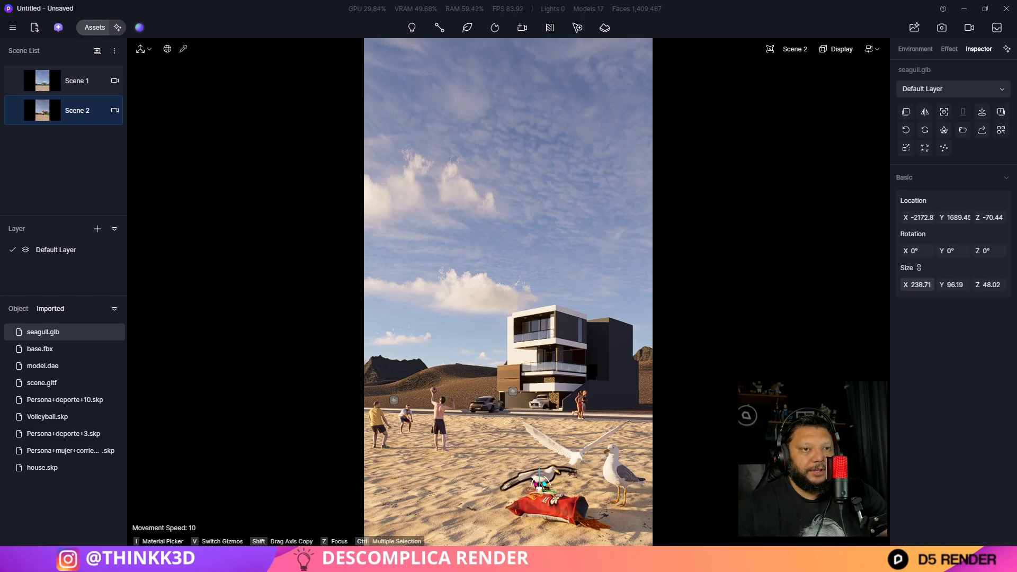
Move the flying seagull slightly away from the newly placed bird and rotate it to 331° about Z
{"action": "left_click", "coordinate": [578, 453]}
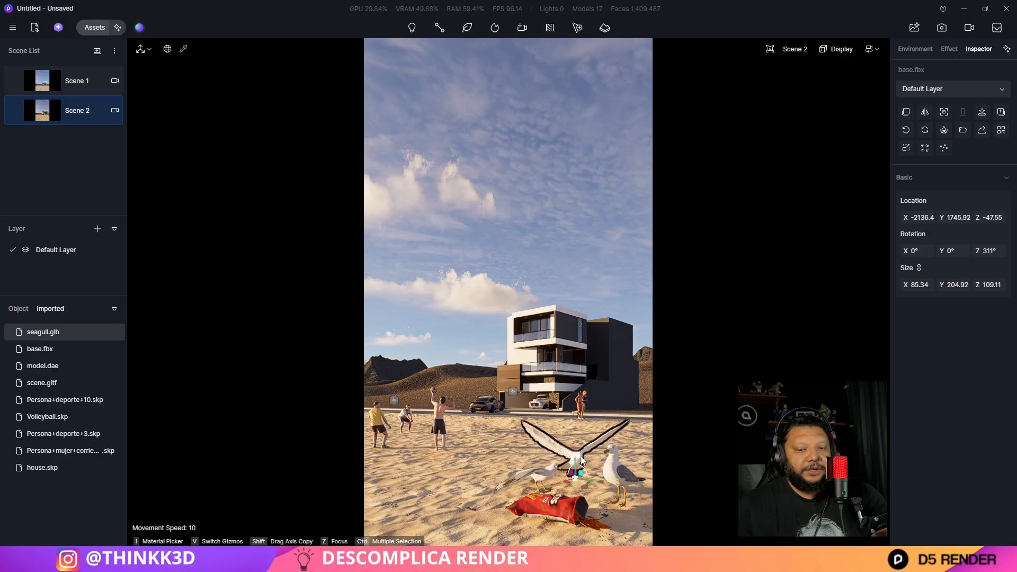
{"action": "left_click_drag", "start_coordinate": [565, 483], "coordinate": [587, 475]}
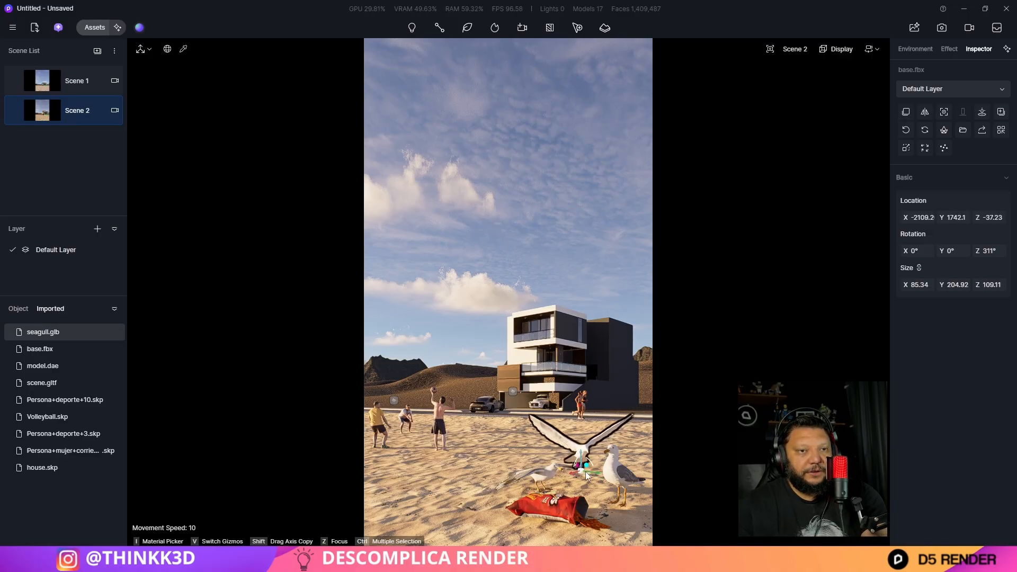
{"action": "left_click", "coordinate": [619, 468]}
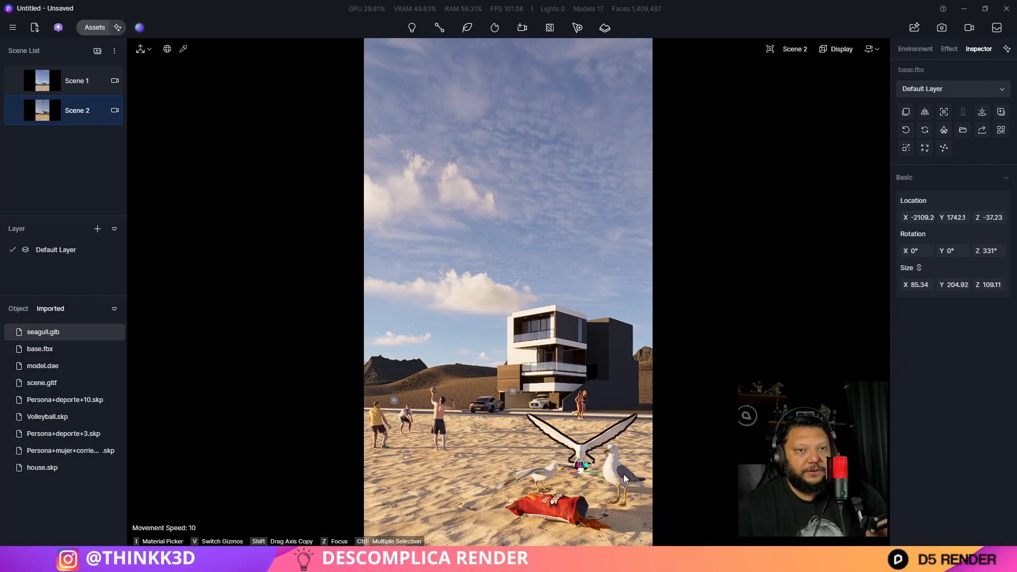
Scale down the standing seagull beside the chip bag and deselect it
{"action": "left_click_drag", "start_coordinate": [920, 286], "coordinate": [898, 286]}
{"action": "left_click", "coordinate": [632, 258]}
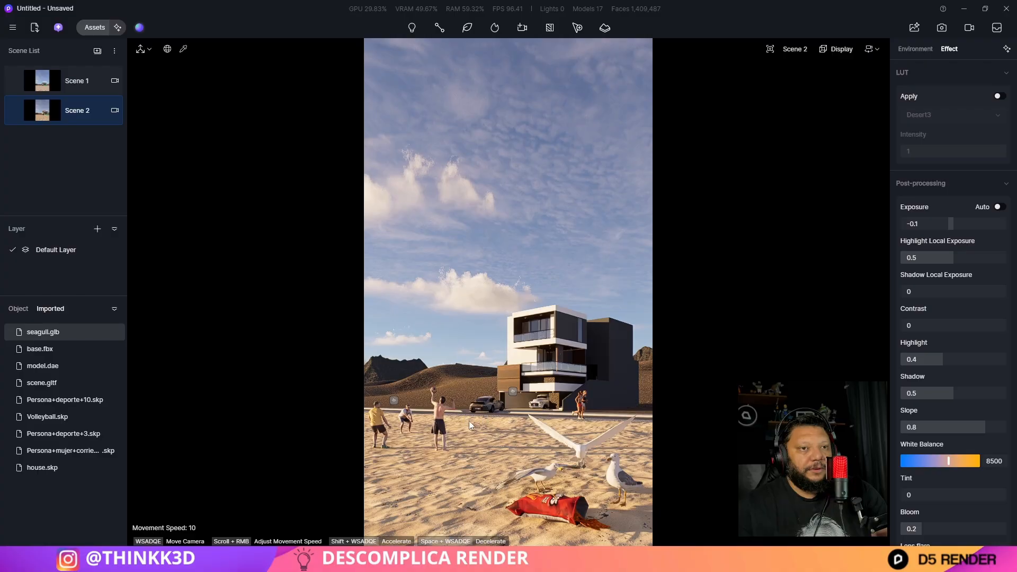
Import Pepsi V2 from the pepsi-max-coke-can-pepsi-max-kola-kutusu source folder and place the can in front of the chip bag
{"action": "left_click", "coordinate": [44, 28]}
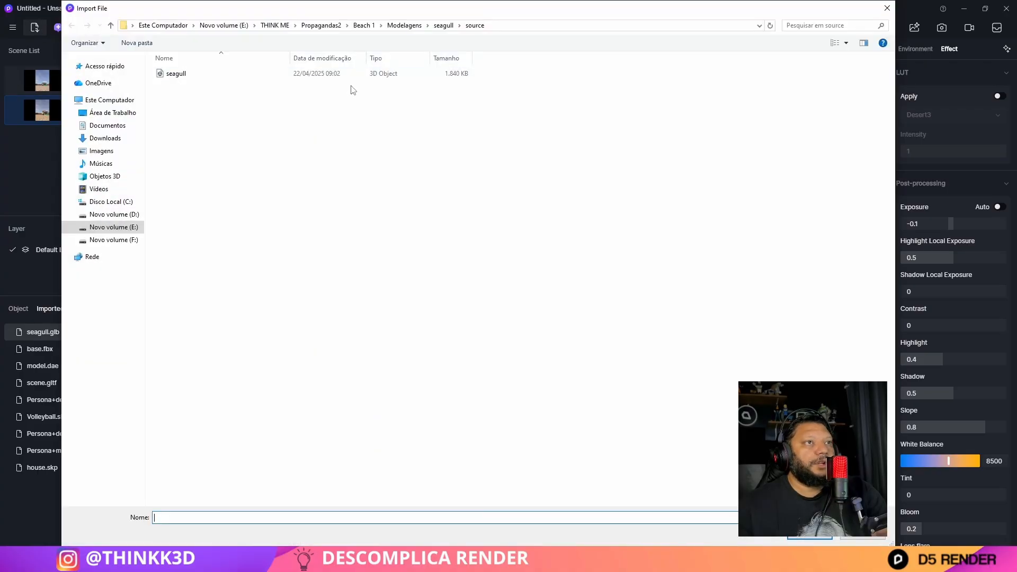
{"action": "left_click", "coordinate": [404, 25]}
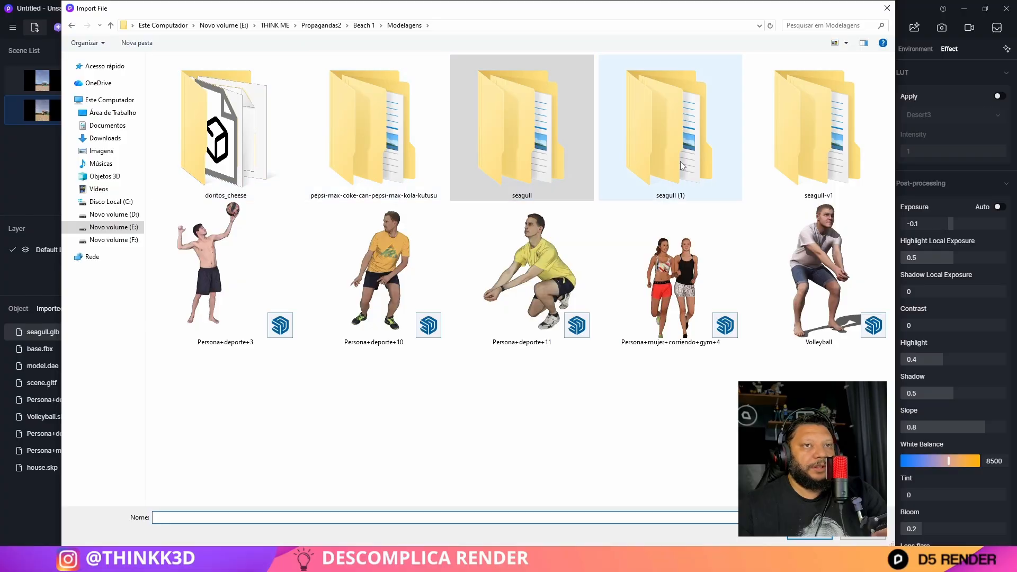
{"action": "double_click", "coordinate": [360, 139]}
{"action": "double_click", "coordinate": [180, 74]}
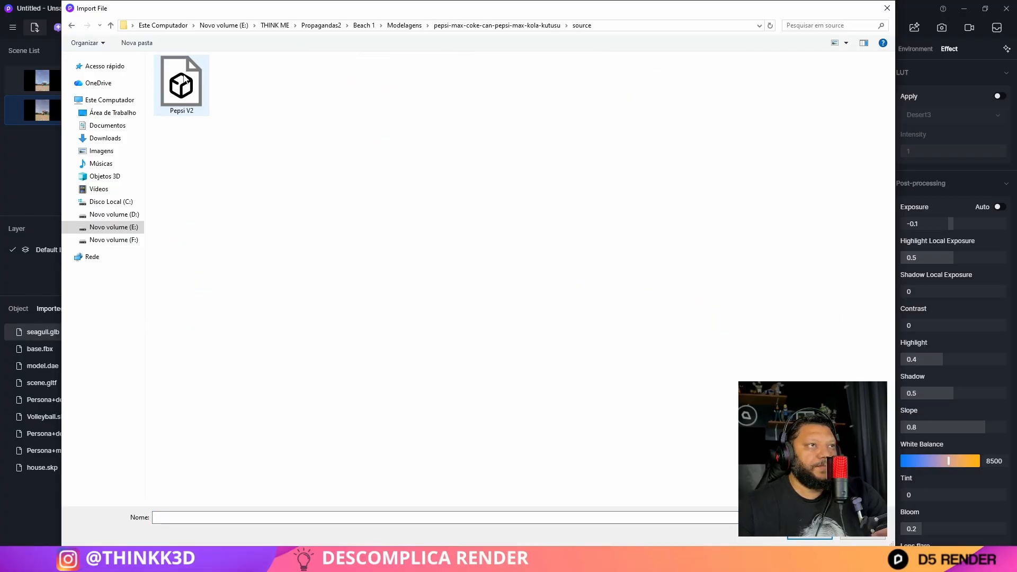
{"action": "double_click", "coordinate": [182, 81]}
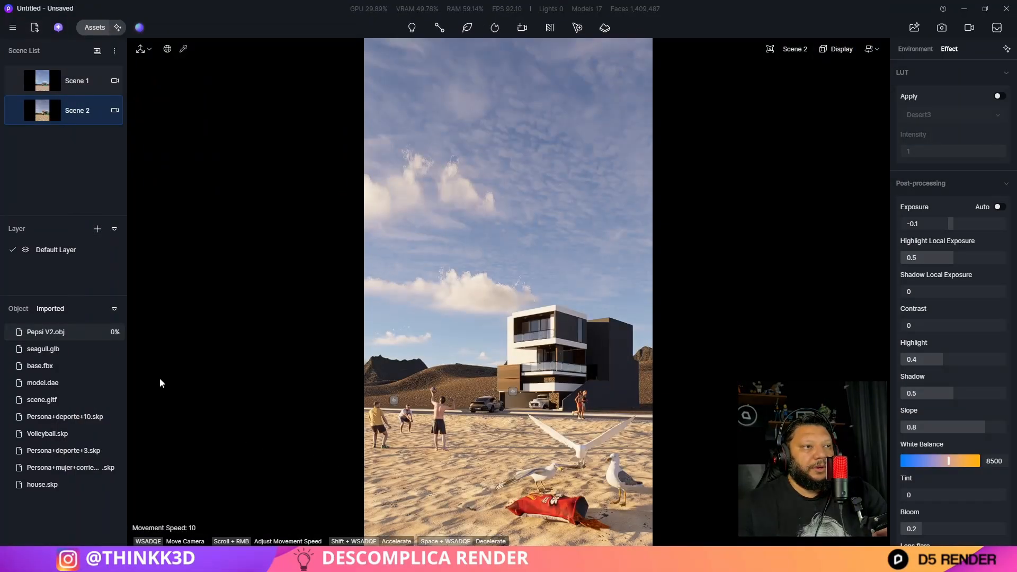
{"action": "left_click", "coordinate": [563, 532]}
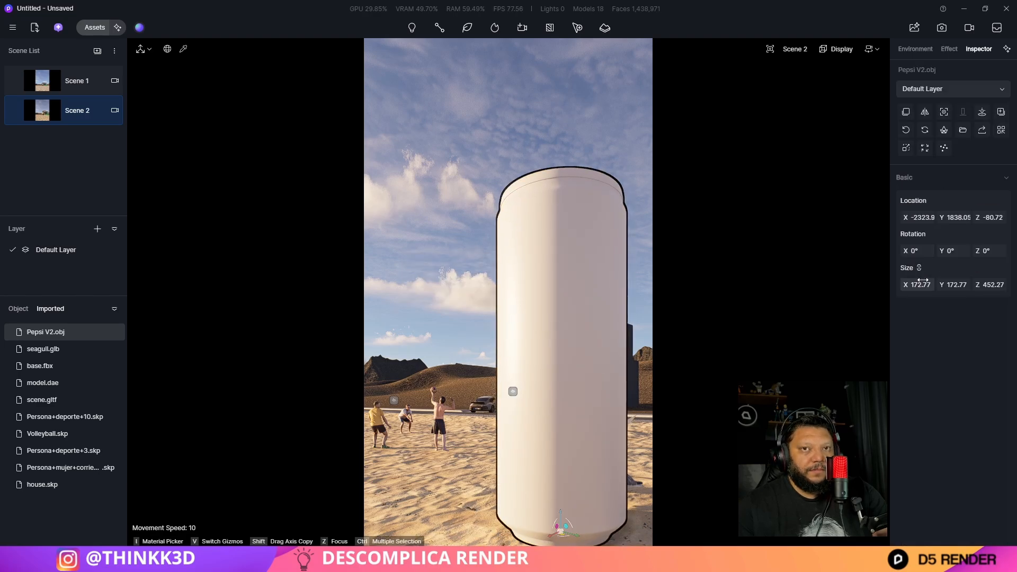
Scale the can to about 19.77 × 19.77 × 51.75 and lay it beside the chip bag at 294° X rotation
{"action": "left_click_drag", "start_coordinate": [922, 281], "coordinate": [902, 281]}
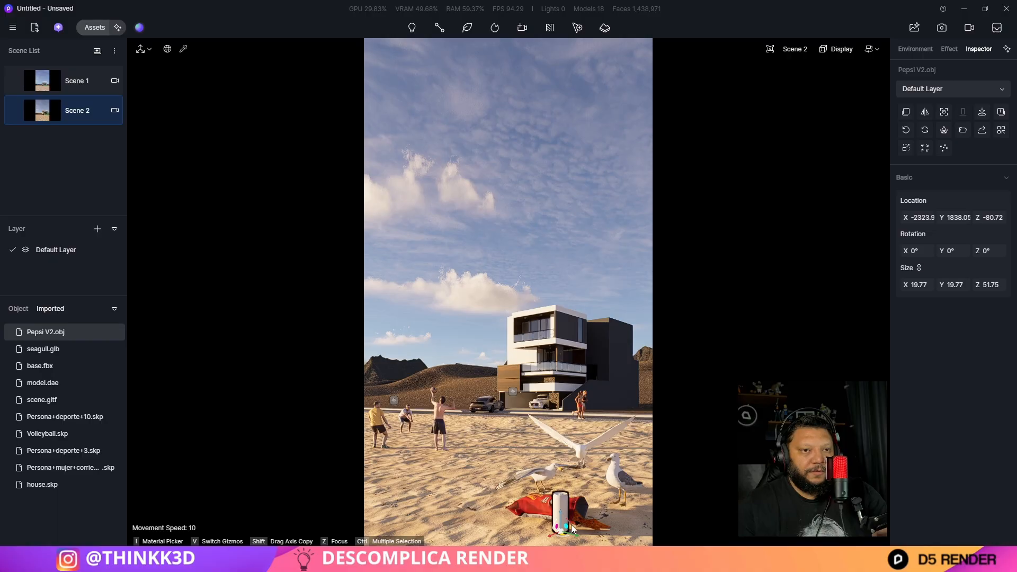
{"action": "mouse_move", "coordinate": [572, 528]}
{"action": "left_mouse_down"}
{"action": "mouse_move", "coordinate": [560, 522]}
{"action": "mouse_move", "coordinate": [554, 532]}
{"action": "left_mouse_up"}
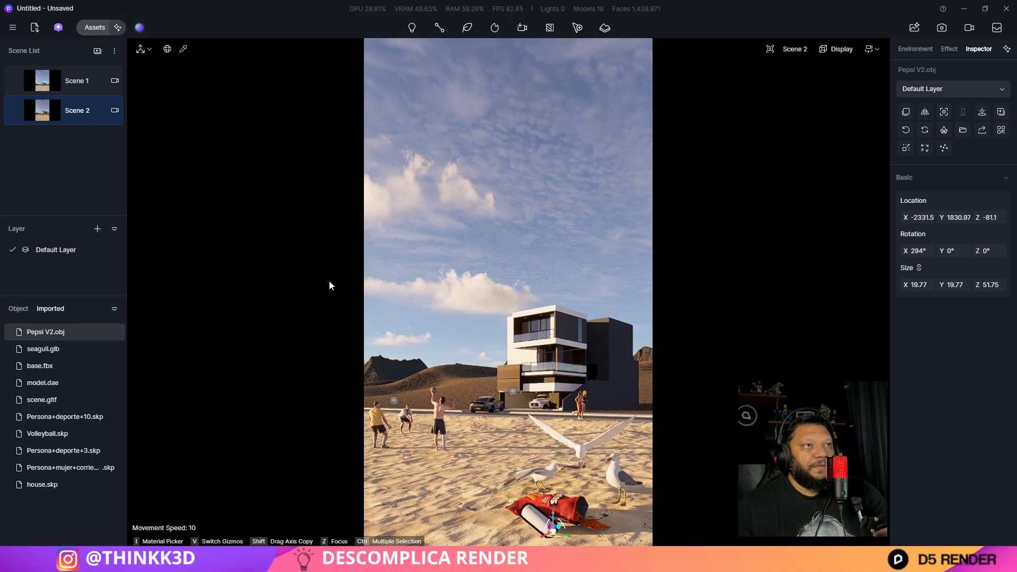
{"action": "key", "text": "Escape"}
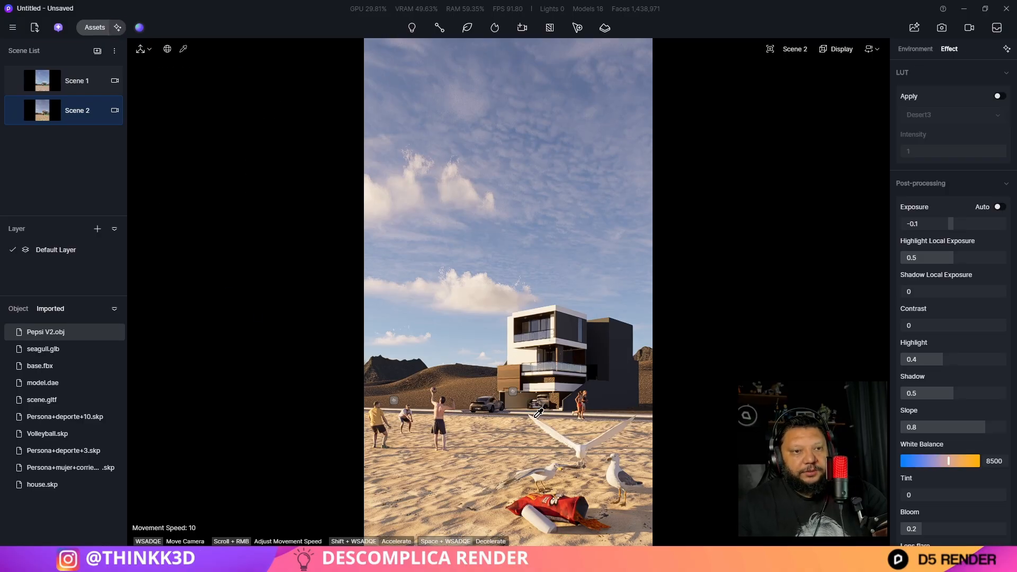
Apply Pepsi_V2_Material.003_BaseColor from the can's textures folder as the can material's base color map
{"action": "left_click", "coordinate": [545, 518]}
{"action": "left_click", "coordinate": [909, 225]}
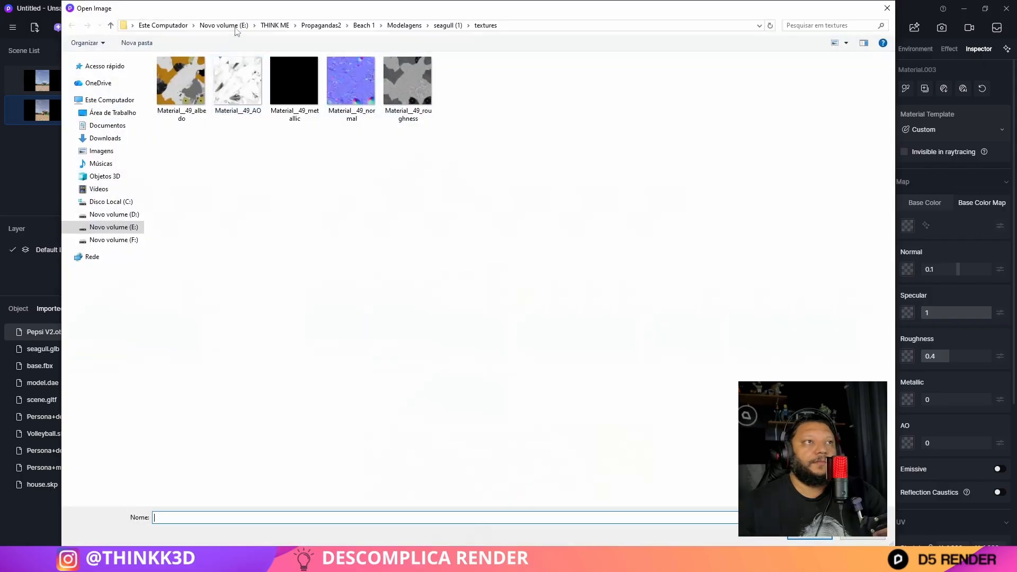
{"action": "left_click", "coordinate": [392, 25]}
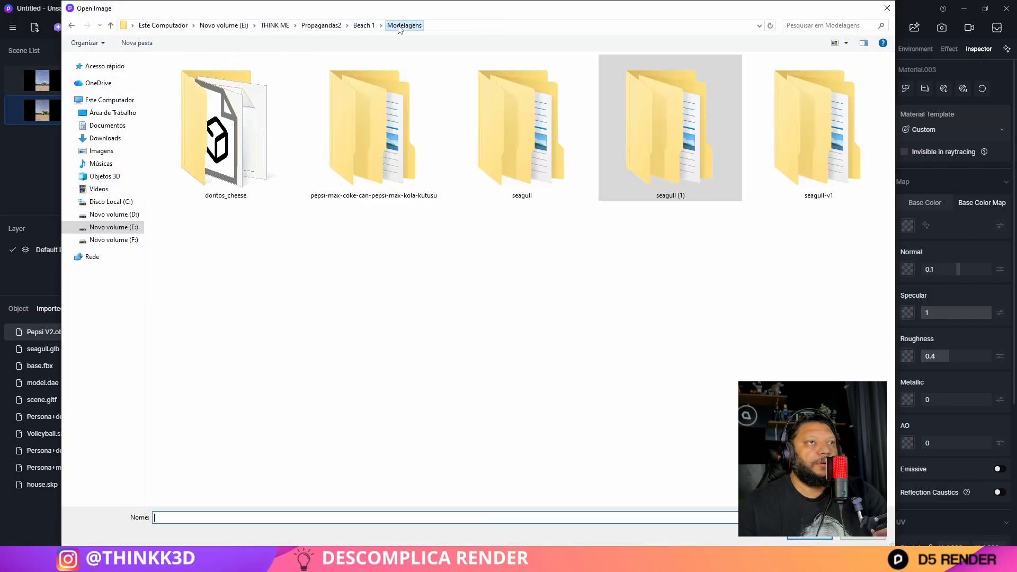
{"action": "left_click", "coordinate": [394, 198]}
{"action": "double_click", "coordinate": [394, 196]}
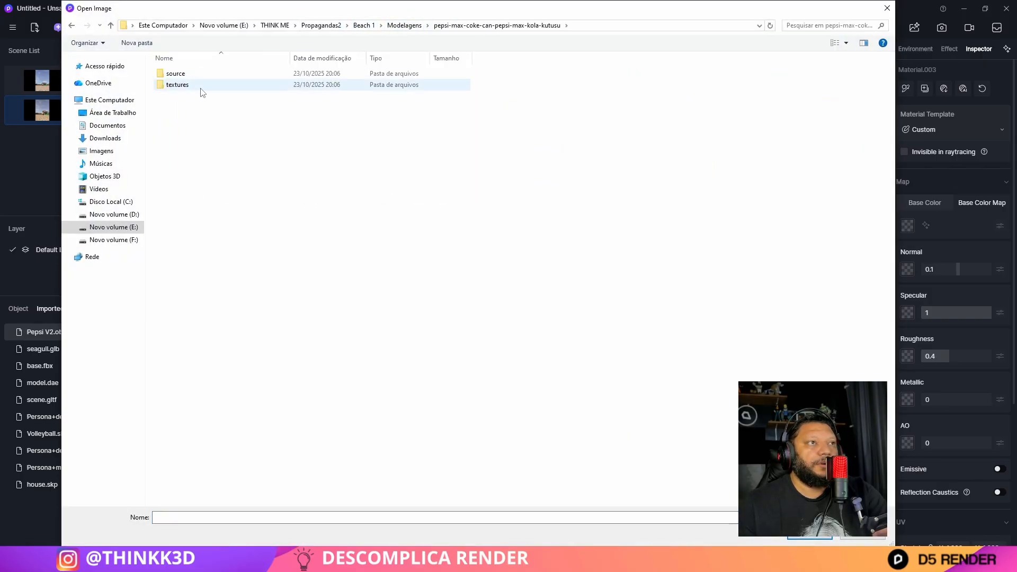
{"action": "double_click", "coordinate": [196, 85]}
{"action": "left_click", "coordinate": [195, 90]}
{"action": "left_click", "coordinate": [237, 80]}
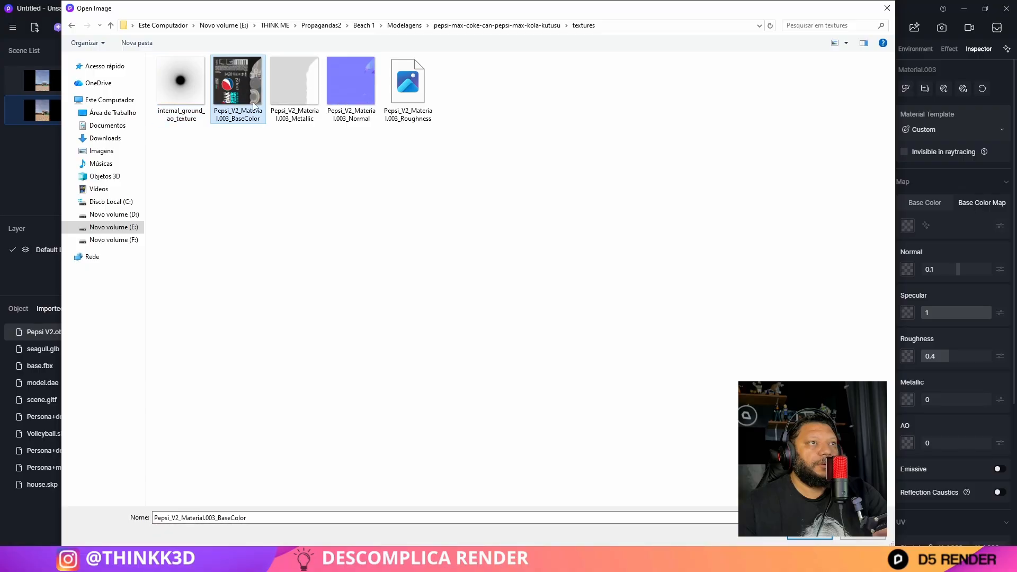
{"action": "double_click", "coordinate": [237, 80]}
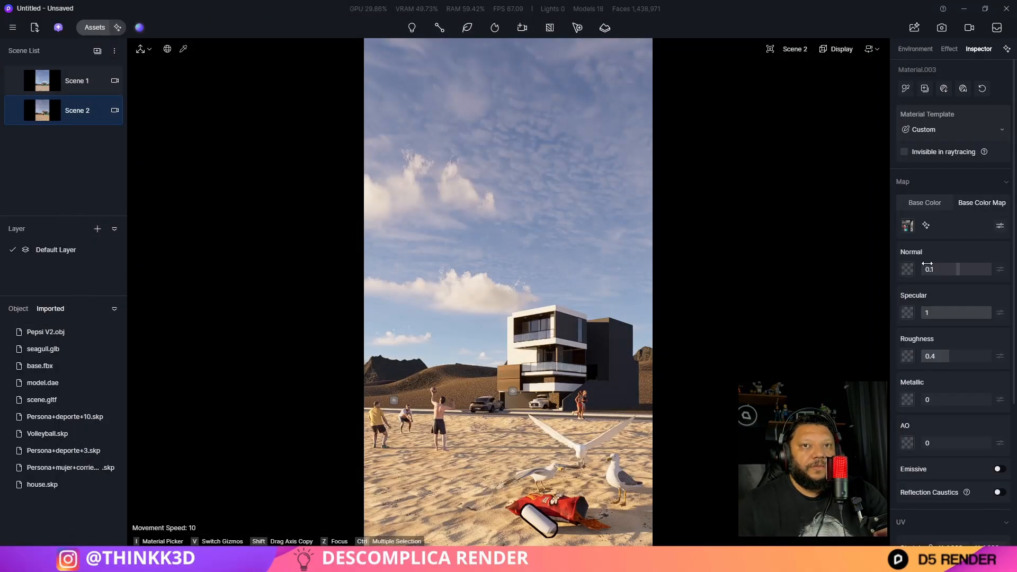
Assign Pepsi_V2_Material.003_Normal as the can material's normal map
{"action": "left_click", "coordinate": [908, 269]}
{"action": "left_click", "coordinate": [352, 87]}
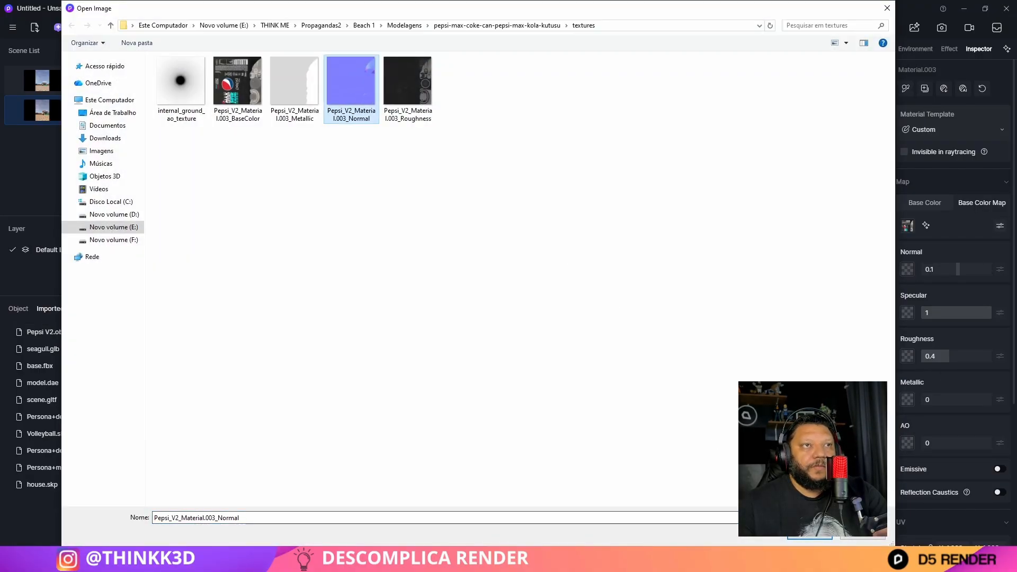
{"action": "left_click", "coordinate": [809, 535]}
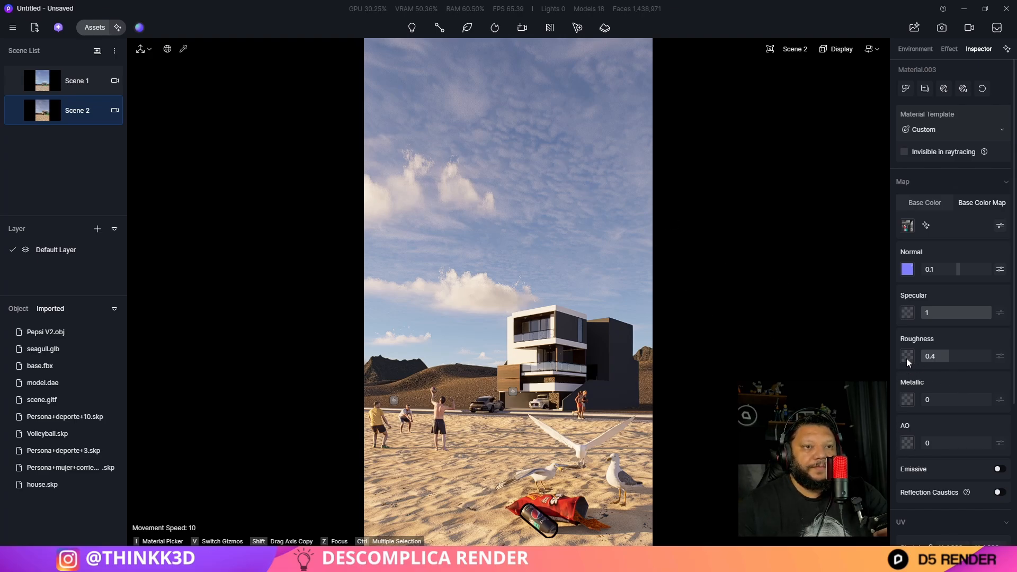
Assign Pepsi_V2_Material.003_Roughness and Pepsi_V2_Material.003_Metallic as the can material's roughness and metallic maps
{"action": "left_click", "coordinate": [907, 356]}
{"action": "left_click", "coordinate": [408, 87]}
{"action": "left_click", "coordinate": [824, 542]}
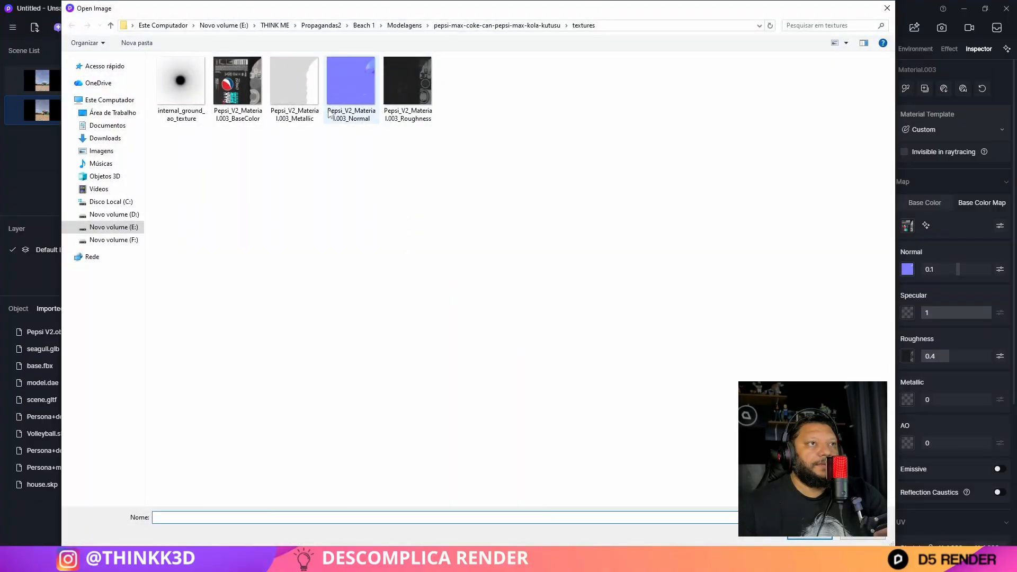
{"action": "left_click", "coordinate": [306, 97]}
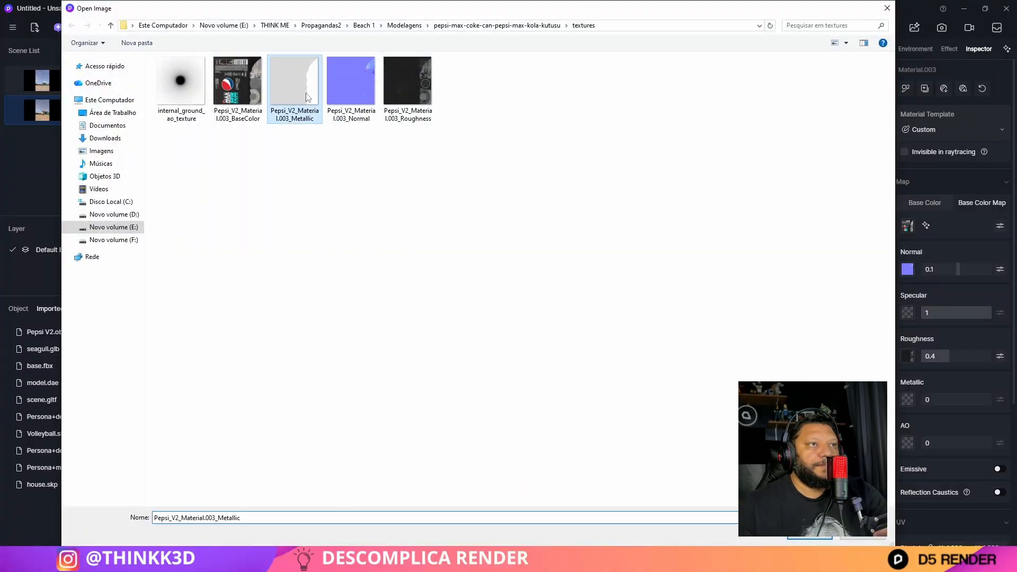
{"action": "left_click", "coordinate": [817, 537]}
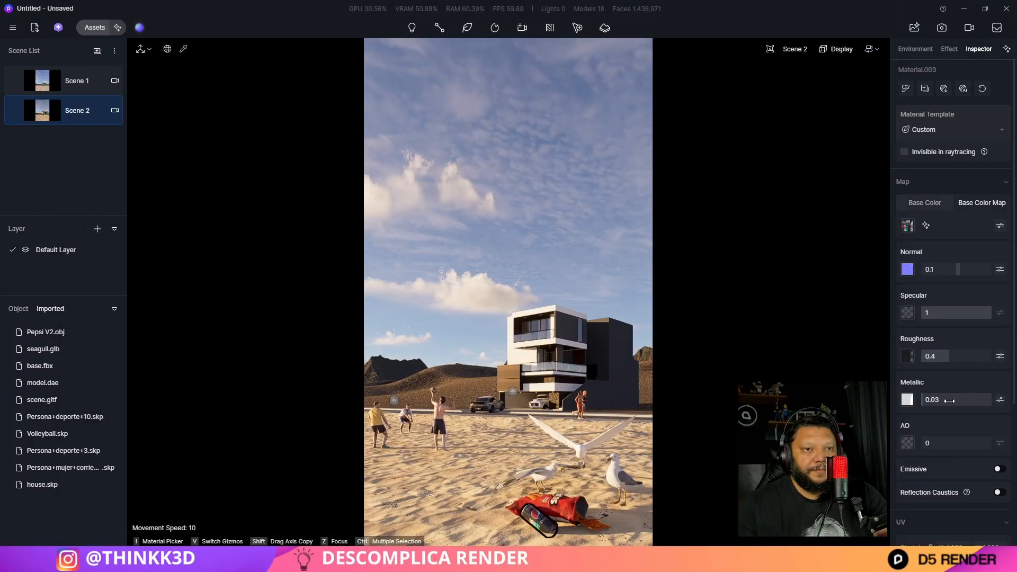
Set the can material's metallic to 0.29, roughness to 0.3 and specular to 0.94
{"action": "left_click_drag", "start_coordinate": [949, 401], "coordinate": [941, 401]}
{"action": "mouse_move", "coordinate": [942, 354]}
{"action": "left_mouse_down"}
{"action": "mouse_move", "coordinate": [953, 354]}
{"action": "mouse_move", "coordinate": [950, 322]}
{"action": "mouse_move", "coordinate": [935, 356]}
{"action": "left_mouse_up"}
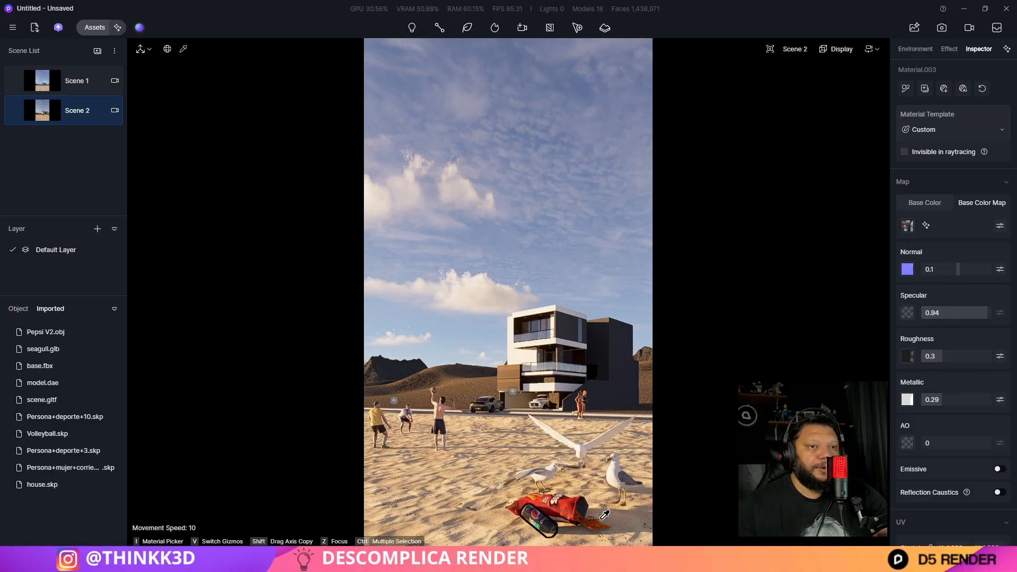
{"action": "key", "text": "Escape"}
Move the Pepsi can closer against the chip bag and change its X rotation to 285°
{"action": "left_click", "coordinate": [557, 534]}
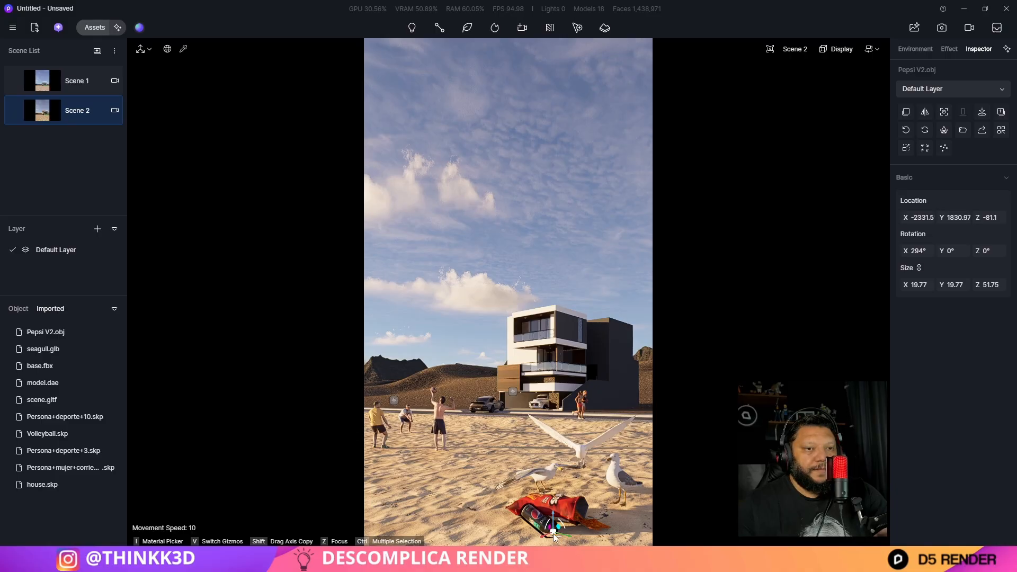
{"action": "left_click_drag", "start_coordinate": [553, 533], "coordinate": [559, 503]}
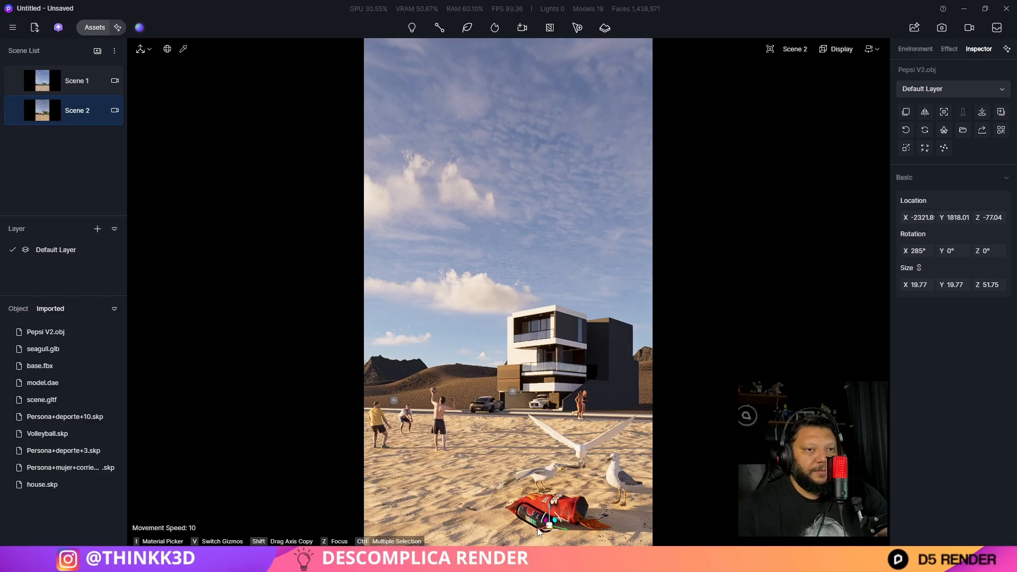
{"action": "left_click_drag", "start_coordinate": [535, 528], "coordinate": [533, 529]}
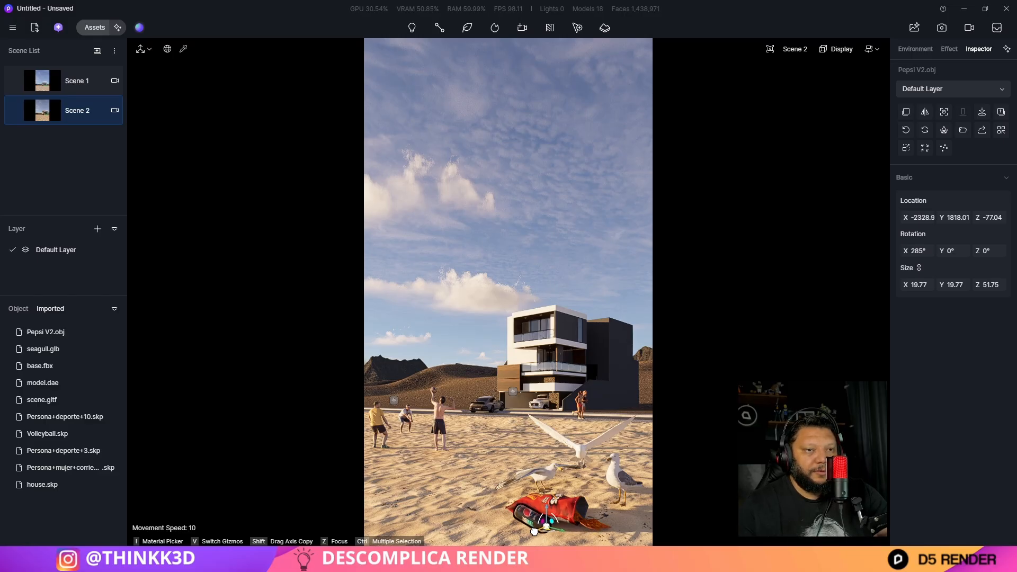
{"action": "left_click", "coordinate": [570, 290]}
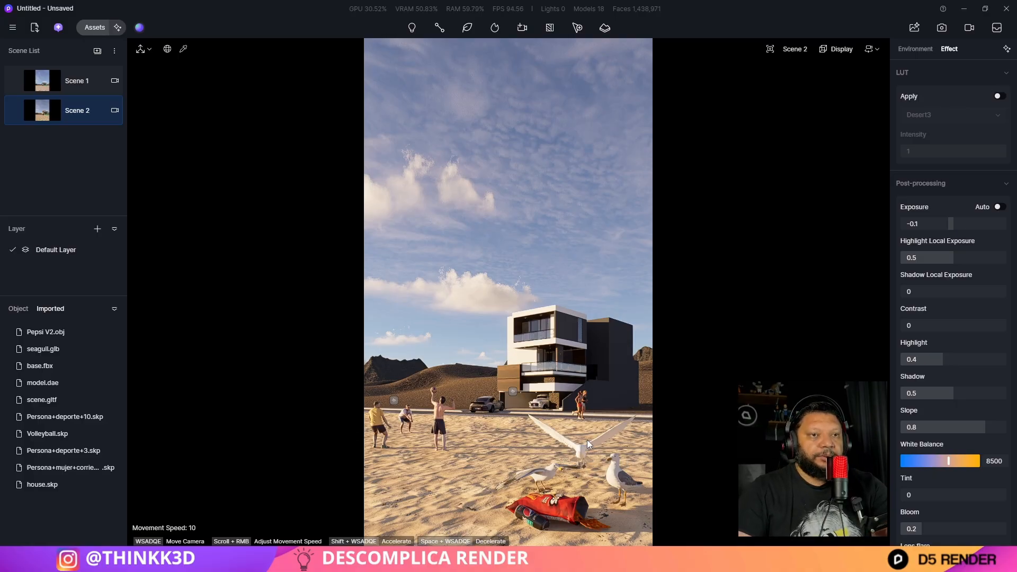
Assign WingColV2a from the seagull-v1 textures folder as the base color map of the flying seagull's wing material
{"action": "left_click", "coordinate": [582, 452]}
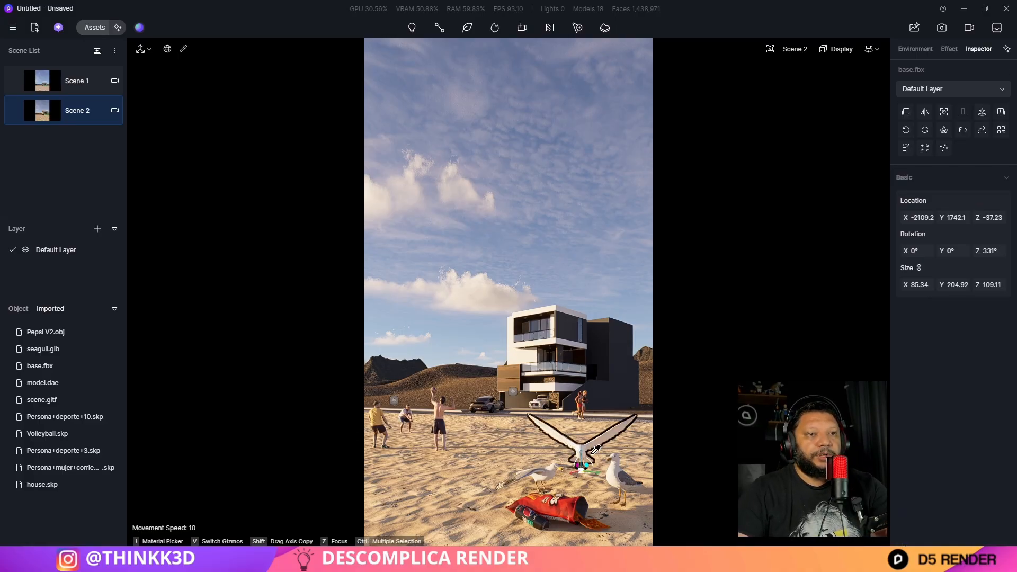
{"action": "left_click", "coordinate": [596, 449]}
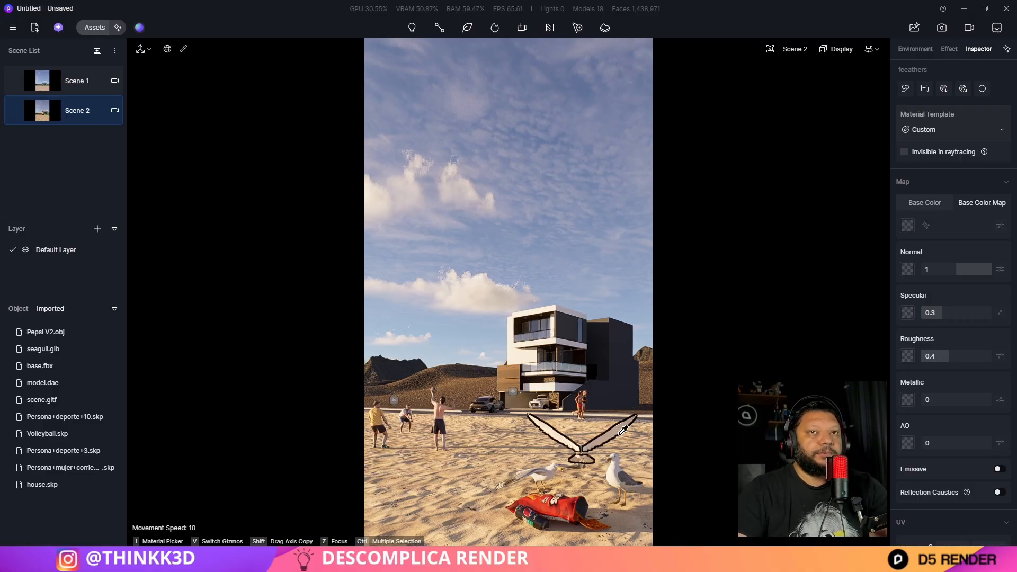
{"action": "key", "text": "Escape"}
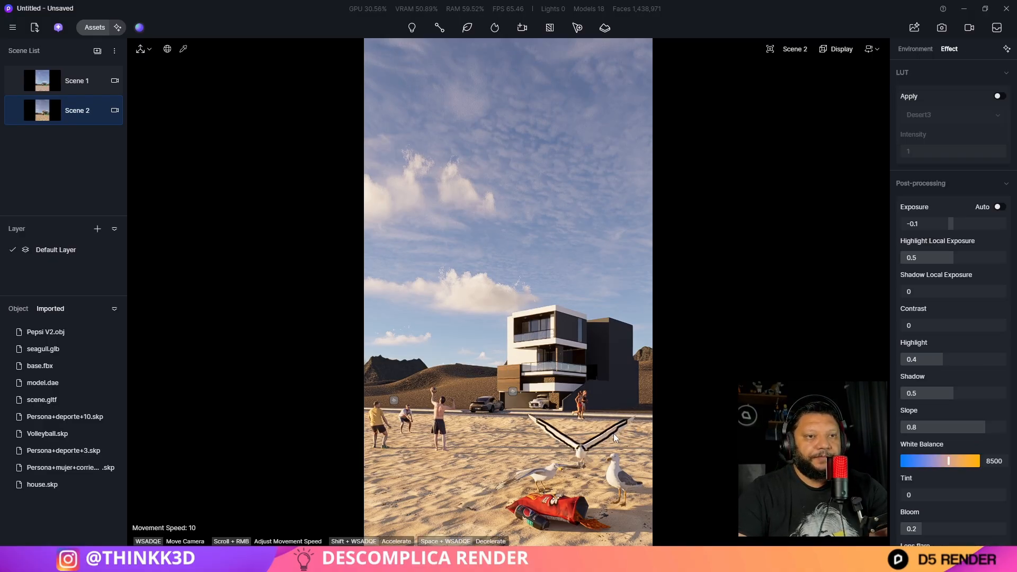
{"action": "left_click", "coordinate": [605, 414]}
{"action": "left_click", "coordinate": [907, 225]}
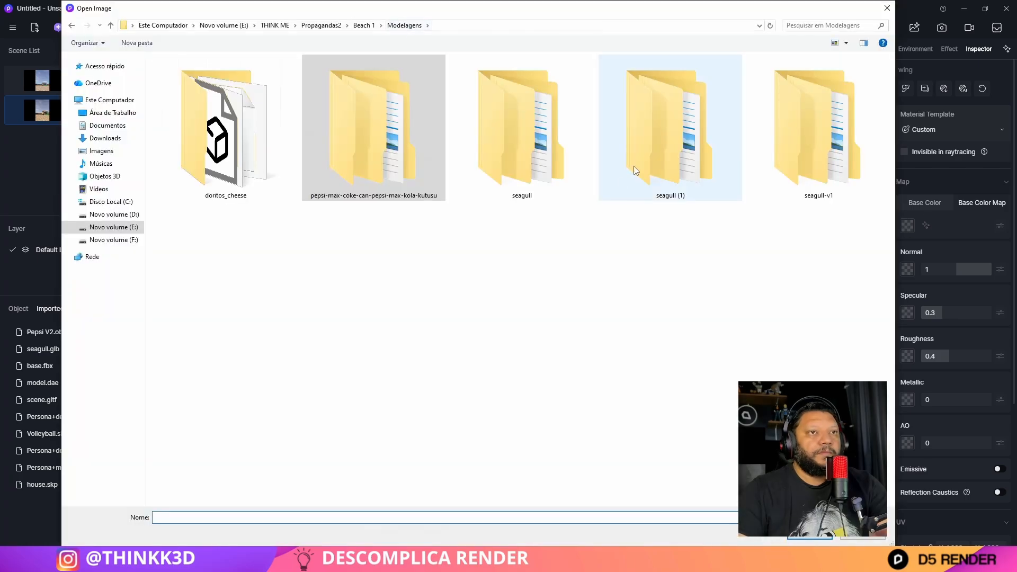
{"action": "double_click", "coordinate": [619, 191]}
{"action": "double_click", "coordinate": [177, 85]}
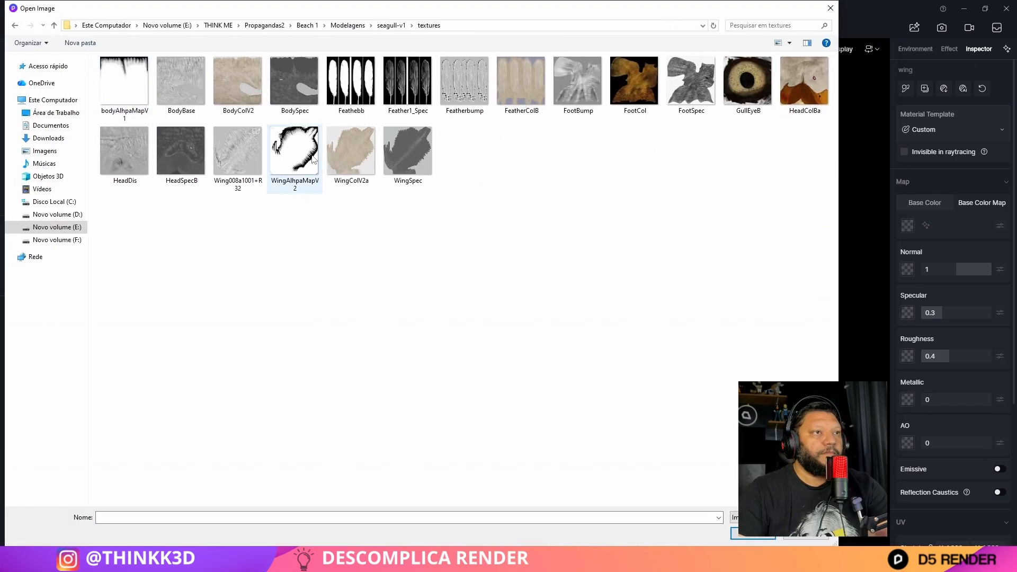
{"action": "left_click", "coordinate": [351, 154]}
{"action": "left_click", "coordinate": [757, 535]}
Assign WingSpec as the wing material's specular map
{"action": "left_click", "coordinate": [907, 313]}
{"action": "left_click", "coordinate": [407, 154]}
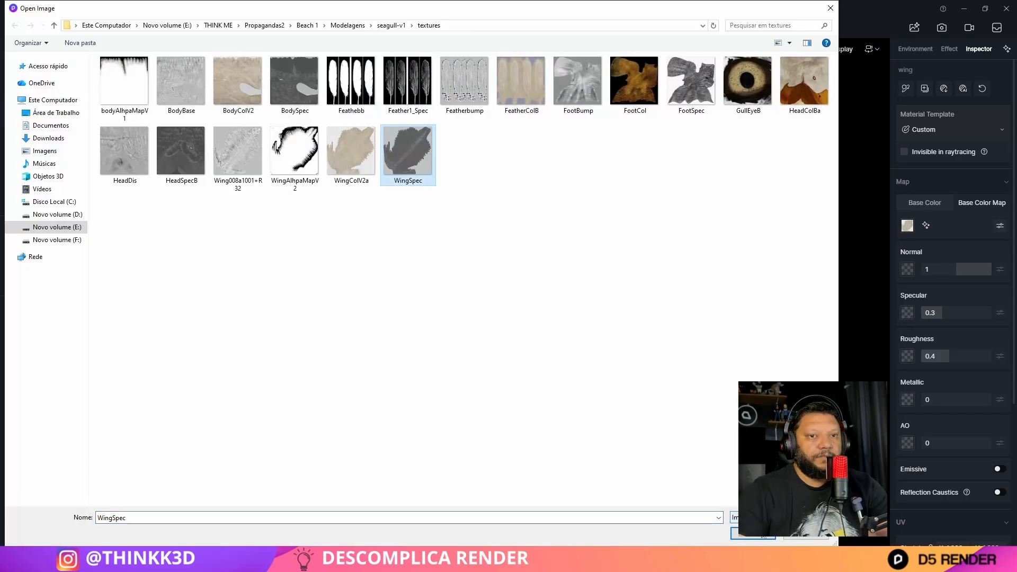
{"action": "left_click", "coordinate": [757, 536]}
Assign FeatherColB as the base color map of the flying seagull's feather material
{"action": "left_click", "coordinate": [621, 424]}
{"action": "left_click", "coordinate": [904, 225]}
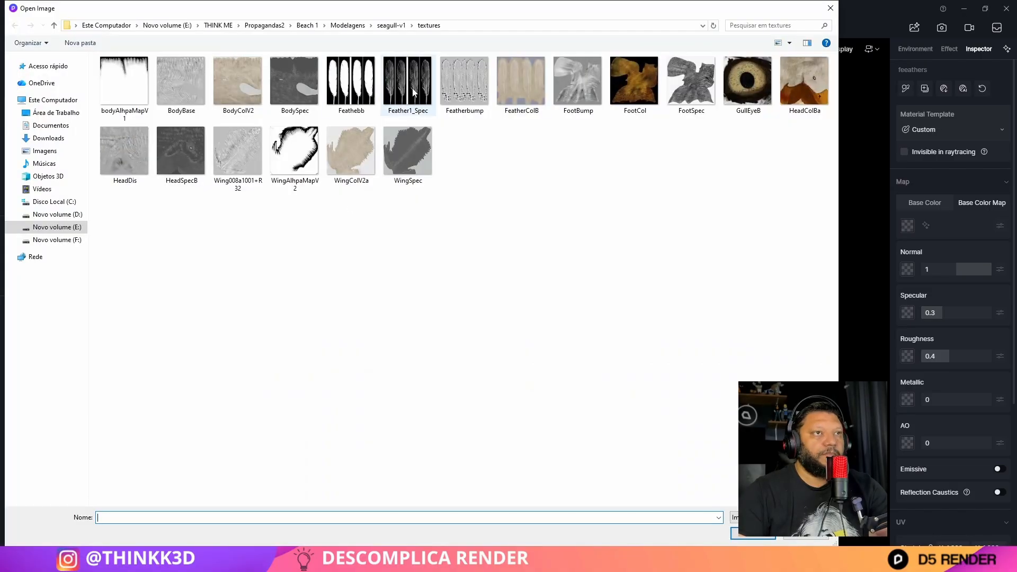
{"action": "left_click", "coordinate": [521, 85]}
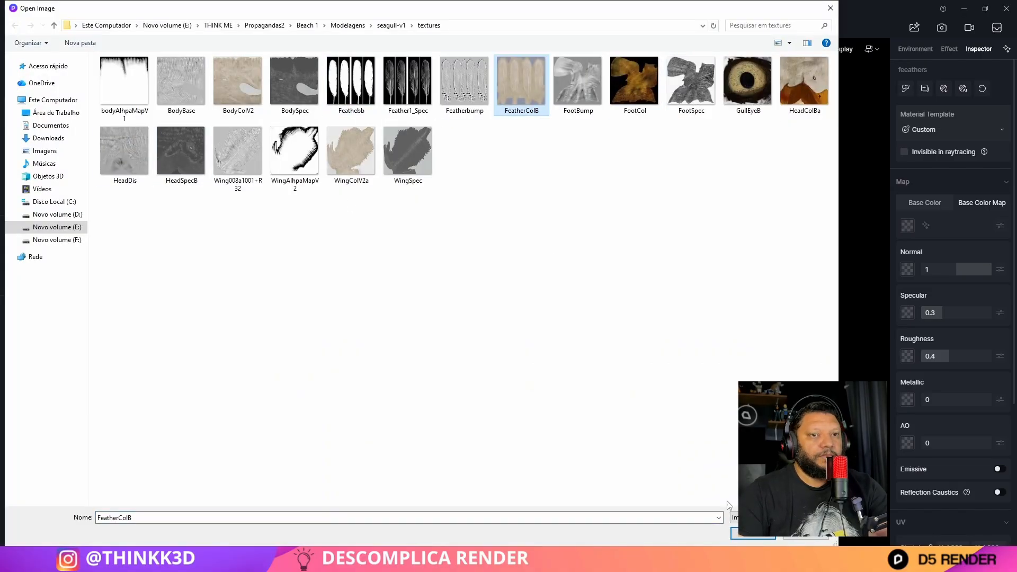
{"action": "left_click", "coordinate": [752, 533]}
Assign Feather1_Spec as the feather material's specular map
{"action": "left_click", "coordinate": [907, 313]}
{"action": "left_click", "coordinate": [804, 533]}
{"action": "left_click", "coordinate": [909, 314]}
{"action": "left_click", "coordinate": [408, 84]}
{"action": "left_click", "coordinate": [753, 533]}
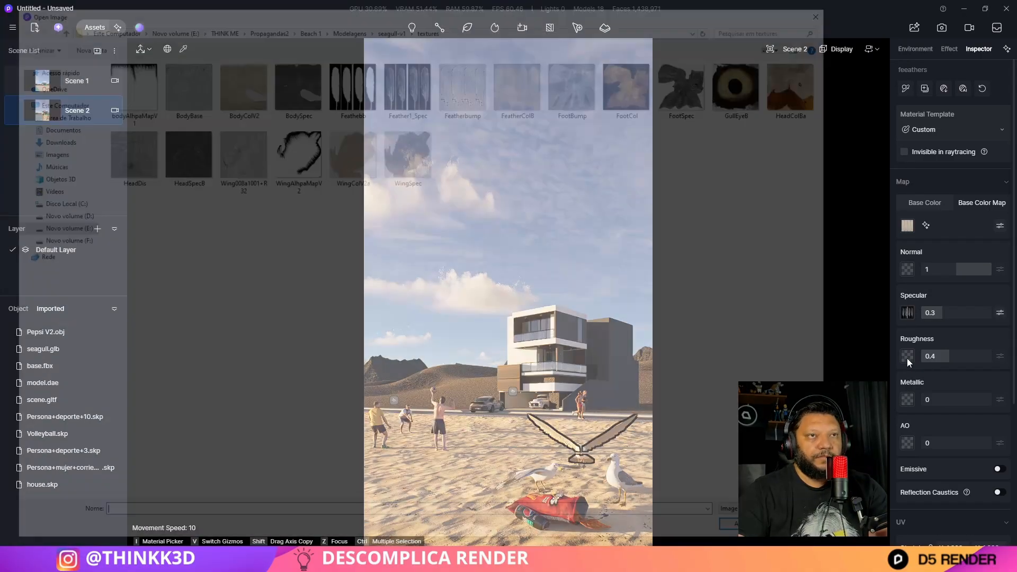
Assign Feathebb as the feather material's roughness map
{"action": "left_click", "coordinate": [907, 356]}
{"action": "left_click", "coordinate": [420, 96]}
{"action": "left_click", "coordinate": [350, 80]}
{"action": "left_click", "coordinate": [753, 533]}
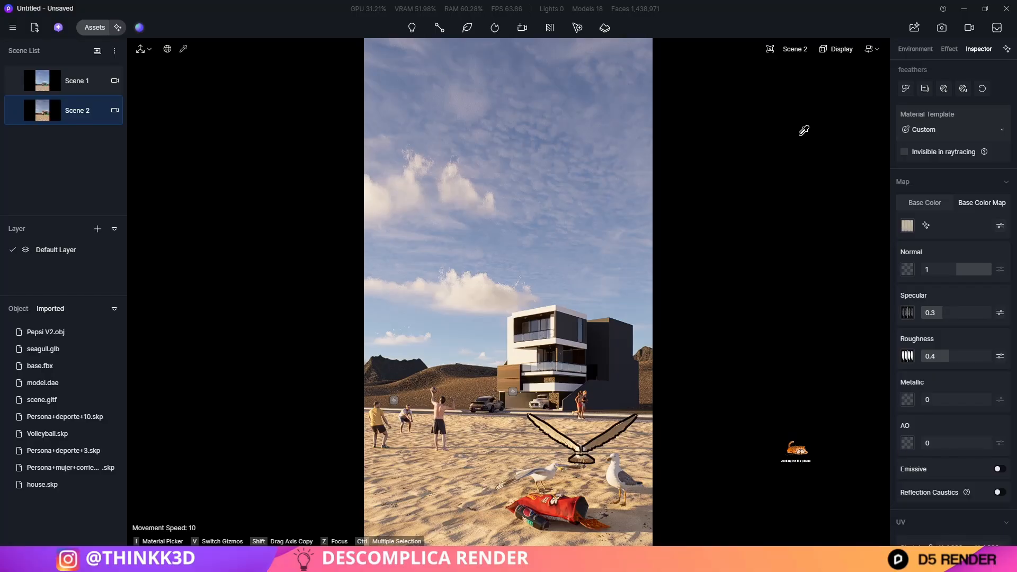
Switch the feather material to the Displacement template with Featherbump as height map, and slightly lower its roughness and raise its specular
{"action": "left_click", "coordinate": [907, 356]}
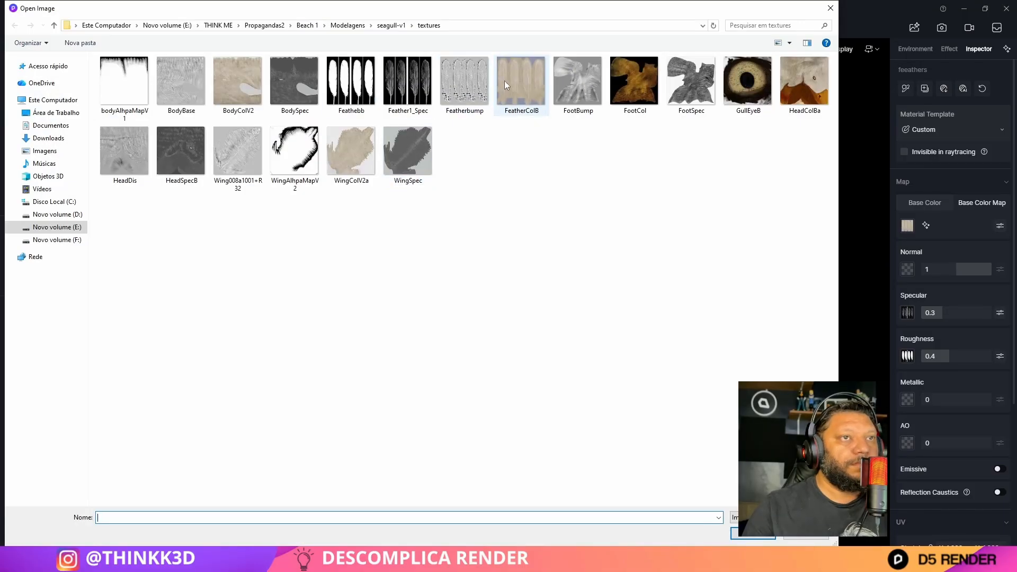
{"action": "left_click", "coordinate": [826, 8]}
{"action": "left_click", "coordinate": [951, 129]}
{"action": "left_click", "coordinate": [932, 222]}
{"action": "left_click", "coordinate": [906, 508]}
{"action": "left_click", "coordinate": [460, 80]}
{"action": "left_click", "coordinate": [753, 533]}
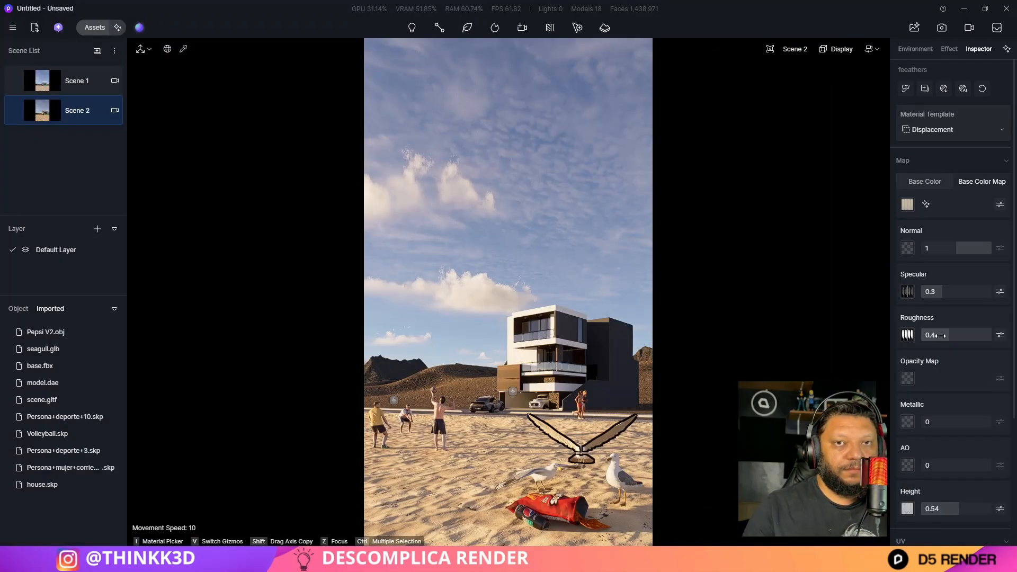
{"action": "left_click_drag", "start_coordinate": [949, 335], "coordinate": [940, 335]}
{"action": "left_click_drag", "start_coordinate": [942, 291], "coordinate": [946, 291]}
Assign BodyColV2 and BodySpec as the base color and specular maps of the flying seagull's body material
{"action": "left_click", "coordinate": [583, 465]}
{"action": "left_click", "coordinate": [907, 225]}
{"action": "left_click", "coordinate": [237, 80]}
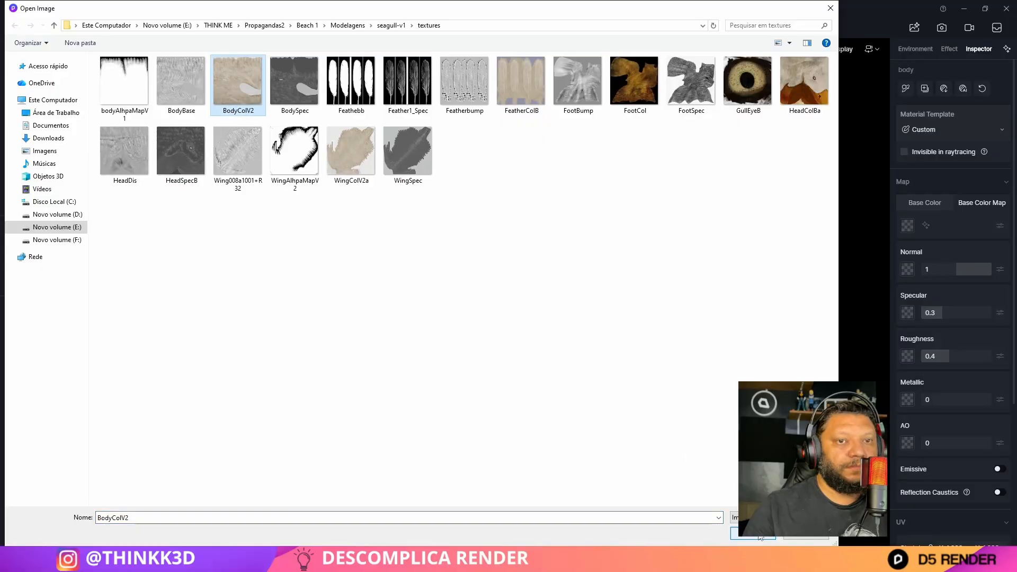
{"action": "left_click", "coordinate": [294, 80]}
{"action": "left_click", "coordinate": [752, 533]}
Assign BodyBase as the body material's roughness map and bodyAlhpaMapV1 as its AO map
{"action": "left_click", "coordinate": [907, 356]}
{"action": "left_click", "coordinate": [181, 81]}
{"action": "left_click", "coordinate": [752, 533]}
{"action": "left_click", "coordinate": [906, 443]}
{"action": "left_click", "coordinate": [124, 81]}
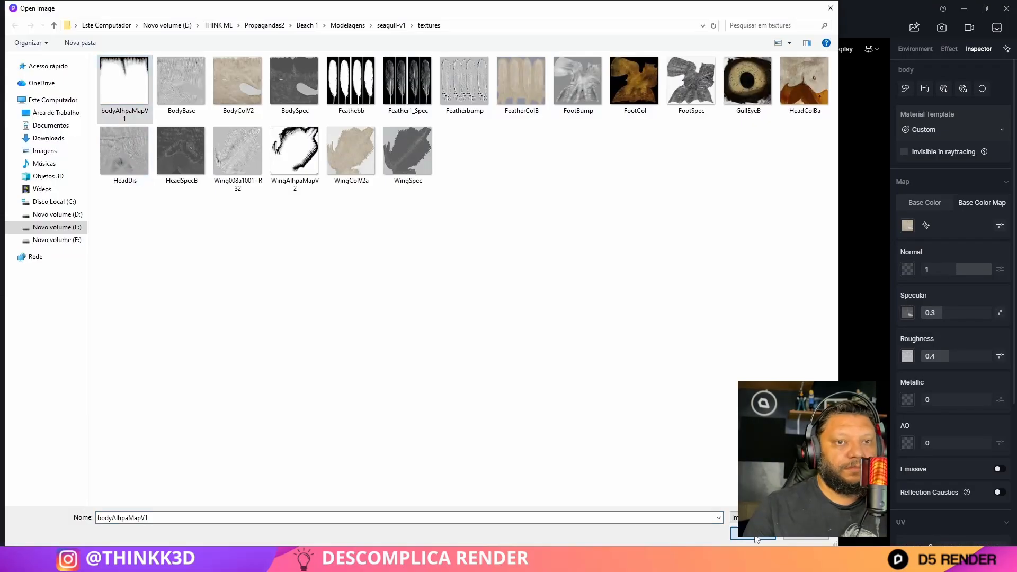
{"action": "left_click", "coordinate": [752, 533]}
Set the body material's AO to 0.48, roughness to 0.27 and specular to 0.25
{"action": "left_click_drag", "start_coordinate": [924, 443], "coordinate": [954, 443]}
{"action": "left_click_drag", "start_coordinate": [949, 356], "coordinate": [954, 356]}
{"action": "left_click_drag", "start_coordinate": [942, 313], "coordinate": [937, 312]}
Assign HeadColBa as the base color map of the flying seagull's head material
{"action": "scroll", "coordinate": [553, 312], "scroll_direction": "up", "scroll_amount": 5}
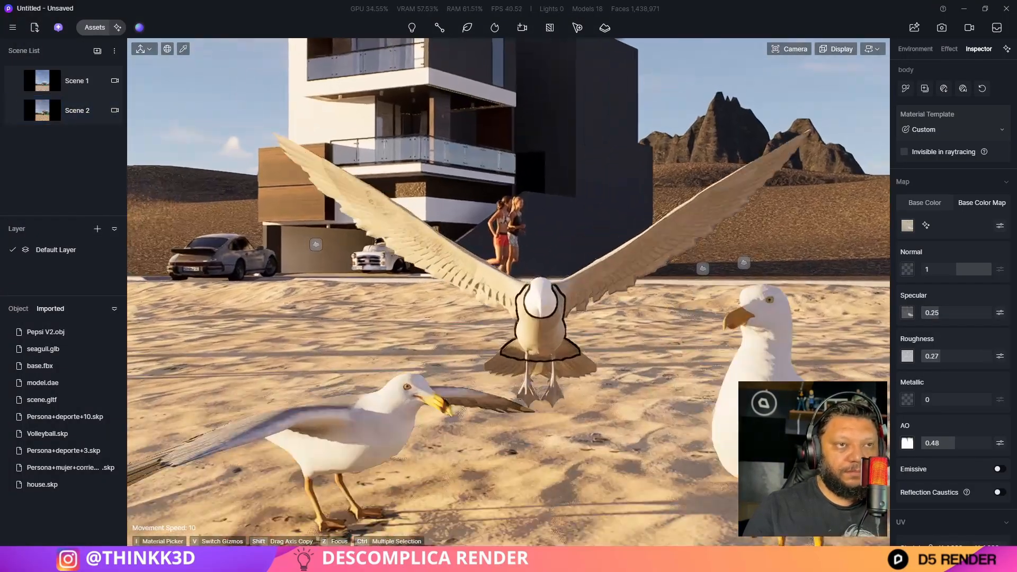
{"action": "left_click", "coordinate": [553, 311]}
{"action": "left_click", "coordinate": [907, 225]}
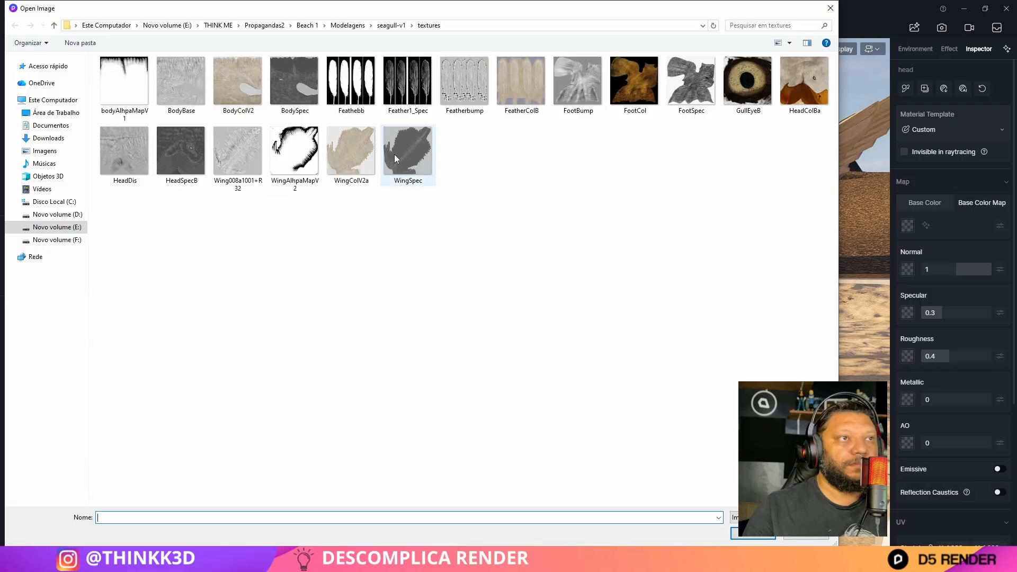
{"action": "left_click", "coordinate": [748, 81]}
{"action": "left_click", "coordinate": [752, 533]}
Assign GullEyeB as the base color map of the flying seagull's eye material
{"action": "left_click", "coordinate": [710, 297]}
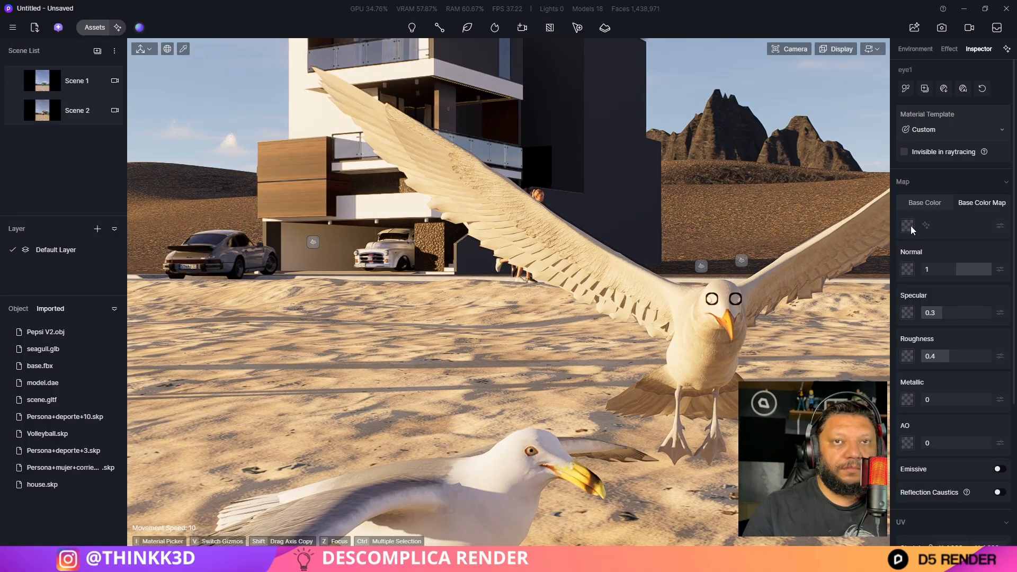
{"action": "left_click", "coordinate": [907, 225]}
{"action": "left_click", "coordinate": [764, 535]}
Assign FootCol as the base color map of the flying seagull's feet material
{"action": "left_click", "coordinate": [696, 415]}
{"action": "left_click", "coordinate": [907, 225]}
{"action": "left_click", "coordinate": [634, 79]}
{"action": "left_click", "coordinate": [752, 533]}
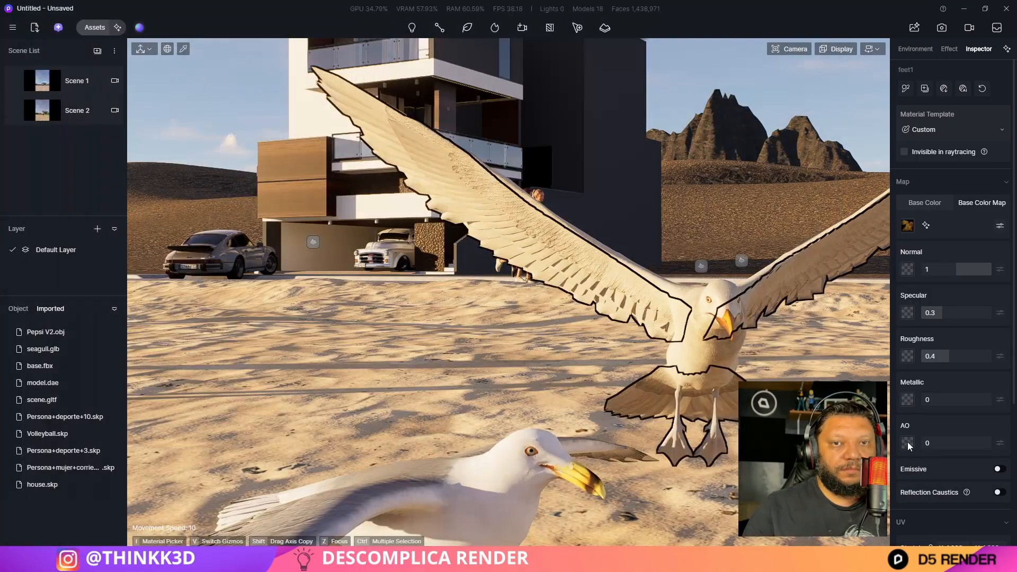
Assign FootBump as the feet material's AO map, with specular 0.16, roughness 0.63 and AO 0.38
{"action": "left_click", "coordinate": [907, 269]}
{"action": "left_click", "coordinate": [578, 81]}
{"action": "left_click", "coordinate": [753, 534]}
Lighten the flying seagull's body and feathers by adjusting the settings of their base color maps
{"action": "left_click", "coordinate": [705, 344]}
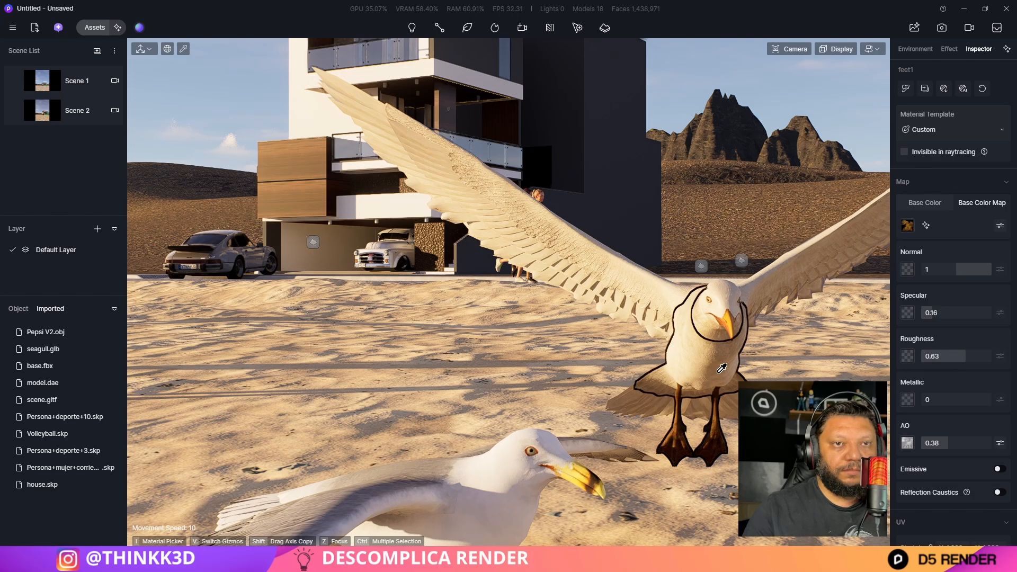
{"action": "left_click", "coordinate": [1000, 225]}
{"action": "left_click_drag", "start_coordinate": [948, 369], "coordinate": [964, 369]}
{"action": "left_click", "coordinate": [831, 247]}
{"action": "left_click", "coordinate": [998, 205]}
{"action": "left_click_drag", "start_coordinate": [947, 323], "coordinate": [980, 317]}
{"action": "left_click", "coordinate": [834, 239]}
Darken the flying seagull's wings by adjusting their base color and base color map settings
{"action": "left_click", "coordinate": [924, 202]}
{"action": "left_click", "coordinate": [908, 225]}
{"action": "mouse_move", "coordinate": [905, 266]}
{"action": "left_mouse_down"}
{"action": "mouse_move", "coordinate": [911, 291]}
{"action": "mouse_move", "coordinate": [896, 282]}
{"action": "left_mouse_up"}
{"action": "left_click", "coordinate": [982, 203]}
{"action": "left_click", "coordinate": [999, 225]}
{"action": "left_click_drag", "start_coordinate": [947, 354], "coordinate": [919, 354]}
{"action": "left_click", "coordinate": [924, 202]}
{"action": "left_click", "coordinate": [907, 225]}
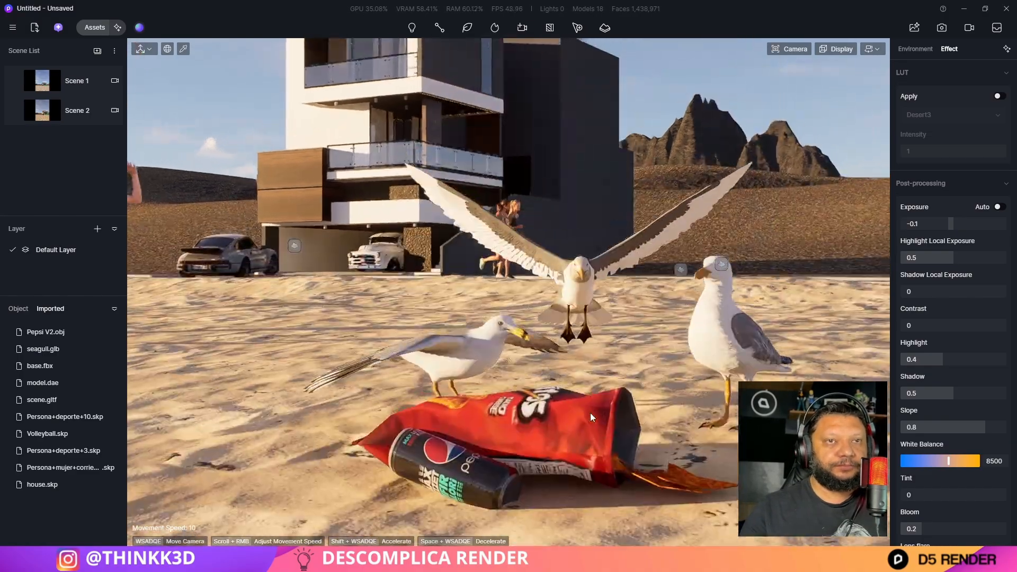
Return to the Scene 2 camera view to check the retextured seagull in the composition
{"action": "left_click", "coordinate": [74, 110]}
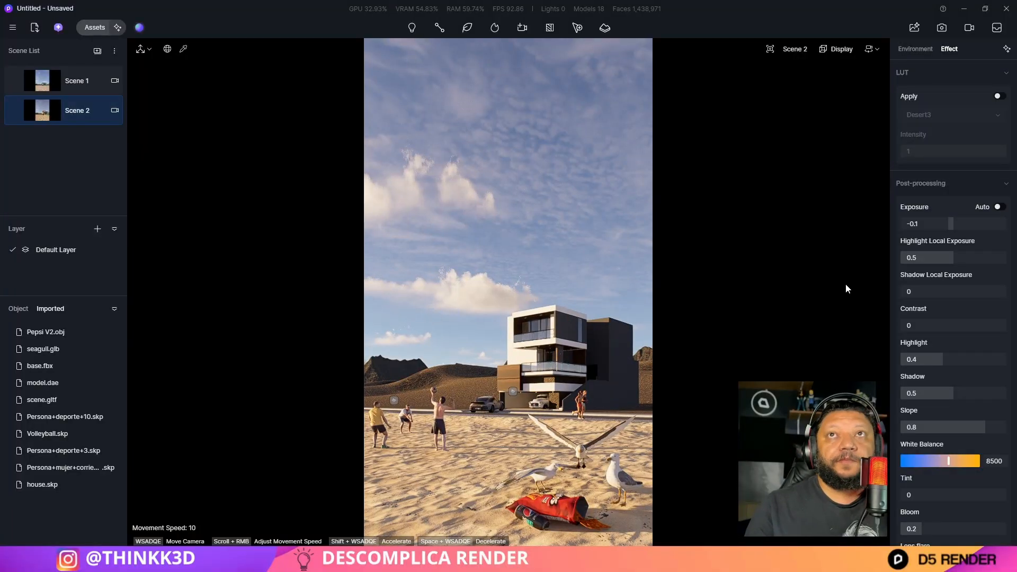
{"action": "right_click_drag", "start_coordinate": [466, 475], "coordinate": [583, 534]}
{"action": "left_click", "coordinate": [74, 111]}
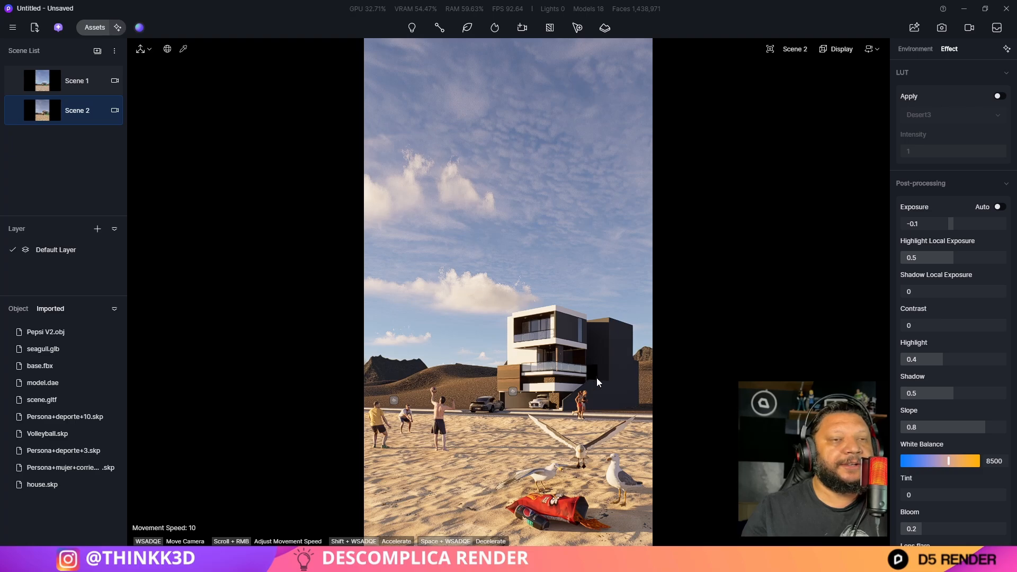
Change the base color of the house's dark White Smooth Concrete walls to light grey with HSV values 0, 0, 84
{"action": "left_click", "coordinate": [625, 372]}
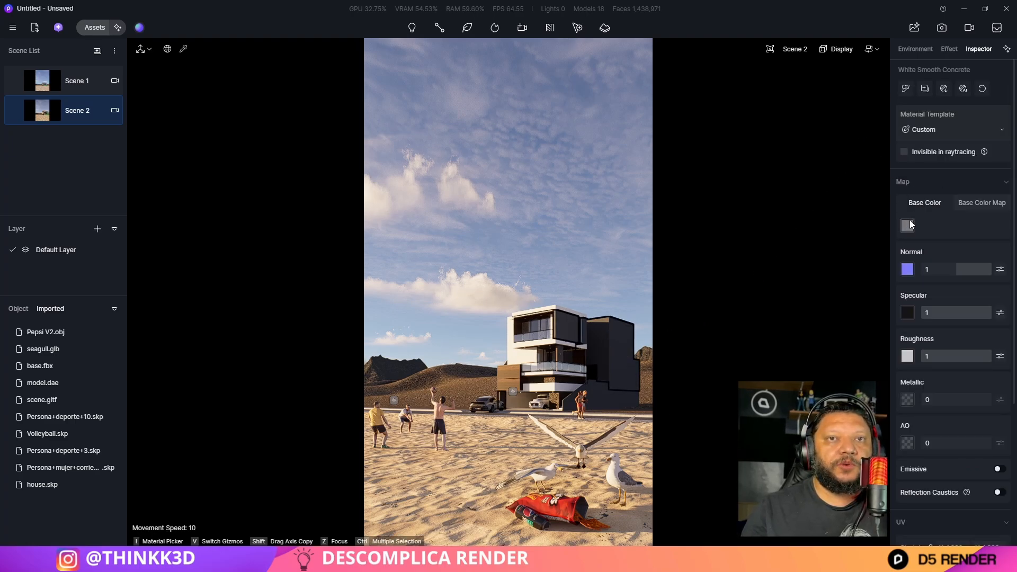
{"action": "left_click", "coordinate": [907, 225]}
{"action": "left_click_drag", "start_coordinate": [907, 290], "coordinate": [900, 275]}
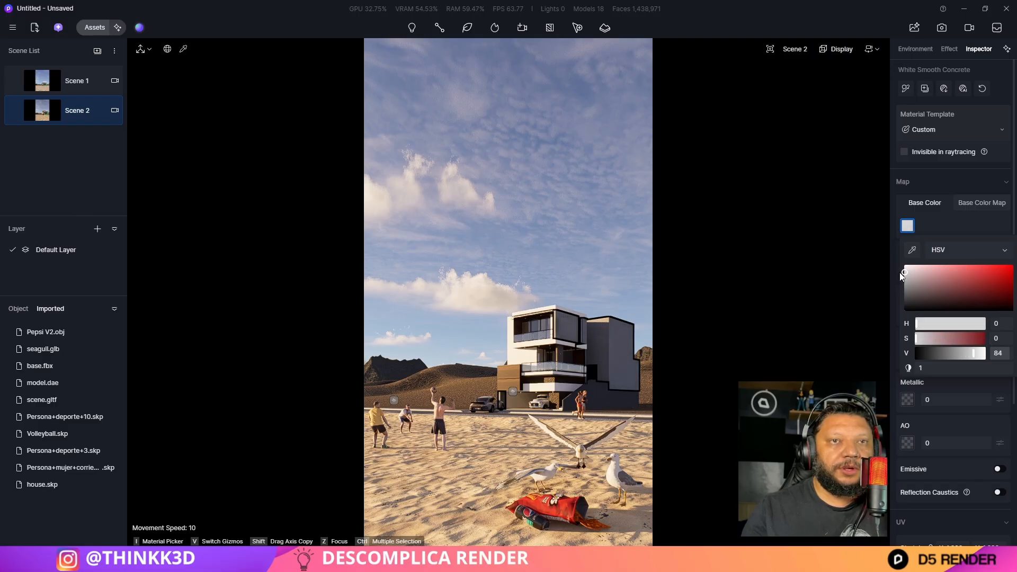
{"action": "left_click", "coordinate": [891, 103]}
{"action": "key", "text": "Escape"}
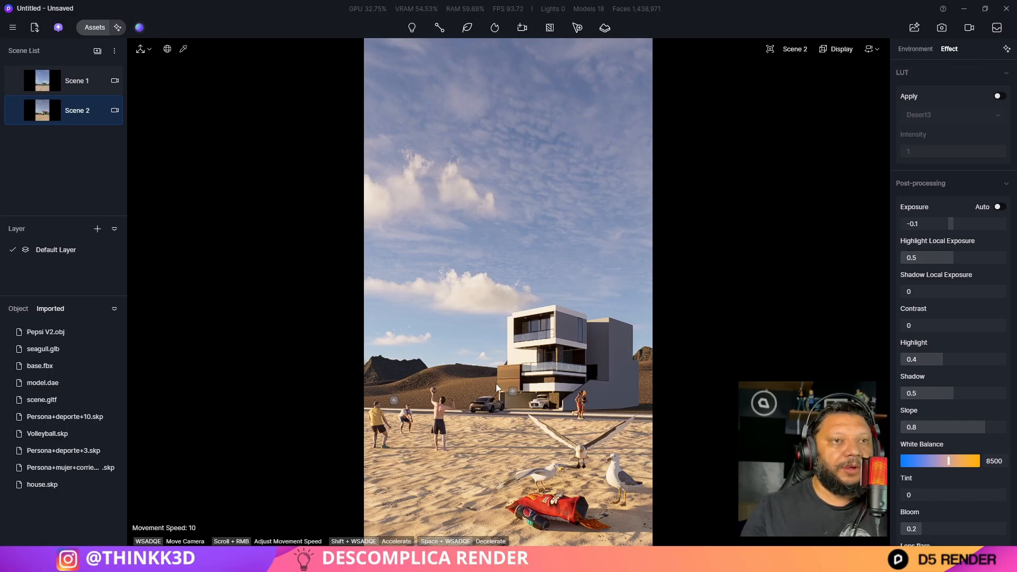
Load the vegetation brush with four ornamental grass models: Adiantum capillus veneris, Davallia trichomanoides, Grass02 Cluster and Aglaonema spp
{"action": "right_click_drag", "start_coordinate": [544, 291], "coordinate": [593, 293]}
{"action": "key", "text": "e"}
{"action": "key", "text": "s"}
{"action": "left_click", "coordinate": [467, 29]}
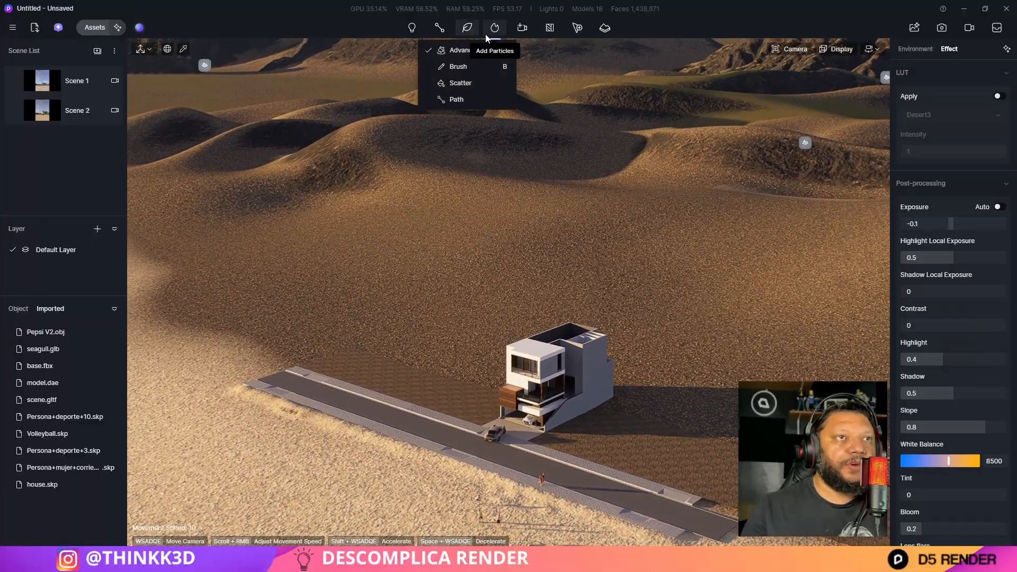
{"action": "left_click", "coordinate": [468, 83]}
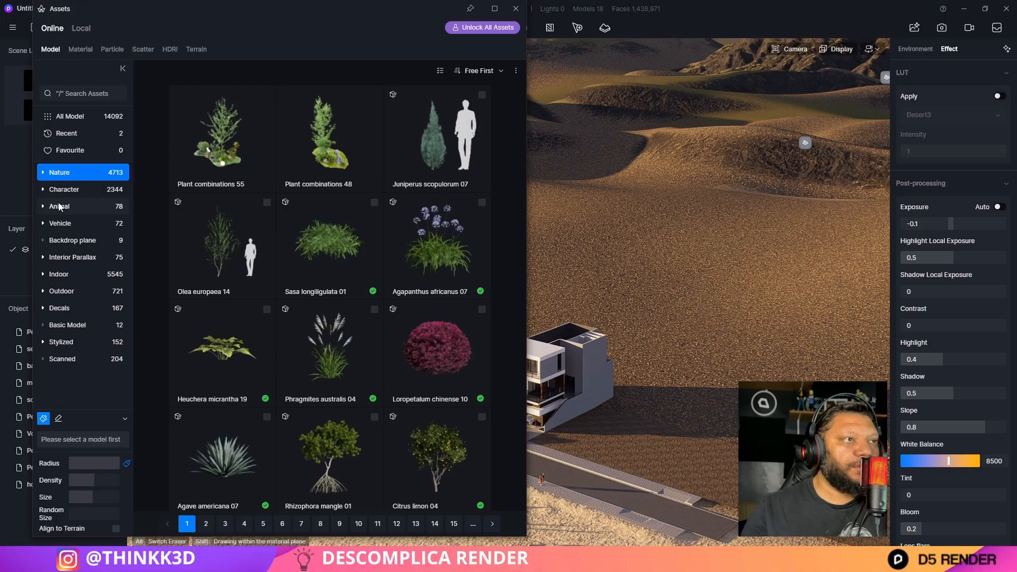
{"action": "left_click", "coordinate": [42, 174]}
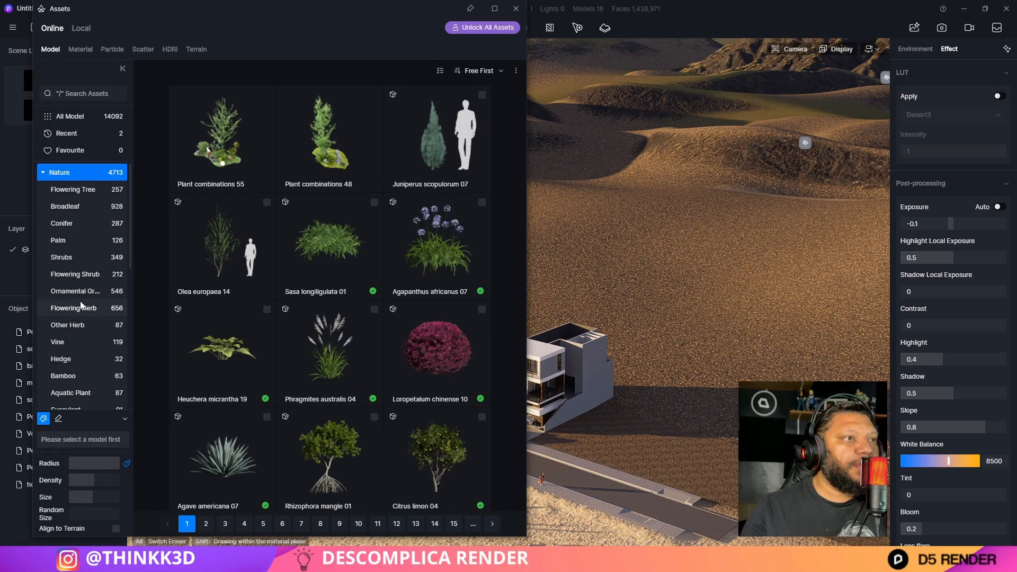
{"action": "left_click", "coordinate": [92, 291]}
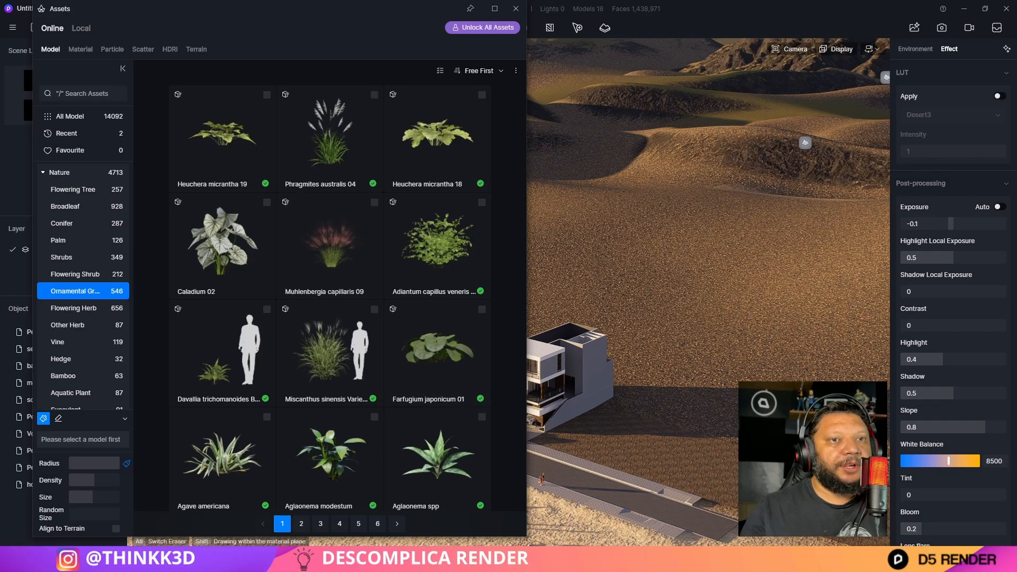
{"action": "left_click", "coordinate": [482, 203]}
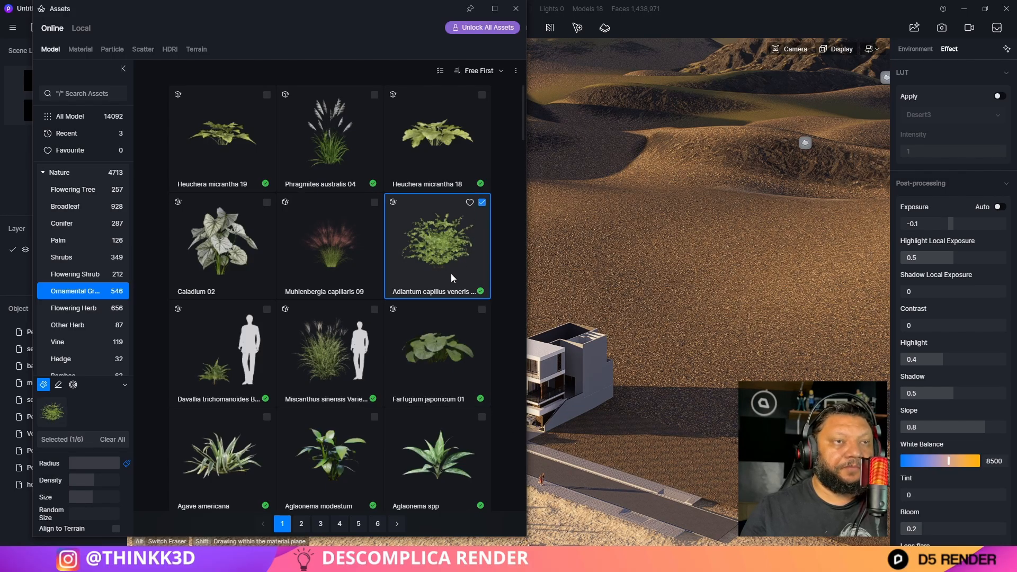
{"action": "left_click", "coordinate": [267, 309]}
{"action": "scroll", "coordinate": [317, 373], "scroll_direction": "down", "scroll_amount": 5}
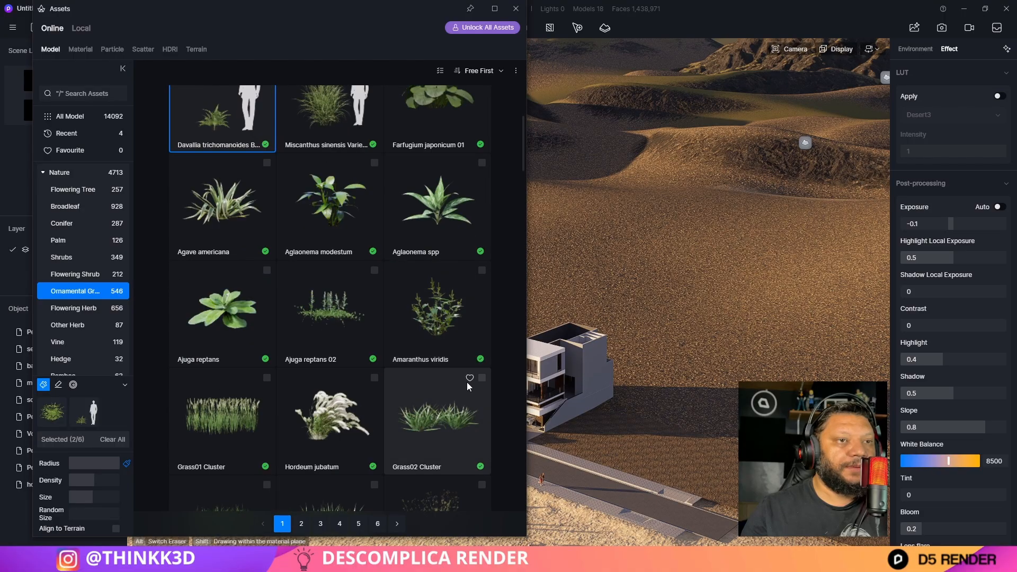
{"action": "left_click", "coordinate": [482, 377]}
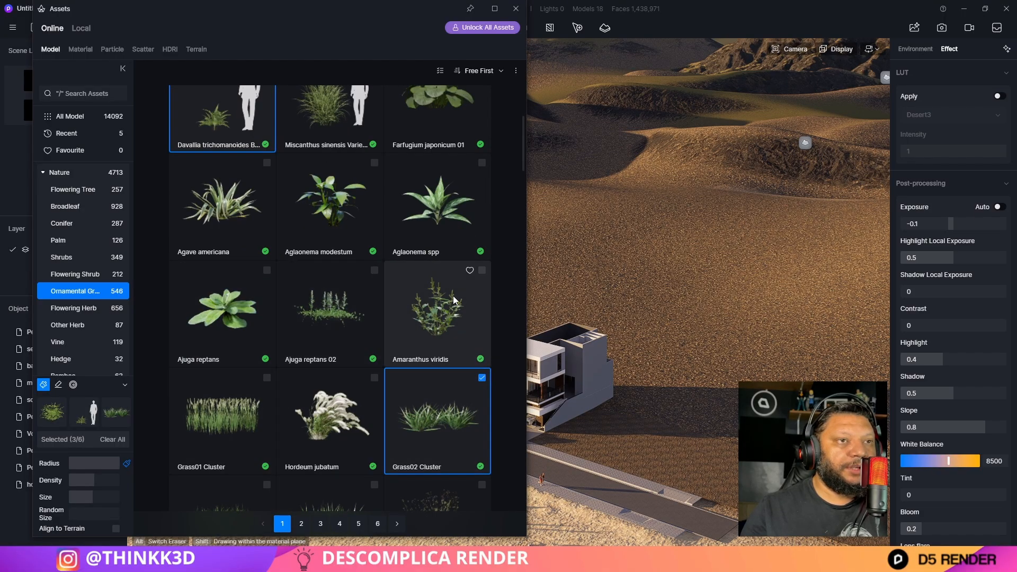
{"action": "left_click", "coordinate": [478, 168]}
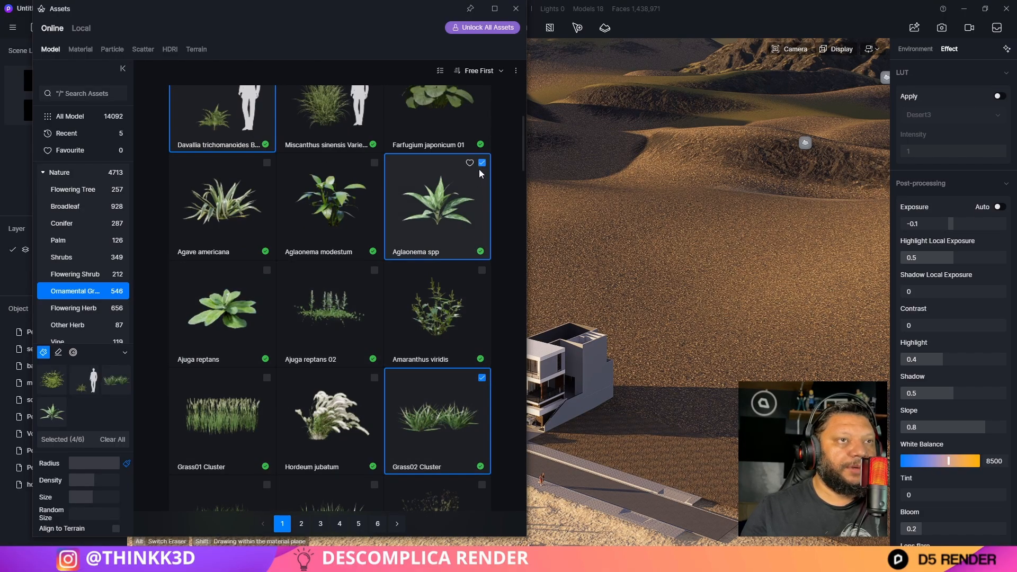
Reduce the brush's density and size, and paint the plants within the ground surface between the road and the dunes beside the house
{"action": "left_click", "coordinate": [108, 466]}
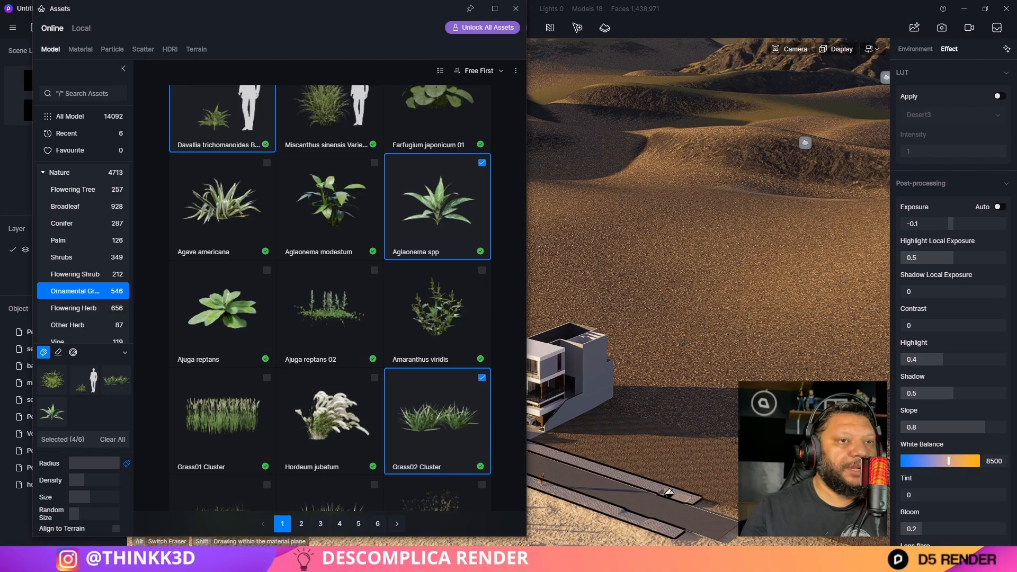
{"action": "left_click", "coordinate": [636, 450], "text": "shift"}
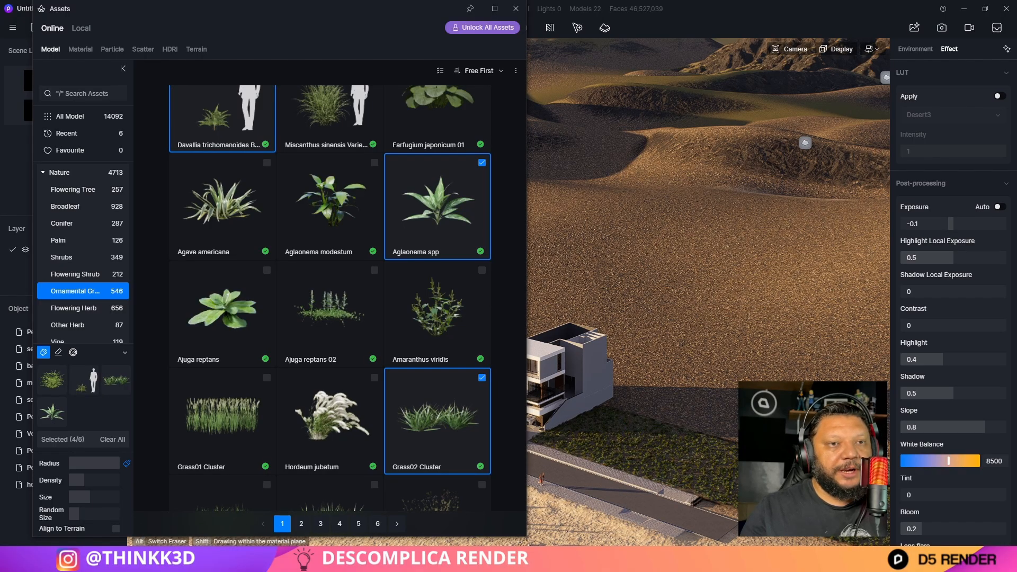
Inspect the painted plants beside the house up close, close the asset library, and select the planted ground surface to view its brush record
{"action": "right_click_drag", "start_coordinate": [689, 296], "coordinate": [758, 377]}
{"action": "key", "text": "w"}
{"action": "key", "text": "w"}
{"action": "key", "text": "w"}
{"action": "key", "text": "w"}
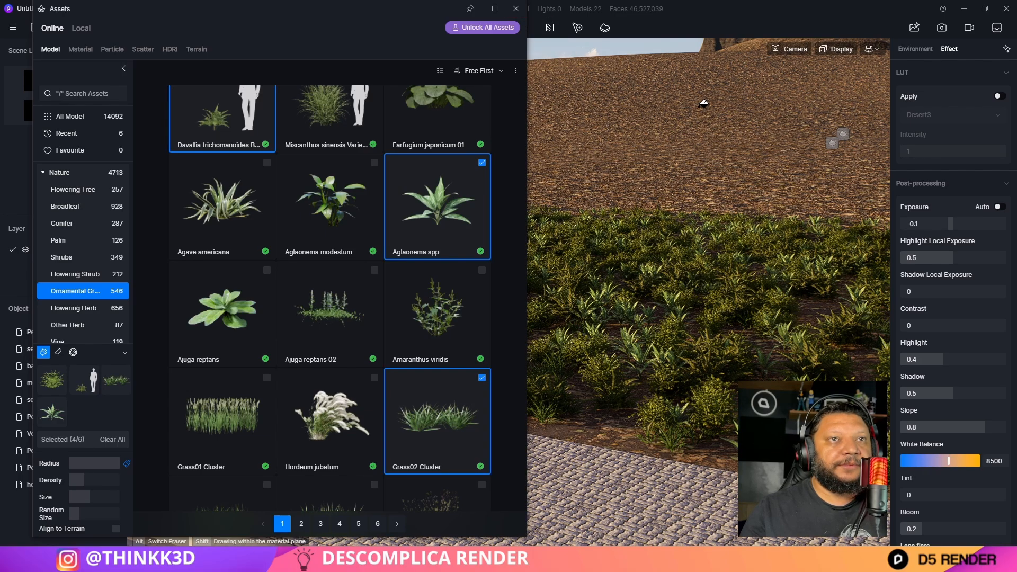
{"action": "right_click_drag", "start_coordinate": [735, 212], "coordinate": [735, 139]}
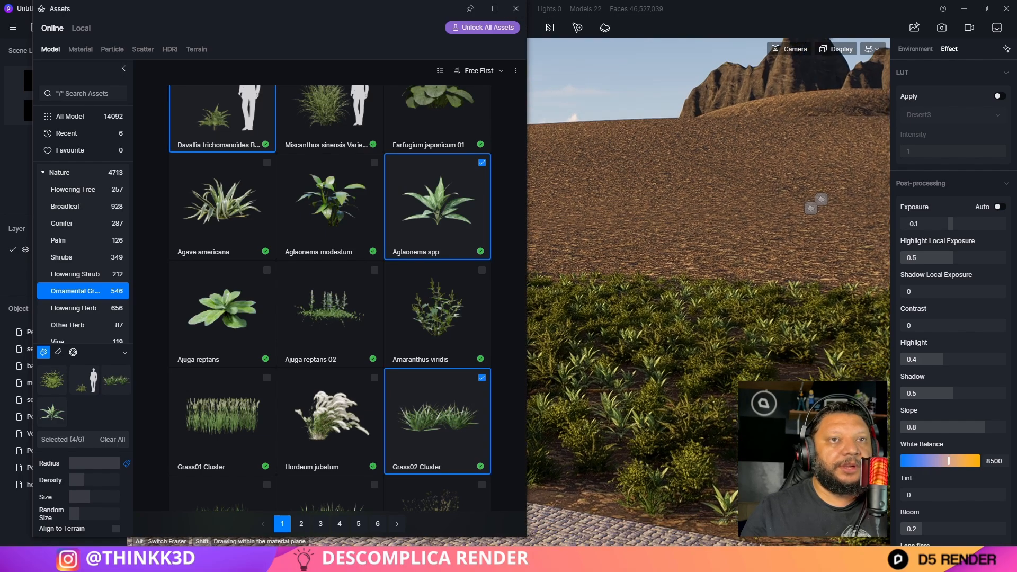
{"action": "scroll", "coordinate": [735, 138], "scroll_direction": "up", "scroll_amount": 5}
{"action": "scroll", "coordinate": [689, 344], "scroll_direction": "down", "scroll_amount": 5}
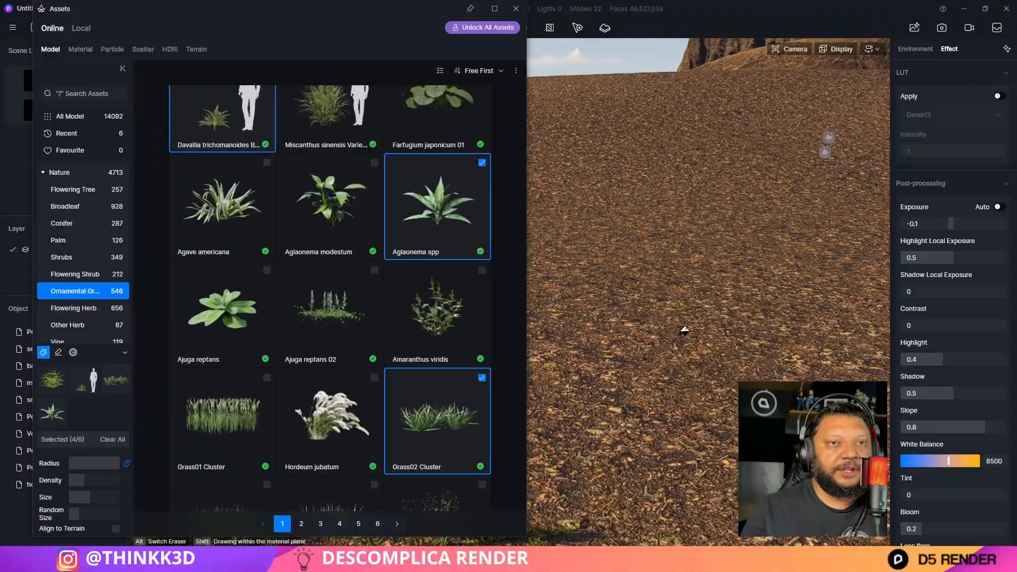
{"action": "right_click_drag", "start_coordinate": [620, 378], "coordinate": [477, 212]}
{"action": "left_click", "coordinate": [516, 8]}
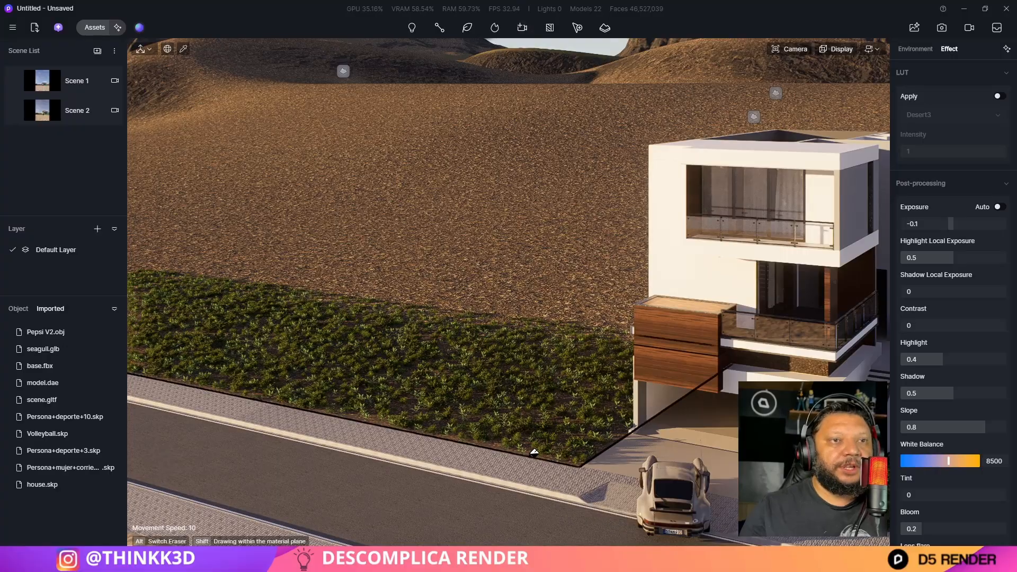
{"action": "left_click", "coordinate": [574, 395]}
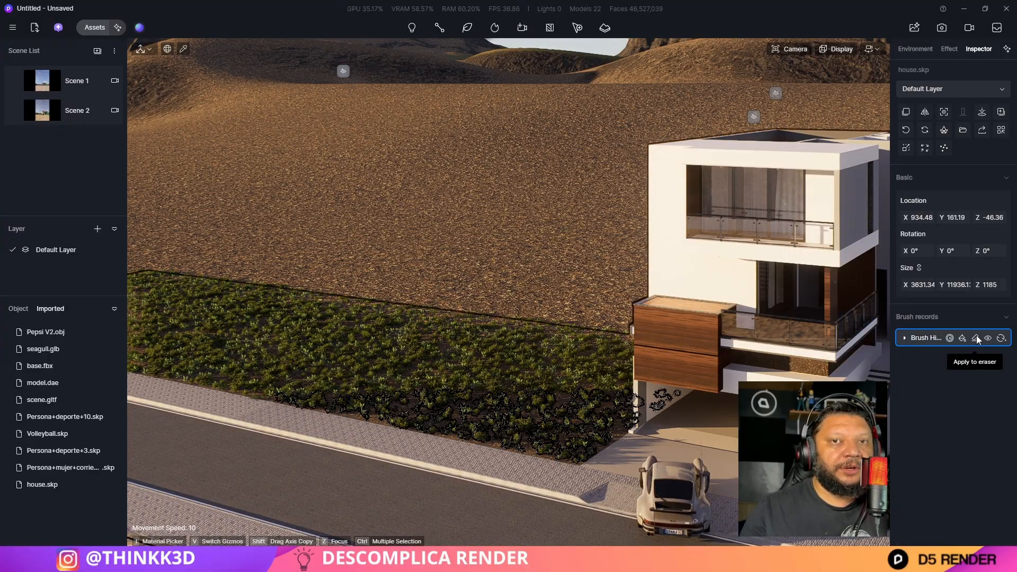
Start a new vegetation brush loaded with only the Grass02 Cluster ornamental grass model
{"action": "left_click", "coordinate": [467, 27]}
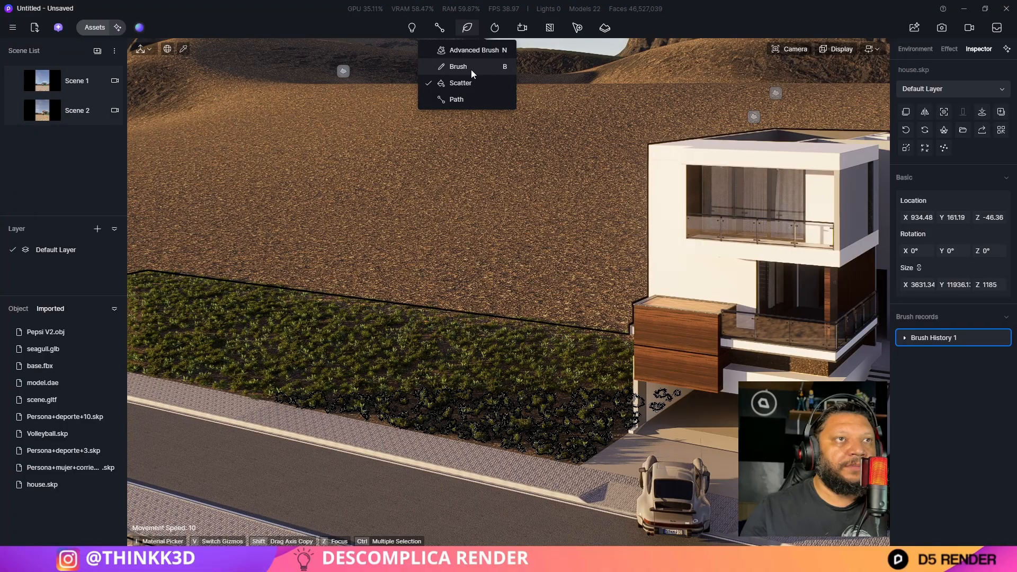
{"action": "left_click", "coordinate": [471, 68]}
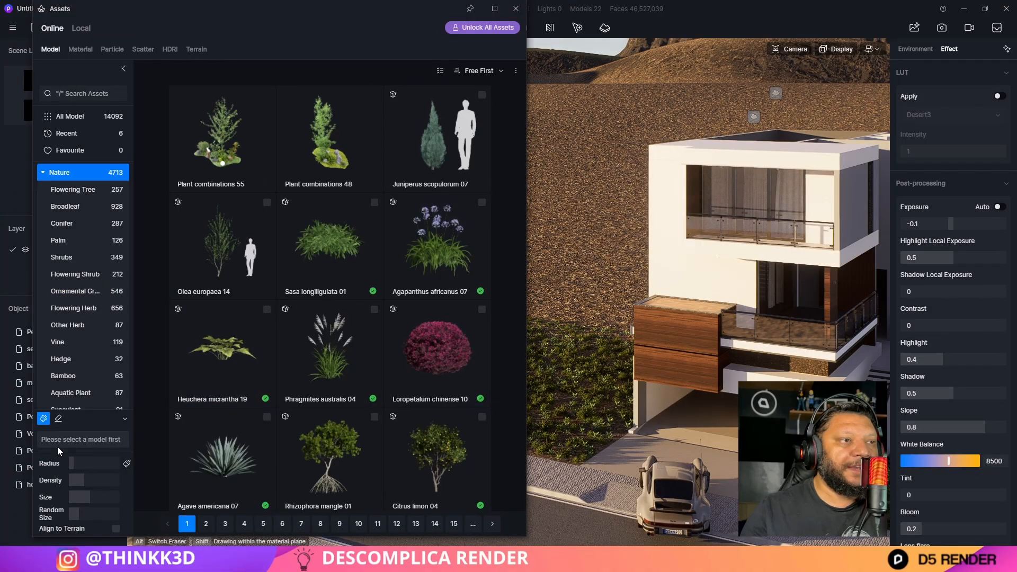
{"action": "scroll", "coordinate": [341, 341], "scroll_direction": "down", "scroll_amount": 3}
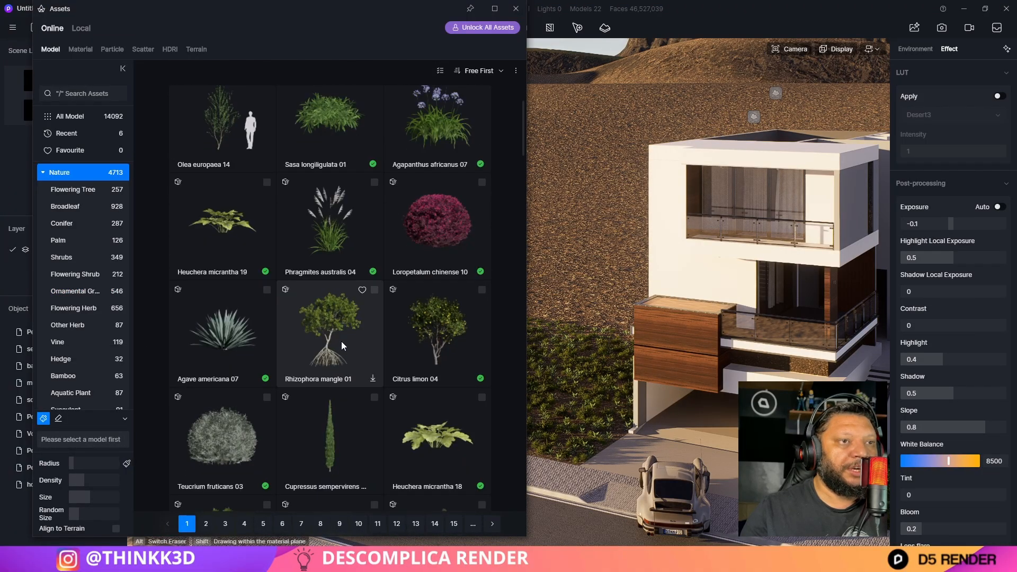
{"action": "left_click", "coordinate": [78, 292]}
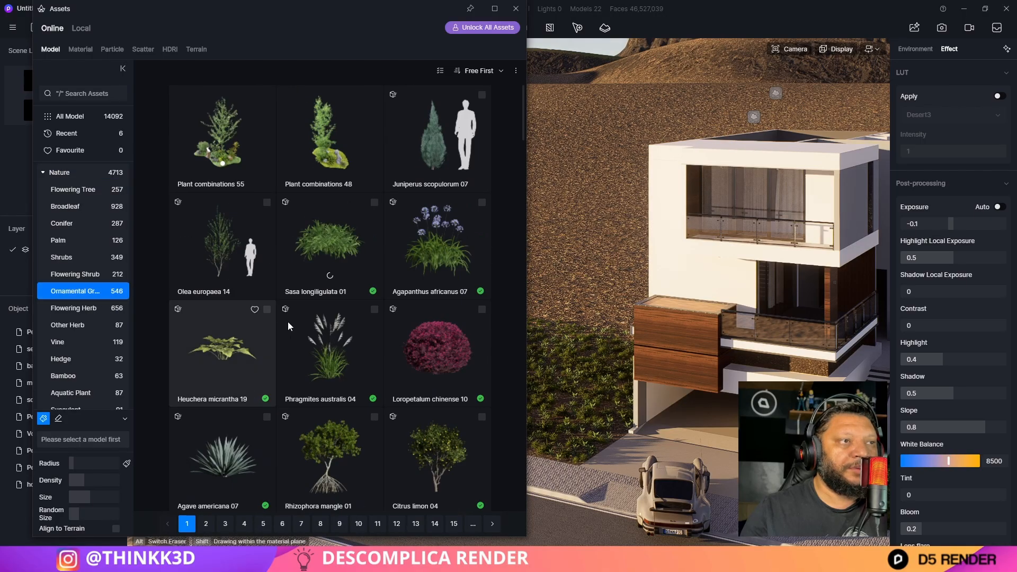
{"action": "scroll", "coordinate": [388, 349], "scroll_direction": "down", "scroll_amount": 10}
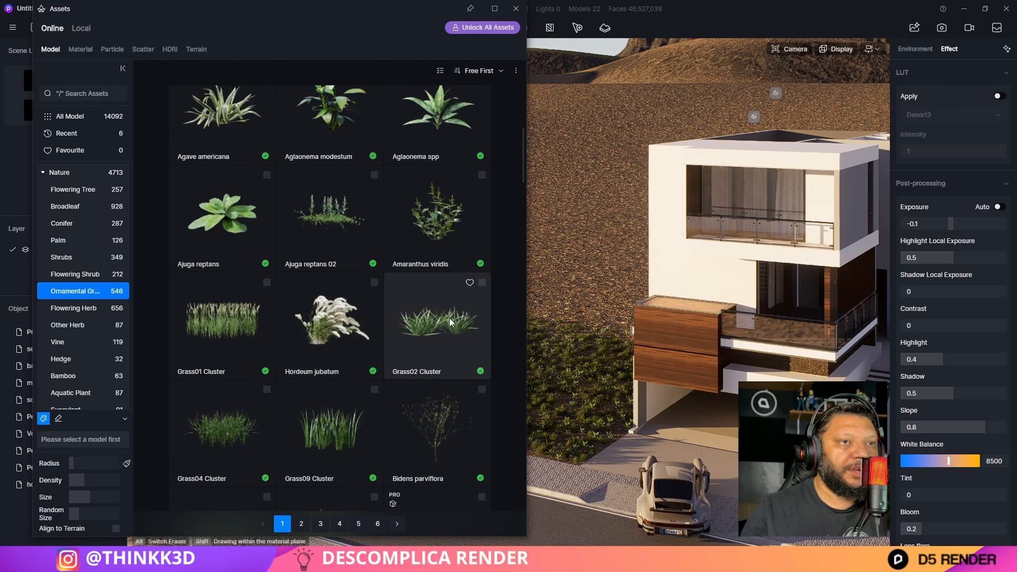
{"action": "left_click", "coordinate": [480, 283]}
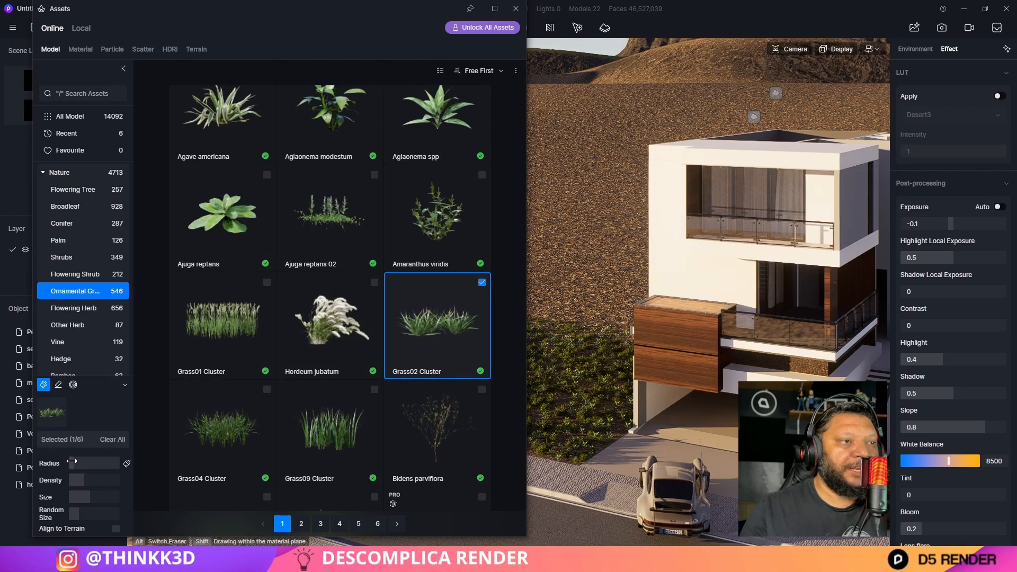
Widen the brush, raise its density slightly and reduce its size, and paint Grass02 Cluster within the planted ground surface around the house
{"action": "left_click_drag", "start_coordinate": [90, 461], "coordinate": [119, 463]}
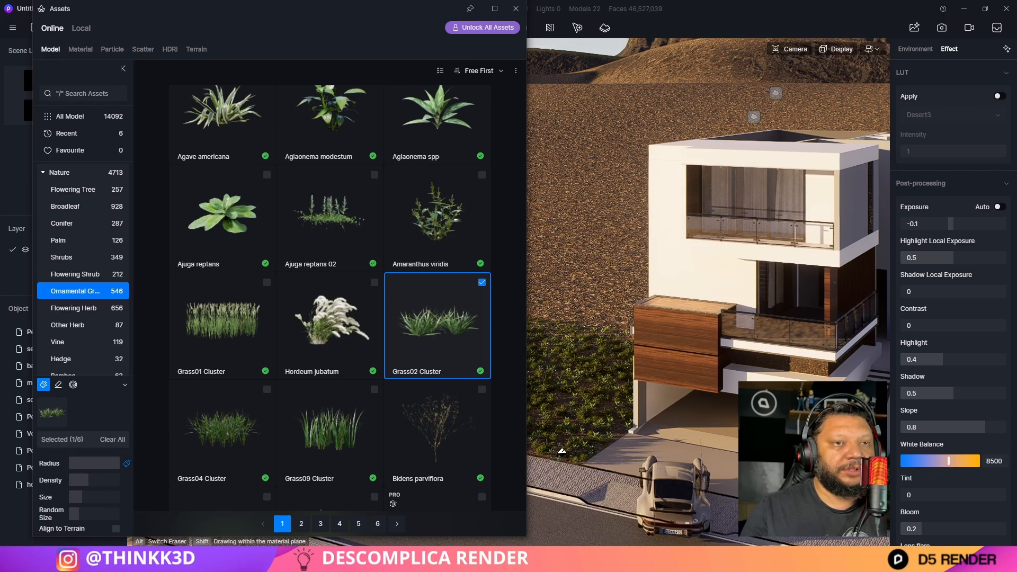
{"action": "scroll", "coordinate": [562, 451], "scroll_direction": "up", "scroll_amount": 3}
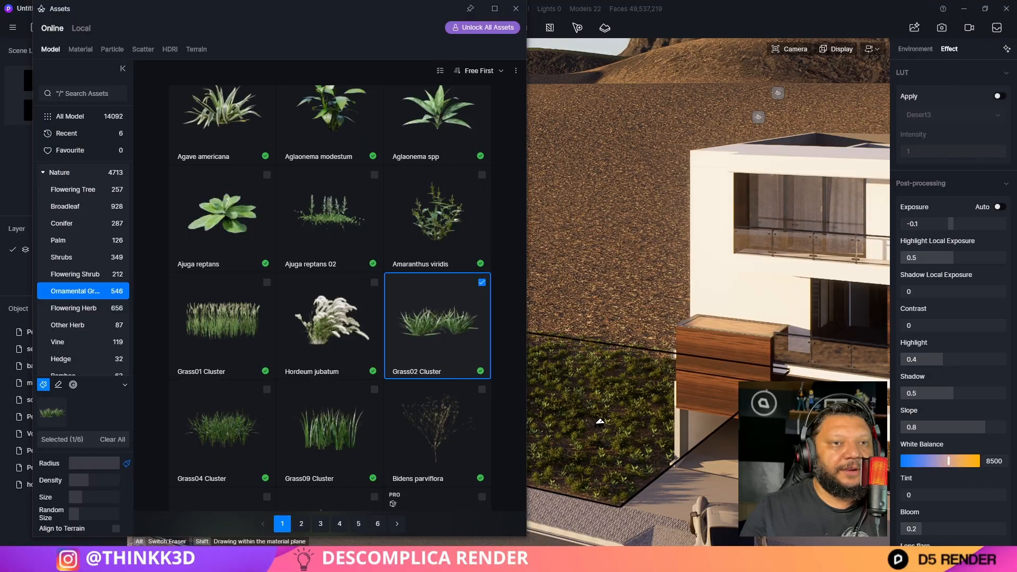
{"action": "scroll", "coordinate": [583, 446], "scroll_direction": "up", "scroll_amount": 5}
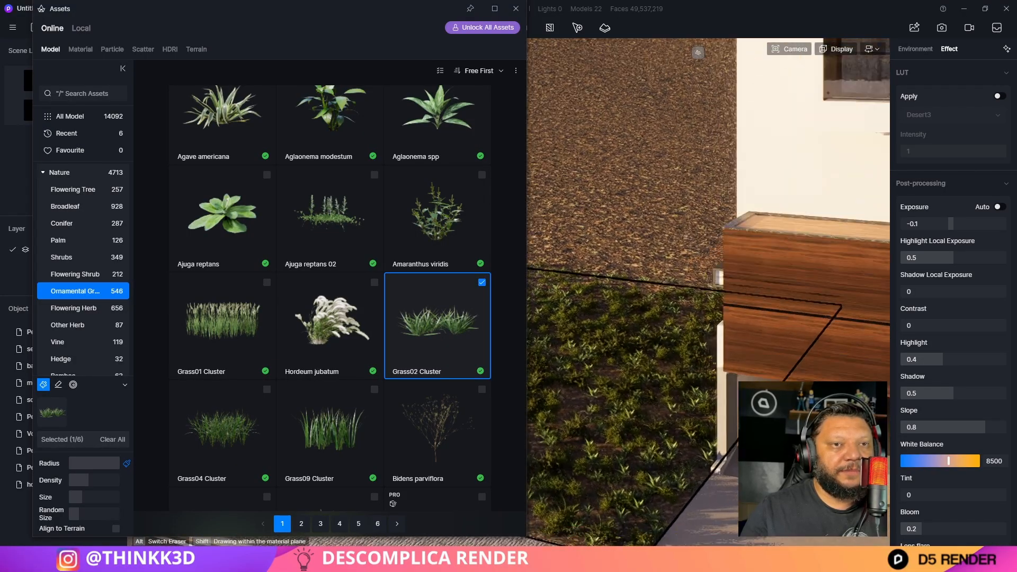
{"action": "scroll", "coordinate": [634, 444], "scroll_direction": "up", "scroll_amount": 6}
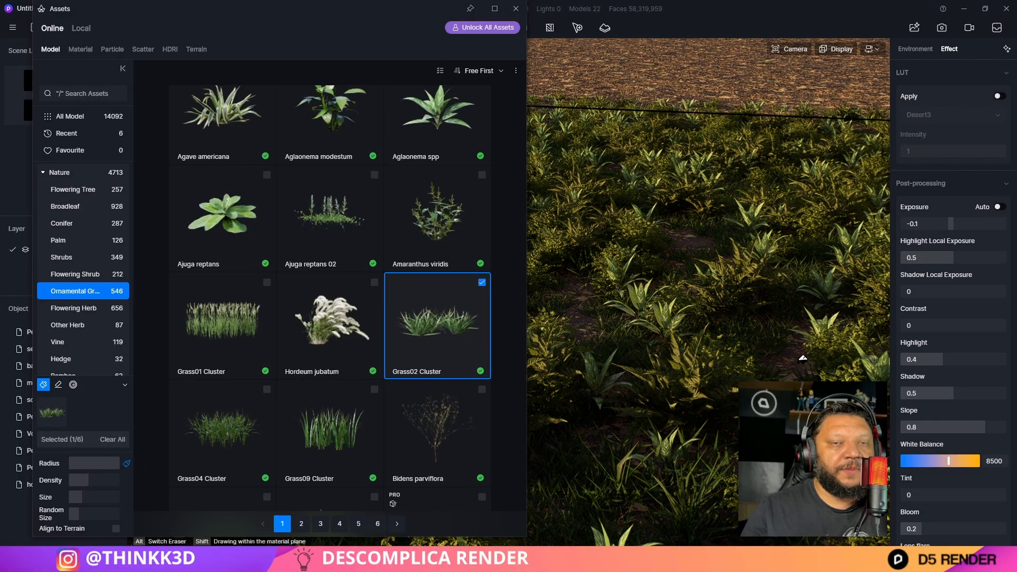
{"action": "key", "text": "s"}
{"action": "key", "text": "a"}
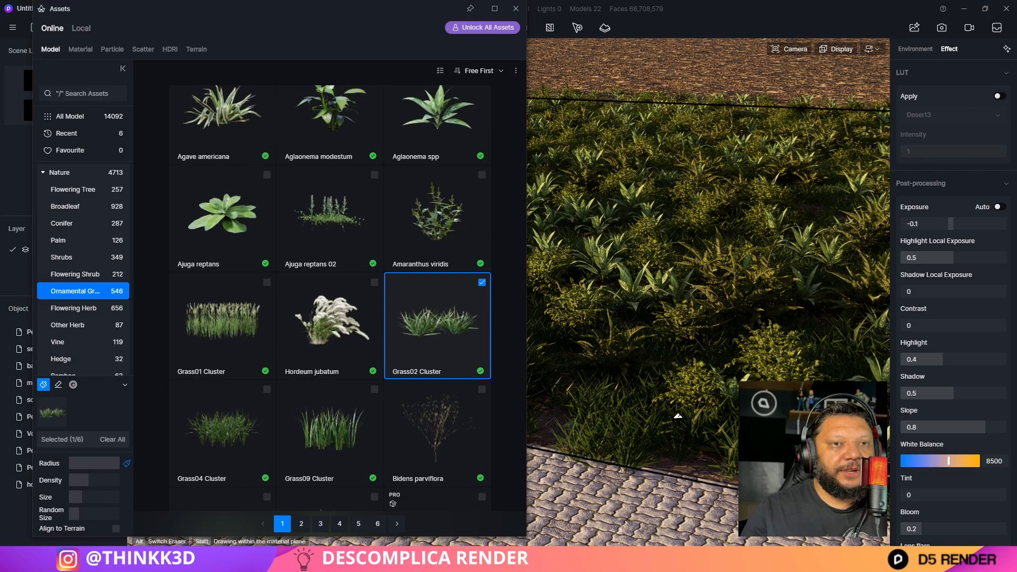
Inspect the denser grass around the house, close the asset library, and return to the Scene 2 camera view to check the composition
{"action": "key", "text": "a"}
{"action": "key", "text": "d"}
{"action": "right_click_drag", "start_coordinate": [567, 227], "coordinate": [718, 346]}
{"action": "key", "text": "s"}
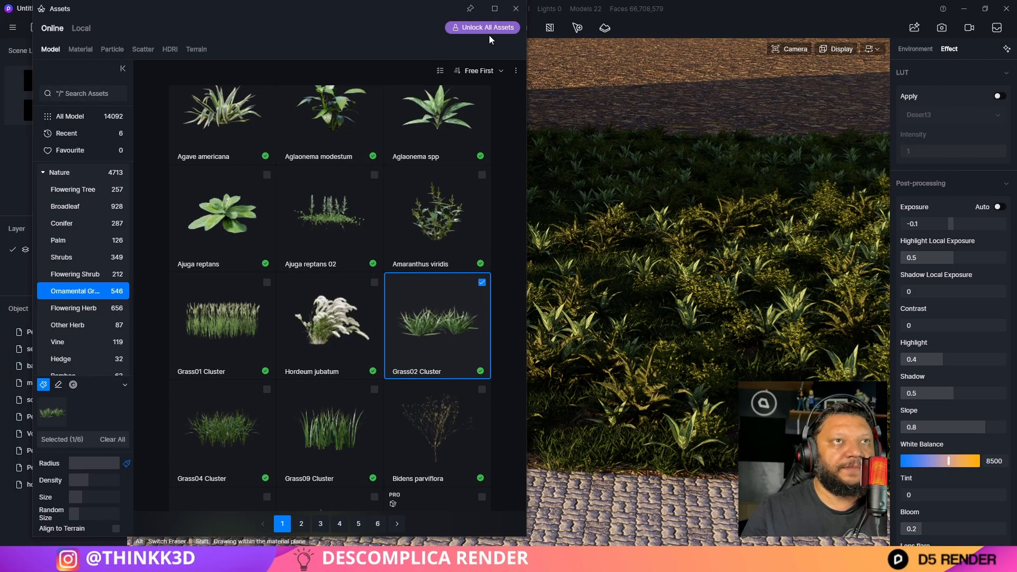
{"action": "left_click", "coordinate": [516, 9]}
{"action": "key", "text": "s"}
{"action": "right_click_drag", "start_coordinate": [788, 167], "coordinate": [847, 297]}
{"action": "key", "text": "s"}
{"action": "right_click_drag", "start_coordinate": [699, 392], "coordinate": [719, 405]}
{"action": "right_click_drag", "start_coordinate": [609, 398], "coordinate": [603, 397]}
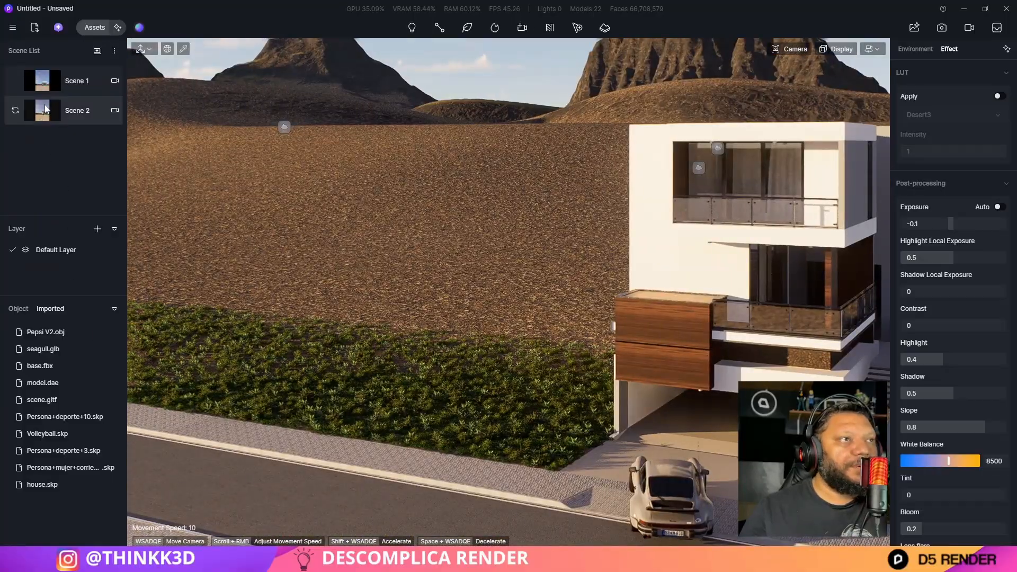
{"action": "left_click", "coordinate": [45, 106]}
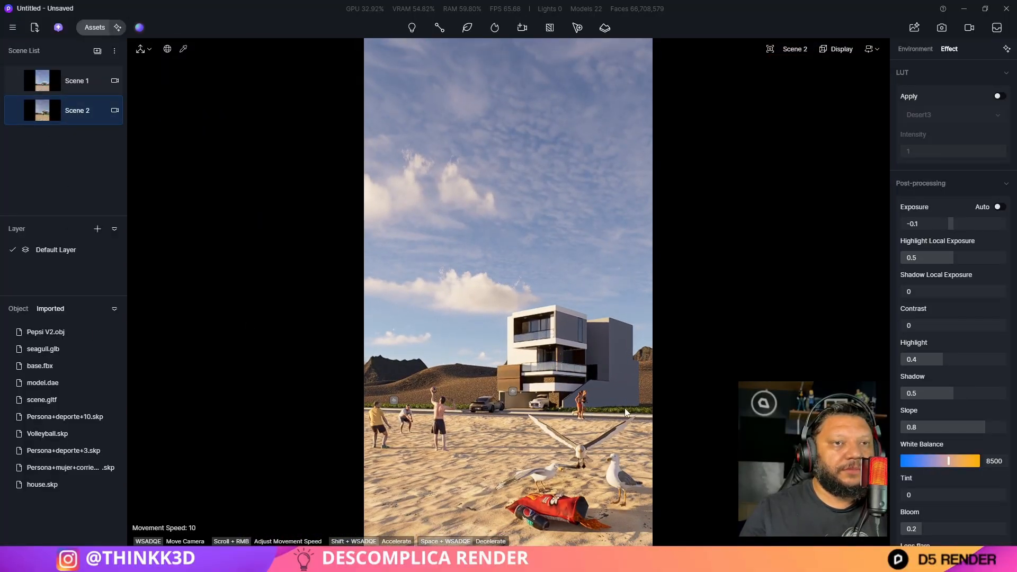
Reload the four-plant mix of the house model's Brush History 1 into the brush and adjust its radius, density and size for free painting
{"action": "scroll", "coordinate": [564, 413], "scroll_direction": "up", "scroll_amount": 5}
{"action": "right_click_drag", "start_coordinate": [565, 413], "coordinate": [741, 445]}
{"action": "key", "text": "e"}
{"action": "right_click_drag", "start_coordinate": [479, 372], "coordinate": [643, 408]}
{"action": "key", "text": "e"}
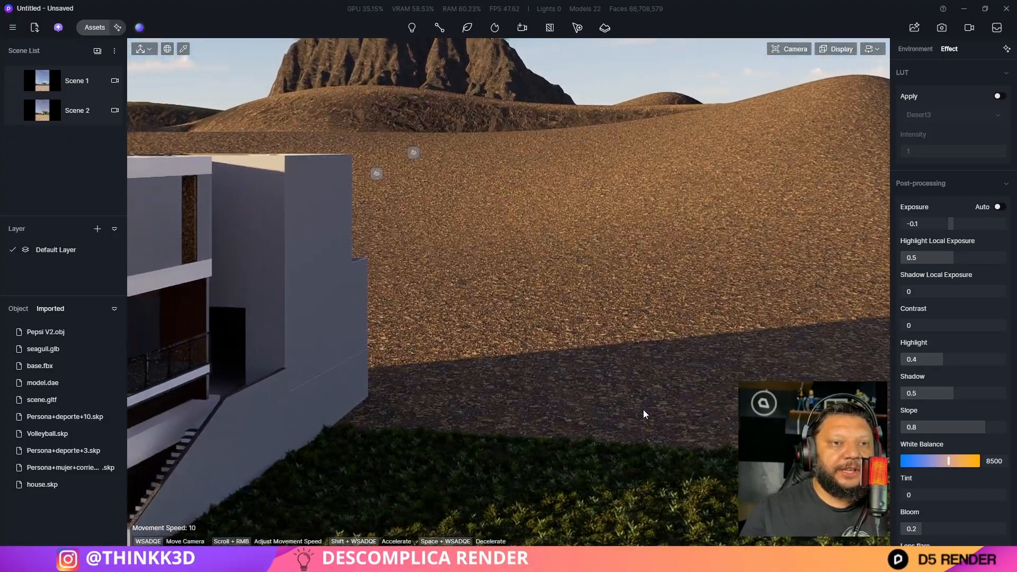
{"action": "left_click", "coordinate": [686, 484]}
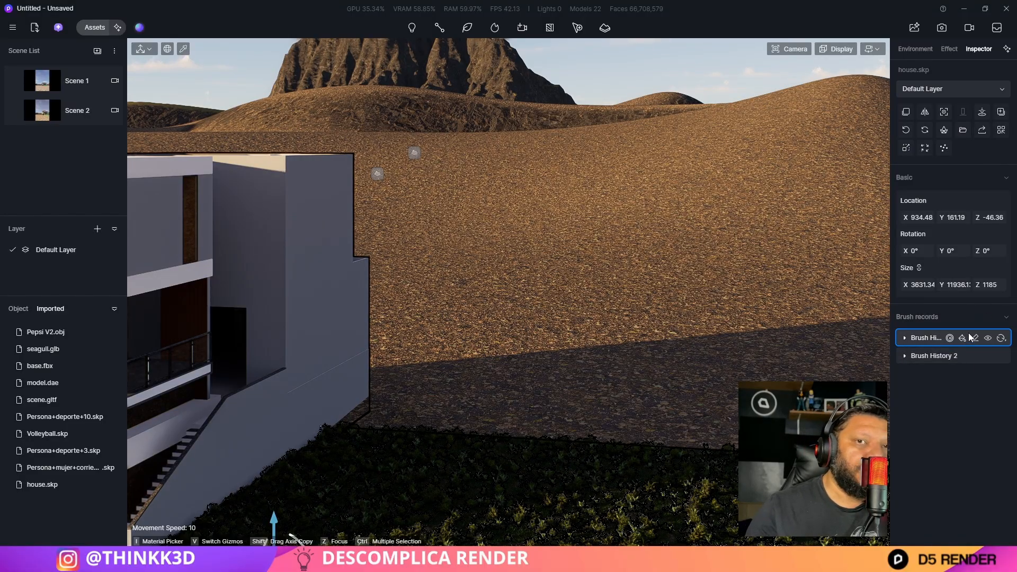
{"action": "left_click", "coordinate": [963, 337]}
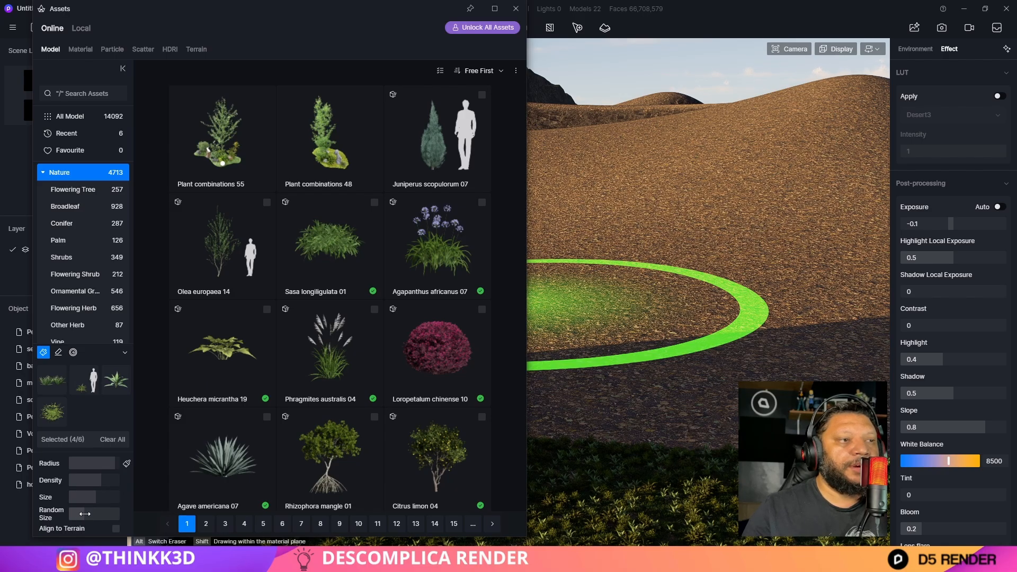
Close the asset library and paint the plant mix across the sand dunes behind the house from an elevated view
{"action": "mouse_move", "coordinate": [673, 400]}
{"action": "middle_mouse_down"}
{"action": "mouse_move", "coordinate": [642, 334]}
{"action": "mouse_move", "coordinate": [685, 169]}
{"action": "middle_mouse_up"}
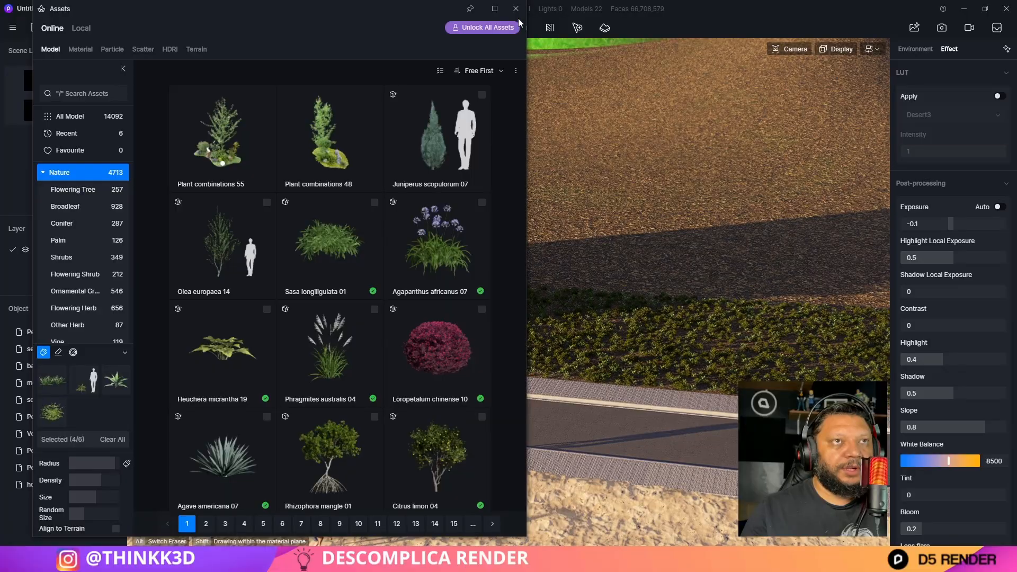
{"action": "left_click", "coordinate": [515, 9]}
{"action": "scroll", "coordinate": [628, 221], "scroll_direction": "down", "scroll_amount": 5}
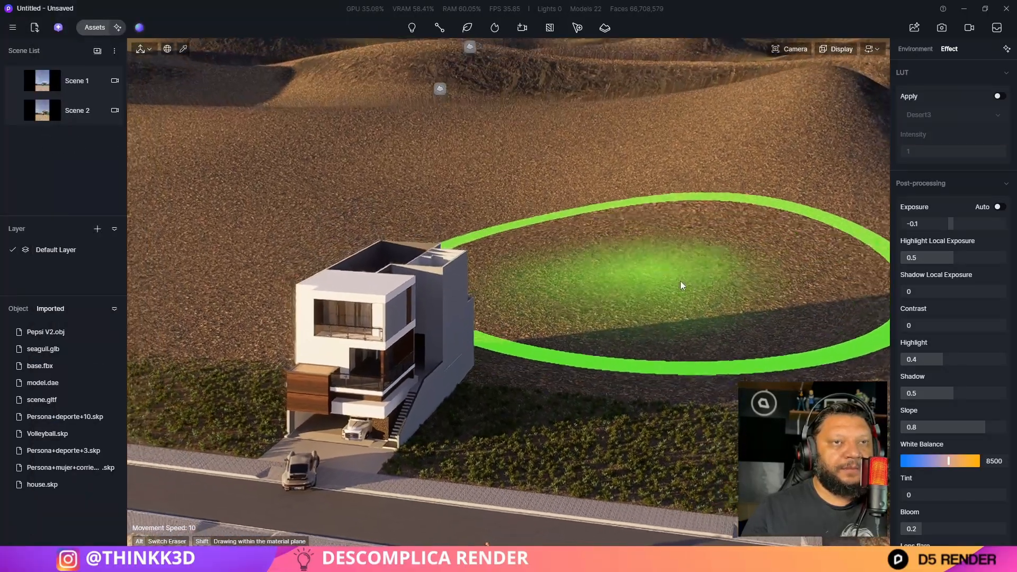
{"action": "key", "text": "s"}
{"action": "key", "text": "e"}
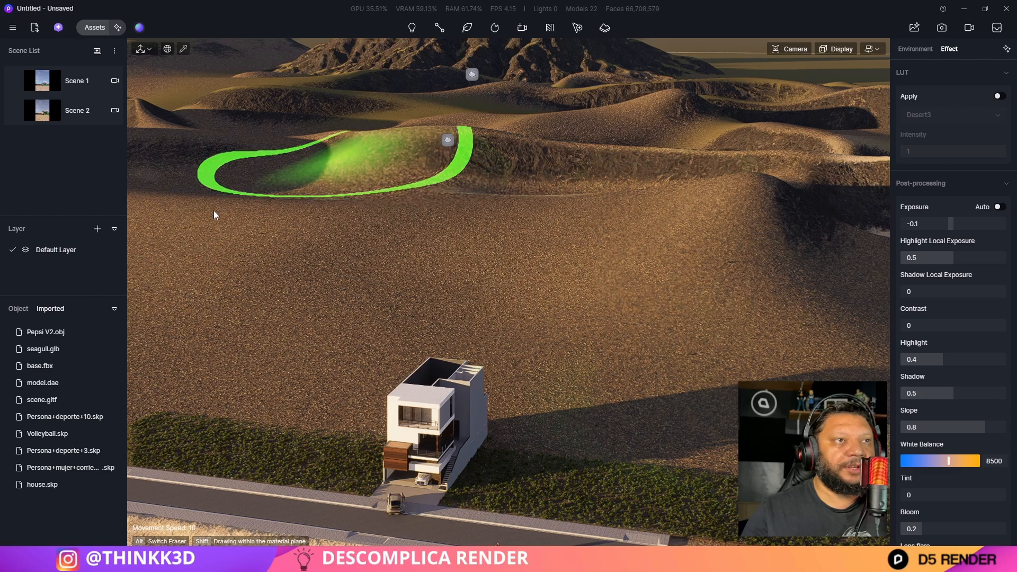
{"action": "right_click_drag", "start_coordinate": [291, 223], "coordinate": [430, 205]}
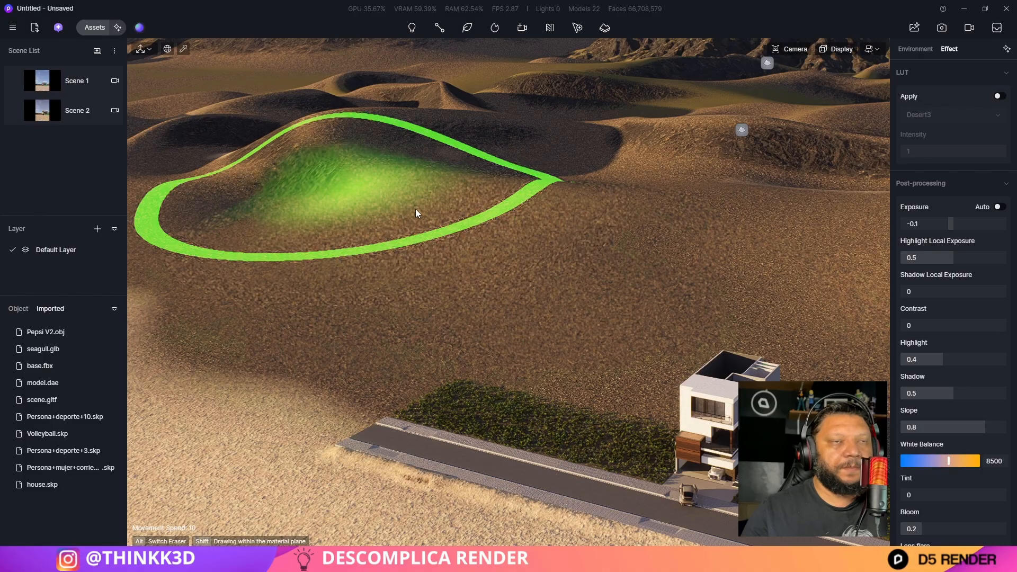
Paint a patch of the plant mix on the sand directly behind the planted strip beside the house
{"action": "key", "text": "w"}
{"action": "key", "text": "q"}
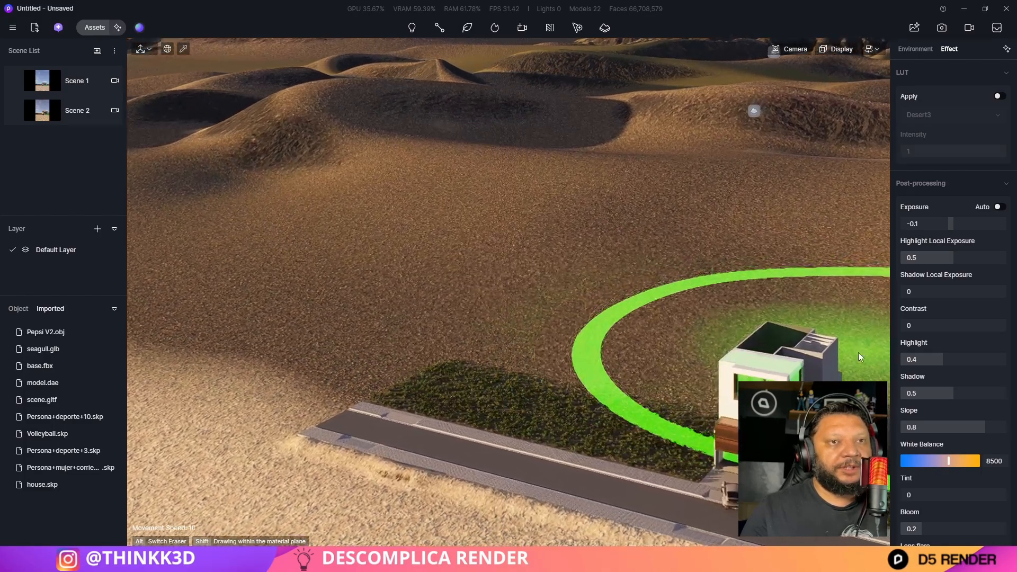
{"action": "key", "text": "w"}
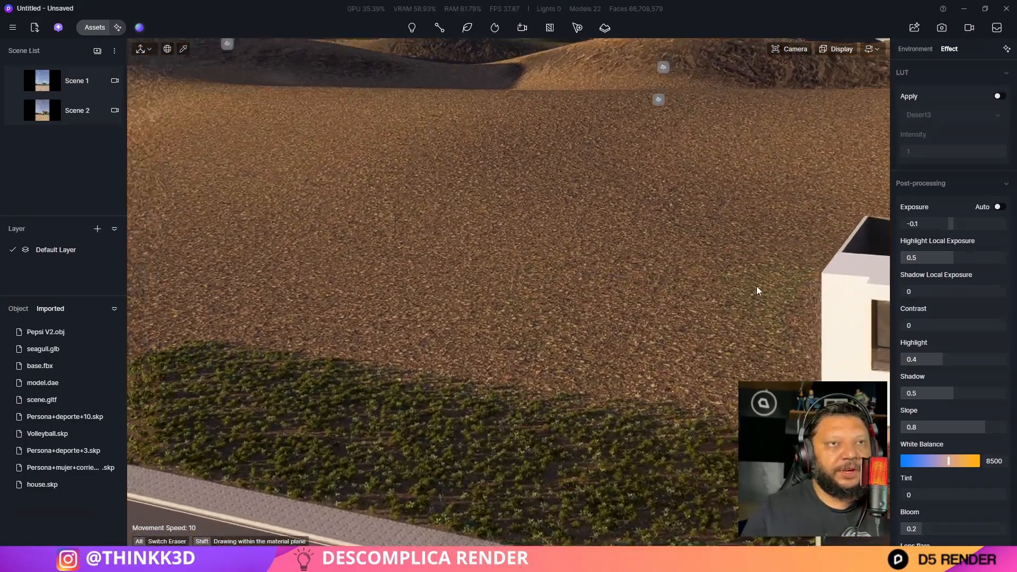
{"action": "right_click_drag", "start_coordinate": [757, 286], "coordinate": [771, 345]}
{"action": "key", "text": "q"}
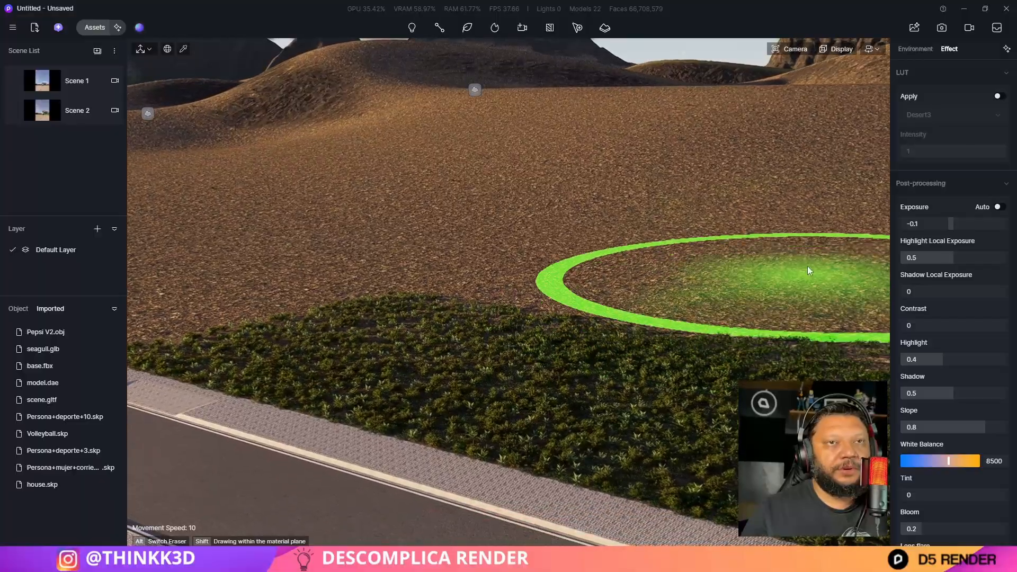
{"action": "key", "text": "w"}
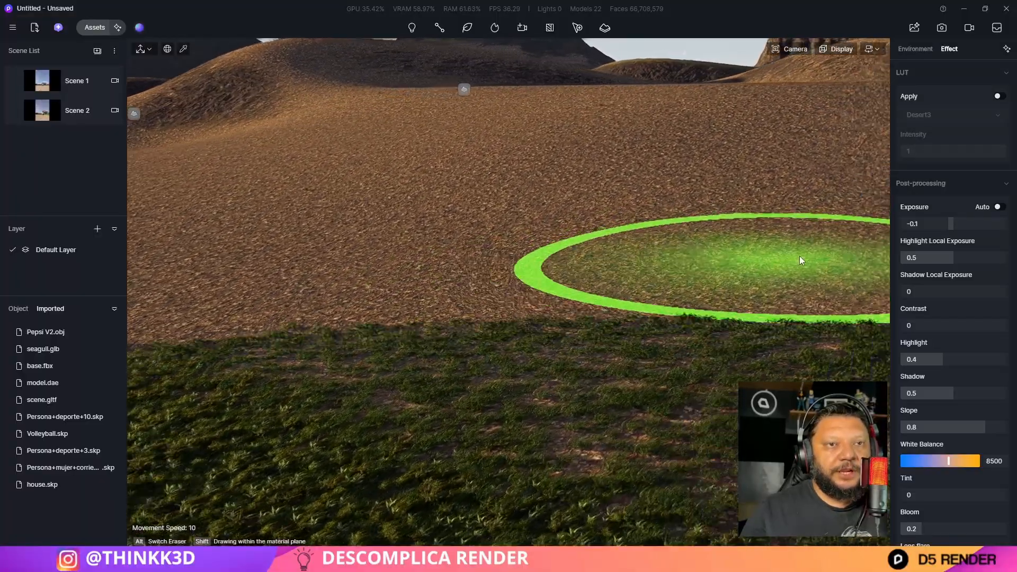
{"action": "key", "text": "q"}
{"action": "mouse_move", "coordinate": [782, 258]}
{"action": "left_mouse_down"}
{"action": "mouse_move", "coordinate": [766, 275]}
{"action": "mouse_move", "coordinate": [479, 342]}
{"action": "mouse_move", "coordinate": [453, 168]}
{"action": "mouse_move", "coordinate": [677, 175]}
{"action": "left_mouse_up"}
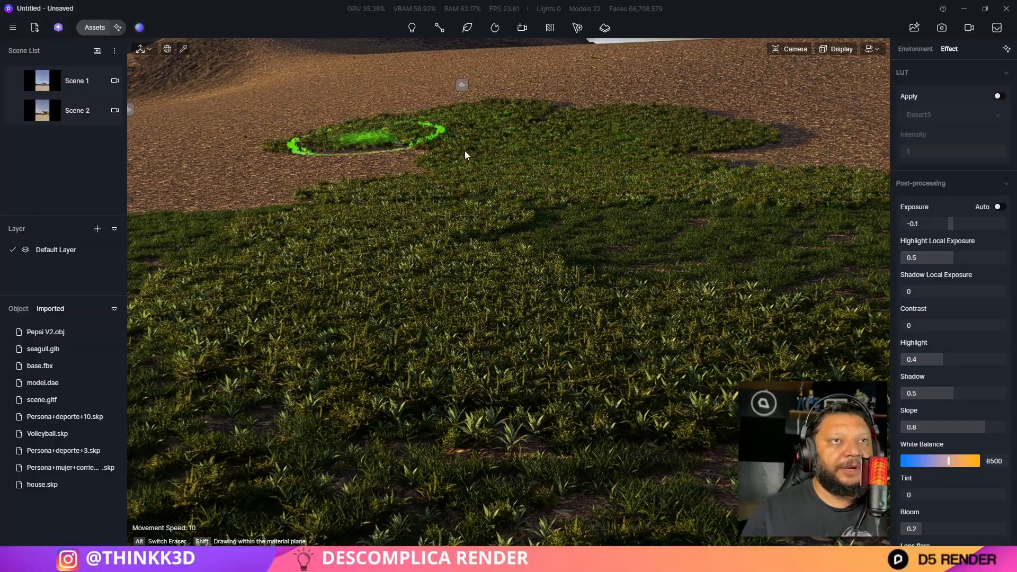
Load the terrain's brush record into the eraser, erase the plant mix painted on the sand behind the planted strip, and close the asset library
{"action": "key", "text": "w"}
{"action": "key", "text": "q"}
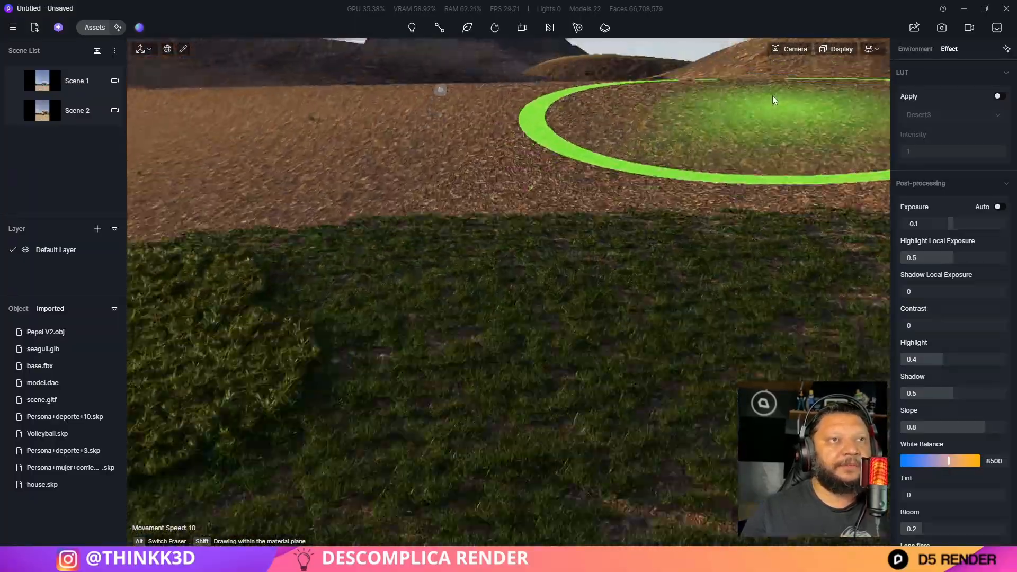
{"action": "key", "text": "s"}
{"action": "key", "text": "a"}
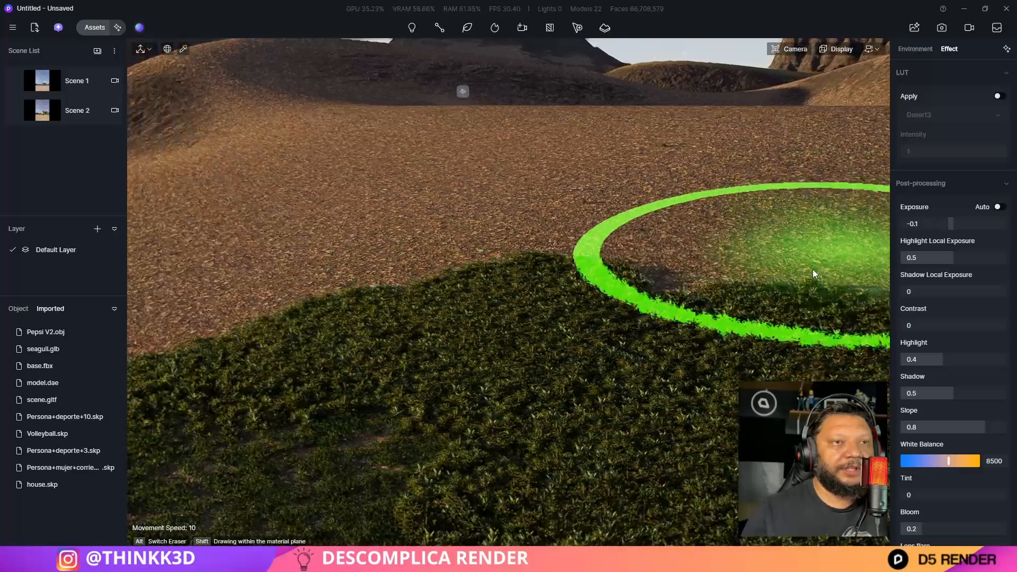
{"action": "key", "text": "s"}
{"action": "key", "text": "a"}
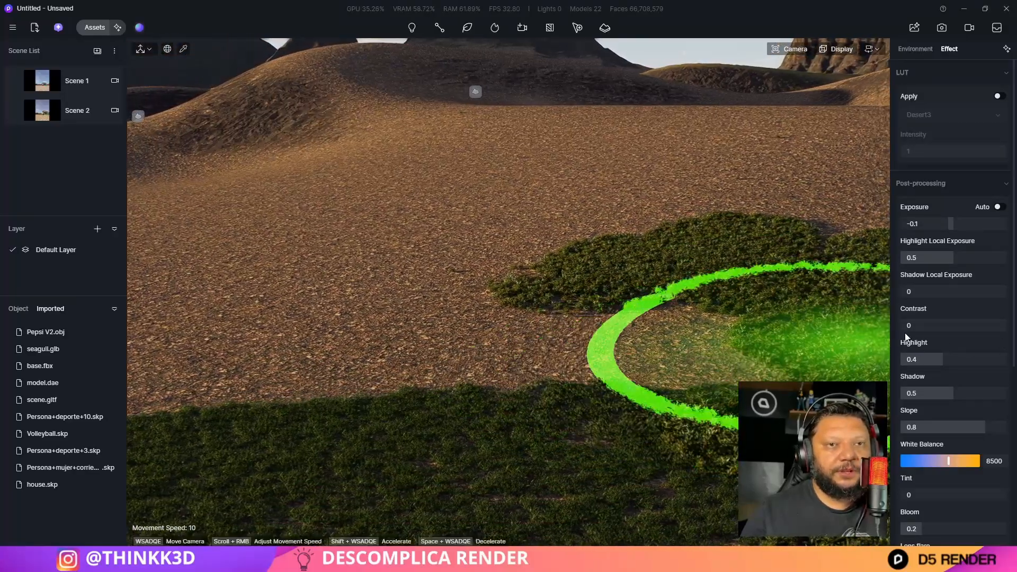
{"action": "key", "text": "Escape"}
{"action": "left_click", "coordinate": [806, 543]}
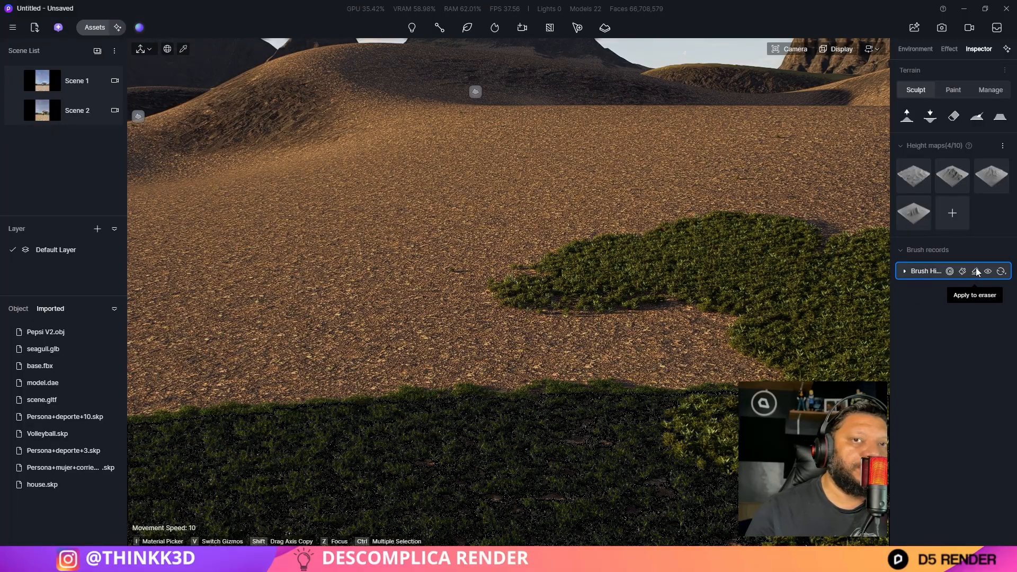
{"action": "left_click", "coordinate": [976, 271]}
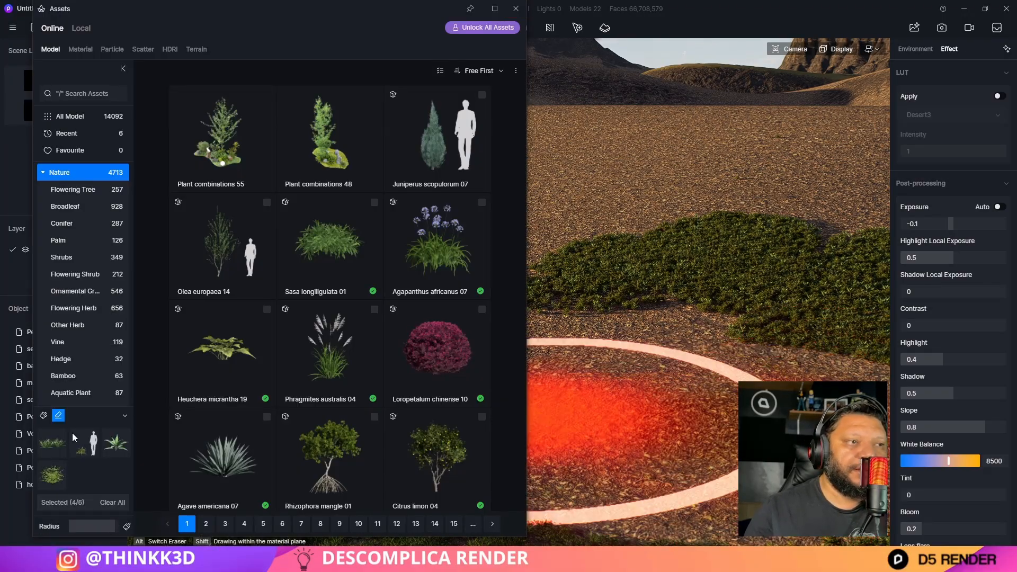
{"action": "left_click", "coordinate": [802, 273]}
{"action": "left_click", "coordinate": [518, 10]}
{"action": "key", "text": "e"}
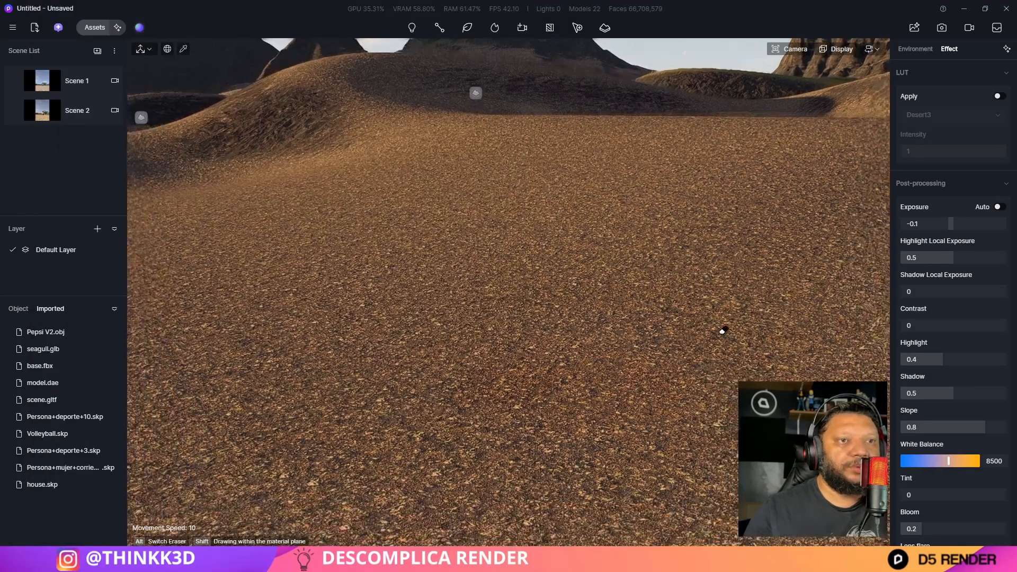
{"action": "key", "text": "s"}
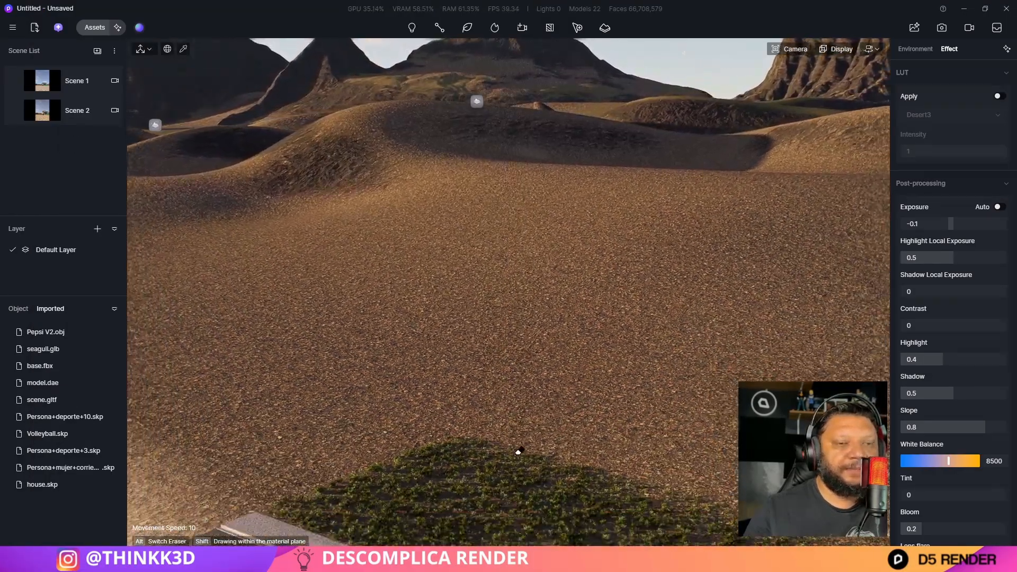
{"action": "right_click_drag", "start_coordinate": [517, 451], "coordinate": [469, 299]}
{"action": "key", "text": "s"}
{"action": "right_click_drag", "start_coordinate": [734, 183], "coordinate": [487, 71]}
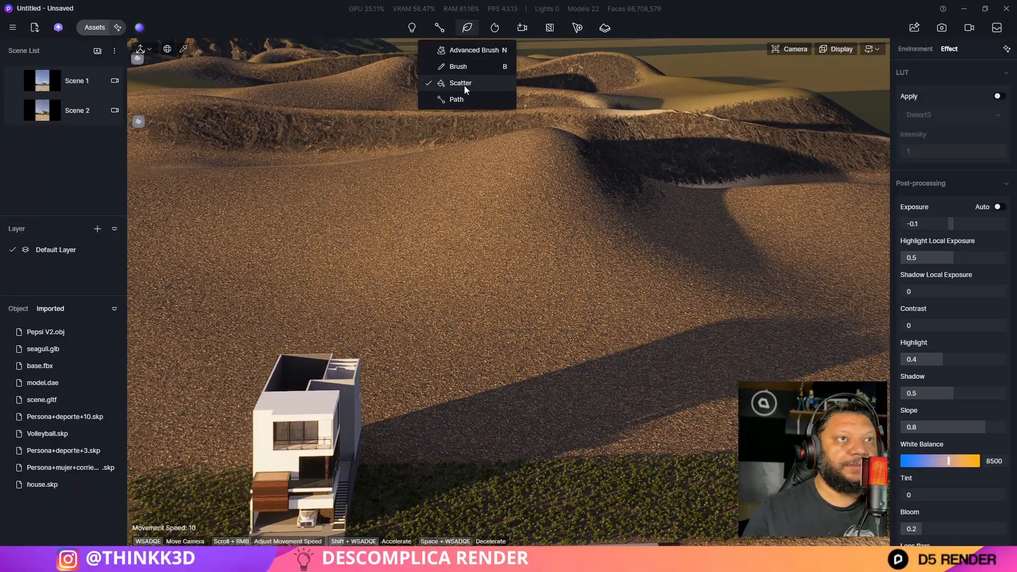
{"action": "left_click", "coordinate": [470, 66]}
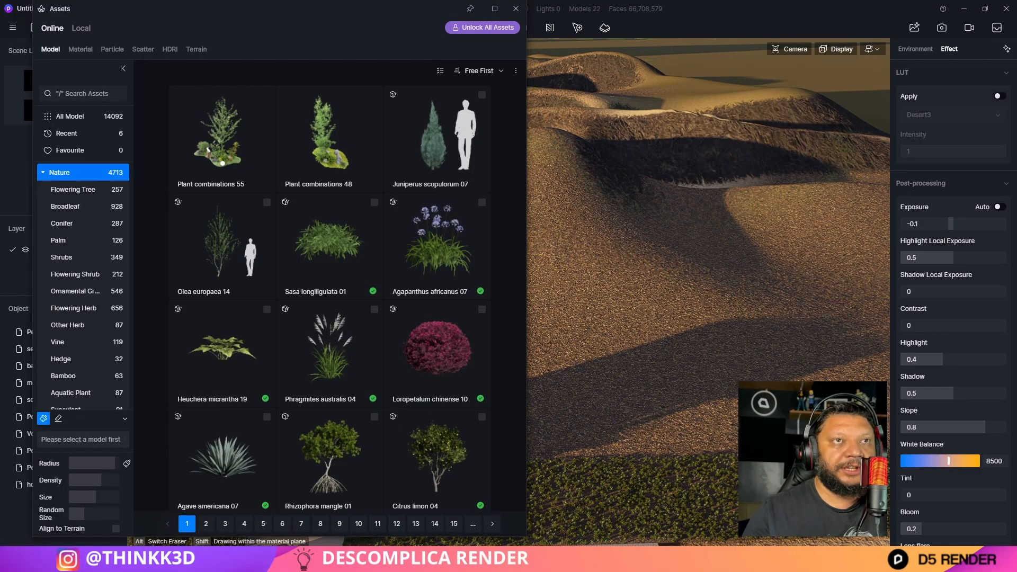
{"action": "left_click", "coordinate": [516, 8]}
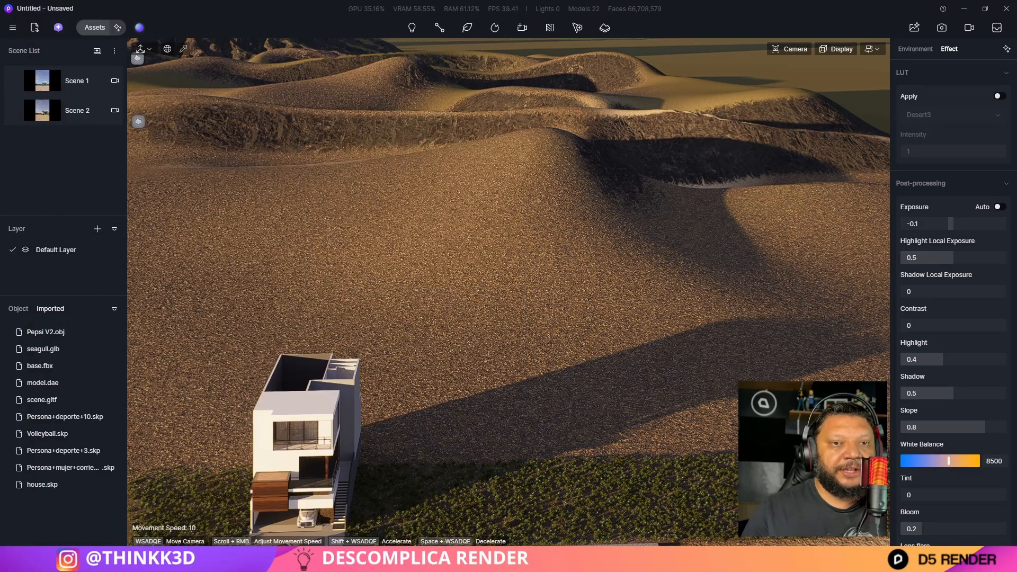
Select the house model and apply the plant mix of its Brush History 1 to the brush
{"action": "left_click", "coordinate": [307, 439]}
{"action": "right_click_drag", "start_coordinate": [610, 509], "coordinate": [640, 491]}
{"action": "scroll", "coordinate": [629, 500], "scroll_direction": "up", "scroll_amount": 2}
{"action": "scroll", "coordinate": [630, 476], "scroll_direction": "up", "scroll_amount": 2}
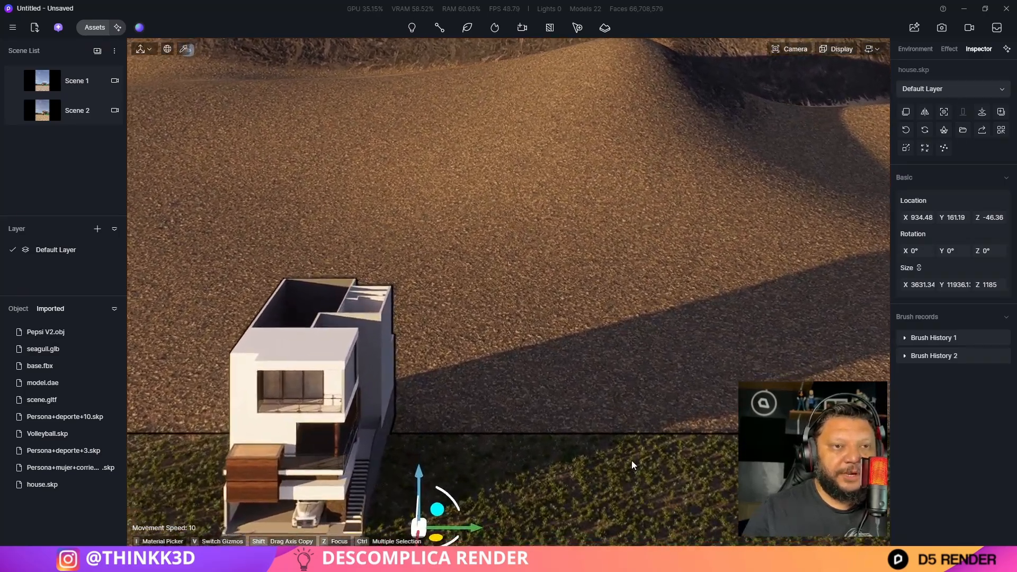
{"action": "middle_click_drag", "start_coordinate": [630, 463], "coordinate": [619, 439]}
{"action": "scroll", "coordinate": [613, 434], "scroll_direction": "up", "scroll_amount": 3}
{"action": "scroll", "coordinate": [593, 420], "scroll_direction": "up", "scroll_amount": 2}
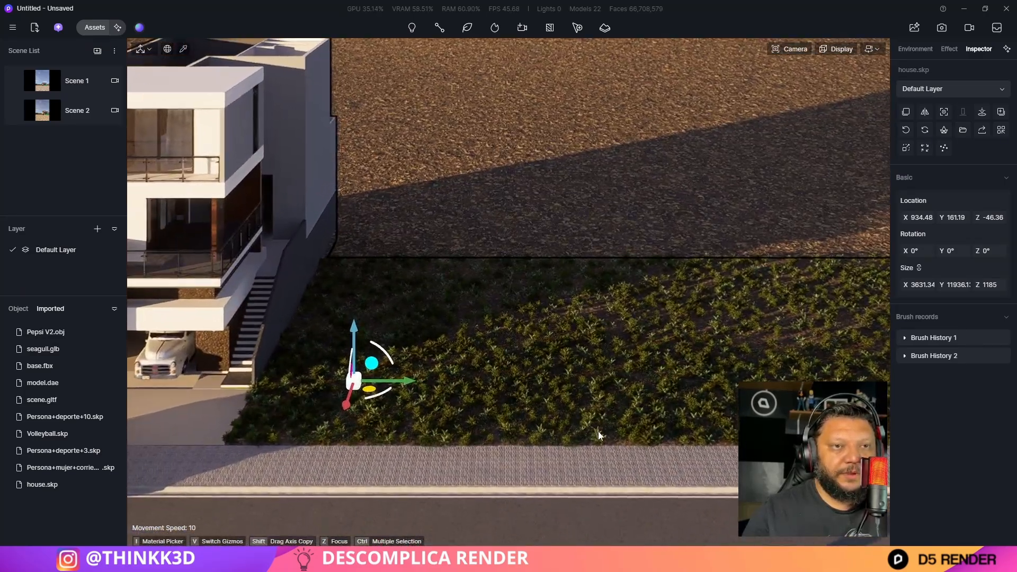
{"action": "left_click", "coordinate": [650, 439]}
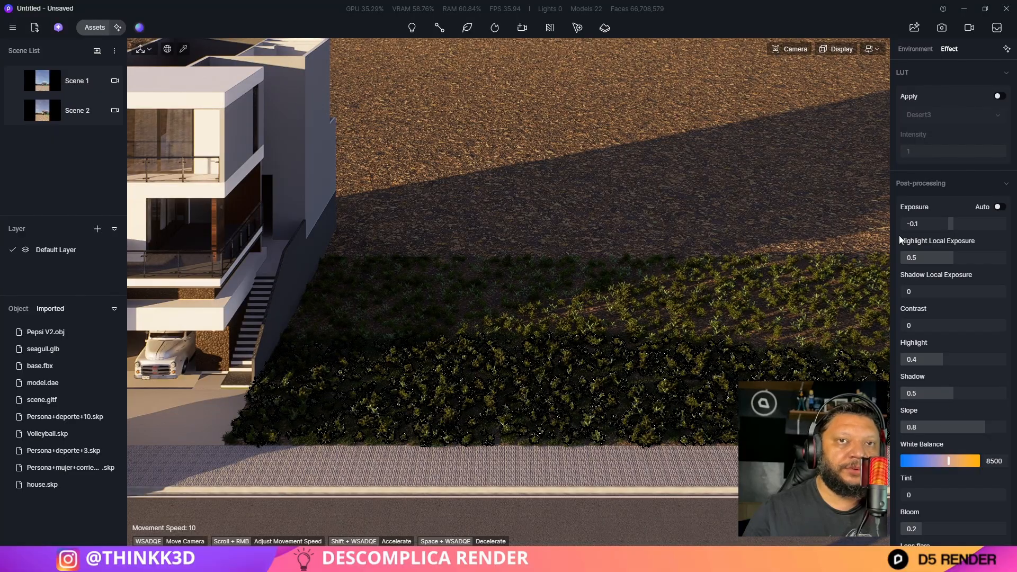
{"action": "scroll", "coordinate": [937, 395], "scroll_direction": "up", "scroll_amount": 3}
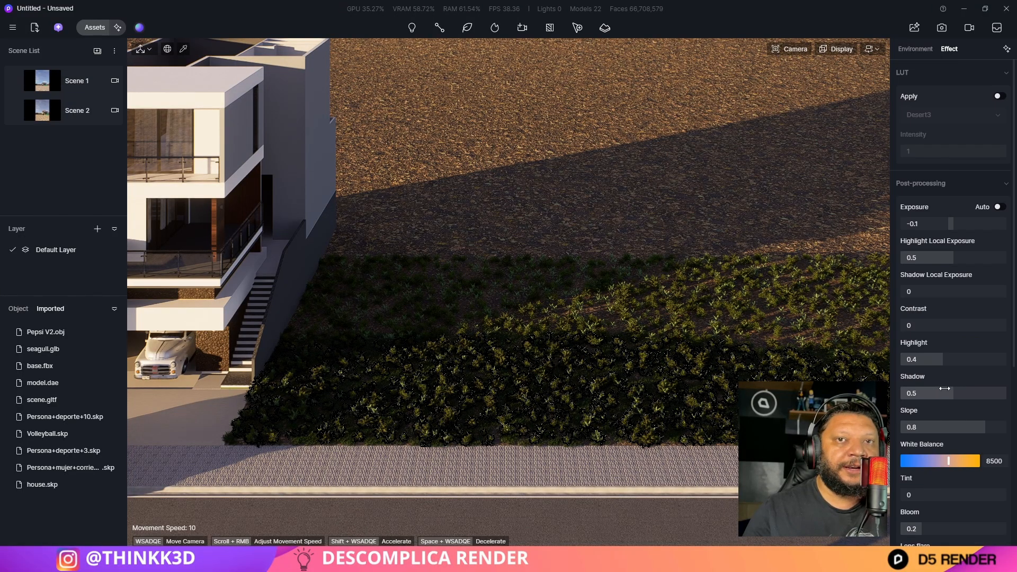
{"action": "left_click", "coordinate": [598, 442]}
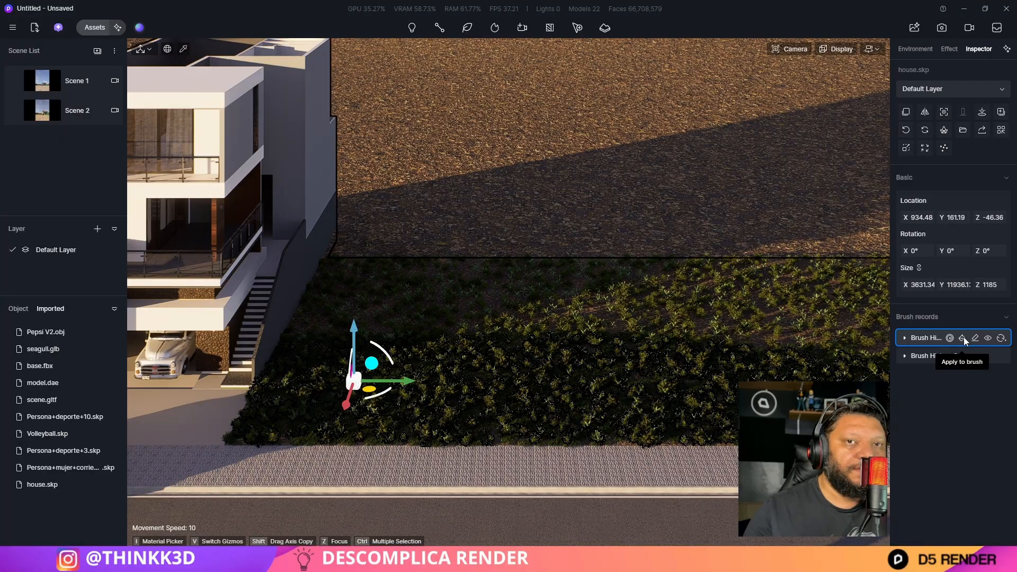
{"action": "left_click", "coordinate": [963, 337]}
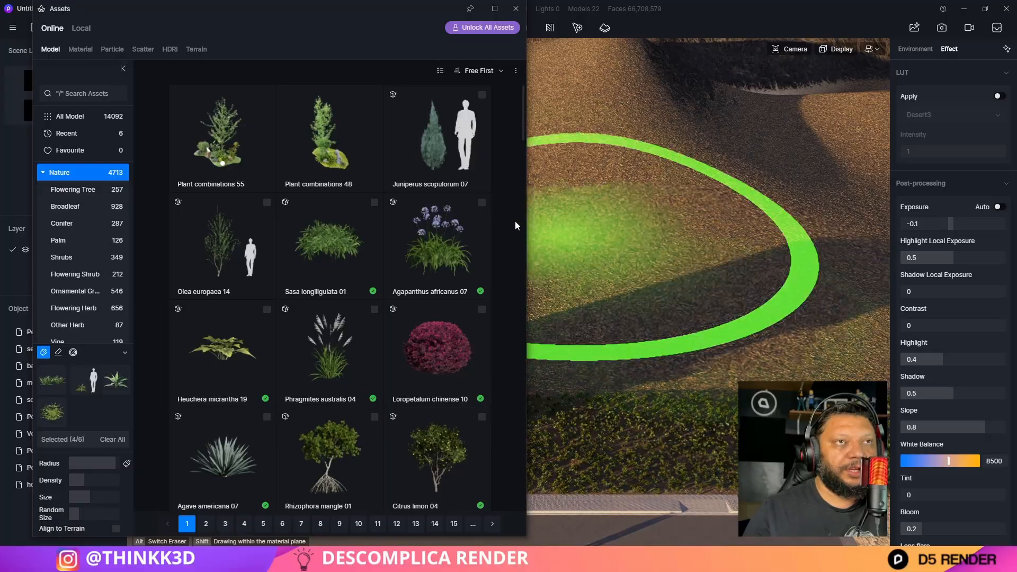
Try the alternate brush mode beside the radius setting over the sand behind the planted strip
{"action": "left_click", "coordinate": [126, 464]}
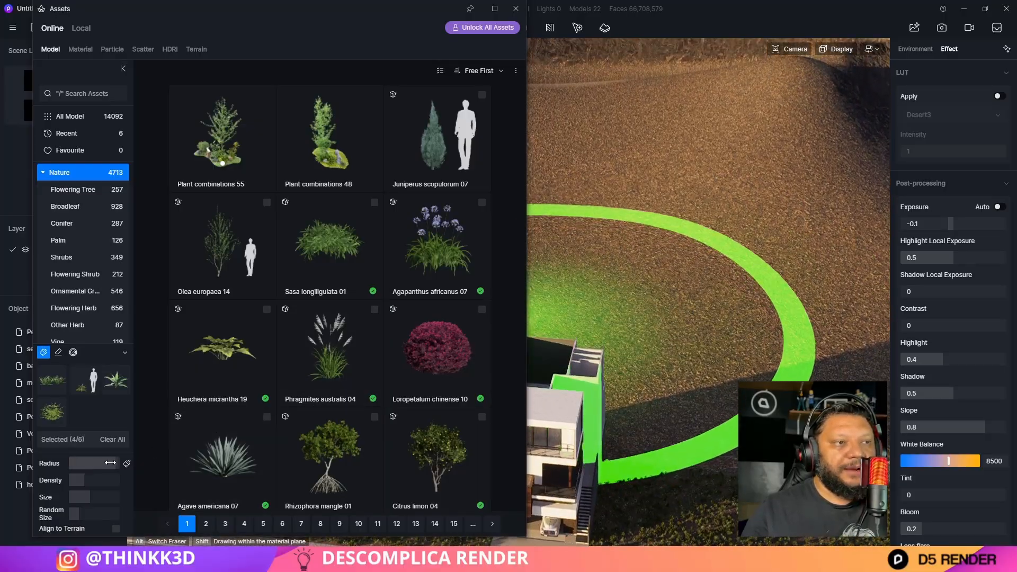
{"action": "key", "text": "d"}
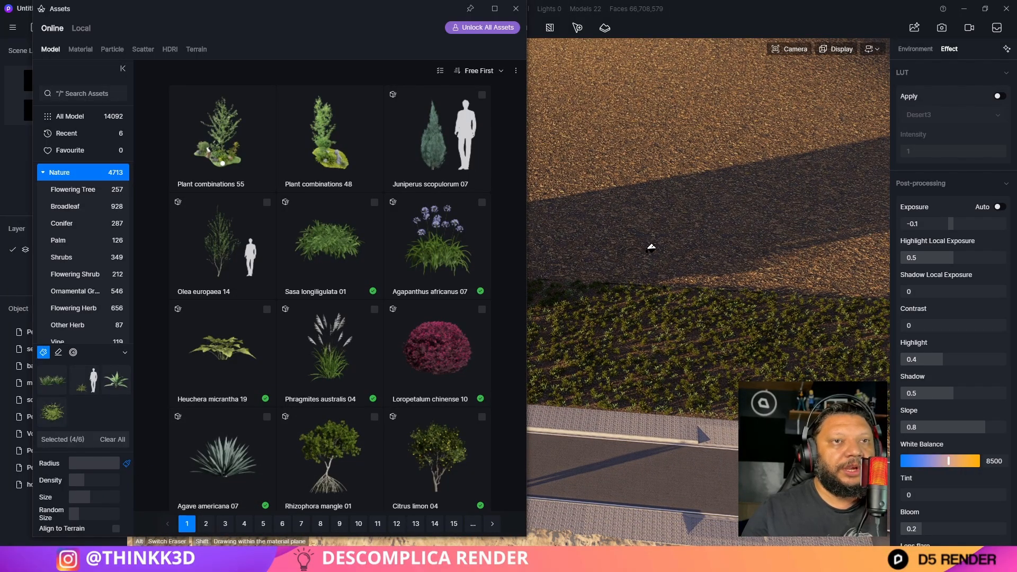
{"action": "key", "text": "w"}
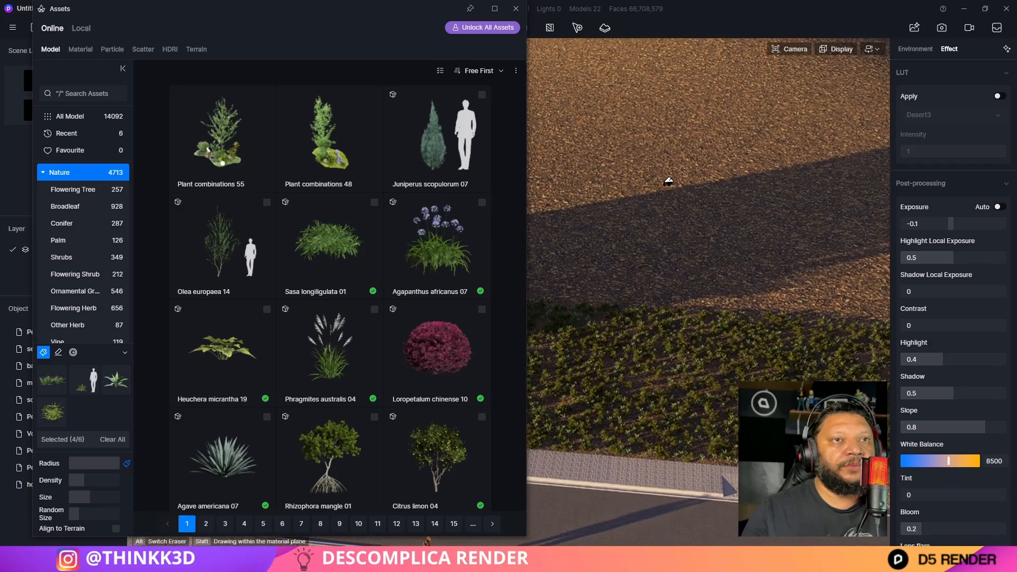
{"action": "scroll", "coordinate": [693, 114], "scroll_direction": "up", "scroll_amount": 3}
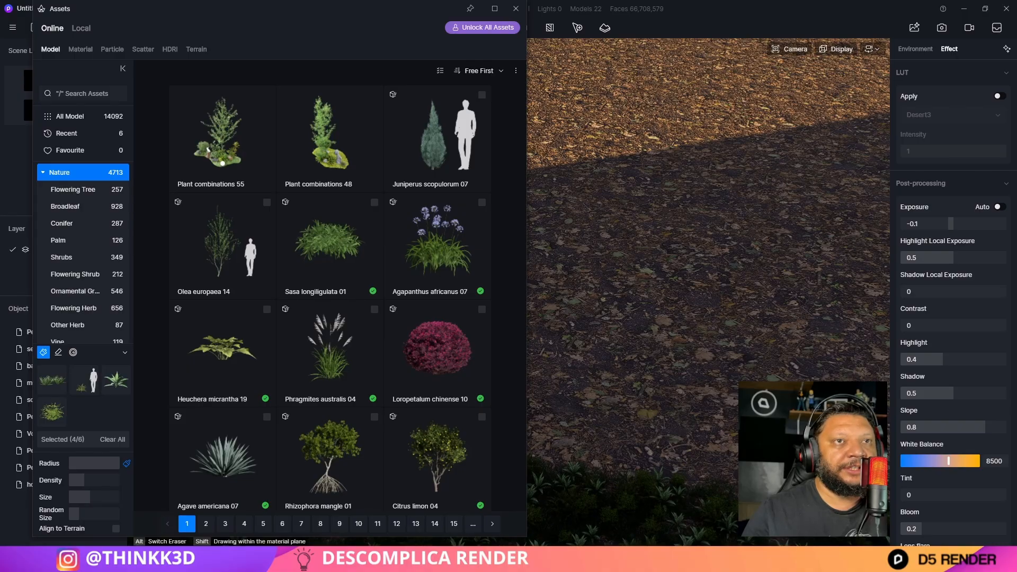
{"action": "right_click_drag", "start_coordinate": [708, 286], "coordinate": [708, 201]}
{"action": "key", "text": "s"}
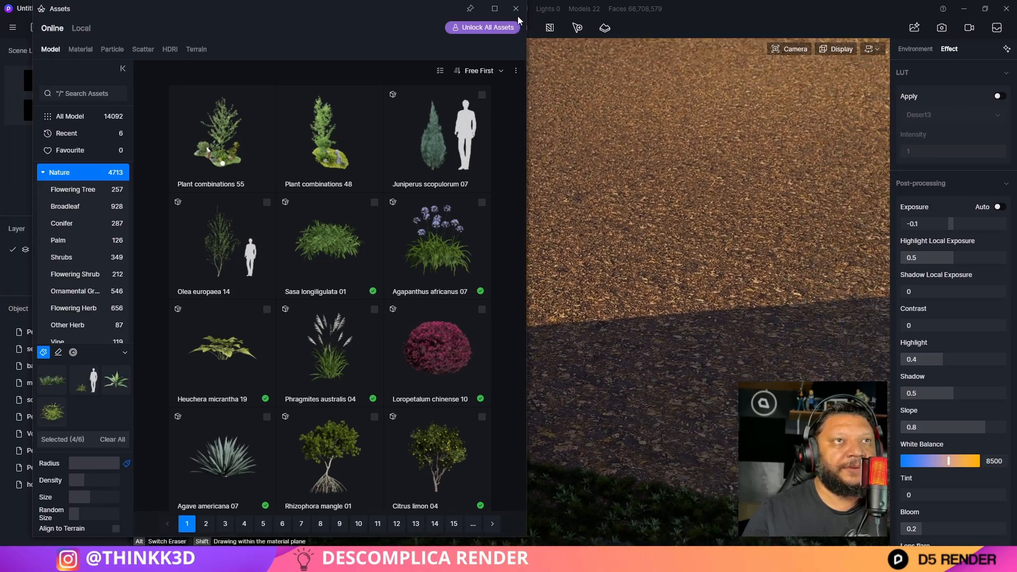
{"action": "key", "text": "e"}
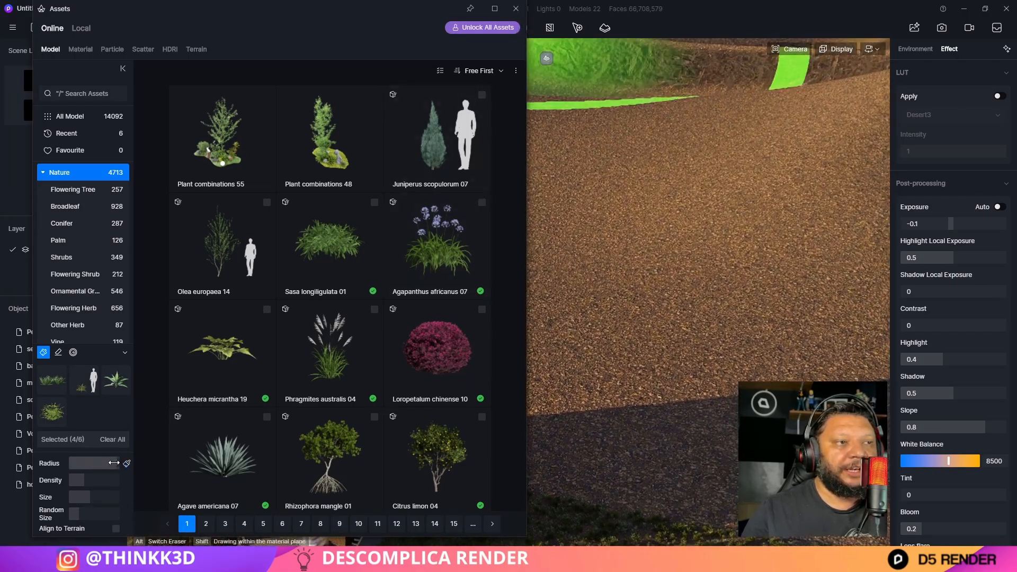
Reduce the brush radius, close the asset library, and try painting the plant mix across the sand behind the house
{"action": "left_click_drag", "start_coordinate": [117, 463], "coordinate": [94, 463]}
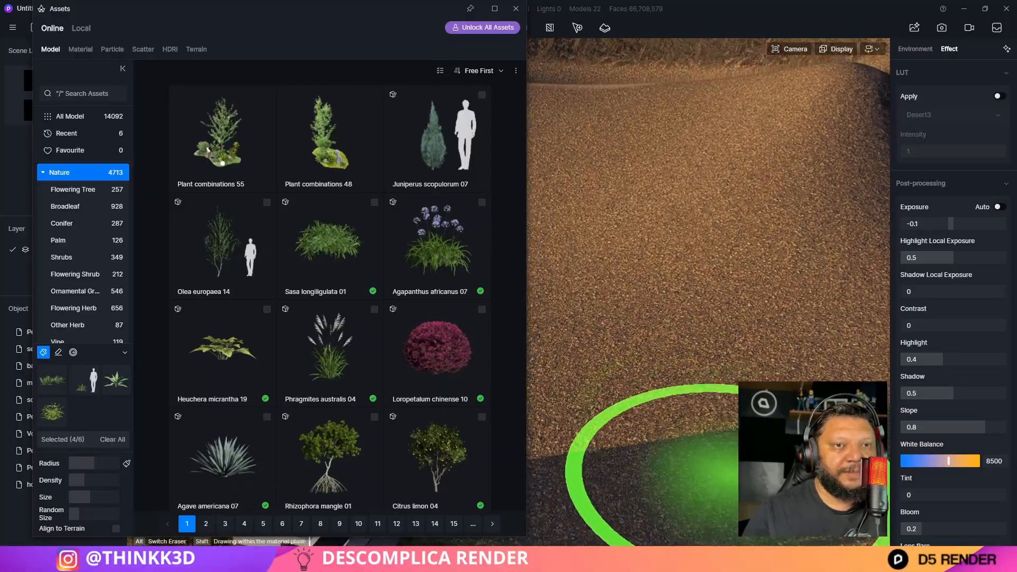
{"action": "left_click", "coordinate": [515, 9]}
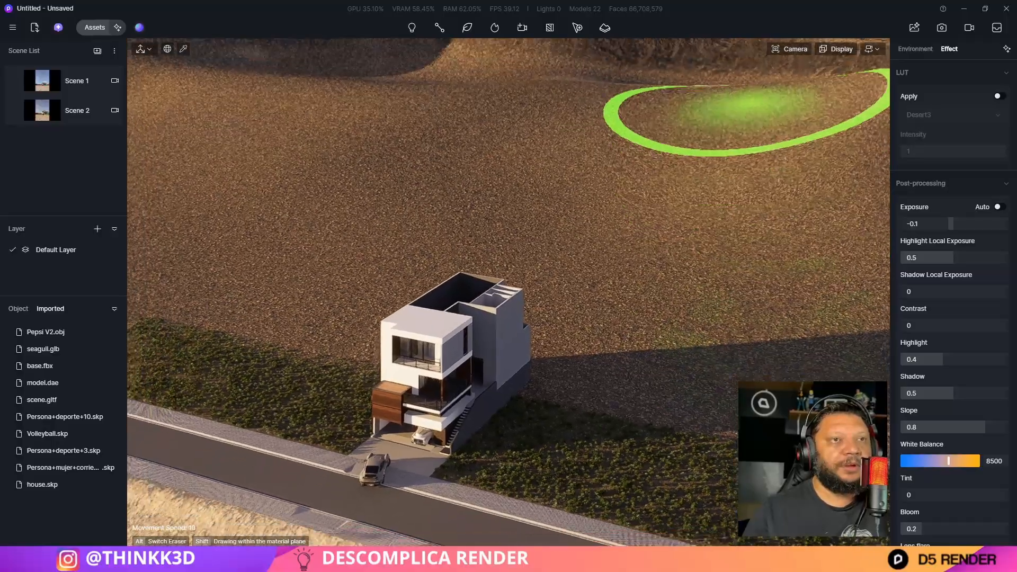
{"action": "mouse_move", "coordinate": [751, 521]}
{"action": "right_mouse_down"}
{"action": "mouse_move", "coordinate": [744, 471]}
{"action": "mouse_move", "coordinate": [657, 275]}
{"action": "mouse_move", "coordinate": [635, 396]}
{"action": "right_mouse_up"}
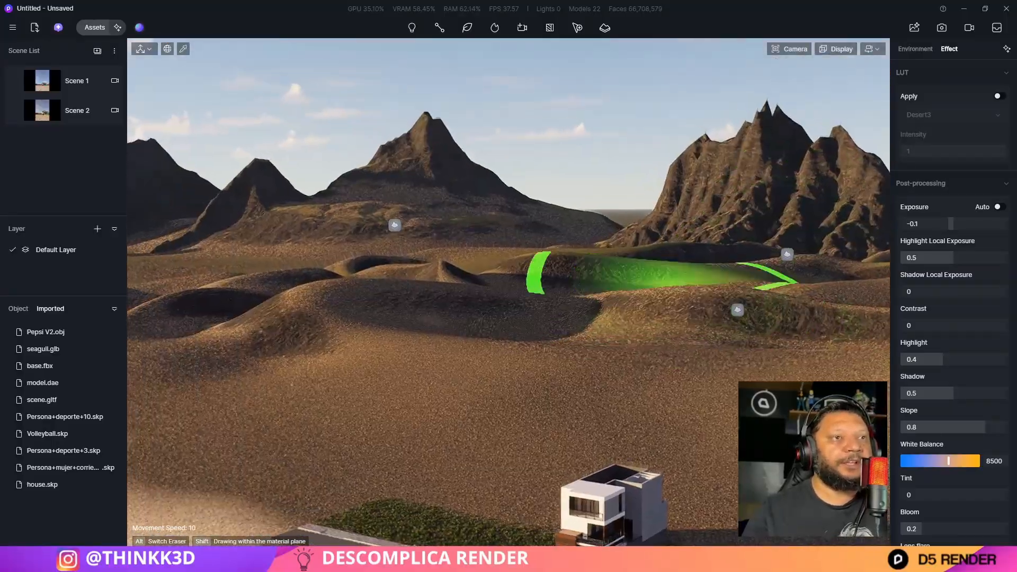
{"action": "mouse_move", "coordinate": [454, 456]}
{"action": "left_mouse_down"}
{"action": "mouse_move", "coordinate": [518, 368]}
{"action": "mouse_move", "coordinate": [348, 402]}
{"action": "mouse_move", "coordinate": [302, 433]}
{"action": "mouse_move", "coordinate": [298, 452]}
{"action": "left_mouse_up"}
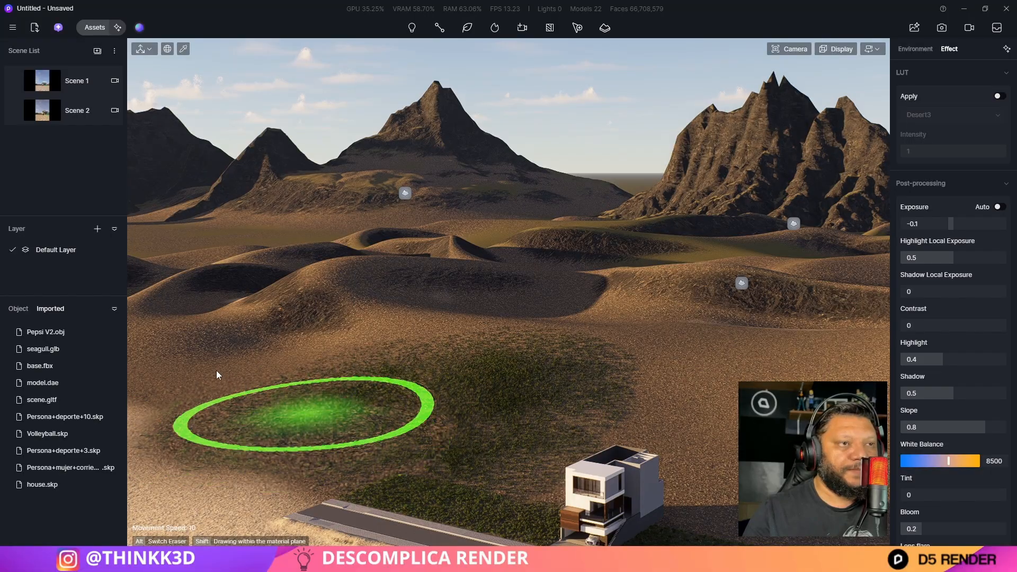
{"action": "key", "text": "ctrl+z"}
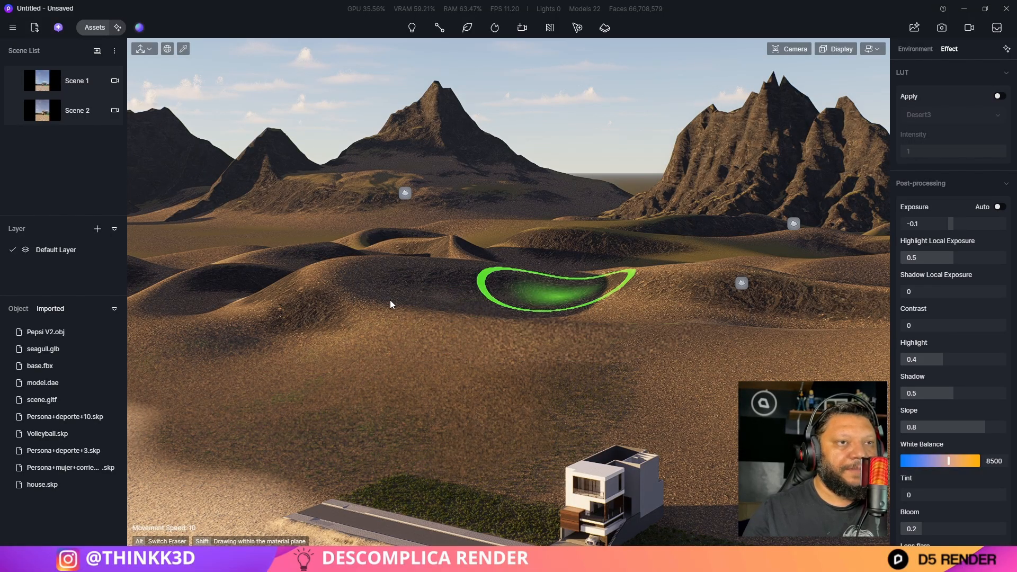
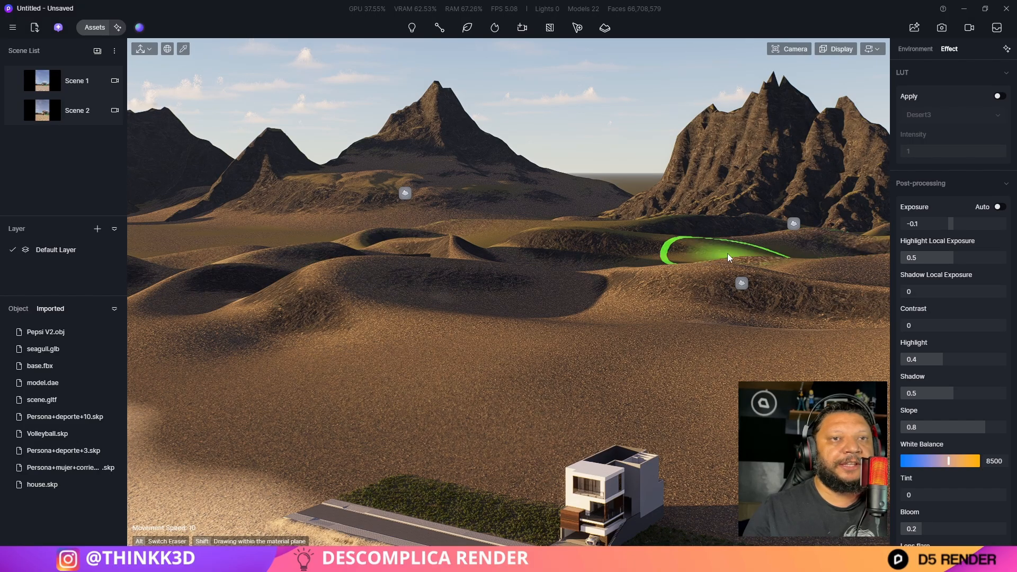
Try the plant brush at the foot of the rocky mountain beyond the dunes
{"action": "right_click_drag", "start_coordinate": [322, 393], "coordinate": [400, 330]}
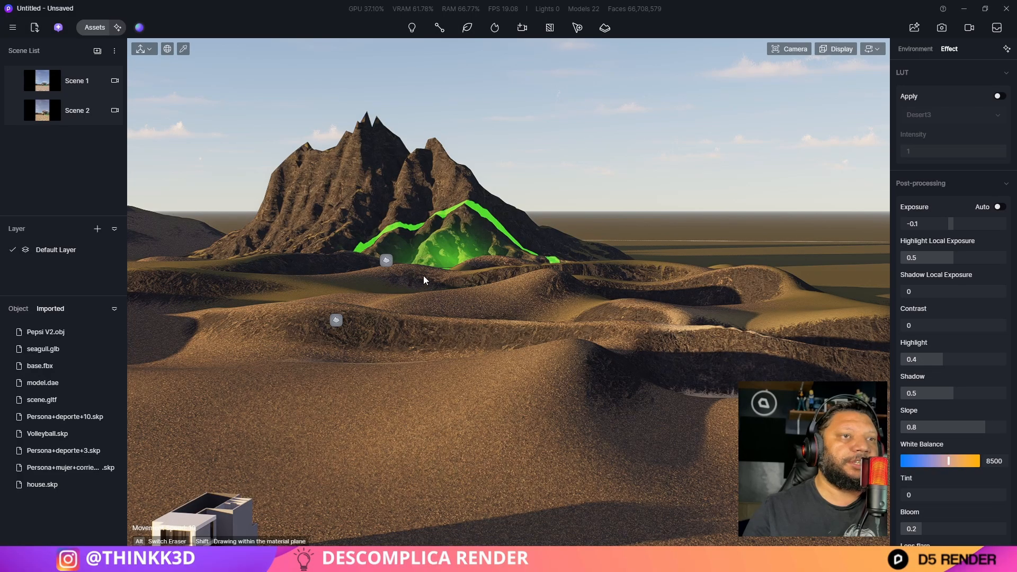
{"action": "left_click", "coordinate": [439, 252]}
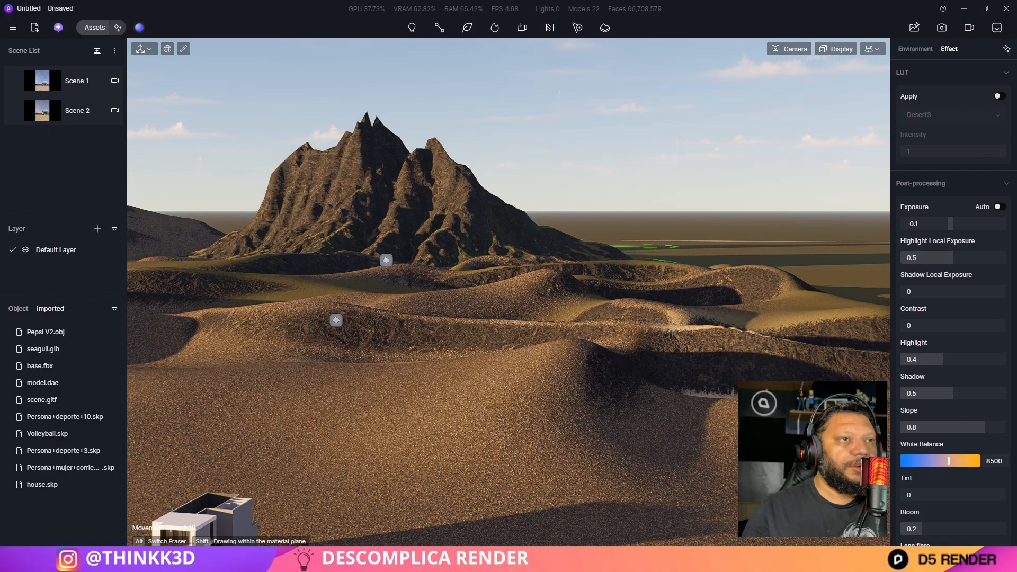
{"action": "mouse_move", "coordinate": [514, 318]}
{"action": "right_mouse_down"}
{"action": "mouse_move", "coordinate": [513, 294]}
{"action": "mouse_move", "coordinate": [551, 280]}
{"action": "right_mouse_up"}
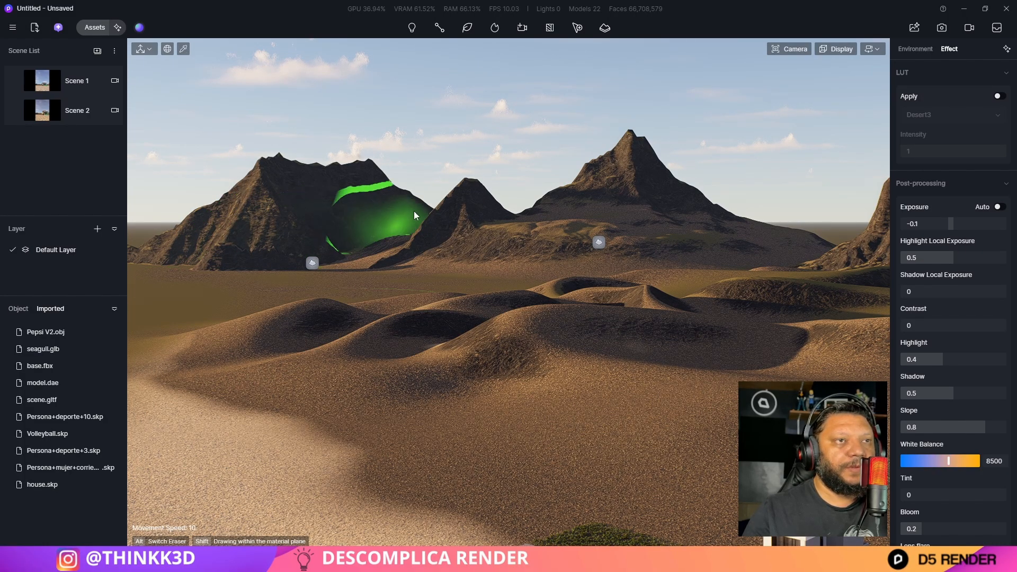
Return to the Scene 2 camera, examine the planted ground and dunes behind the house up close, and restore the Scene 2 view
{"action": "left_click", "coordinate": [52, 113]}
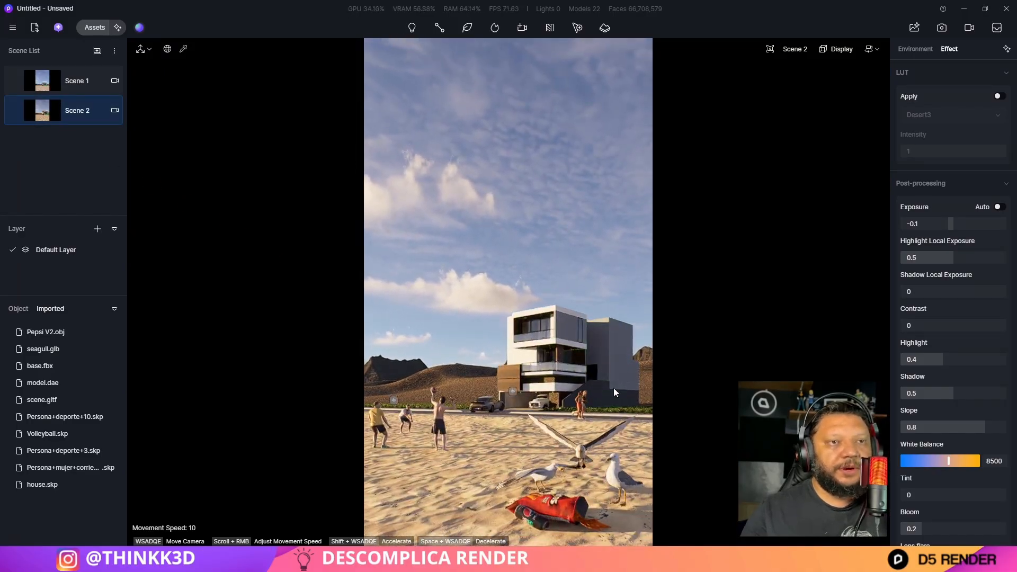
{"action": "mouse_move", "coordinate": [613, 388]}
{"action": "right_mouse_down"}
{"action": "mouse_move", "coordinate": [625, 365]}
{"action": "mouse_move", "coordinate": [572, 424]}
{"action": "mouse_move", "coordinate": [553, 482]}
{"action": "mouse_move", "coordinate": [560, 473]}
{"action": "mouse_move", "coordinate": [595, 489]}
{"action": "mouse_move", "coordinate": [621, 484]}
{"action": "mouse_move", "coordinate": [623, 476]}
{"action": "mouse_move", "coordinate": [583, 496]}
{"action": "mouse_move", "coordinate": [478, 505]}
{"action": "mouse_move", "coordinate": [355, 504]}
{"action": "mouse_move", "coordinate": [392, 477]}
{"action": "mouse_move", "coordinate": [615, 390]}
{"action": "right_mouse_up"}
{"action": "key", "text": "w"}
{"action": "key", "text": "w"}
{"action": "key", "text": "e"}
{"action": "key", "text": "e"}
{"action": "key", "text": "w"}
{"action": "key", "text": "w"}
{"action": "key", "text": "w"}
{"action": "key", "text": "e"}
{"action": "key", "text": "w"}
{"action": "key", "text": "q"}
{"action": "key", "text": "e"}
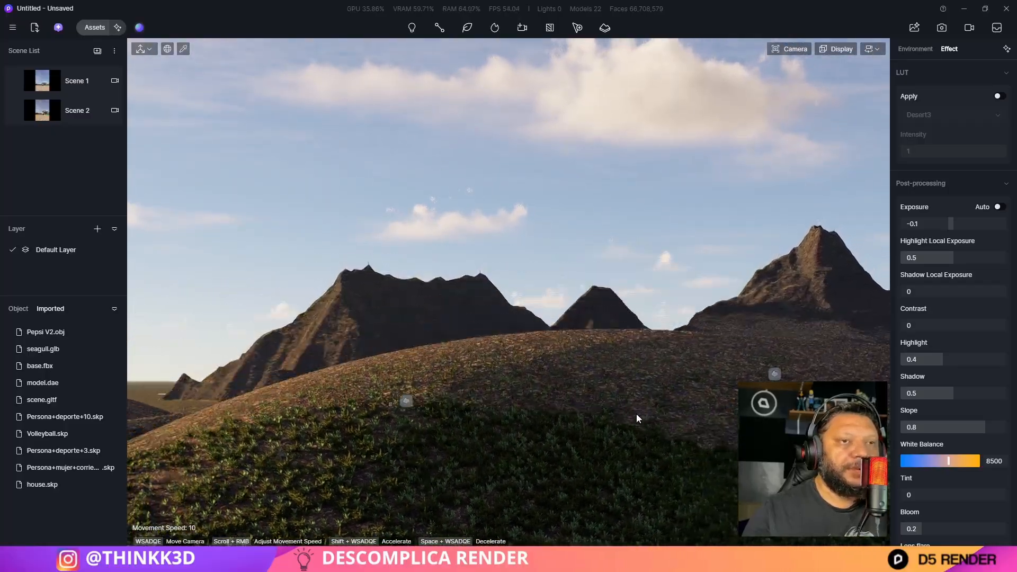
{"action": "right_click_drag", "start_coordinate": [223, 173], "coordinate": [266, 237]}
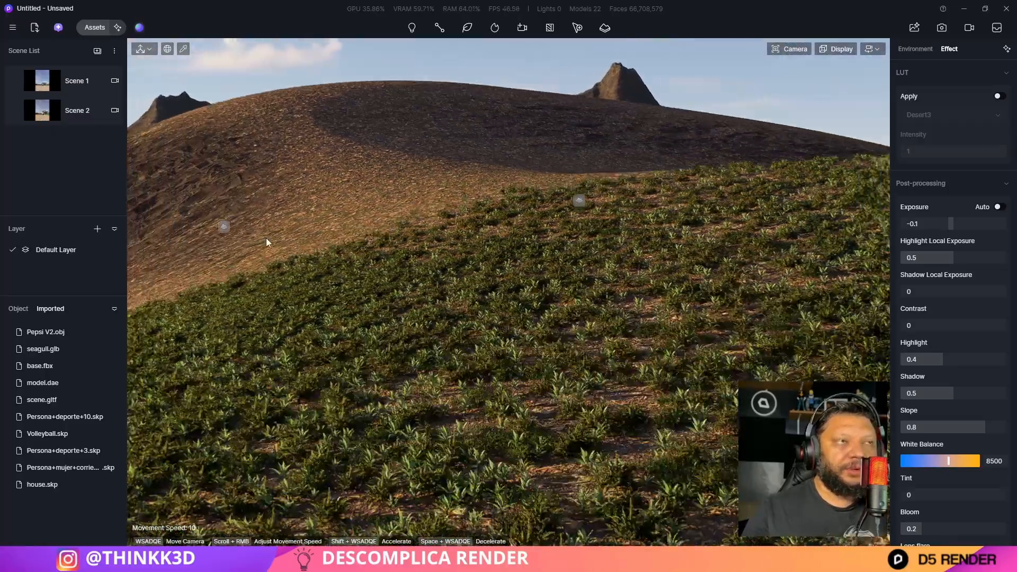
{"action": "left_click", "coordinate": [39, 112]}
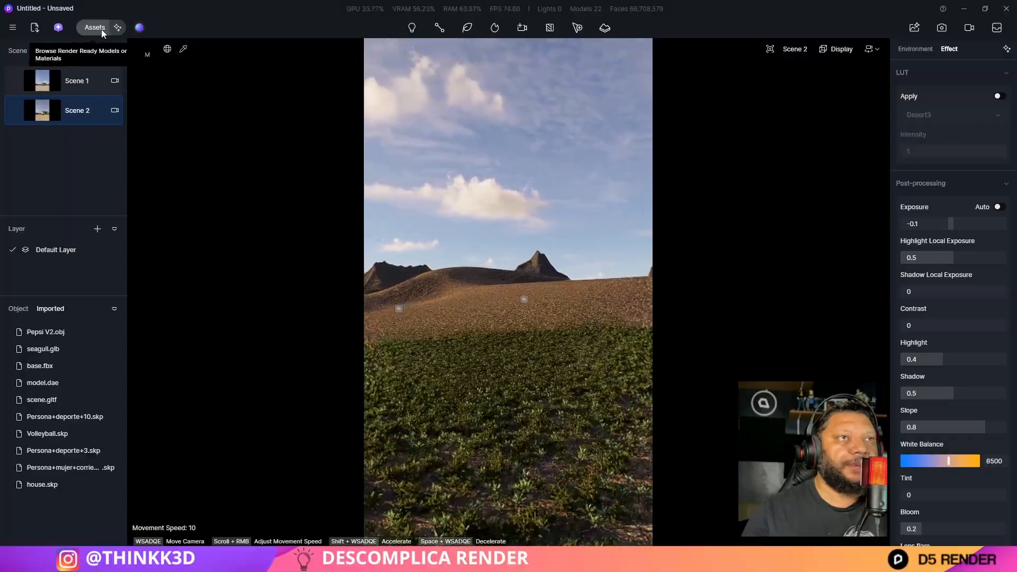
Place an Acrocomia aculeata 02 palm on the sand beside the paved walkway in front of the house, and close the asset library
{"action": "left_click", "coordinate": [102, 28]}
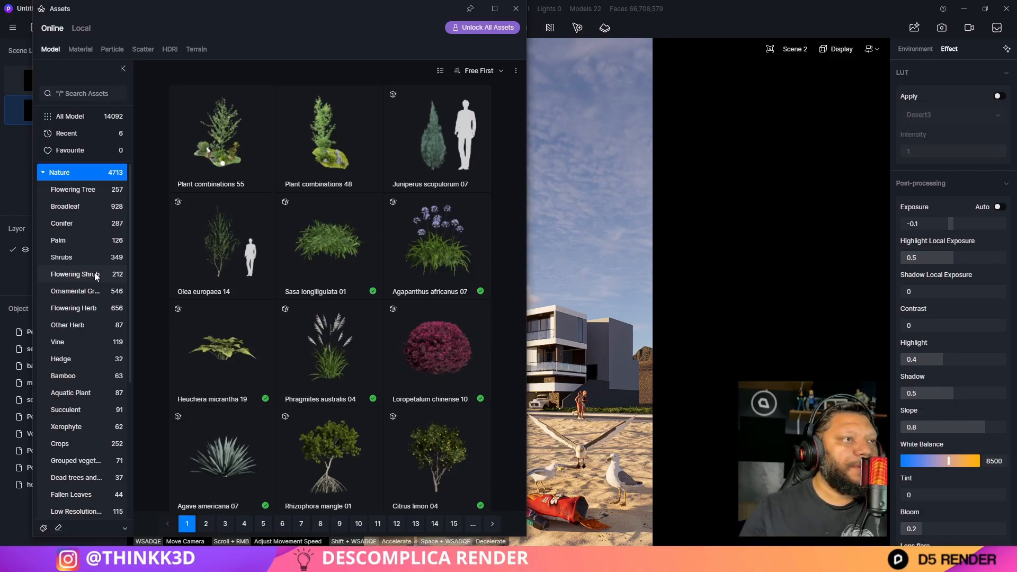
{"action": "left_click", "coordinate": [81, 241]}
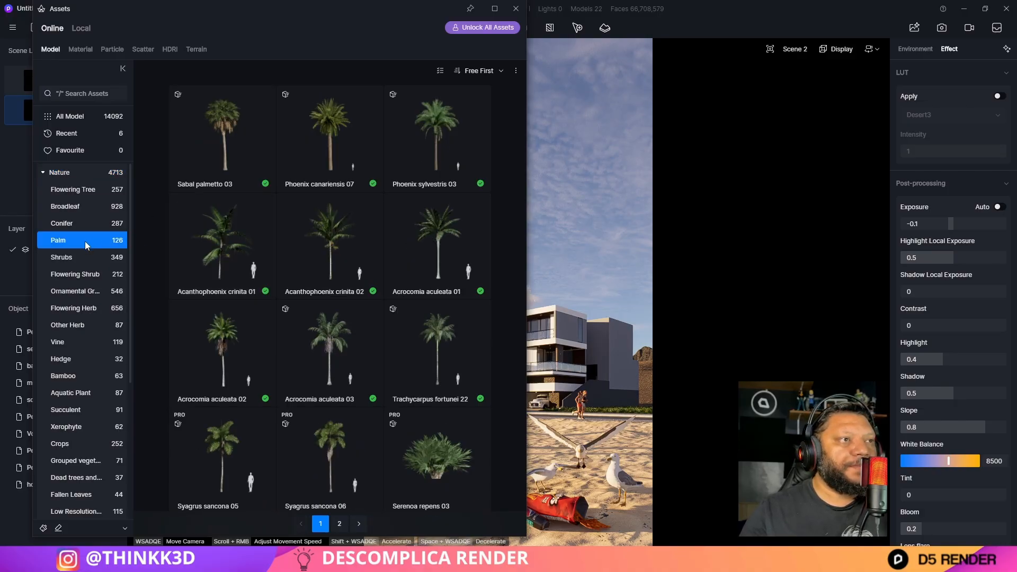
{"action": "scroll", "coordinate": [249, 318], "scroll_direction": "down", "scroll_amount": 1}
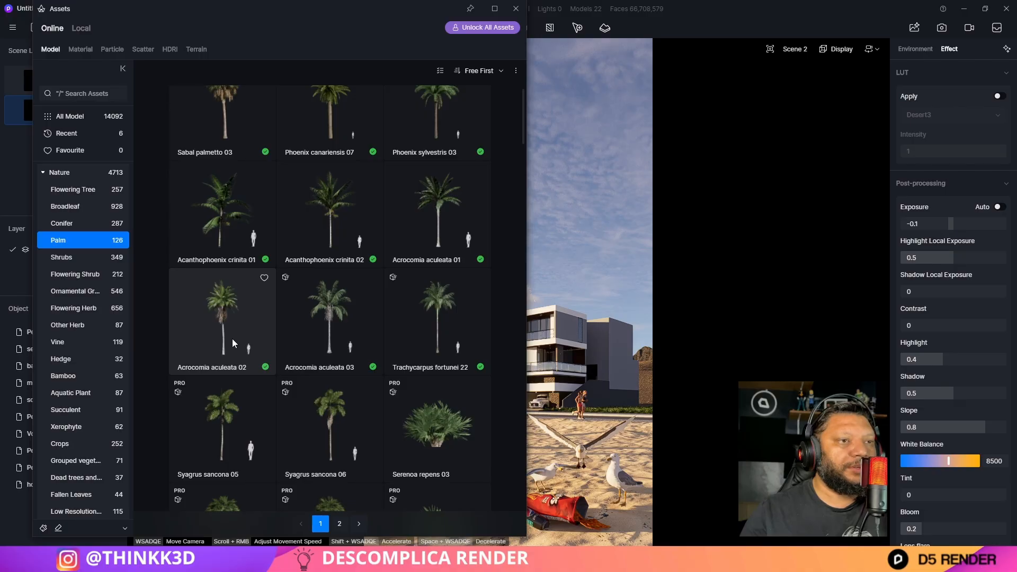
{"action": "left_click", "coordinate": [232, 332]}
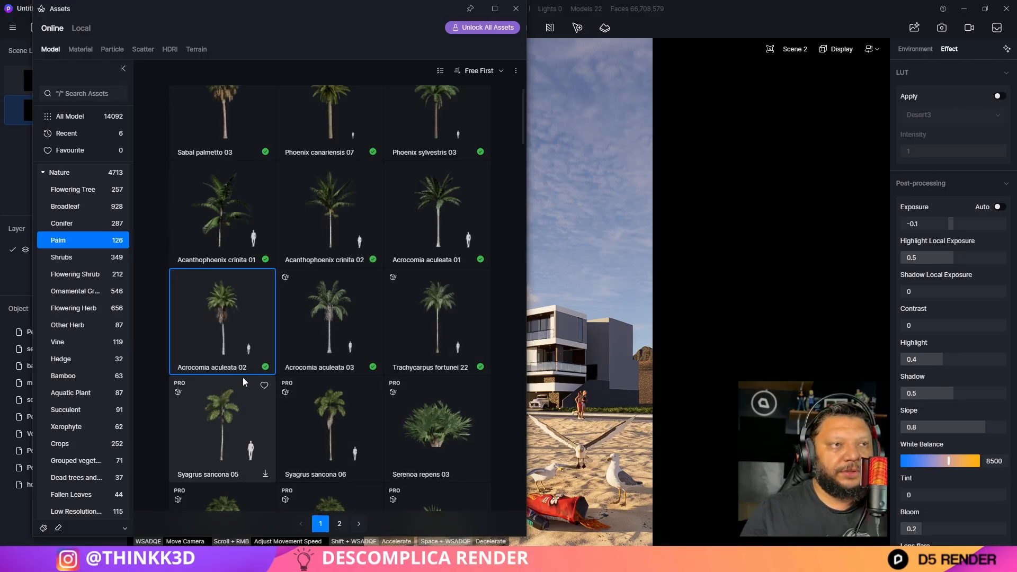
{"action": "left_click", "coordinate": [619, 422]}
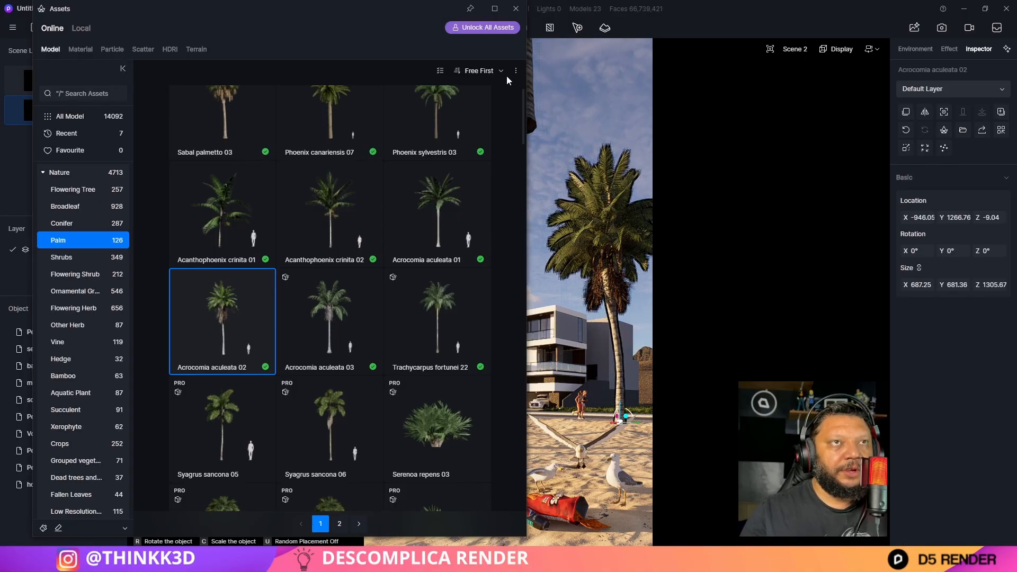
{"action": "left_click", "coordinate": [517, 9]}
{"action": "key", "text": "f"}
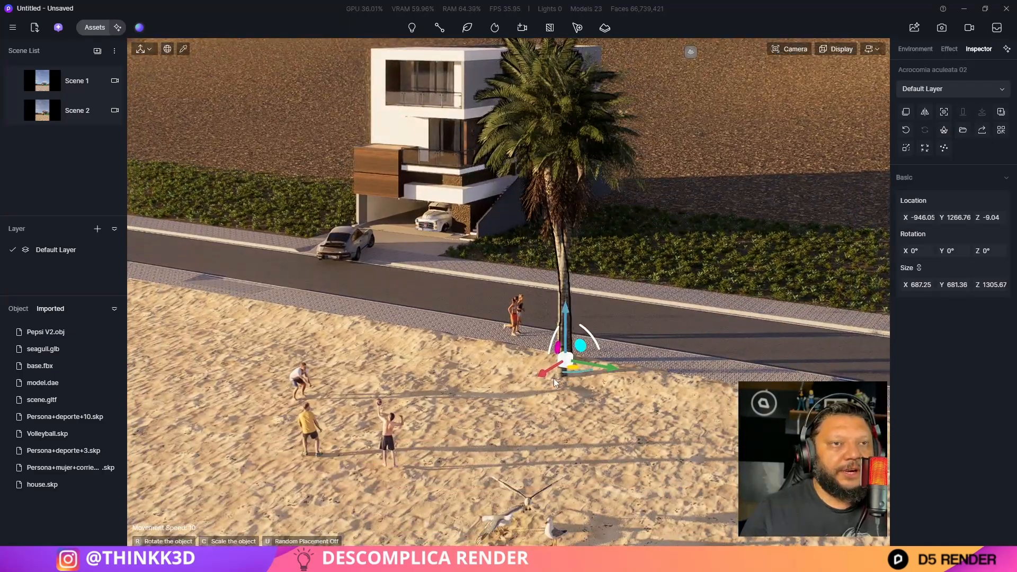
{"action": "key", "text": "Escape"}
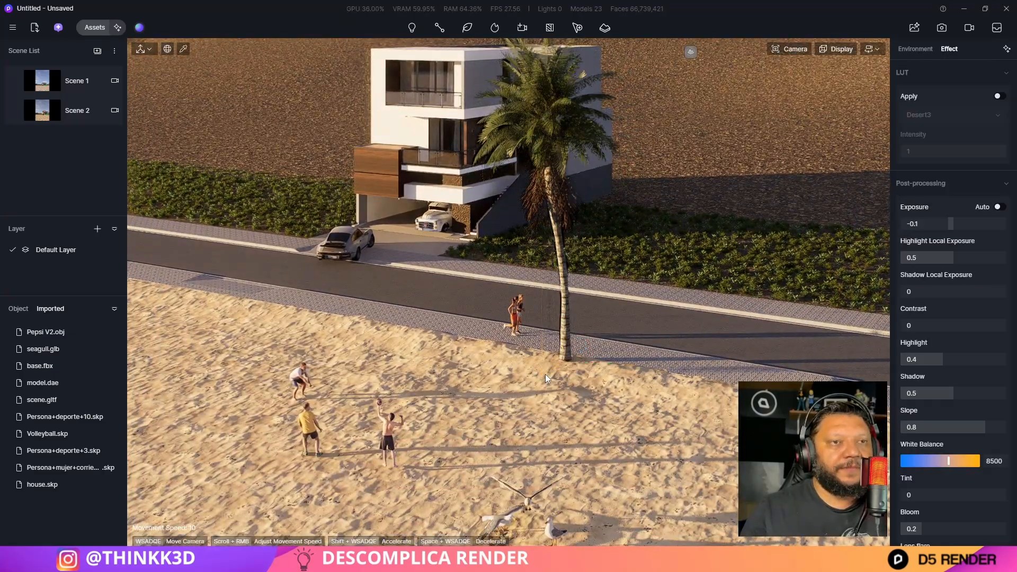
Copy the palm three times along the beach side of the road, varying the copies' rotation
{"action": "left_click", "coordinate": [567, 351]}
{"action": "left_click_drag", "start_coordinate": [567, 350], "coordinate": [211, 318]}
{"action": "right_click_drag", "start_coordinate": [212, 316], "coordinate": [484, 331]}
{"action": "left_click_drag", "start_coordinate": [466, 325], "coordinate": [589, 312]}
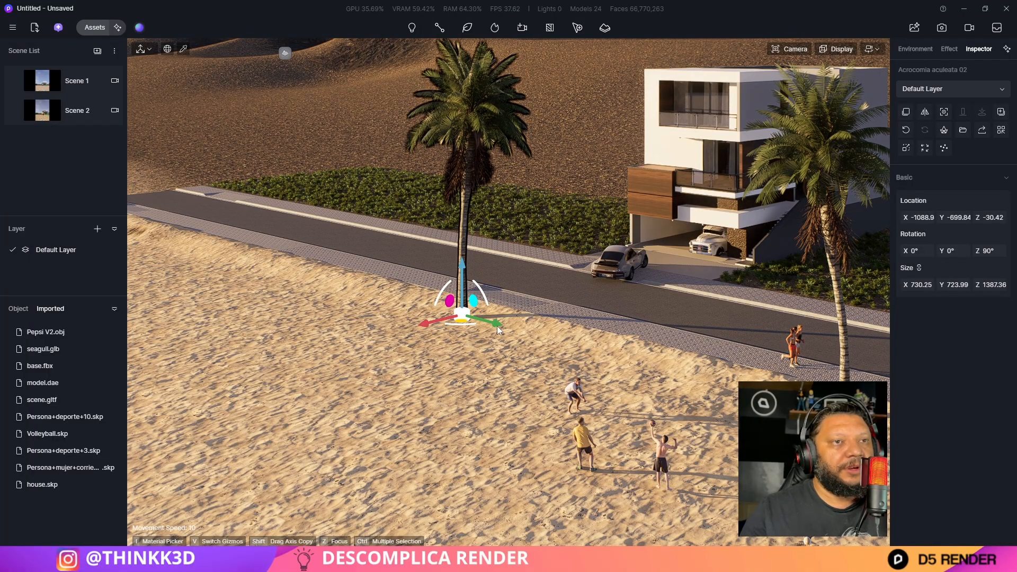
{"action": "left_click_drag", "start_coordinate": [490, 320], "coordinate": [151, 244]}
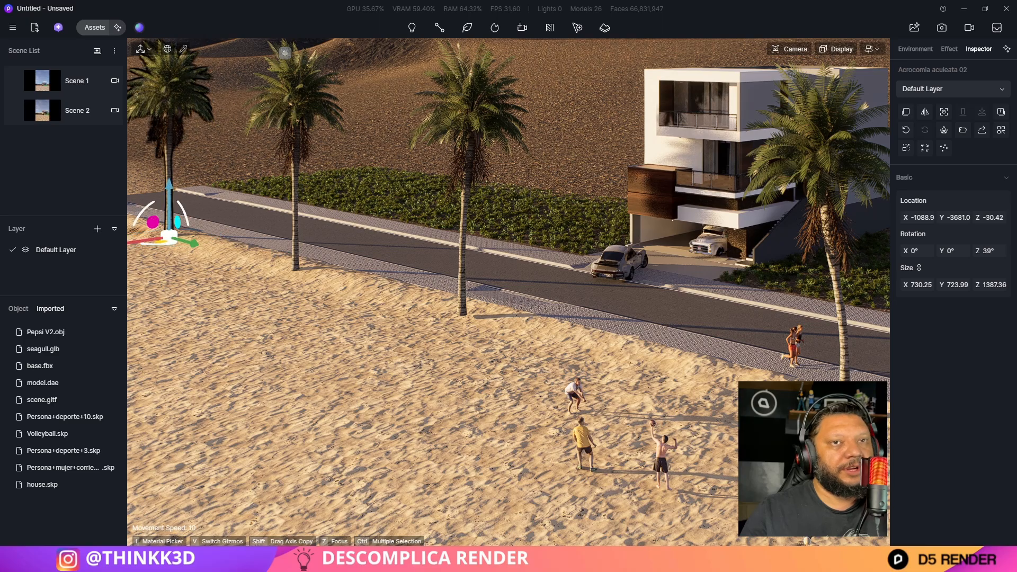
Slide the first palm along the roadside to Y 1476.49, clear of the house in the Scene 2 camera
{"action": "left_click", "coordinate": [842, 317]}
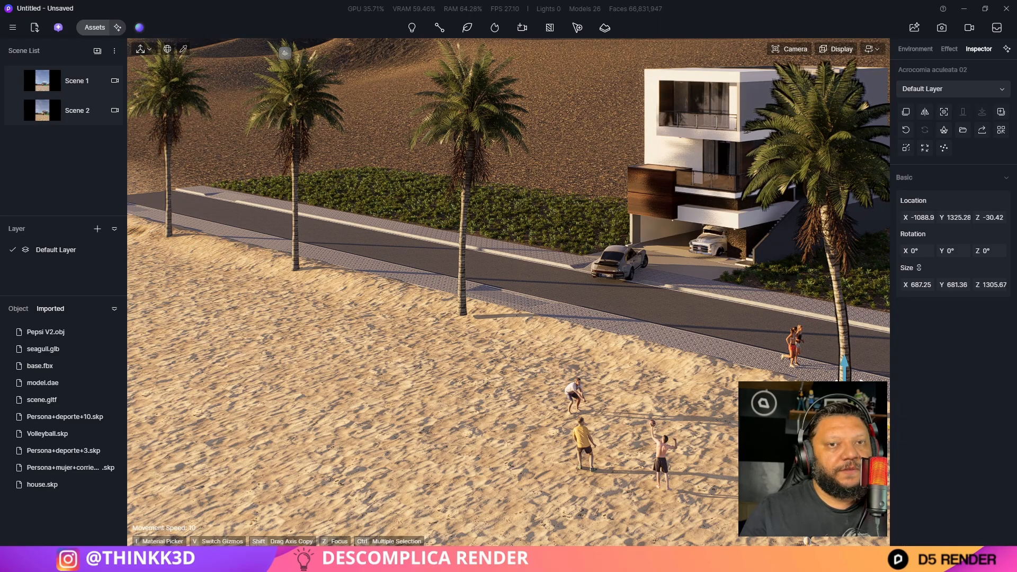
{"action": "left_click_drag", "start_coordinate": [839, 318], "coordinate": [736, 317]}
{"action": "left_click", "coordinate": [50, 109]}
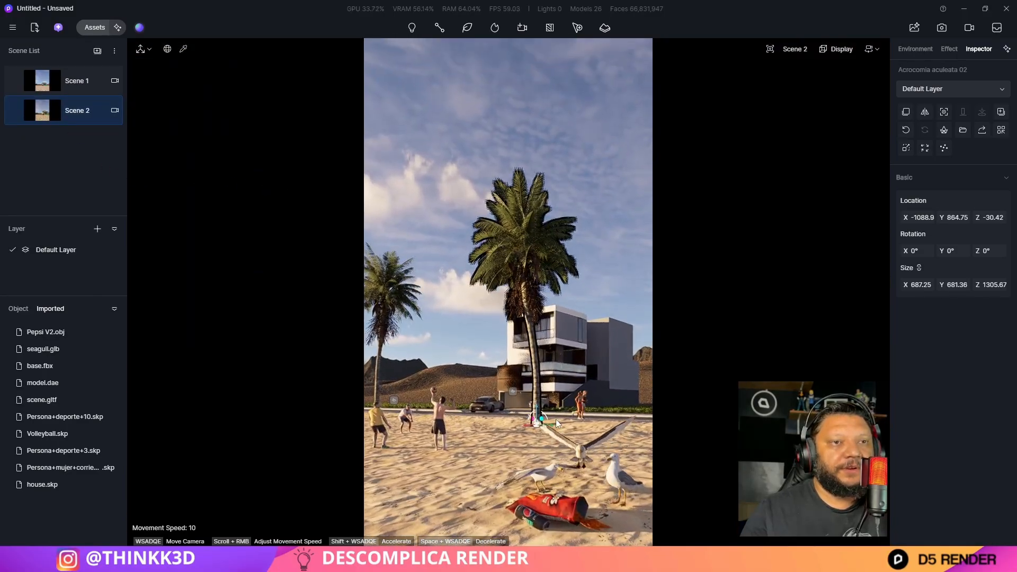
{"action": "left_click_drag", "start_coordinate": [551, 424], "coordinate": [680, 455]}
{"action": "scroll", "coordinate": [508, 370], "scroll_direction": "up", "scroll_amount": 3}
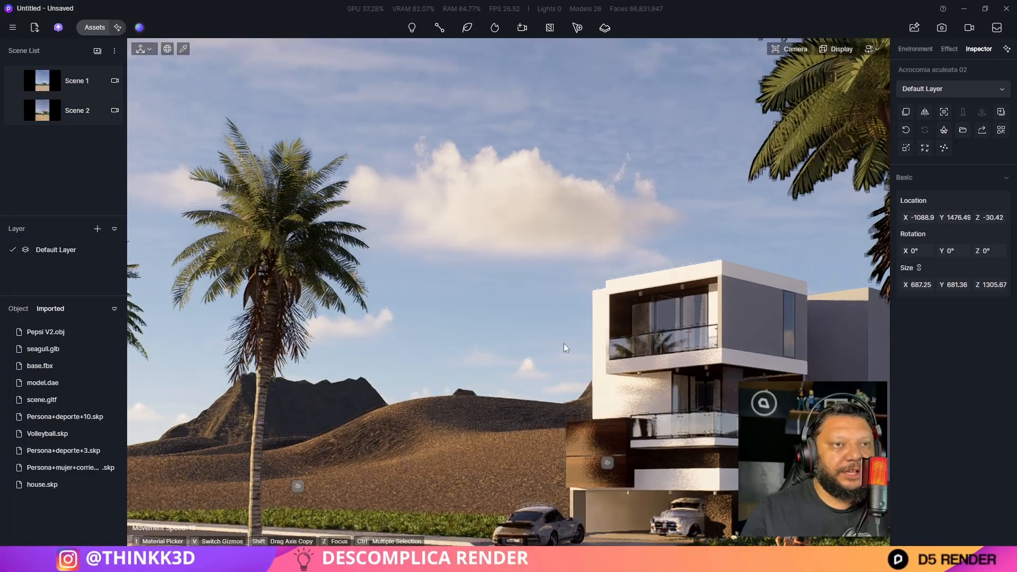
Select the three copied palms together, shift them along the road toward the house, and check the Scene 2 view
{"action": "right_click_drag", "start_coordinate": [563, 343], "coordinate": [476, 435]}
{"action": "scroll", "coordinate": [496, 398], "scroll_direction": "down", "scroll_amount": 5}
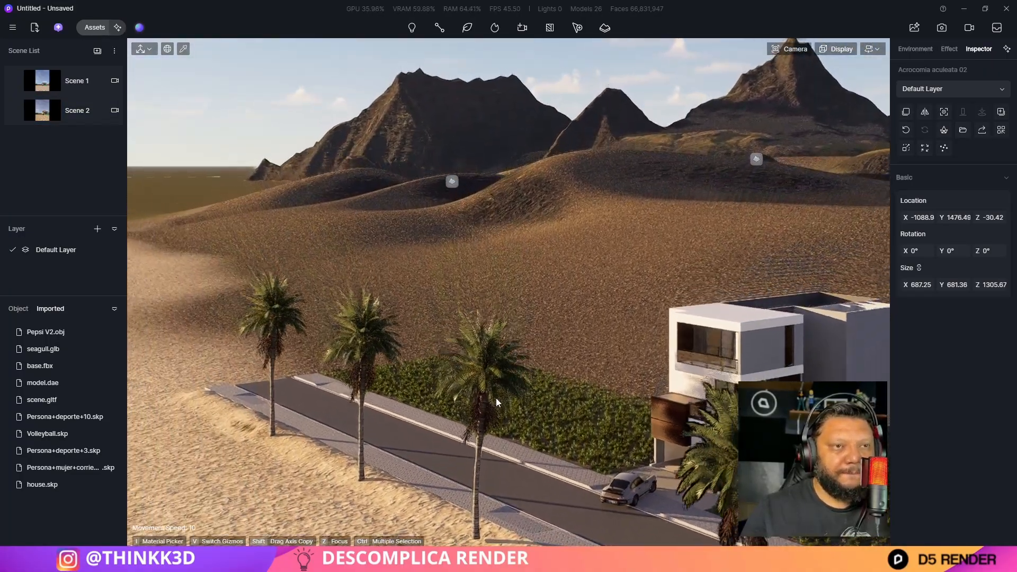
{"action": "left_click", "coordinate": [491, 401]}
{"action": "left_click", "coordinate": [393, 383], "text": "ctrl"}
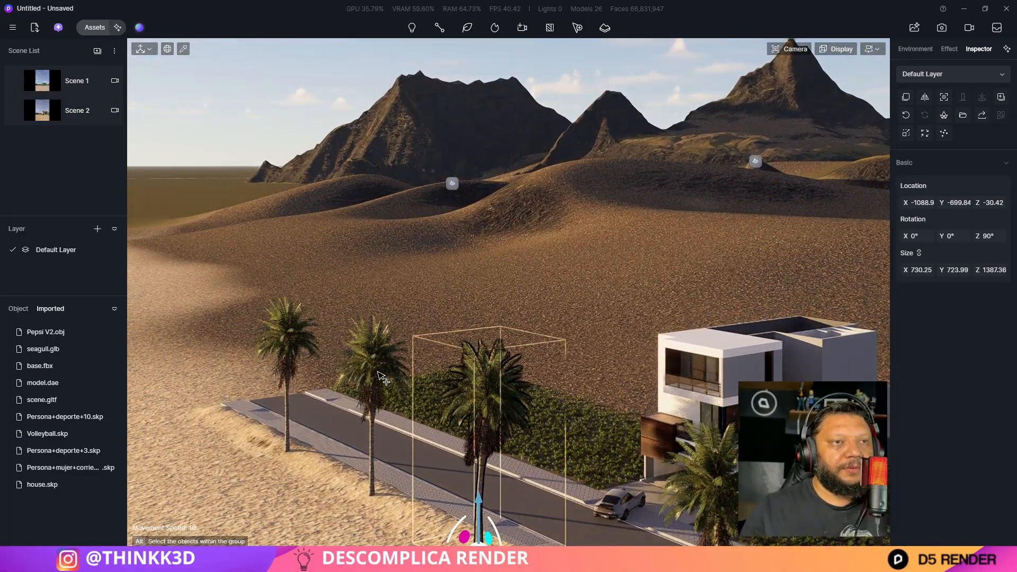
{"action": "left_click", "coordinate": [299, 343], "text": "ctrl"}
{"action": "right_click_drag", "start_coordinate": [300, 343], "coordinate": [258, 379]}
{"action": "left_click_drag", "start_coordinate": [274, 360], "coordinate": [307, 392]}
{"action": "left_click", "coordinate": [53, 113]}
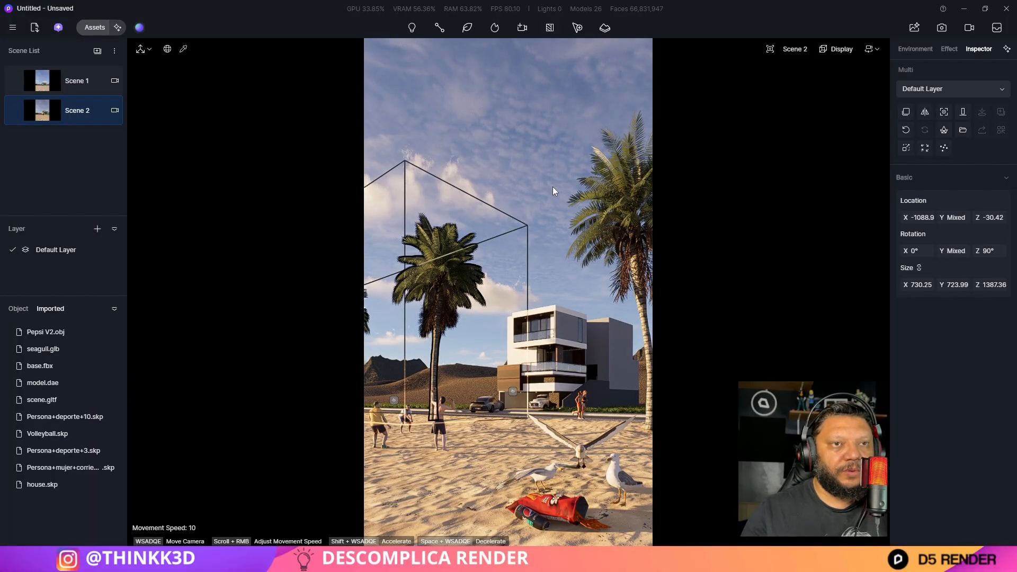
Select three of the beachside palms and copy them across the road to X 589.57, on the house side
{"action": "right_click_drag", "start_coordinate": [539, 175], "coordinate": [545, 208]}
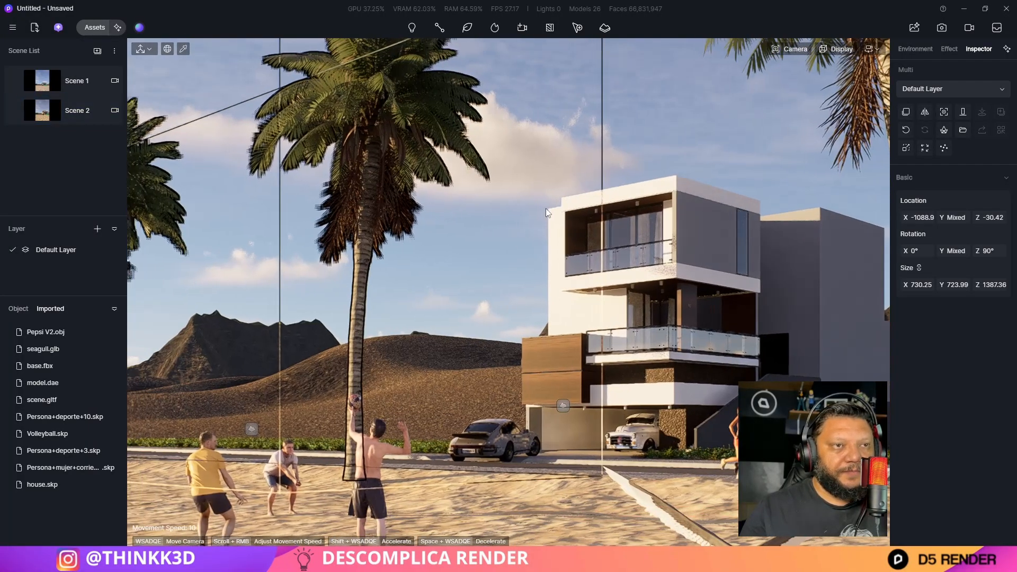
{"action": "right_click_drag", "start_coordinate": [717, 126], "coordinate": [678, 166]}
{"action": "left_click", "coordinate": [722, 473]}
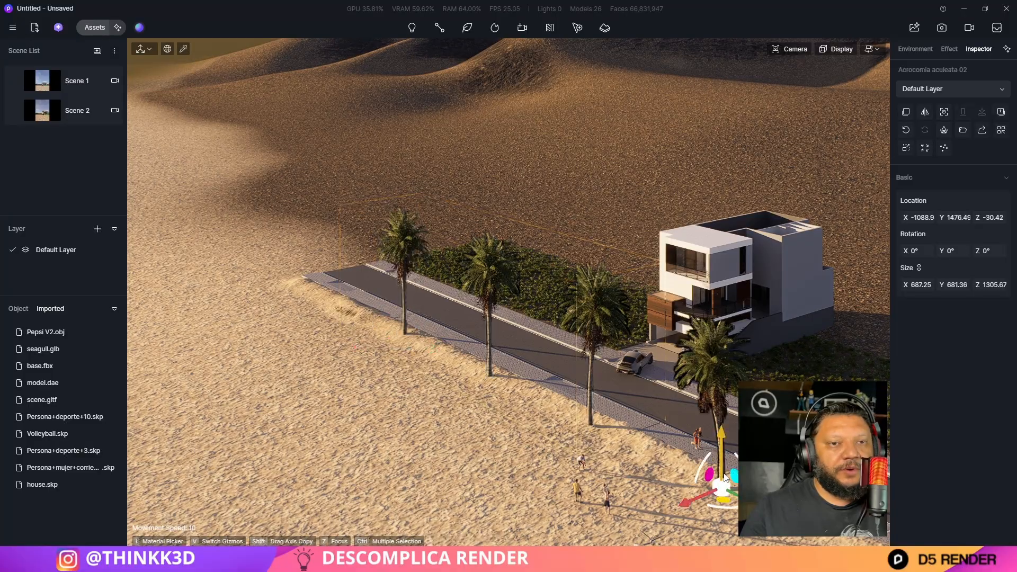
{"action": "left_click", "coordinate": [488, 273], "text": "ctrl"}
{"action": "left_click", "coordinate": [411, 246], "text": "ctrl"}
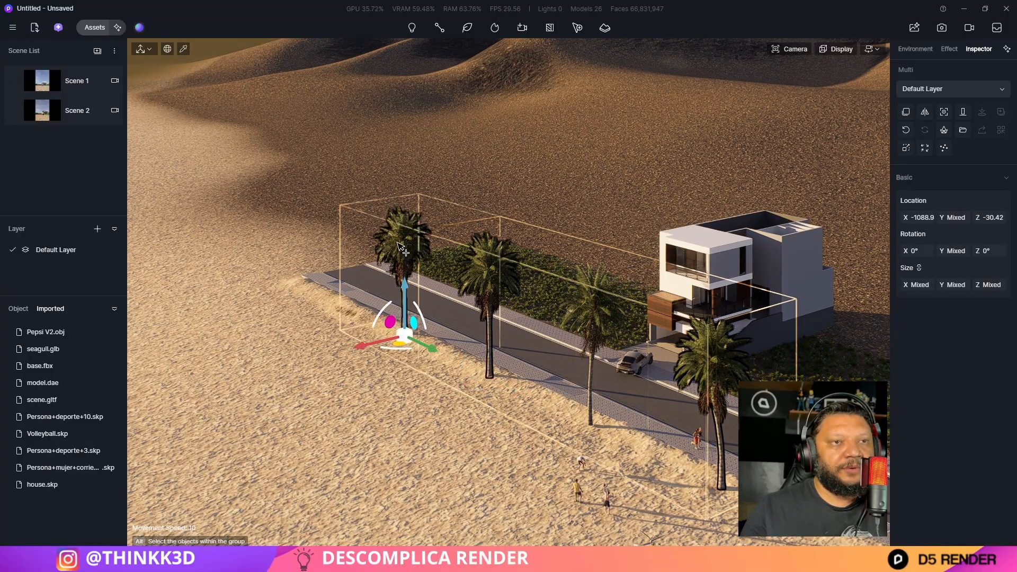
{"action": "left_click_drag", "start_coordinate": [389, 352], "coordinate": [487, 333]}
{"action": "left_click_drag", "start_coordinate": [485, 326], "coordinate": [490, 326]}
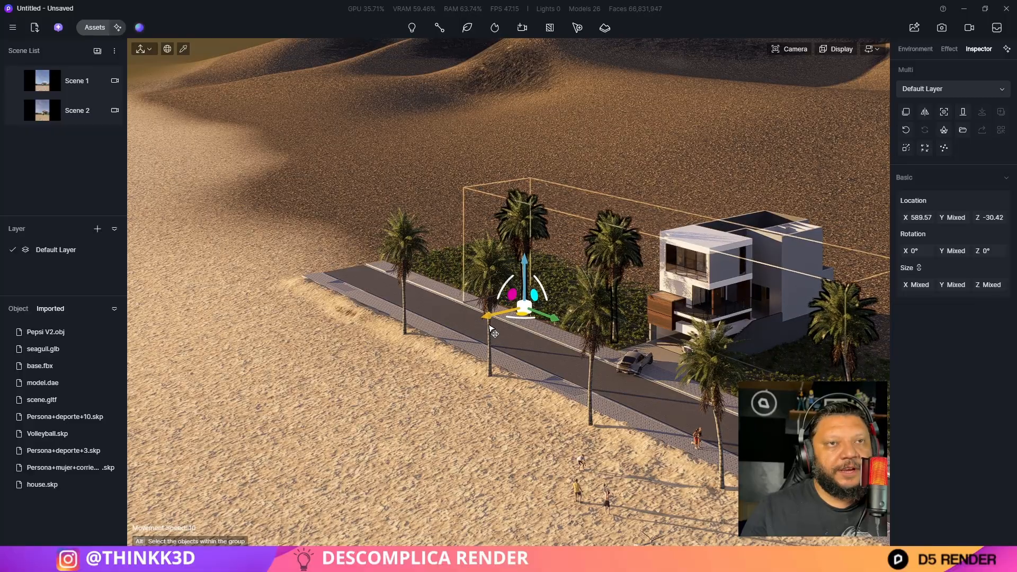
Enlarge the middle palm on the house side to 782.25 in X, and shift the palm beyond the house along its row
{"action": "left_click", "coordinate": [616, 261]}
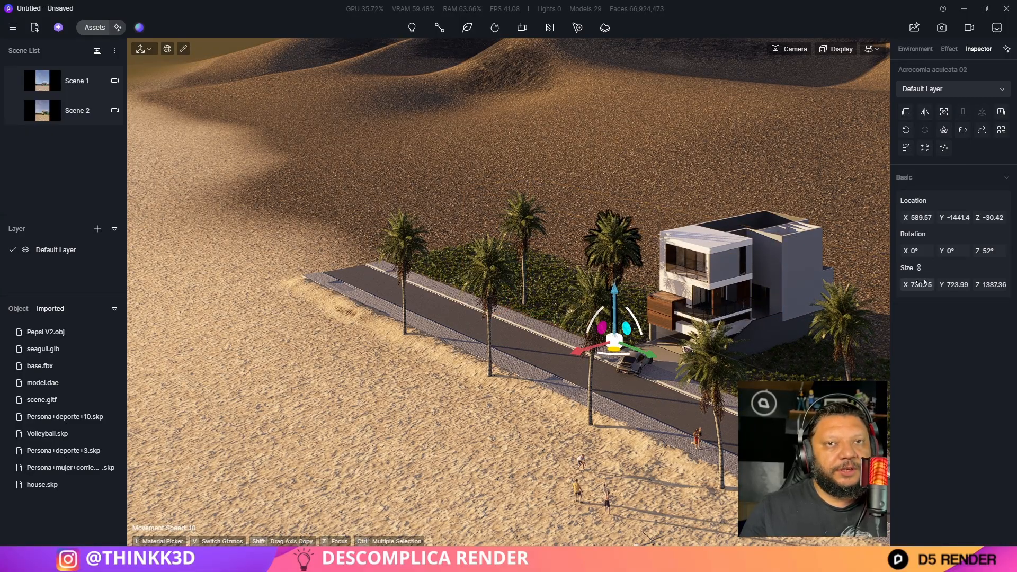
{"action": "left_click_drag", "start_coordinate": [917, 285], "coordinate": [938, 284]}
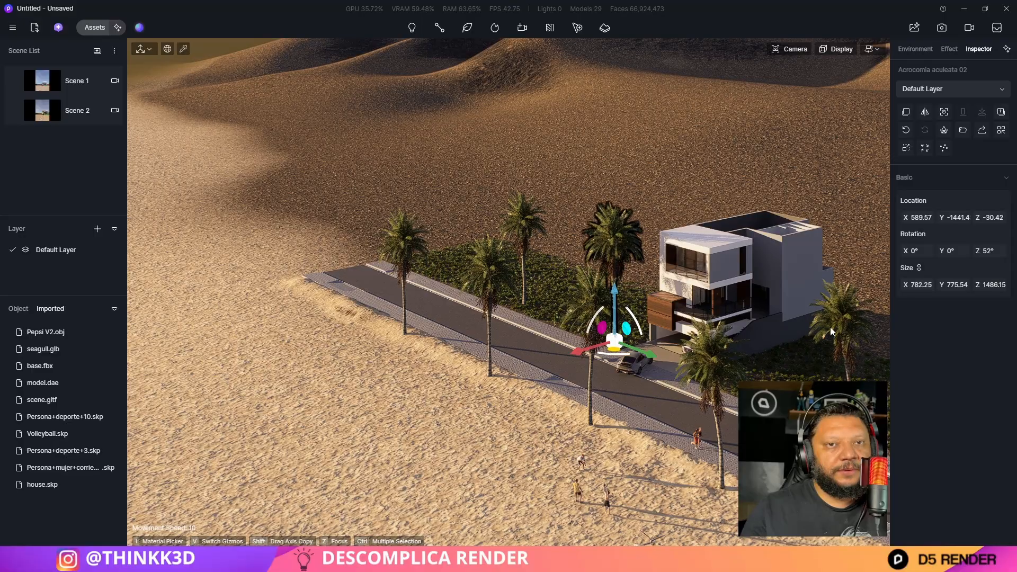
{"action": "left_click", "coordinate": [846, 361]}
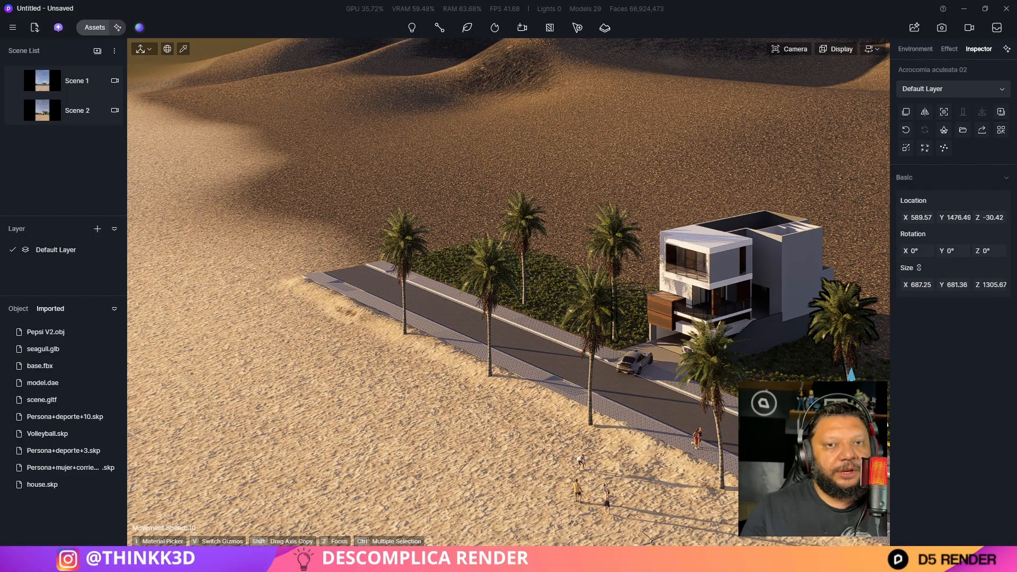
{"action": "left_click_drag", "start_coordinate": [886, 439], "coordinate": [807, 431]}
Rotate the farthest palm on the house side to 58° about Z, and check the row from the Scene 2 camera
{"action": "left_click", "coordinate": [536, 222]}
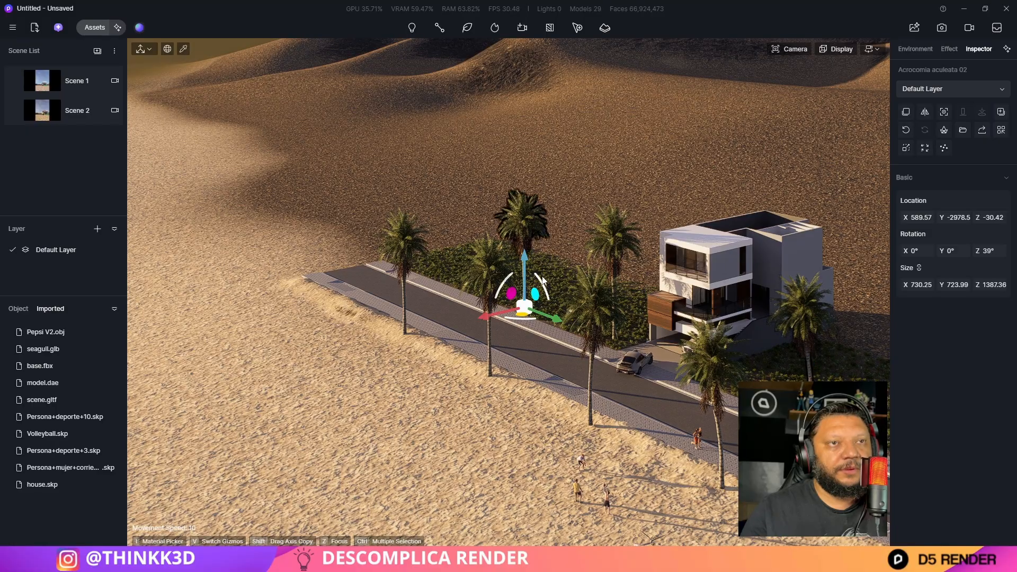
{"action": "left_click_drag", "start_coordinate": [532, 320], "coordinate": [522, 321]}
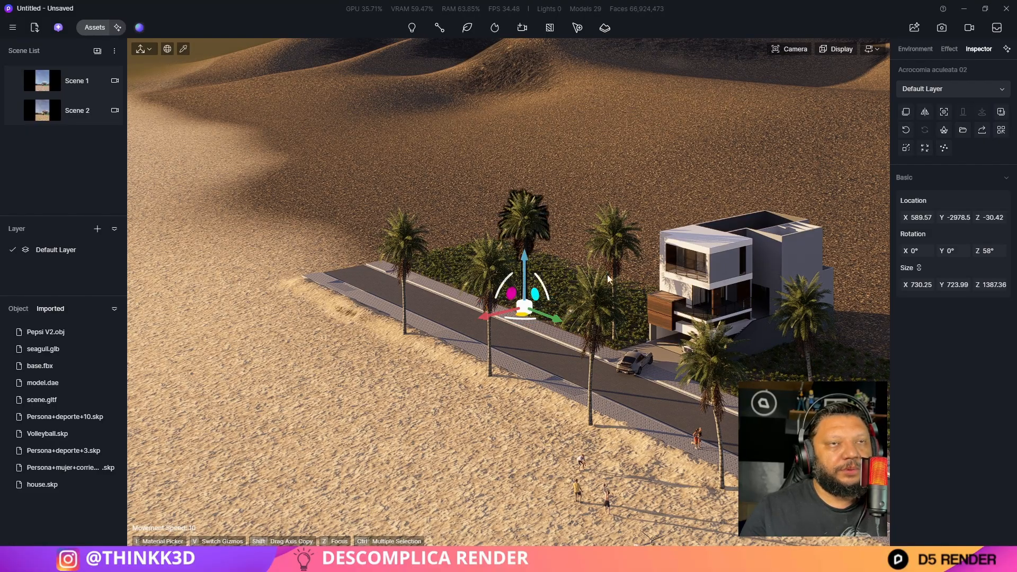
{"action": "left_click", "coordinate": [79, 111]}
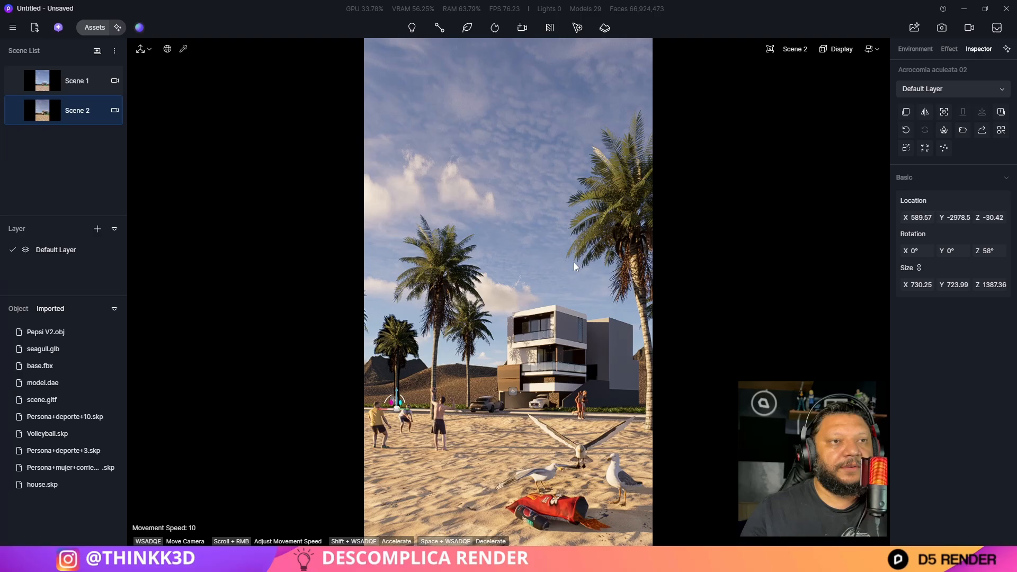
Examine the dunes and mountains behind the house from an elevated view
{"action": "left_click", "coordinate": [536, 220]}
{"action": "key", "text": "w"}
{"action": "right_click_drag", "start_coordinate": [539, 414], "coordinate": [539, 481]}
{"action": "key", "text": "e"}
{"action": "key", "text": "s"}
{"action": "key", "text": "e"}
{"action": "right_click_drag", "start_coordinate": [531, 237], "coordinate": [418, 373]}
{"action": "key", "text": "e"}
{"action": "key", "text": "s"}
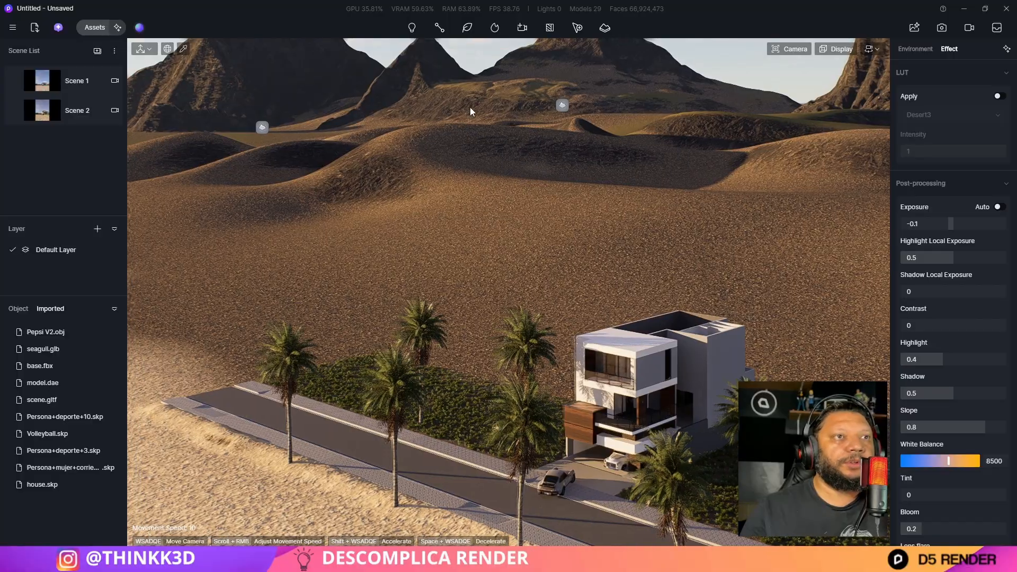
{"action": "key", "text": "a"}
{"action": "key", "text": "d"}
{"action": "key", "text": "d"}
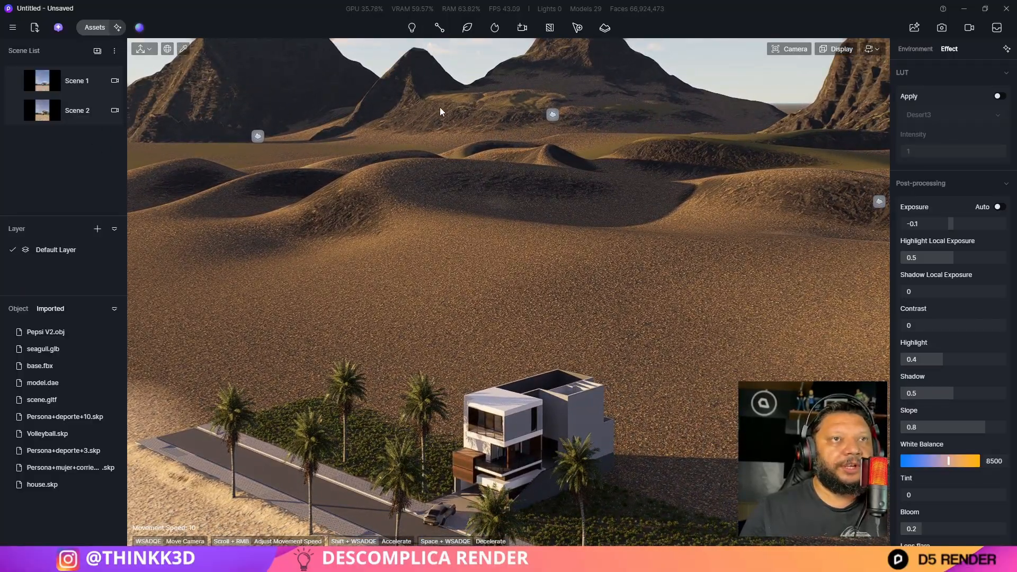
{"action": "right_click_drag", "start_coordinate": [629, 310], "coordinate": [430, 236]}
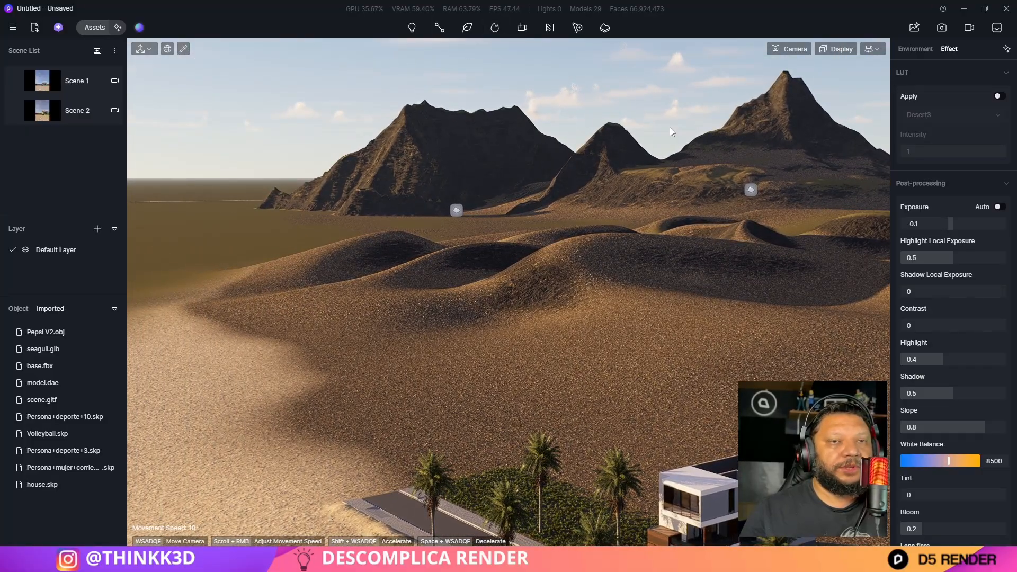
Load the vegetation Brush with palms Acanthophoenix crinita 01 and 02, Phoenix canariensis 07, Trachycarpus fortunei 22 and Acrocomia aculeata 02
{"action": "left_click", "coordinate": [466, 27]}
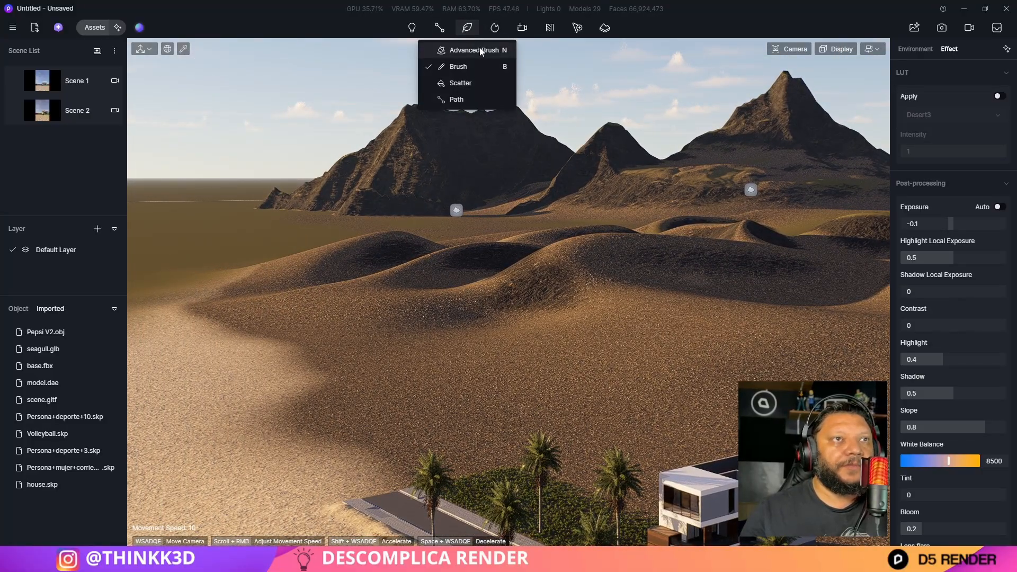
{"action": "left_click", "coordinate": [466, 70]}
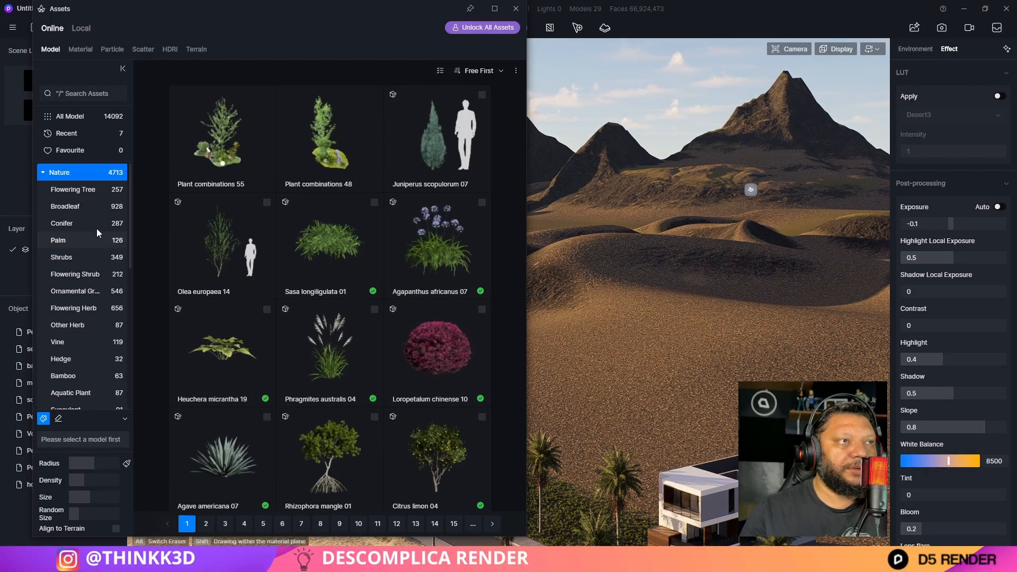
{"action": "left_click", "coordinate": [70, 242]}
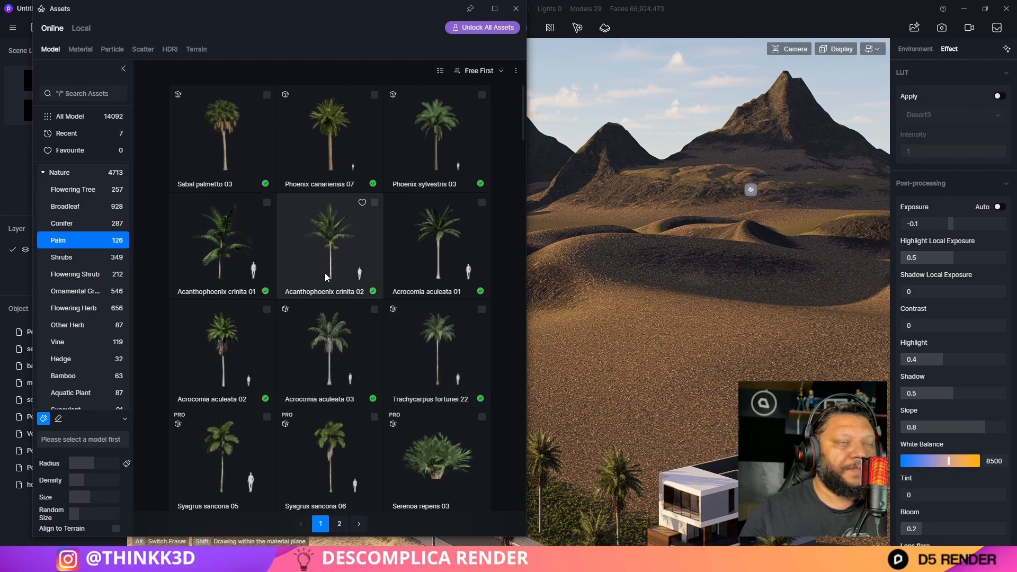
{"action": "left_click", "coordinate": [267, 203]}
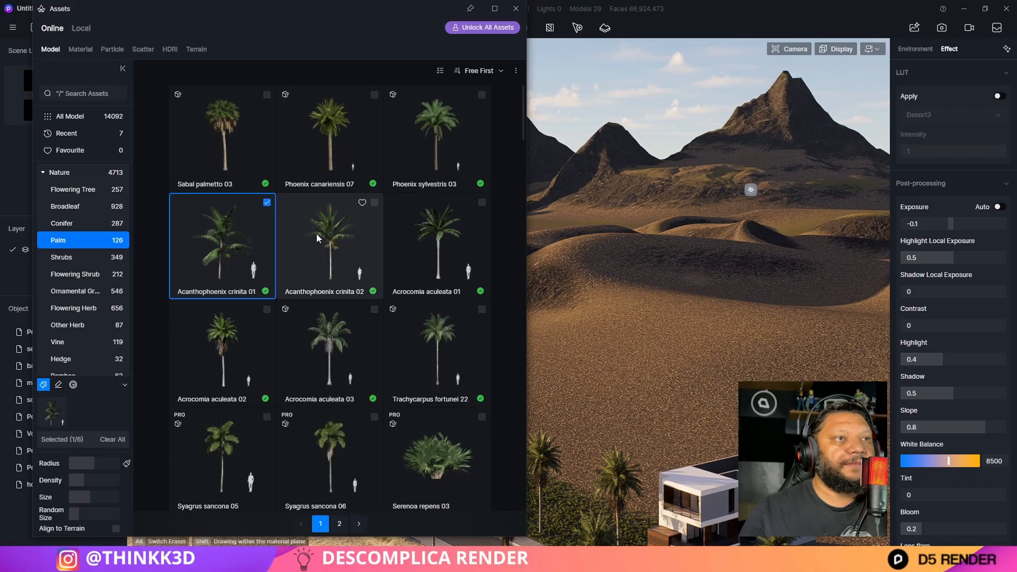
{"action": "left_click", "coordinate": [374, 203]}
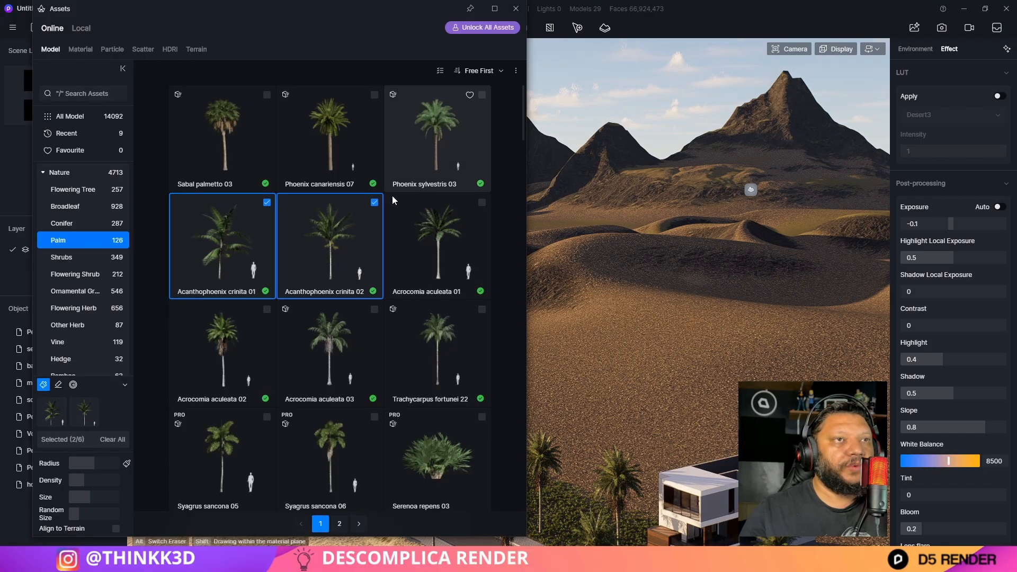
{"action": "left_click", "coordinate": [374, 95]}
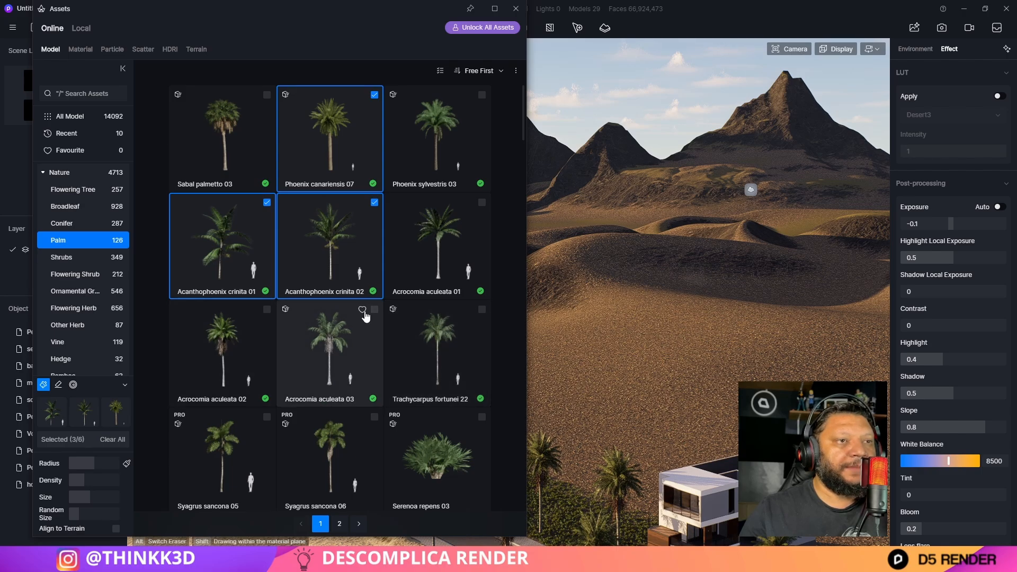
{"action": "left_click", "coordinate": [481, 309]}
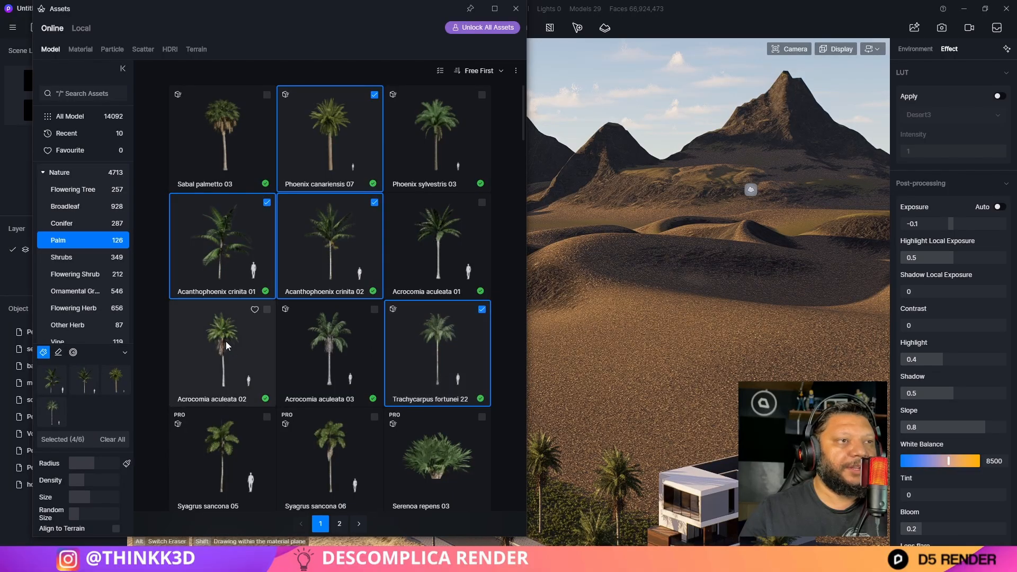
{"action": "left_click", "coordinate": [267, 310]}
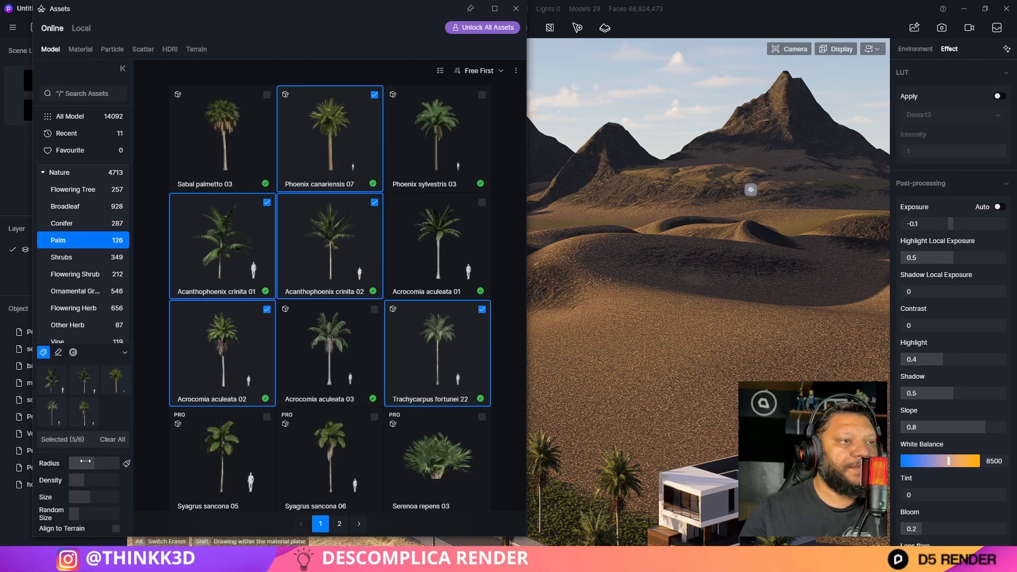
Widen the brush radius, lower its density, and paint palms across the dunes behind the house up to the foot of the mountains
{"action": "left_click_drag", "start_coordinate": [94, 461], "coordinate": [96, 462]}
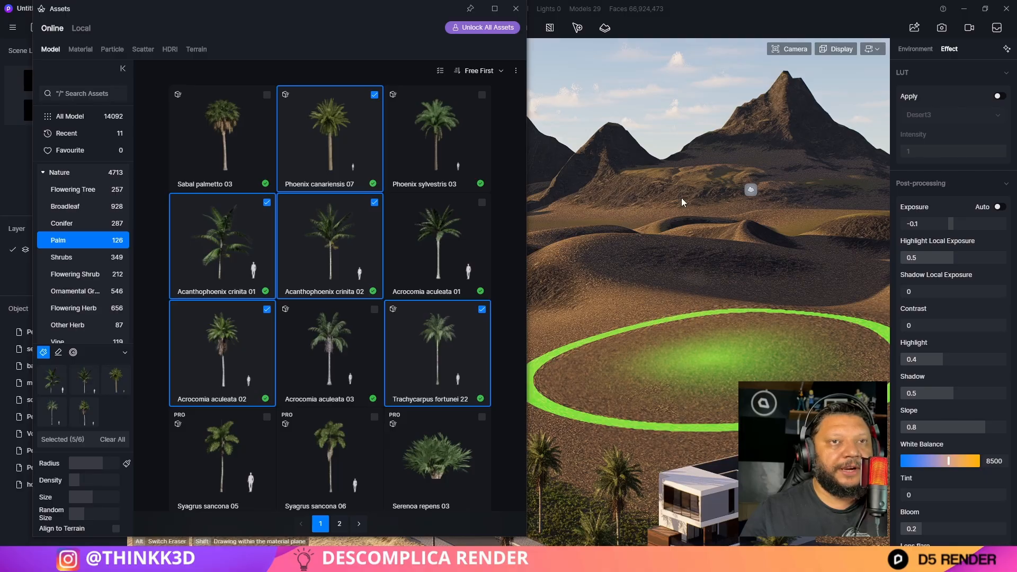
{"action": "left_click", "coordinate": [780, 325]}
{"action": "right_click_drag", "start_coordinate": [780, 325], "coordinate": [817, 357]}
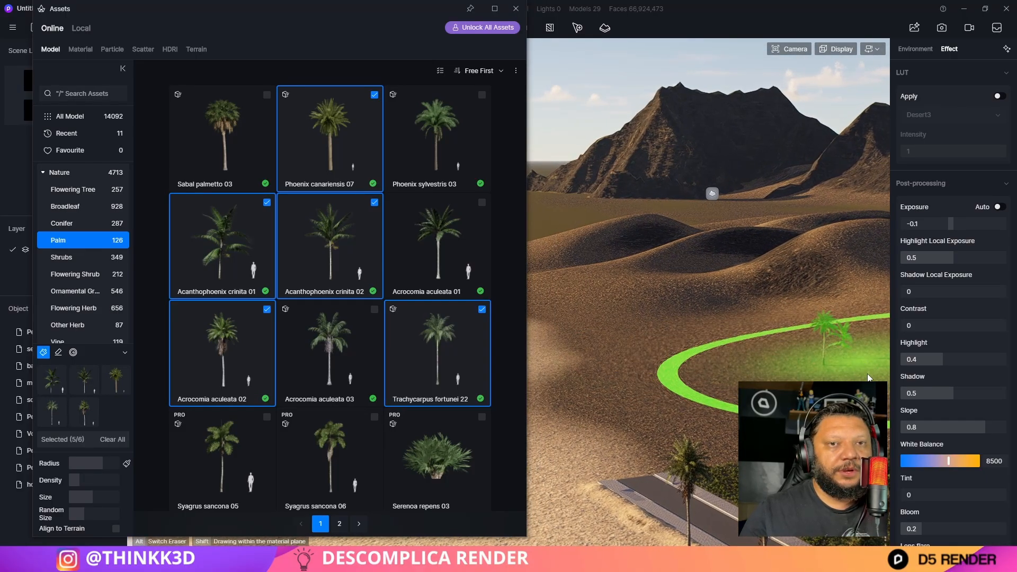
{"action": "mouse_move", "coordinate": [869, 377]}
{"action": "left_mouse_down"}
{"action": "mouse_move", "coordinate": [771, 317]}
{"action": "mouse_move", "coordinate": [739, 262]}
{"action": "mouse_move", "coordinate": [623, 240]}
{"action": "mouse_move", "coordinate": [653, 193]}
{"action": "mouse_move", "coordinate": [681, 173]}
{"action": "mouse_move", "coordinate": [706, 176]}
{"action": "mouse_move", "coordinate": [642, 159]}
{"action": "left_mouse_up"}
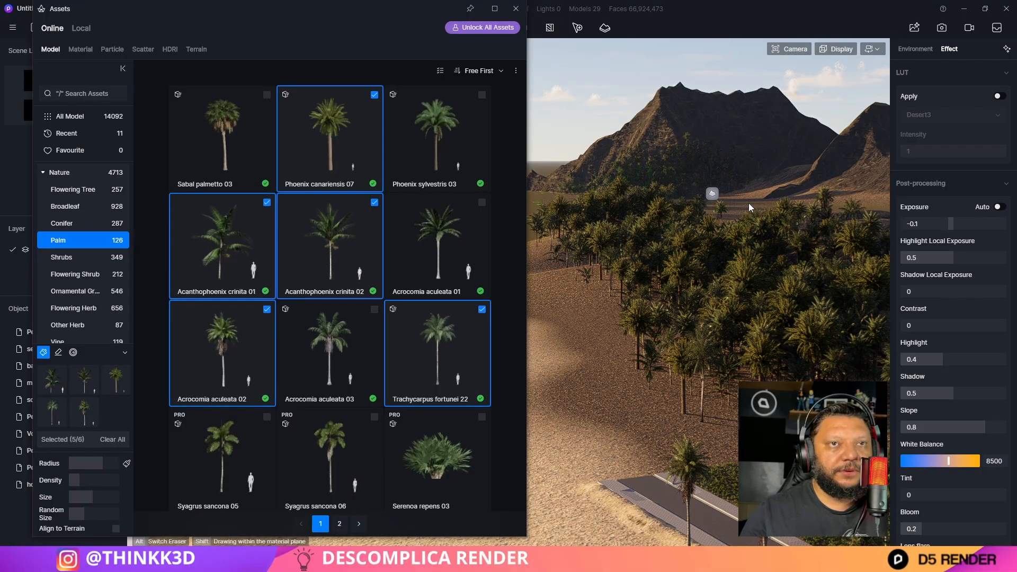
{"action": "mouse_move", "coordinate": [749, 202]}
{"action": "left_mouse_down"}
{"action": "mouse_move", "coordinate": [662, 210]}
{"action": "mouse_move", "coordinate": [848, 176]}
{"action": "left_mouse_up"}
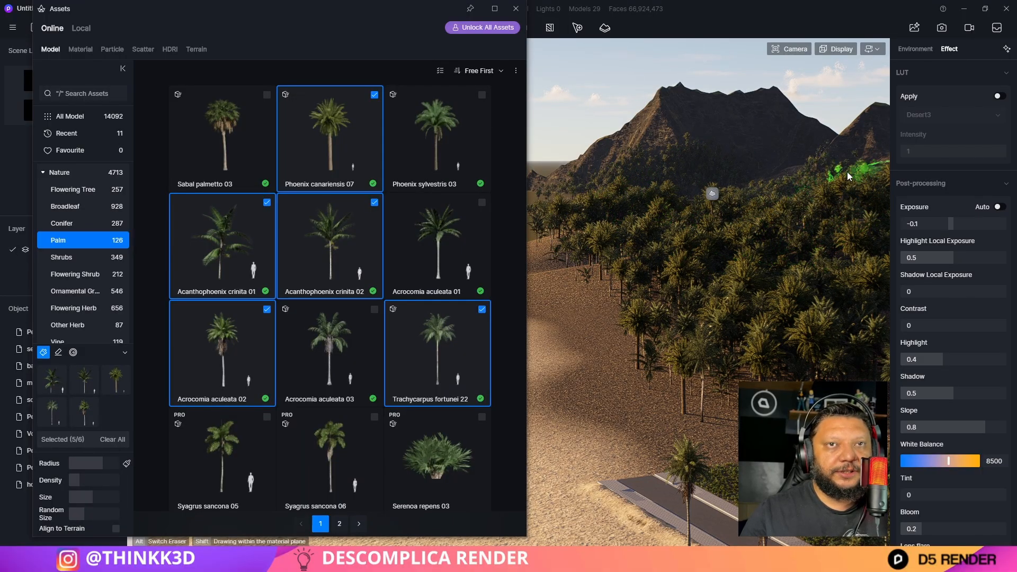
{"action": "mouse_move", "coordinate": [698, 274]}
{"action": "right_mouse_down"}
{"action": "mouse_move", "coordinate": [681, 234]}
{"action": "mouse_move", "coordinate": [590, 196]}
{"action": "right_mouse_up"}
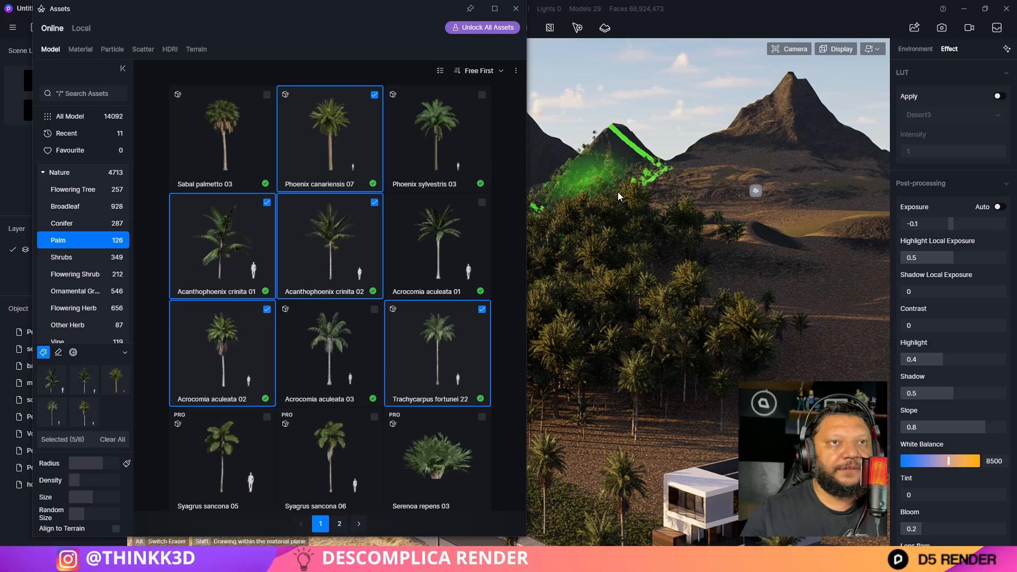
{"action": "mouse_move", "coordinate": [617, 192]}
{"action": "left_mouse_down"}
{"action": "mouse_move", "coordinate": [682, 195]}
{"action": "mouse_move", "coordinate": [726, 297]}
{"action": "mouse_move", "coordinate": [786, 250]}
{"action": "mouse_move", "coordinate": [727, 163]}
{"action": "mouse_move", "coordinate": [863, 173]}
{"action": "left_mouse_up"}
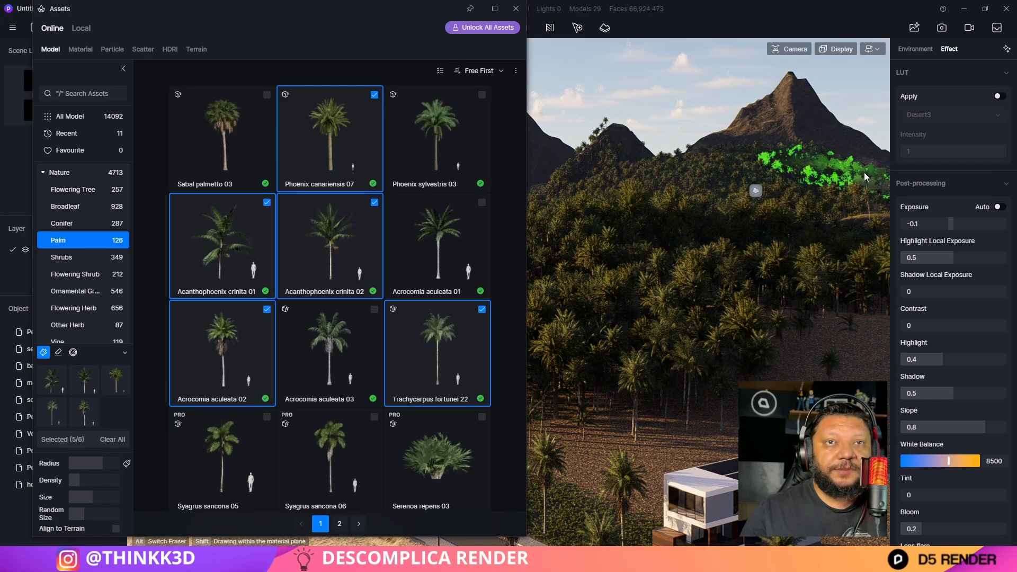
Extend the palm grove over the bare ground beside and behind the house and along the dunes below the largest mountain
{"action": "right_click_drag", "start_coordinate": [863, 172], "coordinate": [666, 268]}
{"action": "mouse_move", "coordinate": [666, 267]}
{"action": "left_mouse_down"}
{"action": "mouse_move", "coordinate": [621, 297]}
{"action": "mouse_move", "coordinate": [830, 312]}
{"action": "mouse_move", "coordinate": [662, 387]}
{"action": "left_mouse_up"}
{"action": "mouse_move", "coordinate": [734, 490]}
{"action": "left_mouse_down"}
{"action": "mouse_move", "coordinate": [657, 403]}
{"action": "mouse_move", "coordinate": [858, 318]}
{"action": "left_mouse_up"}
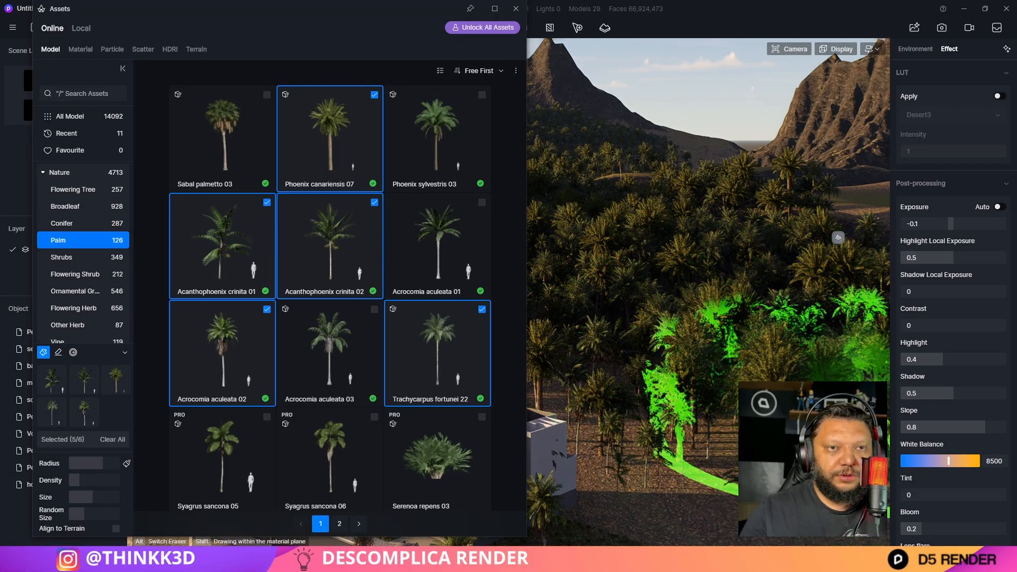
{"action": "scroll", "coordinate": [689, 424], "scroll_direction": "up", "scroll_amount": 6}
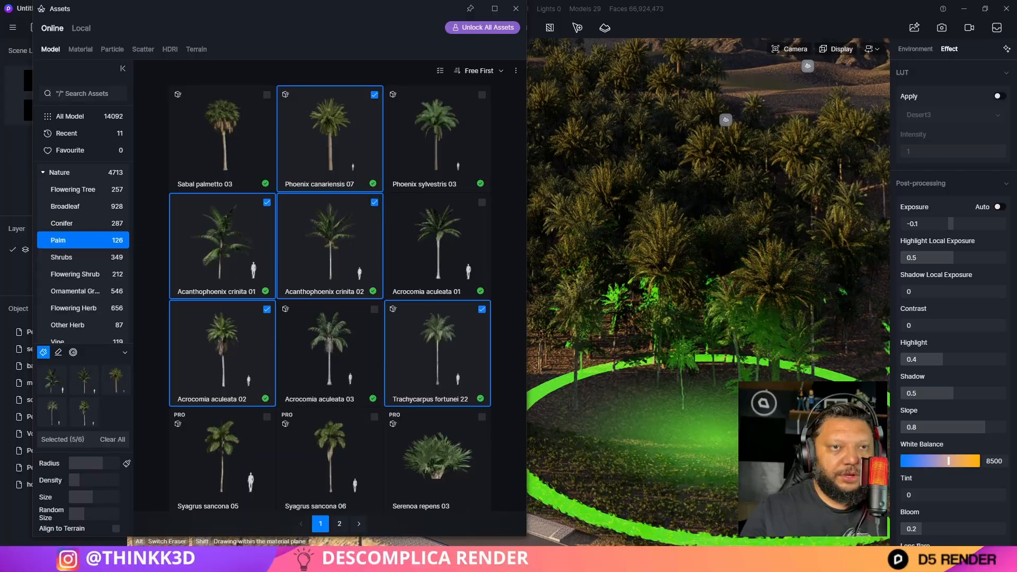
{"action": "right_click_drag", "start_coordinate": [887, 334], "coordinate": [883, 273]}
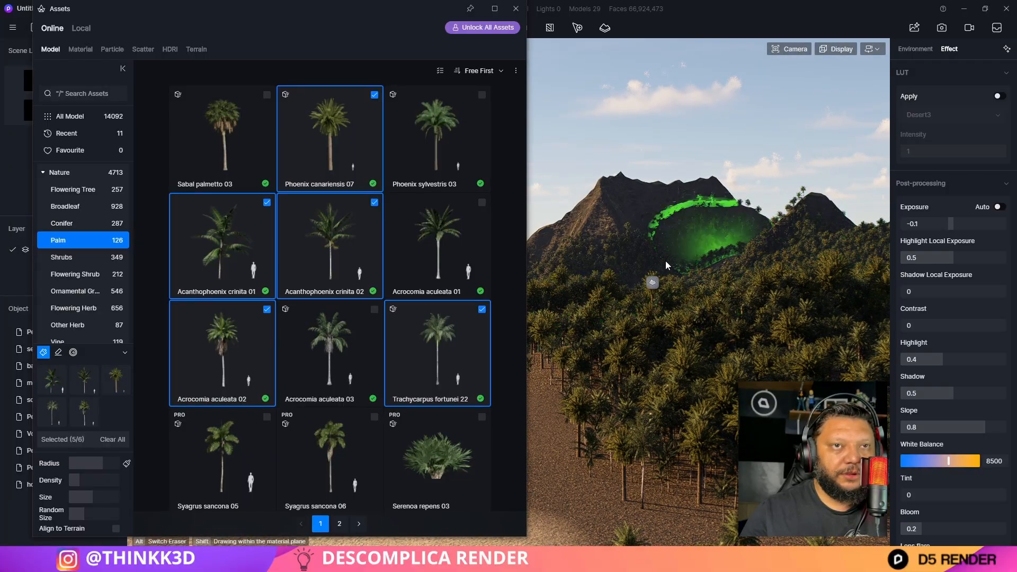
{"action": "mouse_move", "coordinate": [666, 261]}
{"action": "left_mouse_down"}
{"action": "mouse_move", "coordinate": [548, 268]}
{"action": "mouse_move", "coordinate": [517, 259]}
{"action": "left_mouse_up"}
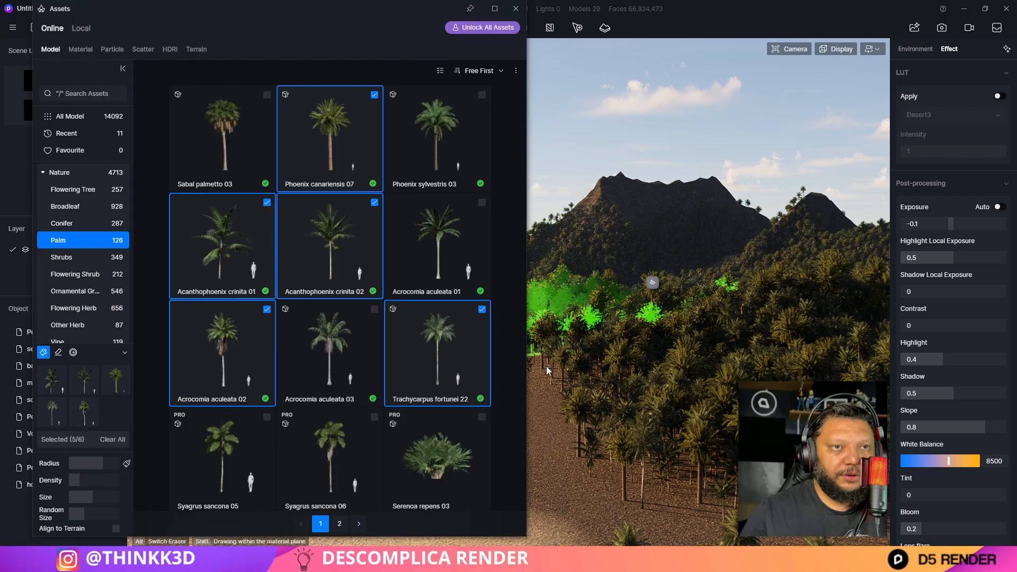
{"action": "mouse_move", "coordinate": [547, 370]}
{"action": "left_mouse_down"}
{"action": "mouse_move", "coordinate": [523, 399]}
{"action": "mouse_move", "coordinate": [731, 408]}
{"action": "mouse_move", "coordinate": [810, 326]}
{"action": "left_mouse_up"}
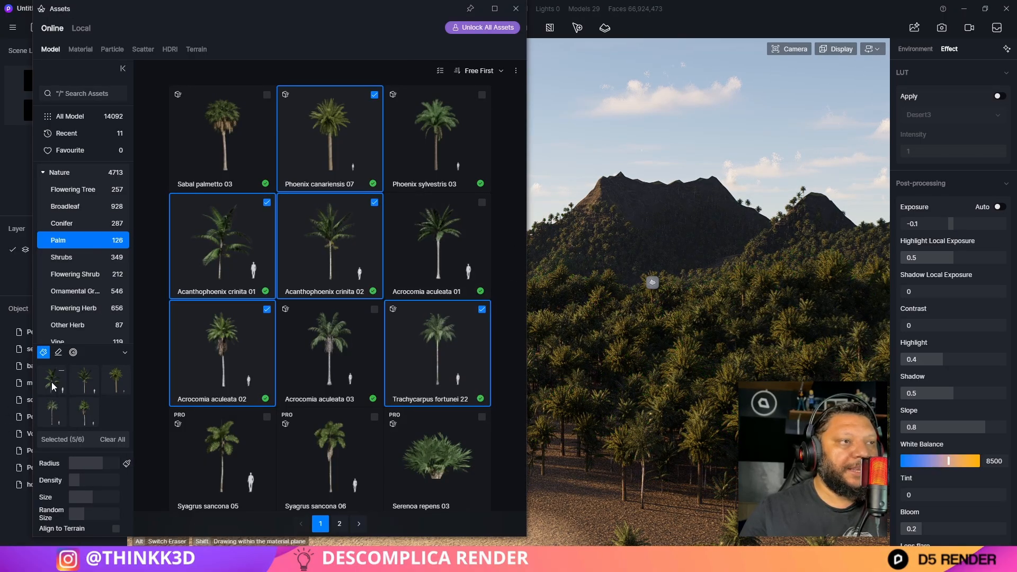
Switch the palm brush to erasing and enlarge the eraser radius over the palms beside the house
{"action": "left_click", "coordinate": [59, 355]}
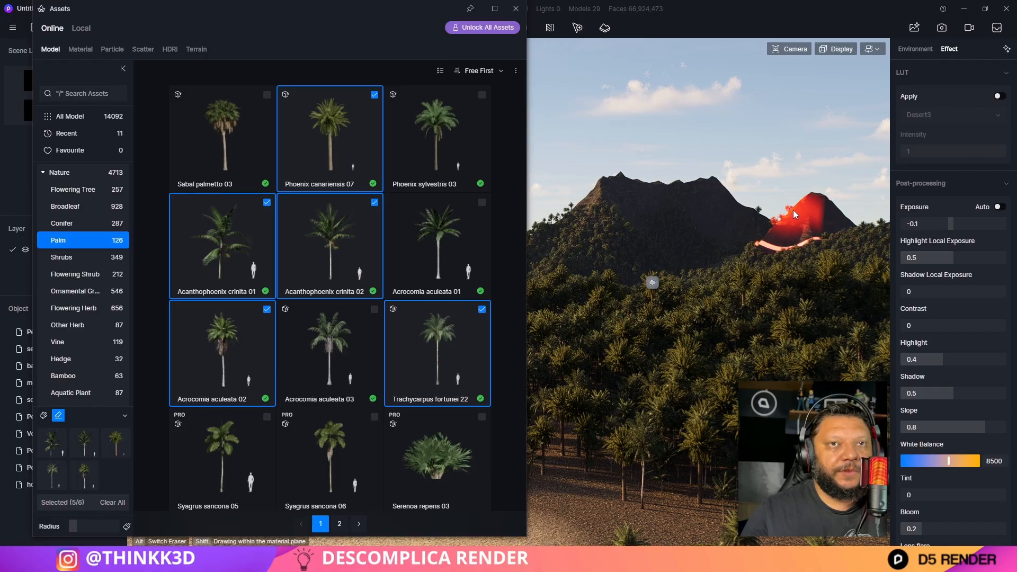
{"action": "right_click_drag", "start_coordinate": [826, 219], "coordinate": [704, 222]}
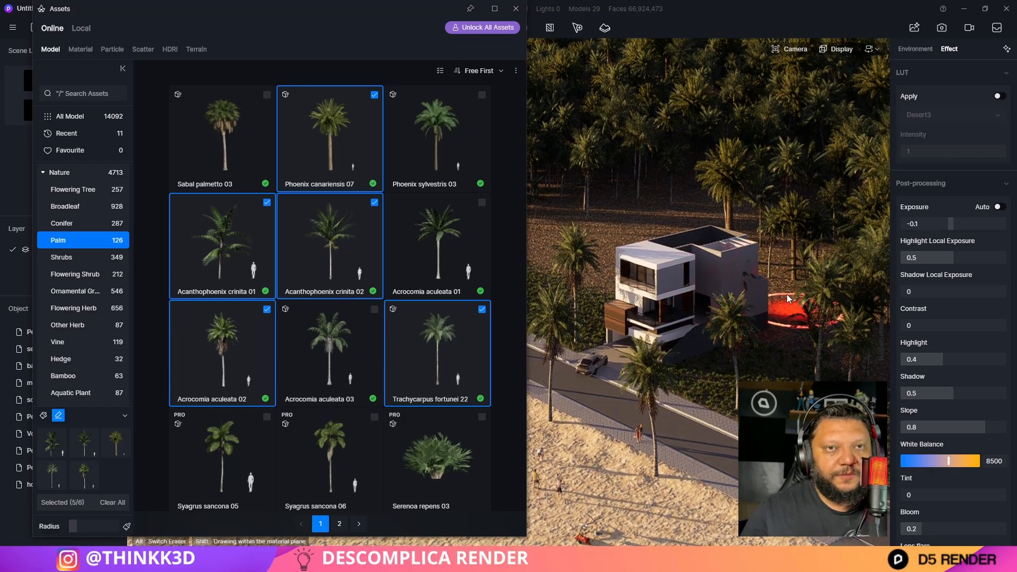
{"action": "mouse_move", "coordinate": [745, 309]}
{"action": "right_mouse_down"}
{"action": "mouse_move", "coordinate": [745, 349]}
{"action": "mouse_move", "coordinate": [685, 93]}
{"action": "mouse_move", "coordinate": [658, 141]}
{"action": "mouse_move", "coordinate": [733, 313]}
{"action": "mouse_move", "coordinate": [615, 316]}
{"action": "mouse_move", "coordinate": [631, 332]}
{"action": "right_mouse_up"}
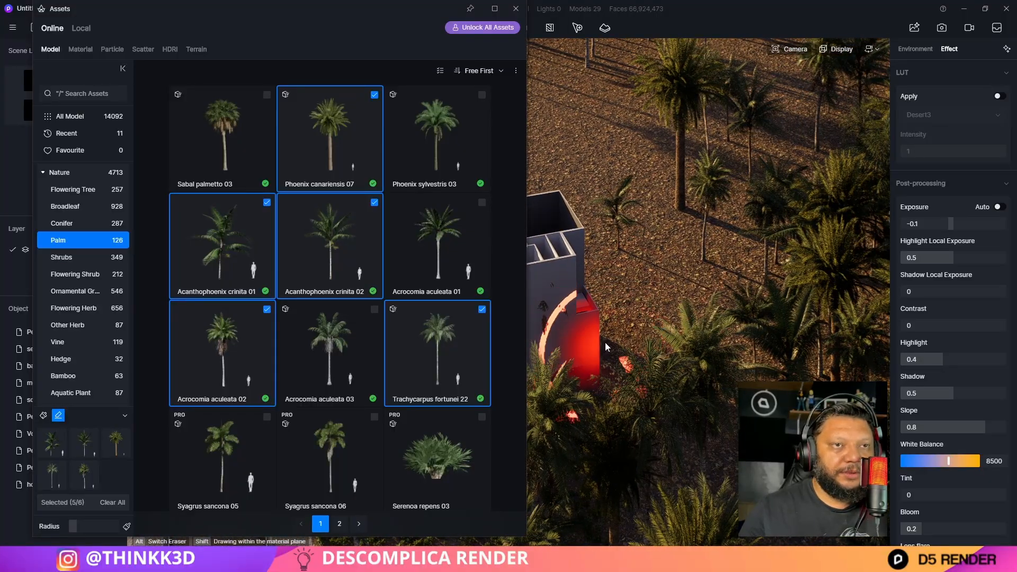
{"action": "mouse_move", "coordinate": [96, 482]}
{"action": "left_click_drag", "start_coordinate": [76, 530], "coordinate": [88, 529]}
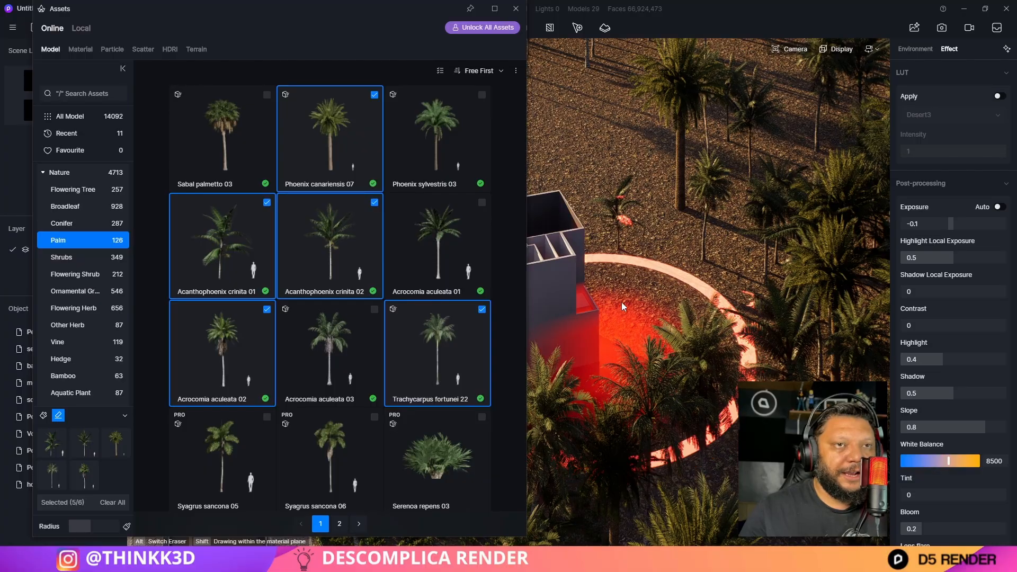
{"action": "left_click", "coordinate": [516, 8]}
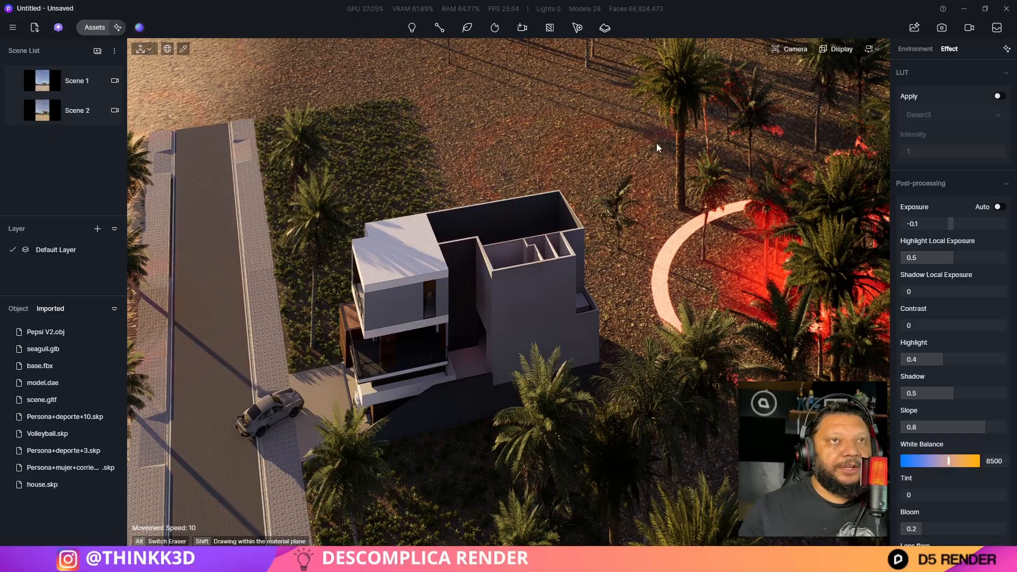
{"action": "key", "text": "Escape"}
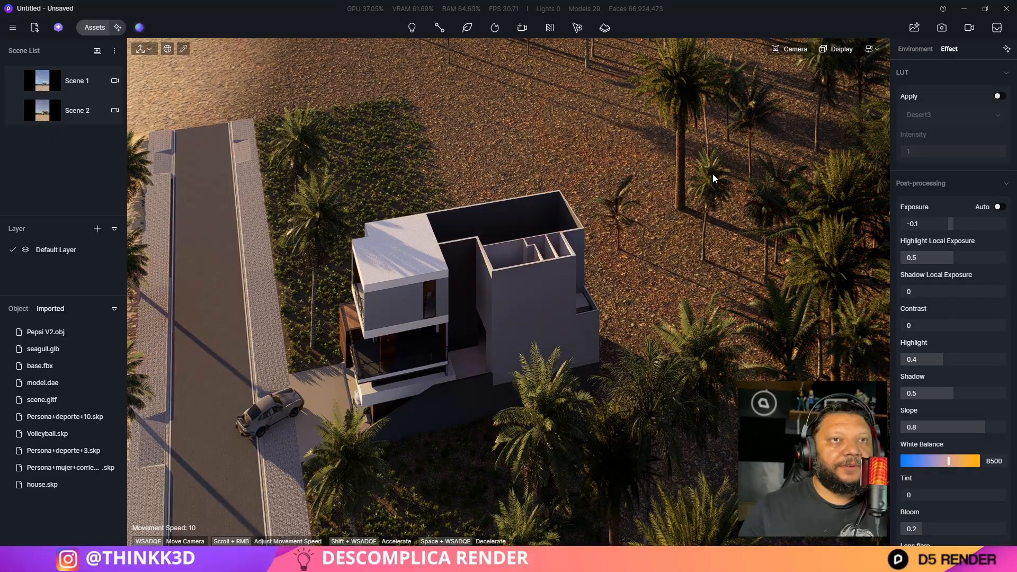
{"action": "left_click", "coordinate": [697, 79]}
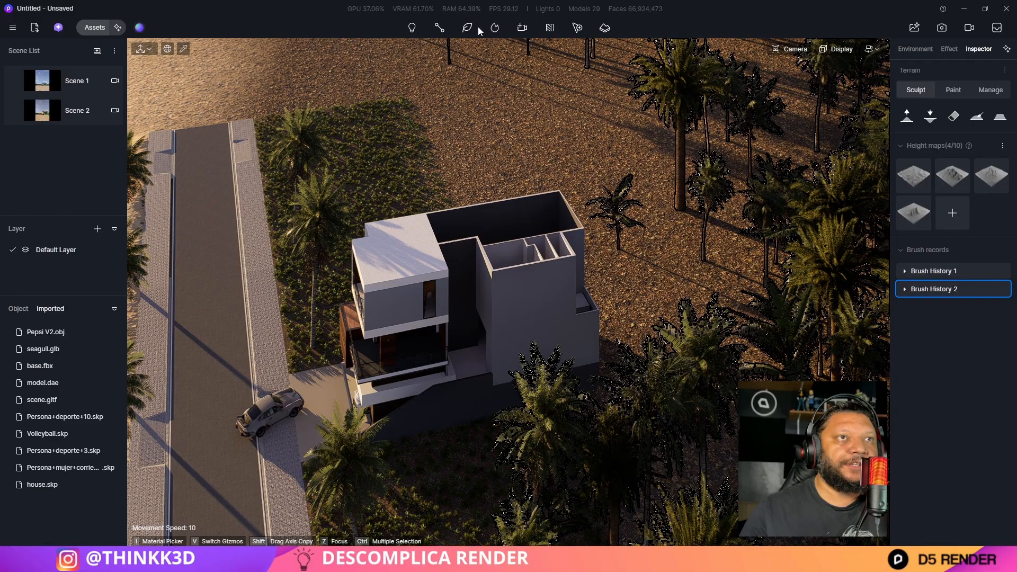
{"action": "mouse_move", "coordinate": [468, 29]}
{"action": "left_click", "coordinate": [472, 83]}
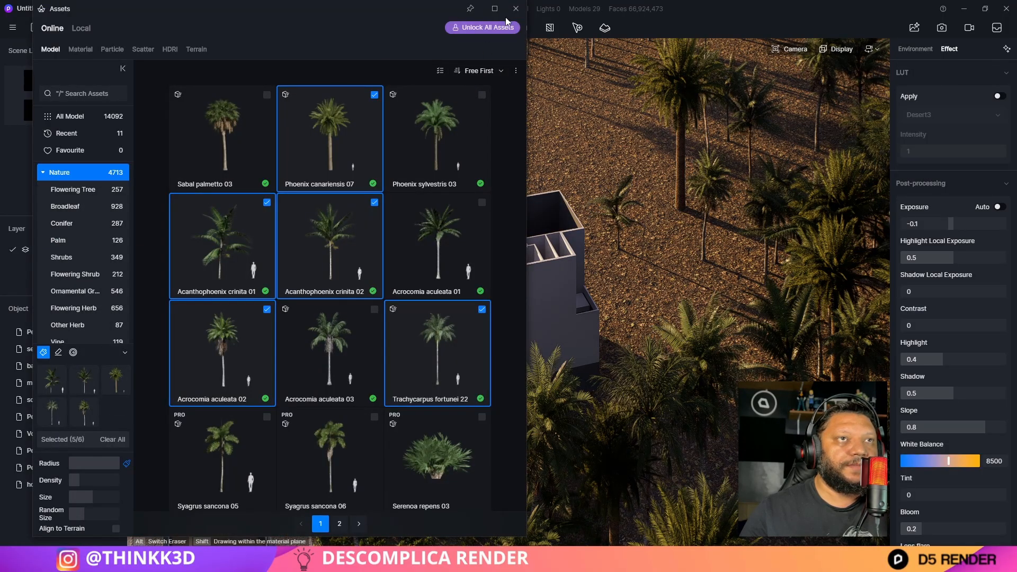
{"action": "left_click", "coordinate": [515, 9]}
Start a new vegetation Brush and add the flowering shrub Kerria japonica 04 to it
{"action": "mouse_move", "coordinate": [471, 30]}
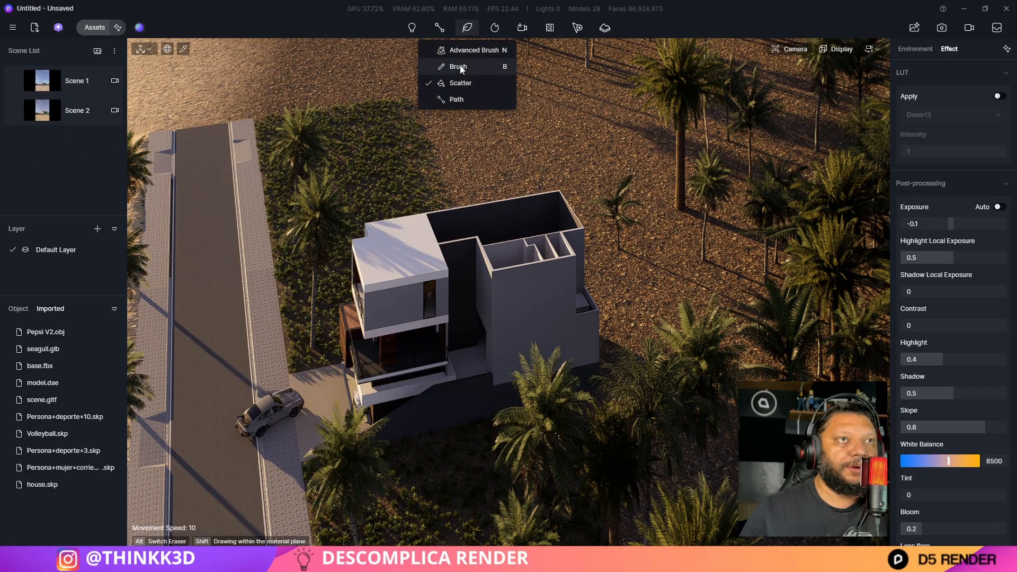
{"action": "left_click", "coordinate": [479, 69]}
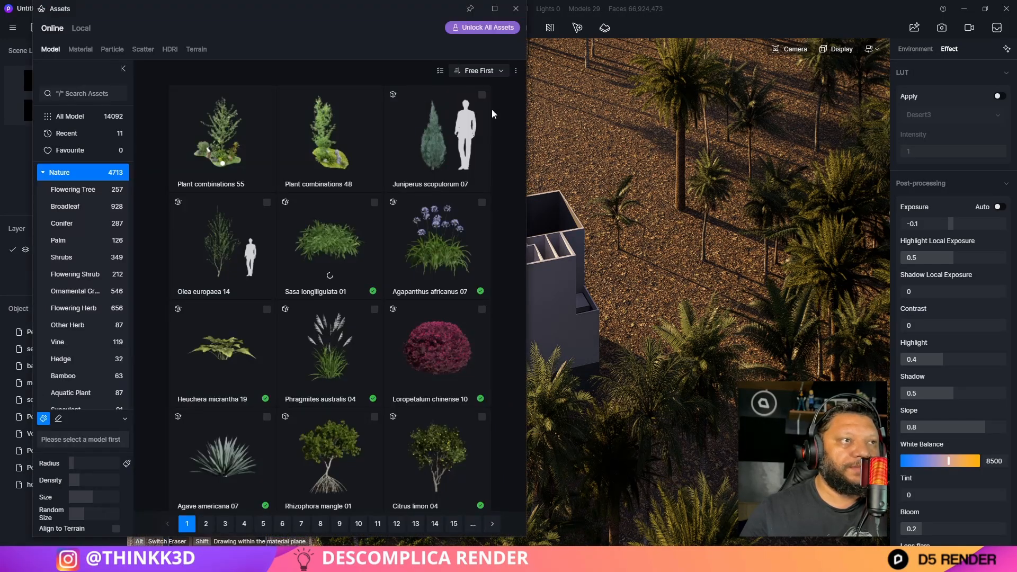
{"action": "left_click", "coordinate": [79, 276]}
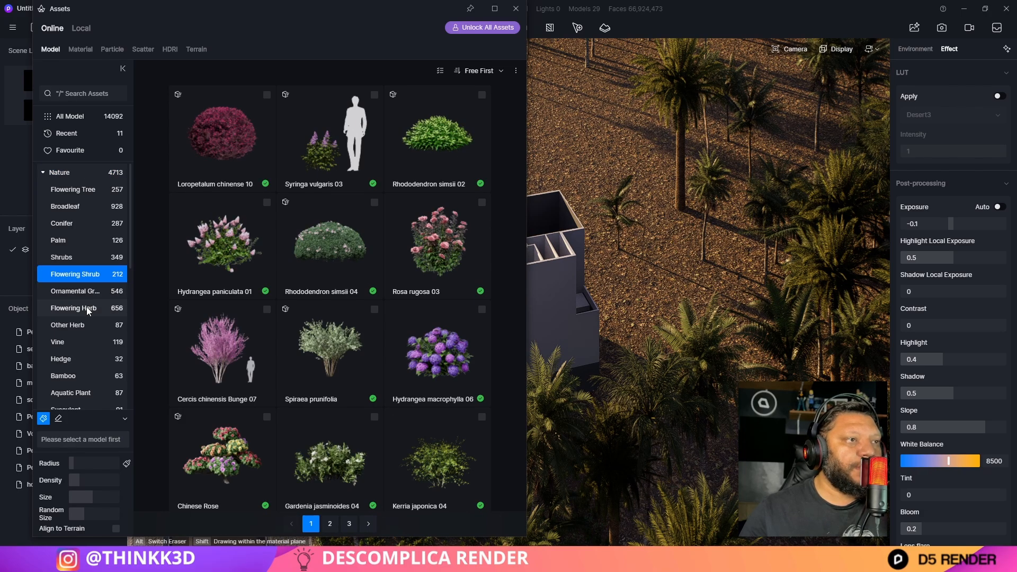
{"action": "scroll", "coordinate": [399, 207], "scroll_direction": "down", "scroll_amount": 2}
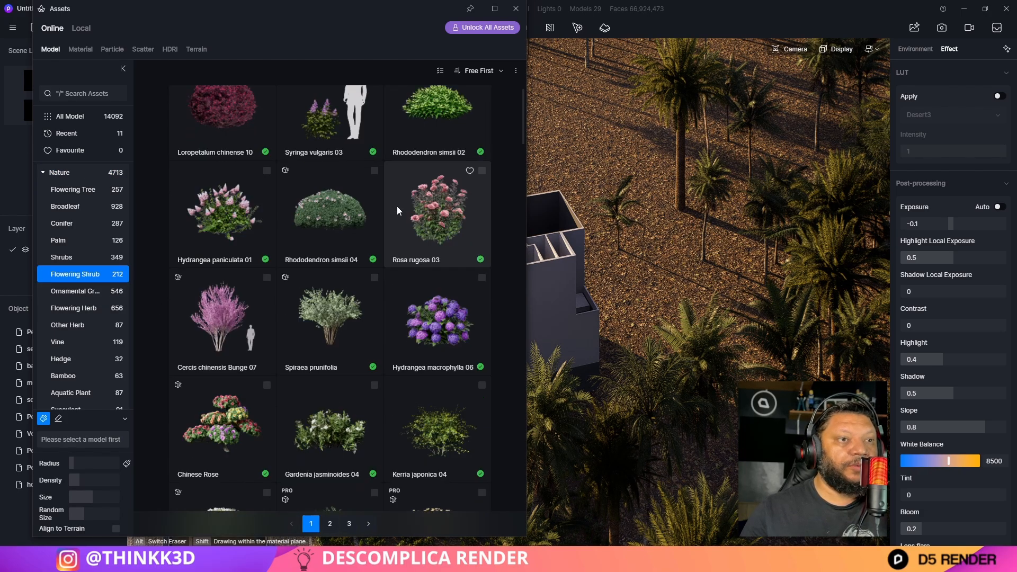
{"action": "left_click", "coordinate": [482, 354]}
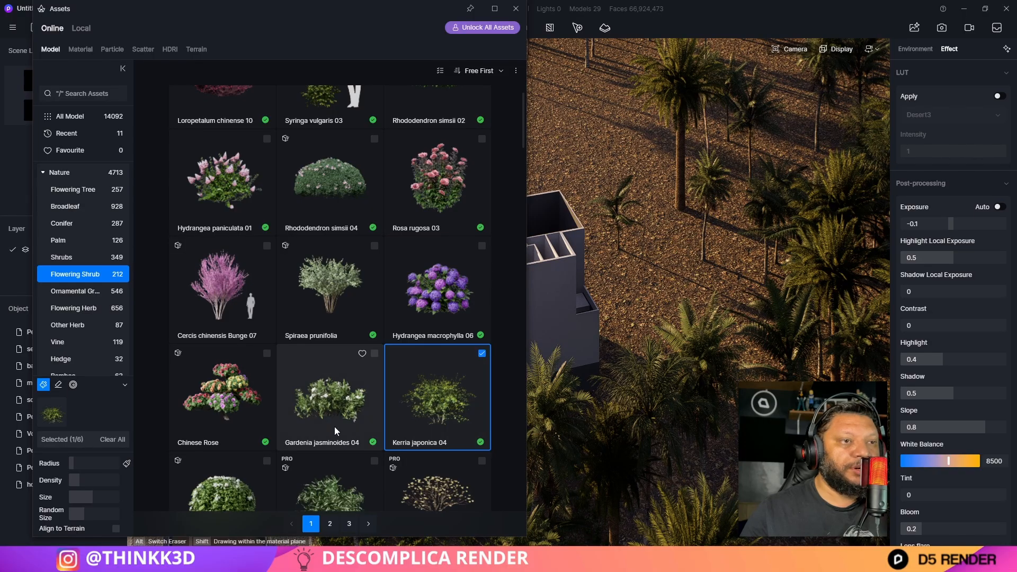
{"action": "scroll", "coordinate": [363, 391], "scroll_direction": "down", "scroll_amount": 4}
{"action": "scroll", "coordinate": [363, 391], "scroll_direction": "up", "scroll_amount": 6}
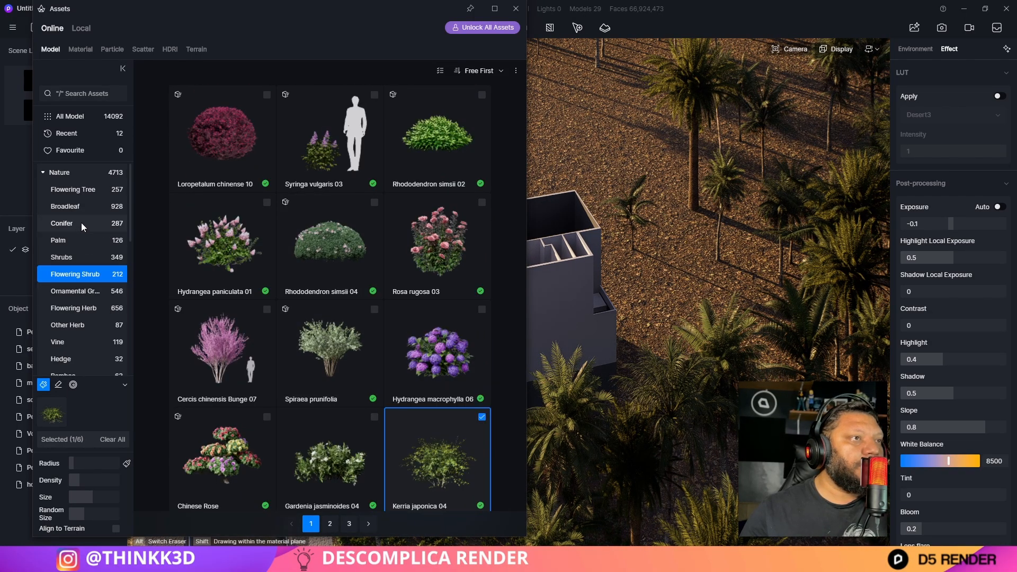
Add Golden Privet 10 and Ophiopogon bodinieri 12 to the brush, slightly widen its radius, and reduce the plants' size and random size
{"action": "left_click", "coordinate": [74, 258]}
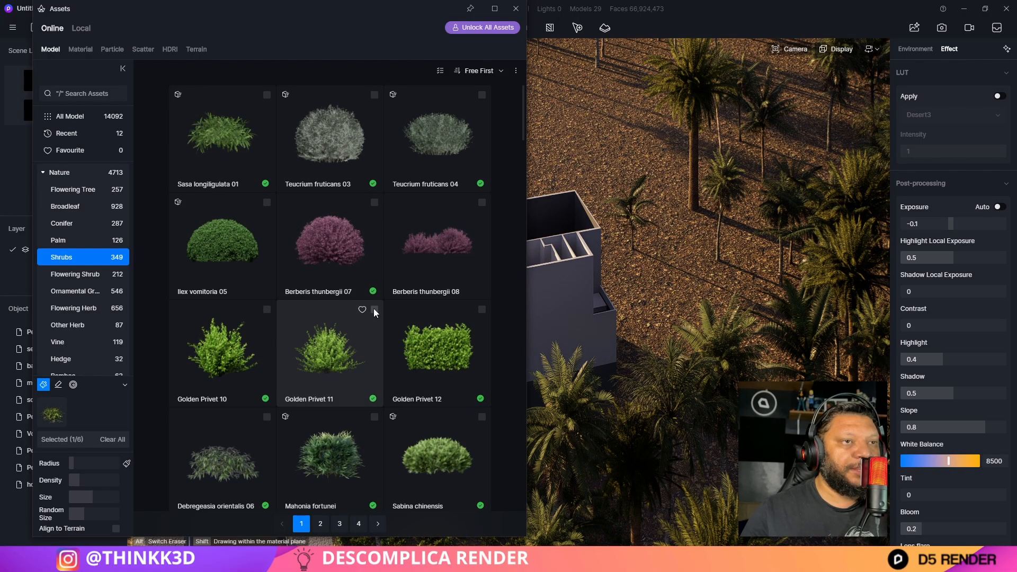
{"action": "left_click", "coordinate": [274, 317]}
{"action": "scroll", "coordinate": [376, 339], "scroll_direction": "down", "scroll_amount": 2}
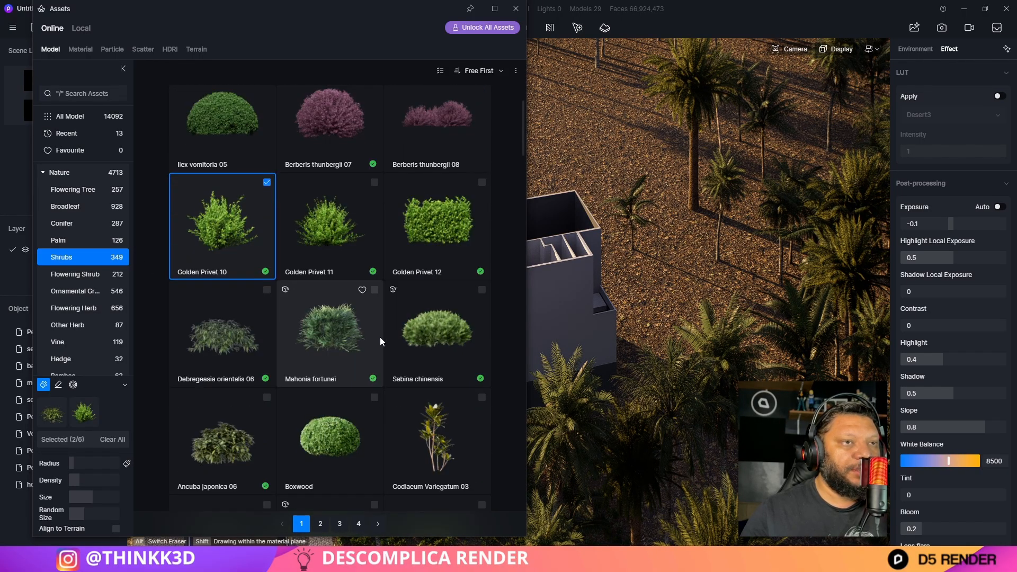
{"action": "scroll", "coordinate": [369, 354], "scroll_direction": "down", "scroll_amount": 4}
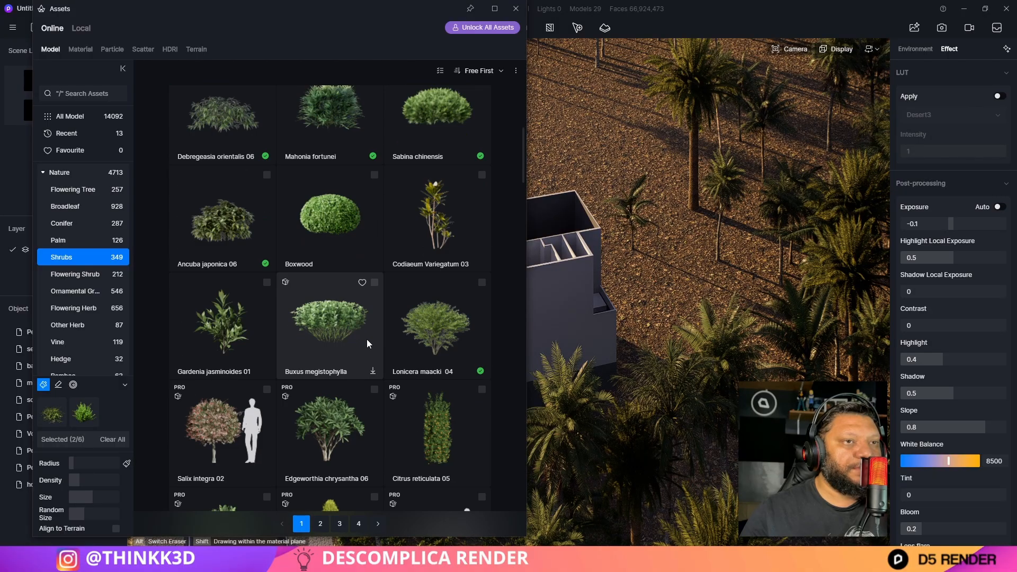
{"action": "left_click", "coordinate": [82, 324]}
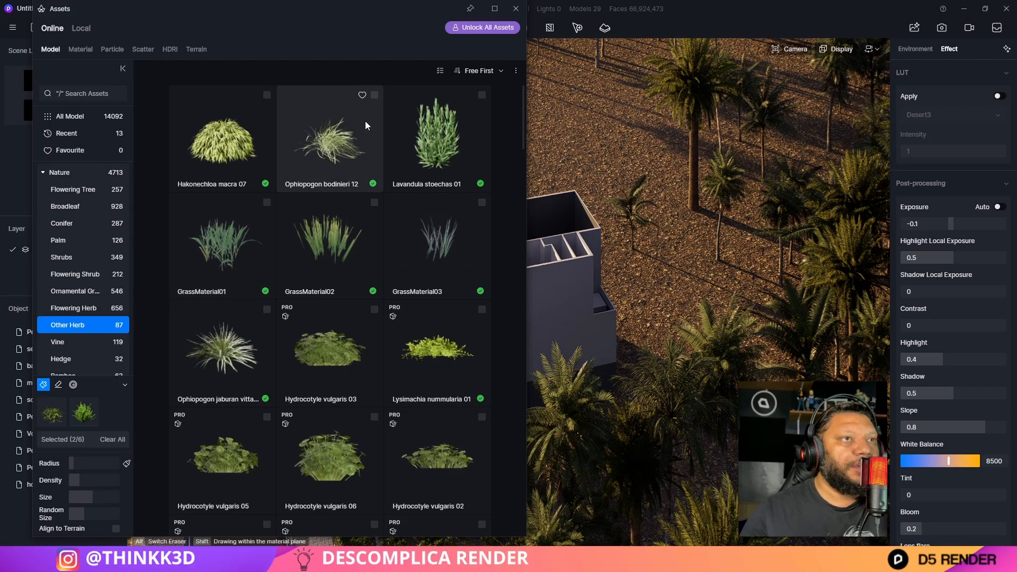
{"action": "left_click", "coordinate": [374, 95]}
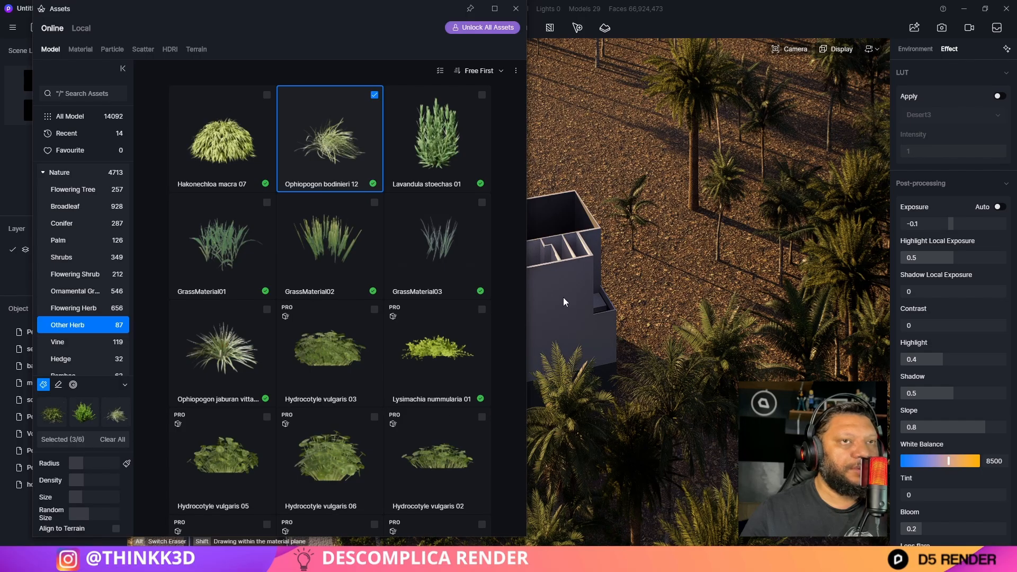
{"action": "left_click_drag", "start_coordinate": [86, 513], "coordinate": [79, 513]}
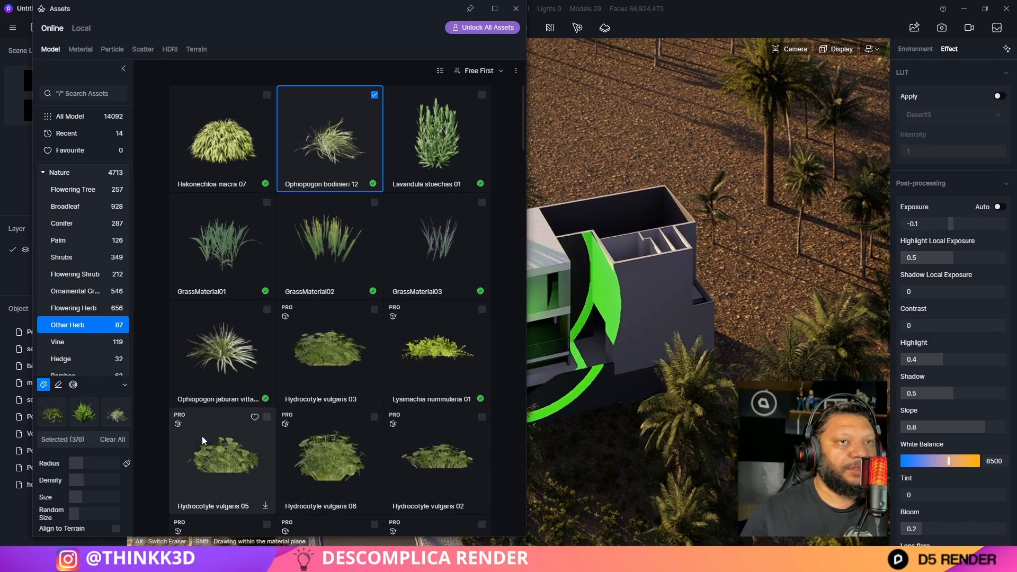
Paint the shrub and herb mix over the bare ground behind and beside the house, beneath the palms, and close the asset library
{"action": "mouse_move", "coordinate": [758, 275]}
{"action": "right_mouse_down"}
{"action": "mouse_move", "coordinate": [681, 228]}
{"action": "mouse_move", "coordinate": [704, 238]}
{"action": "mouse_move", "coordinate": [664, 272]}
{"action": "right_mouse_up"}
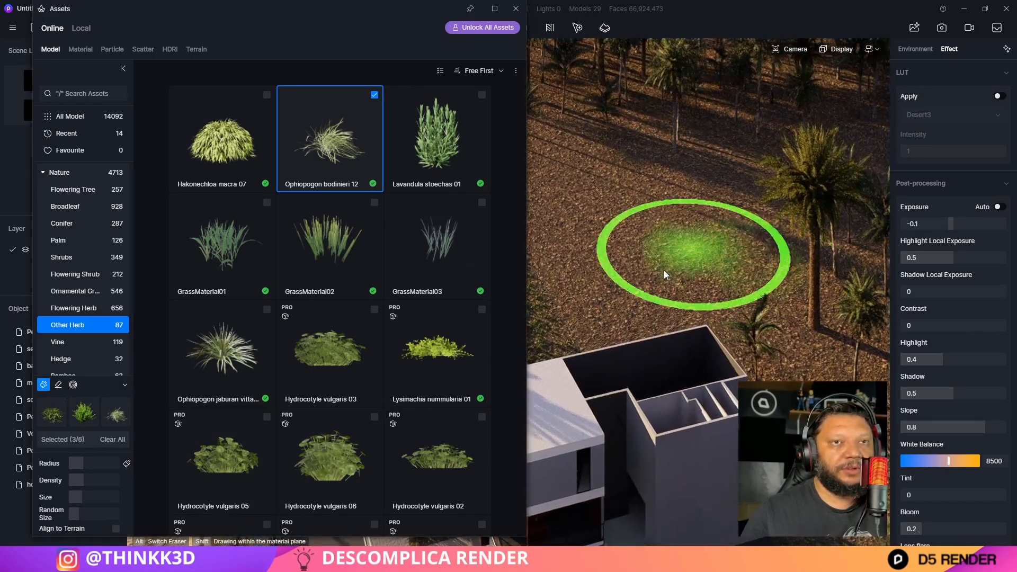
{"action": "mouse_move", "coordinate": [717, 184]}
{"action": "left_mouse_down"}
{"action": "mouse_move", "coordinate": [540, 131]}
{"action": "mouse_move", "coordinate": [614, 307]}
{"action": "mouse_move", "coordinate": [769, 142]}
{"action": "left_mouse_up"}
{"action": "mouse_move", "coordinate": [869, 344]}
{"action": "left_mouse_down"}
{"action": "mouse_move", "coordinate": [729, 206]}
{"action": "mouse_move", "coordinate": [708, 234]}
{"action": "mouse_move", "coordinate": [621, 247]}
{"action": "mouse_move", "coordinate": [681, 240]}
{"action": "mouse_move", "coordinate": [659, 232]}
{"action": "mouse_move", "coordinate": [606, 142]}
{"action": "mouse_move", "coordinate": [561, 169]}
{"action": "mouse_move", "coordinate": [630, 153]}
{"action": "mouse_move", "coordinate": [546, 175]}
{"action": "mouse_move", "coordinate": [672, 103]}
{"action": "mouse_move", "coordinate": [572, 98]}
{"action": "mouse_move", "coordinate": [810, 85]}
{"action": "mouse_move", "coordinate": [653, 195]}
{"action": "left_mouse_up"}
{"action": "key", "text": "a"}
{"action": "key", "text": "w"}
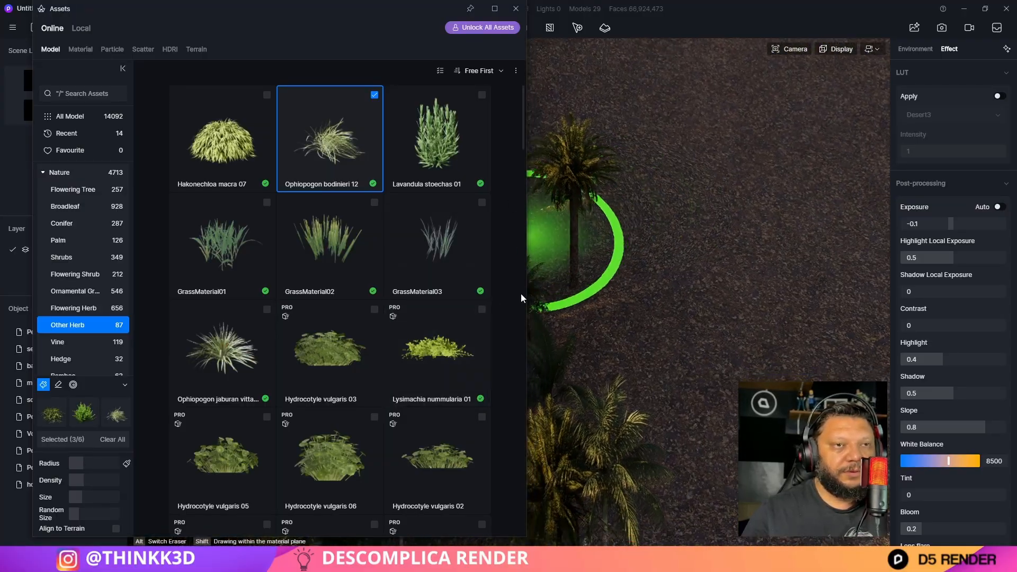
{"action": "key", "text": "s"}
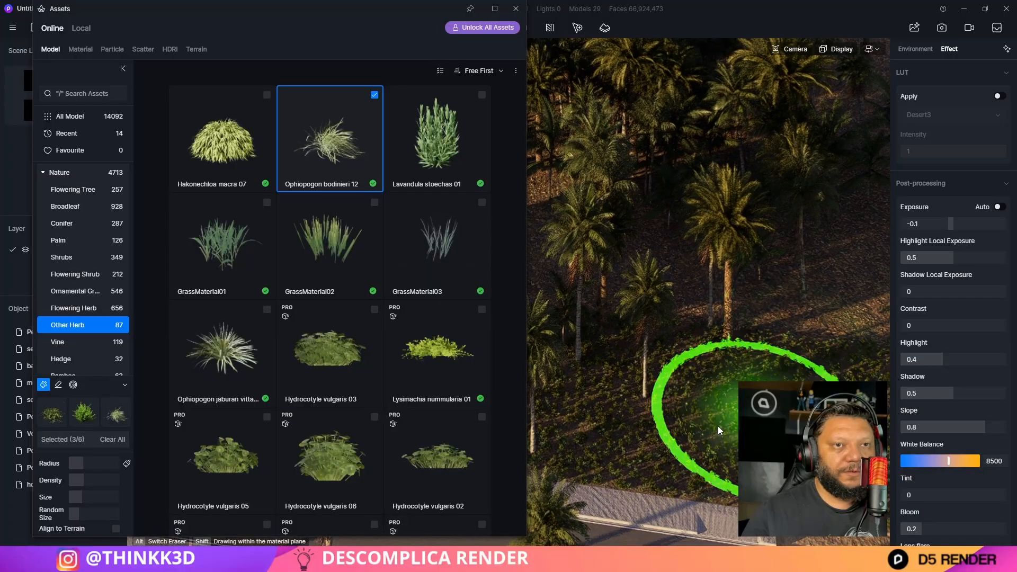
{"action": "key", "text": "a"}
{"action": "mouse_move", "coordinate": [758, 351]}
{"action": "left_mouse_down"}
{"action": "mouse_move", "coordinate": [725, 164]}
{"action": "mouse_move", "coordinate": [734, 226]}
{"action": "left_mouse_up"}
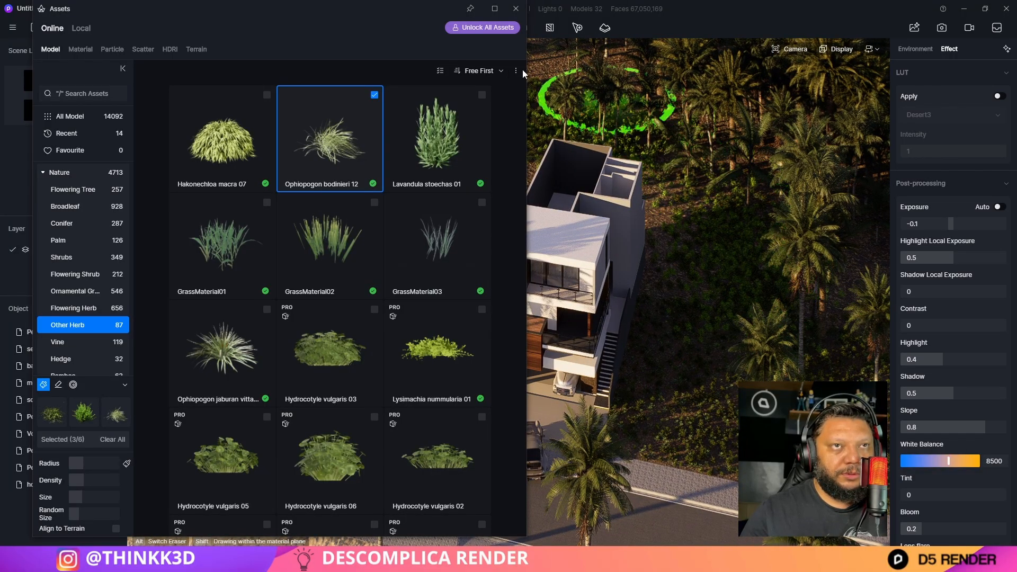
{"action": "left_click", "coordinate": [515, 8]}
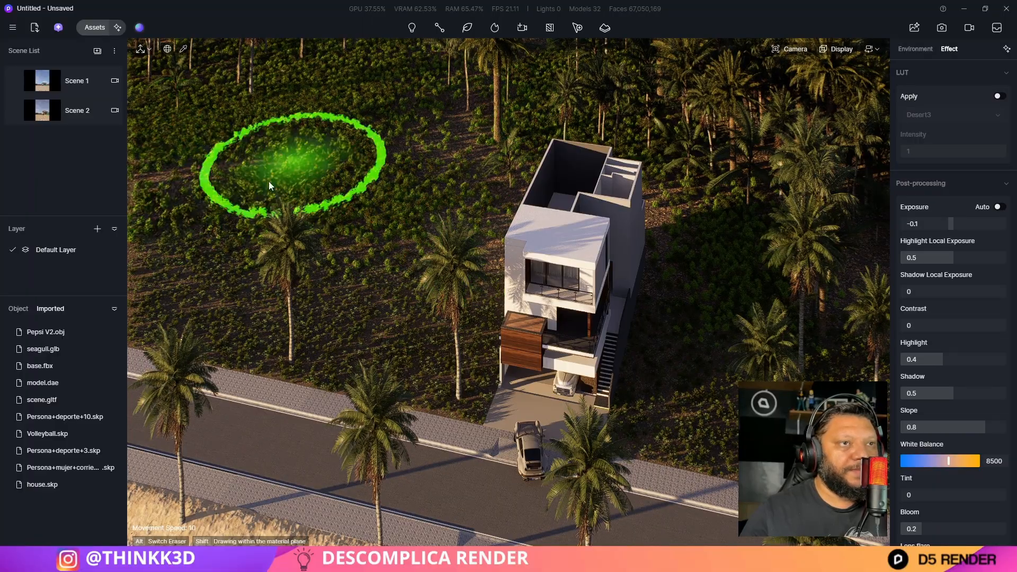
Check the new undergrowth from the Scene 2 camera and from raised viewpoints around the road, house and palm grove
{"action": "right_click_drag", "start_coordinate": [317, 208], "coordinate": [424, 177]}
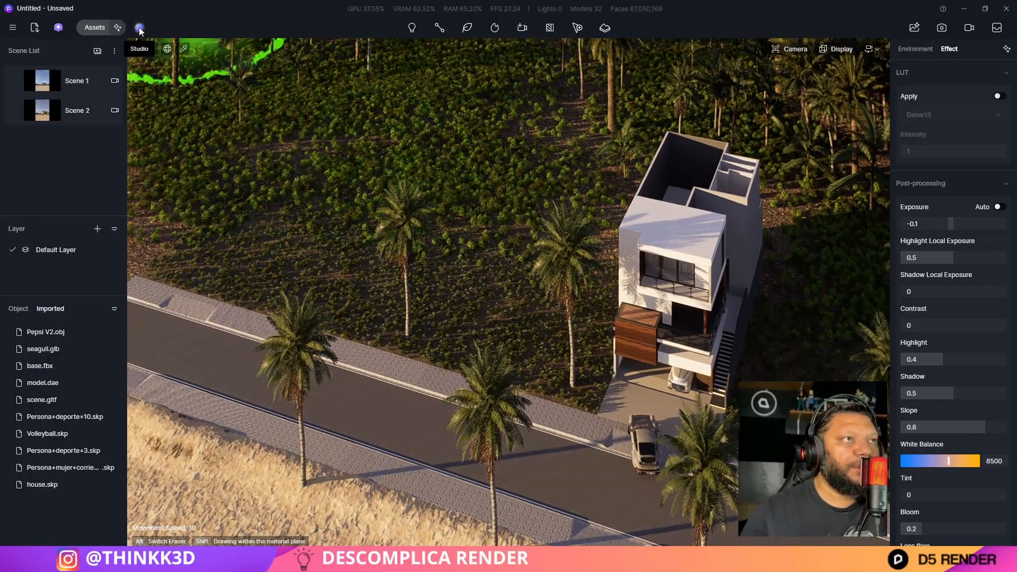
{"action": "left_click", "coordinate": [42, 116]}
{"action": "left_click", "coordinate": [43, 115]}
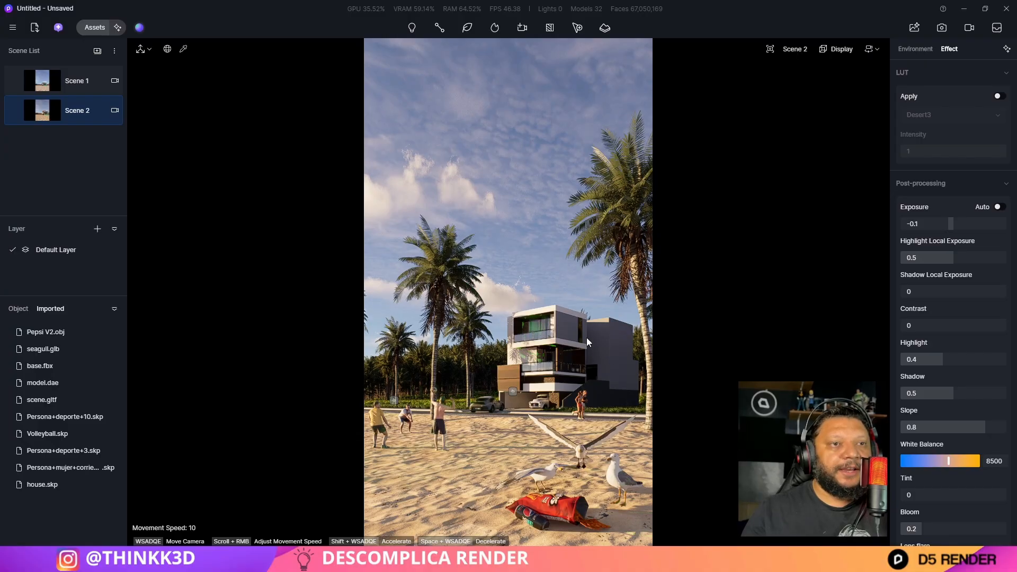
{"action": "key", "text": "w"}
{"action": "key", "text": "e"}
{"action": "right_click_drag", "start_coordinate": [530, 386], "coordinate": [530, 471]}
{"action": "key", "text": "s"}
{"action": "key", "text": "e"}
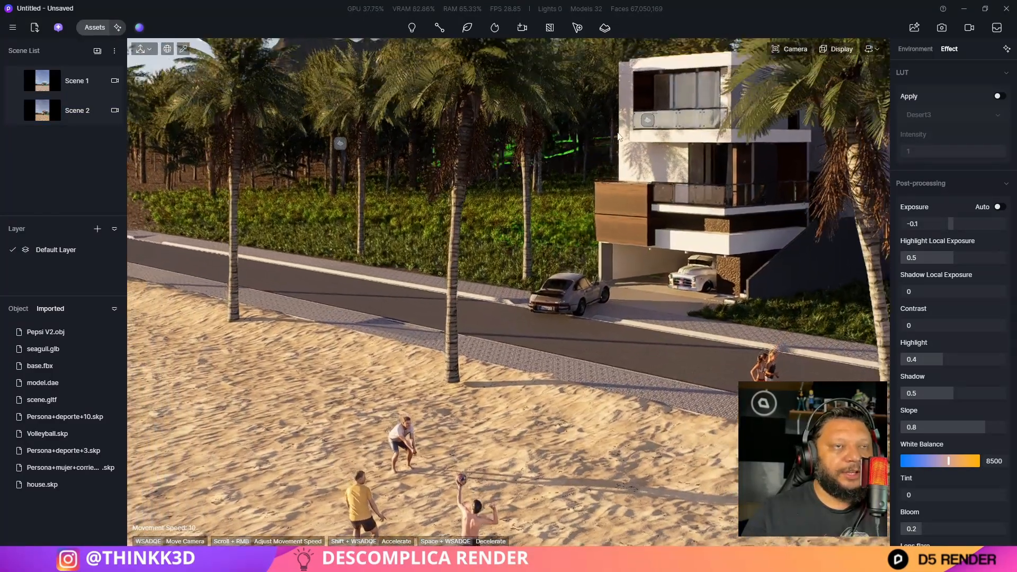
{"action": "key", "text": "e"}
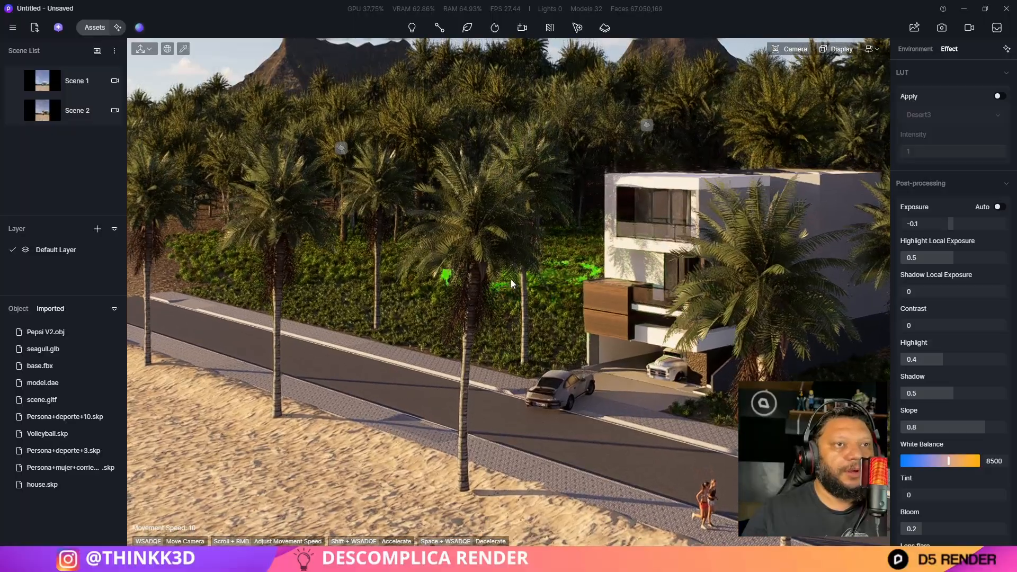
{"action": "key", "text": "e"}
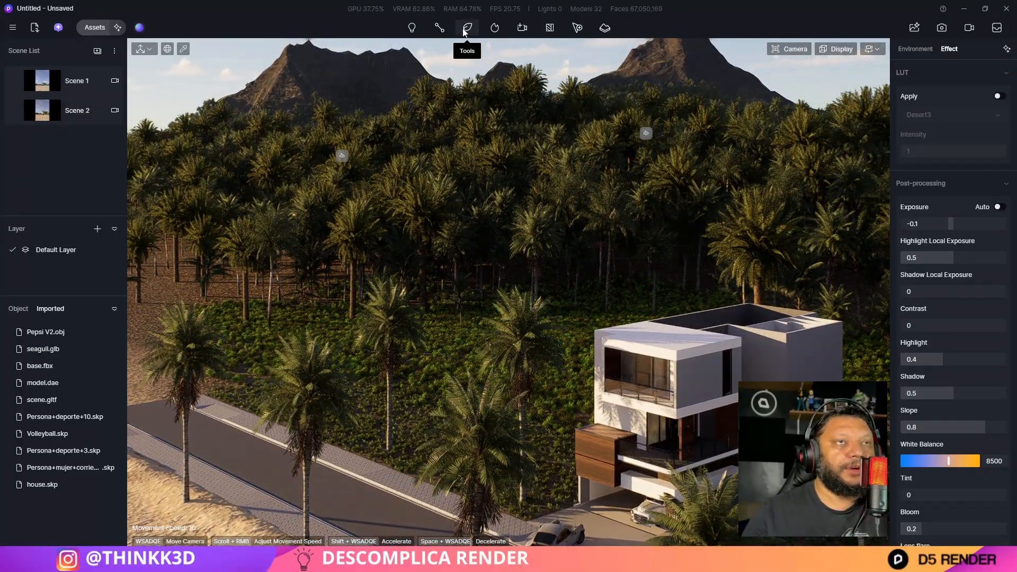
Leave brush mode and pick the Acanthophoenix crinita 01 palm for individual placement
{"action": "left_click", "coordinate": [104, 28]}
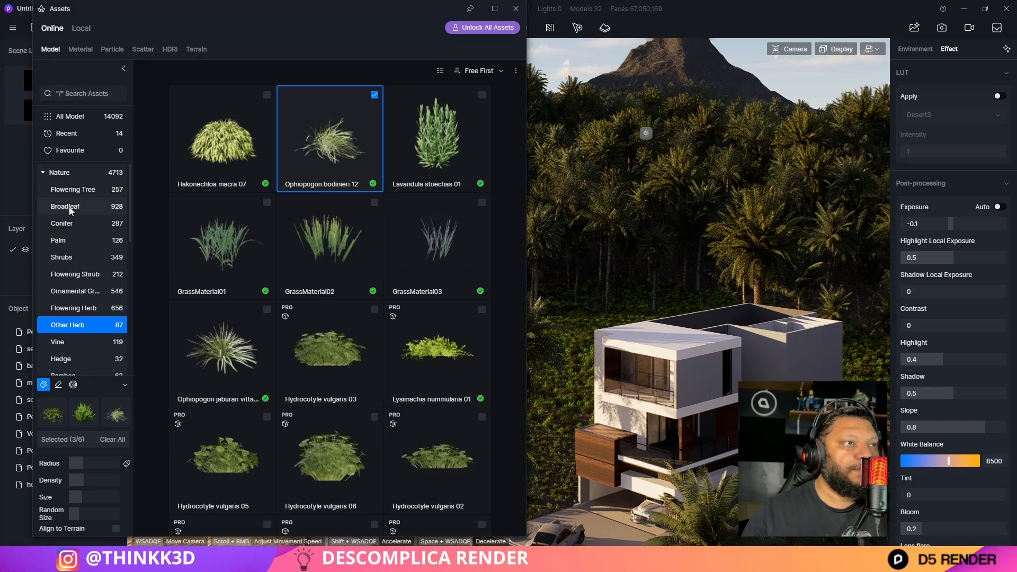
{"action": "left_click", "coordinate": [73, 240]}
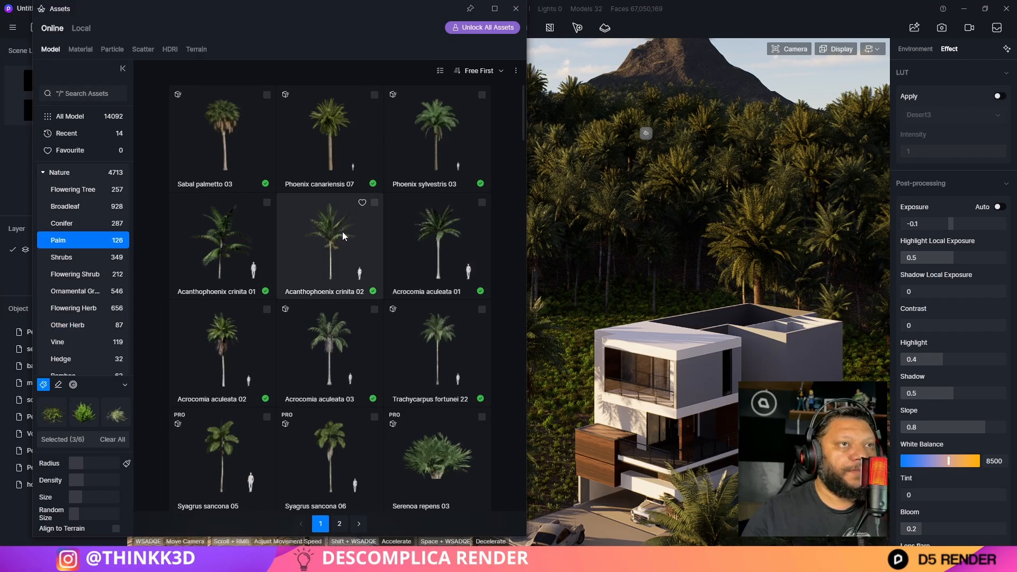
{"action": "right_click_drag", "start_coordinate": [646, 239], "coordinate": [456, 392]}
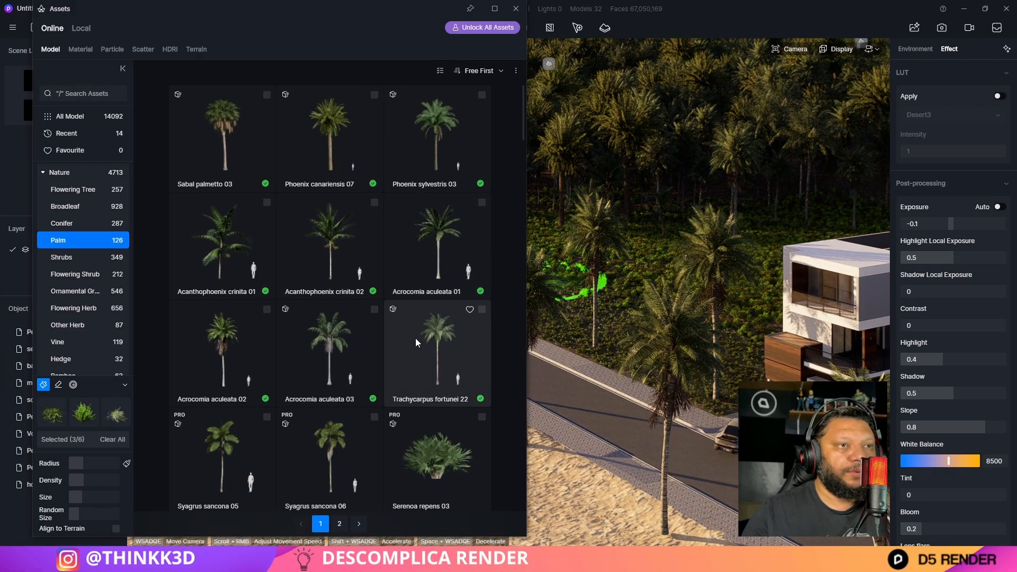
{"action": "left_click", "coordinate": [223, 238]}
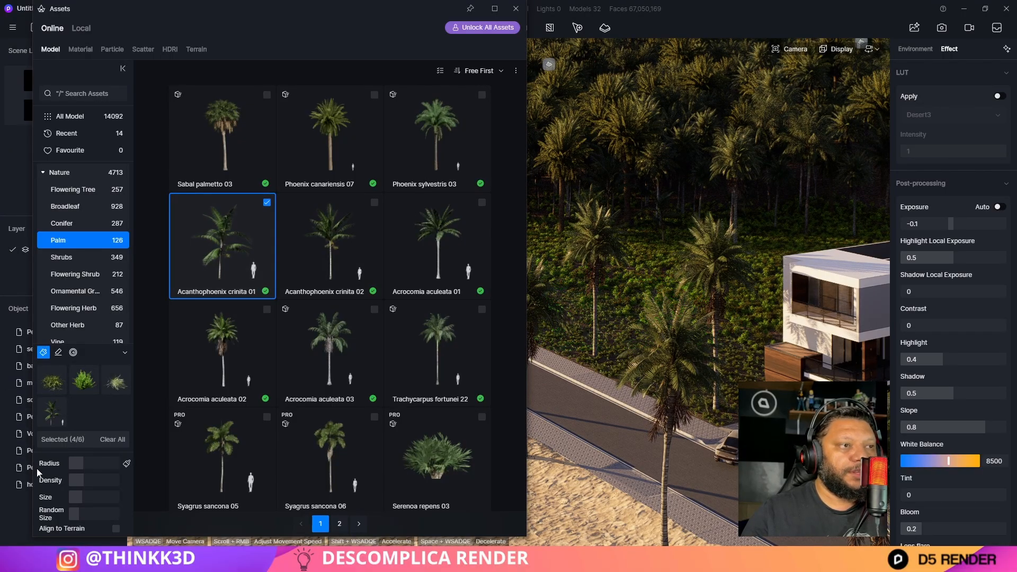
{"action": "left_click", "coordinate": [43, 352]}
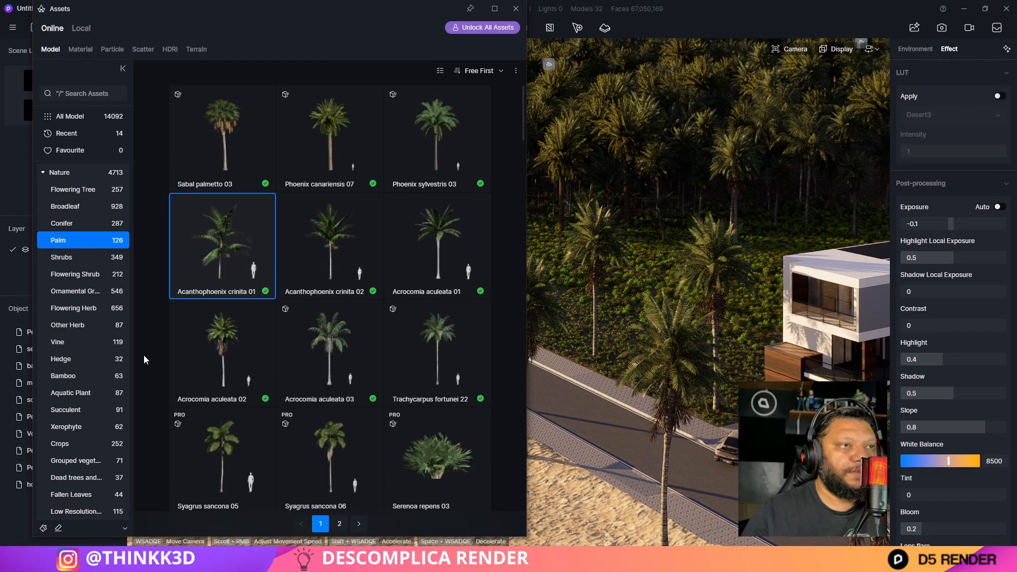
{"action": "left_click", "coordinate": [243, 258]}
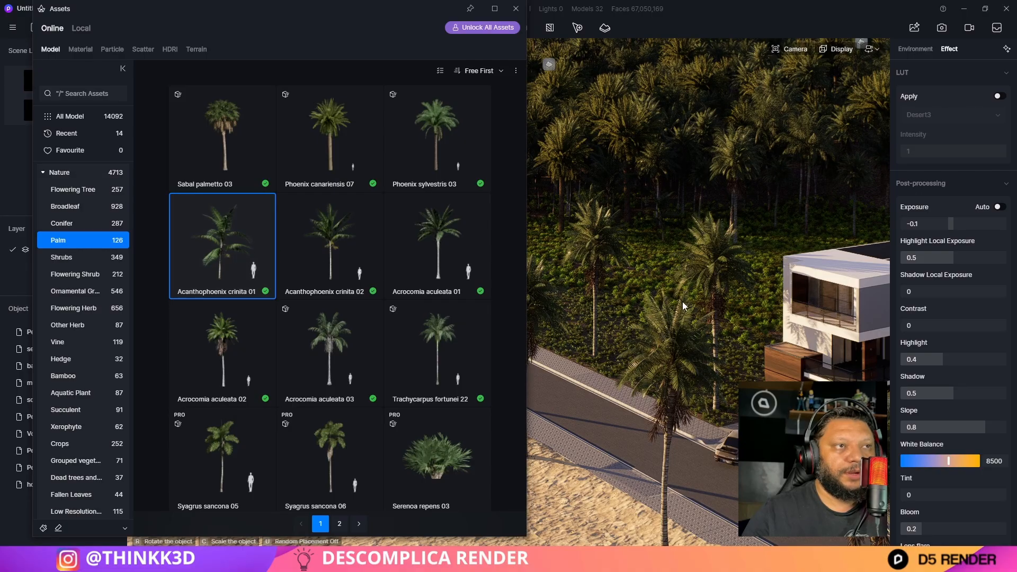
Place several Acanthophoenix crinita 01 palms one by one among the shrubs between the road, the house and the palm grove
{"action": "left_click", "coordinate": [640, 297]}
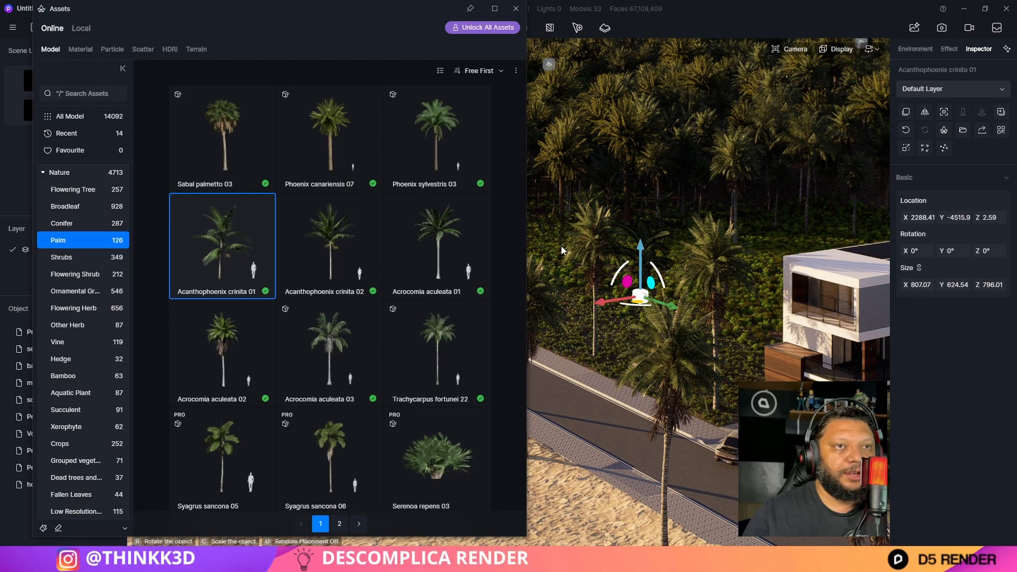
{"action": "left_click", "coordinate": [768, 253]}
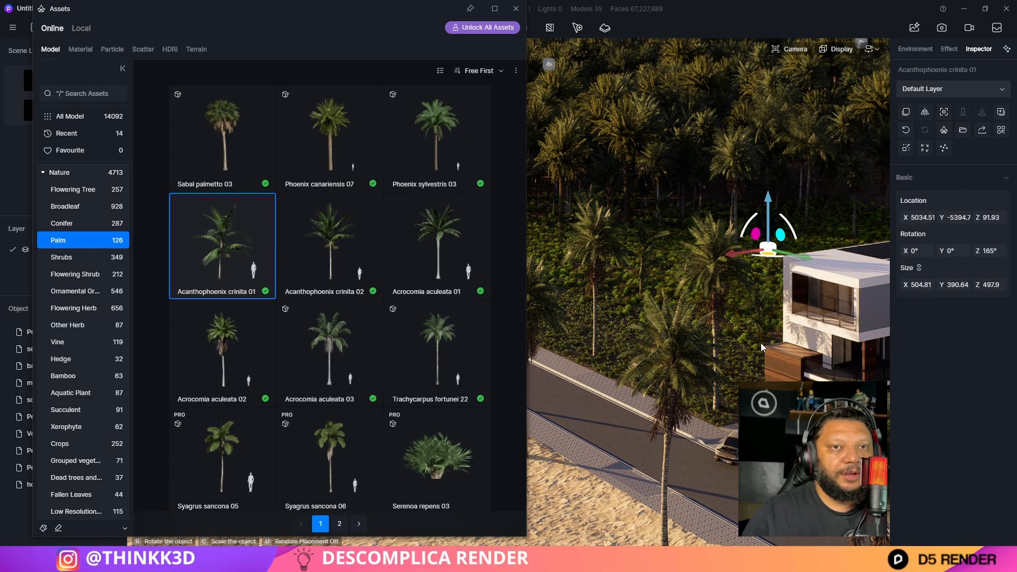
{"action": "left_click", "coordinate": [761, 342]}
{"action": "left_click", "coordinate": [685, 305]}
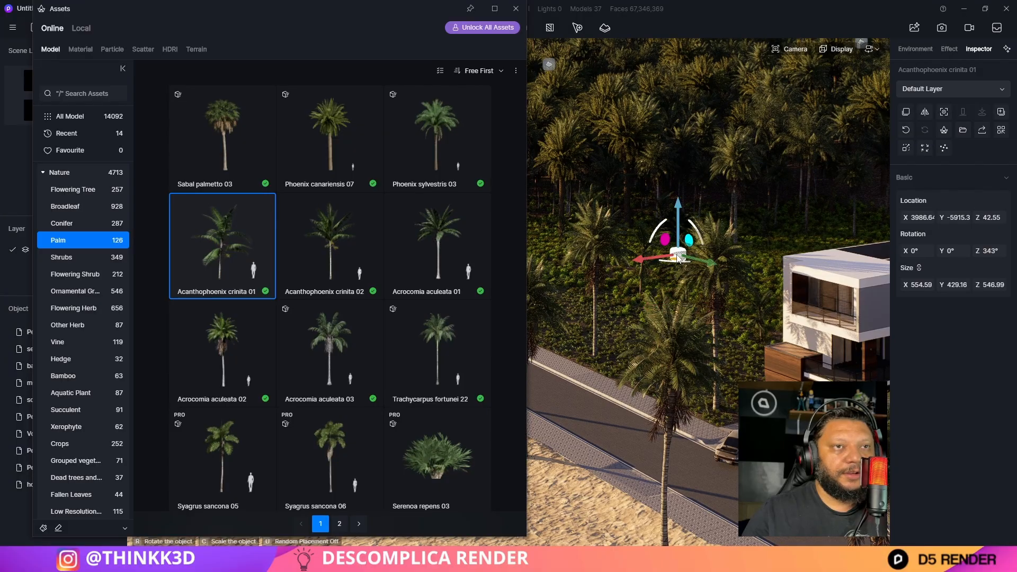
{"action": "right_click_drag", "start_coordinate": [683, 297], "coordinate": [574, 244]}
{"action": "left_click", "coordinate": [545, 238]}
{"action": "key", "text": "a"}
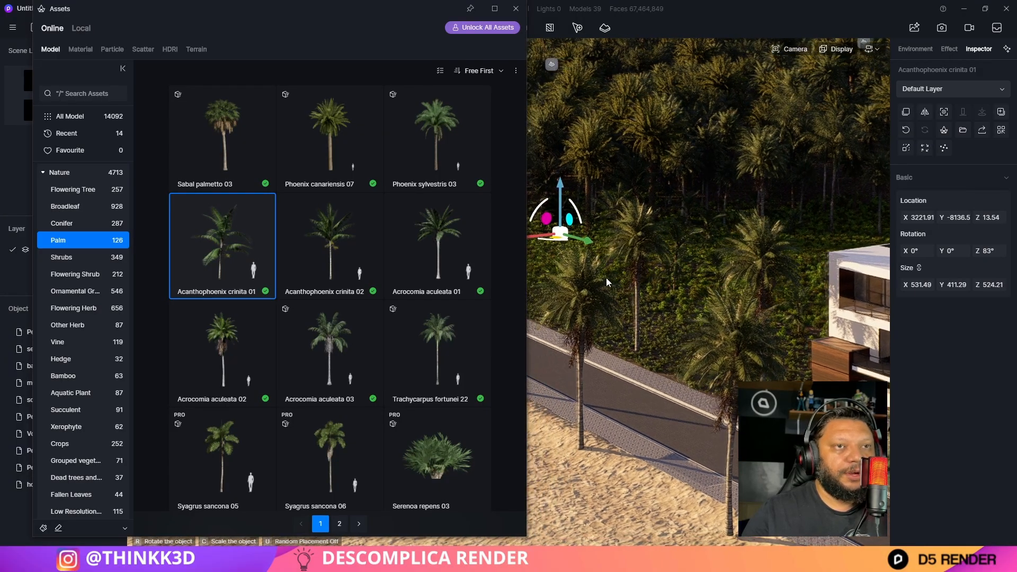
{"action": "left_click", "coordinate": [662, 263]}
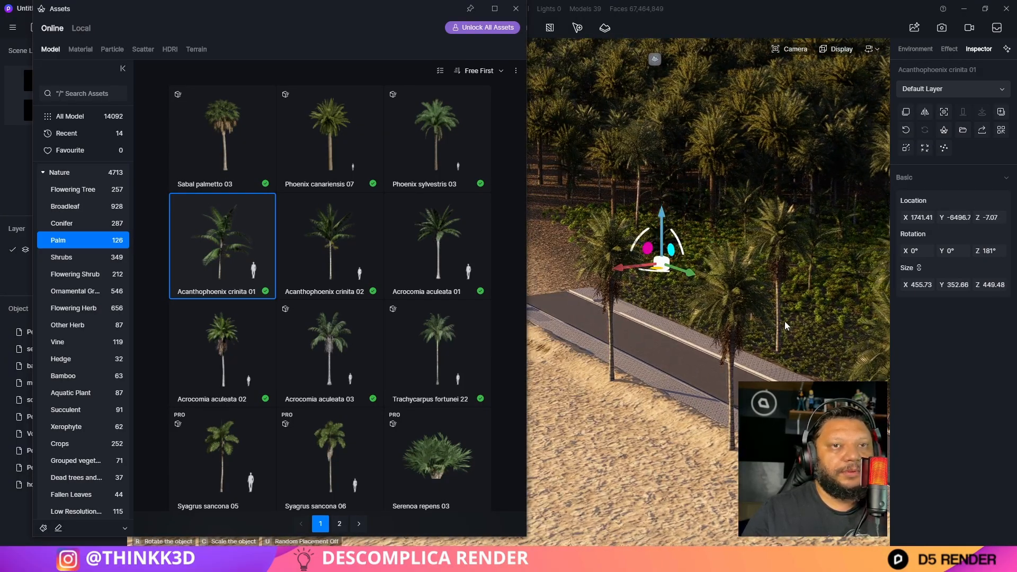
Place one Teucrium fruticans 04 shrub and two Golden Privet 11 shrubs in the green area beyond the road
{"action": "left_click", "coordinate": [61, 257]}
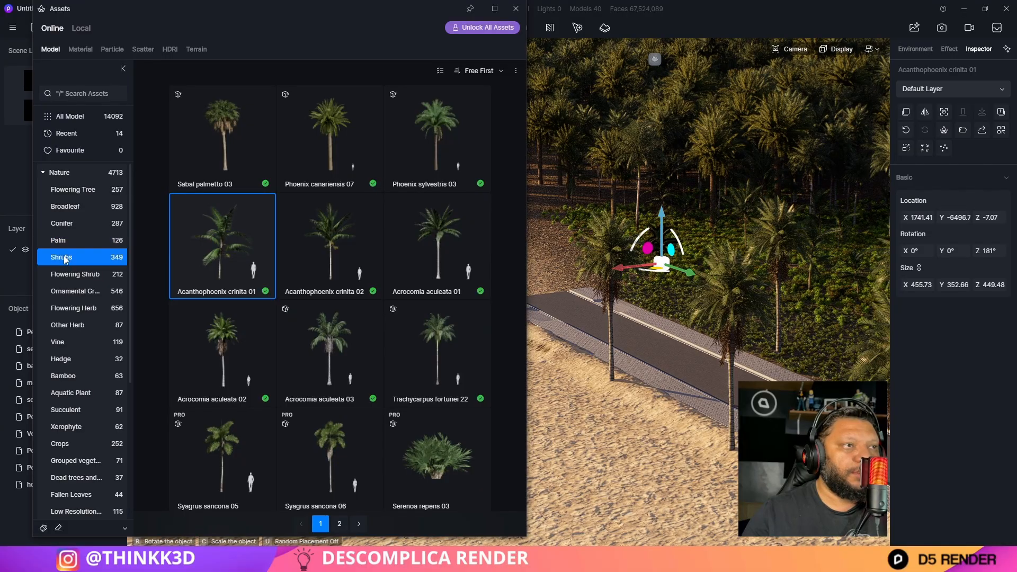
{"action": "left_click", "coordinate": [440, 135]}
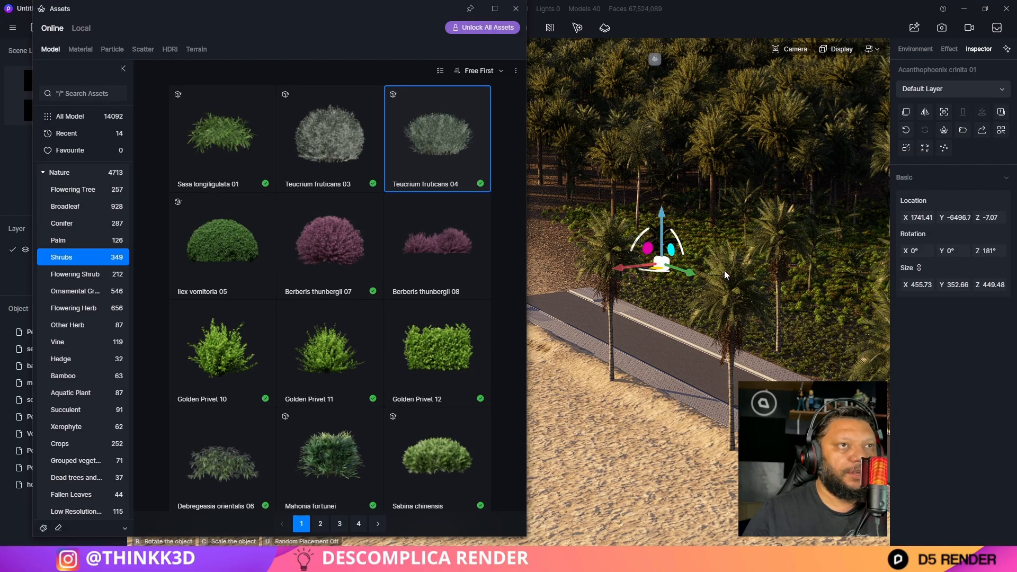
{"action": "left_click", "coordinate": [685, 287]}
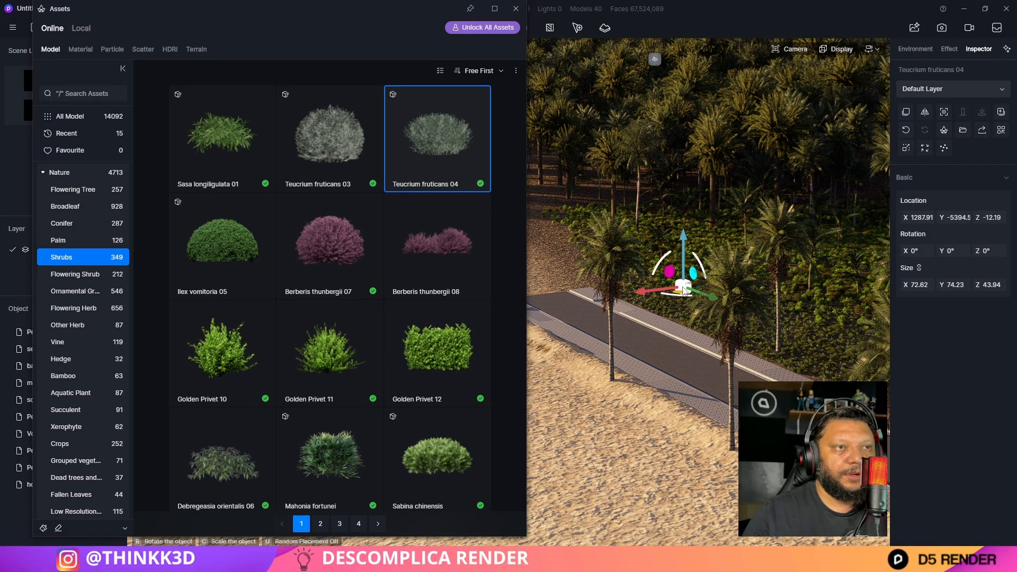
{"action": "left_click", "coordinate": [329, 350]}
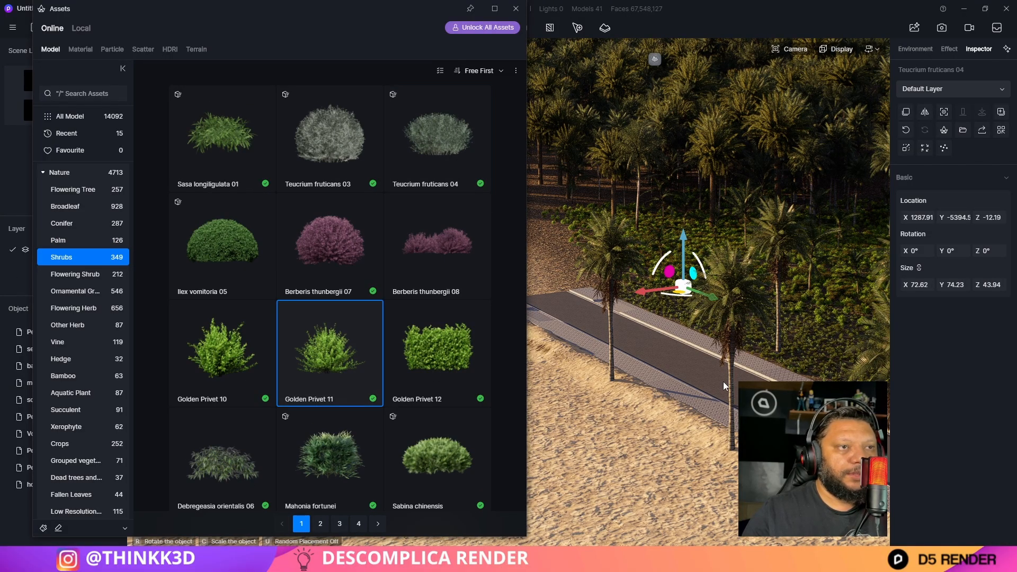
{"action": "left_click", "coordinate": [818, 351]}
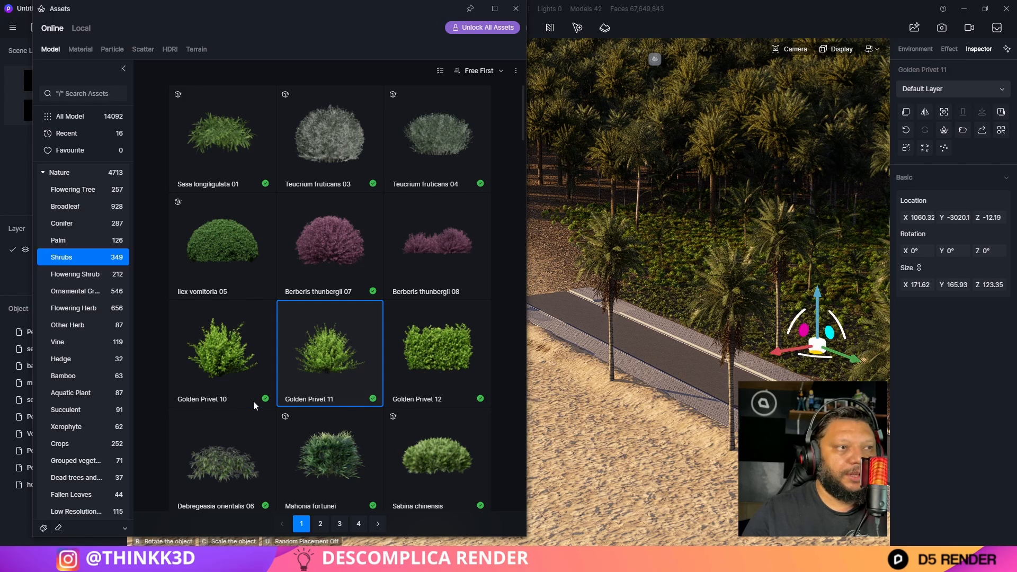
{"action": "left_click", "coordinate": [789, 287]}
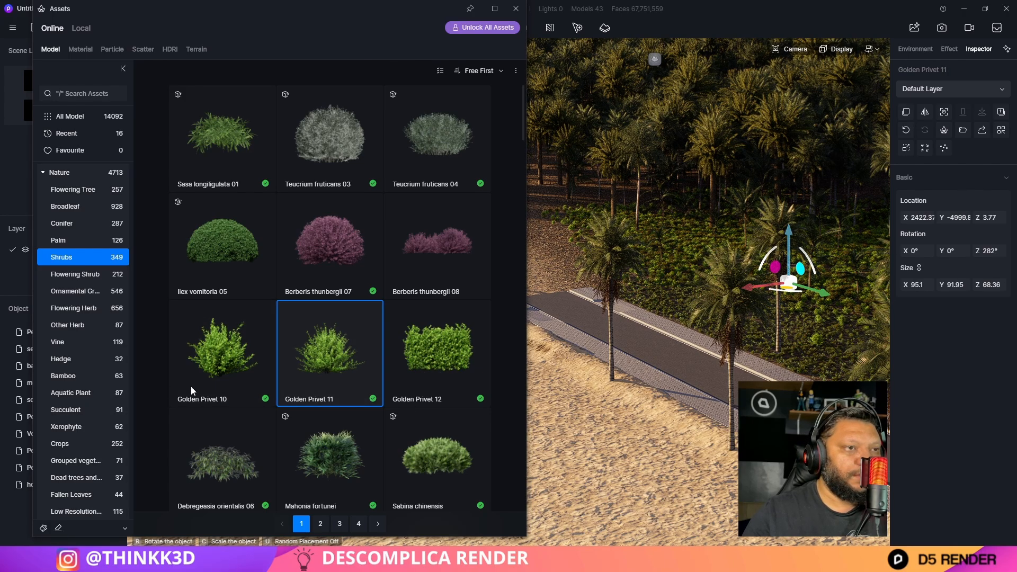
Place four Lonicera maacki 04 shrubs among the vegetation beyond the road and return to the Scene 2 camera
{"action": "scroll", "coordinate": [353, 391], "scroll_direction": "down", "scroll_amount": 4}
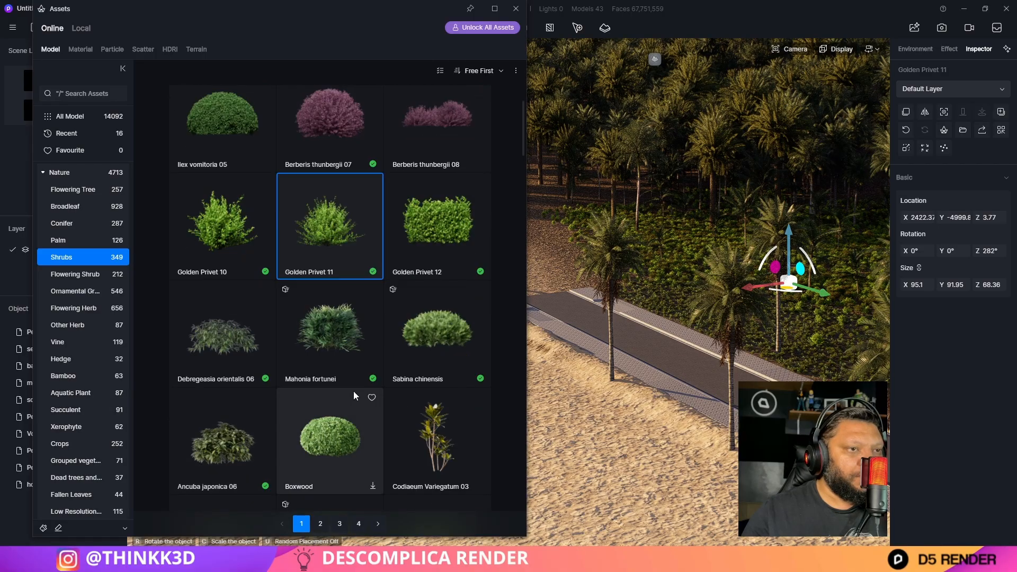
{"action": "scroll", "coordinate": [354, 383], "scroll_direction": "down", "scroll_amount": 2}
{"action": "left_click", "coordinate": [437, 338]}
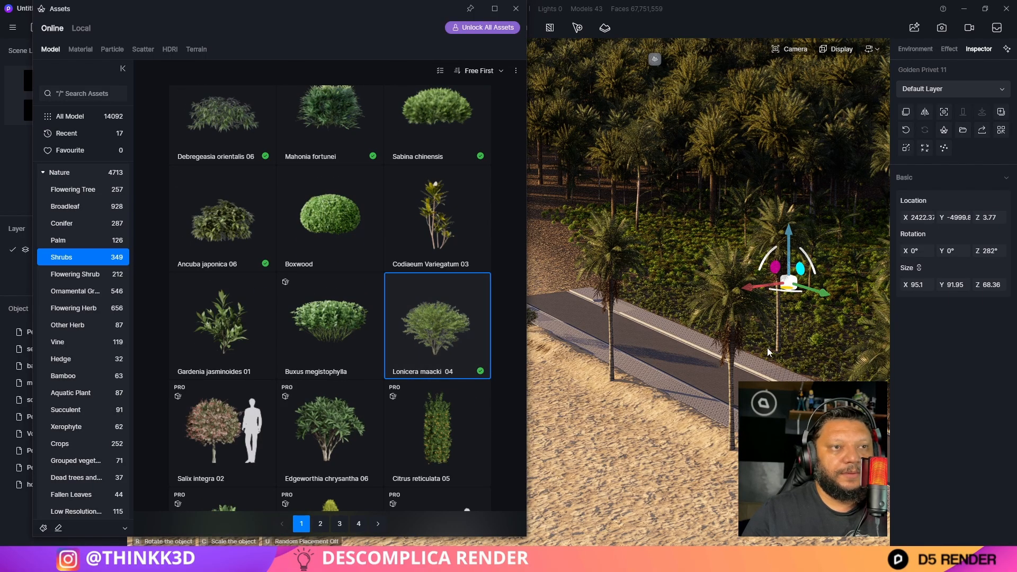
{"action": "left_click", "coordinate": [852, 343]}
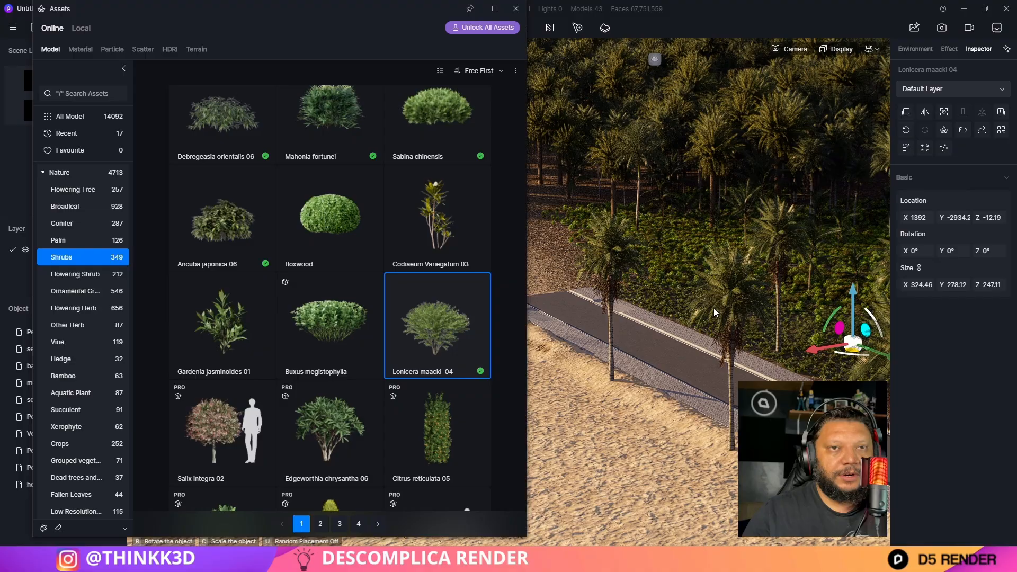
{"action": "left_click", "coordinate": [679, 301]}
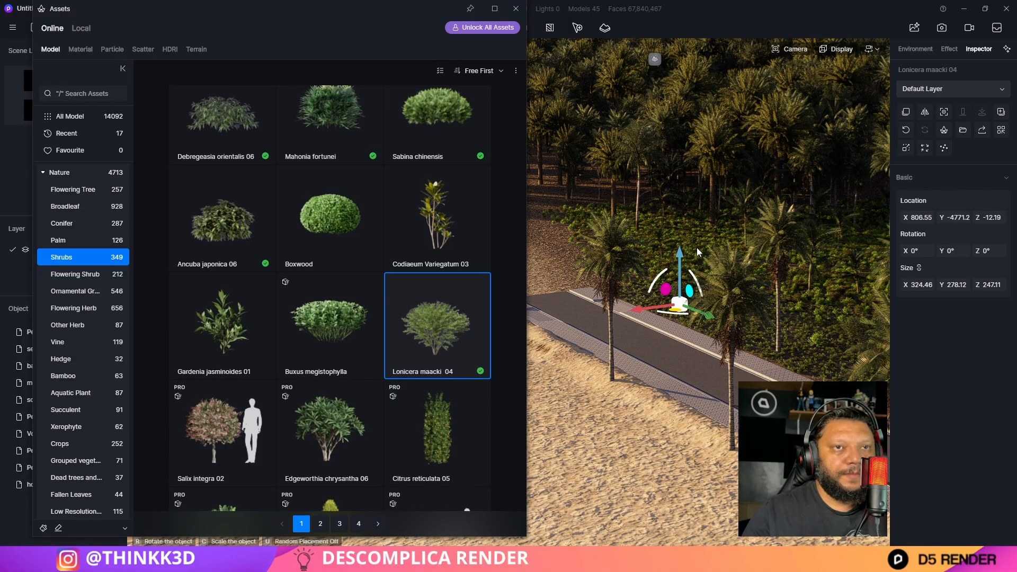
{"action": "left_click", "coordinate": [697, 253]}
{"action": "left_click", "coordinate": [863, 252]}
{"action": "key", "text": "Escape"}
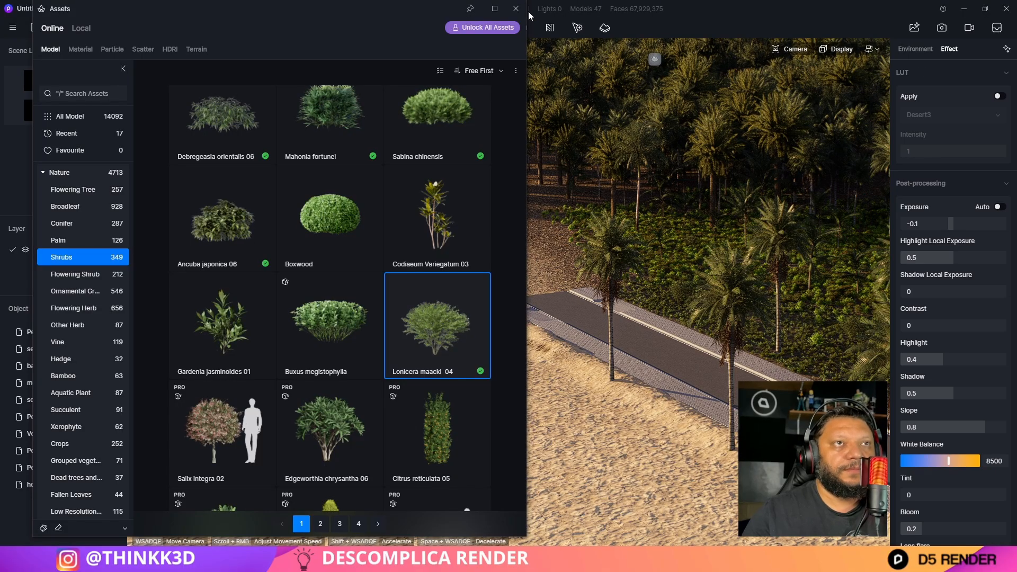
{"action": "left_click", "coordinate": [515, 9]}
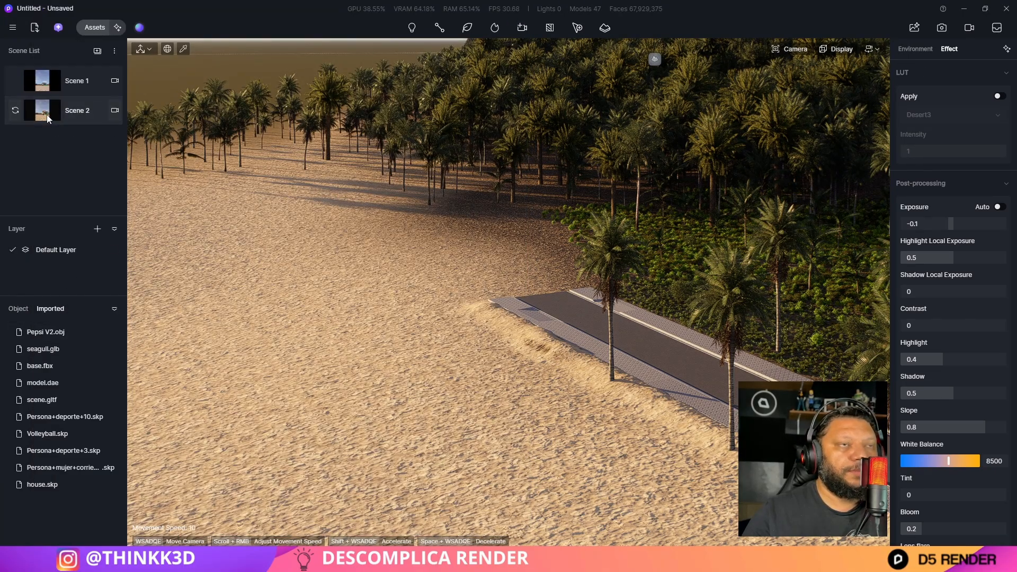
{"action": "left_click", "coordinate": [77, 110]}
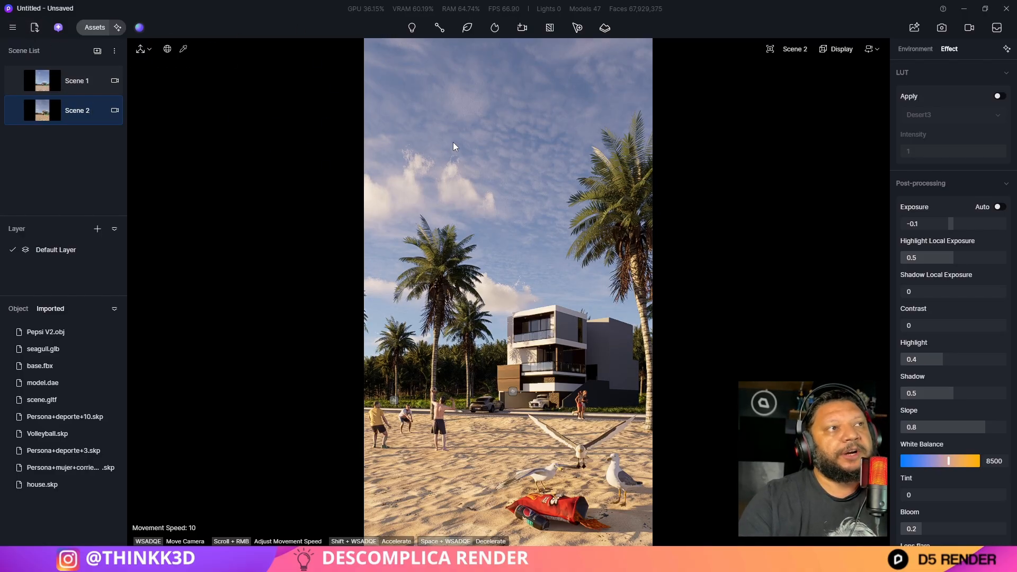
Import the Component_3 flying birds model from the Blocos Lumion > Animais folder on drive D
{"action": "left_click", "coordinate": [35, 27]}
{"action": "left_click", "coordinate": [59, 215]}
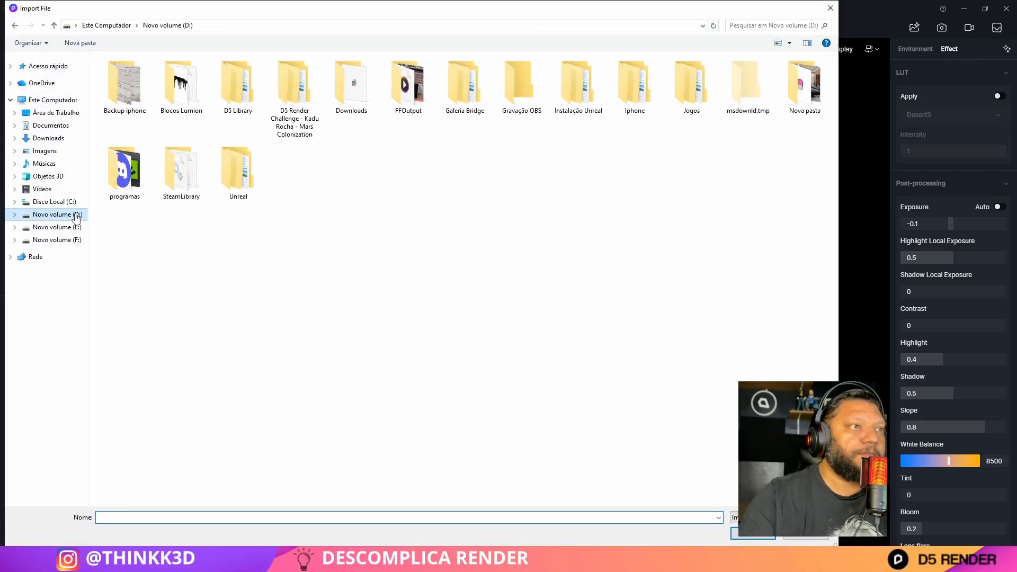
{"action": "double_click", "coordinate": [178, 88]}
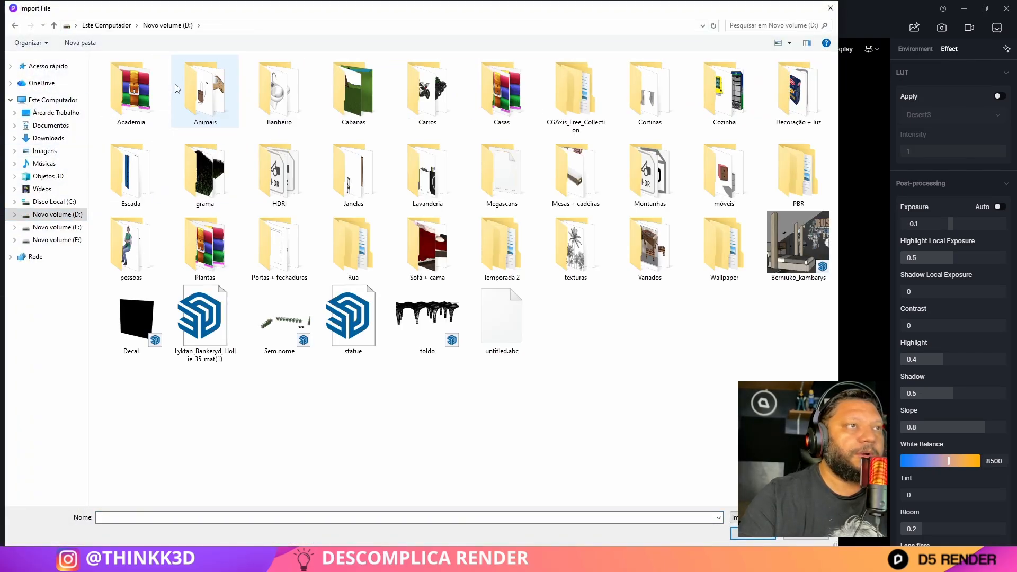
{"action": "double_click", "coordinate": [205, 90]}
{"action": "left_click", "coordinate": [466, 263]}
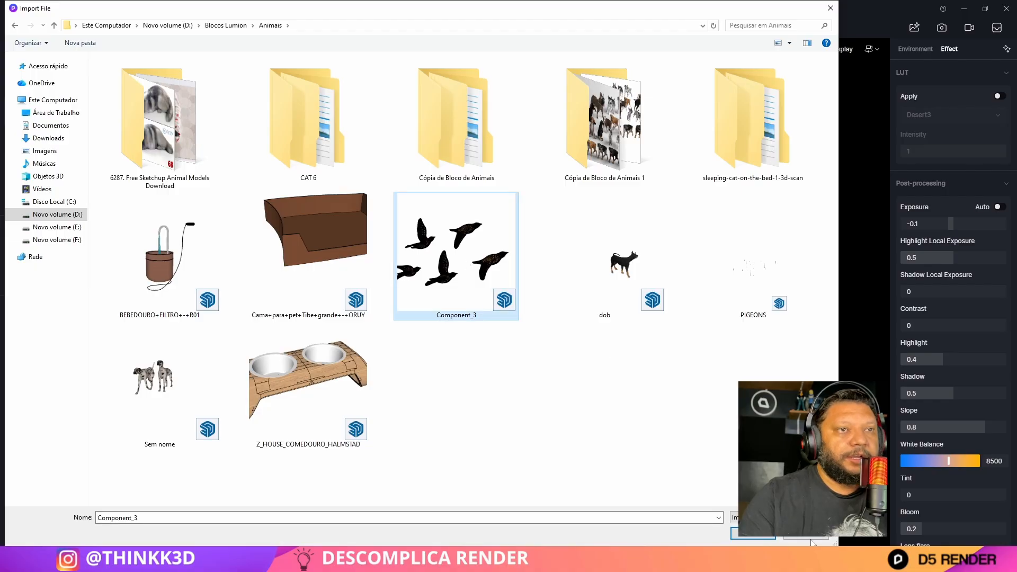
{"action": "left_click", "coordinate": [752, 534]}
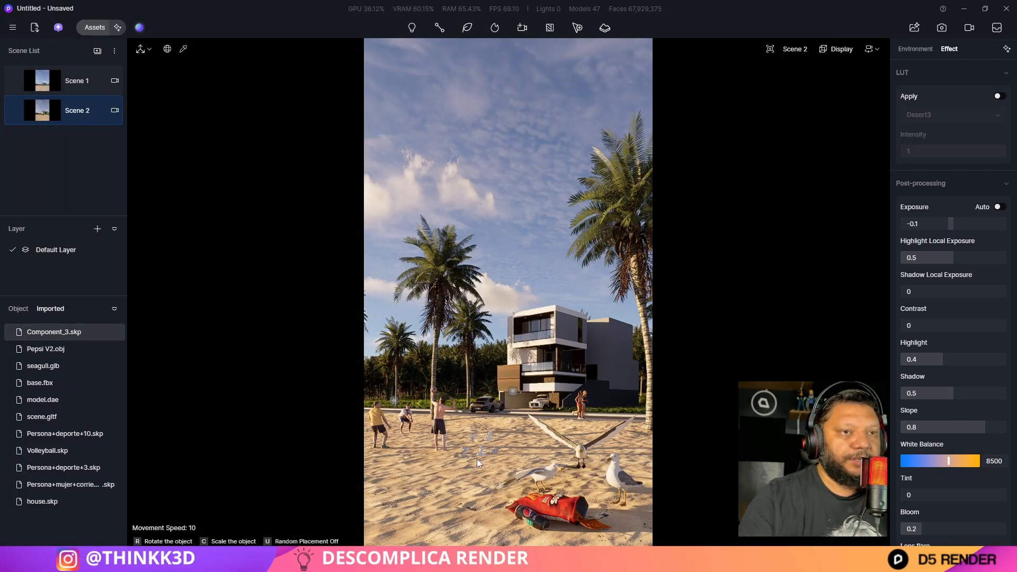
Place the birds on the beach and move them into the sky beside the tall palm, at about X -742, Y -1059, Z 1224
{"action": "left_click", "coordinate": [499, 428]}
{"action": "left_click_drag", "start_coordinate": [500, 409], "coordinate": [540, 204]}
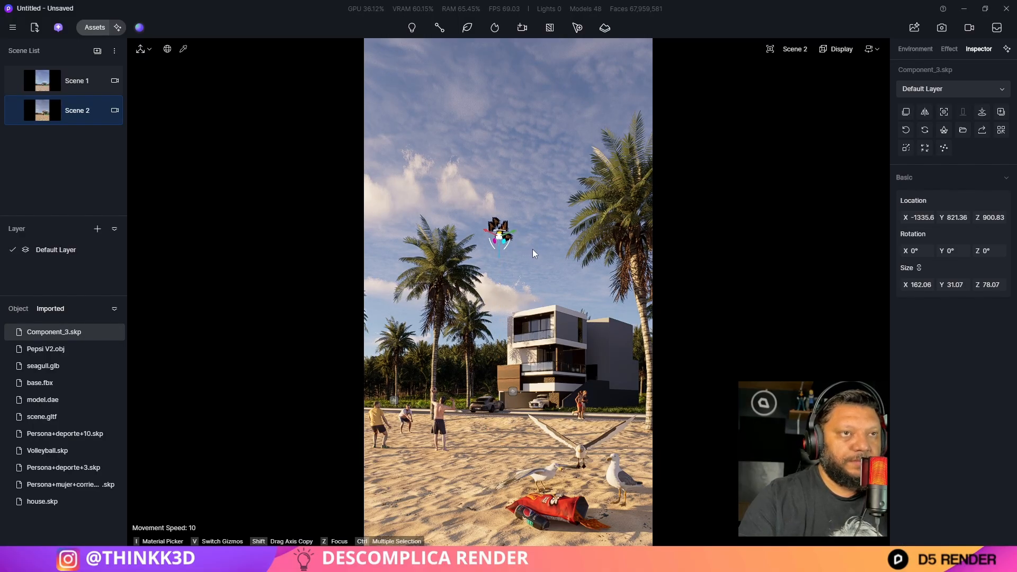
{"action": "left_click_drag", "start_coordinate": [486, 232], "coordinate": [384, 224]}
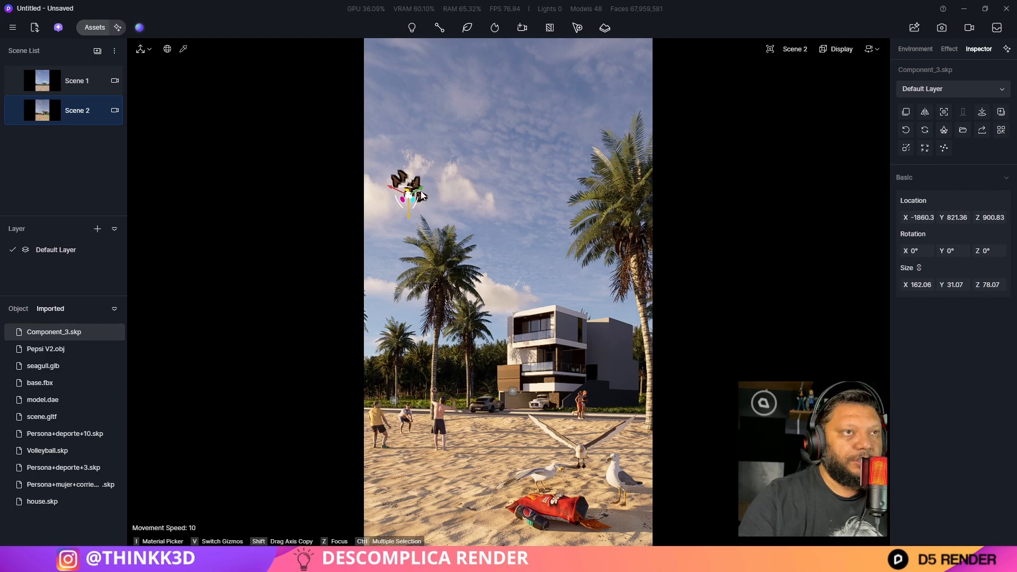
{"action": "left_click_drag", "start_coordinate": [415, 188], "coordinate": [533, 252]}
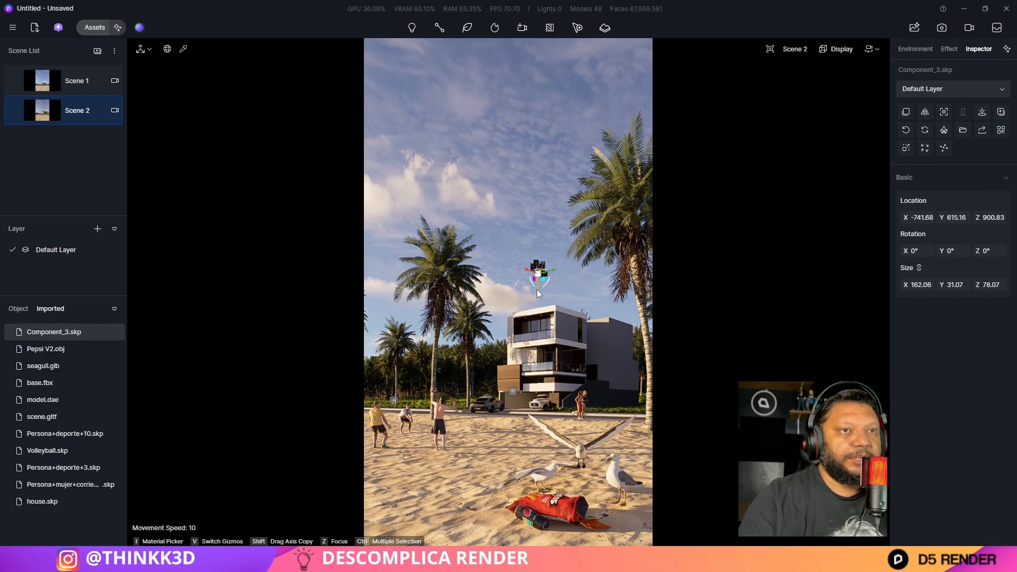
{"action": "left_click_drag", "start_coordinate": [537, 288], "coordinate": [400, 256]}
{"action": "left_click", "coordinate": [510, 232]}
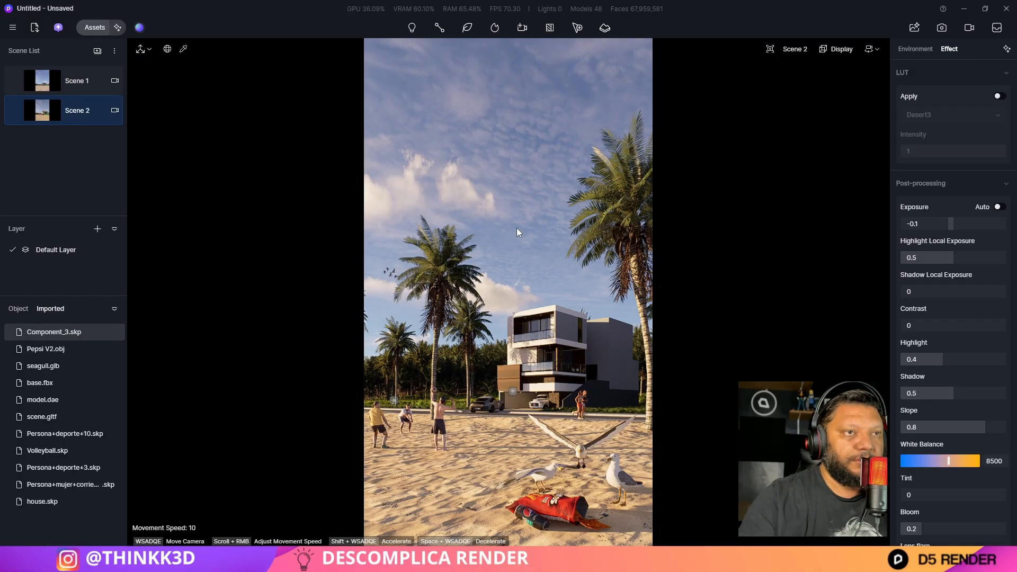
Move the flock of birds farther back toward the palm grove, to about X -128, Y -2171, keeping it in the Scene 2 frame
{"action": "left_click", "coordinate": [389, 276]}
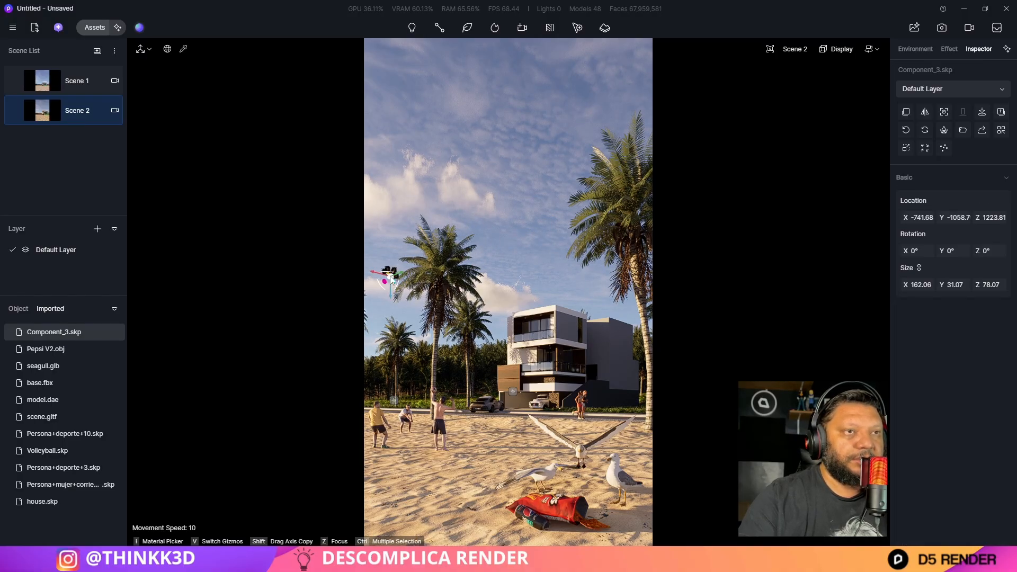
{"action": "left_click_drag", "start_coordinate": [379, 274], "coordinate": [375, 278]}
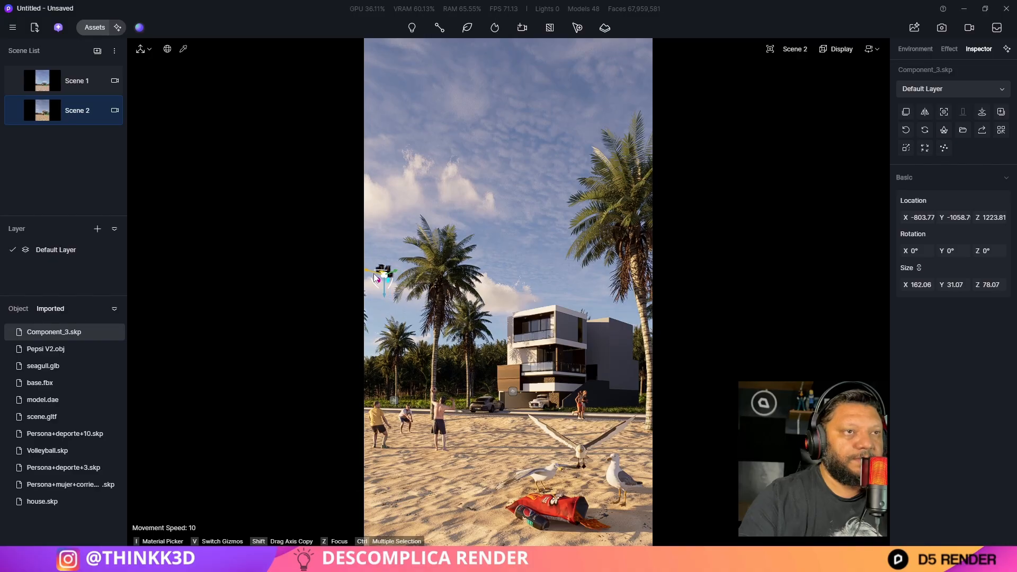
{"action": "left_click", "coordinate": [563, 236]}
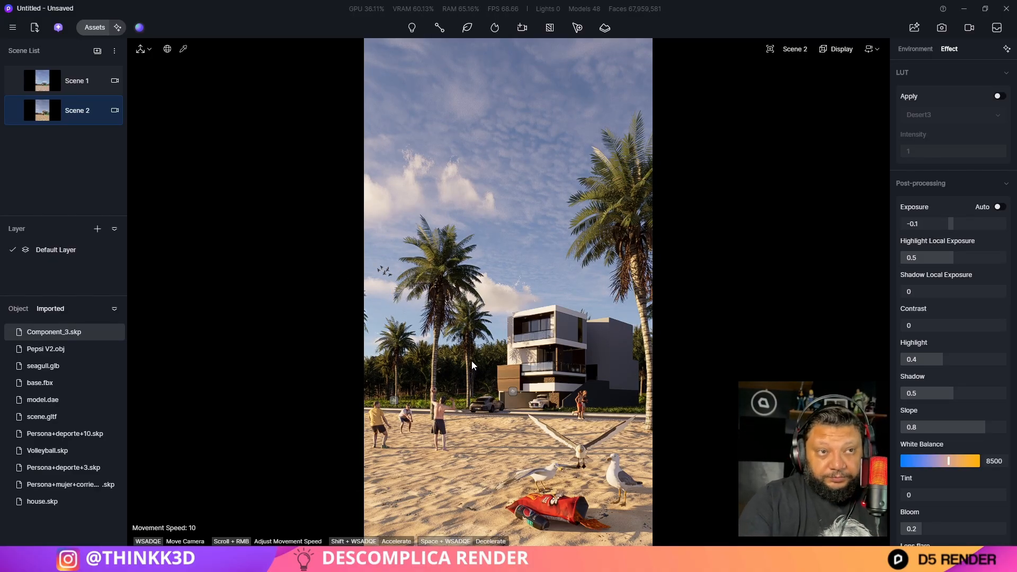
{"action": "left_click", "coordinate": [384, 274]}
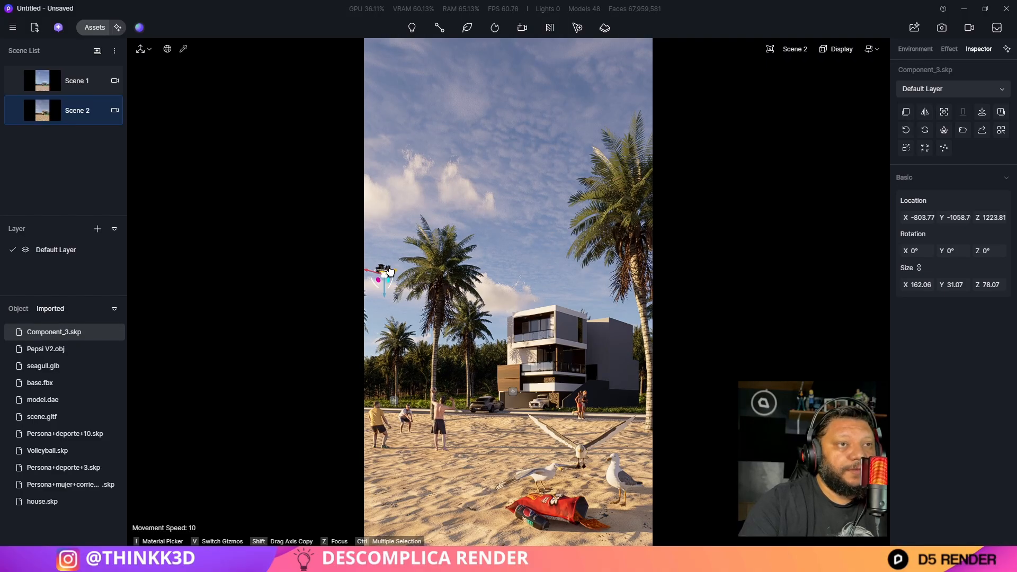
{"action": "left_click_drag", "start_coordinate": [386, 285], "coordinate": [395, 313]}
{"action": "left_click", "coordinate": [498, 197]}
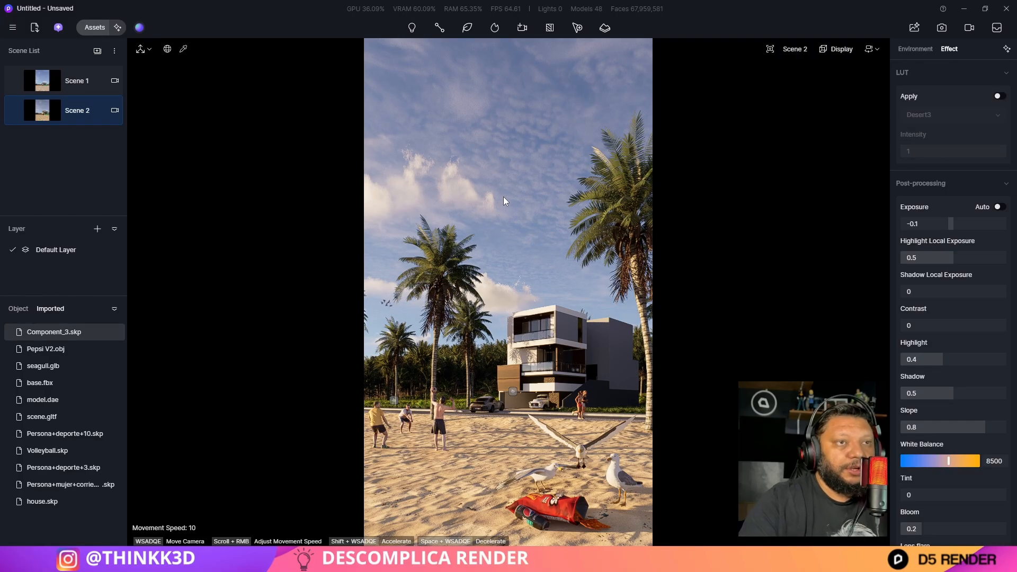
{"action": "left_click", "coordinate": [386, 304]}
{"action": "left_click_drag", "start_coordinate": [396, 301], "coordinate": [392, 300]}
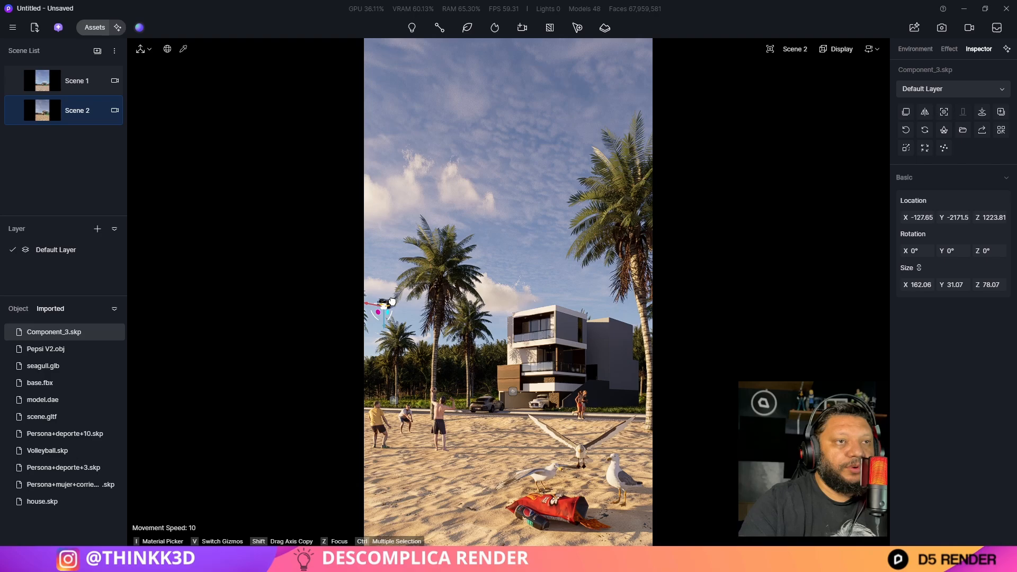
{"action": "left_click", "coordinate": [514, 186]}
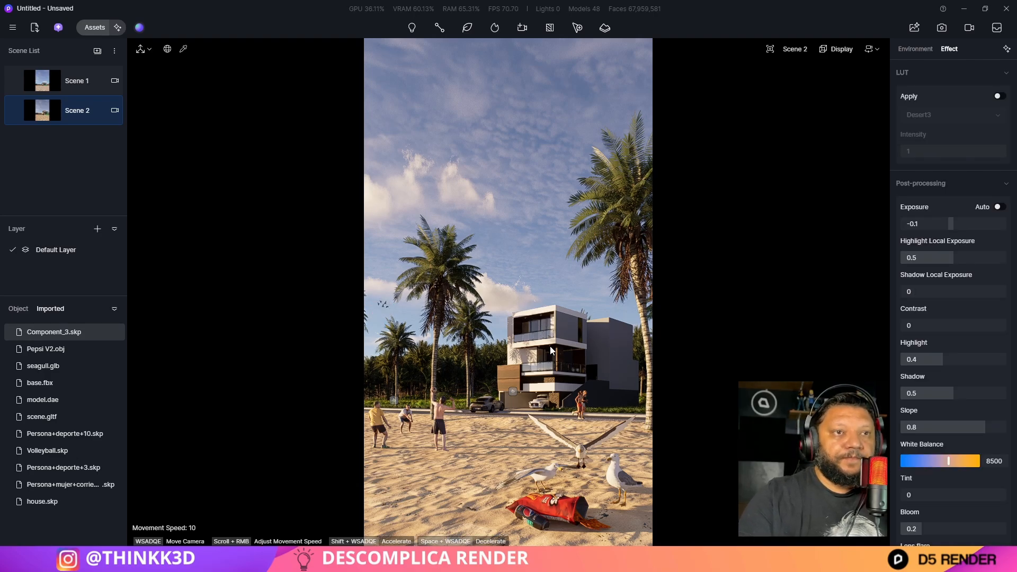
Turn on depth of field with a blur value of 6, update Scene 2 and set the focus point on the house
{"action": "left_click", "coordinate": [769, 49]}
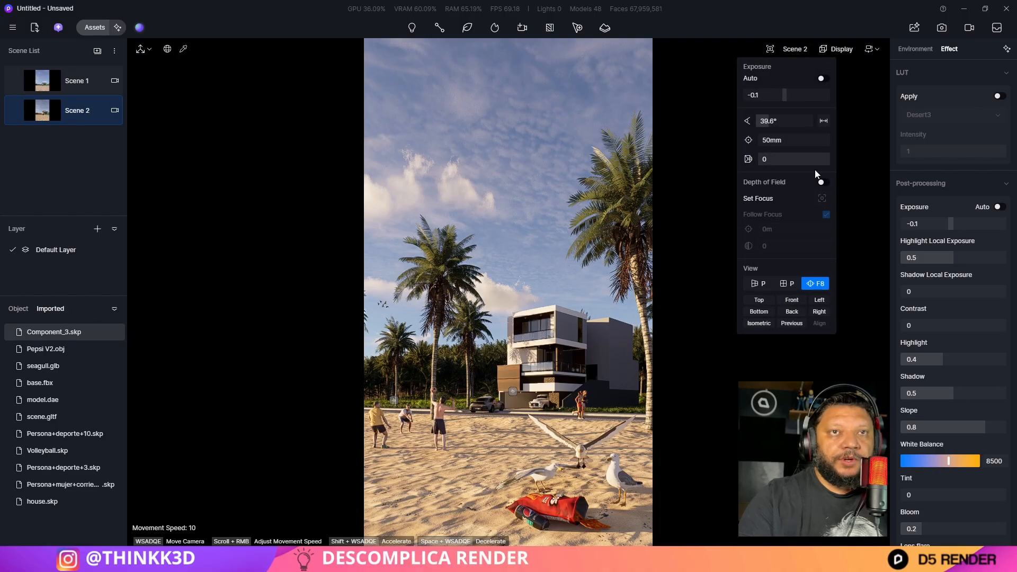
{"action": "left_click", "coordinate": [821, 183]}
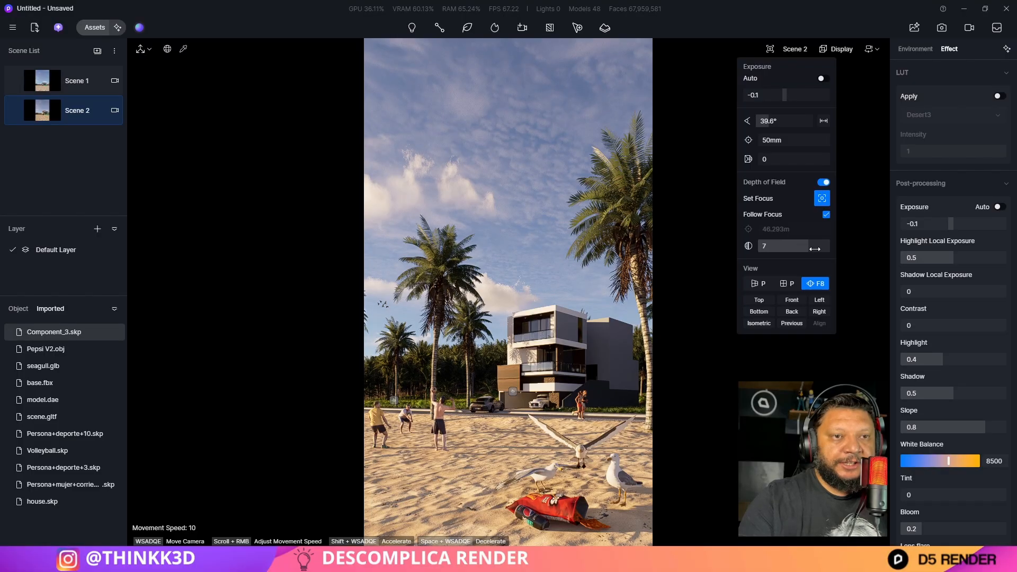
{"action": "left_click", "coordinate": [823, 247]}
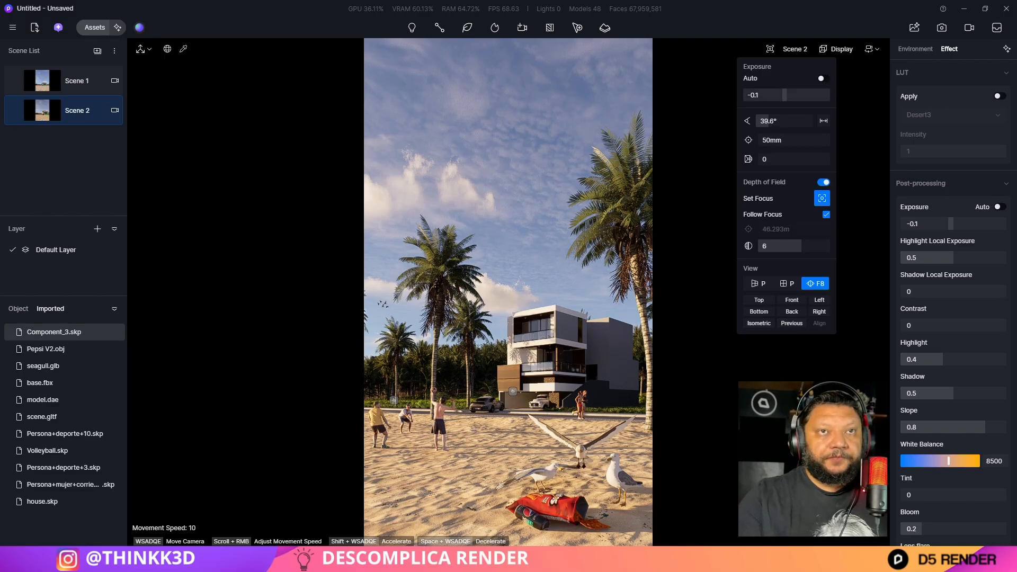
{"action": "left_click", "coordinate": [11, 108]}
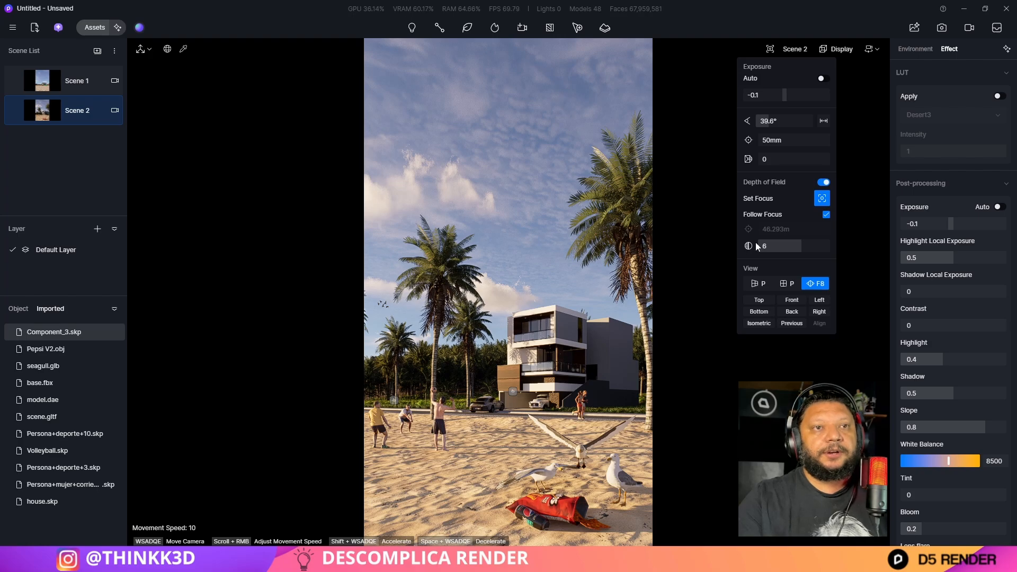
{"action": "left_click", "coordinate": [539, 345]}
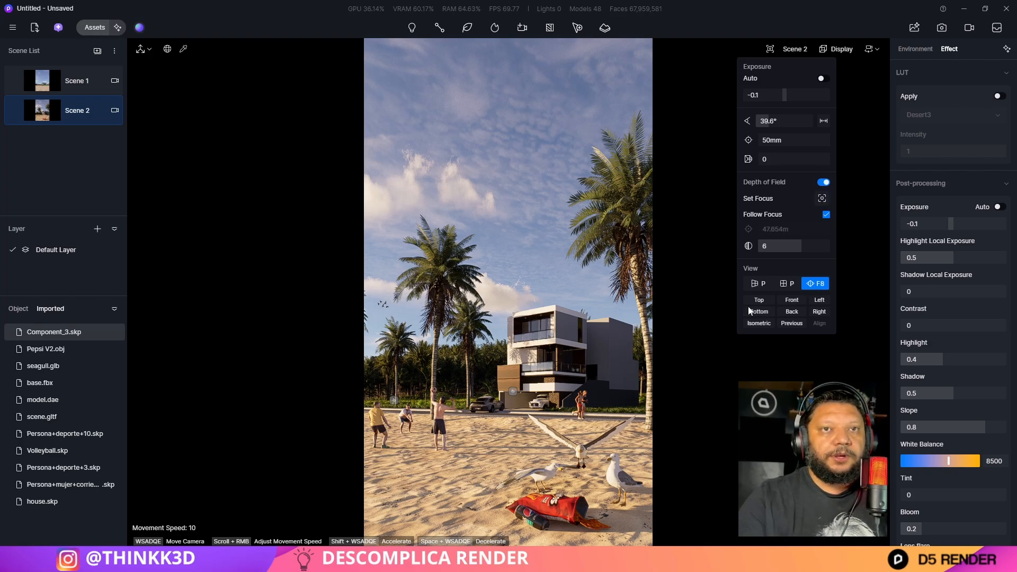
{"action": "left_click", "coordinate": [822, 198]}
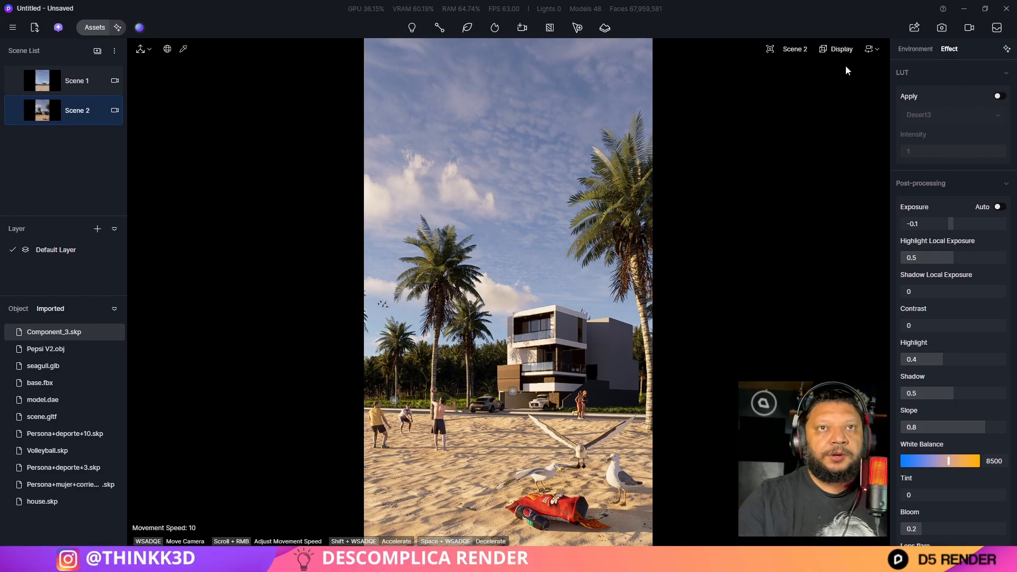
Turn on the LUT, apply the Desaturate look and lower its intensity to 0.01
{"action": "left_click", "coordinate": [999, 96]}
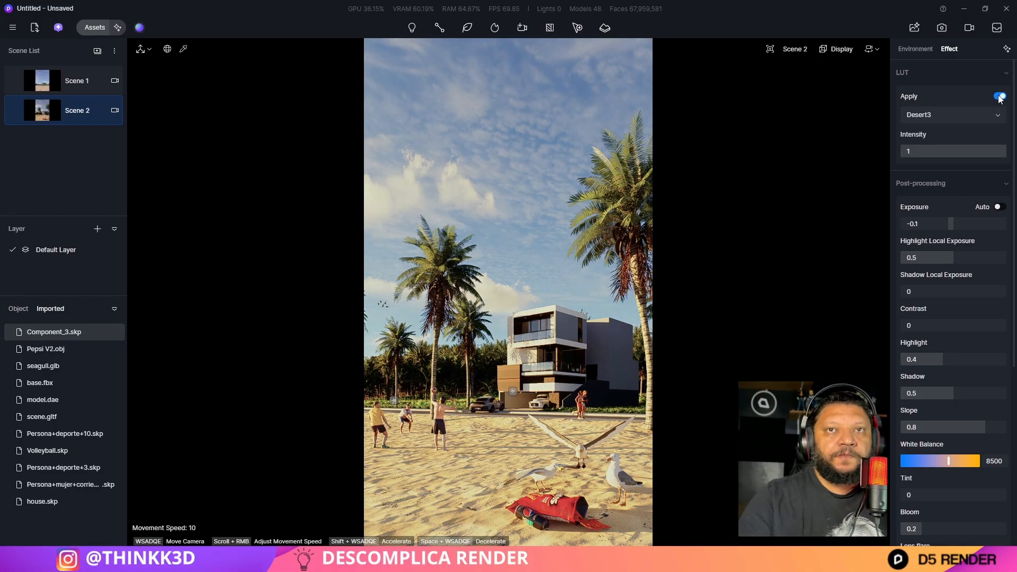
{"action": "left_click", "coordinate": [963, 116]}
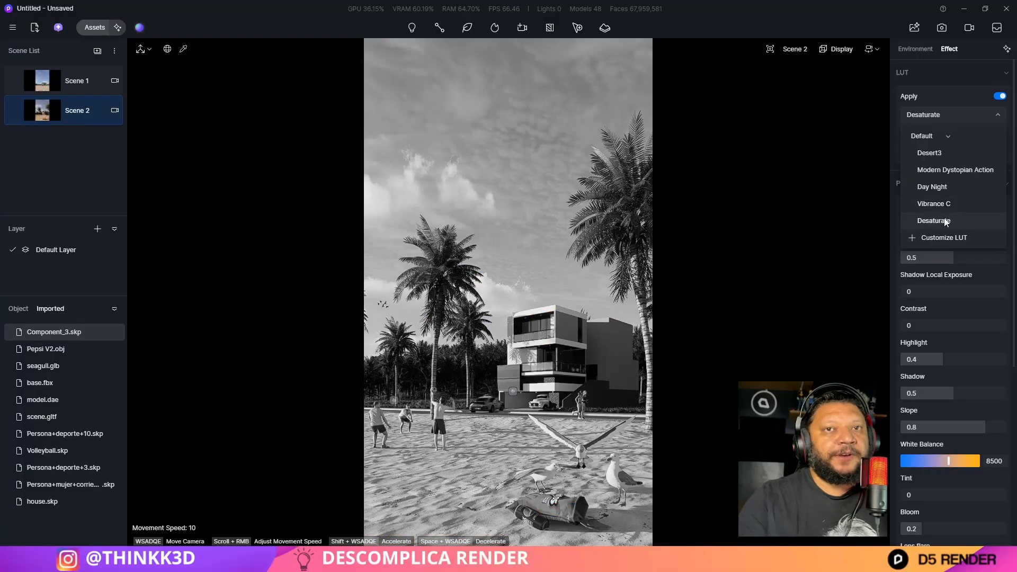
{"action": "left_click", "coordinate": [948, 219]}
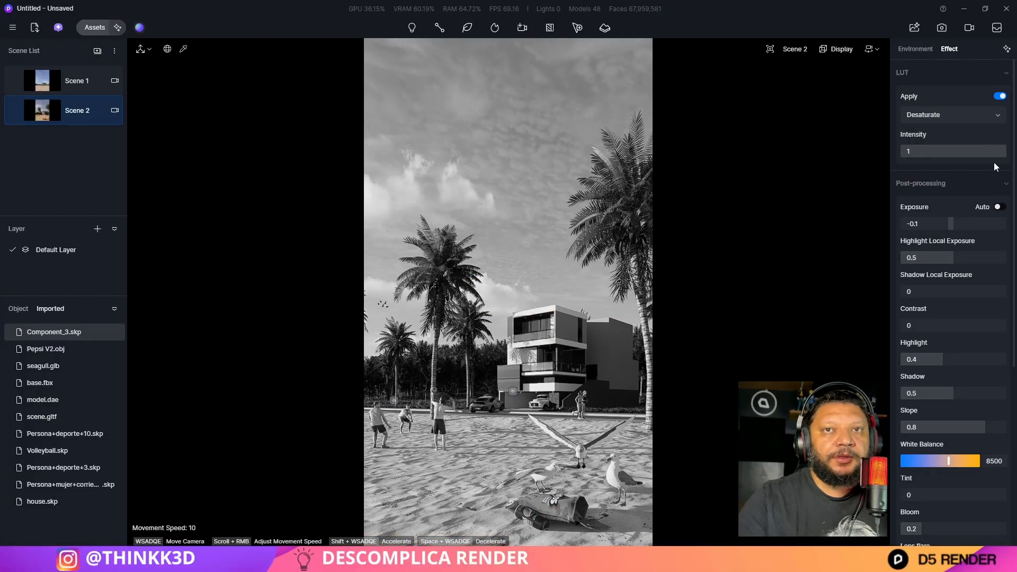
{"action": "left_click_drag", "start_coordinate": [991, 152], "coordinate": [879, 156]}
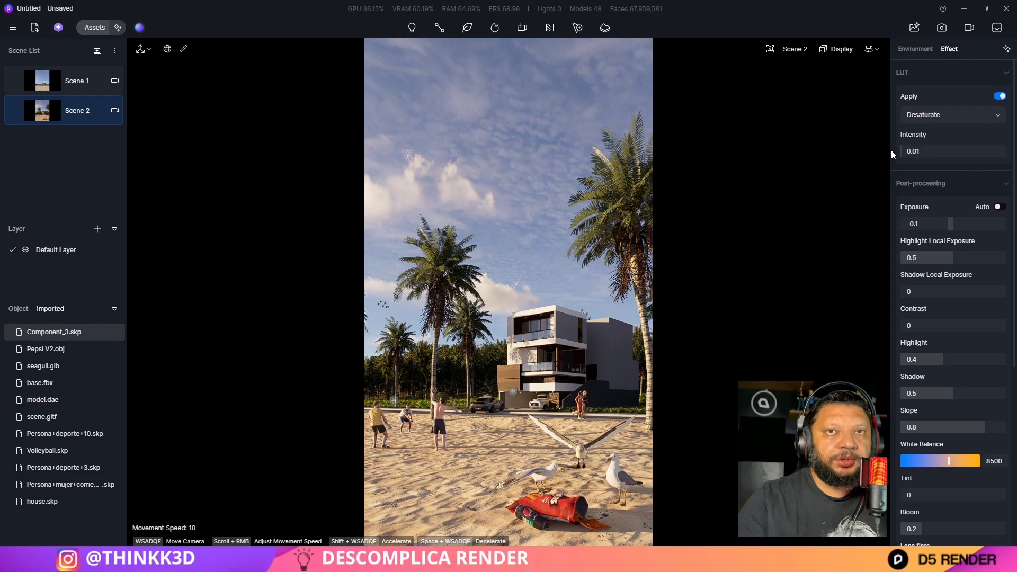
Change the LUT to Vibrance C with an intensity of 0.1
{"action": "left_click", "coordinate": [978, 120]}
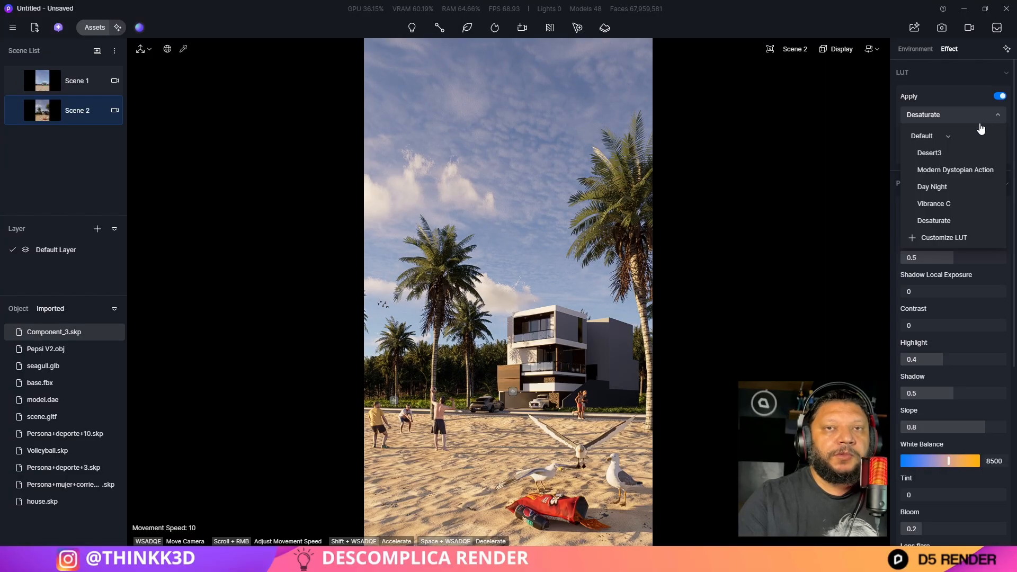
{"action": "left_click", "coordinate": [958, 206]}
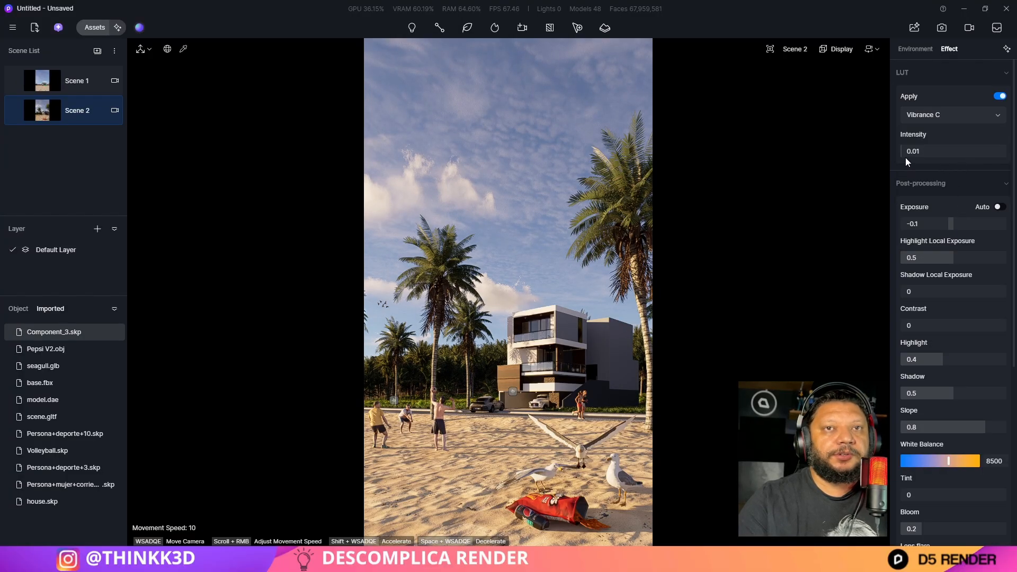
{"action": "left_click_drag", "start_coordinate": [910, 150], "coordinate": [904, 150]}
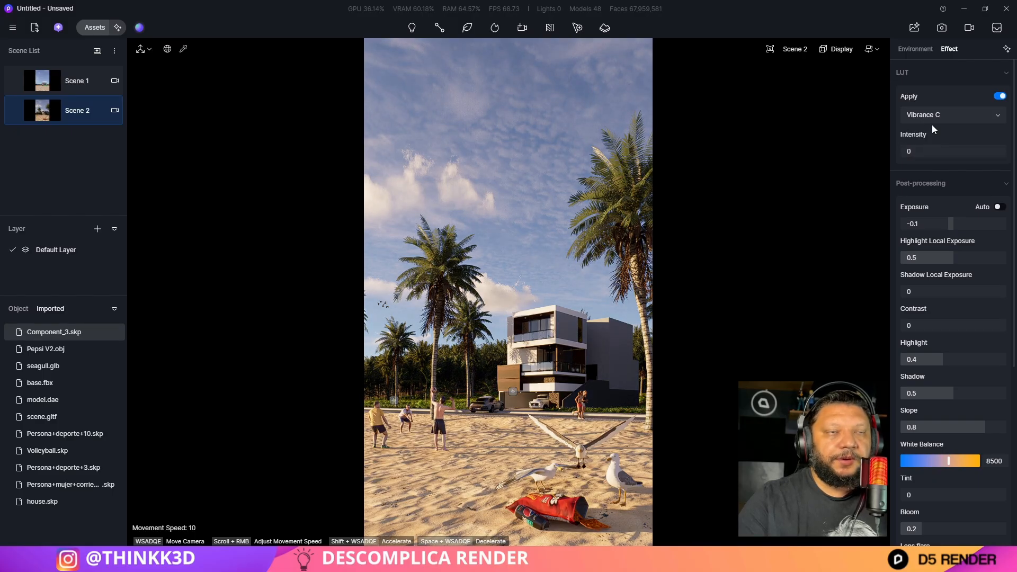
{"action": "left_click_drag", "start_coordinate": [902, 151], "coordinate": [920, 152]}
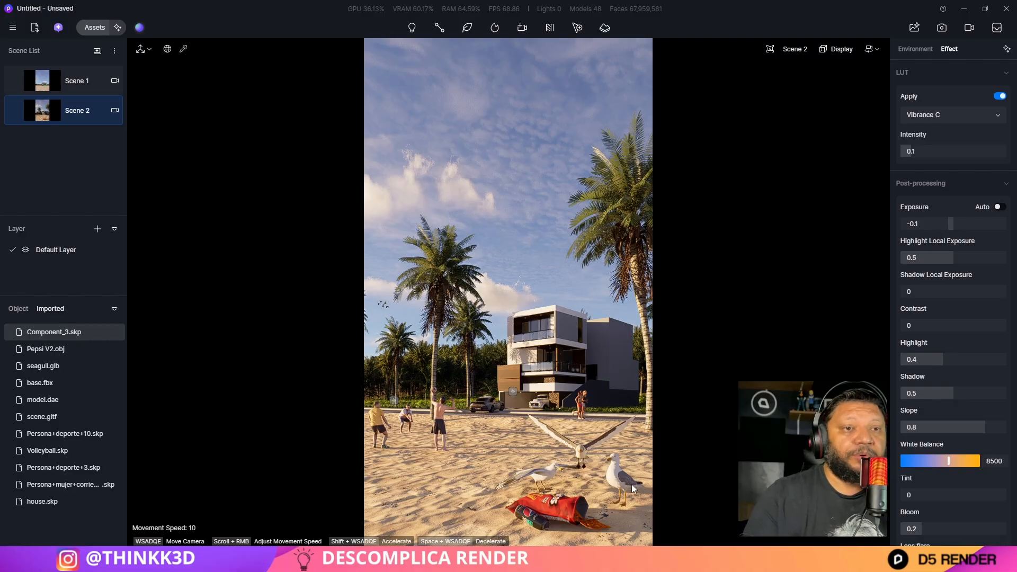
Turn the standing seagull to about 96° around Z and adjust the seagull on the red chip bag to about X -2193, Y 1726
{"action": "left_click", "coordinate": [624, 498]}
{"action": "mouse_move", "coordinate": [615, 504]}
{"action": "left_mouse_down"}
{"action": "mouse_move", "coordinate": [639, 518]}
{"action": "mouse_move", "coordinate": [625, 517]}
{"action": "left_mouse_up"}
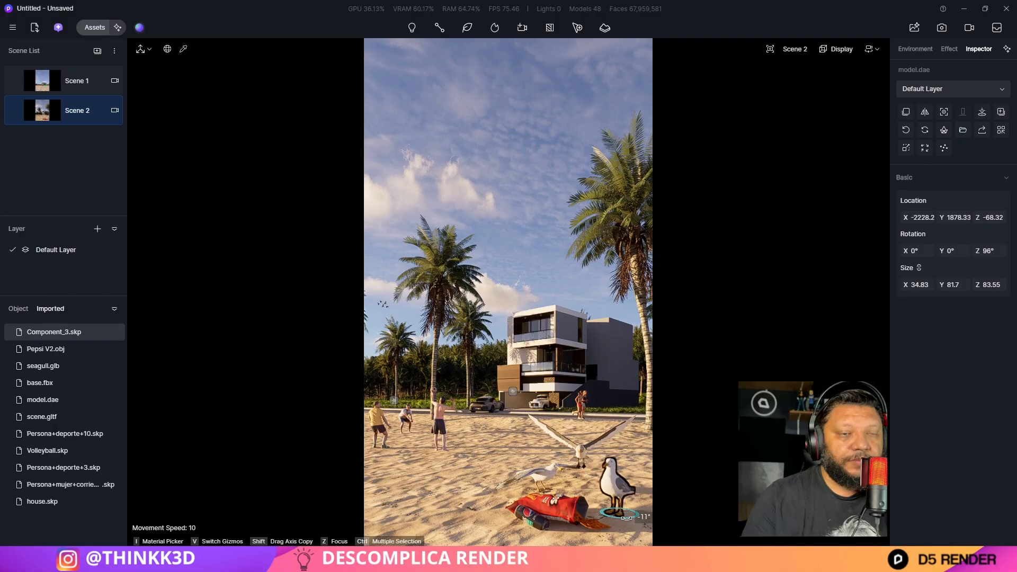
{"action": "left_click", "coordinate": [549, 471]}
{"action": "left_click_drag", "start_coordinate": [544, 493], "coordinate": [590, 458]}
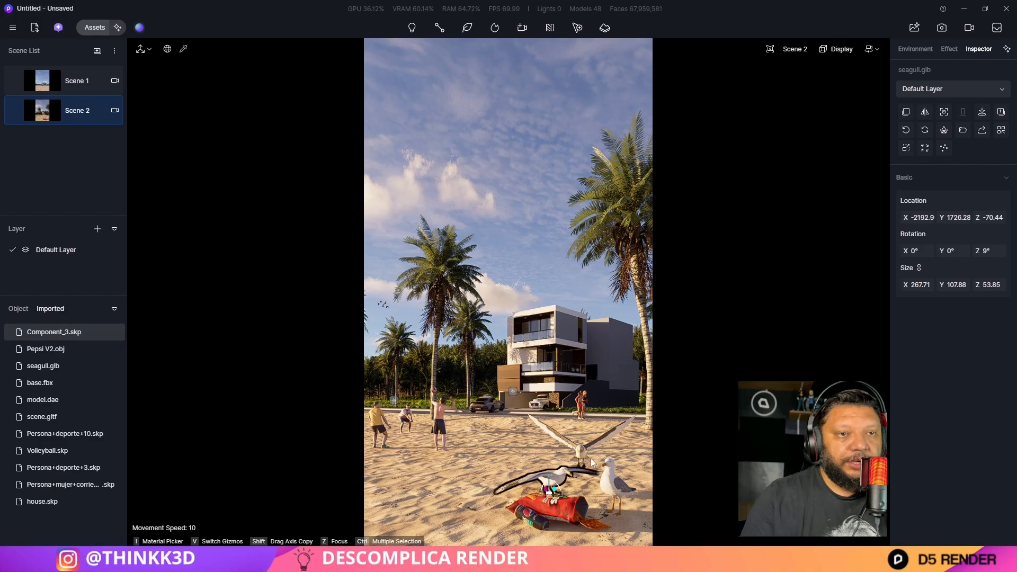
{"action": "left_click", "coordinate": [583, 453]}
{"action": "left_click", "coordinate": [688, 469]}
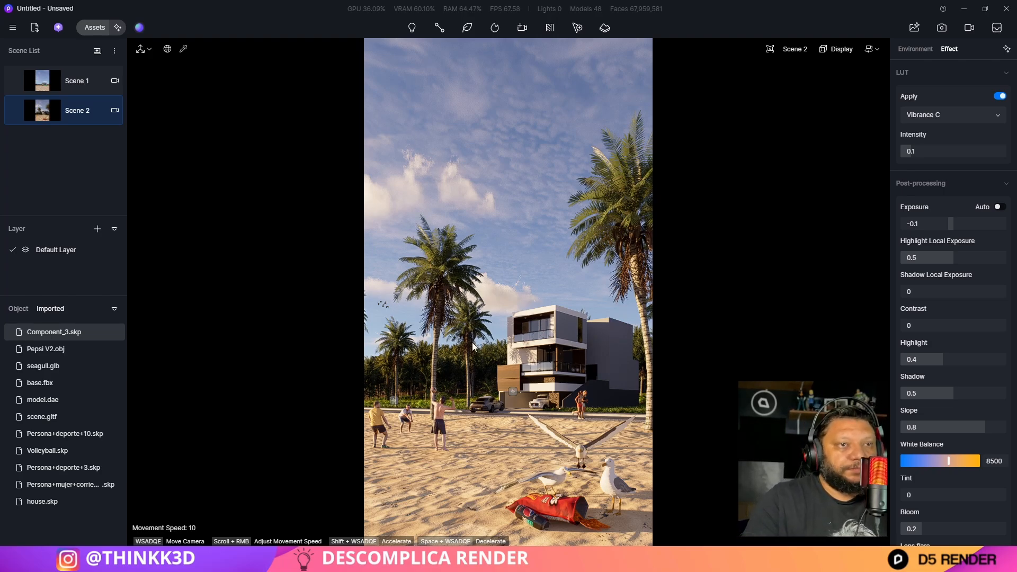
Add the Arctic 02 height map to the terrain and place it beyond the palm grove at about X 1340, Y -3324
{"action": "left_click", "coordinate": [393, 400]}
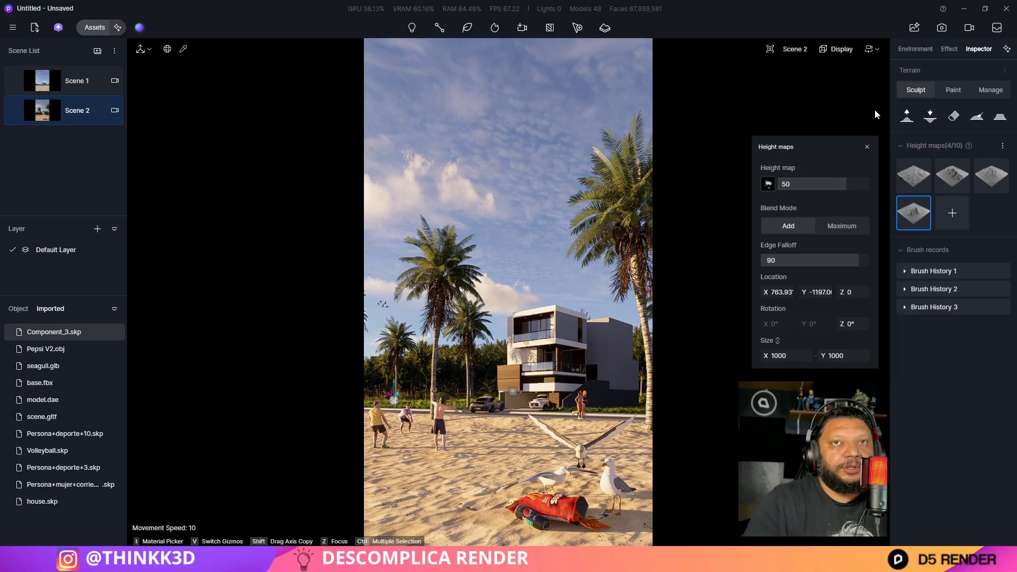
{"action": "left_click", "coordinate": [951, 221]}
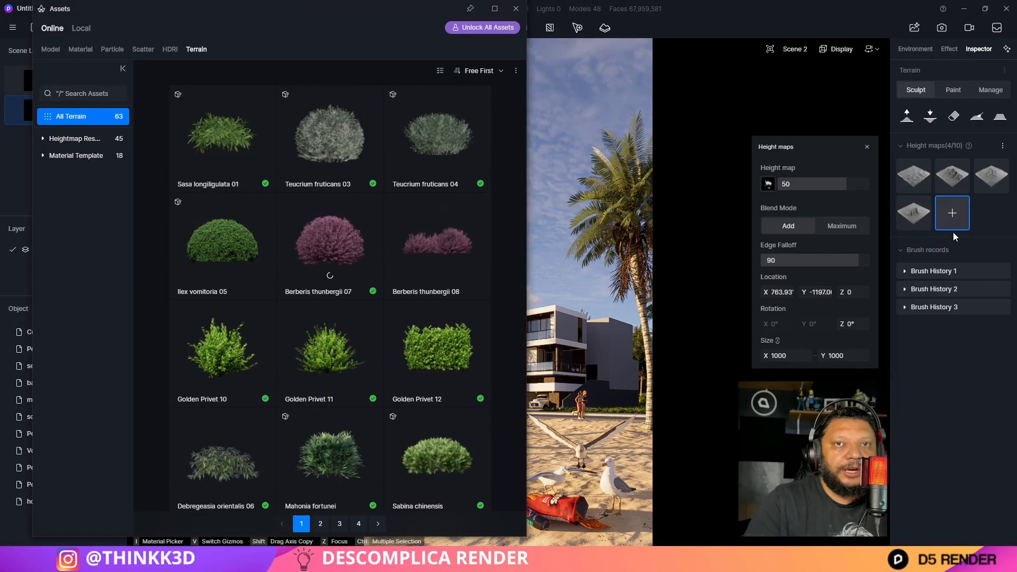
{"action": "right_click_drag", "start_coordinate": [691, 263], "coordinate": [599, 296]}
{"action": "right_click_drag", "start_coordinate": [680, 331], "coordinate": [588, 240]}
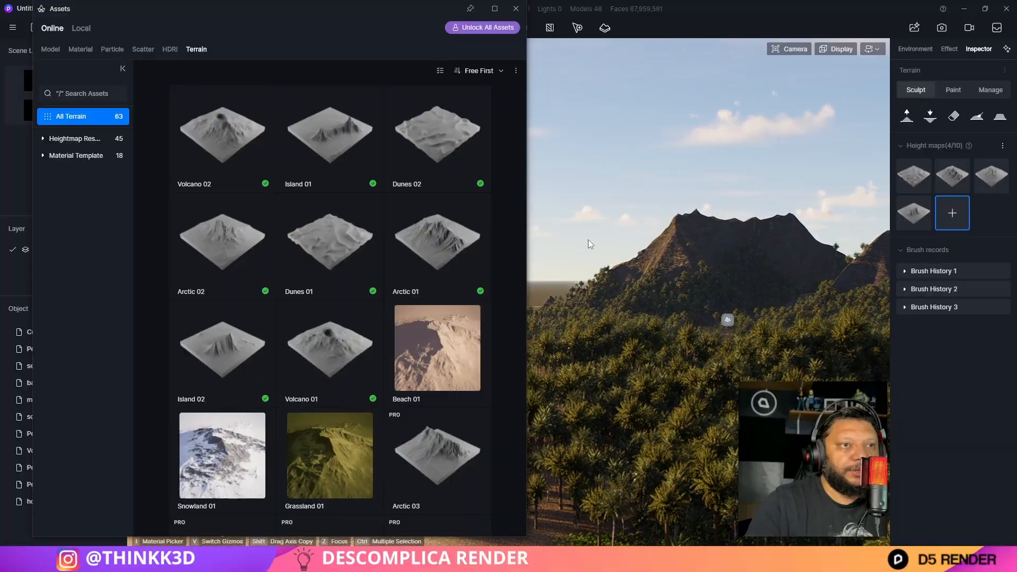
{"action": "left_click", "coordinate": [242, 236]}
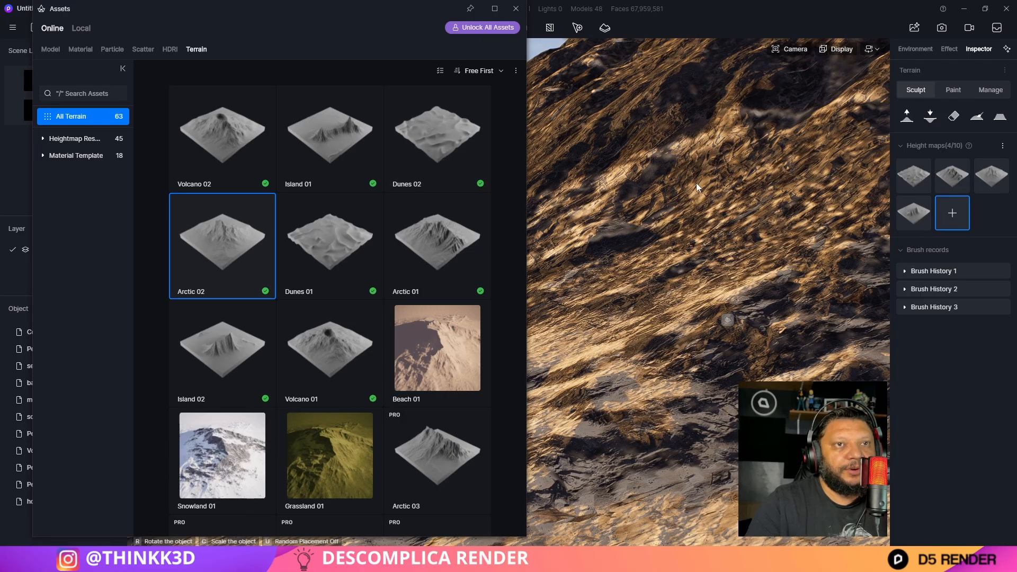
{"action": "right_click_drag", "start_coordinate": [684, 245], "coordinate": [623, 233]}
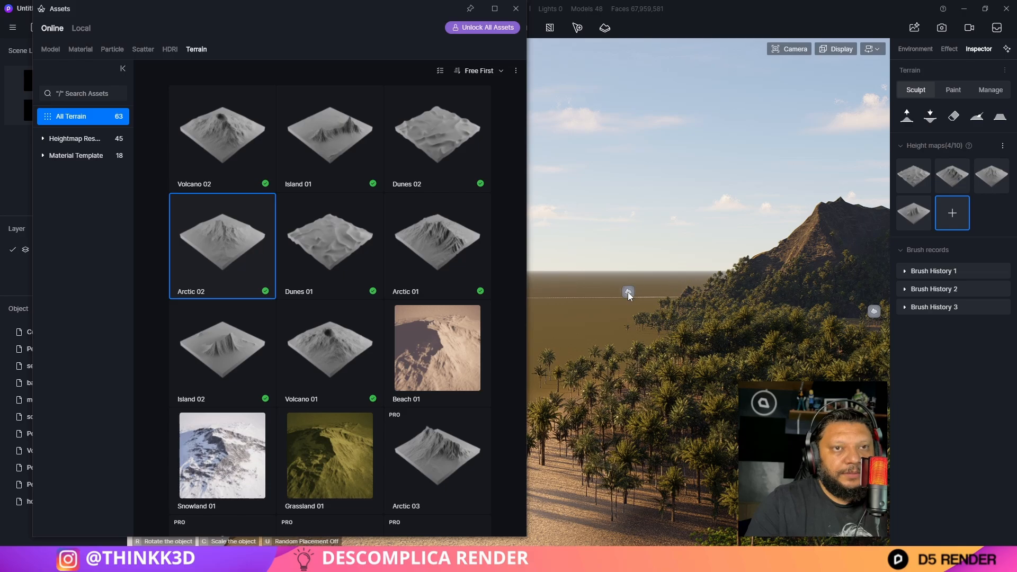
{"action": "left_click", "coordinate": [674, 287]}
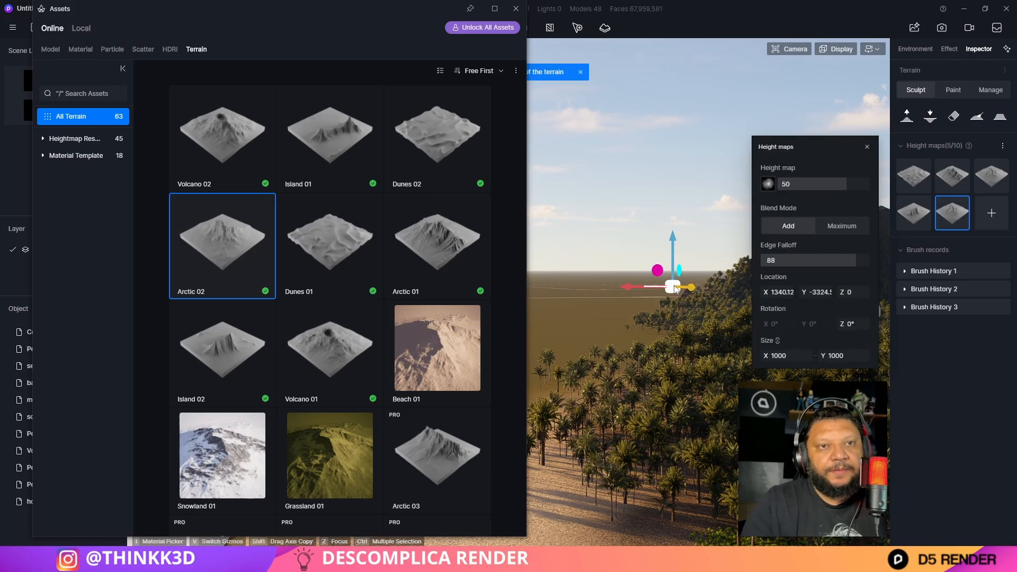
{"action": "key", "text": "Escape"}
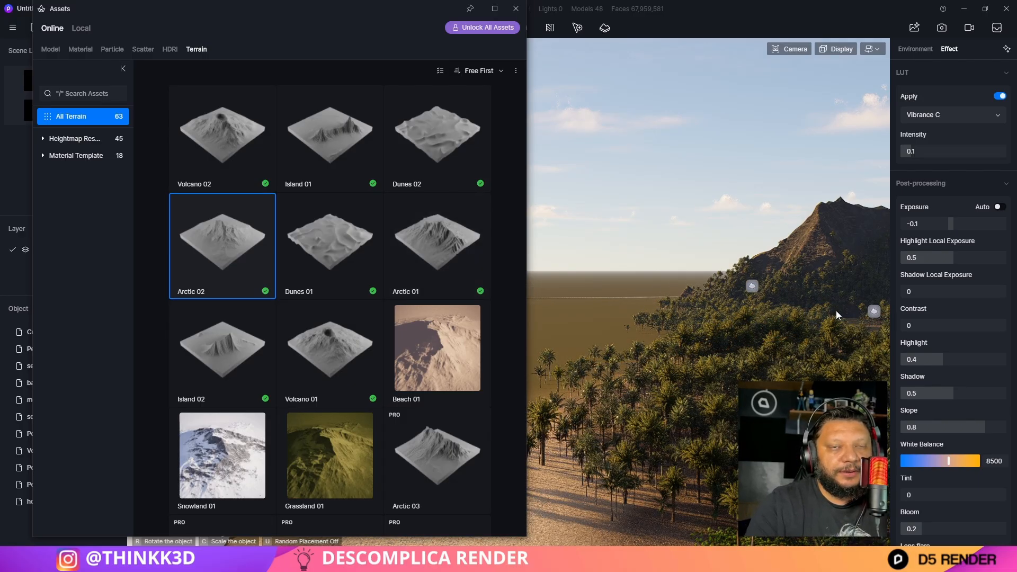
Raise the Arctic 02 height map value to 74 and shift the mountain to about X 708, Y -1638
{"action": "right_click_drag", "start_coordinate": [836, 310], "coordinate": [720, 293]}
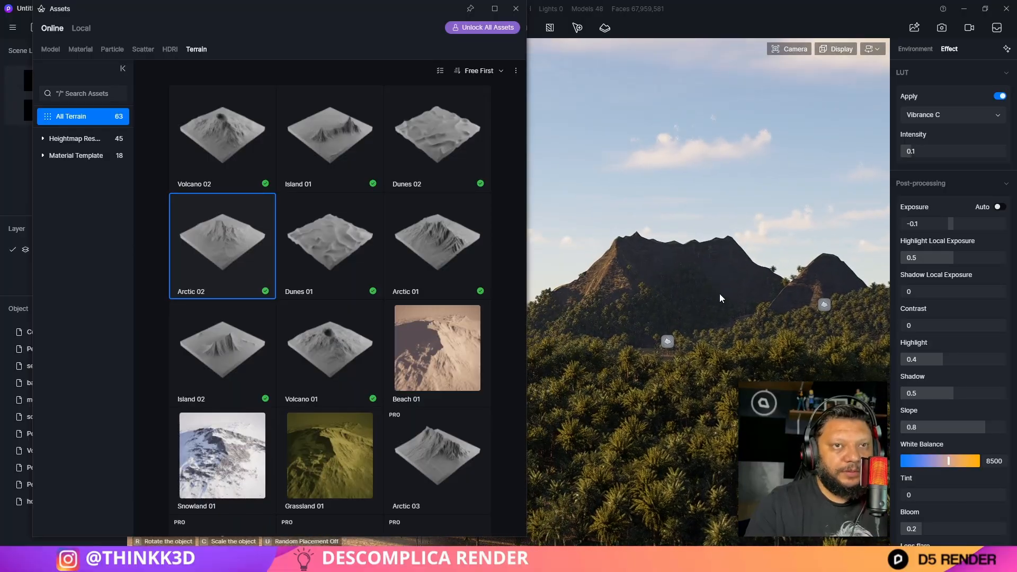
{"action": "left_click", "coordinate": [545, 333]}
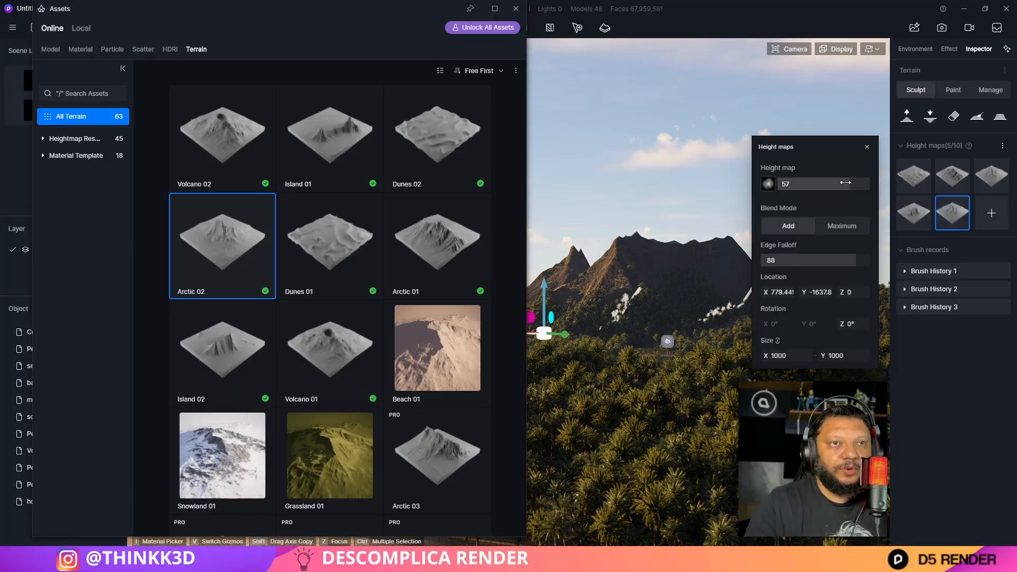
{"action": "left_click_drag", "start_coordinate": [845, 183], "coordinate": [853, 183]}
{"action": "left_click", "coordinate": [516, 9]}
{"action": "left_click_drag", "start_coordinate": [525, 334], "coordinate": [489, 348]}
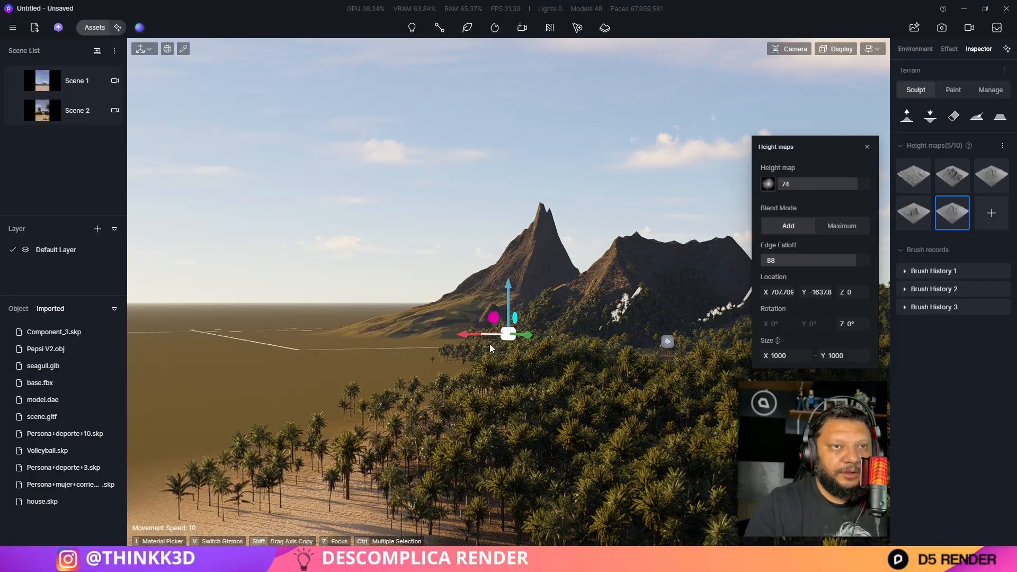
Check Scene 2, move the Arctic 02 mountain to about X 867, Y -1638, and return to the Scene 2 view
{"action": "left_click", "coordinate": [43, 120]}
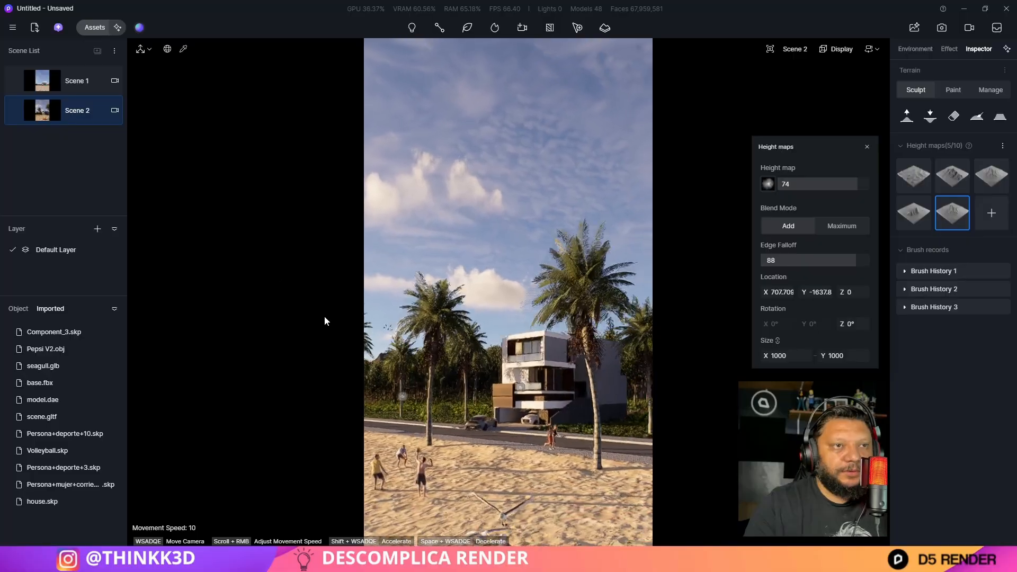
{"action": "right_click_drag", "start_coordinate": [506, 368], "coordinate": [360, 411]}
{"action": "key", "text": "w"}
{"action": "left_click_drag", "start_coordinate": [456, 444], "coordinate": [536, 444]}
{"action": "left_click", "coordinate": [77, 110]}
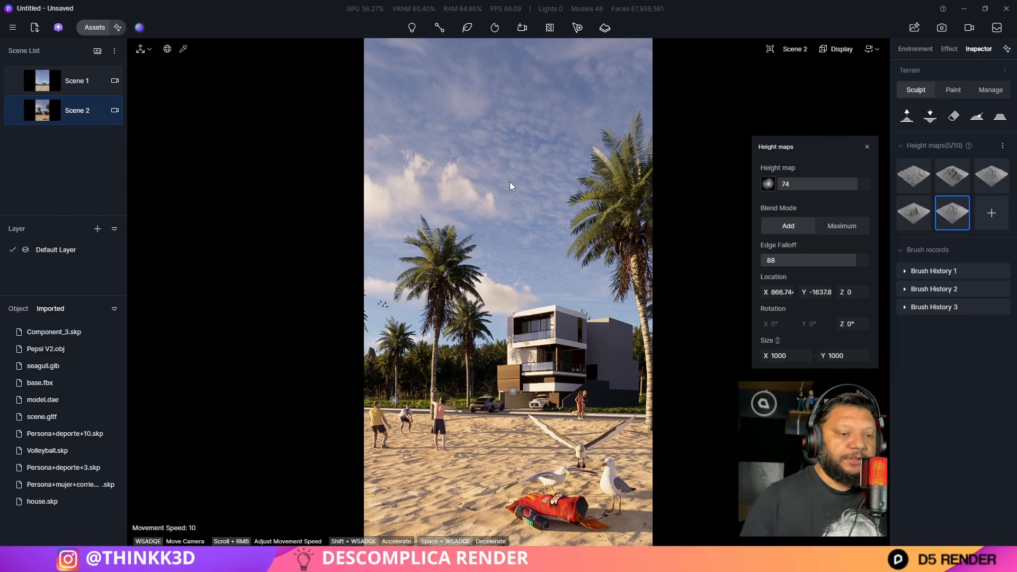
{"action": "left_click", "coordinate": [867, 148]}
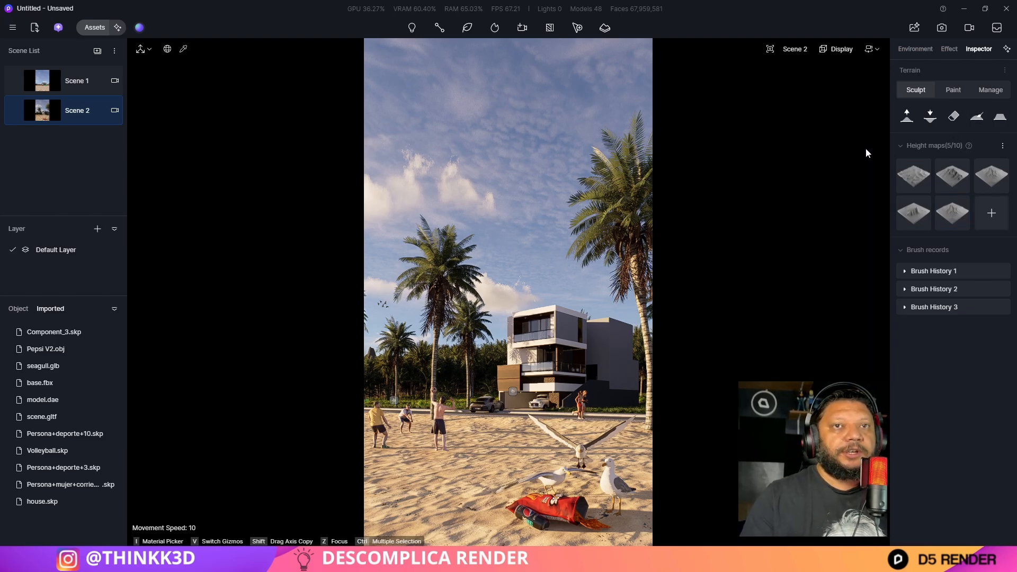
Bring the camera from the beach up to the house facade, including the tall palm and the parked cars
{"action": "key", "text": "w"}
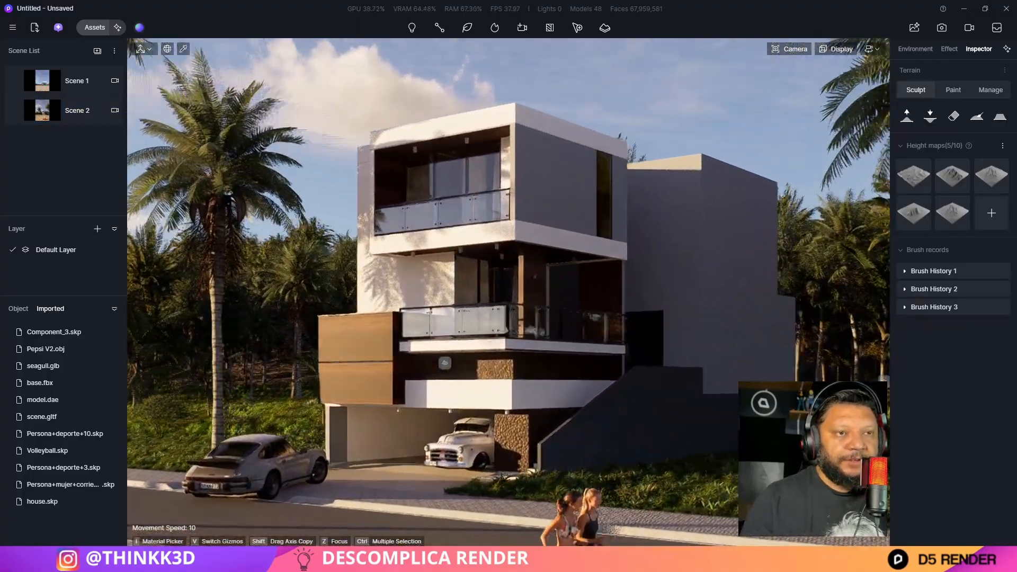
{"action": "right_click_drag", "start_coordinate": [445, 363], "coordinate": [531, 481]}
{"action": "key", "text": "a"}
{"action": "key", "text": "s"}
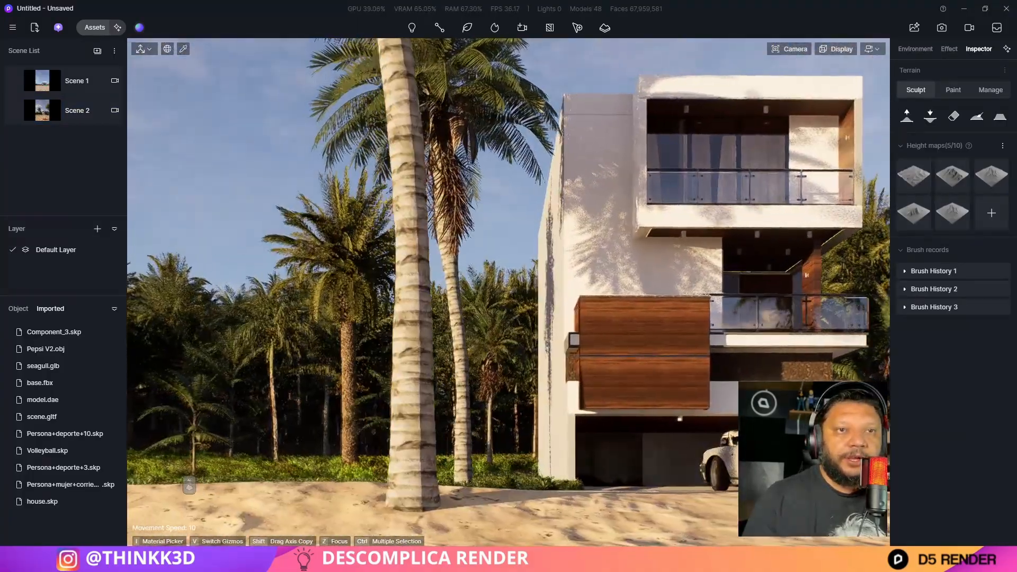
{"action": "key", "text": "w"}
{"action": "right_click_drag", "start_coordinate": [189, 484], "coordinate": [653, 290]}
{"action": "key", "text": "a"}
{"action": "key", "text": "a"}
{"action": "key", "text": "d"}
{"action": "key", "text": "a"}
{"action": "key", "text": "d"}
{"action": "key", "text": "d"}
{"action": "key", "text": "a"}
{"action": "key", "text": "a"}
{"action": "key", "text": "w"}
{"action": "key", "text": "s"}
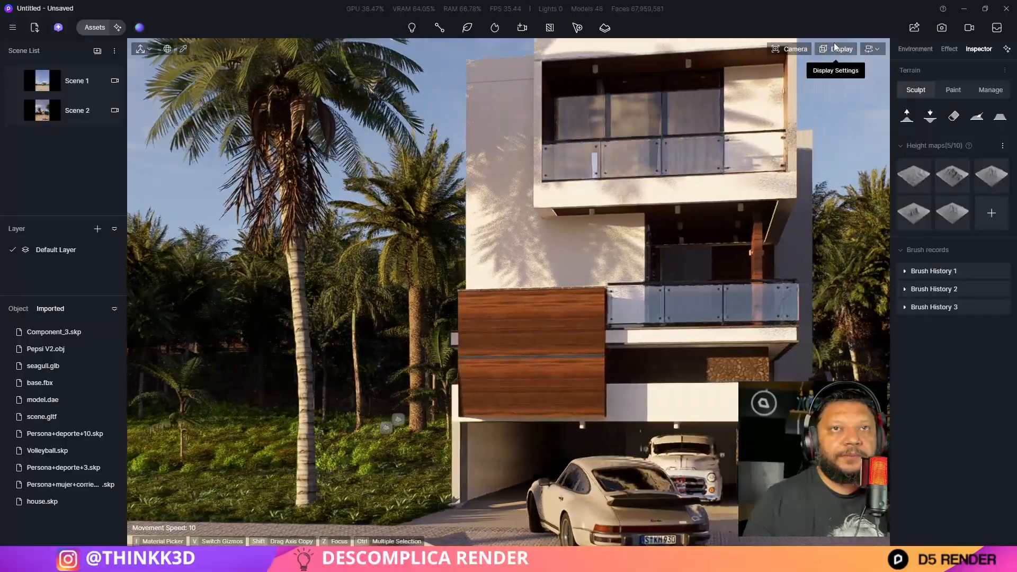
Set the camera focal length to 30 mm and frame a low three-quarter view of the house with the palm and cars
{"action": "left_click", "coordinate": [792, 49]}
{"action": "left_click", "coordinate": [781, 140]}
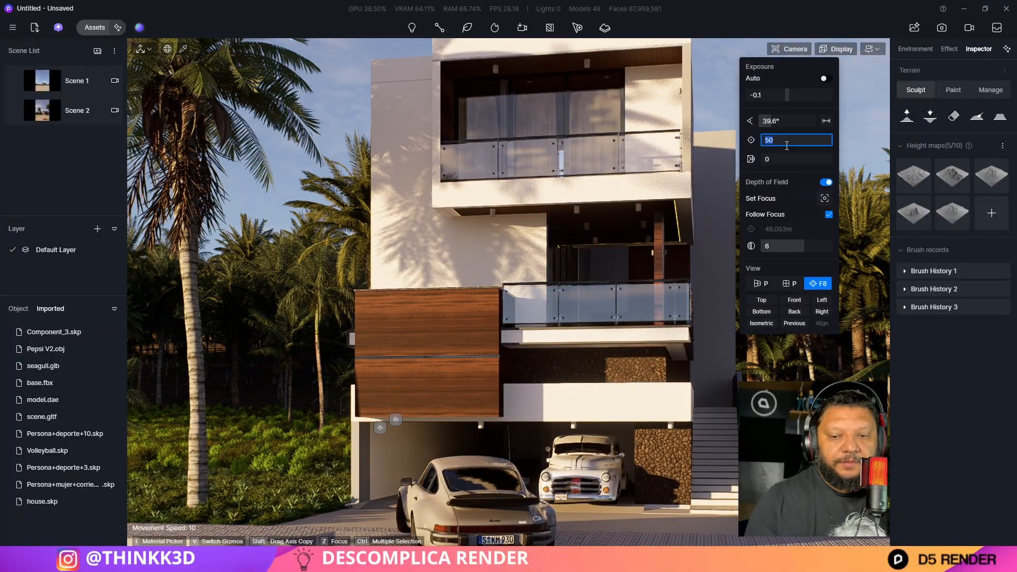
{"action": "key", "text": "Return"}
{"action": "right_click_drag", "start_coordinate": [605, 275], "coordinate": [626, 243]}
{"action": "key", "text": "w"}
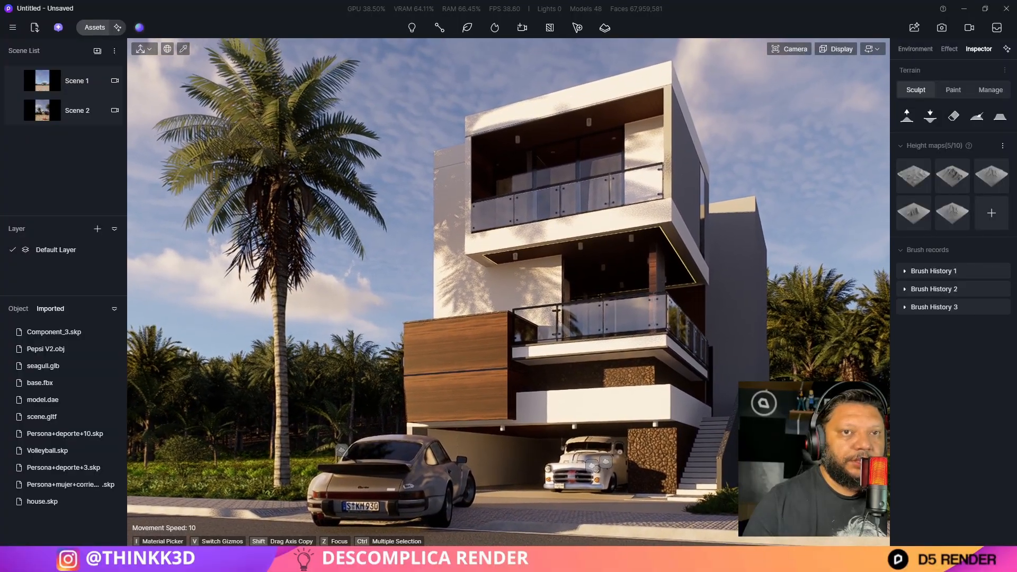
{"action": "key", "text": "q"}
{"action": "right_click_drag", "start_coordinate": [510, 476], "coordinate": [363, 436]}
{"action": "key", "text": "d"}
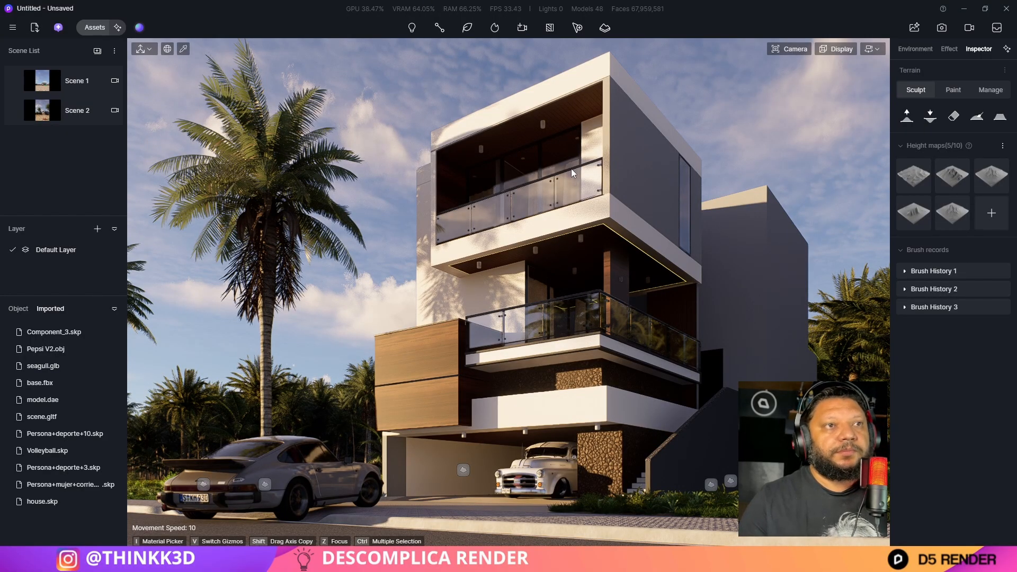
Switch the camera to perspective view, fine-tune the house framing and save the view as a new scene
{"action": "left_click", "coordinate": [806, 47]}
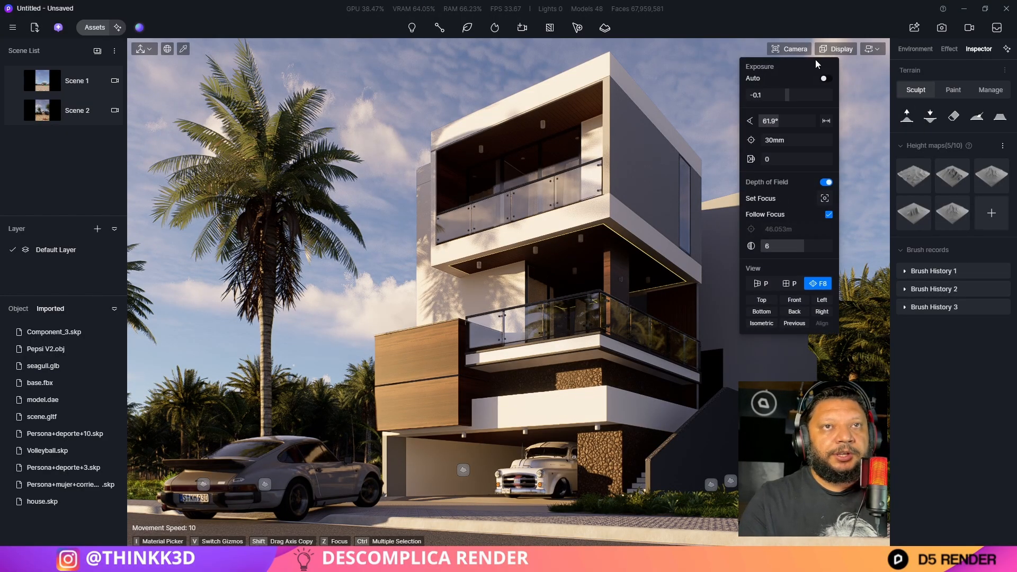
{"action": "left_click", "coordinate": [763, 284]}
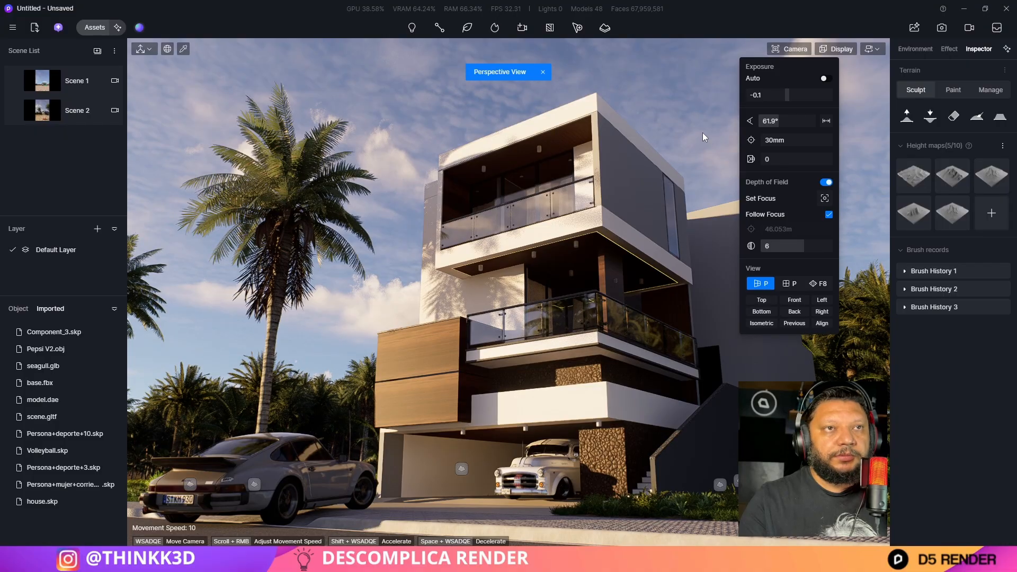
{"action": "scroll", "coordinate": [707, 163], "scroll_direction": "down", "scroll_amount": 1}
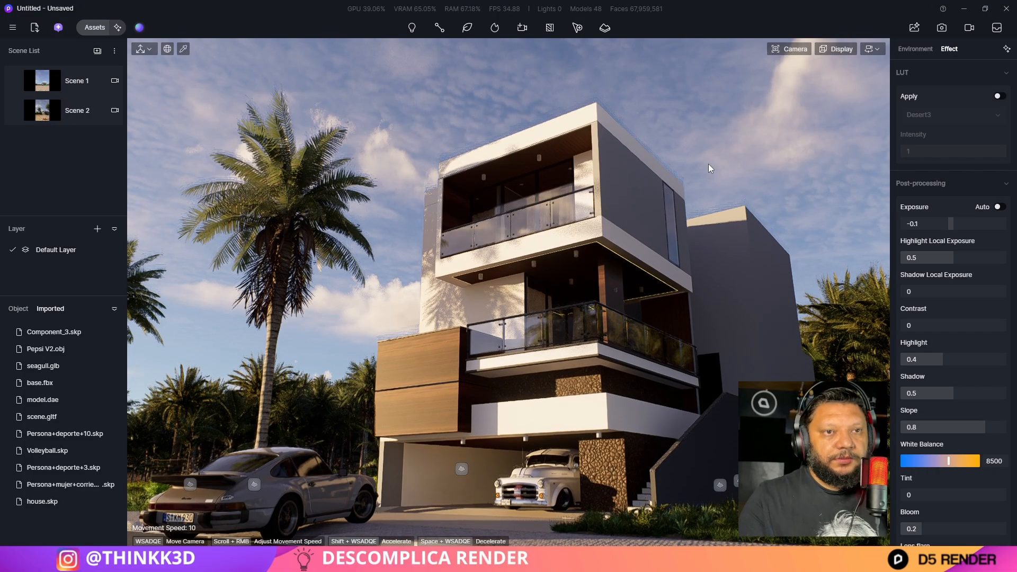
{"action": "right_click_drag", "start_coordinate": [716, 198], "coordinate": [704, 217]}
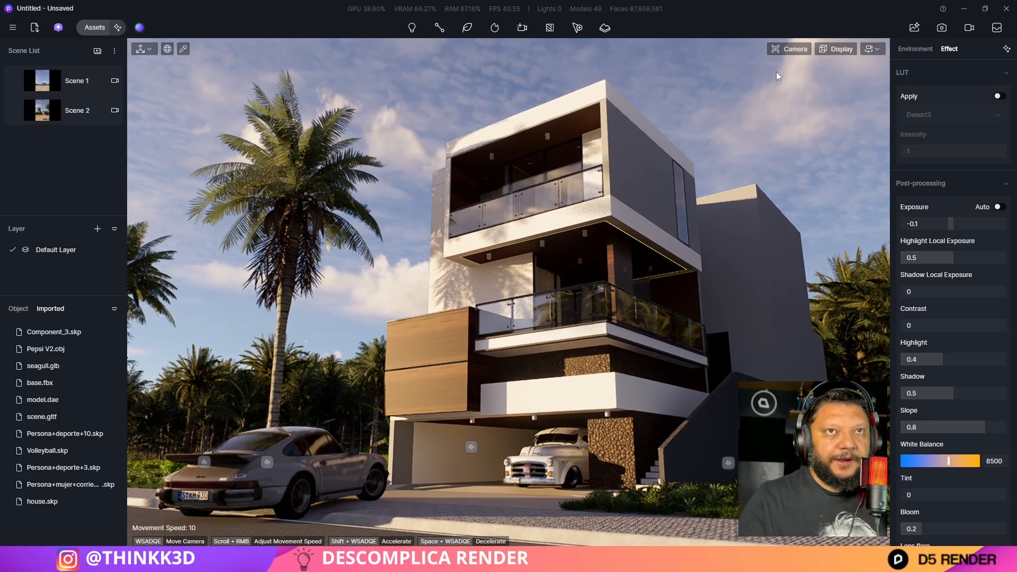
{"action": "left_click", "coordinate": [97, 51]}
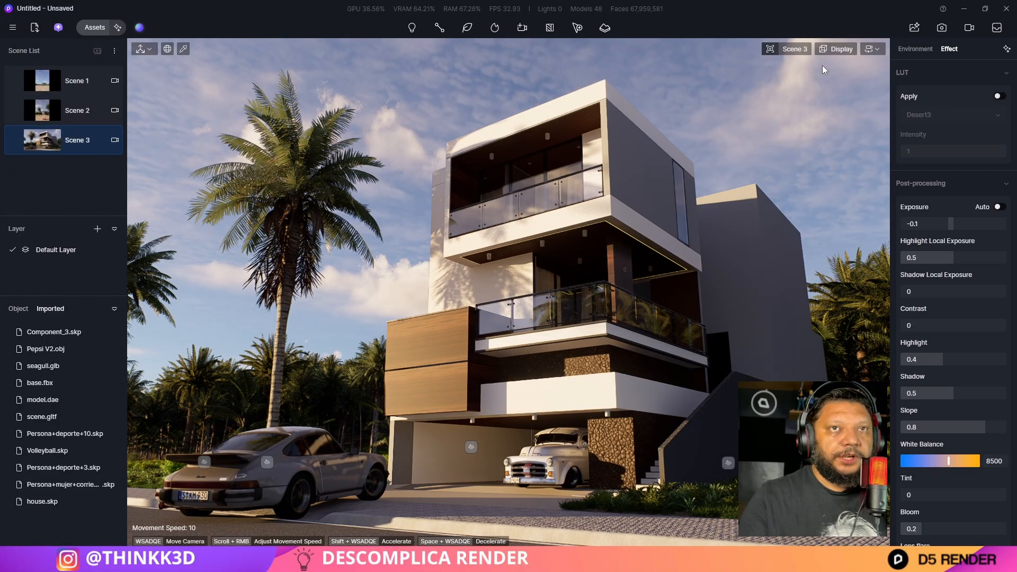
Try the two-point perspective mode on the house view and return to the regular perspective view
{"action": "left_click", "coordinate": [794, 49]}
{"action": "left_click", "coordinate": [816, 284]}
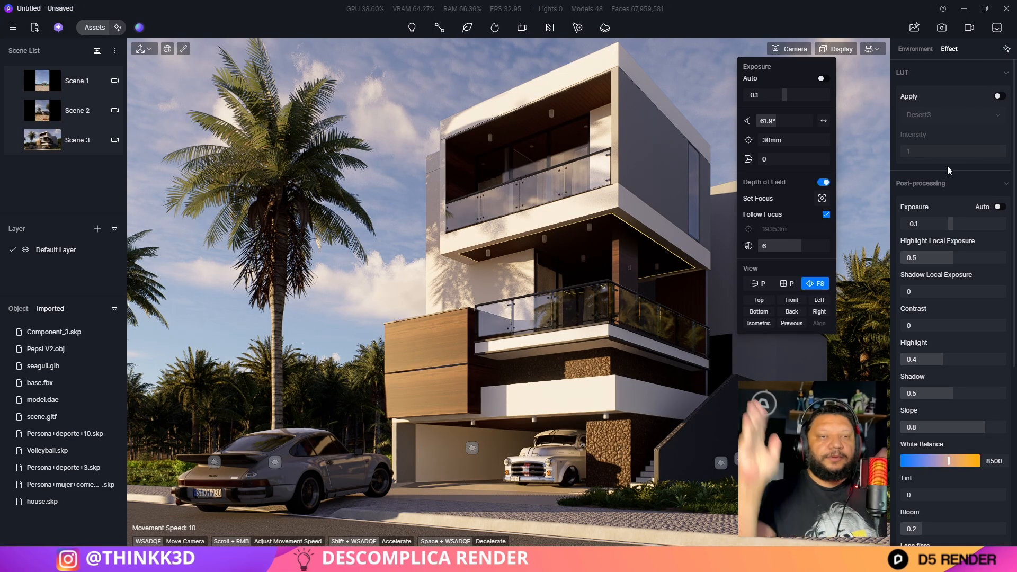
{"action": "left_click", "coordinate": [761, 284]}
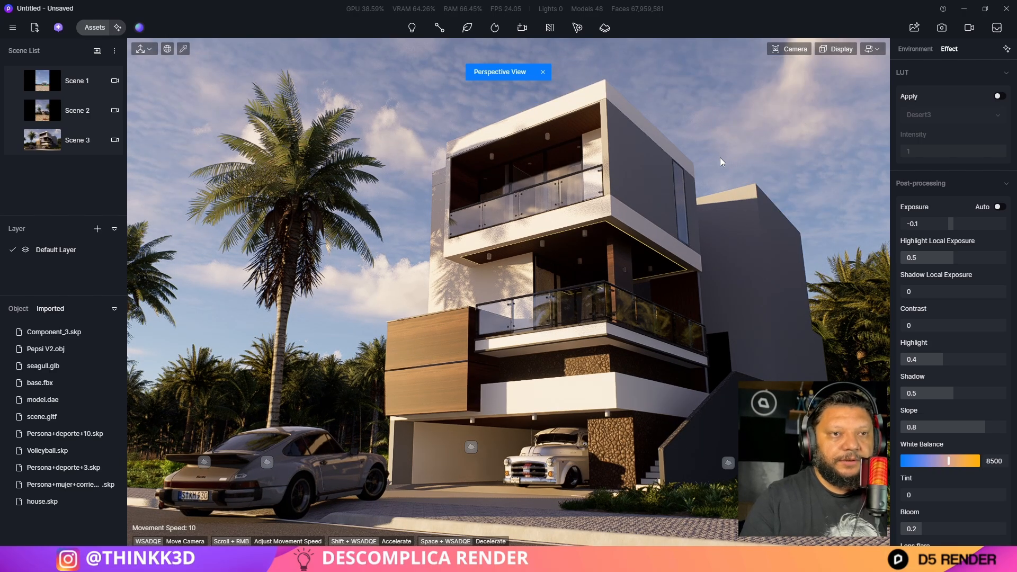
Reframe the camera on the house so a second palm comes into view beside the tall palm and parked cars
{"action": "right_click_drag", "start_coordinate": [729, 205], "coordinate": [760, 192]}
{"action": "right_click_drag", "start_coordinate": [771, 189], "coordinate": [766, 184]}
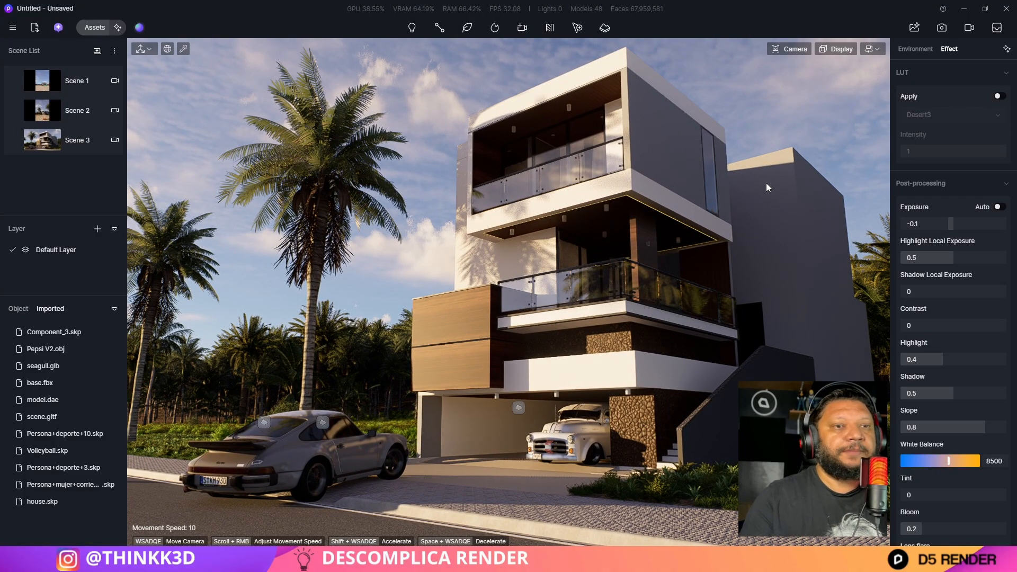
{"action": "key", "text": "a"}
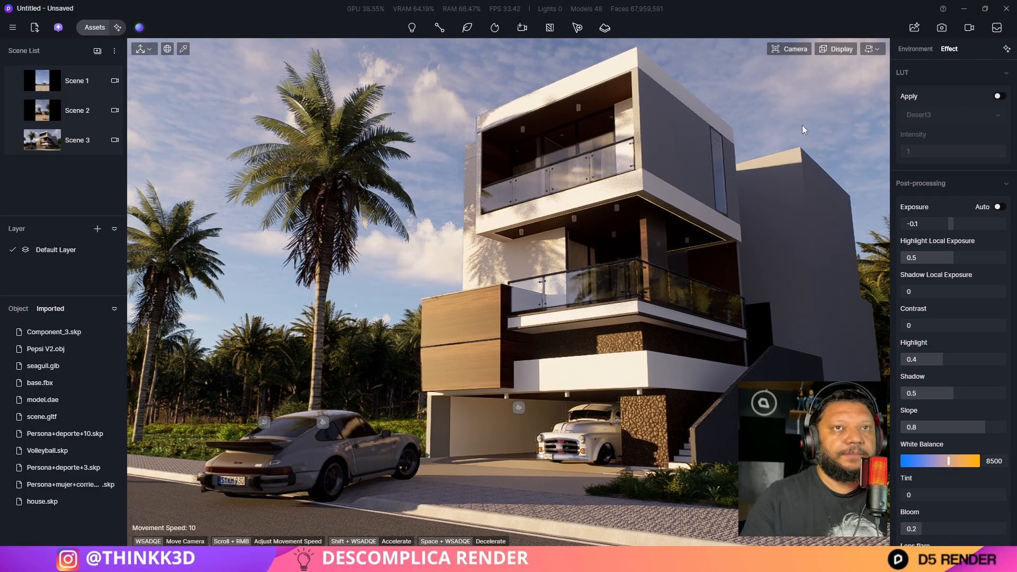
Set the camera height to 1.65 m in the navigation settings
{"action": "left_click", "coordinate": [881, 49]}
{"action": "left_click_drag", "start_coordinate": [826, 119], "coordinate": [829, 120]}
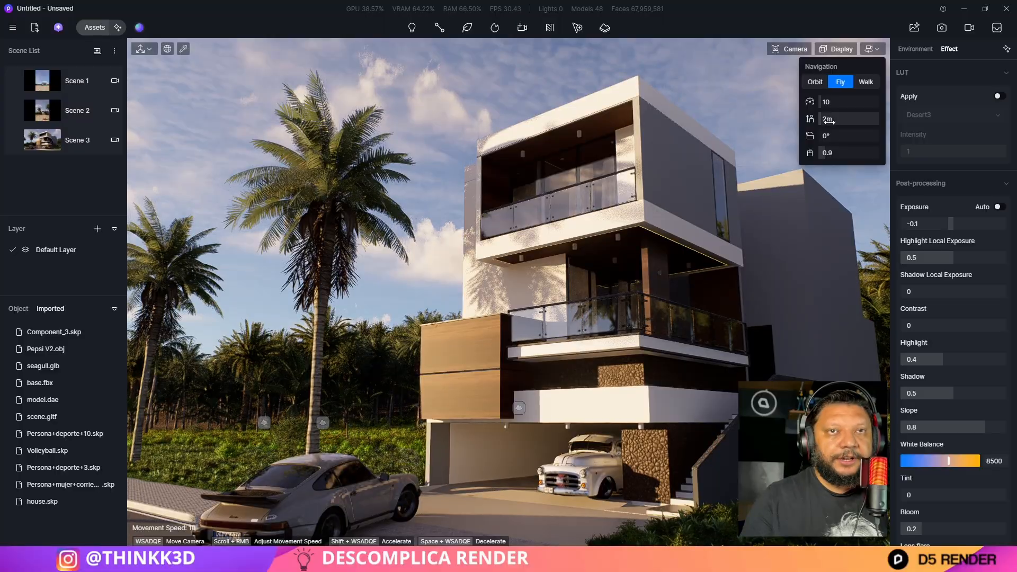
{"action": "left_click", "coordinate": [829, 120]}
{"action": "type", "text": "1"}
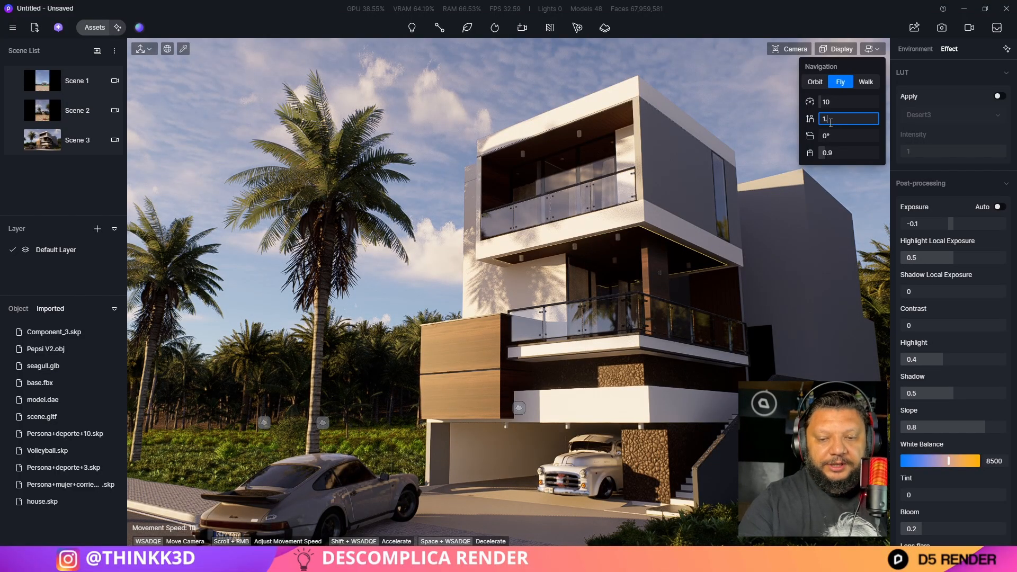
{"action": "type", "text": ".65"}
{"action": "key", "text": "Return"}
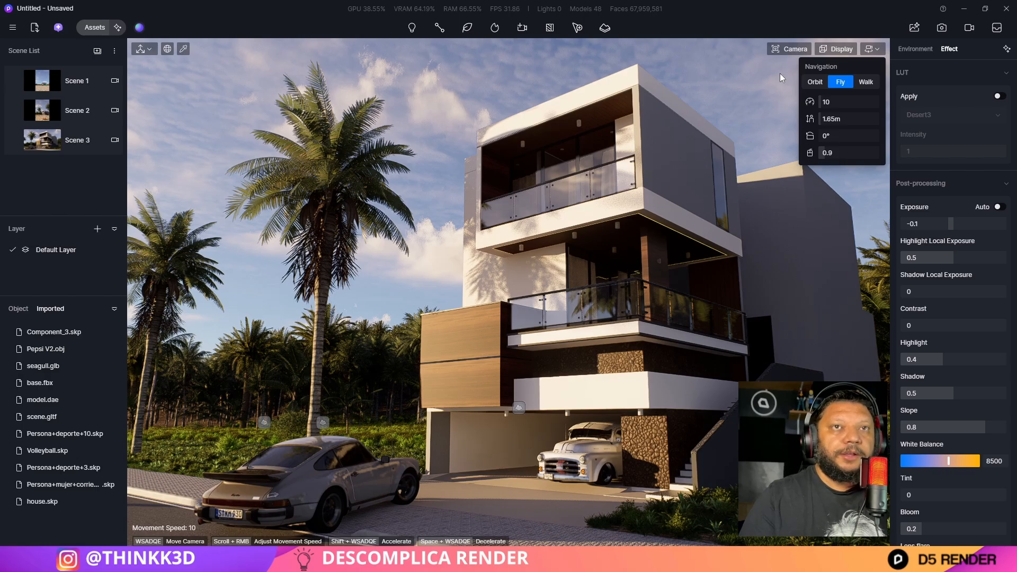
Switch the camera to two-point perspective and fine-tune the framing of the house, both palms and the cars
{"action": "left_click", "coordinate": [789, 48]}
{"action": "left_click", "coordinate": [819, 284]}
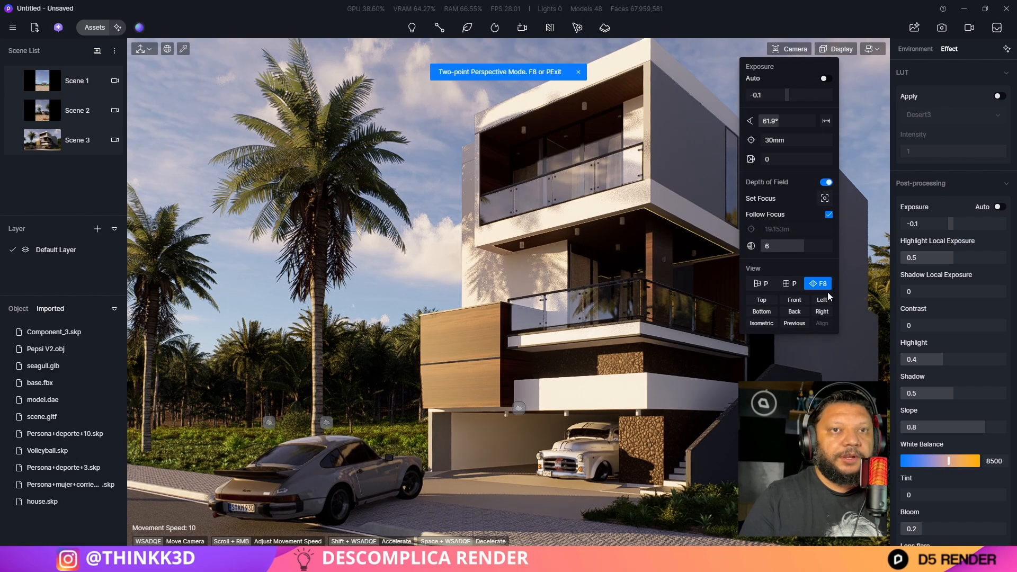
{"action": "left_click", "coordinate": [719, 86]}
{"action": "mouse_move", "coordinate": [508, 286]}
{"action": "right_mouse_down"}
{"action": "mouse_move", "coordinate": [505, 259]}
{"action": "mouse_move", "coordinate": [508, 281]}
{"action": "right_mouse_up"}
{"action": "right_click_drag", "start_coordinate": [693, 148], "coordinate": [691, 132]}
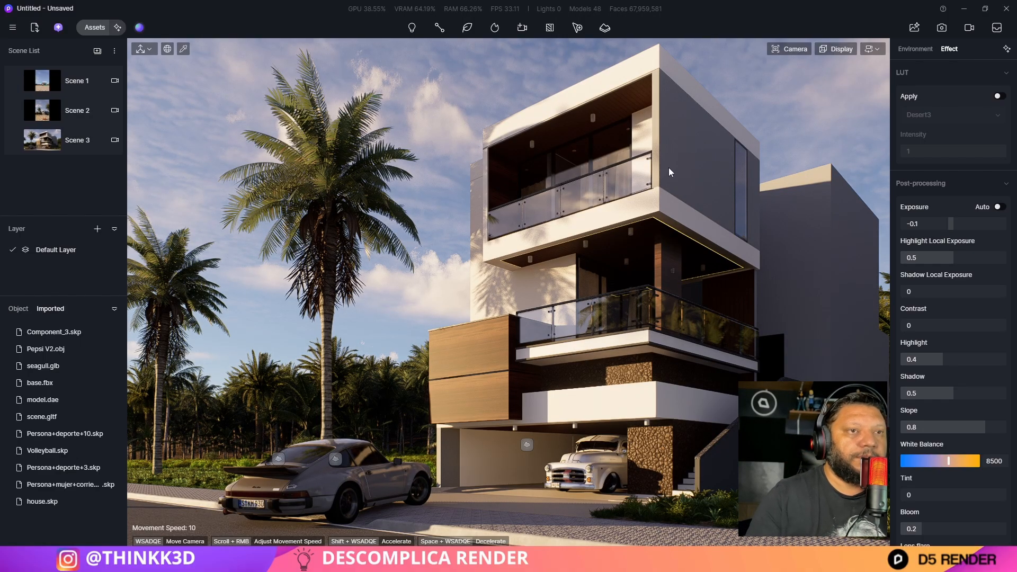
Sample the material of the wood cladding on the house facade and browse the online material library
{"action": "left_click", "coordinate": [499, 352]}
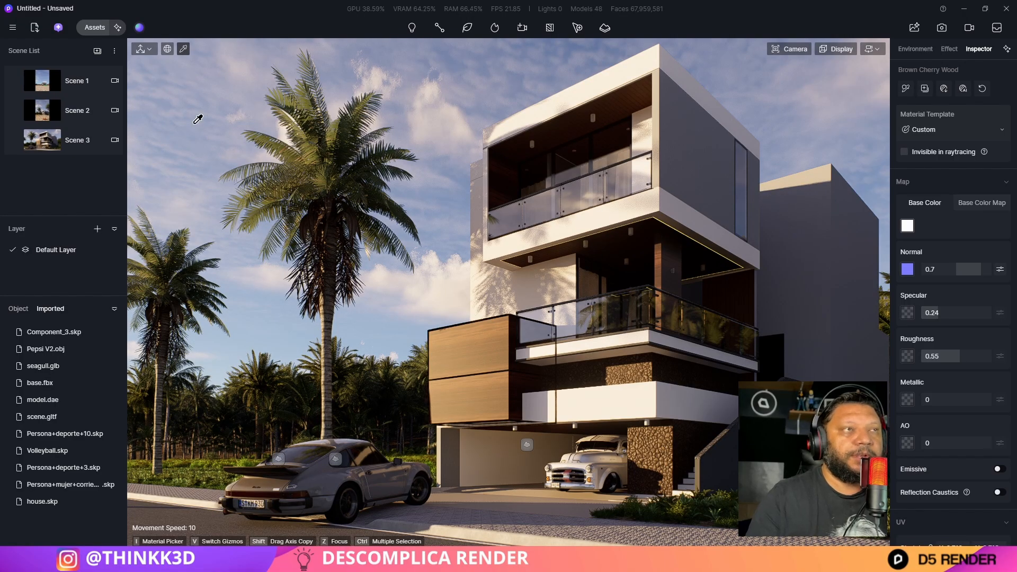
{"action": "left_click", "coordinate": [95, 27]}
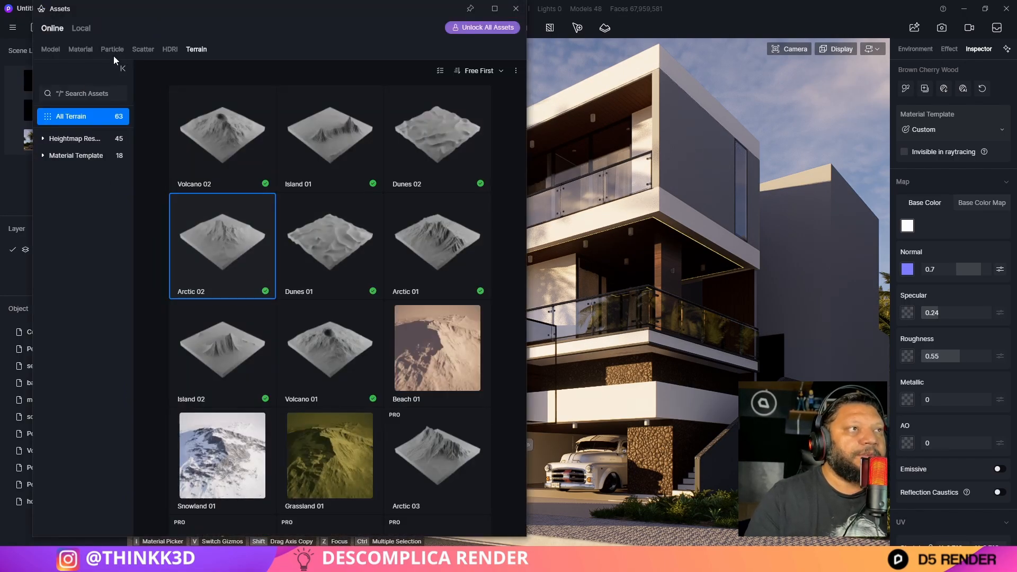
{"action": "left_click", "coordinate": [80, 49]}
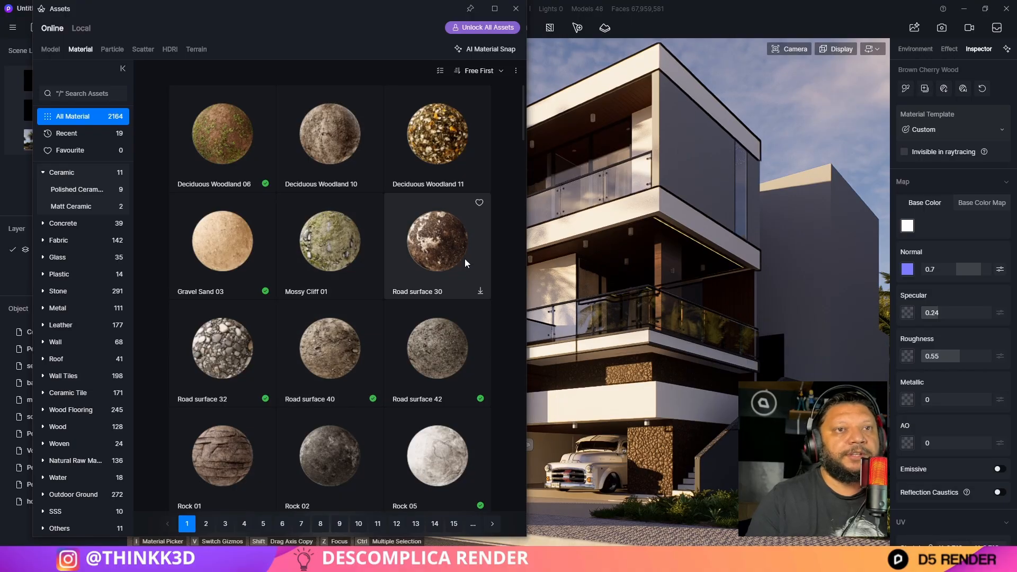
{"action": "left_click", "coordinate": [351, 240]}
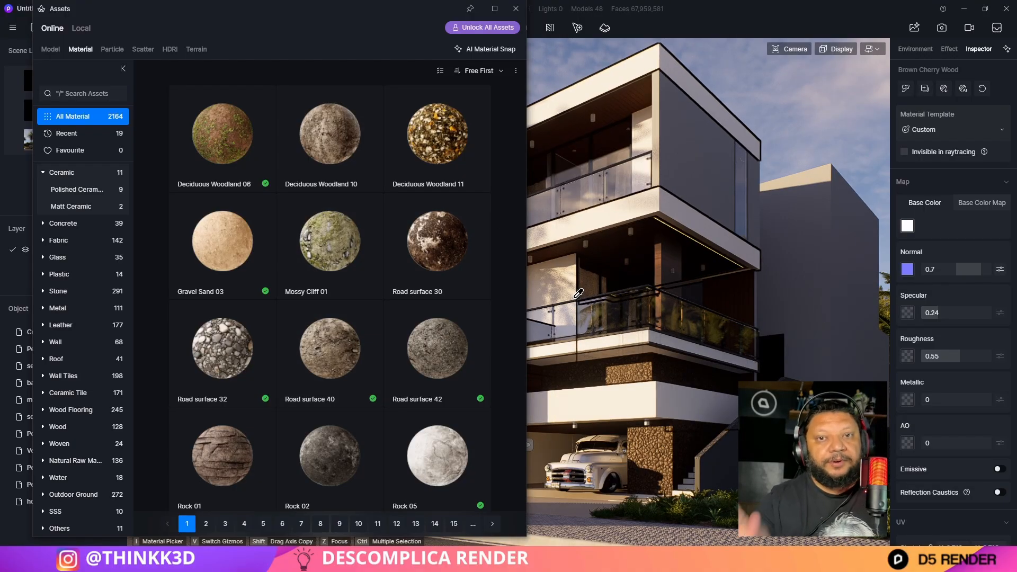